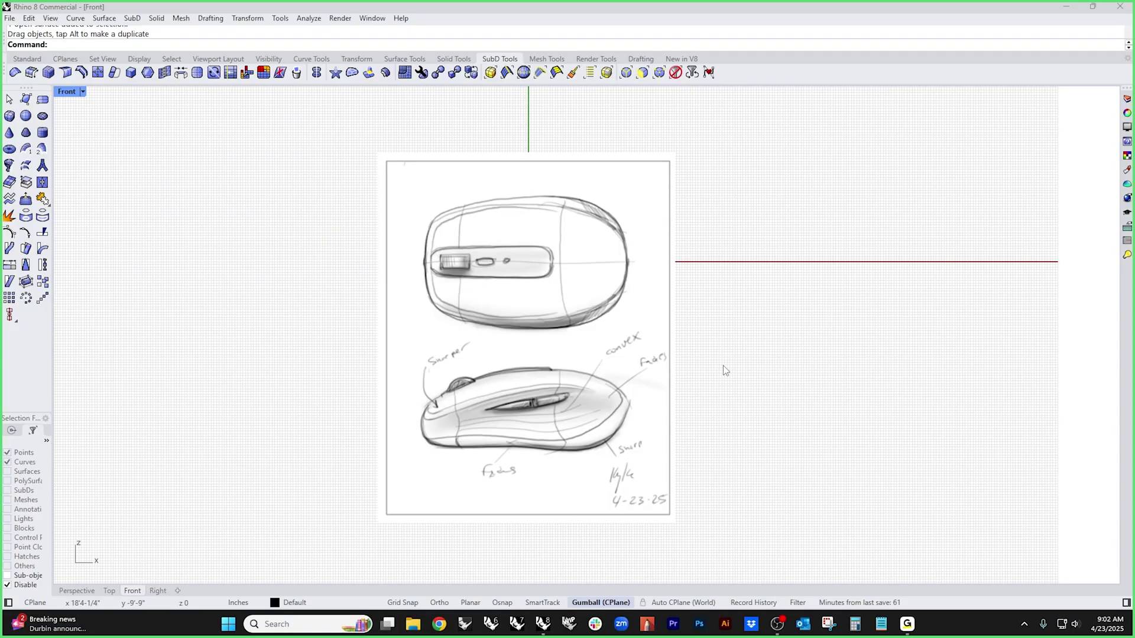
- Examine the reference sketch's top and side views of the mouse at different magnifications
{"action": "scroll", "coordinate": [548, 338], "scroll_direction": "up", "scroll_amount": 2}
{"action": "scroll", "coordinate": [548, 338], "scroll_direction": "down", "scroll_amount": 2}
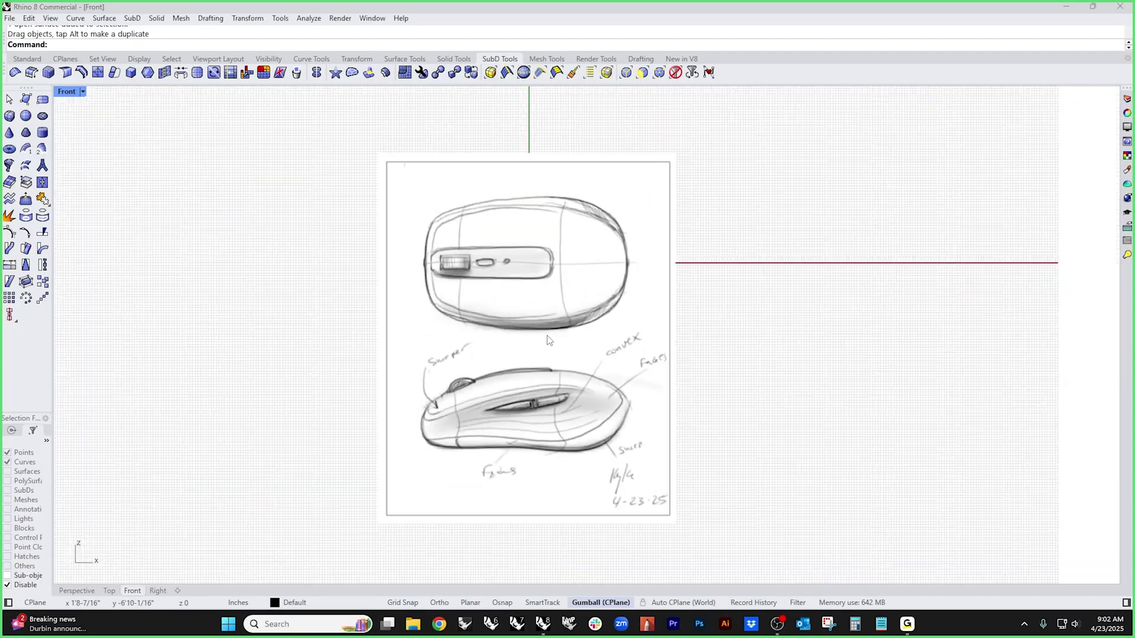
{"action": "scroll", "coordinate": [552, 337], "scroll_direction": "up", "scroll_amount": 2}
{"action": "scroll", "coordinate": [562, 336], "scroll_direction": "down", "scroll_amount": 2}
{"action": "scroll", "coordinate": [562, 335], "scroll_direction": "up", "scroll_amount": 1}
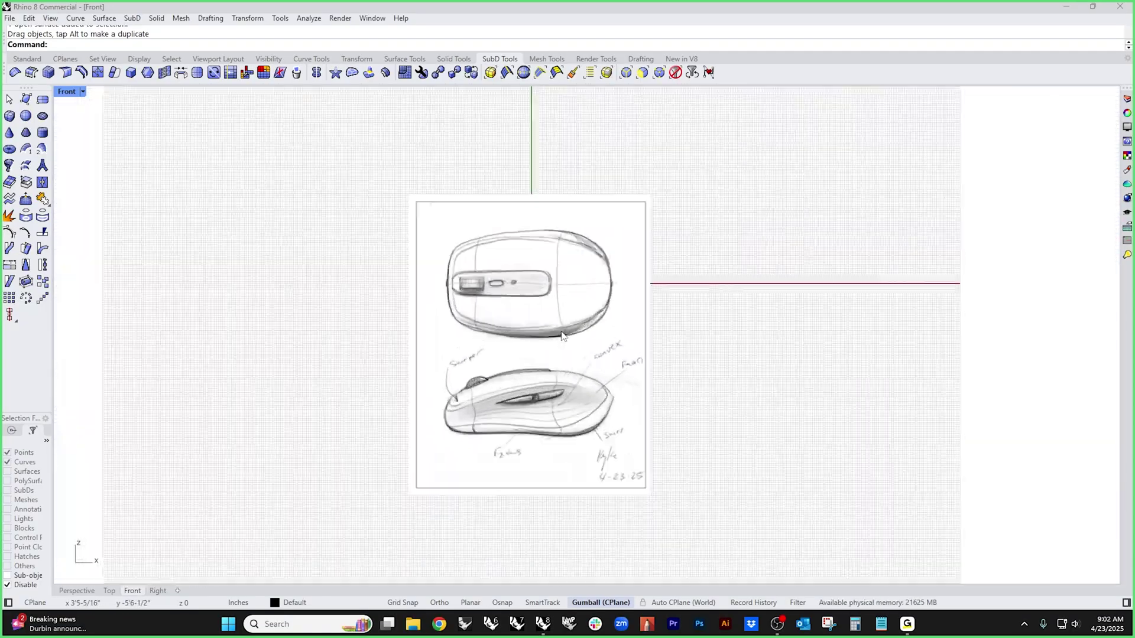
{"action": "scroll", "coordinate": [561, 335], "scroll_direction": "down", "scroll_amount": 1}
{"action": "scroll", "coordinate": [562, 336], "scroll_direction": "up", "scroll_amount": 2}
{"action": "scroll", "coordinate": [562, 336], "scroll_direction": "down", "scroll_amount": 1}
{"action": "scroll", "coordinate": [562, 335], "scroll_direction": "up", "scroll_amount": 2}
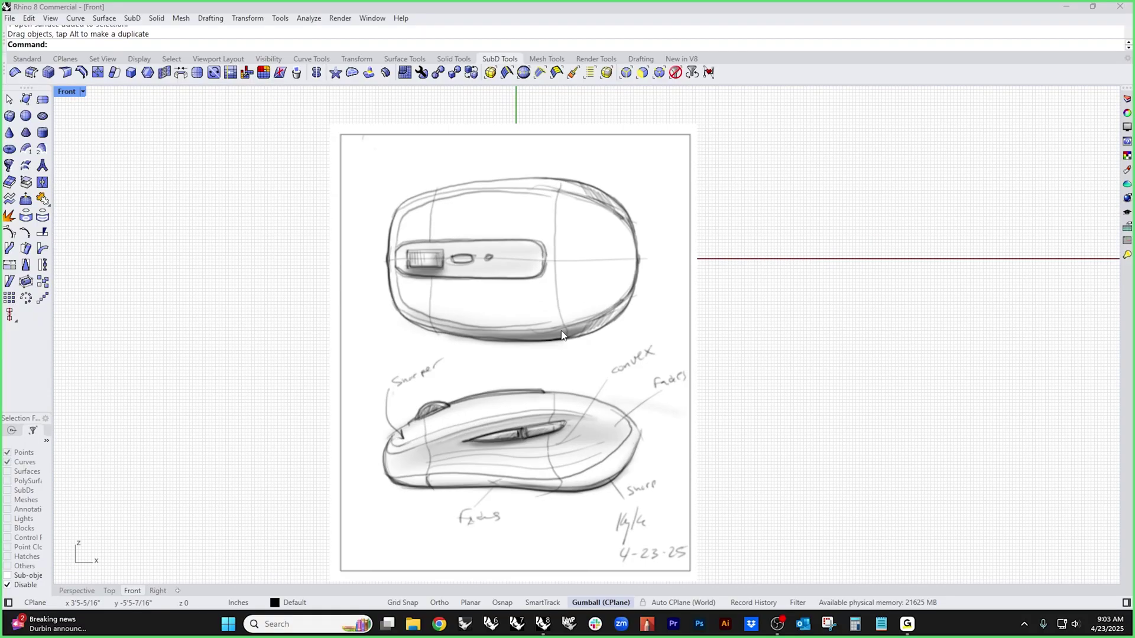
{"action": "scroll", "coordinate": [562, 336], "scroll_direction": "down", "scroll_amount": 1}
{"action": "scroll", "coordinate": [561, 335], "scroll_direction": "down", "scroll_amount": 1}
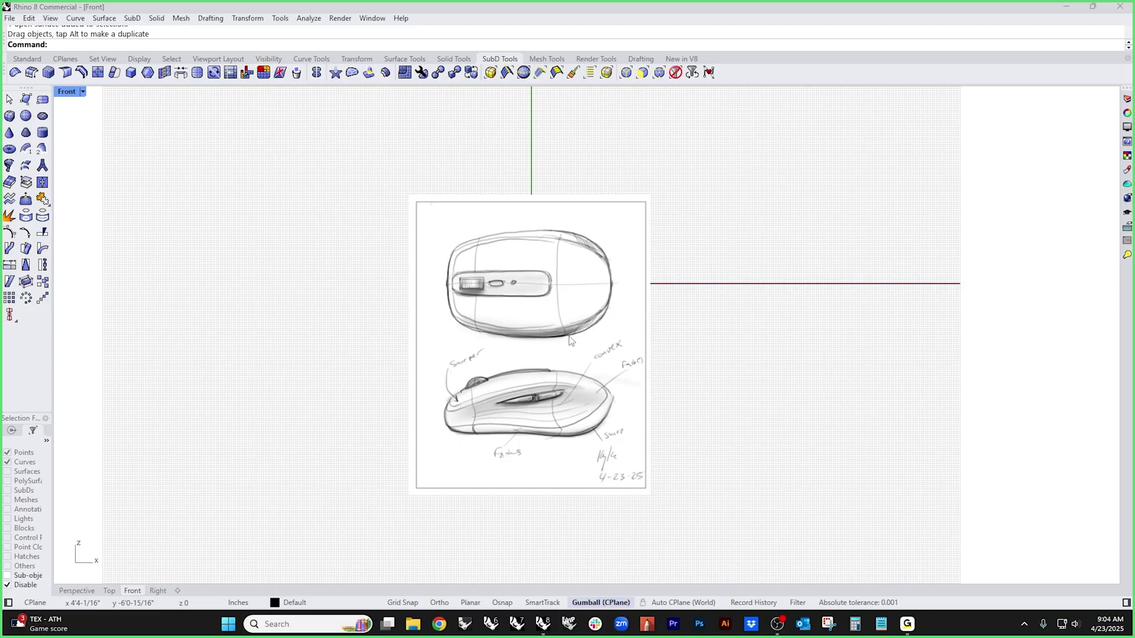
{"action": "scroll", "coordinate": [537, 399], "scroll_direction": "up", "scroll_amount": 3}
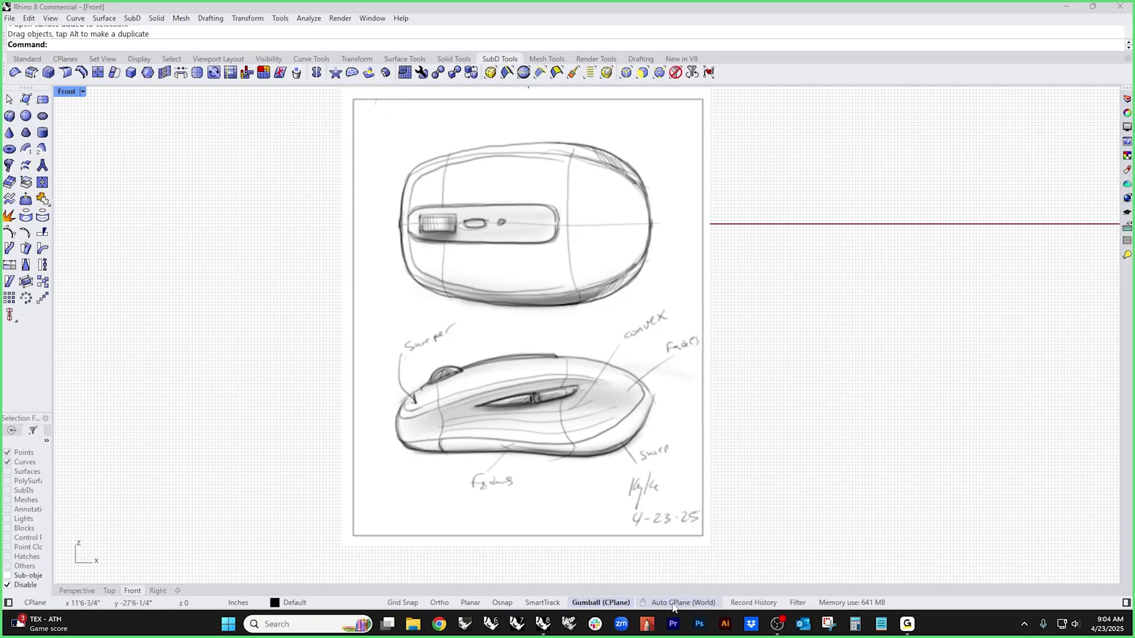
- Switch to Snipping Tool, capture a snip of the whole mouse sketch page, and copy it to the clipboard
{"action": "left_click", "coordinate": [647, 624]}
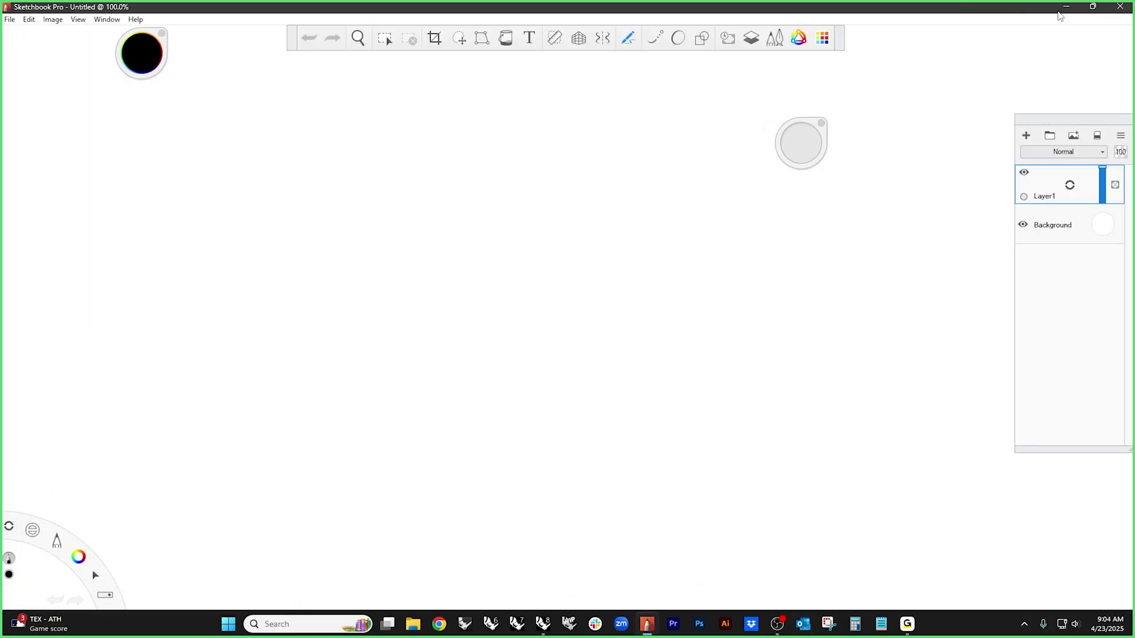
{"action": "left_click", "coordinate": [1066, 6]}
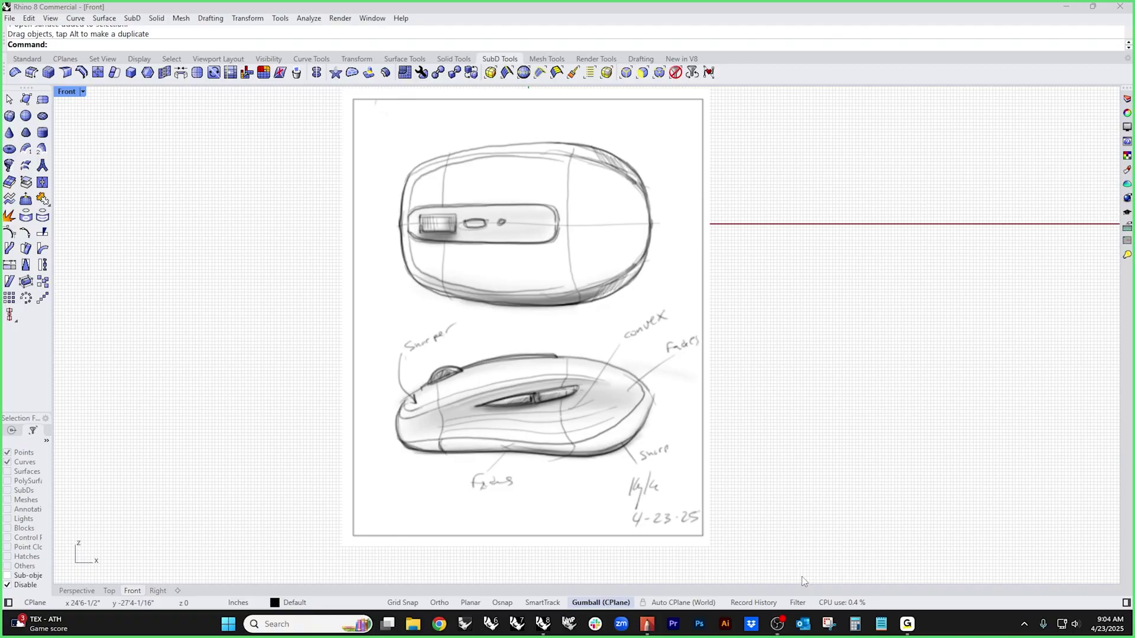
{"action": "left_click", "coordinate": [829, 624]}
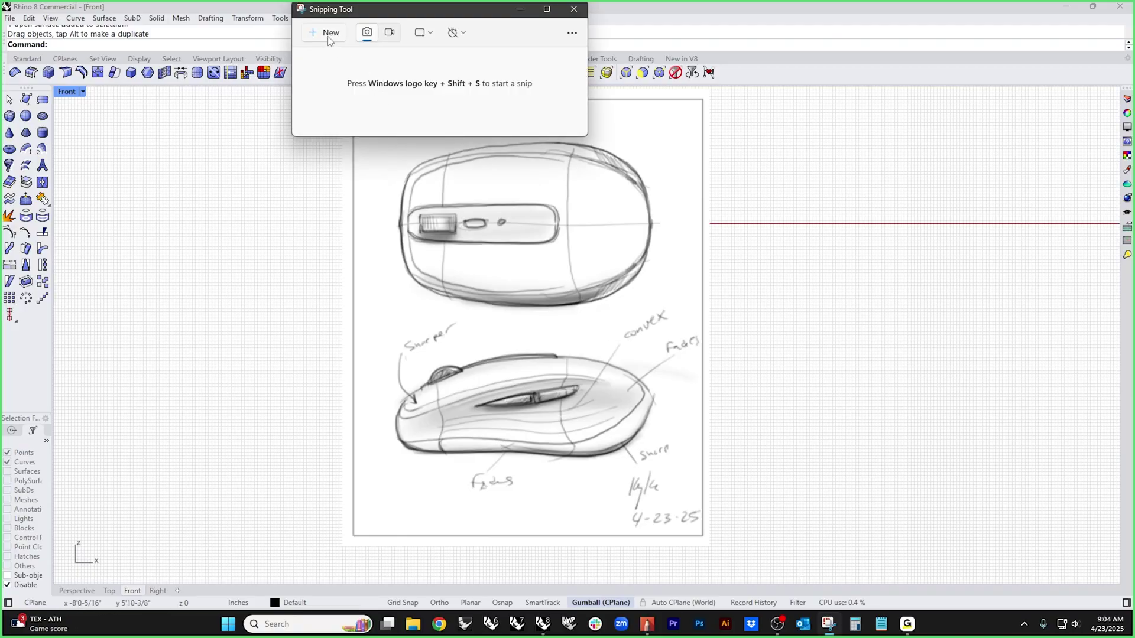
{"action": "left_click", "coordinate": [329, 39]}
{"action": "mouse_move", "coordinate": [346, 94]}
{"action": "left_mouse_down"}
{"action": "mouse_move", "coordinate": [646, 410]}
{"action": "mouse_move", "coordinate": [708, 543]}
{"action": "left_mouse_up"}
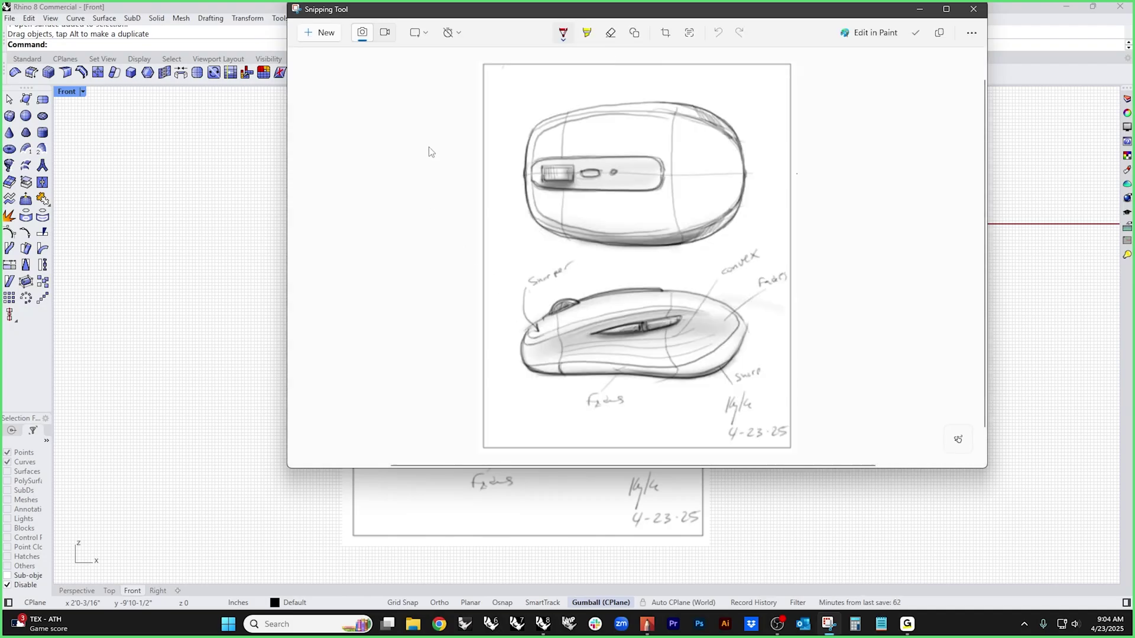
{"action": "left_click", "coordinate": [938, 36]}
{"action": "left_click", "coordinate": [924, 11]}
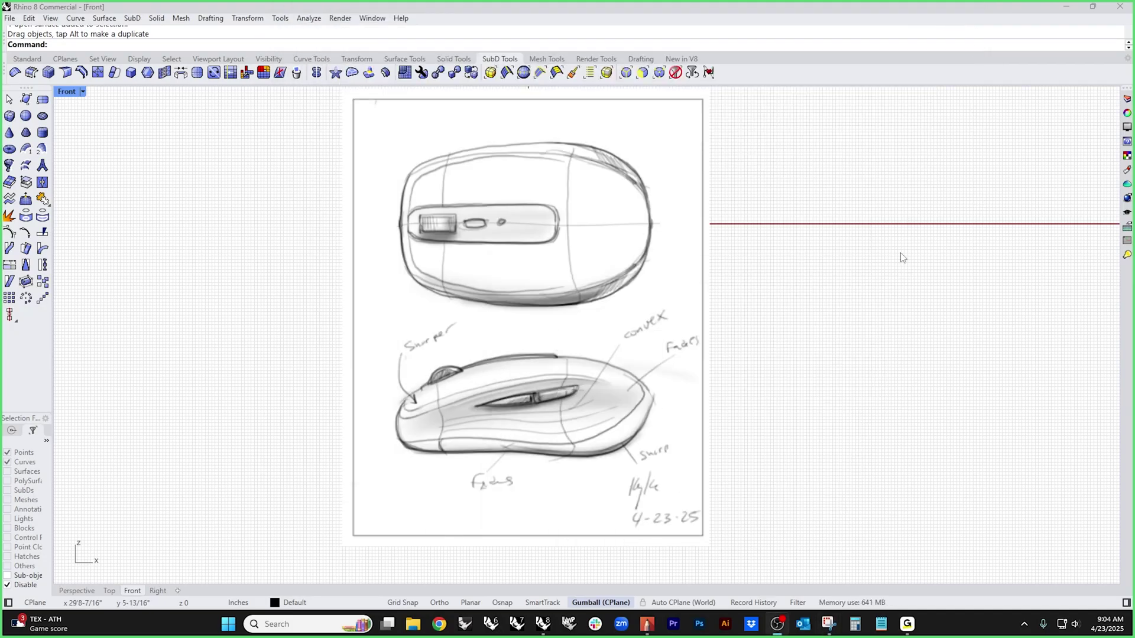
- Switch to Sketchbook Pro, paste the captured mouse sketch as a new layer, and accept its placement
{"action": "left_click", "coordinate": [647, 624]}
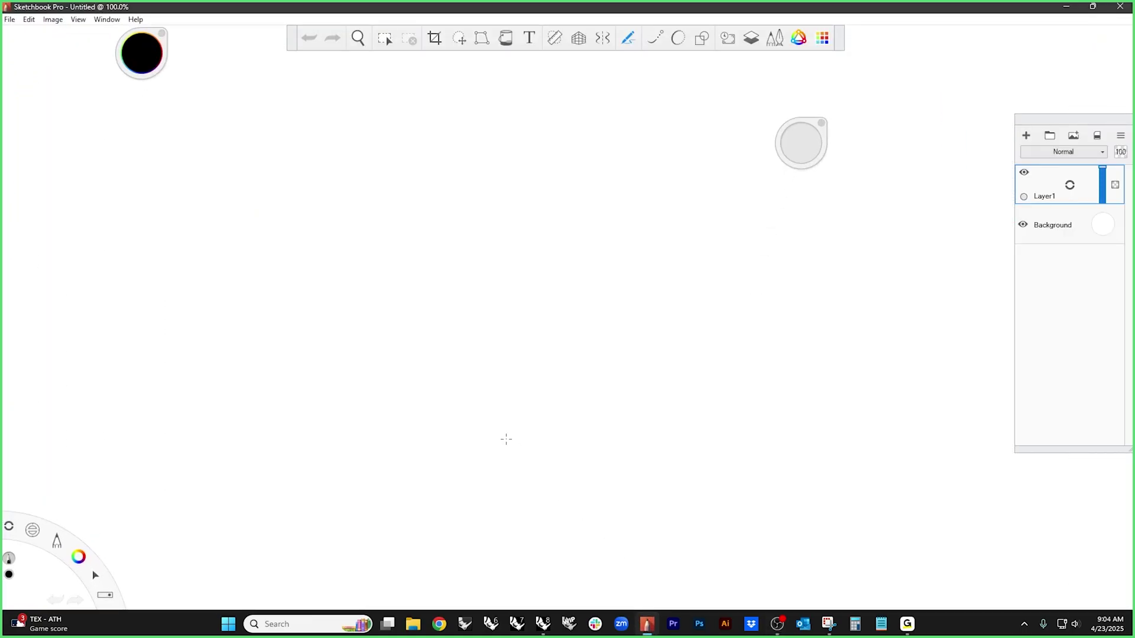
{"action": "key", "text": "ctrl+v"}
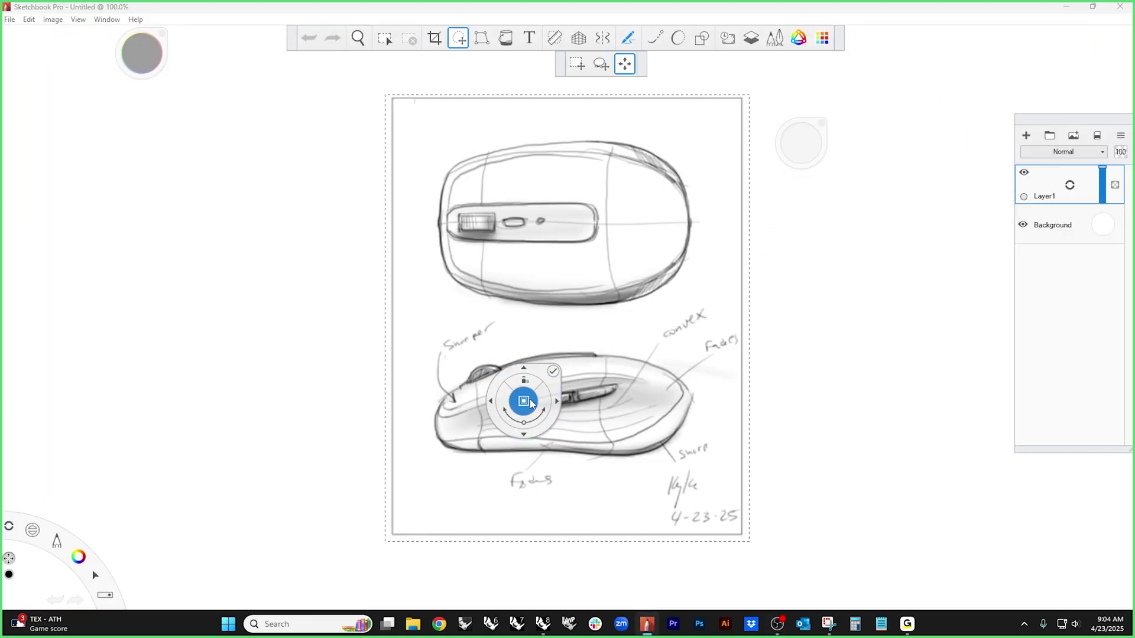
{"action": "left_click_drag", "start_coordinate": [530, 407], "coordinate": [531, 407]}
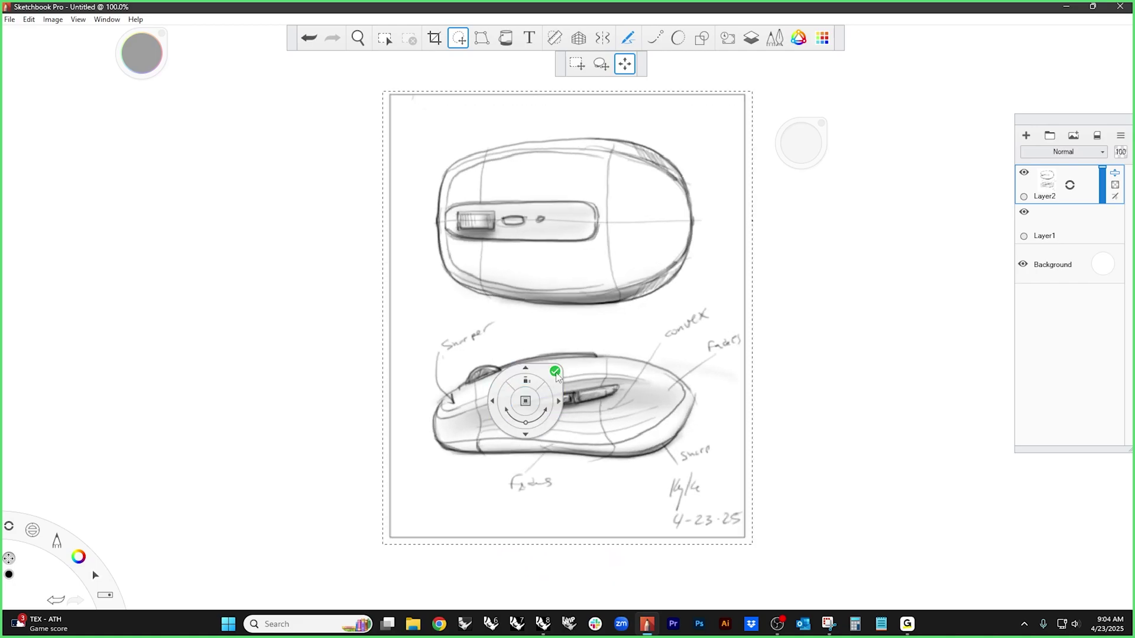
{"action": "left_click", "coordinate": [555, 371]}
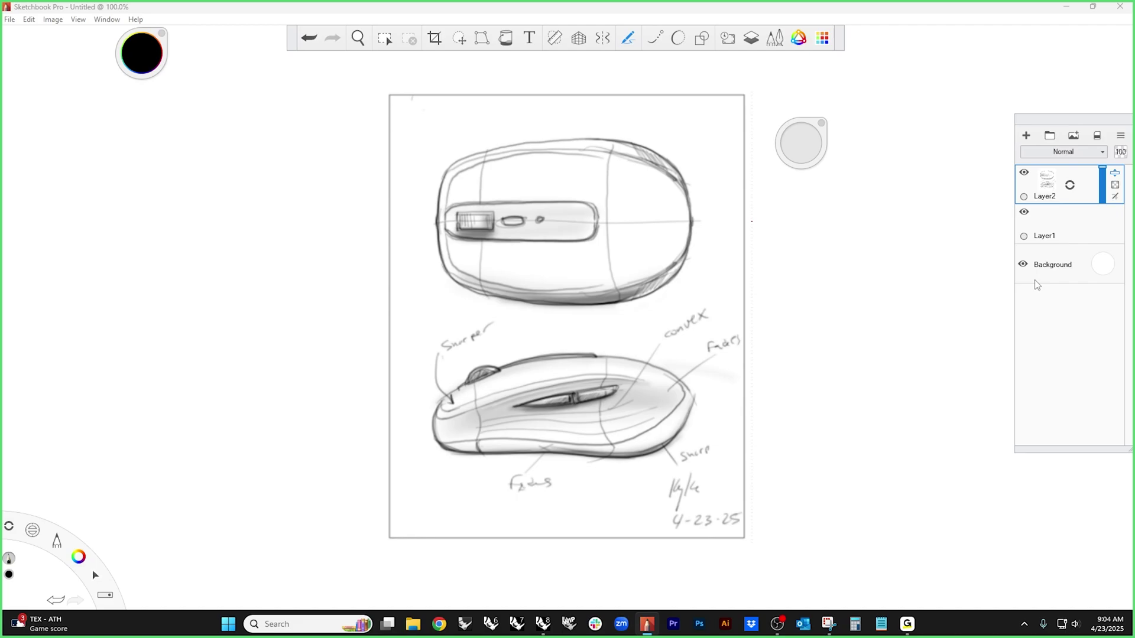
- Place Layer2 with the sketch below Layer1 at 41% opacity, and prepare Layer1 for drawing in red
{"action": "mouse_move", "coordinate": [1102, 171]}
{"action": "left_mouse_down"}
{"action": "mouse_move", "coordinate": [1097, 258]}
{"action": "mouse_move", "coordinate": [1104, 193]}
{"action": "mouse_move", "coordinate": [1064, 237]}
{"action": "mouse_move", "coordinate": [1064, 271]}
{"action": "mouse_move", "coordinate": [1121, 252]}
{"action": "left_mouse_up"}
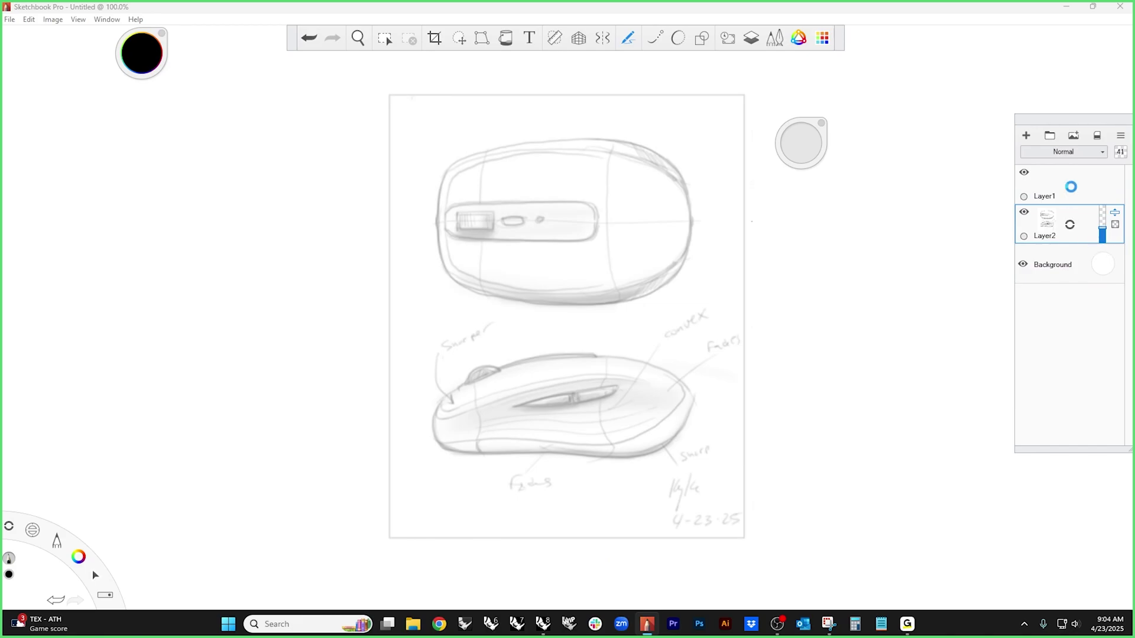
{"action": "left_click", "coordinate": [1055, 186]}
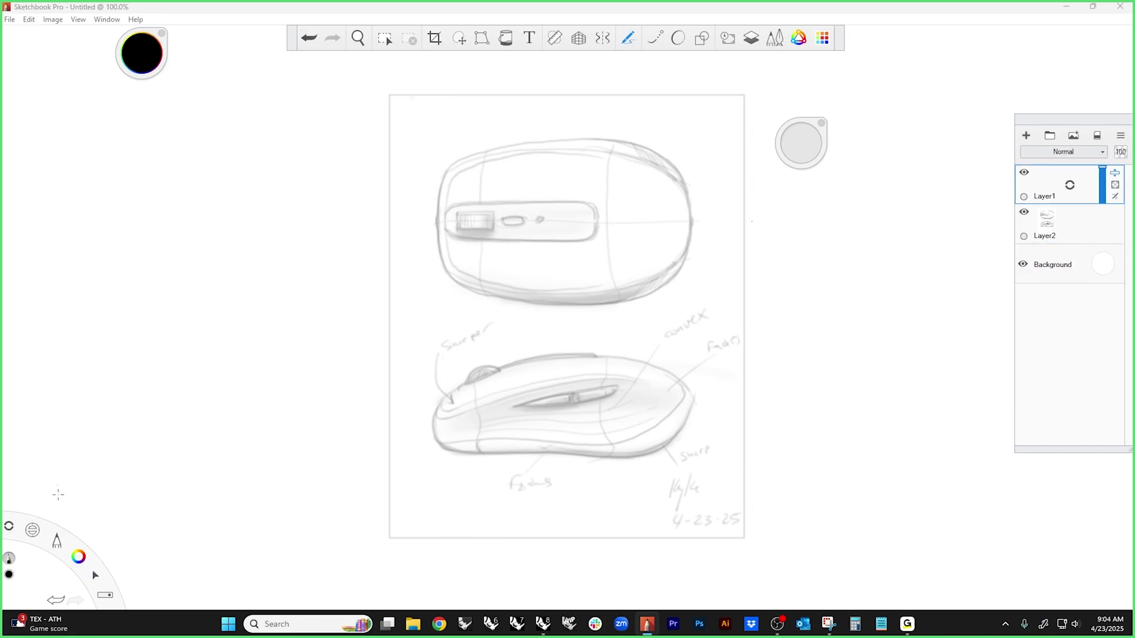
{"action": "mouse_move", "coordinate": [82, 563]}
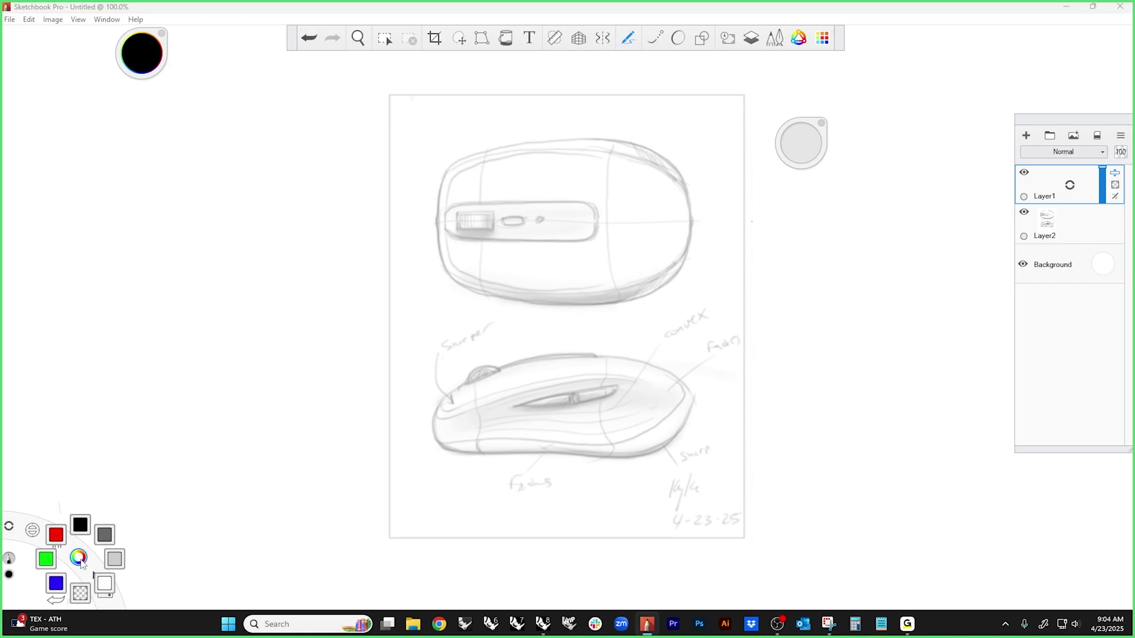
{"action": "left_click", "coordinate": [56, 535]}
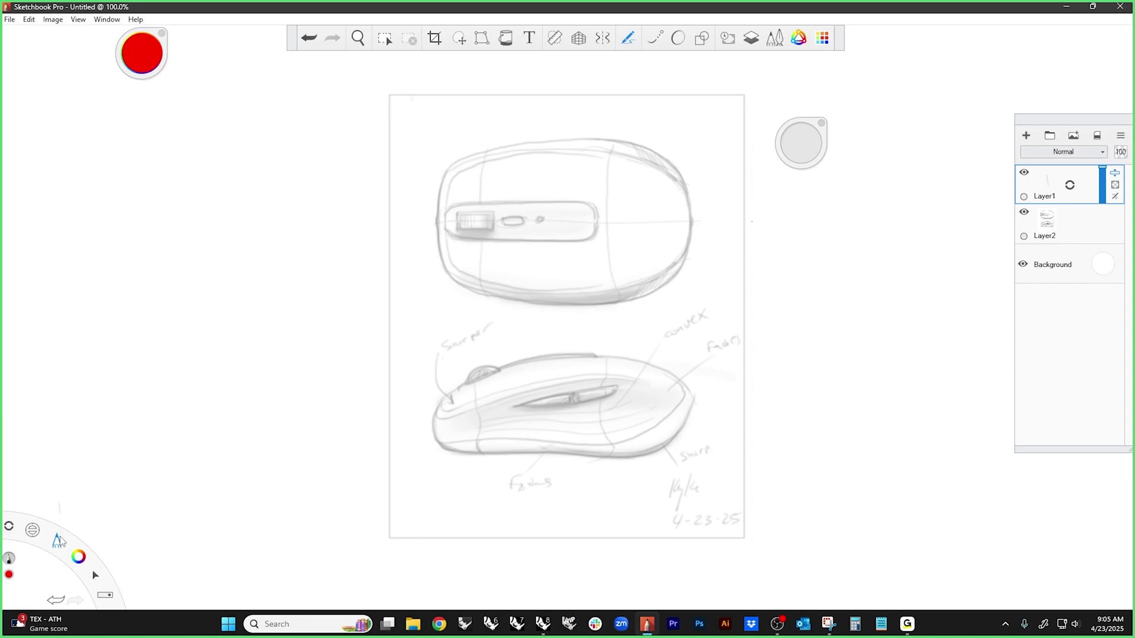
- Switch back to Rhino and draw a degree-3 control point curve with a vertical leg turning into a horizontal leg beside the sketch
{"action": "left_click", "coordinate": [542, 624]}
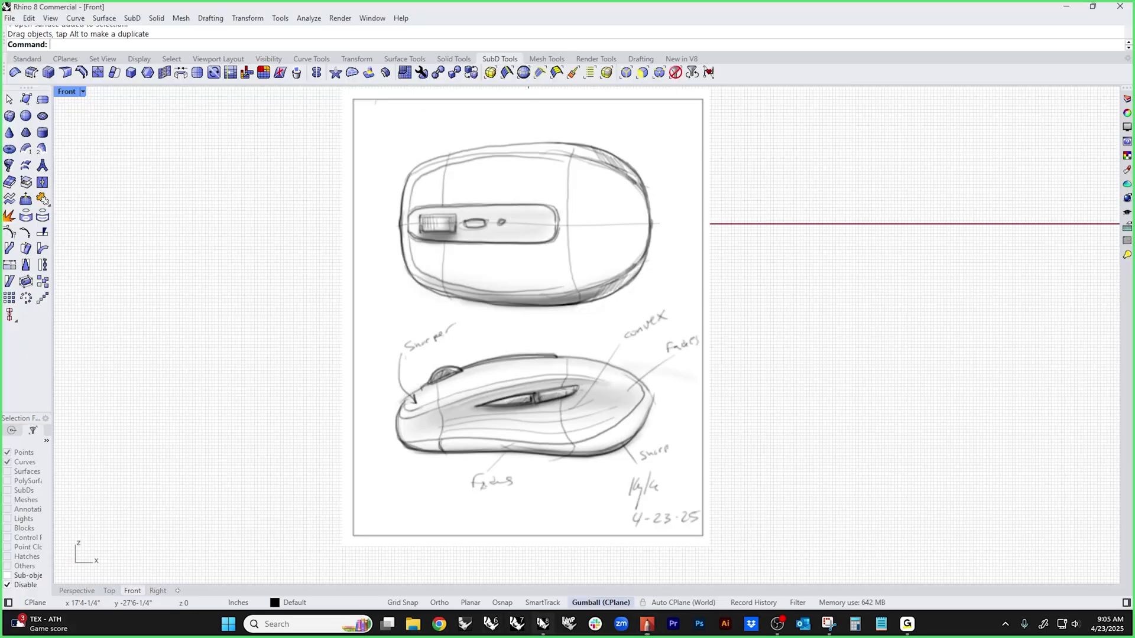
{"action": "mouse_move", "coordinate": [107, 293]}
{"action": "right_mouse_down"}
{"action": "mouse_move", "coordinate": [675, 357]}
{"action": "mouse_move", "coordinate": [451, 322]}
{"action": "right_mouse_up"}
{"action": "left_click", "coordinate": [23, 59]}
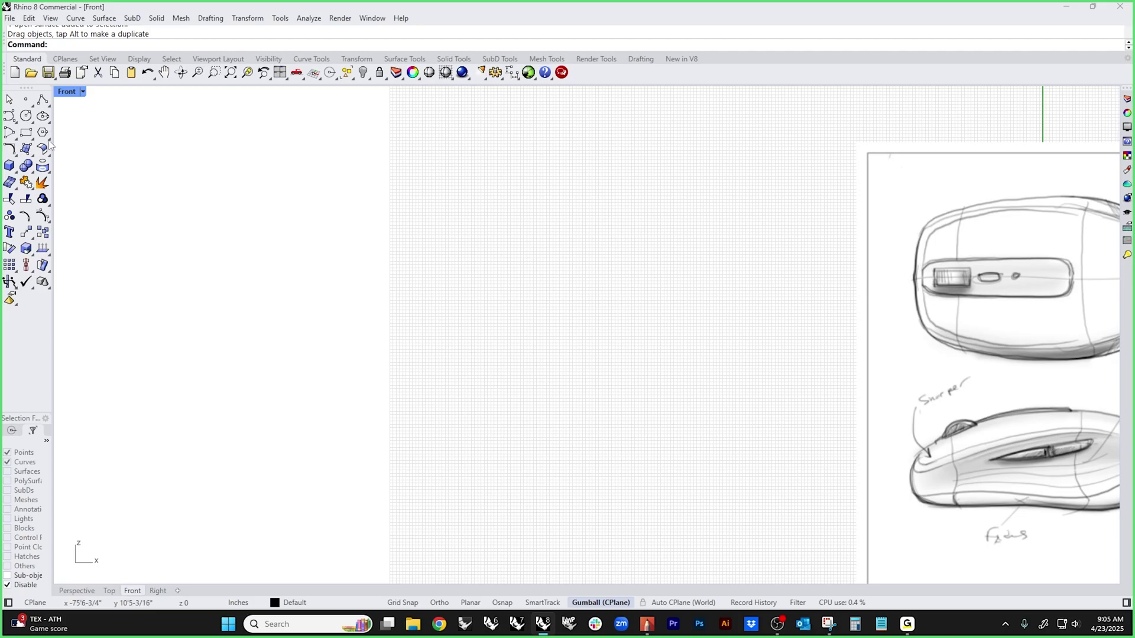
{"action": "left_click", "coordinate": [10, 115]}
{"action": "left_click", "coordinate": [441, 508]}
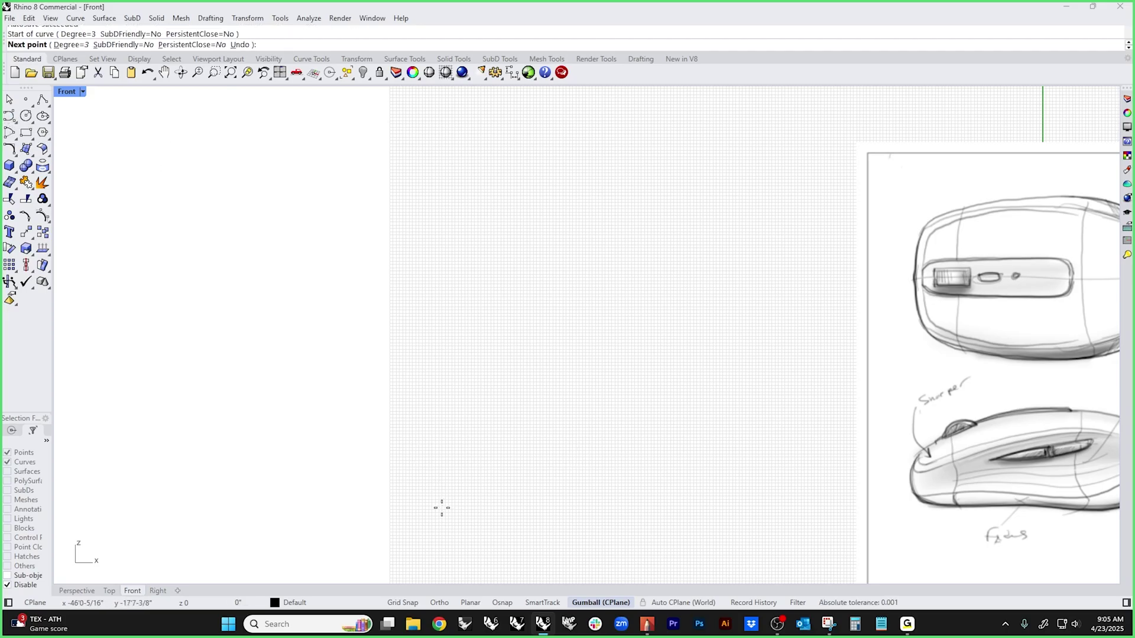
{"action": "key", "text": "F8"}
{"action": "left_click", "coordinate": [442, 362]}
{"action": "key", "text": "F8"}
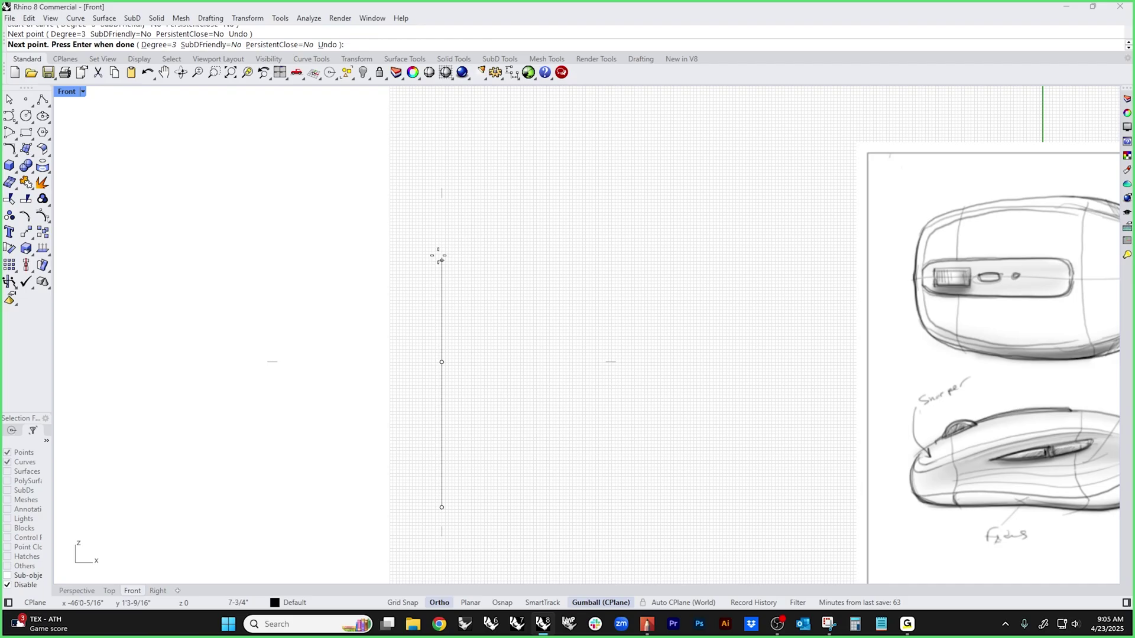
{"action": "left_click", "coordinate": [442, 249]}
{"action": "left_click", "coordinate": [580, 249]}
{"action": "right_click", "coordinate": [823, 259]}
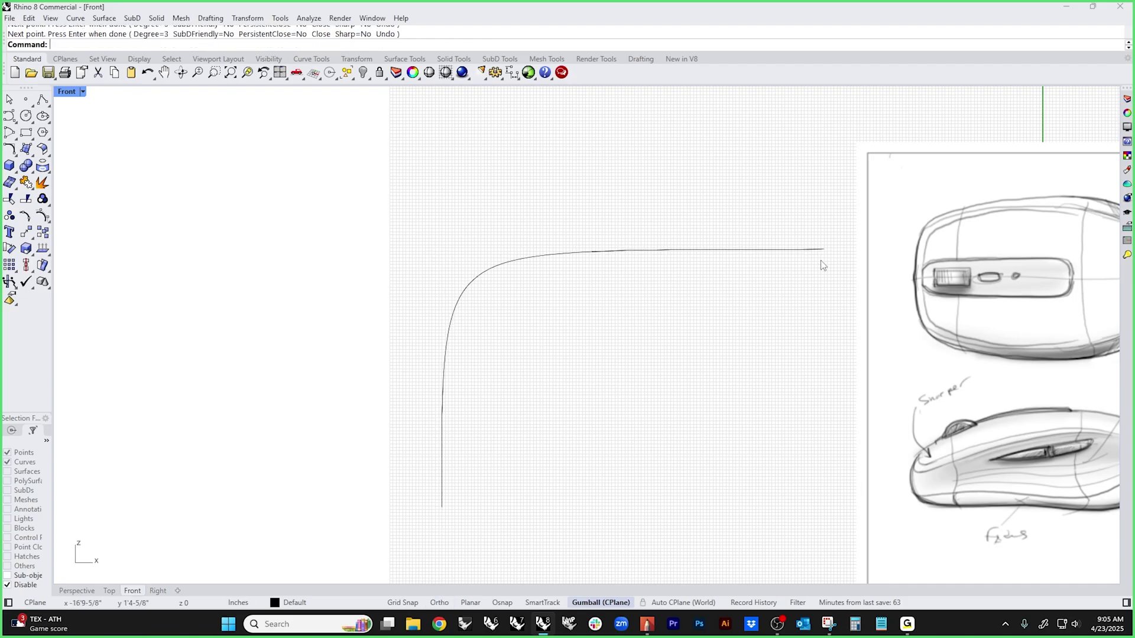
- Select the curve's inner control points and move the one on the horizontal leg close to the corner
{"action": "left_click_drag", "start_coordinate": [717, 196], "coordinate": [679, 389]}
{"action": "left_click_drag", "start_coordinate": [360, 183], "coordinate": [716, 444]}
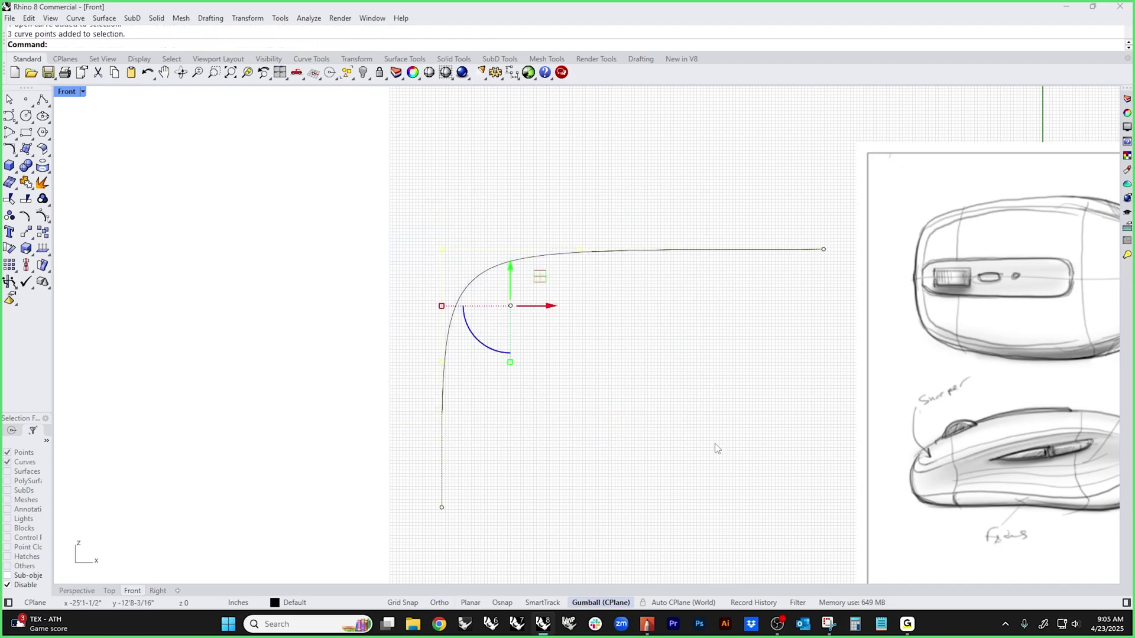
{"action": "key", "text": "Escape"}
{"action": "left_click", "coordinate": [531, 258]}
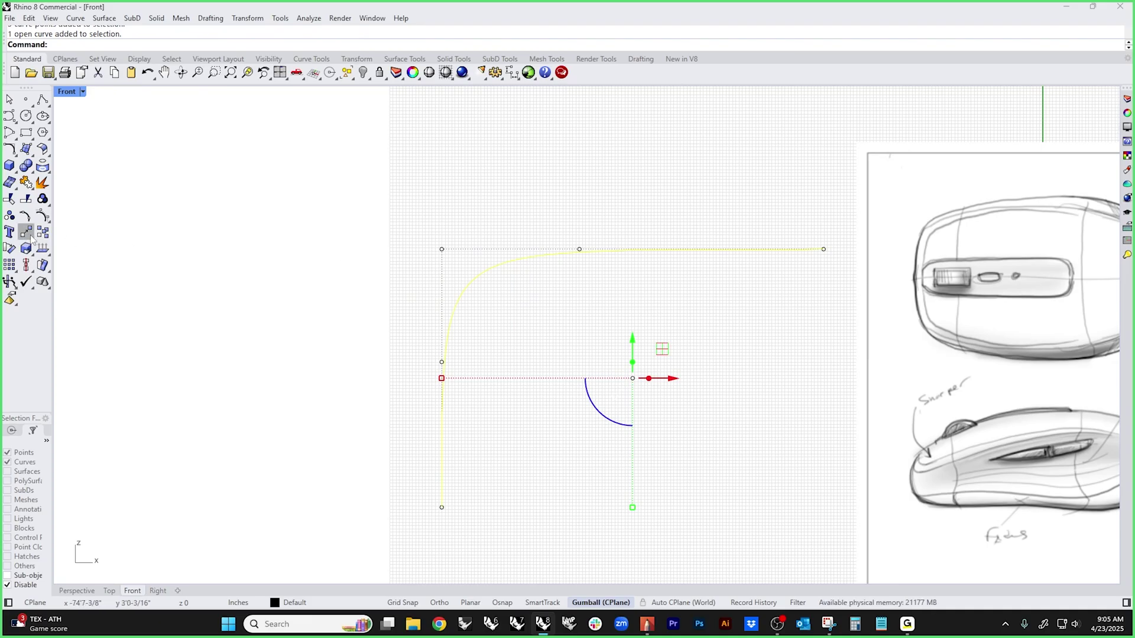
{"action": "left_click", "coordinate": [37, 221]}
{"action": "left_click_drag", "start_coordinate": [524, 206], "coordinate": [460, 250]}
{"action": "left_click", "coordinate": [560, 327]}
- Slide the vertical leg's inner control point toward the corner, and pull both inner points back away from it to soften the bend
{"action": "left_click_drag", "start_coordinate": [399, 326], "coordinate": [506, 401]}
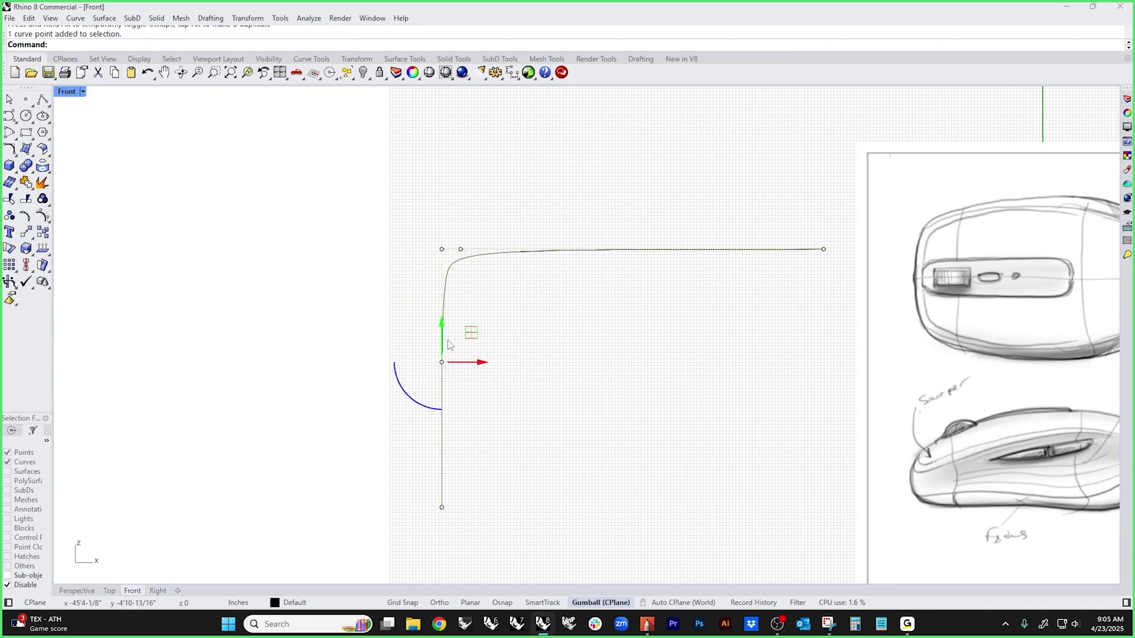
{"action": "left_click_drag", "start_coordinate": [442, 327], "coordinate": [739, 266]}
{"action": "left_click", "coordinate": [521, 303]}
{"action": "left_click", "coordinate": [460, 249]}
{"action": "left_click", "coordinate": [442, 272]}
{"action": "left_click_drag", "start_coordinate": [442, 273], "coordinate": [449, 416]}
- Delete the demonstration curve beside the sketch
{"action": "scroll", "coordinate": [559, 376], "scroll_direction": "down", "scroll_amount": 4}
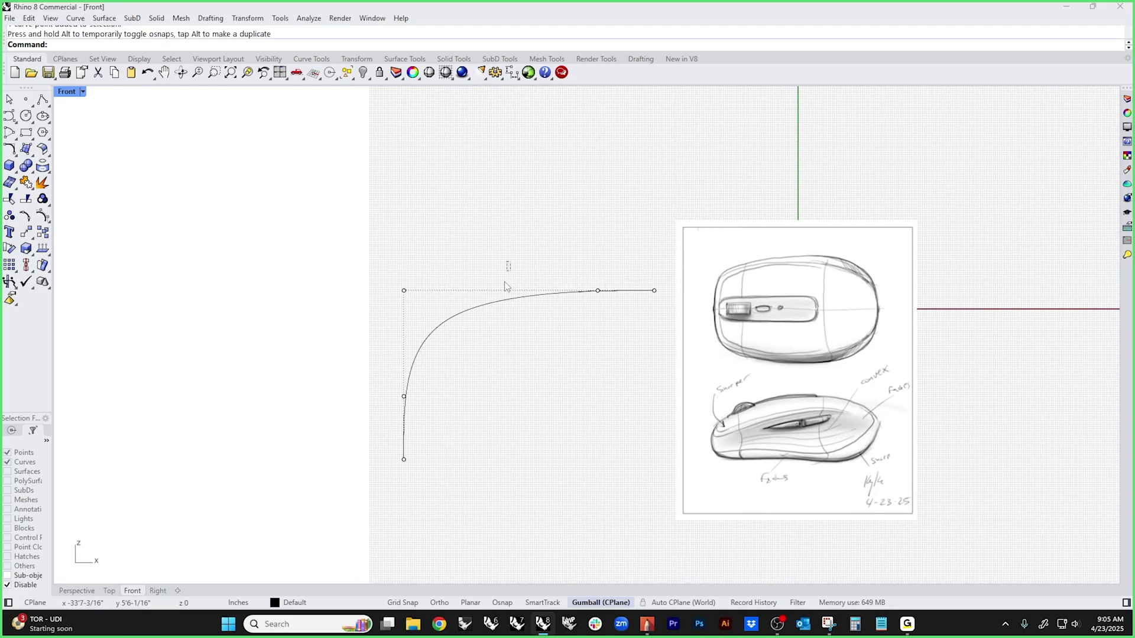
{"action": "left_click", "coordinate": [513, 297]}
{"action": "key", "text": "Delete"}
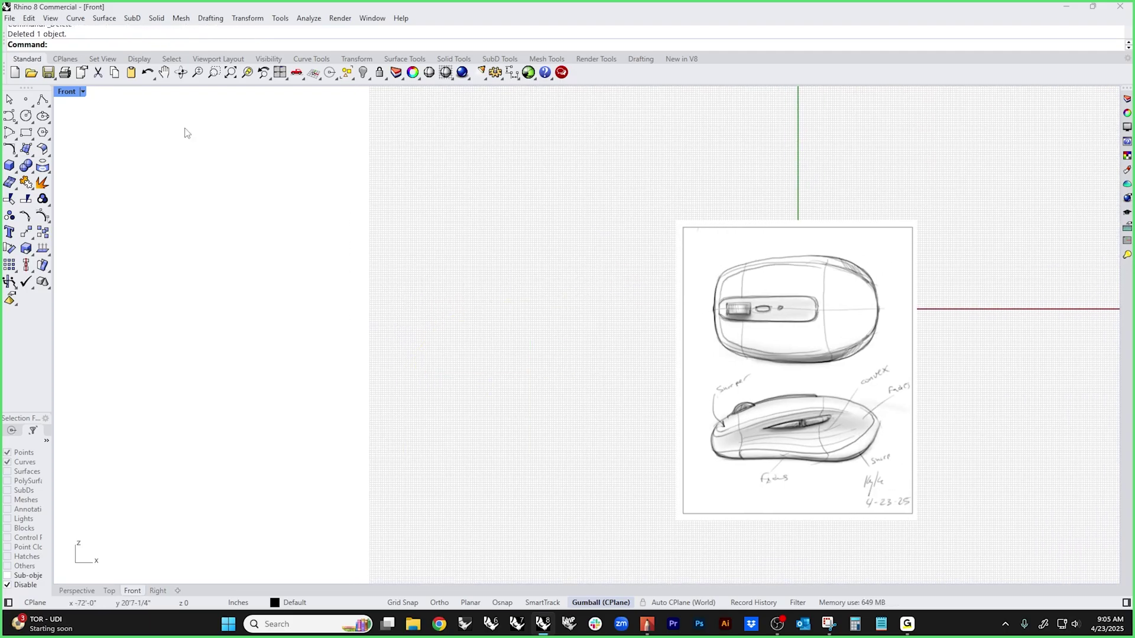
- Create a SubD box beside the sketch with two faces in each direction and a height of 3 inches
{"action": "left_click", "coordinate": [499, 59]}
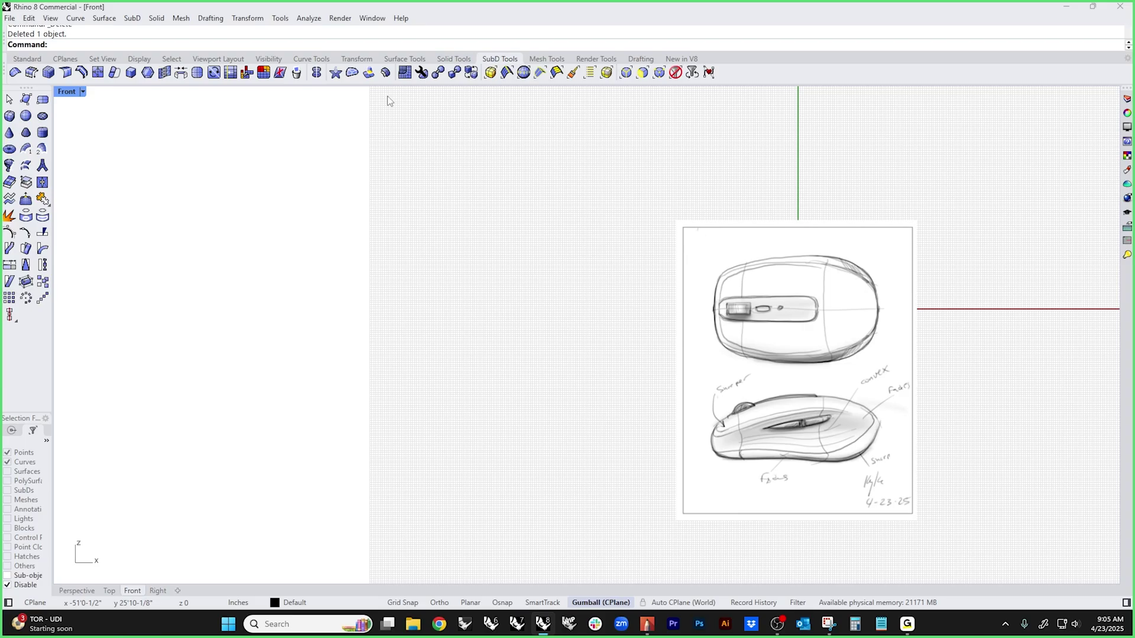
{"action": "left_click", "coordinate": [42, 116]}
{"action": "left_click", "coordinate": [284, 239]}
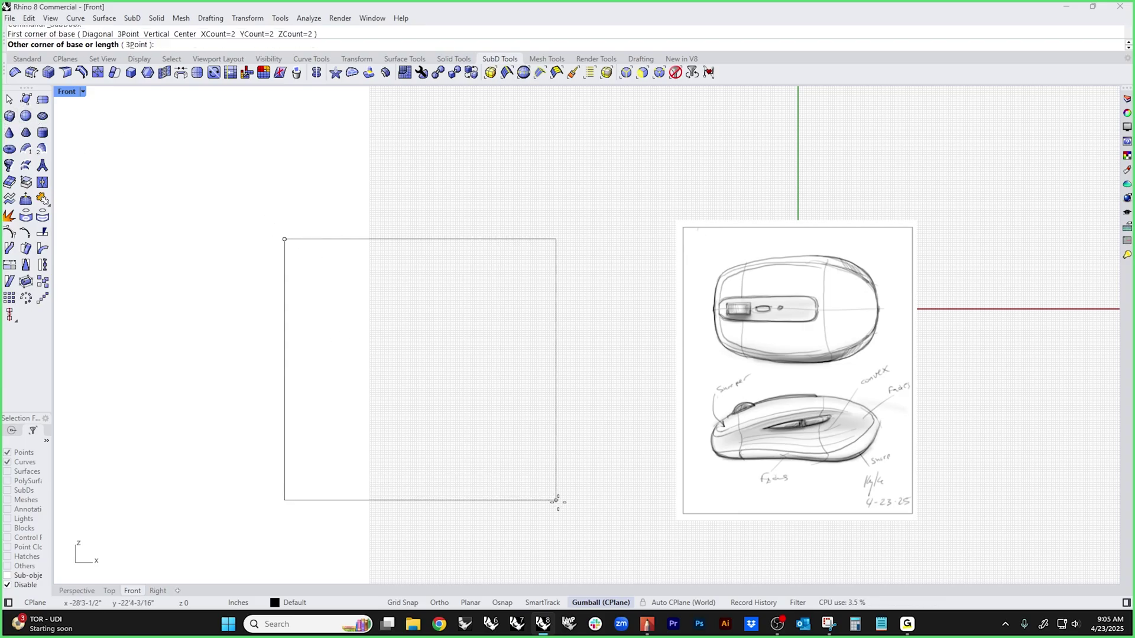
{"action": "left_click", "coordinate": [578, 507]}
{"action": "type", "text": "3"}
{"action": "key", "text": "Return"}
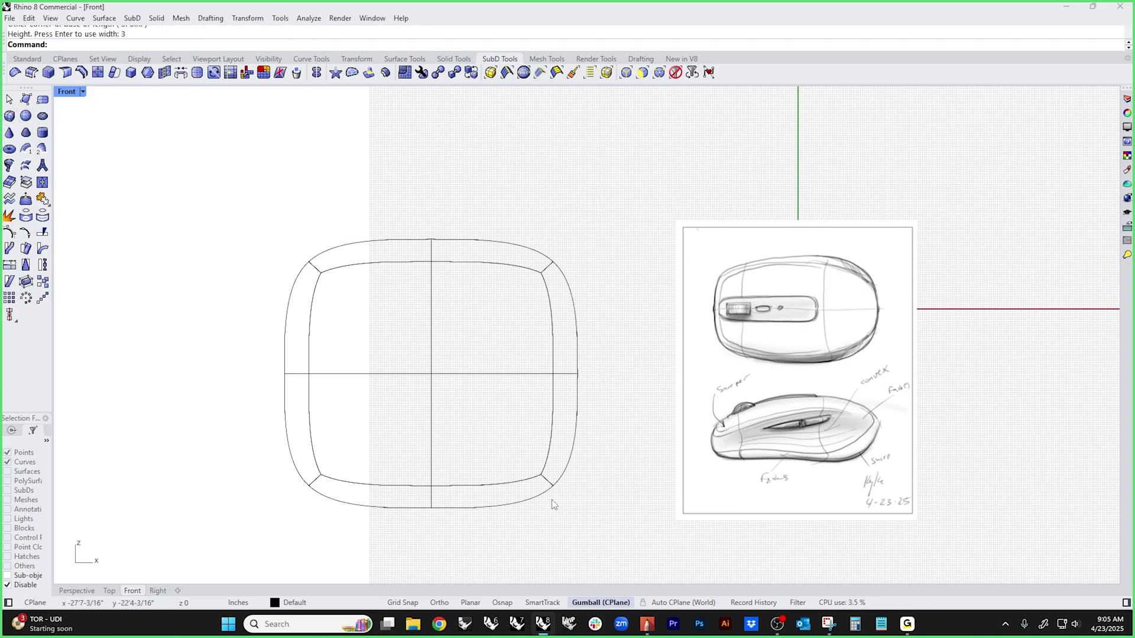
- Try deleting the lower-right quarter of the SubD box's faces, and undo the deletion
{"action": "left_click_drag", "start_coordinate": [701, 204], "coordinate": [594, 541]}
{"action": "left_click_drag", "start_coordinate": [688, 523], "coordinate": [607, 422]}
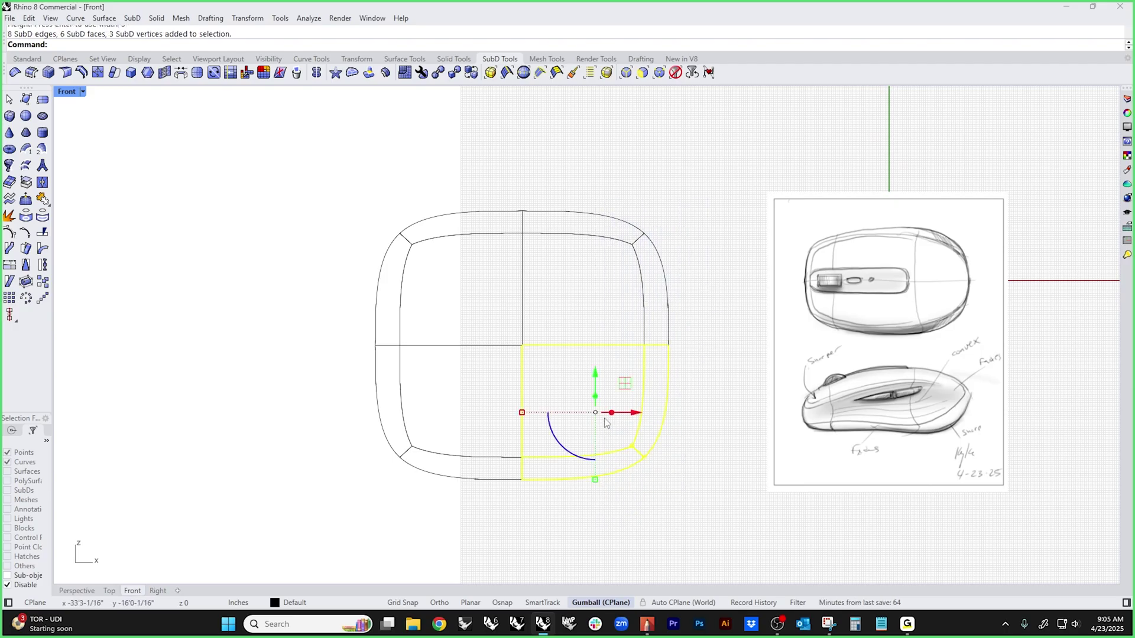
{"action": "key", "text": "Delete"}
{"action": "left_click_drag", "start_coordinate": [541, 509], "coordinate": [471, 434]}
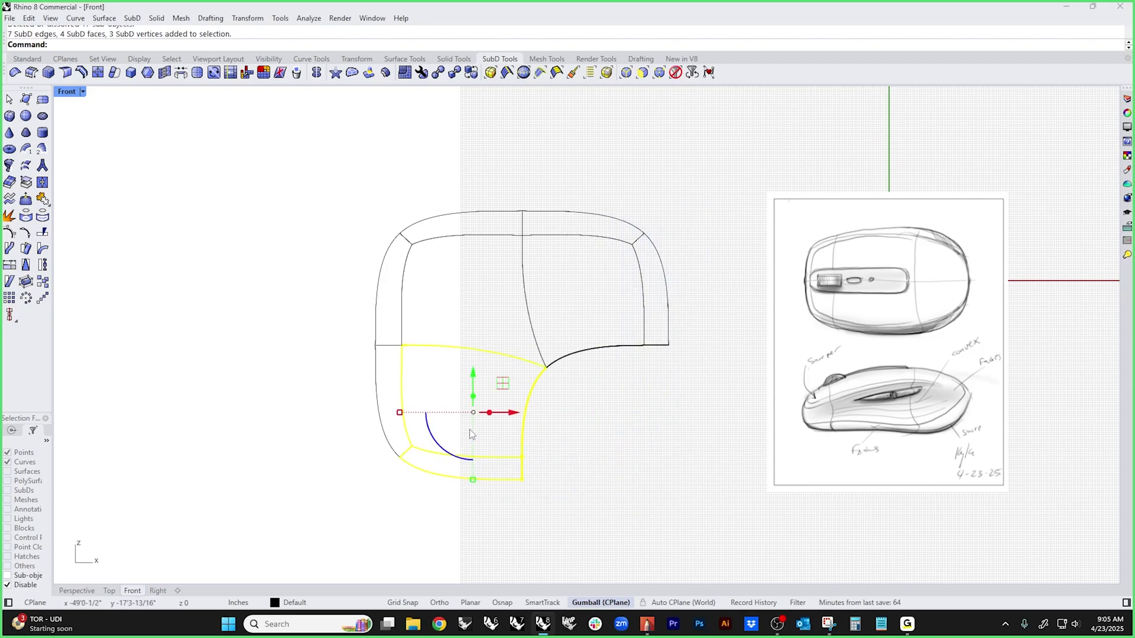
{"action": "left_click", "coordinate": [603, 524]}
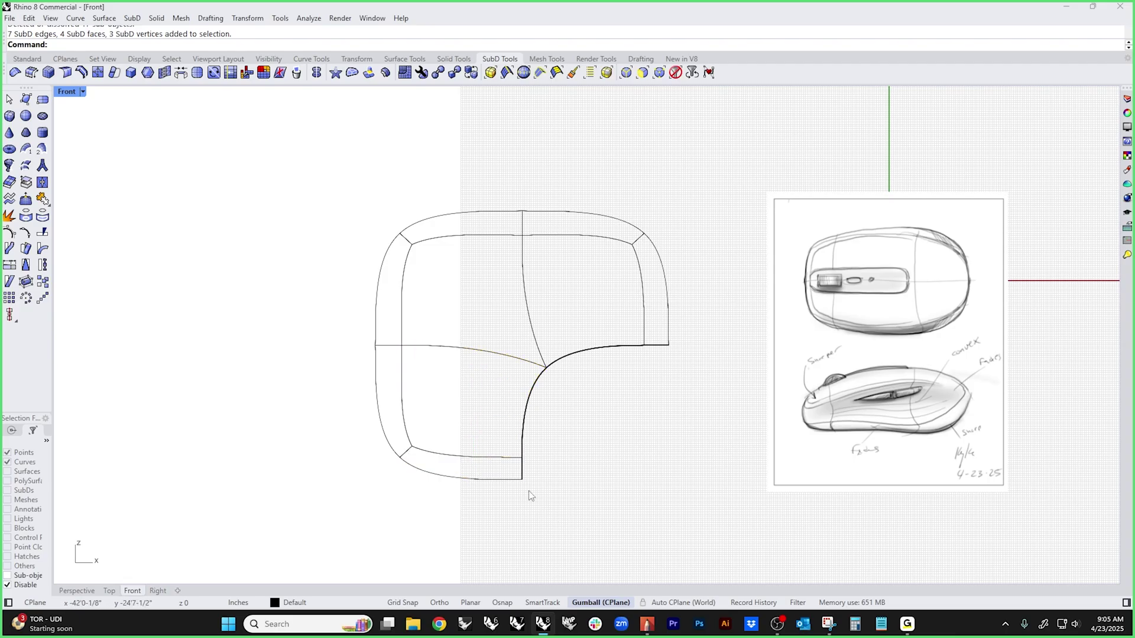
{"action": "key", "text": "ctrl+z"}
{"action": "key", "text": "ctrl+z"}
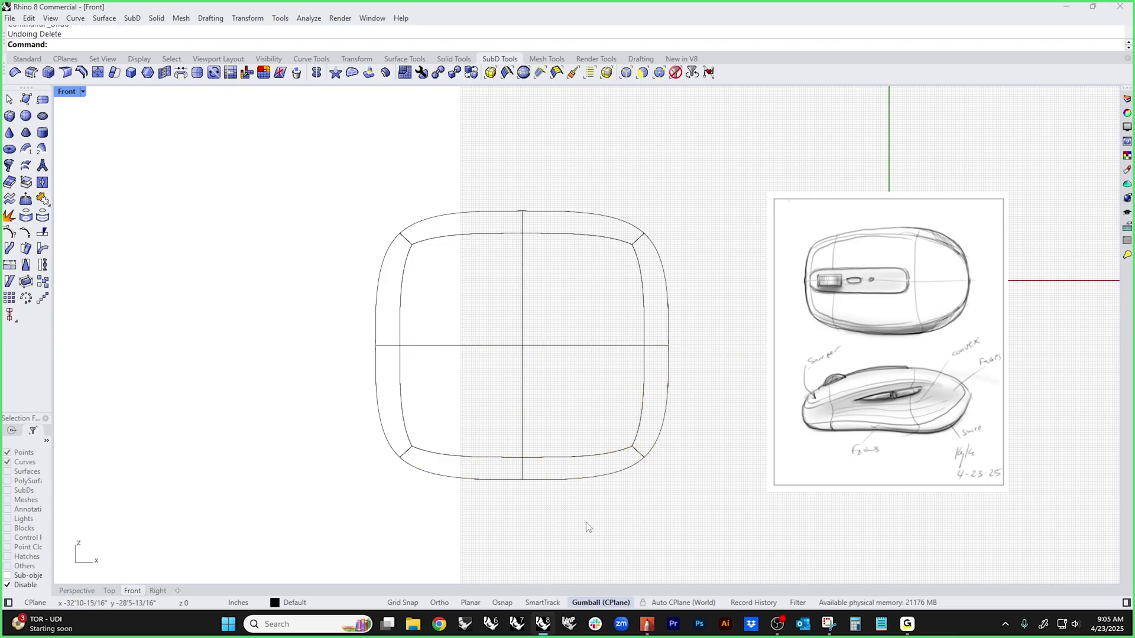
- Turn on the SubD box's control points and test-select those along its left side and upper-left corner
{"action": "mouse_move", "coordinate": [490, 501]}
{"action": "right_mouse_down"}
{"action": "mouse_move", "coordinate": [508, 456]}
{"action": "mouse_move", "coordinate": [473, 485]}
{"action": "right_mouse_up"}
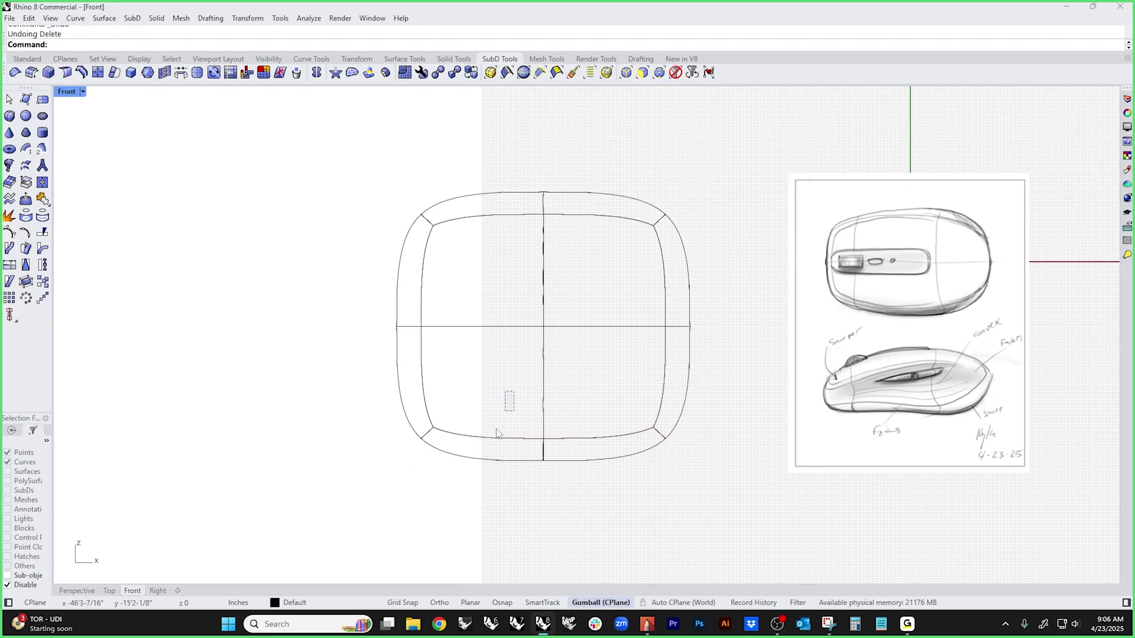
{"action": "key", "text": "ctrl+a"}
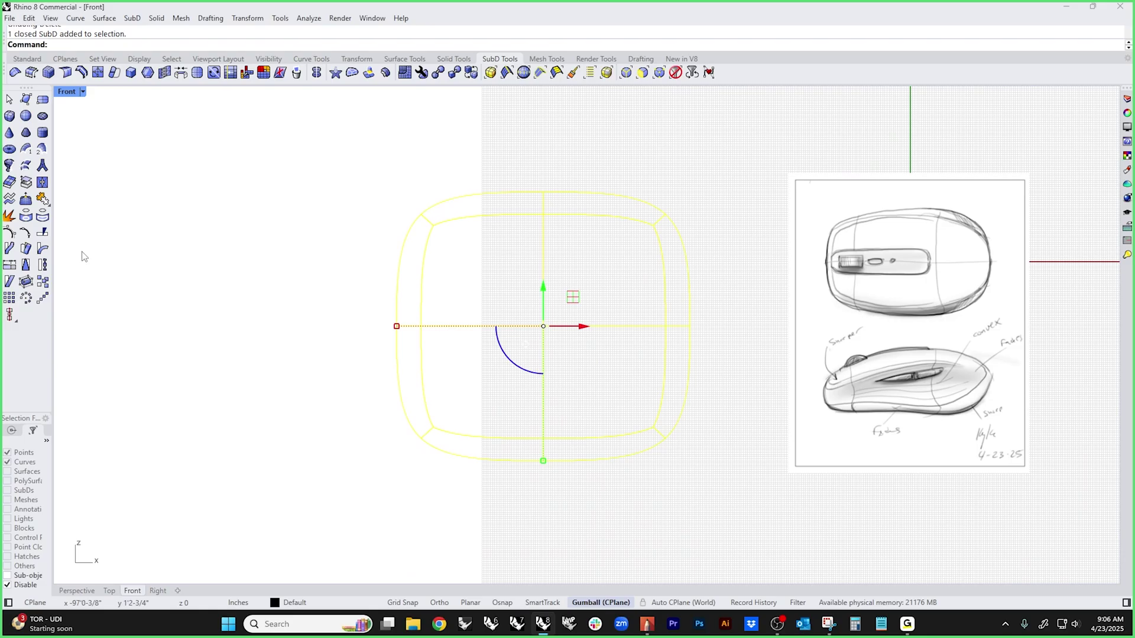
{"action": "left_click", "coordinate": [27, 58]}
{"action": "left_click", "coordinate": [26, 99]}
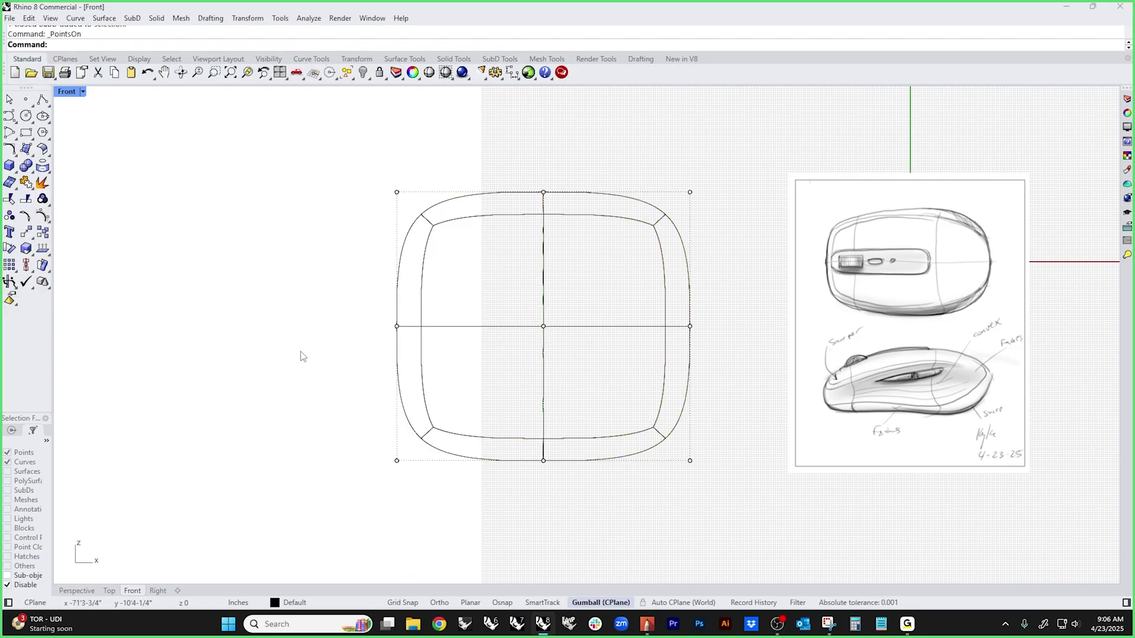
{"action": "right_click_drag", "start_coordinate": [303, 356], "coordinate": [249, 381]}
{"action": "left_click_drag", "start_coordinate": [254, 314], "coordinate": [410, 382]}
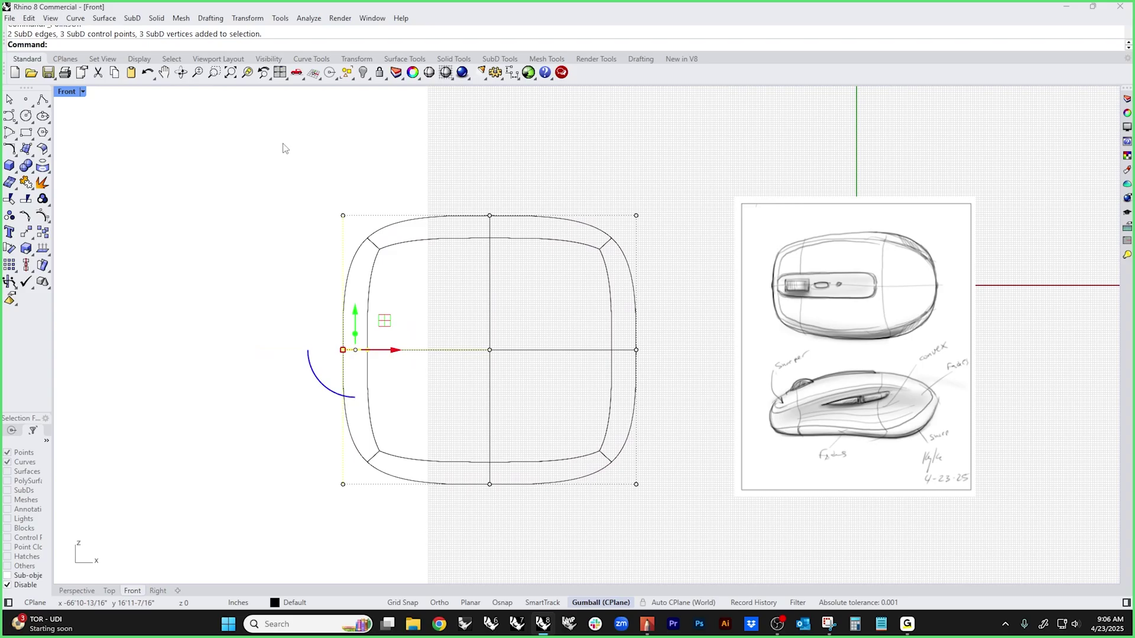
{"action": "left_click_drag", "start_coordinate": [283, 144], "coordinate": [365, 253], "text": "shift"}
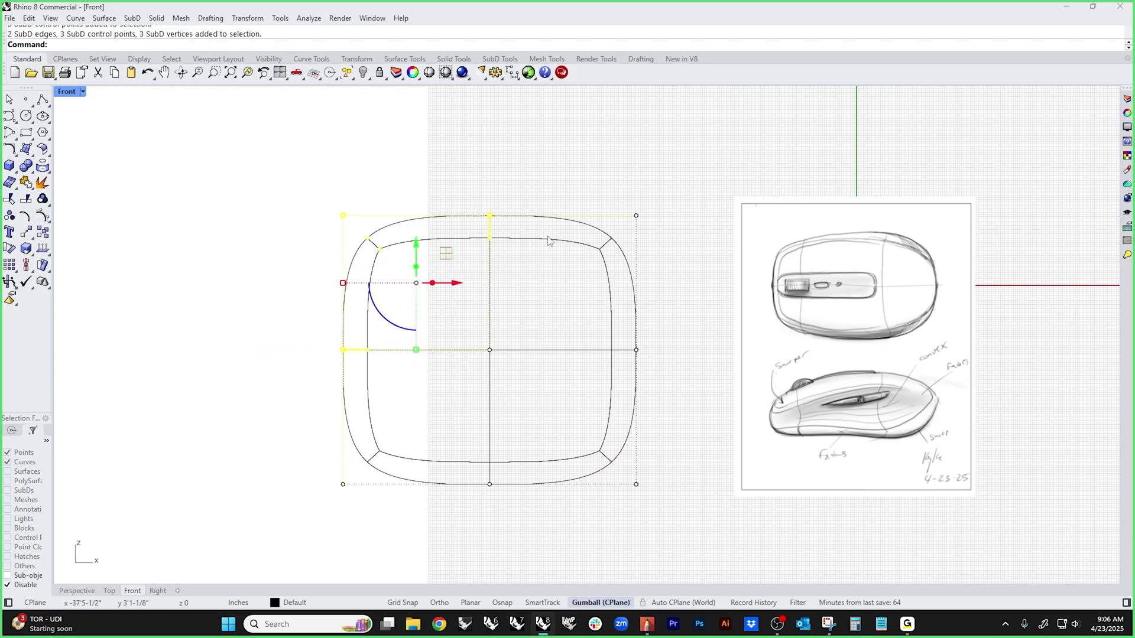
{"action": "key", "text": "Escape"}
- Move the SubD's middle column of control points close to its left edge and the middle row close to its top edge
{"action": "left_click_drag", "start_coordinate": [433, 154], "coordinate": [552, 534]}
{"action": "left_click_drag", "start_coordinate": [517, 350], "coordinate": [358, 348]}
{"action": "left_click_drag", "start_coordinate": [746, 384], "coordinate": [745, 384]}
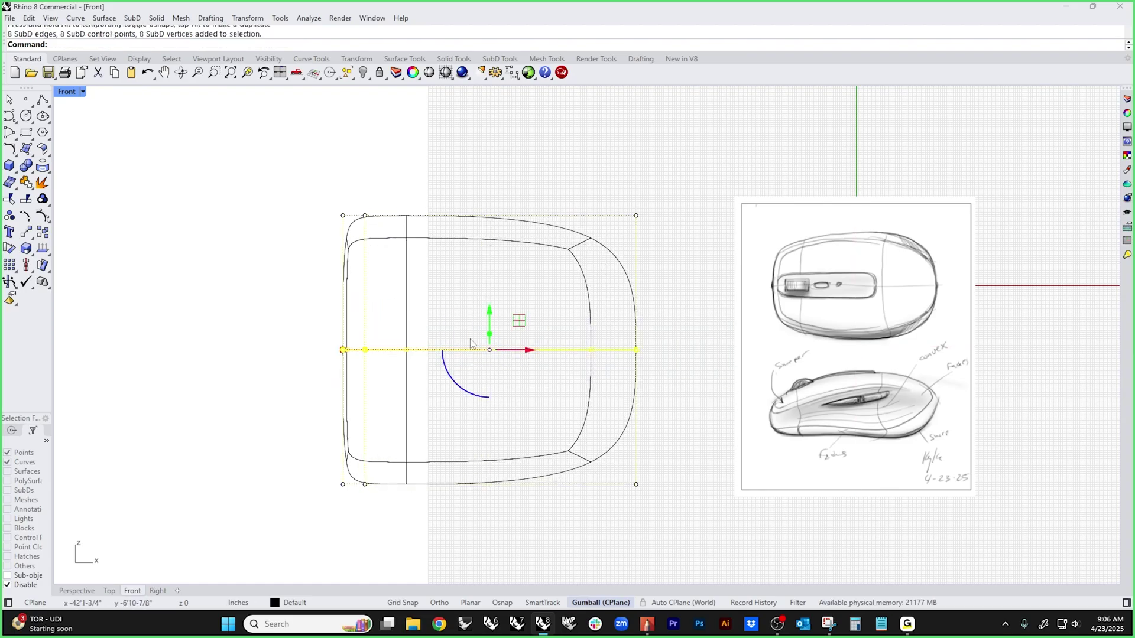
{"action": "left_click_drag", "start_coordinate": [475, 350], "coordinate": [476, 235]}
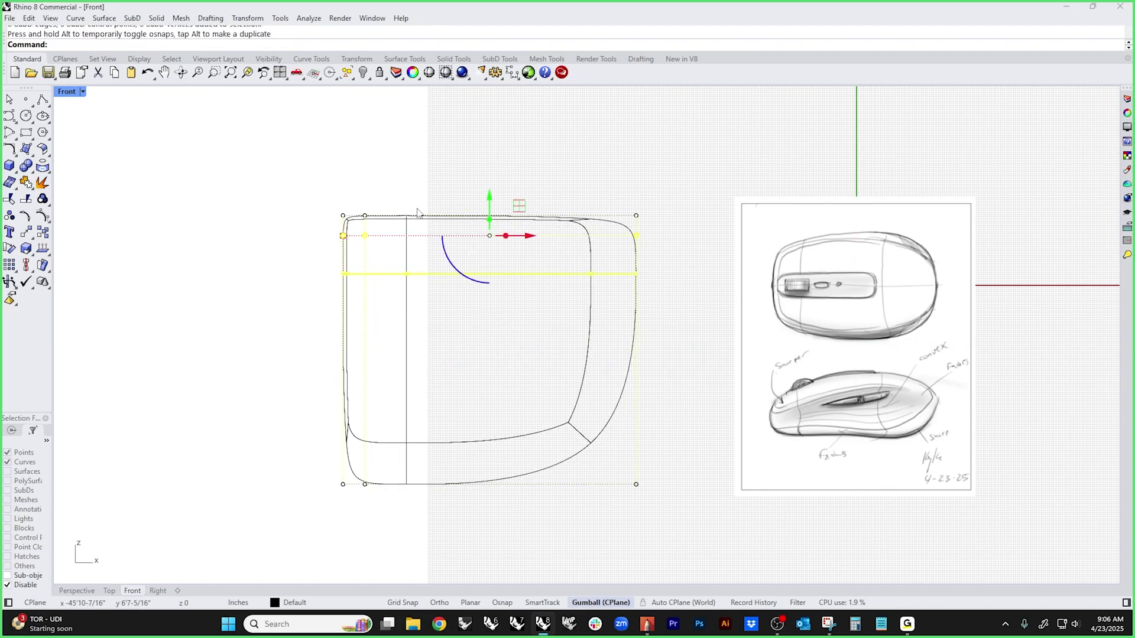
- Lower the left-edge control point of the SubD that sits just below the upper-left corner
{"action": "left_click", "coordinate": [388, 190]}
{"action": "scroll", "coordinate": [348, 216], "scroll_direction": "up", "scroll_amount": 5}
{"action": "left_click_drag", "start_coordinate": [389, 203], "coordinate": [421, 304]}
{"action": "left_click_drag", "start_coordinate": [392, 253], "coordinate": [427, 258]}
{"action": "left_click_drag", "start_coordinate": [317, 255], "coordinate": [362, 291]}
{"action": "left_click_drag", "start_coordinate": [343, 249], "coordinate": [329, 407]}
{"action": "left_click", "coordinate": [426, 183]}
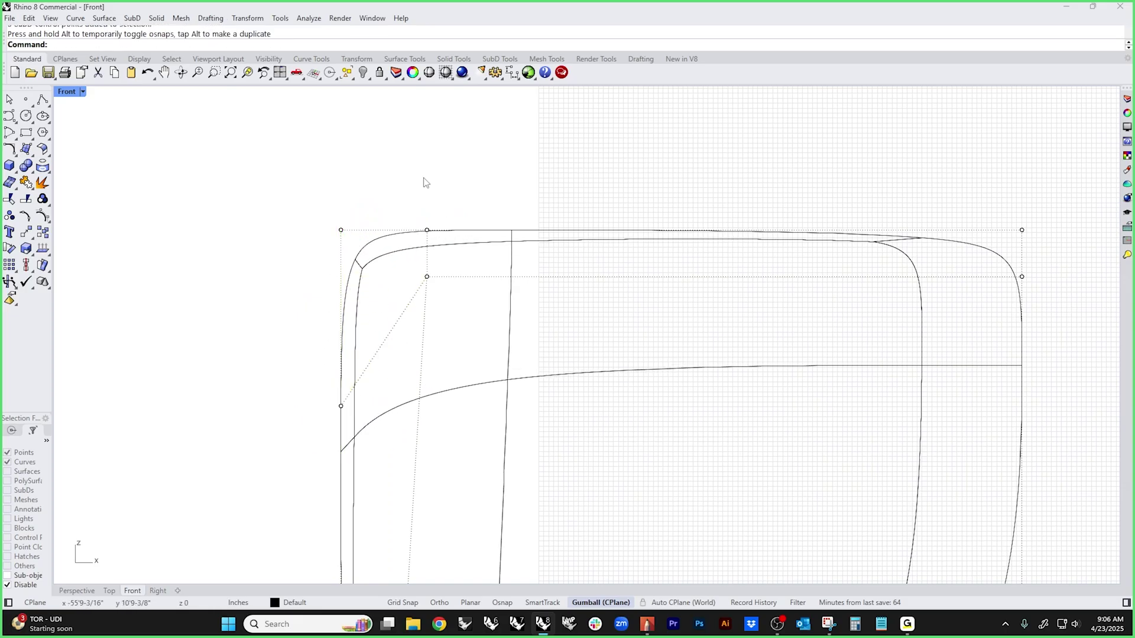
- Shift the two inner control points near the SubD's upper-left corner well to the right to soften that corner
{"action": "left_click_drag", "start_coordinate": [404, 183], "coordinate": [499, 342]}
{"action": "left_click_drag", "start_coordinate": [456, 253], "coordinate": [753, 287]}
{"action": "left_click", "coordinate": [538, 228]}
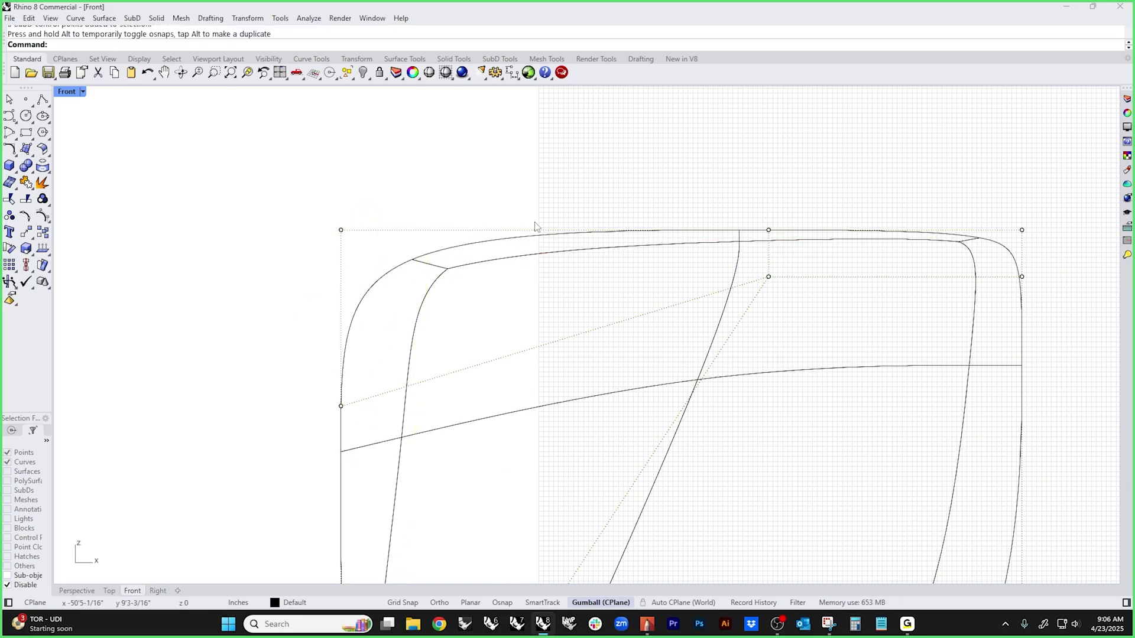
- Draw a degree 3 inverted-L control point curve left of the SubD, with many closely spaced points around its corner
{"action": "scroll", "coordinate": [538, 228], "scroll_direction": "down", "scroll_amount": 12}
{"action": "right_click_drag", "start_coordinate": [563, 264], "coordinate": [791, 276]}
{"action": "right_click_drag", "start_coordinate": [104, 165], "coordinate": [102, 199]}
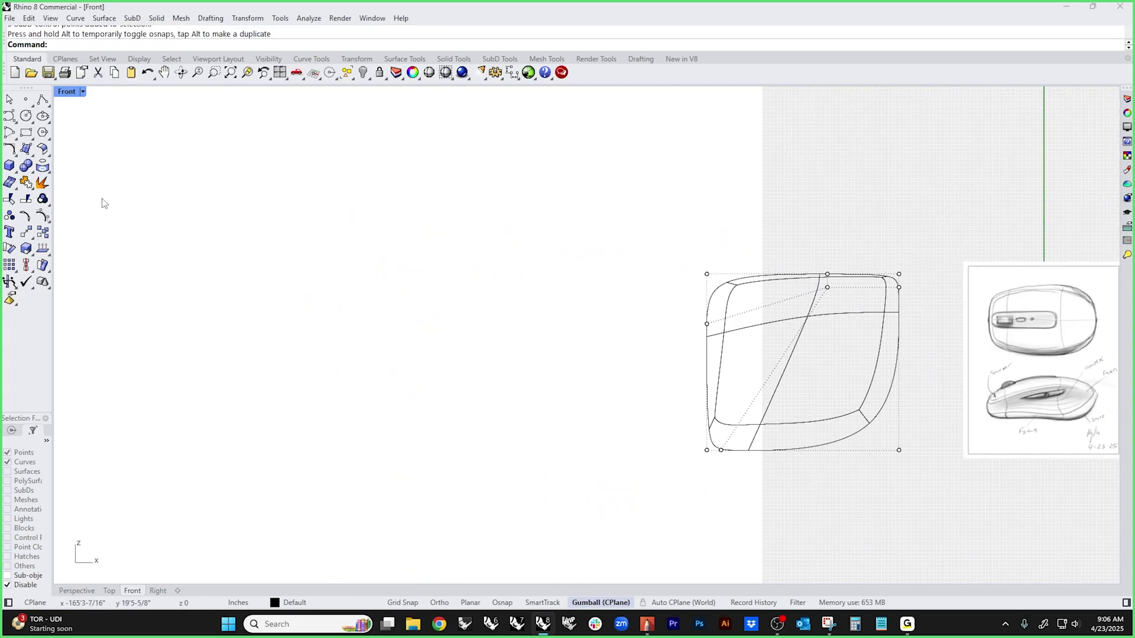
{"action": "left_click", "coordinate": [10, 117]}
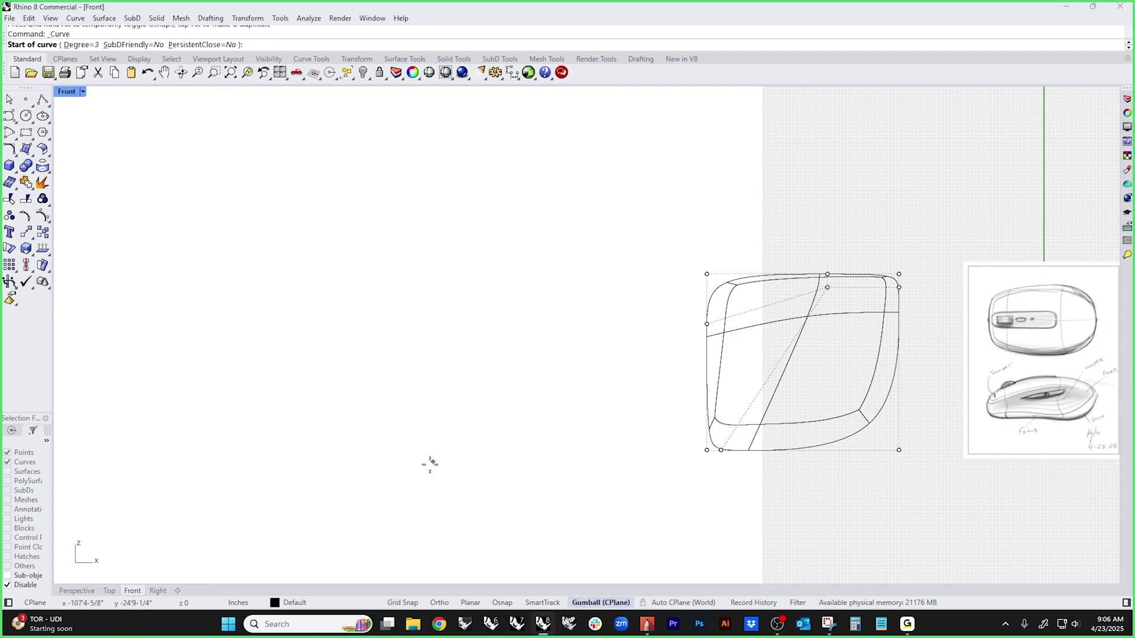
{"action": "left_click", "coordinate": [414, 478]}
{"action": "left_click", "coordinate": [410, 335]}
{"action": "left_click", "coordinate": [412, 323]}
{"action": "left_click", "coordinate": [414, 313]}
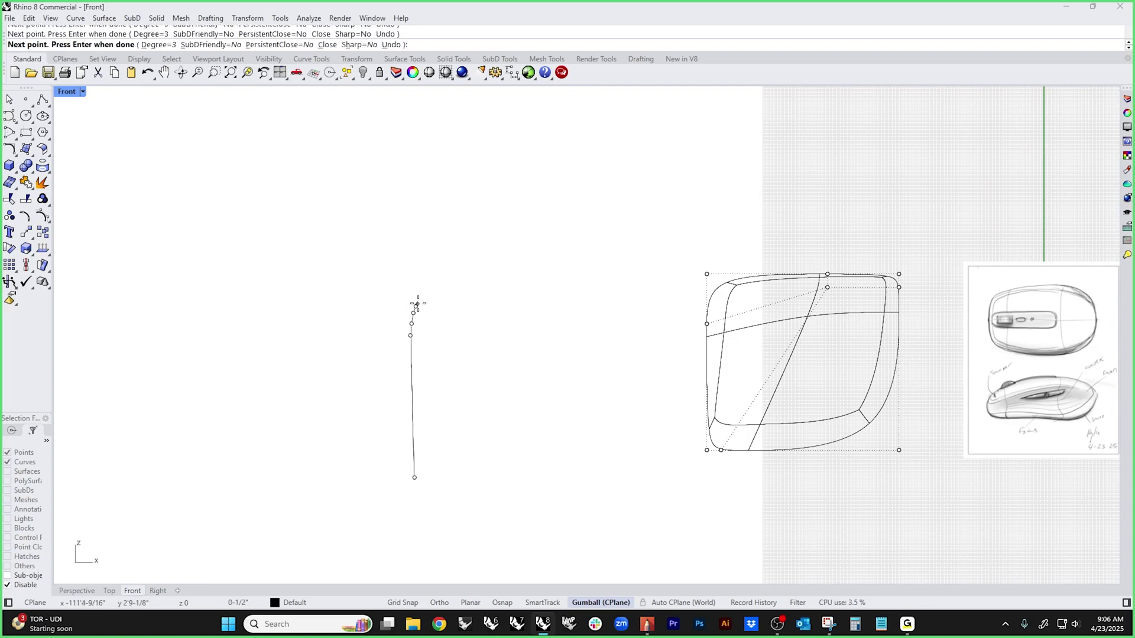
{"action": "left_click", "coordinate": [418, 302]}
{"action": "left_click", "coordinate": [422, 297]}
{"action": "left_click", "coordinate": [427, 293]}
{"action": "left_click", "coordinate": [437, 289]}
{"action": "left_click", "coordinate": [446, 286]}
{"action": "left_click", "coordinate": [466, 284]}
{"action": "left_click", "coordinate": [485, 284]}
{"action": "left_click", "coordinate": [550, 286]}
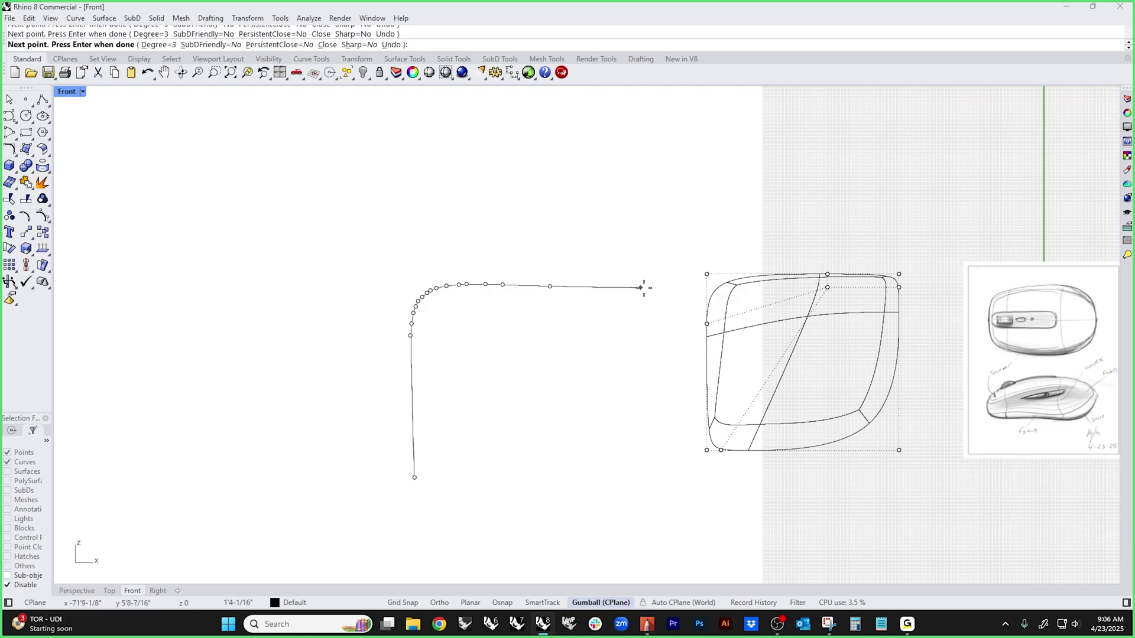
{"action": "left_click", "coordinate": [667, 288]}
{"action": "key", "text": "Return"}
{"action": "key", "text": "Return"}
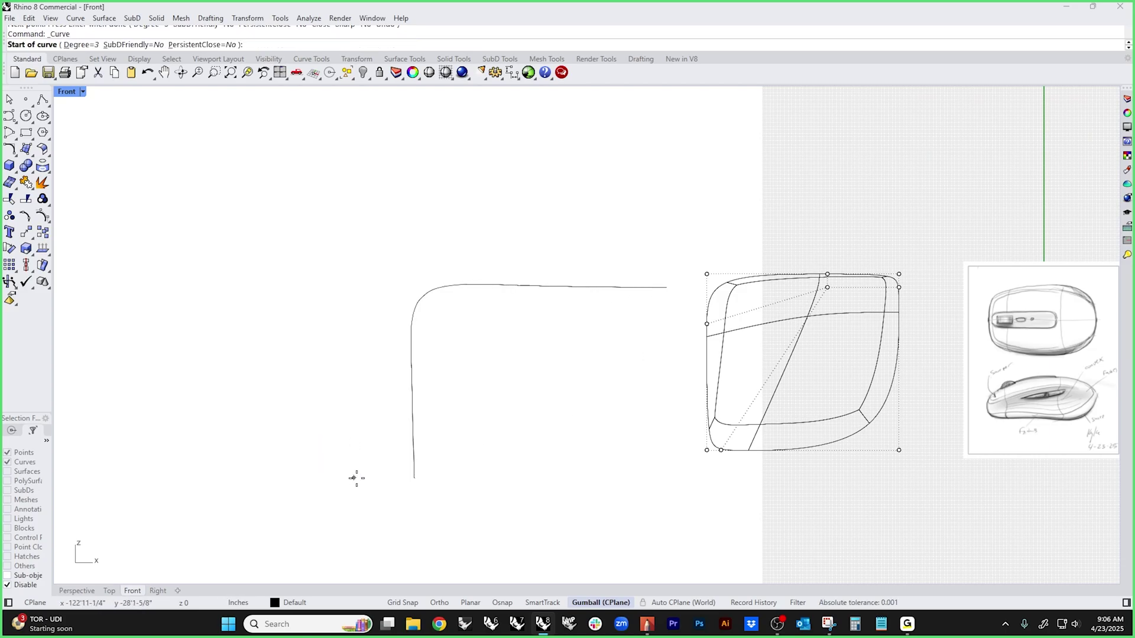
- Draw a second inverted-L curve outside the first using only five control points, with one at the corner
{"action": "left_click", "coordinate": [357, 477]}
{"action": "left_click", "coordinate": [357, 317]}
{"action": "left_click", "coordinate": [357, 252]}
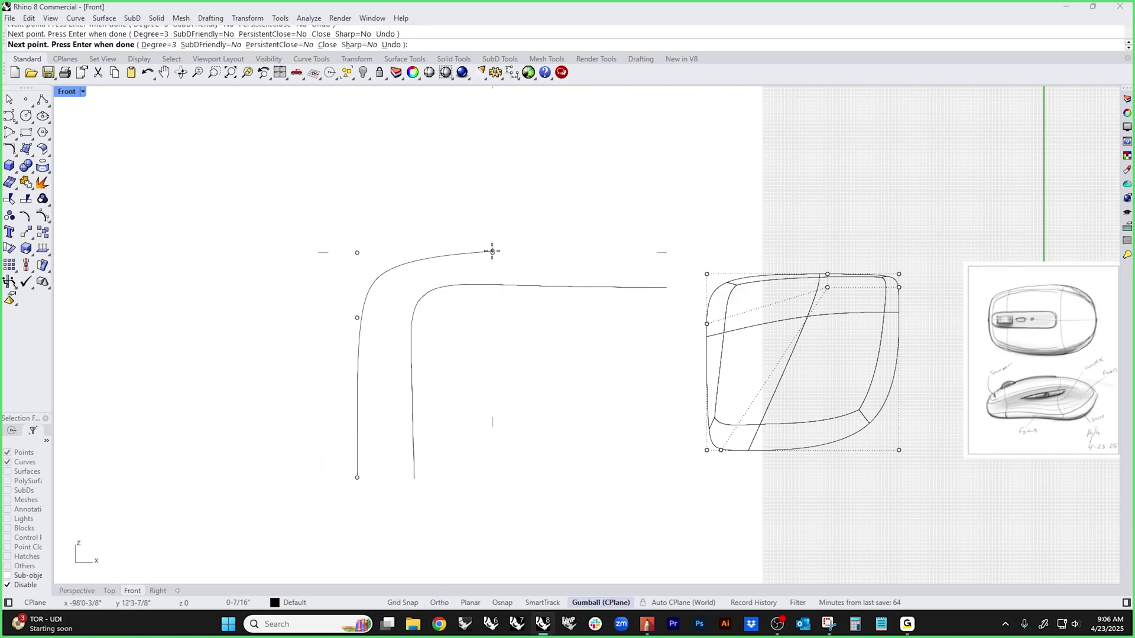
{"action": "left_click", "coordinate": [676, 253]}
{"action": "key", "text": "Return"}
- Compare the curvature of both curves with the curvature graph at a display scale of 109, and close the graph
{"action": "left_click_drag", "start_coordinate": [591, 203], "coordinate": [513, 461]}
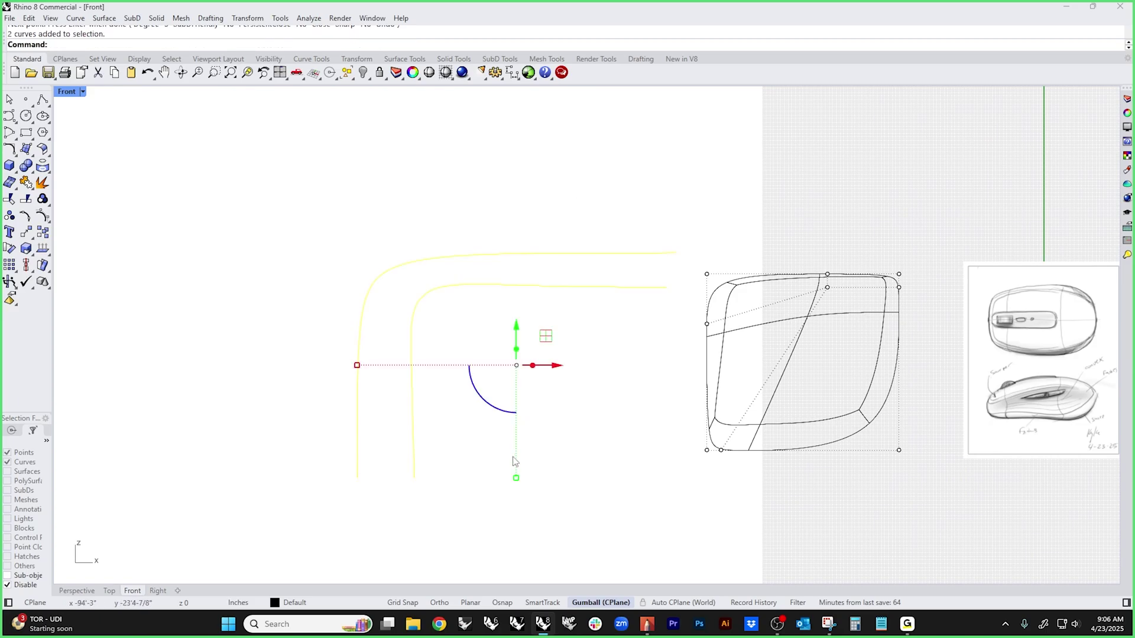
{"action": "left_click", "coordinate": [44, 251]}
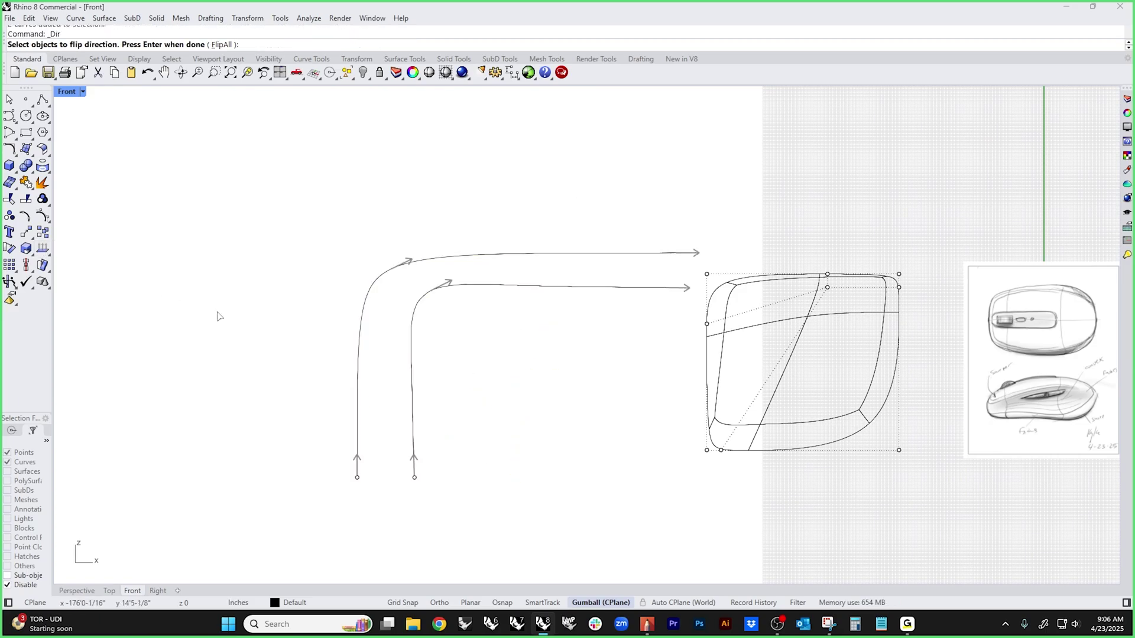
{"action": "left_click", "coordinate": [45, 252]}
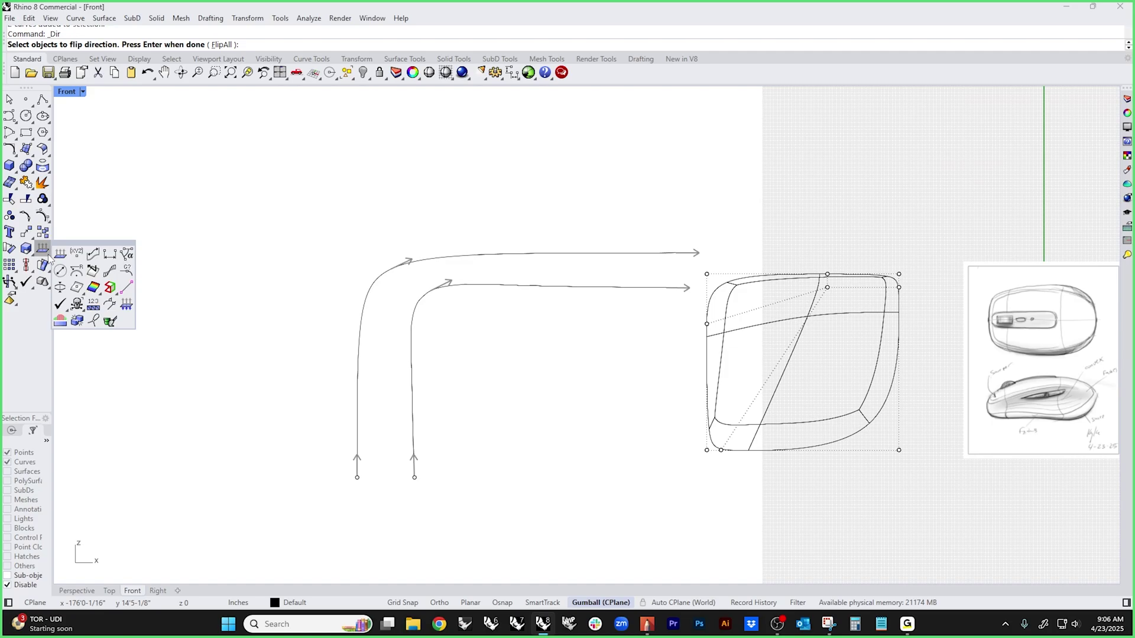
{"action": "left_click", "coordinate": [110, 272]}
{"action": "left_click_drag", "start_coordinate": [545, 348], "coordinate": [319, 394]}
{"action": "key", "text": "Return"}
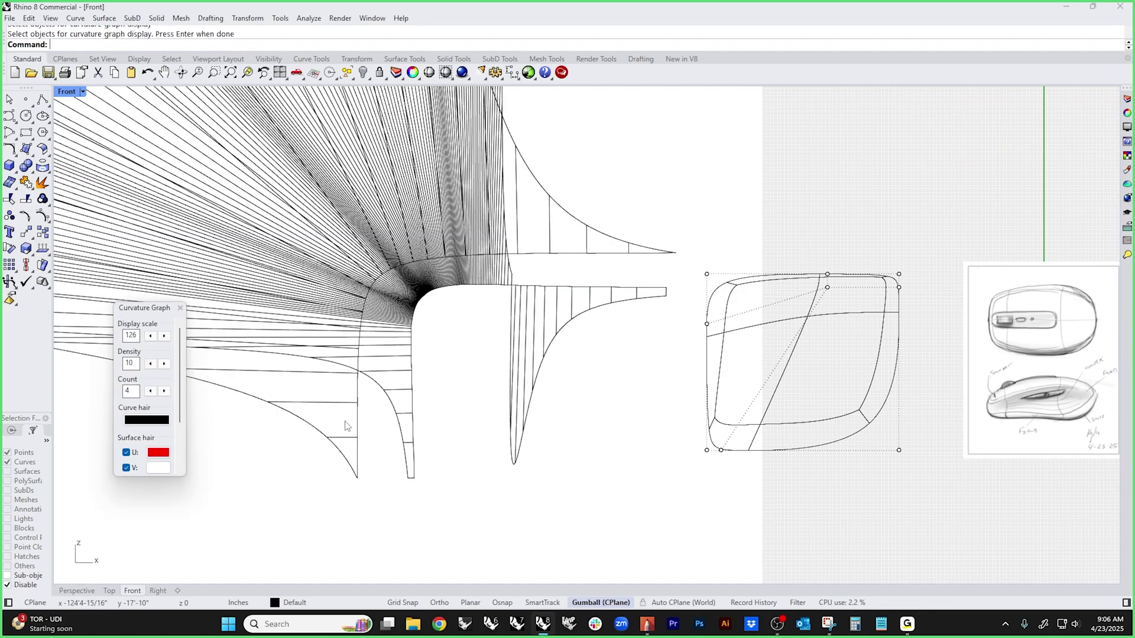
{"action": "scroll", "coordinate": [131, 342], "scroll_direction": "down", "scroll_amount": 17}
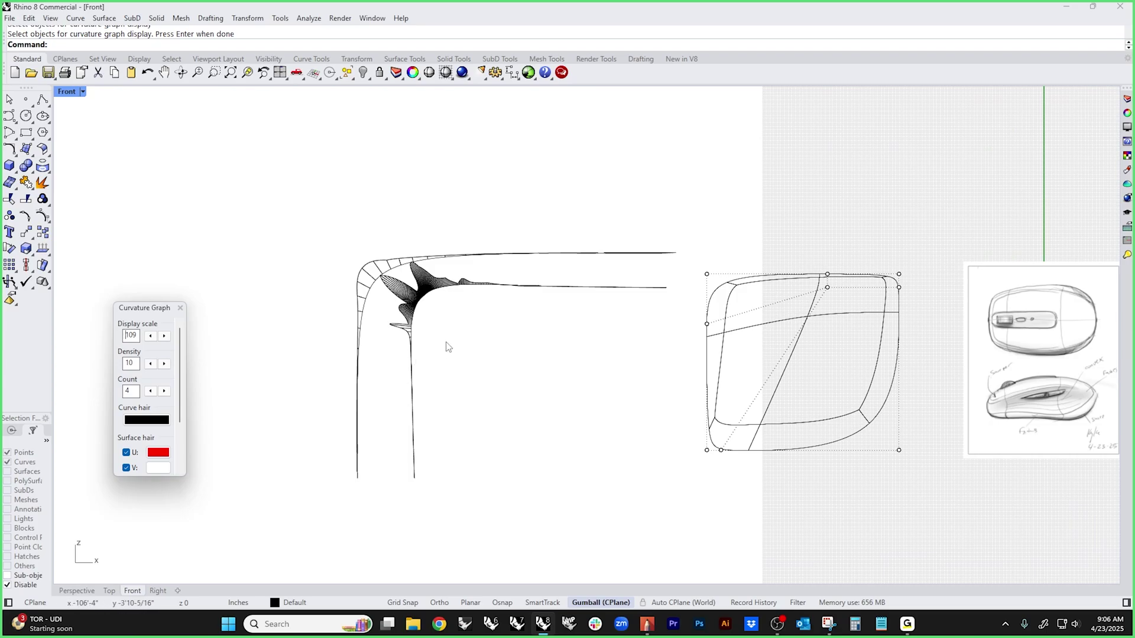
{"action": "scroll", "coordinate": [443, 295], "scroll_direction": "up", "scroll_amount": 4}
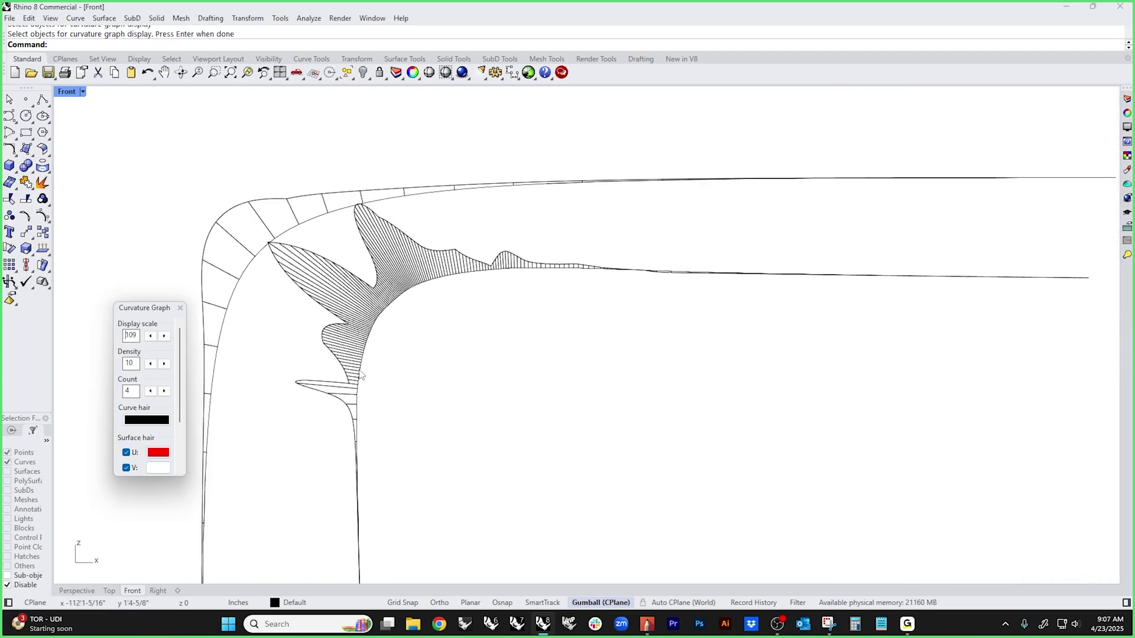
{"action": "left_click", "coordinate": [180, 308]}
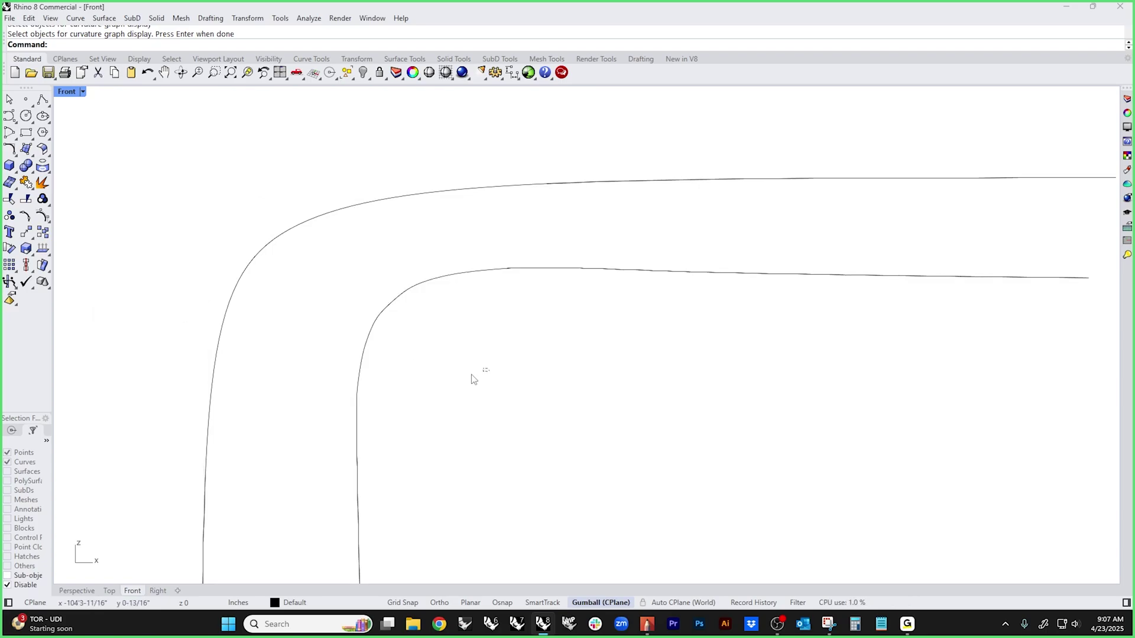
- Turn on control points for both curves and slide the outer curve's vertical-leg inner point down to soften its bend
{"action": "left_click_drag", "start_coordinate": [472, 378], "coordinate": [103, 405]}
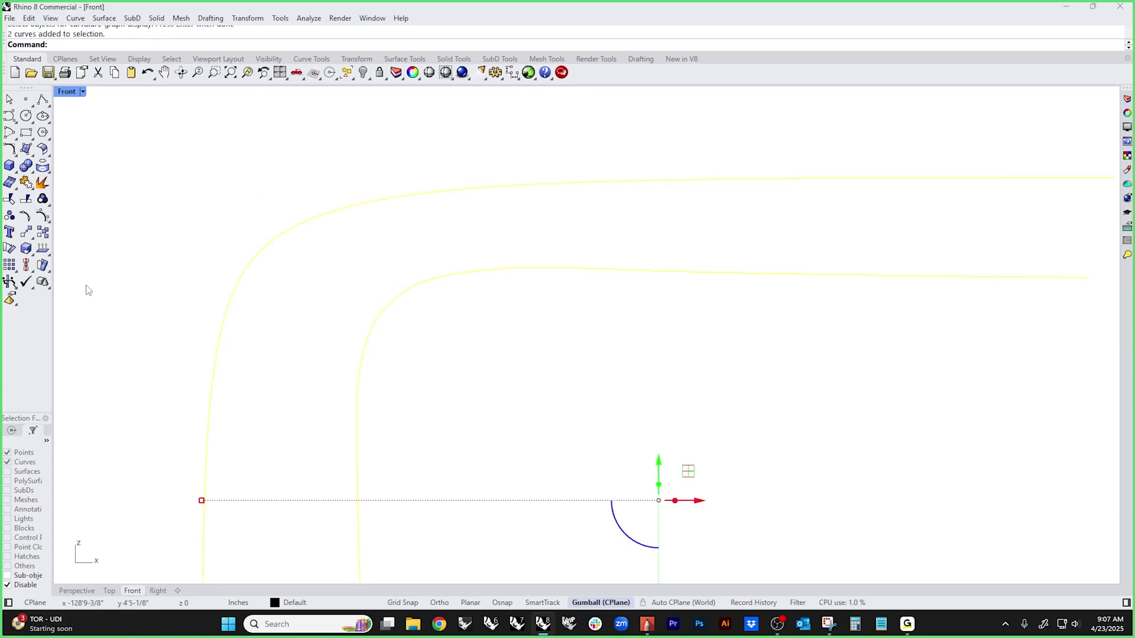
{"action": "left_click", "coordinate": [41, 215]}
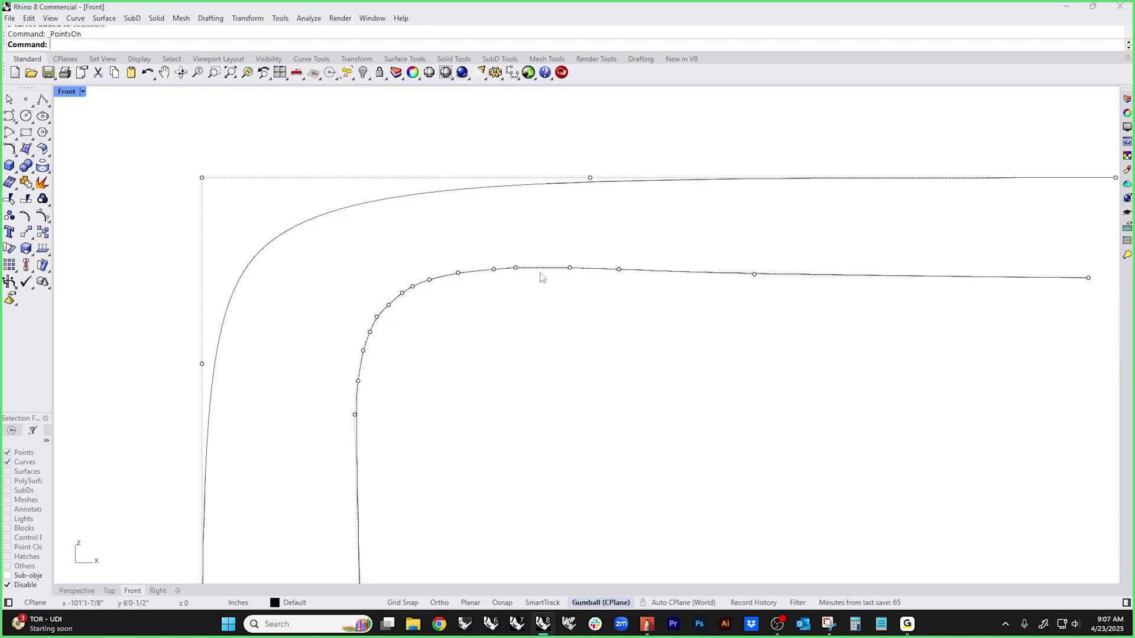
{"action": "scroll", "coordinate": [561, 290], "scroll_direction": "down", "scroll_amount": 5}
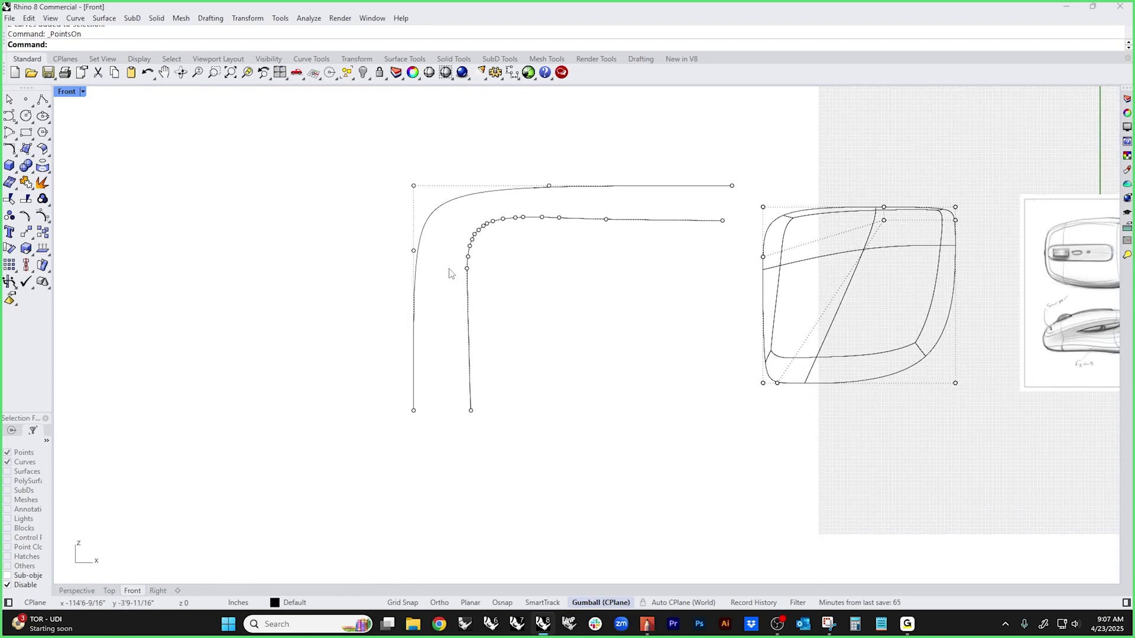
{"action": "left_click_drag", "start_coordinate": [380, 229], "coordinate": [443, 284]}
{"action": "left_click_drag", "start_coordinate": [414, 238], "coordinate": [401, 317]}
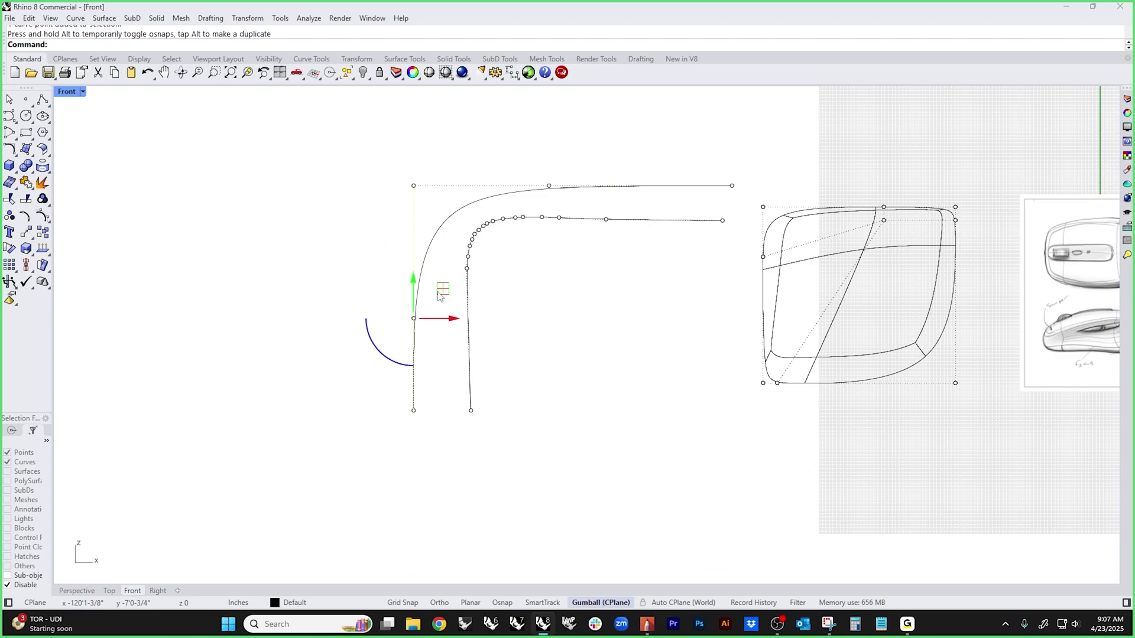
{"action": "left_click", "coordinate": [559, 290]}
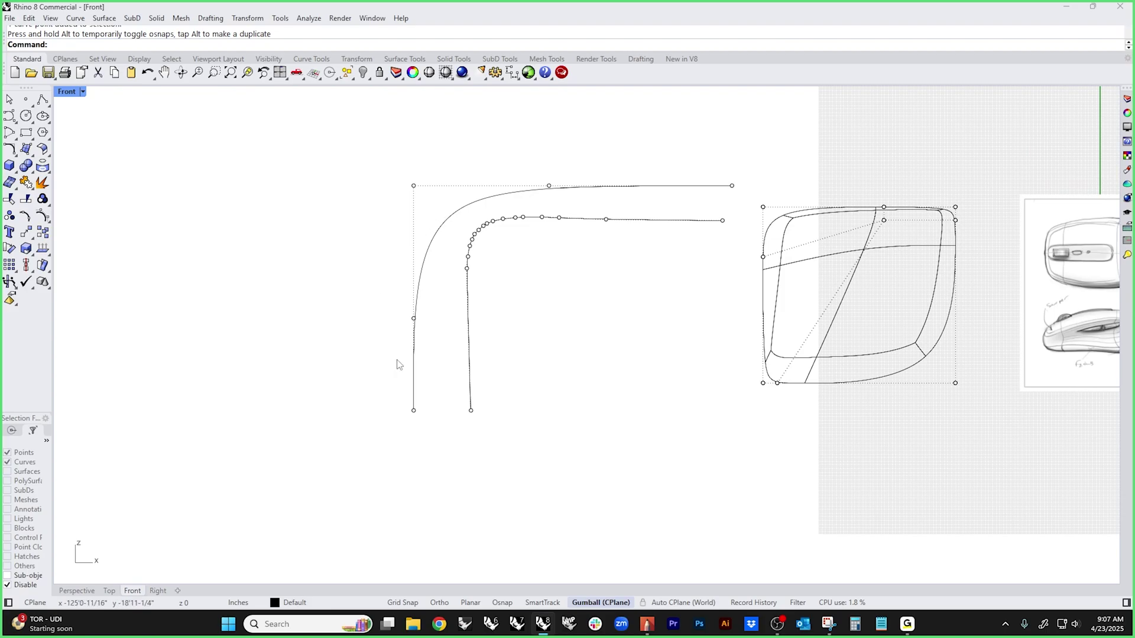
- Examine the inner curve's densely packed corner points against the sparse control points of the outer curve
{"action": "scroll", "coordinate": [461, 257], "scroll_direction": "up", "scroll_amount": 3}
{"action": "left_click_drag", "start_coordinate": [466, 253], "coordinate": [519, 330]}
{"action": "key", "text": "Escape"}
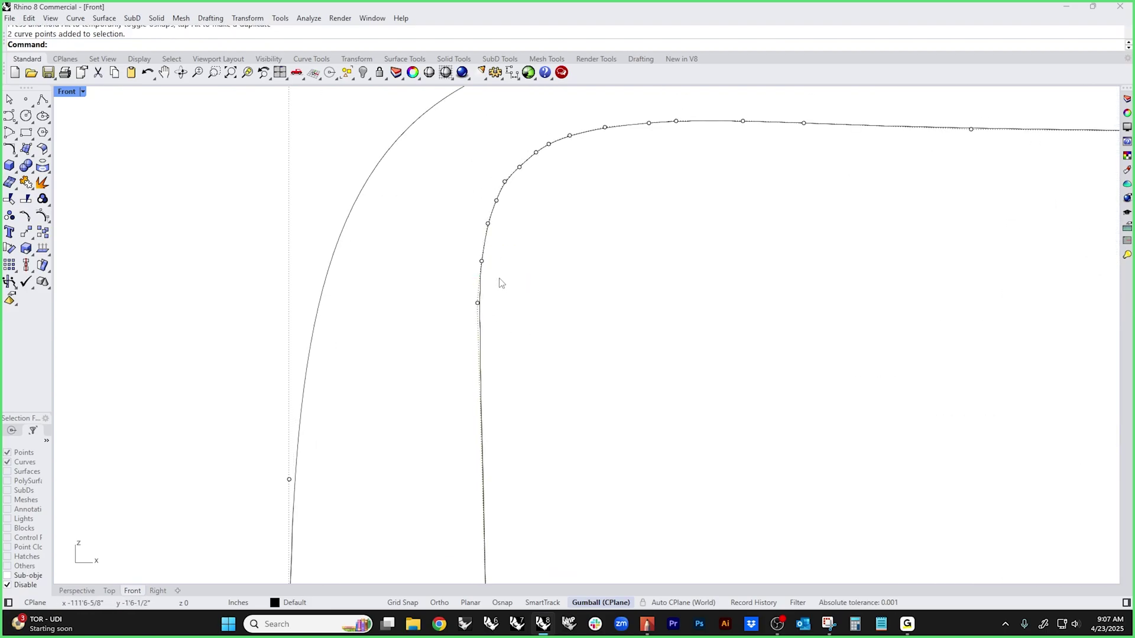
{"action": "left_click_drag", "start_coordinate": [499, 278], "coordinate": [463, 288]}
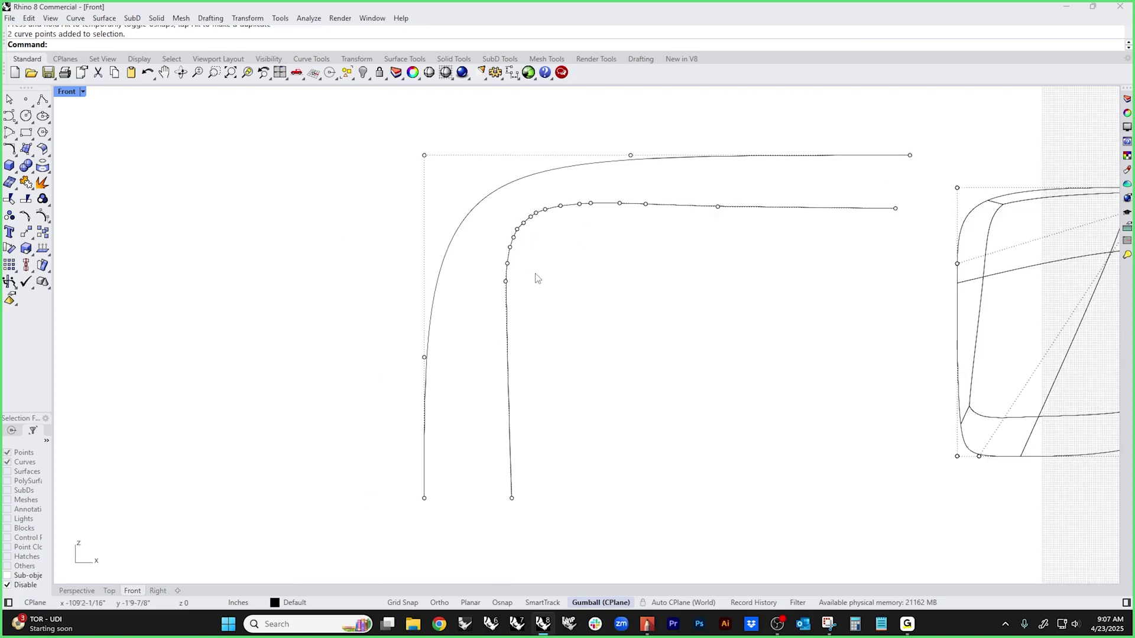
{"action": "scroll", "coordinate": [534, 279], "scroll_direction": "down", "scroll_amount": 3}
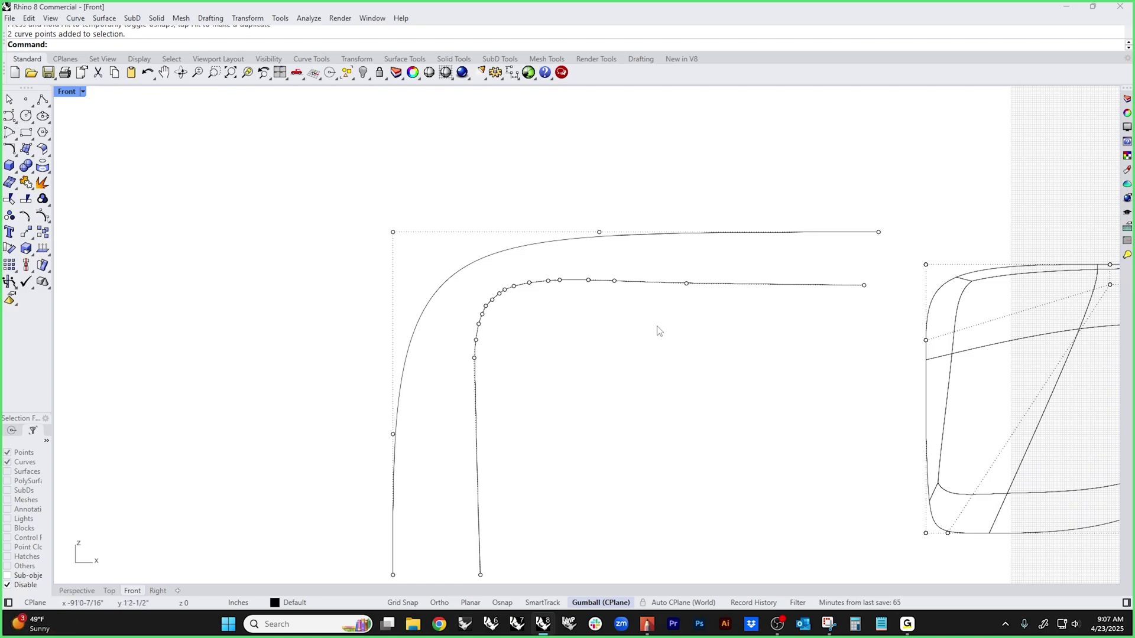
{"action": "right_click_drag", "start_coordinate": [636, 386], "coordinate": [595, 360]}
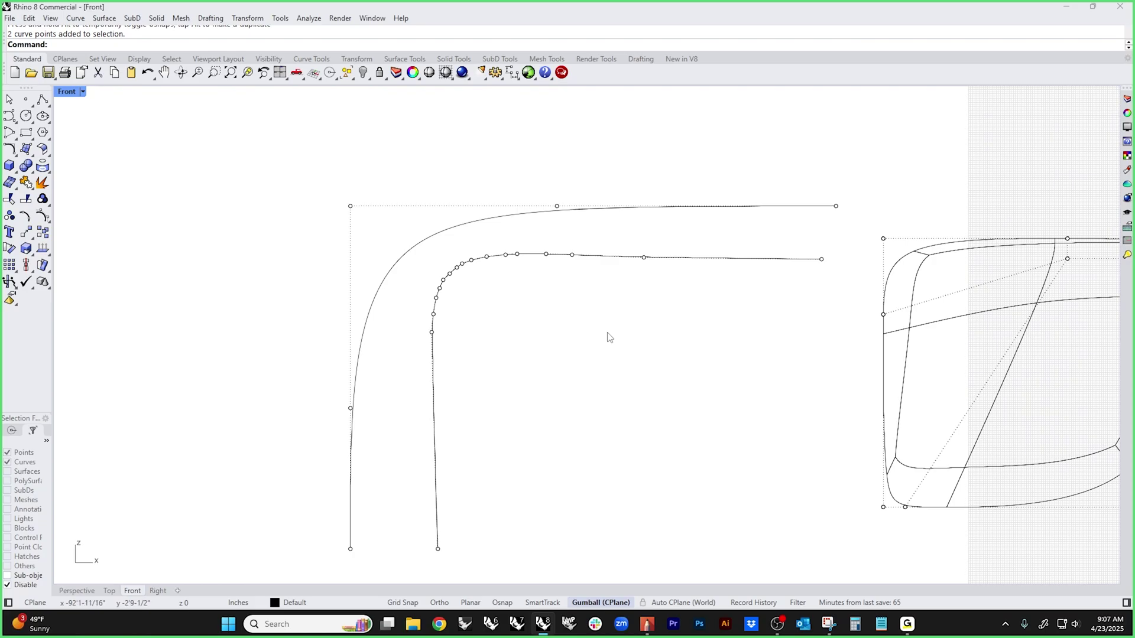
{"action": "left_click_drag", "start_coordinate": [625, 326], "coordinate": [598, 185]}
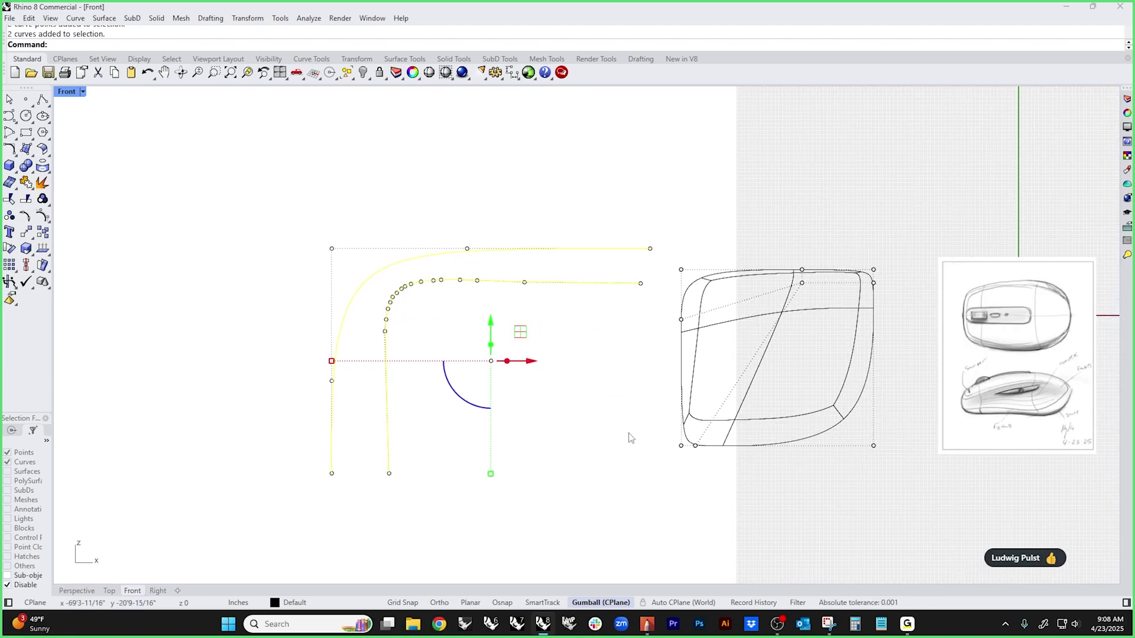
{"action": "left_click", "coordinate": [542, 434]}
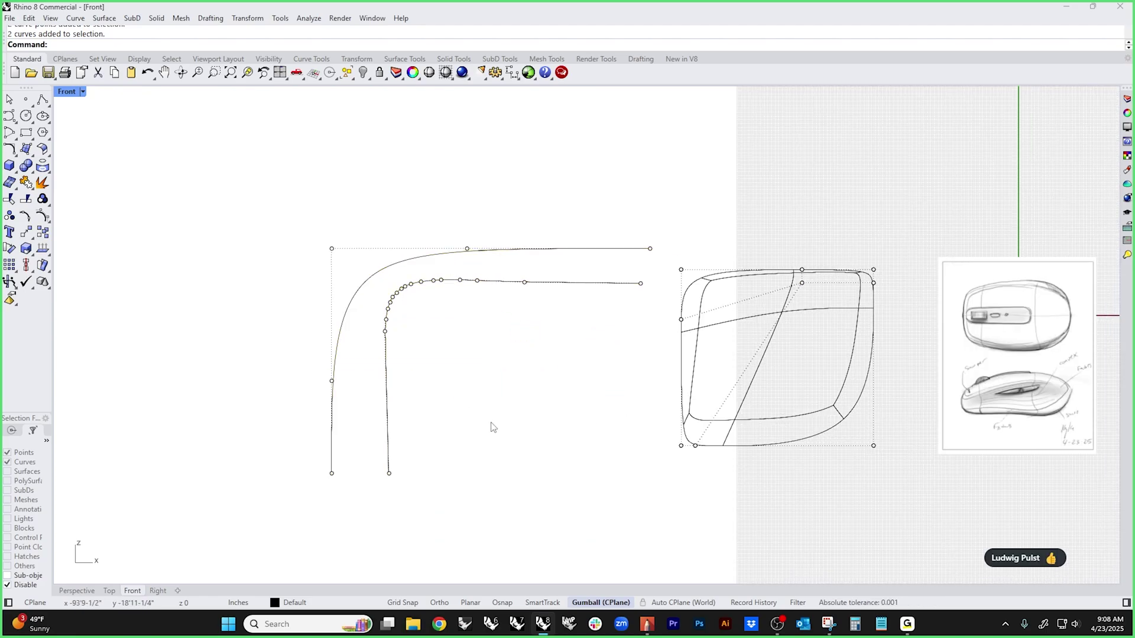
- Delete both demonstration curves beside the SubD
{"action": "right_click_drag", "start_coordinate": [490, 422], "coordinate": [485, 359]}
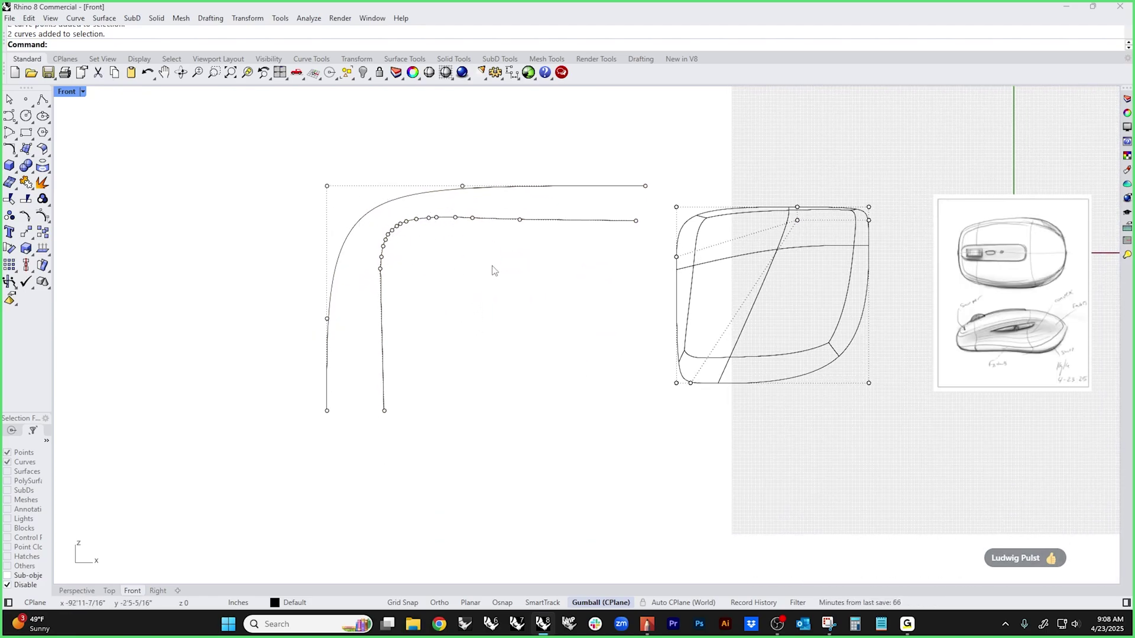
{"action": "left_click_drag", "start_coordinate": [493, 267], "coordinate": [475, 162]}
{"action": "key", "text": "Delete"}
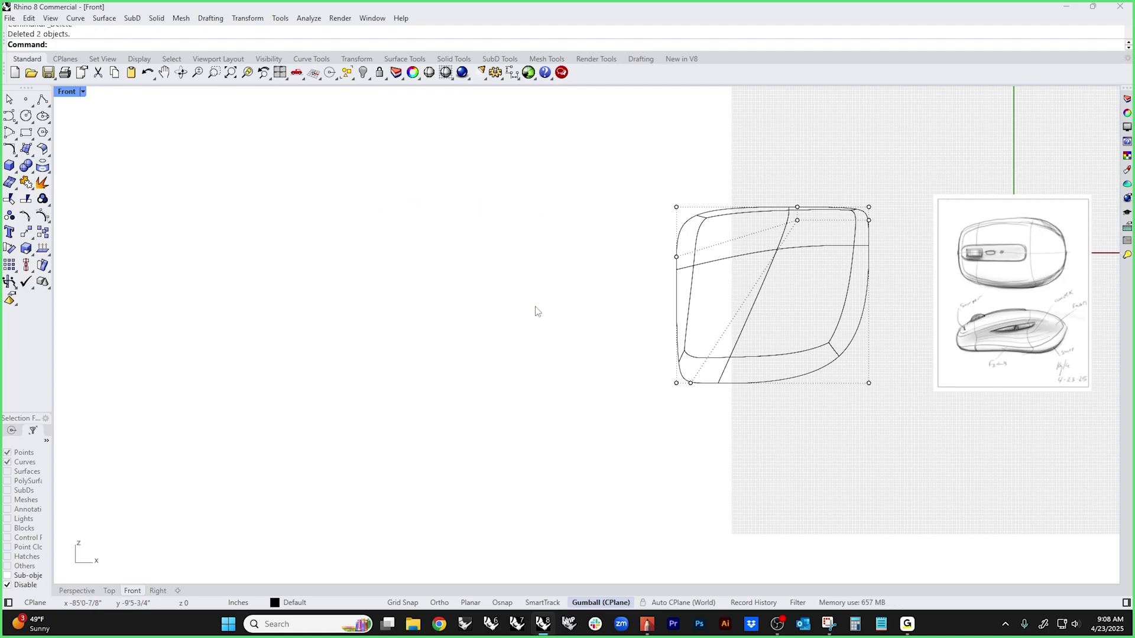
- Delete the remaining SubD beside the reference sketch
{"action": "left_click", "coordinate": [799, 348]}
{"action": "key", "text": "Delete"}
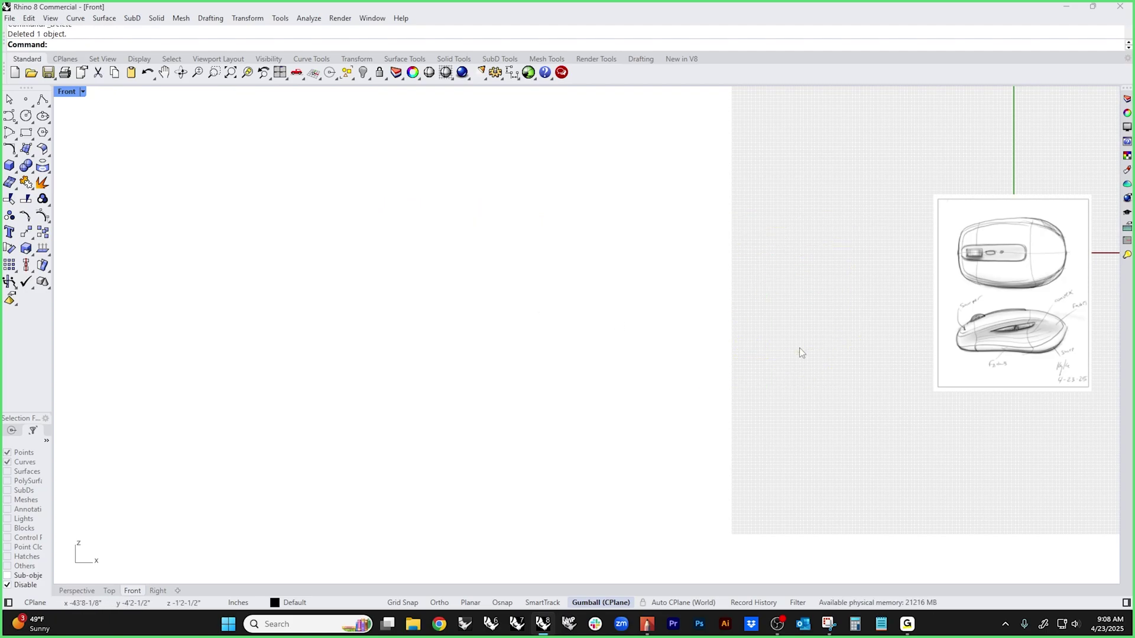
- Switch to Sketchbook Pro and, with symmetry off, draw a red arc with three tick marks along the side view's top profile
{"action": "left_click", "coordinate": [647, 624]}
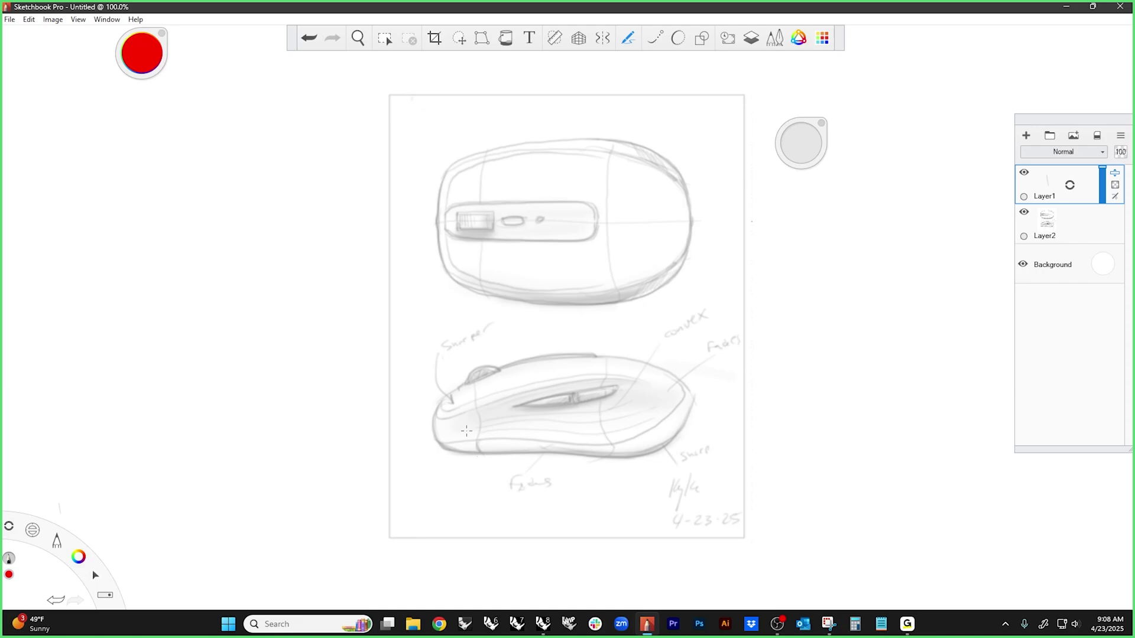
{"action": "right_click_drag", "start_coordinate": [483, 308], "coordinate": [453, 324]}
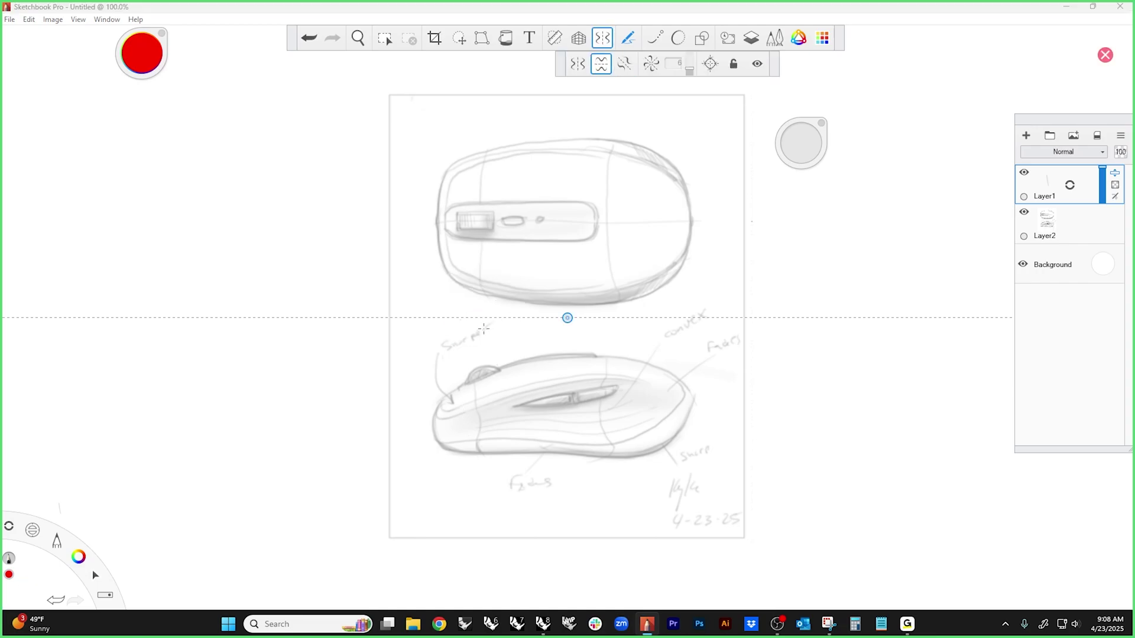
{"action": "left_click", "coordinate": [609, 42]}
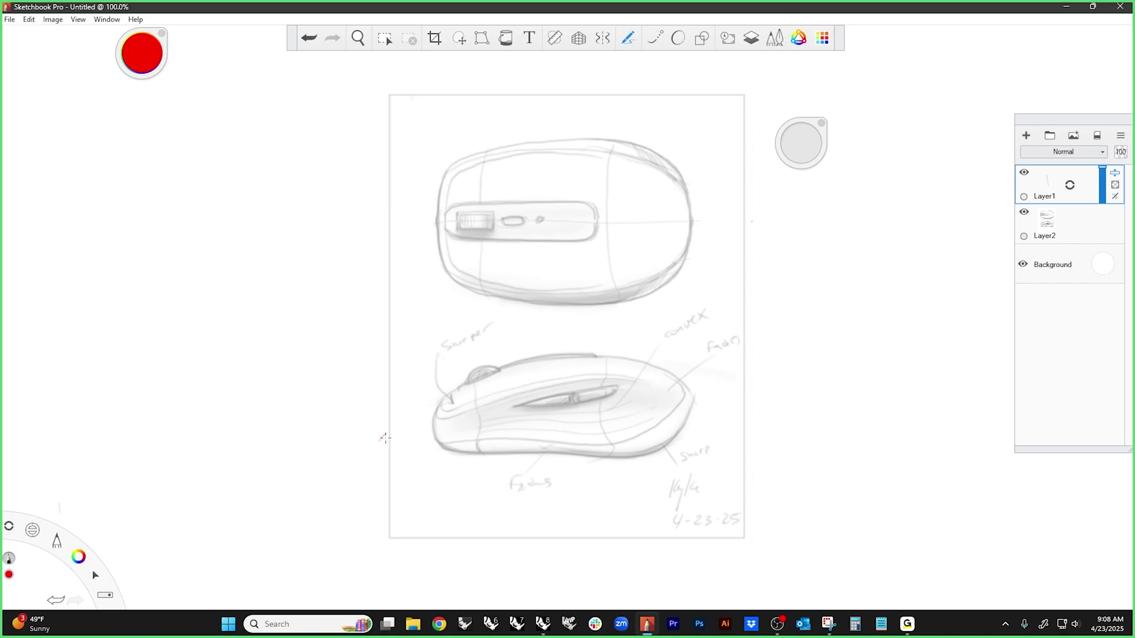
{"action": "mouse_move", "coordinate": [383, 439]}
{"action": "left_mouse_down"}
{"action": "mouse_move", "coordinate": [455, 385]}
{"action": "mouse_move", "coordinate": [552, 359]}
{"action": "mouse_move", "coordinate": [642, 363]}
{"action": "mouse_move", "coordinate": [842, 472]}
{"action": "left_mouse_up"}
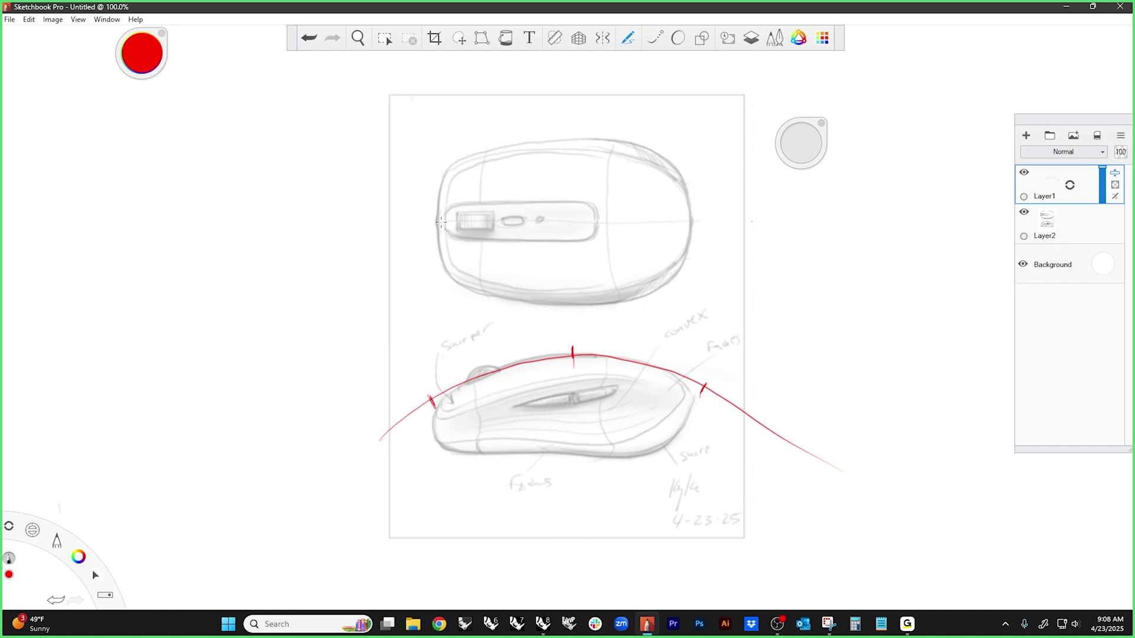
- Sketch a red two-by-two patch grid over the top view from a centerline, two side curves and three cross lines
{"action": "left_click_drag", "start_coordinate": [442, 220], "coordinate": [690, 220]}
{"action": "mouse_move", "coordinate": [468, 278]}
{"action": "left_mouse_down"}
{"action": "mouse_move", "coordinate": [592, 290]}
{"action": "mouse_move", "coordinate": [674, 262]}
{"action": "left_mouse_up"}
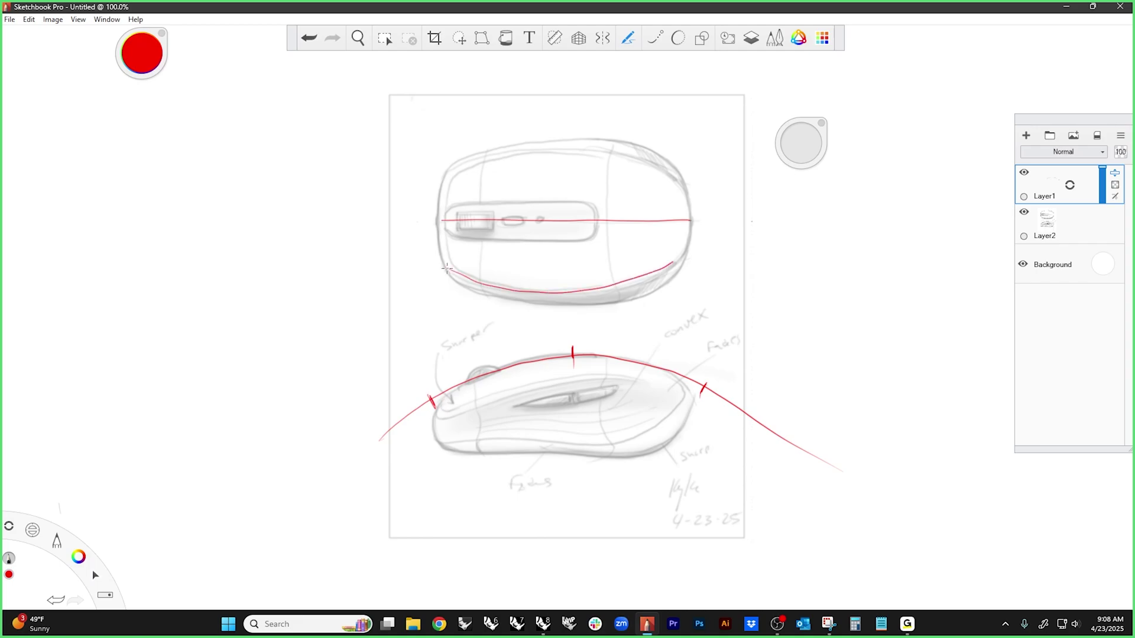
{"action": "mouse_move", "coordinate": [451, 172]}
{"action": "left_mouse_down"}
{"action": "mouse_move", "coordinate": [575, 150]}
{"action": "mouse_move", "coordinate": [708, 201]}
{"action": "left_mouse_up"}
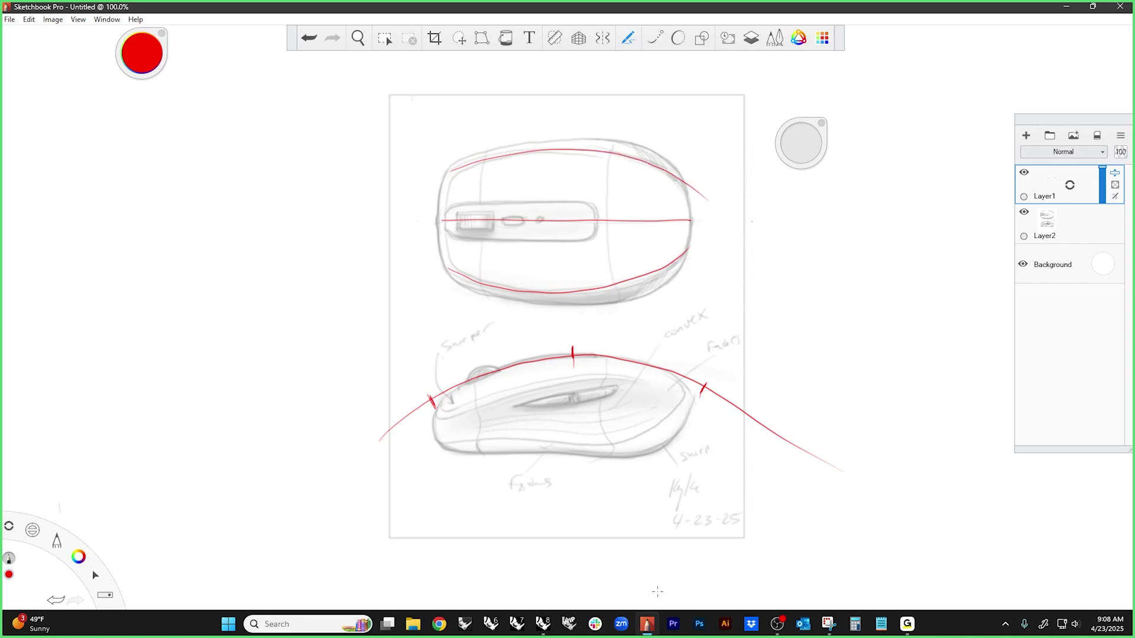
{"action": "left_click_drag", "start_coordinate": [453, 167], "coordinate": [454, 258]}
{"action": "left_click_drag", "start_coordinate": [575, 153], "coordinate": [566, 292]}
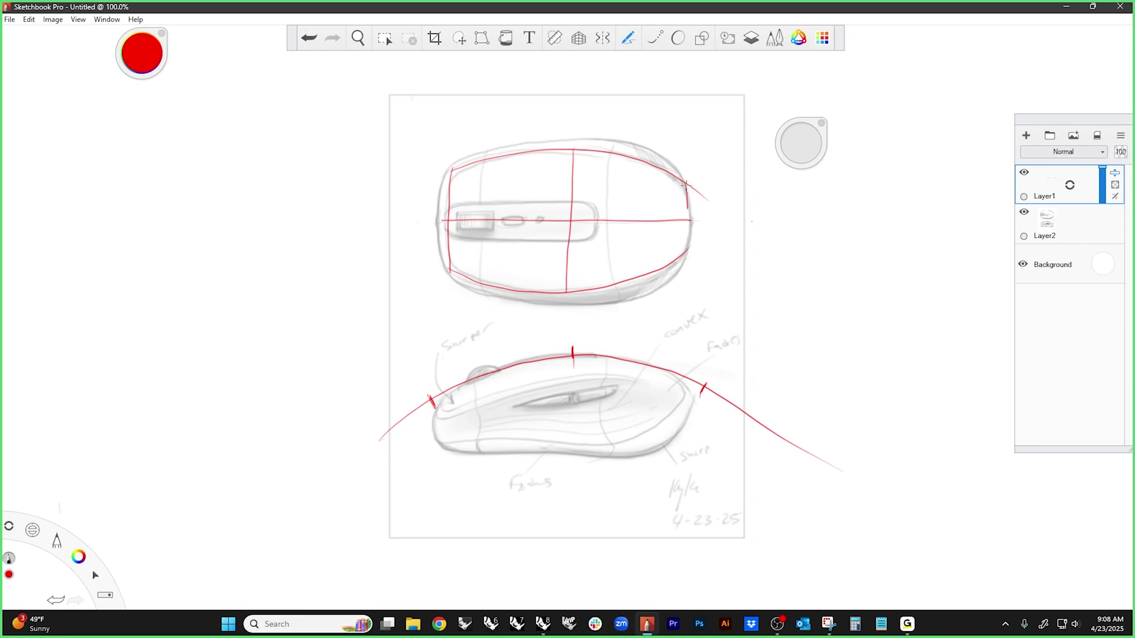
{"action": "left_click_drag", "start_coordinate": [686, 185], "coordinate": [684, 258]}
- Mark the centerline's front and rear endpoints in the top view with circles and draw an outward arrow from each
{"action": "mouse_move", "coordinate": [433, 224]}
{"action": "left_mouse_down"}
{"action": "mouse_move", "coordinate": [378, 223]}
{"action": "mouse_move", "coordinate": [391, 233]}
{"action": "left_mouse_up"}
{"action": "left_click_drag", "start_coordinate": [688, 218], "coordinate": [690, 220]}
{"action": "left_click_drag", "start_coordinate": [701, 220], "coordinate": [764, 218]}
{"action": "mouse_move", "coordinate": [742, 211]}
{"action": "left_mouse_down"}
{"action": "mouse_move", "coordinate": [765, 217]}
{"action": "mouse_move", "coordinate": [752, 228]}
{"action": "left_mouse_up"}
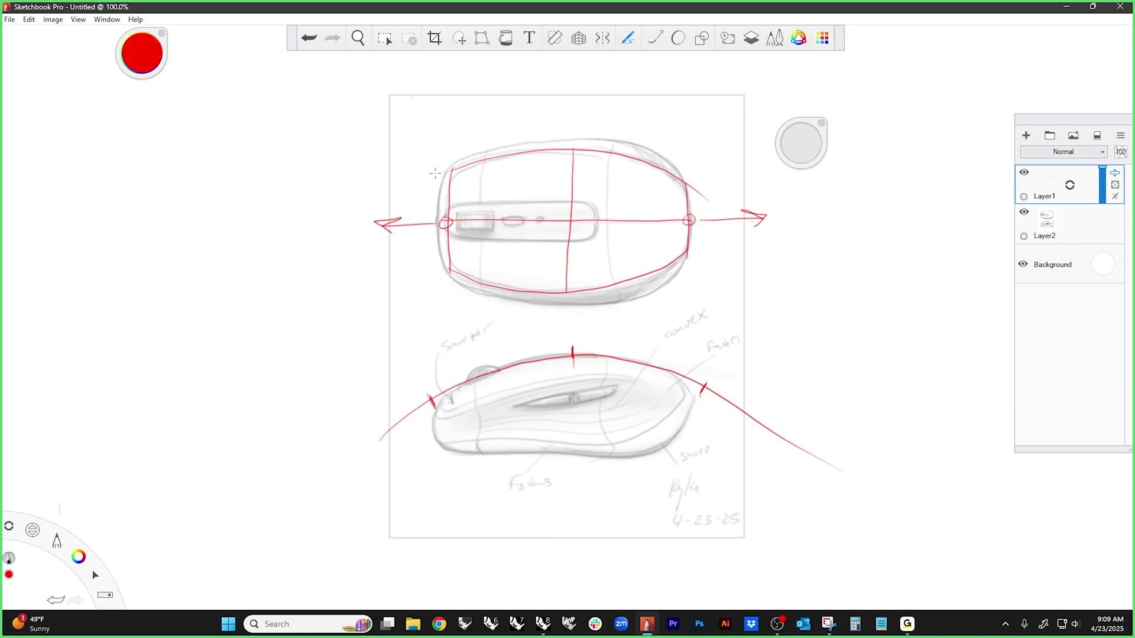
- Circle the side curves' midpoints and sketch inner and outer bulge arcs at the top view's front, rear and lower side
{"action": "left_click_drag", "start_coordinate": [433, 167], "coordinate": [411, 255]}
{"action": "left_click_drag", "start_coordinate": [485, 218], "coordinate": [462, 264]}
{"action": "left_click_drag", "start_coordinate": [711, 192], "coordinate": [701, 267]}
{"action": "left_click_drag", "start_coordinate": [667, 197], "coordinate": [657, 255]}
{"action": "left_click_drag", "start_coordinate": [455, 309], "coordinate": [686, 284]}
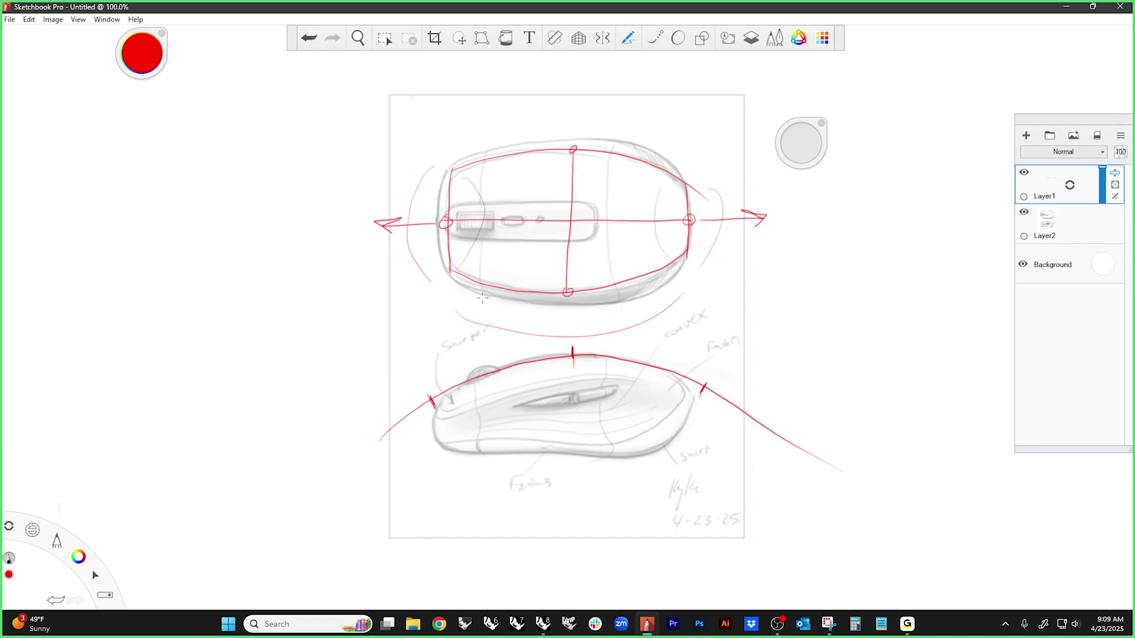
{"action": "left_click_drag", "start_coordinate": [483, 287], "coordinate": [651, 279]}
- Number the four patches of the top-view grid 1, 2, 3 and 4
{"action": "key", "text": "ctrl+l"}
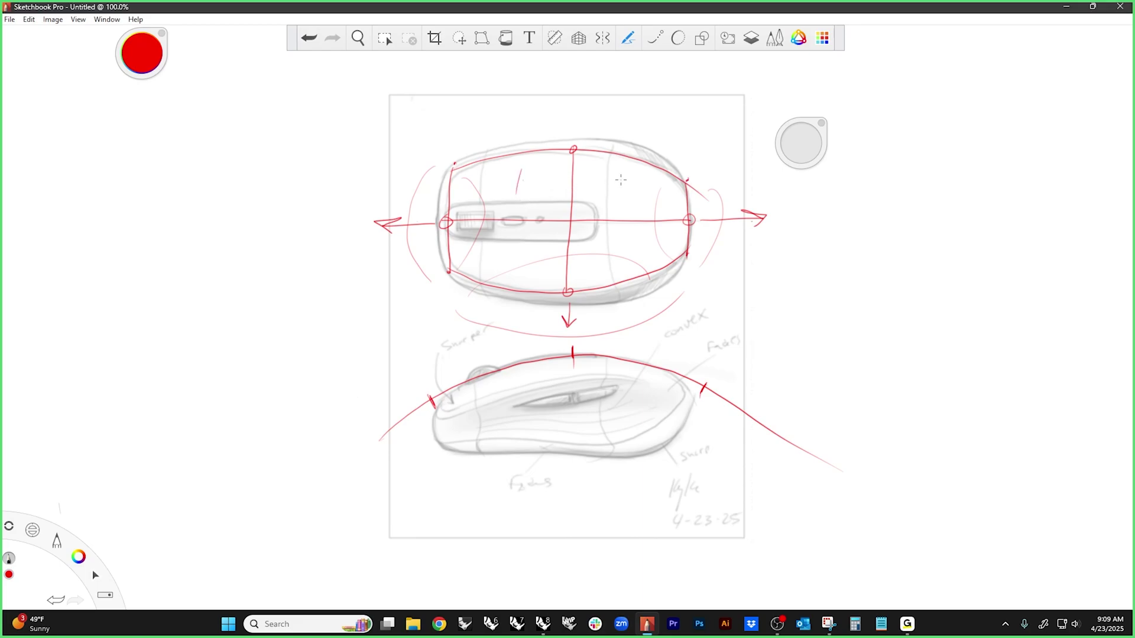
{"action": "left_click_drag", "start_coordinate": [615, 177], "coordinate": [648, 193]}
{"action": "left_click_drag", "start_coordinate": [504, 252], "coordinate": [522, 272]}
{"action": "left_click_drag", "start_coordinate": [639, 238], "coordinate": [634, 248]}
{"action": "left_click_drag", "start_coordinate": [640, 239], "coordinate": [624, 280]}
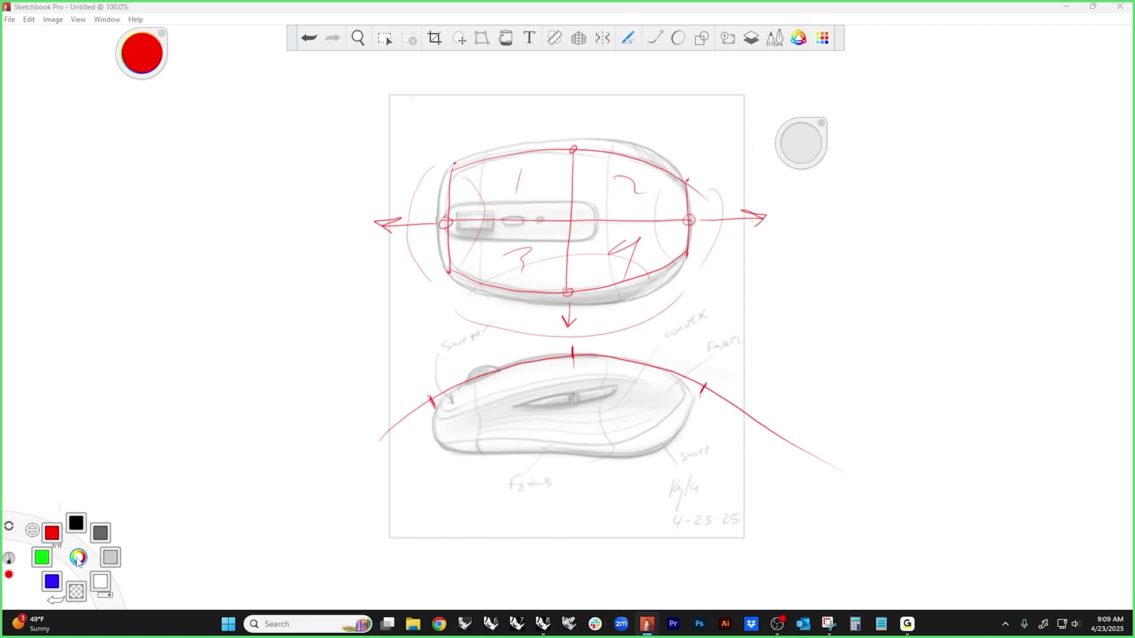
- Draw two red curves below the side view's top arc and connect them to it at the front end
{"action": "mouse_move", "coordinate": [96, 579]}
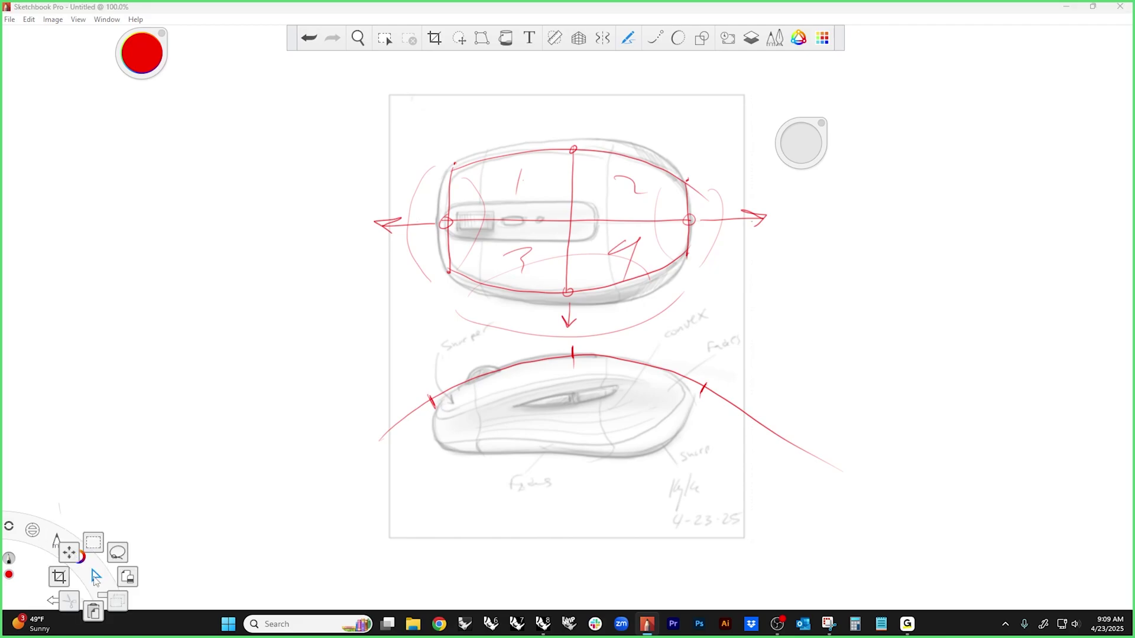
{"action": "mouse_move", "coordinate": [32, 540]}
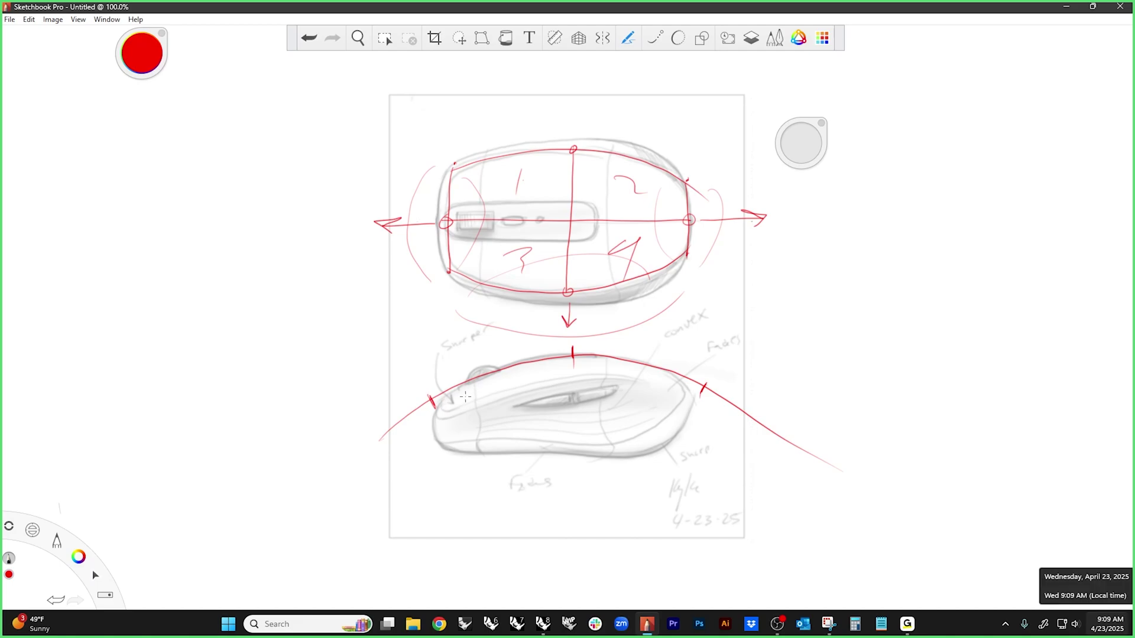
{"action": "mouse_move", "coordinate": [445, 389]}
{"action": "left_mouse_down"}
{"action": "mouse_move", "coordinate": [443, 414]}
{"action": "mouse_move", "coordinate": [553, 376]}
{"action": "mouse_move", "coordinate": [655, 385]}
{"action": "mouse_move", "coordinate": [683, 404]}
{"action": "left_mouse_up"}
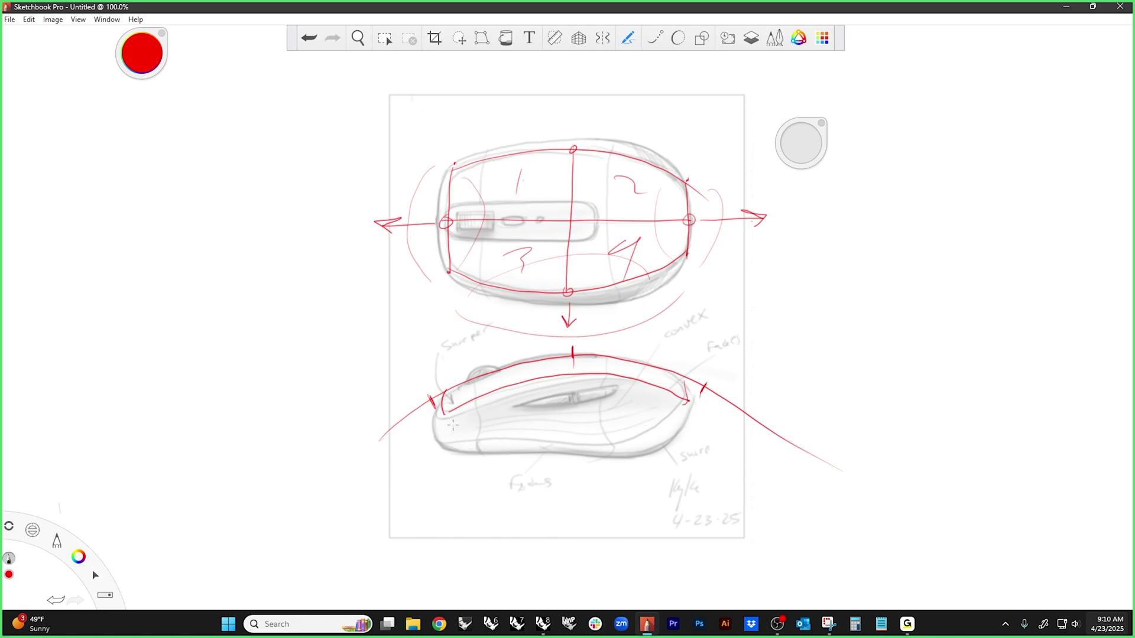
{"action": "mouse_move", "coordinate": [433, 418]}
{"action": "left_mouse_down"}
{"action": "mouse_move", "coordinate": [441, 401]}
{"action": "mouse_move", "coordinate": [461, 414]}
{"action": "mouse_move", "coordinate": [611, 380]}
{"action": "mouse_move", "coordinate": [685, 403]}
{"action": "left_mouse_up"}
{"action": "left_click_drag", "start_coordinate": [439, 421], "coordinate": [444, 417]}
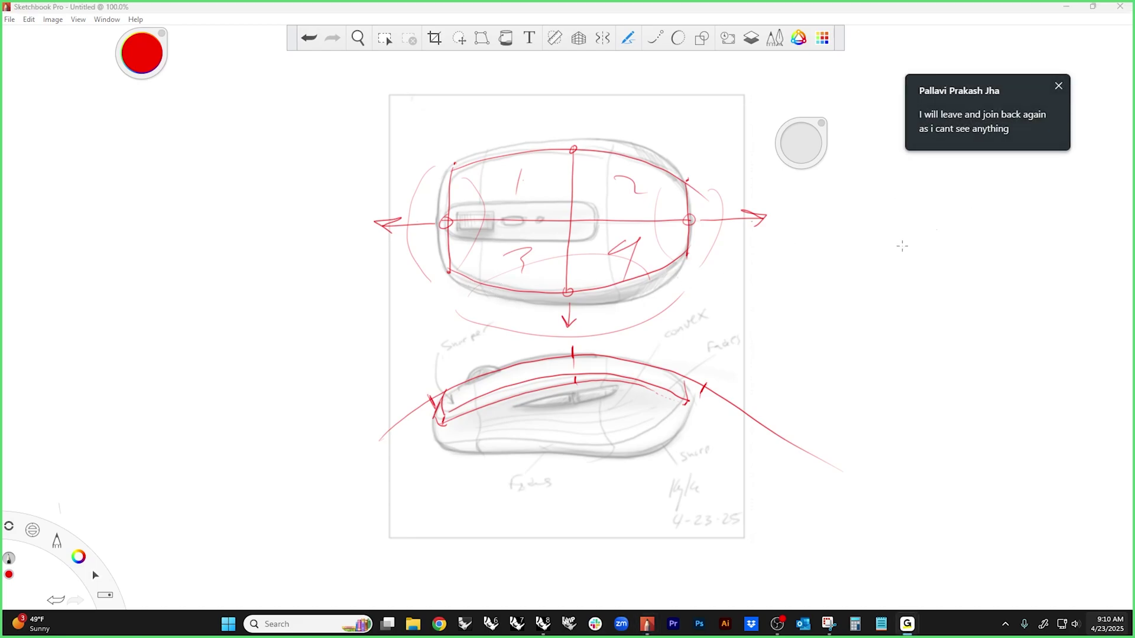
- Mark the top-view grid's lower front corner, close the rear of the side-view bands, and label the bands 1 and 2
{"action": "left_click", "coordinate": [1058, 86]}
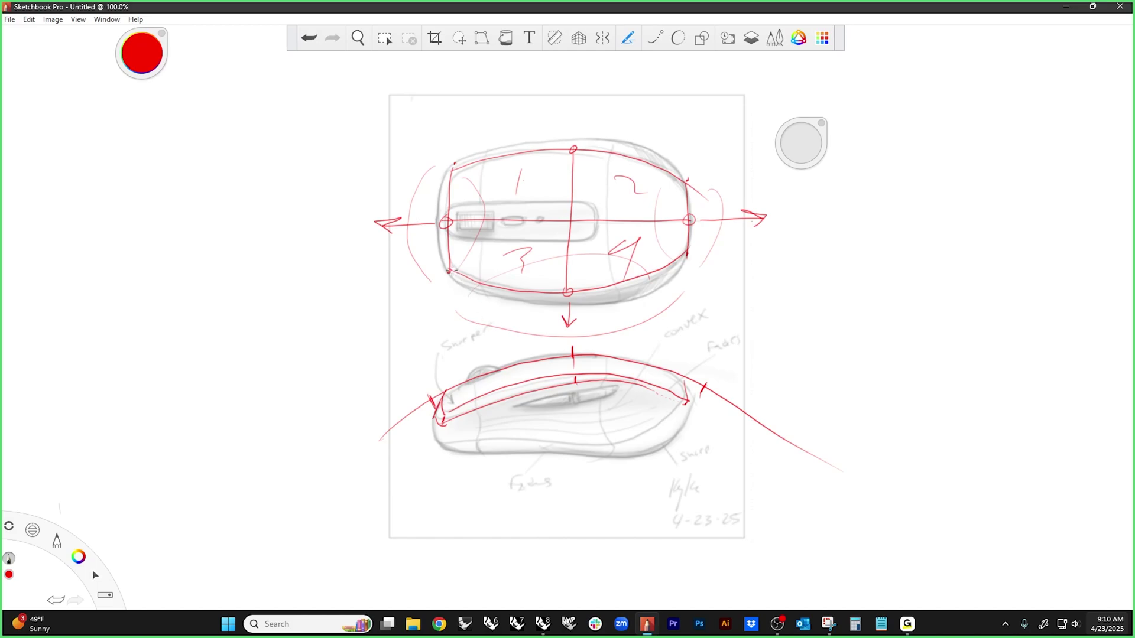
{"action": "left_click", "coordinate": [454, 272]}
{"action": "left_click_drag", "start_coordinate": [686, 385], "coordinate": [694, 404]}
{"action": "left_click_drag", "start_coordinate": [525, 386], "coordinate": [531, 390]}
- Change the drawing color to green, trace the side panel's lower edge, and add an arrow pointing at the mouse's front
{"action": "mouse_move", "coordinate": [86, 571]}
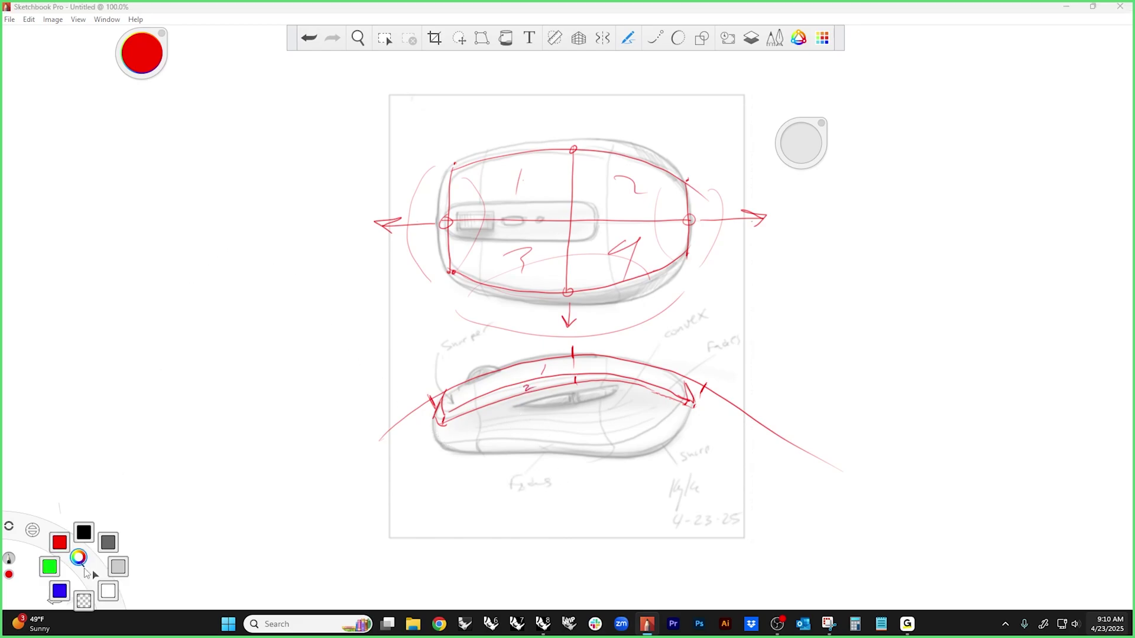
{"action": "left_click", "coordinate": [49, 566]}
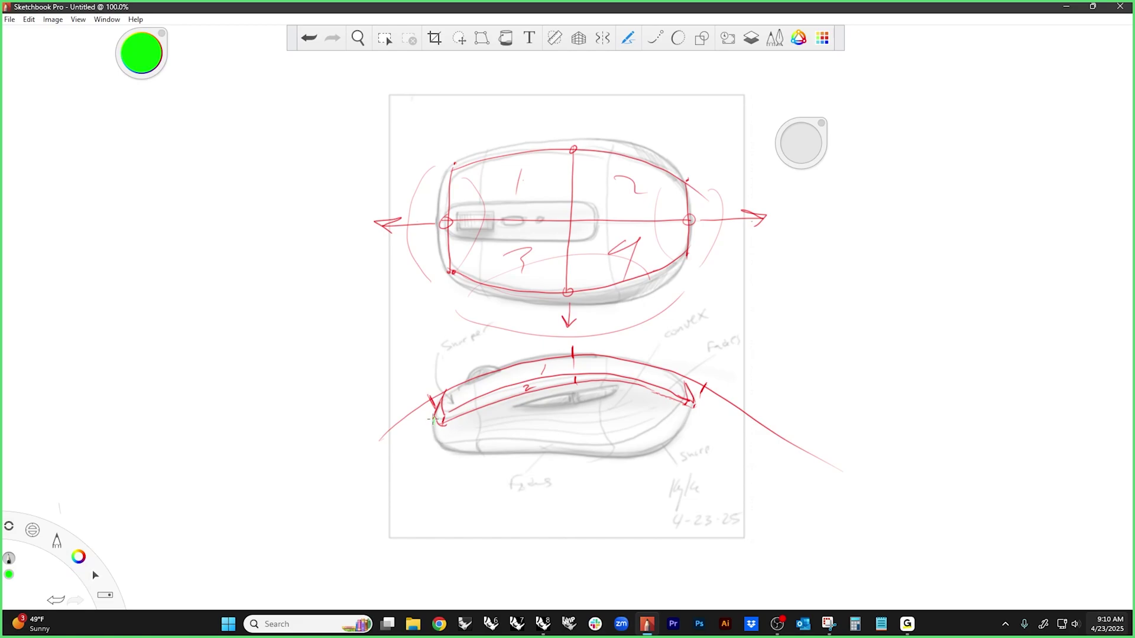
{"action": "mouse_move", "coordinate": [437, 443]}
{"action": "left_mouse_down"}
{"action": "mouse_move", "coordinate": [617, 444]}
{"action": "mouse_move", "coordinate": [681, 413]}
{"action": "left_mouse_up"}
{"action": "left_click_drag", "start_coordinate": [267, 441], "coordinate": [353, 431]}
{"action": "mouse_move", "coordinate": [325, 427]}
{"action": "left_mouse_down"}
{"action": "mouse_move", "coordinate": [354, 430]}
{"action": "mouse_move", "coordinate": [327, 451]}
{"action": "left_mouse_up"}
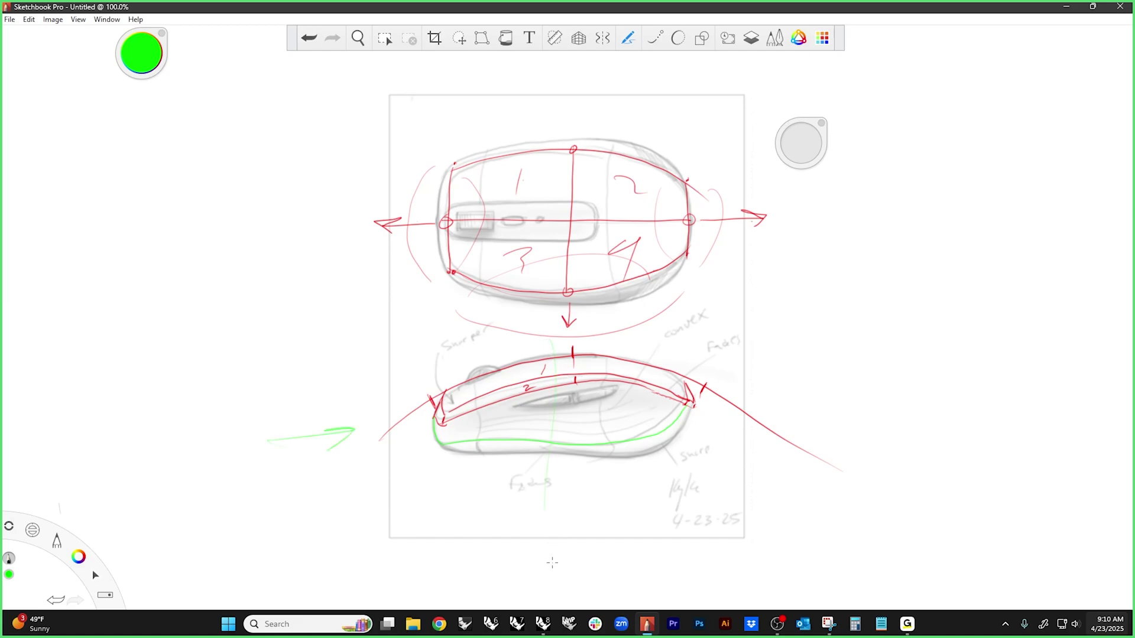
- Sketch a green cross-section beside the page showing the top and side wall, with inward and outward arrows at the wall's midpoint
{"action": "left_click_drag", "start_coordinate": [917, 345], "coordinate": [815, 357]}
{"action": "mouse_move", "coordinate": [927, 351]}
{"action": "left_mouse_down"}
{"action": "mouse_move", "coordinate": [953, 366]}
{"action": "mouse_move", "coordinate": [931, 389]}
{"action": "mouse_move", "coordinate": [939, 422]}
{"action": "left_mouse_up"}
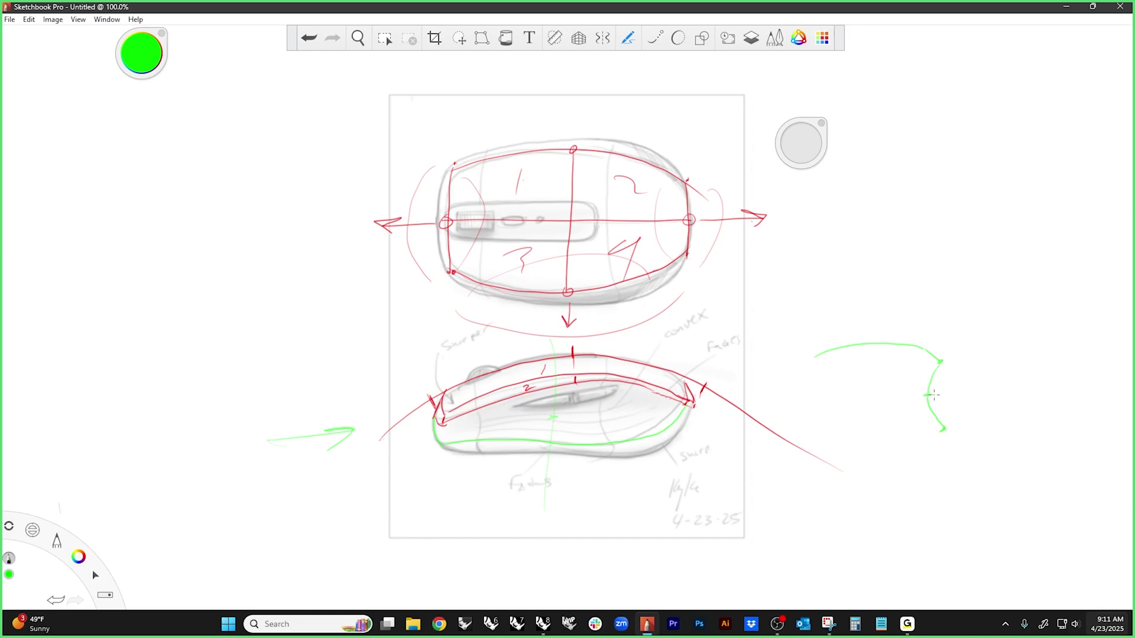
{"action": "mouse_move", "coordinate": [944, 395]}
{"action": "left_mouse_down"}
{"action": "mouse_move", "coordinate": [980, 392]}
{"action": "mouse_move", "coordinate": [882, 399]}
{"action": "mouse_move", "coordinate": [898, 406]}
{"action": "left_mouse_up"}
{"action": "mouse_move", "coordinate": [948, 367]}
{"action": "left_mouse_down"}
{"action": "mouse_move", "coordinate": [951, 430]}
{"action": "mouse_move", "coordinate": [912, 379]}
{"action": "left_mouse_up"}
- Divide the side view's green side panel with a lengthwise middle curve and a vertical cross line
{"action": "left_click_drag", "start_coordinate": [448, 434], "coordinate": [690, 406]}
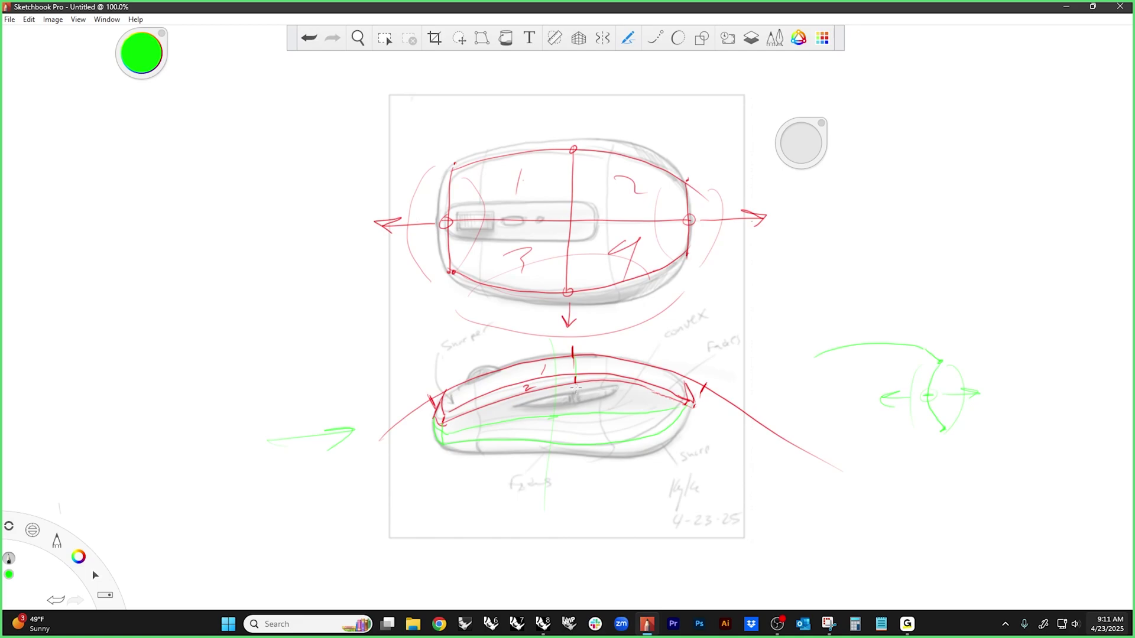
{"action": "left_click_drag", "start_coordinate": [575, 387], "coordinate": [576, 443]}
{"action": "left_click_drag", "start_coordinate": [684, 418], "coordinate": [657, 439]}
- Change the drawing color to blue and sketch two base levels under the cross-section, labelled 1 and 2
{"action": "left_click", "coordinate": [79, 557]}
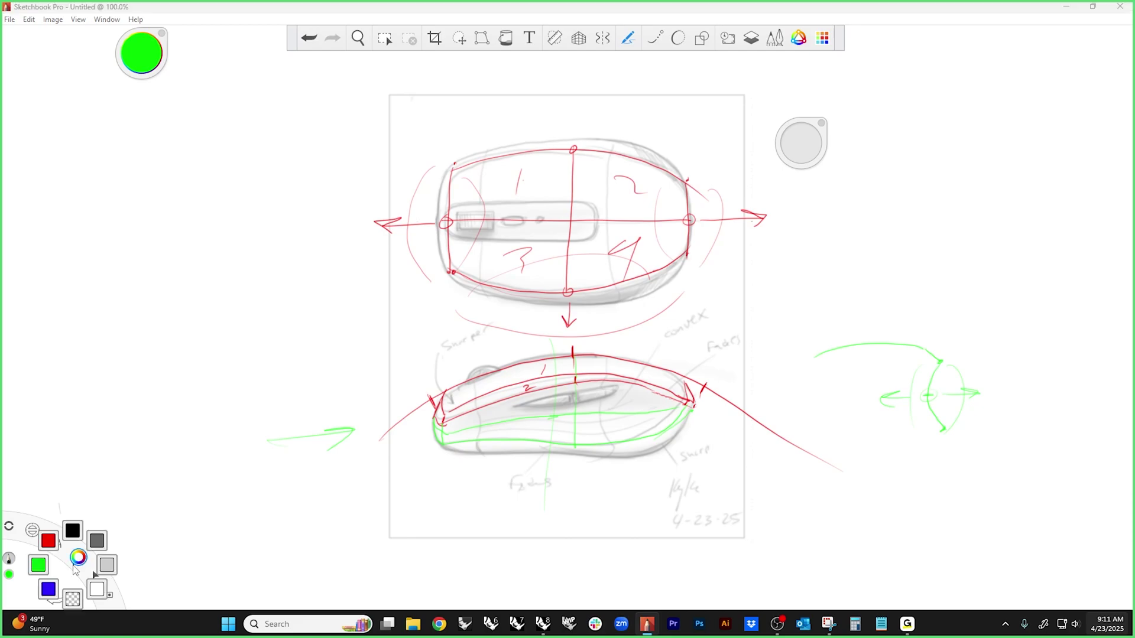
{"action": "left_click", "coordinate": [48, 590]}
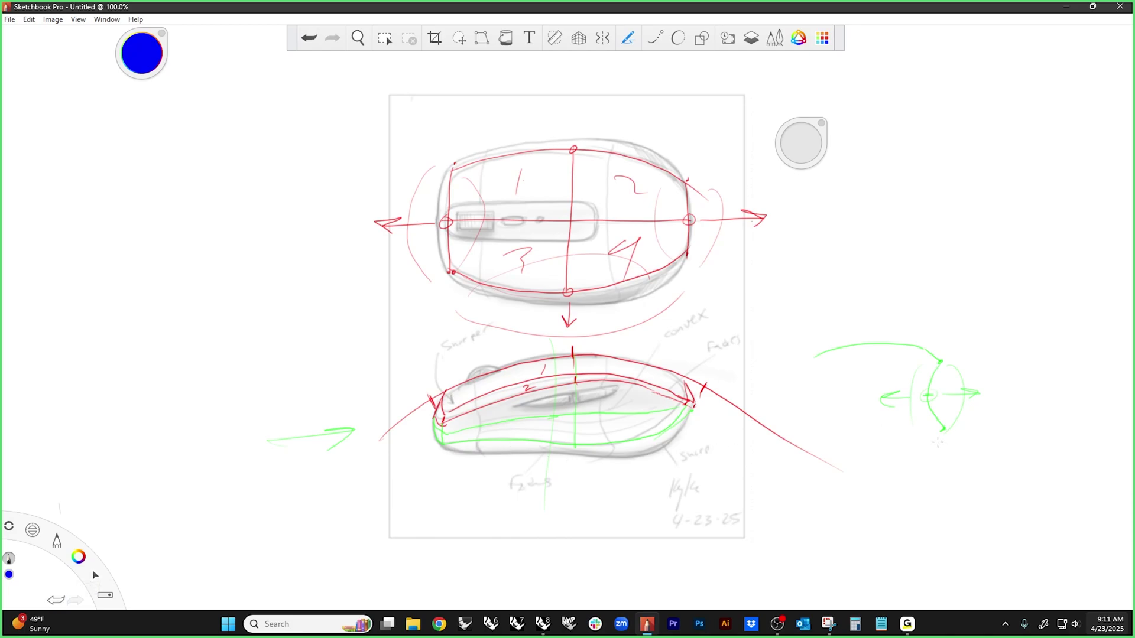
{"action": "mouse_move", "coordinate": [944, 428]}
{"action": "left_mouse_down"}
{"action": "mouse_move", "coordinate": [935, 439]}
{"action": "mouse_move", "coordinate": [839, 443]}
{"action": "left_mouse_up"}
{"action": "left_click_drag", "start_coordinate": [856, 442], "coordinate": [912, 462]}
{"action": "left_click_drag", "start_coordinate": [922, 429], "coordinate": [981, 426]}
{"action": "left_click_drag", "start_coordinate": [882, 450], "coordinate": [884, 457]}
{"action": "left_click", "coordinate": [893, 455]}
{"action": "left_click_drag", "start_coordinate": [950, 436], "coordinate": [958, 441]}
{"action": "left_click", "coordinate": [965, 439]}
- Sketch the base as a blue inner outline on the top view, with edge midpoints and two crossing division lines
{"action": "left_click_drag", "start_coordinate": [475, 455], "coordinate": [489, 455]}
{"action": "mouse_move", "coordinate": [474, 177]}
{"action": "left_mouse_down"}
{"action": "mouse_move", "coordinate": [472, 262]}
{"action": "mouse_move", "coordinate": [633, 257]}
{"action": "left_mouse_up"}
{"action": "mouse_move", "coordinate": [617, 177]}
{"action": "left_mouse_down"}
{"action": "mouse_move", "coordinate": [637, 200]}
{"action": "mouse_move", "coordinate": [630, 260]}
{"action": "left_mouse_up"}
{"action": "mouse_move", "coordinate": [473, 178]}
{"action": "left_mouse_down"}
{"action": "mouse_move", "coordinate": [575, 168]}
{"action": "mouse_move", "coordinate": [641, 190]}
{"action": "left_mouse_up"}
{"action": "left_click_drag", "start_coordinate": [552, 268], "coordinate": [552, 272]}
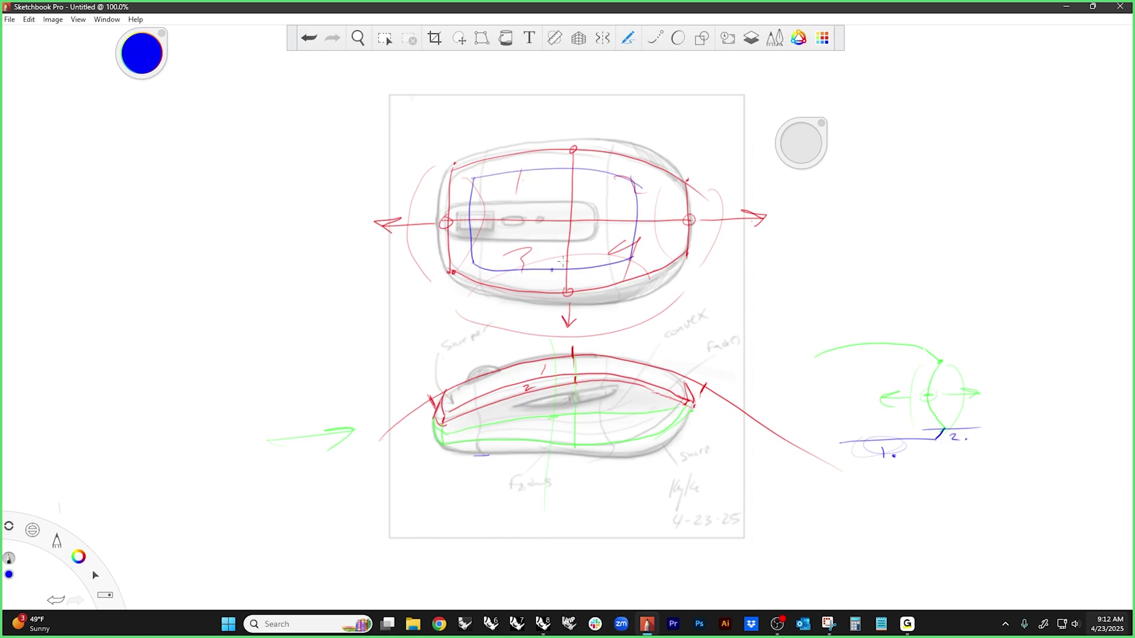
{"action": "left_click_drag", "start_coordinate": [552, 167], "coordinate": [552, 171]}
{"action": "left_click_drag", "start_coordinate": [470, 222], "coordinate": [466, 222]}
{"action": "left_click_drag", "start_coordinate": [552, 167], "coordinate": [550, 273]}
{"action": "left_click_drag", "start_coordinate": [468, 221], "coordinate": [638, 221]}
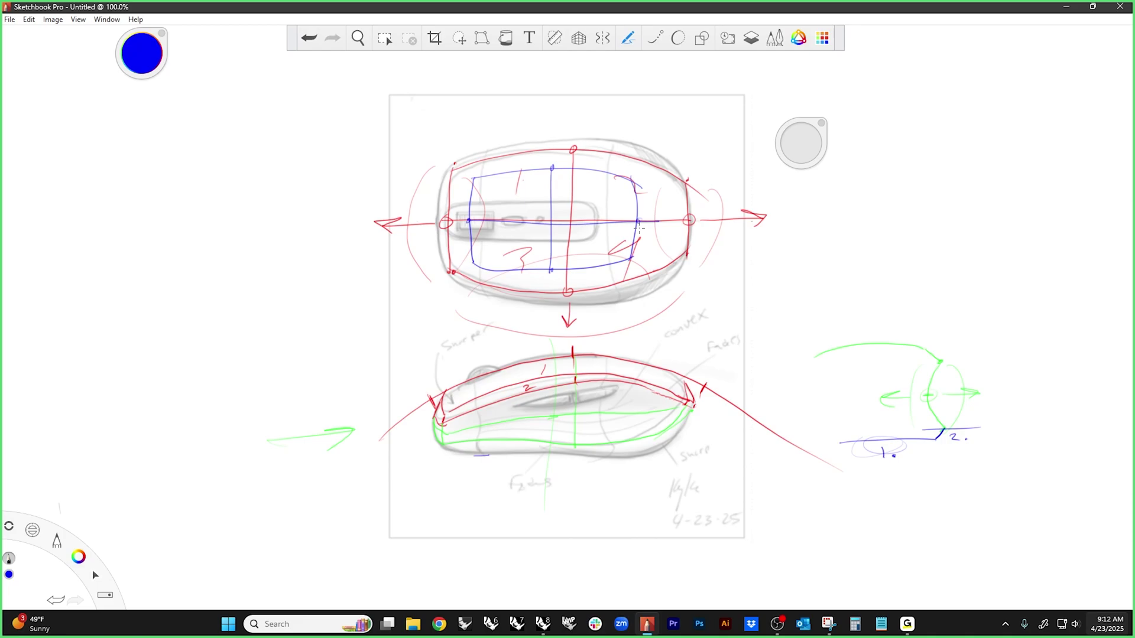
- Extend the base cross-section with a short angled line and sketch an enlarged sharp corner beside a softened one
{"action": "left_click_drag", "start_coordinate": [934, 436], "coordinate": [949, 467]}
{"action": "mouse_move", "coordinate": [170, 405]}
{"action": "left_mouse_down"}
{"action": "mouse_move", "coordinate": [172, 278]}
{"action": "mouse_move", "coordinate": [298, 192]}
{"action": "left_mouse_up"}
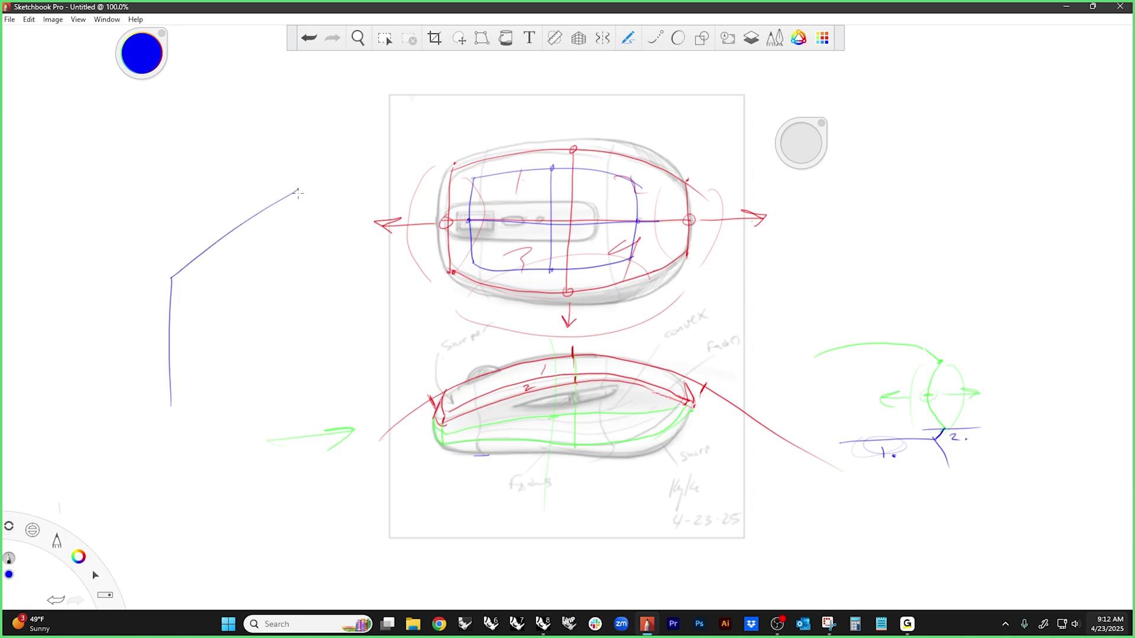
{"action": "left_click_drag", "start_coordinate": [176, 271], "coordinate": [171, 287]}
{"action": "mouse_move", "coordinate": [192, 405]}
{"action": "left_mouse_down"}
{"action": "mouse_move", "coordinate": [192, 286]}
{"action": "mouse_move", "coordinate": [328, 184]}
{"action": "left_mouse_up"}
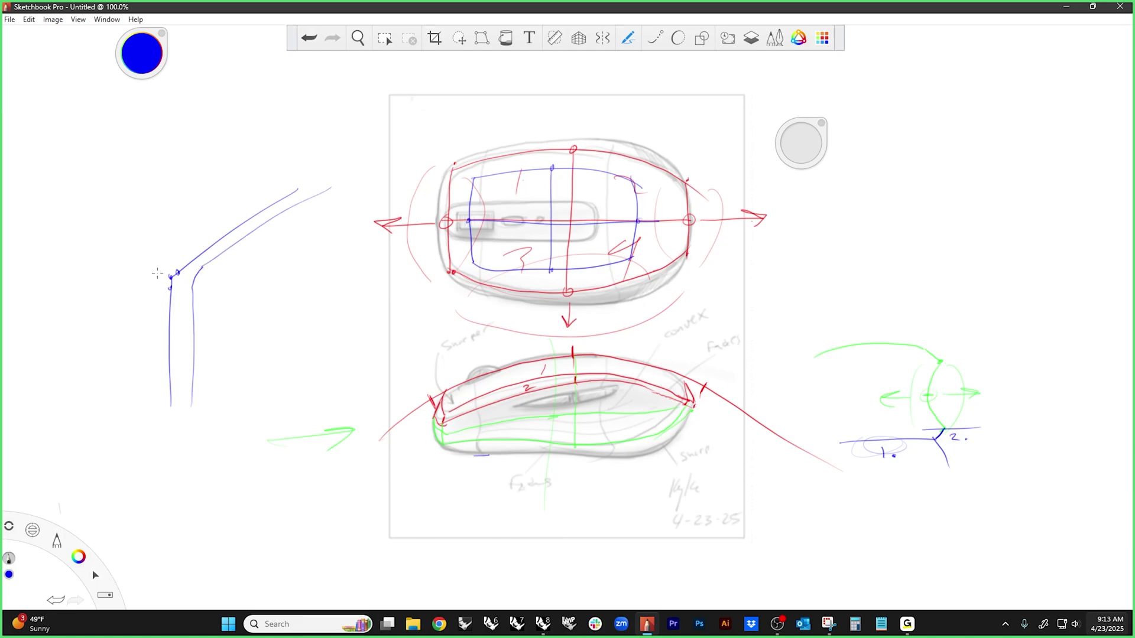
- Circle the enlarged corner and draw arrows to its sharp vertex and the two points flanking it
{"action": "left_click_drag", "start_coordinate": [157, 272], "coordinate": [192, 269]}
{"action": "left_click_drag", "start_coordinate": [179, 268], "coordinate": [185, 274]}
{"action": "mouse_move", "coordinate": [120, 215]}
{"action": "left_mouse_down"}
{"action": "mouse_move", "coordinate": [171, 278]}
{"action": "mouse_move", "coordinate": [121, 191]}
{"action": "mouse_move", "coordinate": [168, 153]}
{"action": "mouse_move", "coordinate": [183, 263]}
{"action": "left_mouse_up"}
{"action": "left_click_drag", "start_coordinate": [174, 254], "coordinate": [181, 266]}
{"action": "left_click_drag", "start_coordinate": [112, 288], "coordinate": [169, 286]}
{"action": "left_click_drag", "start_coordinate": [154, 290], "coordinate": [169, 287]}
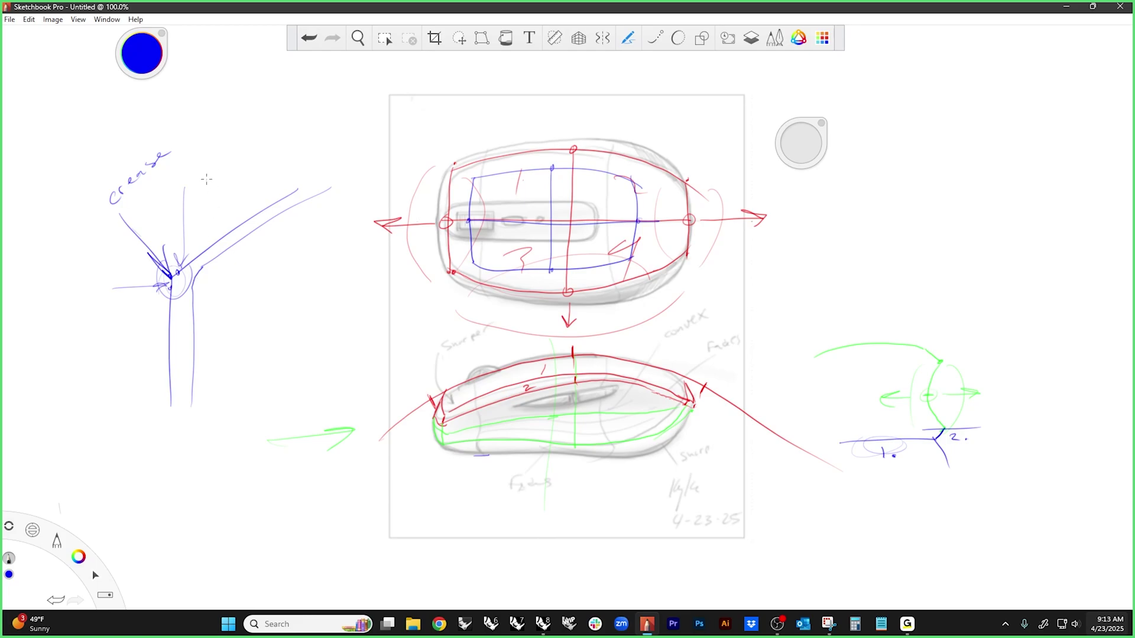
- Label the paired corner points Bevel, link their arrows with an arc, and strike out the word crease
{"action": "mouse_move", "coordinate": [186, 172]}
{"action": "left_mouse_down"}
{"action": "mouse_move", "coordinate": [189, 185]}
{"action": "mouse_move", "coordinate": [223, 148]}
{"action": "mouse_move", "coordinate": [62, 277]}
{"action": "mouse_move", "coordinate": [116, 289]}
{"action": "left_mouse_up"}
{"action": "left_click_drag", "start_coordinate": [149, 155], "coordinate": [105, 207]}
{"action": "left_click_drag", "start_coordinate": [110, 184], "coordinate": [157, 173]}
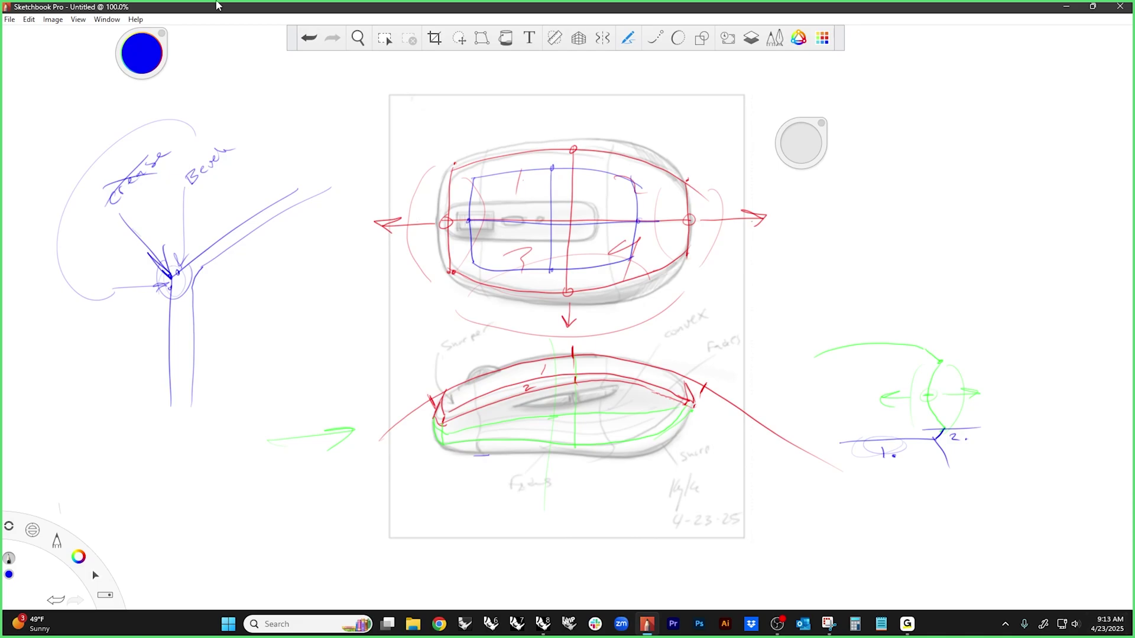
- Trace the side view's bottom edge with two blue base curves and add a curved stroke beside the base cross-section
{"action": "mouse_move", "coordinate": [476, 456]}
{"action": "left_mouse_down"}
{"action": "mouse_move", "coordinate": [645, 454]}
{"action": "mouse_move", "coordinate": [692, 415]}
{"action": "left_mouse_up"}
{"action": "left_click_drag", "start_coordinate": [441, 443], "coordinate": [475, 456]}
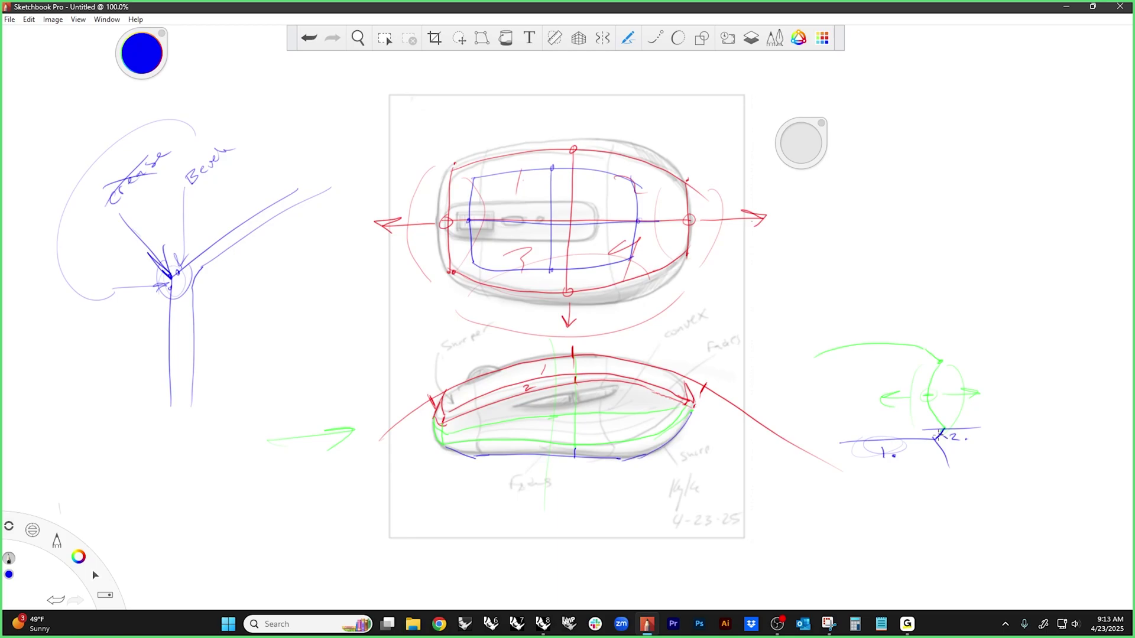
{"action": "left_click_drag", "start_coordinate": [1000, 433], "coordinate": [974, 469]}
{"action": "mouse_move", "coordinate": [453, 451]}
{"action": "left_mouse_down"}
{"action": "mouse_move", "coordinate": [575, 452]}
{"action": "mouse_move", "coordinate": [670, 432]}
{"action": "mouse_move", "coordinate": [690, 409]}
{"action": "left_mouse_up"}
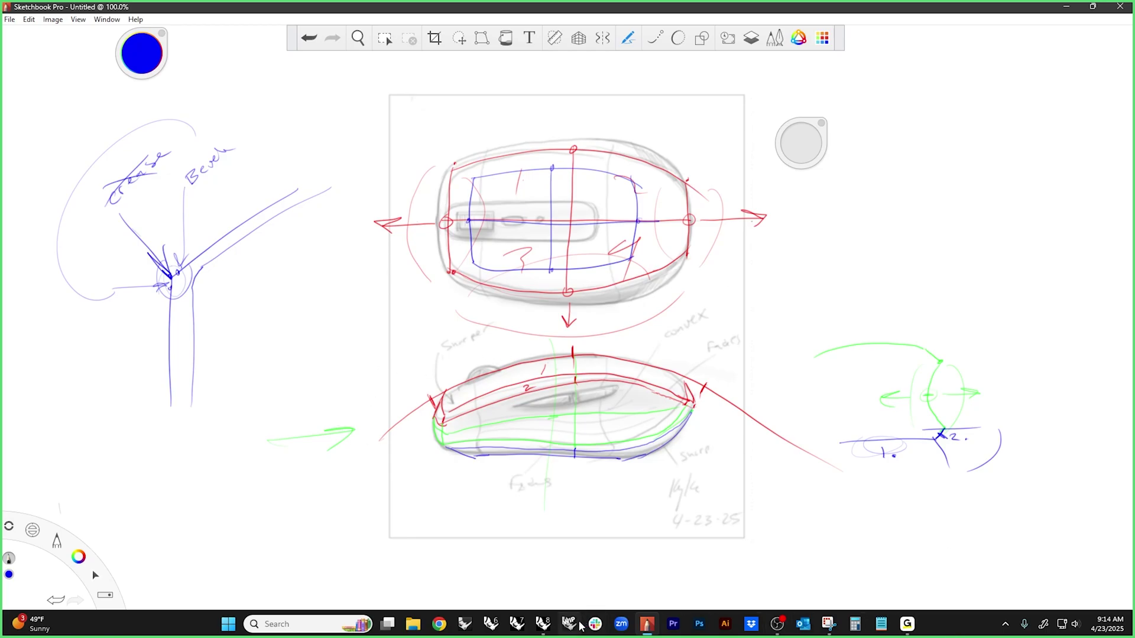
- Close Sketchbook Pro without saving the annotated sketch and return to Rhino
{"action": "left_click", "coordinate": [541, 625]}
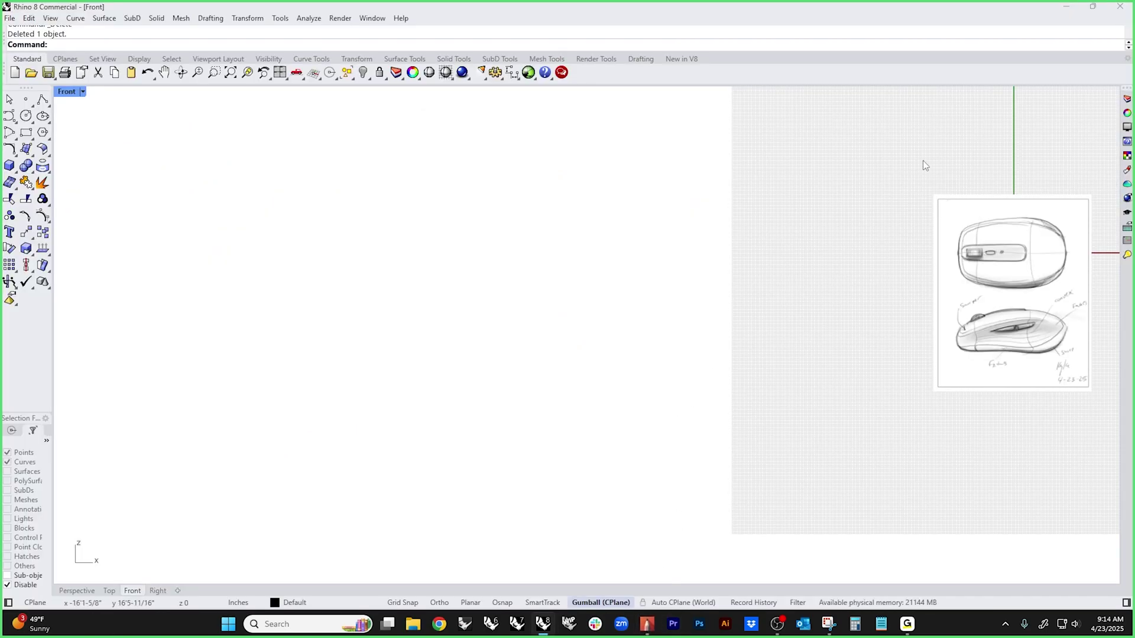
{"action": "left_click", "coordinate": [647, 625]}
{"action": "left_click", "coordinate": [1121, 6]}
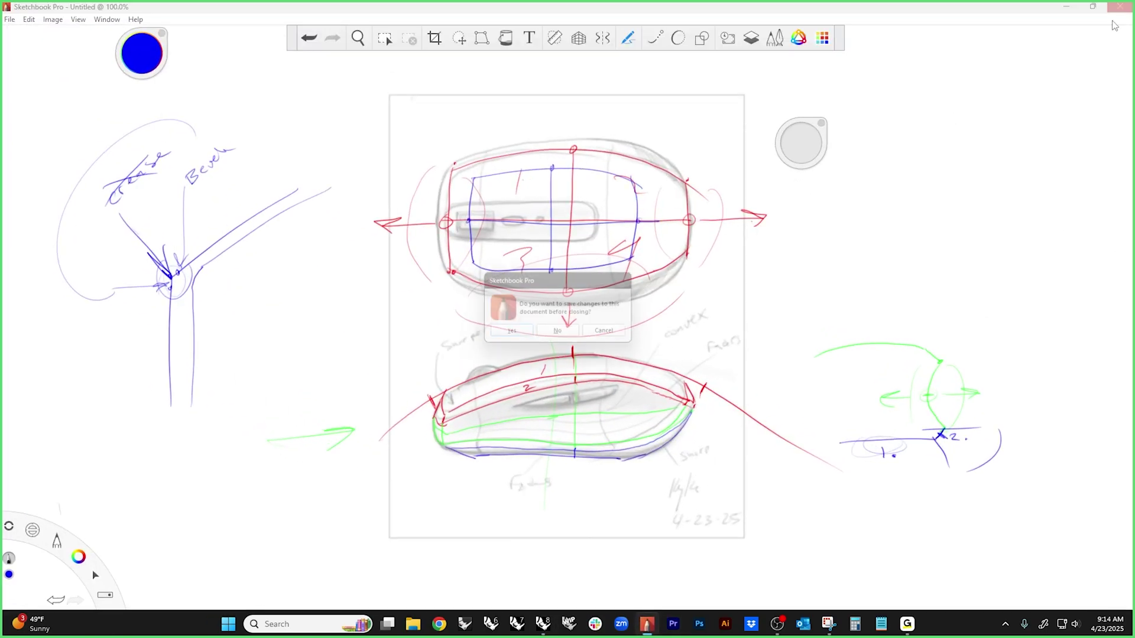
{"action": "left_click", "coordinate": [577, 336]}
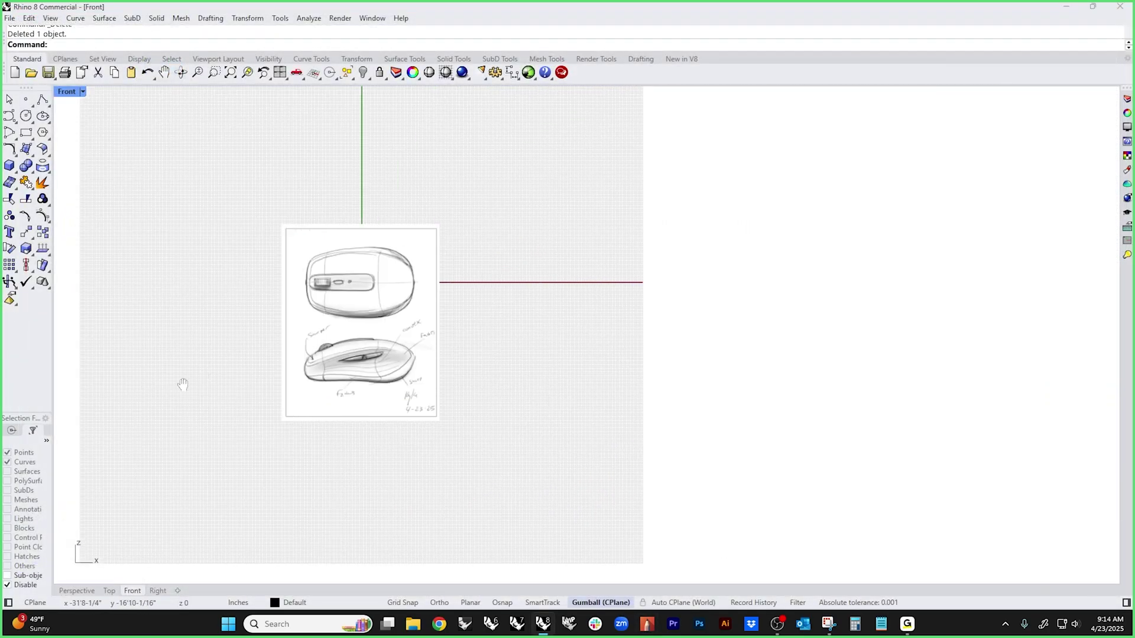
- Delete the existing mouse sketch picture from the Front viewport
{"action": "right_click_drag", "start_coordinate": [183, 385], "coordinate": [248, 400]}
{"action": "scroll", "coordinate": [342, 363], "scroll_direction": "up", "scroll_amount": 3}
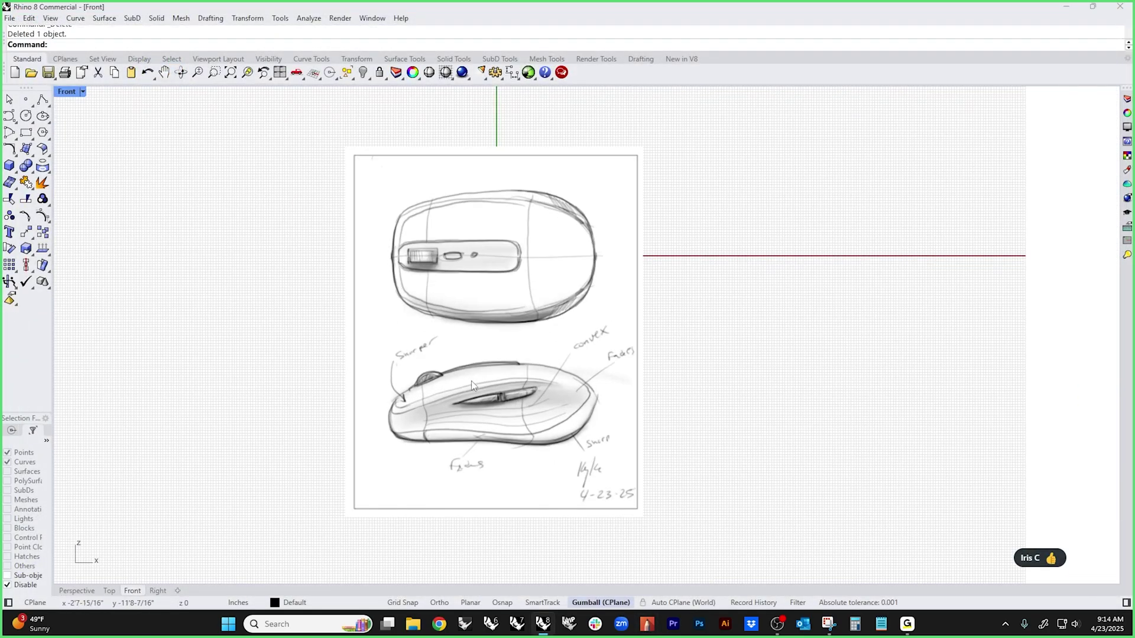
{"action": "scroll", "coordinate": [609, 355], "scroll_direction": "down", "scroll_amount": 5}
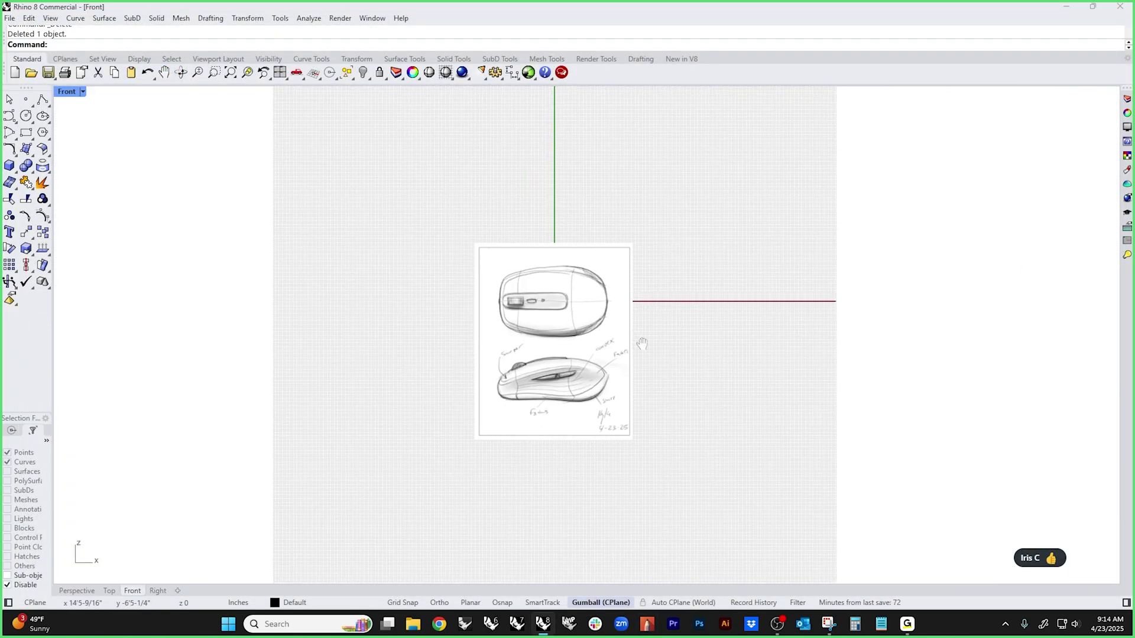
{"action": "right_click_drag", "start_coordinate": [677, 334], "coordinate": [597, 326]}
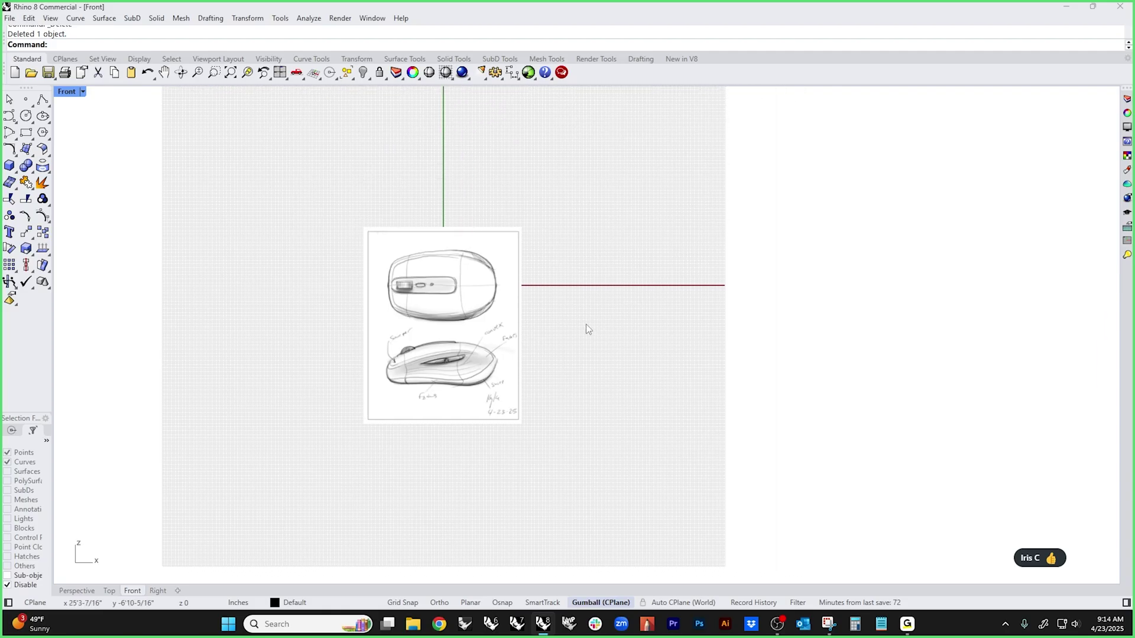
{"action": "left_click", "coordinate": [471, 363]}
{"action": "key", "text": "Delete"}
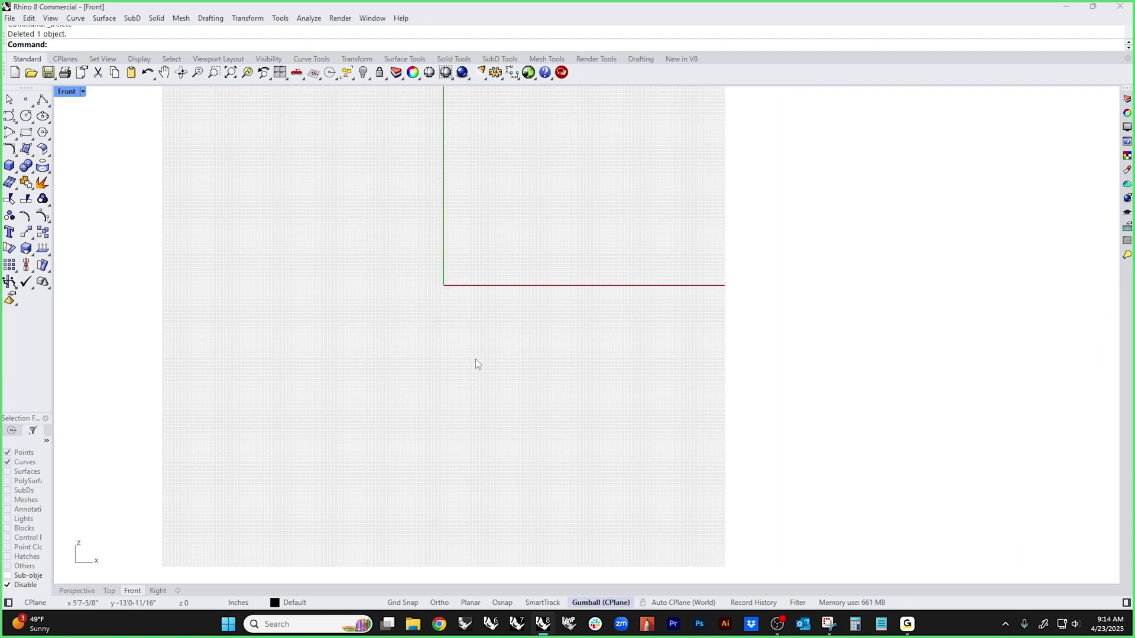
- Insert the mouse image from the Desktop as a picture in the Front viewport, placing it around the origin
{"action": "type", "text": "Picture"}
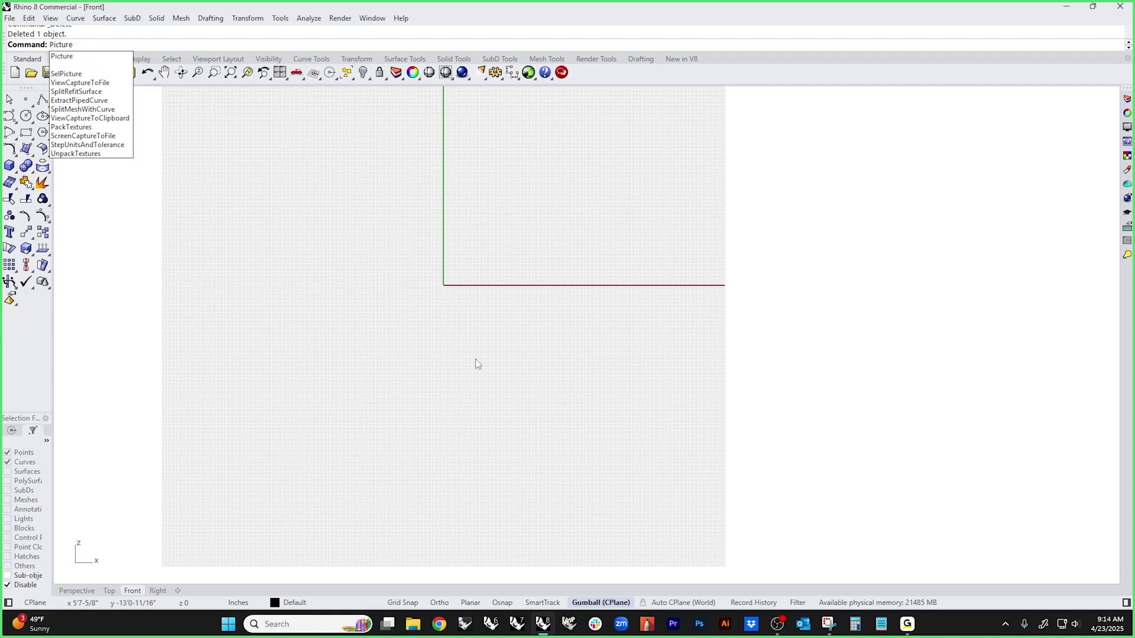
{"action": "key", "text": "Return"}
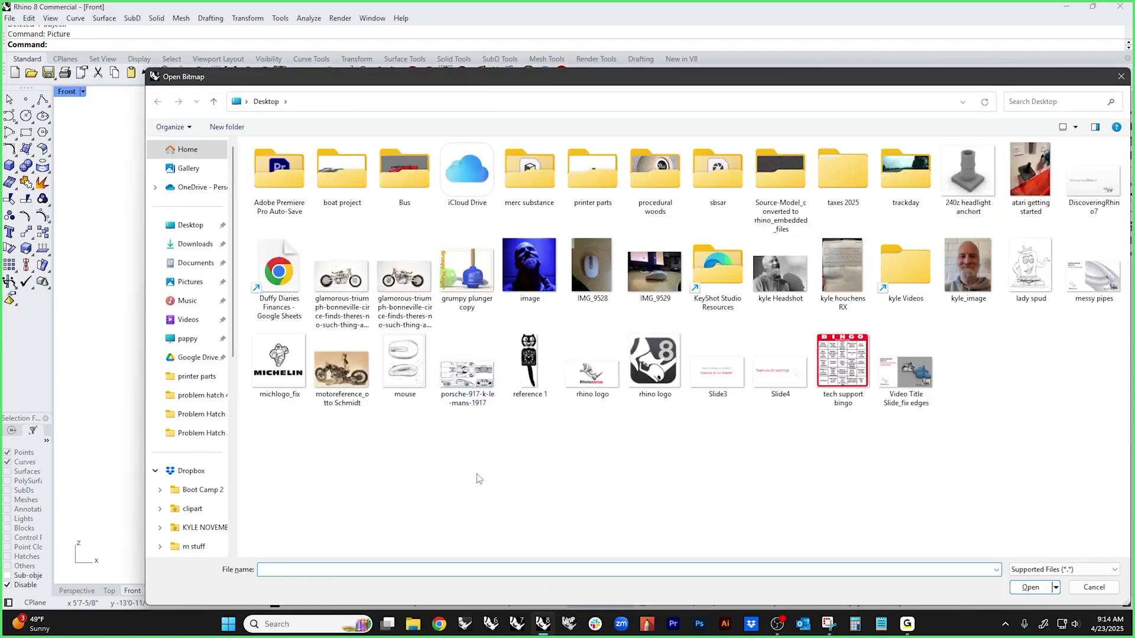
{"action": "double_click", "coordinate": [406, 373]}
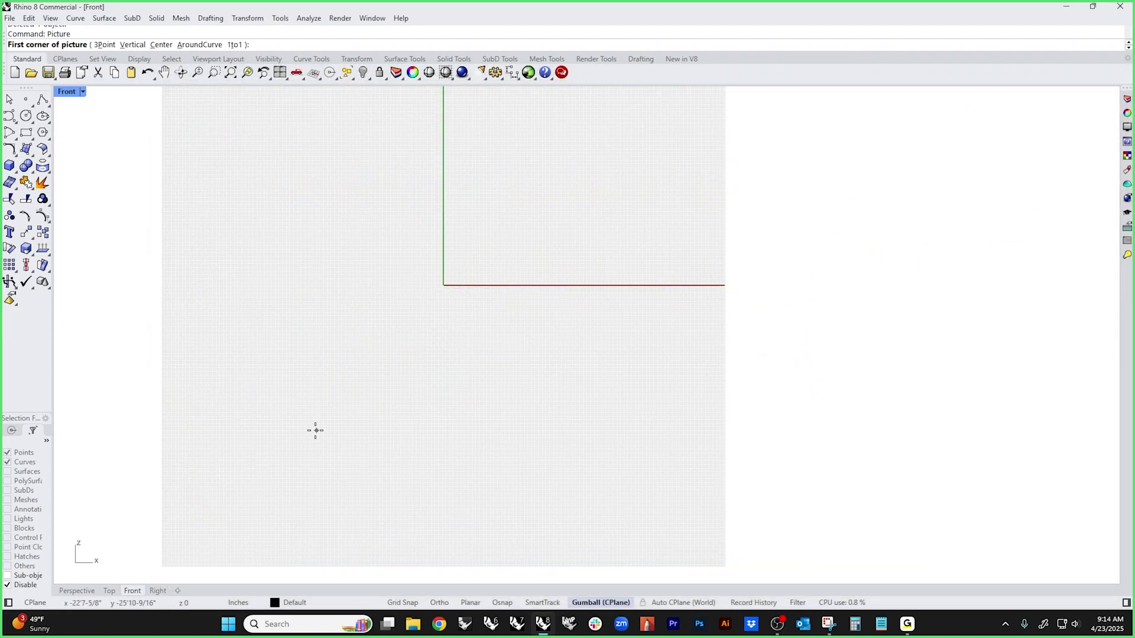
{"action": "left_click", "coordinate": [299, 426]}
{"action": "left_click", "coordinate": [580, 185]}
{"action": "scroll", "coordinate": [630, 282], "scroll_direction": "down", "scroll_amount": 4}
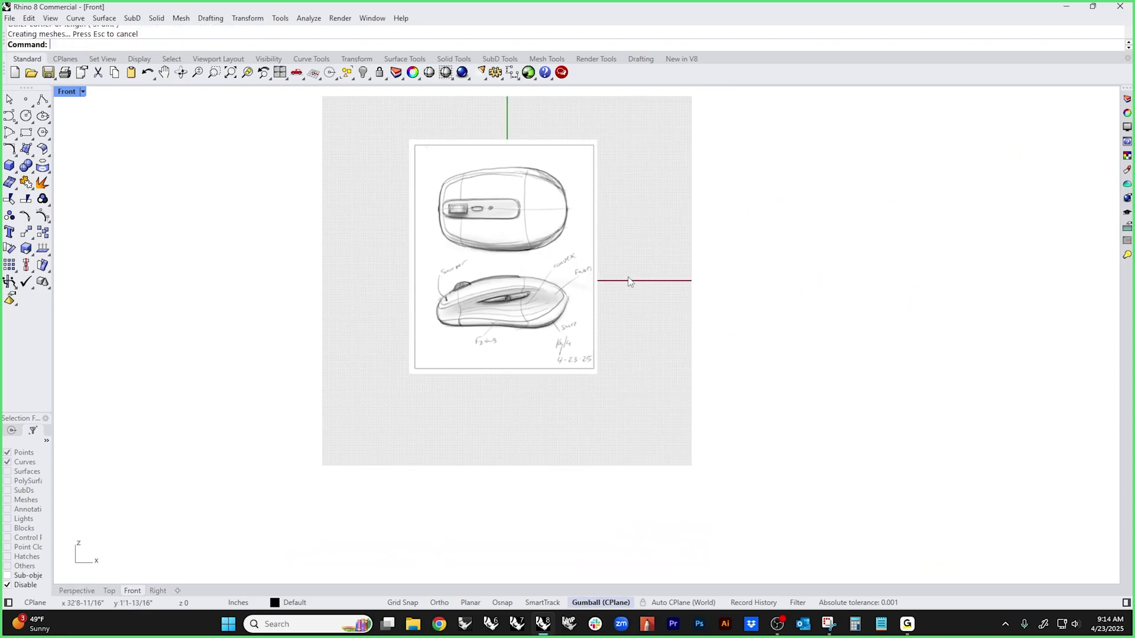
{"action": "scroll", "coordinate": [629, 282], "scroll_direction": "up", "scroll_amount": 4}
- Delete the unused material named mouse left over from the previous picture
{"action": "left_click", "coordinate": [650, 371]}
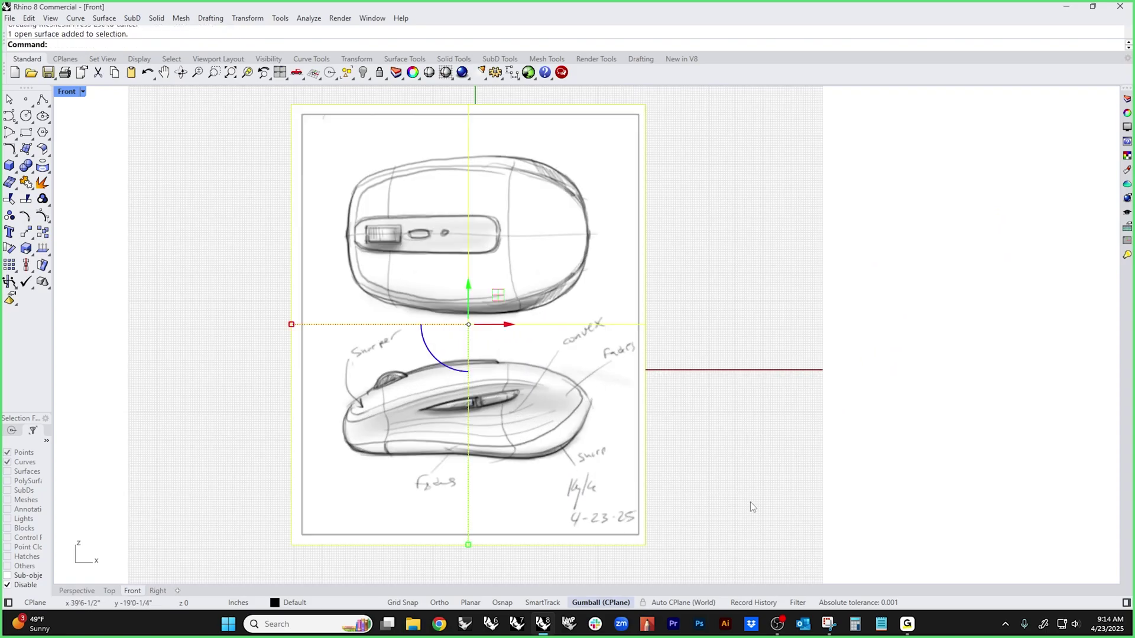
{"action": "left_click", "coordinate": [1126, 603]}
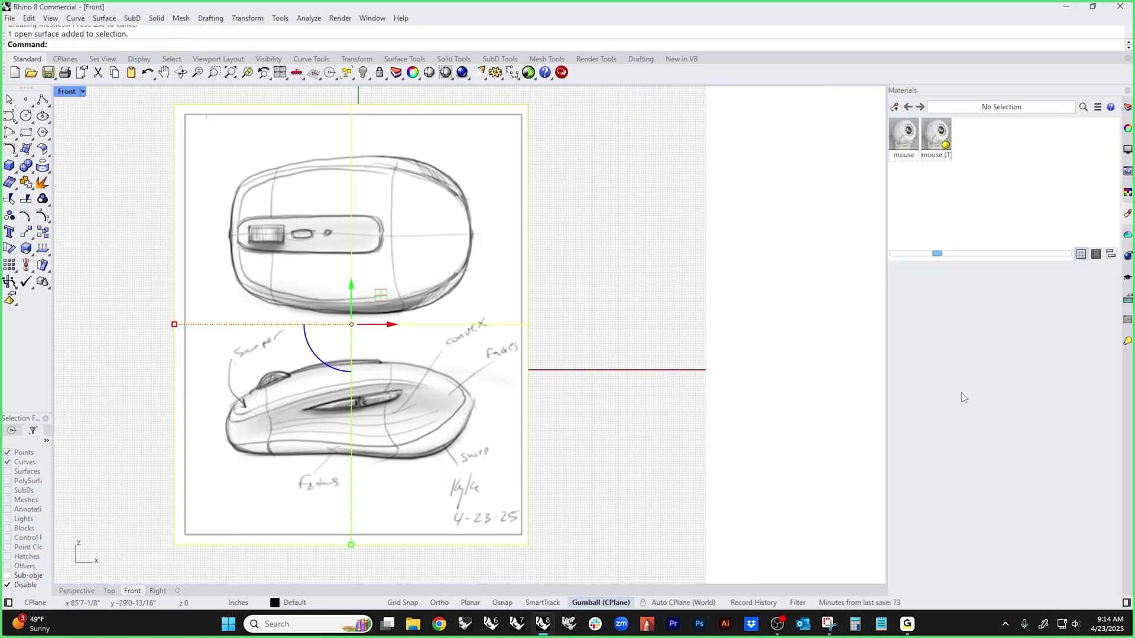
{"action": "left_click", "coordinate": [906, 141]}
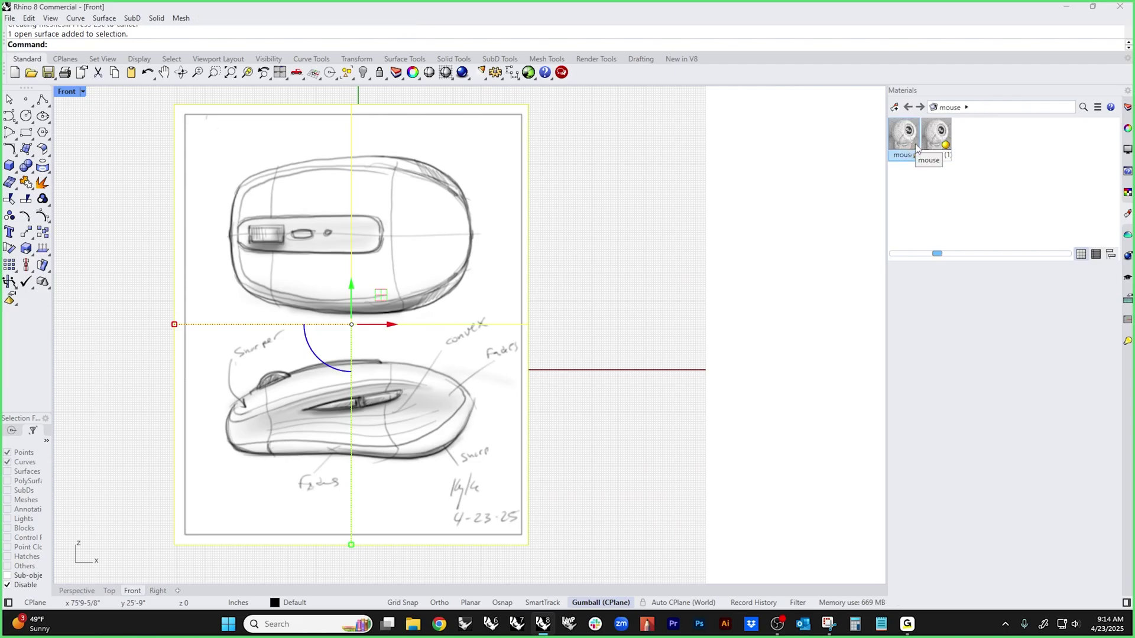
{"action": "key", "text": "Delete"}
{"action": "left_click", "coordinate": [622, 335]}
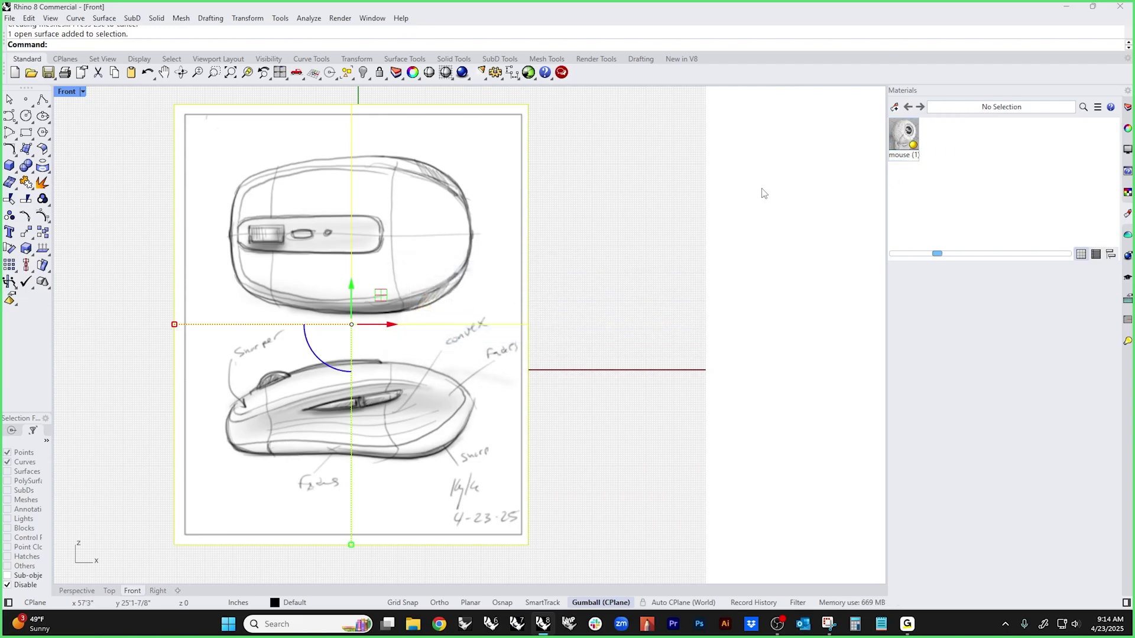
- Set the object transparency of the picture material mouse (1) to 59%
{"action": "left_click", "coordinate": [434, 209]}
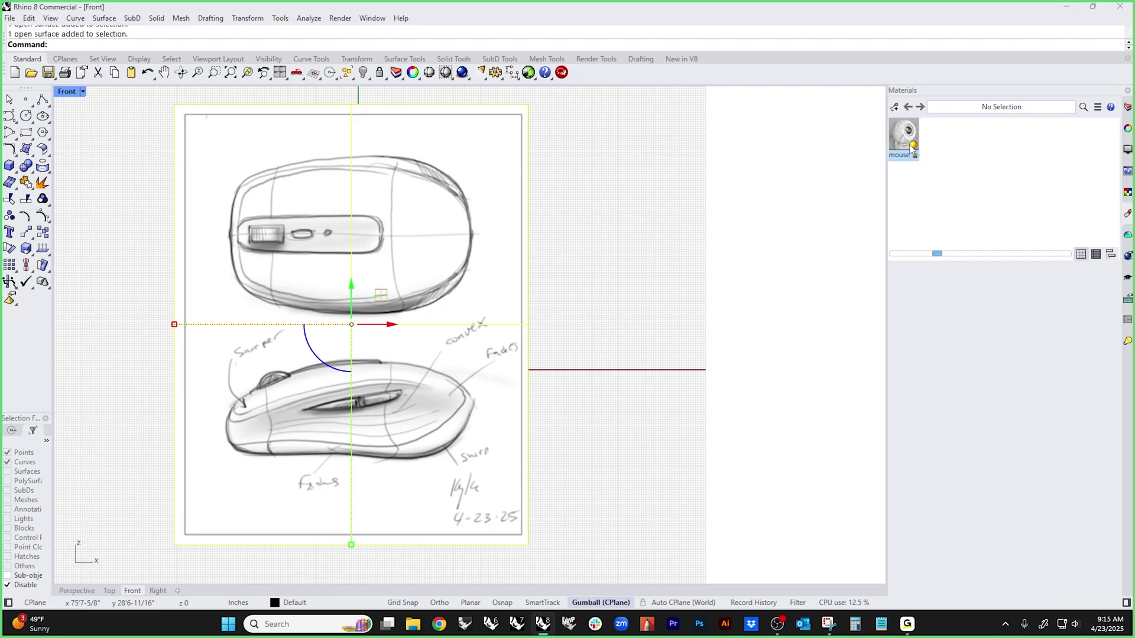
{"action": "left_click_drag", "start_coordinate": [910, 145], "coordinate": [447, 289]}
{"action": "left_click", "coordinate": [904, 135]}
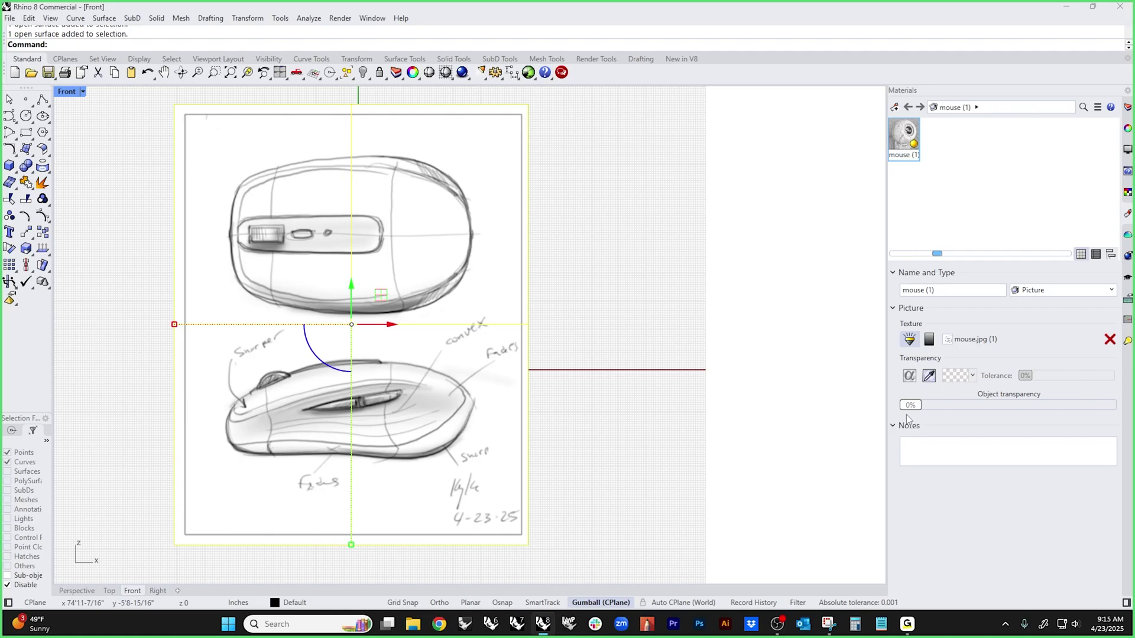
{"action": "left_click_drag", "start_coordinate": [911, 405], "coordinate": [1026, 406]}
- Move the picture down so the centreline of the mouse's top view lies on the X axis
{"action": "right_click_drag", "start_coordinate": [620, 396], "coordinate": [766, 404]}
{"action": "mouse_move", "coordinate": [620, 305]}
{"action": "left_mouse_down"}
{"action": "mouse_move", "coordinate": [638, 449]}
{"action": "mouse_move", "coordinate": [651, 442]}
{"action": "left_mouse_up"}
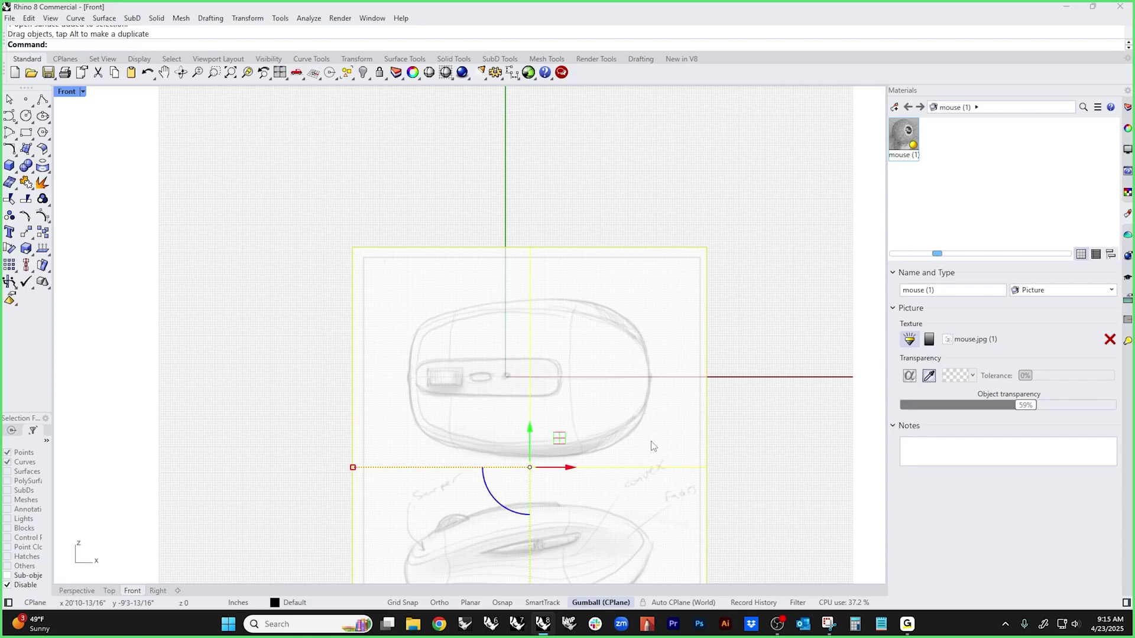
{"action": "left_click", "coordinate": [768, 443]}
{"action": "scroll", "coordinate": [704, 370], "scroll_direction": "down", "scroll_amount": 4}
{"action": "scroll", "coordinate": [682, 340], "scroll_direction": "up", "scroll_amount": 2}
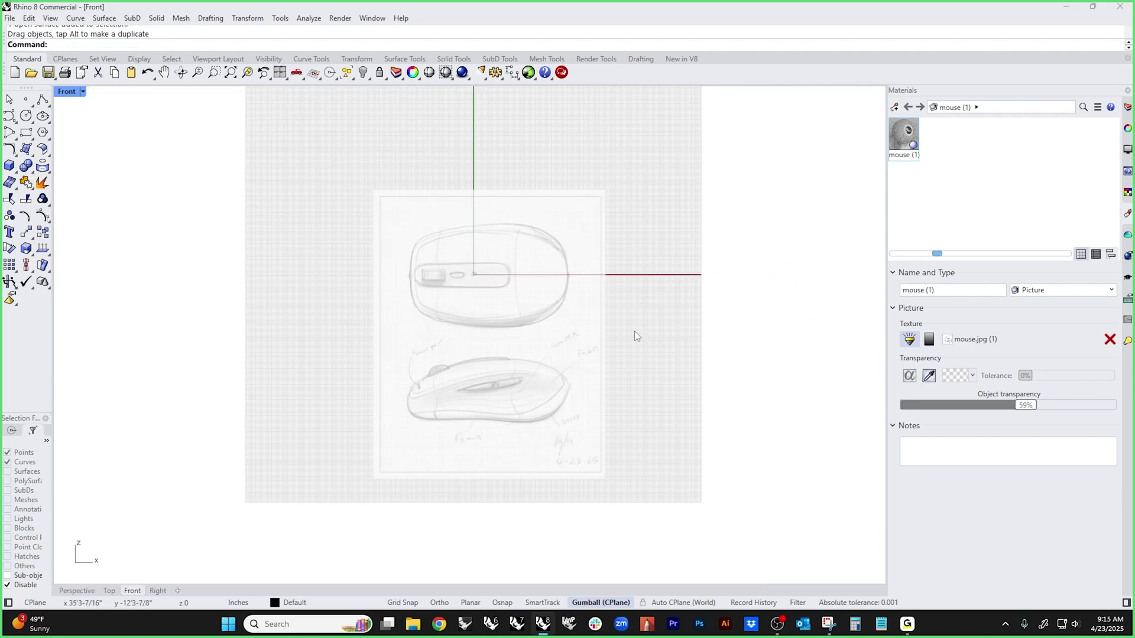
{"action": "scroll", "coordinate": [633, 322], "scroll_direction": "up", "scroll_amount": 1}
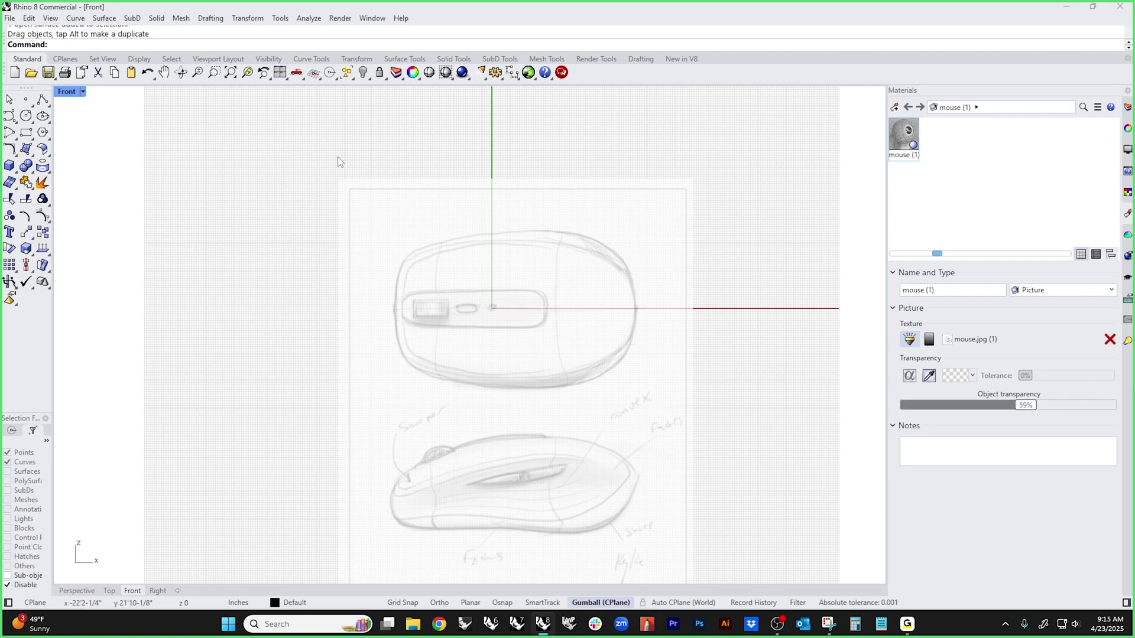
- Draw a guide polyline running 4 inches from the origin along the X axis and continuing vertically upward
{"action": "left_click", "coordinate": [39, 97]}
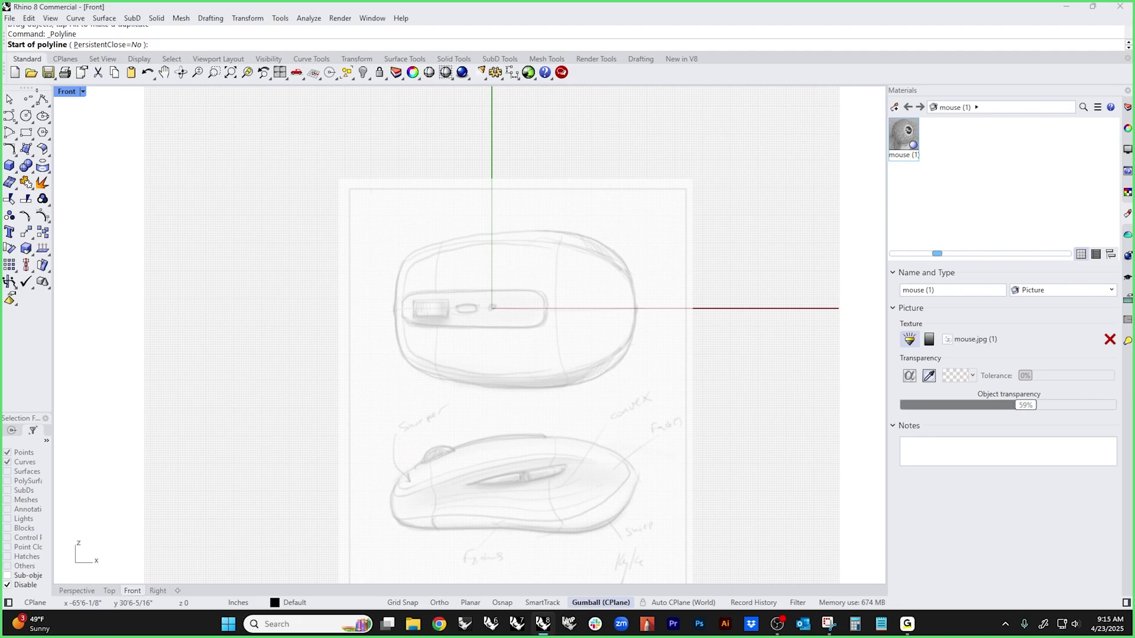
{"action": "type", "text": "4"}
{"action": "key", "text": "Return"}
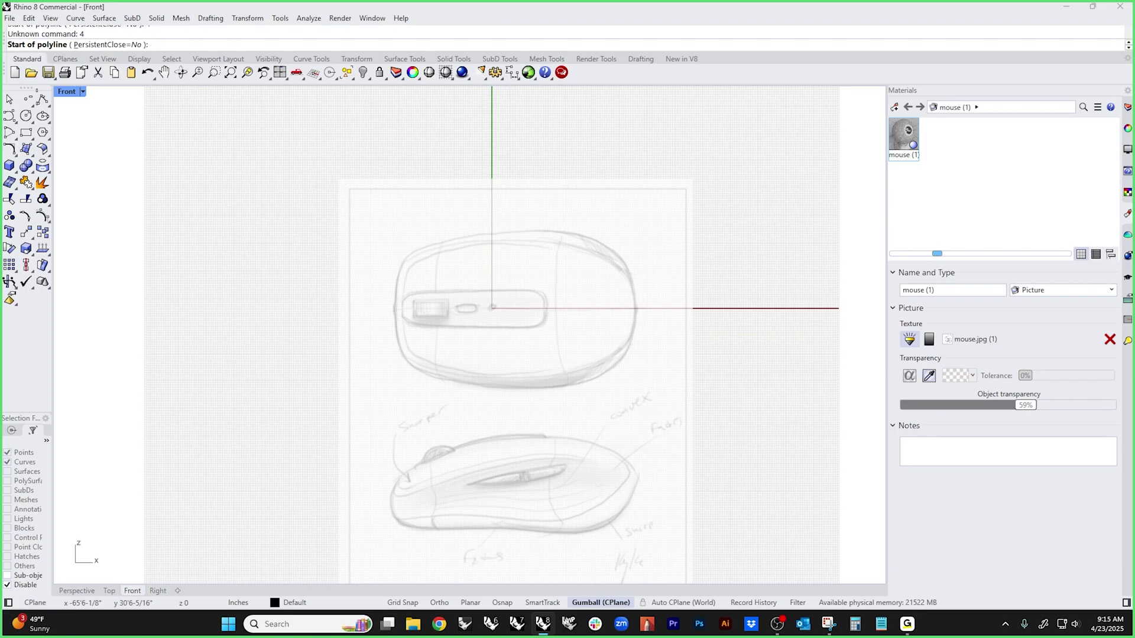
{"action": "type", "text": "0"}
{"action": "key", "text": "Return"}
{"action": "type", "text": "4"}
{"action": "key", "text": "Return"}
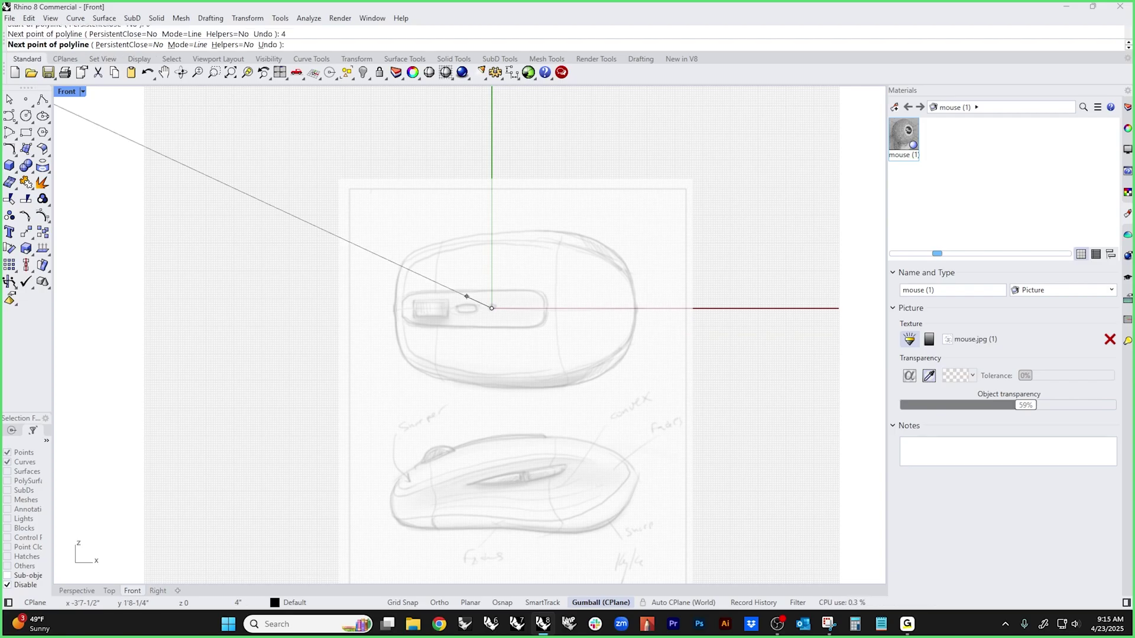
{"action": "left_click", "coordinate": [609, 317], "text": "shift"}
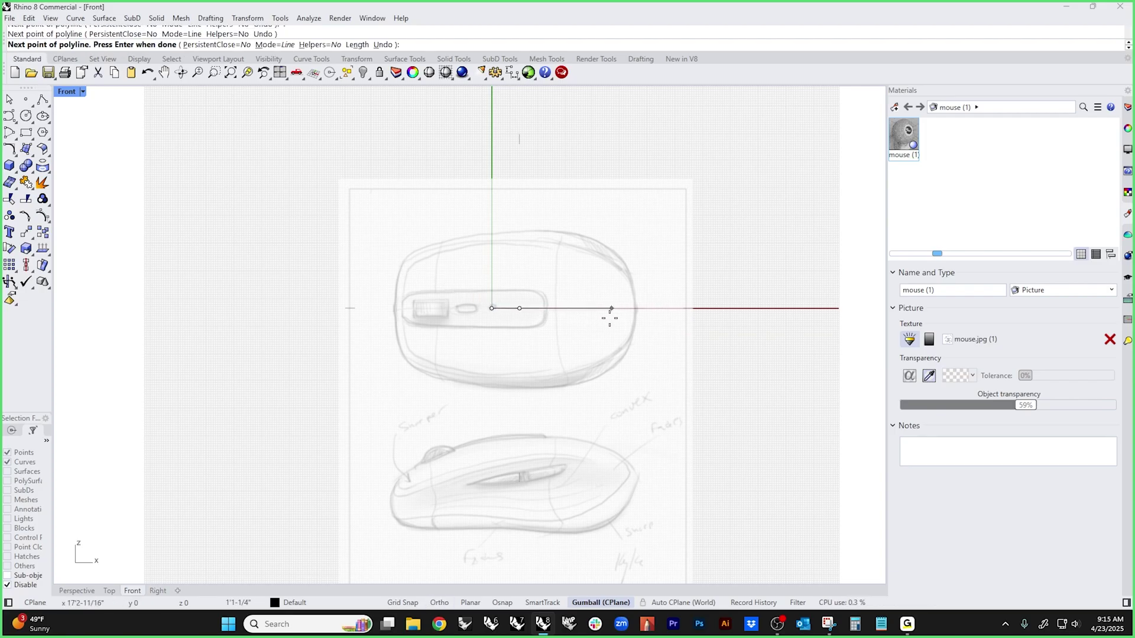
{"action": "left_click", "coordinate": [556, 234], "text": "shift"}
{"action": "right_click", "coordinate": [557, 234]}
- Scale the picture down about the origin until the mouse's rear end reaches the corner of the guide polyline
{"action": "scroll", "coordinate": [539, 324], "scroll_direction": "up", "scroll_amount": 10}
{"action": "right_click_drag", "start_coordinate": [539, 324], "coordinate": [581, 424]}
{"action": "left_click", "coordinate": [556, 456]}
{"action": "type", "text": "scale"}
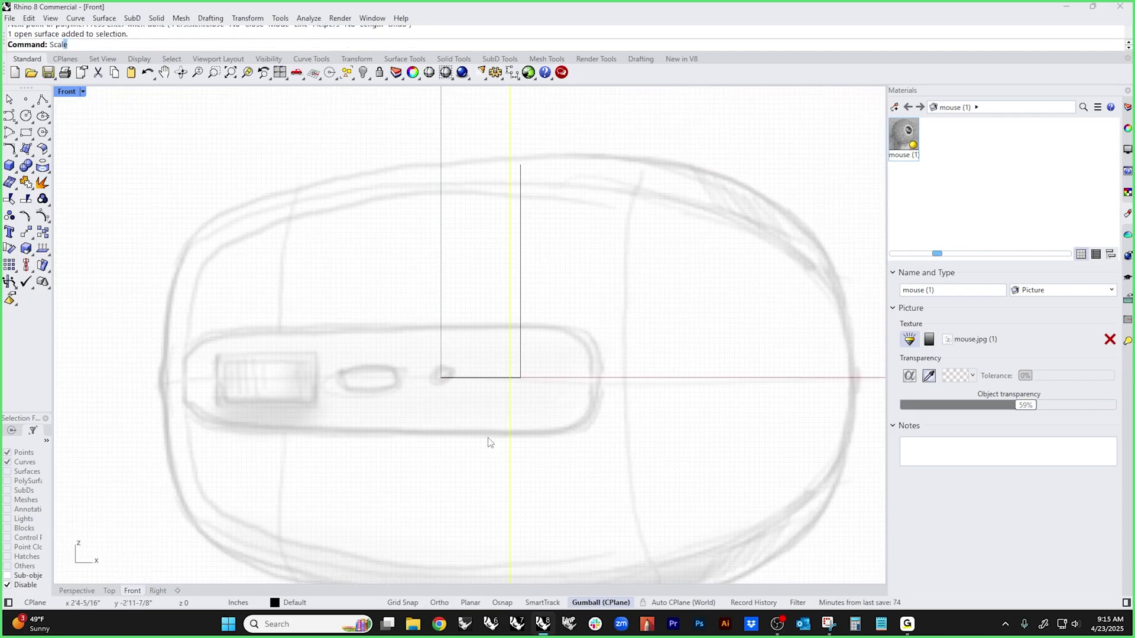
{"action": "key", "text": "Return"}
{"action": "key", "text": "Return"}
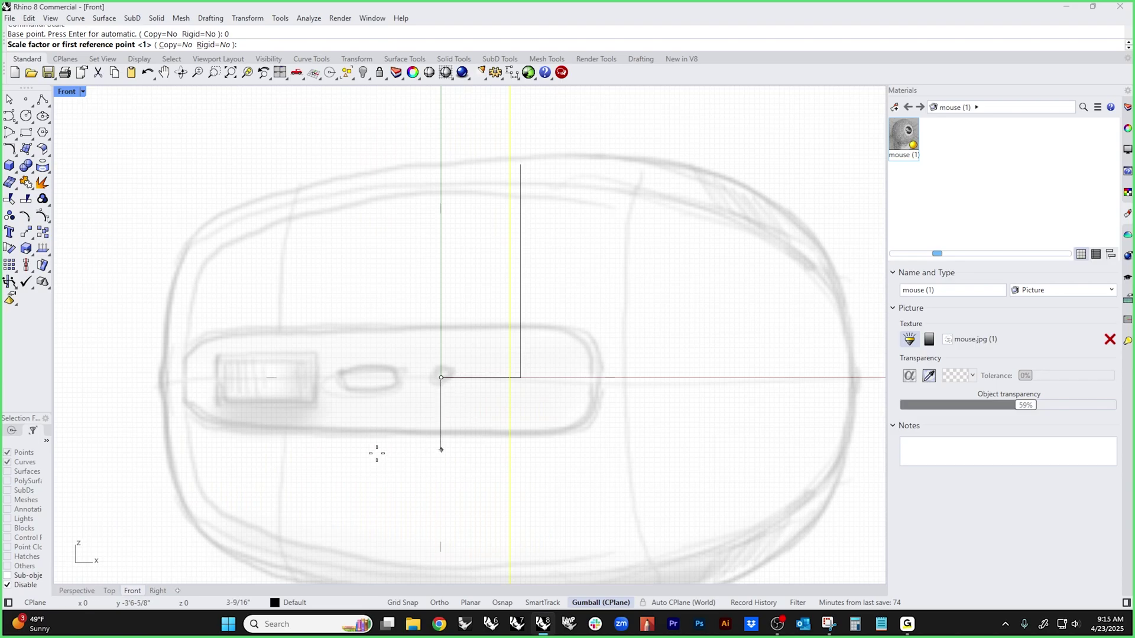
{"action": "left_click", "coordinate": [159, 378]}
{"action": "key", "text": "F8"}
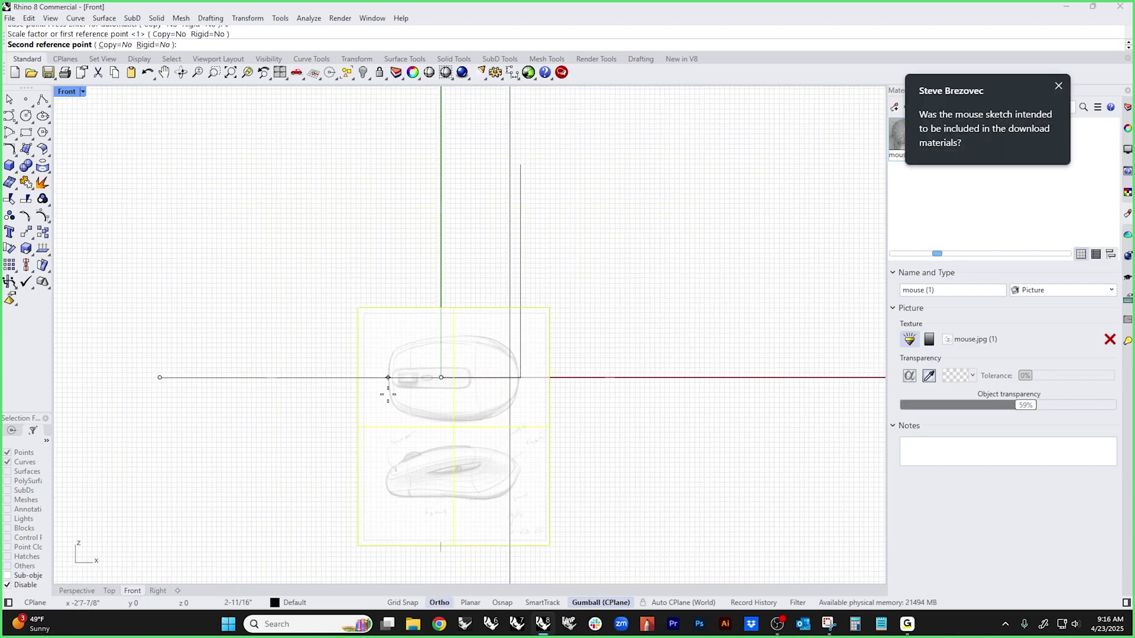
{"action": "left_click", "coordinate": [386, 377]}
- Scale the picture again from the guide polyline's corner so the mouse's front end meets the origin
{"action": "key", "text": "Return"}
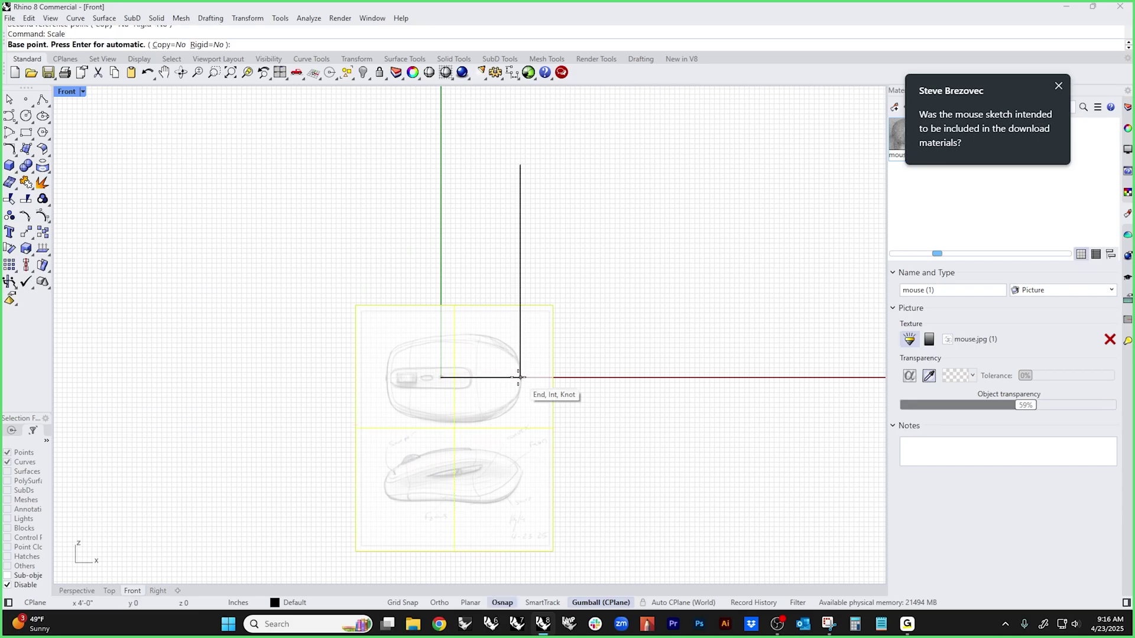
{"action": "left_click", "coordinate": [520, 377]}
{"action": "left_click", "coordinate": [337, 377]}
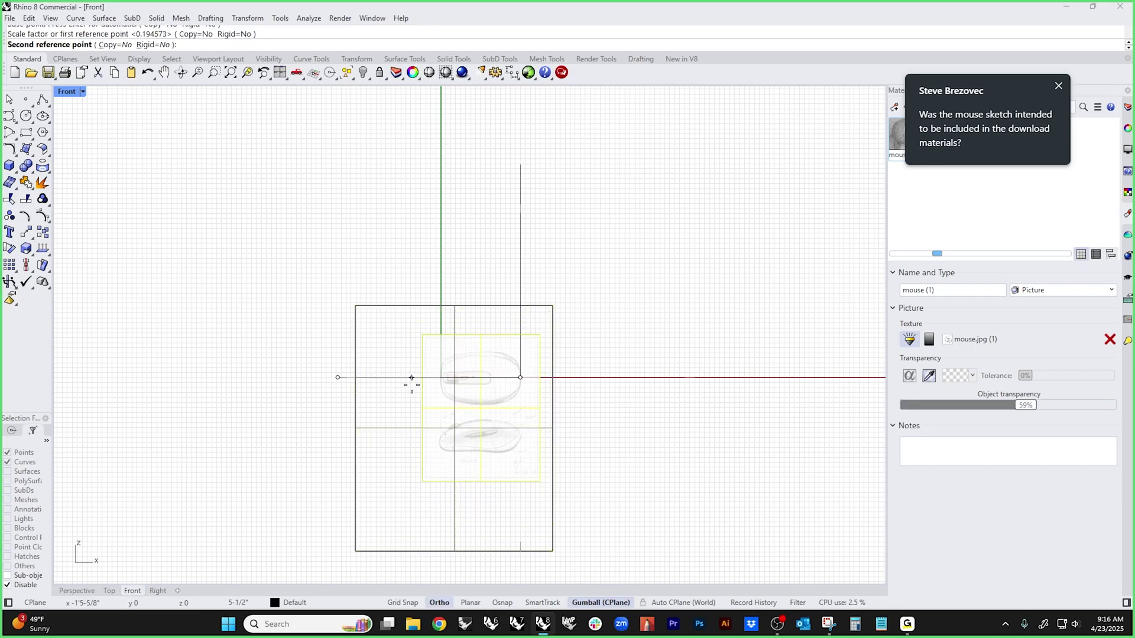
{"action": "left_click", "coordinate": [412, 381]}
{"action": "key", "text": "Escape"}
{"action": "scroll", "coordinate": [577, 372], "scroll_direction": "up", "scroll_amount": 4}
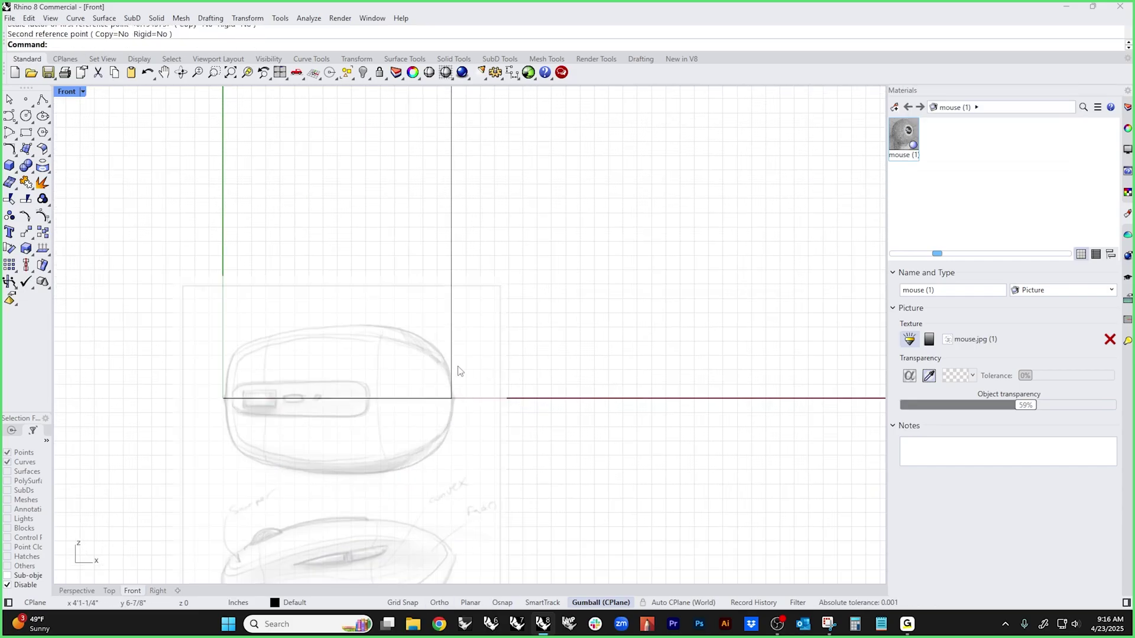
- Delete the guide polyline used for sizing the picture
{"action": "right_click_drag", "start_coordinate": [455, 372], "coordinate": [540, 371]}
{"action": "scroll", "coordinate": [458, 383], "scroll_direction": "up", "scroll_amount": 3}
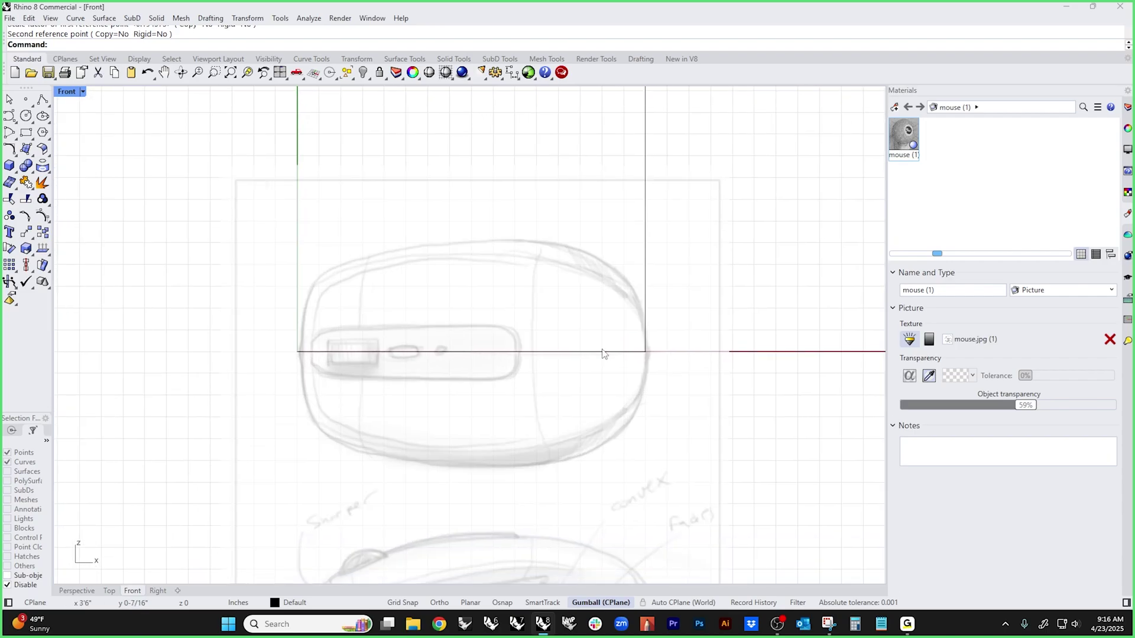
{"action": "left_click", "coordinate": [645, 172]}
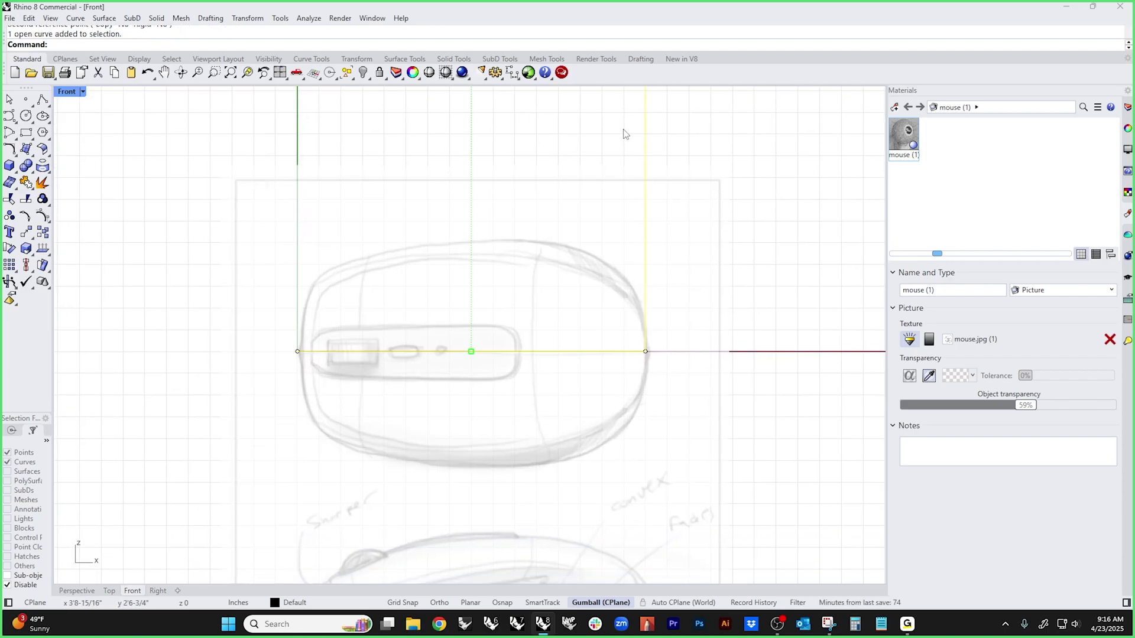
{"action": "key", "text": "Delete"}
- Nudge the picture slightly along the X axis toward the origin to line up the mouse's front end with it
{"action": "left_click", "coordinate": [648, 406]}
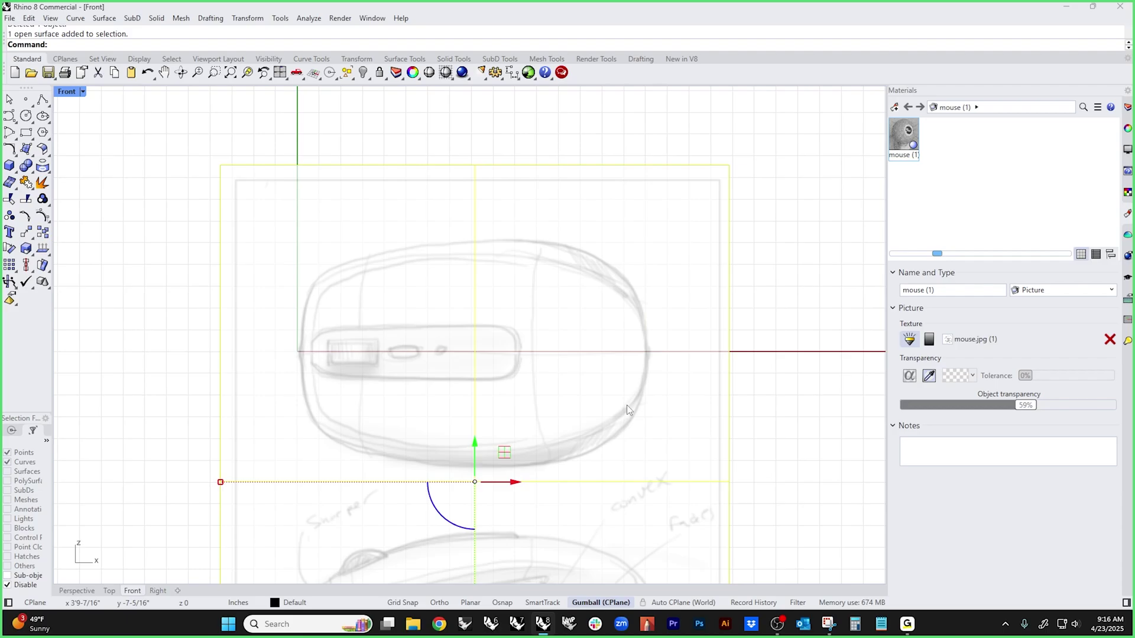
{"action": "left_click_drag", "start_coordinate": [514, 484], "coordinate": [471, 482]}
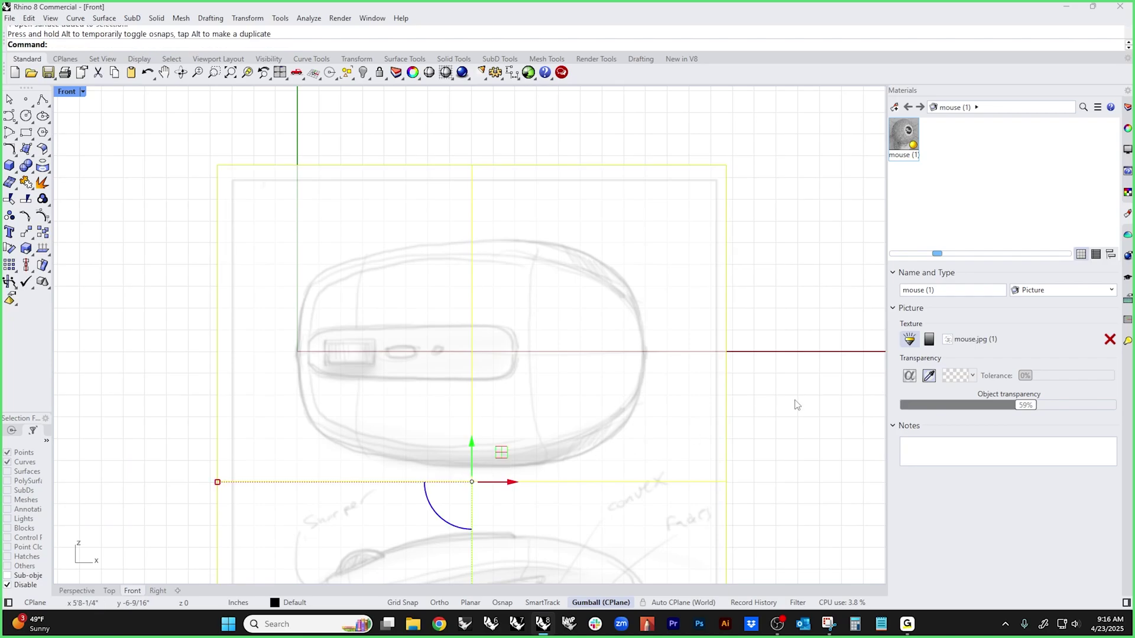
{"action": "left_click", "coordinate": [778, 398]}
- Measure the mouse's length with a horizontal linear dimension from the origin to its rear end, and delete the dimension
{"action": "scroll", "coordinate": [773, 395], "scroll_direction": "down", "scroll_amount": 4}
{"action": "right_click_drag", "start_coordinate": [775, 398], "coordinate": [618, 329]}
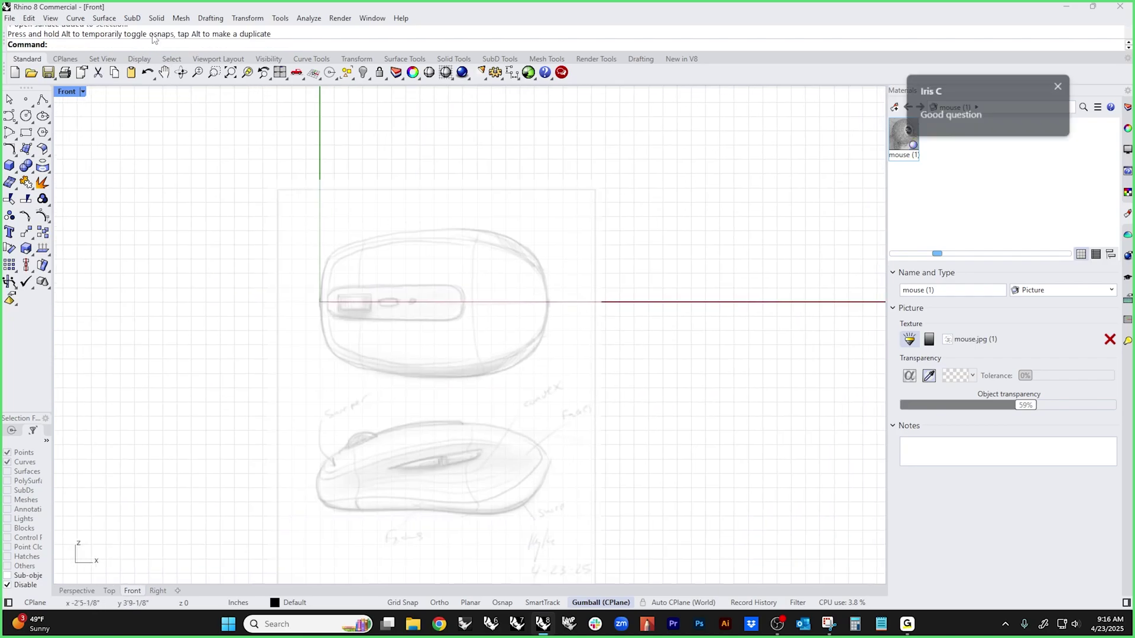
{"action": "left_click", "coordinate": [210, 18]}
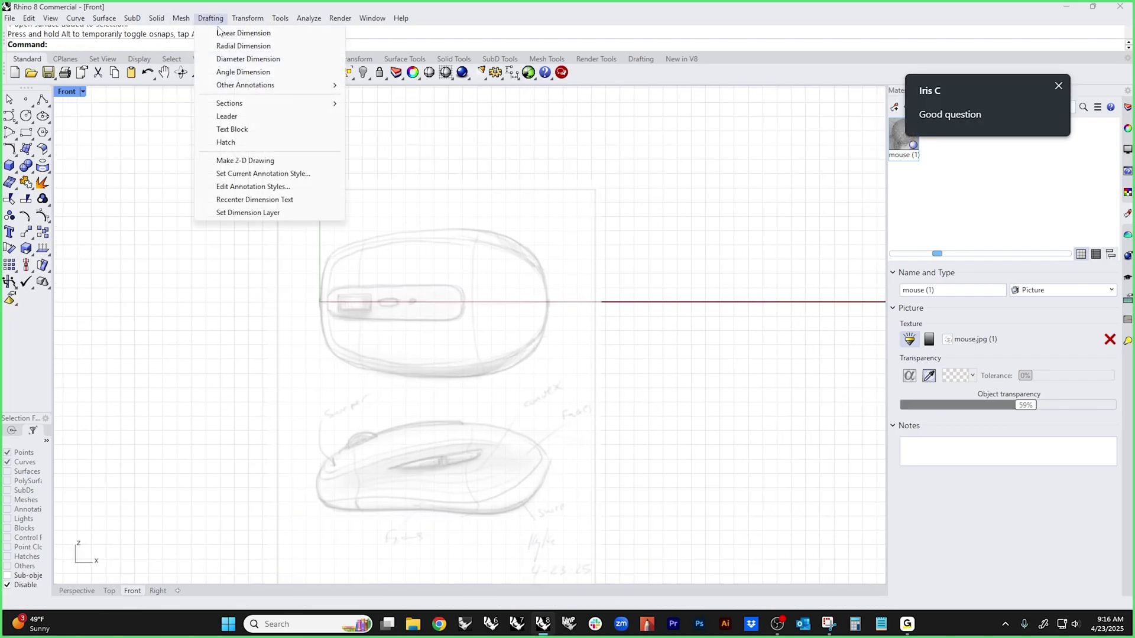
{"action": "left_click", "coordinate": [227, 33]}
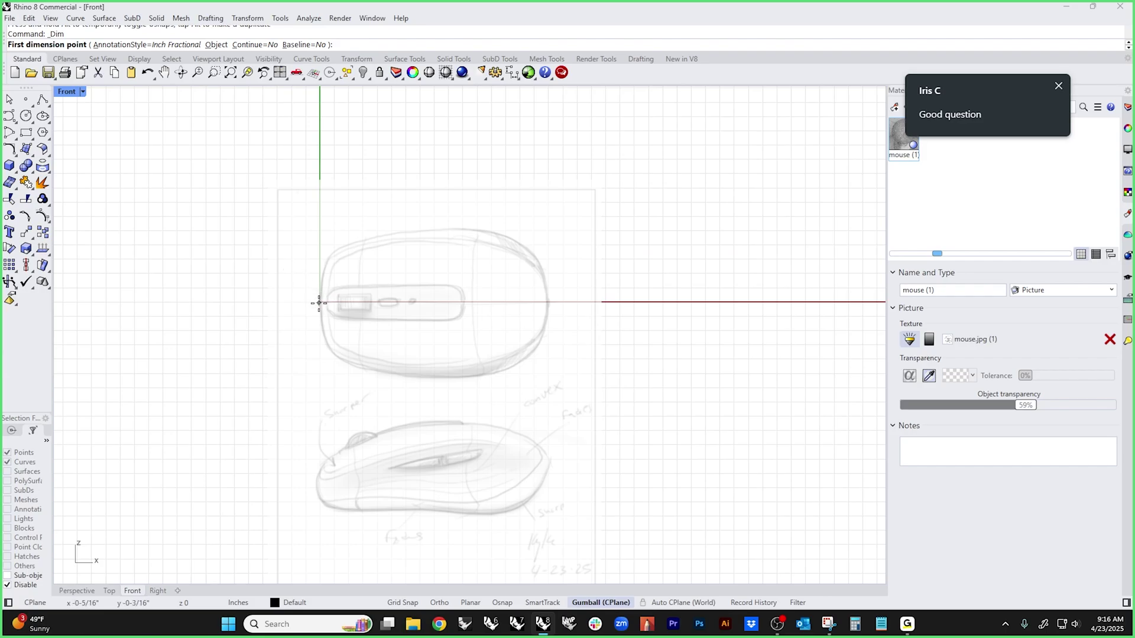
{"action": "left_click", "coordinate": [319, 303]}
{"action": "left_click", "coordinate": [548, 303], "text": "shift"}
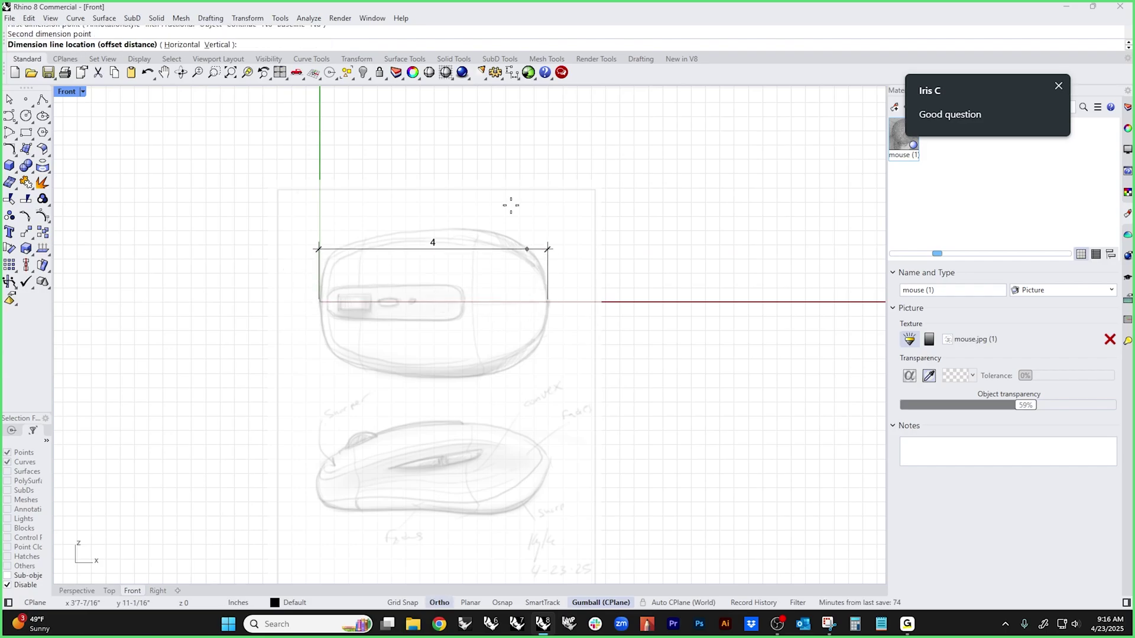
{"action": "left_click", "coordinate": [502, 165]}
{"action": "left_click", "coordinate": [433, 160]}
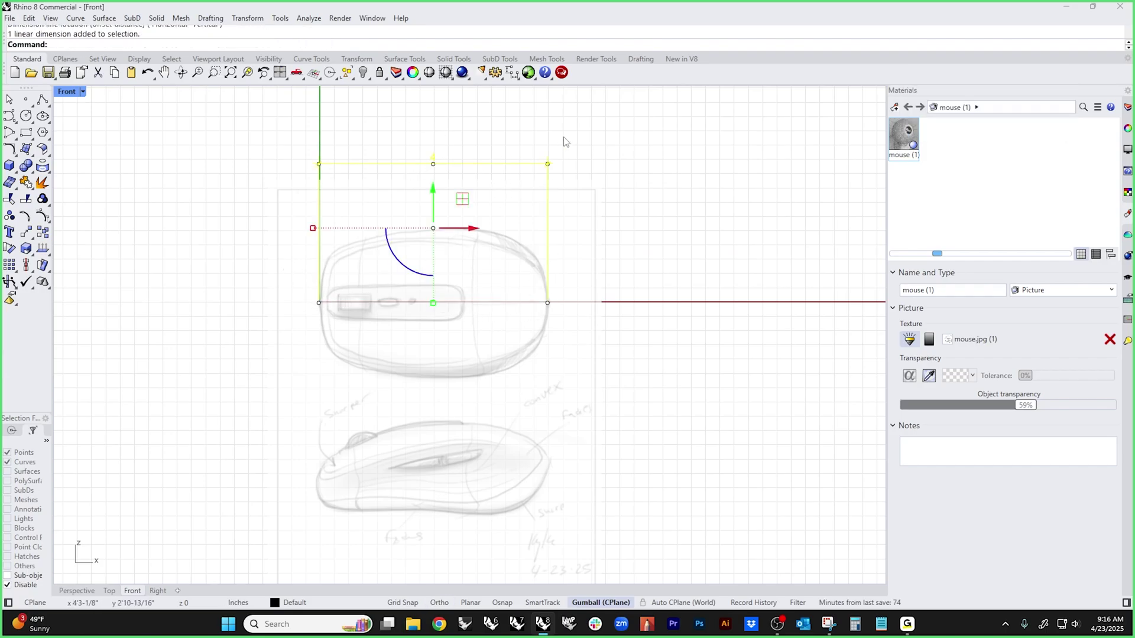
{"action": "key", "text": "Delete"}
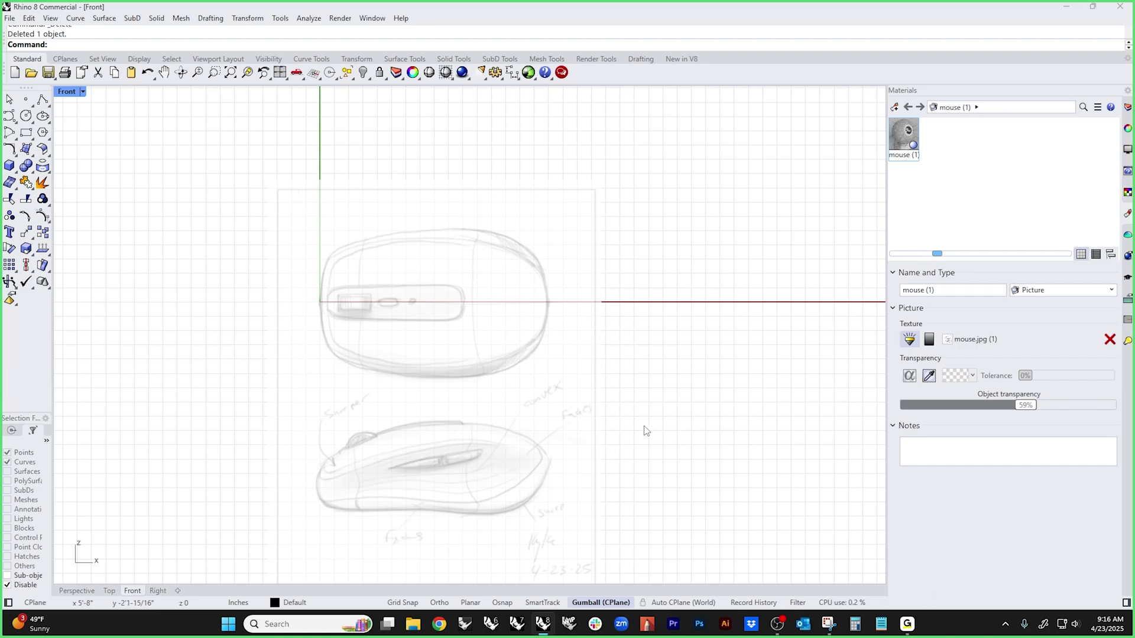
- Make the mouse picture fully opaque, then set its object transparency to 56%
{"action": "scroll", "coordinate": [647, 430], "scroll_direction": "up", "scroll_amount": 3}
{"action": "right_click_drag", "start_coordinate": [647, 347], "coordinate": [649, 339], "text": "ctrl"}
{"action": "right_click_drag", "start_coordinate": [668, 368], "coordinate": [724, 378]}
{"action": "right_click_drag", "start_coordinate": [724, 362], "coordinate": [730, 378], "text": "ctrl"}
{"action": "left_click_drag", "start_coordinate": [1037, 411], "coordinate": [812, 408]}
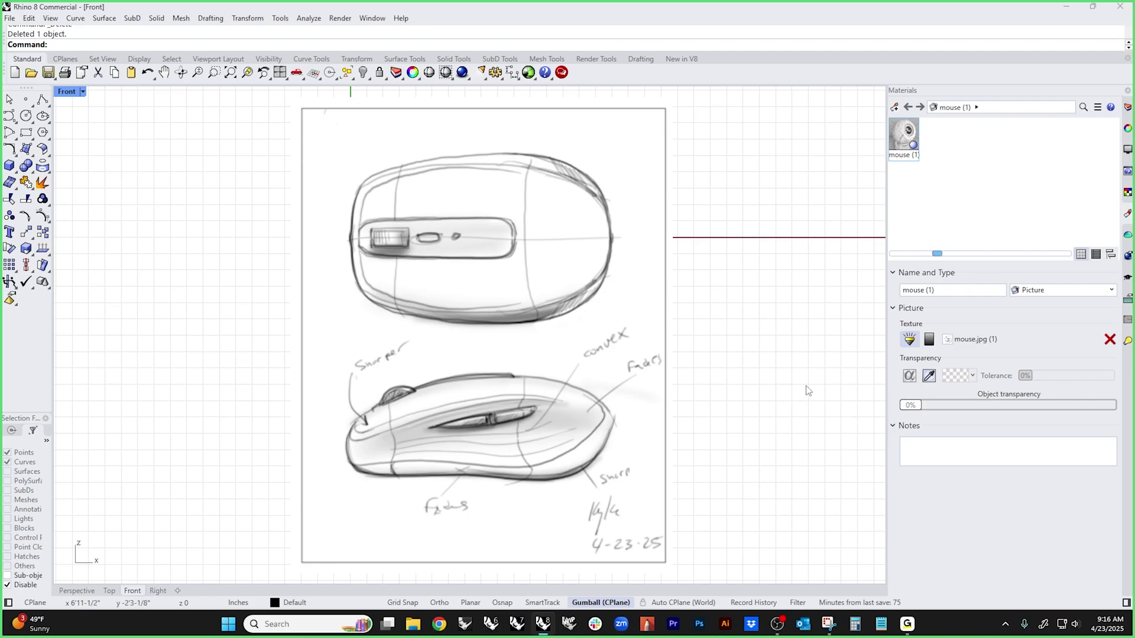
{"action": "left_click_drag", "start_coordinate": [913, 409], "coordinate": [1020, 407]}
{"action": "right_click_drag", "start_coordinate": [717, 390], "coordinate": [668, 397]}
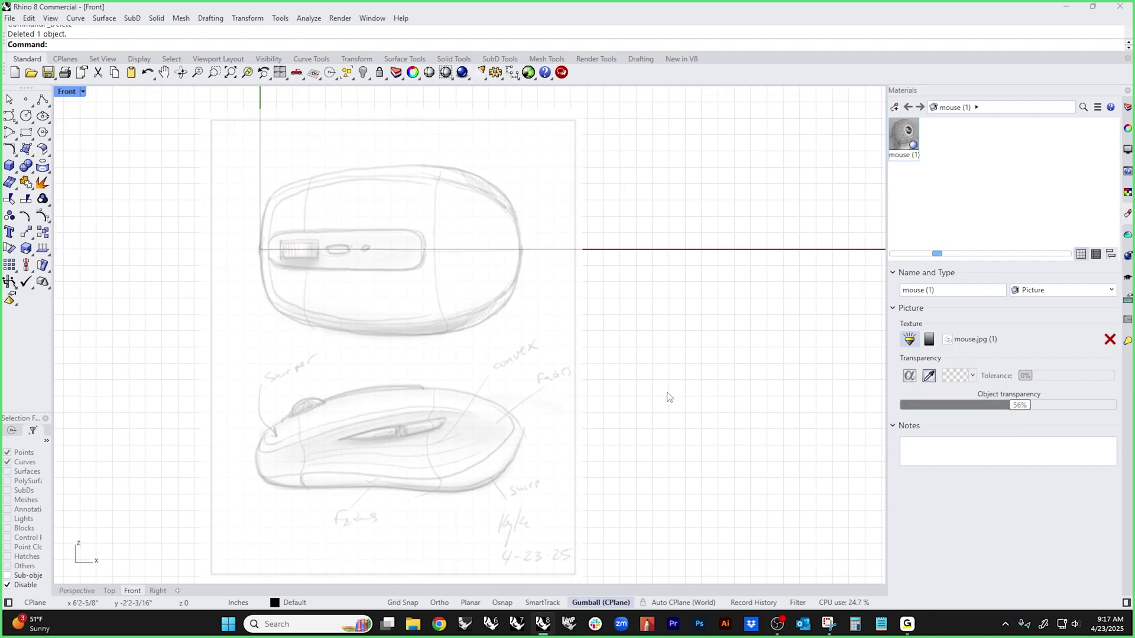
- Try moving the picture back along the Y axis in the Perspective view, and undo the move
{"action": "key", "text": "ctrl+F4"}
{"action": "scroll", "coordinate": [488, 350], "scroll_direction": "up", "scroll_amount": 5}
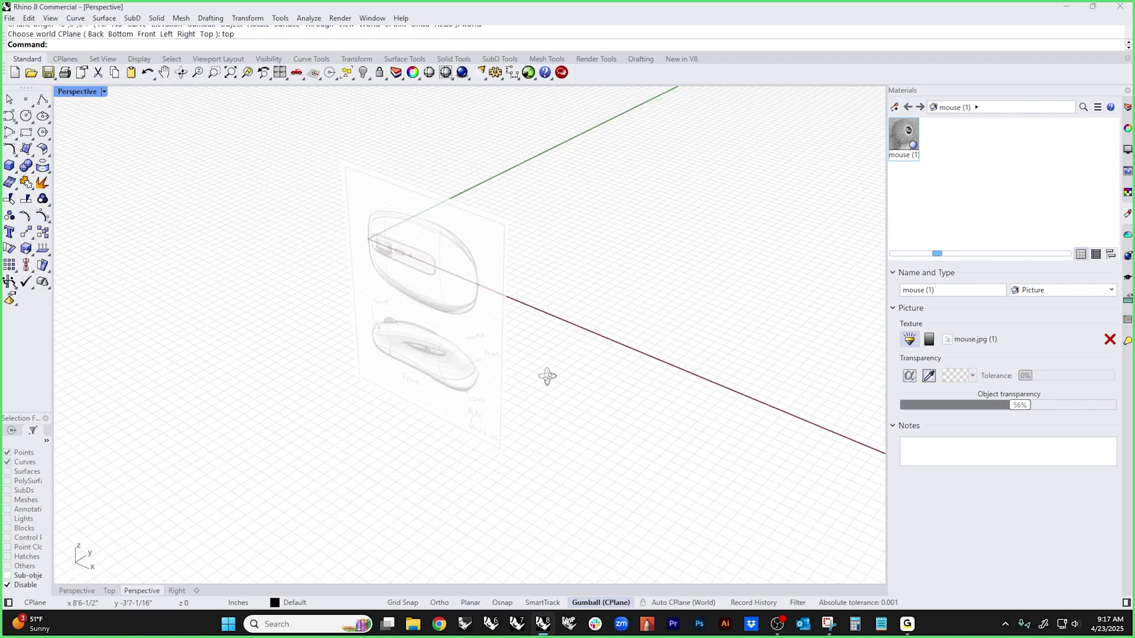
{"action": "left_click", "coordinate": [456, 363]}
{"action": "left_click_drag", "start_coordinate": [440, 299], "coordinate": [562, 242]}
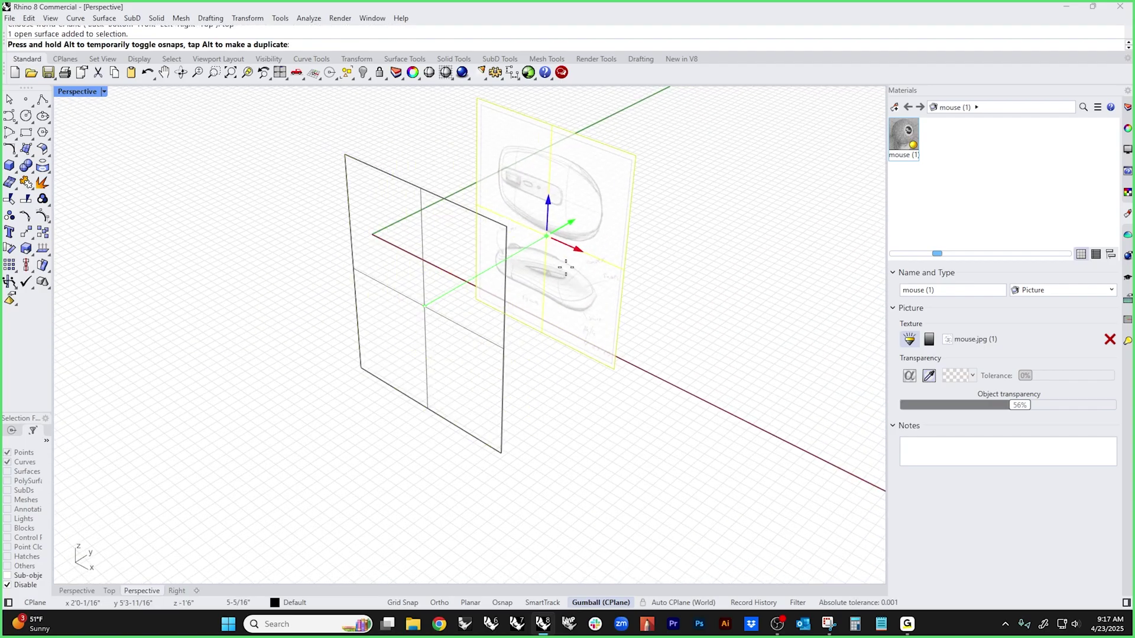
{"action": "right_click_drag", "start_coordinate": [459, 375], "coordinate": [436, 416], "text": "shift"}
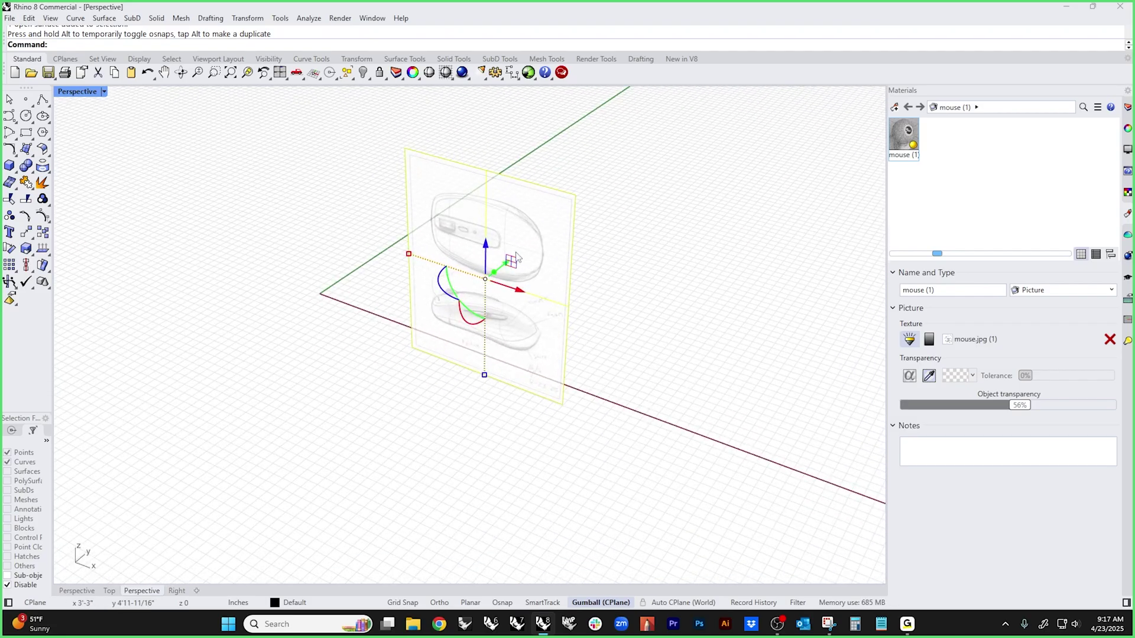
{"action": "right_click_drag", "start_coordinate": [566, 407], "coordinate": [609, 402]}
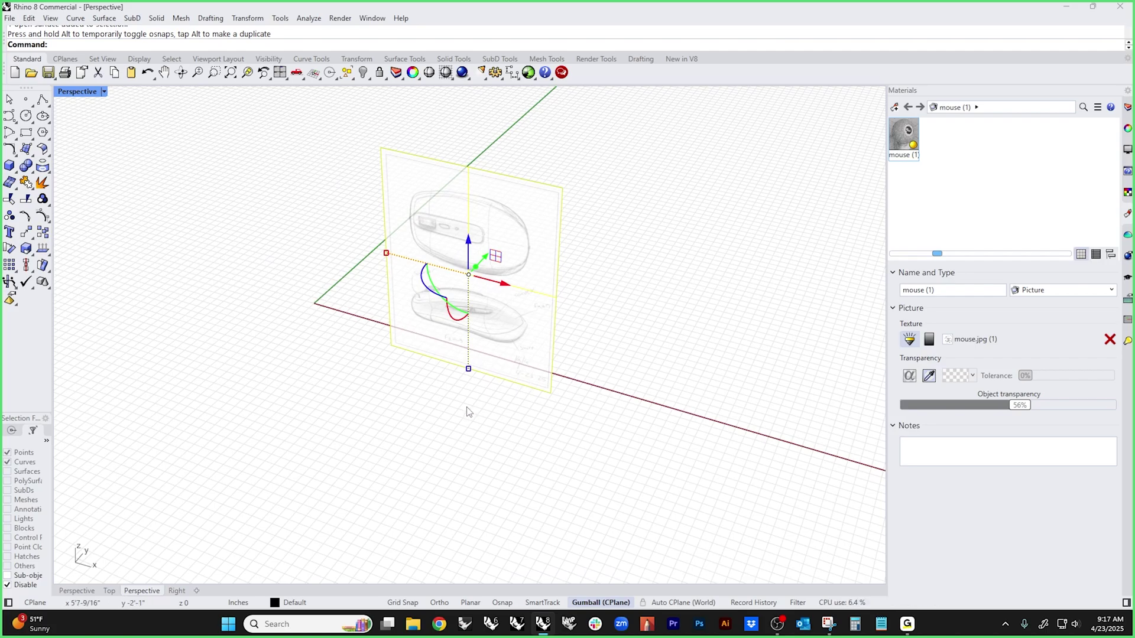
{"action": "key", "text": "ctrl+z"}
{"action": "key", "text": "Escape"}
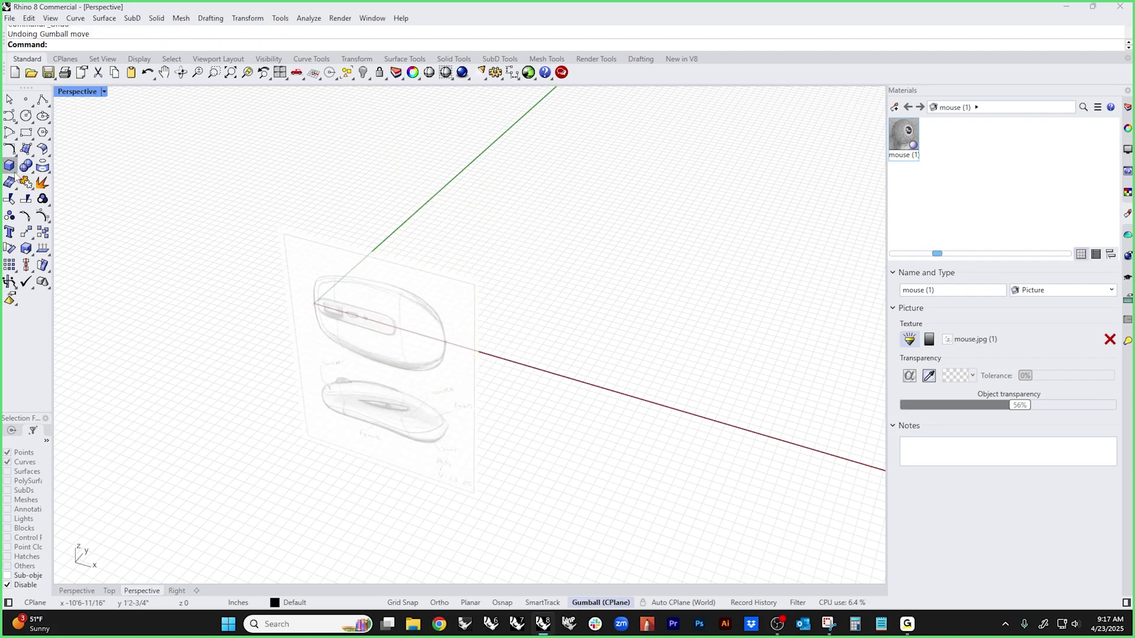
- Create a sphere centred at the origin that overlaps the mouse picture
{"action": "left_click", "coordinate": [14, 173]}
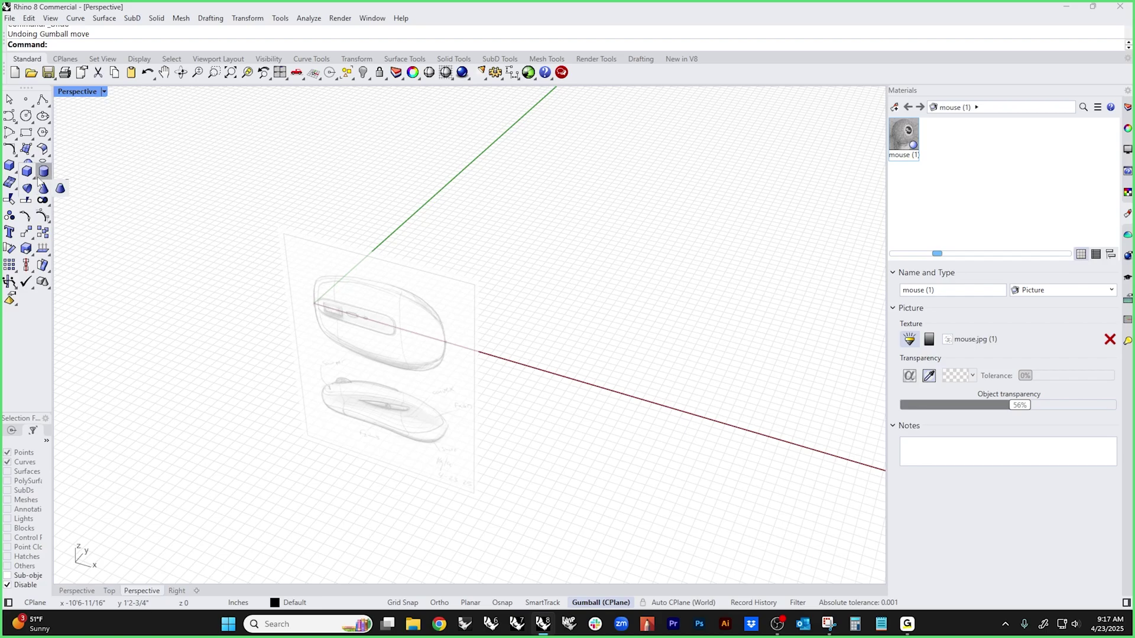
{"action": "left_click", "coordinate": [14, 173]}
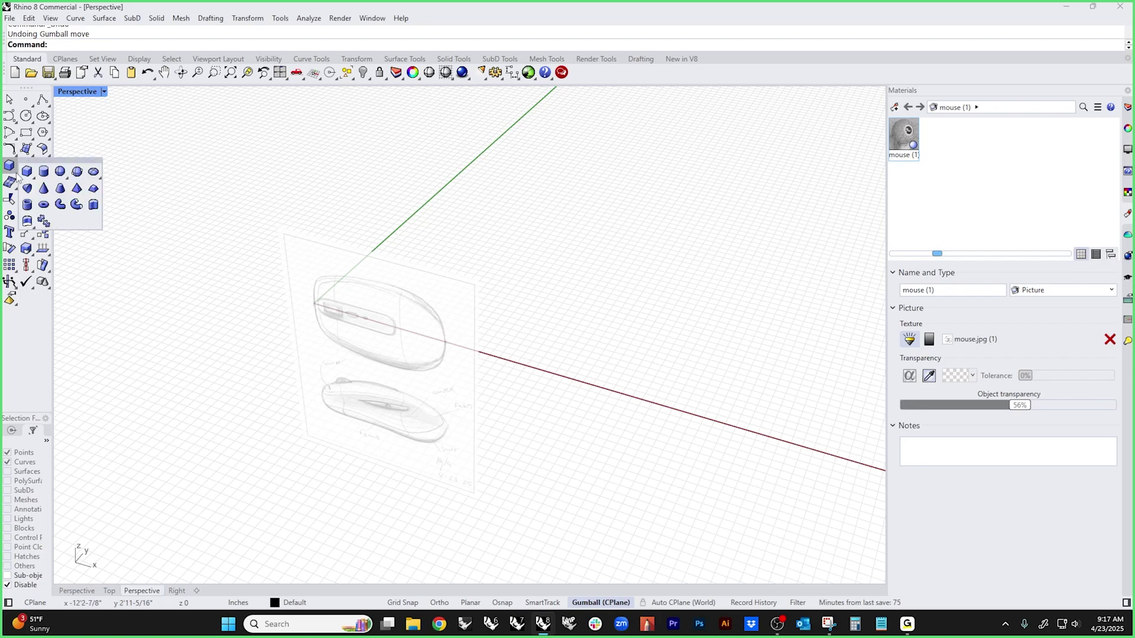
{"action": "left_click", "coordinate": [65, 173]}
{"action": "type", "text": "0"}
{"action": "key", "text": "Return"}
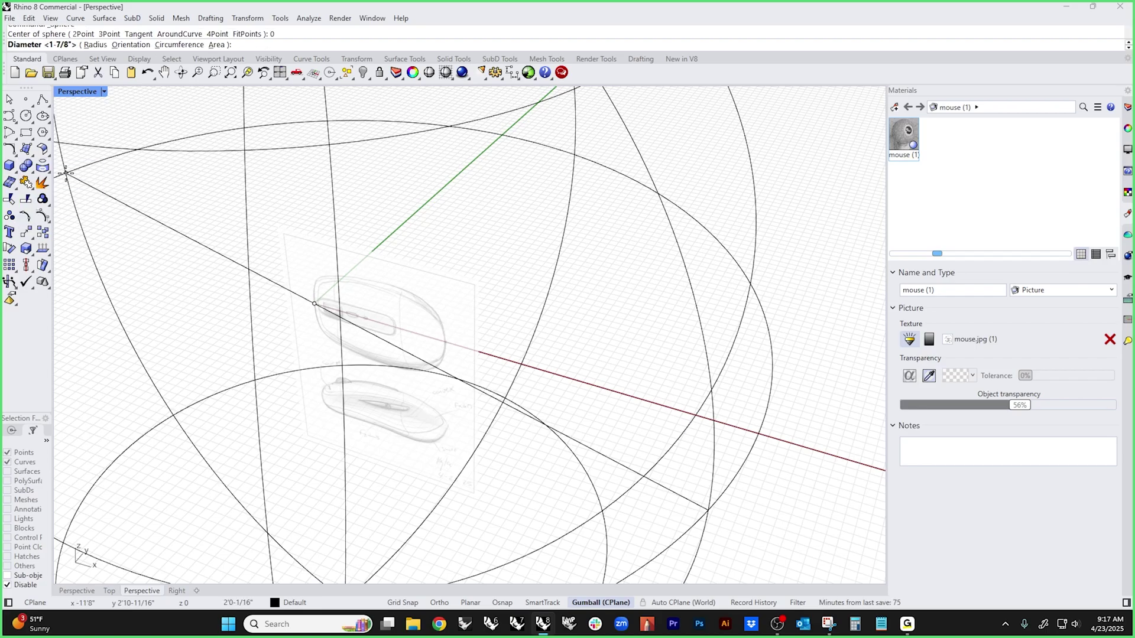
{"action": "left_click", "coordinate": [368, 380], "text": "shift"}
- Switch the Perspective viewport's display mode to Rendered and then to Shaded
{"action": "left_click", "coordinate": [93, 96]}
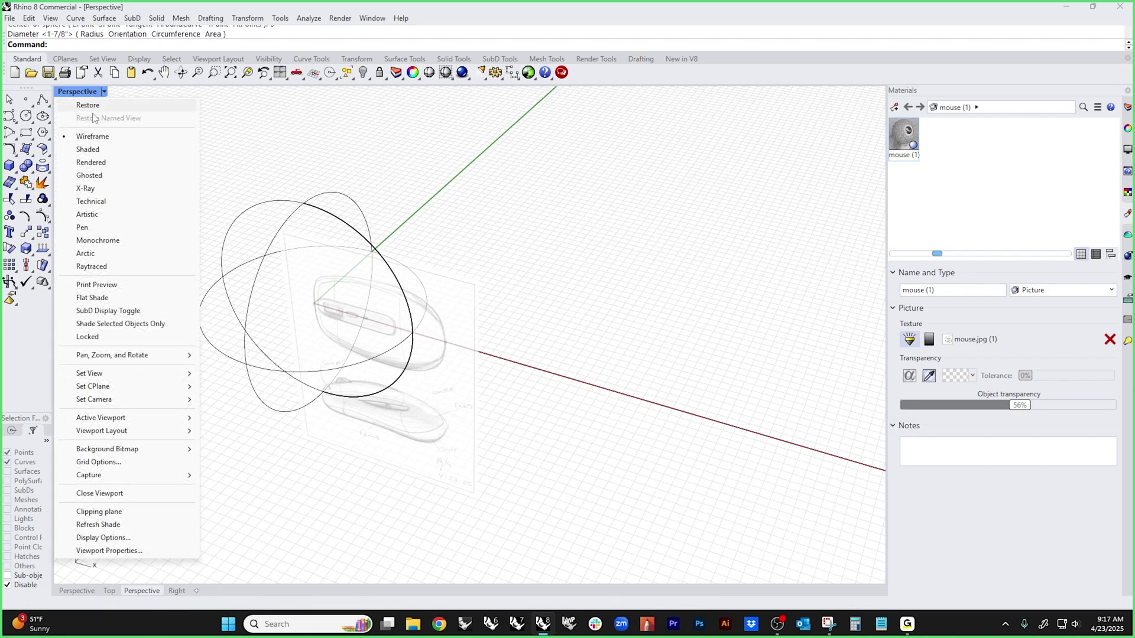
{"action": "left_click", "coordinate": [91, 162]}
{"action": "left_click", "coordinate": [76, 96]}
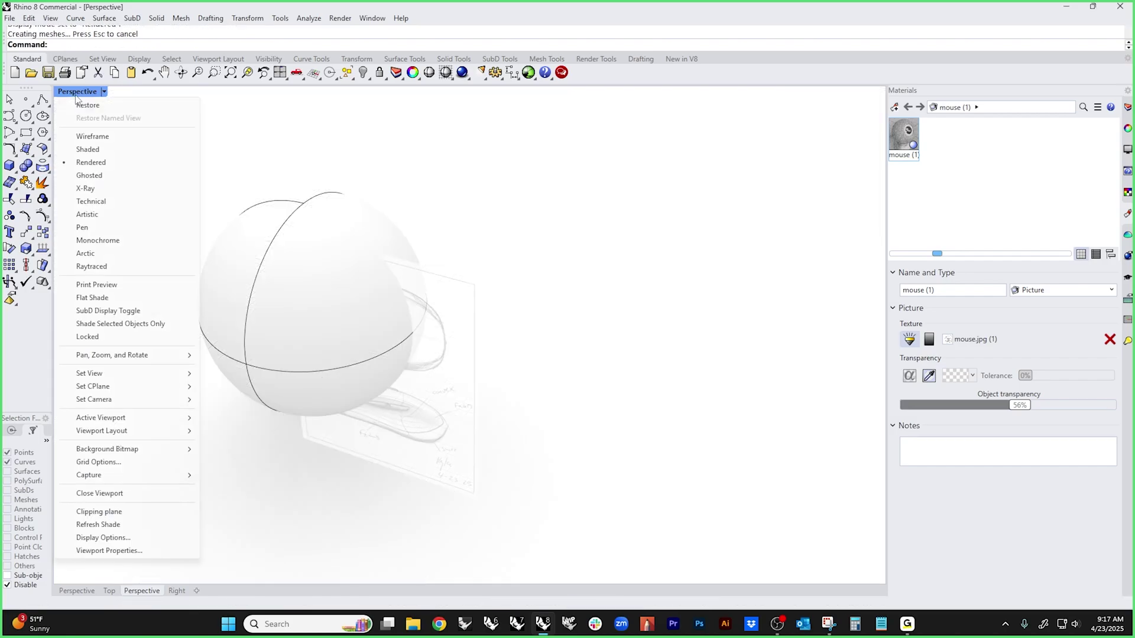
{"action": "left_click", "coordinate": [88, 149]}
- Move the mouse picture back along the Y axis until it stands clear behind the sphere
{"action": "mouse_move", "coordinate": [364, 361]}
{"action": "right_mouse_down"}
{"action": "mouse_move", "coordinate": [362, 423]}
{"action": "mouse_move", "coordinate": [498, 388]}
{"action": "mouse_move", "coordinate": [605, 438]}
{"action": "mouse_move", "coordinate": [509, 424]}
{"action": "mouse_move", "coordinate": [436, 461]}
{"action": "mouse_move", "coordinate": [418, 427]}
{"action": "right_mouse_up"}
{"action": "left_click", "coordinate": [418, 422]}
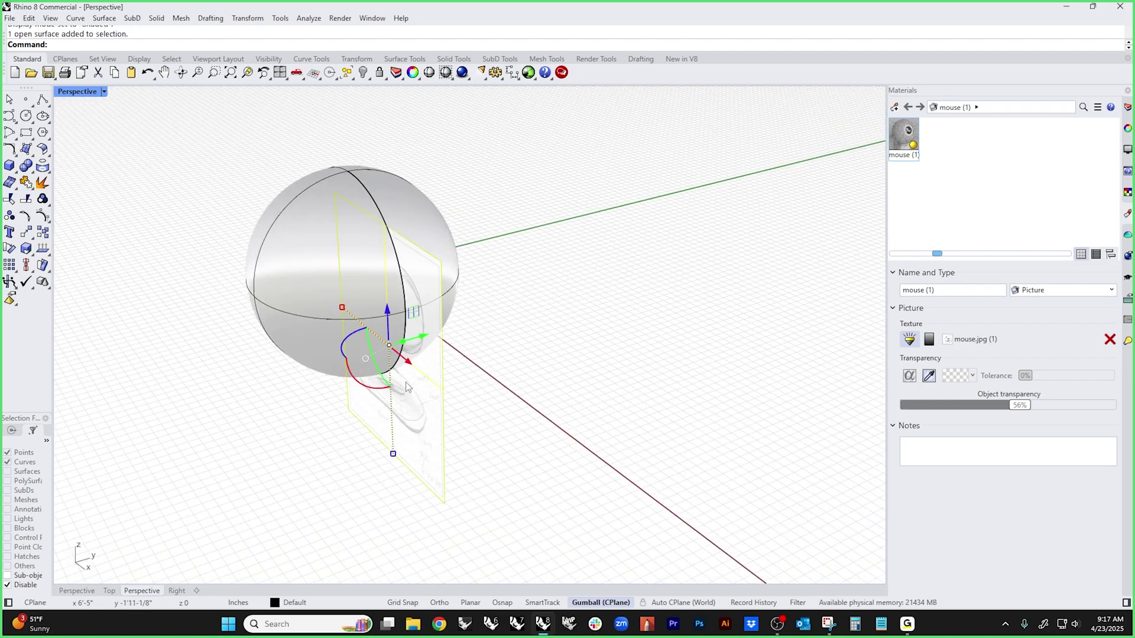
{"action": "left_click_drag", "start_coordinate": [425, 336], "coordinate": [608, 283]}
{"action": "left_click", "coordinate": [481, 455]}
{"action": "mouse_move", "coordinate": [482, 460]}
{"action": "right_mouse_down"}
{"action": "mouse_move", "coordinate": [459, 476]}
{"action": "mouse_move", "coordinate": [569, 451]}
{"action": "mouse_move", "coordinate": [563, 522]}
{"action": "mouse_move", "coordinate": [490, 465]}
{"action": "right_mouse_up"}
- Delete the sphere and return to the Front view of the mouse picture
{"action": "left_click", "coordinate": [296, 401]}
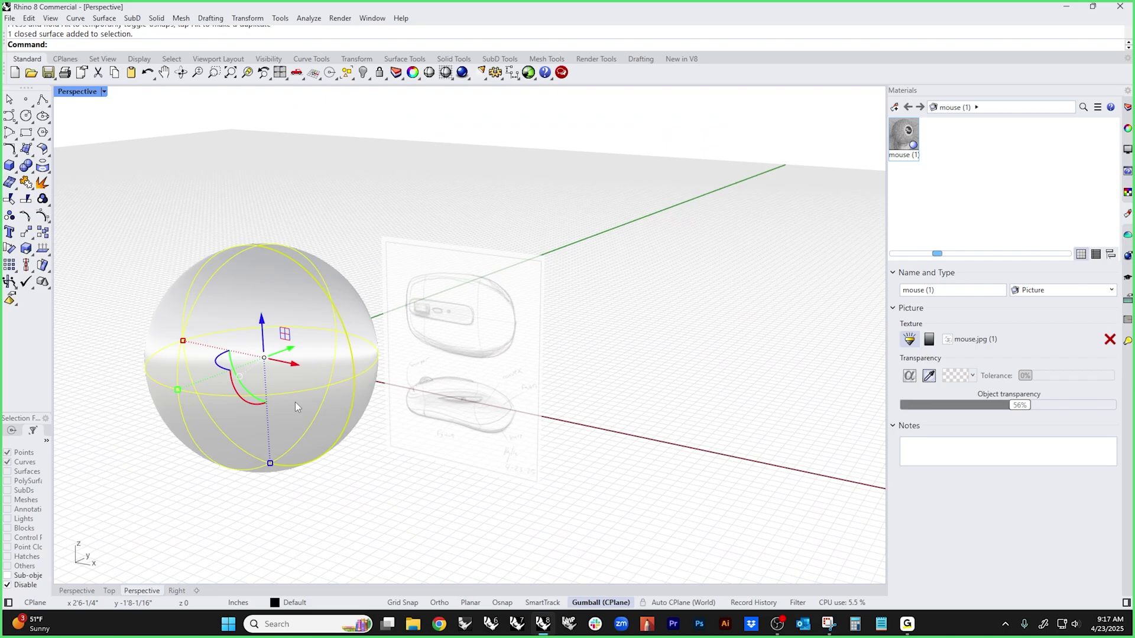
{"action": "key", "text": "Delete"}
{"action": "key", "text": "ctrl+f2"}
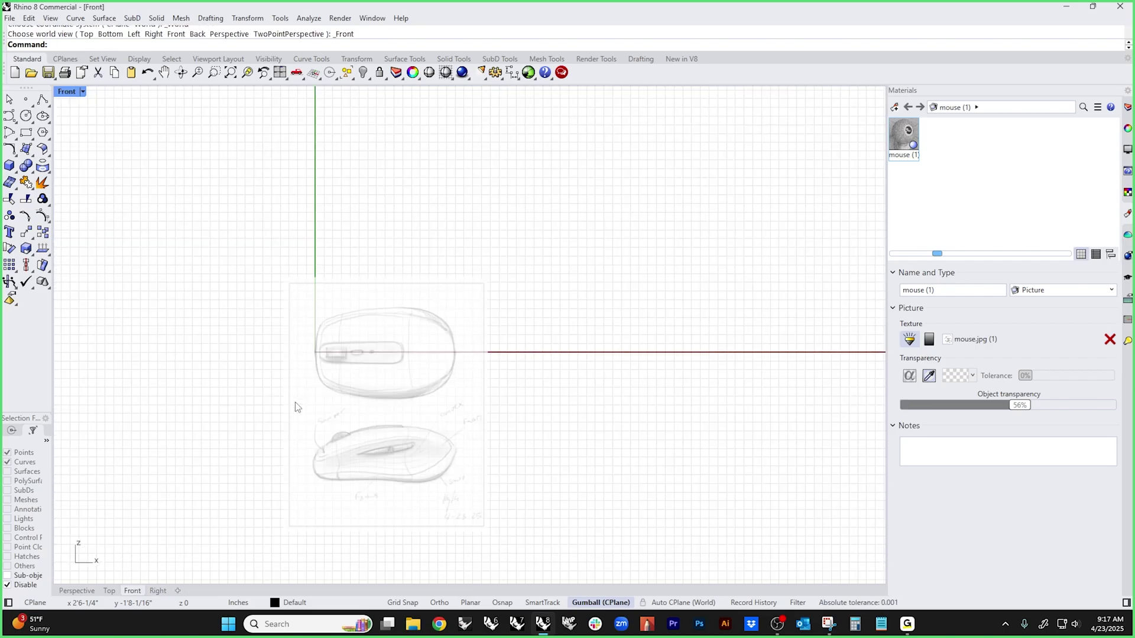
{"action": "right_click_drag", "start_coordinate": [561, 420], "coordinate": [566, 383]}
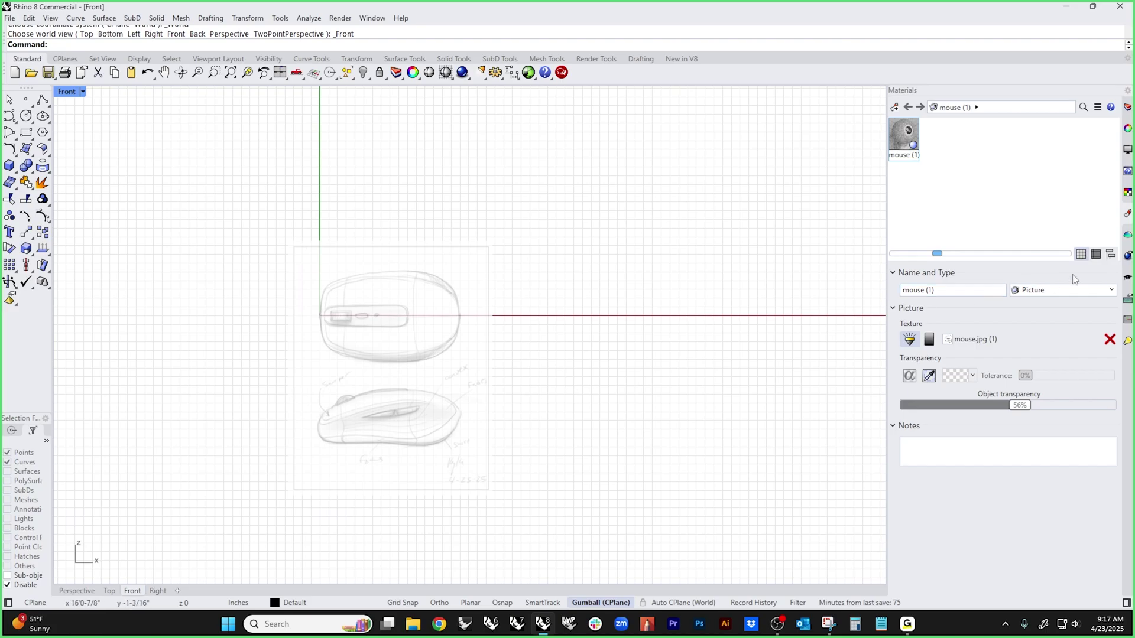
- Move the mouse picture to Layer 01
{"action": "left_click", "coordinate": [1128, 107]}
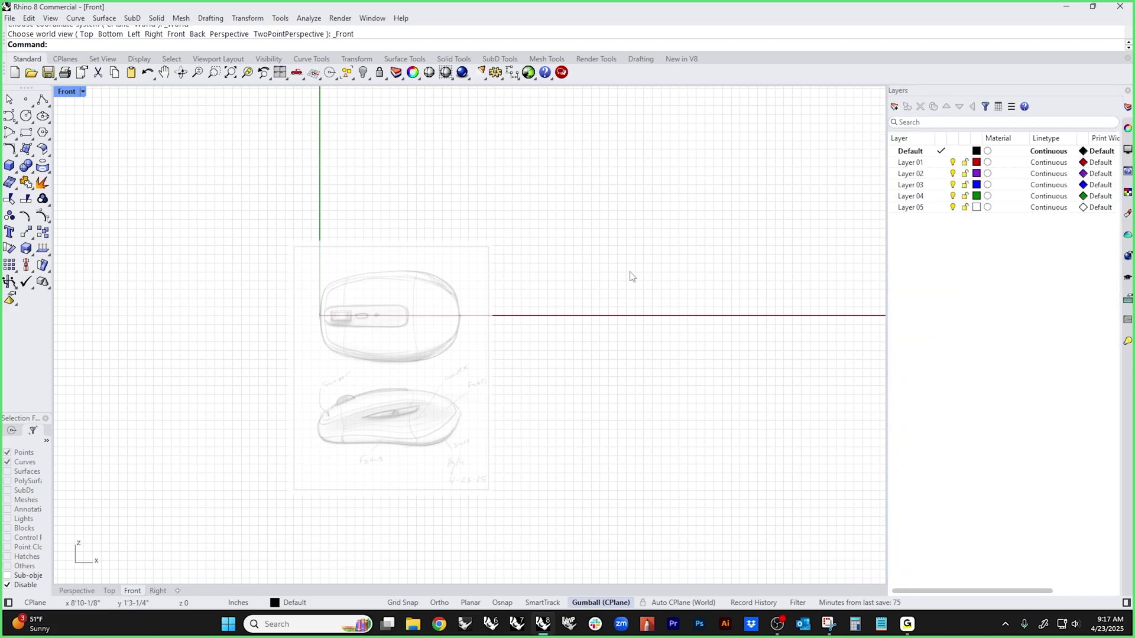
{"action": "left_click_drag", "start_coordinate": [585, 246], "coordinate": [341, 360]}
{"action": "left_click", "coordinate": [919, 163]}
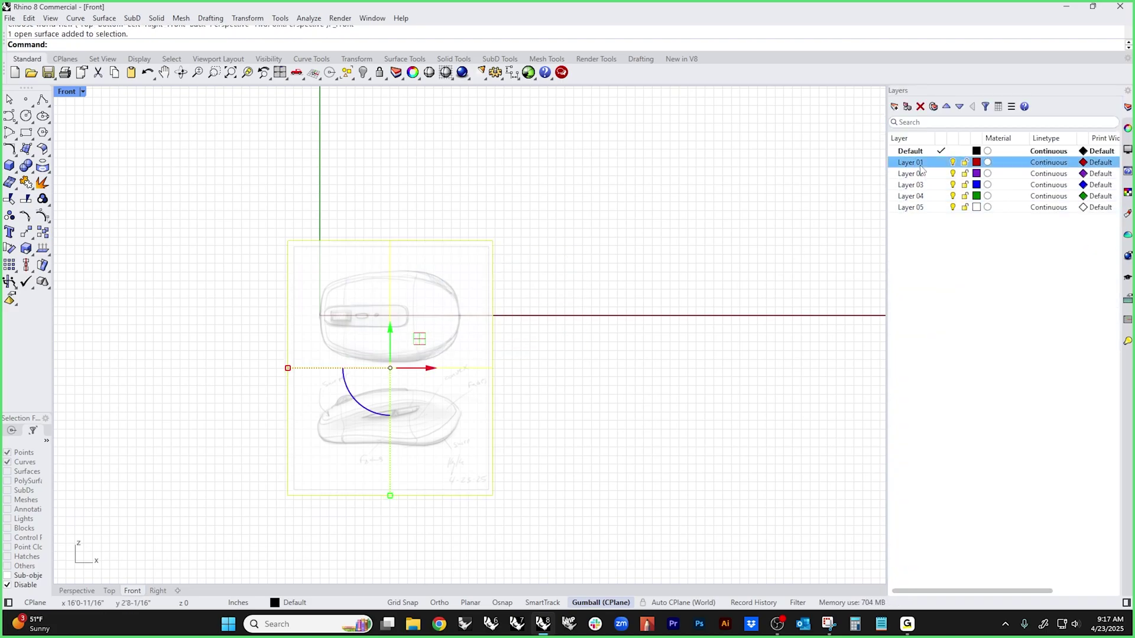
{"action": "right_click", "coordinate": [920, 165]}
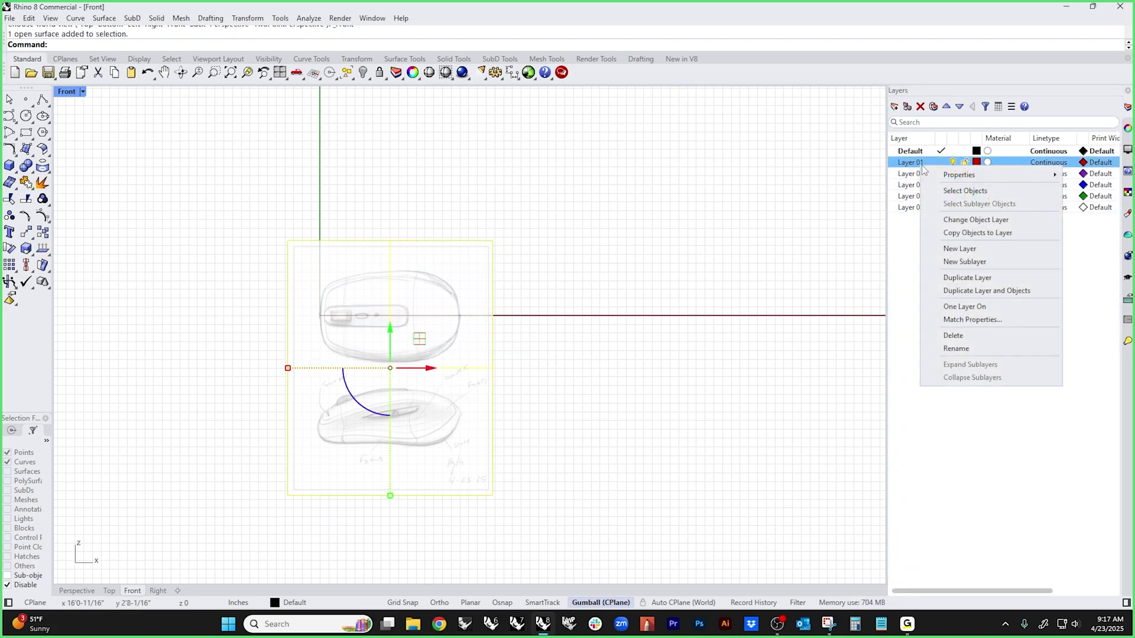
{"action": "left_click", "coordinate": [975, 219]}
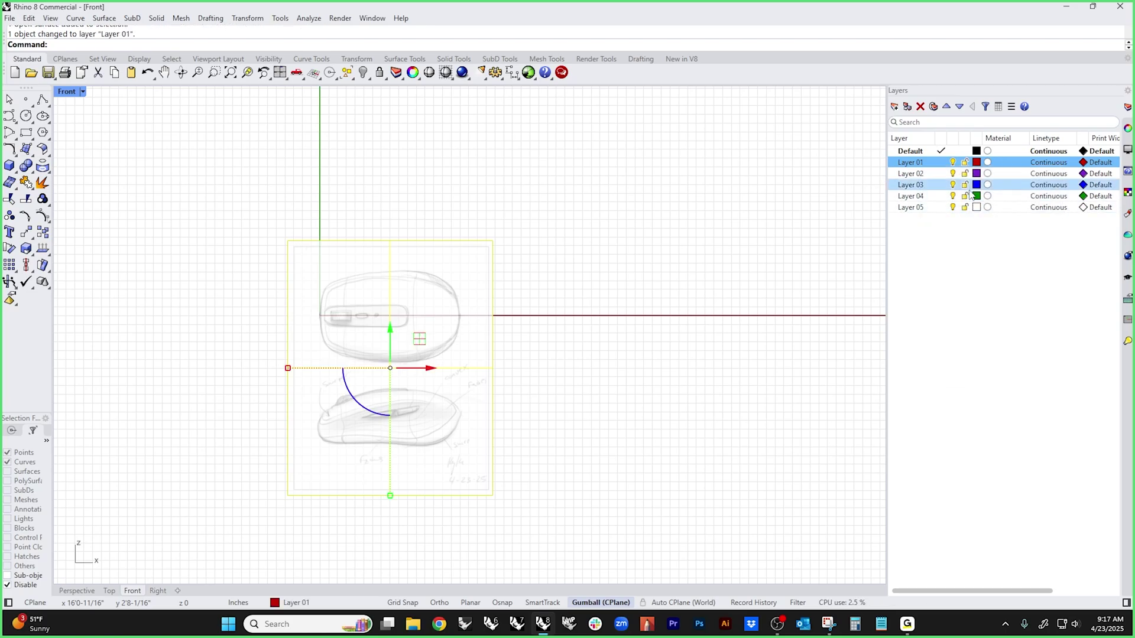
- Lock Layer 01 and toggle its visibility off and on again
{"action": "left_click", "coordinate": [964, 163]}
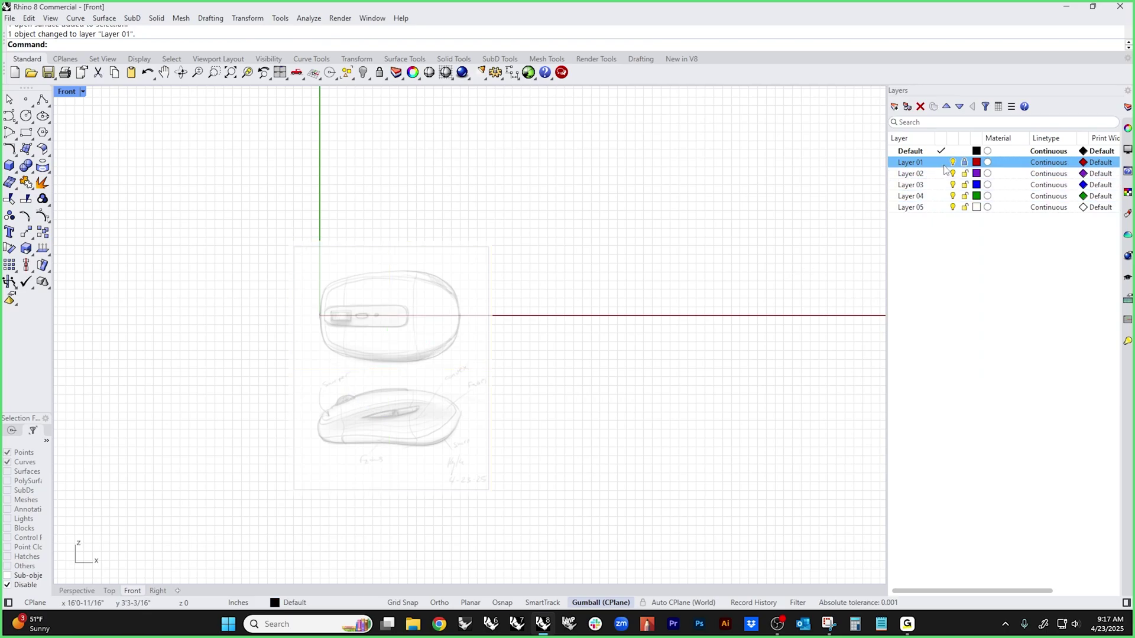
{"action": "left_click", "coordinate": [952, 163]}
{"action": "left_click", "coordinate": [953, 163]}
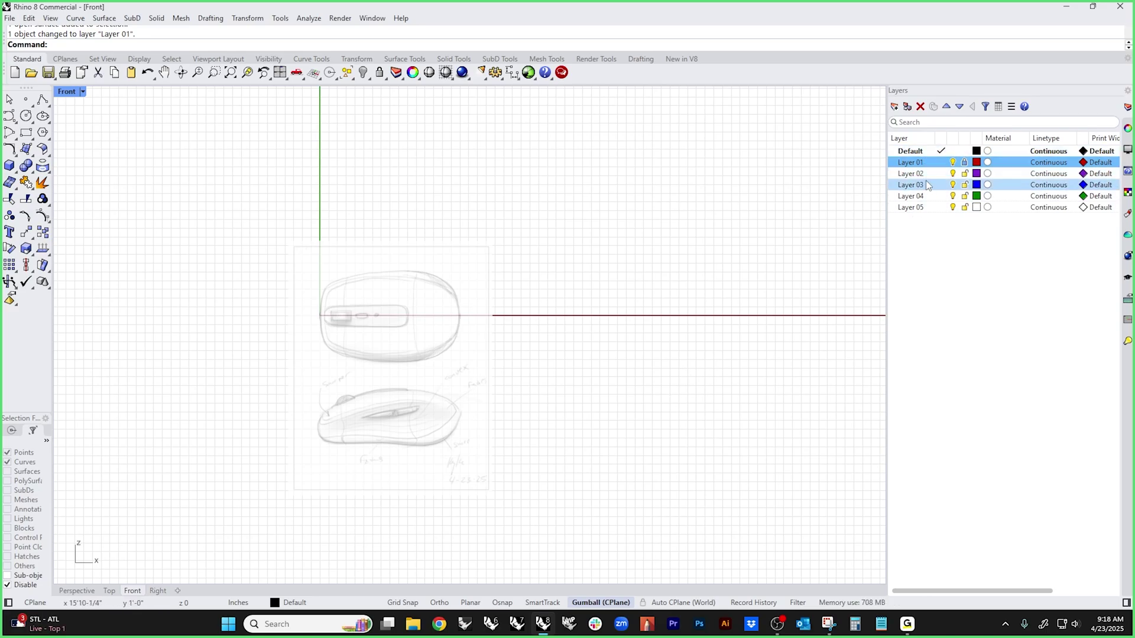
{"action": "left_click", "coordinate": [944, 175], "text": "ctrl"}
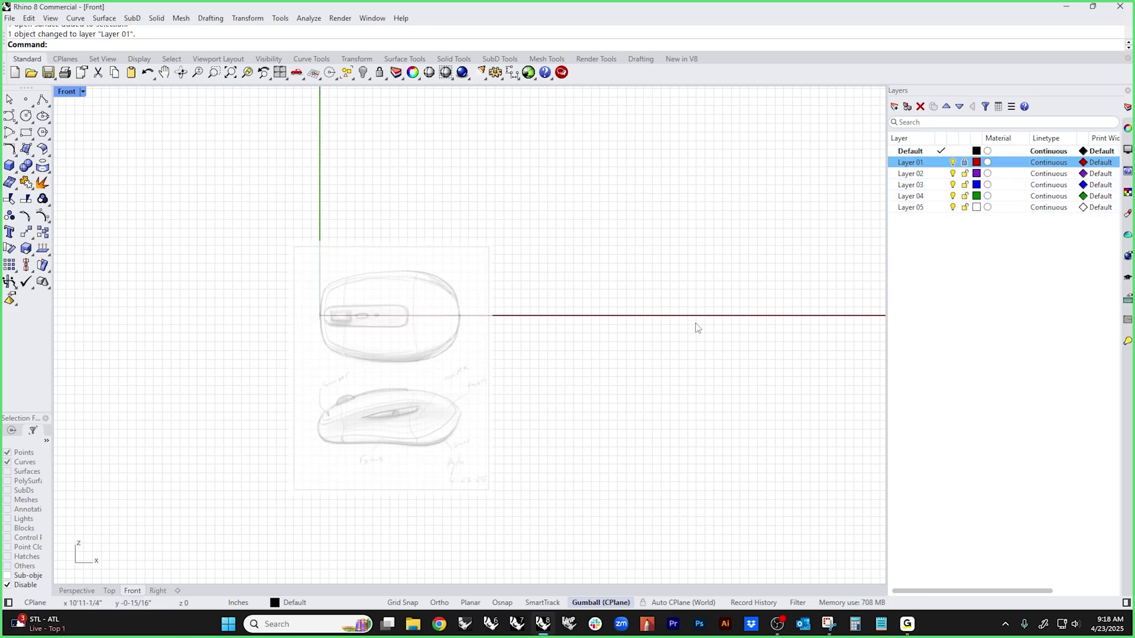
- Create a SubD plane with XCount 1 and YCount 1 from the origin, about 24 by 13 inches, over the upper half of the top-view sketch
{"action": "right_click_drag", "start_coordinate": [589, 386], "coordinate": [652, 378]}
{"action": "scroll", "coordinate": [418, 322], "scroll_direction": "up", "scroll_amount": 8}
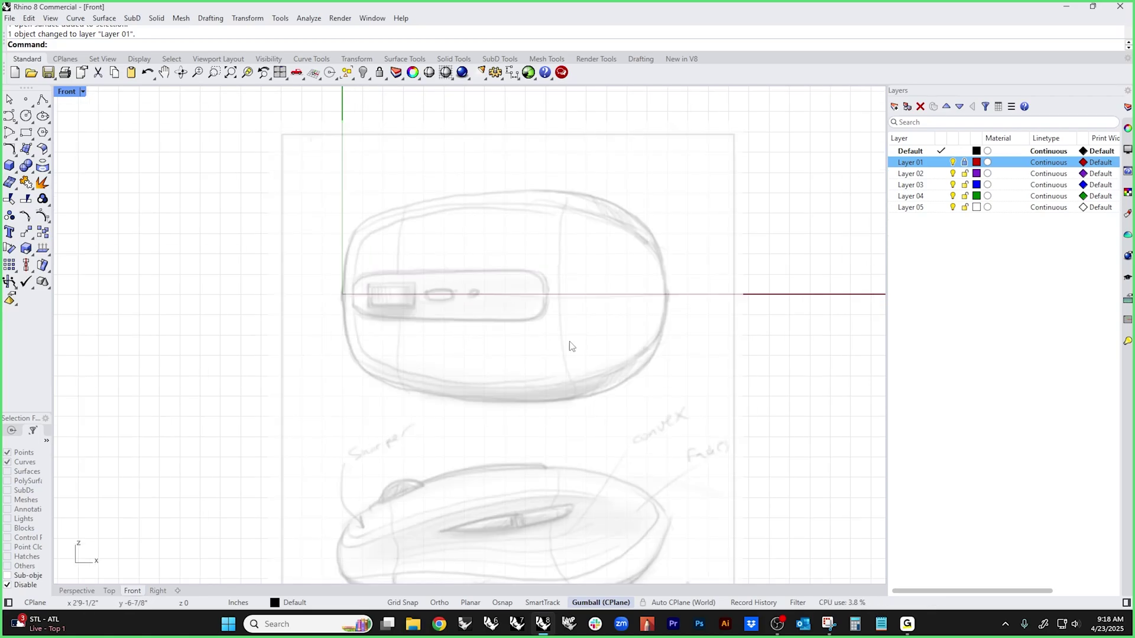
{"action": "right_click_drag", "start_coordinate": [545, 304], "coordinate": [426, 322]}
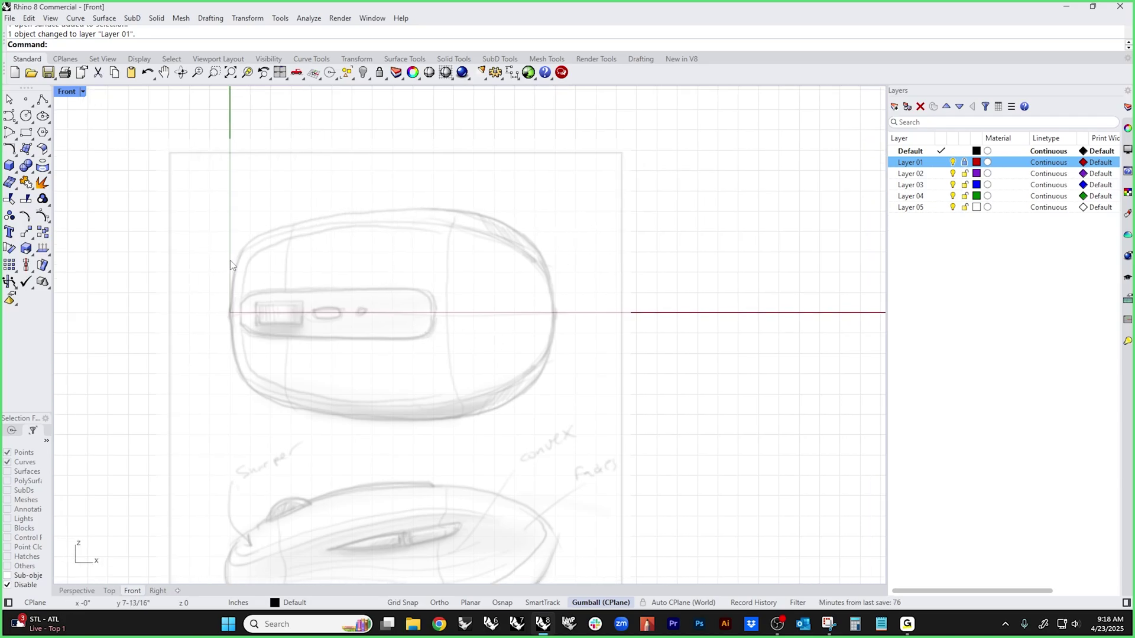
{"action": "left_click", "coordinate": [514, 60]}
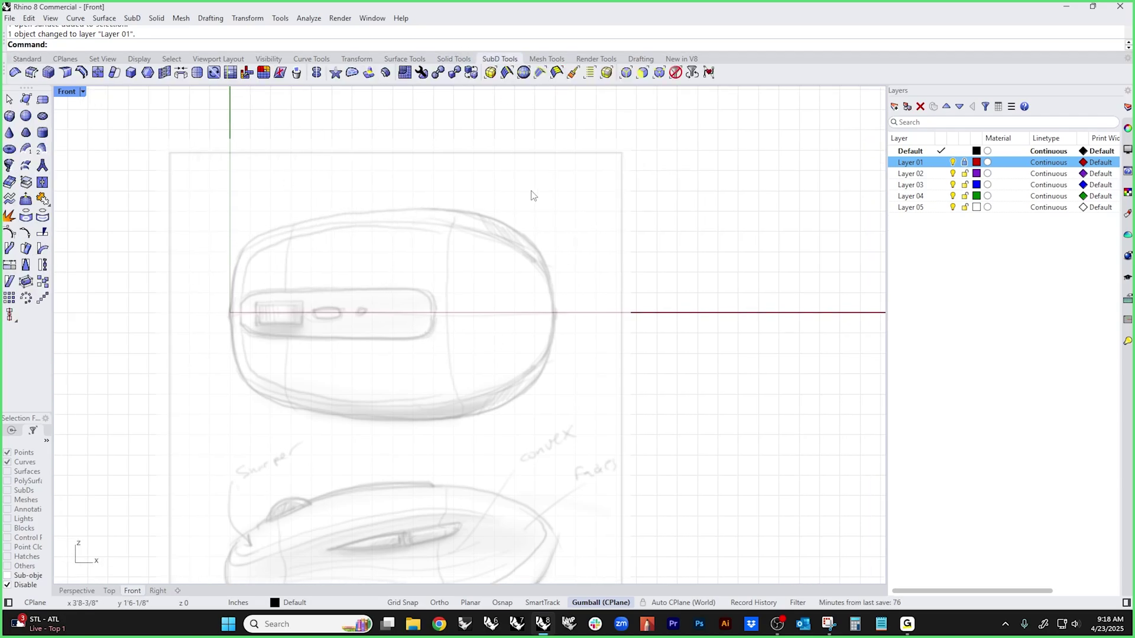
{"action": "left_click", "coordinate": [40, 101]}
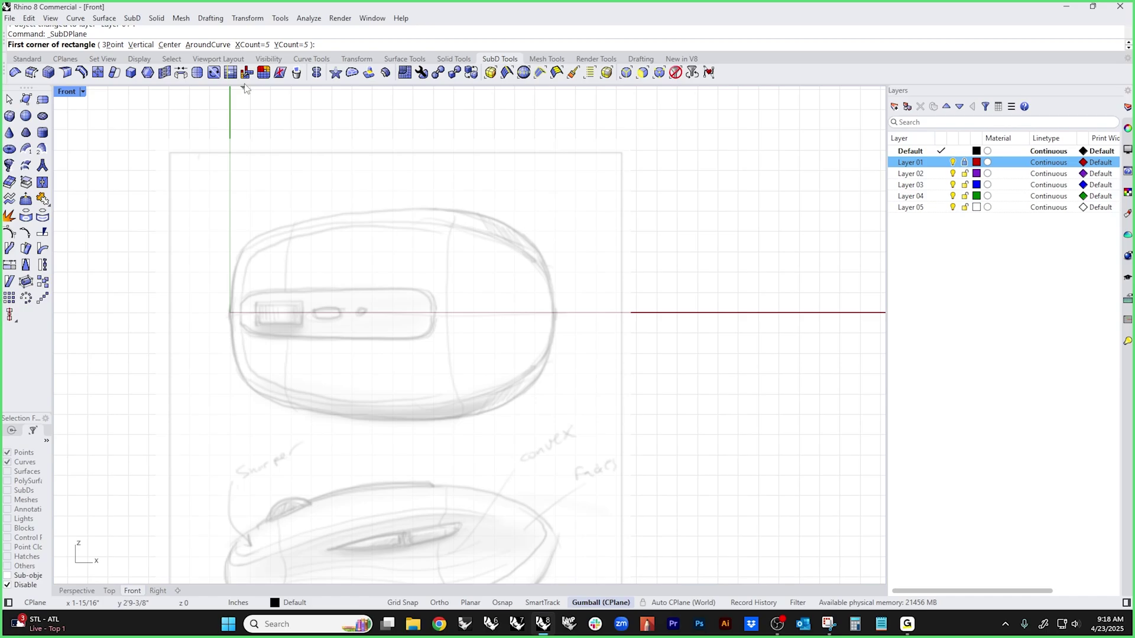
{"action": "left_click", "coordinate": [247, 45]}
{"action": "type", "text": "1"}
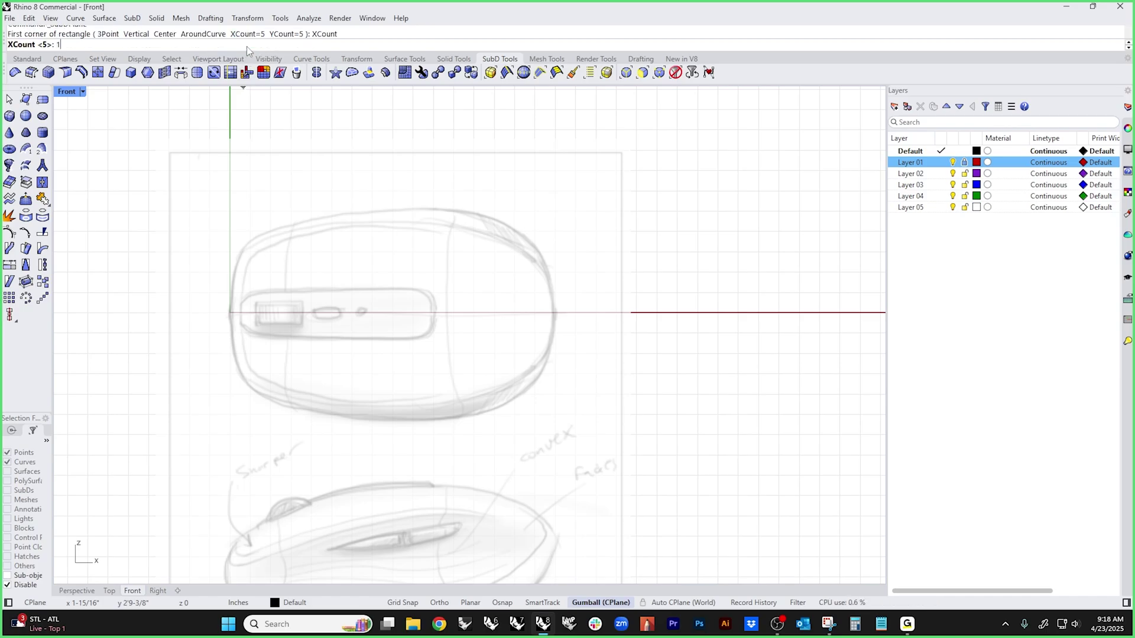
{"action": "key", "text": "Return"}
{"action": "left_click", "coordinate": [296, 43]}
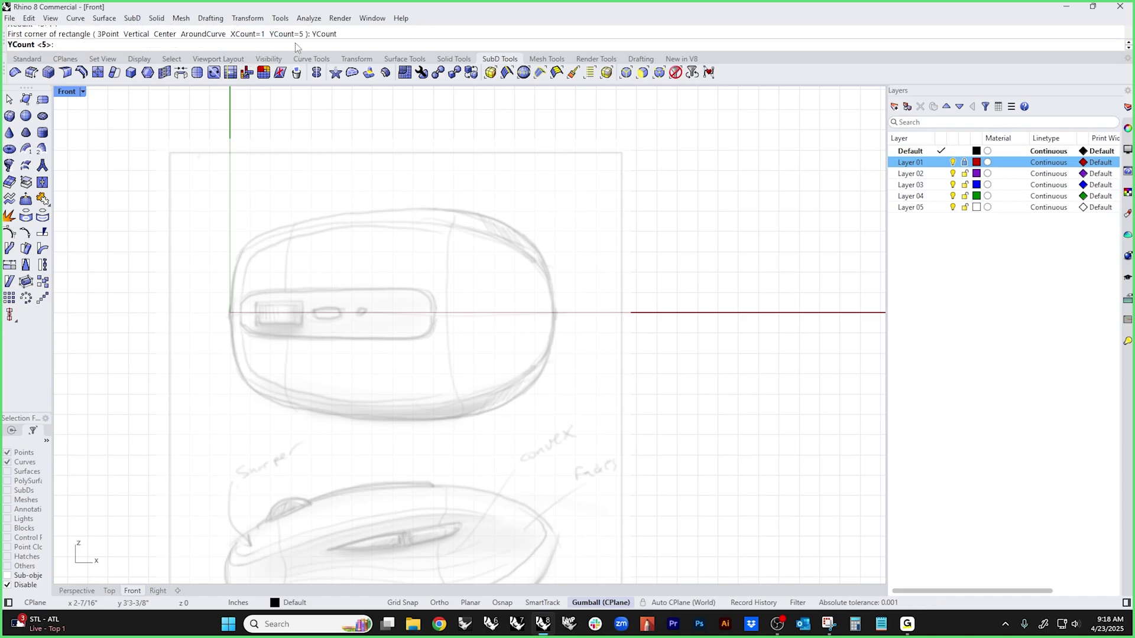
{"action": "type", "text": "1"}
{"action": "key", "text": "Return"}
{"action": "type", "text": "0"}
{"action": "key", "text": "Return"}
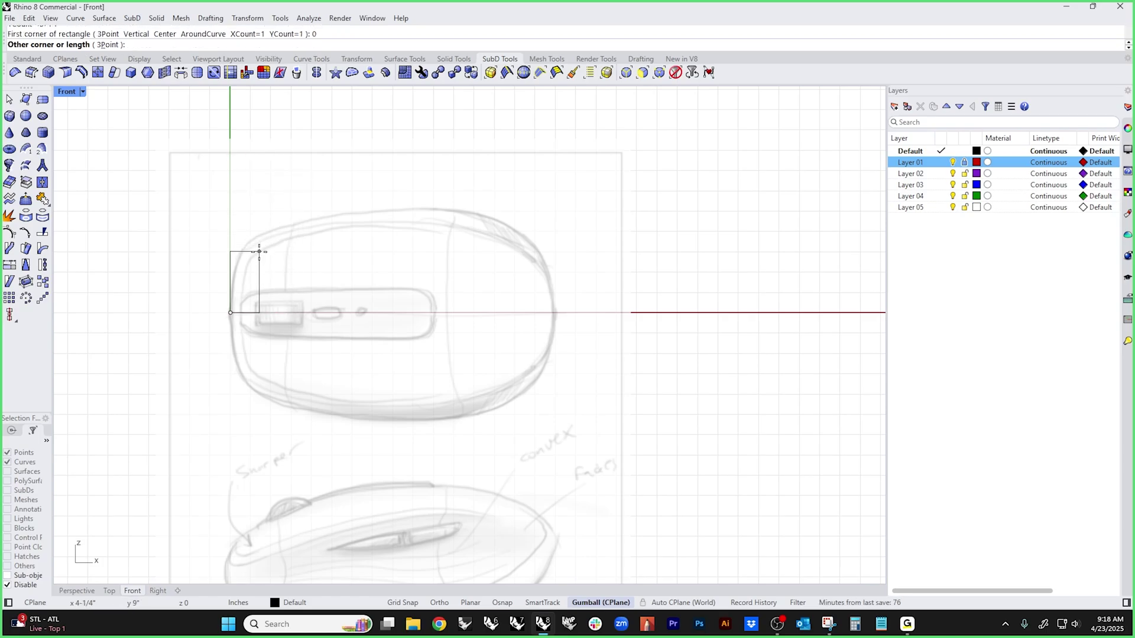
{"action": "left_click", "coordinate": [391, 222]}
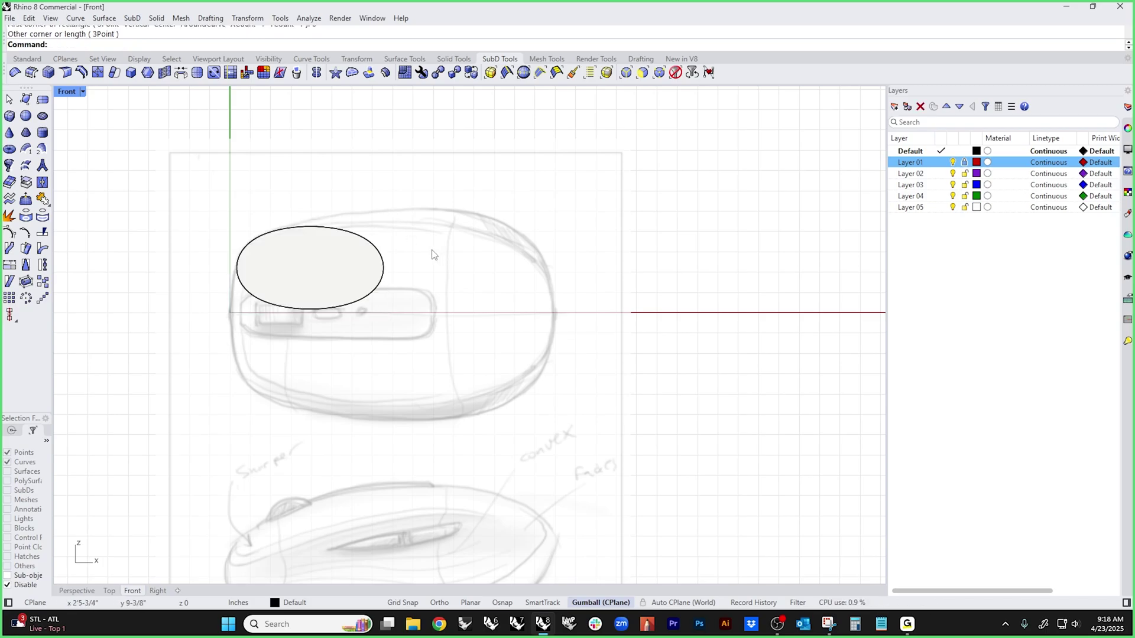
- Switch the SubD plane to flat display and set the Front viewport to Wireframe so the sketch shows through
{"action": "key", "text": "Tab"}
{"action": "middle_click", "coordinate": [385, 187]}
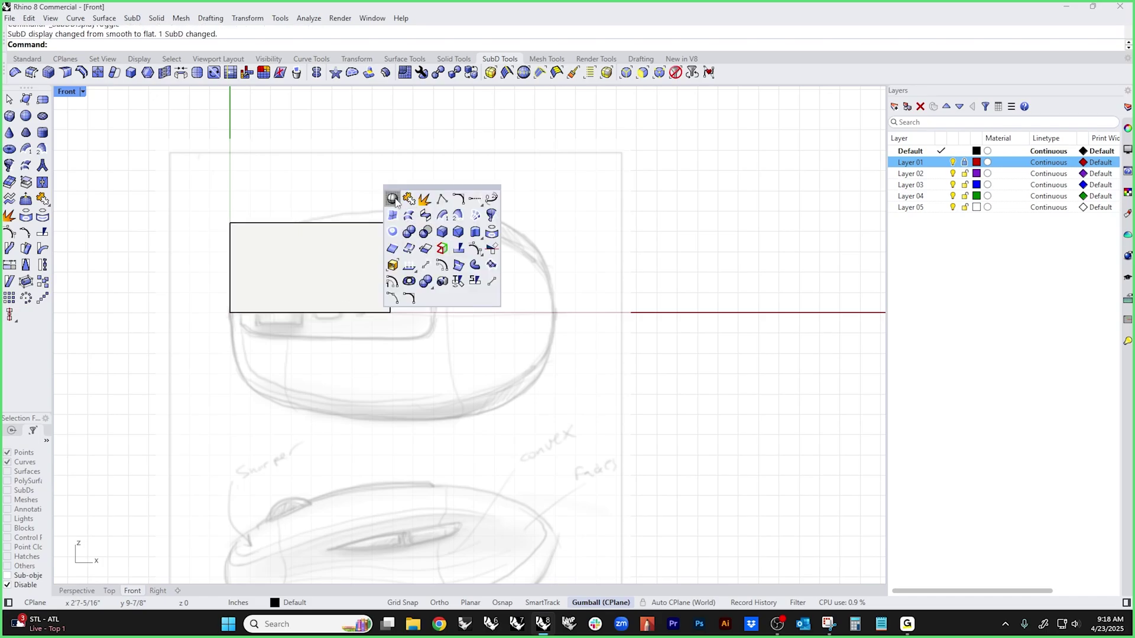
{"action": "left_click", "coordinate": [390, 210]}
{"action": "scroll", "coordinate": [230, 214], "scroll_direction": "up", "scroll_amount": 2}
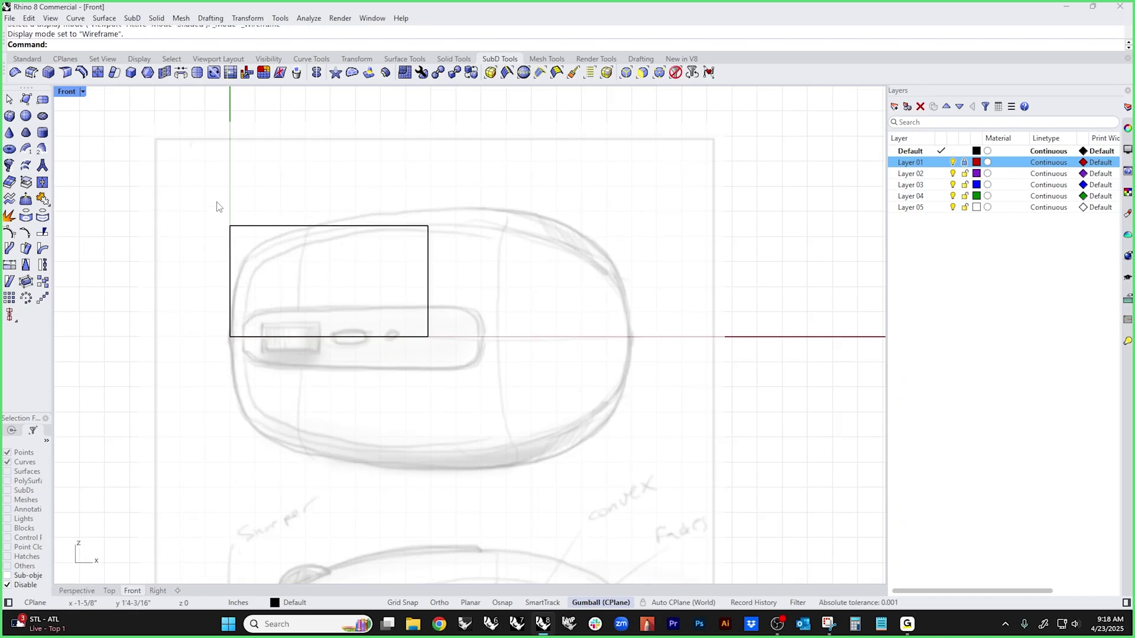
- Lower the plane's upper front vertex on the vertical axis to follow the sketched front corner of the mouse
{"action": "left_click_drag", "start_coordinate": [219, 203], "coordinate": [245, 240], "text": "ctrl+shift"}
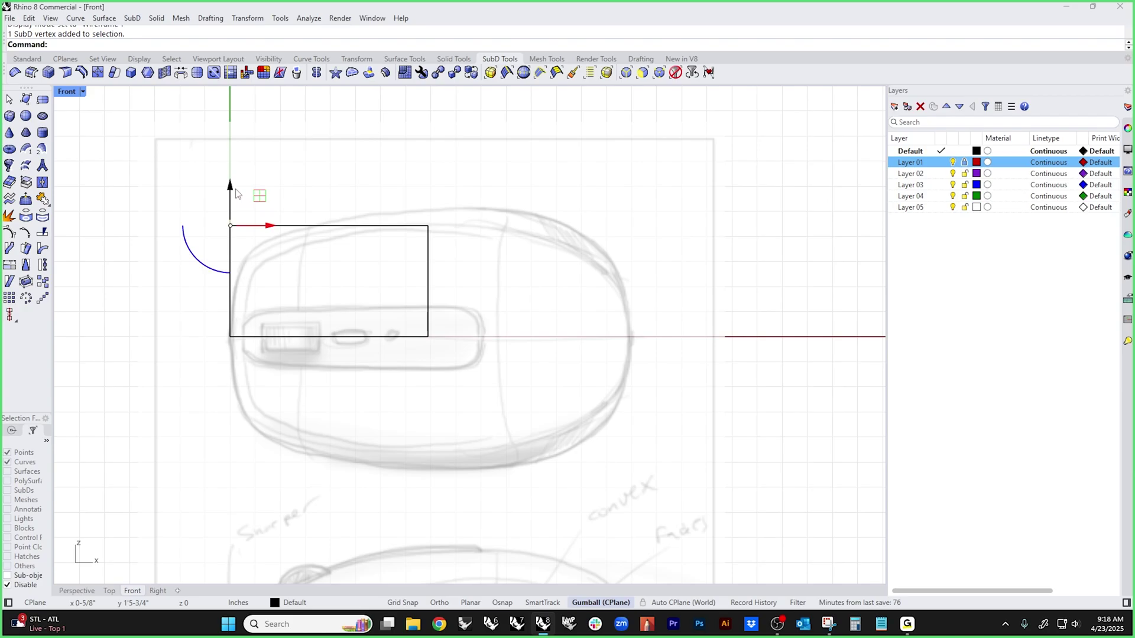
{"action": "left_click_drag", "start_coordinate": [176, 178], "coordinate": [248, 247], "text": "ctrl+shift"}
{"action": "left_click_drag", "start_coordinate": [233, 190], "coordinate": [237, 263]}
{"action": "left_click", "coordinate": [172, 239]}
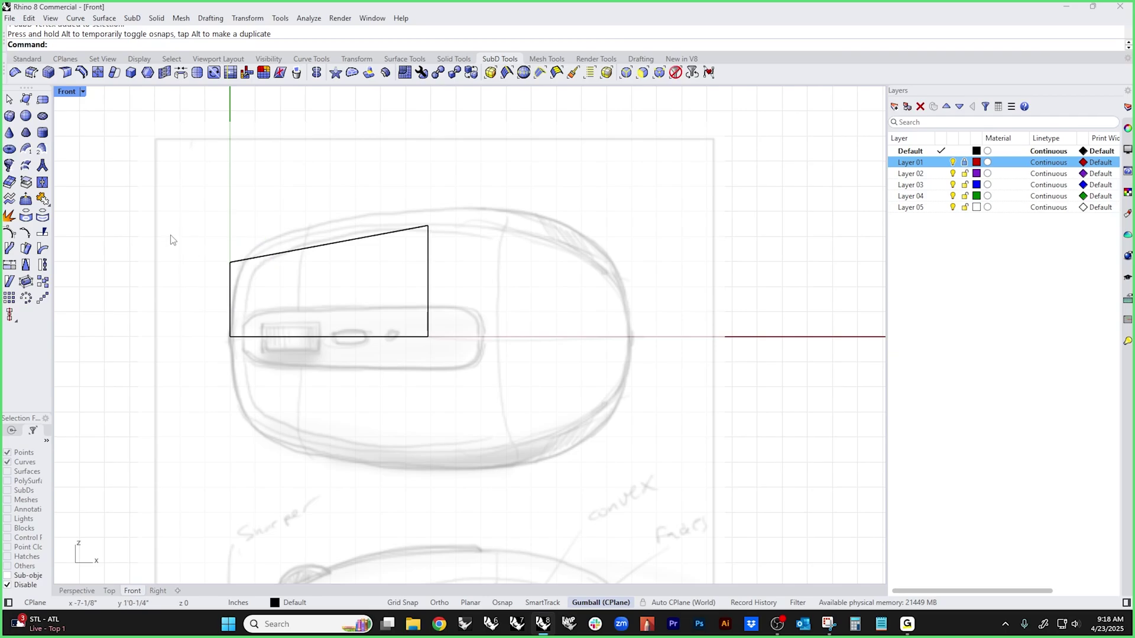
- Extrude the plane's rear vertical edge along X to the mouse's back end and lower the new upper corner vertex toward the outline
{"action": "left_click", "coordinate": [426, 305], "text": "ctrl+shift"}
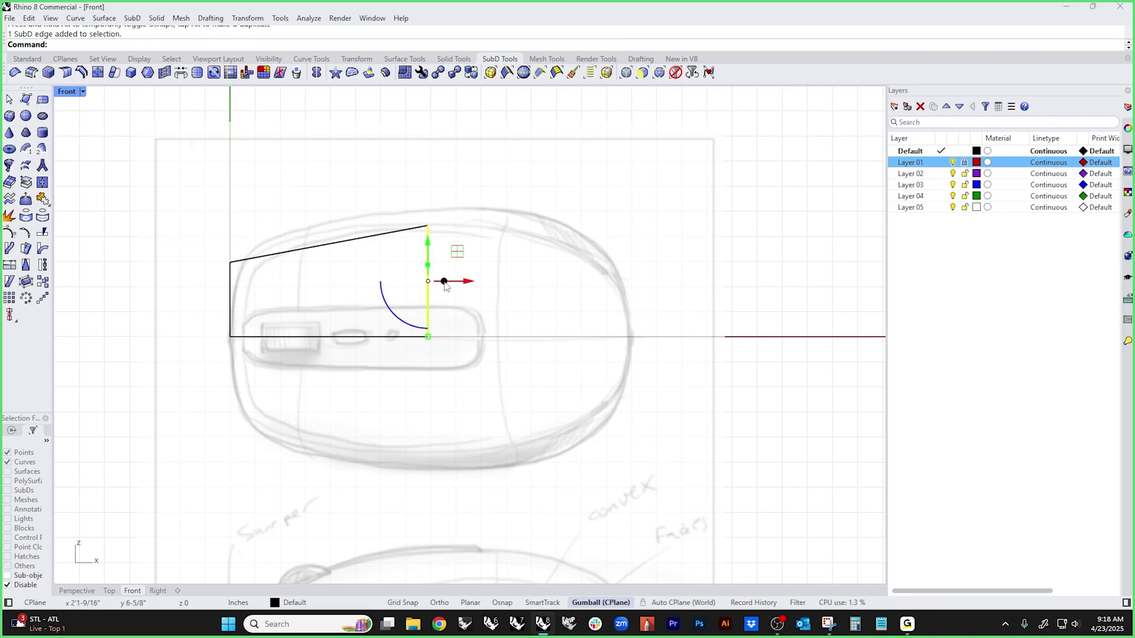
{"action": "left_click_drag", "start_coordinate": [445, 285], "coordinate": [629, 314]}
{"action": "left_click", "coordinate": [680, 246]}
{"action": "left_click_drag", "start_coordinate": [618, 200], "coordinate": [662, 244], "text": "ctrl+shift"}
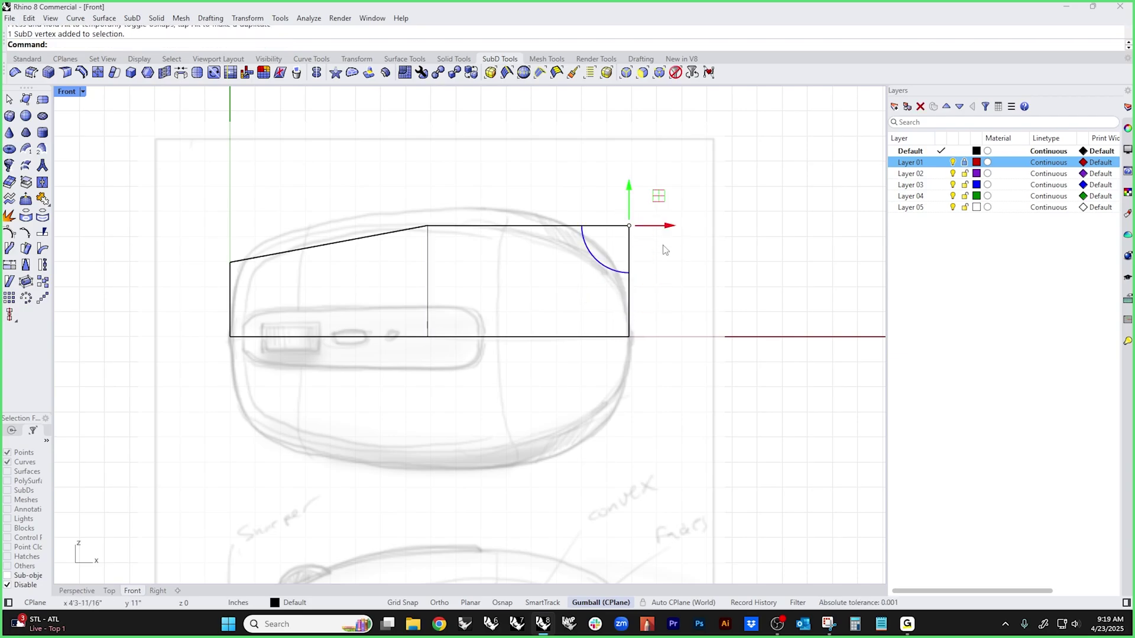
{"action": "left_click_drag", "start_coordinate": [635, 191], "coordinate": [618, 267]}
- In smooth display, raise the upper middle vertex toward the sketched outline, and return the SubD to flat display
{"action": "key", "text": "Tab"}
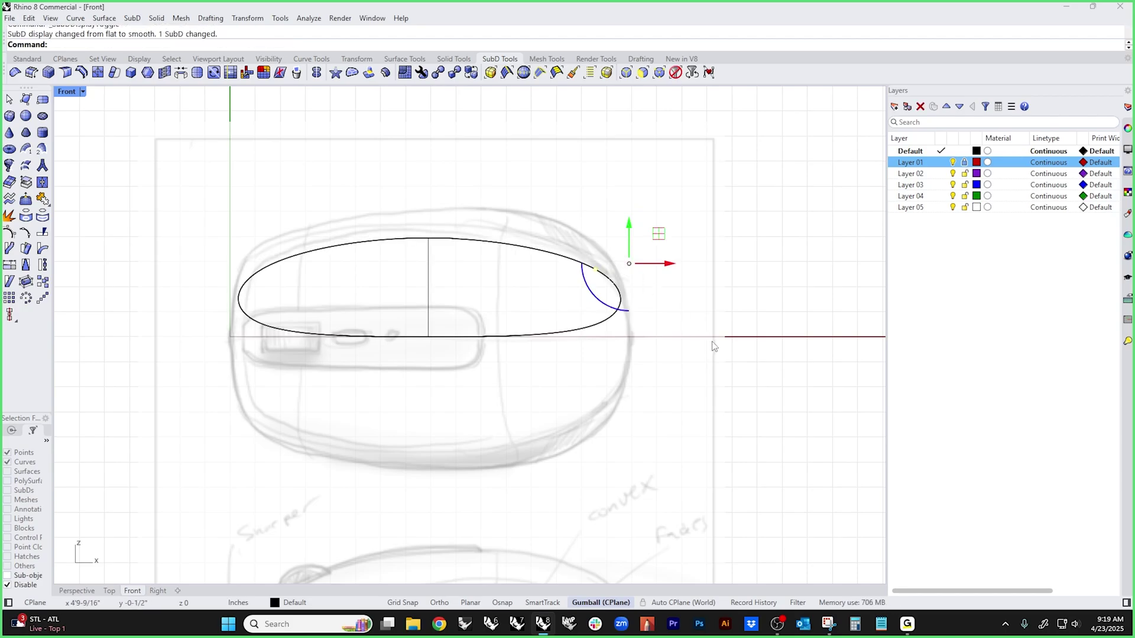
{"action": "left_click", "coordinate": [431, 217]}
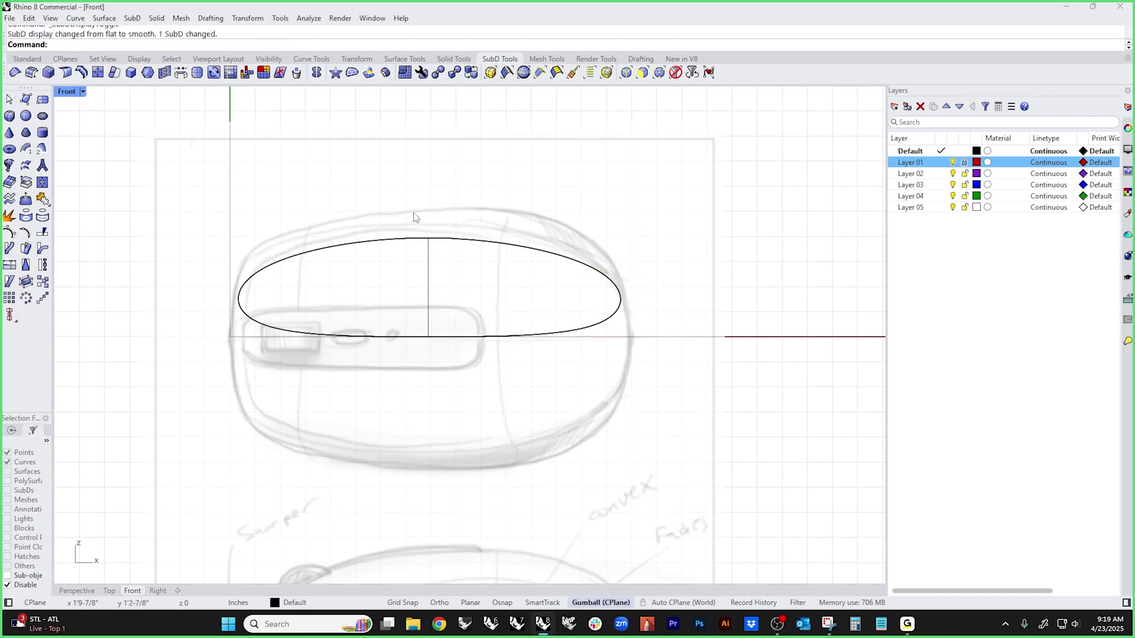
{"action": "mouse_move", "coordinate": [415, 212]}
{"action": "left_mouse_down", "text": "ctrl+shift"}
{"action": "mouse_move", "coordinate": [437, 251]}
{"action": "mouse_move", "coordinate": [424, 201]}
{"action": "mouse_move", "coordinate": [422, 231]}
{"action": "left_mouse_up", "text": "ctrl+shift"}
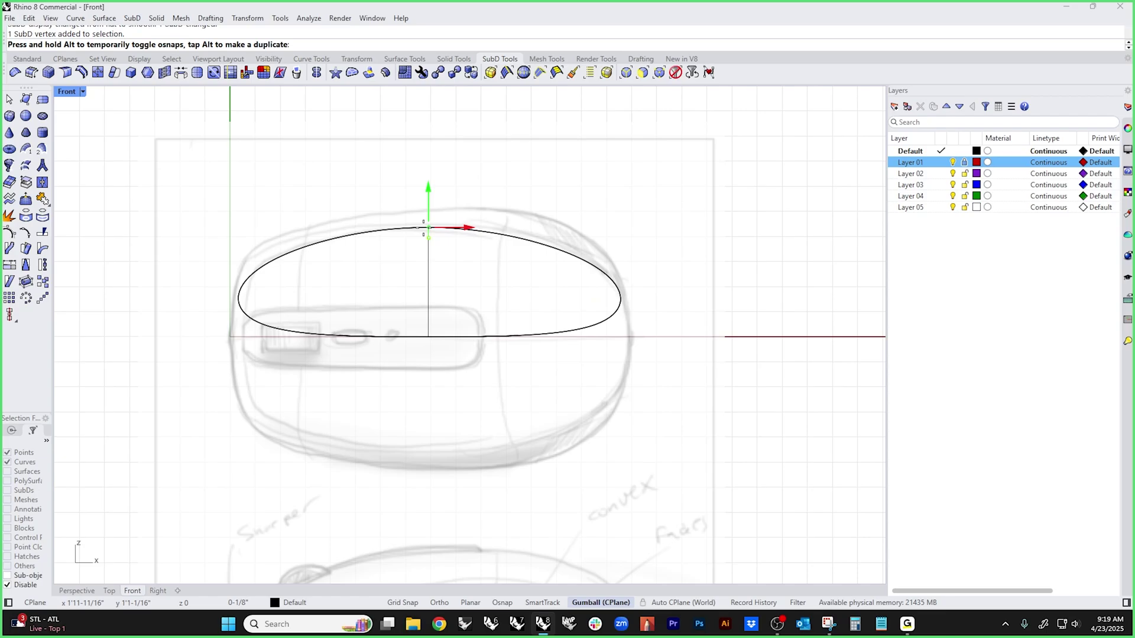
{"action": "left_click", "coordinate": [372, 196]}
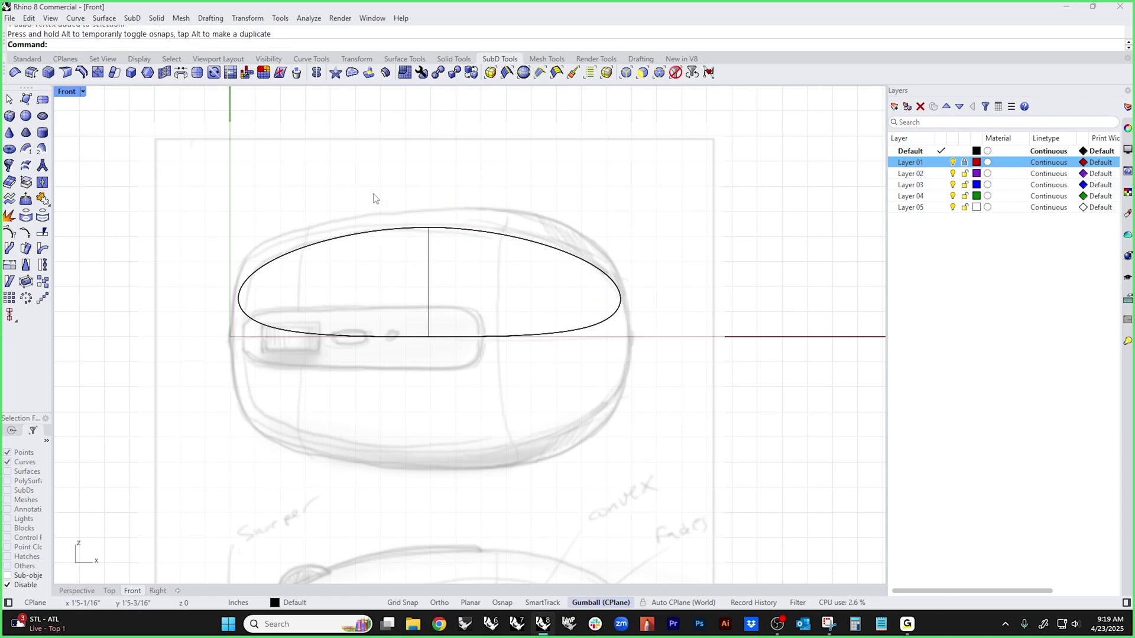
{"action": "key", "text": "Tab"}
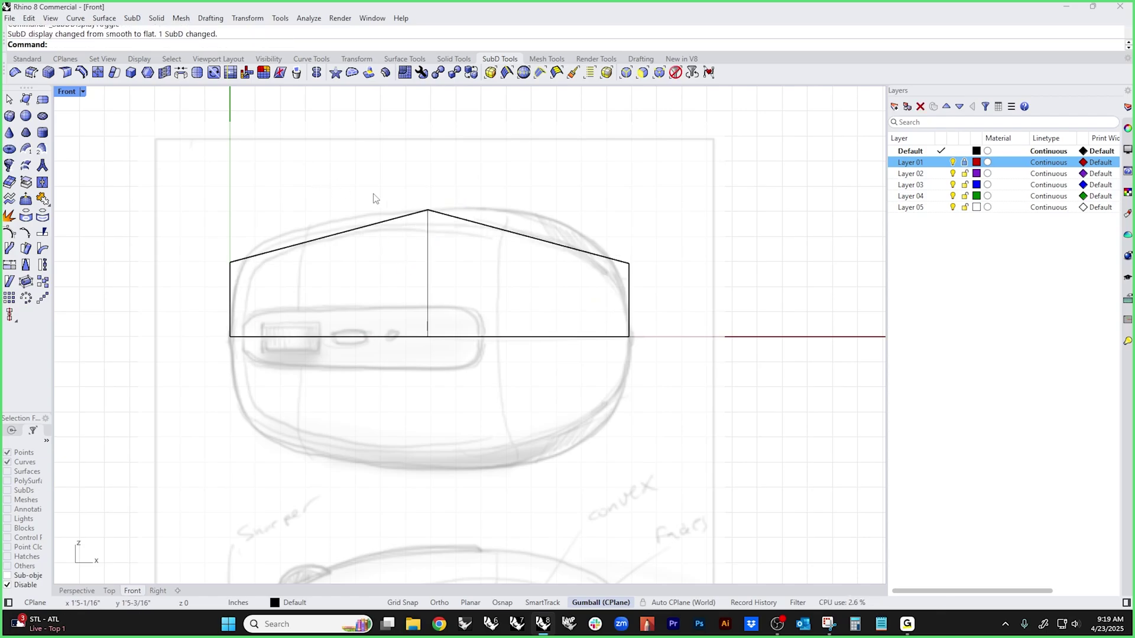
- Mirror a copy of the half-mouse SubD across the horizontal centreline of the top-view sketch
{"action": "right_click_drag", "start_coordinate": [453, 367], "coordinate": [486, 352]}
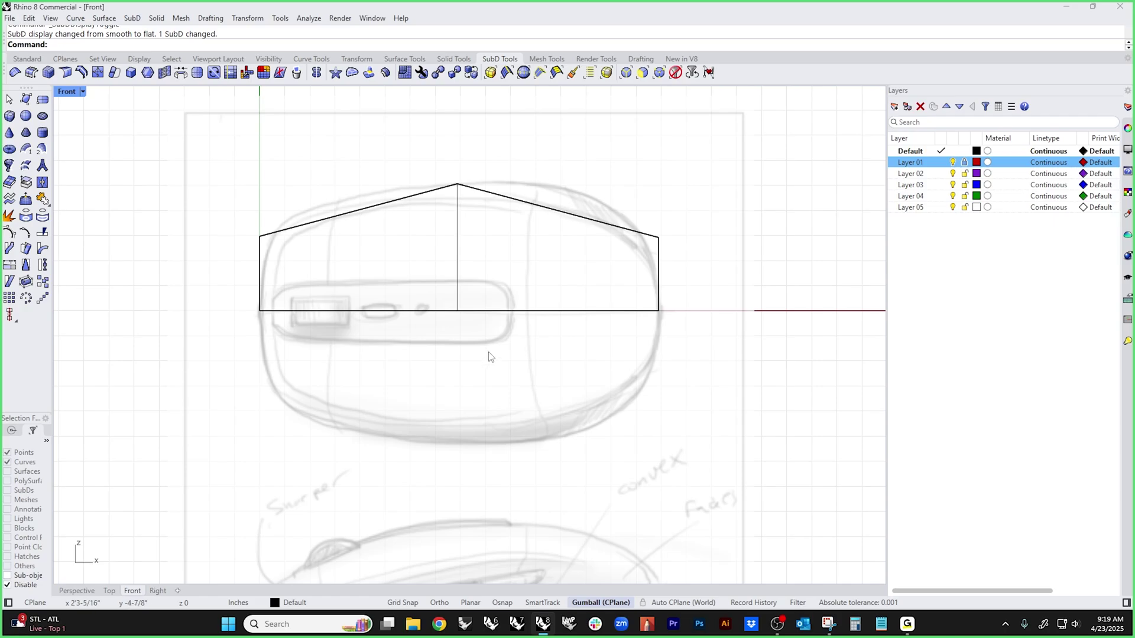
{"action": "left_click_drag", "start_coordinate": [549, 273], "coordinate": [483, 393]}
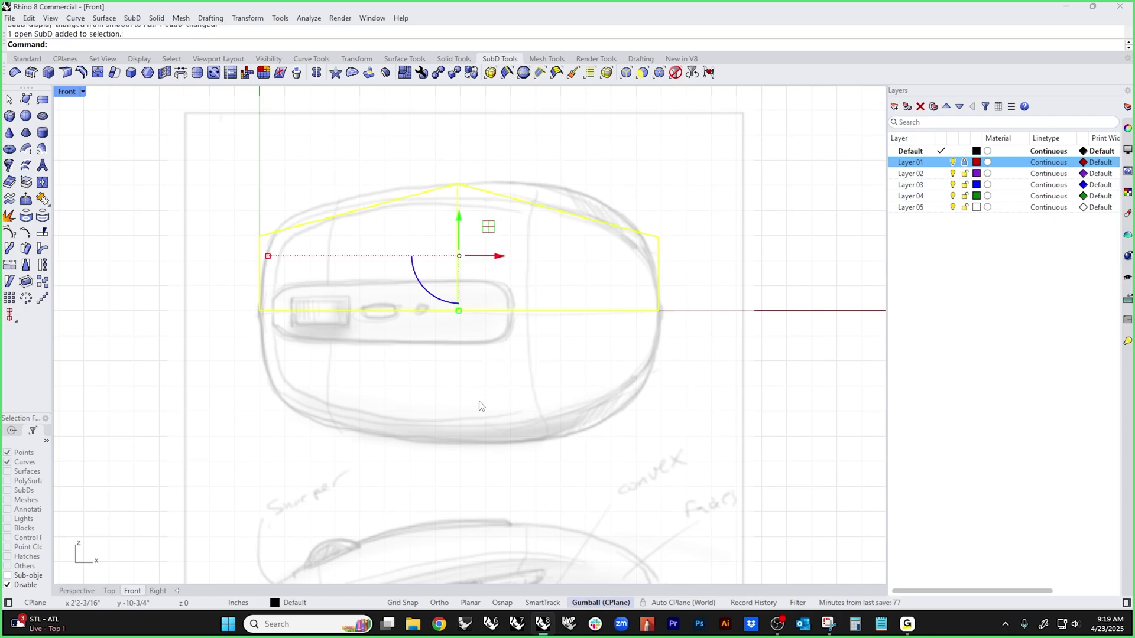
{"action": "type", "text": "i"}
{"action": "key", "text": "Return"}
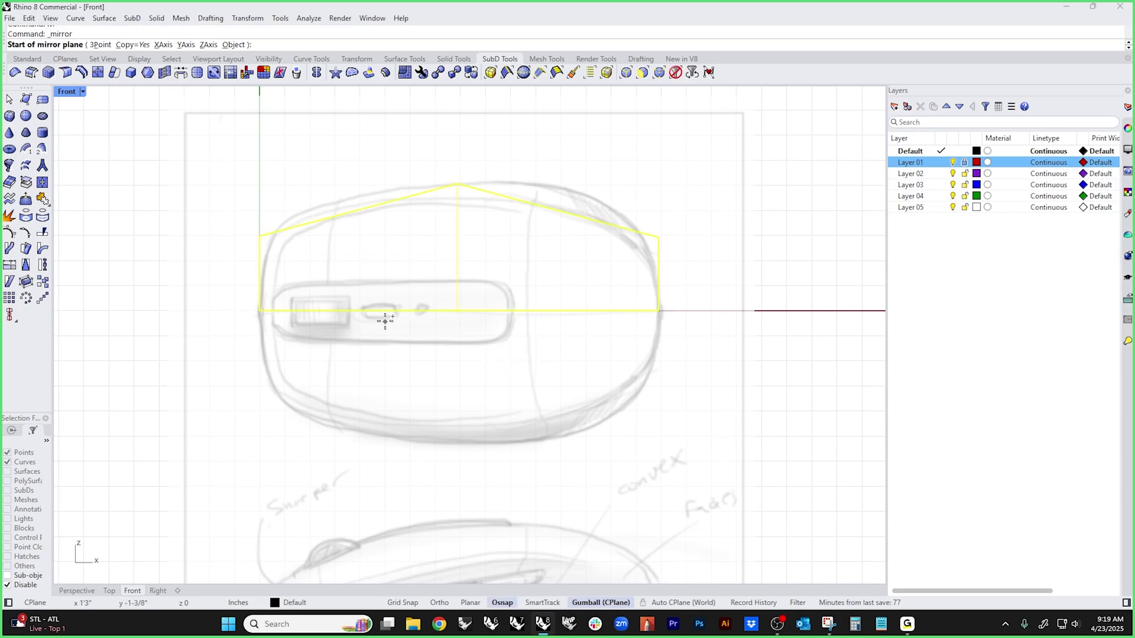
{"action": "left_click", "coordinate": [389, 311]}
{"action": "left_click", "coordinate": [496, 311]}
- Join the two mirrored SubD halves with SubDJoinedEdges set to Smooth and SubDSymmetry set to Discard
{"action": "left_click_drag", "start_coordinate": [566, 269], "coordinate": [529, 355]}
{"action": "type", "text": "j"}
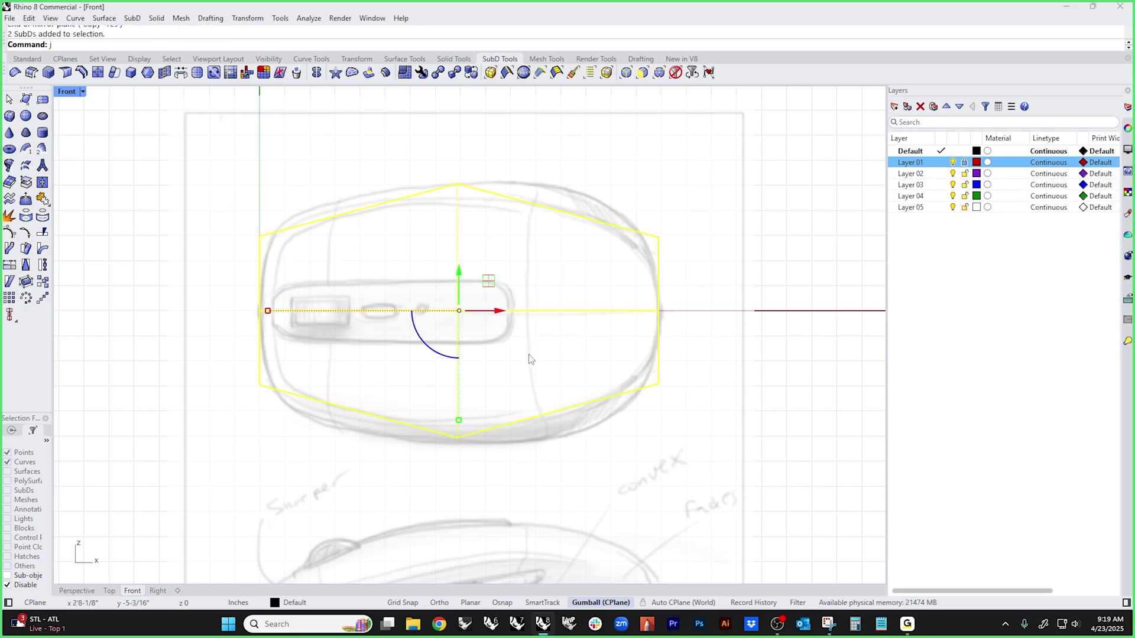
{"action": "type", "text": "oin"}
{"action": "key", "text": "Return"}
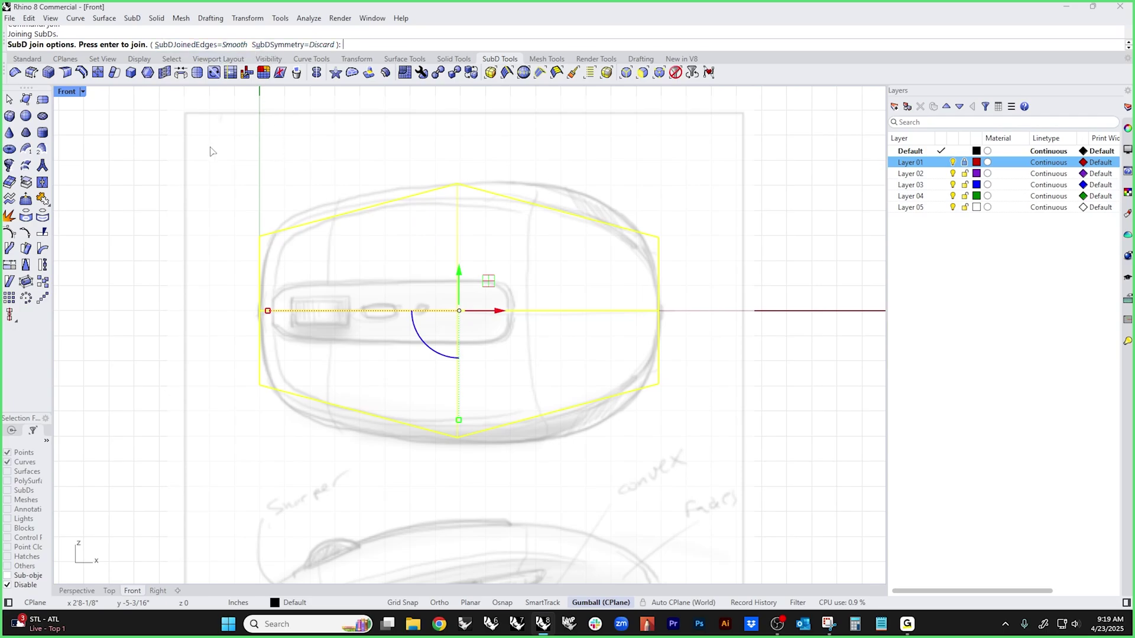
{"action": "key", "text": "Return"}
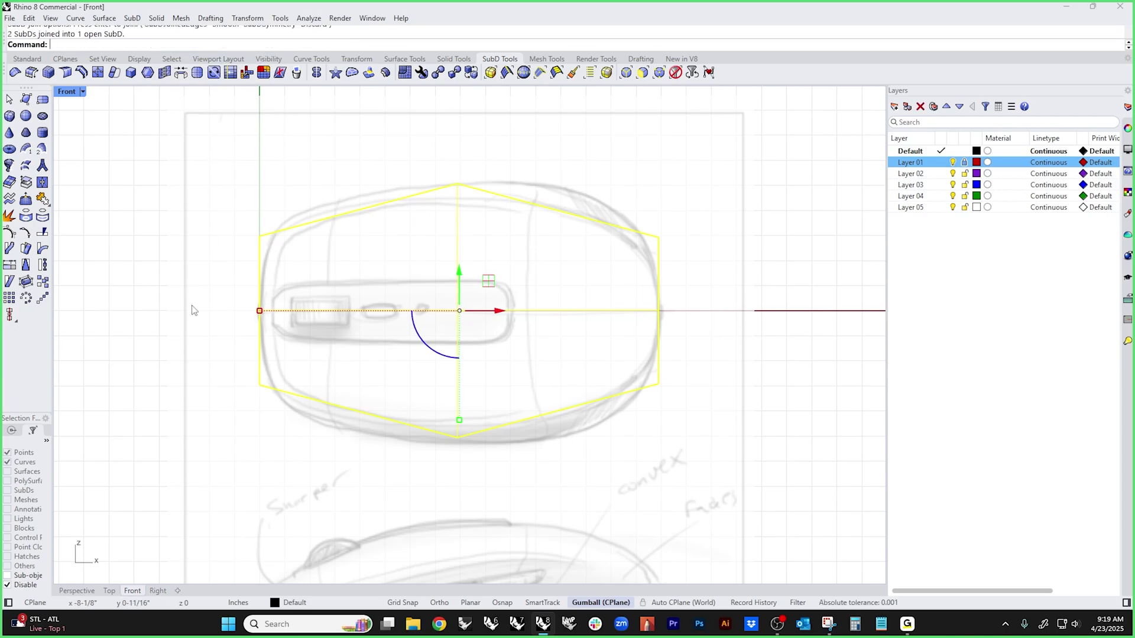
- Switch the joined SubD to smooth display and move its front centre vertex inward to the scroll-wheel panel's front edge
{"action": "key", "text": "Tab"}
{"action": "key", "text": "Escape"}
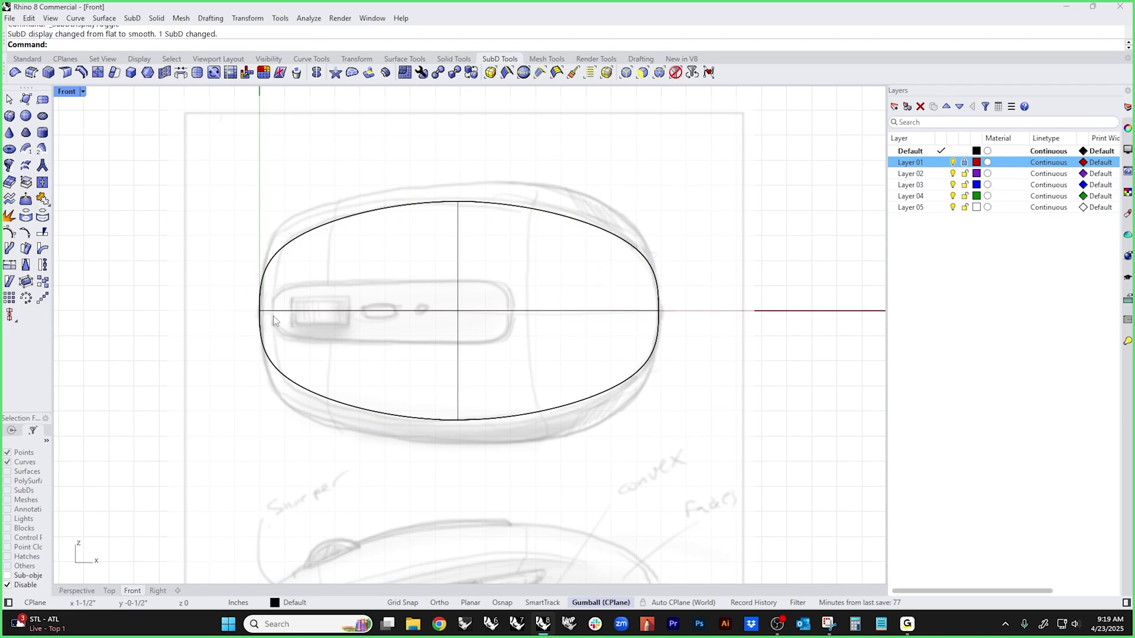
{"action": "left_click_drag", "start_coordinate": [230, 279], "coordinate": [273, 314], "text": "ctrl+shift"}
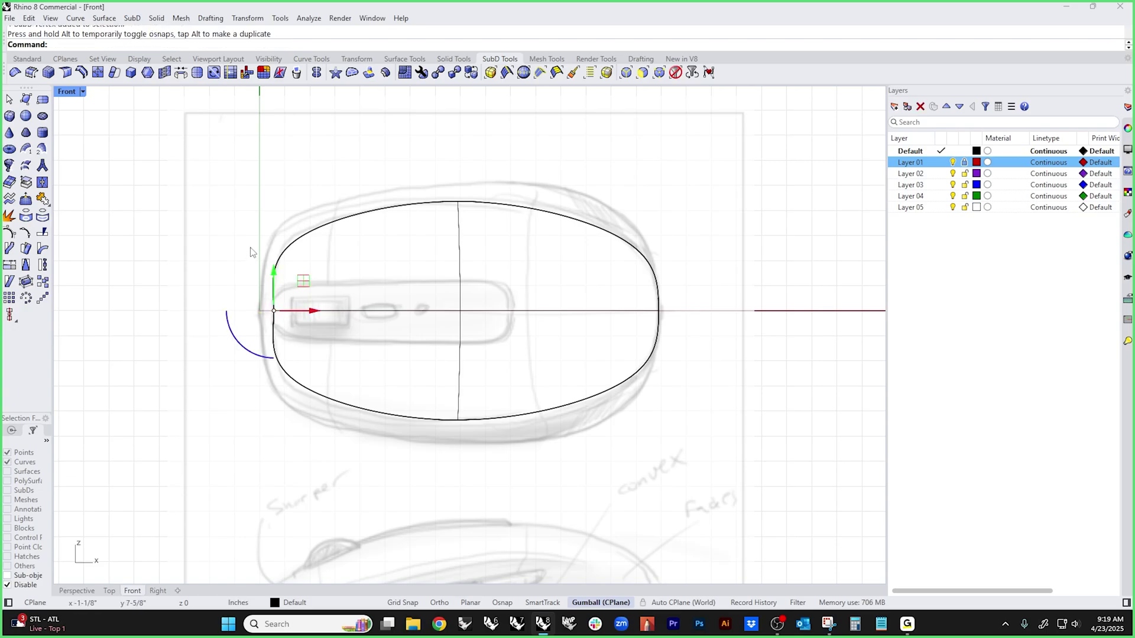
{"action": "key", "text": "Escape"}
- Spread the two front corner vertices farther apart and nudge the front centre vertex slightly outward to flatten the front edge
{"action": "left_click_drag", "start_coordinate": [262, 215], "coordinate": [301, 263], "text": "ctrl+shift"}
{"action": "left_click_drag", "start_coordinate": [250, 348], "coordinate": [292, 390], "text": "ctrl+shift"}
{"action": "left_click", "coordinate": [230, 378]}
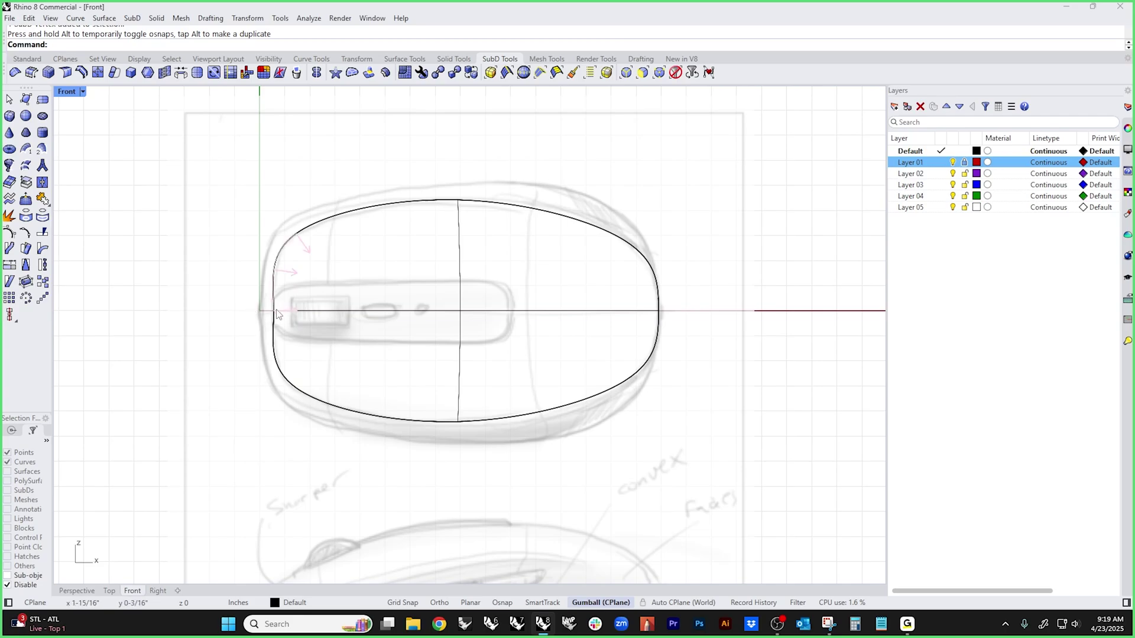
{"action": "scroll", "coordinate": [279, 317], "scroll_direction": "up", "scroll_amount": 5}
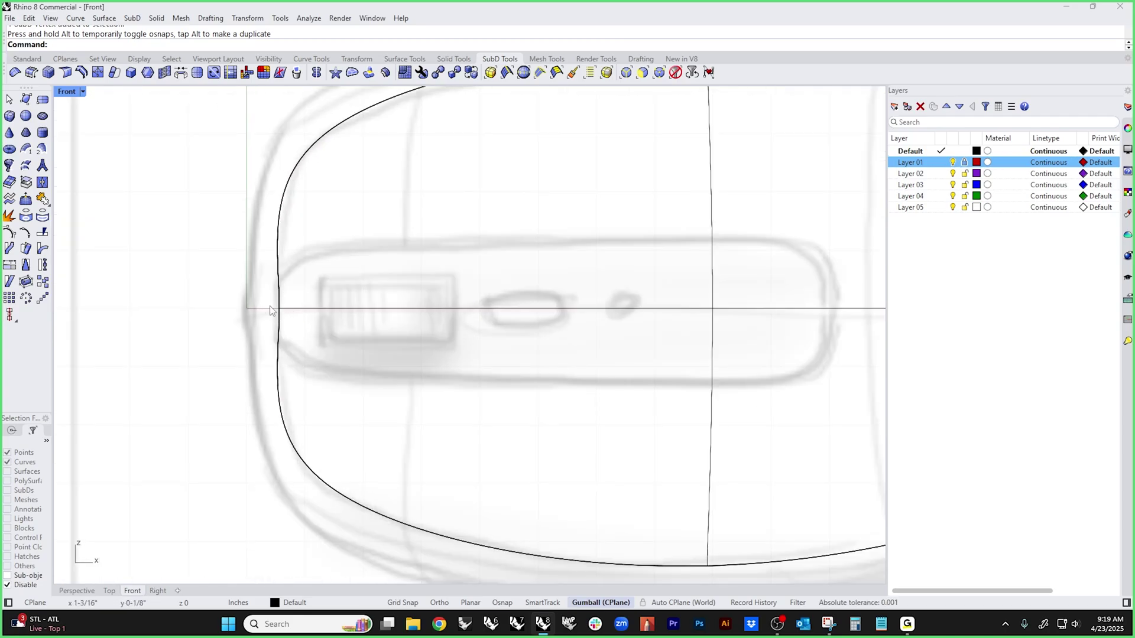
{"action": "left_click_drag", "start_coordinate": [255, 296], "coordinate": [274, 314]}
{"action": "left_click", "coordinate": [355, 352]}
- Move the two front corner vertices together slightly inward along X to even out the mouse's front curve
{"action": "scroll", "coordinate": [346, 192], "scroll_direction": "down", "scroll_amount": 4}
{"action": "right_click_drag", "start_coordinate": [355, 223], "coordinate": [344, 274]}
{"action": "left_click_drag", "start_coordinate": [269, 155], "coordinate": [332, 224], "text": "ctrl+shift"}
{"action": "left_click_drag", "start_coordinate": [290, 472], "coordinate": [443, 390], "text": "ctrl+shift"}
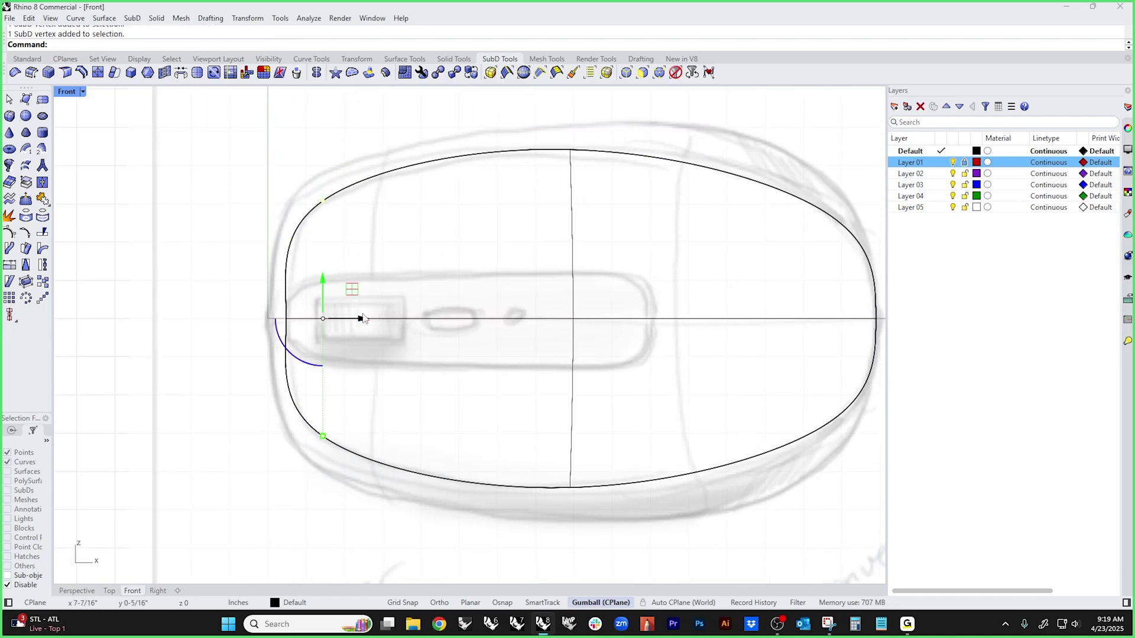
{"action": "left_click_drag", "start_coordinate": [364, 319], "coordinate": [334, 327]}
{"action": "left_click", "coordinate": [259, 459]}
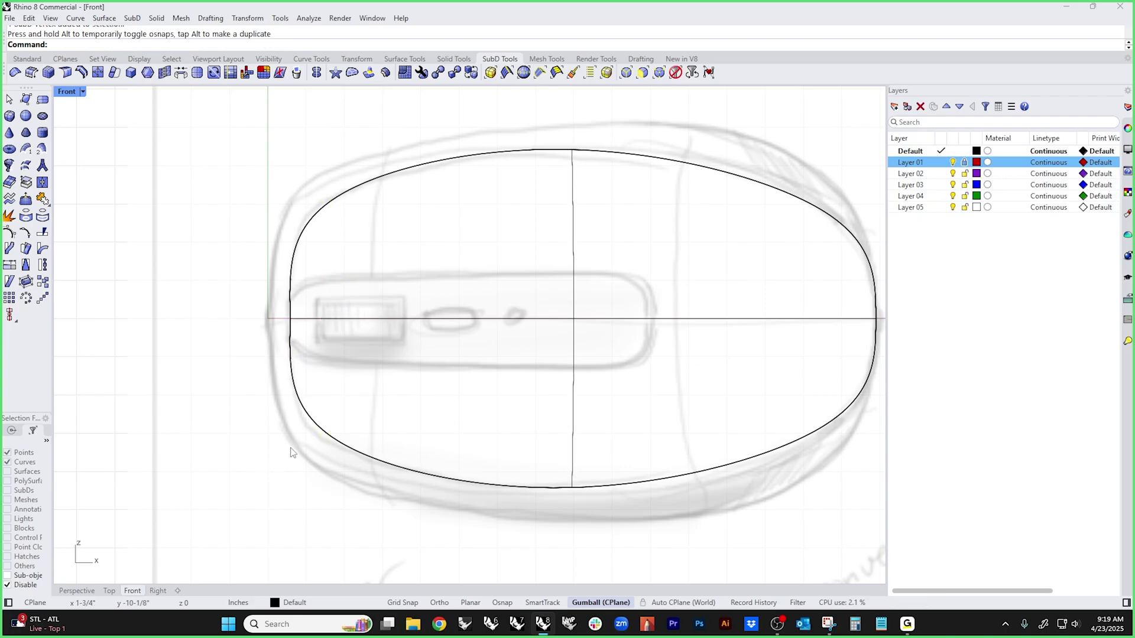
- Turn on the SubD's control points, compare the control cage with the smooth outline, and hide the points again
{"action": "left_click_drag", "start_coordinate": [440, 420], "coordinate": [424, 473]}
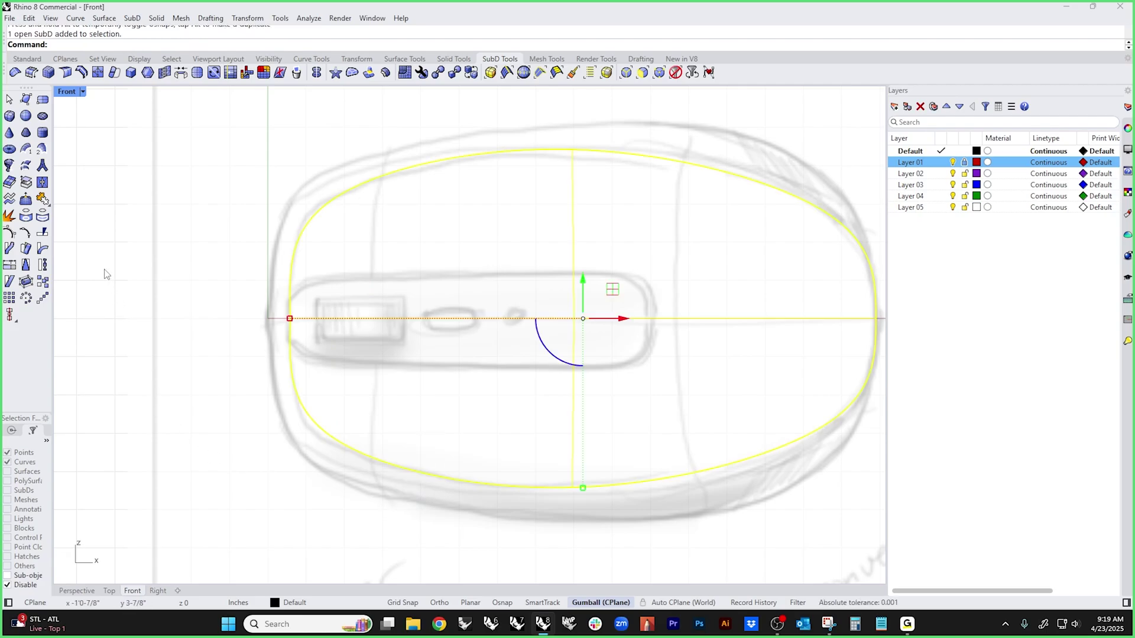
{"action": "left_click", "coordinate": [26, 60]}
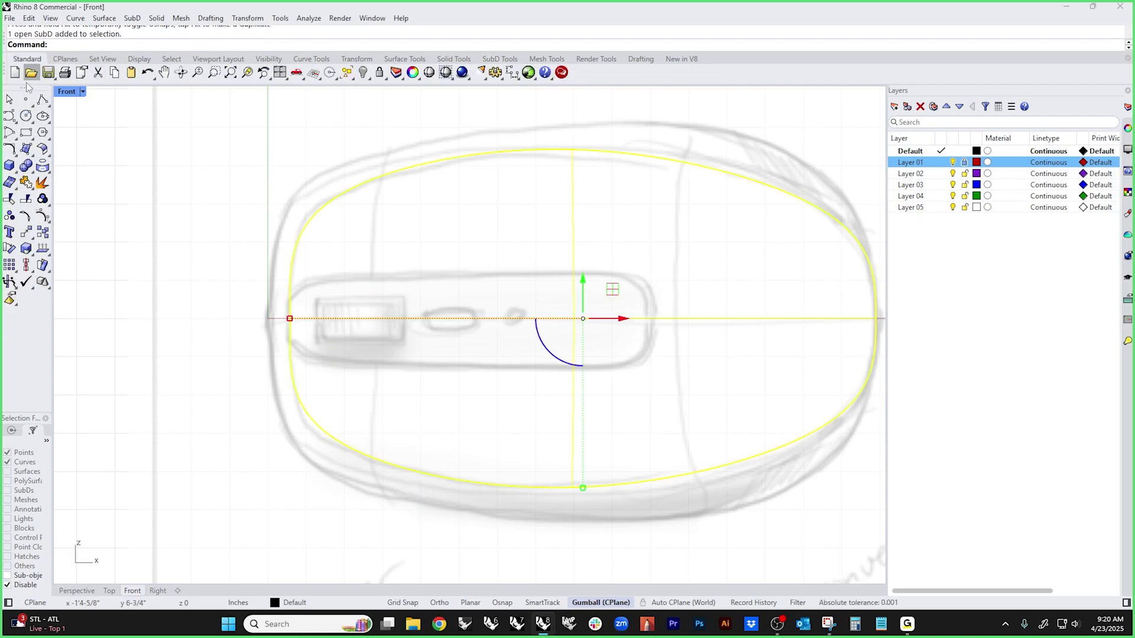
{"action": "left_click", "coordinate": [42, 216]}
{"action": "scroll", "coordinate": [275, 454], "scroll_direction": "down", "scroll_amount": 2}
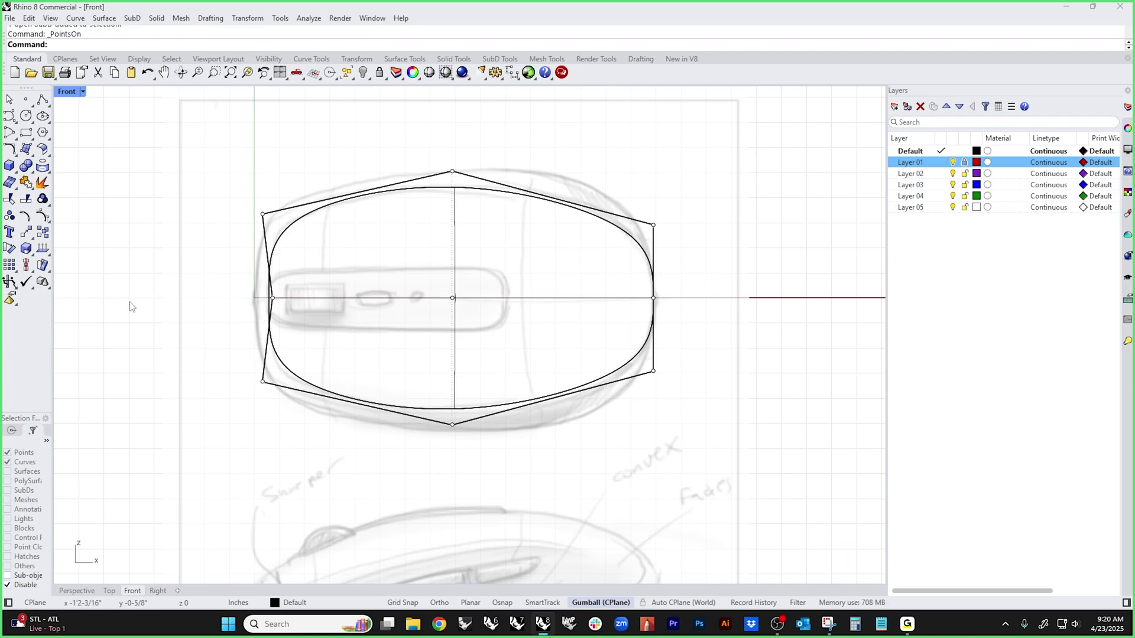
{"action": "key", "text": "Escape"}
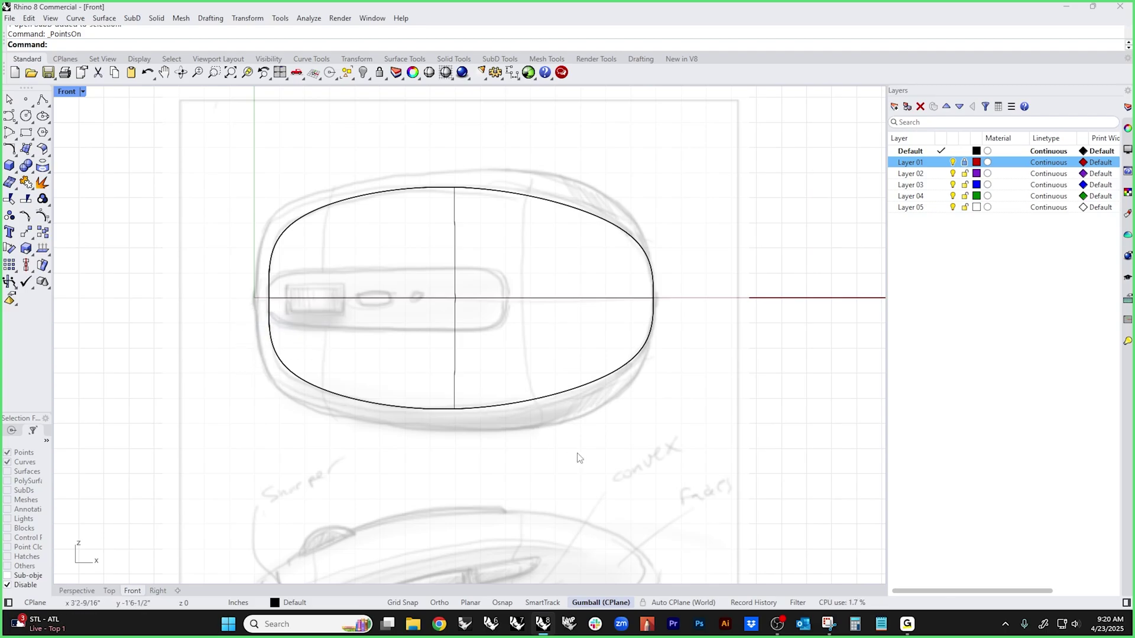
- Move the SubD's middle crosswise edge loop slightly toward the rear of the mouse along X
{"action": "left_click_drag", "start_coordinate": [426, 140], "coordinate": [501, 478]}
{"action": "mouse_move", "coordinate": [491, 298]}
{"action": "left_mouse_down"}
{"action": "mouse_move", "coordinate": [402, 292]}
{"action": "mouse_move", "coordinate": [537, 297]}
{"action": "mouse_move", "coordinate": [425, 306]}
{"action": "mouse_move", "coordinate": [478, 316]}
{"action": "left_mouse_up"}
{"action": "key", "text": "Escape"}
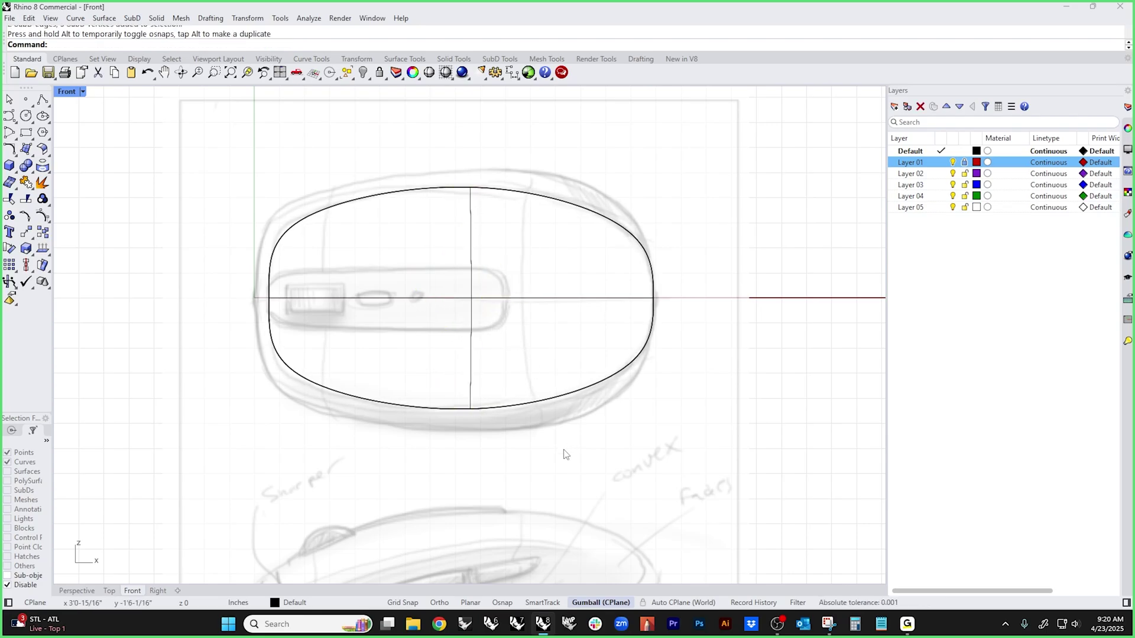
{"action": "scroll", "coordinate": [291, 238], "scroll_direction": "up", "scroll_amount": 3}
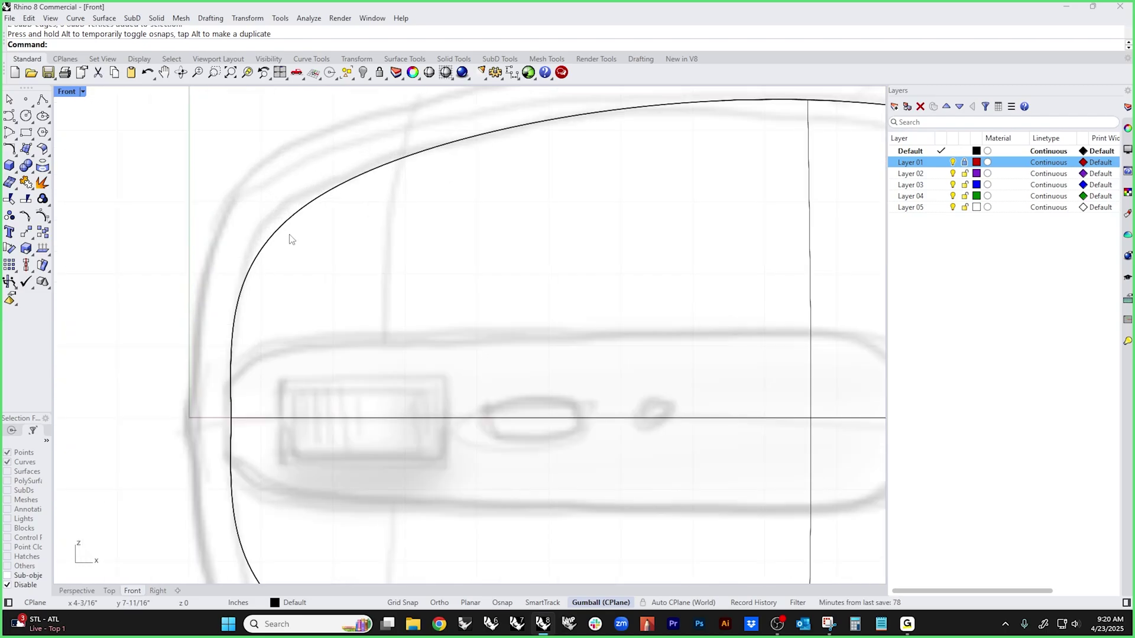
{"action": "left_click_drag", "start_coordinate": [239, 183], "coordinate": [333, 266]}
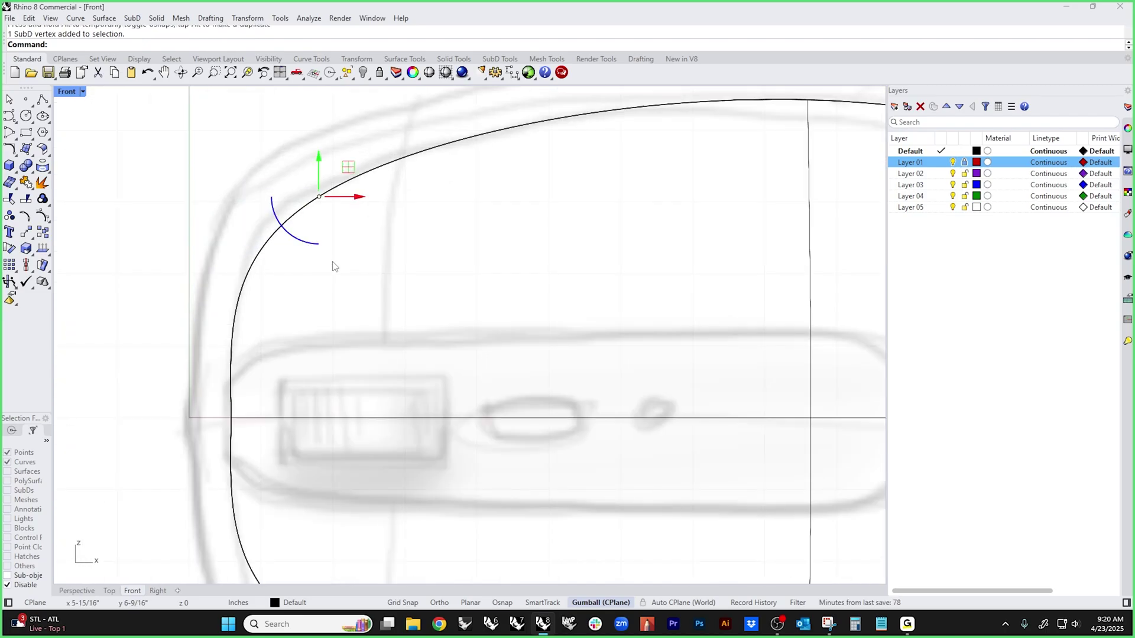
{"action": "key", "text": "Escape"}
{"action": "scroll", "coordinate": [435, 299], "scroll_direction": "down", "scroll_amount": 4}
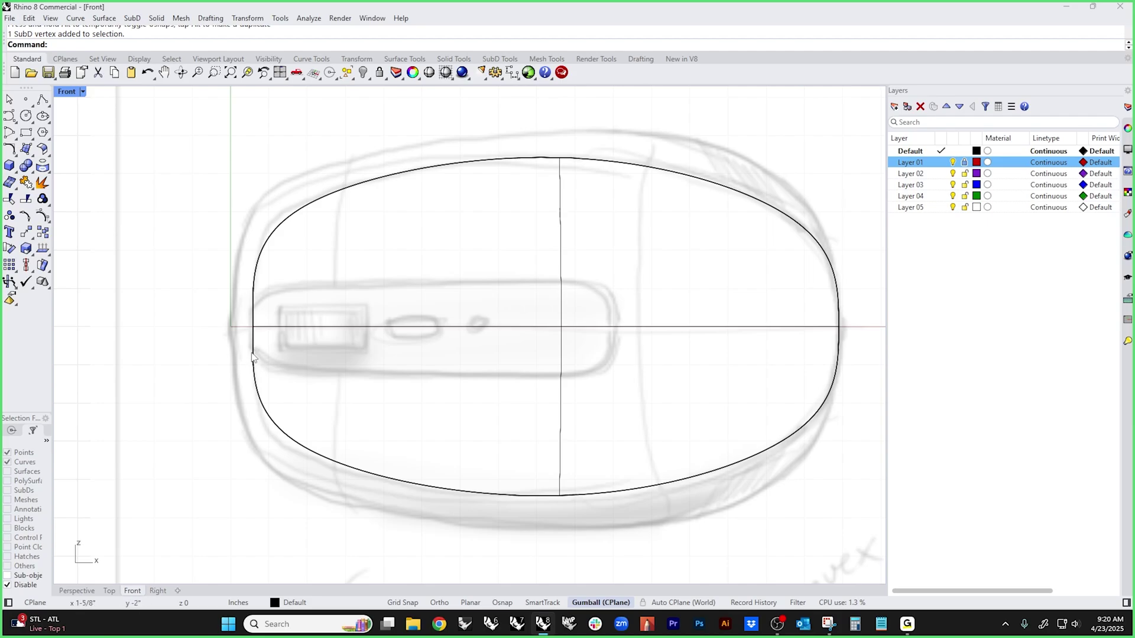
- In flat SubD display, align the three front vertices on one straight line across the mouse and return to smooth display
{"action": "key", "text": "Tab"}
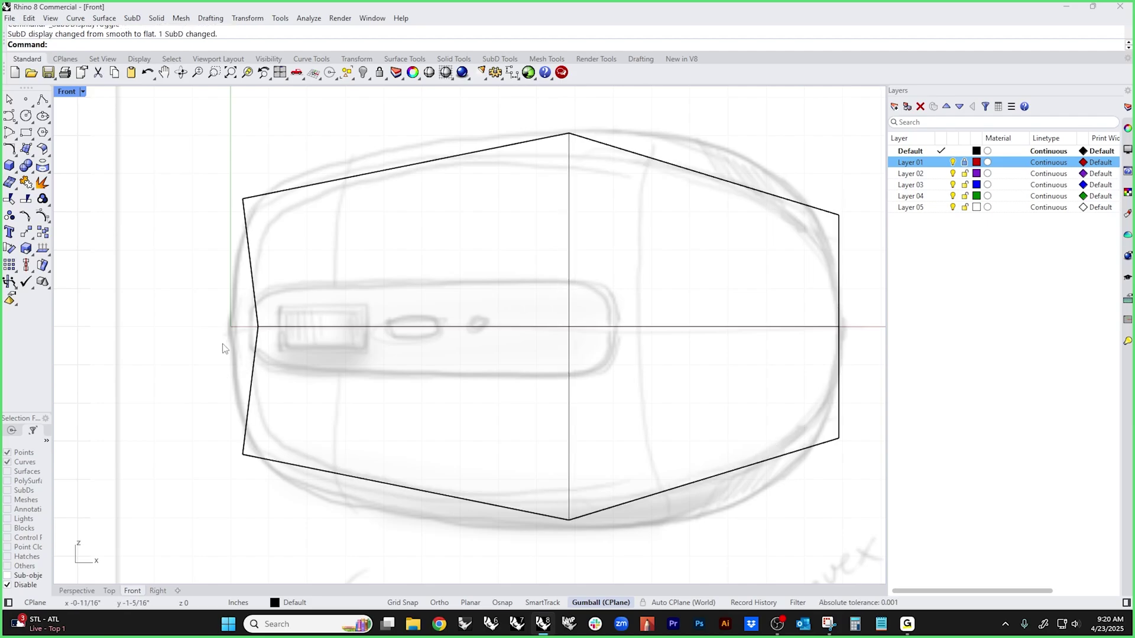
{"action": "mouse_move", "coordinate": [224, 350]}
{"action": "right_mouse_down"}
{"action": "mouse_move", "coordinate": [304, 317]}
{"action": "mouse_move", "coordinate": [253, 335]}
{"action": "right_mouse_up"}
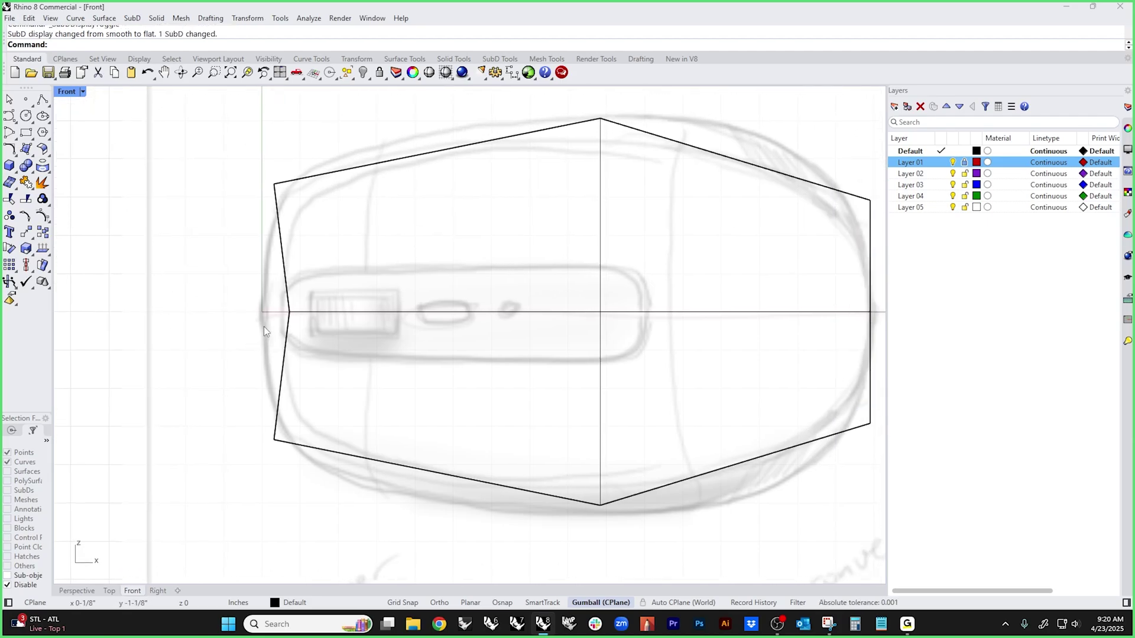
{"action": "key", "text": "Tab"}
{"action": "key", "text": "Tab"}
{"action": "left_click_drag", "start_coordinate": [222, 176], "coordinate": [291, 208]}
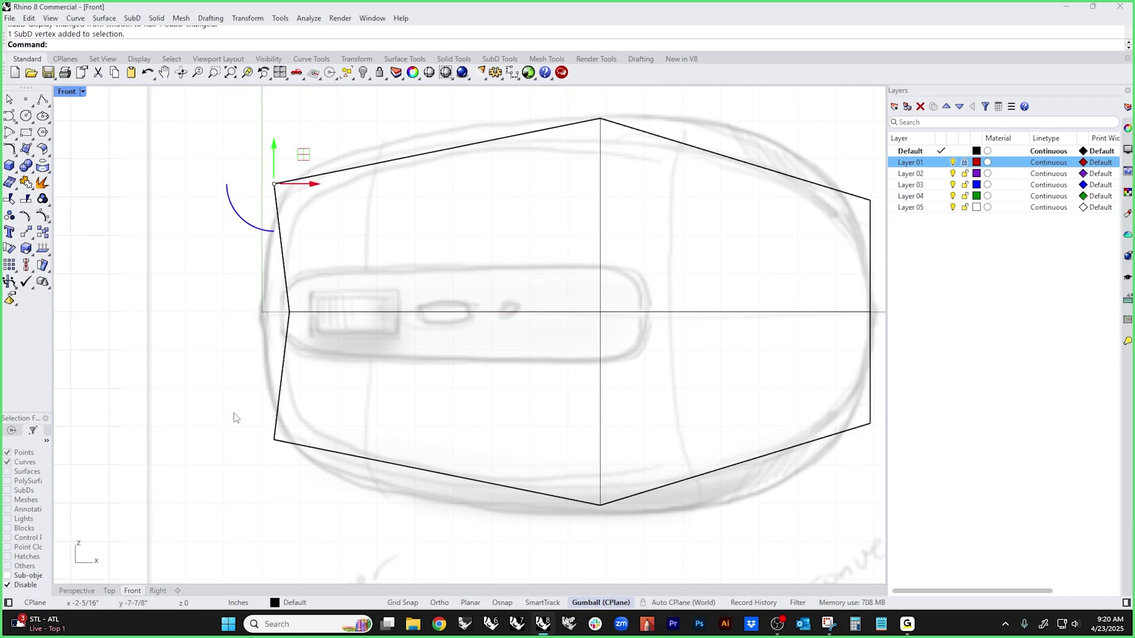
{"action": "left_click_drag", "start_coordinate": [237, 402], "coordinate": [288, 460], "text": "shift"}
{"action": "left_click_drag", "start_coordinate": [169, 281], "coordinate": [376, 354], "text": "shift"}
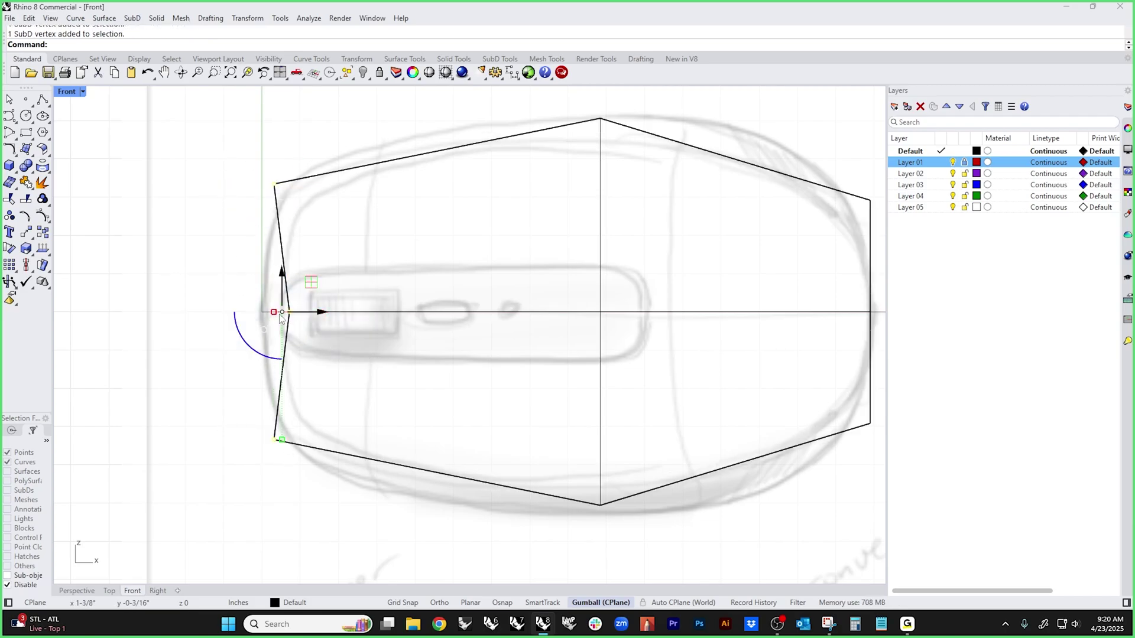
{"action": "left_click_drag", "start_coordinate": [280, 318], "coordinate": [281, 316]}
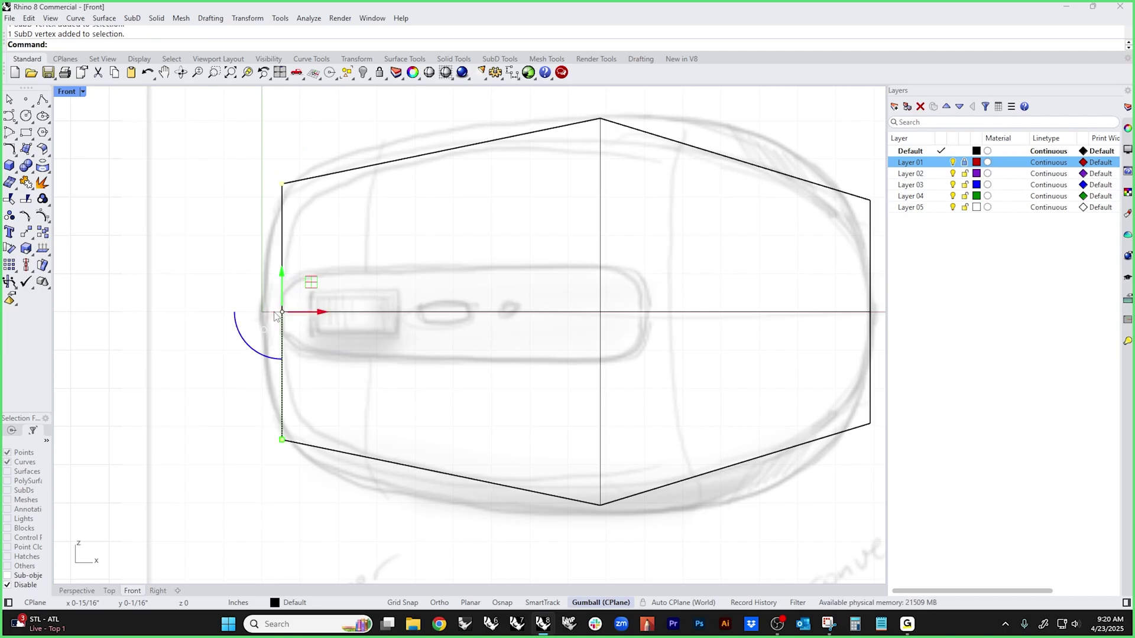
{"action": "key", "text": "Escape"}
{"action": "key", "text": "Tab"}
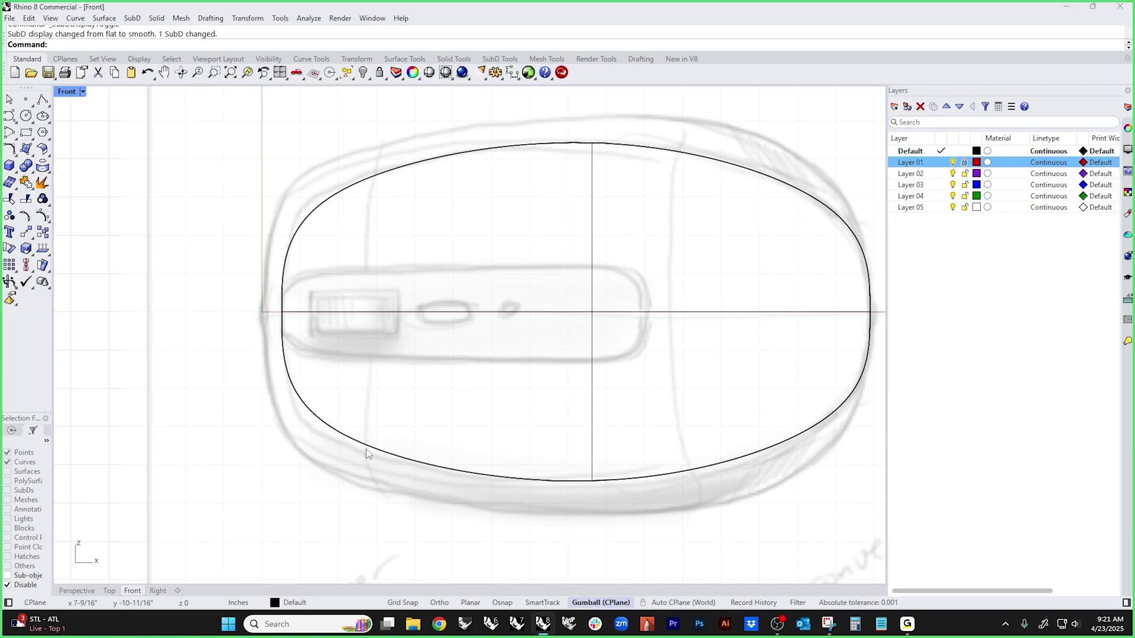
- Turn on the SubD's control points, select cage points to compare them with the smooth outline, and hide the points again
{"action": "left_click_drag", "start_coordinate": [431, 430], "coordinate": [337, 457]}
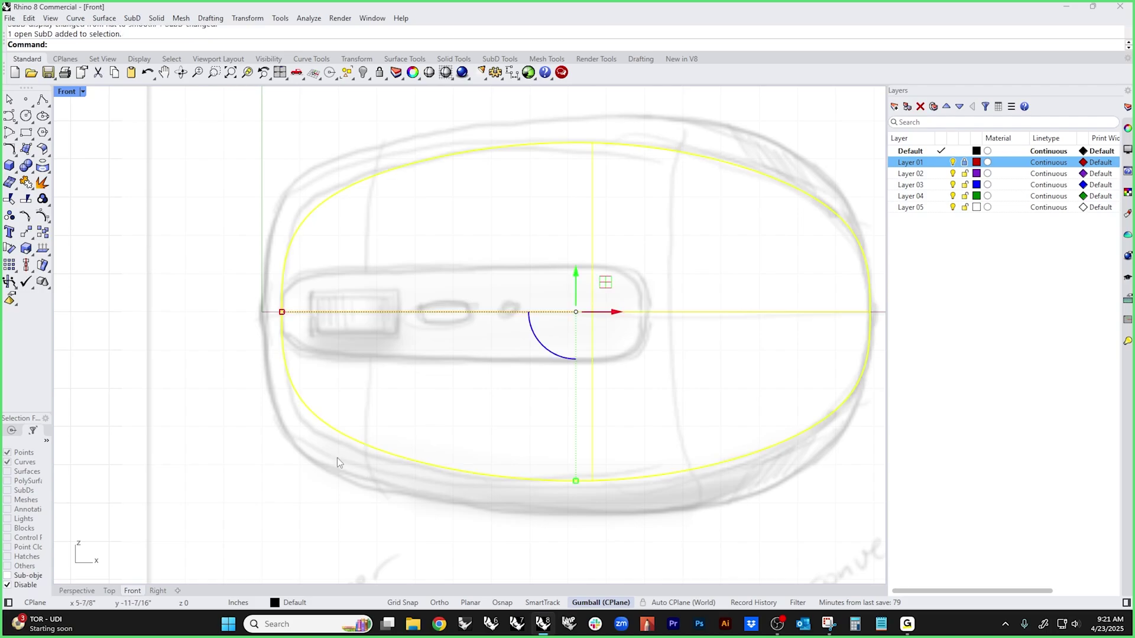
{"action": "left_click", "coordinate": [42, 215]}
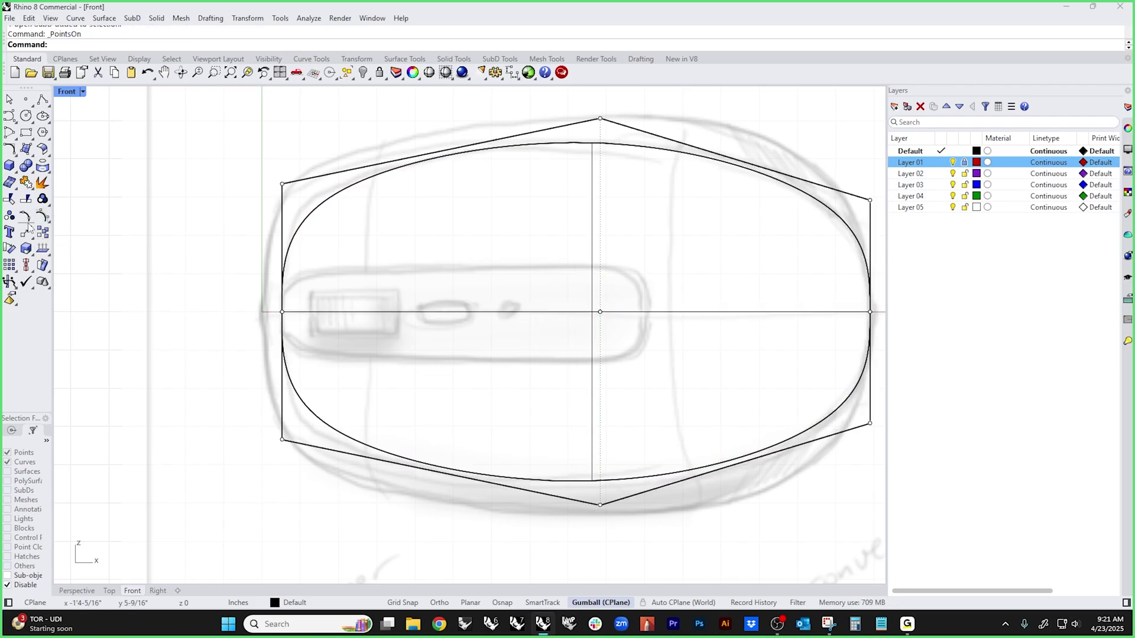
{"action": "right_click_drag", "start_coordinate": [414, 525], "coordinate": [388, 479]}
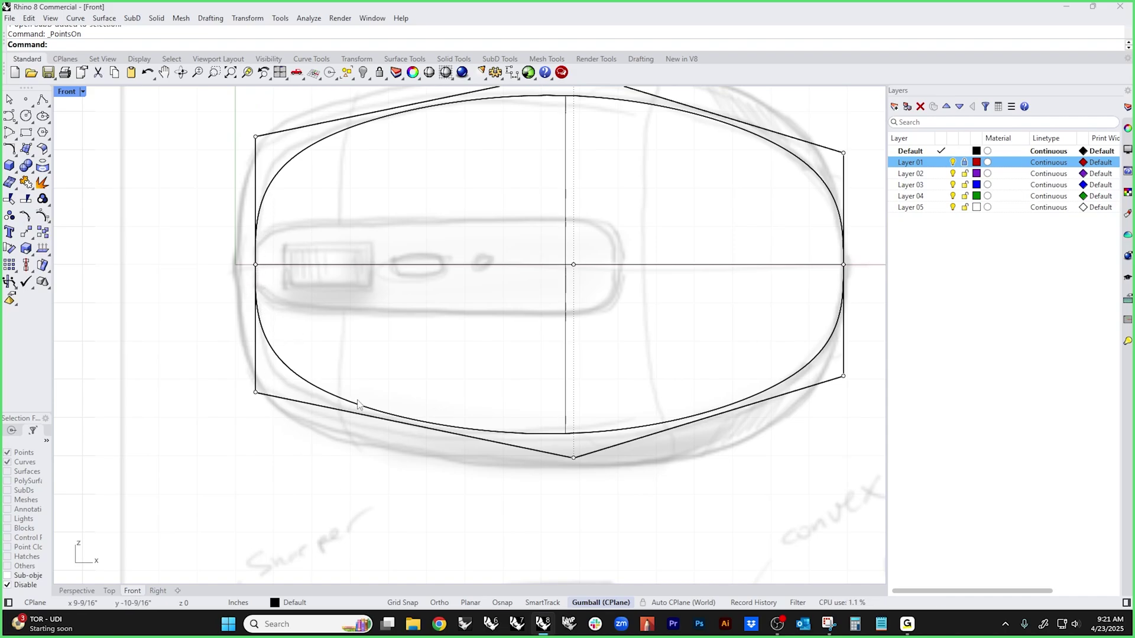
{"action": "left_click", "coordinate": [574, 458]}
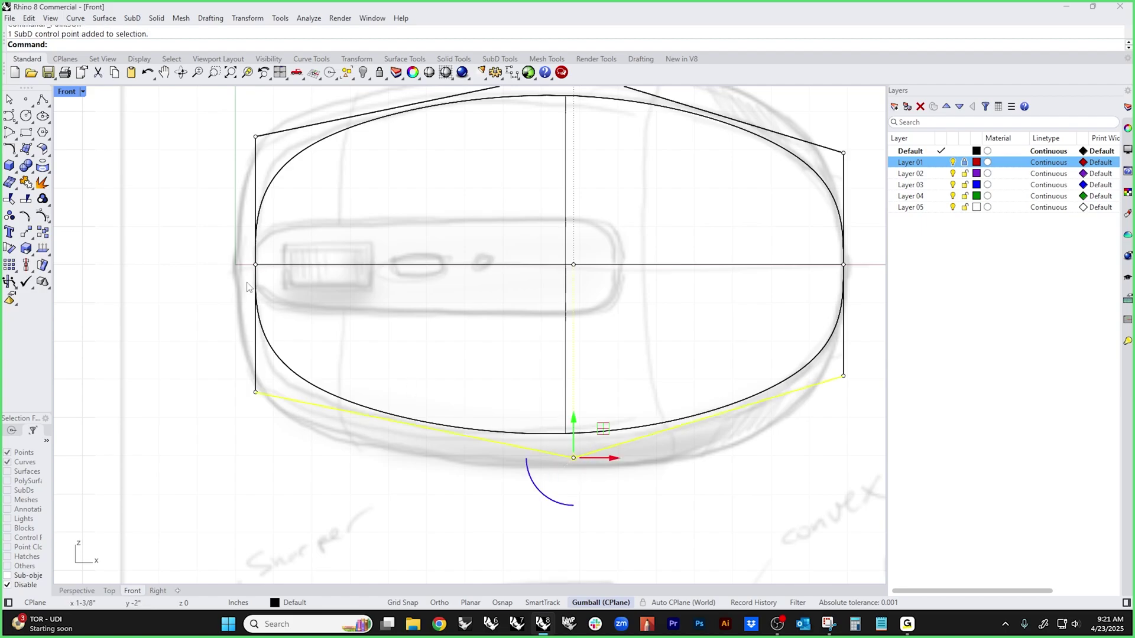
{"action": "left_click_drag", "start_coordinate": [220, 250], "coordinate": [292, 272], "text": "shift"}
{"action": "left_click_drag", "start_coordinate": [226, 125], "coordinate": [295, 155], "text": "shift"}
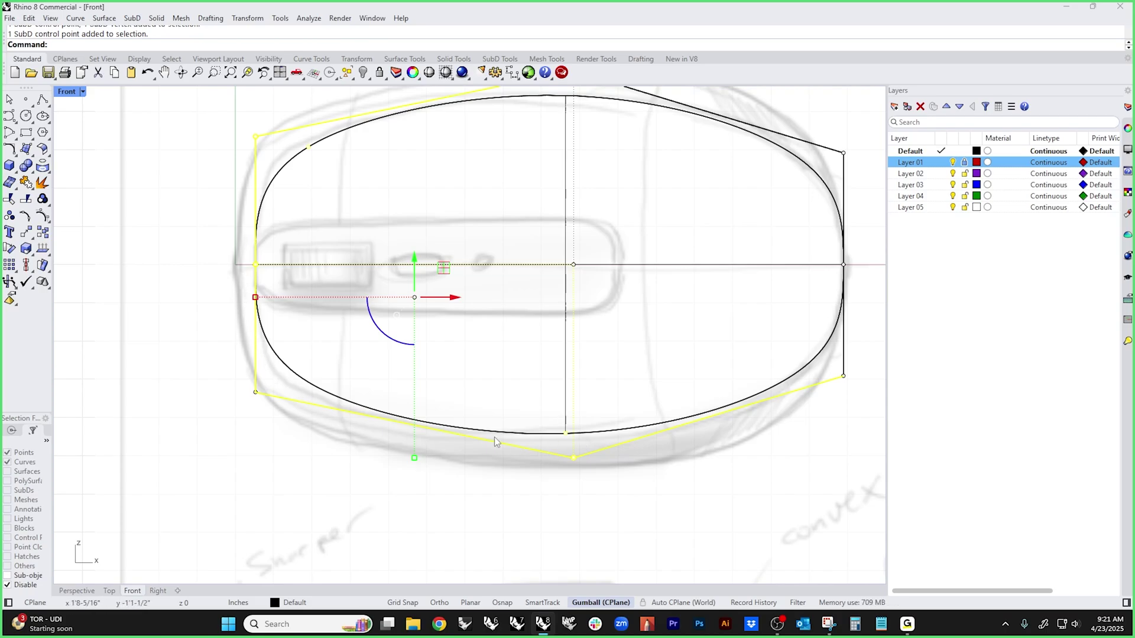
{"action": "left_click", "coordinate": [316, 484]}
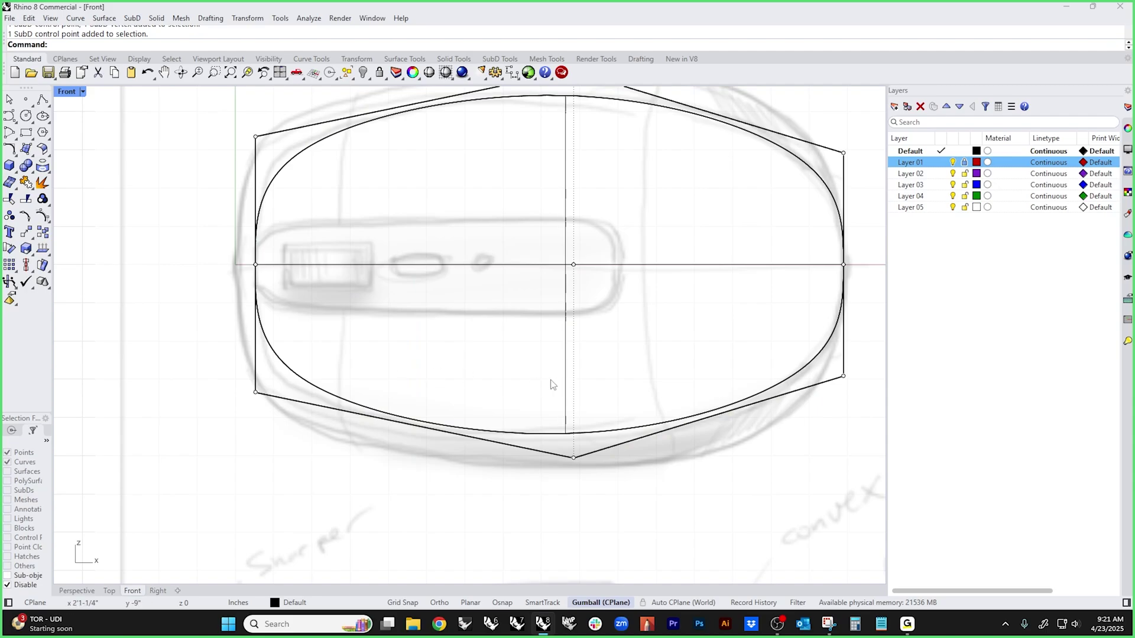
{"action": "scroll", "coordinate": [518, 386], "scroll_direction": "down", "scroll_amount": 4}
{"action": "right_click_drag", "start_coordinate": [518, 385], "coordinate": [483, 414]}
{"action": "key", "text": "Escape"}
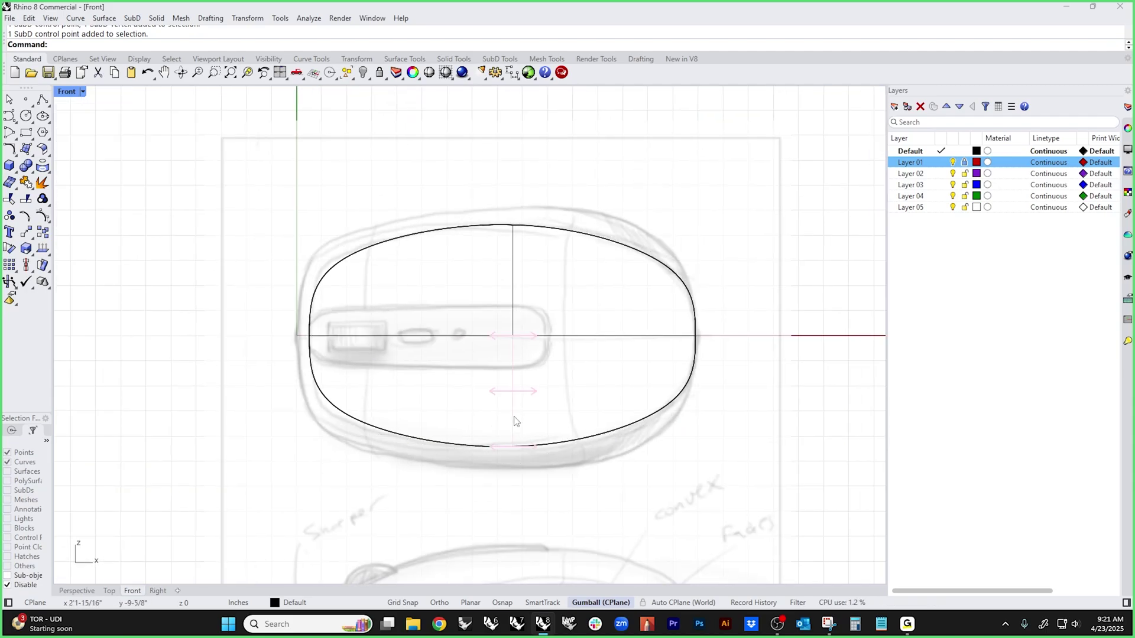
- Select the SubD's middle crosswise edge loop and start a SubD editing command on it
{"action": "double_click", "coordinate": [513, 420]}
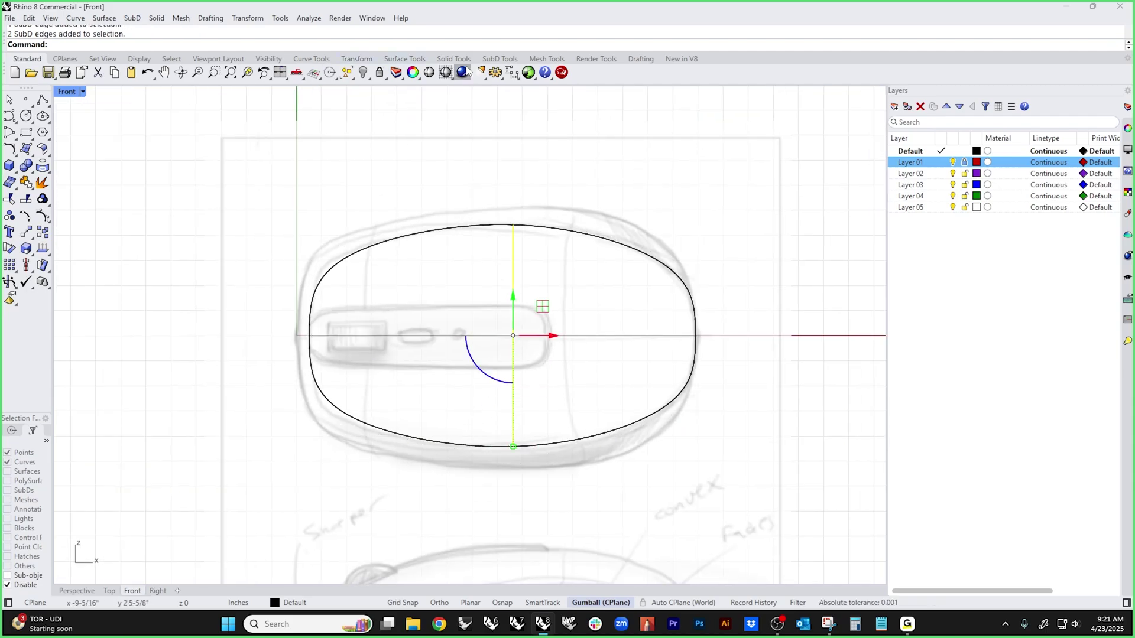
{"action": "left_click", "coordinate": [500, 58]}
{"action": "left_click", "coordinate": [81, 72]}
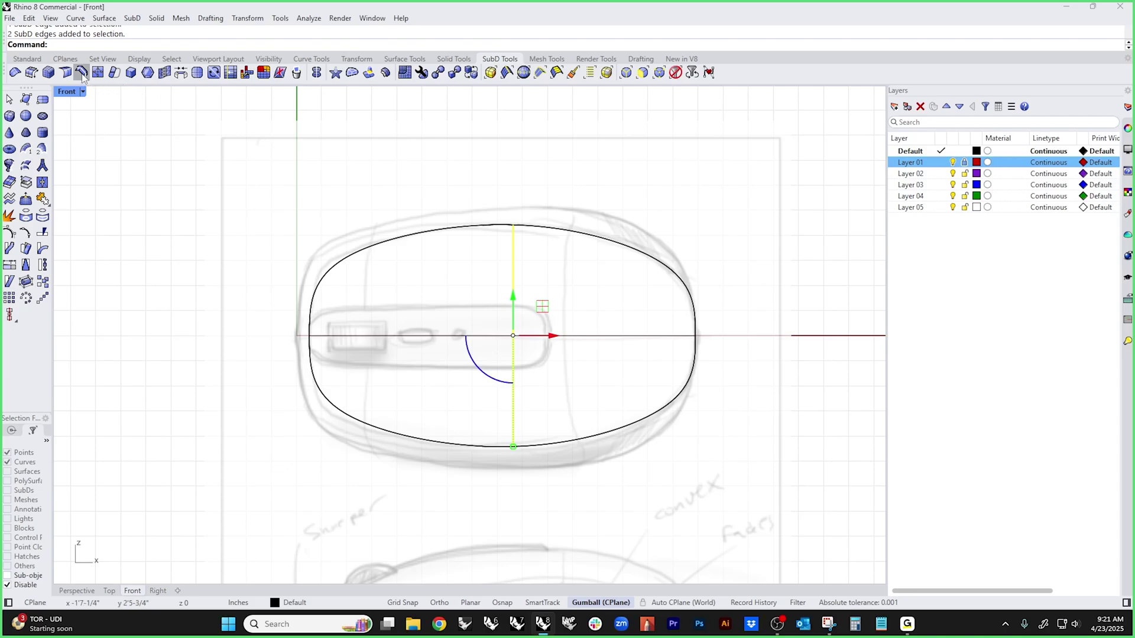
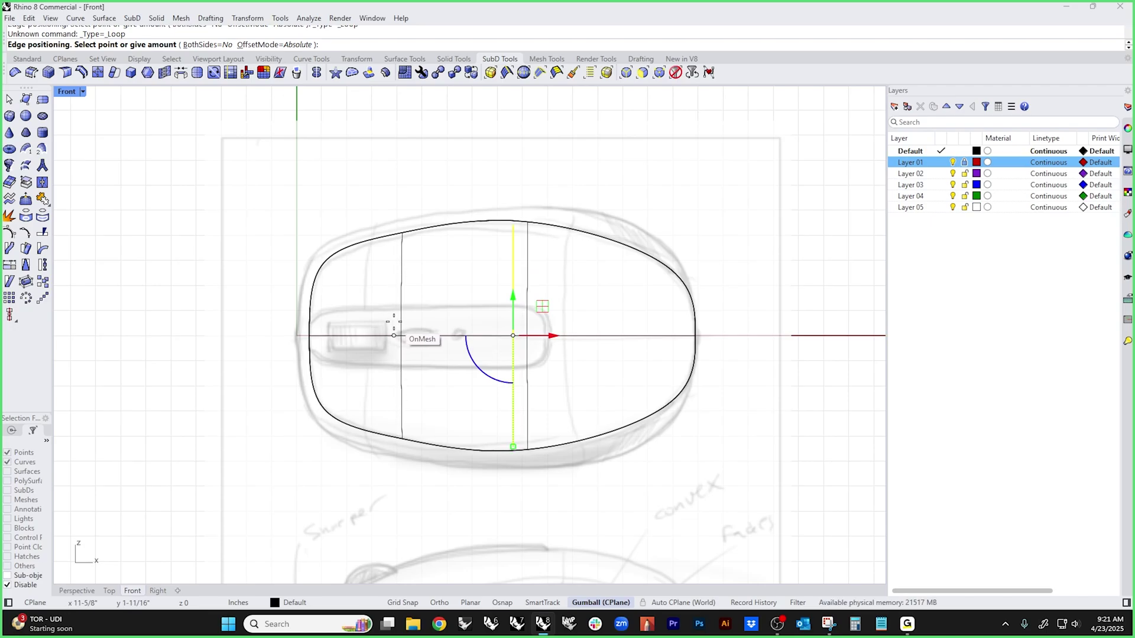
- Insert a crosswise edge loop between the SubD's middle loop and its front end, and show the SubD in flat display
{"action": "left_click", "coordinate": [394, 335]}
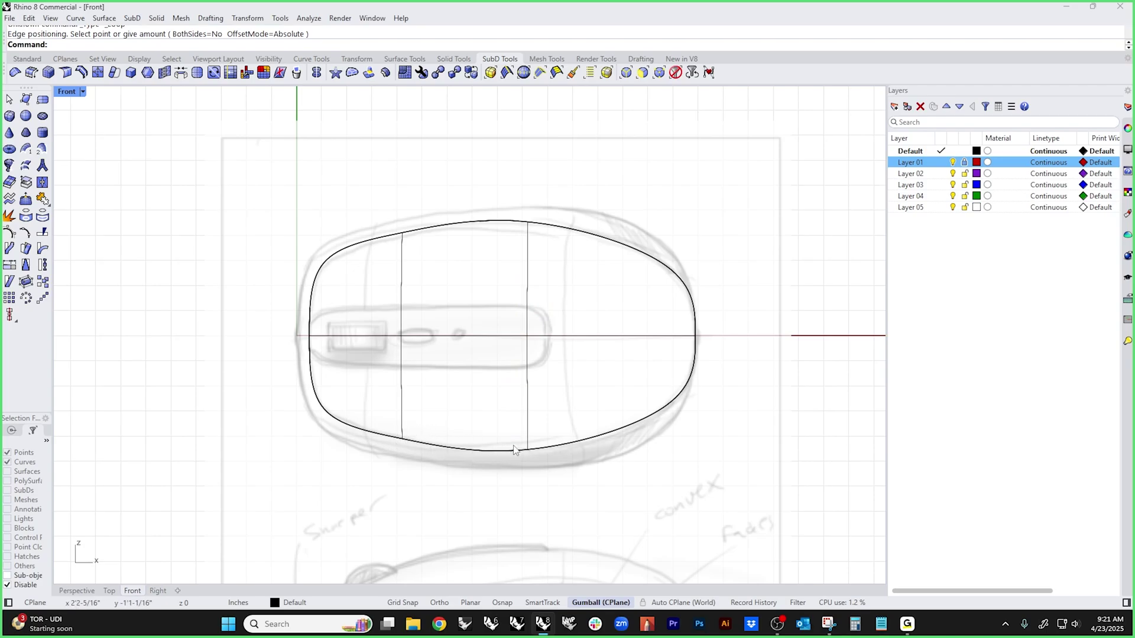
{"action": "key", "text": "Tab"}
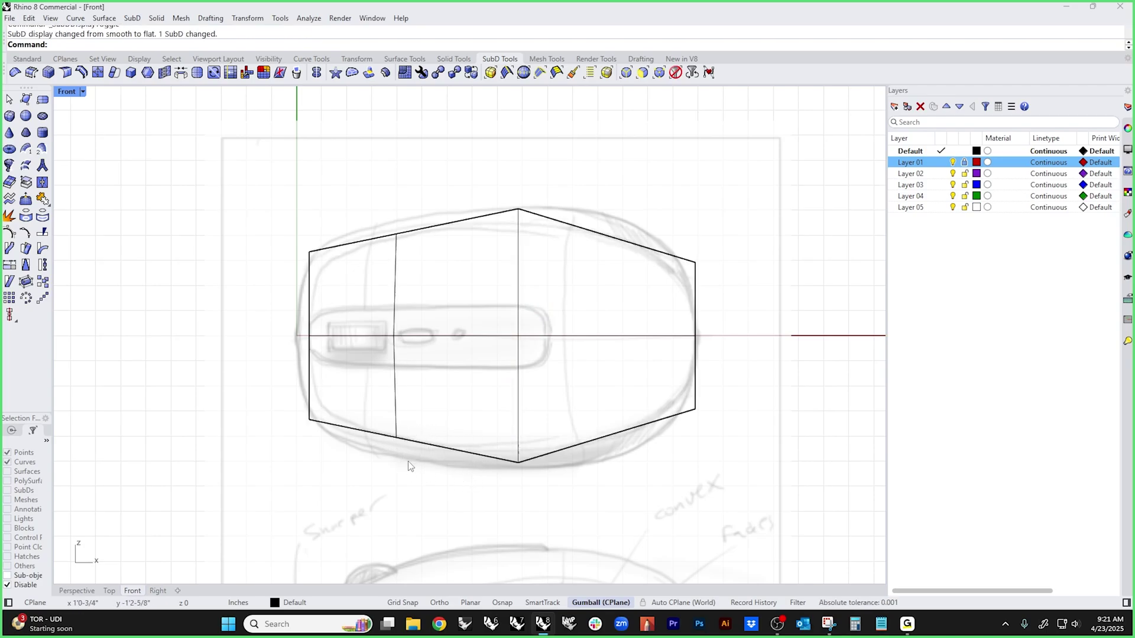
- Widen the SubD's front crosswise loop toward the sketch outline, slightly narrow the middle loop, and return to smooth display
{"action": "right_click_drag", "start_coordinate": [464, 476], "coordinate": [447, 494]}
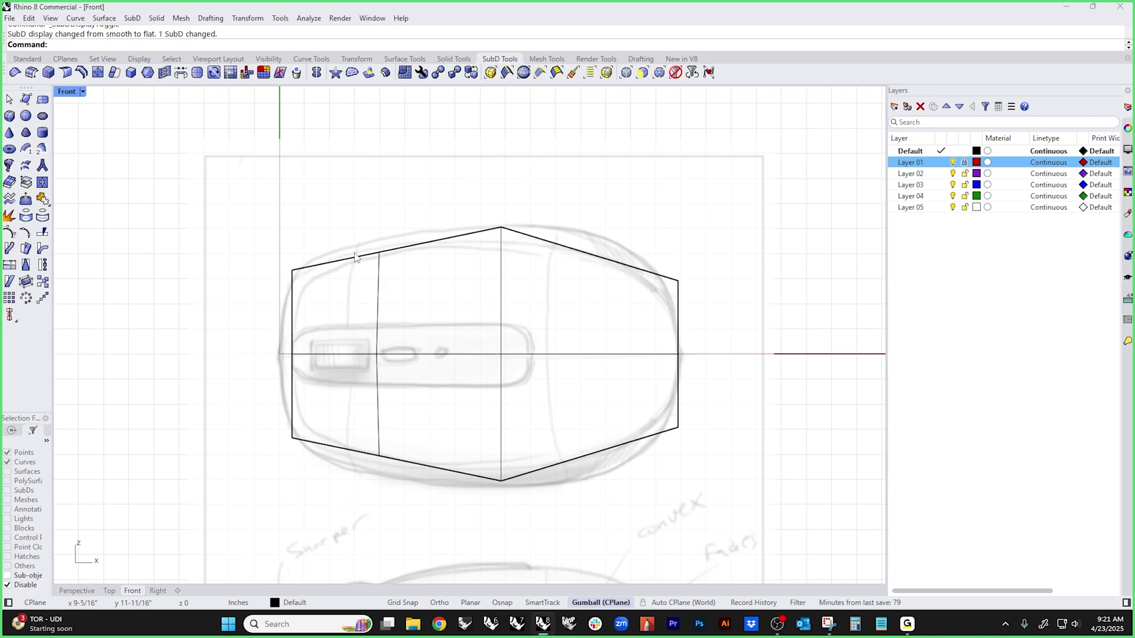
{"action": "left_click_drag", "start_coordinate": [354, 224], "coordinate": [378, 463], "text": "ctrl+shift"}
{"action": "key", "text": "Escape"}
{"action": "left_click_drag", "start_coordinate": [464, 177], "coordinate": [530, 535]}
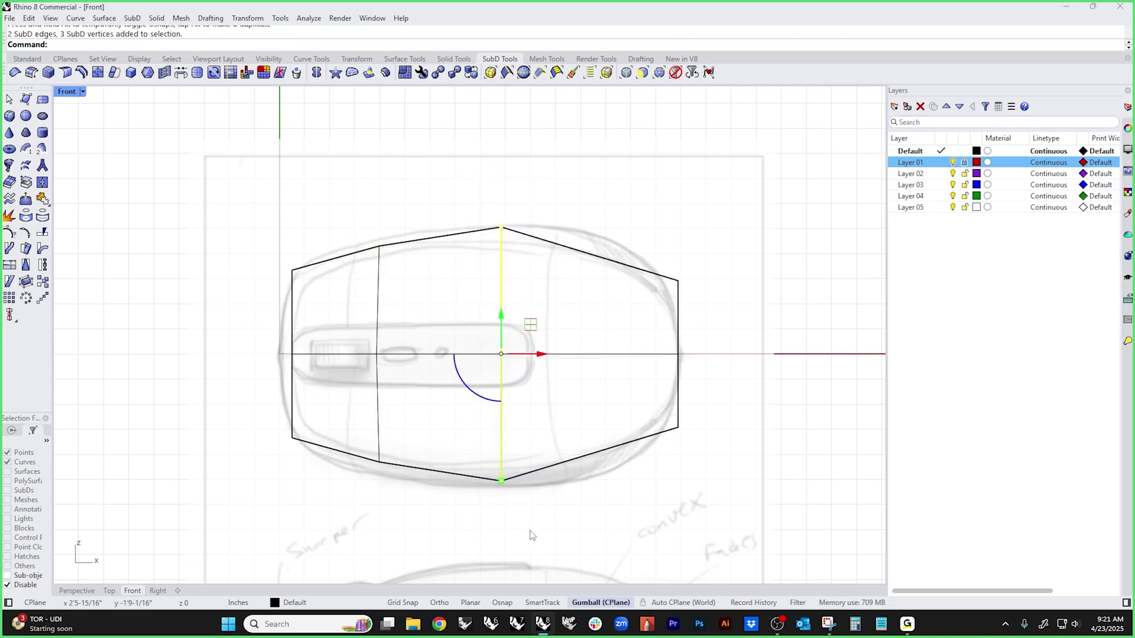
{"action": "left_click_drag", "start_coordinate": [502, 481], "coordinate": [501, 478]}
{"action": "left_click", "coordinate": [449, 512]}
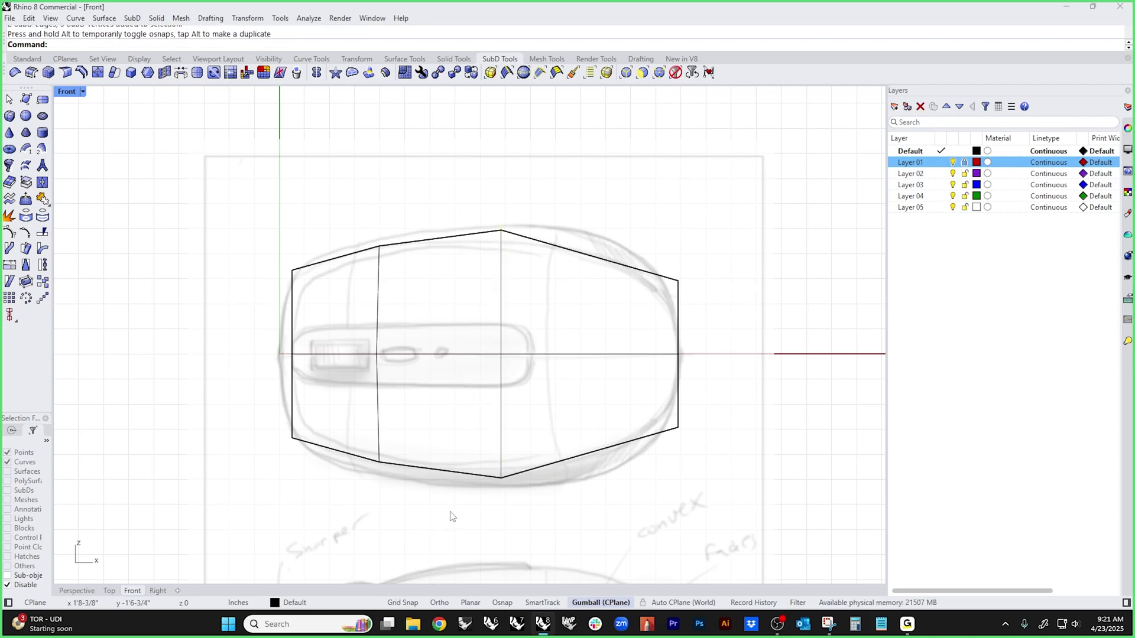
{"action": "key", "text": "Tab"}
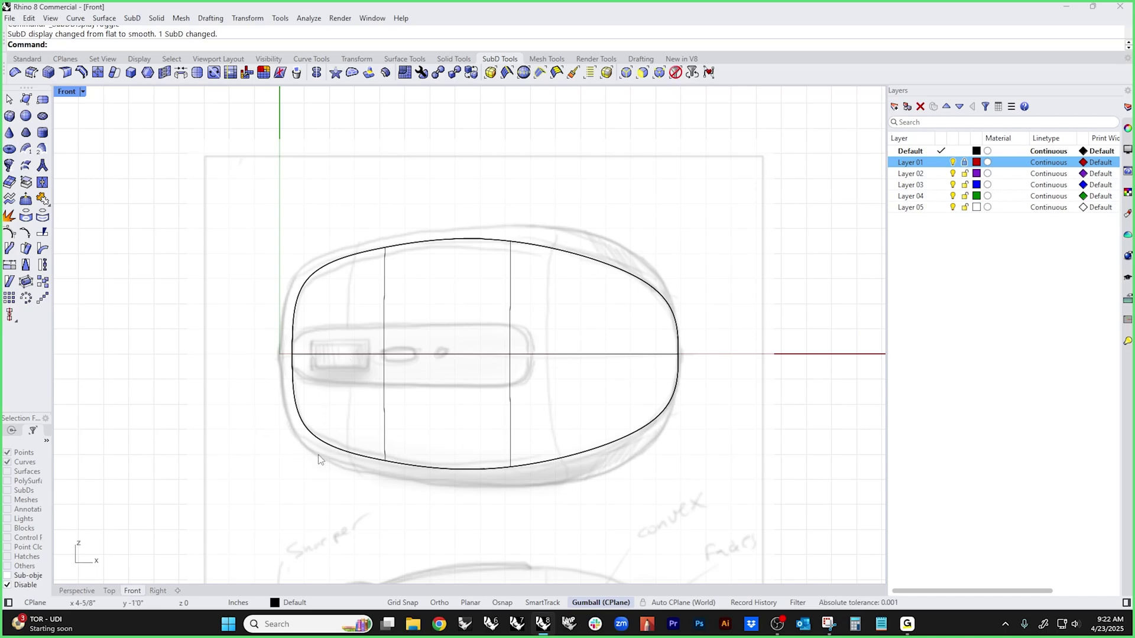
- Adjust the width of the SubD's front side edges and its middle crosswise loop to follow the sketched outline
{"action": "left_click_drag", "start_coordinate": [263, 415], "coordinate": [431, 495]}
{"action": "left_click_drag", "start_coordinate": [357, 235], "coordinate": [350, 277], "text": "ctrl+shift"}
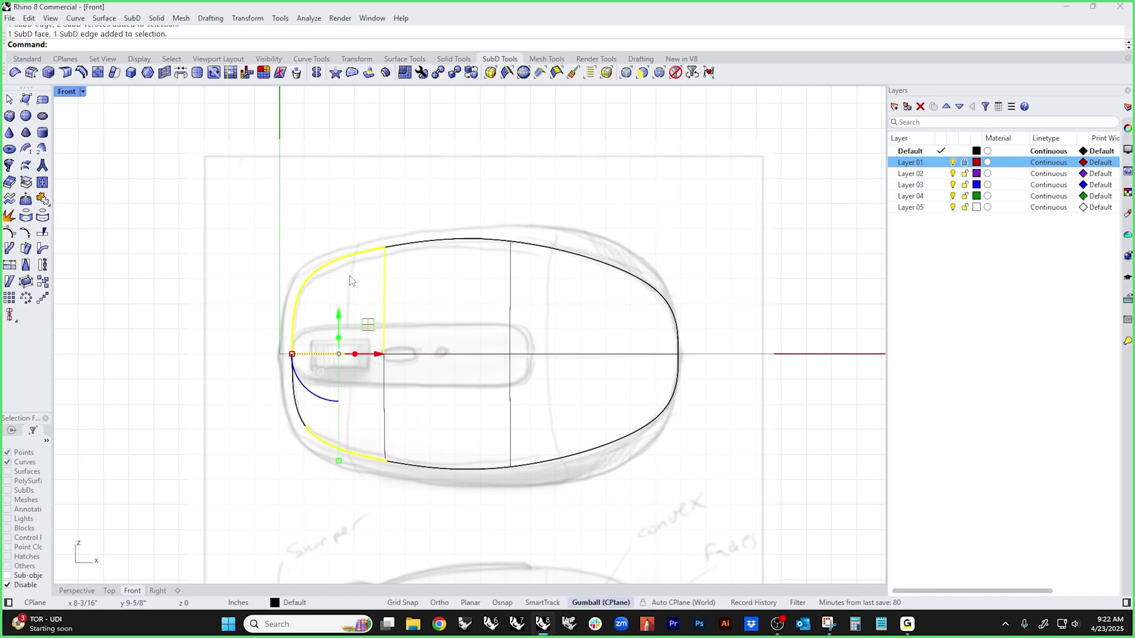
{"action": "left_click", "coordinate": [339, 193]}
{"action": "left_click", "coordinate": [342, 260]}
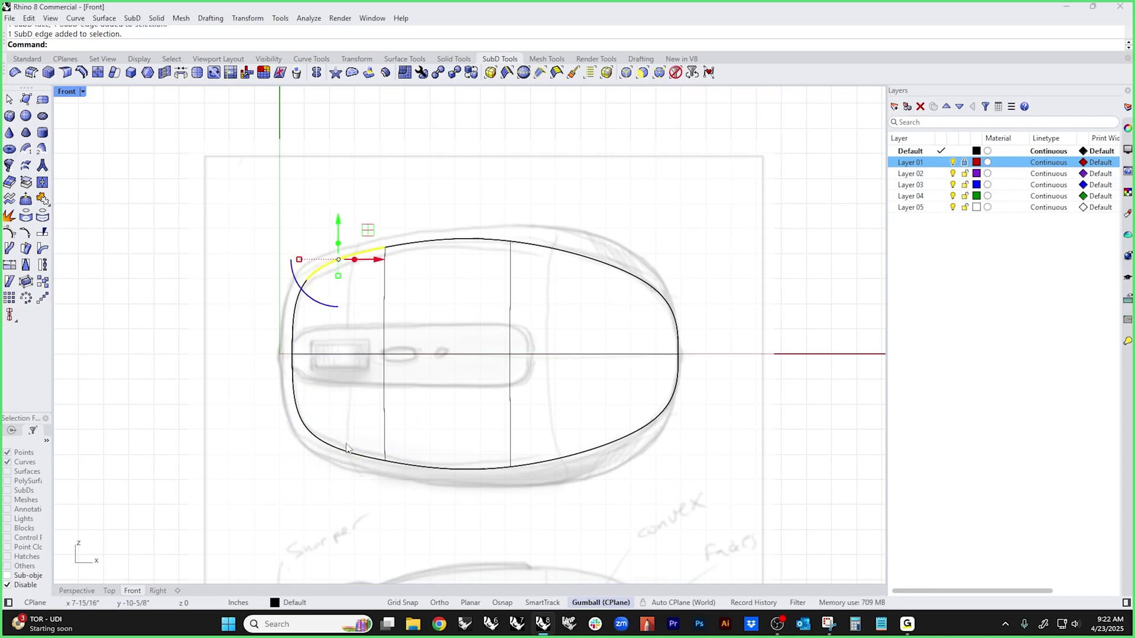
{"action": "left_click", "coordinate": [345, 455], "text": "shift"}
{"action": "left_click_drag", "start_coordinate": [345, 456], "coordinate": [350, 459]}
{"action": "left_click", "coordinate": [502, 535]}
{"action": "left_click_drag", "start_coordinate": [489, 195], "coordinate": [512, 465]}
{"action": "left_click", "coordinate": [659, 512]}
{"action": "right_click_drag", "start_coordinate": [544, 507], "coordinate": [548, 466]}
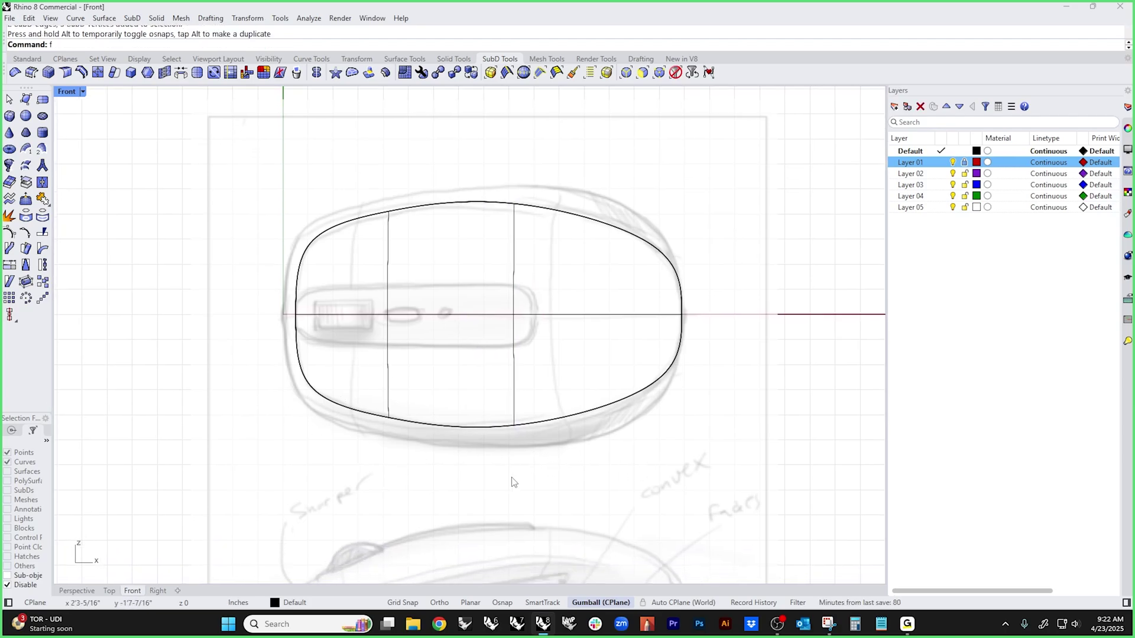
- Examine the SubD outline and its position relative to the sketch picture in the Front and Perspective views
{"action": "key", "text": "Return"}
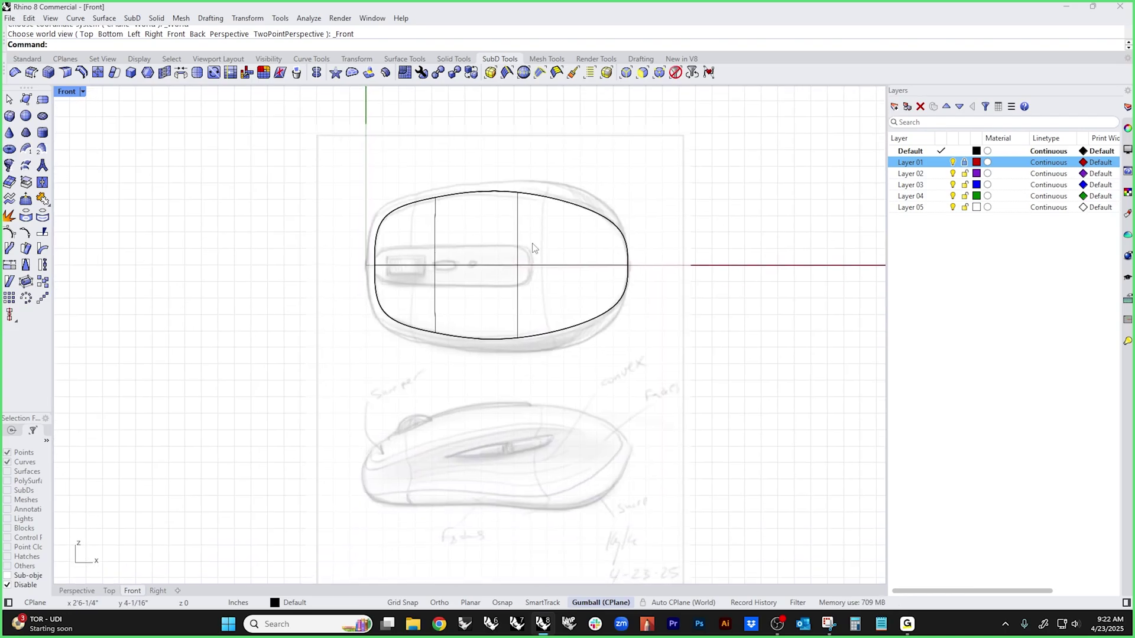
{"action": "right_click_drag", "start_coordinate": [544, 265], "coordinate": [516, 296]}
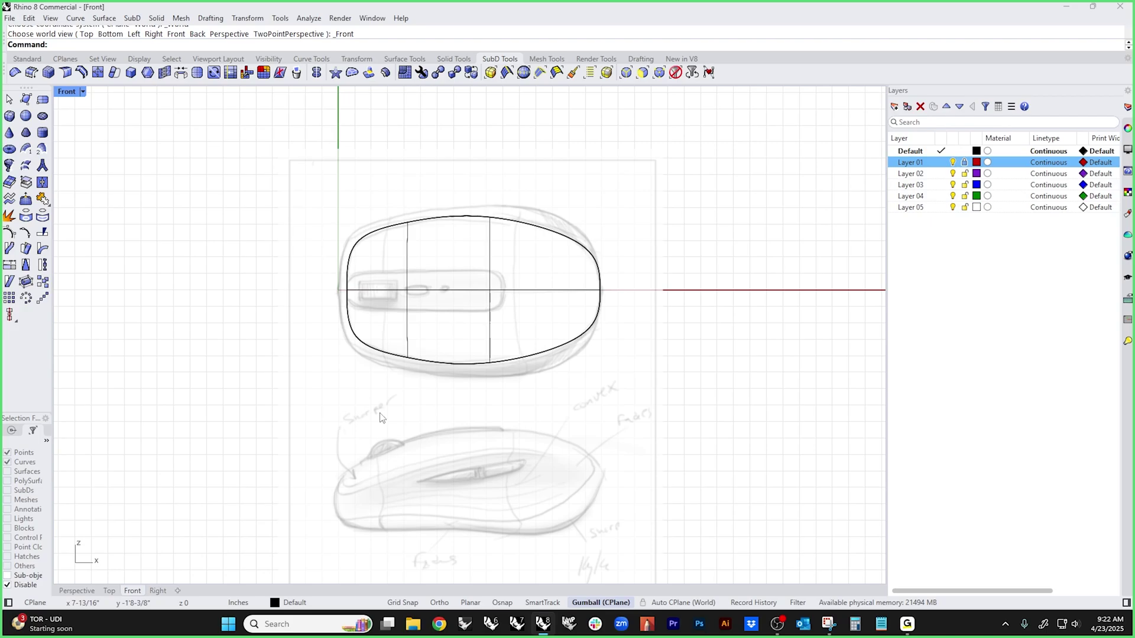
{"action": "mouse_move", "coordinate": [509, 327]}
{"action": "right_mouse_down"}
{"action": "mouse_move", "coordinate": [507, 300]}
{"action": "mouse_move", "coordinate": [495, 294]}
{"action": "right_mouse_up"}
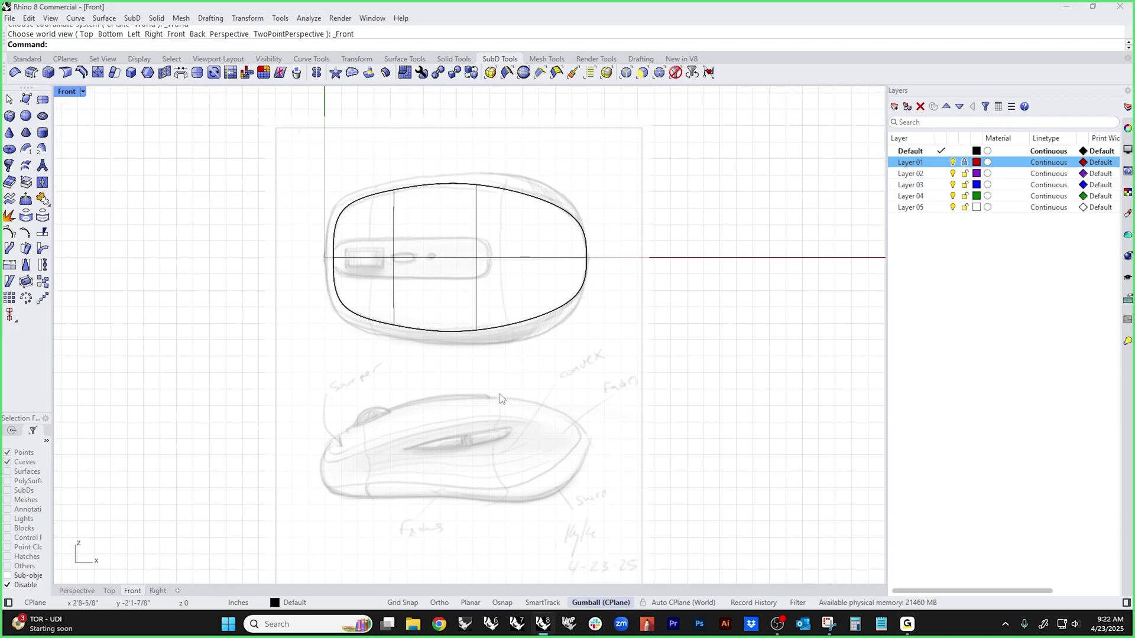
{"action": "key", "text": "ctrl+F4"}
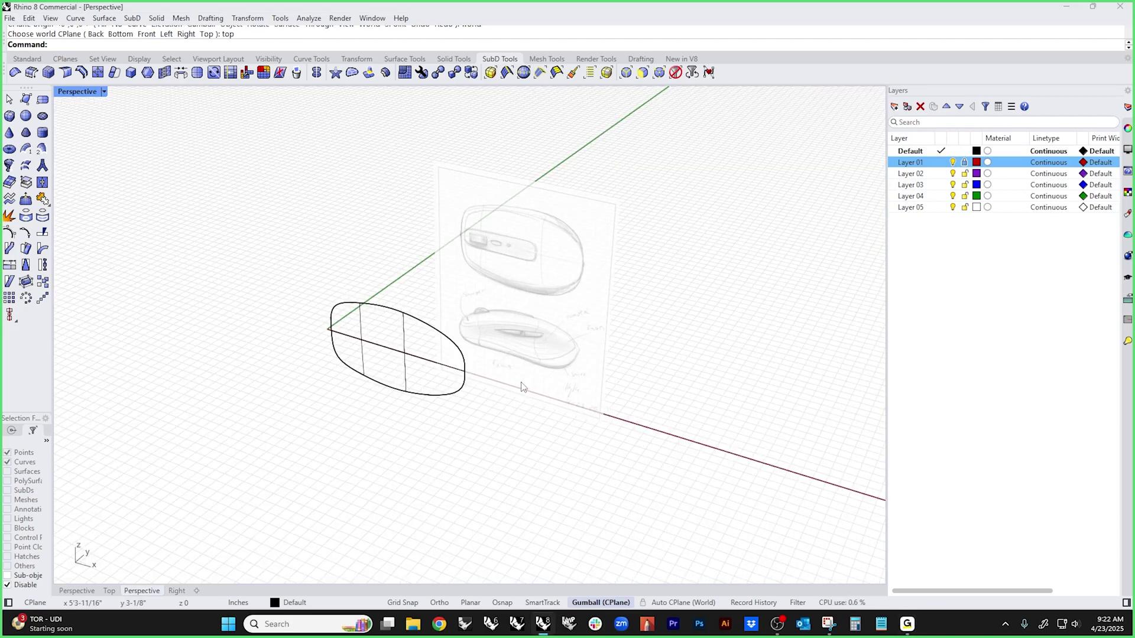
{"action": "right_click_drag", "start_coordinate": [572, 395], "coordinate": [548, 402]}
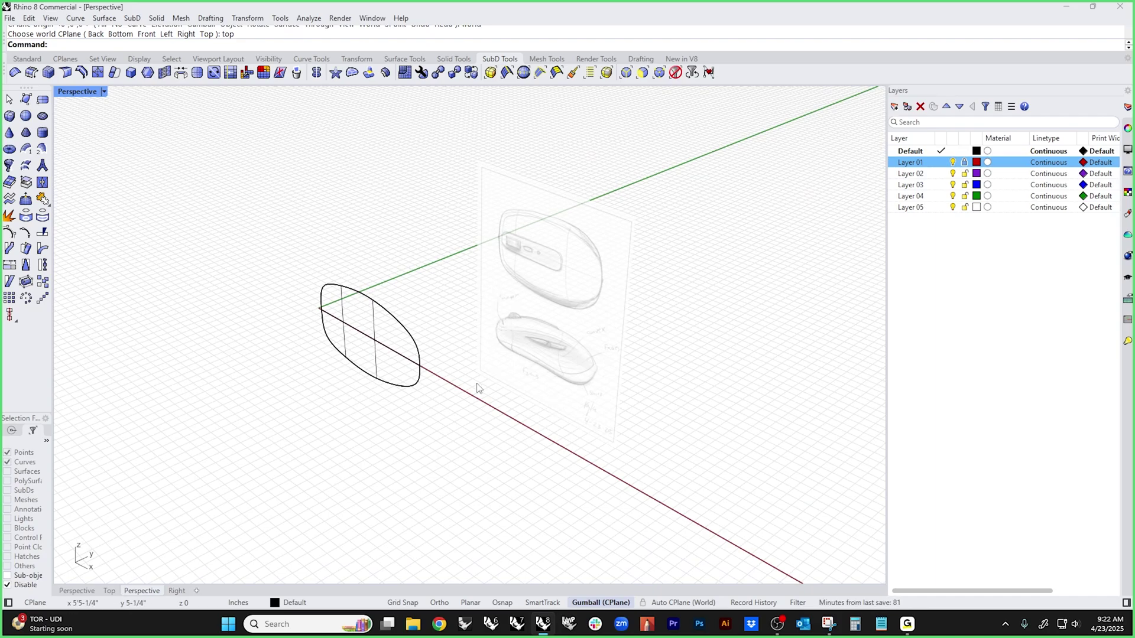
{"action": "right_click_drag", "start_coordinate": [479, 383], "coordinate": [482, 383]}
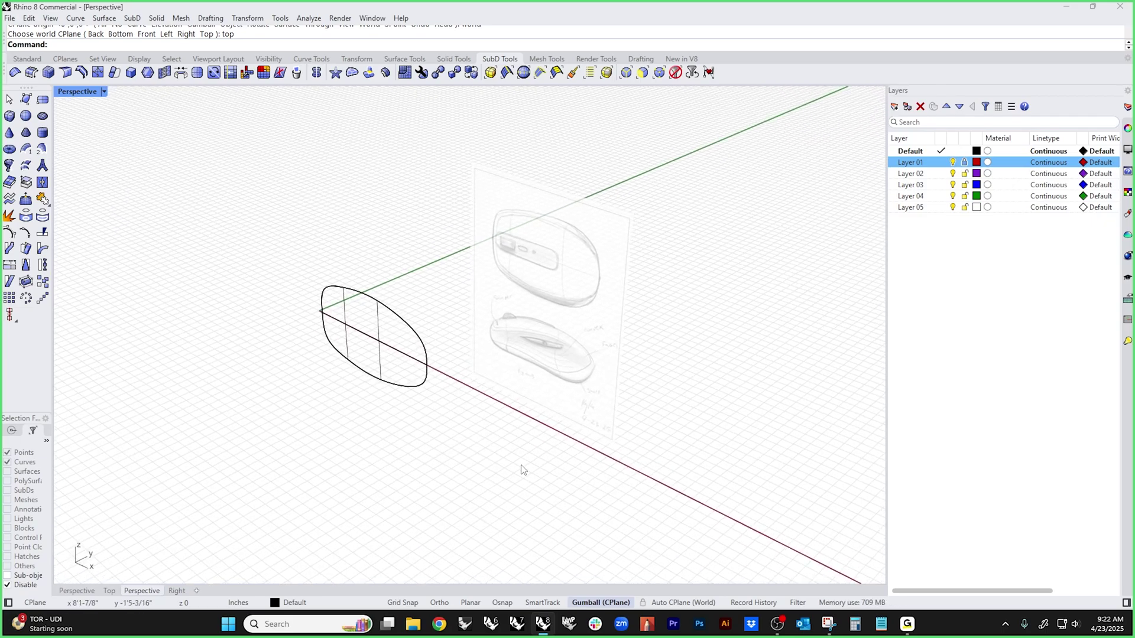
{"action": "mouse_move", "coordinate": [522, 469]}
{"action": "right_mouse_down", "text": "shift"}
{"action": "mouse_move", "coordinate": [471, 460]}
{"action": "mouse_move", "coordinate": [454, 435]}
{"action": "right_mouse_up", "text": "shift"}
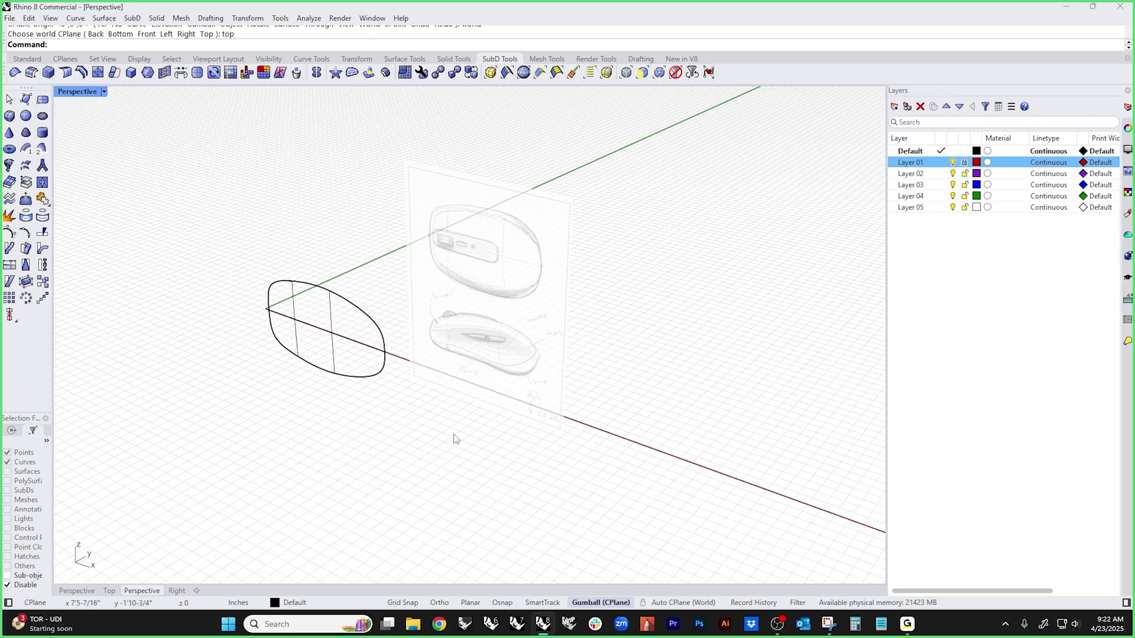
{"action": "key", "text": "ctrl+F2"}
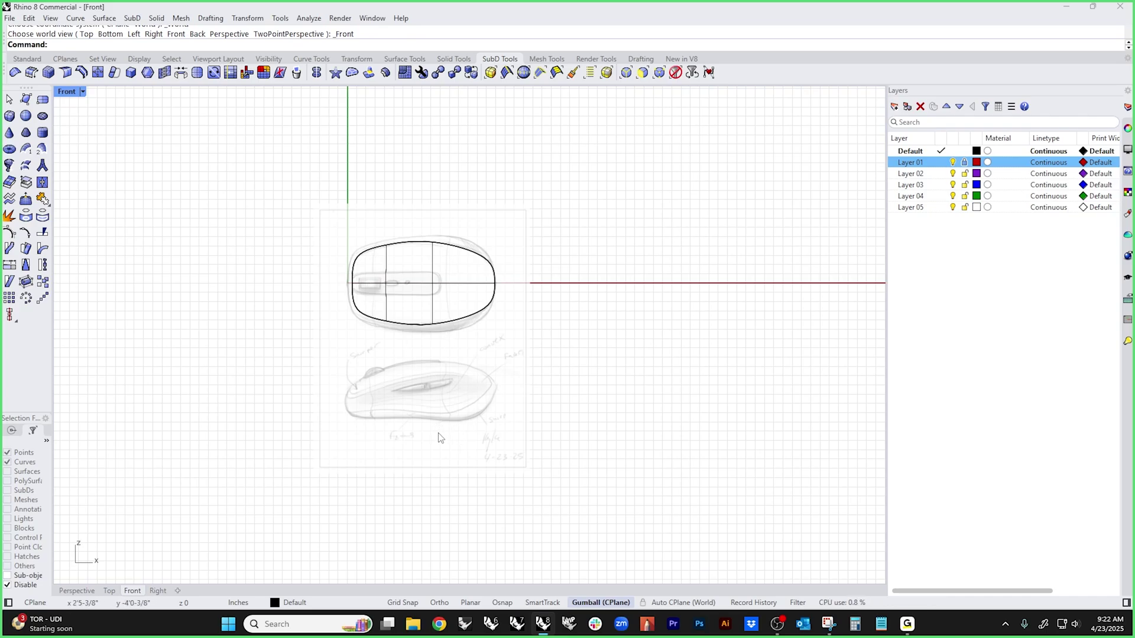
{"action": "key", "text": "ctrl+F4"}
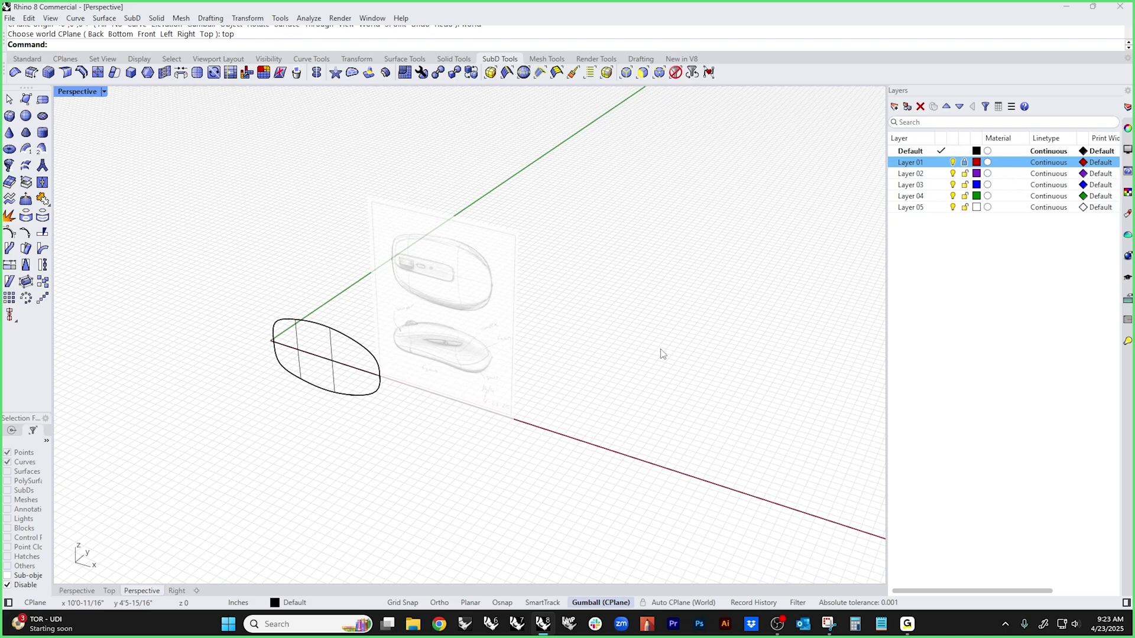
- Unlock Layer 01 and duplicate the sketch picture in place
{"action": "left_click", "coordinate": [965, 162]}
{"action": "left_click", "coordinate": [497, 325]}
{"action": "key", "text": "ctrl+c"}
{"action": "key", "text": "ctrl+v"}
- Rotate the copied sketch picture by -90 degrees about the X axis so it lies flat
{"action": "right_click_drag", "start_coordinate": [564, 467], "coordinate": [506, 454]}
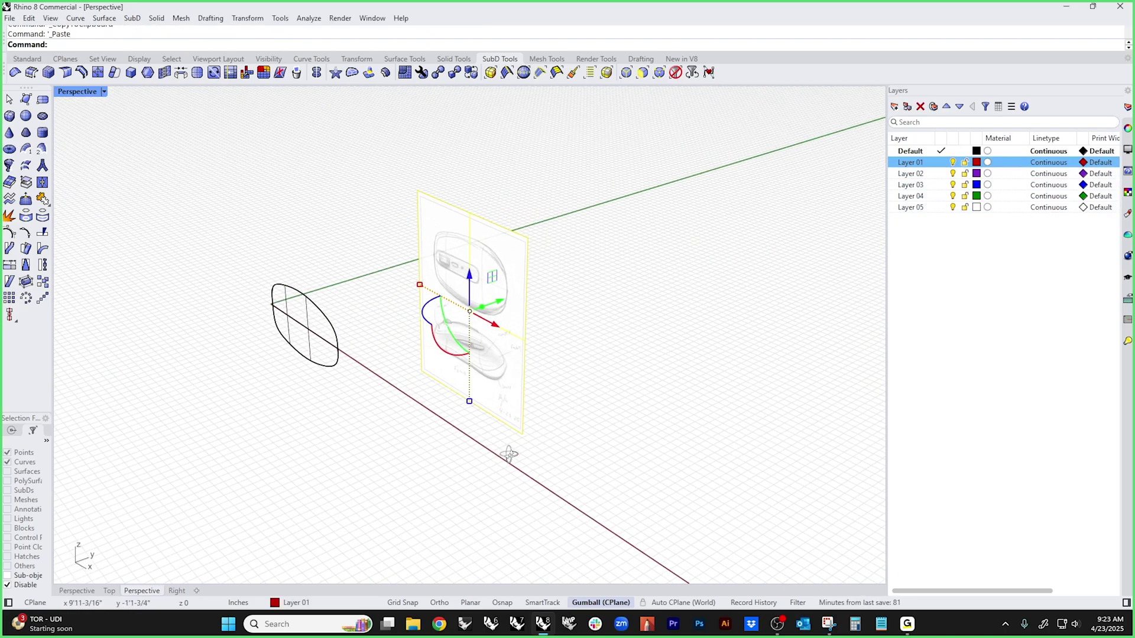
{"action": "left_click", "coordinate": [446, 352]}
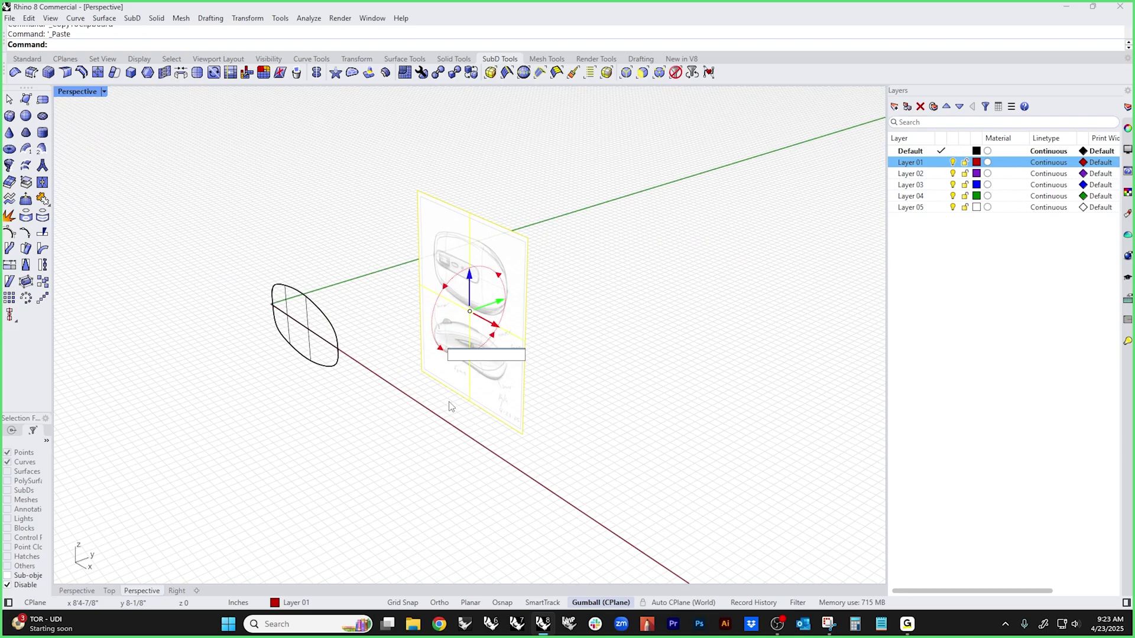
{"action": "type", "text": "-90"}
{"action": "key", "text": "Return"}
- Move the flat sketch copy along Y until its top-view mouse drawing is centred on the X axis in the Top view
{"action": "right_click_drag", "start_coordinate": [451, 407], "coordinate": [547, 413], "text": "shift"}
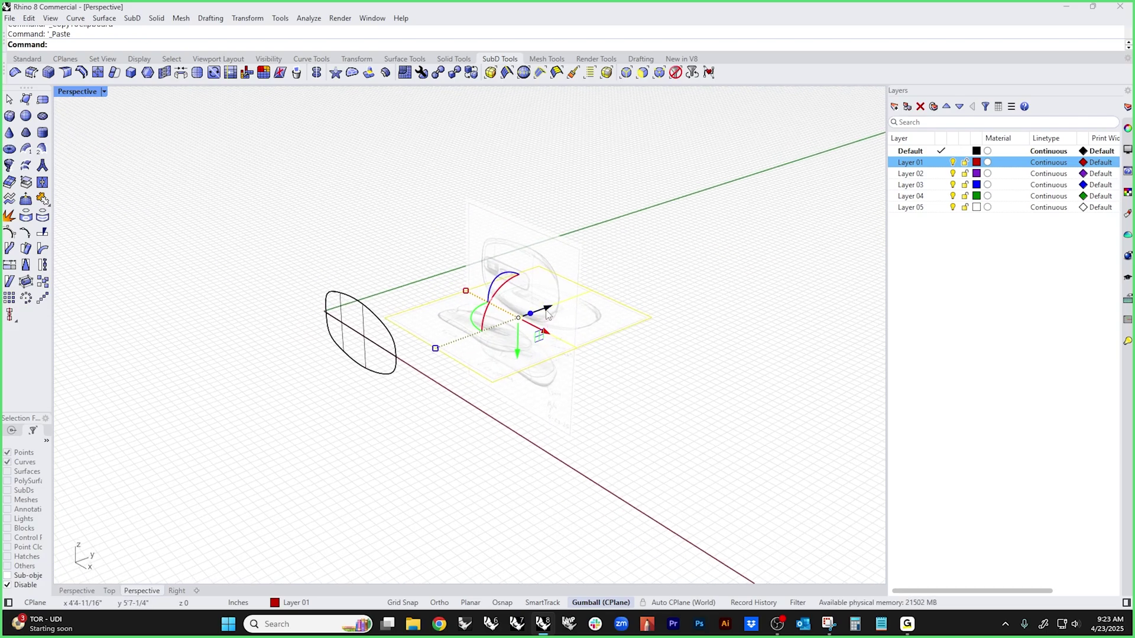
{"action": "left_click_drag", "start_coordinate": [547, 314], "coordinate": [388, 371]}
{"action": "type", "text": "top"}
{"action": "key", "text": "Return"}
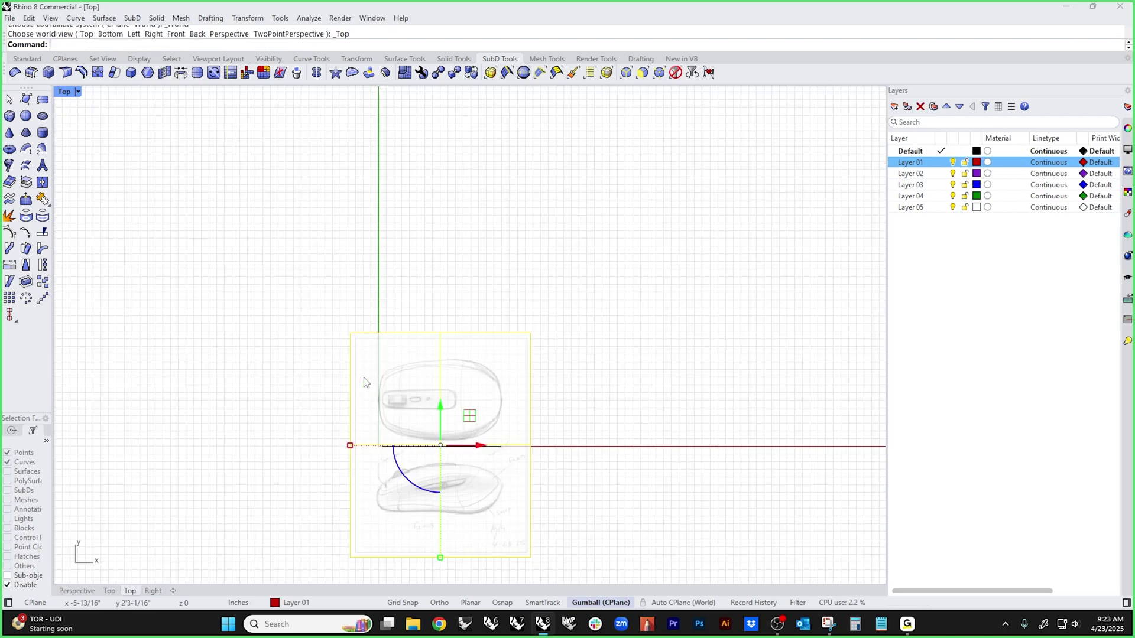
{"action": "right_click_drag", "start_coordinate": [425, 434], "coordinate": [435, 310]}
{"action": "left_click_drag", "start_coordinate": [449, 300], "coordinate": [438, 370]}
{"action": "scroll", "coordinate": [393, 322], "scroll_direction": "up", "scroll_amount": 5}
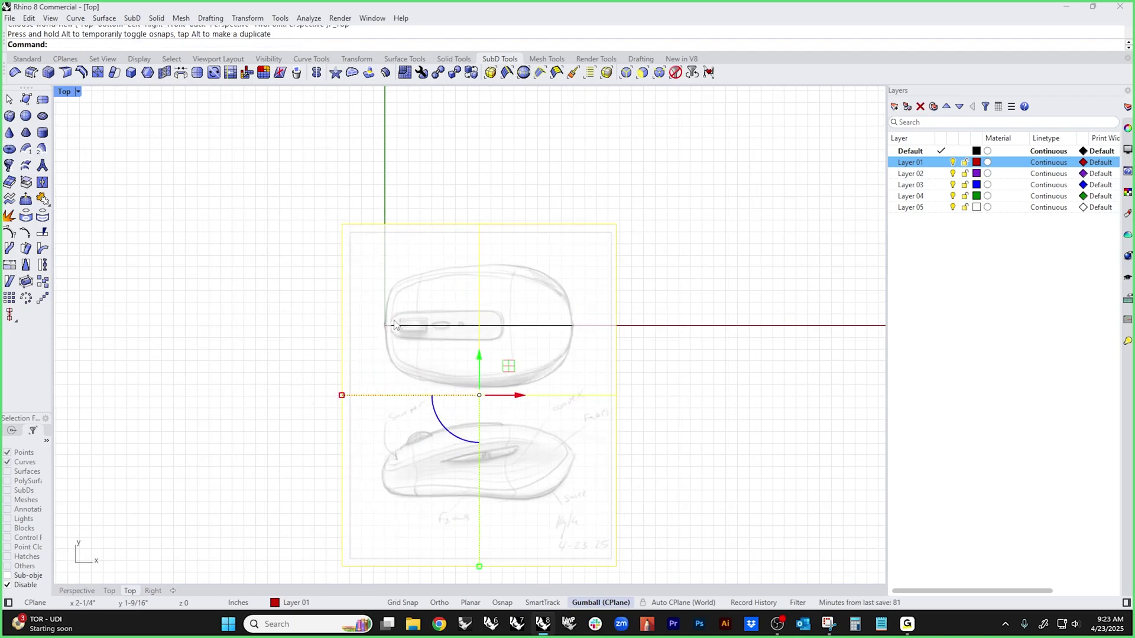
{"action": "scroll", "coordinate": [419, 381], "scroll_direction": "down", "scroll_amount": 8}
{"action": "right_click_drag", "start_coordinate": [204, 409], "coordinate": [183, 327]}
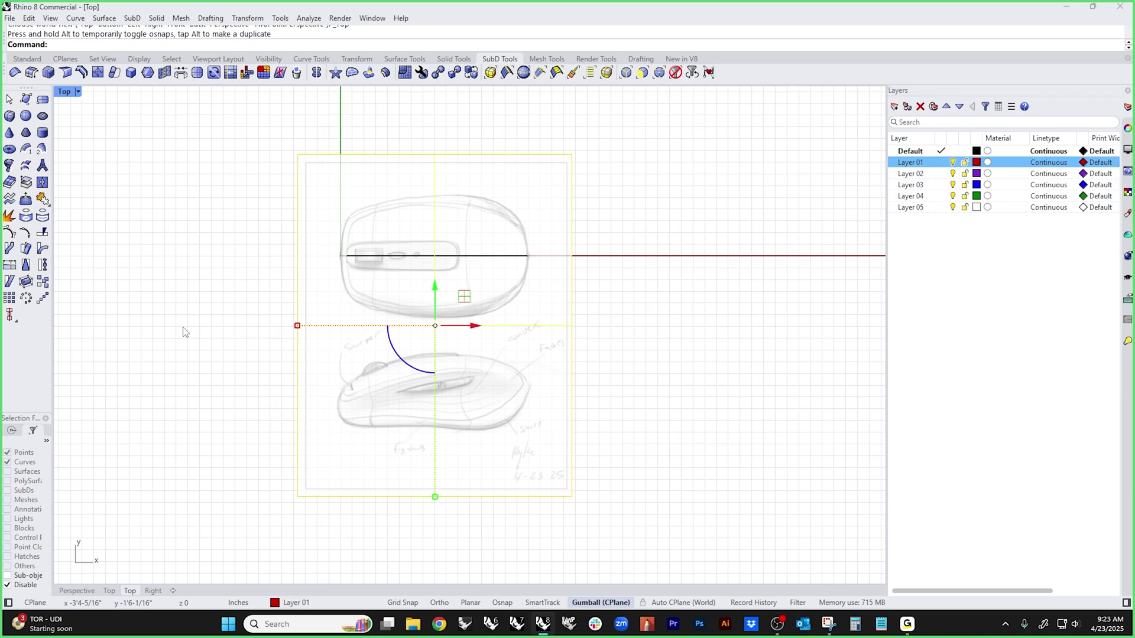
- In the Perspective view, lower the flat sketch copy along Z well below the SubD and deselect it
{"action": "key", "text": "ctrl+F4"}
{"action": "right_click_drag", "start_coordinate": [628, 426], "coordinate": [550, 393]}
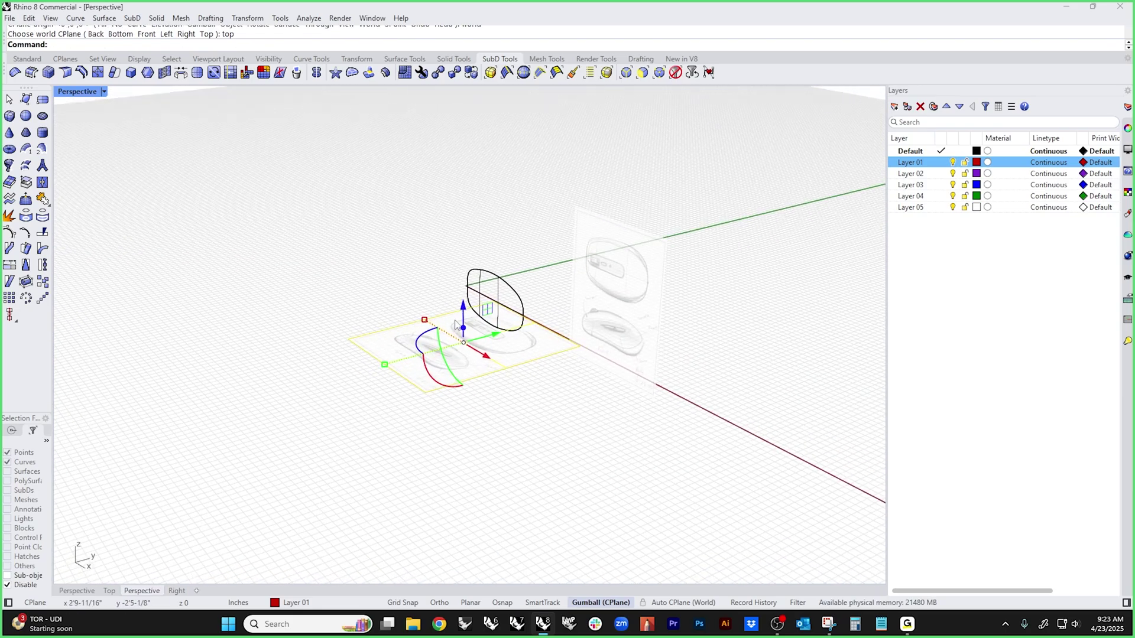
{"action": "left_click_drag", "start_coordinate": [464, 319], "coordinate": [468, 456]}
{"action": "left_click", "coordinate": [583, 398]}
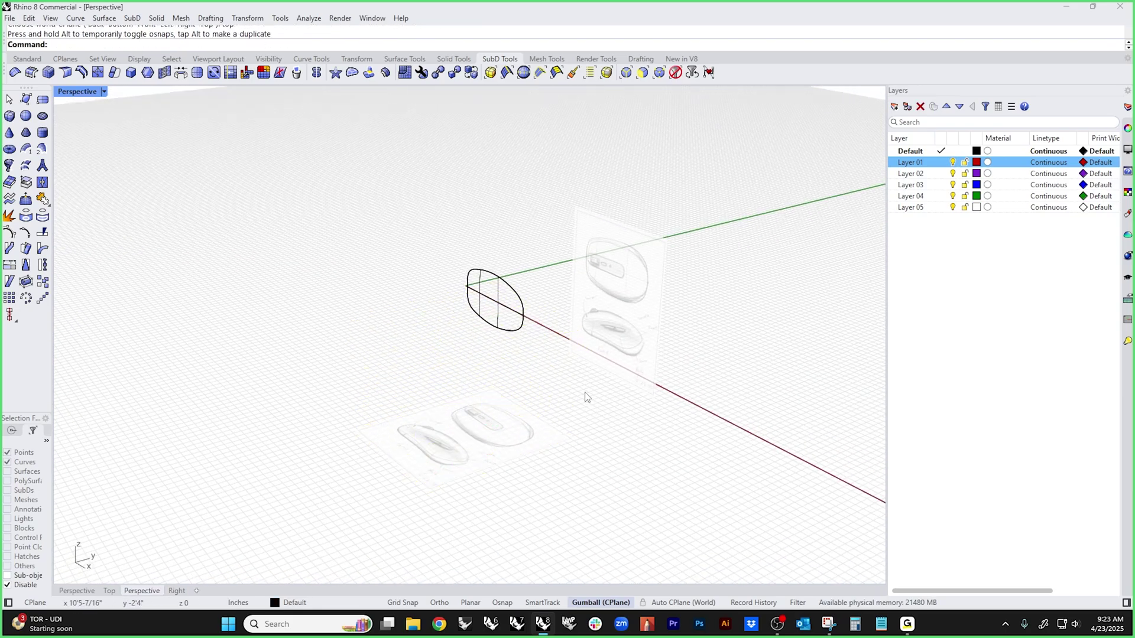
- Rotate the SubD by -90 degrees about the X axis and check it over the flat sketch copy in the Top view
{"action": "right_click_drag", "start_coordinate": [583, 398], "coordinate": [538, 379]}
{"action": "left_click", "coordinate": [561, 295]}
{"action": "left_click", "coordinate": [594, 471]}
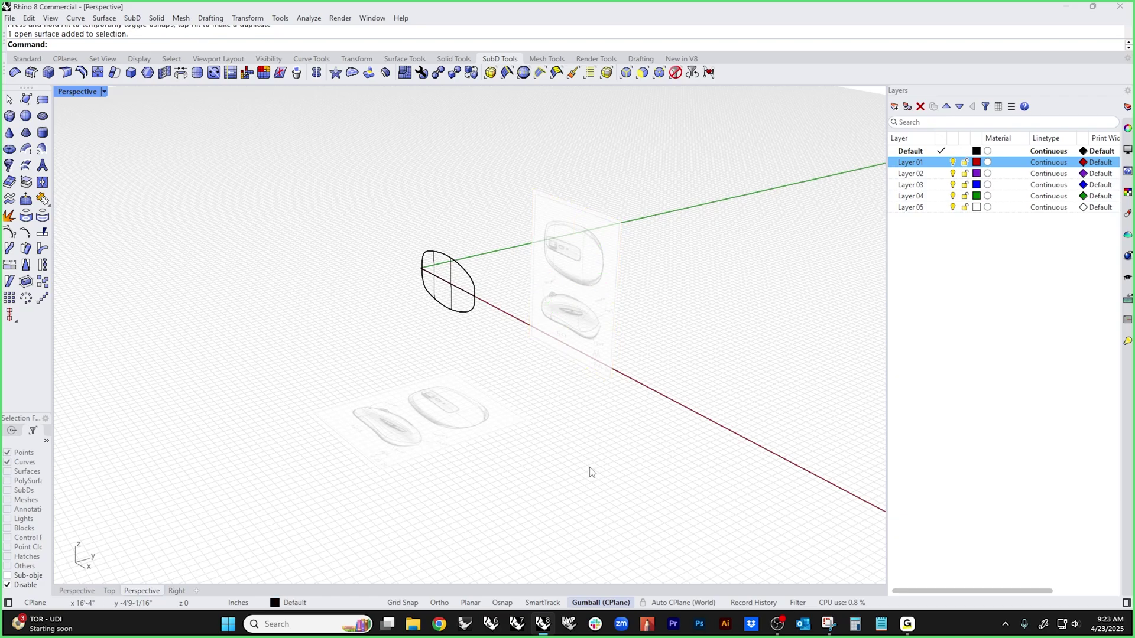
{"action": "left_click", "coordinate": [457, 304]}
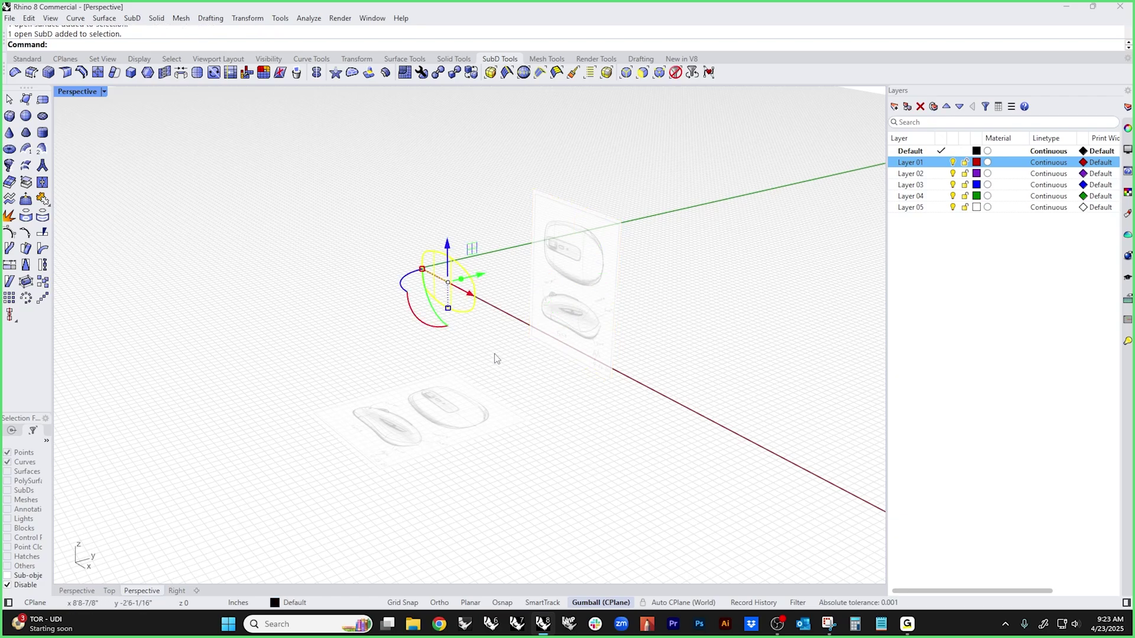
{"action": "right_click_drag", "start_coordinate": [496, 357], "coordinate": [441, 336]}
{"action": "left_click", "coordinate": [441, 337]}
{"action": "left_click", "coordinate": [467, 307]}
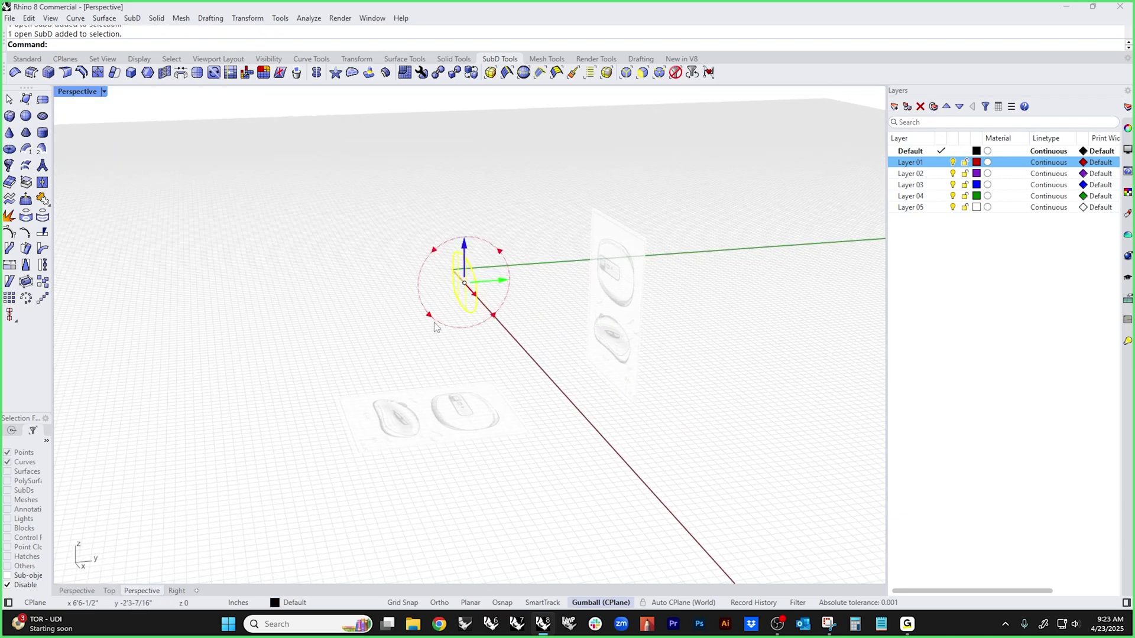
{"action": "left_click", "coordinate": [434, 322]}
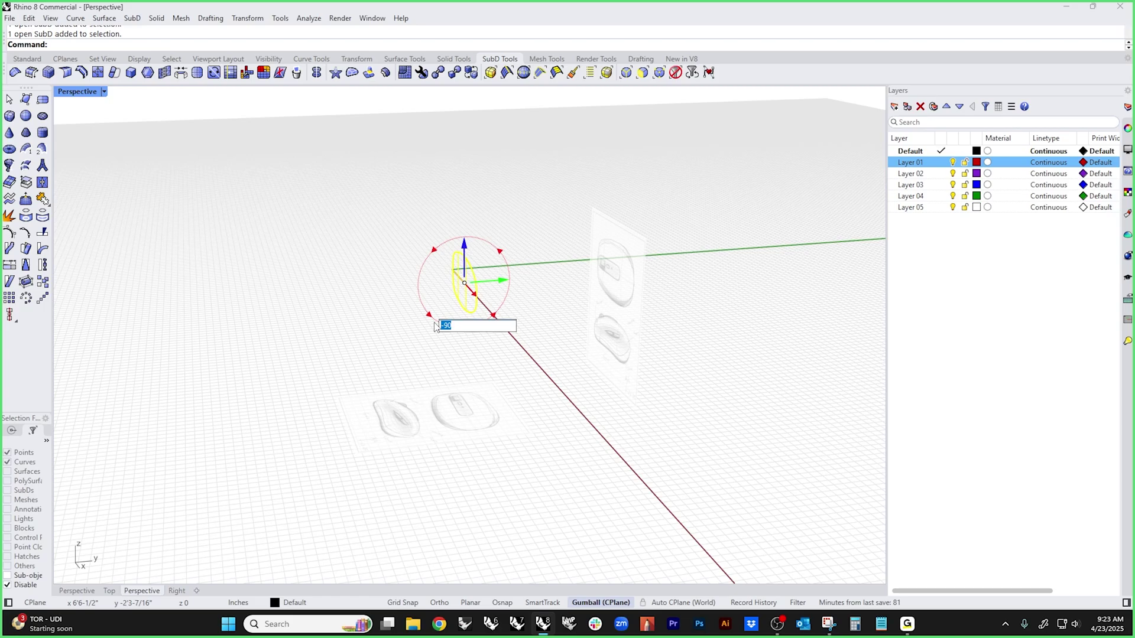
{"action": "key", "text": "Return"}
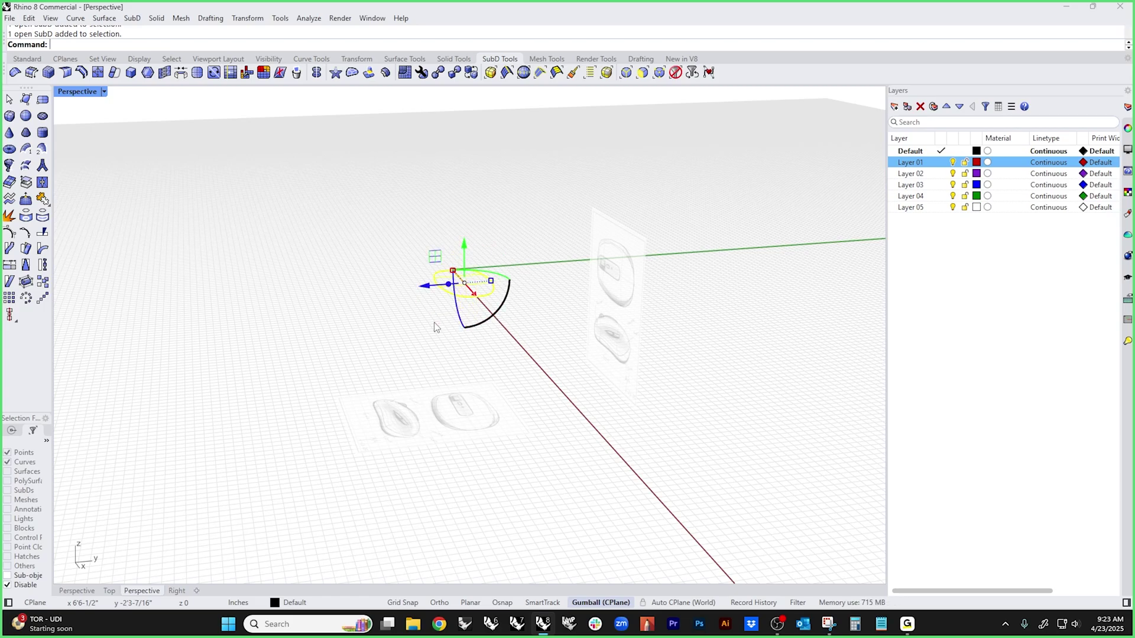
{"action": "left_click", "coordinate": [420, 356]}
{"action": "type", "text": "top"}
{"action": "key", "text": "Return"}
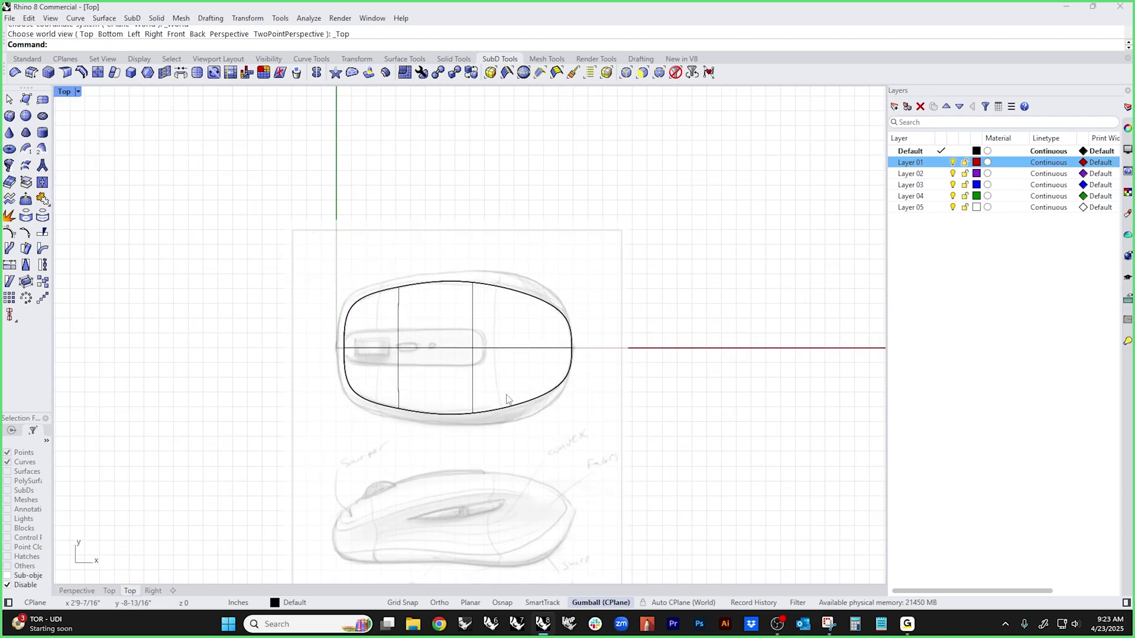
{"action": "mouse_move", "coordinate": [507, 399]}
{"action": "right_mouse_down"}
{"action": "mouse_move", "coordinate": [527, 362]}
{"action": "mouse_move", "coordinate": [519, 427]}
{"action": "mouse_move", "coordinate": [586, 373]}
{"action": "right_mouse_up"}
- In the Front view, raise the upright sketch picture until the side-view mouse's top meets the SubD's line, and lock Layer 01
{"action": "key", "text": "ctrl+F2"}
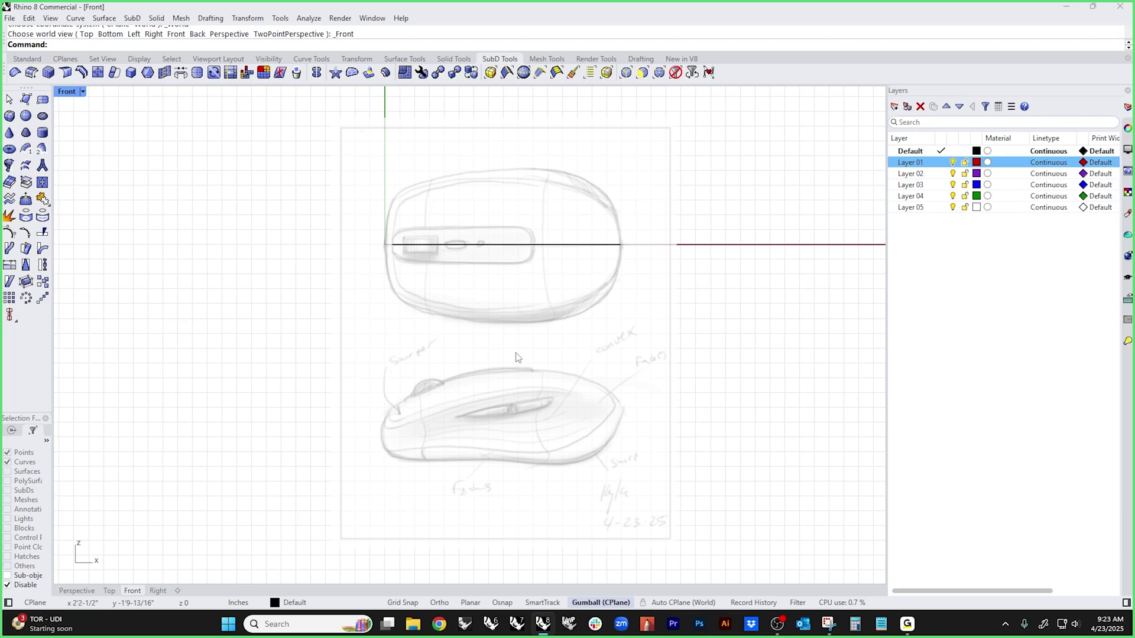
{"action": "left_click", "coordinate": [501, 360]}
{"action": "mouse_move", "coordinate": [504, 307]}
{"action": "left_mouse_down"}
{"action": "mouse_move", "coordinate": [504, 146]}
{"action": "mouse_move", "coordinate": [511, 209]}
{"action": "left_mouse_up"}
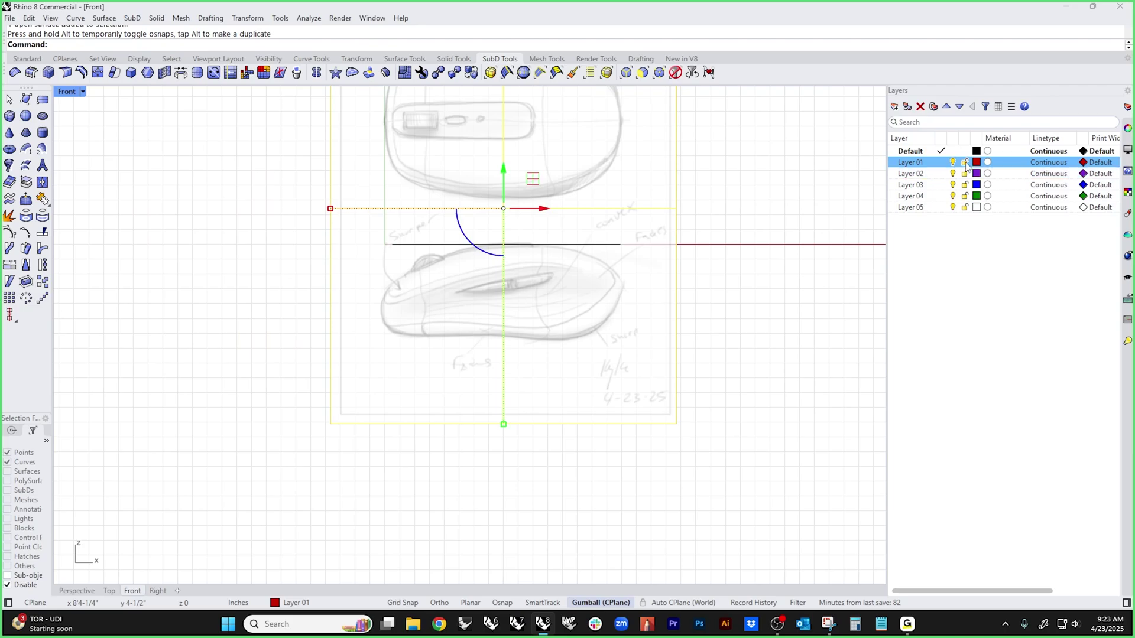
{"action": "left_click", "coordinate": [964, 163]}
{"action": "right_click_drag", "start_coordinate": [750, 386], "coordinate": [693, 424]}
{"action": "scroll", "coordinate": [463, 367], "scroll_direction": "up", "scroll_amount": 5}
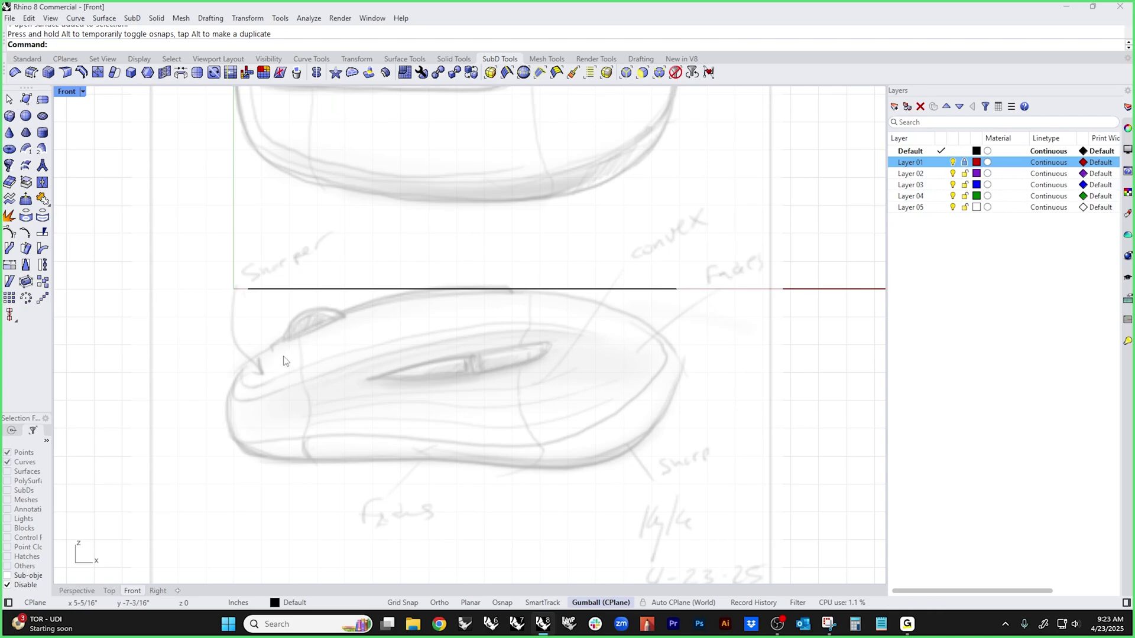
- Show the SubD's control points, lower them all to the side-view mouse's front upper edge and tilt them up about that front end
{"action": "left_click_drag", "start_coordinate": [189, 264], "coordinate": [826, 345]}
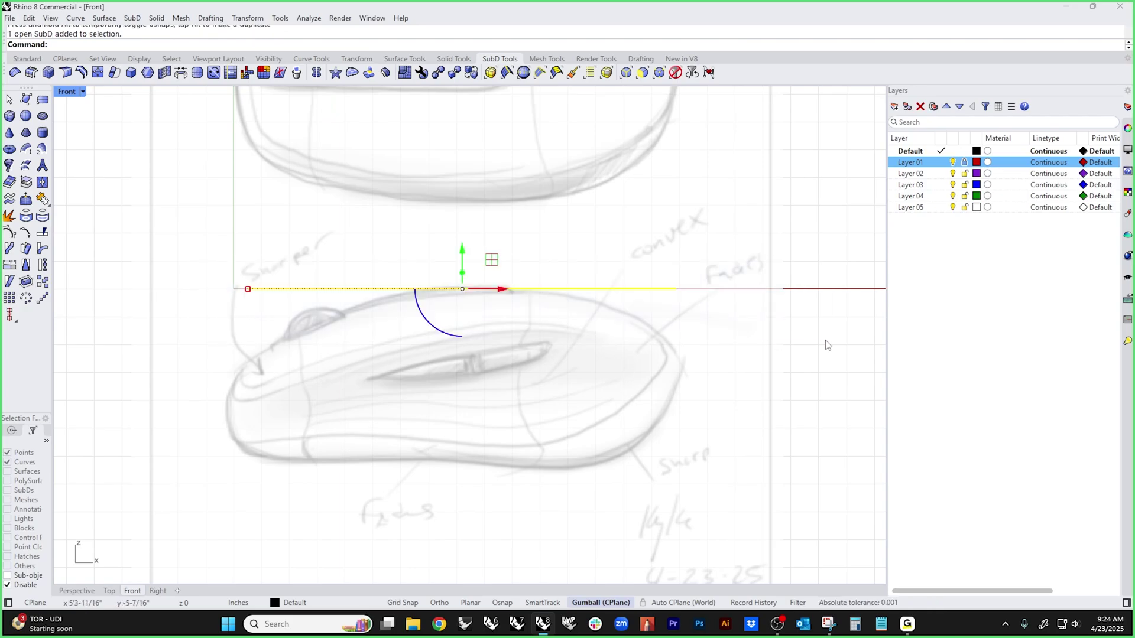
{"action": "left_click", "coordinate": [11, 233]}
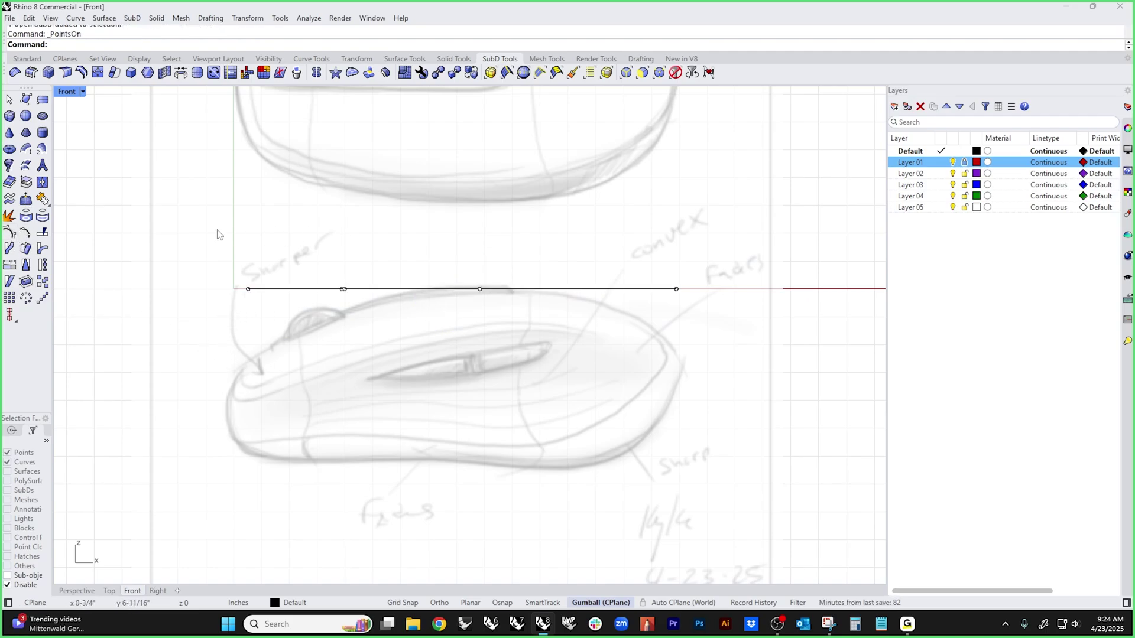
{"action": "left_click_drag", "start_coordinate": [208, 252], "coordinate": [760, 346]}
{"action": "left_click_drag", "start_coordinate": [417, 289], "coordinate": [248, 359]}
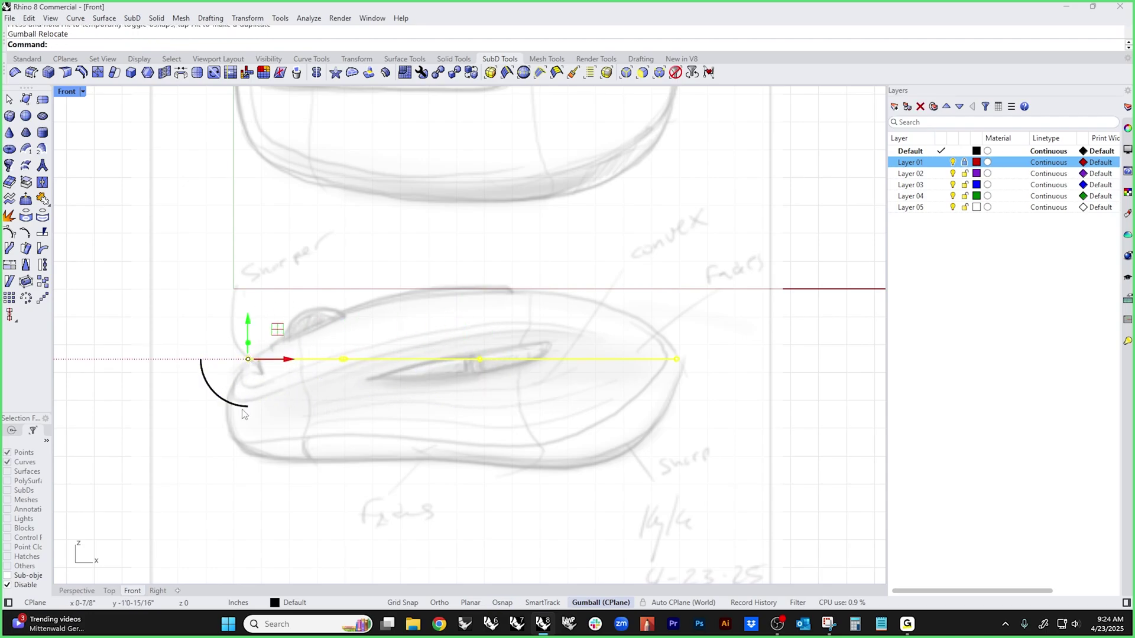
{"action": "left_click_drag", "start_coordinate": [248, 406], "coordinate": [268, 403]}
{"action": "left_click", "coordinate": [437, 445]}
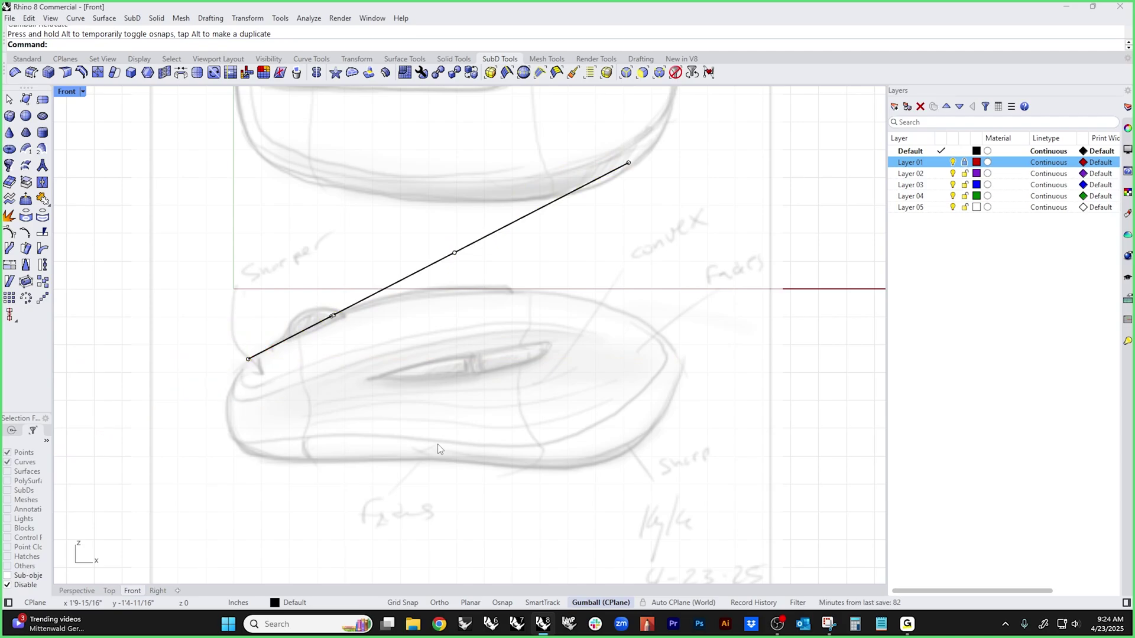
- Bend all the control points downward along a spine from the front vertex past the rear end, following the sketched top profile
{"action": "right_click_drag", "start_coordinate": [437, 444], "coordinate": [424, 476]}
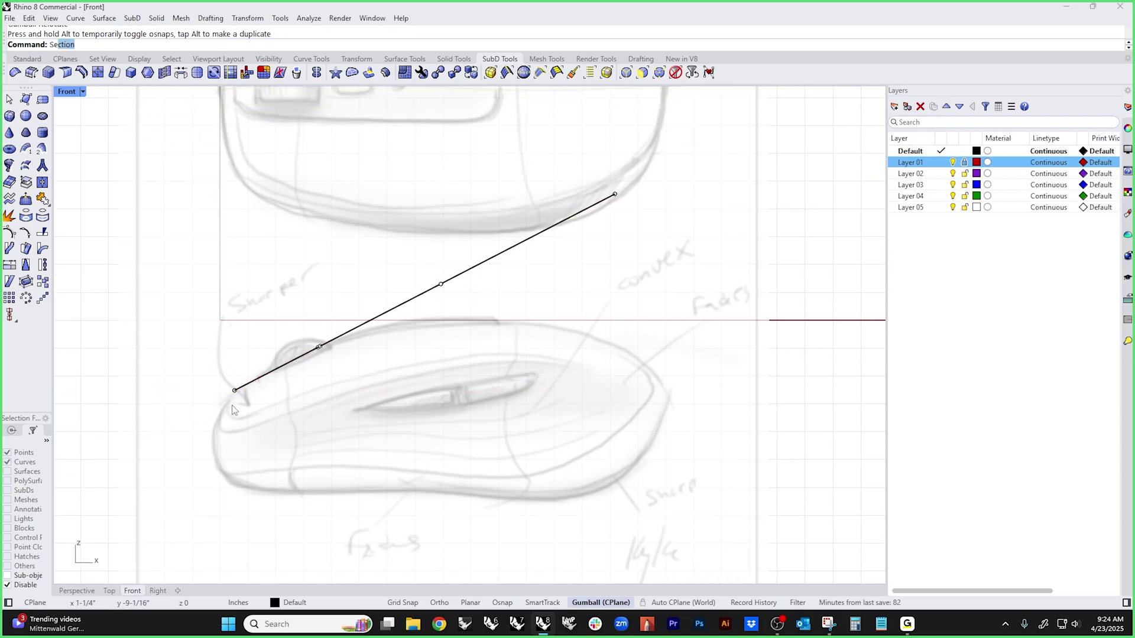
{"action": "key", "text": "Return"}
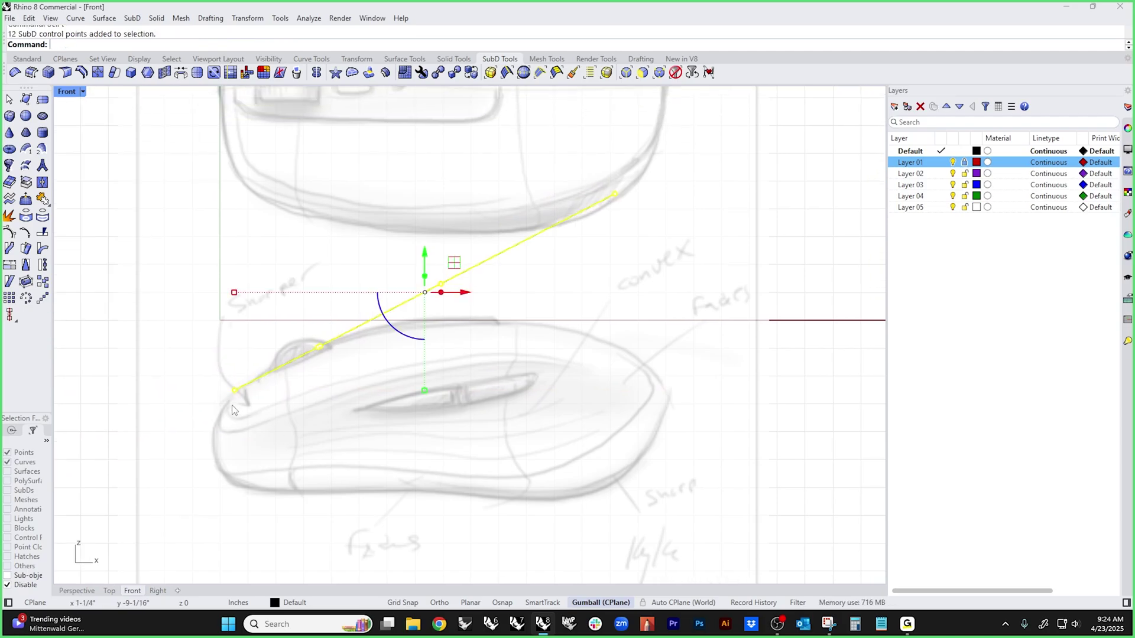
{"action": "type", "text": "Bend"}
{"action": "key", "text": "Return"}
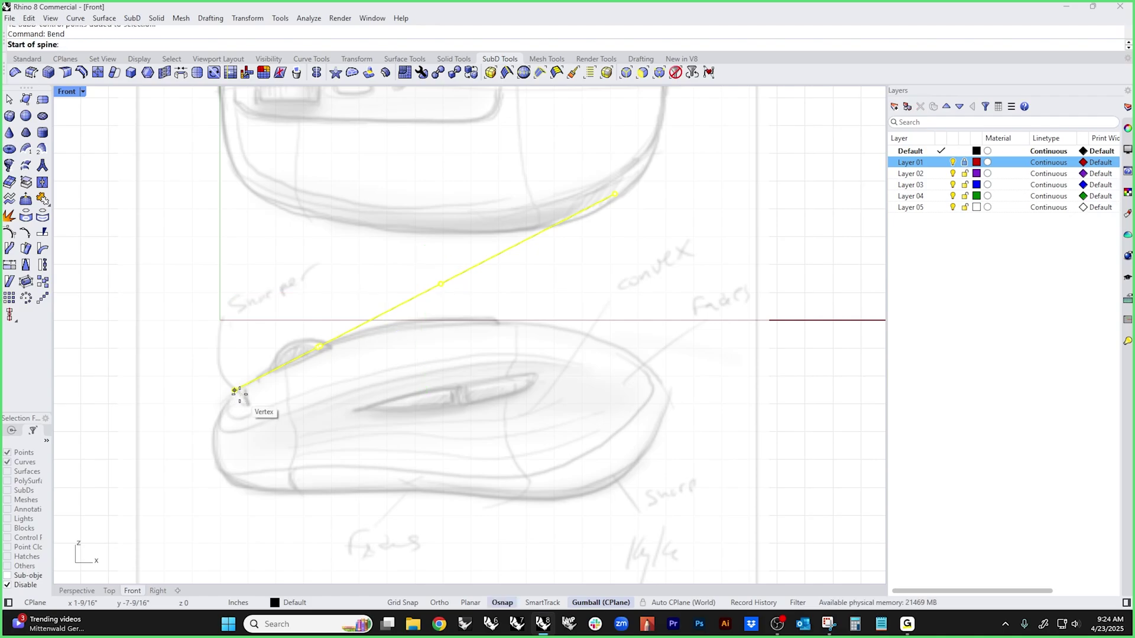
{"action": "left_click", "coordinate": [237, 391]}
{"action": "left_click", "coordinate": [644, 179]}
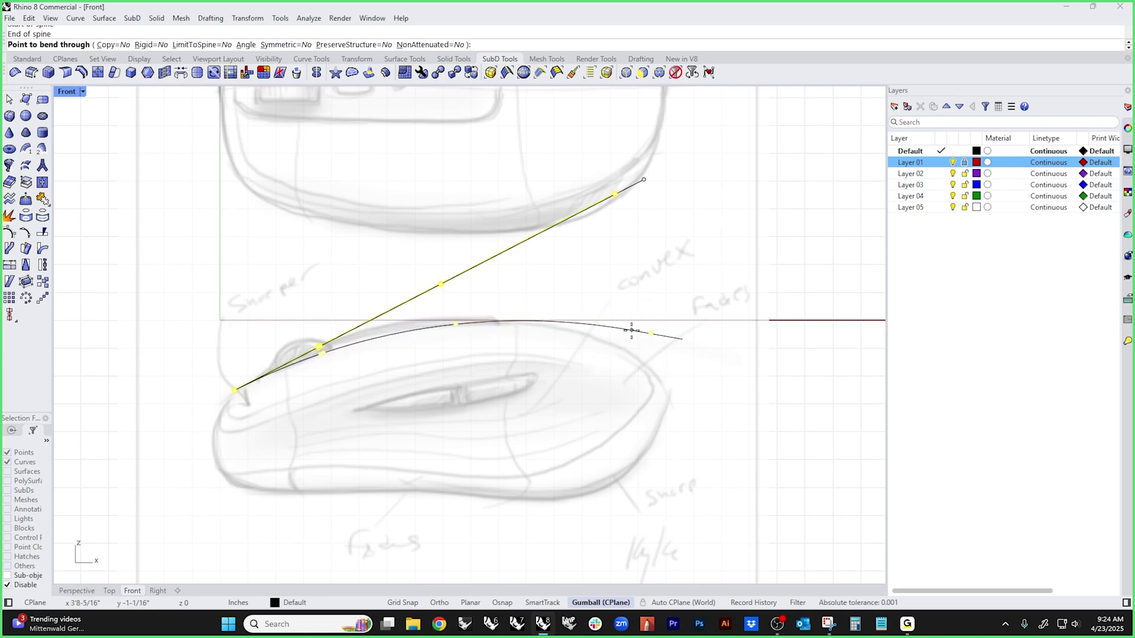
{"action": "left_click", "coordinate": [631, 331]}
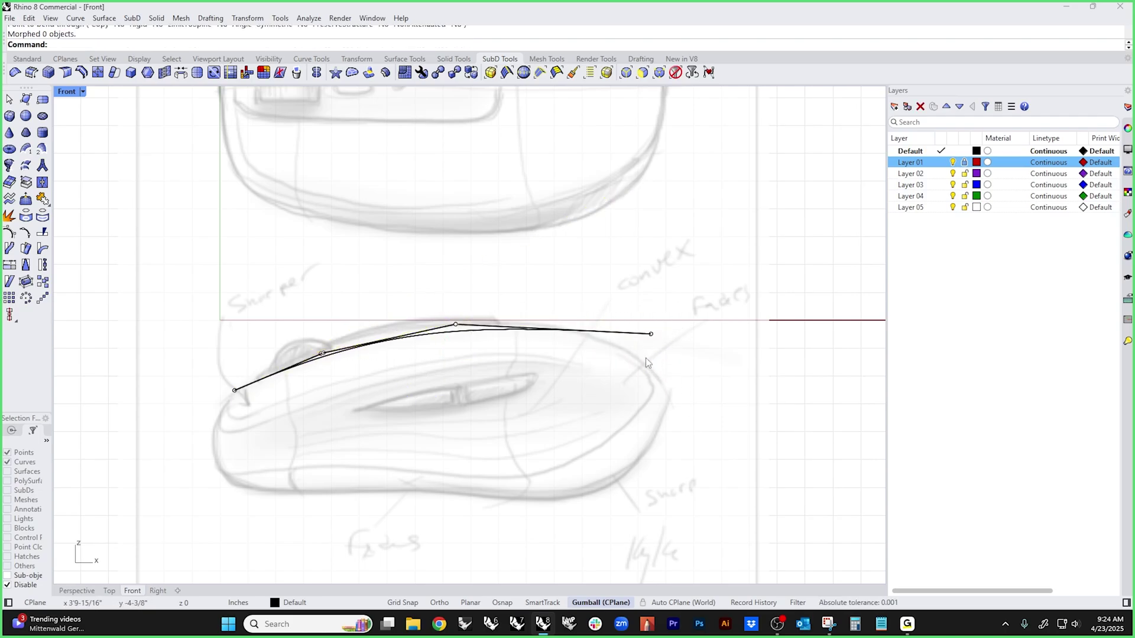
- In the Front view, lower the rear control points onto the sketch outline and raise the middle row of control points
{"action": "left_click", "coordinate": [651, 334]}
{"action": "left_click_drag", "start_coordinate": [651, 334], "coordinate": [649, 367]}
{"action": "left_click", "coordinate": [534, 264]}
{"action": "left_click_drag", "start_coordinate": [380, 297], "coordinate": [484, 346]}
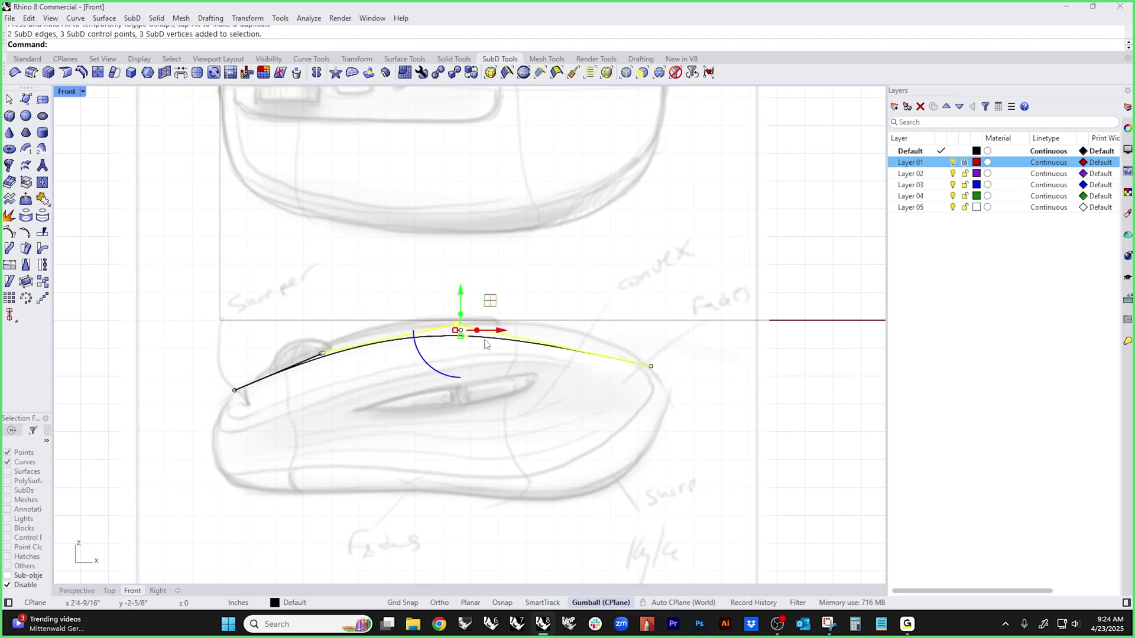
{"action": "mouse_move", "coordinate": [465, 295]}
{"action": "left_mouse_down"}
{"action": "mouse_move", "coordinate": [466, 270]}
{"action": "mouse_move", "coordinate": [465, 307]}
{"action": "left_mouse_up"}
{"action": "left_click", "coordinate": [359, 296]}
- Raise the row of control points near the scroll wheel and shift the crest row rearward to match the side-view sketch's top outline
{"action": "left_click_drag", "start_coordinate": [292, 315], "coordinate": [349, 390]}
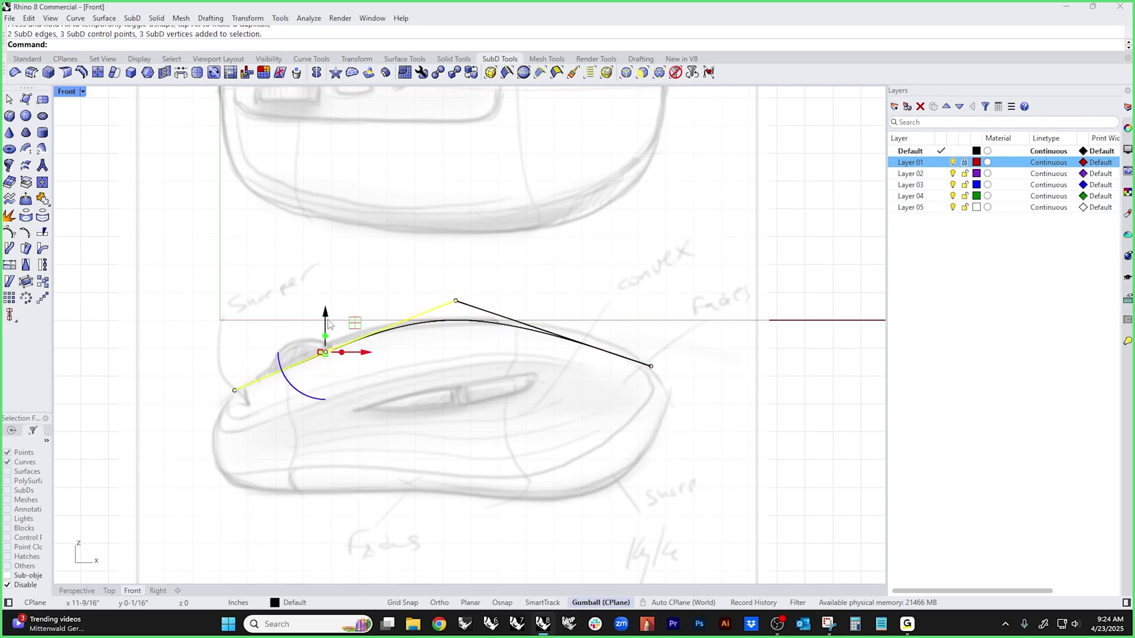
{"action": "mouse_move", "coordinate": [327, 334]}
{"action": "left_mouse_down"}
{"action": "mouse_move", "coordinate": [317, 328]}
{"action": "mouse_move", "coordinate": [316, 342]}
{"action": "left_mouse_up"}
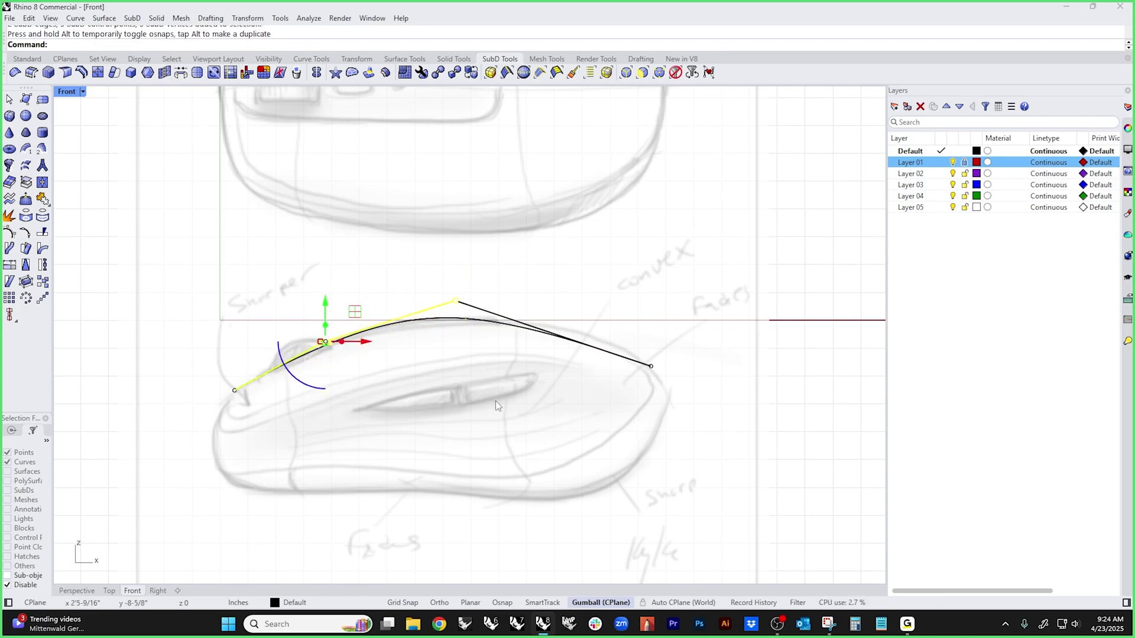
{"action": "key", "text": "Escape"}
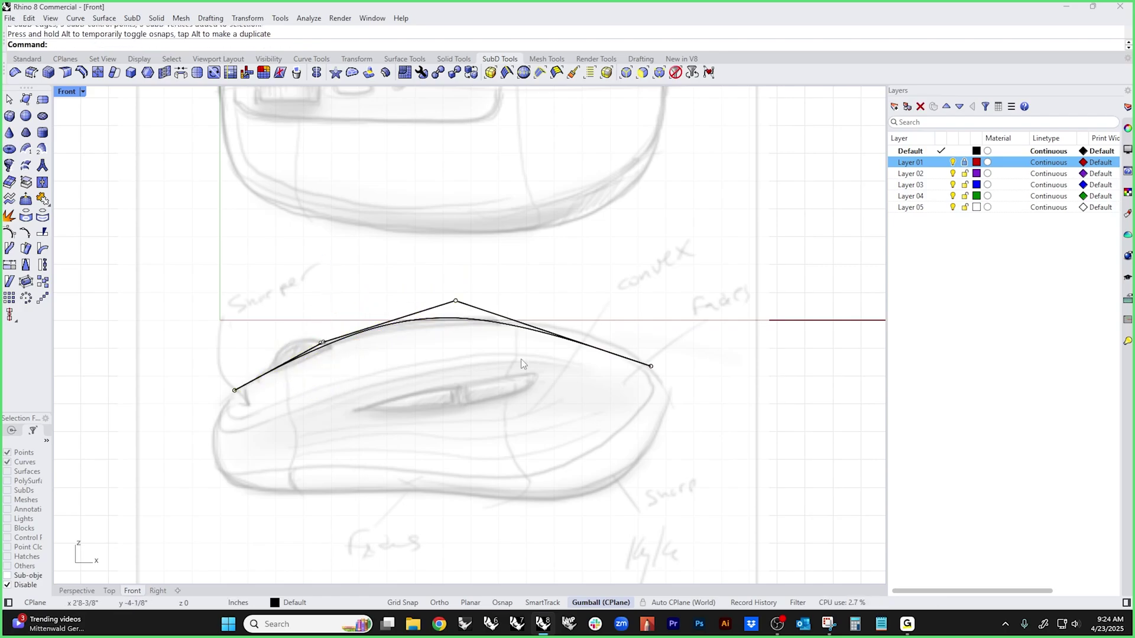
{"action": "left_click_drag", "start_coordinate": [435, 284], "coordinate": [524, 312]}
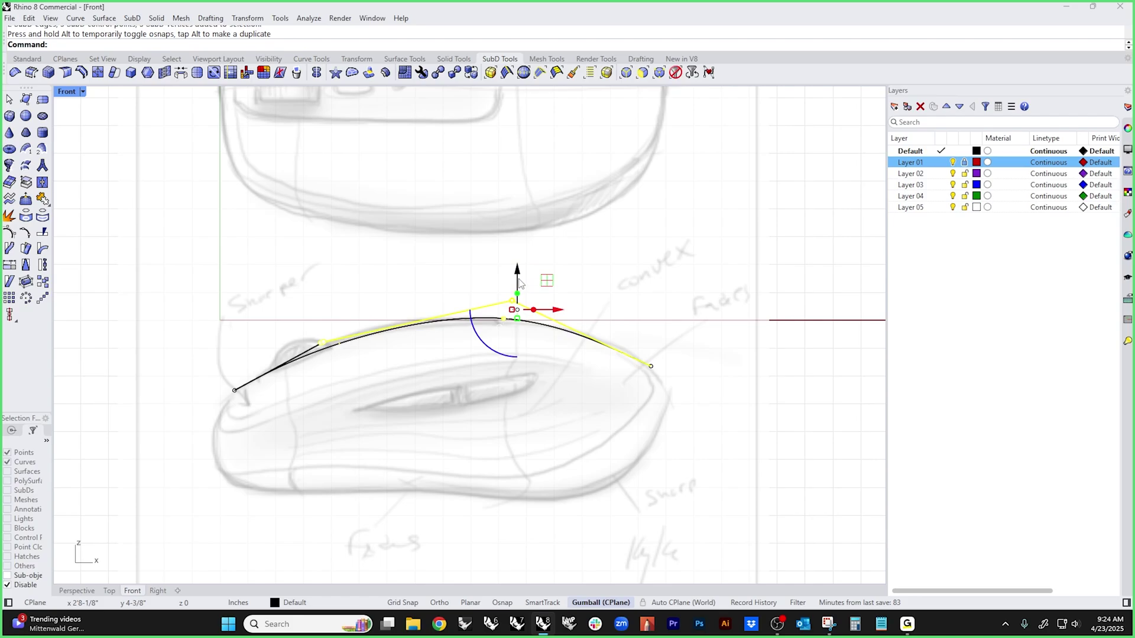
{"action": "left_click", "coordinate": [319, 310]}
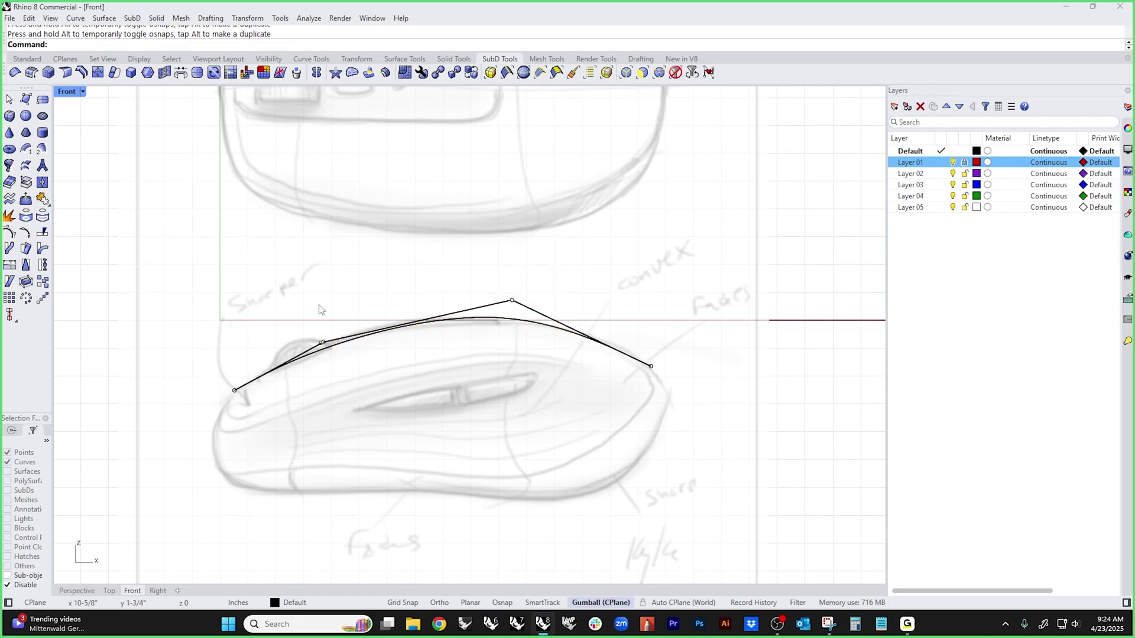
{"action": "left_click_drag", "start_coordinate": [297, 315], "coordinate": [348, 369]}
{"action": "left_click_drag", "start_coordinate": [330, 309], "coordinate": [323, 339]}
{"action": "left_click", "coordinate": [430, 393]}
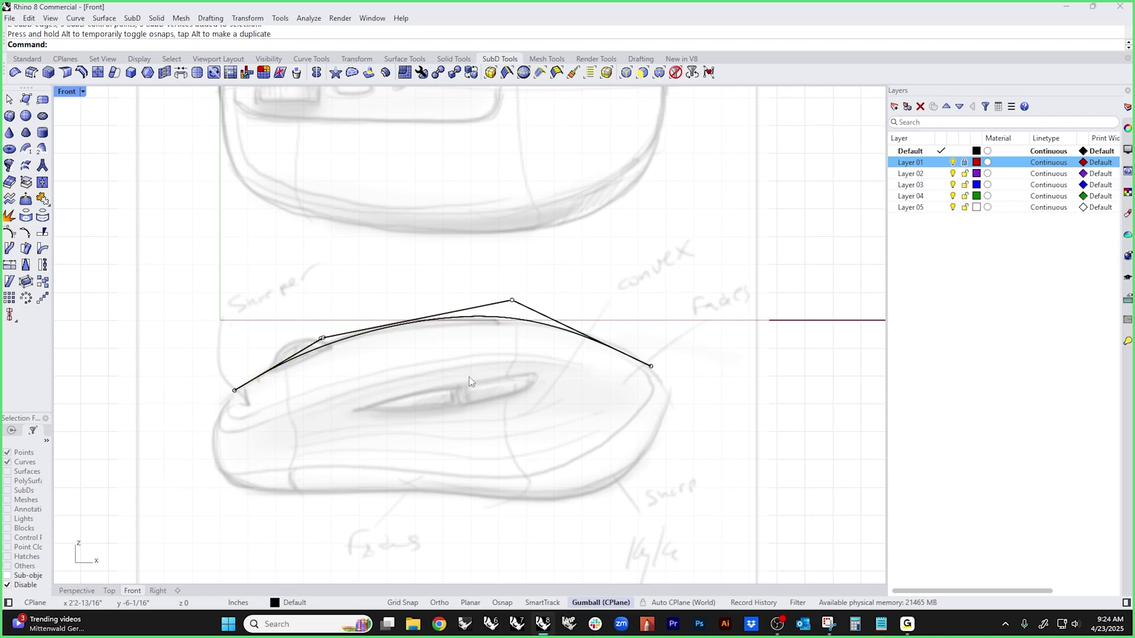
- Examine the curved SubD end-on in the Perspective view and bring it up close in the Right view
{"action": "scroll", "coordinate": [470, 381], "scroll_direction": "down", "scroll_amount": 3}
{"action": "key", "text": "ctrl+F4"}
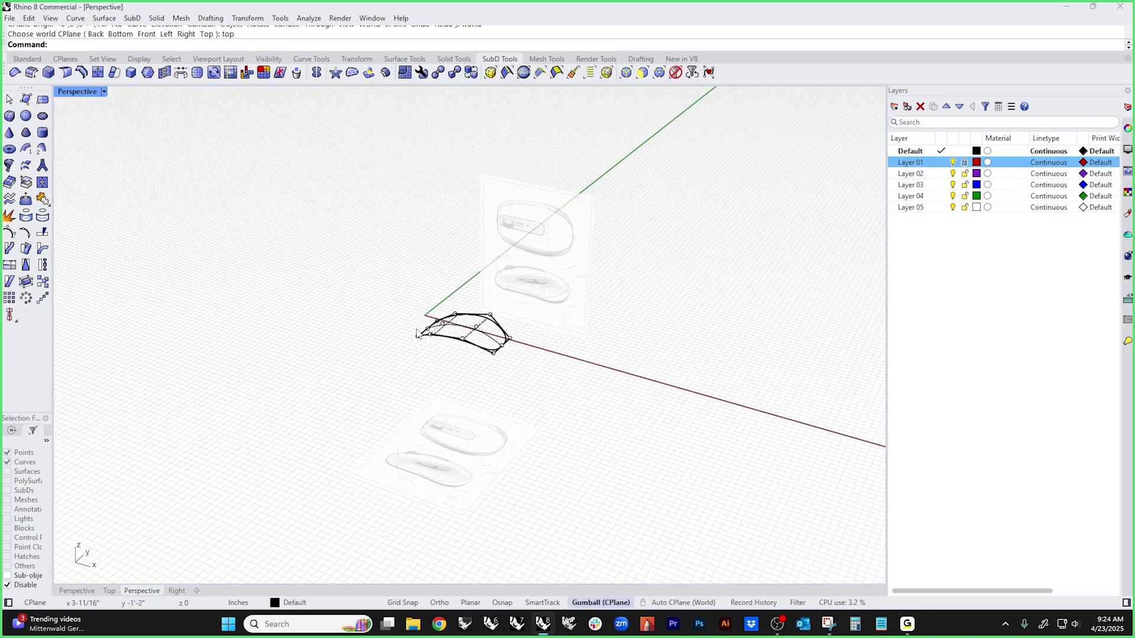
{"action": "right_click_drag", "start_coordinate": [437, 338], "coordinate": [506, 352]}
{"action": "scroll", "coordinate": [453, 372], "scroll_direction": "up", "scroll_amount": 6}
{"action": "right_click_drag", "start_coordinate": [453, 384], "coordinate": [543, 326]}
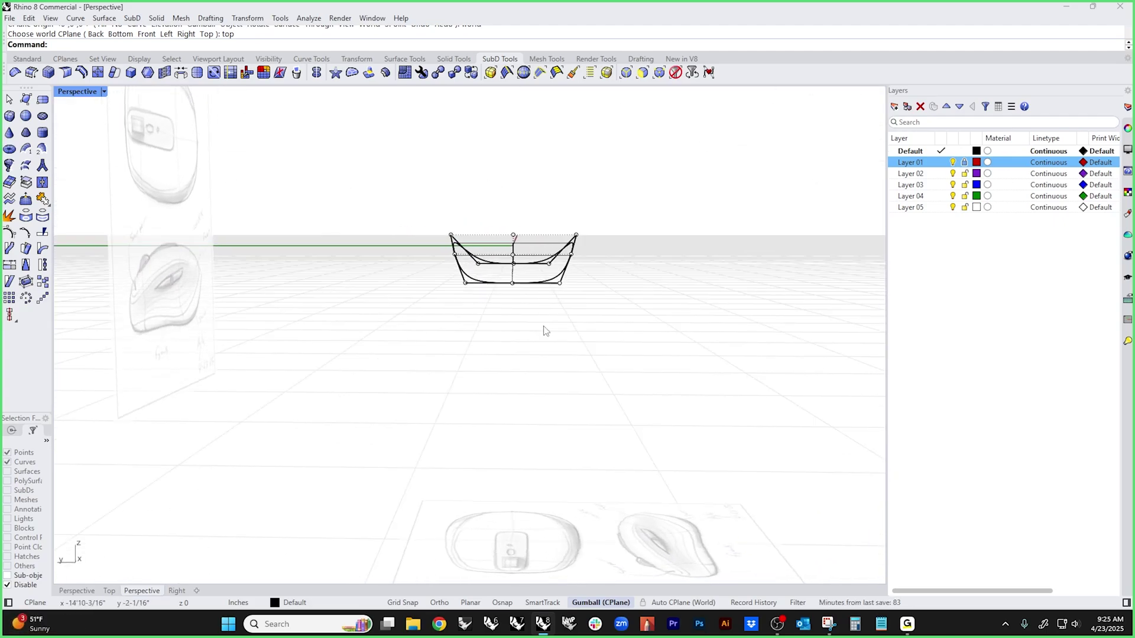
{"action": "key", "text": "ctrl+shift+t"}
{"action": "key", "text": "ctrl+shift+r"}
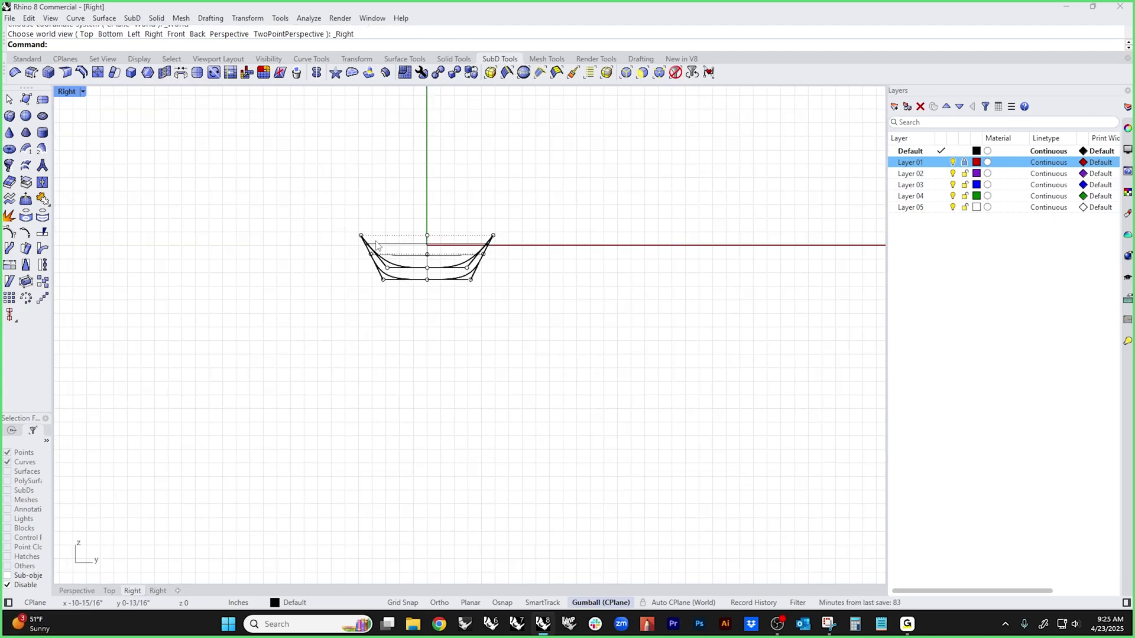
{"action": "scroll", "coordinate": [376, 246], "scroll_direction": "up", "scroll_amount": 3}
{"action": "left_click_drag", "start_coordinate": [476, 175], "coordinate": [530, 407]}
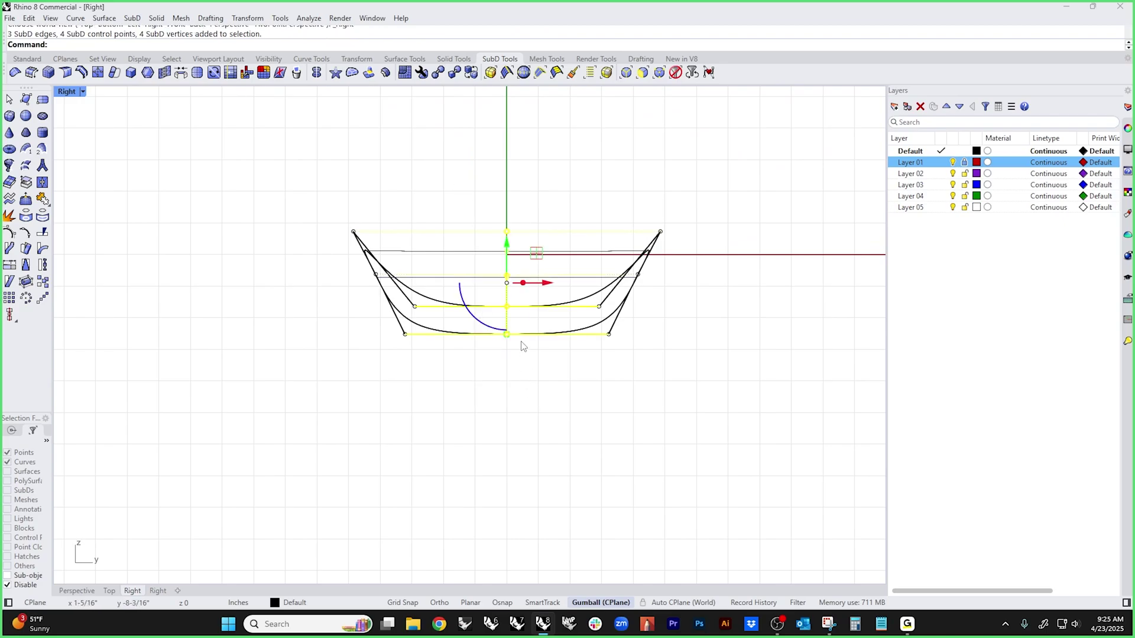
{"action": "left_click", "coordinate": [525, 410]}
{"action": "left_click_drag", "start_coordinate": [497, 202], "coordinate": [540, 380]}
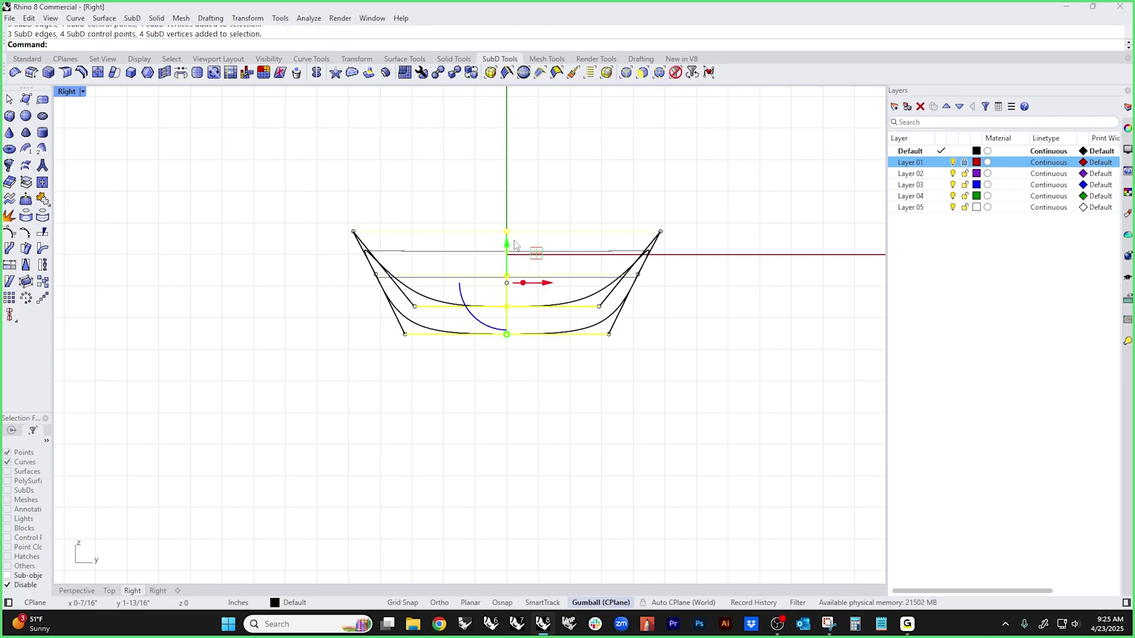
{"action": "left_click", "coordinate": [527, 373]}
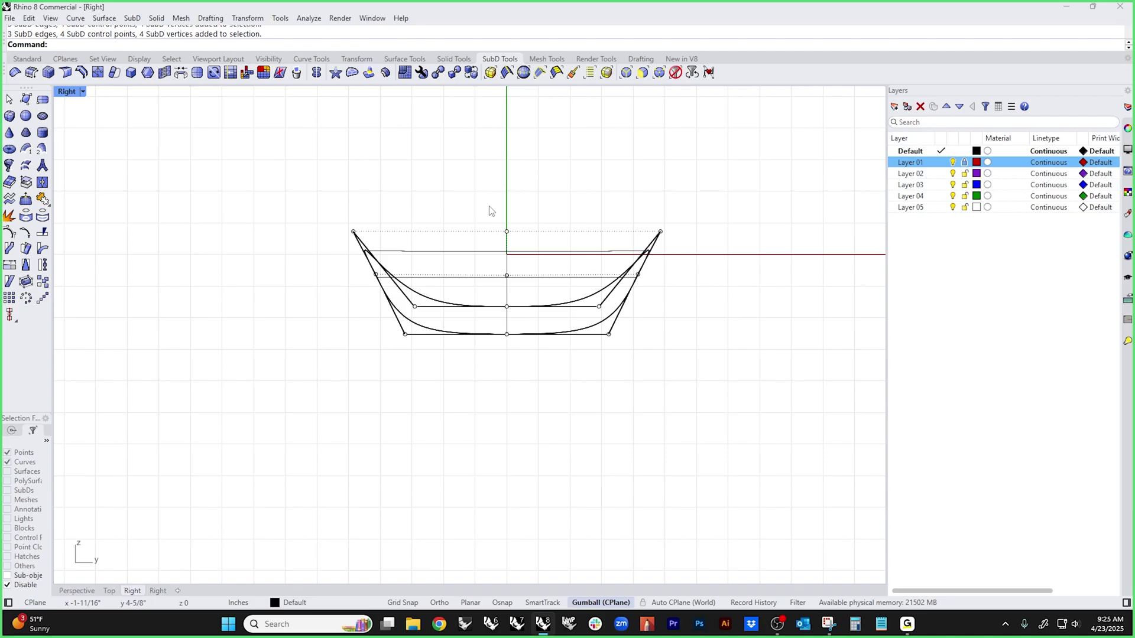
- In the Right view, raise the two interior centre-line control points to crown the SubD across its width
{"action": "left_click_drag", "start_coordinate": [490, 211], "coordinate": [547, 303]}
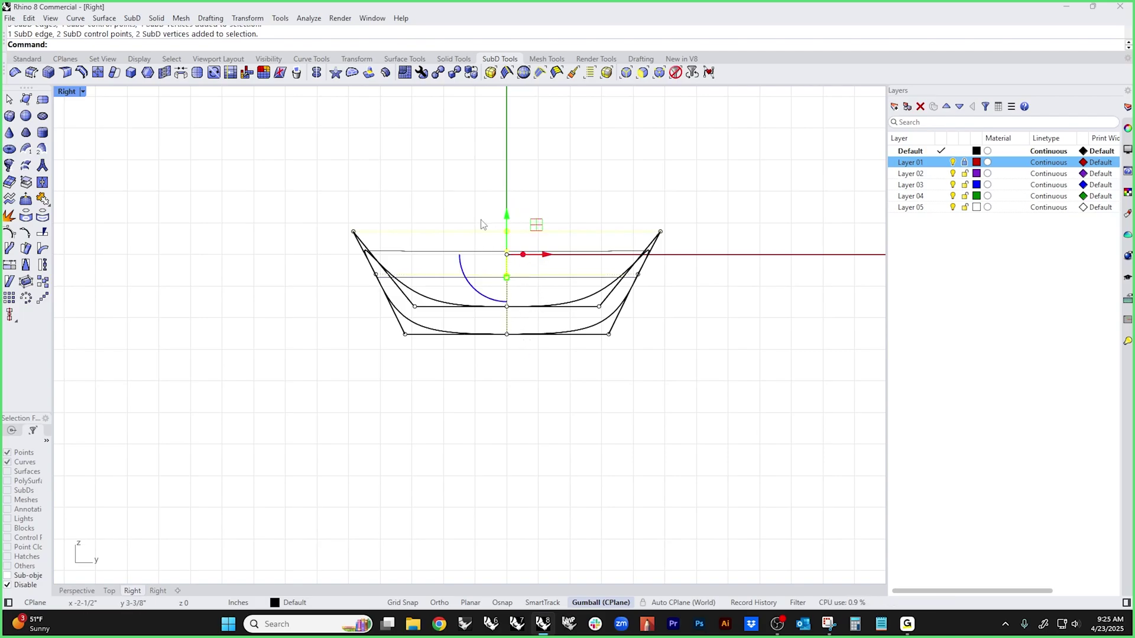
{"action": "mouse_move", "coordinate": [508, 219]}
{"action": "left_mouse_down"}
{"action": "mouse_move", "coordinate": [507, 179]}
{"action": "mouse_move", "coordinate": [507, 213]}
{"action": "left_mouse_up"}
{"action": "left_click", "coordinate": [532, 395]}
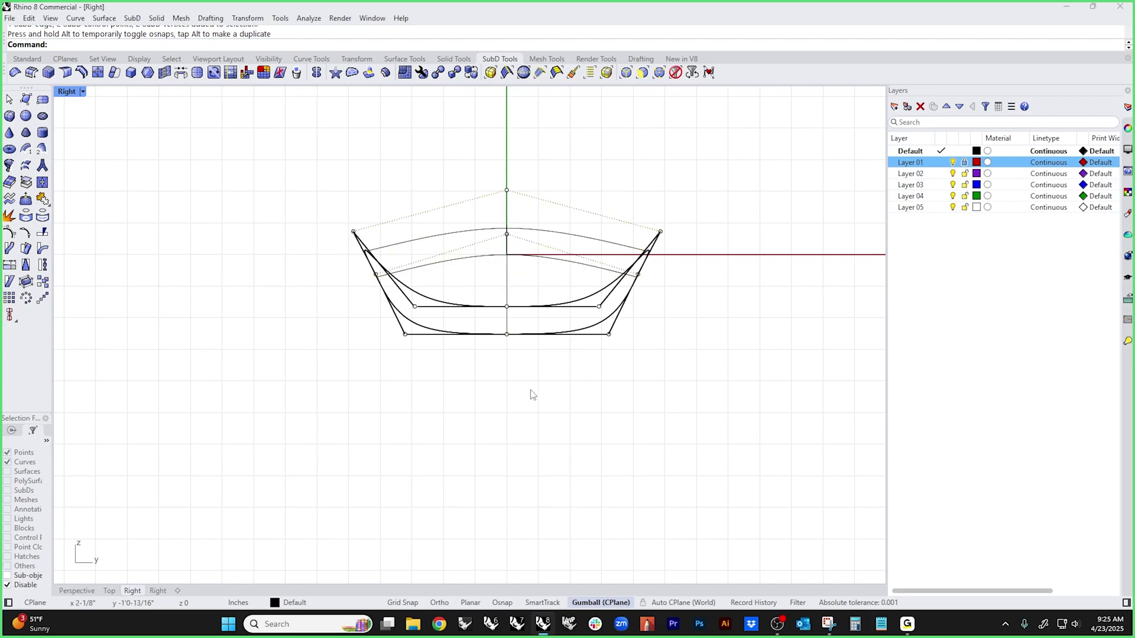
- Set the Perspective view's display mode to Shaded
{"action": "key", "text": "ctrl+F4"}
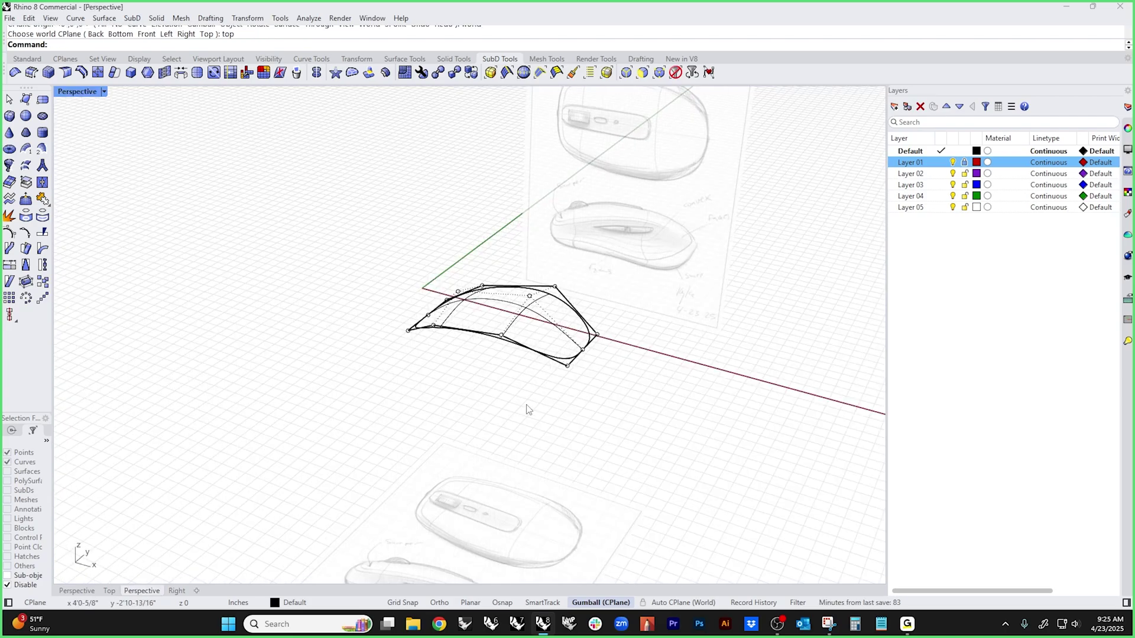
{"action": "middle_click", "coordinate": [529, 410]}
{"action": "left_click", "coordinate": [474, 358]}
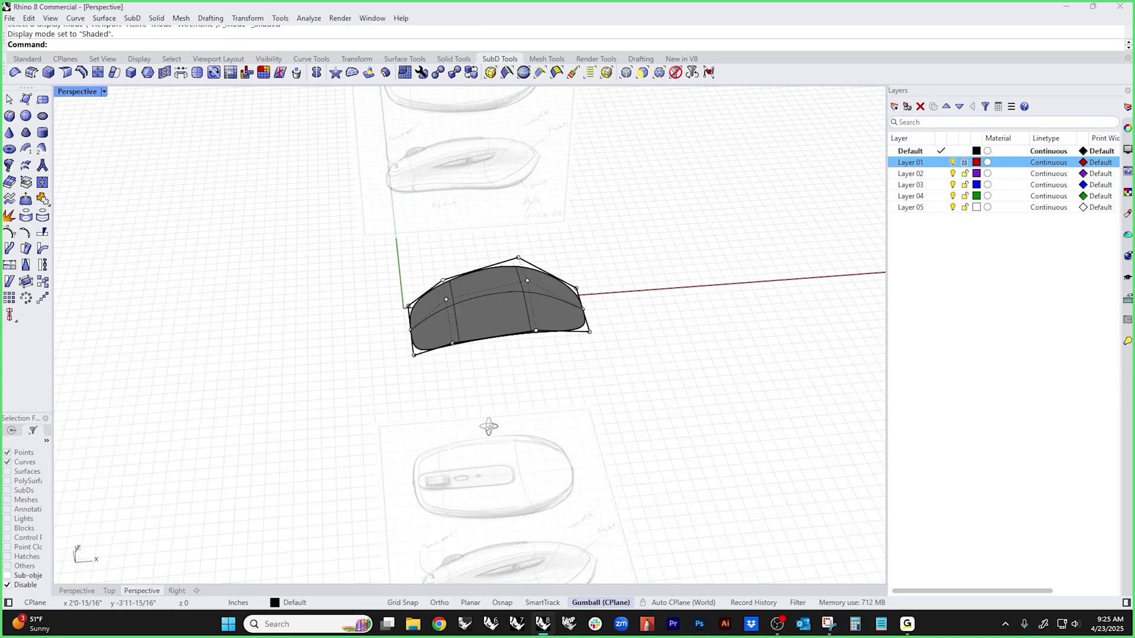
- Flip the SubD's surface direction, check it from other angles and deselect it
{"action": "mouse_move", "coordinate": [489, 431]}
{"action": "right_mouse_down"}
{"action": "mouse_move", "coordinate": [426, 335]}
{"action": "mouse_move", "coordinate": [656, 390]}
{"action": "mouse_move", "coordinate": [566, 304]}
{"action": "mouse_move", "coordinate": [464, 362]}
{"action": "mouse_move", "coordinate": [425, 358]}
{"action": "right_mouse_up"}
{"action": "left_click", "coordinate": [425, 346]}
{"action": "type", "text": "flip"}
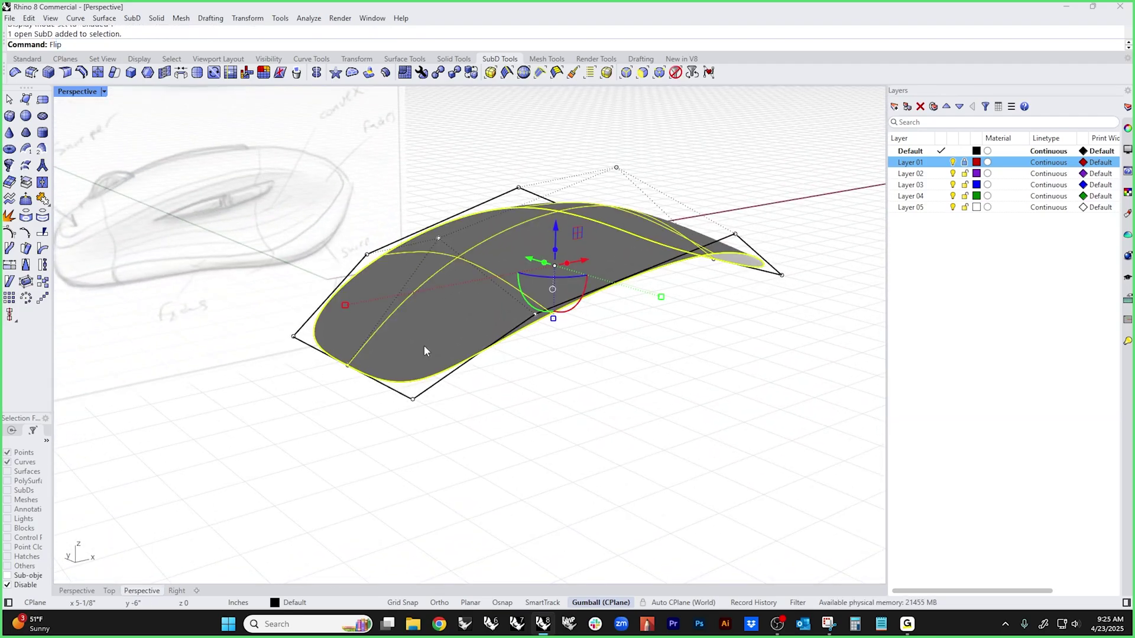
{"action": "key", "text": "Return"}
{"action": "mouse_move", "coordinate": [634, 389]}
{"action": "right_mouse_down"}
{"action": "mouse_move", "coordinate": [595, 332]}
{"action": "mouse_move", "coordinate": [591, 426]}
{"action": "mouse_move", "coordinate": [562, 509]}
{"action": "mouse_move", "coordinate": [752, 323]}
{"action": "mouse_move", "coordinate": [633, 314]}
{"action": "mouse_move", "coordinate": [585, 384]}
{"action": "mouse_move", "coordinate": [520, 329]}
{"action": "mouse_move", "coordinate": [501, 396]}
{"action": "mouse_move", "coordinate": [575, 329]}
{"action": "mouse_move", "coordinate": [574, 313]}
{"action": "mouse_move", "coordinate": [578, 356]}
{"action": "right_mouse_up"}
{"action": "scroll", "coordinate": [611, 334], "scroll_direction": "down", "scroll_amount": 4}
{"action": "left_click", "coordinate": [619, 339]}
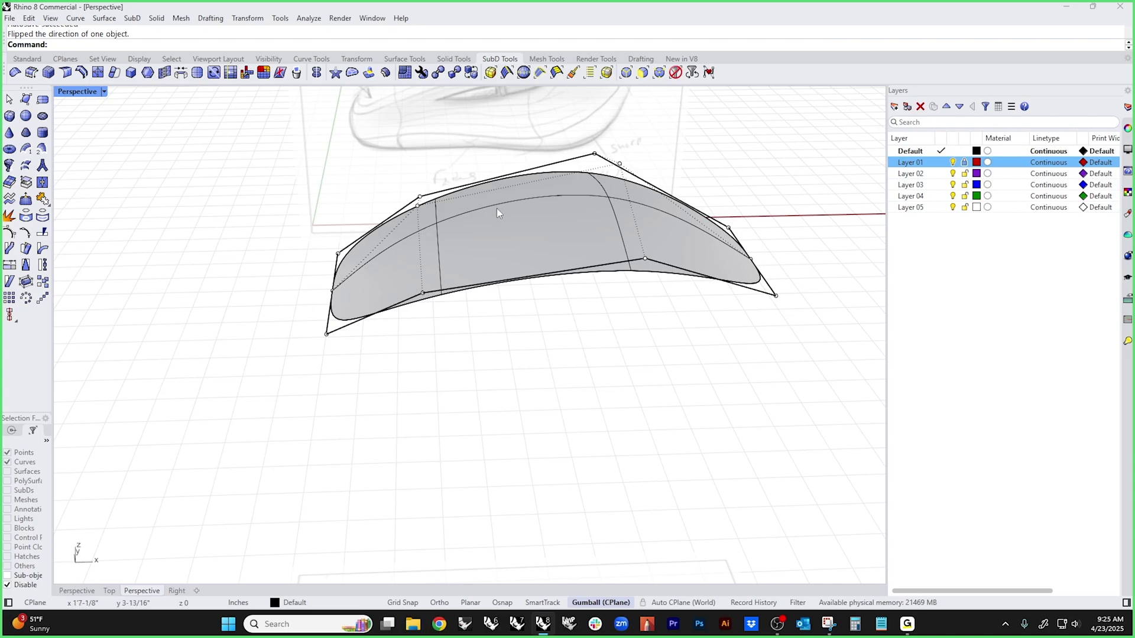
- Hide the SubD's control points and select its entire outer edge loop
{"action": "left_click", "coordinate": [436, 223]}
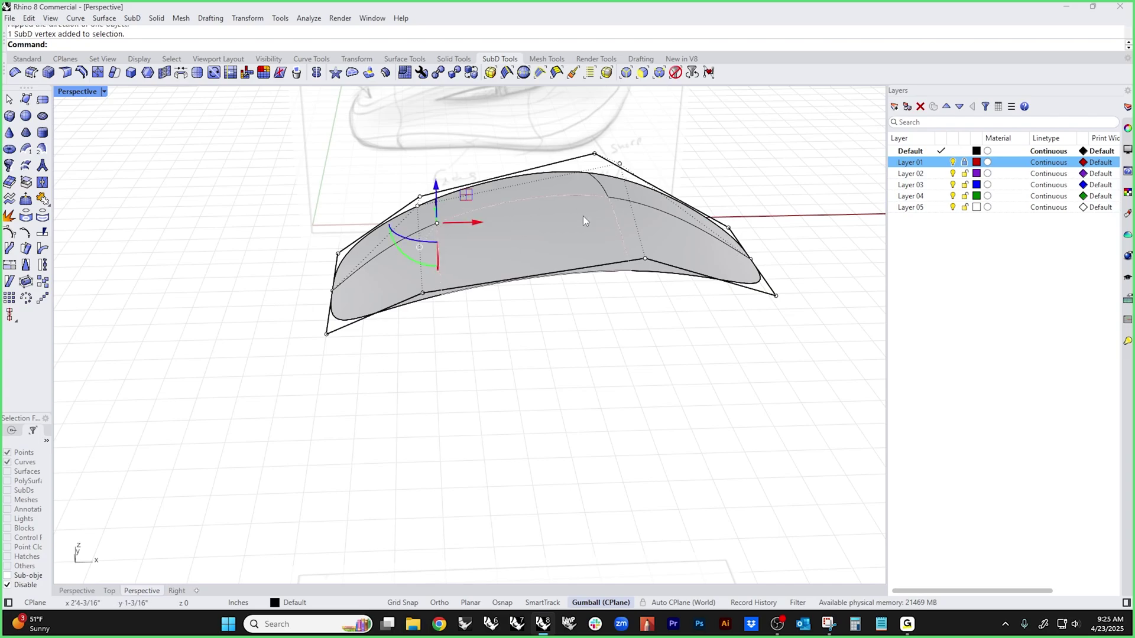
{"action": "key", "text": "Escape"}
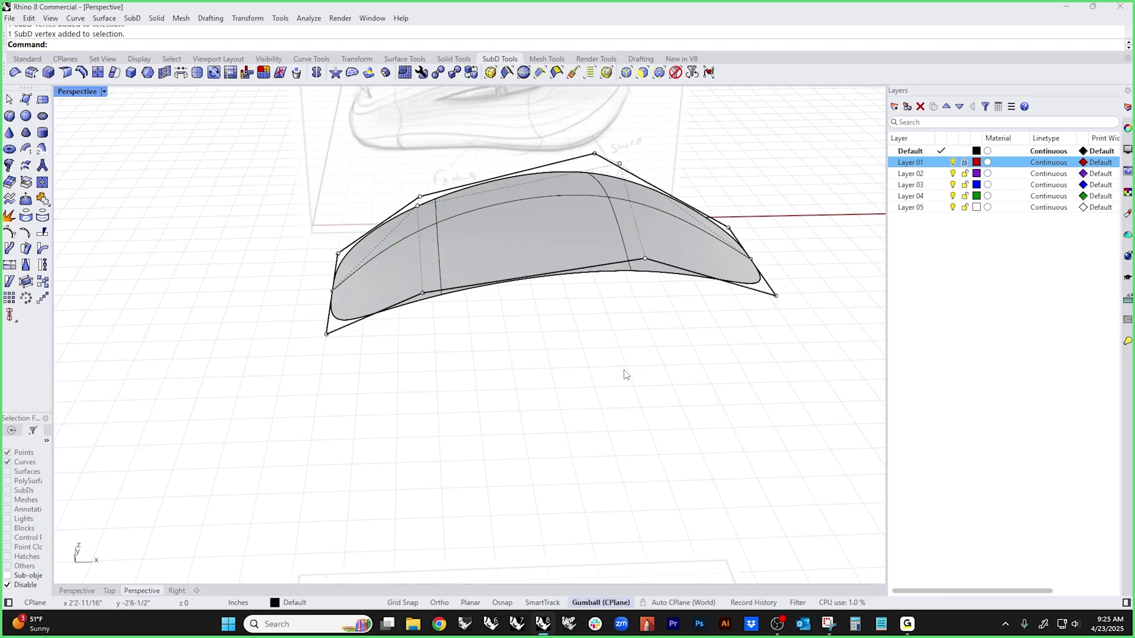
{"action": "key", "text": "Escape"}
{"action": "mouse_move", "coordinate": [556, 334]}
{"action": "right_mouse_down"}
{"action": "mouse_move", "coordinate": [544, 451]}
{"action": "mouse_move", "coordinate": [545, 401]}
{"action": "mouse_move", "coordinate": [733, 273]}
{"action": "mouse_move", "coordinate": [600, 324]}
{"action": "mouse_move", "coordinate": [519, 286]}
{"action": "mouse_move", "coordinate": [572, 349]}
{"action": "mouse_move", "coordinate": [537, 339]}
{"action": "mouse_move", "coordinate": [532, 360]}
{"action": "mouse_move", "coordinate": [554, 337]}
{"action": "mouse_move", "coordinate": [339, 273]}
{"action": "right_mouse_up"}
{"action": "double_click", "coordinate": [350, 255]}
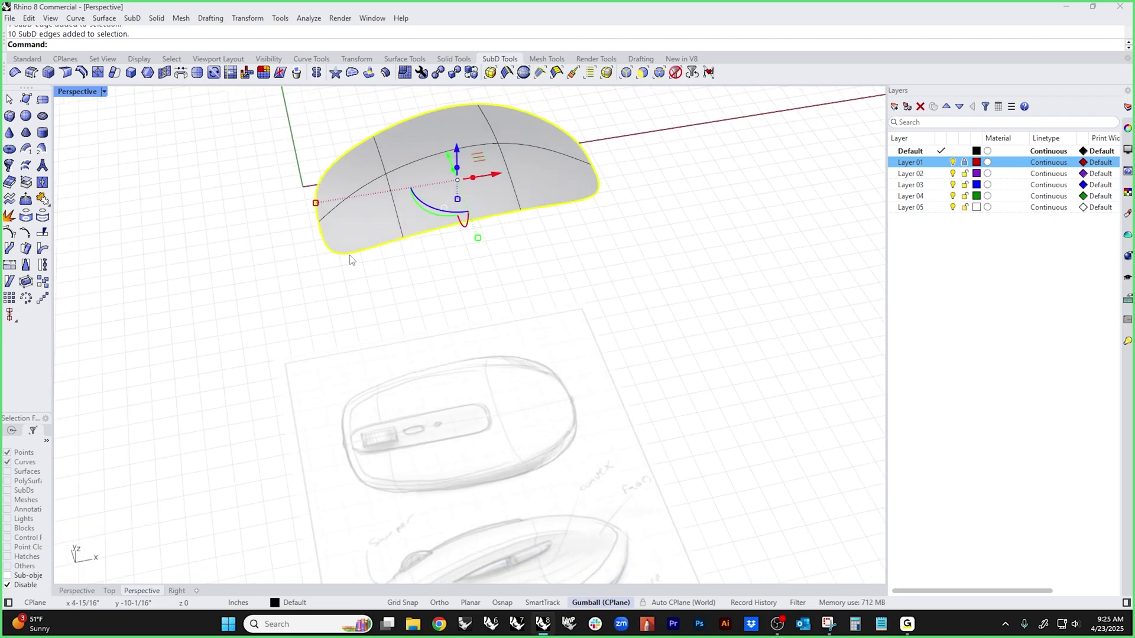
{"action": "scroll", "coordinate": [494, 333], "scroll_direction": "up", "scroll_amount": 3}
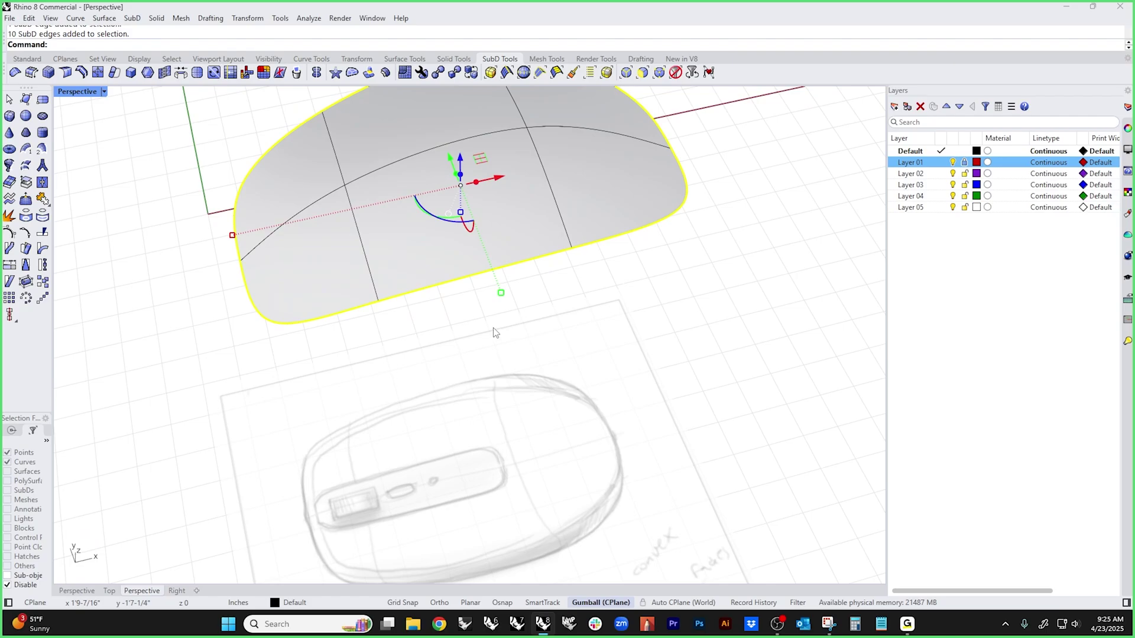
- Try to extrude the SubD's outer edge loop outward by scaling it, and undo that scaling
{"action": "left_click_drag", "start_coordinate": [500, 294], "coordinate": [505, 304]}
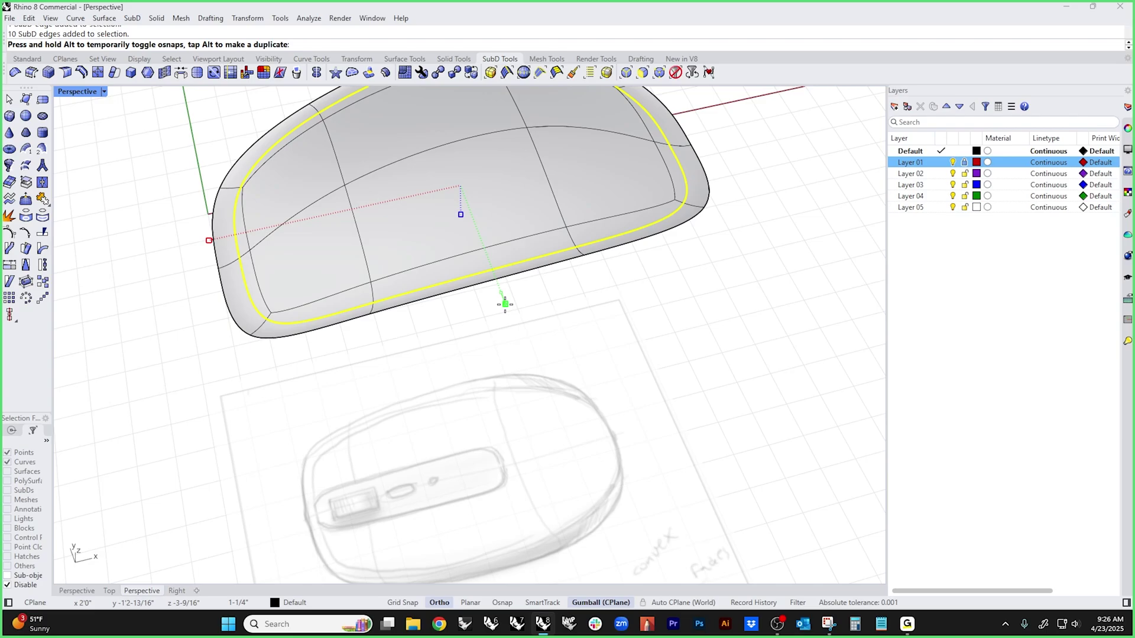
{"action": "left_click_drag", "start_coordinate": [505, 304], "coordinate": [506, 305]}
{"action": "key", "text": "ctrl+z"}
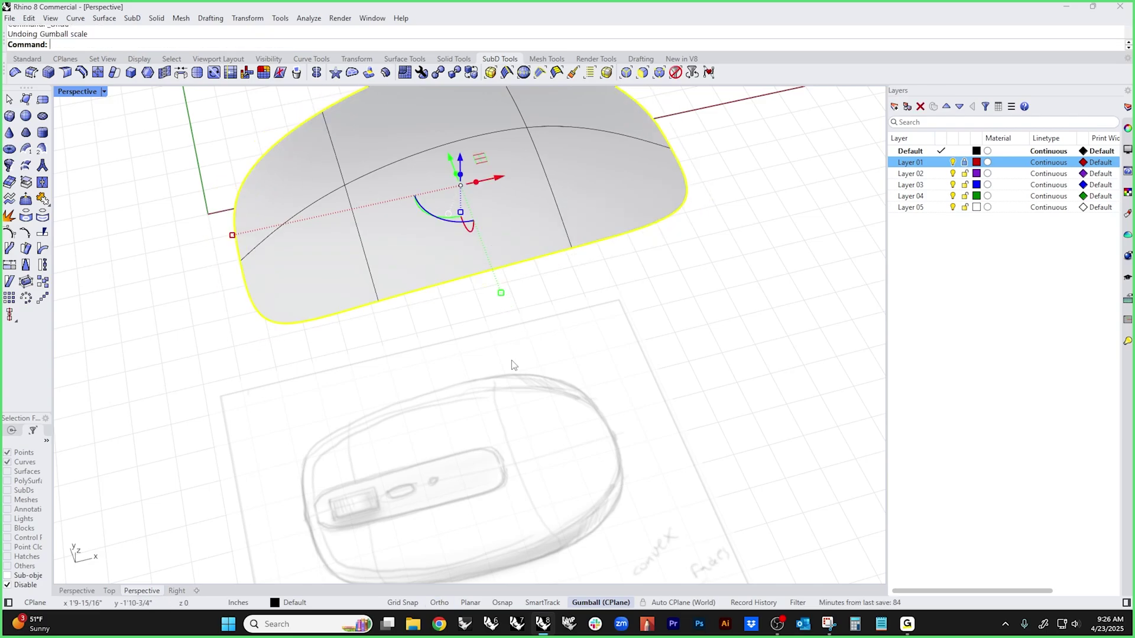
{"action": "right_click_drag", "start_coordinate": [496, 359], "coordinate": [499, 341]}
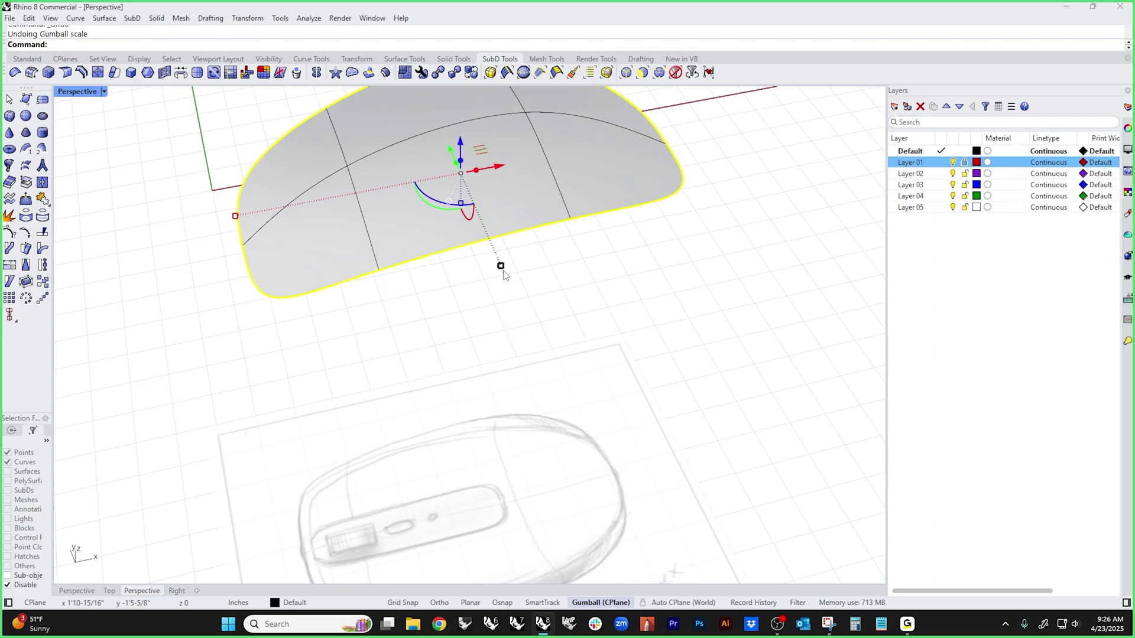
- Extrude the SubD's outer edge loop slightly outward by scaling, and lower the new outer loop to start the sides
{"action": "mouse_move", "coordinate": [501, 267]}
{"action": "left_mouse_down"}
{"action": "mouse_move", "coordinate": [515, 301]}
{"action": "mouse_move", "coordinate": [499, 269]}
{"action": "mouse_move", "coordinate": [504, 288]}
{"action": "mouse_move", "coordinate": [506, 276]}
{"action": "left_mouse_up"}
{"action": "left_click", "coordinate": [508, 304]}
{"action": "right_click_drag", "start_coordinate": [510, 320], "coordinate": [488, 276]}
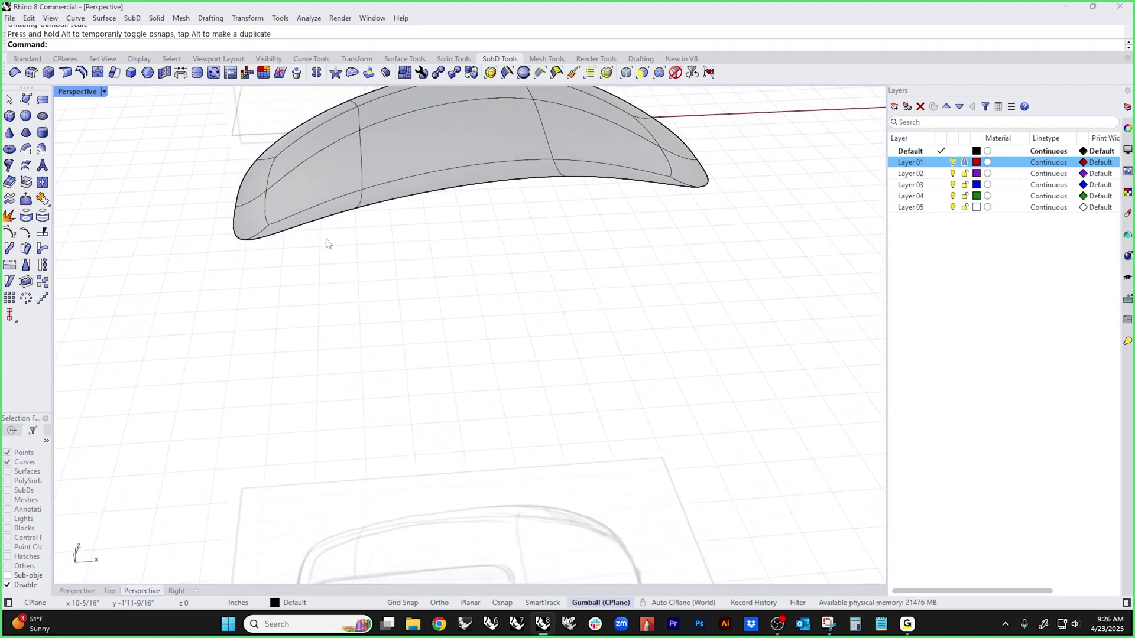
{"action": "double_click", "coordinate": [315, 227]}
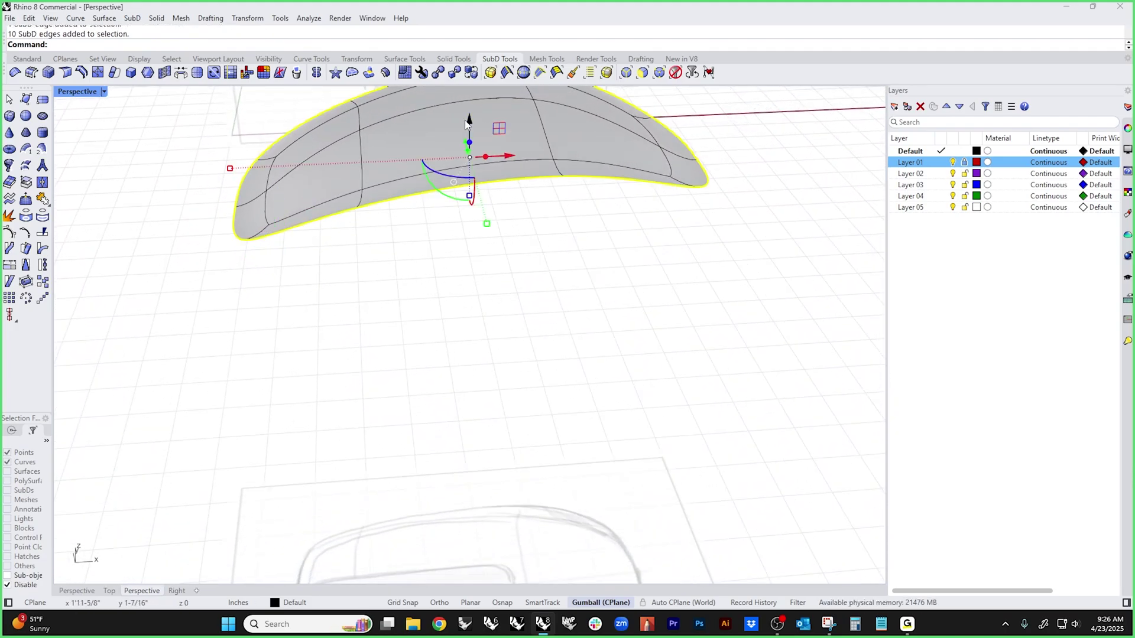
{"action": "left_click_drag", "start_coordinate": [467, 122], "coordinate": [474, 172]}
{"action": "left_click", "coordinate": [410, 296]}
- Insert an edge loop just inside the SubD's outer edge and switch the SubD to flat display
{"action": "mouse_move", "coordinate": [410, 296]}
{"action": "right_mouse_down"}
{"action": "mouse_move", "coordinate": [578, 274]}
{"action": "mouse_move", "coordinate": [585, 236]}
{"action": "mouse_move", "coordinate": [562, 230]}
{"action": "mouse_move", "coordinate": [450, 270]}
{"action": "mouse_move", "coordinate": [420, 309]}
{"action": "mouse_move", "coordinate": [406, 380]}
{"action": "mouse_move", "coordinate": [414, 342]}
{"action": "mouse_move", "coordinate": [562, 260]}
{"action": "mouse_move", "coordinate": [538, 250]}
{"action": "mouse_move", "coordinate": [508, 289]}
{"action": "mouse_move", "coordinate": [449, 314]}
{"action": "mouse_move", "coordinate": [585, 330]}
{"action": "right_mouse_up"}
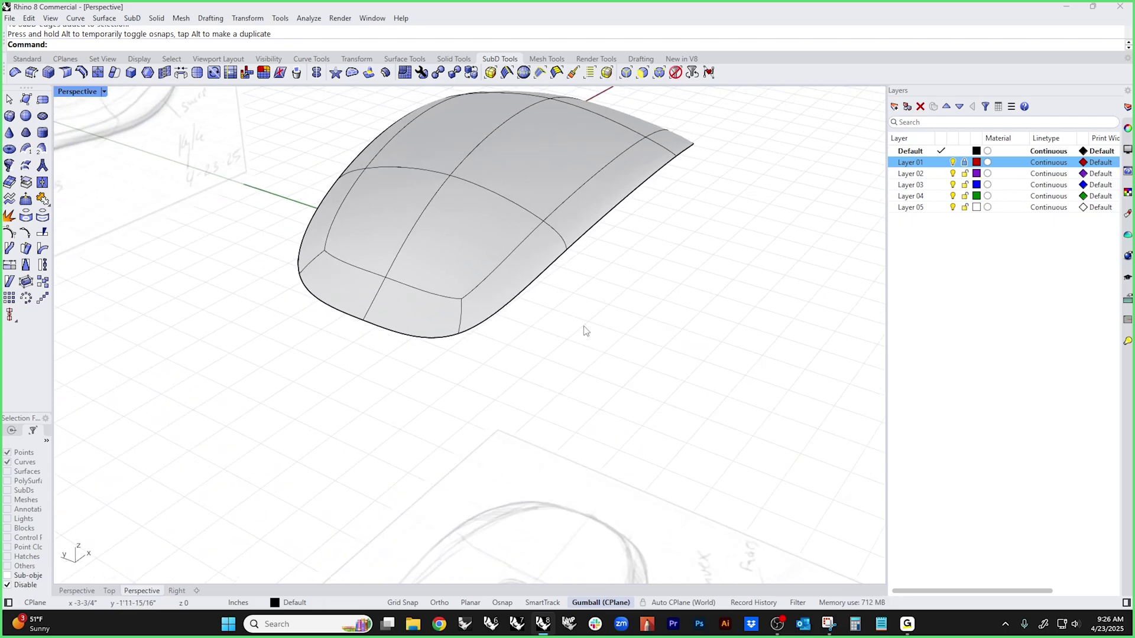
{"action": "double_click", "coordinate": [509, 312]}
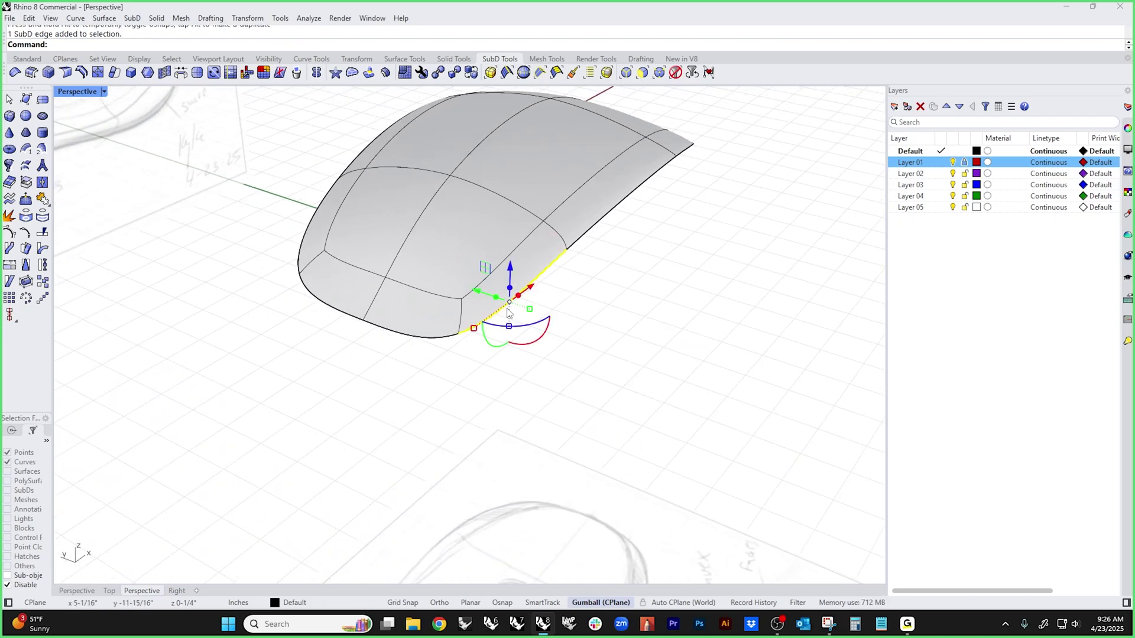
{"action": "left_click", "coordinate": [86, 76]}
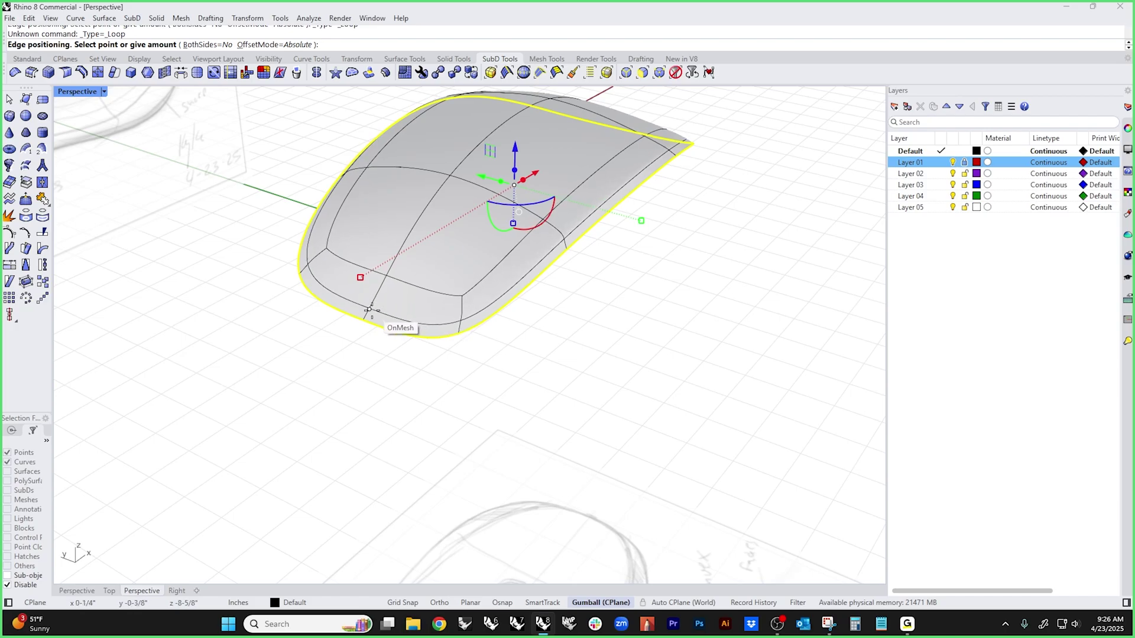
{"action": "key", "text": "Tab"}
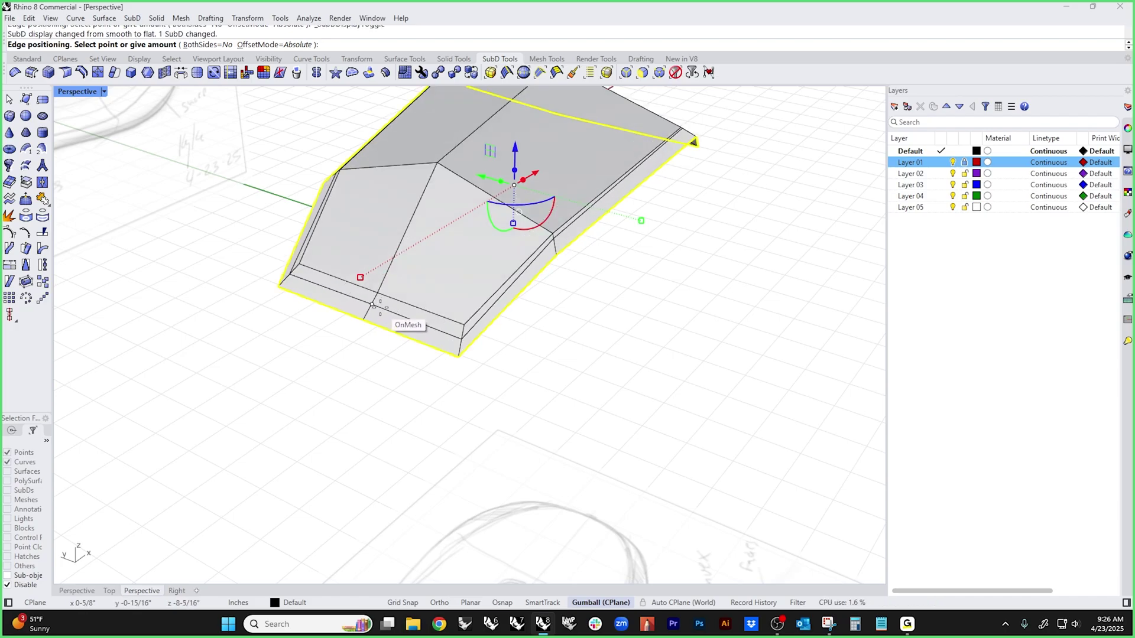
{"action": "key", "text": "Escape"}
{"action": "key", "text": "Escape"}
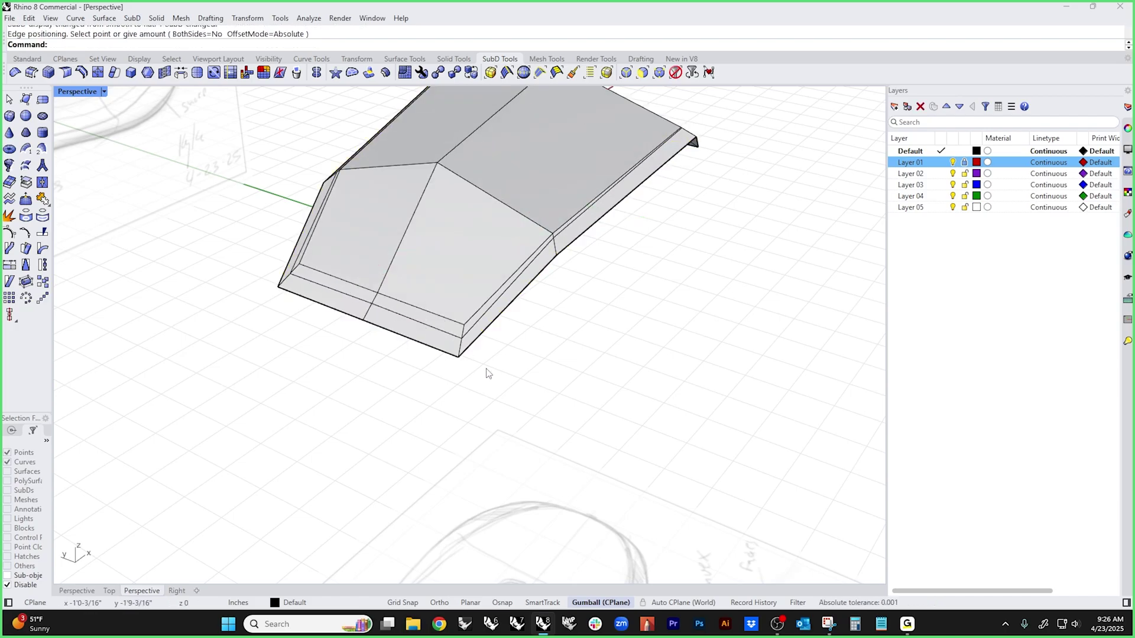
- Select the inserted edge loop and adjust its position slightly between the top surface and the outer edge
{"action": "mouse_move", "coordinate": [488, 373]}
{"action": "right_mouse_down"}
{"action": "mouse_move", "coordinate": [404, 324]}
{"action": "mouse_move", "coordinate": [430, 304]}
{"action": "right_mouse_up"}
{"action": "double_click", "coordinate": [364, 301]}
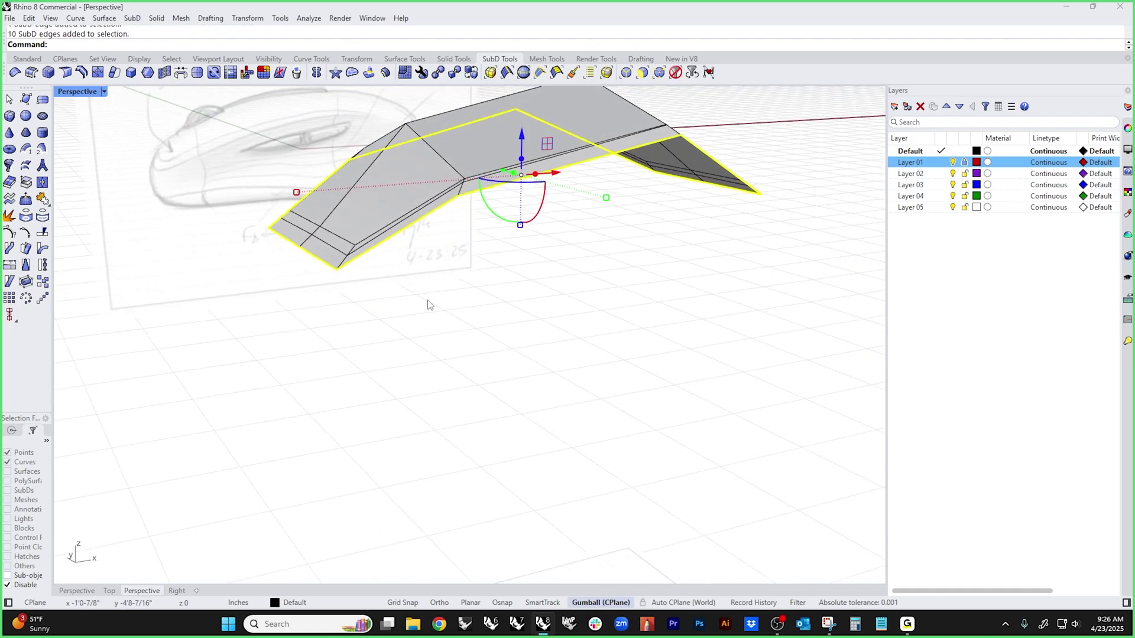
{"action": "left_click", "coordinate": [443, 276]}
{"action": "scroll", "coordinate": [349, 255], "scroll_direction": "up", "scroll_amount": 4}
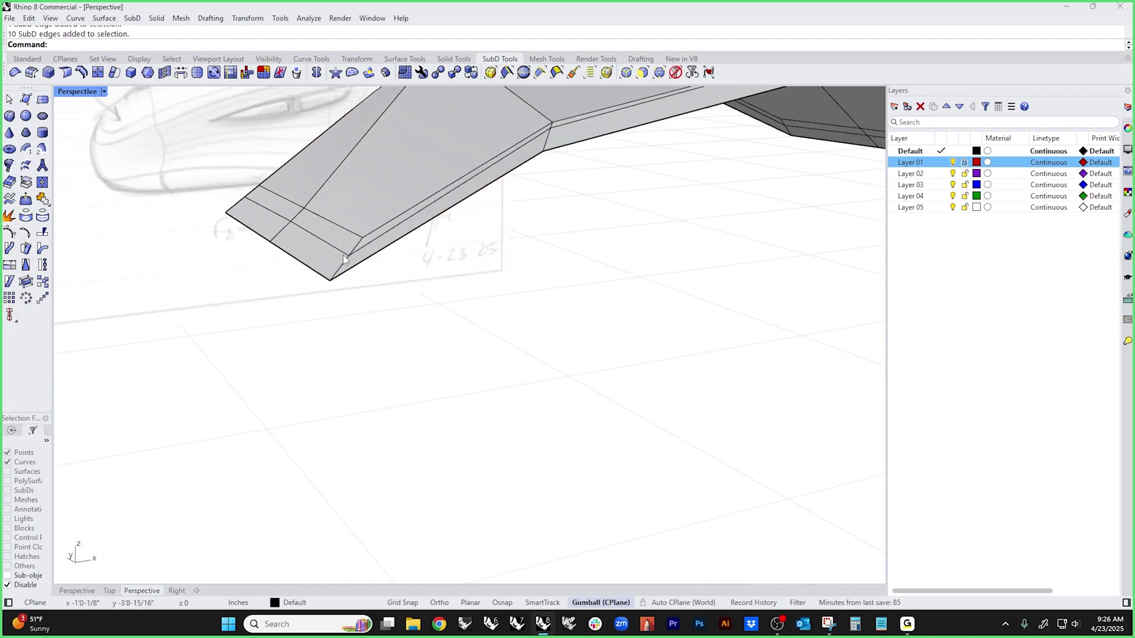
{"action": "double_click", "coordinate": [331, 243]}
{"action": "scroll", "coordinate": [414, 302], "scroll_direction": "down", "scroll_amount": 4}
{"action": "right_click_drag", "start_coordinate": [415, 306], "coordinate": [531, 290]}
{"action": "scroll", "coordinate": [527, 249], "scroll_direction": "up", "scroll_amount": 4}
{"action": "right_click_drag", "start_coordinate": [527, 249], "coordinate": [555, 284]}
{"action": "left_click_drag", "start_coordinate": [691, 193], "coordinate": [690, 191], "text": "shift"}
{"action": "left_click_drag", "start_coordinate": [701, 196], "coordinate": [692, 200]}
{"action": "key", "text": "Escape"}
- Move the inserted loop's vertex at the rear side bend outward and down toward the outer edge
{"action": "right_click_drag", "start_coordinate": [780, 396], "coordinate": [375, 390]}
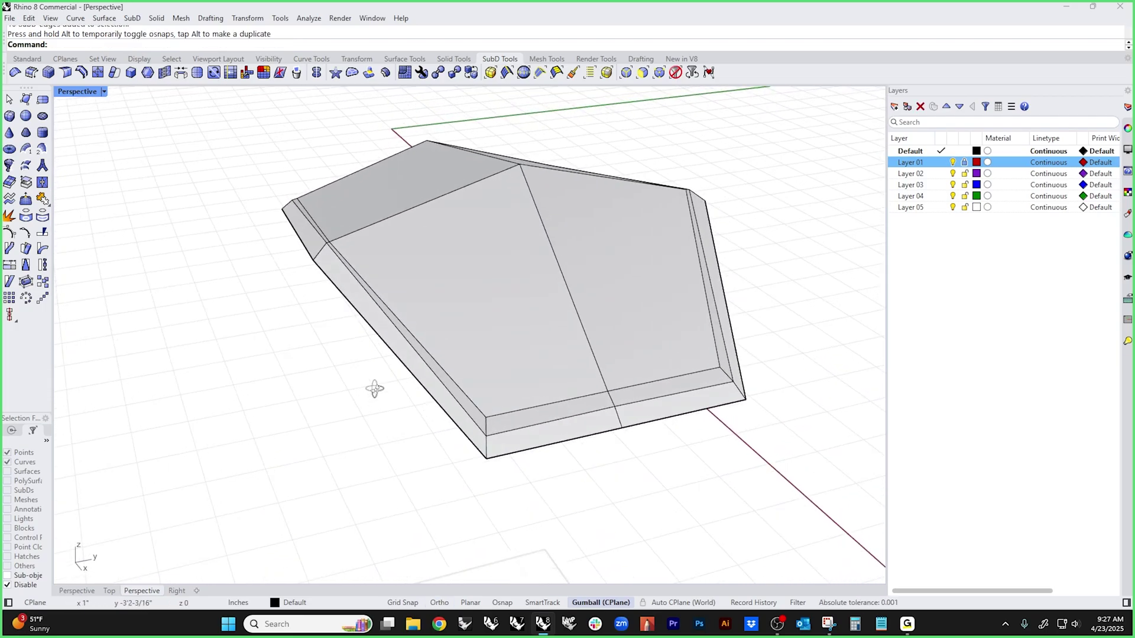
{"action": "scroll", "coordinate": [347, 264], "scroll_direction": "up", "scroll_amount": 7}
{"action": "right_click_drag", "start_coordinate": [347, 263], "coordinate": [302, 256]}
{"action": "right_click_drag", "start_coordinate": [213, 196], "coordinate": [330, 232], "text": "shift"}
{"action": "scroll", "coordinate": [307, 192], "scroll_direction": "up", "scroll_amount": 3}
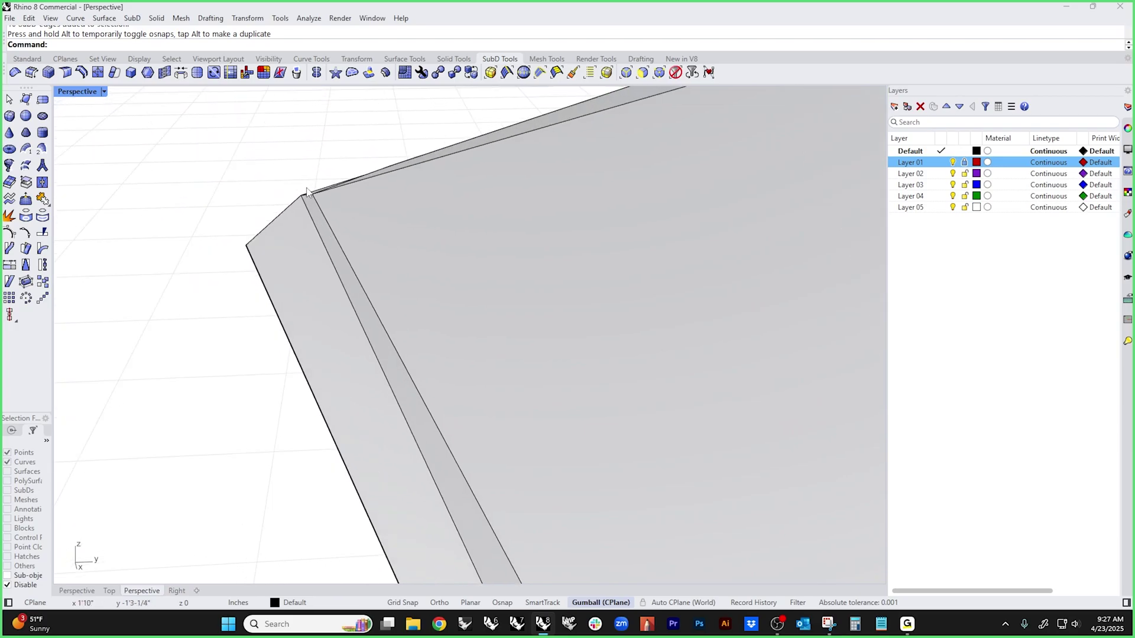
{"action": "left_click", "coordinate": [303, 196]}
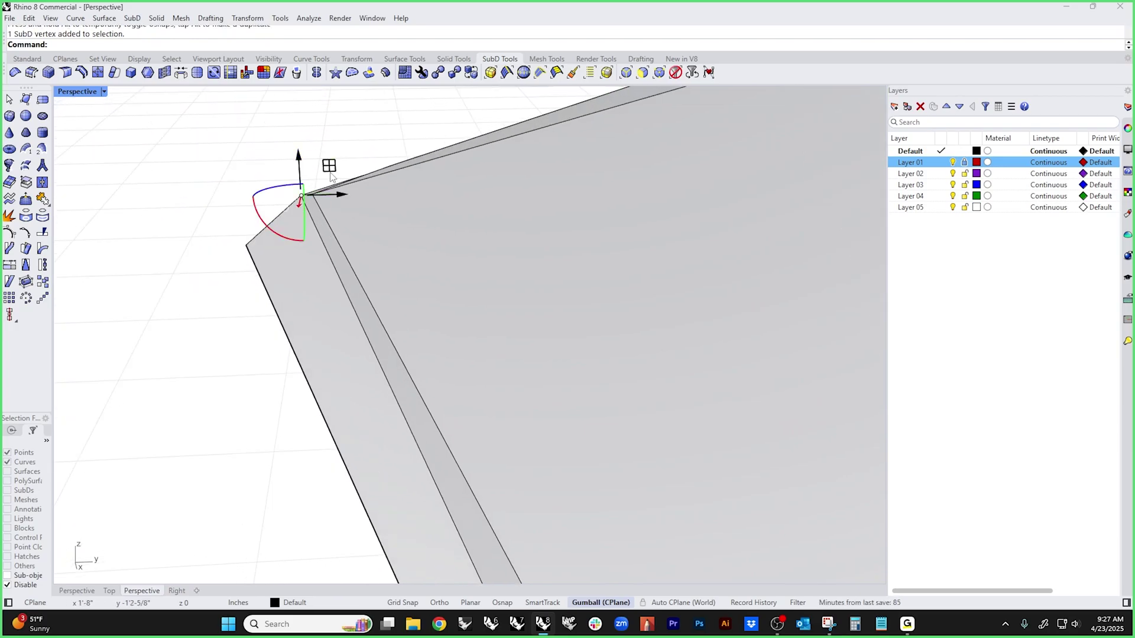
{"action": "left_click_drag", "start_coordinate": [302, 197], "coordinate": [280, 216]}
{"action": "left_click", "coordinate": [207, 200]}
{"action": "scroll", "coordinate": [269, 204], "scroll_direction": "down", "scroll_amount": 5}
{"action": "right_click_drag", "start_coordinate": [391, 249], "coordinate": [296, 253]}
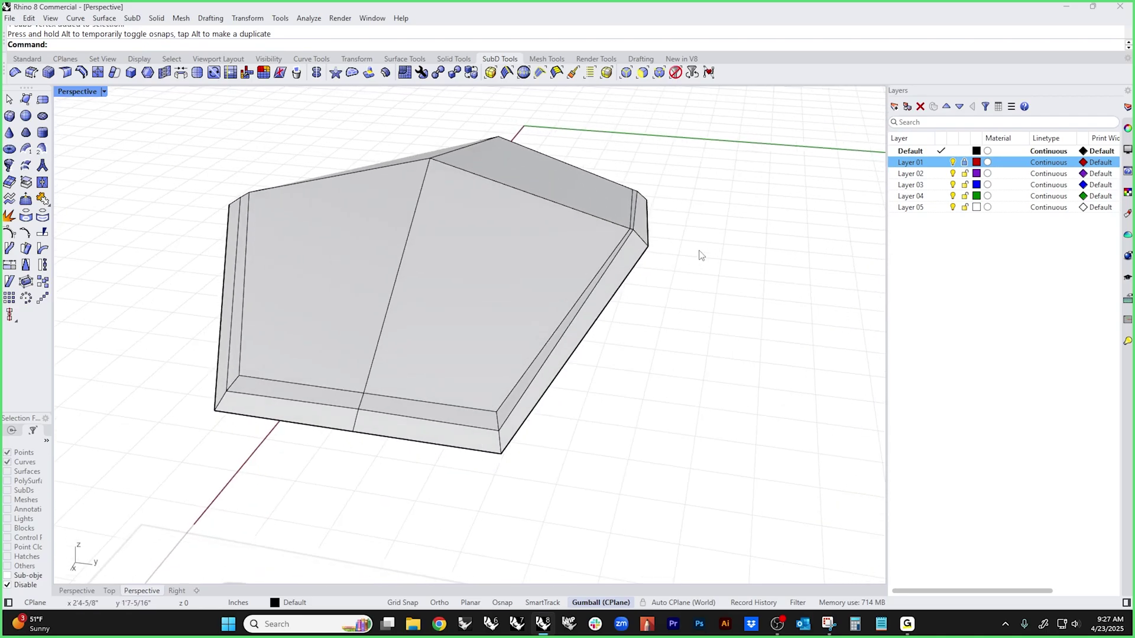
- Move the matching rear-bend vertex of the inserted loop on the opposite side outward and down
{"action": "scroll", "coordinate": [701, 252], "scroll_direction": "up", "scroll_amount": 4}
{"action": "left_click", "coordinate": [515, 193]}
{"action": "right_click_drag", "start_coordinate": [543, 251], "coordinate": [616, 247]}
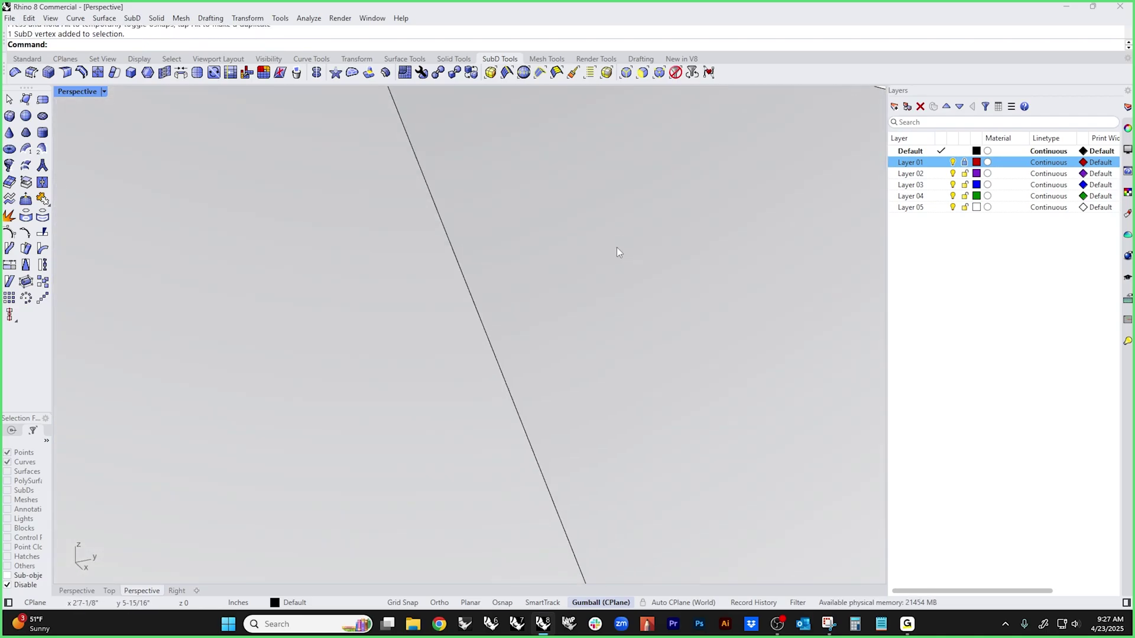
{"action": "scroll", "coordinate": [615, 247], "scroll_direction": "down", "scroll_amount": 5}
{"action": "right_click_drag", "start_coordinate": [498, 312], "coordinate": [475, 306]}
{"action": "scroll", "coordinate": [453, 249], "scroll_direction": "up", "scroll_amount": 4}
{"action": "left_click_drag", "start_coordinate": [457, 202], "coordinate": [438, 246]}
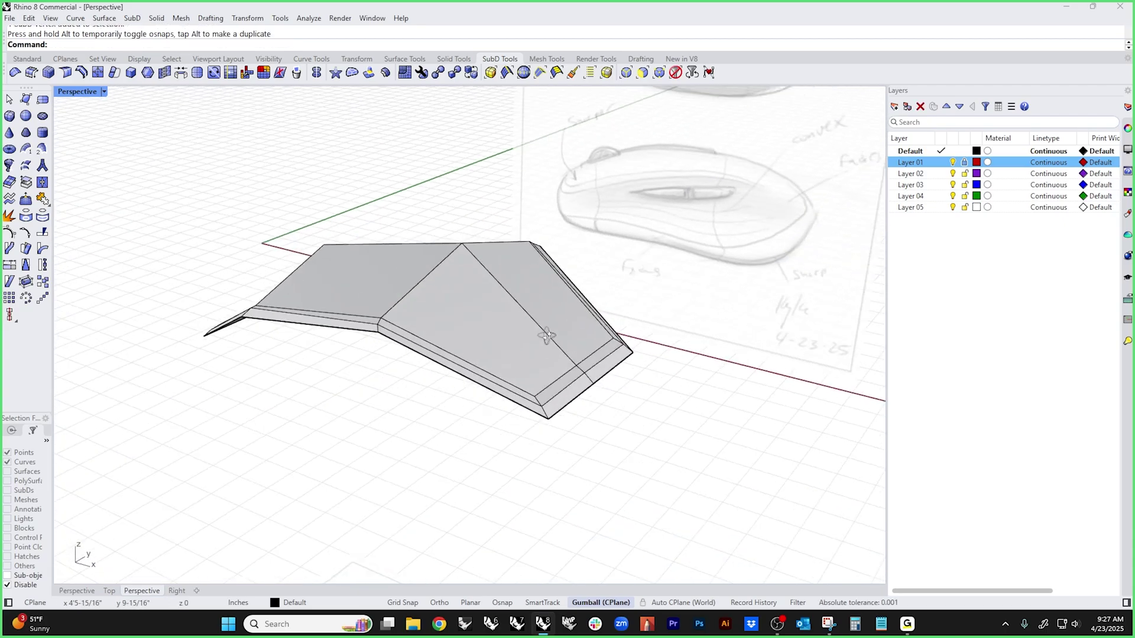
- Move the inserted loop's vertex at the front side bend outward and down toward the outer edge
{"action": "right_click_drag", "start_coordinate": [532, 295], "coordinate": [416, 266]}
{"action": "scroll", "coordinate": [692, 332], "scroll_direction": "up", "scroll_amount": 7}
{"action": "scroll", "coordinate": [661, 326], "scroll_direction": "down", "scroll_amount": 6}
{"action": "scroll", "coordinate": [299, 256], "scroll_direction": "up", "scroll_amount": 8}
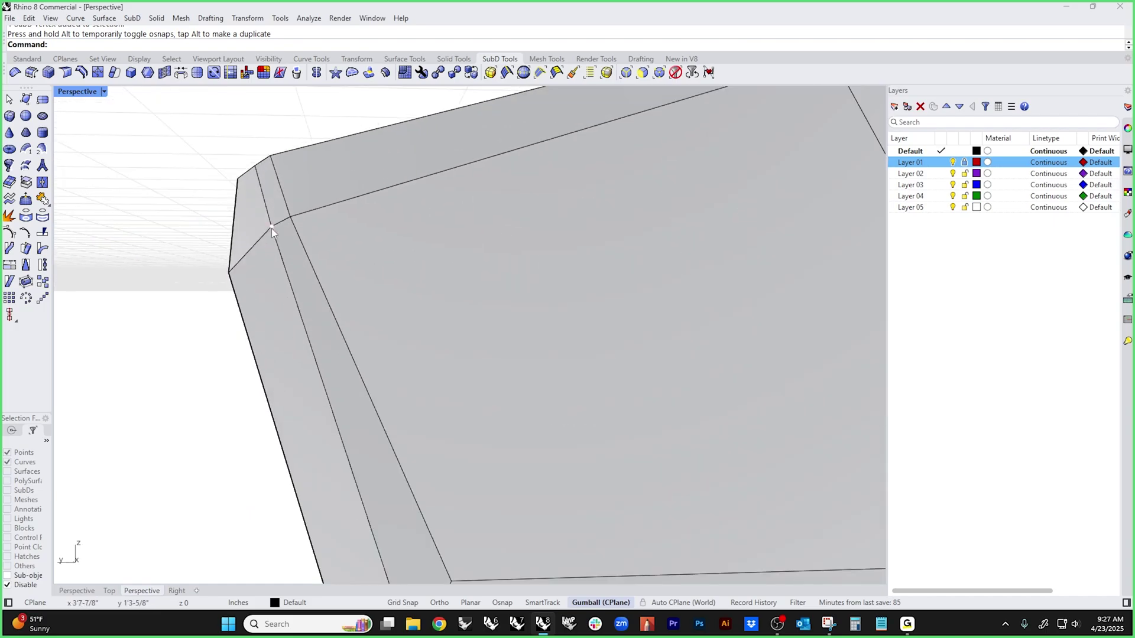
{"action": "left_click", "coordinate": [271, 229]}
{"action": "mouse_move", "coordinate": [271, 227]}
{"action": "left_mouse_down"}
{"action": "mouse_move", "coordinate": [247, 235]}
{"action": "mouse_move", "coordinate": [256, 237]}
{"action": "left_mouse_up"}
{"action": "left_click", "coordinate": [180, 278]}
{"action": "scroll", "coordinate": [179, 279], "scroll_direction": "down", "scroll_amount": 8}
{"action": "right_click_drag", "start_coordinate": [442, 301], "coordinate": [489, 344]}
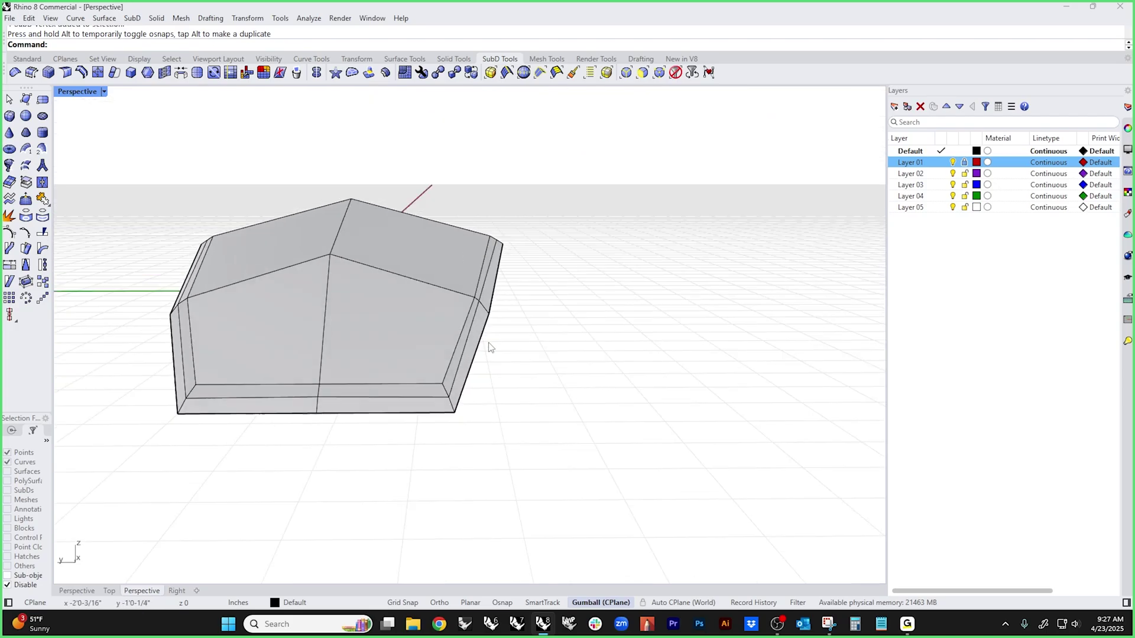
- Move the matching front-bend vertex of the inserted loop on the opposite side outward and down
{"action": "scroll", "coordinate": [490, 347], "scroll_direction": "up", "scroll_amount": 6}
{"action": "left_click", "coordinate": [460, 262]}
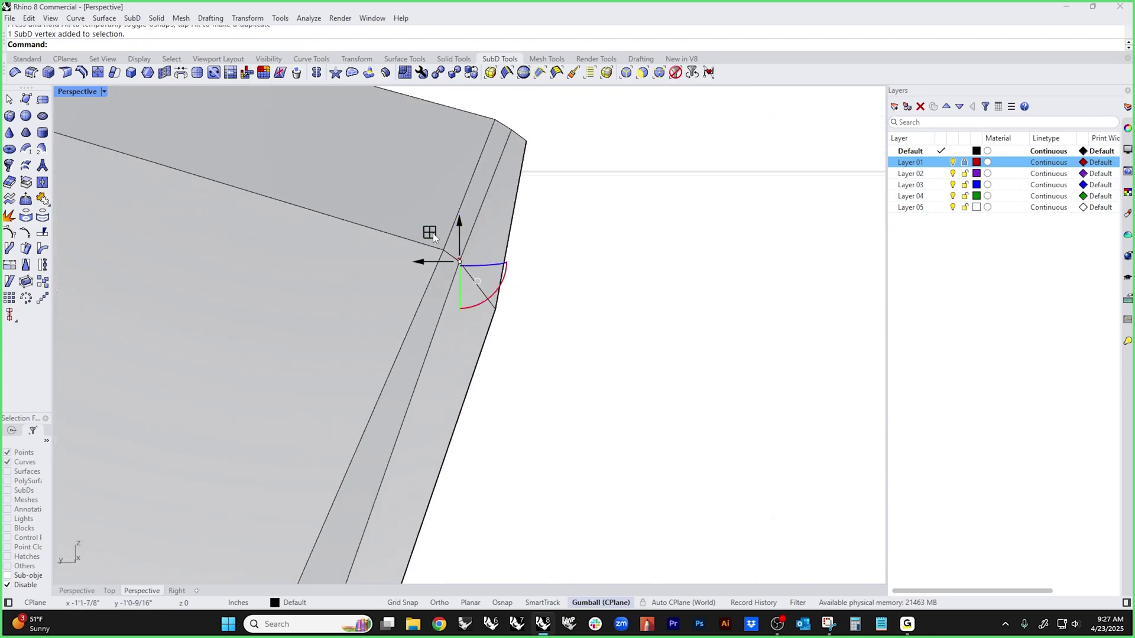
{"action": "left_click_drag", "start_coordinate": [460, 263], "coordinate": [565, 337]}
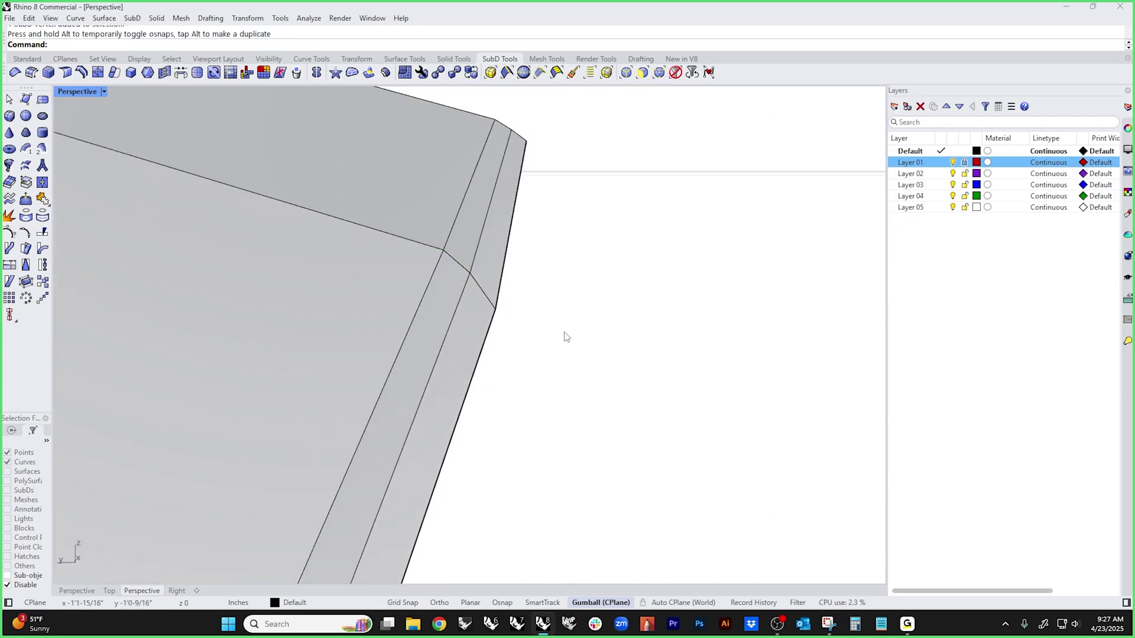
- Select the outer edges at the SubD's front end and shift them slightly inward and down
{"action": "scroll", "coordinate": [564, 336], "scroll_direction": "down", "scroll_amount": 6}
{"action": "right_click_drag", "start_coordinate": [567, 317], "coordinate": [688, 353]}
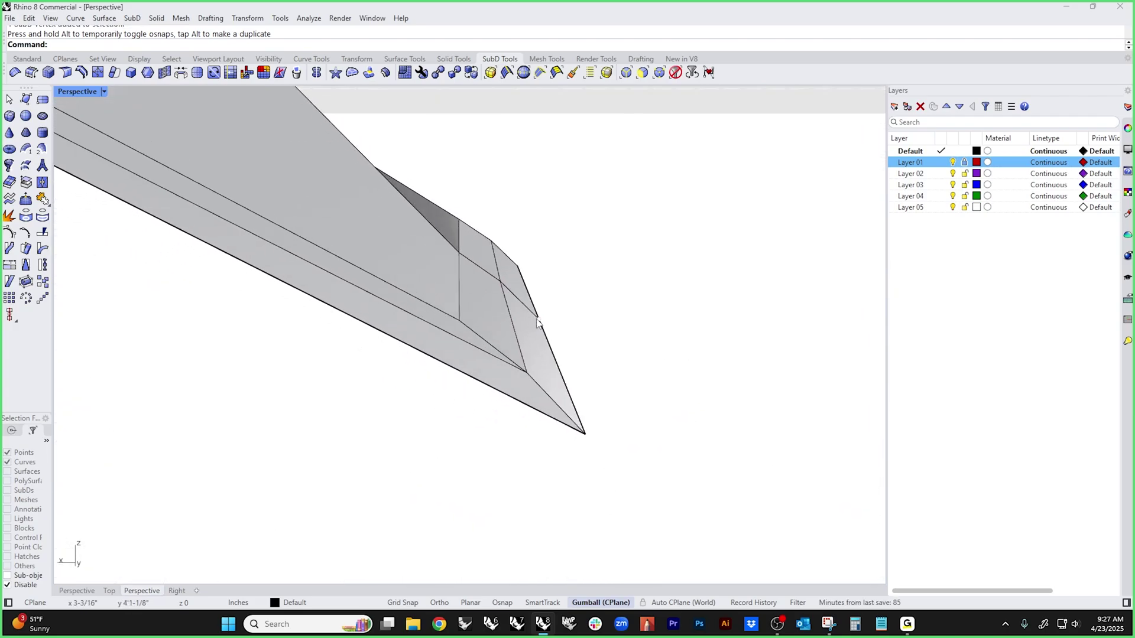
{"action": "left_click", "coordinate": [550, 337], "text": "ctrl+shift"}
{"action": "left_click", "coordinate": [544, 300], "text": "ctrl+shift"}
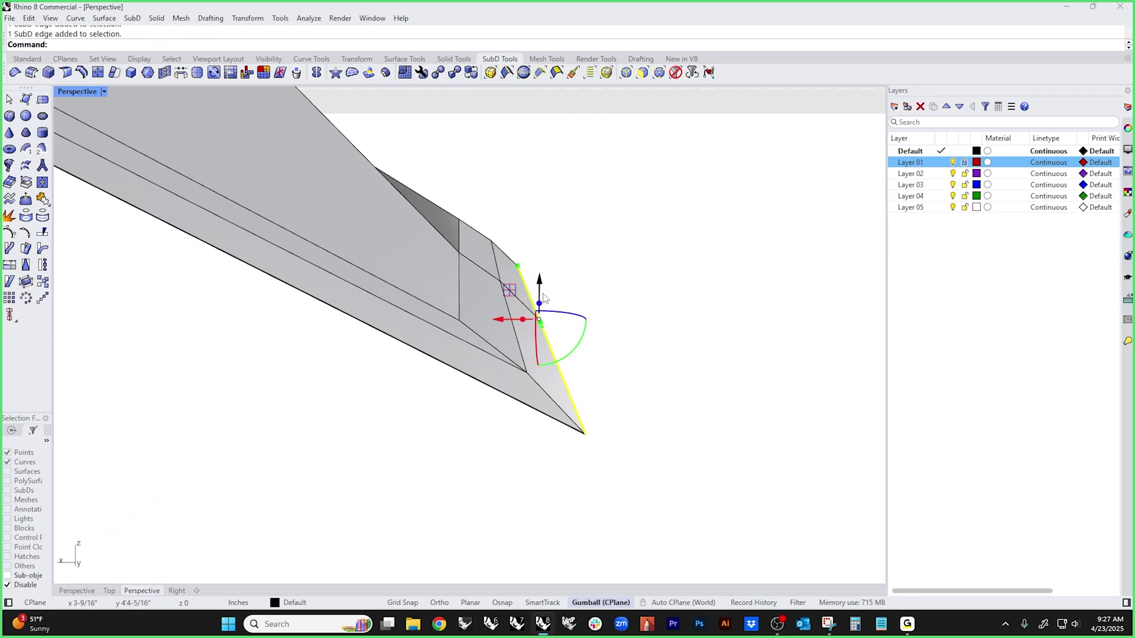
{"action": "left_click_drag", "start_coordinate": [514, 294], "coordinate": [528, 328]}
{"action": "key", "text": "Escape"}
- Shift the inserted loop's edges at the SubD's front end inward, away from the outer edge
{"action": "left_click", "coordinate": [514, 336], "text": "ctrl+shift"}
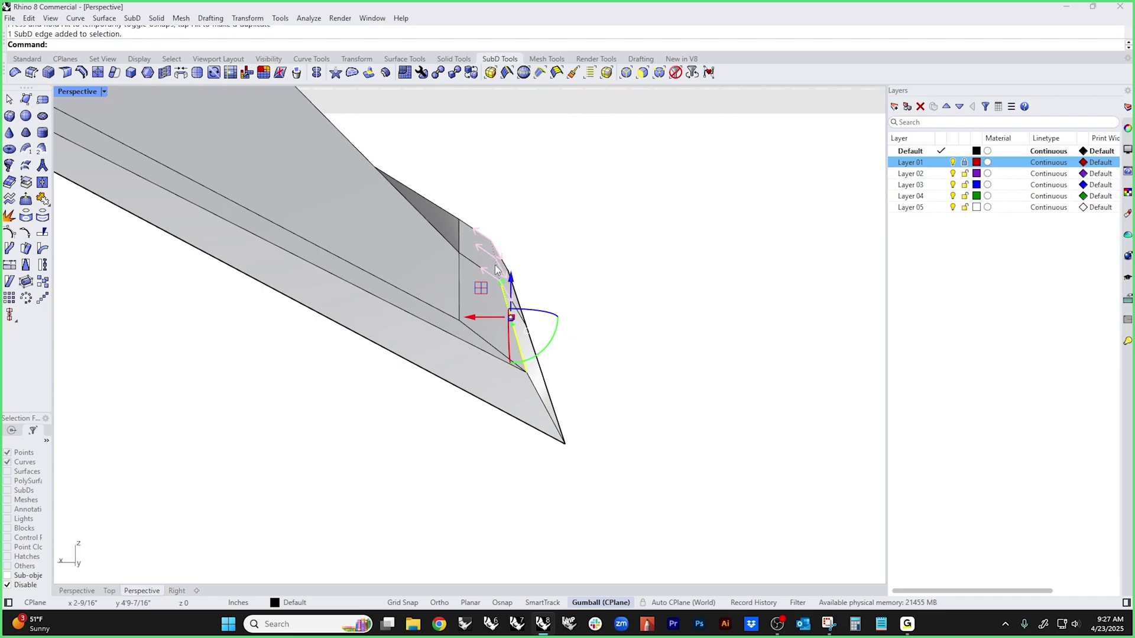
{"action": "left_click_drag", "start_coordinate": [471, 255], "coordinate": [458, 255]}
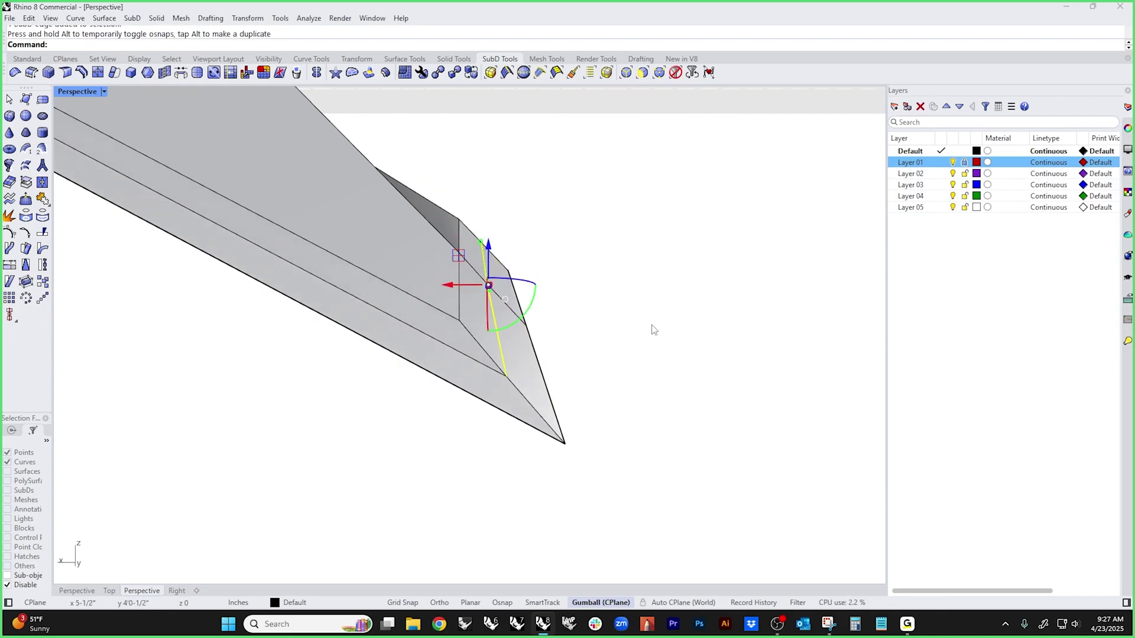
{"action": "left_click", "coordinate": [651, 329]}
- Inspect the SubD from other angles, and compare its smooth and flat forms with the side-view sketch in the Front view
{"action": "scroll", "coordinate": [651, 330], "scroll_direction": "down", "scroll_amount": 4}
{"action": "right_click_drag", "start_coordinate": [651, 329], "coordinate": [487, 380]}
{"action": "scroll", "coordinate": [488, 380], "scroll_direction": "down", "scroll_amount": 3}
{"action": "mouse_move", "coordinate": [488, 380]}
{"action": "right_mouse_down", "text": "shift"}
{"action": "mouse_move", "coordinate": [611, 382]}
{"action": "mouse_move", "coordinate": [438, 428]}
{"action": "mouse_move", "coordinate": [691, 408]}
{"action": "mouse_move", "coordinate": [460, 402]}
{"action": "mouse_move", "coordinate": [601, 370]}
{"action": "mouse_move", "coordinate": [574, 379]}
{"action": "right_mouse_up", "text": "shift"}
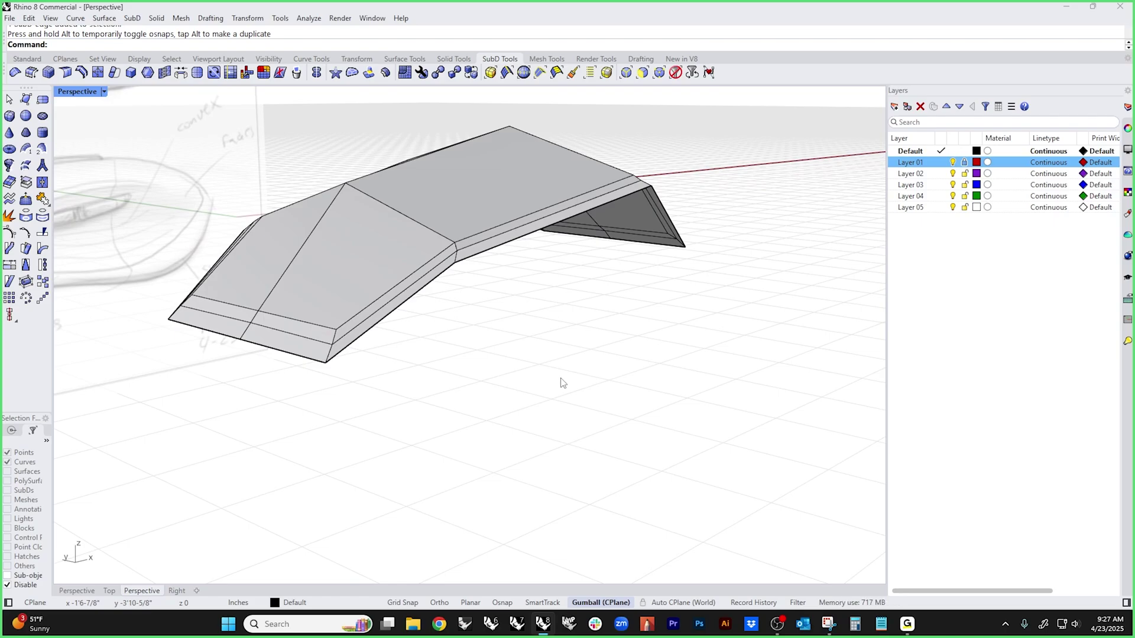
{"action": "scroll", "coordinate": [529, 390], "scroll_direction": "down", "scroll_amount": 4}
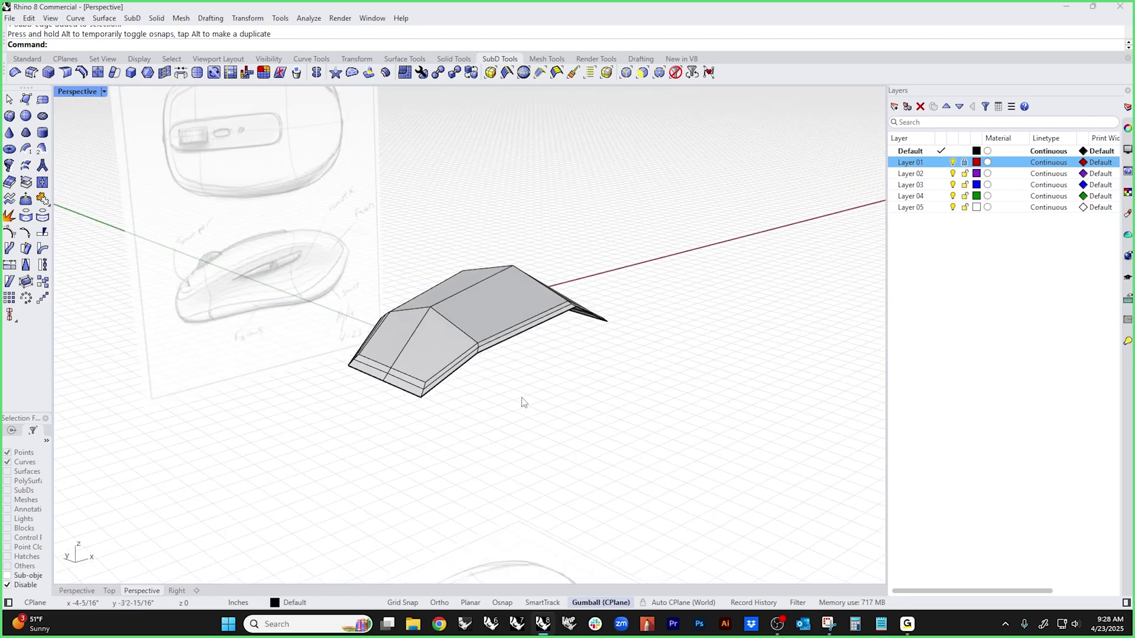
{"action": "mouse_move", "coordinate": [528, 405]}
{"action": "right_mouse_down"}
{"action": "mouse_move", "coordinate": [598, 410]}
{"action": "mouse_move", "coordinate": [577, 423]}
{"action": "mouse_move", "coordinate": [487, 402]}
{"action": "mouse_move", "coordinate": [523, 409]}
{"action": "right_mouse_up"}
{"action": "scroll", "coordinate": [374, 381], "scroll_direction": "up", "scroll_amount": 3}
{"action": "double_click", "coordinate": [378, 374]}
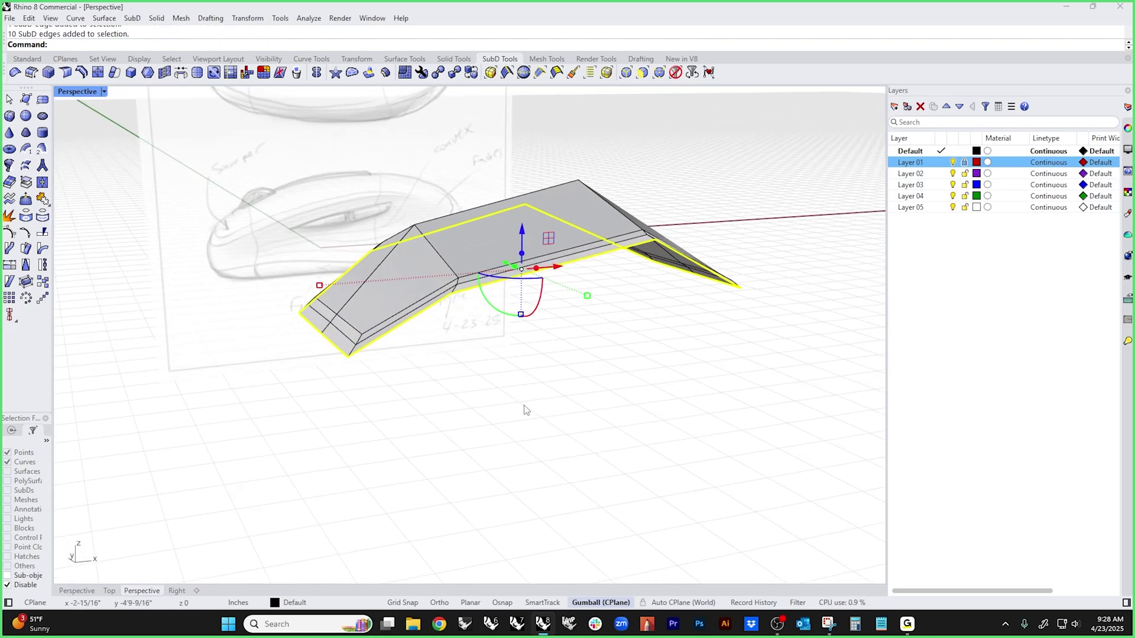
{"action": "key", "text": "ctrl+F2"}
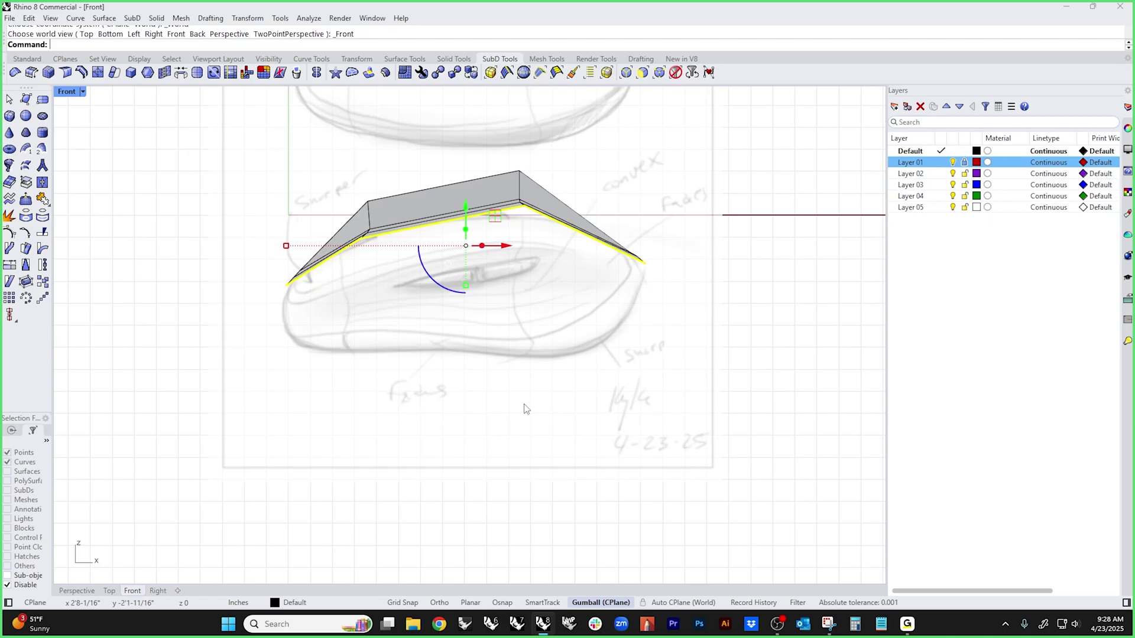
{"action": "key", "text": "Escape"}
{"action": "key", "text": "Tab"}
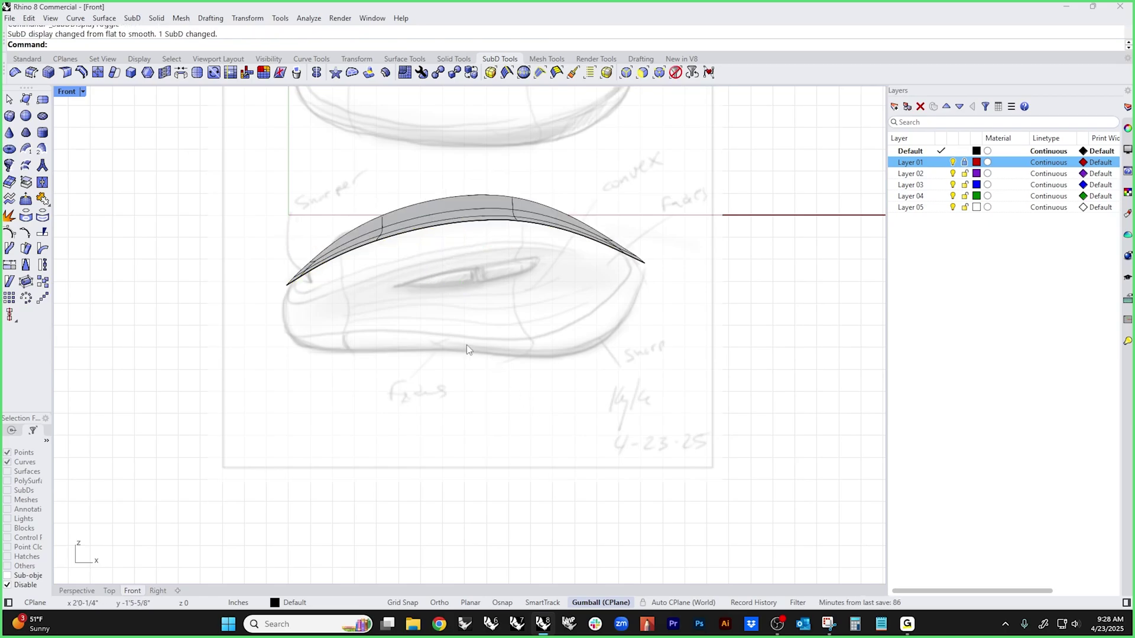
{"action": "scroll", "coordinate": [401, 255], "scroll_direction": "up", "scroll_amount": 3}
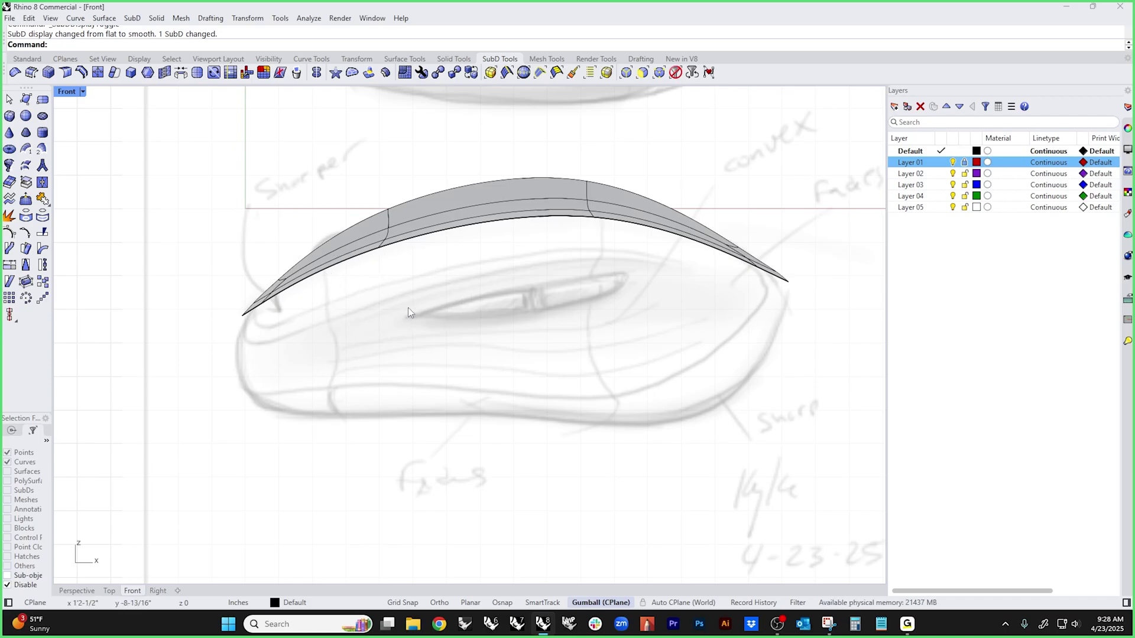
{"action": "key", "text": "Tab"}
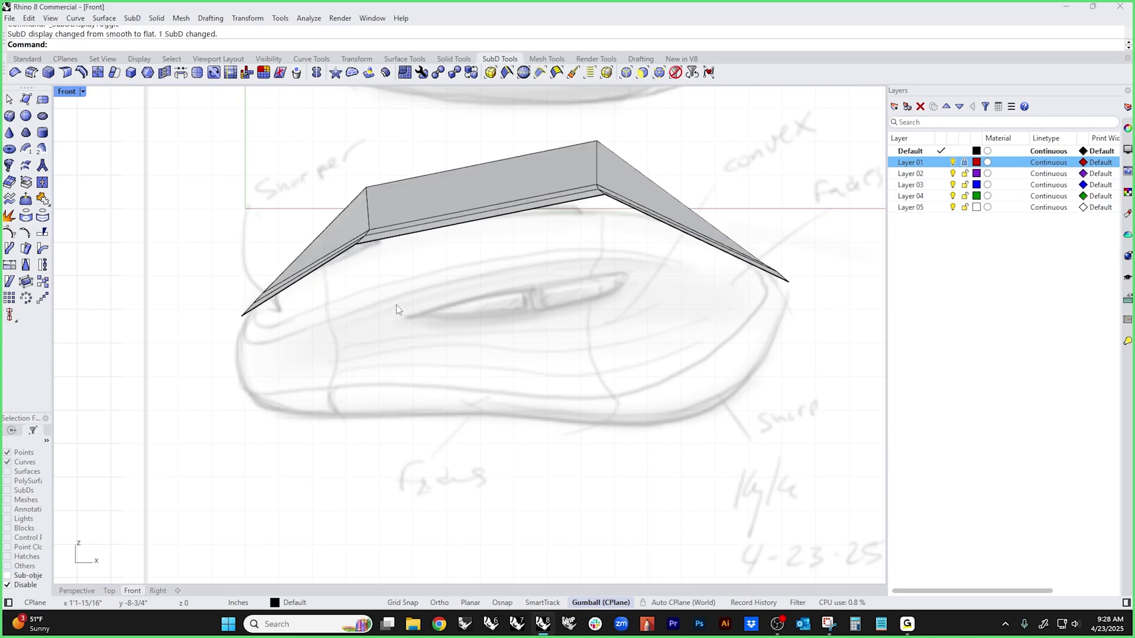
- Move the SubD's entire outer edge loop straight down over the side-view sketch to deepen the sides
{"action": "left_click", "coordinate": [404, 238], "text": "ctrl+shift"}
{"action": "double_click", "coordinate": [467, 234], "text": "ctrl+shift"}
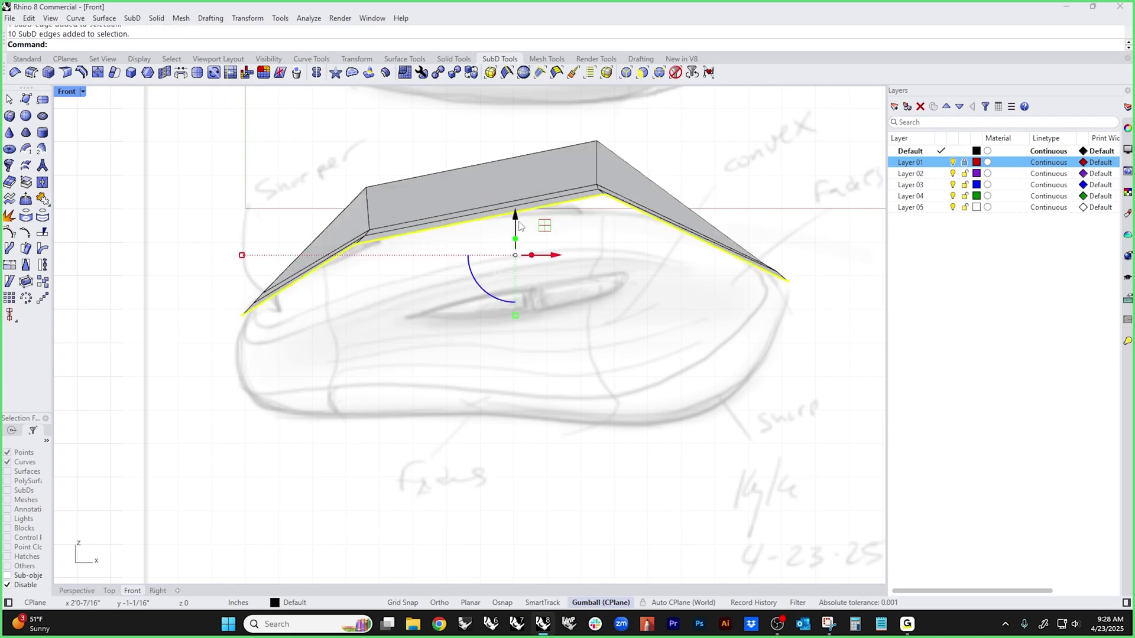
{"action": "left_click_drag", "start_coordinate": [521, 225], "coordinate": [527, 312], "text": "ctrl"}
{"action": "left_click", "coordinate": [321, 405]}
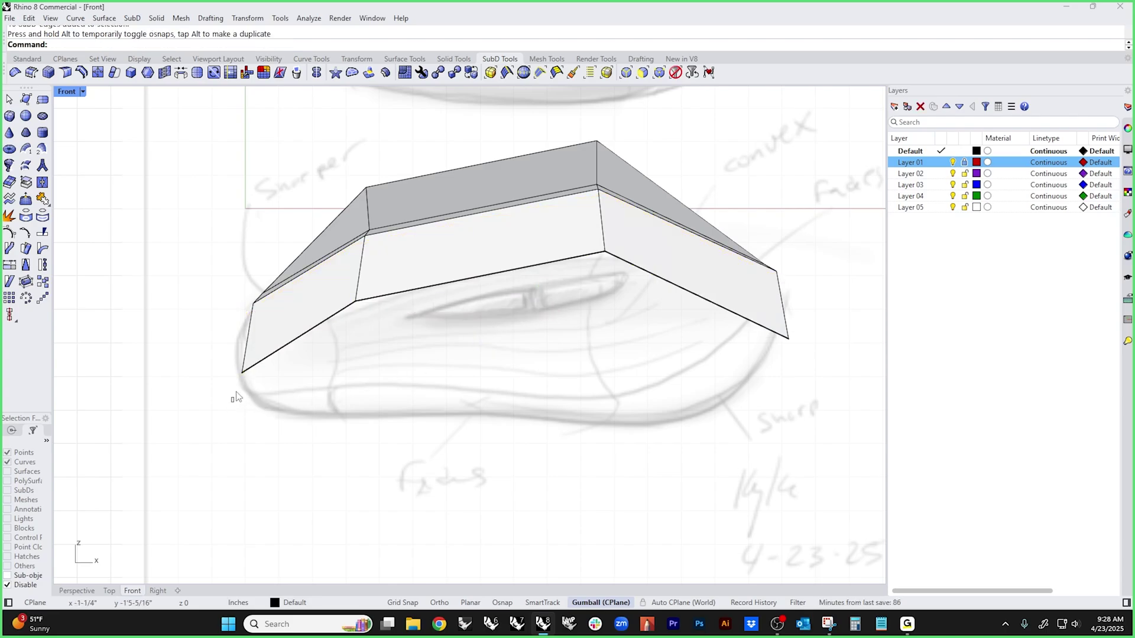
- Raise the side's lower front corner vertices, and move the lower rear corner vertices up and inward on the sketch
{"action": "left_click_drag", "start_coordinate": [236, 392], "coordinate": [245, 342], "text": "ctrl+shift"}
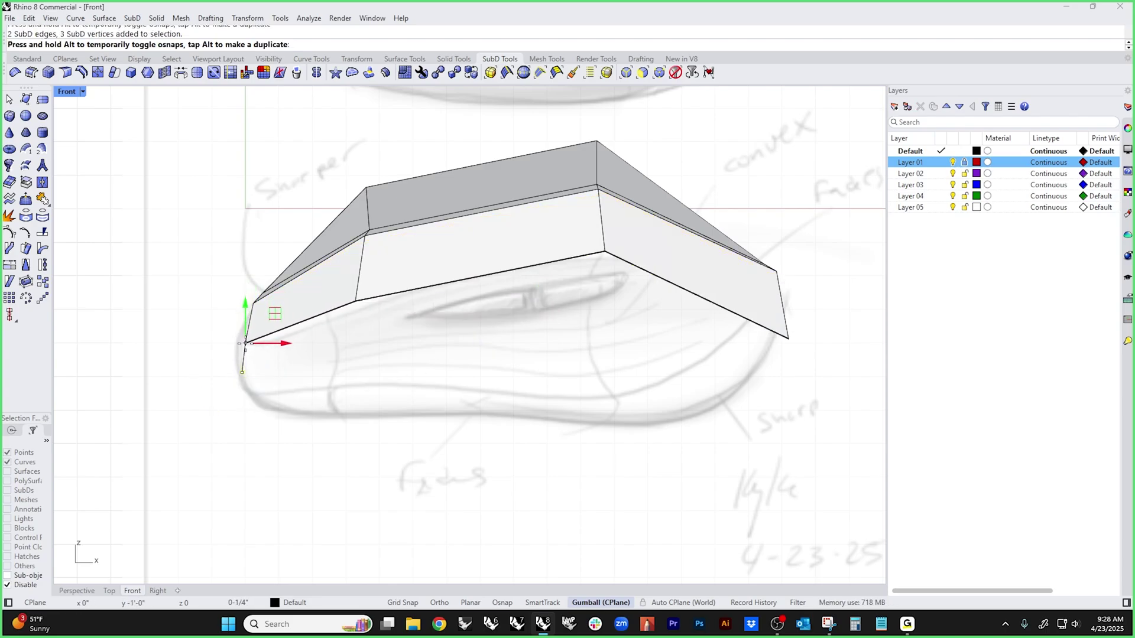
{"action": "left_click", "coordinate": [547, 406]}
{"action": "left_click_drag", "start_coordinate": [762, 368], "coordinate": [795, 263], "text": "ctrl+shift"}
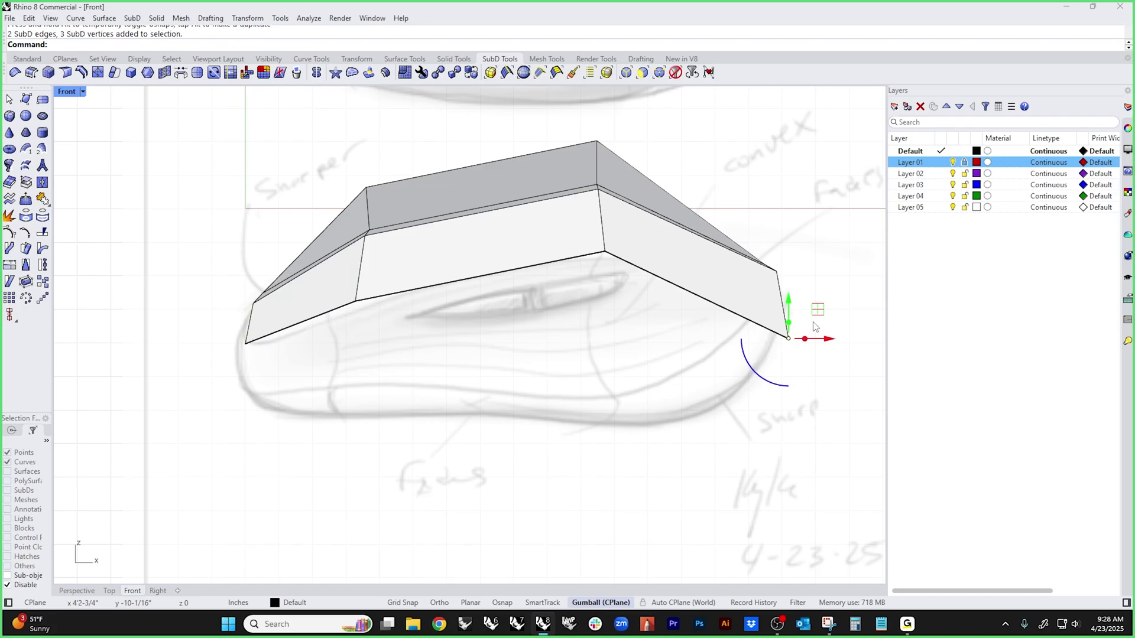
{"action": "left_click_drag", "start_coordinate": [789, 338], "coordinate": [770, 292]}
{"action": "middle_click", "coordinate": [668, 378]}
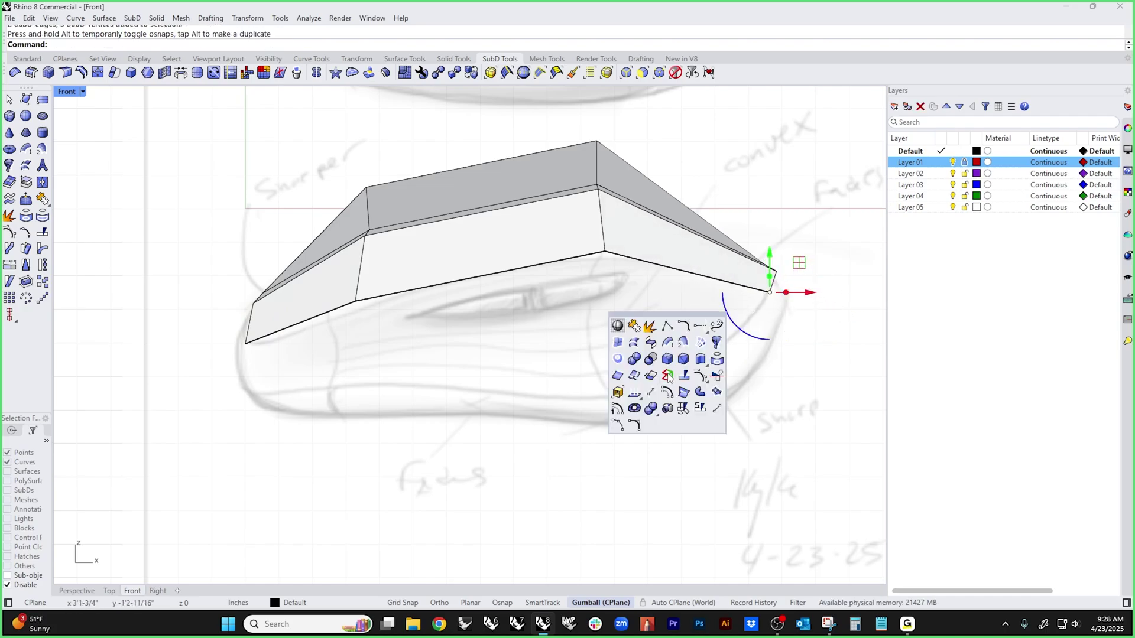
- Switch the Front view to Wireframe and lower the edge loop above the SubD's bottom edge toward that edge
{"action": "left_click", "coordinate": [618, 325]}
{"action": "right_click_drag", "start_coordinate": [729, 313], "coordinate": [695, 357]}
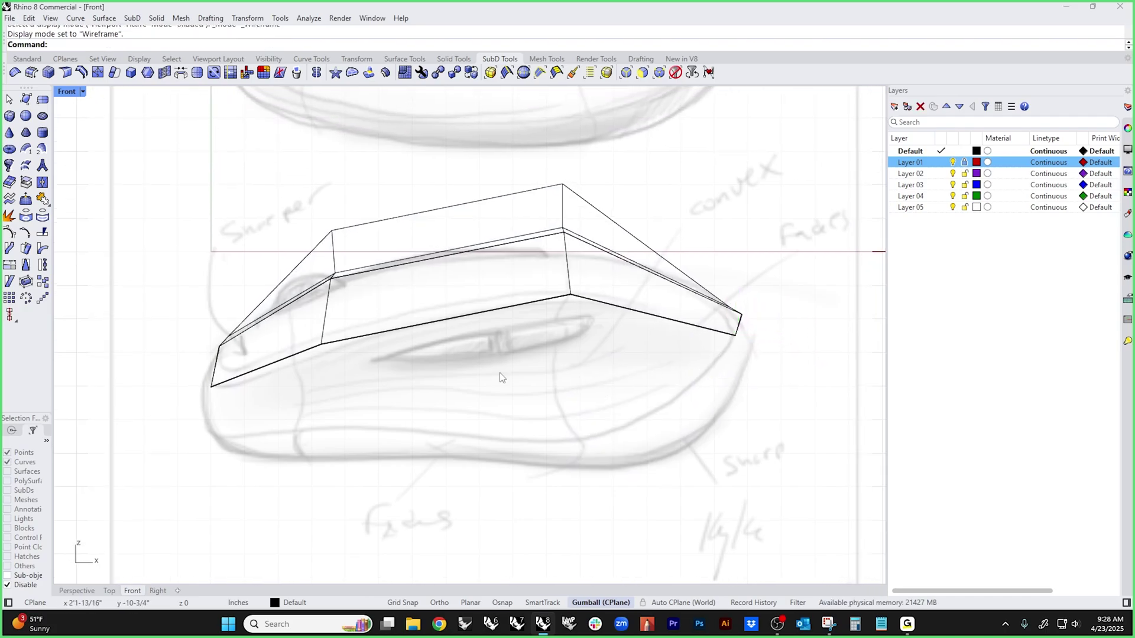
{"action": "double_click", "coordinate": [258, 335]}
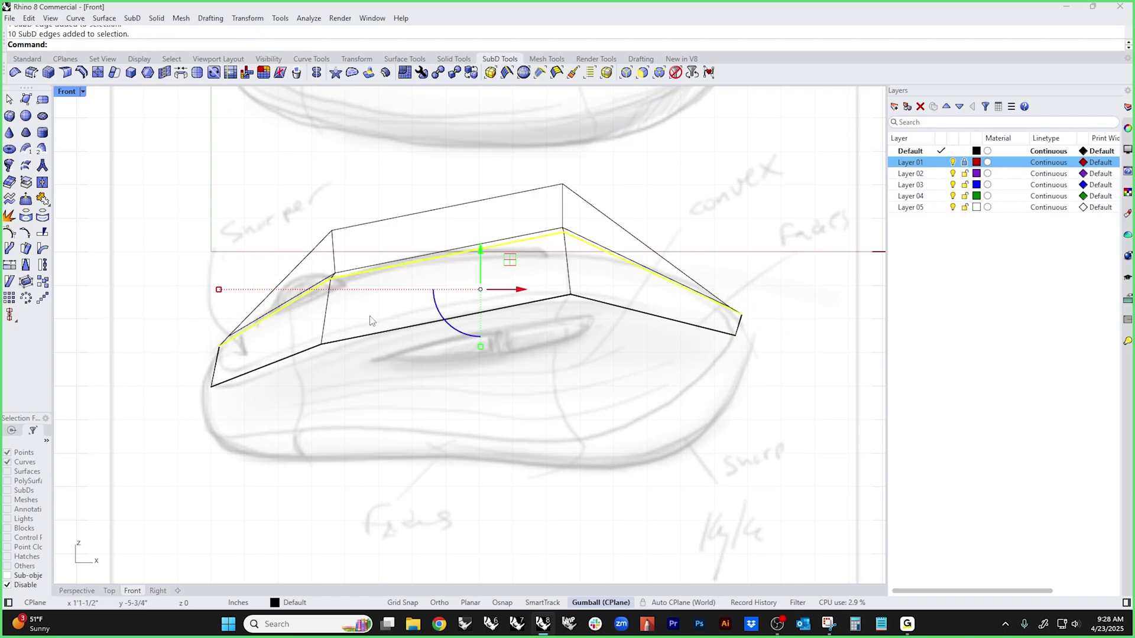
{"action": "left_click_drag", "start_coordinate": [483, 259], "coordinate": [461, 335]}
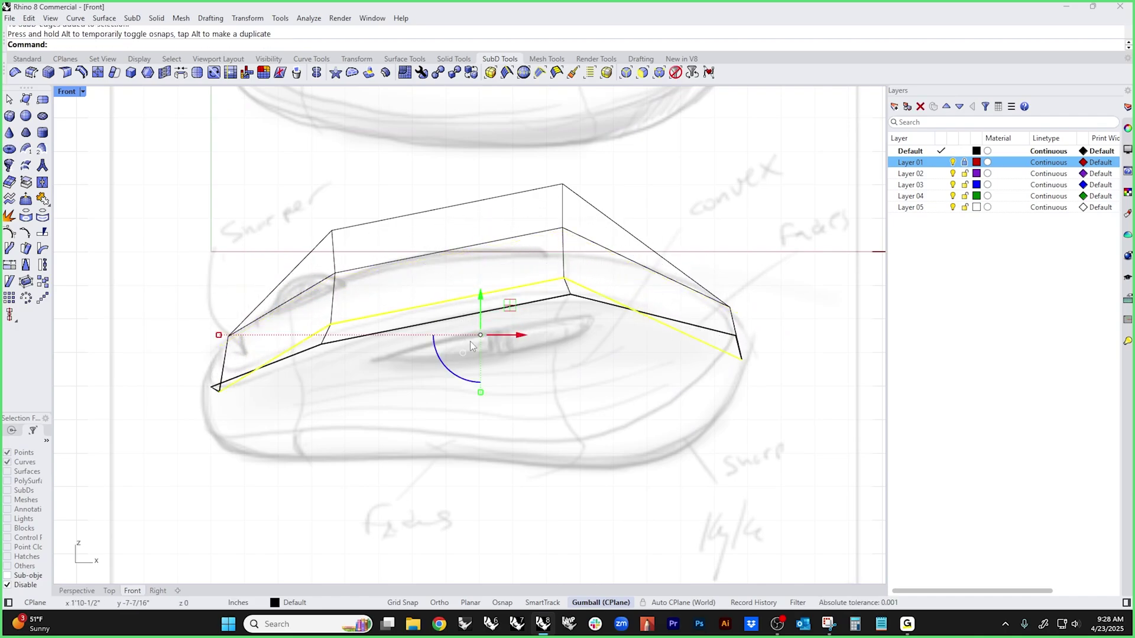
- Raise the rear end vertices of the lowered edge loop and pull them inward over the side-view sketch
{"action": "left_click", "coordinate": [645, 418]}
{"action": "left_click_drag", "start_coordinate": [707, 385], "coordinate": [808, 337]}
{"action": "scroll", "coordinate": [735, 327], "scroll_direction": "up", "scroll_amount": 5}
{"action": "left_click", "coordinate": [806, 289]}
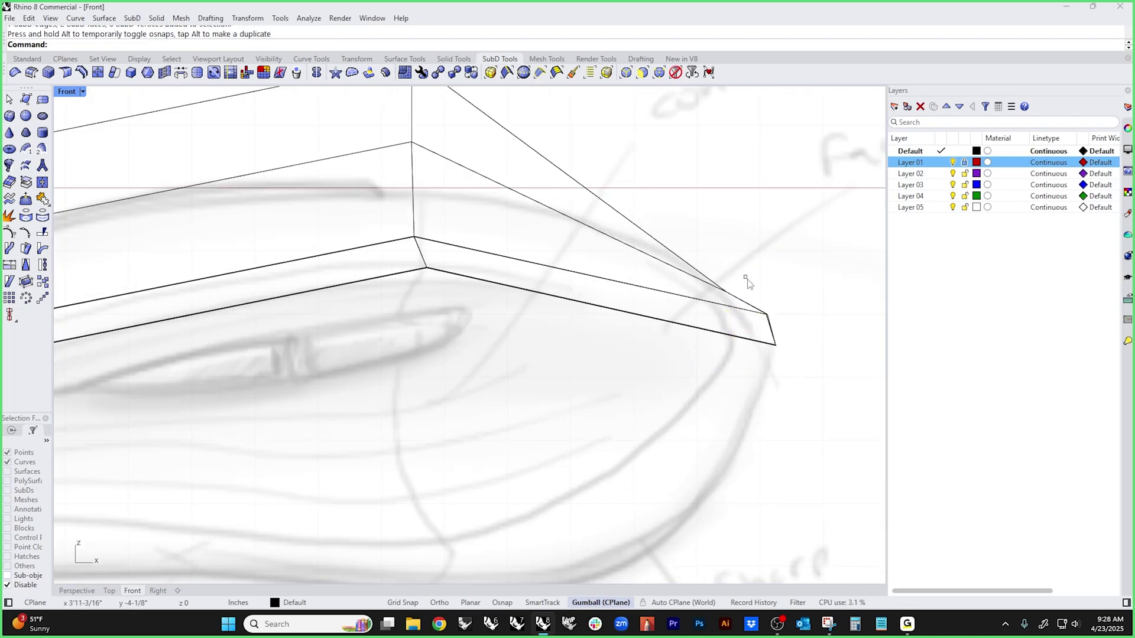
{"action": "left_click_drag", "start_coordinate": [747, 279], "coordinate": [791, 332]}
{"action": "mouse_move", "coordinate": [797, 284]}
{"action": "left_mouse_down"}
{"action": "mouse_move", "coordinate": [802, 274]}
{"action": "mouse_move", "coordinate": [778, 282]}
{"action": "left_mouse_up"}
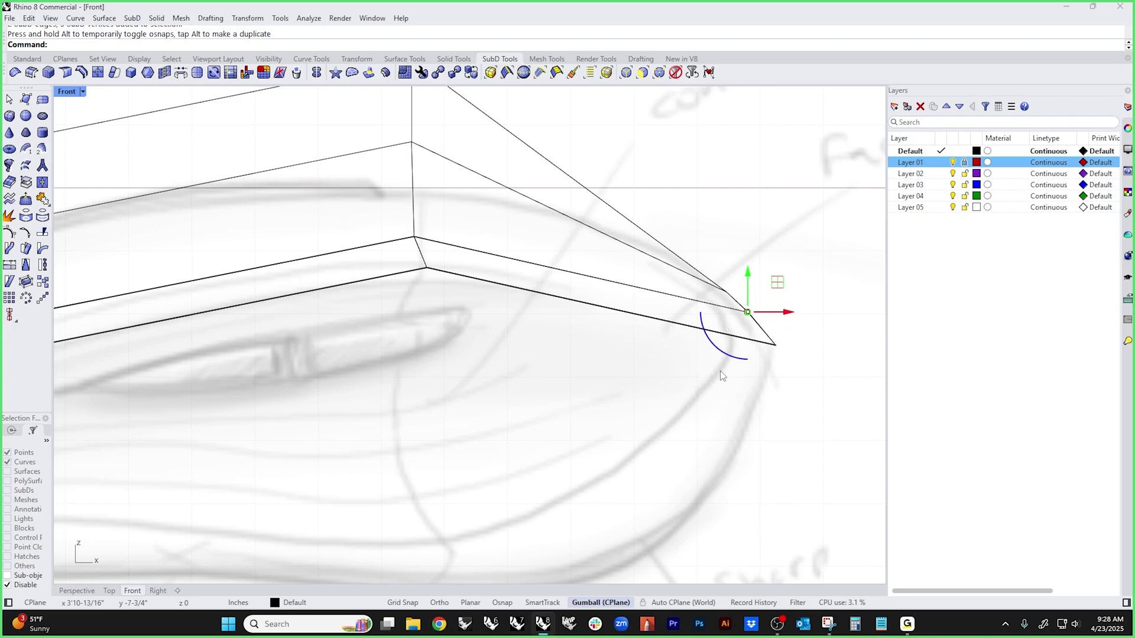
{"action": "left_click", "coordinate": [720, 371]}
- Reposition the lowered loop's front end vertices, and move the upper front vertices down close to them
{"action": "scroll", "coordinate": [668, 387], "scroll_direction": "down", "scroll_amount": 10}
{"action": "scroll", "coordinate": [503, 418], "scroll_direction": "up", "scroll_amount": 4}
{"action": "scroll", "coordinate": [264, 395], "scroll_direction": "up", "scroll_amount": 6}
{"action": "left_click_drag", "start_coordinate": [292, 426], "coordinate": [285, 372]}
{"action": "left_click", "coordinate": [283, 312]}
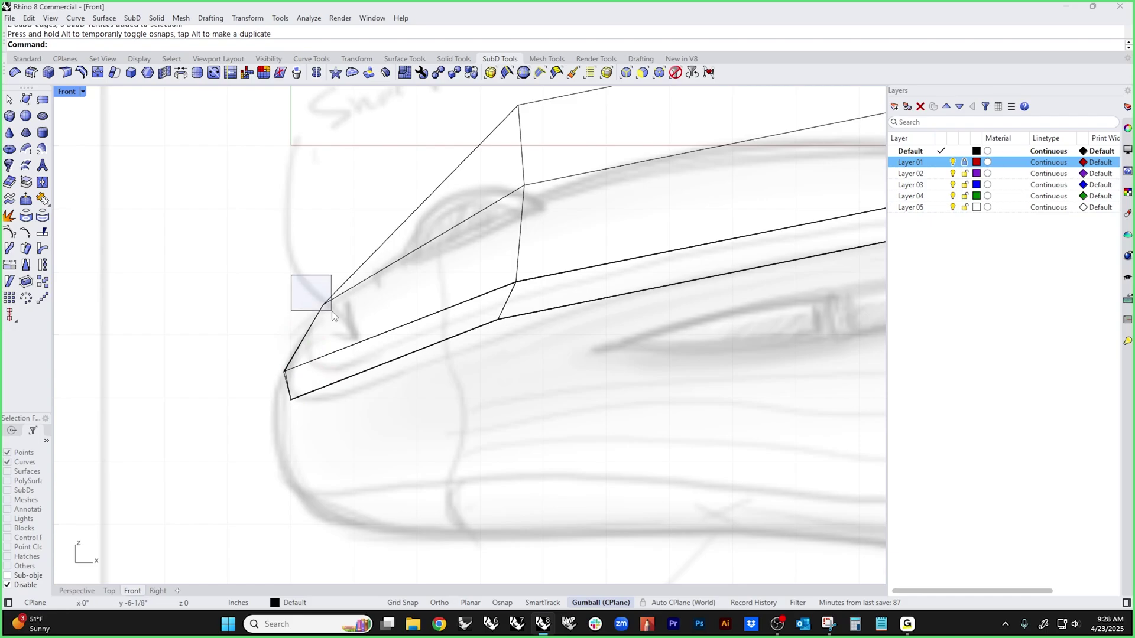
{"action": "left_click_drag", "start_coordinate": [332, 311], "coordinate": [319, 332]}
- Lower the upper side vertices at the front and rear cross sections, and display the SubD in smooth form
{"action": "scroll", "coordinate": [367, 298], "scroll_direction": "down", "scroll_amount": 2}
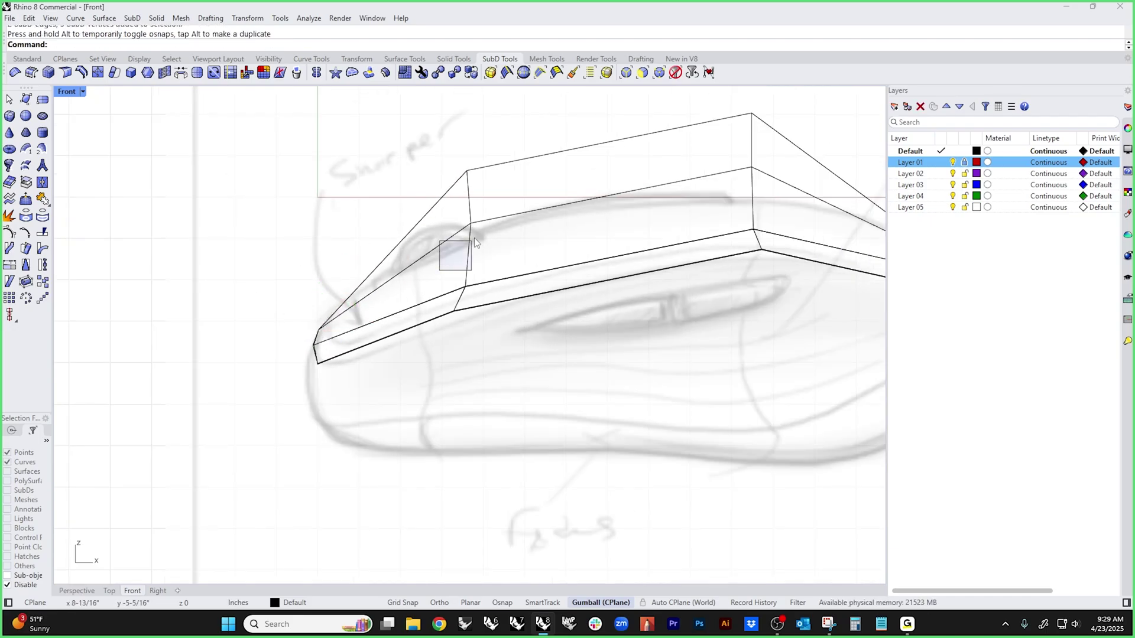
{"action": "left_click_drag", "start_coordinate": [474, 238], "coordinate": [497, 226]}
{"action": "left_click", "coordinate": [564, 262]}
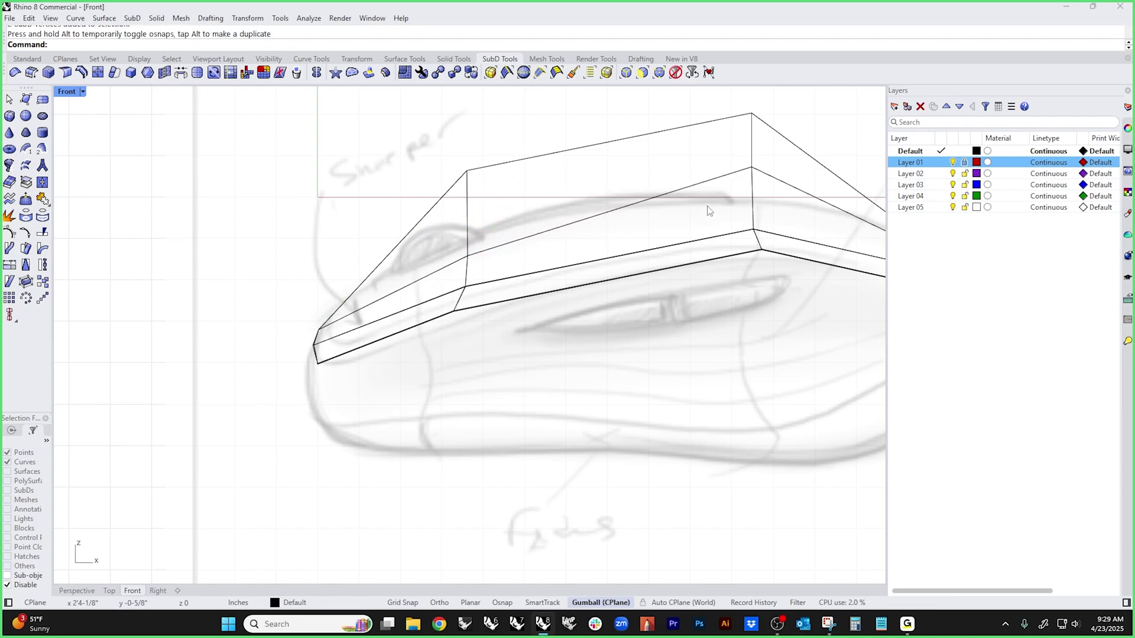
{"action": "left_click_drag", "start_coordinate": [709, 210], "coordinate": [780, 139]}
{"action": "right_click_drag", "start_coordinate": [780, 139], "coordinate": [563, 169]}
{"action": "left_click_drag", "start_coordinate": [565, 169], "coordinate": [534, 231]}
{"action": "key", "text": "Tab"}
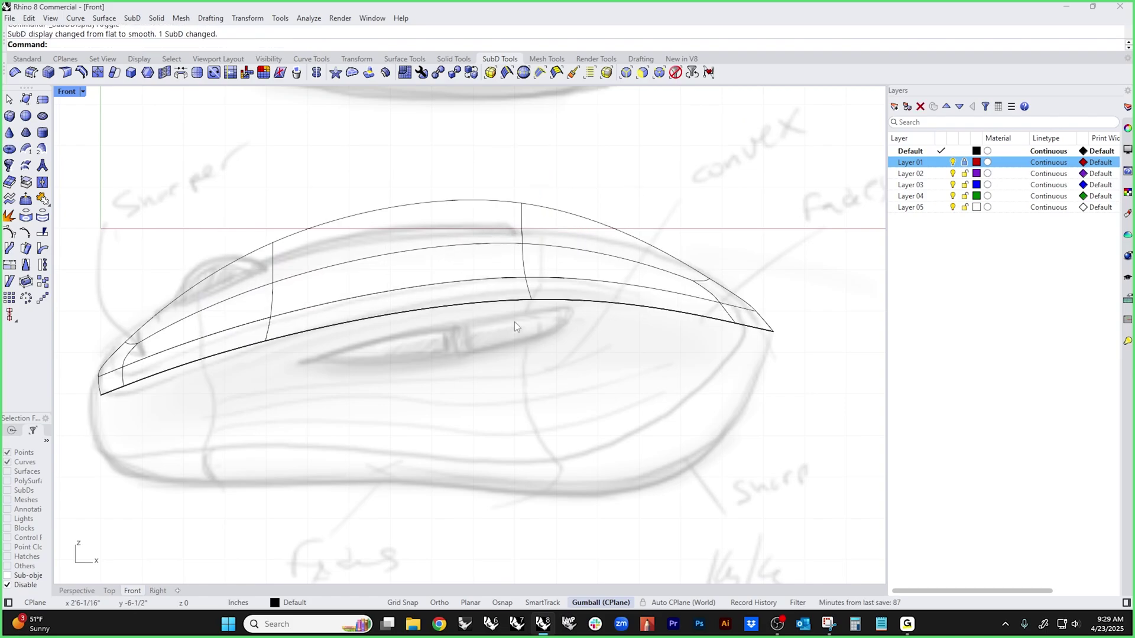
- Adjust the top vertex at the front cross section, and lower the rear cross section's upper edges to the sketched top line
{"action": "right_click_drag", "start_coordinate": [501, 351], "coordinate": [554, 364]}
{"action": "mouse_move", "coordinate": [340, 271]}
{"action": "left_mouse_down"}
{"action": "mouse_move", "coordinate": [327, 240]}
{"action": "mouse_move", "coordinate": [324, 270]}
{"action": "left_mouse_up"}
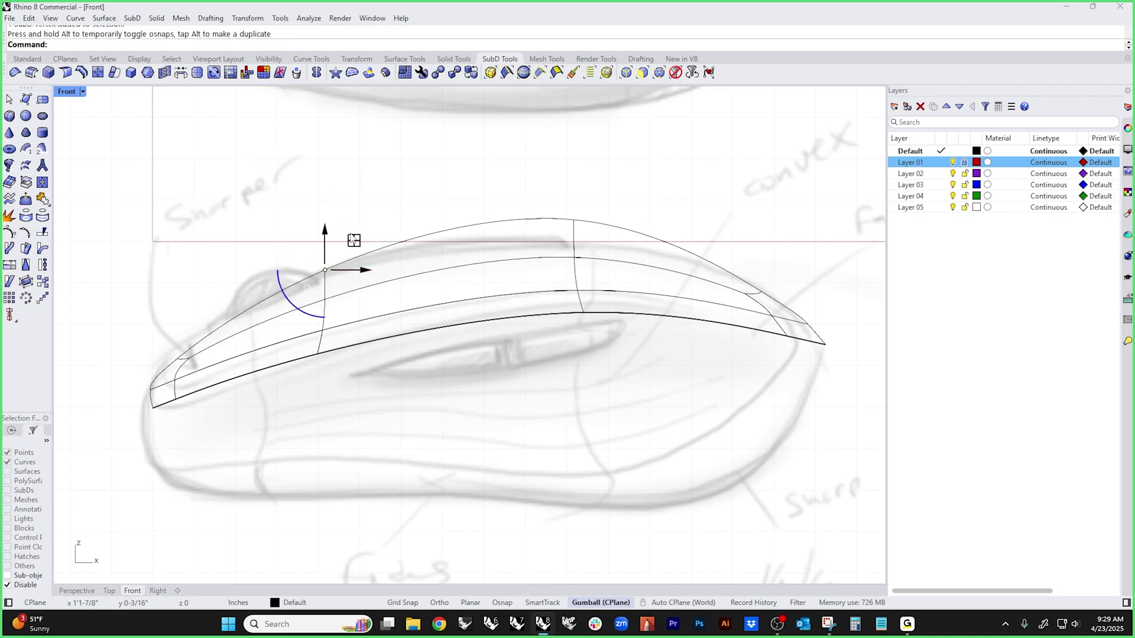
{"action": "left_click_drag", "start_coordinate": [561, 195], "coordinate": [600, 273]}
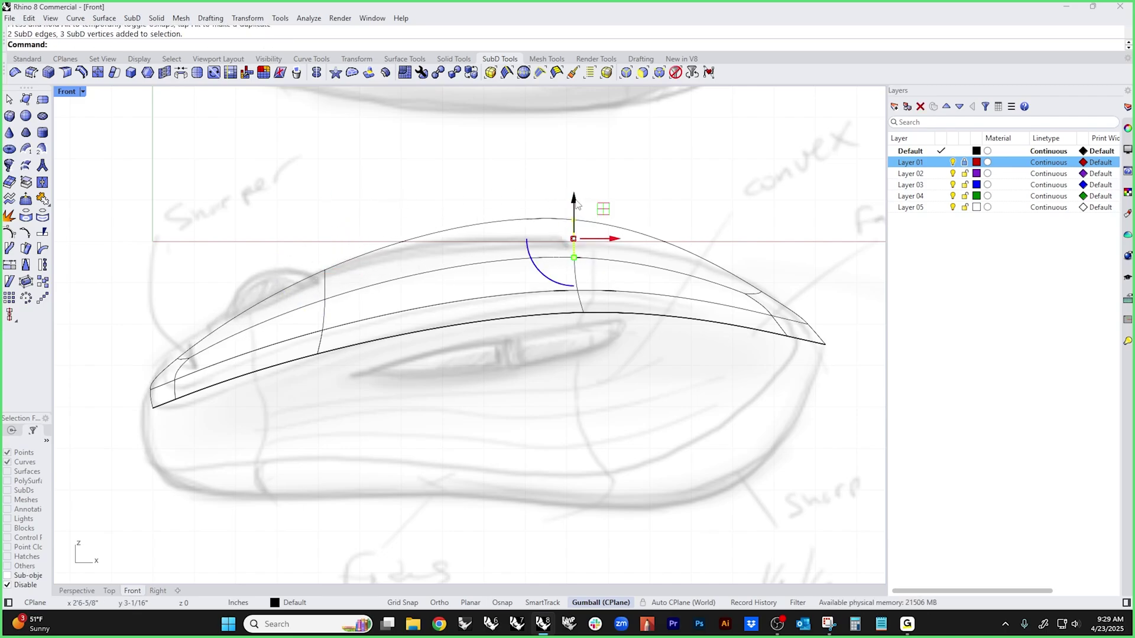
{"action": "left_click_drag", "start_coordinate": [577, 204], "coordinate": [577, 232]}
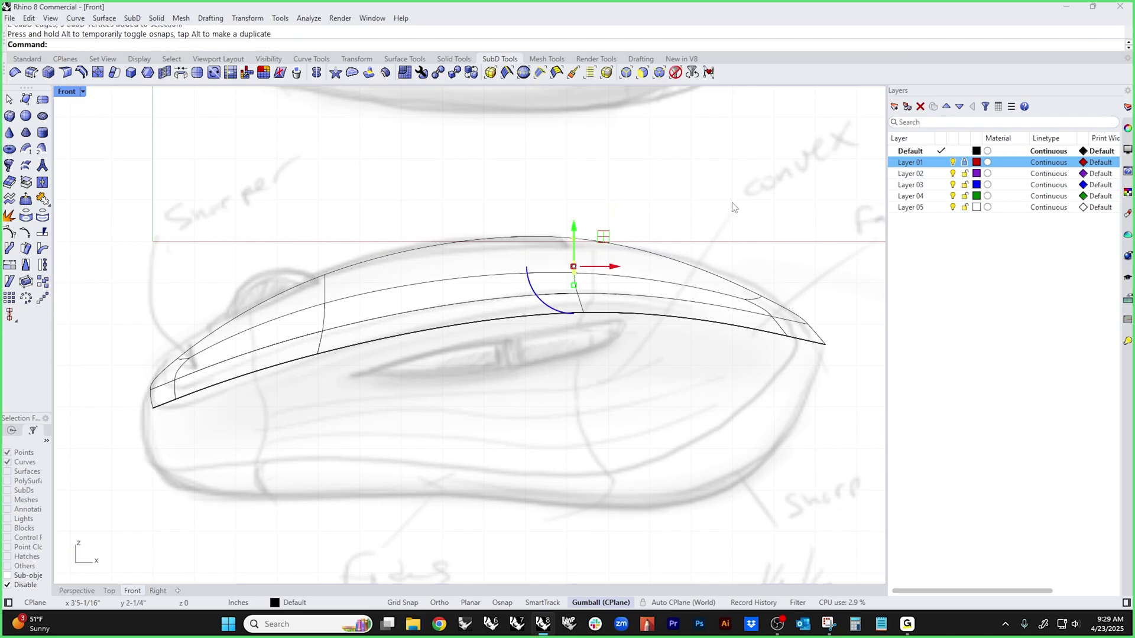
{"action": "key", "text": "Escape"}
- Raise the upper rear vertices and the lower loop's rear end vertex to round the back along the sketch
{"action": "scroll", "coordinate": [770, 271], "scroll_direction": "up", "scroll_amount": 3}
{"action": "left_click_drag", "start_coordinate": [752, 312], "coordinate": [766, 331]}
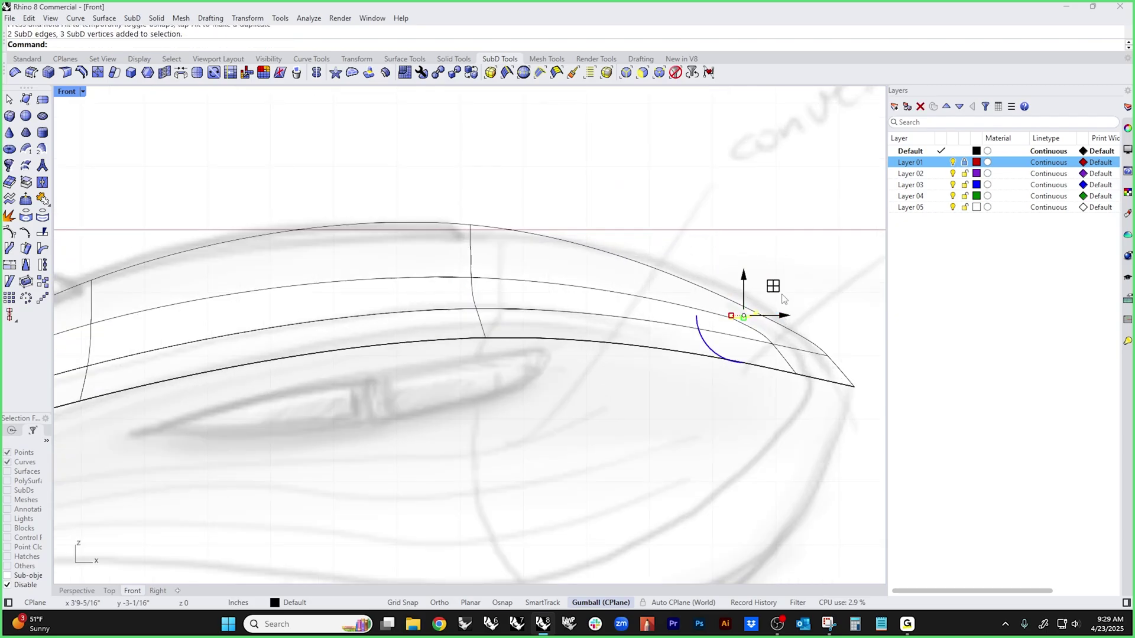
{"action": "left_click_drag", "start_coordinate": [774, 287], "coordinate": [787, 308]}
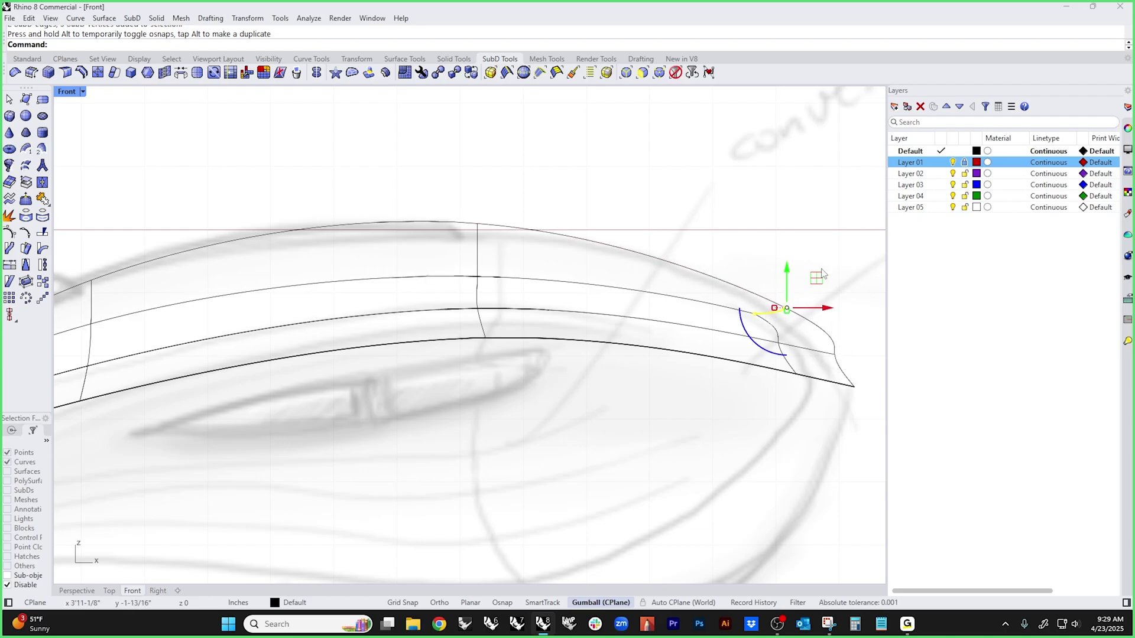
{"action": "left_click_drag", "start_coordinate": [787, 308], "coordinate": [722, 282]}
{"action": "key", "text": "Escape"}
{"action": "scroll", "coordinate": [806, 329], "scroll_direction": "up", "scroll_amount": 3}
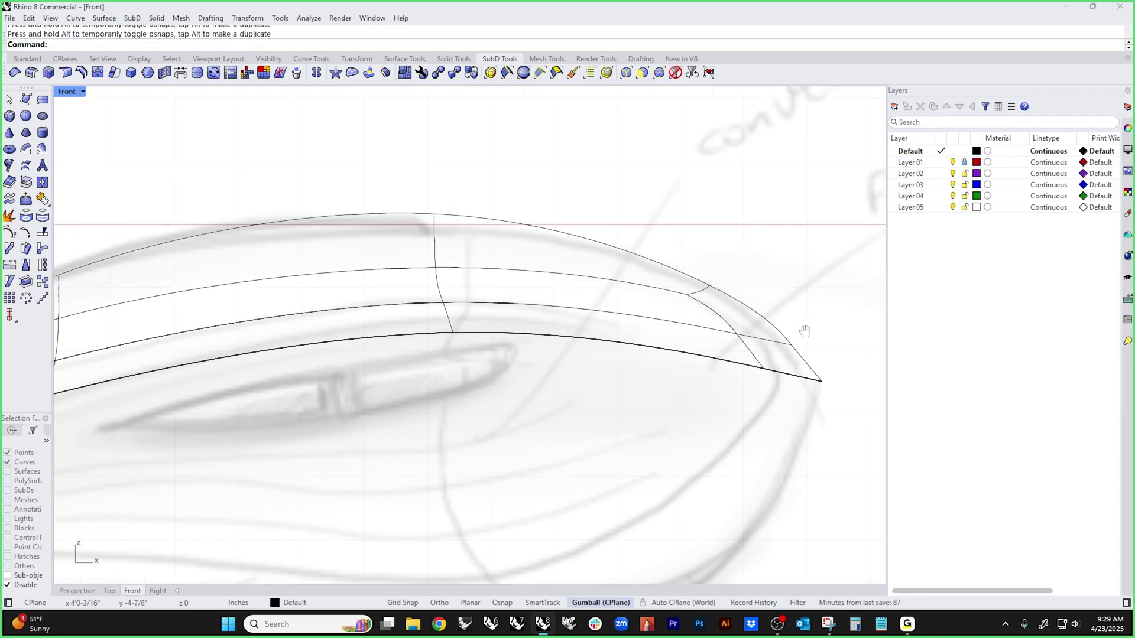
{"action": "left_click_drag", "start_coordinate": [739, 335], "coordinate": [745, 340]}
{"action": "left_click", "coordinate": [760, 261]}
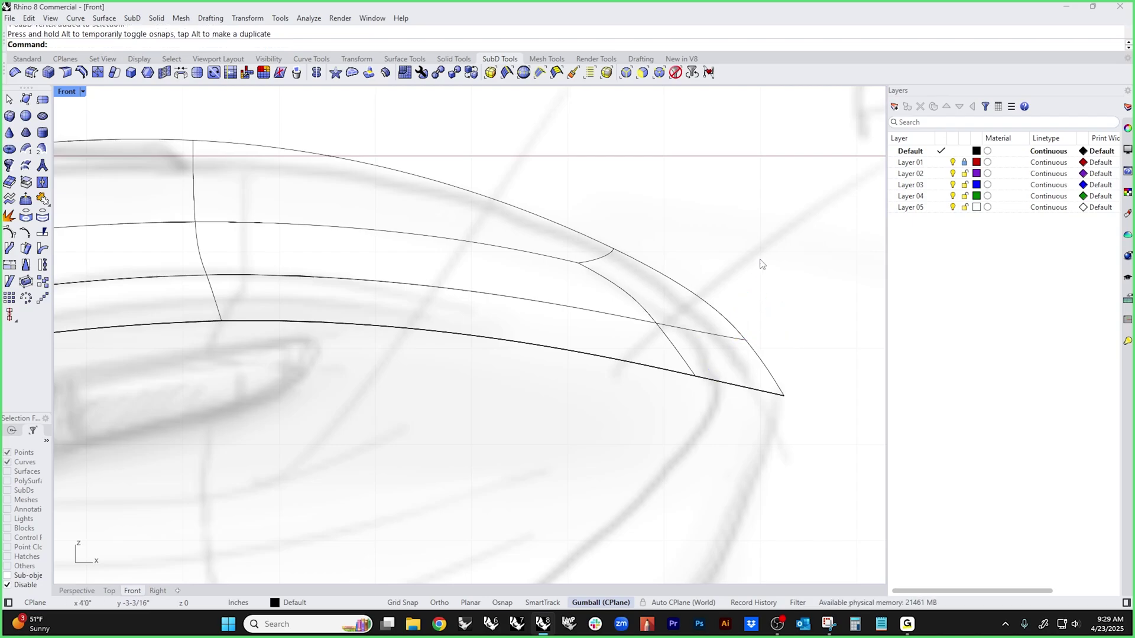
- Lower the top vertex at the rear cross section onto the sketch's upper outline
{"action": "scroll", "coordinate": [760, 263], "scroll_direction": "down", "scroll_amount": 6}
{"action": "right_click_drag", "start_coordinate": [760, 274], "coordinate": [817, 304]}
{"action": "left_click_drag", "start_coordinate": [485, 193], "coordinate": [550, 257]}
{"action": "left_click_drag", "start_coordinate": [515, 208], "coordinate": [514, 237]}
{"action": "key", "text": "Escape"}
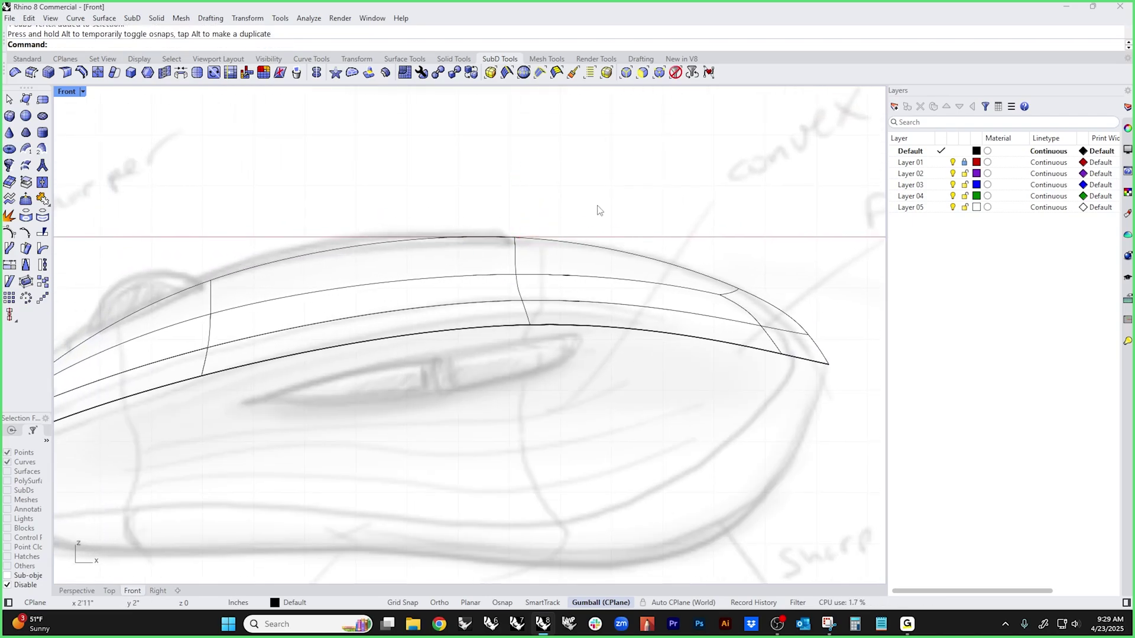
- Move the upper front vertices up and forward to fit the nose to the sketched outline
{"action": "scroll", "coordinate": [598, 208], "scroll_direction": "down", "scroll_amount": 3}
{"action": "scroll", "coordinate": [430, 235], "scroll_direction": "up", "scroll_amount": 4}
{"action": "mouse_move", "coordinate": [430, 232]}
{"action": "left_mouse_down"}
{"action": "mouse_move", "coordinate": [458, 274]}
{"action": "mouse_move", "coordinate": [447, 198]}
{"action": "mouse_move", "coordinate": [448, 228]}
{"action": "left_mouse_up"}
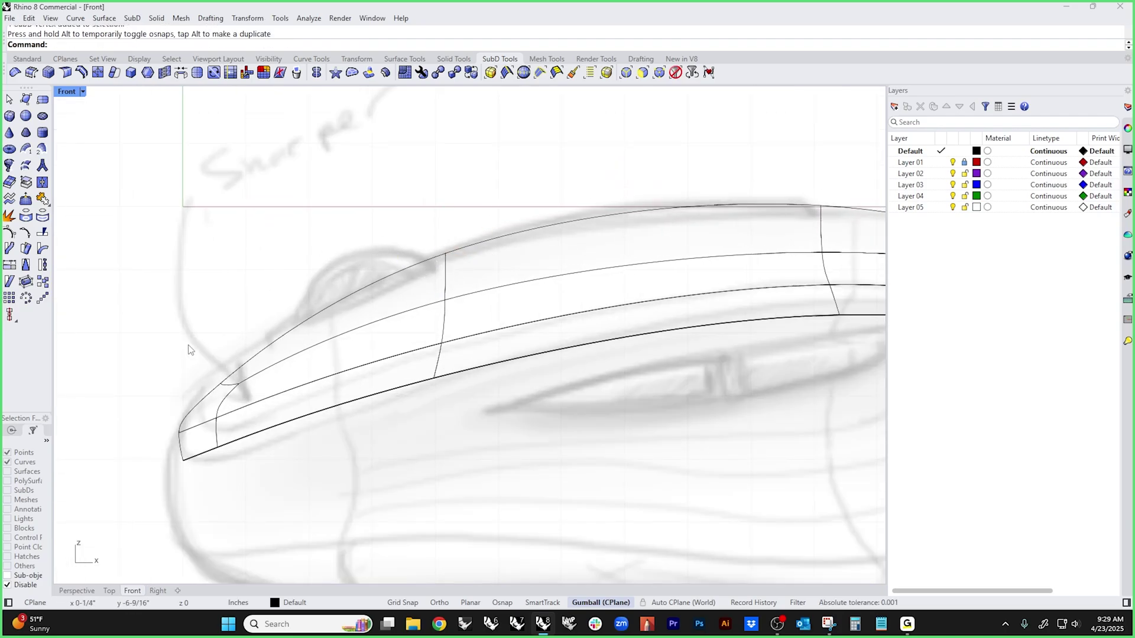
{"action": "left_click_drag", "start_coordinate": [189, 349], "coordinate": [236, 369]}
{"action": "left_click", "coordinate": [198, 322]}
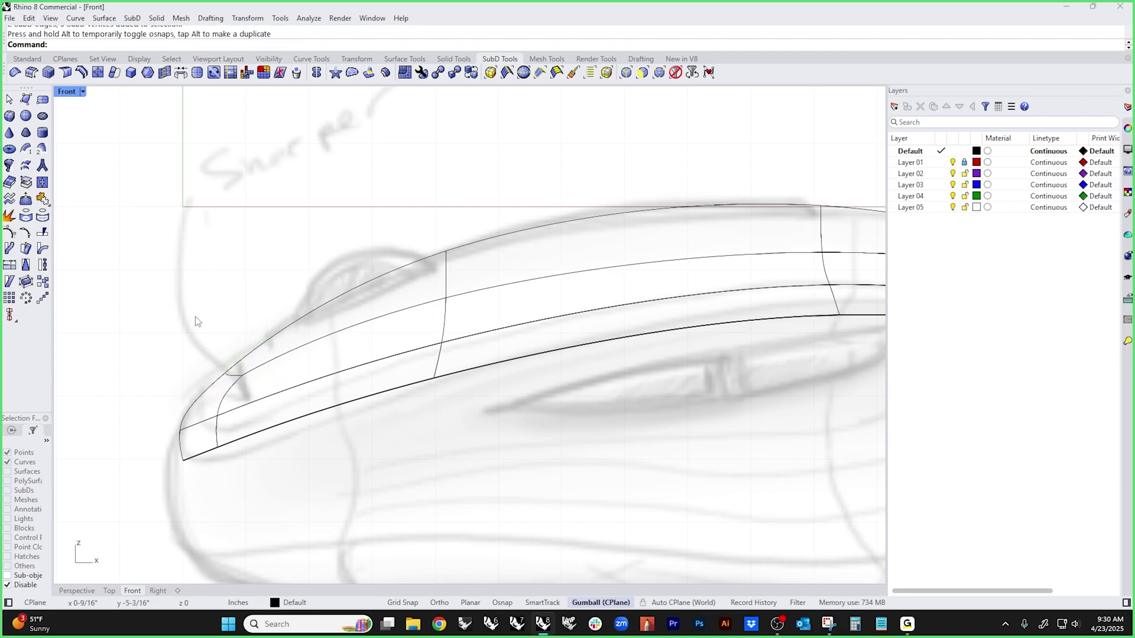
- Move the bottom front end vertex outward to the sketch's front outline, and adjust the loop vertex above it
{"action": "mouse_move", "coordinate": [168, 455]}
{"action": "left_mouse_down"}
{"action": "mouse_move", "coordinate": [227, 469]}
{"action": "mouse_move", "coordinate": [169, 473]}
{"action": "left_mouse_up"}
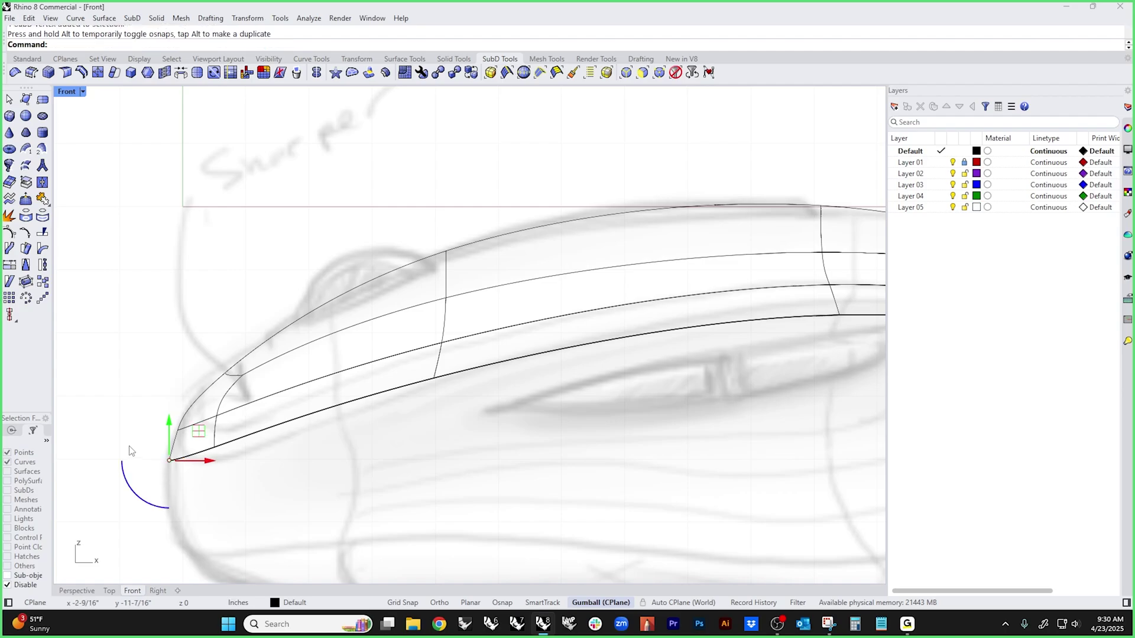
{"action": "left_click", "coordinate": [136, 423]}
{"action": "left_click_drag", "start_coordinate": [137, 412], "coordinate": [175, 430]}
{"action": "left_click", "coordinate": [156, 358]}
{"action": "scroll", "coordinate": [169, 355], "scroll_direction": "down", "scroll_amount": 6}
{"action": "right_click_drag", "start_coordinate": [229, 346], "coordinate": [214, 362]}
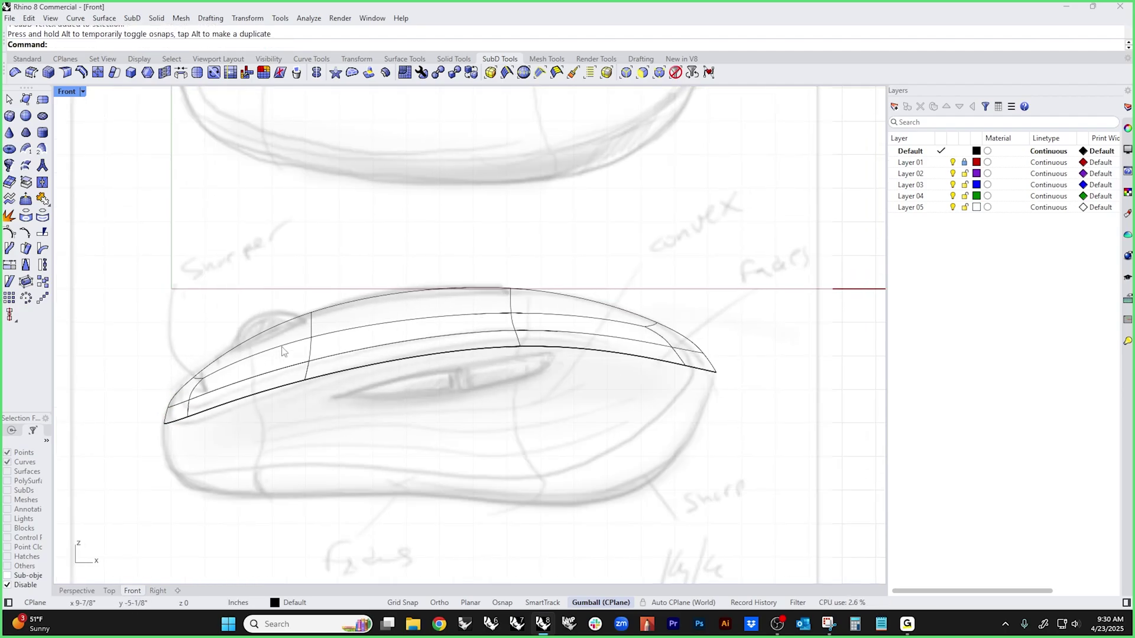
- Select the whole rear cross-section edge loop and shift it slightly toward the front of the mouse
{"action": "scroll", "coordinate": [499, 349], "scroll_direction": "up", "scroll_amount": 3}
{"action": "left_click_drag", "start_coordinate": [492, 377], "coordinate": [571, 317]}
{"action": "double_click", "coordinate": [521, 321]}
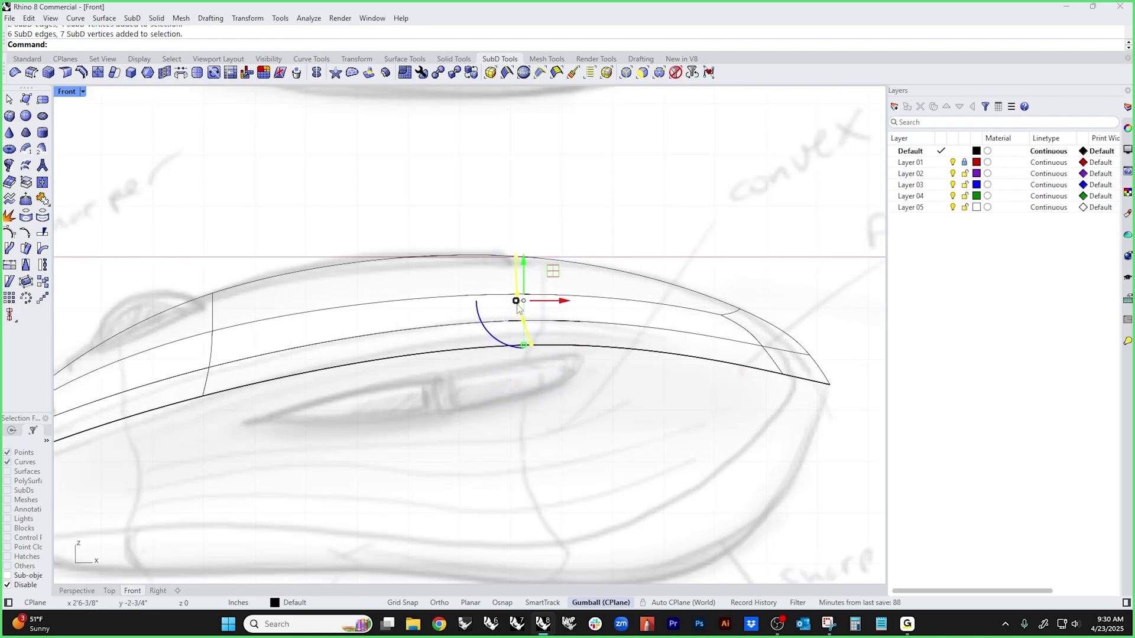
{"action": "type", "text": "10"}
{"action": "key", "text": "Return"}
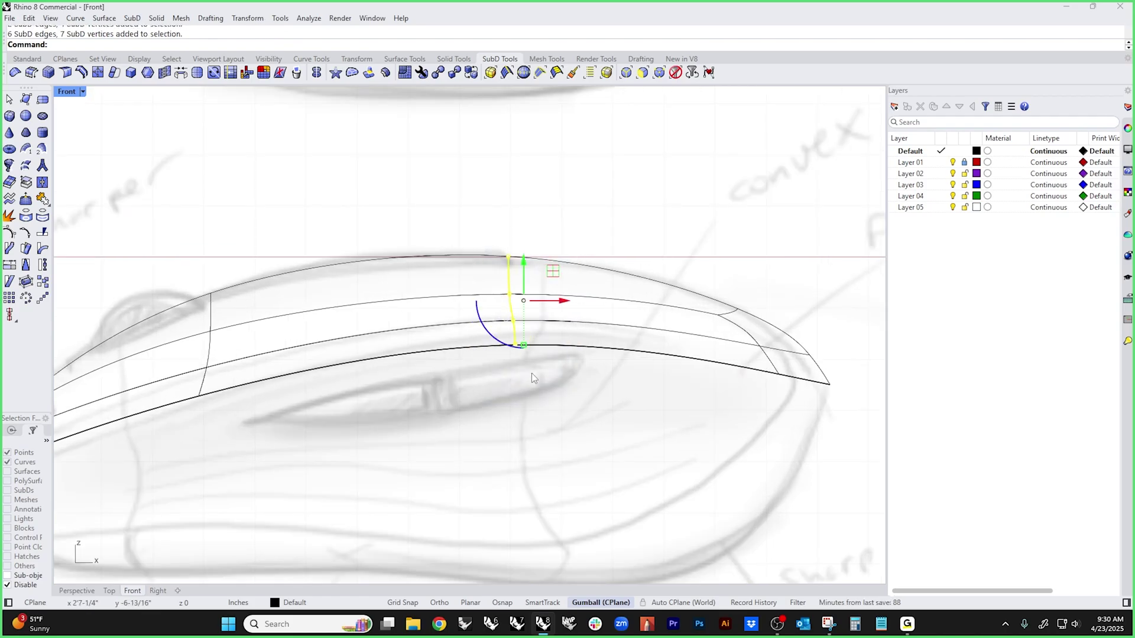
{"action": "right_click_drag", "start_coordinate": [448, 407], "coordinate": [519, 413]}
{"action": "scroll", "coordinate": [469, 441], "scroll_direction": "down", "scroll_amount": 3}
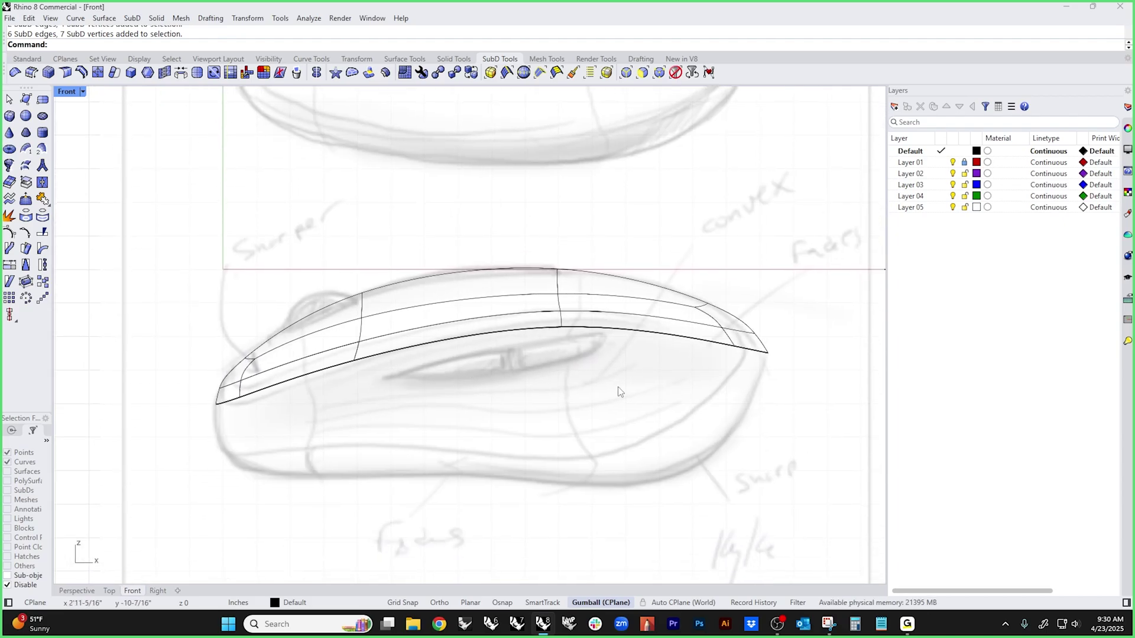
- Nudge the bottom front corner vertices to refine the lower edge, and check the full profile against the sketch
{"action": "mouse_move", "coordinate": [221, 421]}
{"action": "left_mouse_down"}
{"action": "mouse_move", "coordinate": [246, 388]}
{"action": "mouse_move", "coordinate": [228, 354]}
{"action": "mouse_move", "coordinate": [231, 403]}
{"action": "left_mouse_up"}
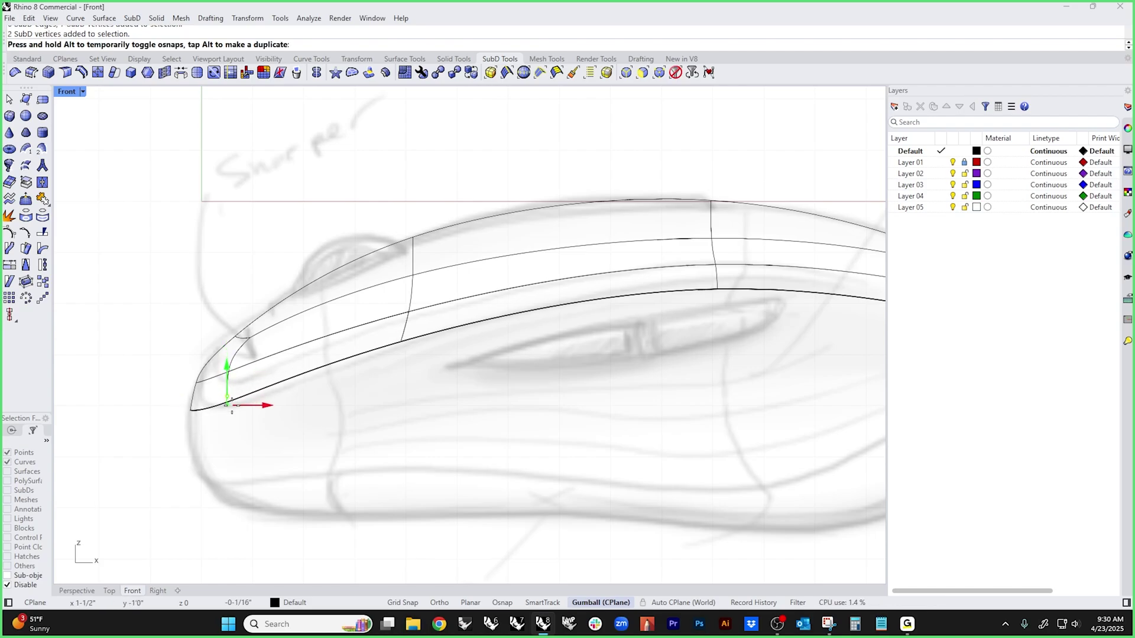
{"action": "left_click", "coordinate": [342, 405]}
{"action": "scroll", "coordinate": [353, 402], "scroll_direction": "down", "scroll_amount": 3}
{"action": "right_click_drag", "start_coordinate": [560, 433], "coordinate": [444, 432]}
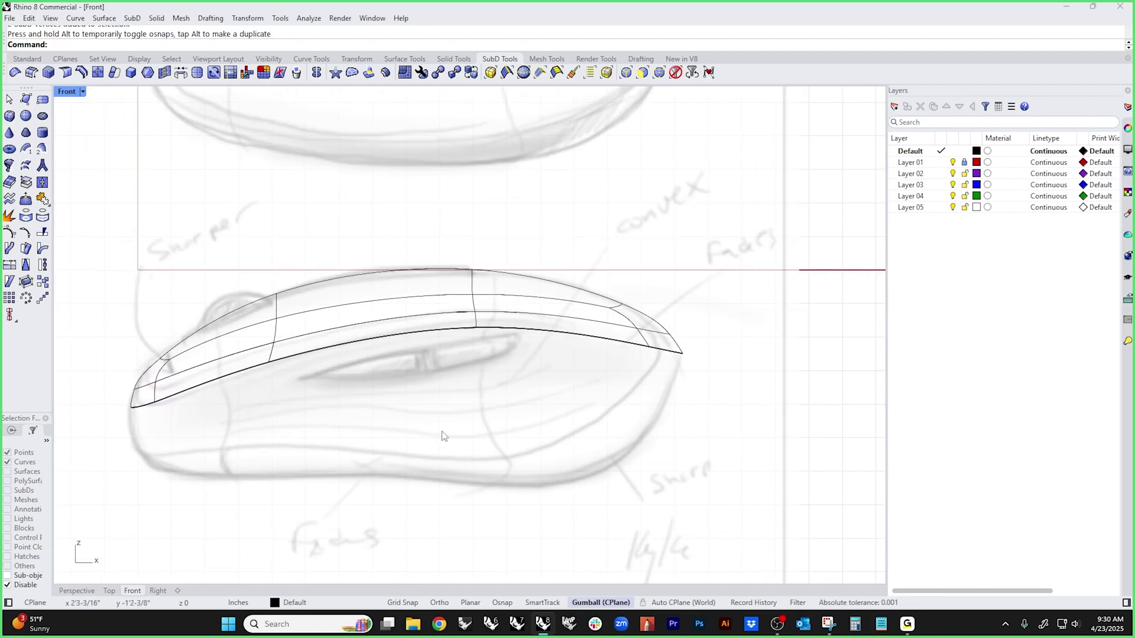
{"action": "scroll", "coordinate": [704, 361], "scroll_direction": "up", "scroll_amount": 4}
{"action": "scroll", "coordinate": [696, 351], "scroll_direction": "down", "scroll_amount": 4}
{"action": "right_click_drag", "start_coordinate": [577, 414], "coordinate": [637, 381]}
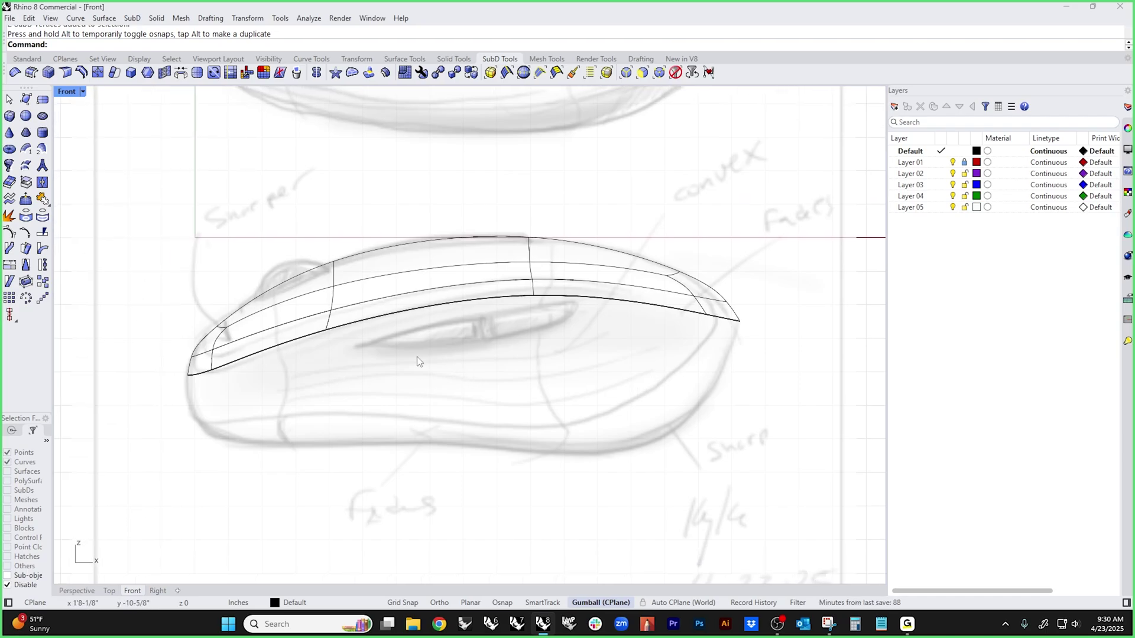
- Crease the entire edge loop just above the SubD's bottom edge using the CreaseAll option
{"action": "double_click", "coordinate": [246, 341]}
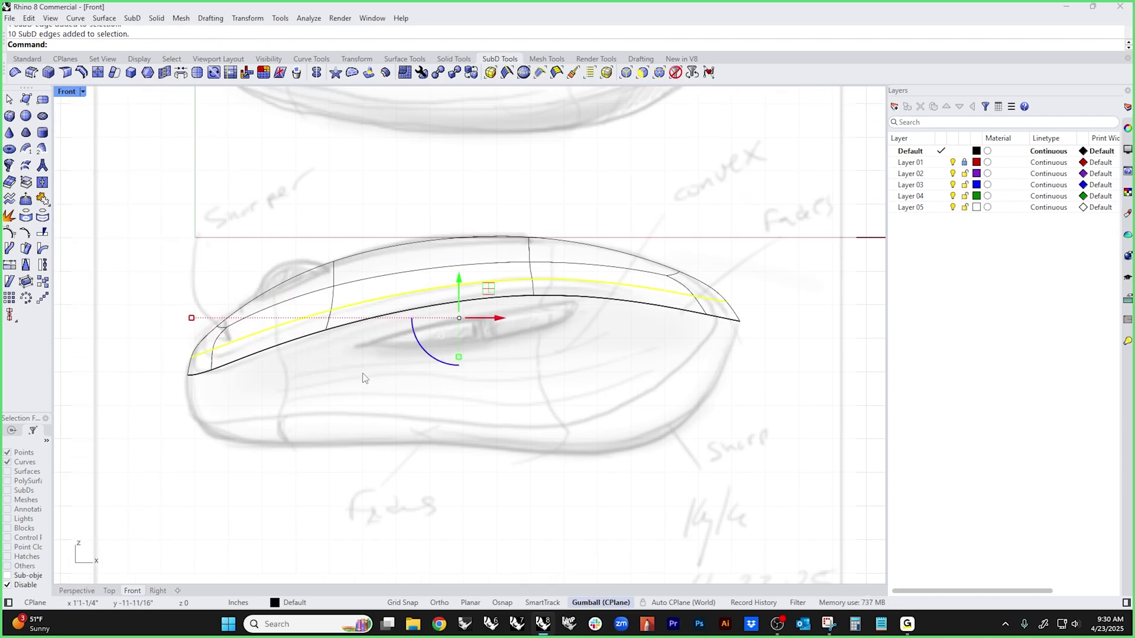
{"action": "left_click", "coordinate": [518, 401]}
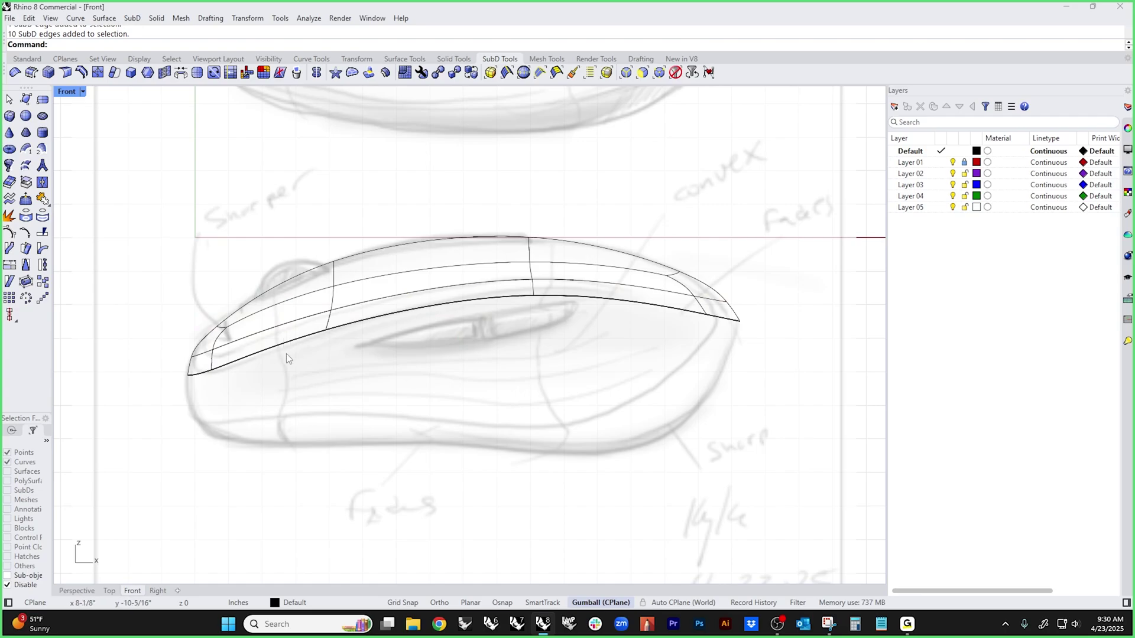
{"action": "double_click", "coordinate": [257, 334]}
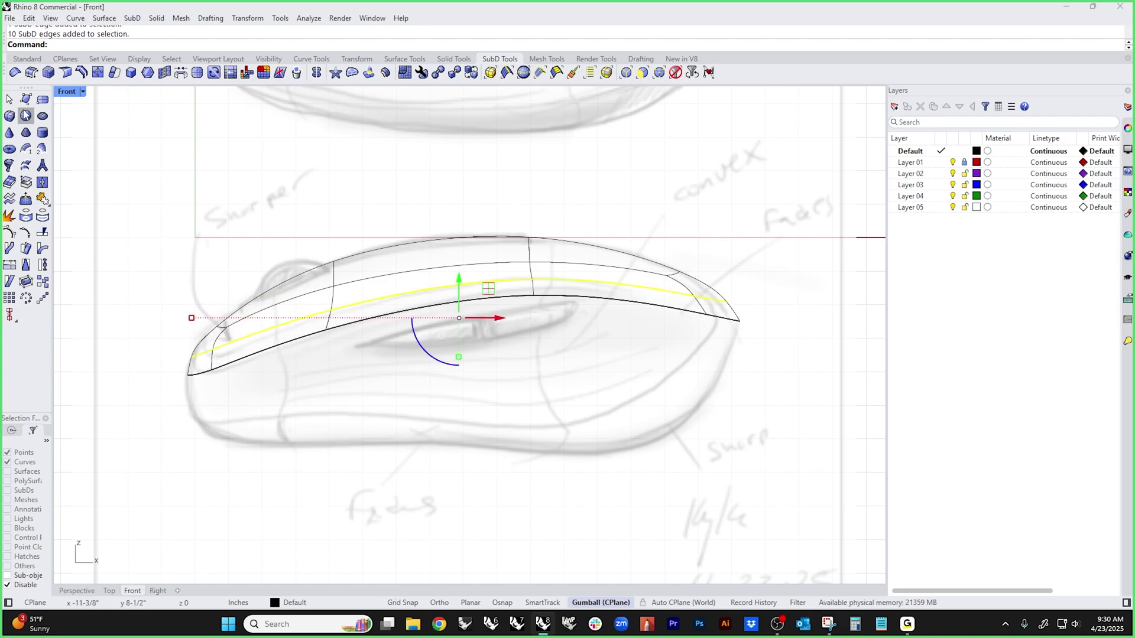
{"action": "left_click", "coordinate": [66, 73]}
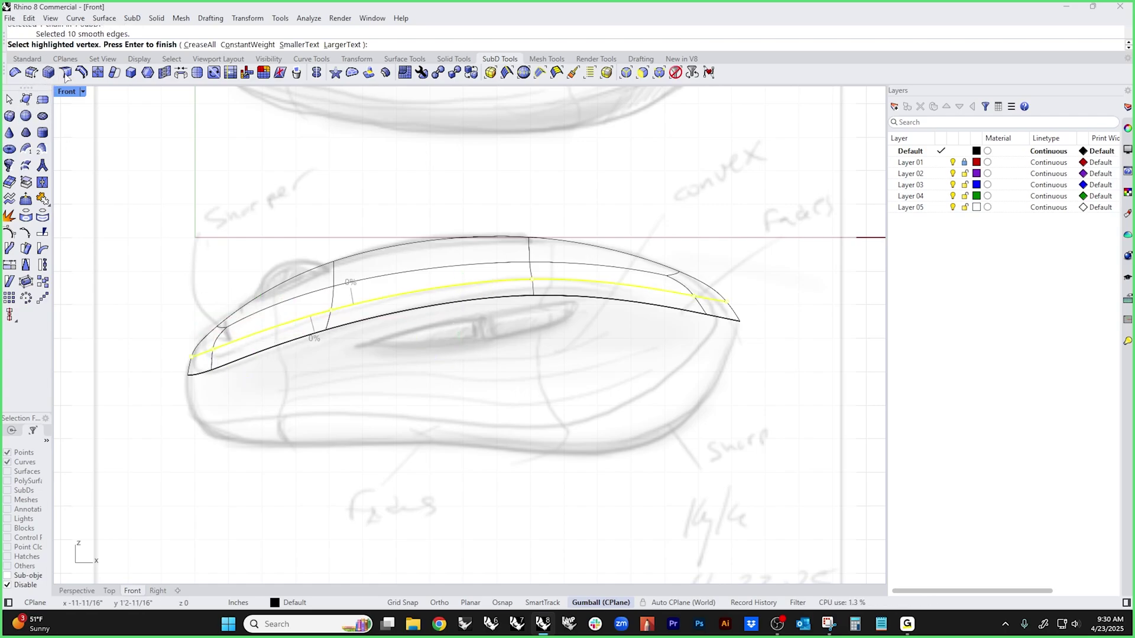
{"action": "left_click", "coordinate": [197, 45]}
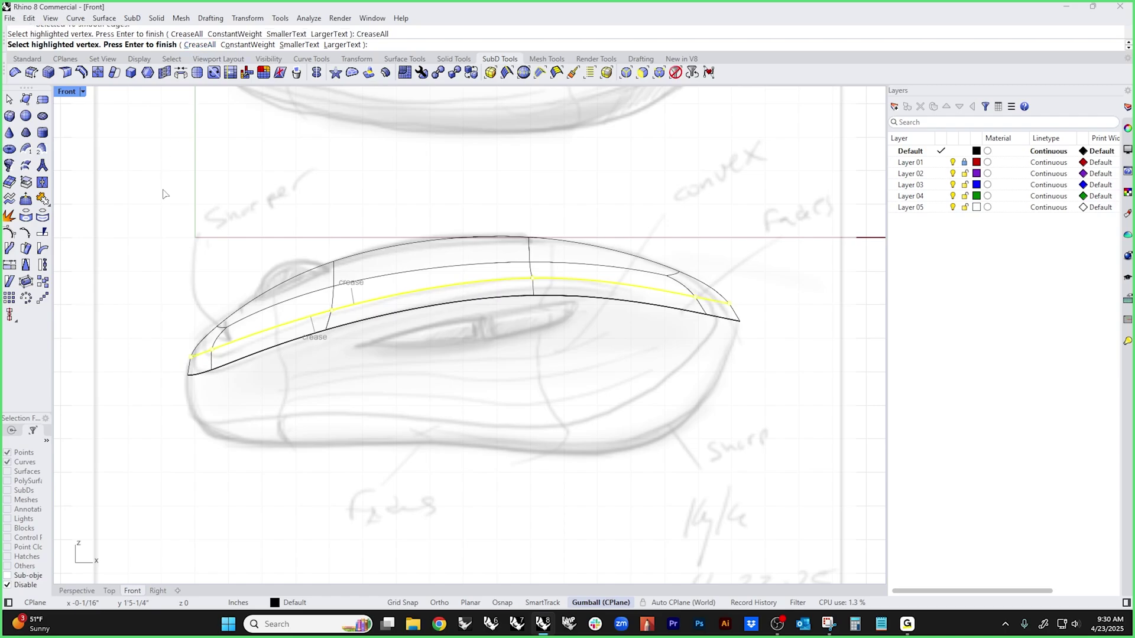
{"action": "right_click", "coordinate": [151, 260]}
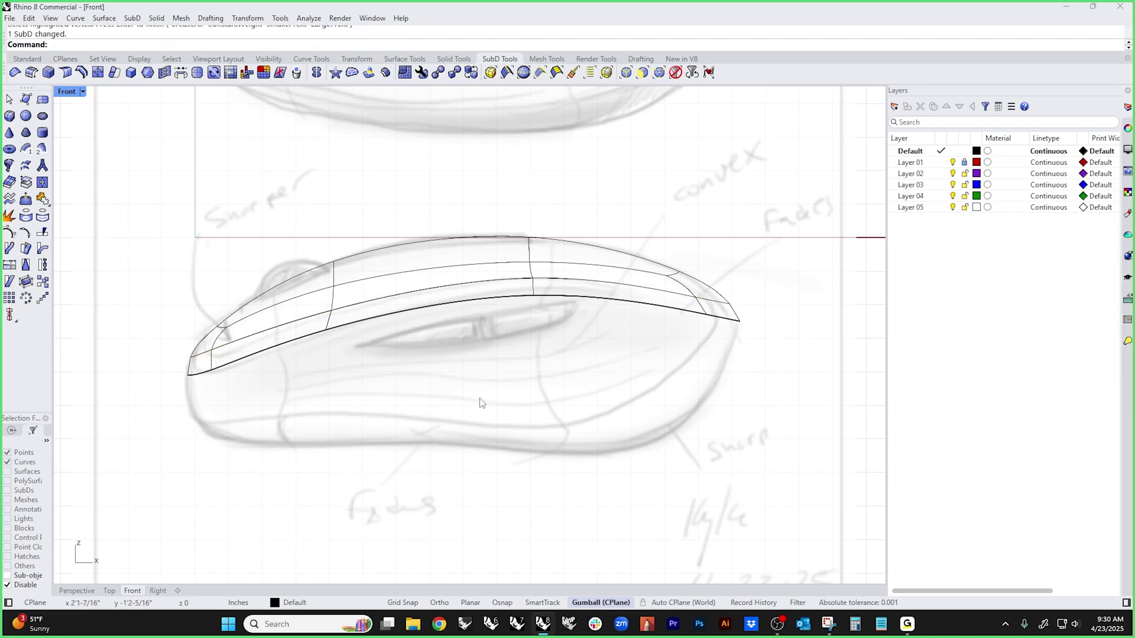
- Check the creased edge loop by selecting it in the Front view, and switch to the Perspective view
{"action": "double_click", "coordinate": [249, 342]}
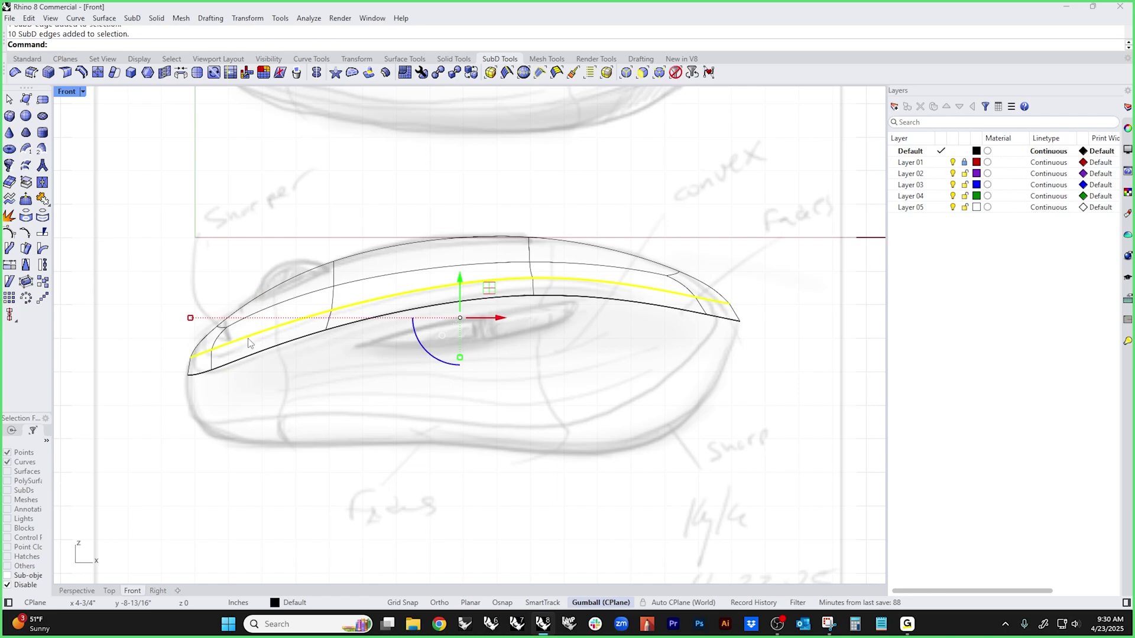
{"action": "mouse_move", "coordinate": [192, 324]}
{"action": "left_mouse_down"}
{"action": "mouse_move", "coordinate": [181, 325]}
{"action": "mouse_move", "coordinate": [199, 325]}
{"action": "mouse_move", "coordinate": [190, 329]}
{"action": "left_mouse_up"}
{"action": "left_click", "coordinate": [126, 334]}
{"action": "key", "text": "ctrl+F4"}
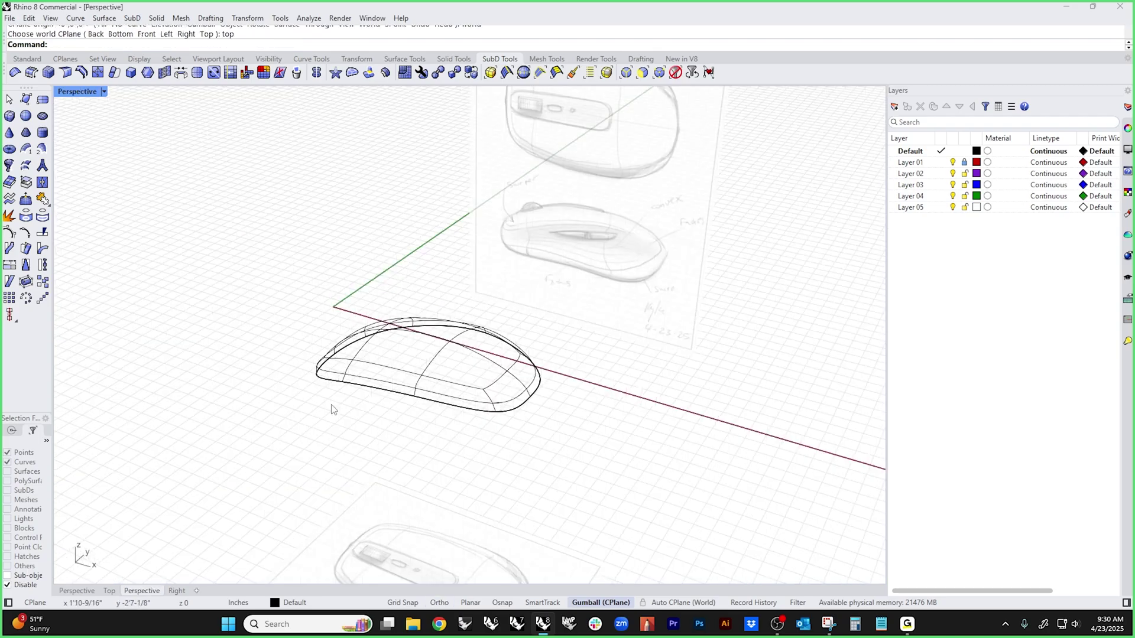
- Set the Perspective view to shaded display, inspect the mouse shell from around, and return to the Front view
{"action": "mouse_move", "coordinate": [336, 424]}
{"action": "right_mouse_down"}
{"action": "mouse_move", "coordinate": [532, 414]}
{"action": "mouse_move", "coordinate": [563, 403]}
{"action": "mouse_move", "coordinate": [562, 367]}
{"action": "mouse_move", "coordinate": [313, 451]}
{"action": "right_mouse_up"}
{"action": "scroll", "coordinate": [413, 423], "scroll_direction": "up", "scroll_amount": 4}
{"action": "middle_click", "coordinate": [412, 423]}
{"action": "left_click", "coordinate": [362, 372]}
{"action": "scroll", "coordinate": [426, 422], "scroll_direction": "up", "scroll_amount": 5}
{"action": "mouse_move", "coordinate": [426, 422]}
{"action": "right_mouse_down"}
{"action": "mouse_move", "coordinate": [418, 410]}
{"action": "mouse_move", "coordinate": [523, 421]}
{"action": "mouse_move", "coordinate": [513, 409]}
{"action": "right_mouse_up"}
{"action": "mouse_move", "coordinate": [435, 397]}
{"action": "right_mouse_down"}
{"action": "mouse_move", "coordinate": [497, 393]}
{"action": "mouse_move", "coordinate": [426, 396]}
{"action": "mouse_move", "coordinate": [542, 407]}
{"action": "mouse_move", "coordinate": [520, 417]}
{"action": "right_mouse_up"}
{"action": "key", "text": "ctrl+F2"}
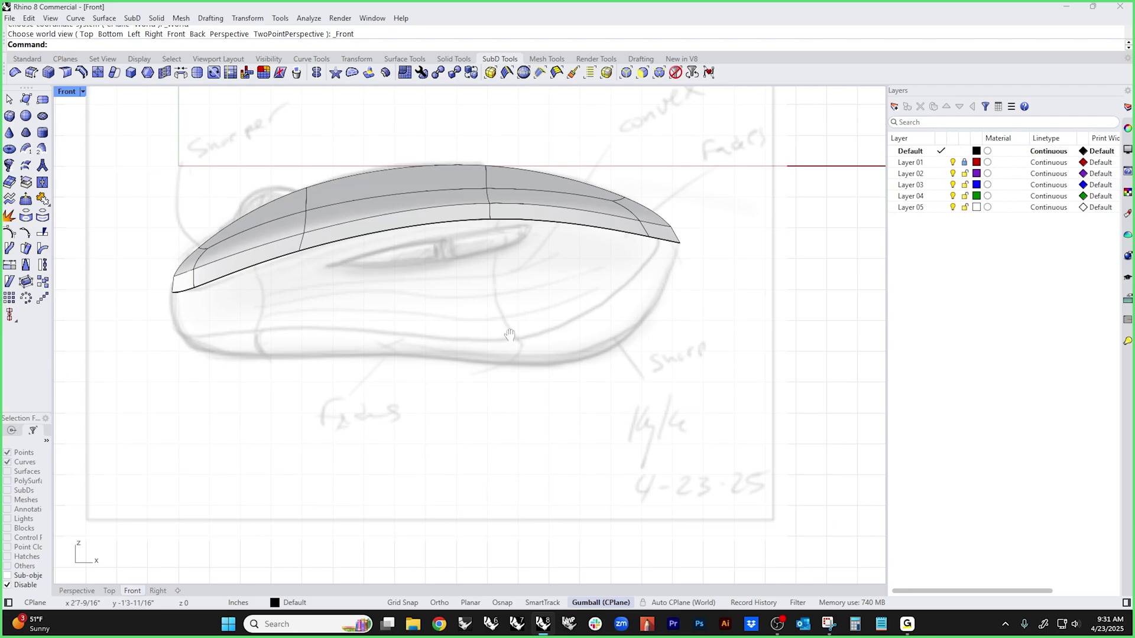
{"action": "mouse_move", "coordinate": [401, 343]}
{"action": "right_mouse_down"}
{"action": "mouse_move", "coordinate": [446, 357]}
{"action": "mouse_move", "coordinate": [374, 349]}
{"action": "right_mouse_up"}
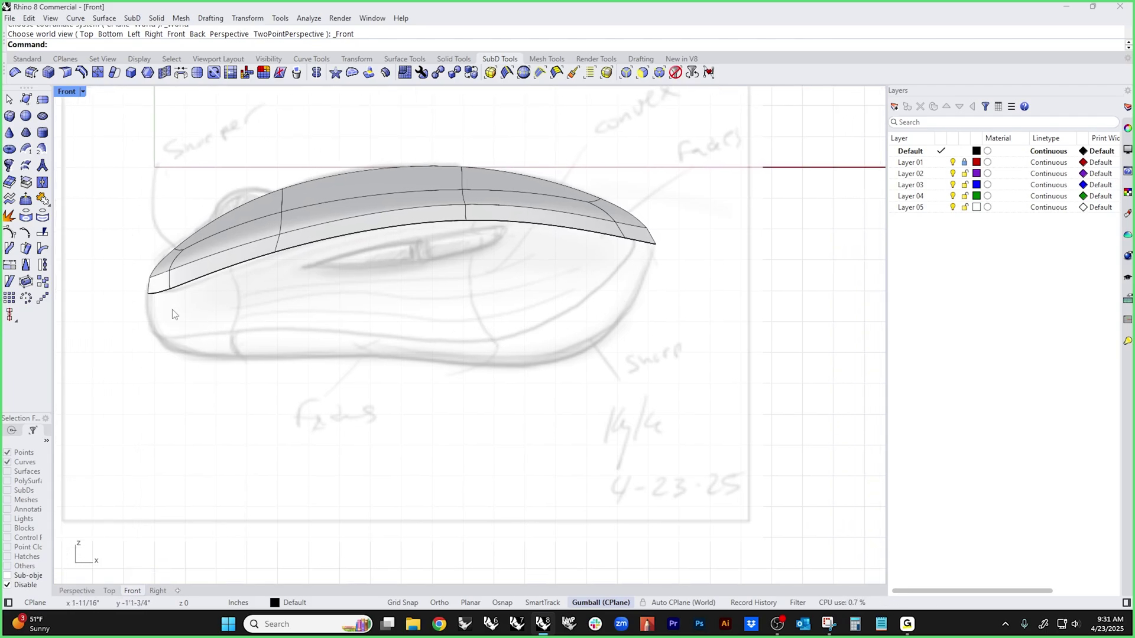
- Sketch a degree-3 control-point curve roughly along the lower side line of the sketch, from the front end to the creased edge's rear tip
{"action": "left_click", "coordinate": [27, 59]}
{"action": "left_click", "coordinate": [9, 116]}
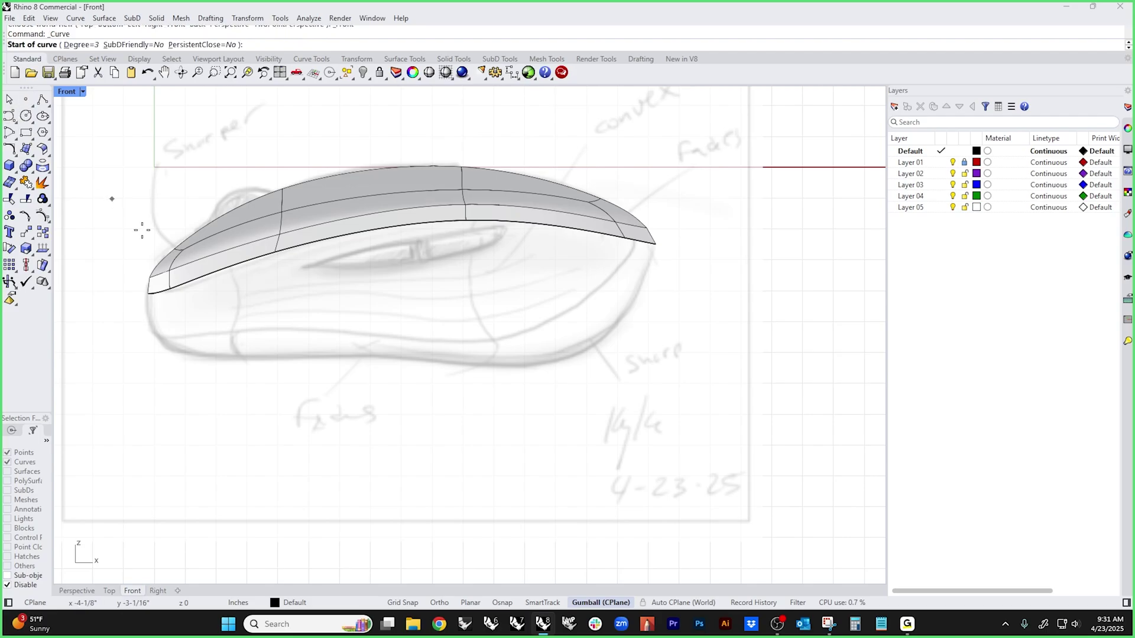
{"action": "left_click", "coordinate": [149, 343]}
{"action": "left_click", "coordinate": [279, 313]}
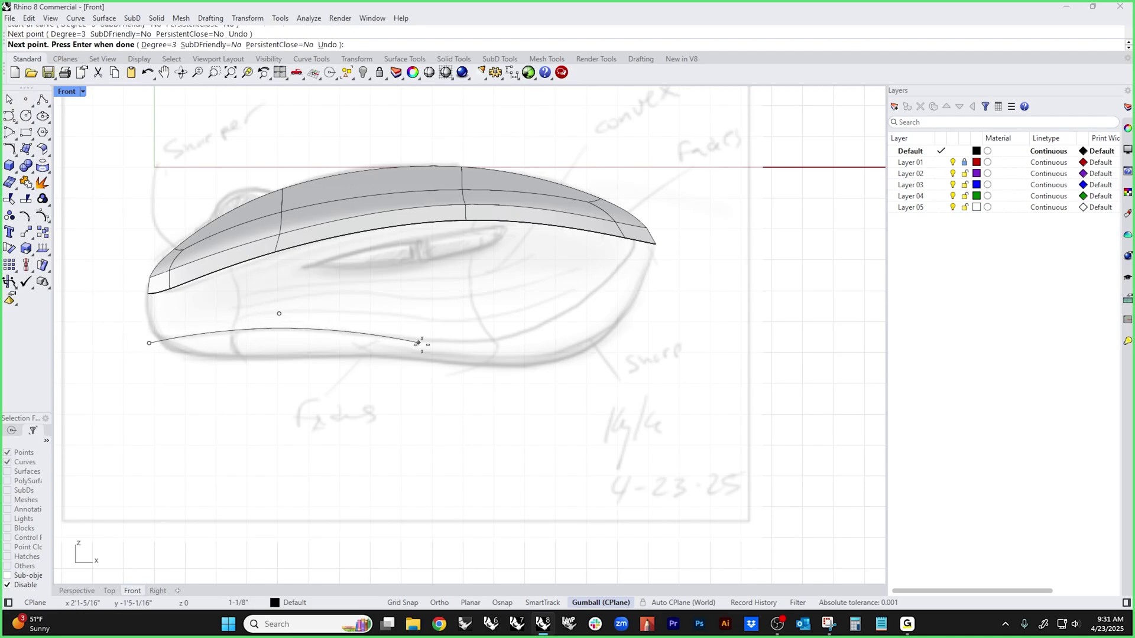
{"action": "left_click", "coordinate": [500, 353]}
{"action": "left_click", "coordinate": [575, 330]}
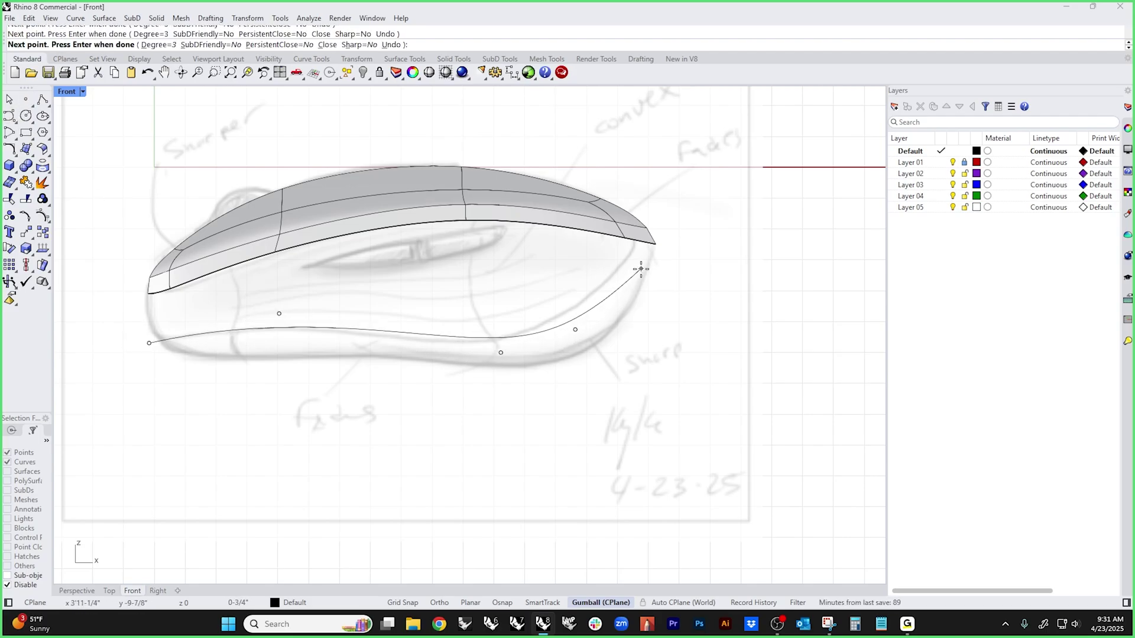
{"action": "left_click", "coordinate": [655, 250]}
{"action": "key", "text": "Return"}
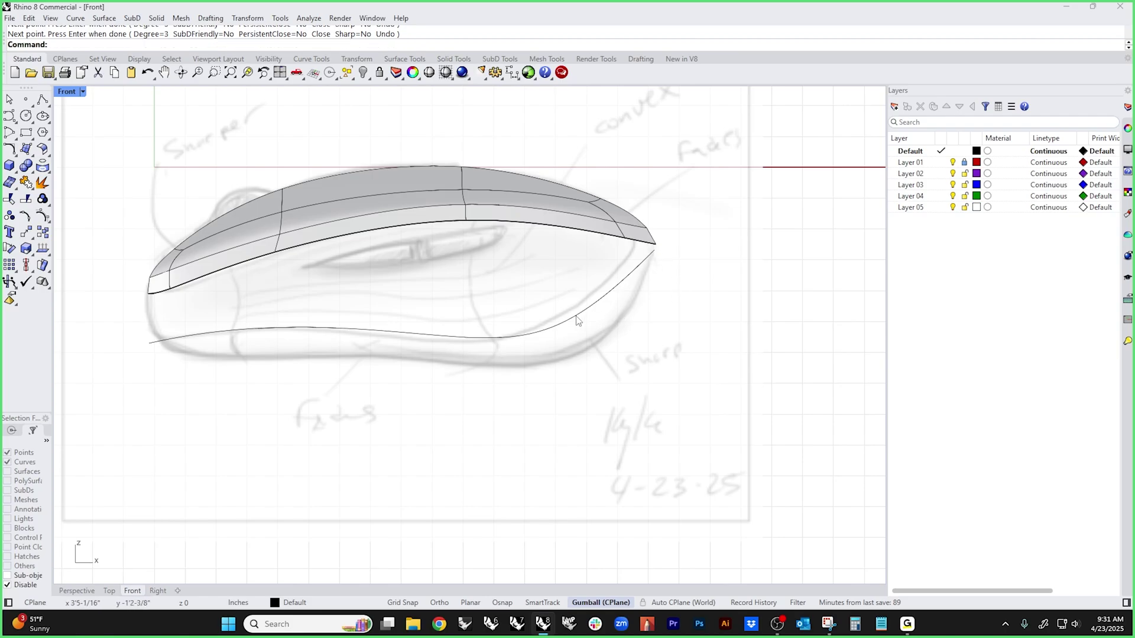
- Draw a downward-pointing arrow as a polyline from the sketch's lower side line to below the mouse
{"action": "left_click", "coordinate": [42, 99]}
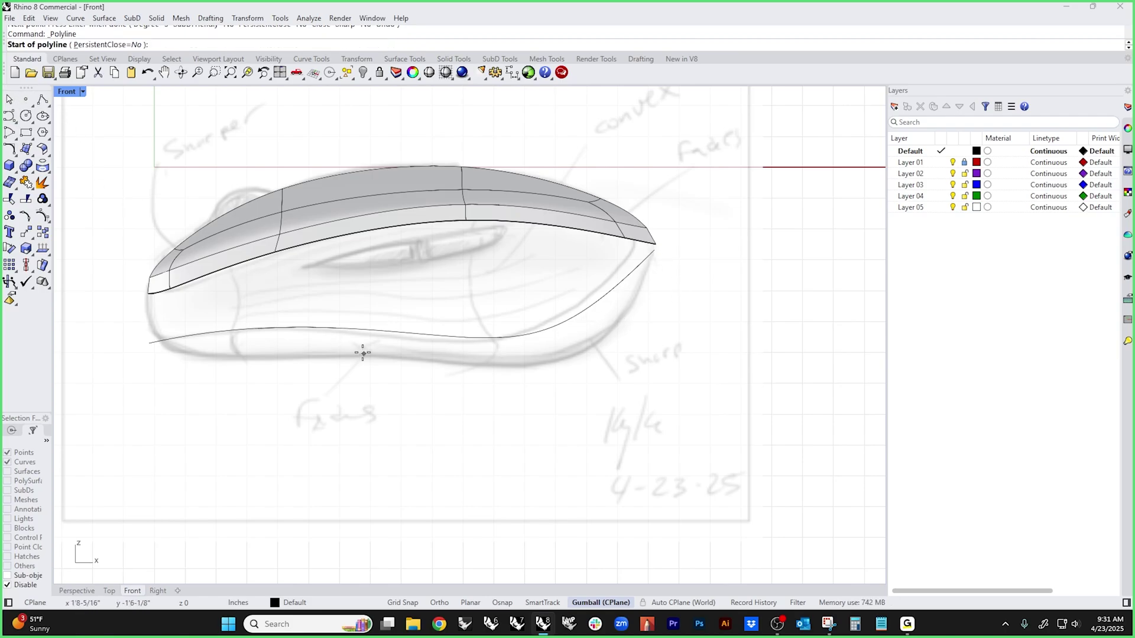
{"action": "left_click", "coordinate": [354, 340]}
{"action": "left_click", "coordinate": [347, 463]}
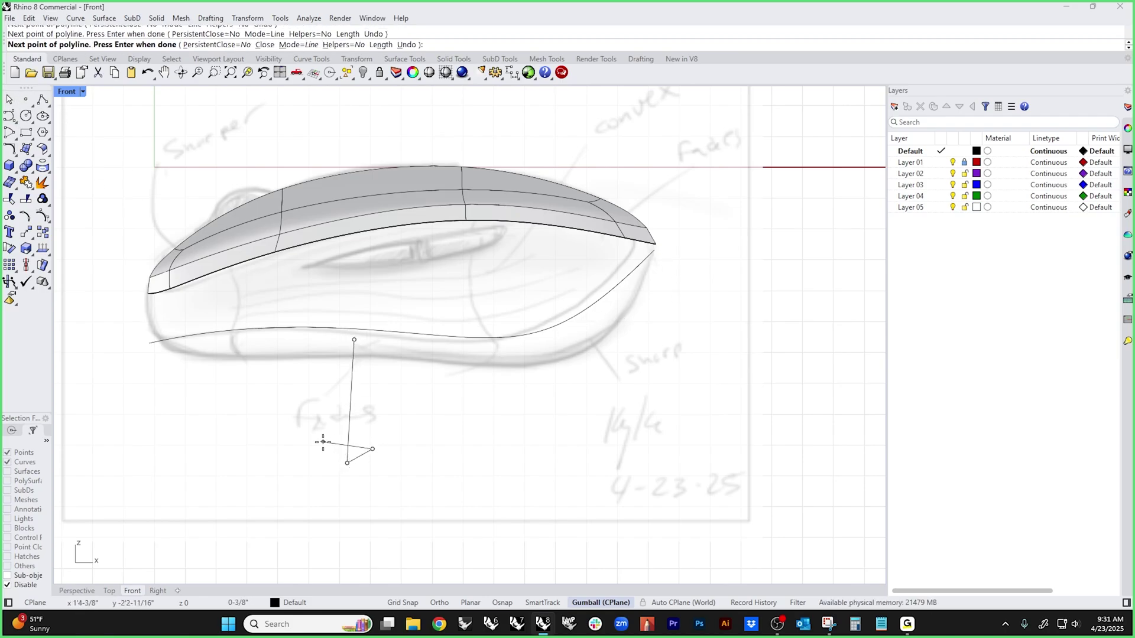
{"action": "left_click", "coordinate": [323, 443]}
{"action": "left_click", "coordinate": [347, 463]}
{"action": "key", "text": "Return"}
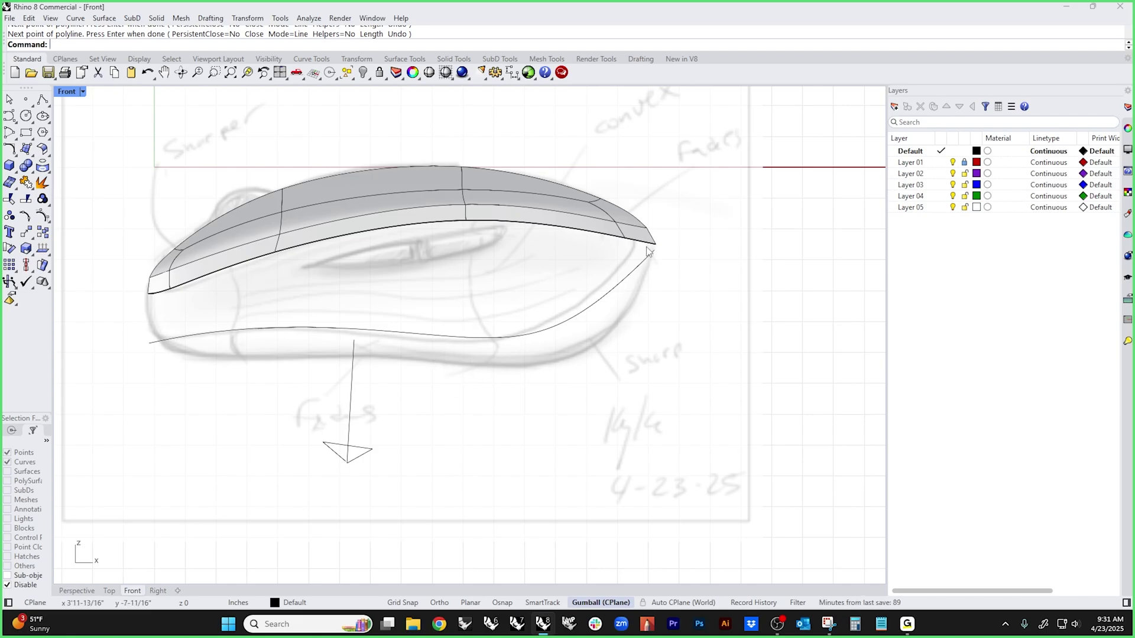
- Check the gap between the curve's rear end and the SubD's rear tip, and delete the curve
{"action": "scroll", "coordinate": [649, 251], "scroll_direction": "up", "scroll_amount": 5}
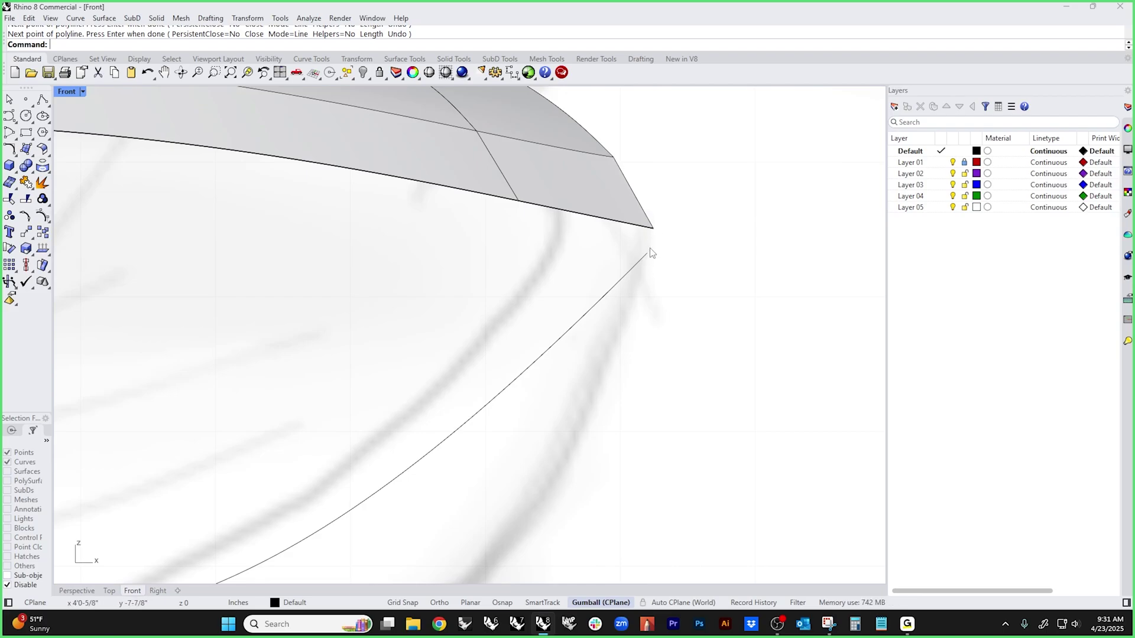
{"action": "scroll", "coordinate": [650, 253], "scroll_direction": "down", "scroll_amount": 5}
{"action": "left_click_drag", "start_coordinate": [469, 371], "coordinate": [465, 375]}
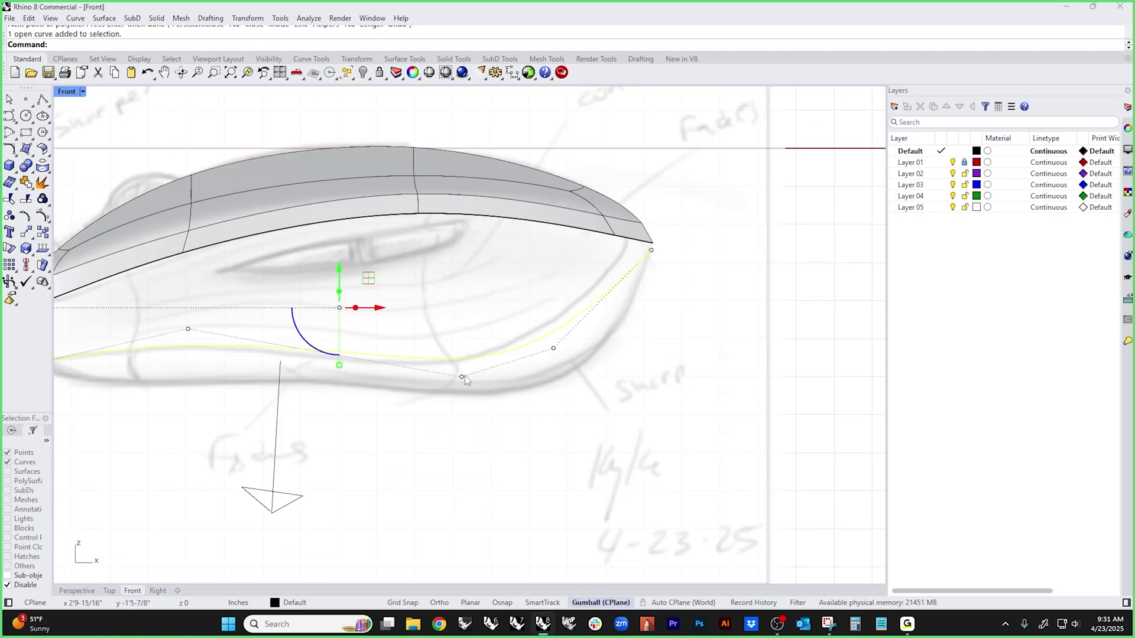
{"action": "key", "text": "Delete"}
{"action": "right_click_drag", "start_coordinate": [358, 420], "coordinate": [503, 415]}
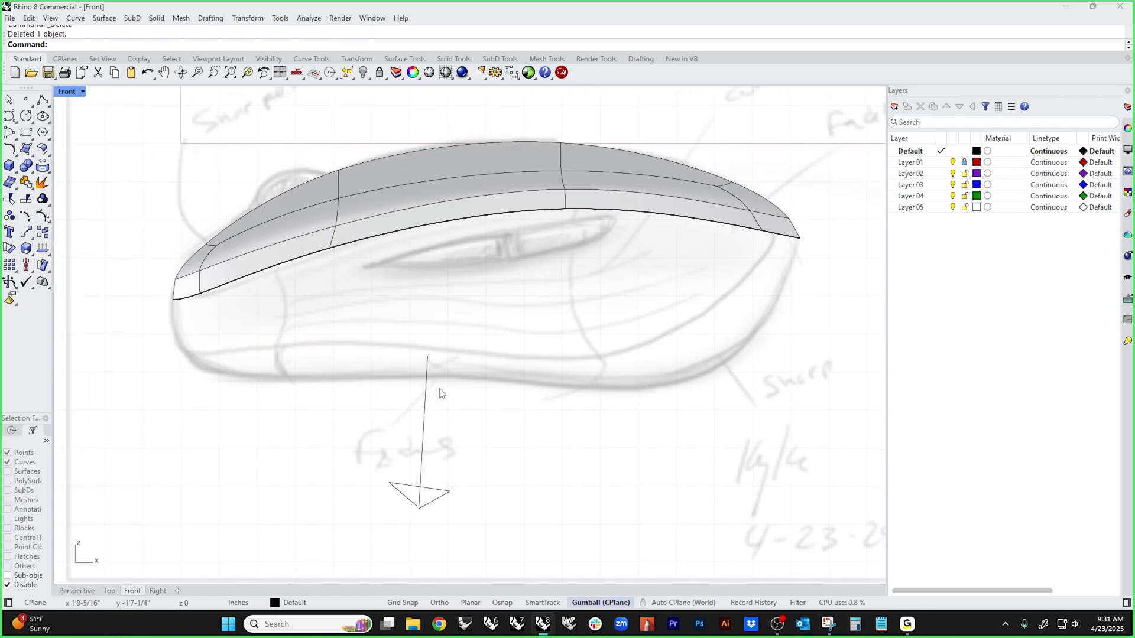
- Extrude the SubD's whole bottom edge loop a short distance downward and switch the SubD to flat display
{"action": "double_click", "coordinate": [182, 300]}
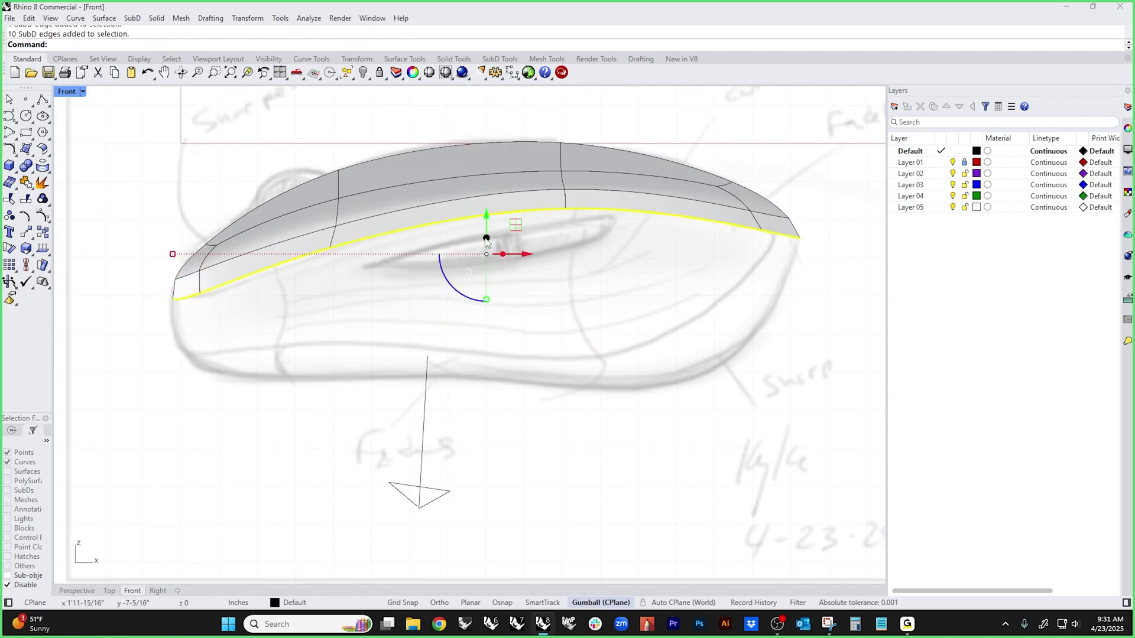
{"action": "left_click_drag", "start_coordinate": [486, 240], "coordinate": [486, 273]}
{"action": "key", "text": "Tab"}
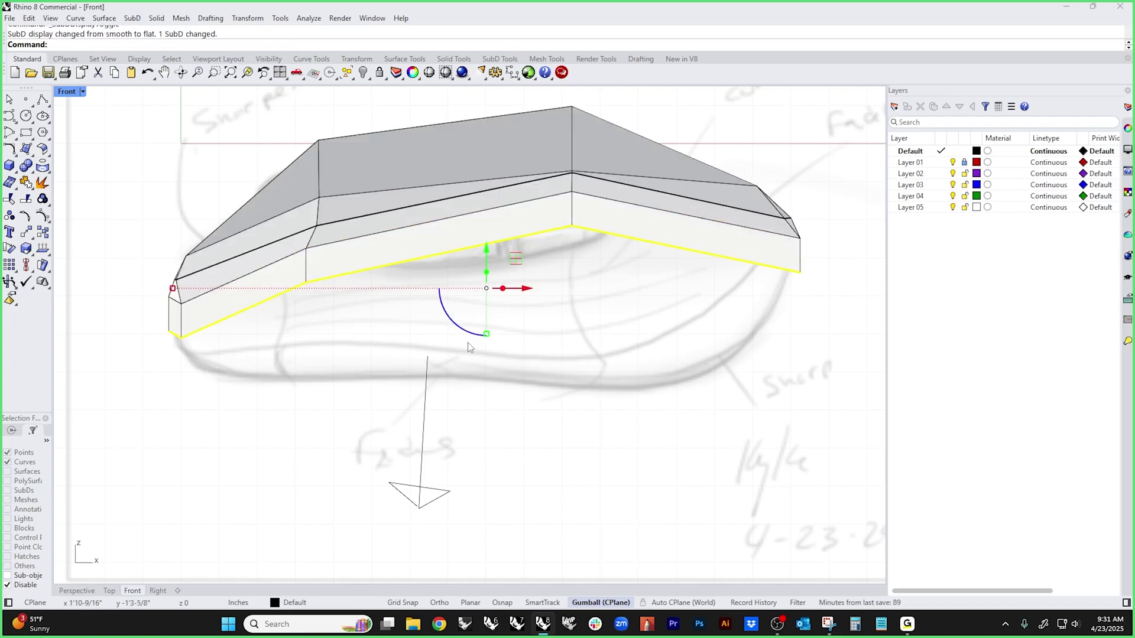
{"action": "left_click", "coordinate": [608, 418]}
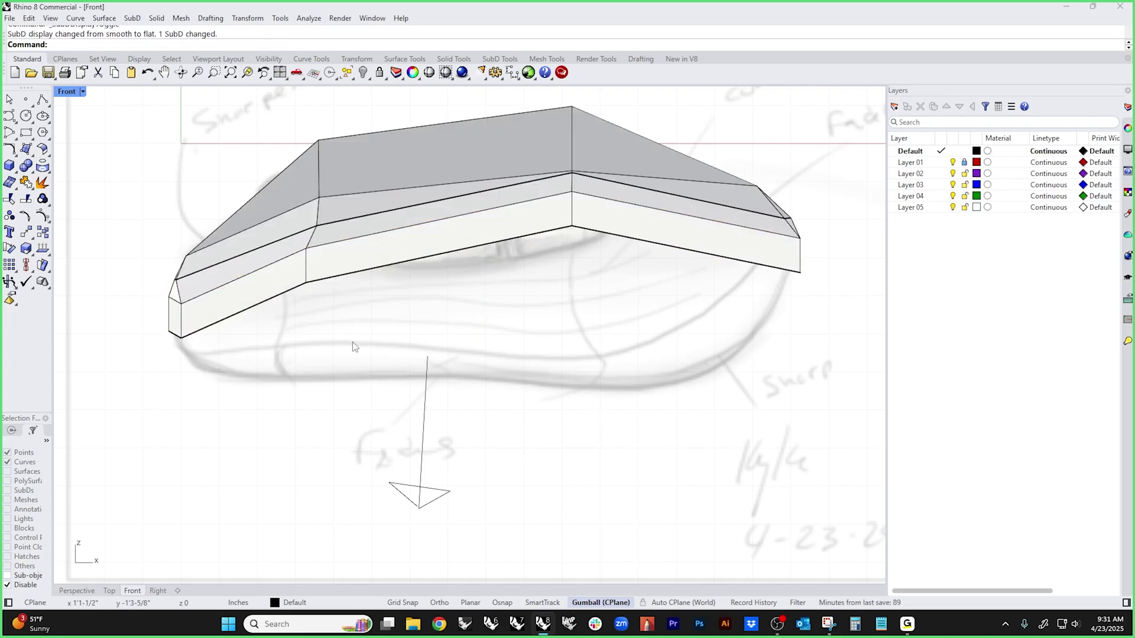
- Lower the front-quarter and middle vertices of the new bottom edge, using wireframe display to see the sketch behind
{"action": "left_click_drag", "start_coordinate": [329, 330], "coordinate": [311, 286]}
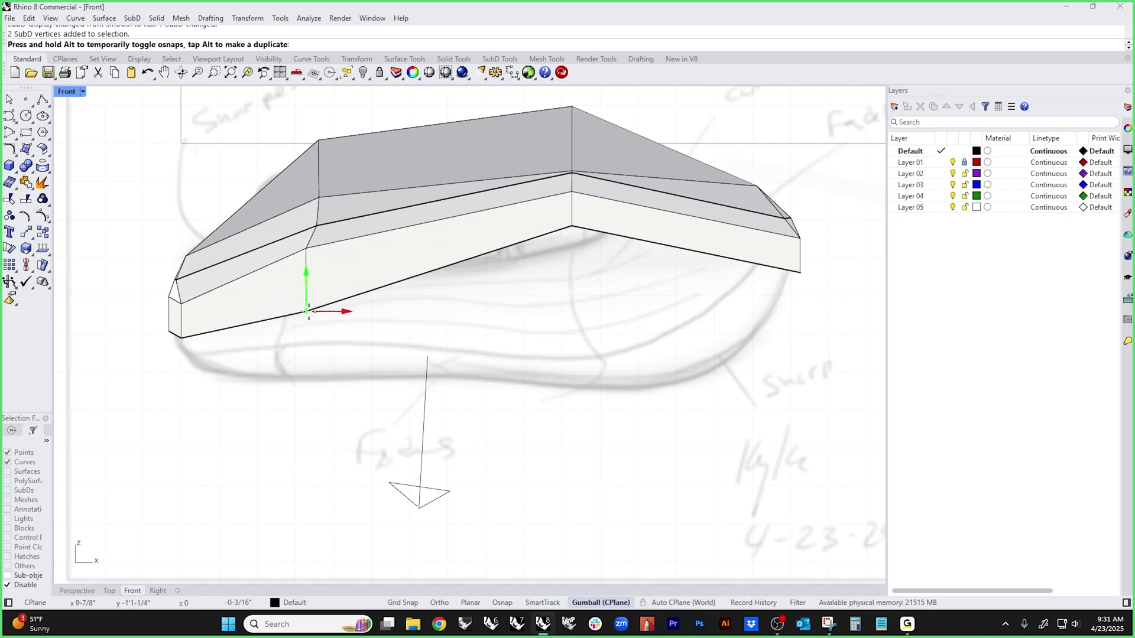
{"action": "left_click", "coordinate": [536, 408]}
{"action": "left_click_drag", "start_coordinate": [562, 278], "coordinate": [574, 198]}
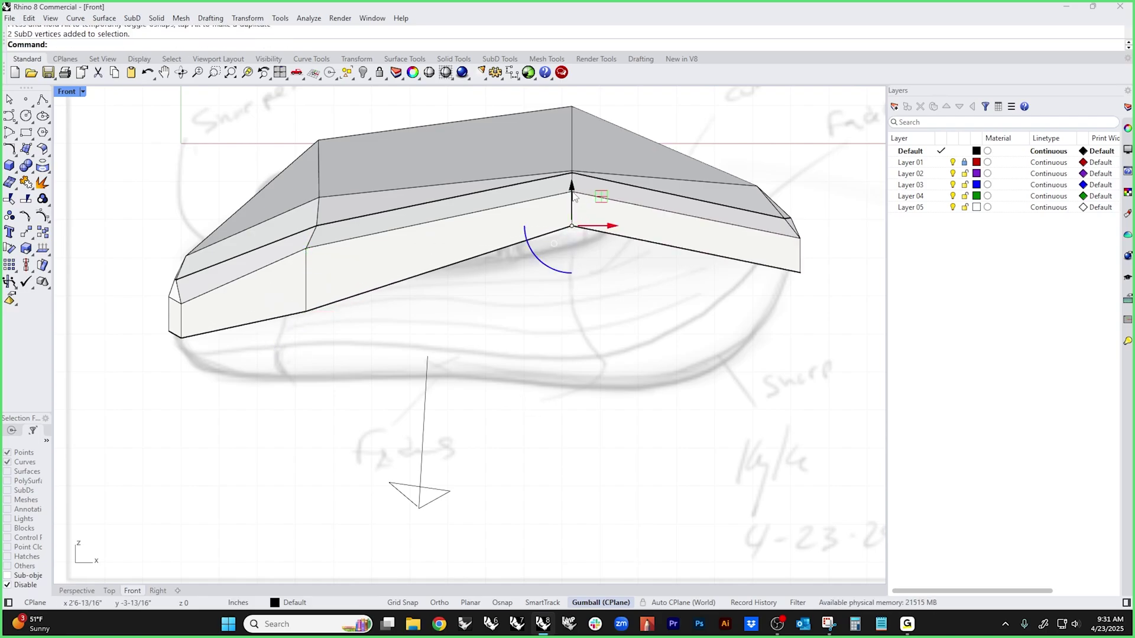
{"action": "scroll", "coordinate": [568, 286], "scroll_direction": "up", "scroll_amount": 2}
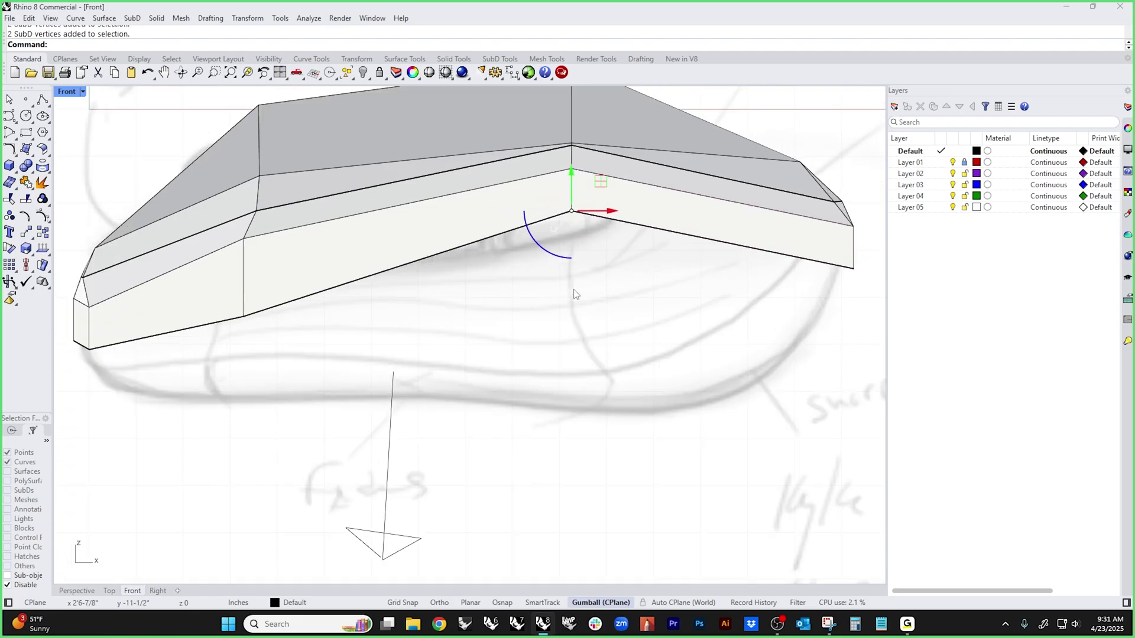
{"action": "middle_click", "coordinate": [574, 290]}
{"action": "left_click", "coordinate": [528, 242]}
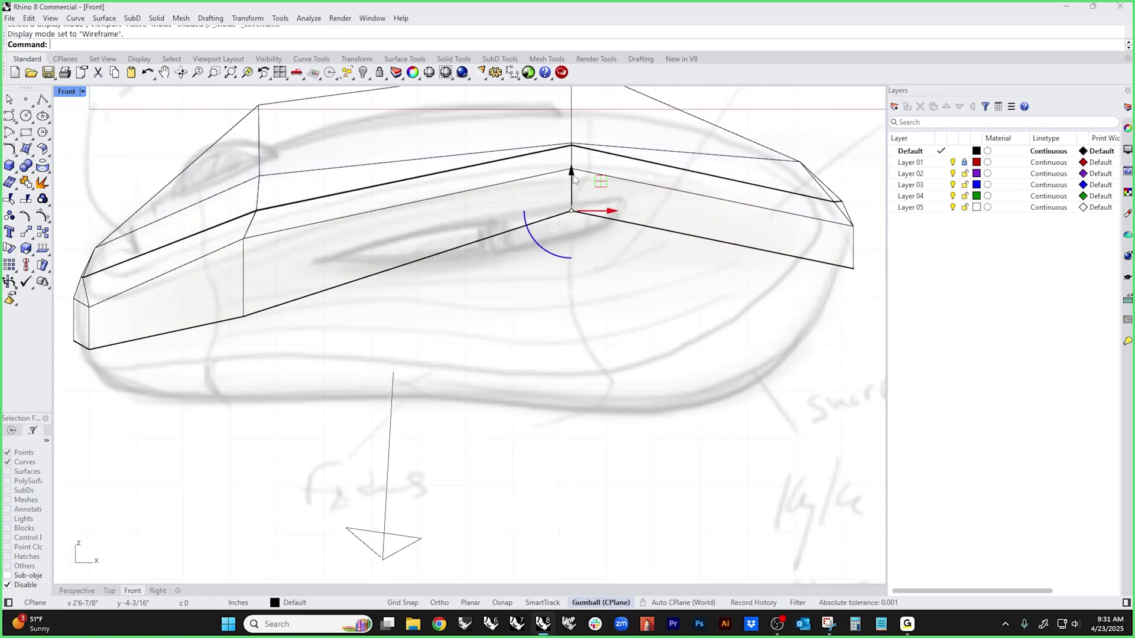
{"action": "left_click_drag", "start_coordinate": [563, 204], "coordinate": [573, 292]}
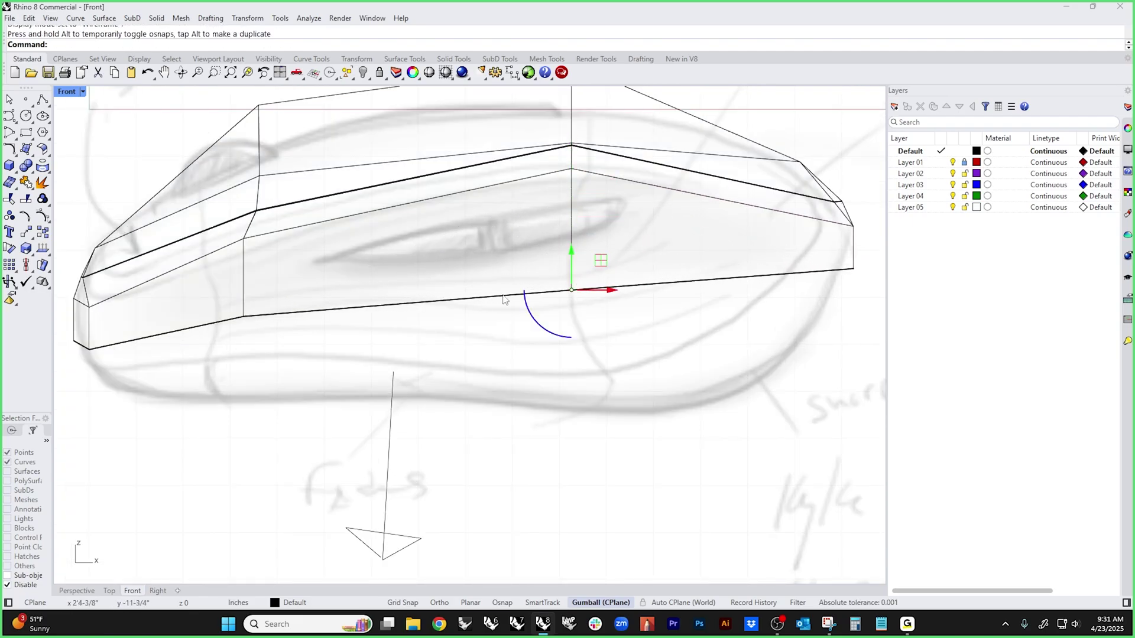
- Level the bottom edge by raising its front-quarter vertices and slightly lowering its middle vertices
{"action": "left_click", "coordinate": [319, 323]}
{"action": "left_click_drag", "start_coordinate": [220, 336], "coordinate": [243, 262]}
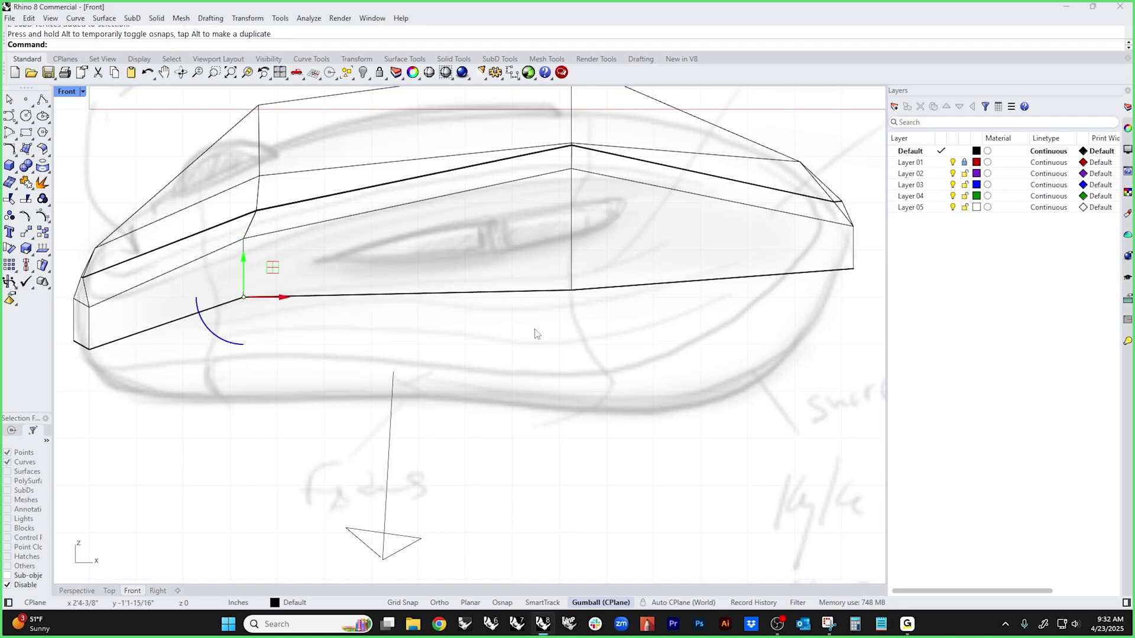
{"action": "left_click_drag", "start_coordinate": [536, 335], "coordinate": [571, 276]}
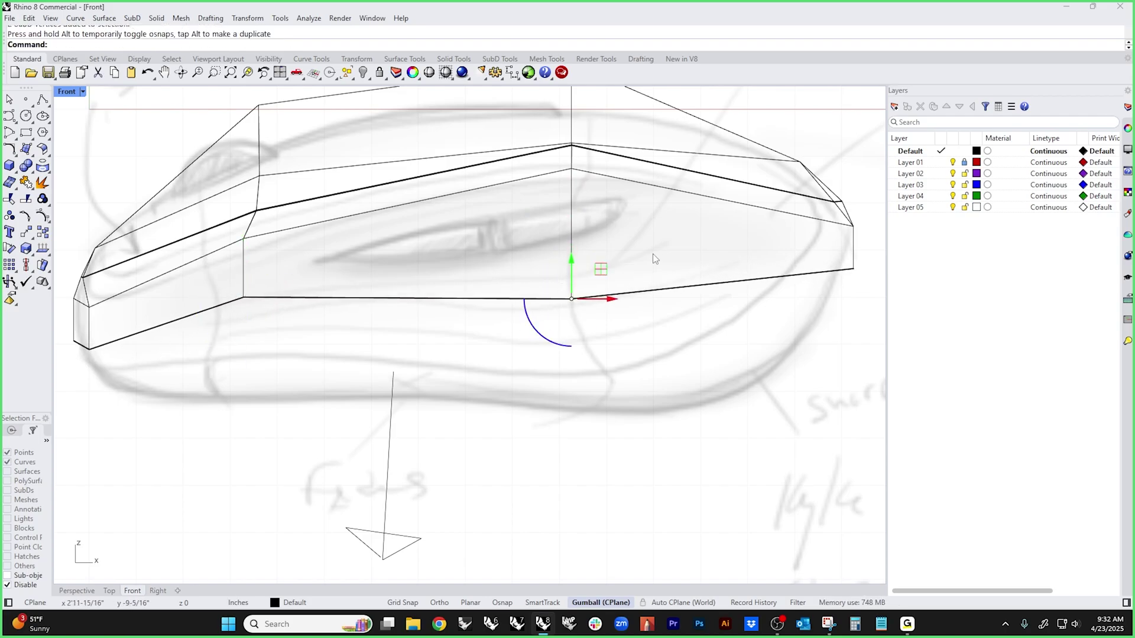
{"action": "left_click", "coordinate": [653, 255]}
- Raise the bottom edge's rear-end vertices until they sit just below the edge loop above
{"action": "right_click_drag", "start_coordinate": [654, 255], "coordinate": [509, 287]}
{"action": "left_click_drag", "start_coordinate": [669, 352], "coordinate": [709, 241]}
{"action": "left_click", "coordinate": [537, 370]}
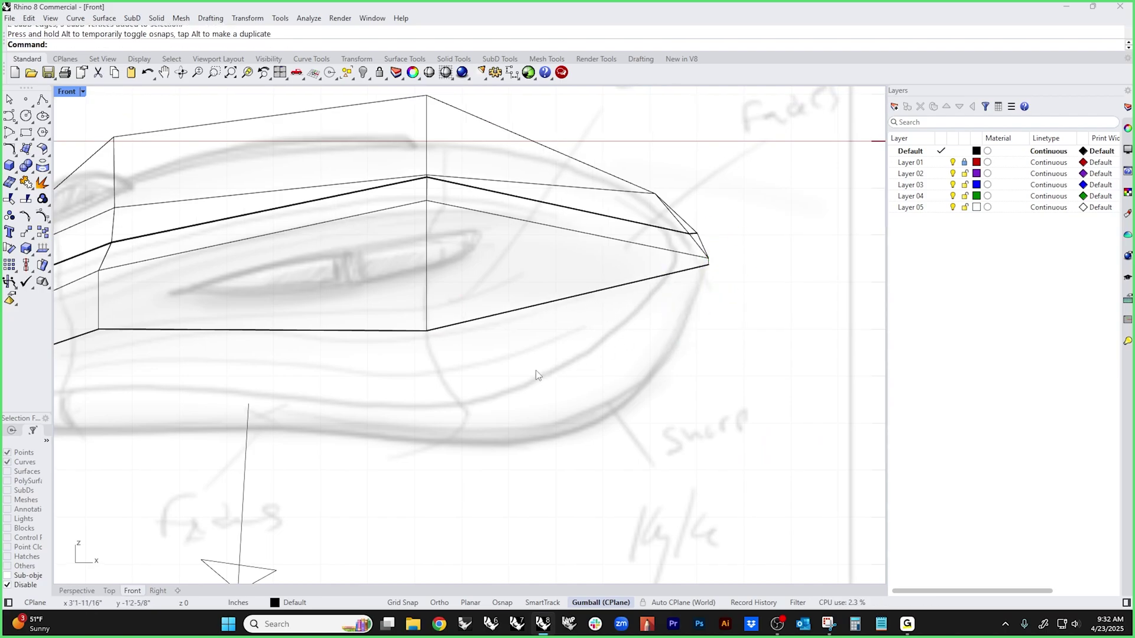
- Extrude the entire bottom edge loop downward again to add another band of faces to the mouse side
{"action": "scroll", "coordinate": [536, 366], "scroll_direction": "down", "scroll_amount": 6}
{"action": "right_click_drag", "start_coordinate": [491, 366], "coordinate": [552, 337]}
{"action": "double_click", "coordinate": [421, 277]}
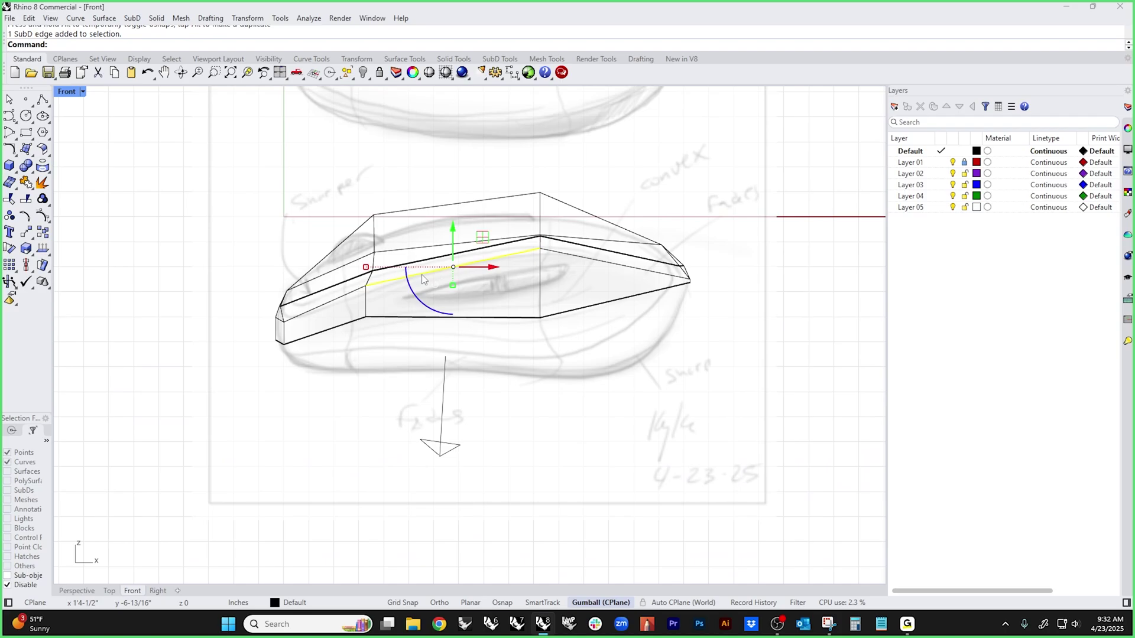
{"action": "left_click", "coordinate": [374, 338]}
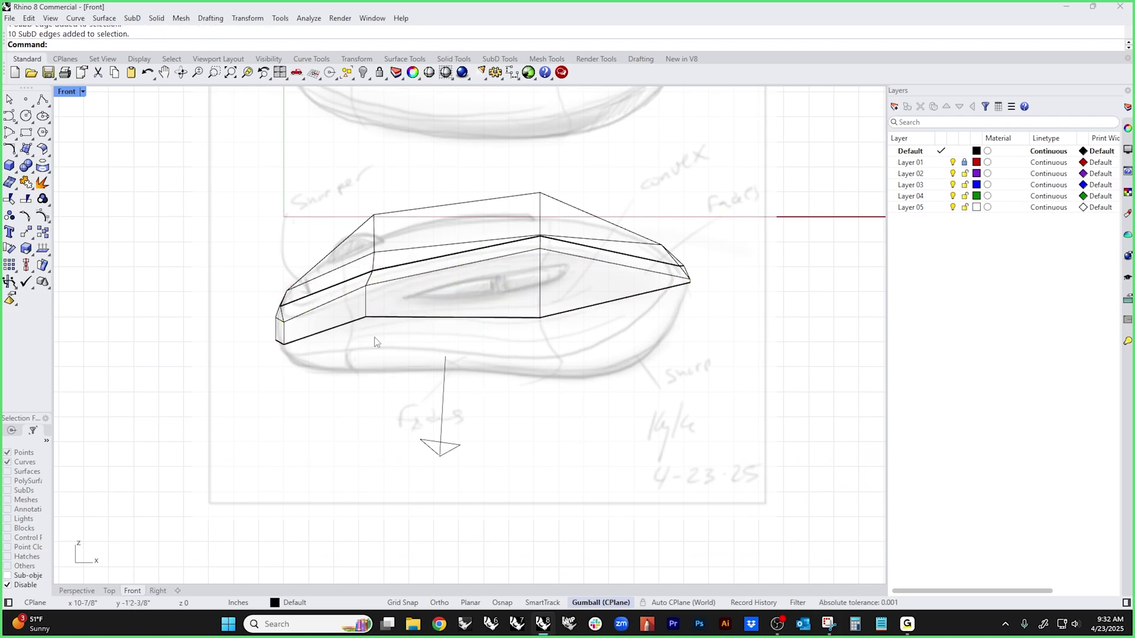
{"action": "double_click", "coordinate": [416, 319]}
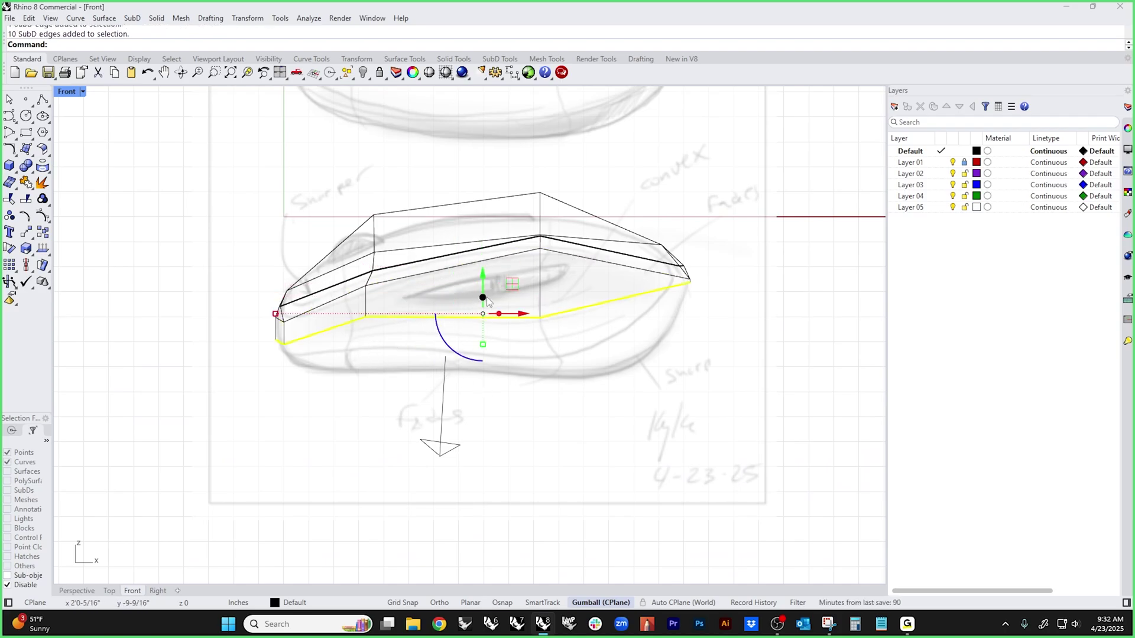
{"action": "left_click_drag", "start_coordinate": [484, 298], "coordinate": [468, 345]}
{"action": "left_click", "coordinate": [348, 422]}
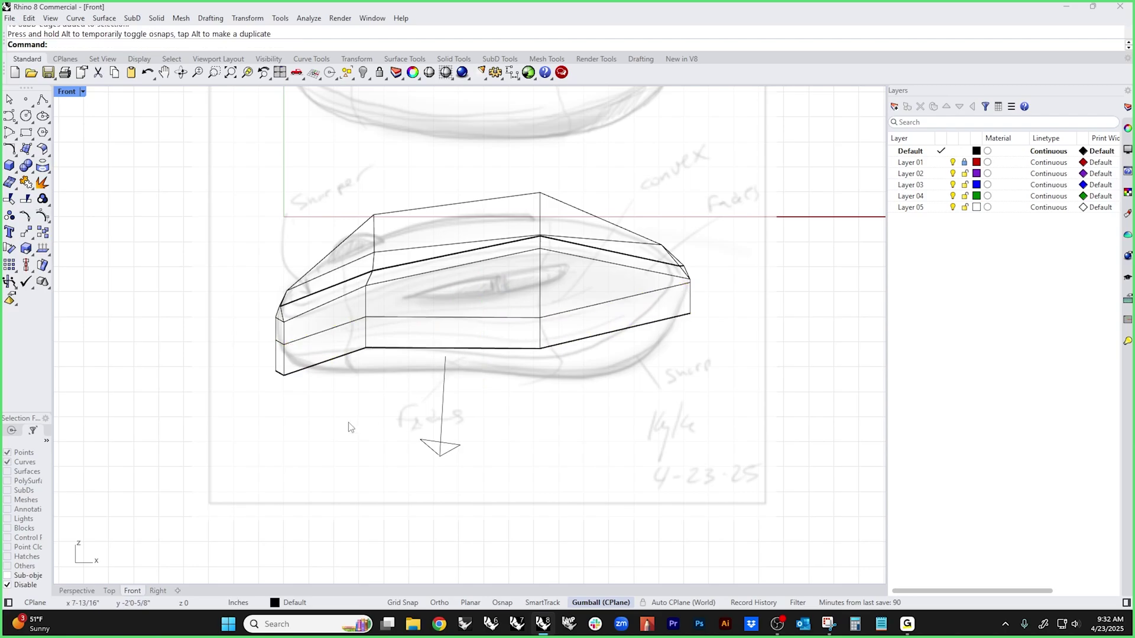
- Raise the front-end vertices of the new bottom edge to follow the sketch's lower side line
{"action": "scroll", "coordinate": [290, 390], "scroll_direction": "up", "scroll_amount": 4}
{"action": "left_click_drag", "start_coordinate": [246, 386], "coordinate": [291, 306]}
{"action": "left_click", "coordinate": [402, 372]}
{"action": "scroll", "coordinate": [408, 361], "scroll_direction": "down", "scroll_amount": 4}
- Raise the bottom edge's front-quarter vertices slightly and lower its middle vertices toward the sketched side line
{"action": "right_click_drag", "start_coordinate": [533, 373], "coordinate": [385, 380]}
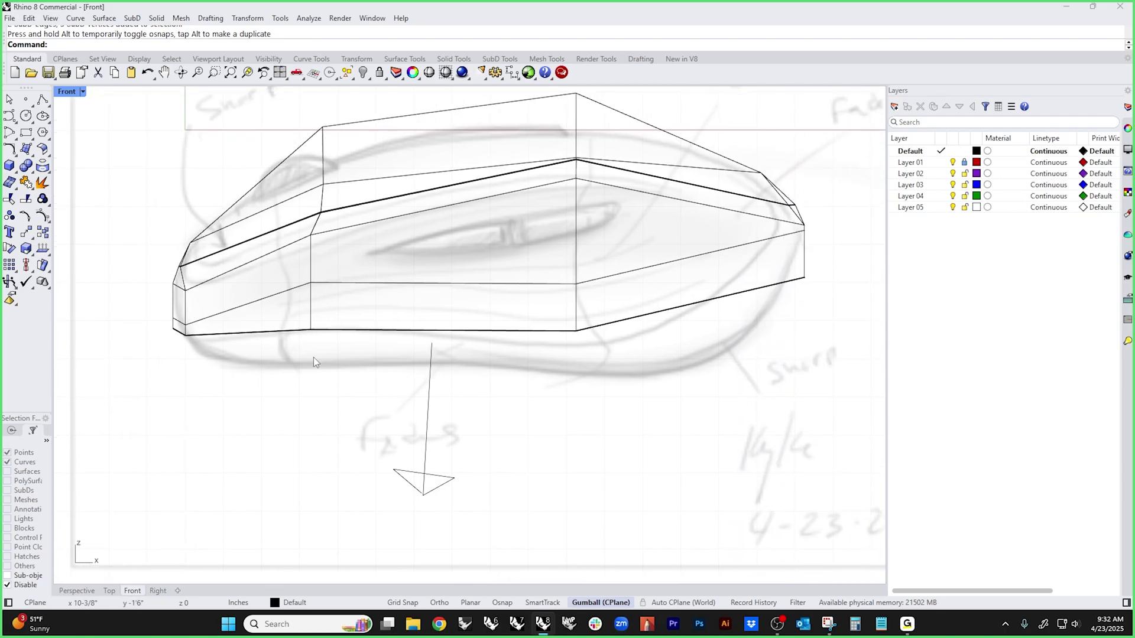
{"action": "left_click_drag", "start_coordinate": [294, 366], "coordinate": [301, 319]}
{"action": "right_click_drag", "start_coordinate": [557, 369], "coordinate": [469, 382]}
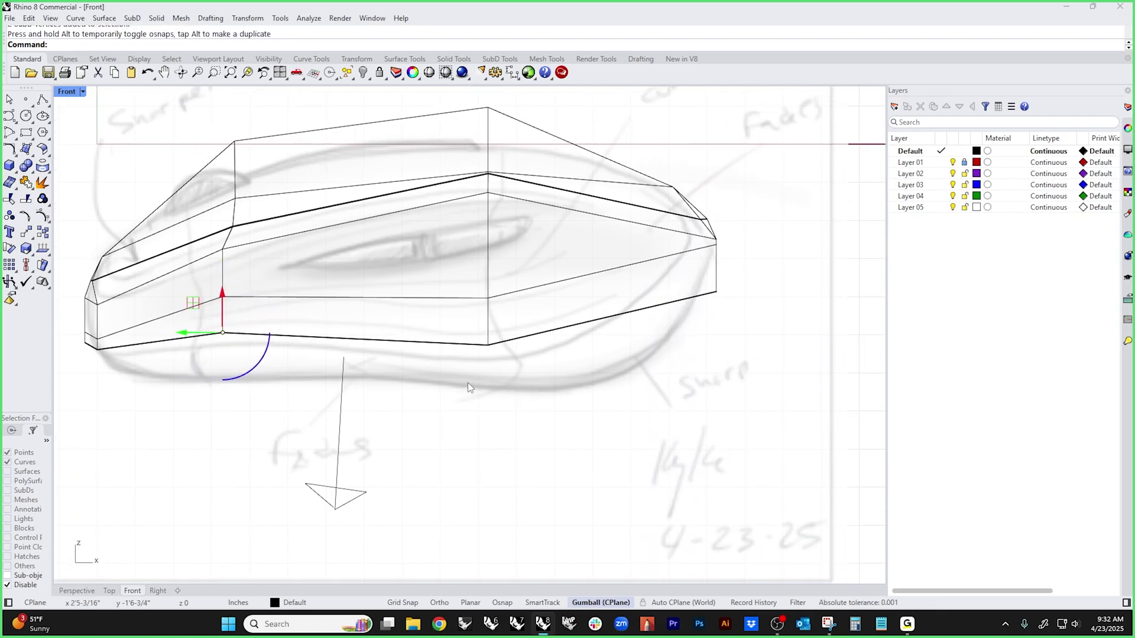
{"action": "left_click", "coordinate": [474, 391]}
{"action": "left_click_drag", "start_coordinate": [450, 397], "coordinate": [514, 323]}
{"action": "left_click", "coordinate": [463, 406]}
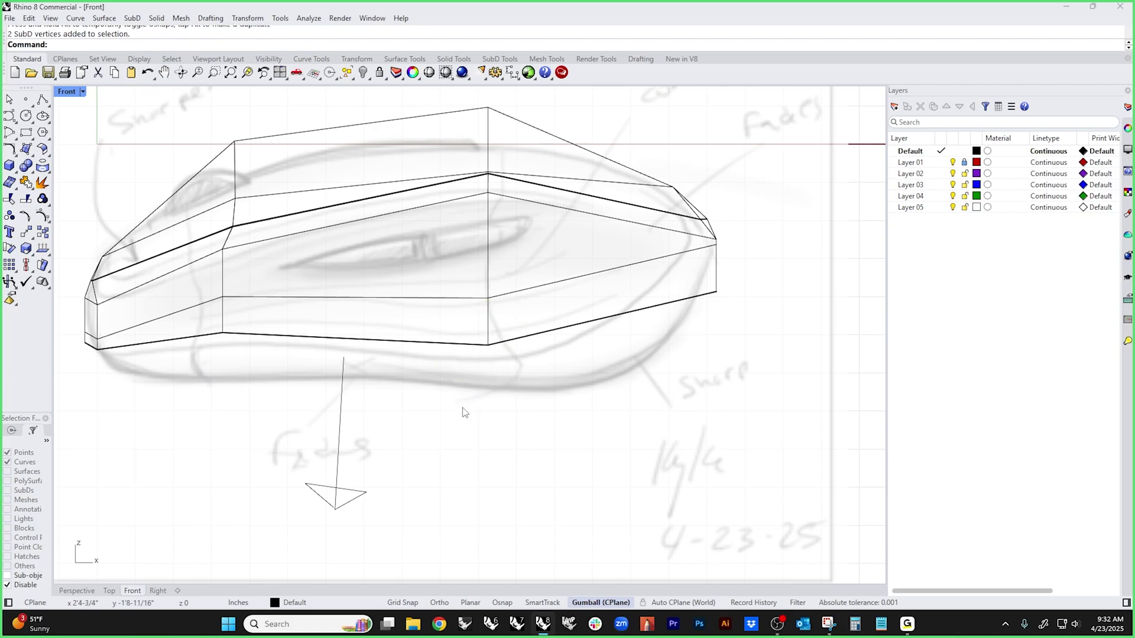
{"action": "left_click_drag", "start_coordinate": [449, 428], "coordinate": [488, 319]}
{"action": "left_click", "coordinate": [521, 440]}
- Raise the bottom edge's rear-end vertices and shift the rear vertices of the loop above slightly backward
{"action": "right_click_drag", "start_coordinate": [671, 351], "coordinate": [512, 398]}
{"action": "left_click_drag", "start_coordinate": [528, 401], "coordinate": [584, 305]}
{"action": "key", "text": "Escape"}
{"action": "scroll", "coordinate": [541, 283], "scroll_direction": "up", "scroll_amount": 8}
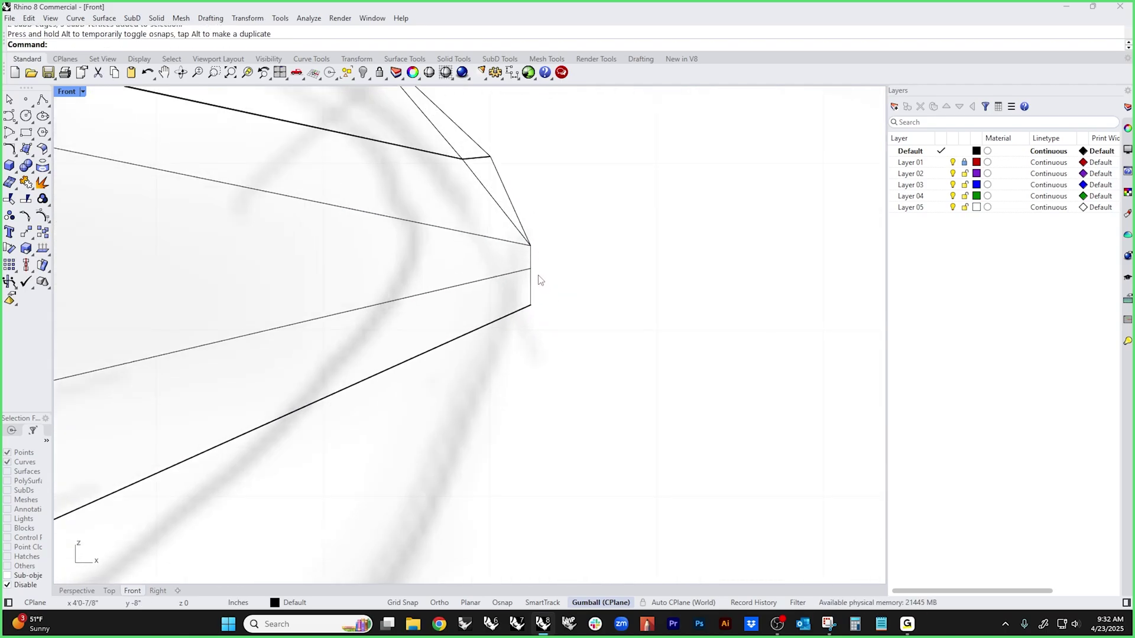
{"action": "left_click_drag", "start_coordinate": [496, 261], "coordinate": [531, 281]}
{"action": "left_click", "coordinate": [572, 333]}
{"action": "scroll", "coordinate": [597, 316], "scroll_direction": "down", "scroll_amount": 10}
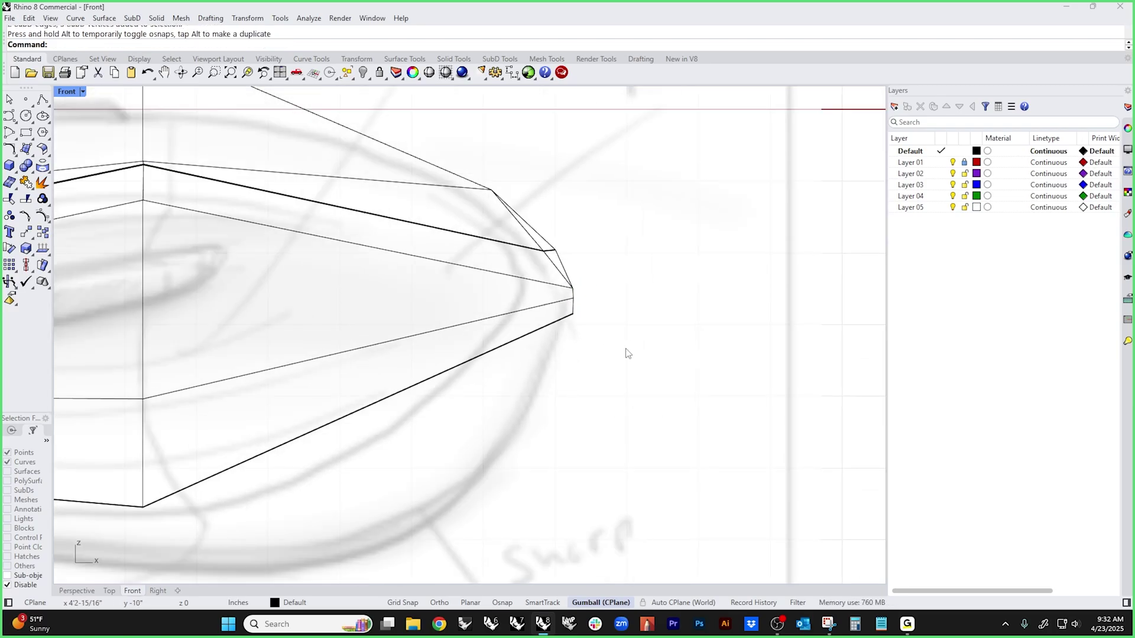
- Check the creased edge's rear corner vertices and examine the rear of the SubD cage in the Perspective view
{"action": "scroll", "coordinate": [555, 244], "scroll_direction": "up", "scroll_amount": 12}
{"action": "left_click_drag", "start_coordinate": [498, 289], "coordinate": [533, 260], "text": "ctrl+shift"}
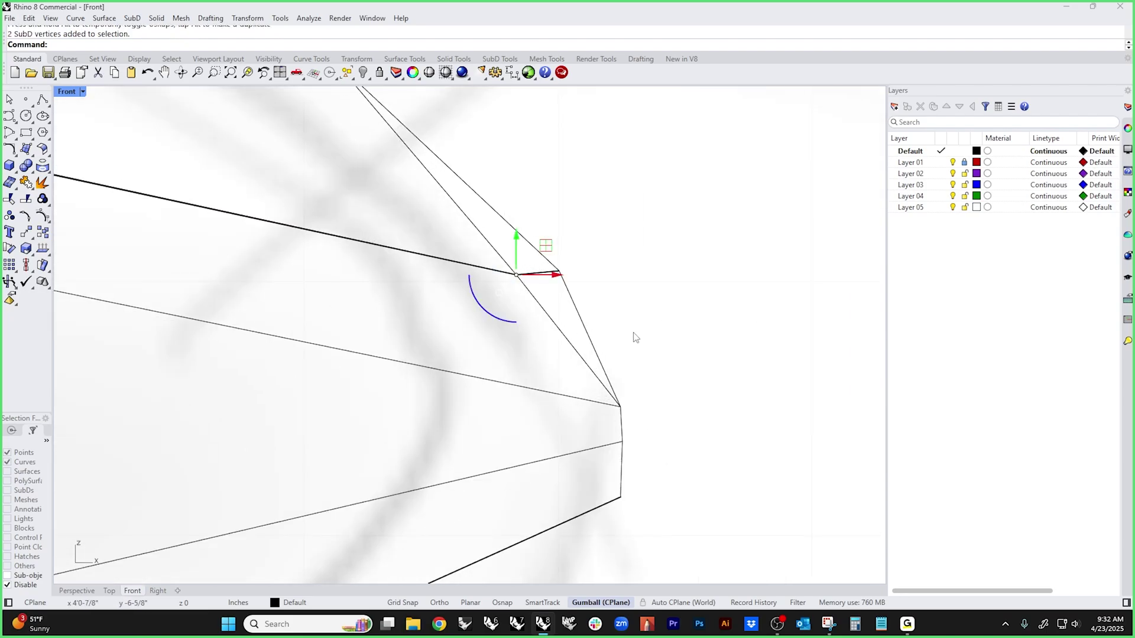
{"action": "key", "text": "Escape"}
{"action": "scroll", "coordinate": [635, 338], "scroll_direction": "down", "scroll_amount": 4}
{"action": "key", "text": "ctrl+F4"}
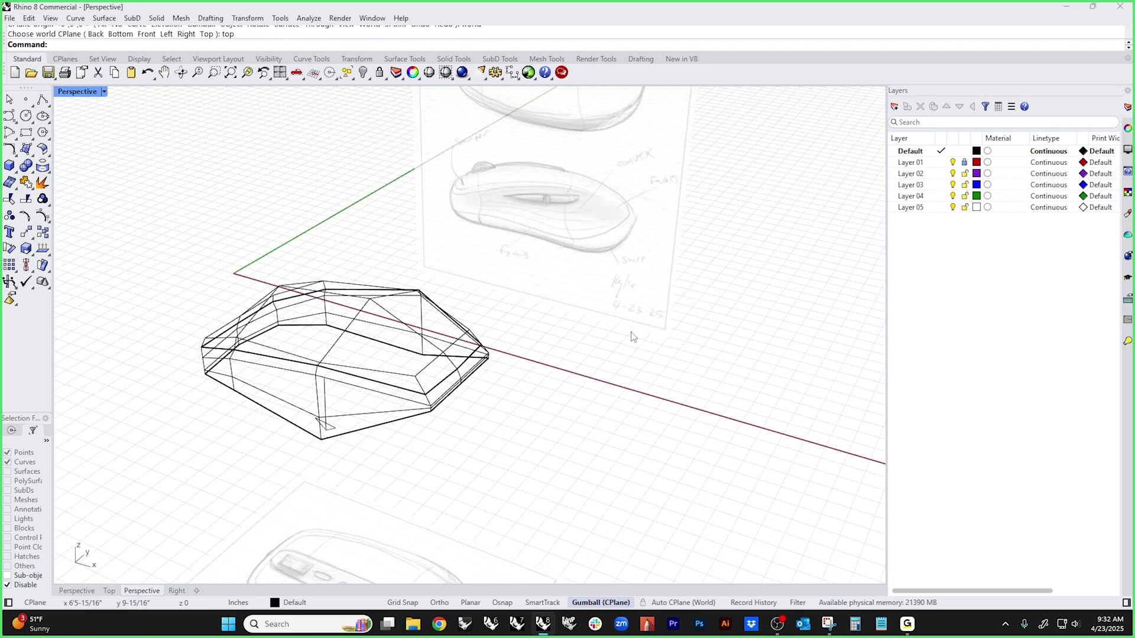
{"action": "right_click_drag", "start_coordinate": [414, 430], "coordinate": [652, 347]}
{"action": "scroll", "coordinate": [456, 420], "scroll_direction": "up", "scroll_amount": 5}
{"action": "scroll", "coordinate": [748, 246], "scroll_direction": "up", "scroll_amount": 4}
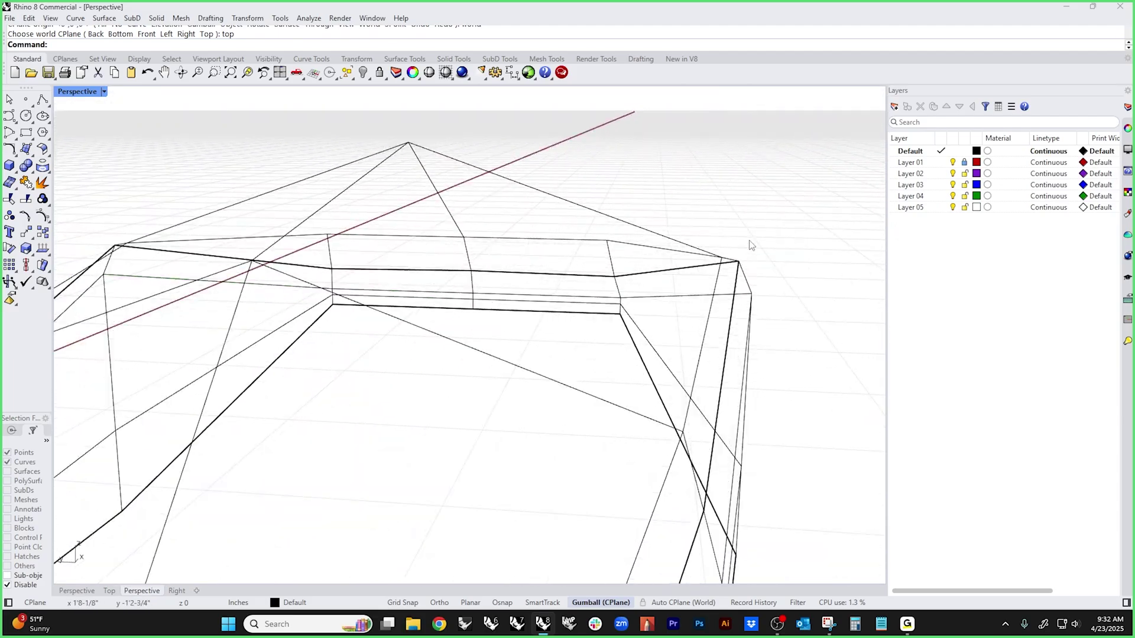
- Adjust the position of the rear corner vertices of the flat SubD cage in the Perspective view
{"action": "right_click_drag", "start_coordinate": [750, 245], "coordinate": [533, 296]}
{"action": "scroll", "coordinate": [672, 421], "scroll_direction": "down", "scroll_amount": 4}
{"action": "mouse_move", "coordinate": [671, 421]}
{"action": "right_mouse_down"}
{"action": "mouse_move", "coordinate": [597, 419]}
{"action": "mouse_move", "coordinate": [541, 398]}
{"action": "mouse_move", "coordinate": [575, 375]}
{"action": "mouse_move", "coordinate": [704, 375]}
{"action": "mouse_move", "coordinate": [676, 382]}
{"action": "mouse_move", "coordinate": [630, 365]}
{"action": "right_mouse_up"}
{"action": "scroll", "coordinate": [591, 354], "scroll_direction": "up", "scroll_amount": 3}
{"action": "mouse_move", "coordinate": [565, 346]}
{"action": "right_mouse_down"}
{"action": "mouse_move", "coordinate": [585, 342]}
{"action": "mouse_move", "coordinate": [561, 356]}
{"action": "right_mouse_up"}
{"action": "left_click", "coordinate": [519, 324]}
{"action": "left_click_drag", "start_coordinate": [519, 324], "coordinate": [551, 287]}
{"action": "left_click", "coordinate": [629, 283]}
{"action": "scroll", "coordinate": [629, 282], "scroll_direction": "down", "scroll_amount": 2}
{"action": "right_click_drag", "start_coordinate": [628, 282], "coordinate": [612, 350]}
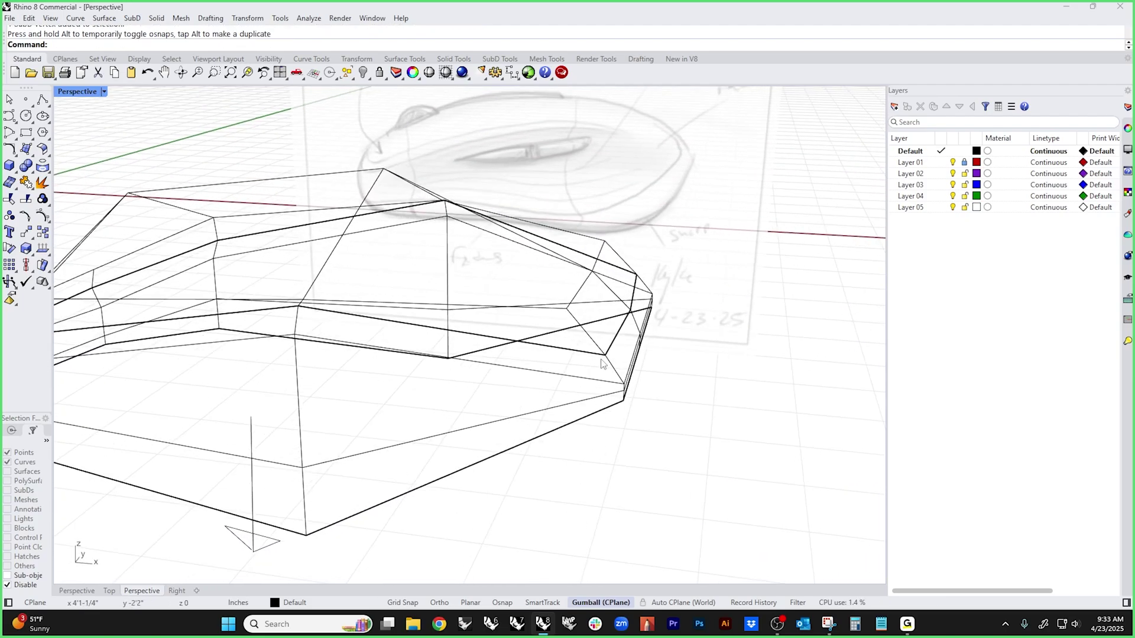
- Show the SubD smooth instead of flat and set the Perspective view to Shaded display
{"action": "key", "text": "Tab"}
{"action": "middle_click", "coordinate": [566, 383]}
{"action": "left_click", "coordinate": [517, 335]}
{"action": "scroll", "coordinate": [535, 358], "scroll_direction": "down", "scroll_amount": 5}
{"action": "mouse_move", "coordinate": [603, 295]}
{"action": "right_mouse_down"}
{"action": "mouse_move", "coordinate": [677, 352]}
{"action": "mouse_move", "coordinate": [671, 425]}
{"action": "mouse_move", "coordinate": [685, 306]}
{"action": "mouse_move", "coordinate": [792, 271]}
{"action": "mouse_move", "coordinate": [651, 365]}
{"action": "mouse_move", "coordinate": [686, 355]}
{"action": "mouse_move", "coordinate": [562, 354]}
{"action": "mouse_move", "coordinate": [613, 362]}
{"action": "mouse_move", "coordinate": [524, 332]}
{"action": "right_mouse_up"}
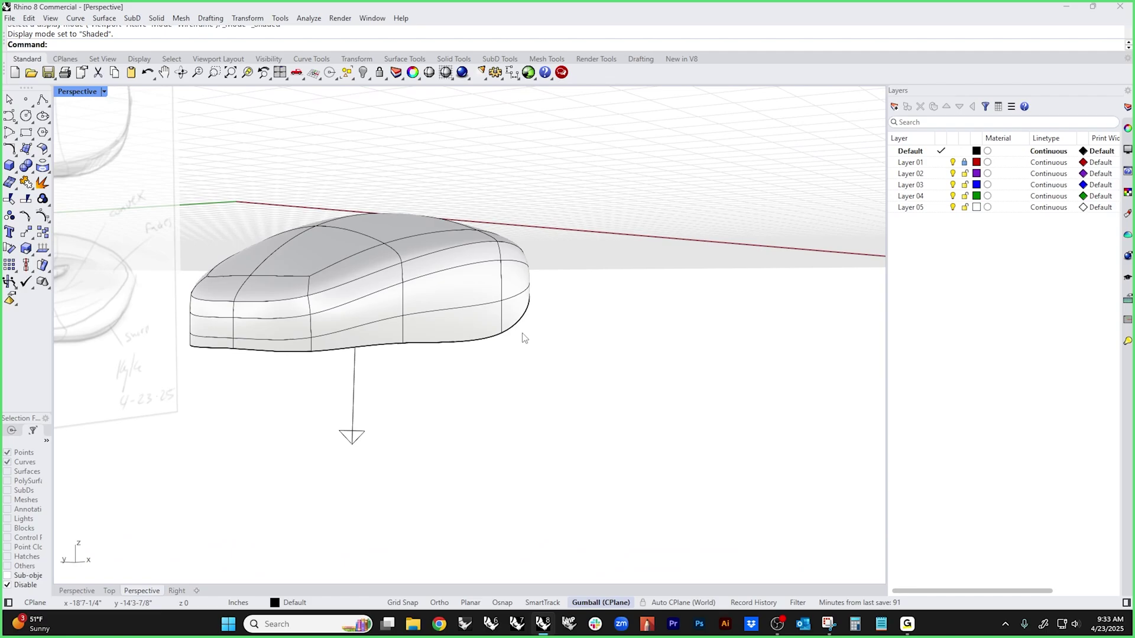
- Scale the widest section's vertex pair in the loop above the bottom edge inward to pinch both side walls
{"action": "scroll", "coordinate": [517, 337], "scroll_direction": "up", "scroll_amount": 5}
{"action": "left_click", "coordinate": [461, 288], "text": "ctrl+shift"}
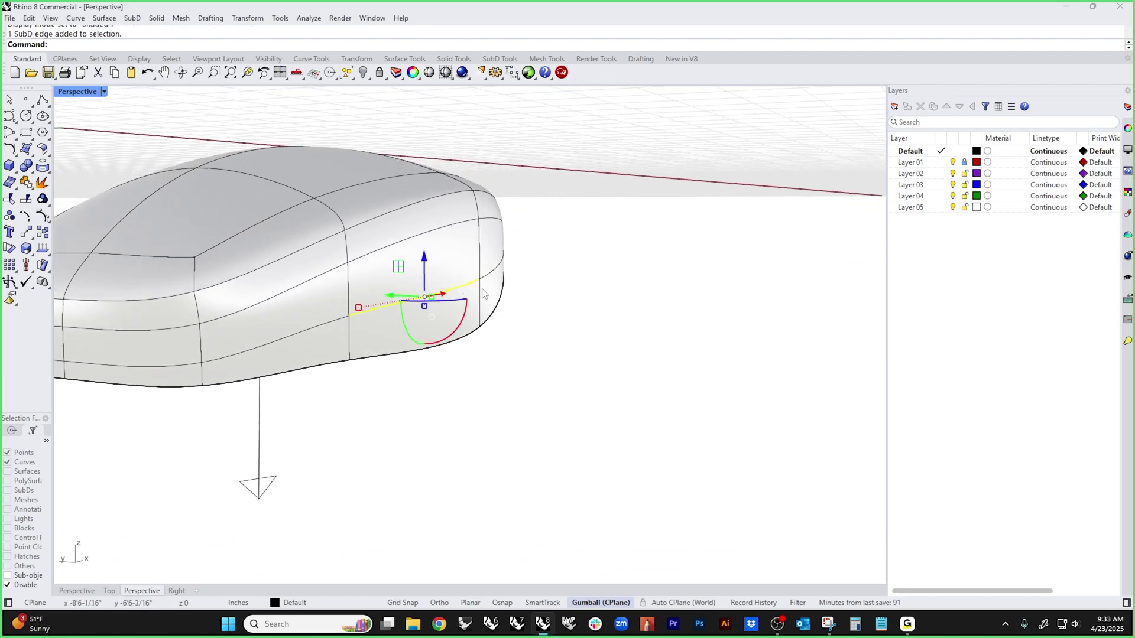
{"action": "right_click_drag", "start_coordinate": [461, 288], "coordinate": [399, 393]}
{"action": "left_click", "coordinate": [527, 305], "text": "ctrl+shift"}
{"action": "scroll", "coordinate": [612, 424], "scroll_direction": "down", "scroll_amount": 5}
{"action": "scroll", "coordinate": [633, 362], "scroll_direction": "up", "scroll_amount": 3}
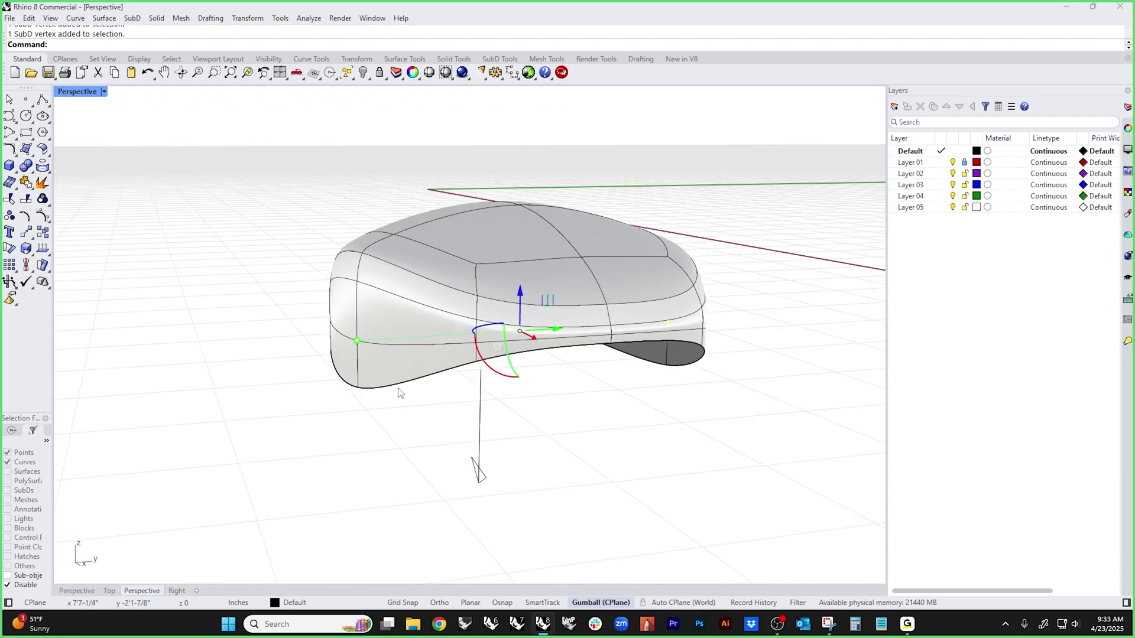
{"action": "left_click_drag", "start_coordinate": [357, 342], "coordinate": [421, 343]}
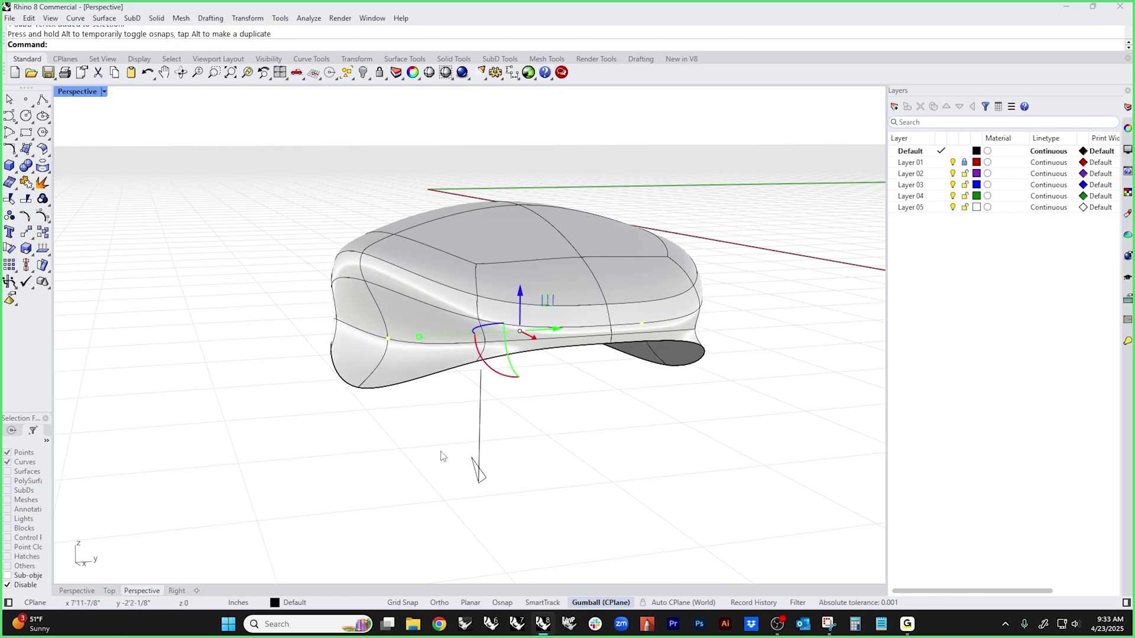
{"action": "right_click_drag", "start_coordinate": [443, 458], "coordinate": [663, 426]}
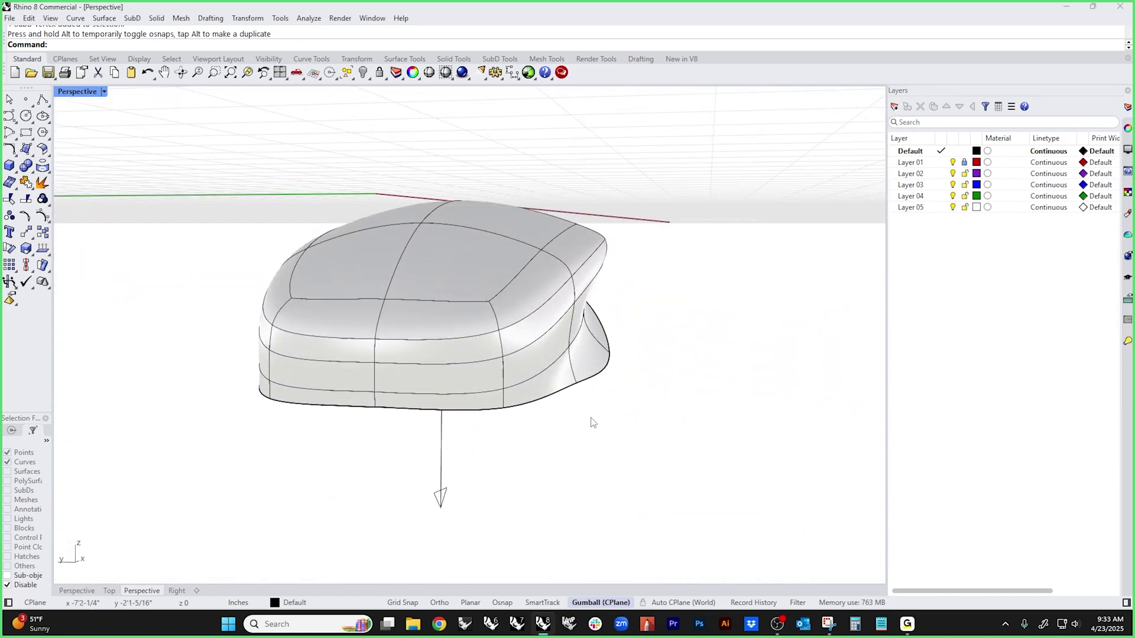
{"action": "right_click_drag", "start_coordinate": [587, 421], "coordinate": [525, 485]}
- Pull the front-quarter vertex pair in the loop above the bottom edge inward to continue the side pinch
{"action": "left_click", "coordinate": [519, 357]}
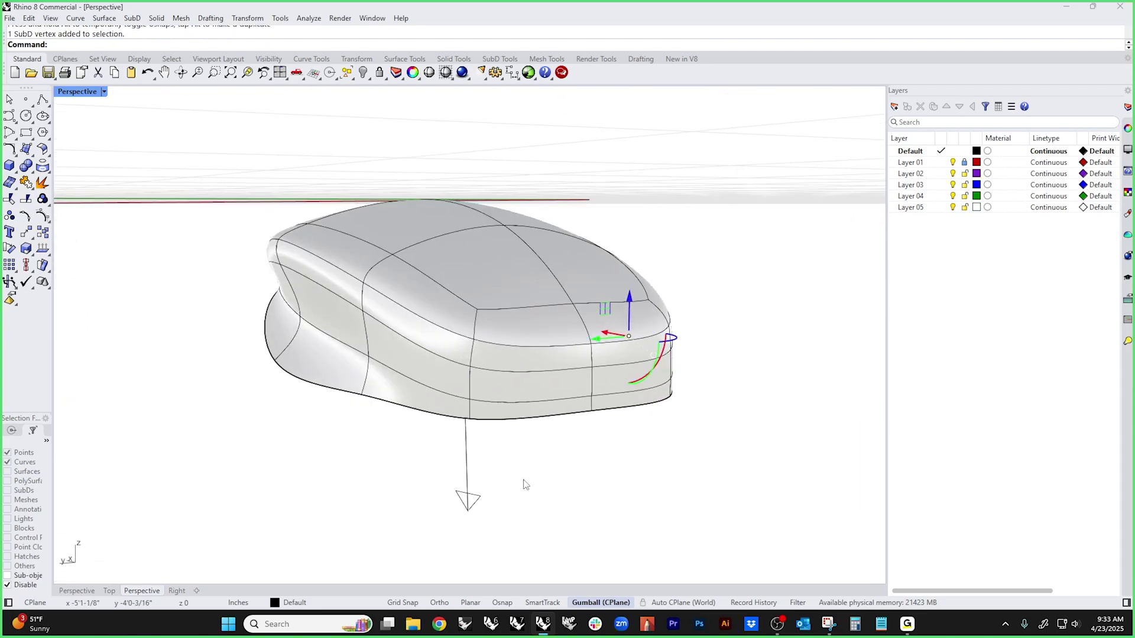
{"action": "left_click", "coordinate": [373, 357], "text": "ctrl+shift"}
{"action": "mouse_move", "coordinate": [627, 338]}
{"action": "left_mouse_down"}
{"action": "mouse_move", "coordinate": [596, 340]}
{"action": "mouse_move", "coordinate": [633, 349]}
{"action": "mouse_move", "coordinate": [598, 356]}
{"action": "mouse_move", "coordinate": [634, 355]}
{"action": "mouse_move", "coordinate": [611, 360]}
{"action": "mouse_move", "coordinate": [620, 358]}
{"action": "left_mouse_up"}
{"action": "mouse_move", "coordinate": [420, 503]}
{"action": "right_mouse_down"}
{"action": "mouse_move", "coordinate": [454, 443]}
{"action": "mouse_move", "coordinate": [659, 441]}
{"action": "mouse_move", "coordinate": [816, 458]}
{"action": "mouse_move", "coordinate": [718, 477]}
{"action": "mouse_move", "coordinate": [714, 453]}
{"action": "mouse_move", "coordinate": [738, 454]}
{"action": "right_mouse_up"}
- Check the lower side loop's vertices and examine the pinched side walls from the rear and front
{"action": "left_click", "coordinate": [467, 354]}
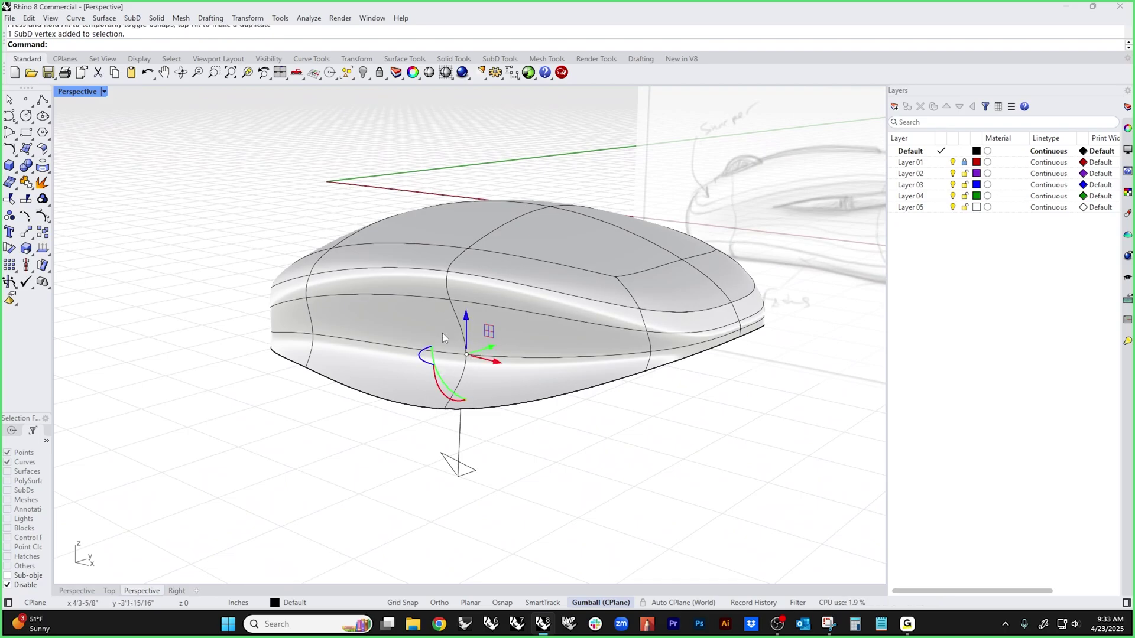
{"action": "left_click", "coordinate": [307, 434]}
{"action": "right_click_drag", "start_coordinate": [306, 434], "coordinate": [470, 409]}
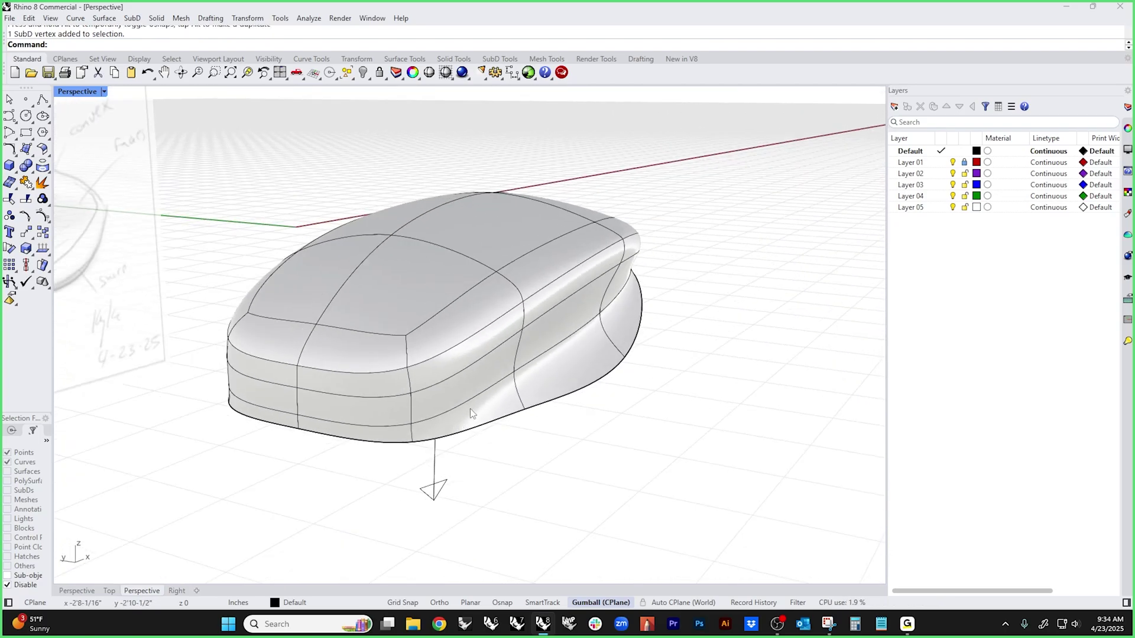
{"action": "left_click", "coordinate": [516, 374], "text": "ctrl+shift"}
{"action": "right_click_drag", "start_coordinate": [500, 467], "coordinate": [531, 435]}
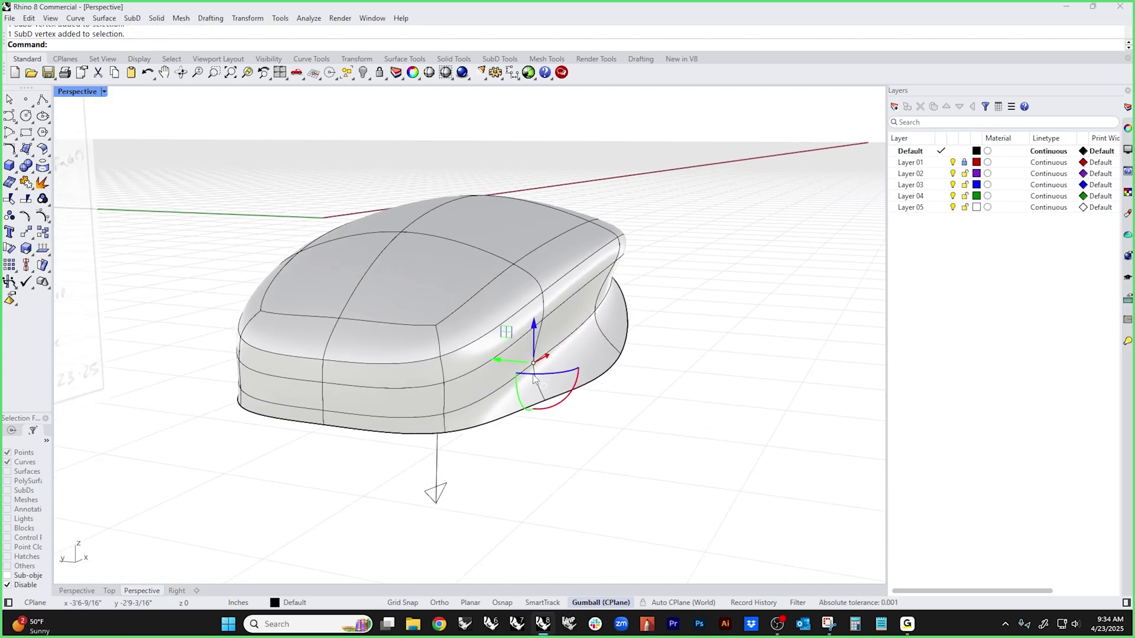
{"action": "left_click", "coordinate": [540, 485]}
{"action": "right_click_drag", "start_coordinate": [540, 485], "coordinate": [442, 467]}
- Try to shift the two front-end edges of the loop above the bottom edge
{"action": "left_click", "coordinate": [306, 422], "text": "ctrl+shift"}
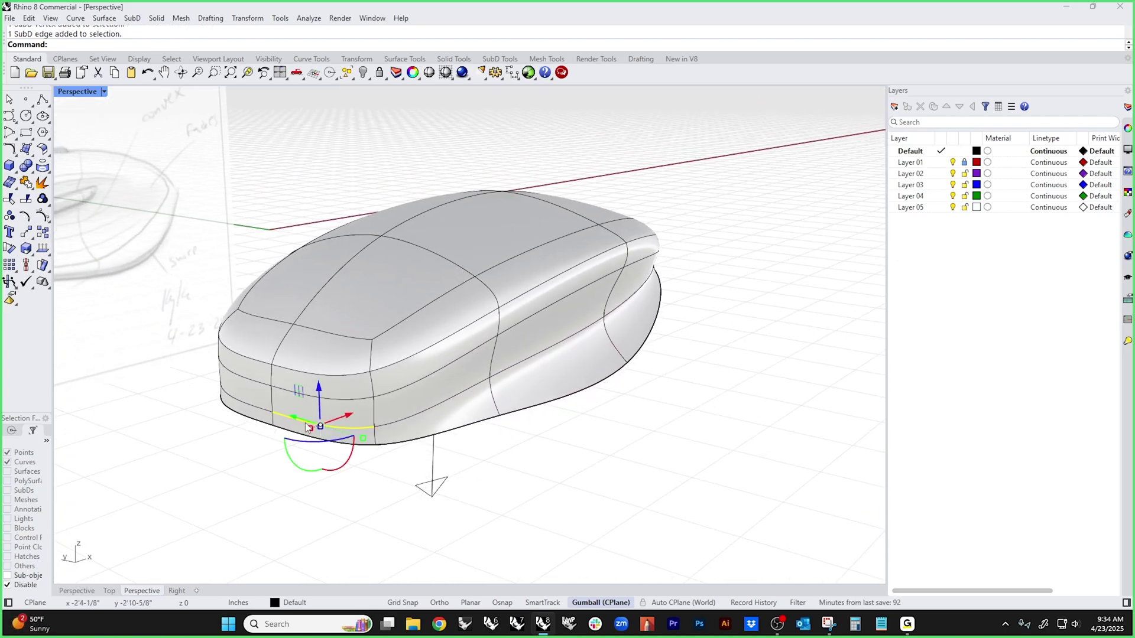
{"action": "left_click", "coordinate": [255, 407], "text": "ctrl+shift"}
{"action": "right_click_drag", "start_coordinate": [272, 431], "coordinate": [242, 428]}
{"action": "left_click_drag", "start_coordinate": [288, 395], "coordinate": [266, 425]}
{"action": "key", "text": "ctrl+z"}
{"action": "left_click", "coordinate": [218, 497]}
- In the Front view, move the bottom edge's front-end vertex slightly backward and bulge the upper side loop's front-end vertex forward
{"action": "right_click_drag", "start_coordinate": [274, 491], "coordinate": [351, 447]}
{"action": "key", "text": "ctrl+F2"}
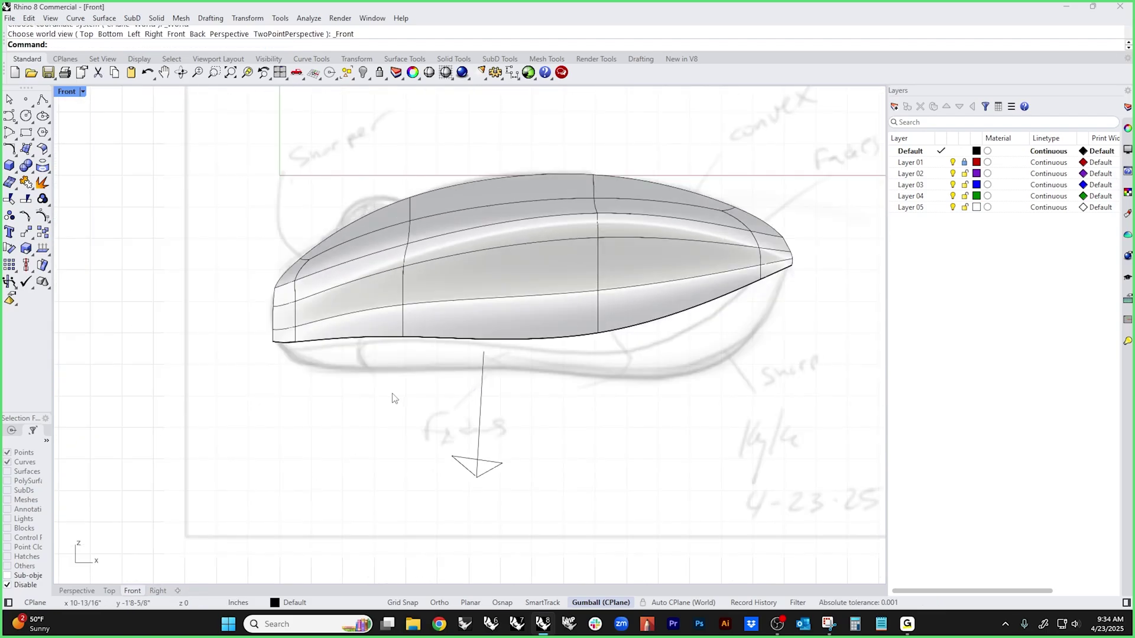
{"action": "scroll", "coordinate": [392, 398], "scroll_direction": "up", "scroll_amount": 5}
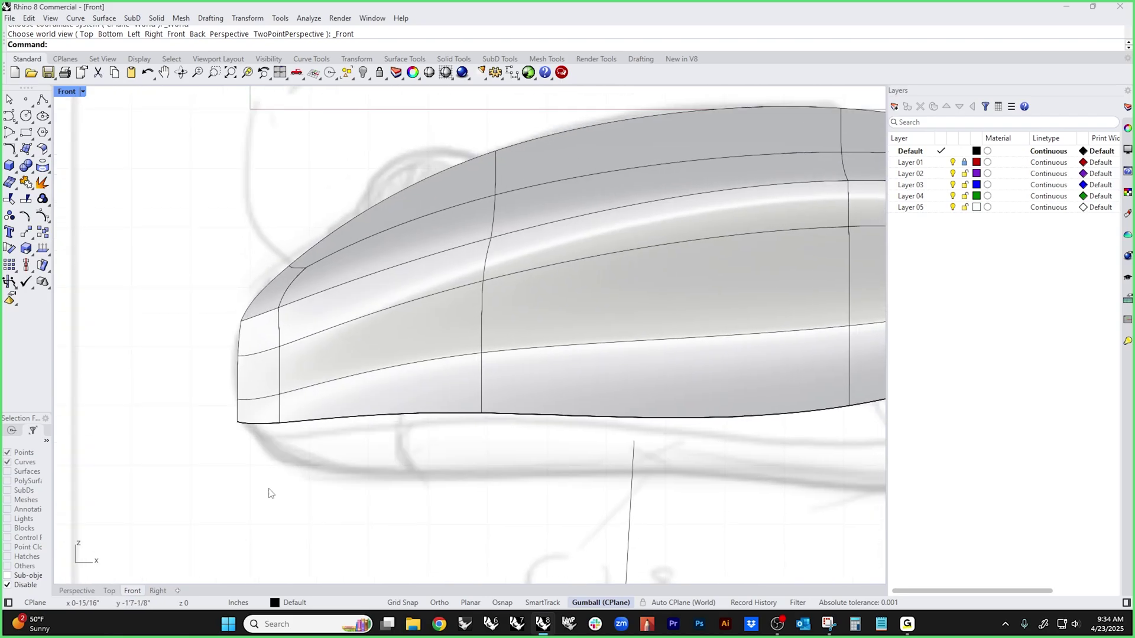
{"action": "left_click_drag", "start_coordinate": [206, 405], "coordinate": [250, 430]}
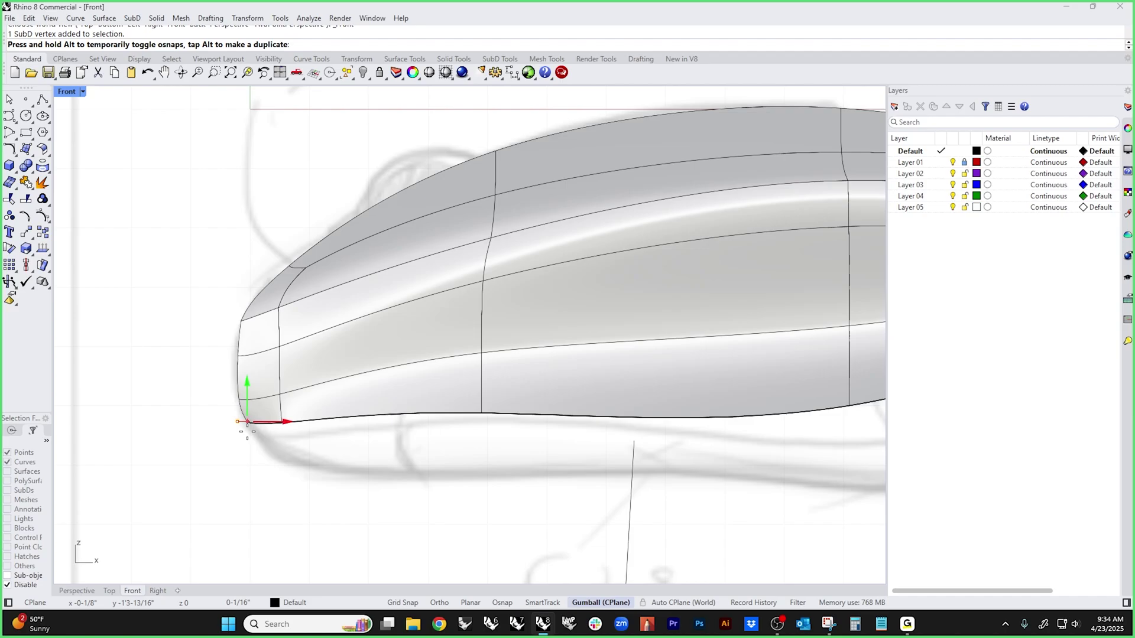
{"action": "left_click", "coordinate": [189, 345]}
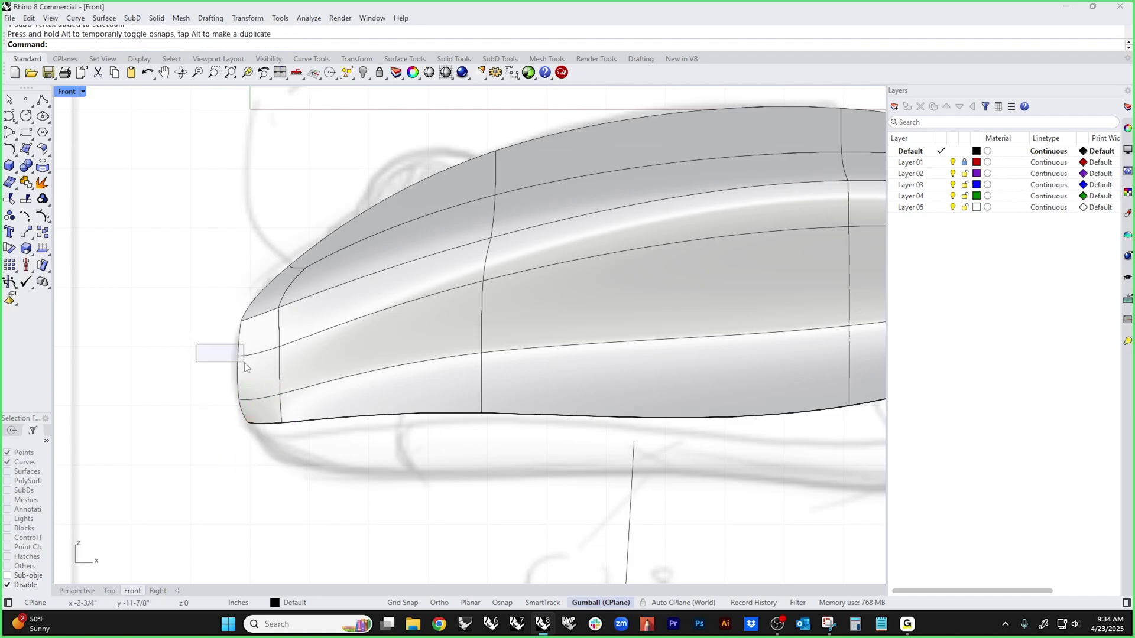
{"action": "mouse_move", "coordinate": [244, 362]}
{"action": "left_mouse_down"}
{"action": "mouse_move", "coordinate": [266, 359]}
{"action": "mouse_move", "coordinate": [234, 365]}
{"action": "left_mouse_up"}
{"action": "left_click", "coordinate": [153, 387]}
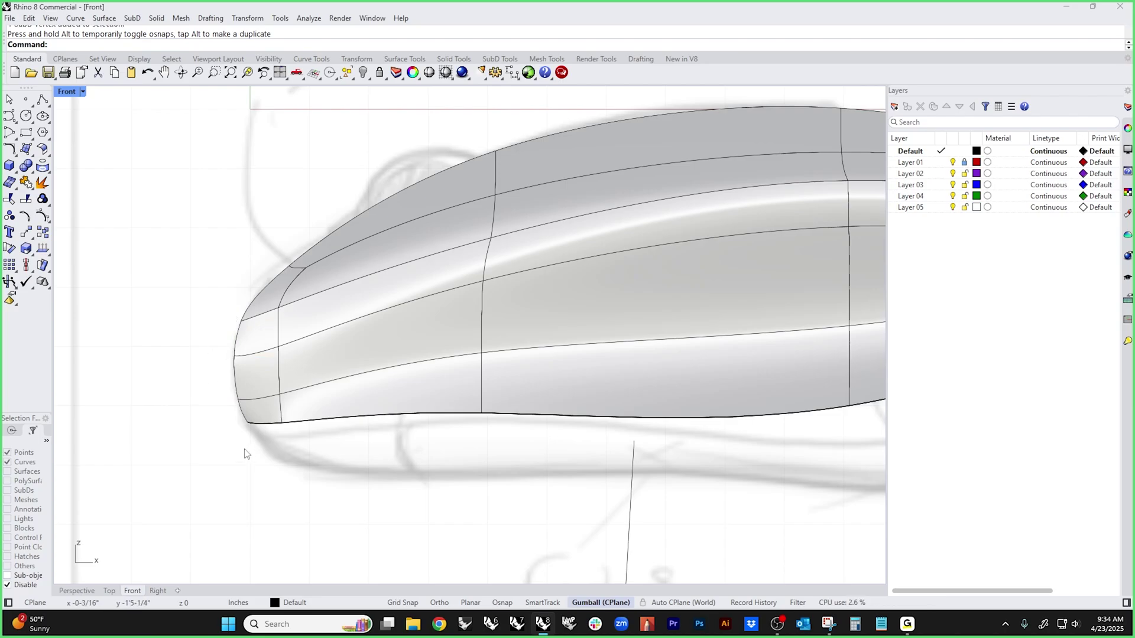
- Fine-tune the bottom edge's front-end vertices to follow the sketched lower front outline
{"action": "scroll", "coordinate": [237, 367], "scroll_direction": "down", "scroll_amount": 3}
{"action": "scroll", "coordinate": [235, 384], "scroll_direction": "up", "scroll_amount": 4}
{"action": "left_click_drag", "start_coordinate": [211, 423], "coordinate": [242, 408]}
{"action": "left_click_drag", "start_coordinate": [269, 446], "coordinate": [288, 376]}
{"action": "left_click", "coordinate": [204, 441]}
{"action": "left_click_drag", "start_coordinate": [203, 441], "coordinate": [242, 400]}
{"action": "left_click", "coordinate": [202, 443]}
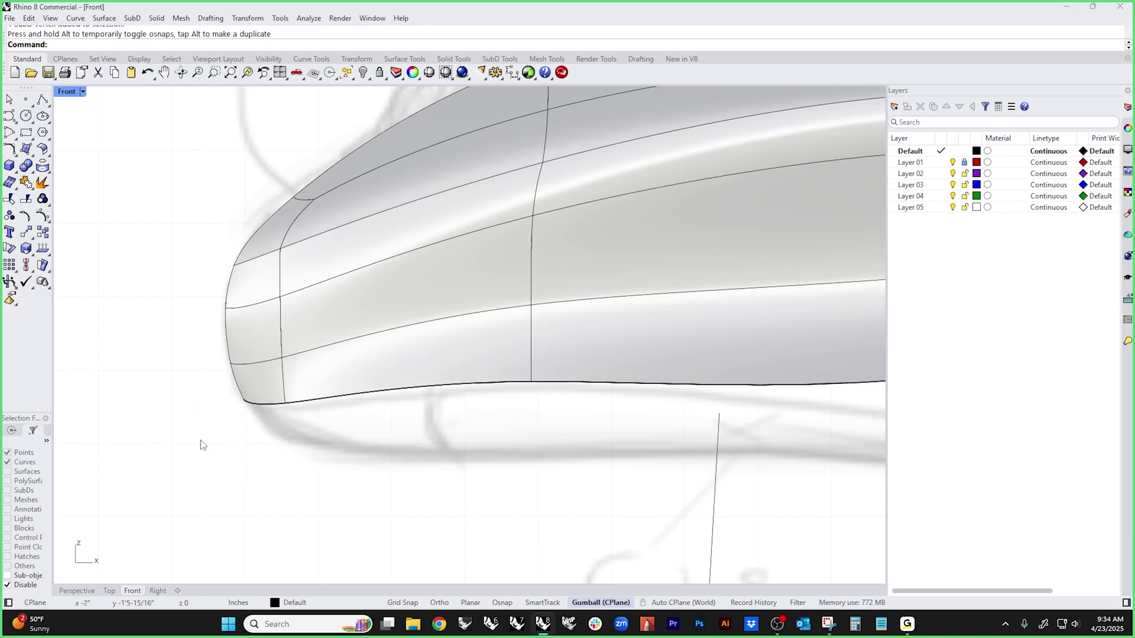
- Shift the bottom edge's front corner vertices backward so the corner section line curves toward the sketched base
{"action": "scroll", "coordinate": [322, 420], "scroll_direction": "down", "scroll_amount": 4}
{"action": "right_click_drag", "start_coordinate": [395, 432], "coordinate": [346, 431]}
{"action": "scroll", "coordinate": [252, 422], "scroll_direction": "up", "scroll_amount": 6}
{"action": "left_click_drag", "start_coordinate": [239, 418], "coordinate": [263, 391]}
{"action": "left_click", "coordinate": [331, 416]}
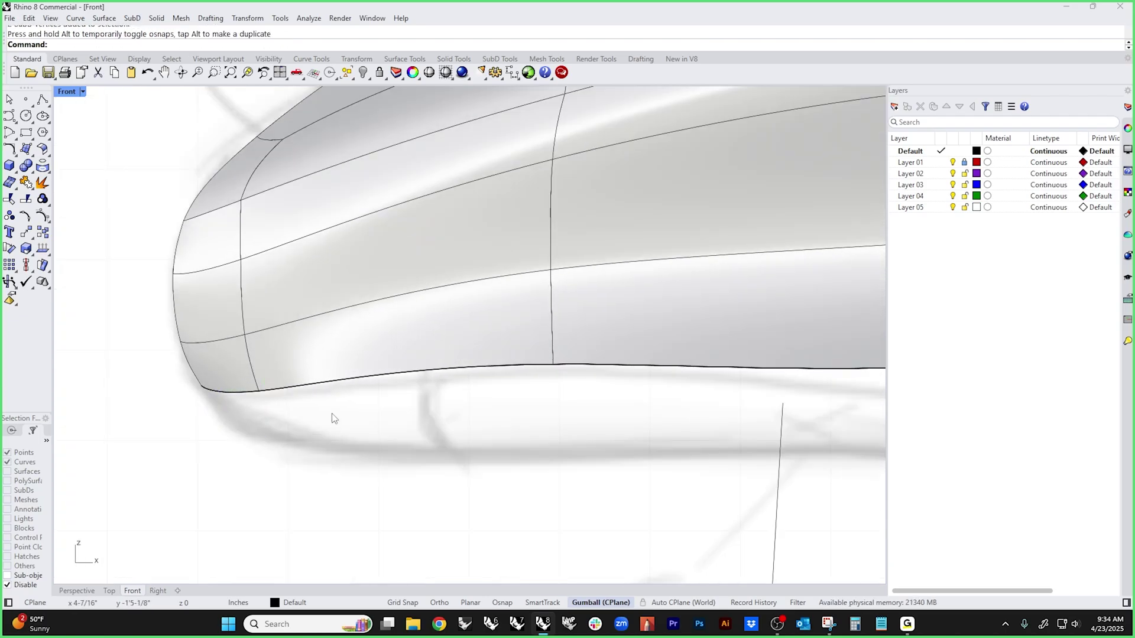
{"action": "scroll", "coordinate": [332, 423], "scroll_direction": "down", "scroll_amount": 4}
{"action": "right_click_drag", "start_coordinate": [425, 428], "coordinate": [365, 432]}
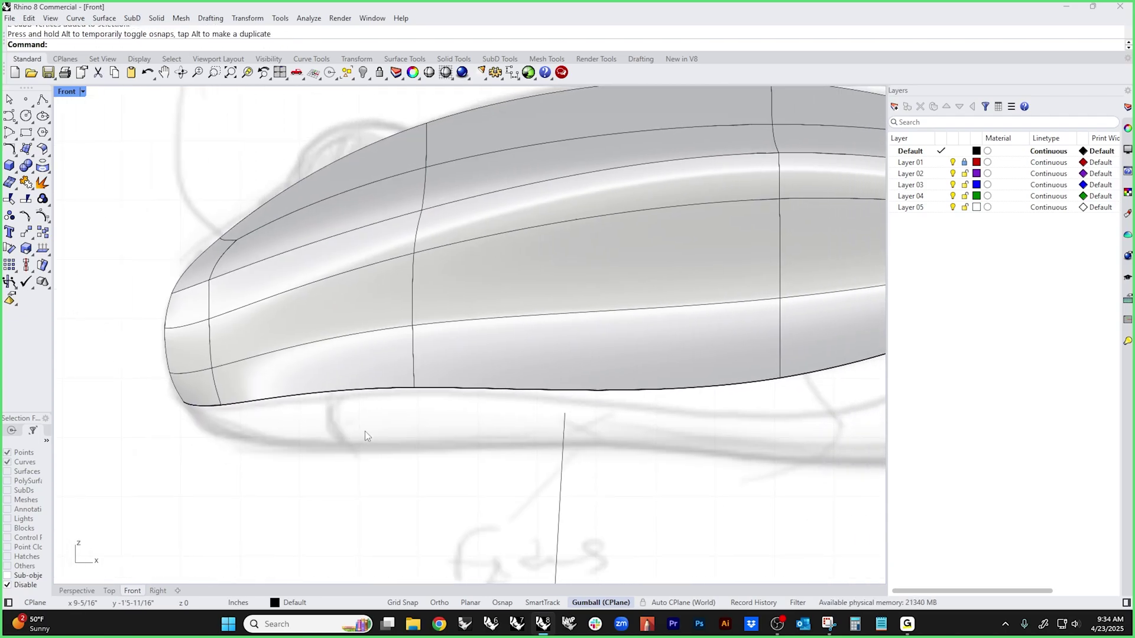
- Show the SubD as a flat wireframe cage and move the creased edge's front corner vertices slightly backward
{"action": "middle_click", "coordinate": [240, 373]}
{"action": "left_click", "coordinate": [236, 372]}
{"action": "scroll", "coordinate": [202, 335], "scroll_direction": "up", "scroll_amount": 2}
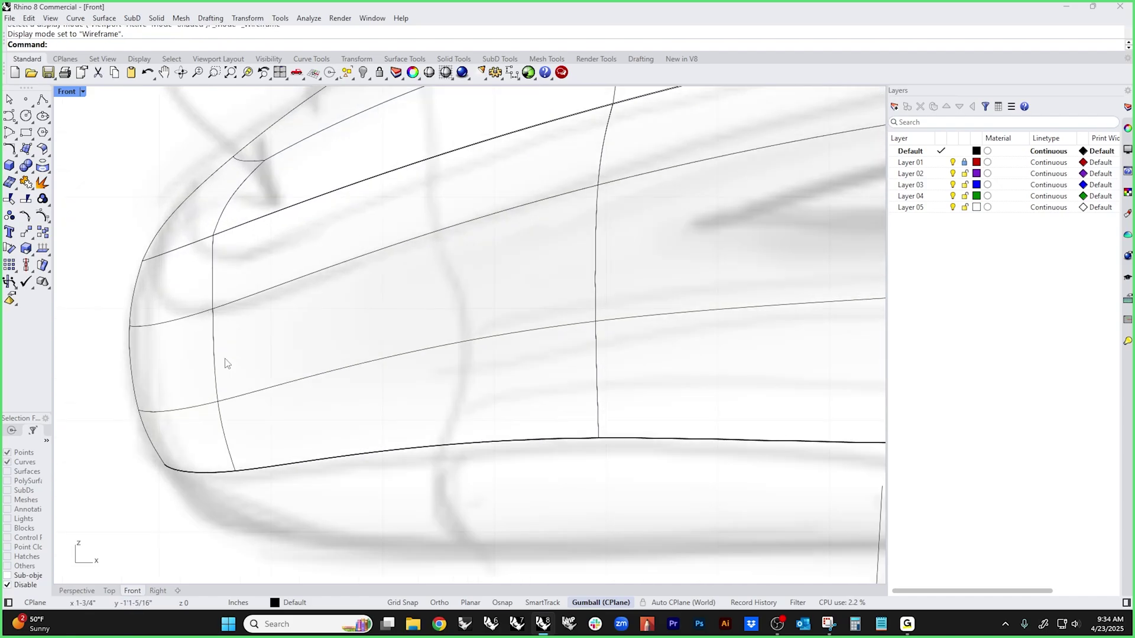
{"action": "key", "text": "Tab"}
{"action": "right_click_drag", "start_coordinate": [201, 346], "coordinate": [323, 353]}
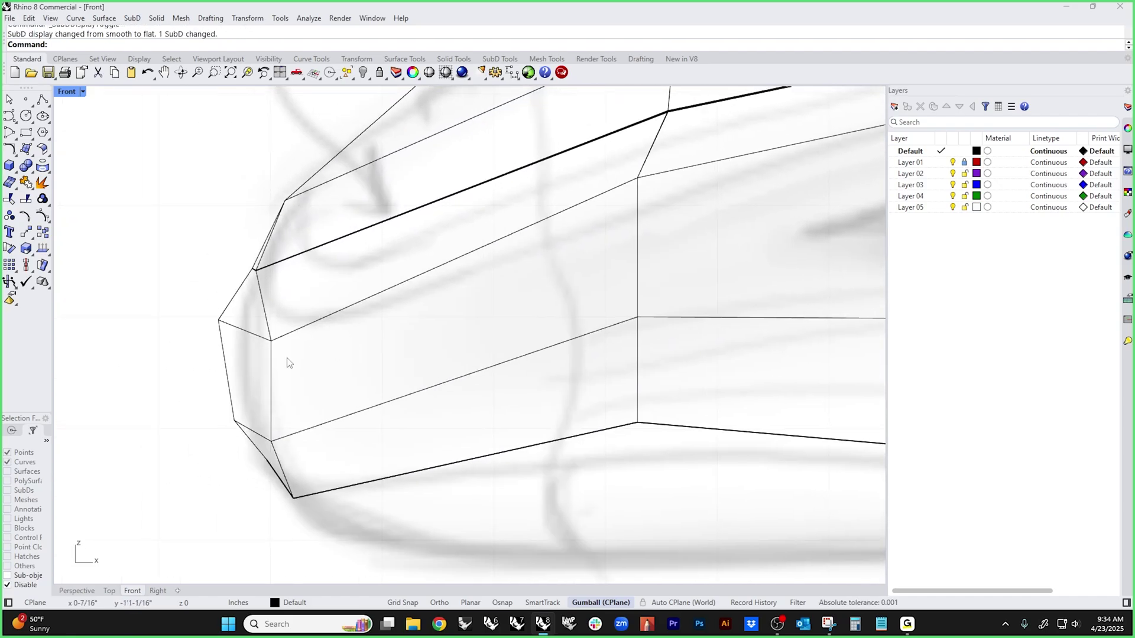
{"action": "scroll", "coordinate": [261, 275], "scroll_direction": "up", "scroll_amount": 2}
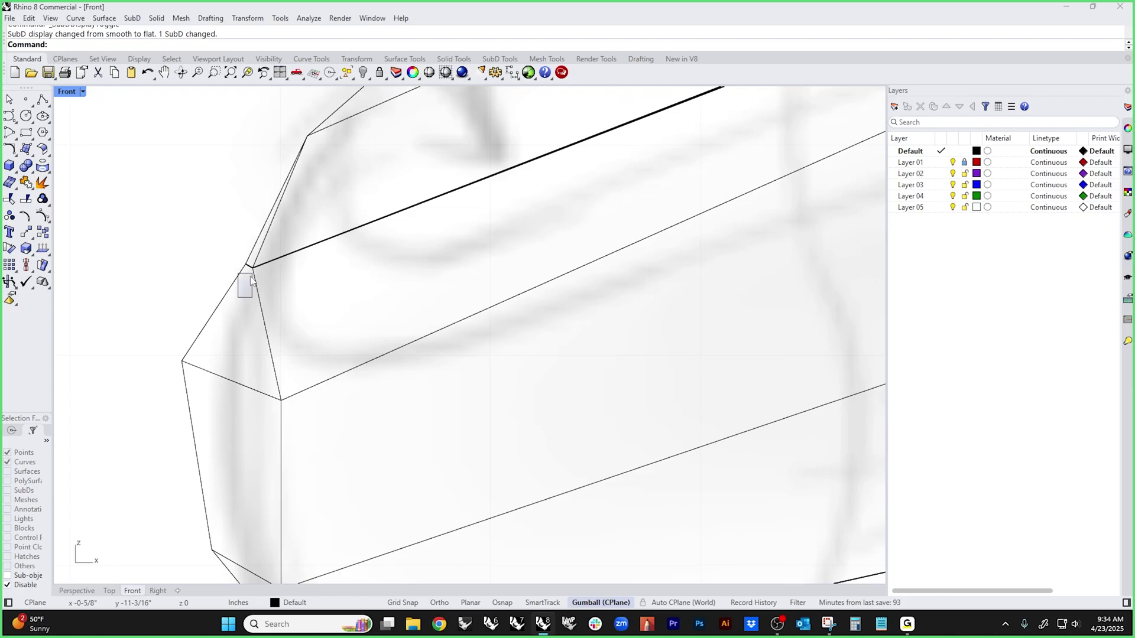
{"action": "scroll", "coordinate": [258, 289], "scroll_direction": "up", "scroll_amount": 2}
{"action": "left_click_drag", "start_coordinate": [256, 293], "coordinate": [327, 300]}
{"action": "left_click", "coordinate": [351, 342]}
{"action": "scroll", "coordinate": [345, 377], "scroll_direction": "down", "scroll_amount": 4}
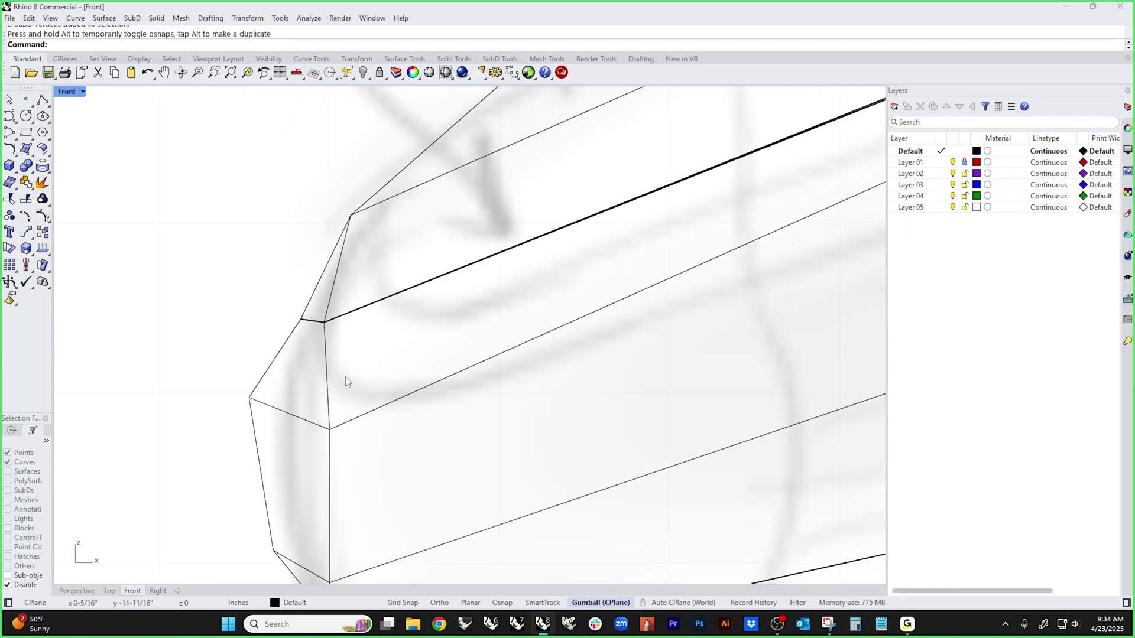
- Move the front-end vertex of the loop just below the creased edge slightly backward
{"action": "left_click_drag", "start_coordinate": [267, 373], "coordinate": [327, 390]}
{"action": "left_click", "coordinate": [249, 357]}
{"action": "scroll", "coordinate": [339, 324], "scroll_direction": "down", "scroll_amount": 4}
{"action": "right_click_drag", "start_coordinate": [376, 399], "coordinate": [339, 357]}
{"action": "right_click_drag", "start_coordinate": [465, 385], "coordinate": [359, 391]}
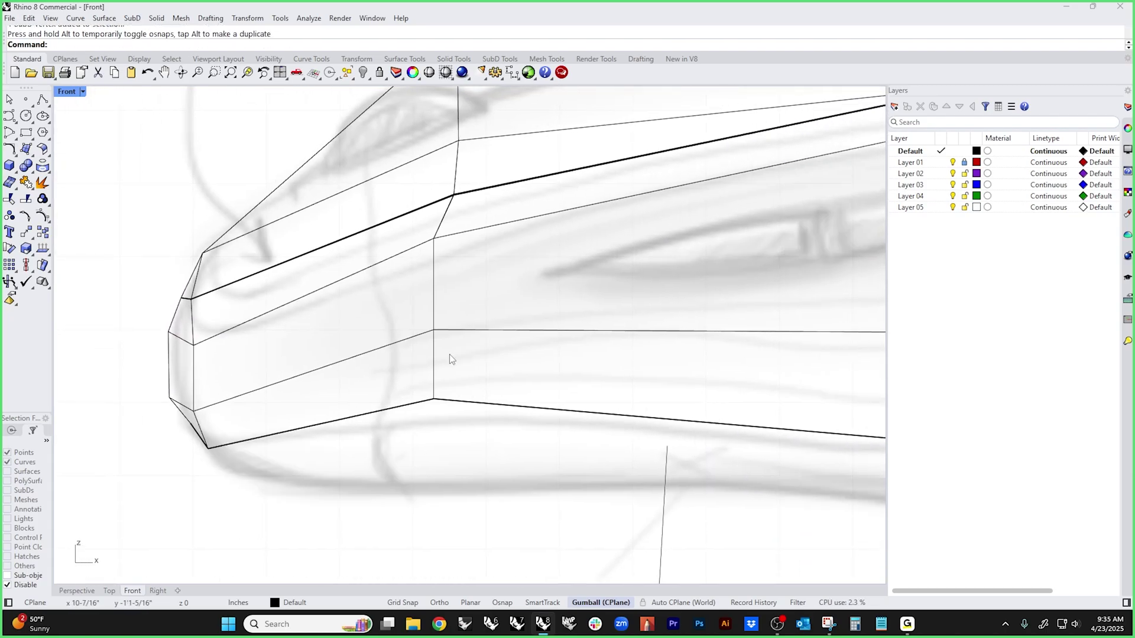
- Shift the front-quarter vertices of the loop just below the crease backward, closer in line with the crease vertices
{"action": "left_click_drag", "start_coordinate": [435, 257], "coordinate": [458, 239]}
{"action": "left_click_drag", "start_coordinate": [397, 282], "coordinate": [442, 231]}
{"action": "left_click_drag", "start_coordinate": [471, 239], "coordinate": [448, 241]}
{"action": "left_click", "coordinate": [487, 281]}
{"action": "scroll", "coordinate": [549, 311], "scroll_direction": "down", "scroll_amount": 6}
{"action": "right_click_drag", "start_coordinate": [556, 315], "coordinate": [441, 332]}
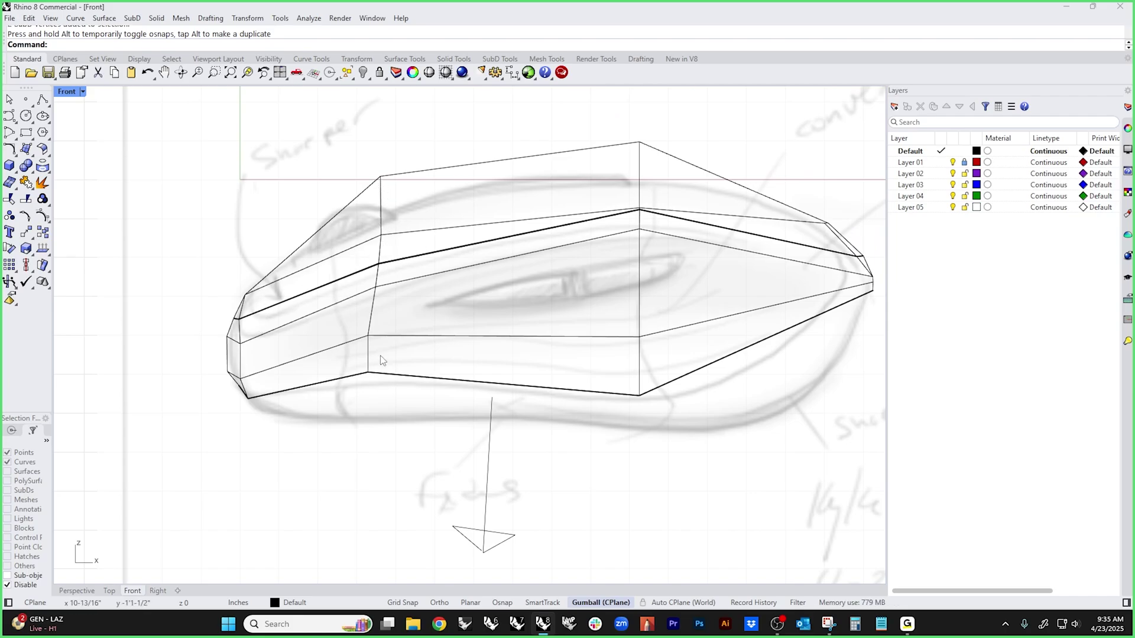
- Flatten the whole front-quarter section into one plane by aligning the gumball along it and scaling its vertices to 0 across it
{"action": "left_click_drag", "start_coordinate": [347, 141], "coordinate": [408, 441]}
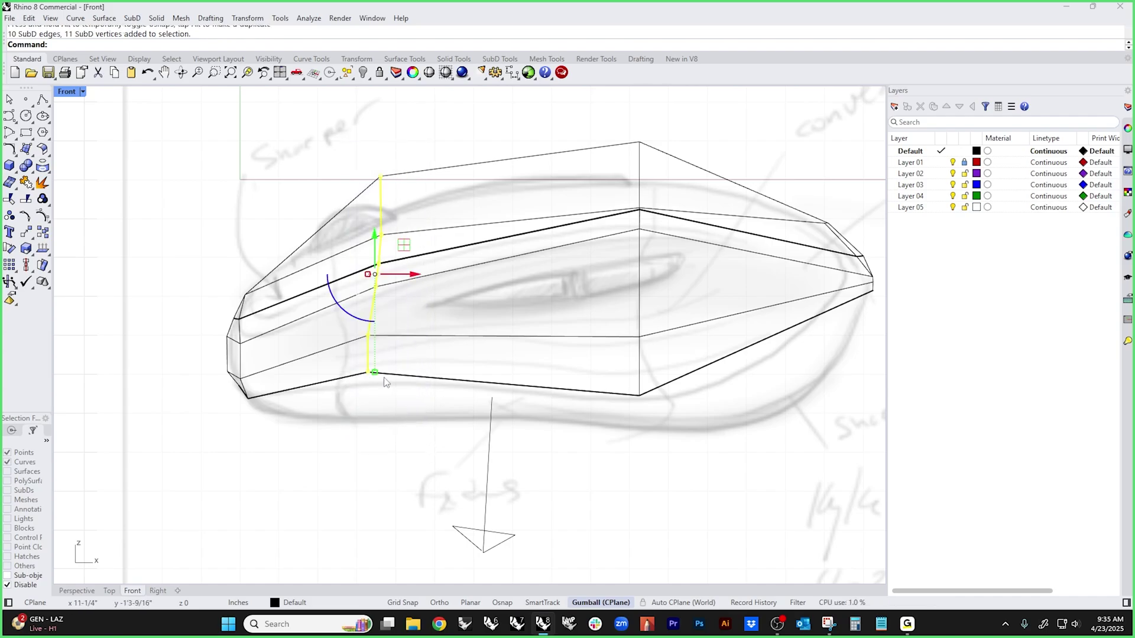
{"action": "mouse_move", "coordinate": [377, 279]}
{"action": "left_mouse_down", "text": "ctrl"}
{"action": "mouse_move", "coordinate": [513, 324]}
{"action": "mouse_move", "coordinate": [463, 288]}
{"action": "mouse_move", "coordinate": [378, 296]}
{"action": "left_mouse_up", "text": "ctrl"}
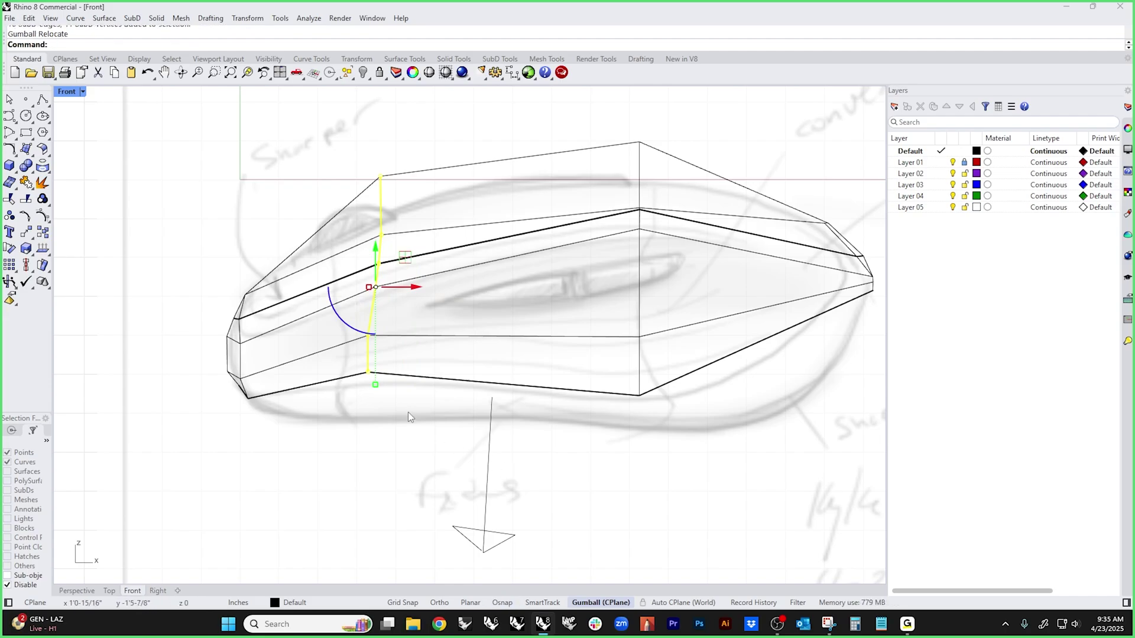
{"action": "left_click", "coordinate": [357, 305]}
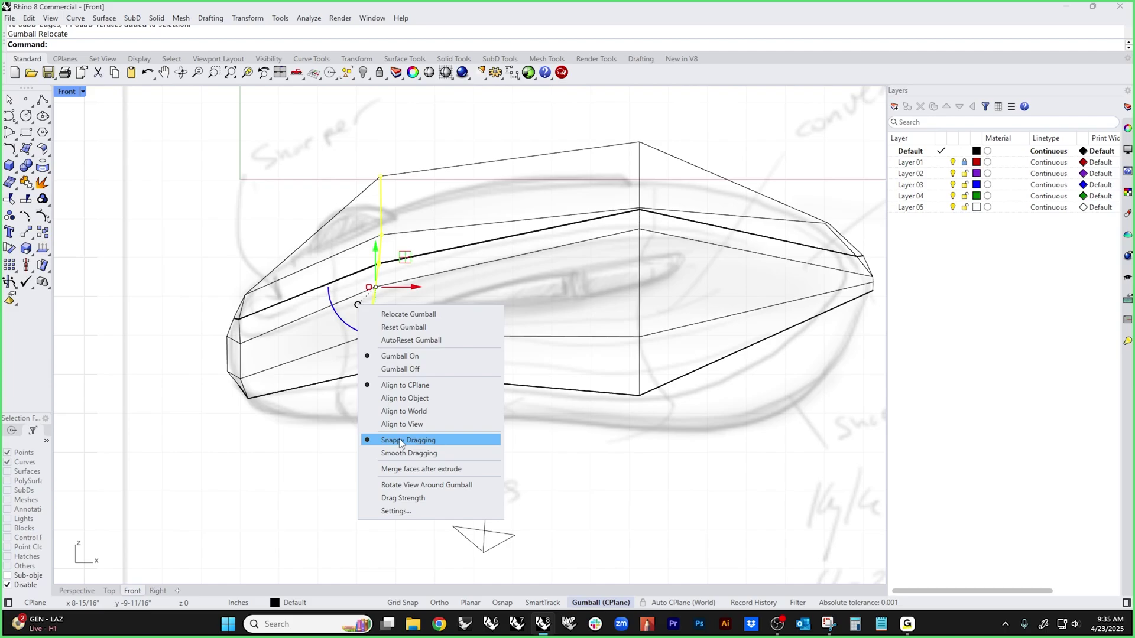
{"action": "left_click", "coordinate": [318, 171]}
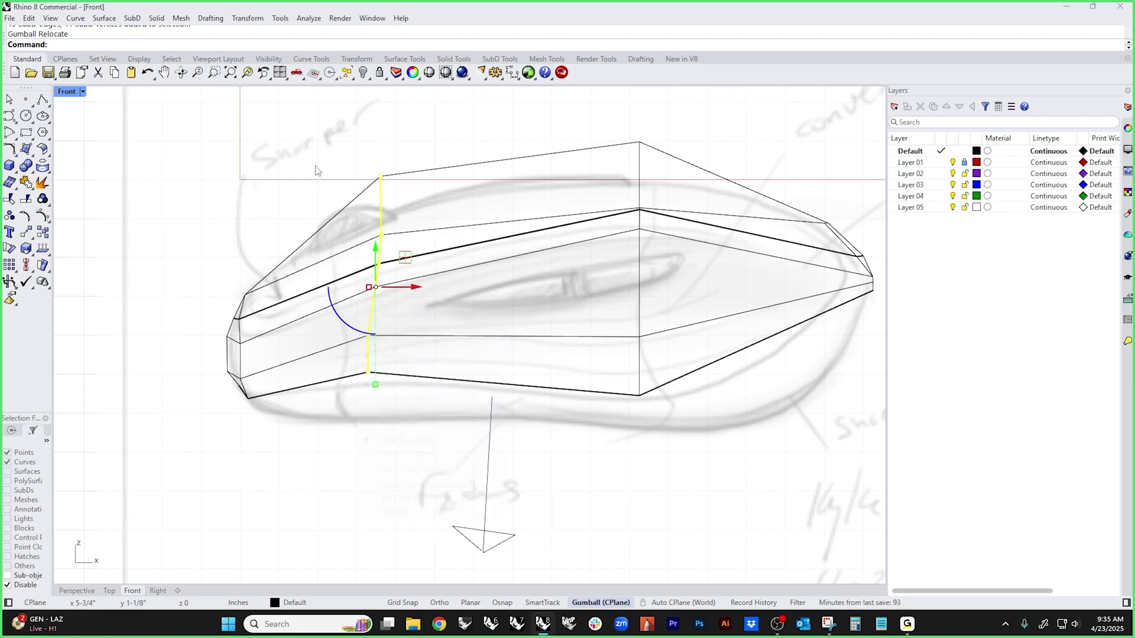
{"action": "right_click_drag", "start_coordinate": [317, 173], "coordinate": [308, 183]}
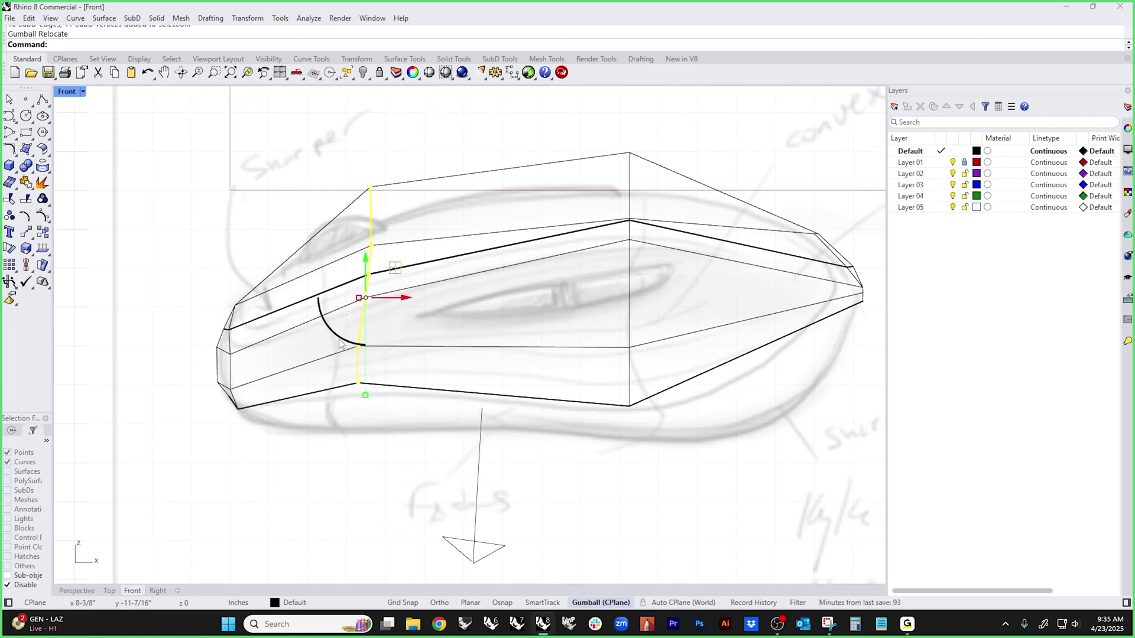
{"action": "left_click_drag", "start_coordinate": [362, 345], "coordinate": [370, 191], "text": "ctrl"}
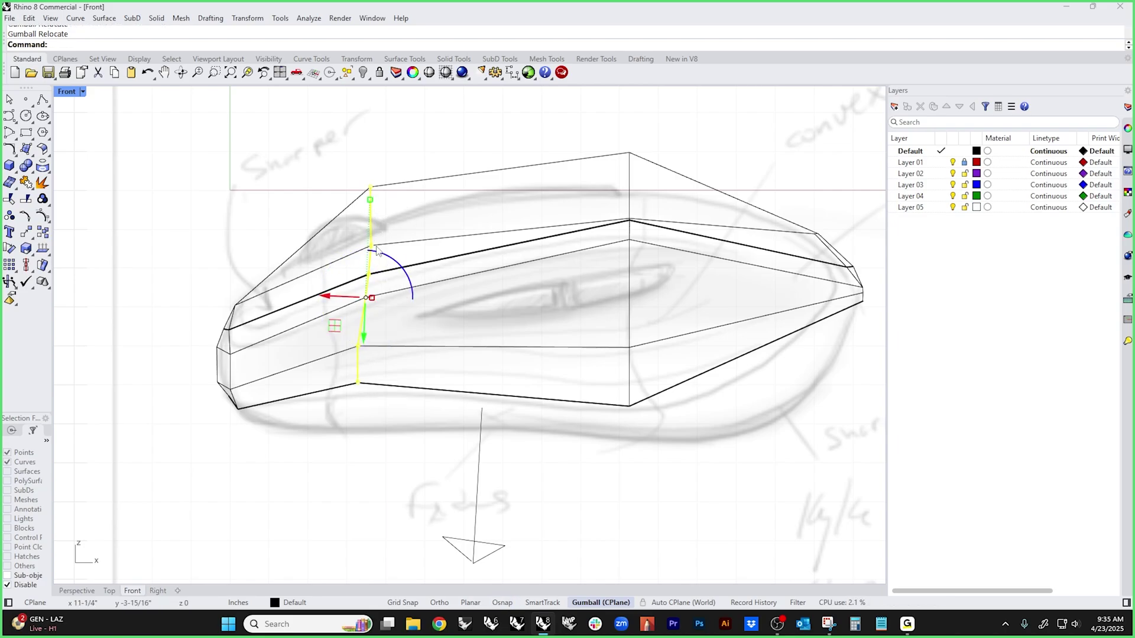
{"action": "left_click", "coordinate": [371, 299]}
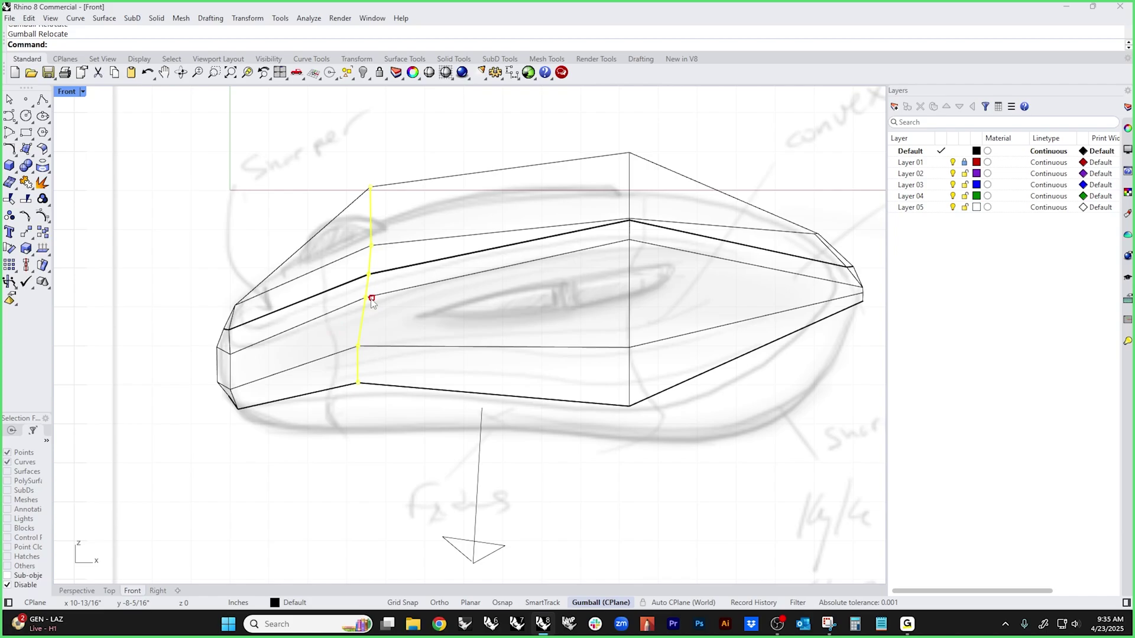
{"action": "type", "text": "0"}
{"action": "key", "text": "Return"}
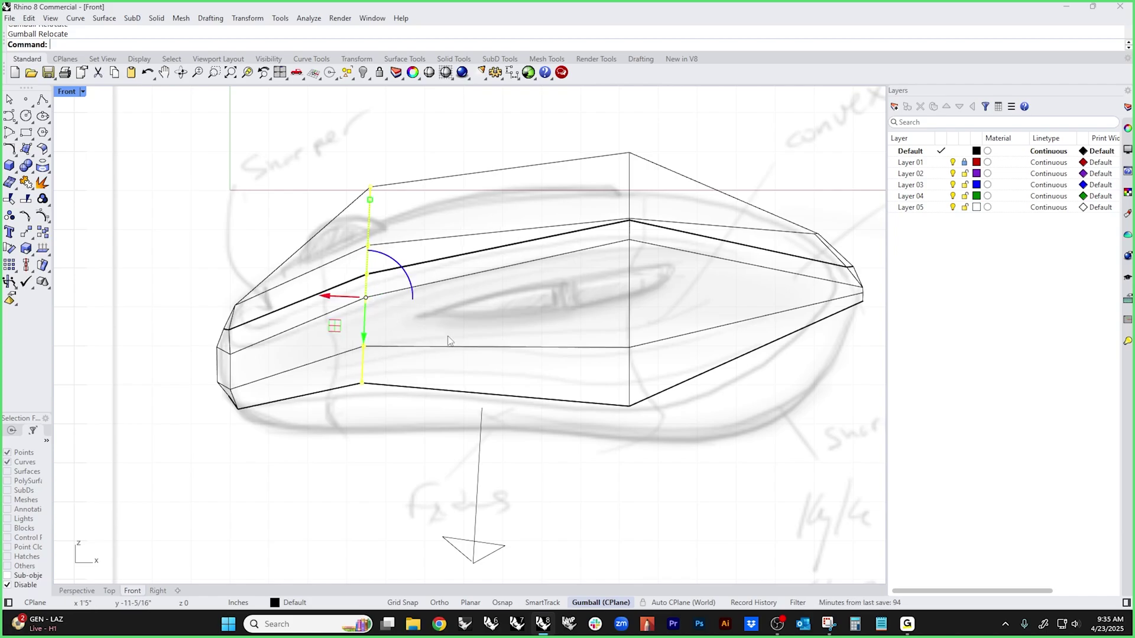
{"action": "key", "text": "Escape"}
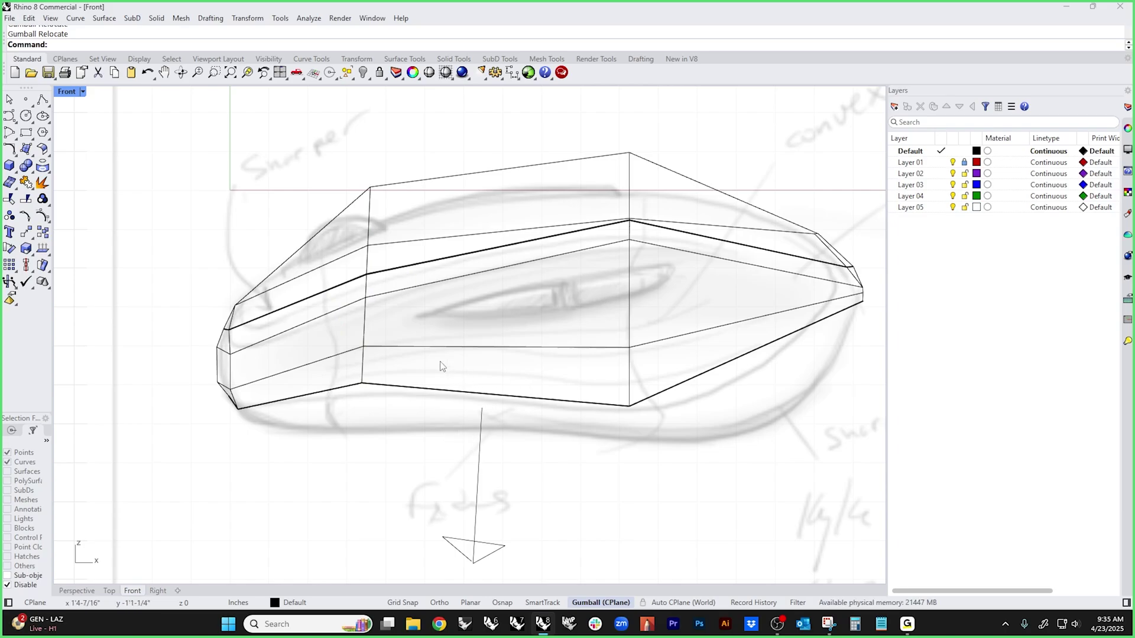
- Try to move the cage's front-end vertices near the creased edge backward
{"action": "scroll", "coordinate": [244, 313], "scroll_direction": "up", "scroll_amount": 5}
{"action": "left_click_drag", "start_coordinate": [248, 311], "coordinate": [284, 306]}
{"action": "key", "text": "ctrl+z"}
{"action": "left_click", "coordinate": [175, 261]}
{"action": "scroll", "coordinate": [240, 279], "scroll_direction": "down", "scroll_amount": 6}
{"action": "scroll", "coordinate": [241, 284], "scroll_direction": "down", "scroll_amount": 2}
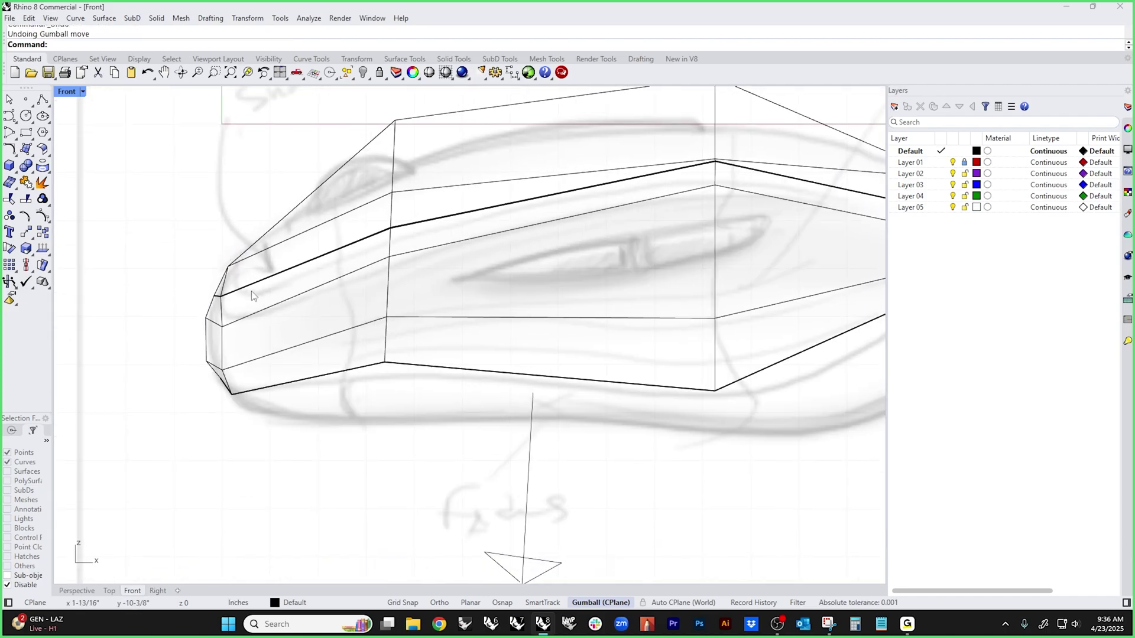
- Nudge the front-corner vertices of the loop just below the creased edge slightly forward
{"action": "scroll", "coordinate": [220, 332], "scroll_direction": "up", "scroll_amount": 4}
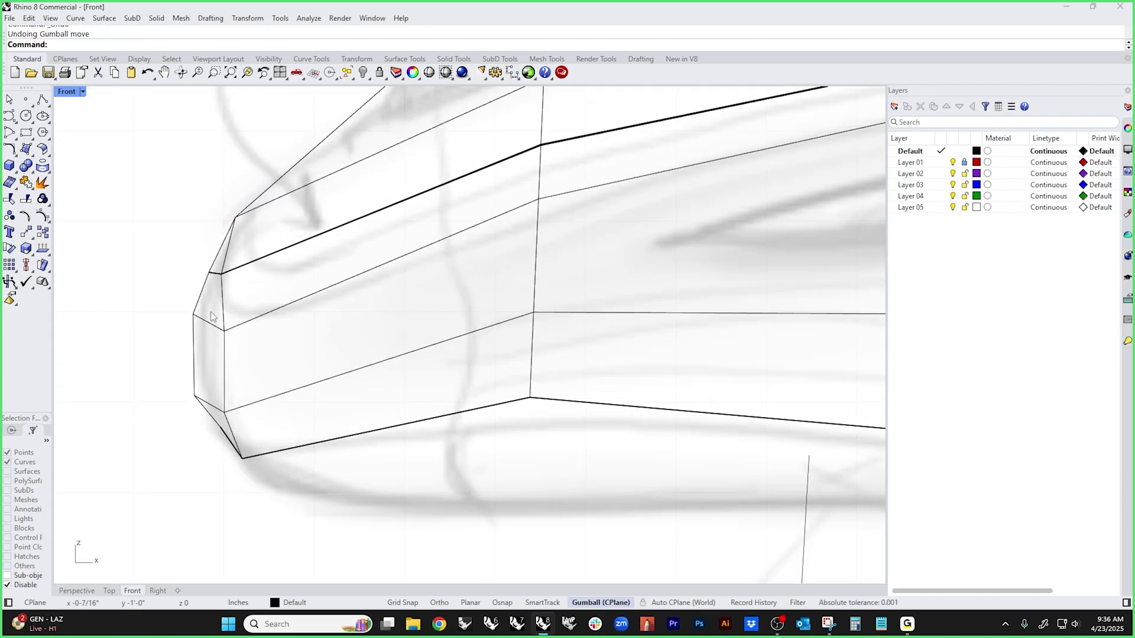
{"action": "left_click_drag", "start_coordinate": [211, 312], "coordinate": [243, 330], "text": "ctrl+shift"}
{"action": "left_click", "coordinate": [290, 346]}
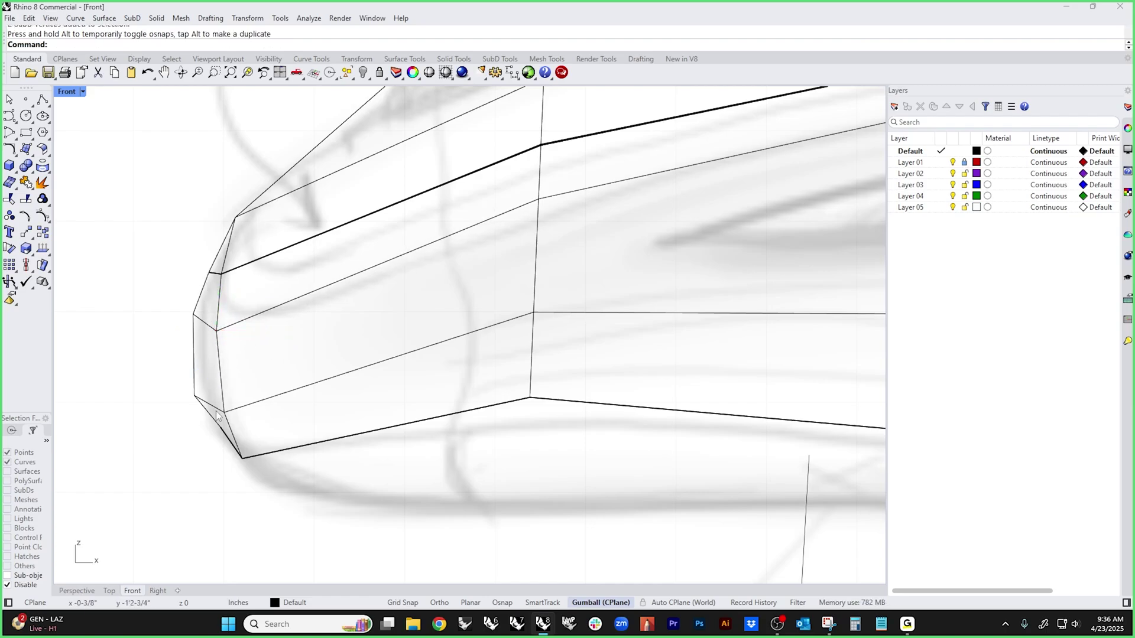
- Try shifting the rear-middle section's vertices, moving the lower side loop's forward and the creased edge's backward
{"action": "scroll", "coordinate": [213, 349], "scroll_direction": "down", "scroll_amount": 5}
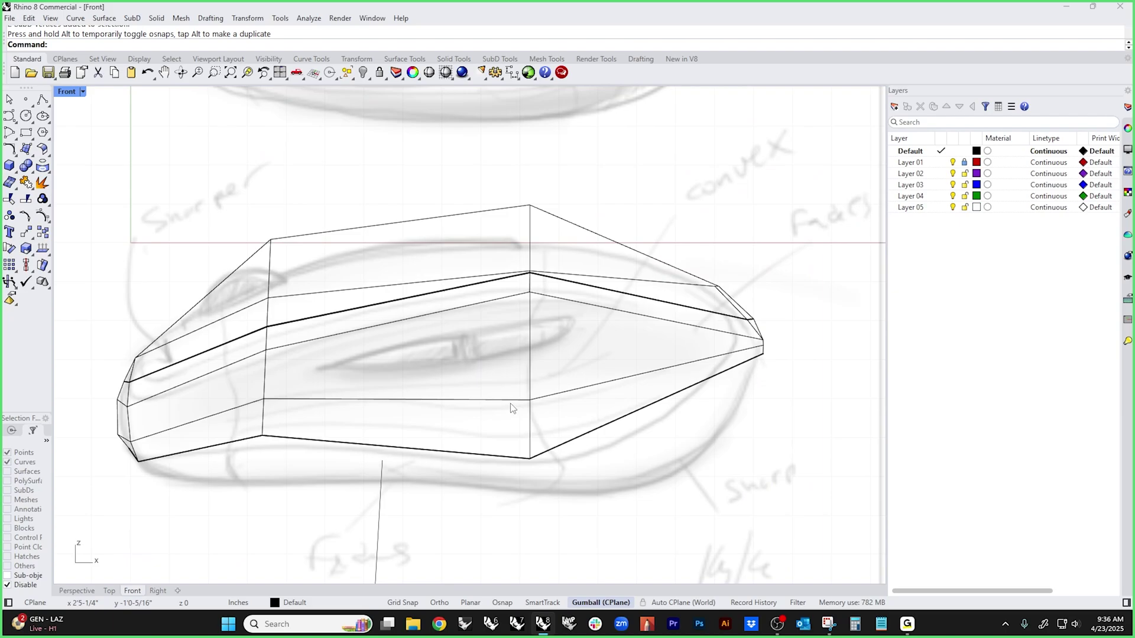
{"action": "right_click_drag", "start_coordinate": [732, 377], "coordinate": [685, 385]}
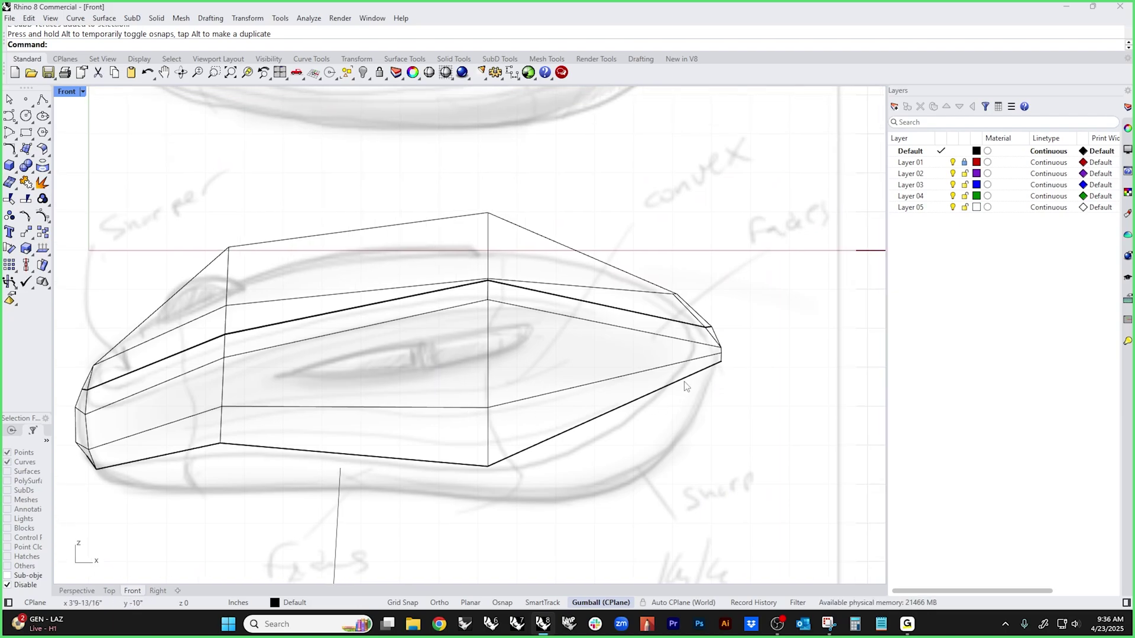
{"action": "left_click", "coordinate": [487, 407]}
{"action": "left_click_drag", "start_coordinate": [487, 407], "coordinate": [423, 407]}
{"action": "key", "text": "Escape"}
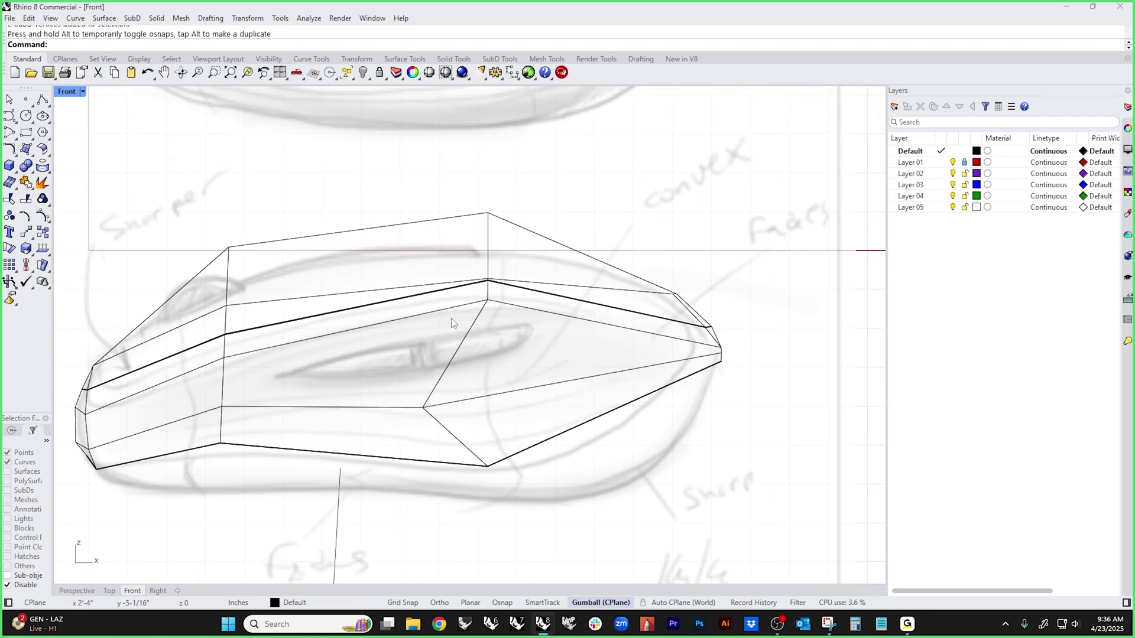
{"action": "left_click_drag", "start_coordinate": [466, 264], "coordinate": [607, 279], "text": "ctrl+shift"}
{"action": "double_click", "coordinate": [460, 441]}
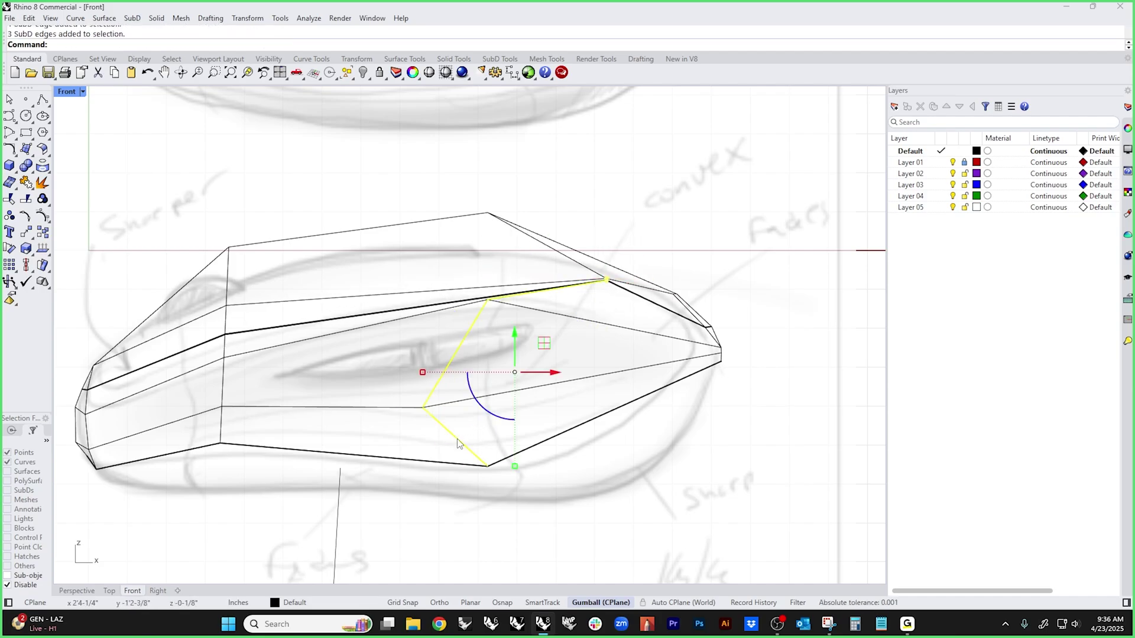
{"action": "key", "text": "ctrl+z"}
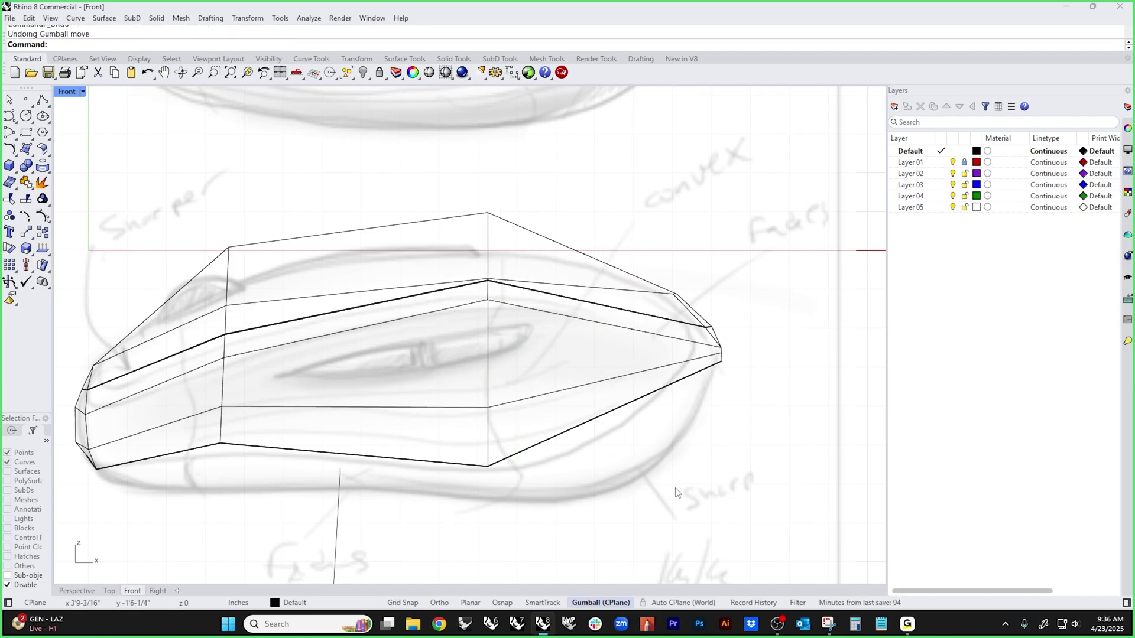
- Try deleting the lower side loop's edges around the rear corner, working on the smooth shaded model in perspective
{"action": "mouse_move", "coordinate": [436, 443]}
{"action": "right_mouse_down"}
{"action": "mouse_move", "coordinate": [480, 385]}
{"action": "mouse_move", "coordinate": [592, 407]}
{"action": "right_mouse_up"}
{"action": "key", "text": "Return"}
{"action": "middle_click", "coordinate": [592, 408]}
{"action": "left_click", "coordinate": [542, 360]}
{"action": "mouse_move", "coordinate": [542, 362]}
{"action": "right_mouse_down"}
{"action": "mouse_move", "coordinate": [623, 388]}
{"action": "mouse_move", "coordinate": [560, 400]}
{"action": "mouse_move", "coordinate": [515, 446]}
{"action": "mouse_move", "coordinate": [378, 405]}
{"action": "mouse_move", "coordinate": [437, 424]}
{"action": "right_mouse_up"}
{"action": "key", "text": "Tab"}
{"action": "scroll", "coordinate": [617, 313], "scroll_direction": "up", "scroll_amount": 7}
{"action": "right_click_drag", "start_coordinate": [583, 488], "coordinate": [570, 444]}
{"action": "double_click", "coordinate": [578, 385]}
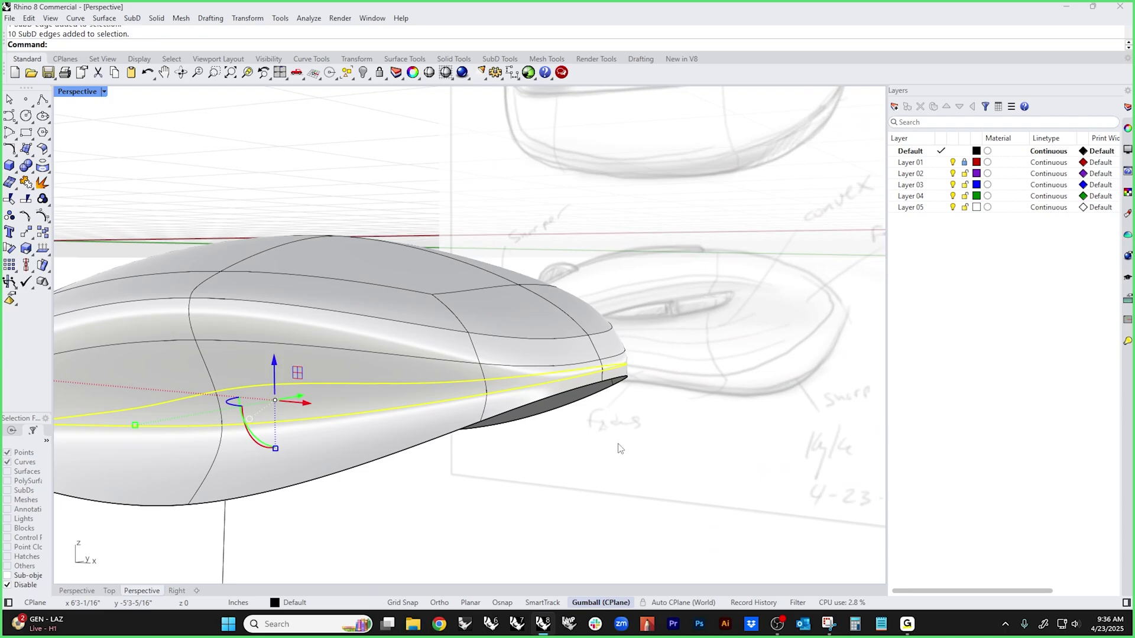
{"action": "mouse_move", "coordinate": [594, 397]}
{"action": "right_mouse_down"}
{"action": "mouse_move", "coordinate": [600, 478]}
{"action": "mouse_move", "coordinate": [635, 450]}
{"action": "right_mouse_up"}
{"action": "left_click", "coordinate": [540, 402]}
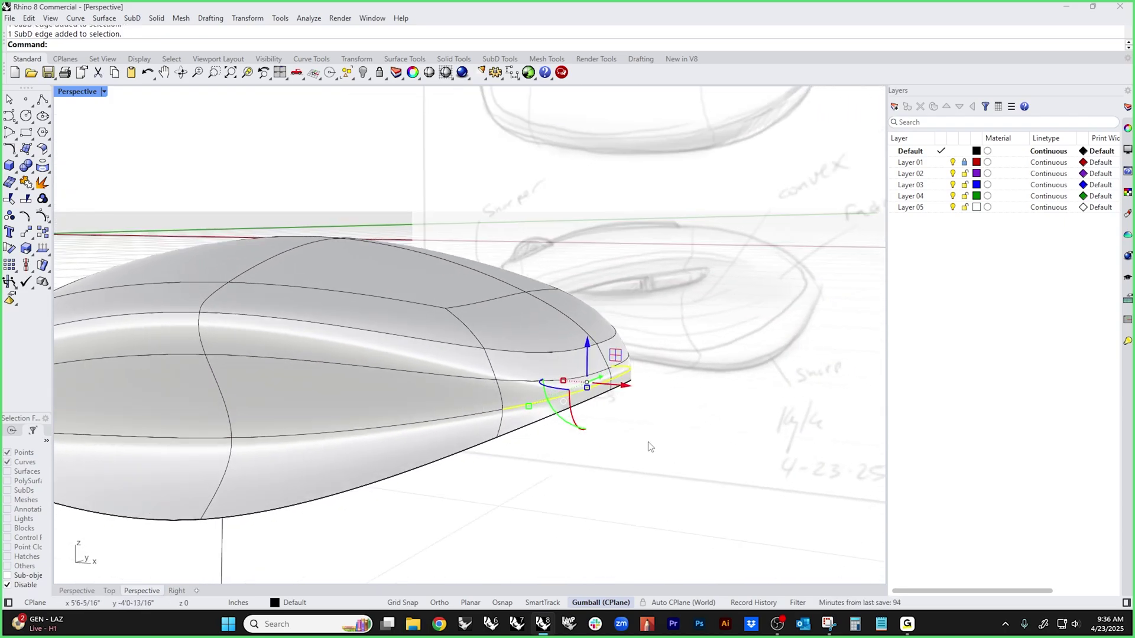
{"action": "key", "text": "Delete"}
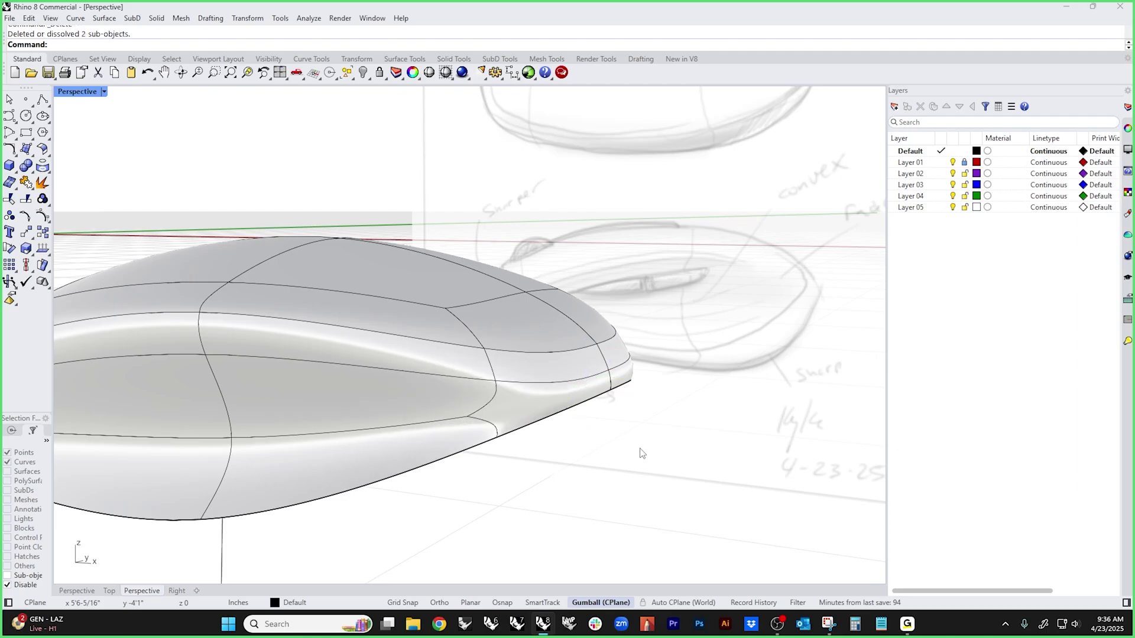
- Try deleting the next lower-loop edges forward of the rear corner on both sides of the mouse
{"action": "mouse_move", "coordinate": [642, 453]}
{"action": "right_mouse_down"}
{"action": "mouse_move", "coordinate": [613, 489]}
{"action": "mouse_move", "coordinate": [644, 446]}
{"action": "mouse_move", "coordinate": [679, 441]}
{"action": "mouse_move", "coordinate": [690, 453]}
{"action": "mouse_move", "coordinate": [686, 442]}
{"action": "right_mouse_up"}
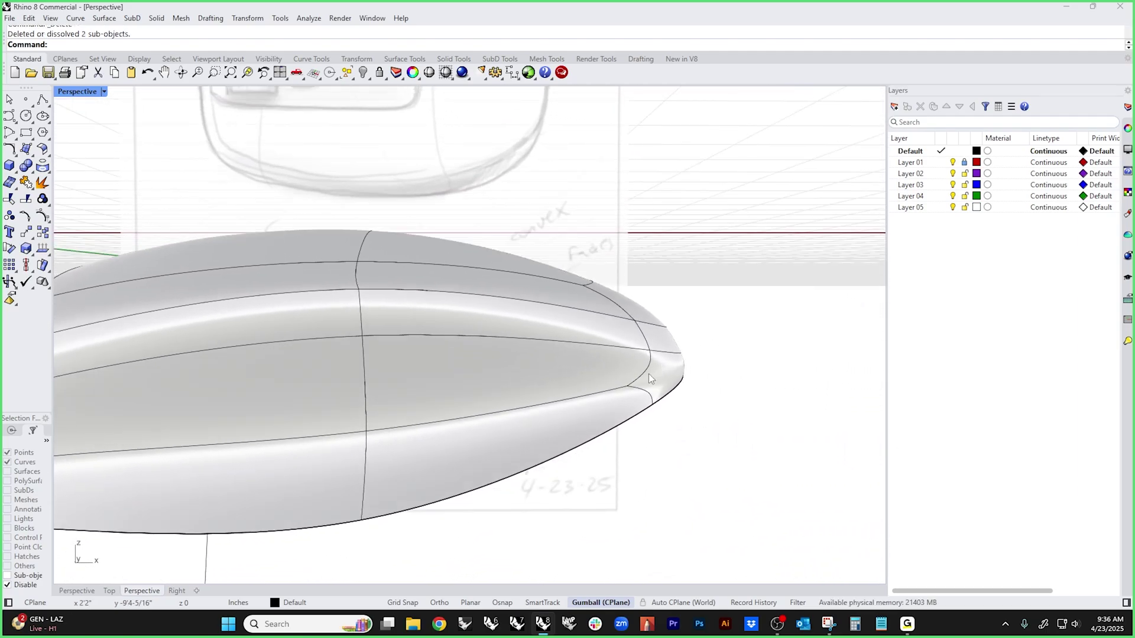
{"action": "left_click", "coordinate": [593, 392], "text": "ctrl+shift"}
{"action": "key", "text": "Delete"}
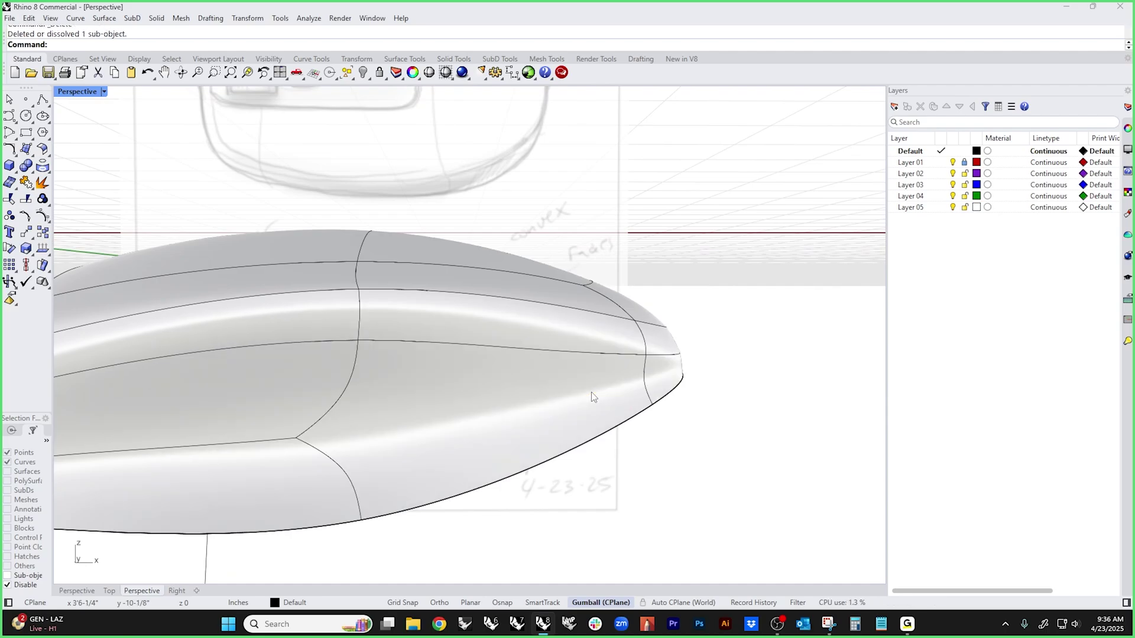
{"action": "mouse_move", "coordinate": [591, 392]}
{"action": "right_mouse_down"}
{"action": "mouse_move", "coordinate": [580, 413]}
{"action": "mouse_move", "coordinate": [519, 406]}
{"action": "mouse_move", "coordinate": [689, 452]}
{"action": "mouse_move", "coordinate": [474, 423]}
{"action": "mouse_move", "coordinate": [547, 502]}
{"action": "right_mouse_up"}
{"action": "left_click", "coordinate": [445, 416], "text": "ctrl+shift"}
{"action": "right_click_drag", "start_coordinate": [499, 456], "coordinate": [559, 446]}
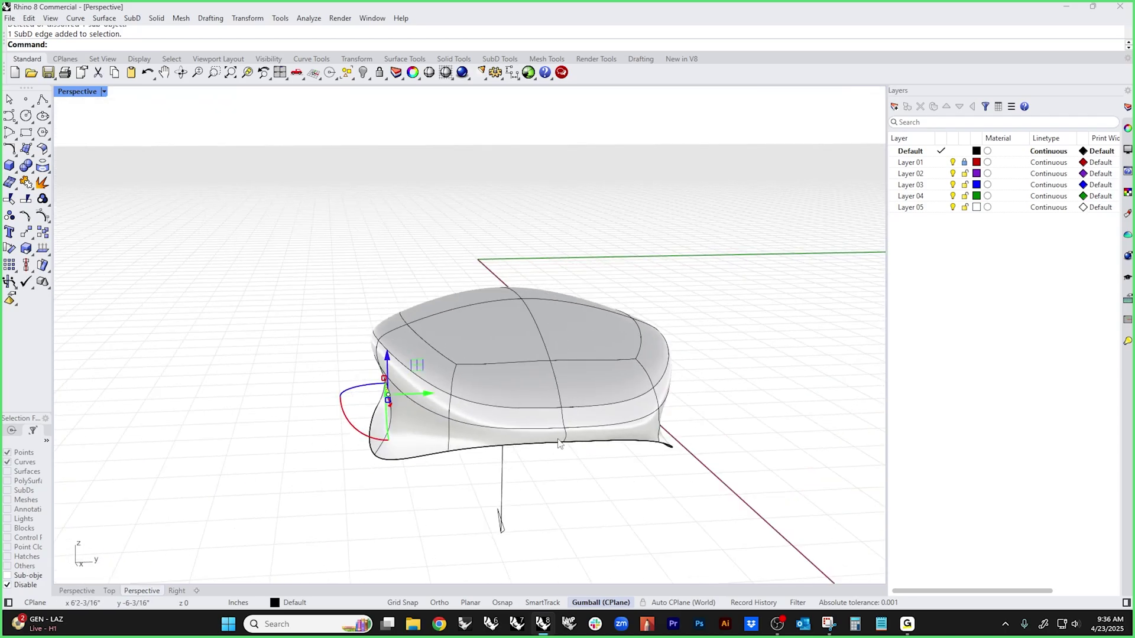
{"action": "right_click_drag", "start_coordinate": [618, 482], "coordinate": [547, 480]}
{"action": "key", "text": "Escape"}
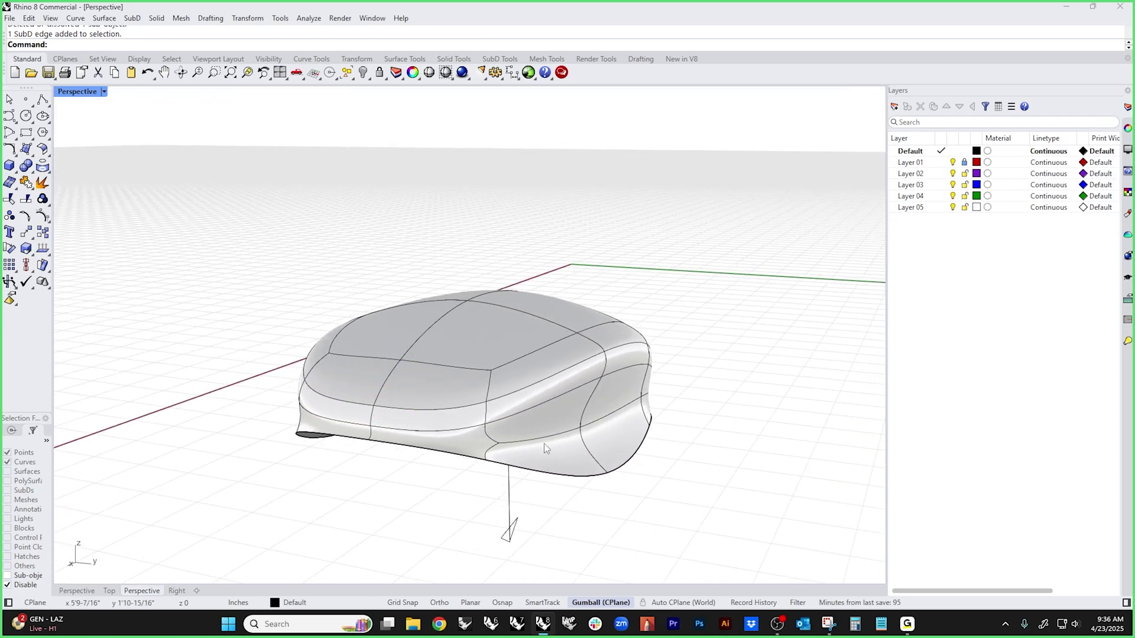
{"action": "left_click", "coordinate": [547, 437], "text": "ctrl+shift"}
{"action": "key", "text": "Delete"}
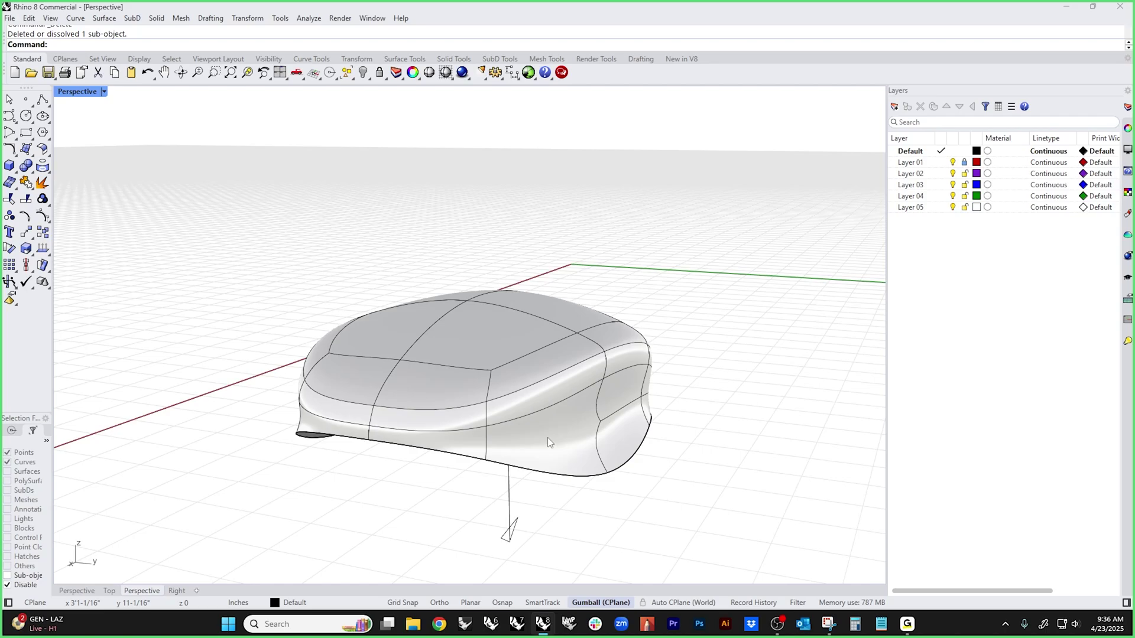
- Undo the edge deletions on the lower side loop
{"action": "mouse_move", "coordinate": [547, 437]}
{"action": "right_mouse_down"}
{"action": "mouse_move", "coordinate": [522, 481]}
{"action": "mouse_move", "coordinate": [447, 459]}
{"action": "mouse_move", "coordinate": [628, 458]}
{"action": "mouse_move", "coordinate": [744, 492]}
{"action": "right_mouse_up"}
{"action": "mouse_move", "coordinate": [750, 464]}
{"action": "right_mouse_down"}
{"action": "mouse_move", "coordinate": [765, 449]}
{"action": "mouse_move", "coordinate": [790, 466]}
{"action": "mouse_move", "coordinate": [879, 436]}
{"action": "mouse_move", "coordinate": [798, 511]}
{"action": "mouse_move", "coordinate": [746, 479]}
{"action": "mouse_move", "coordinate": [676, 469]}
{"action": "right_mouse_up"}
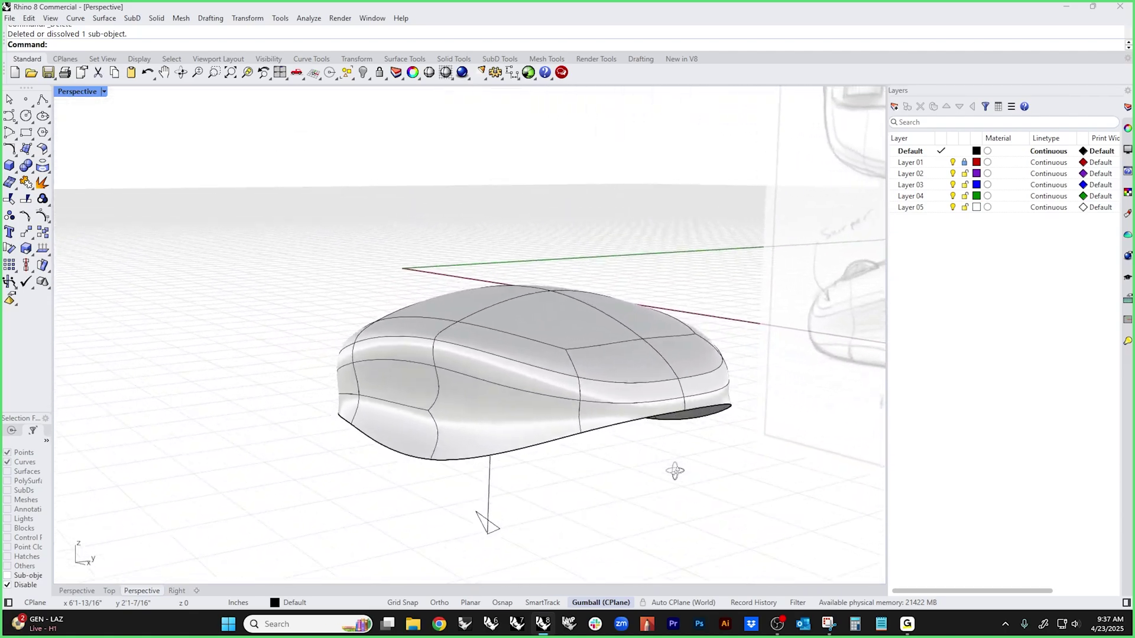
{"action": "key", "text": "ctrl+z"}
{"action": "left_click", "coordinate": [626, 559]}
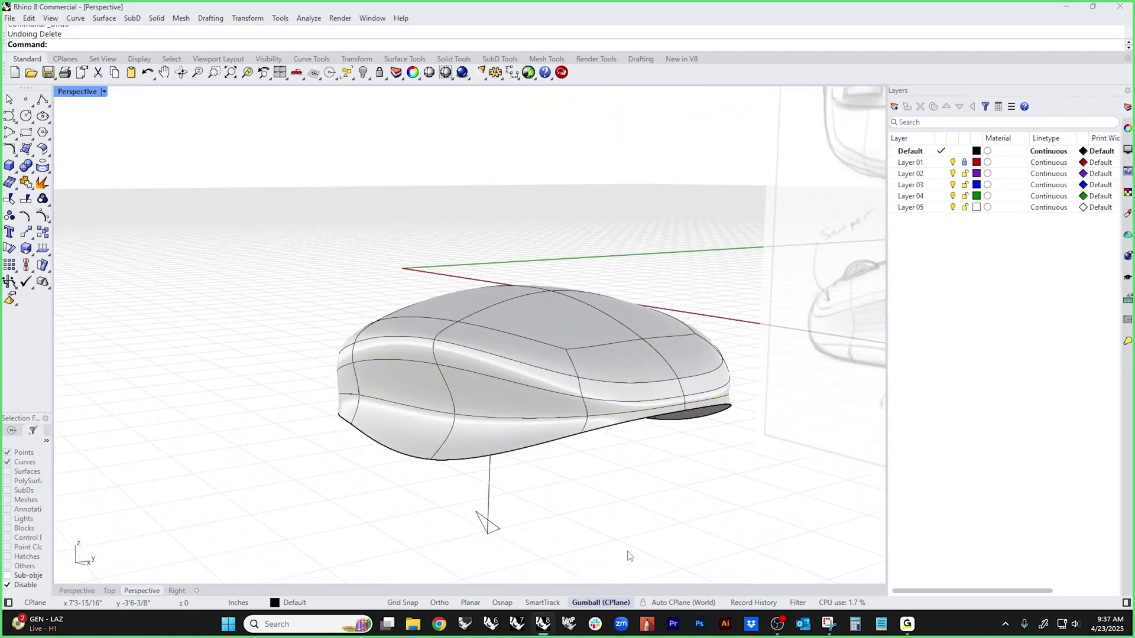
- In the wireframe front view, move the rear-middle section's bottom-edge vertices down and backward toward the sketched lower line
{"action": "mouse_move", "coordinate": [564, 525]}
{"action": "right_mouse_down", "text": "shift"}
{"action": "mouse_move", "coordinate": [488, 515]}
{"action": "mouse_move", "coordinate": [585, 511]}
{"action": "mouse_move", "coordinate": [485, 490]}
{"action": "right_mouse_up", "text": "shift"}
{"action": "key", "text": "ctrl+F2"}
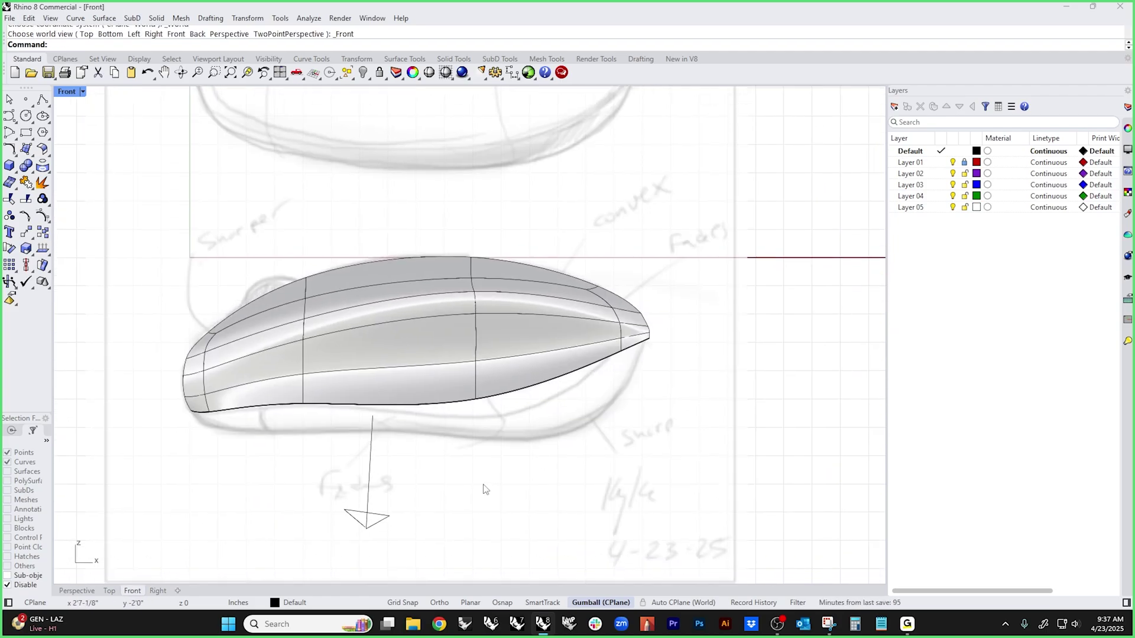
{"action": "middle_click", "coordinate": [469, 457]}
{"action": "left_click", "coordinate": [431, 408]}
{"action": "scroll", "coordinate": [505, 421], "scroll_direction": "up", "scroll_amount": 3}
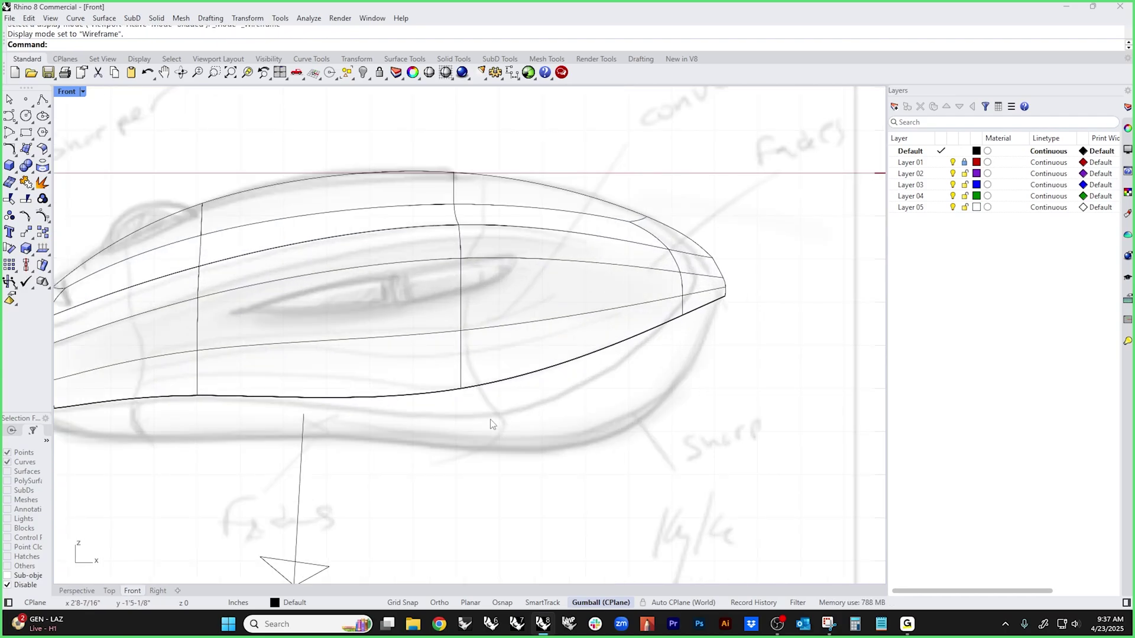
{"action": "left_click_drag", "start_coordinate": [471, 421], "coordinate": [509, 420]}
{"action": "left_click", "coordinate": [631, 420]}
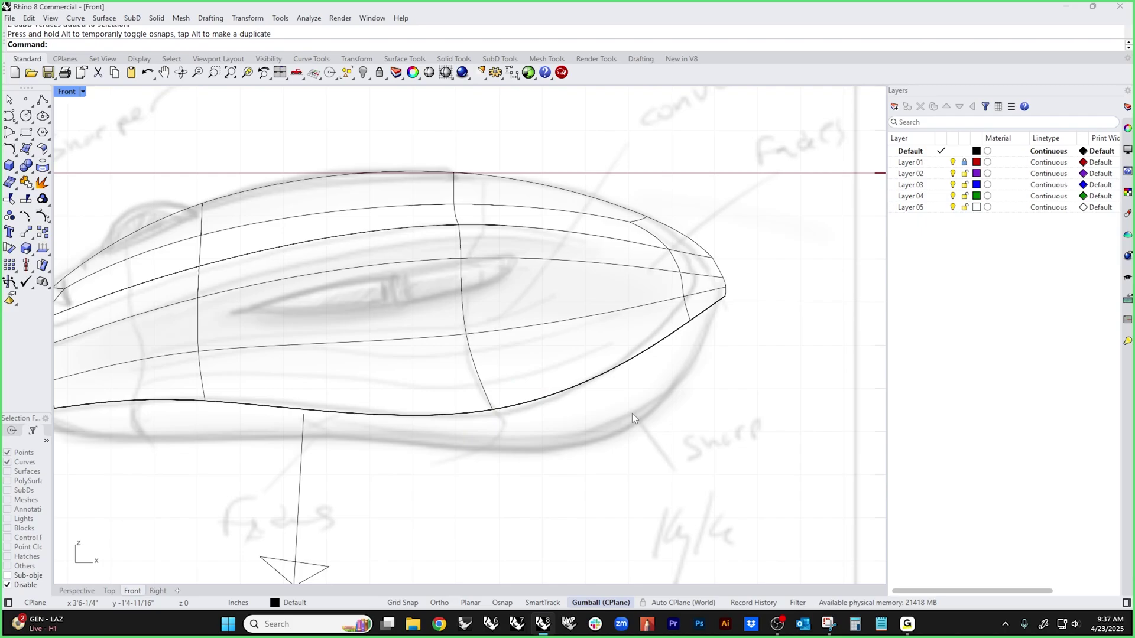
- Shift the forward-middle section's bottom-edge vertices slightly backward
{"action": "scroll", "coordinate": [632, 413], "scroll_direction": "down", "scroll_amount": 4}
{"action": "right_click_drag", "start_coordinate": [632, 414], "coordinate": [609, 437]}
{"action": "scroll", "coordinate": [220, 430], "scroll_direction": "up", "scroll_amount": 2}
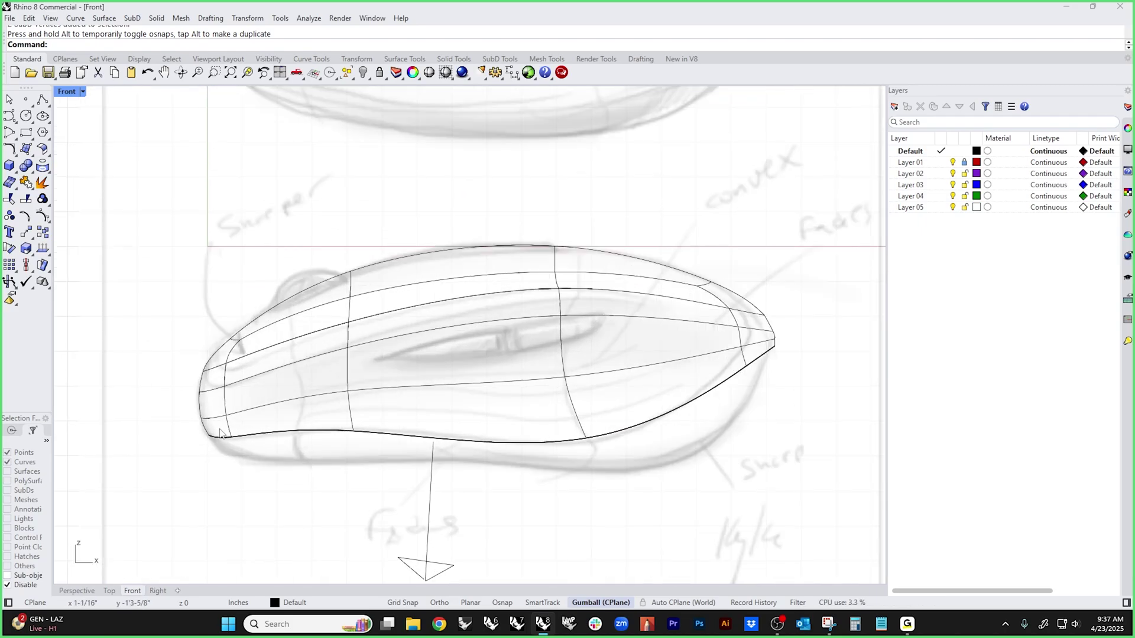
{"action": "scroll", "coordinate": [220, 433], "scroll_direction": "up", "scroll_amount": 1}
{"action": "left_click_drag", "start_coordinate": [346, 463], "coordinate": [423, 402]}
{"action": "left_click", "coordinate": [507, 507]}
{"action": "right_click_drag", "start_coordinate": [609, 483], "coordinate": [539, 486]}
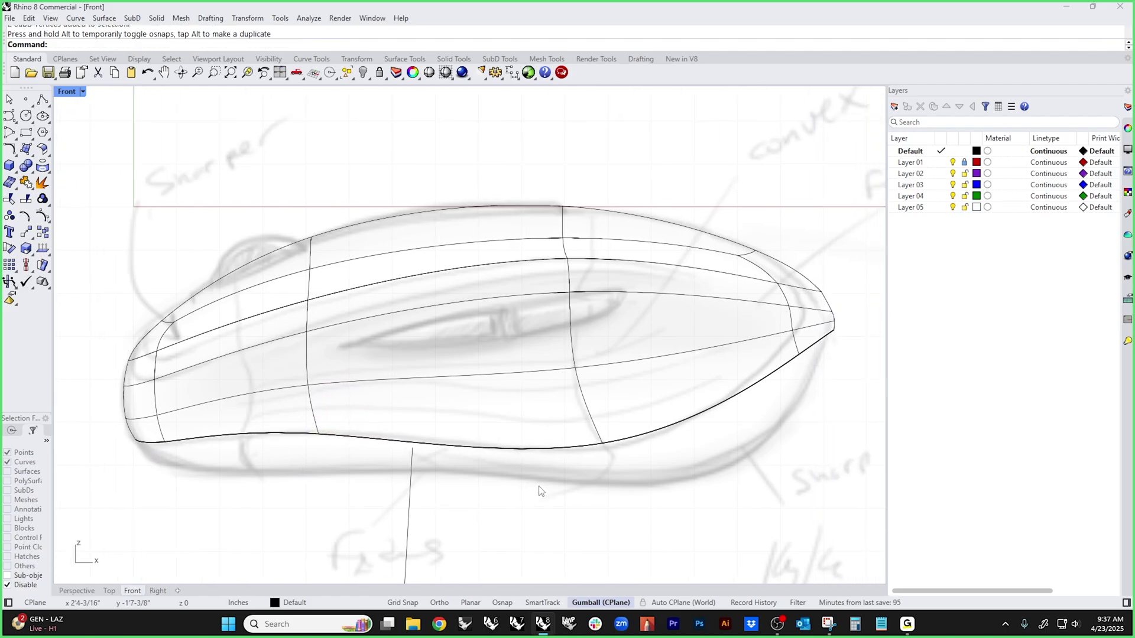
- Try moving the lower side loop's rear-middle vertices far down and backward in the control cage
{"action": "key", "text": "Tab"}
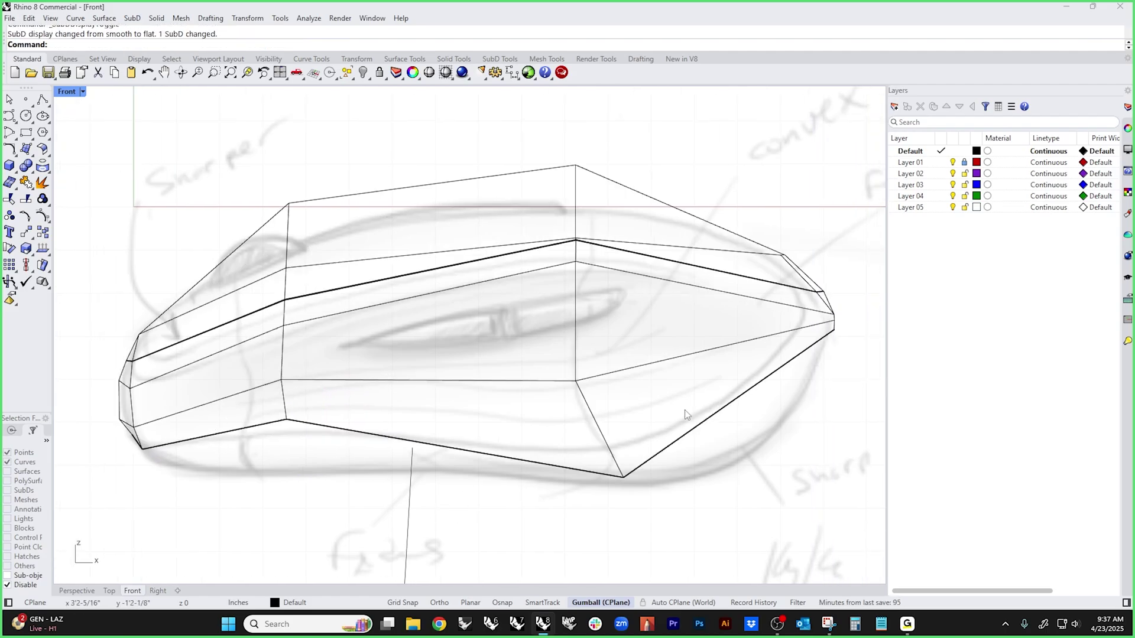
{"action": "right_click_drag", "start_coordinate": [760, 421], "coordinate": [633, 448]}
{"action": "right_click_drag", "start_coordinate": [492, 511], "coordinate": [620, 503]}
{"action": "left_click_drag", "start_coordinate": [560, 439], "coordinate": [701, 471]}
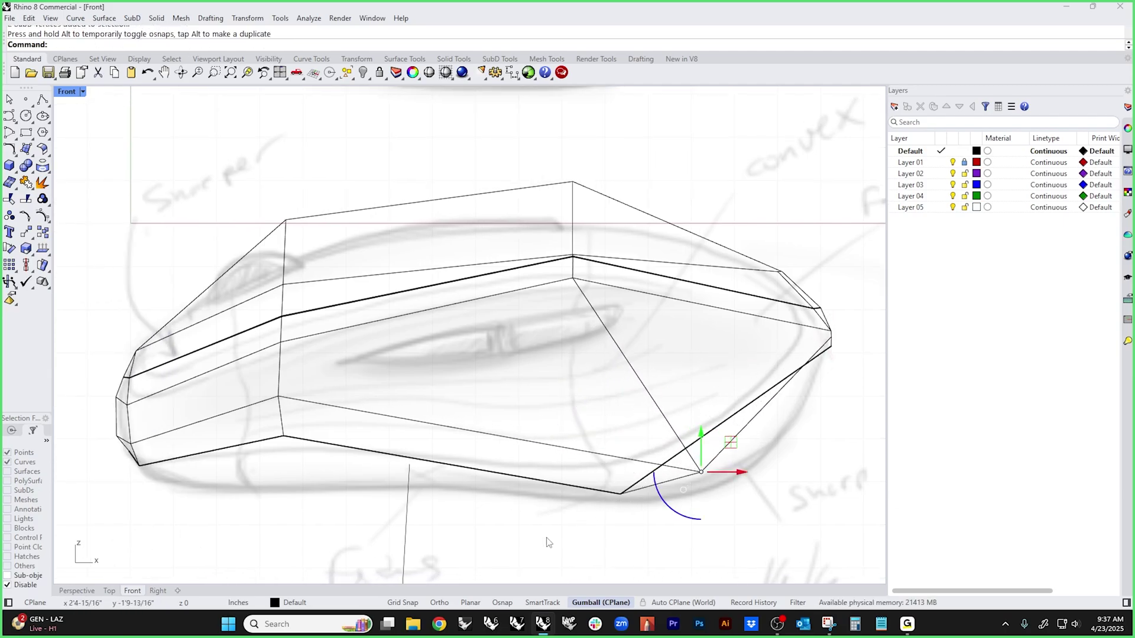
{"action": "key", "text": "Tab"}
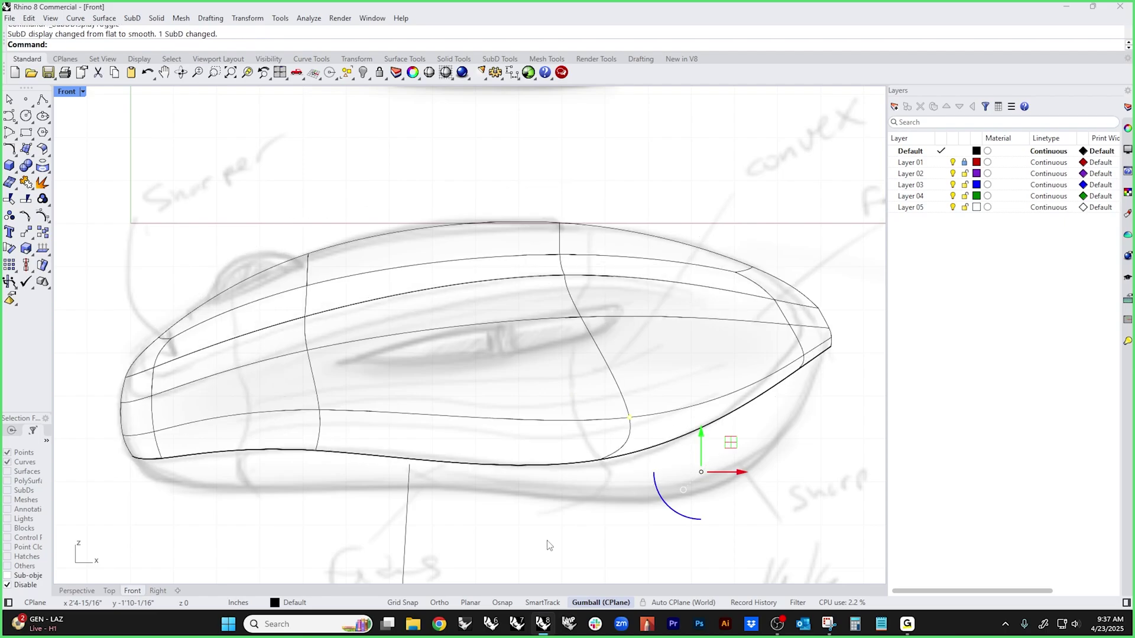
{"action": "key", "text": "Escape"}
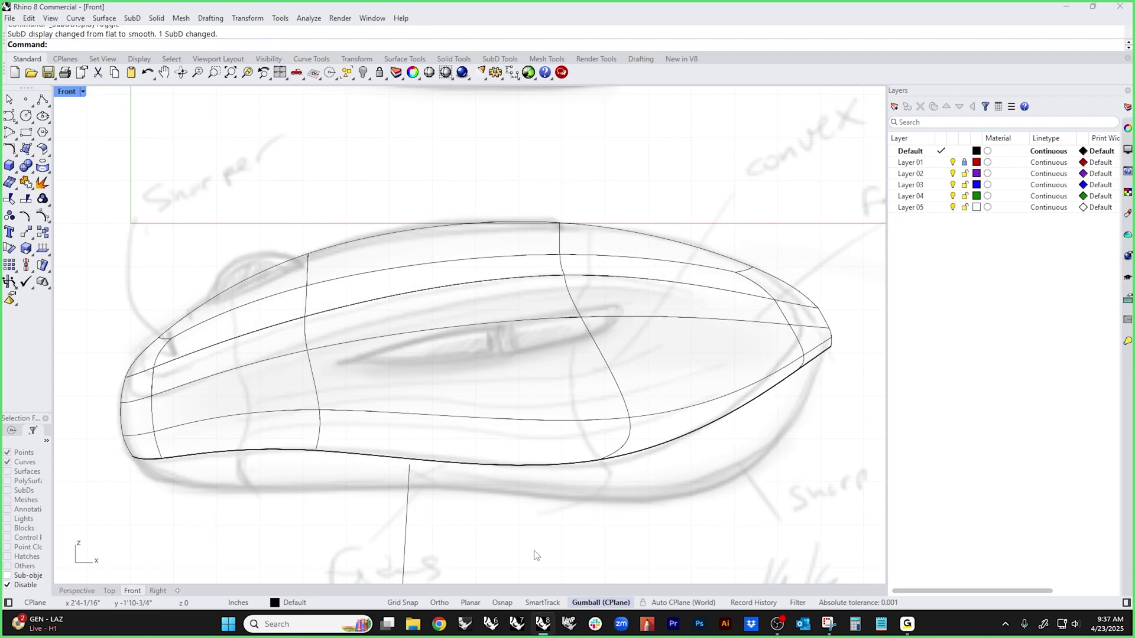
{"action": "key", "text": "Tab"}
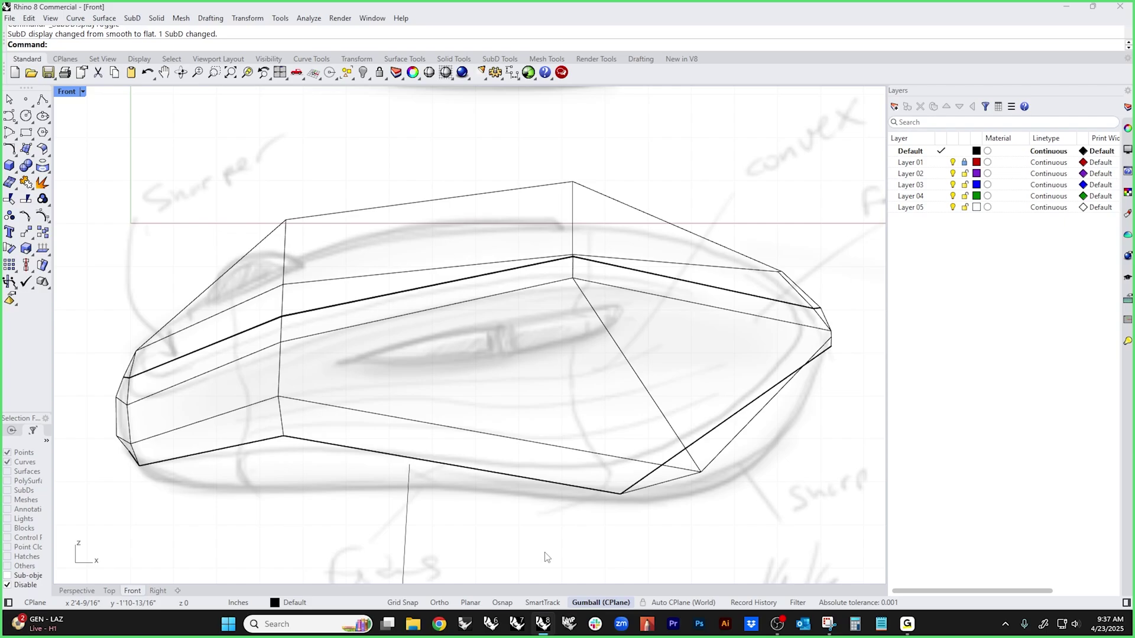
{"action": "key", "text": "ctrl+z"}
{"action": "key", "text": "Escape"}
- With the SubD shown smooth, move the rear-end vertex of the loop just below the crease up and forward to round the rear profile
{"action": "right_click_drag", "start_coordinate": [711, 531], "coordinate": [618, 554]}
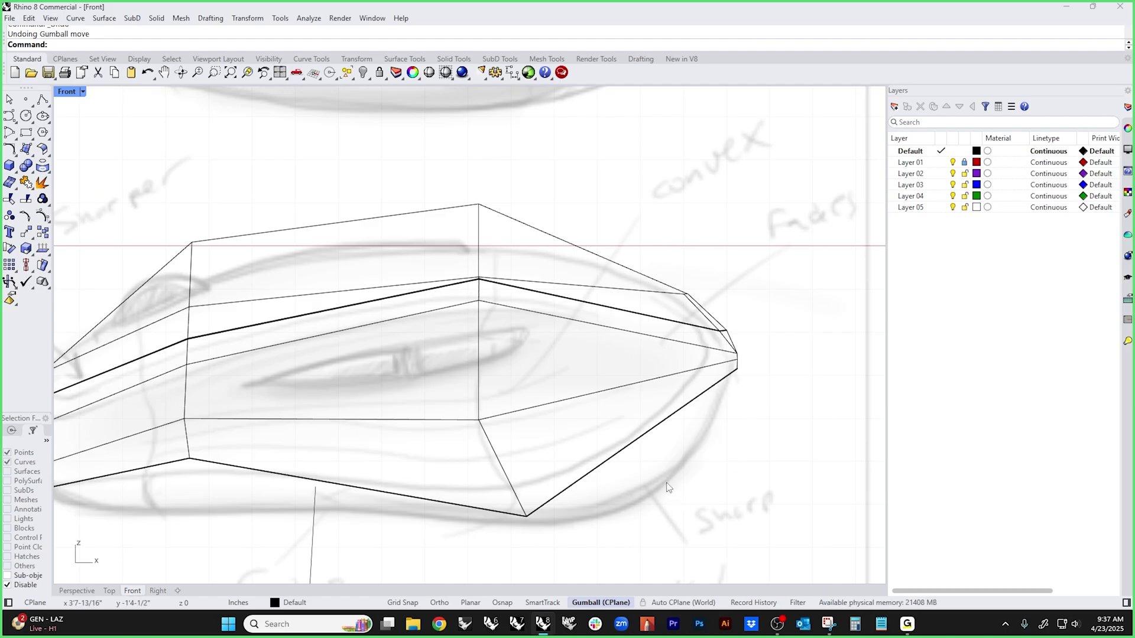
{"action": "scroll", "coordinate": [667, 487], "scroll_direction": "down", "scroll_amount": 3}
{"action": "key", "text": "Tab"}
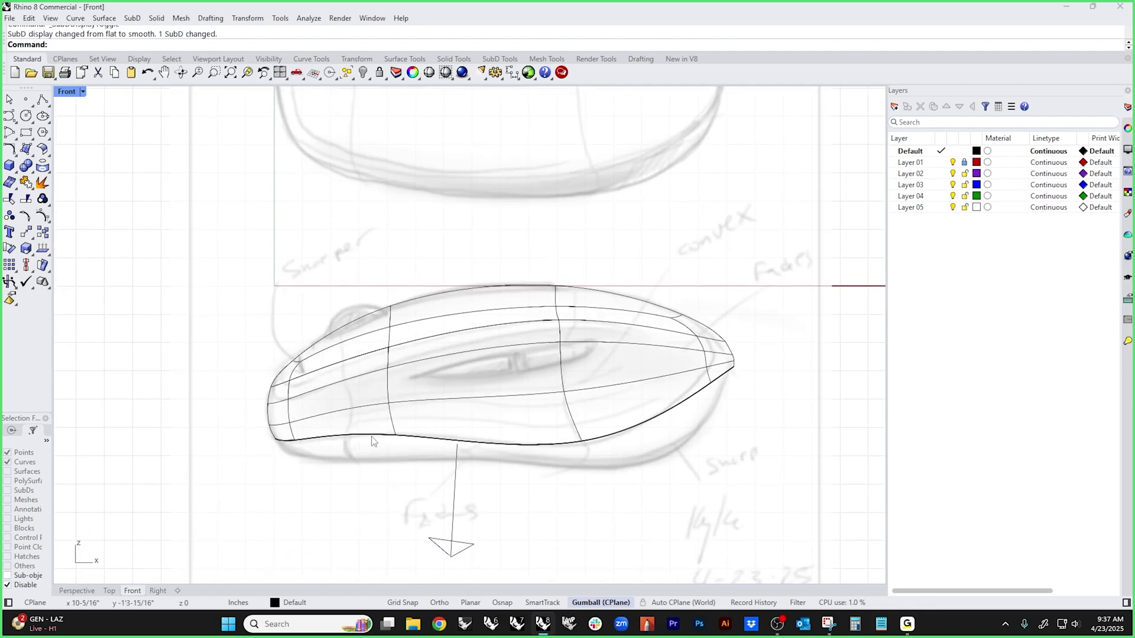
{"action": "scroll", "coordinate": [743, 365], "scroll_direction": "up", "scroll_amount": 3}
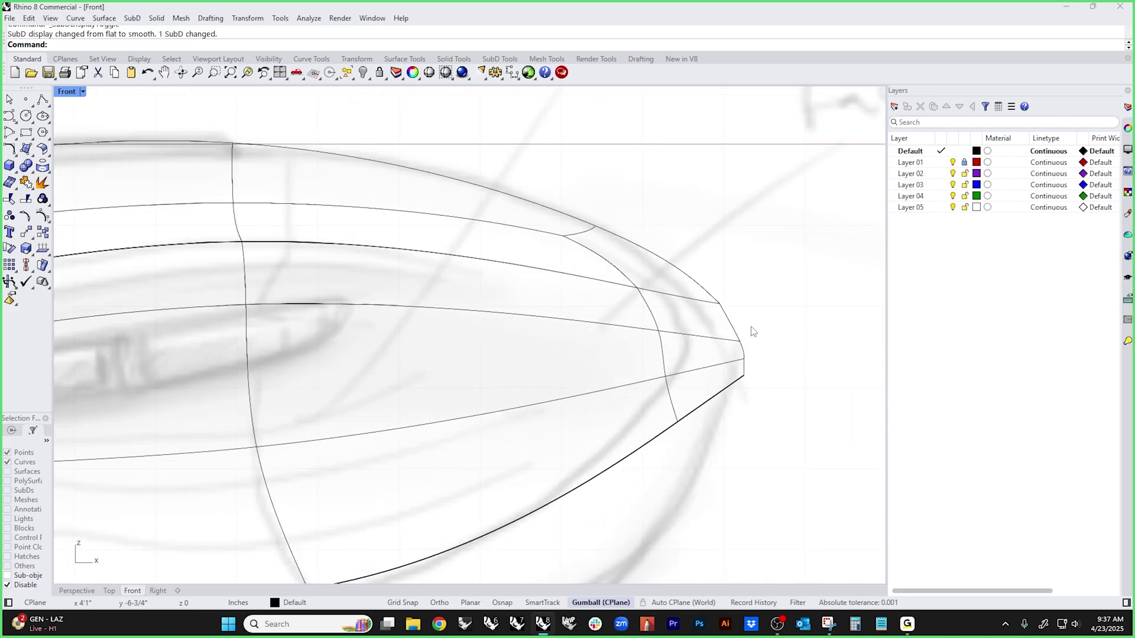
{"action": "scroll", "coordinate": [755, 360], "scroll_direction": "up", "scroll_amount": 2}
{"action": "scroll", "coordinate": [745, 338], "scroll_direction": "up", "scroll_amount": 3}
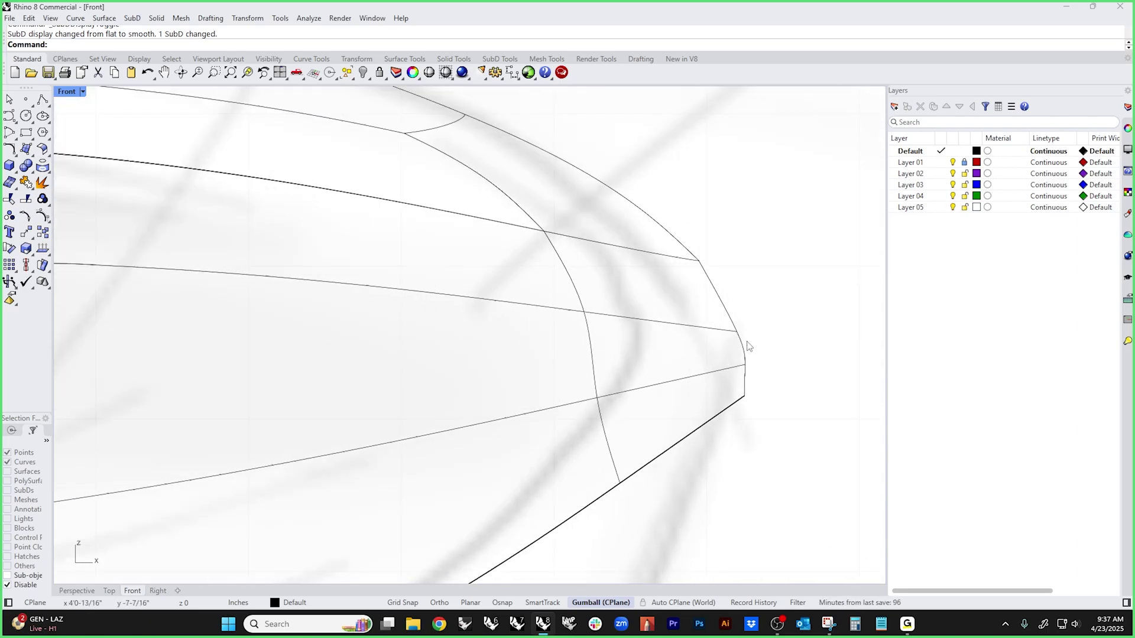
{"action": "left_click_drag", "start_coordinate": [732, 327], "coordinate": [714, 285]}
{"action": "left_click", "coordinate": [785, 364]}
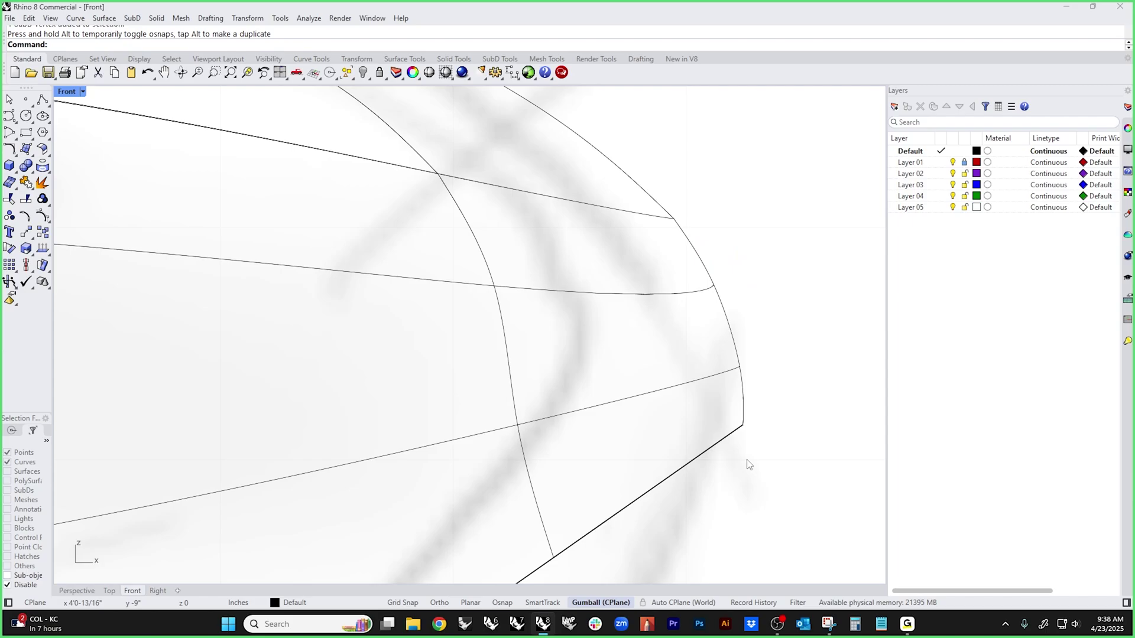
- Try drawing a degree-3 control-point curve along the sketched lower edge from the rear tip to the front-middle section, and undo it
{"action": "scroll", "coordinate": [737, 373], "scroll_direction": "down", "scroll_amount": 10}
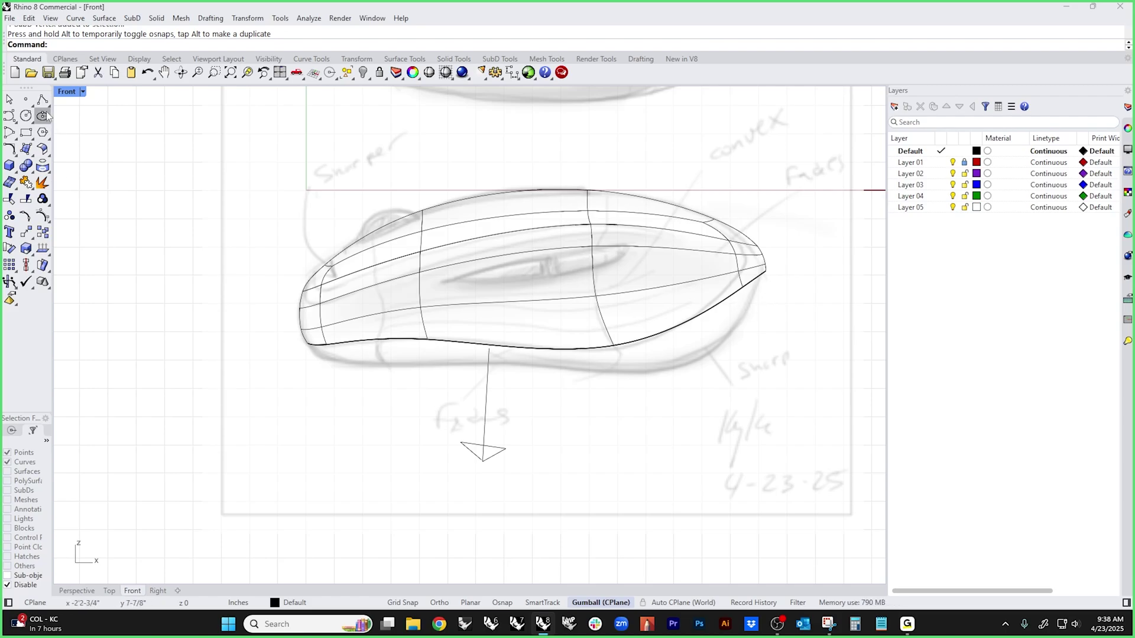
{"action": "left_click", "coordinate": [10, 116]}
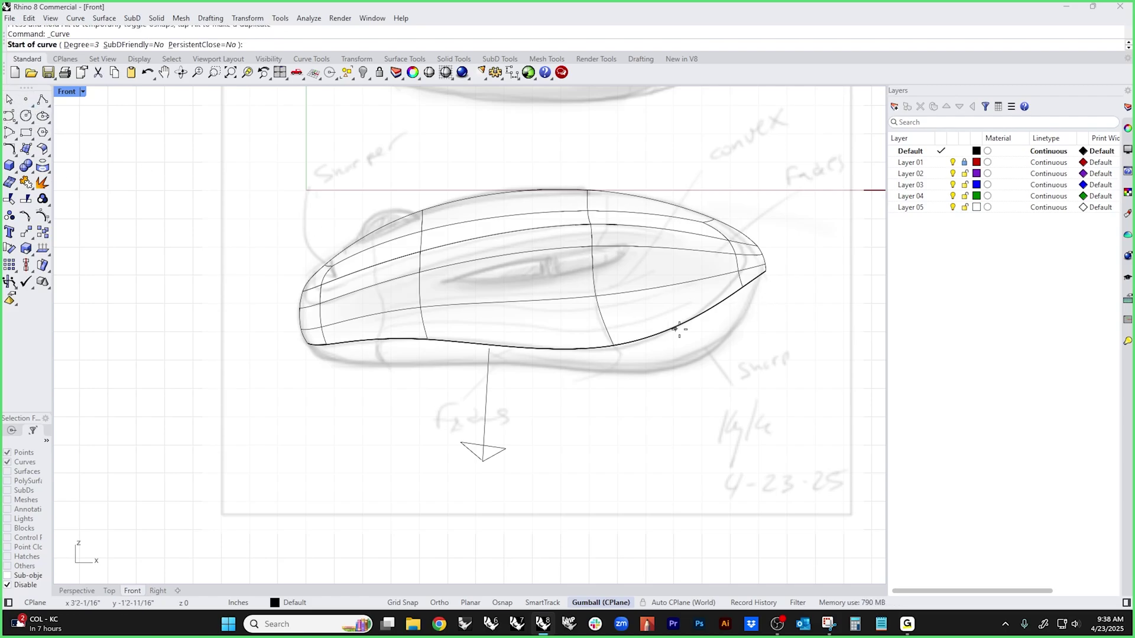
{"action": "left_click", "coordinate": [770, 278]}
{"action": "left_click", "coordinate": [736, 326]}
{"action": "left_click", "coordinate": [698, 350]}
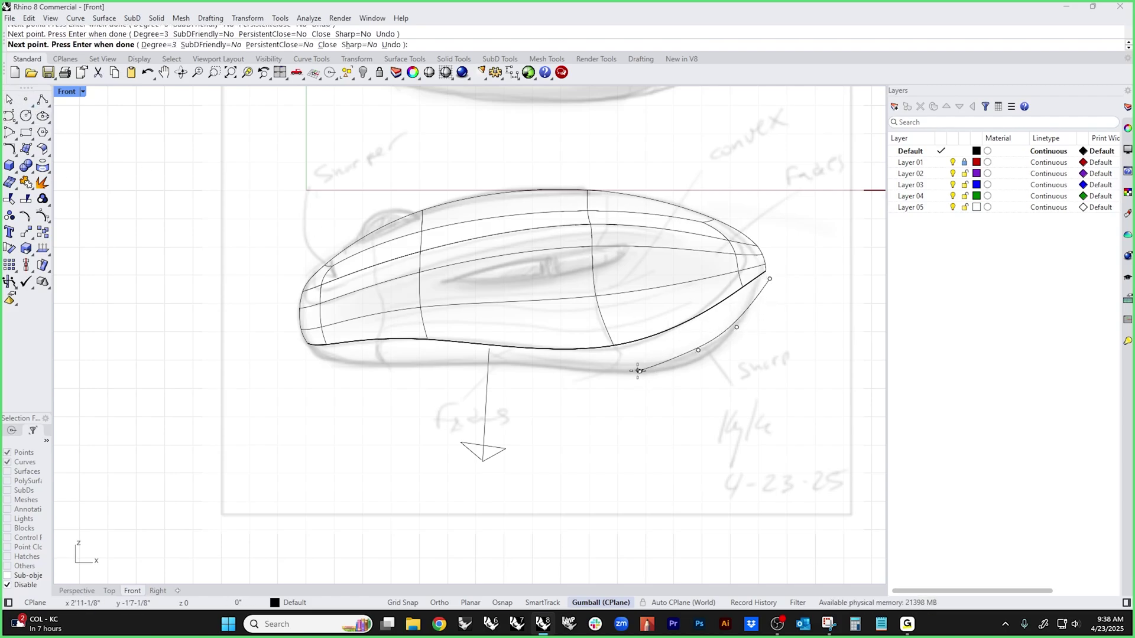
{"action": "left_click", "coordinate": [639, 371]}
{"action": "left_click", "coordinate": [556, 360]}
{"action": "left_click", "coordinate": [484, 353]}
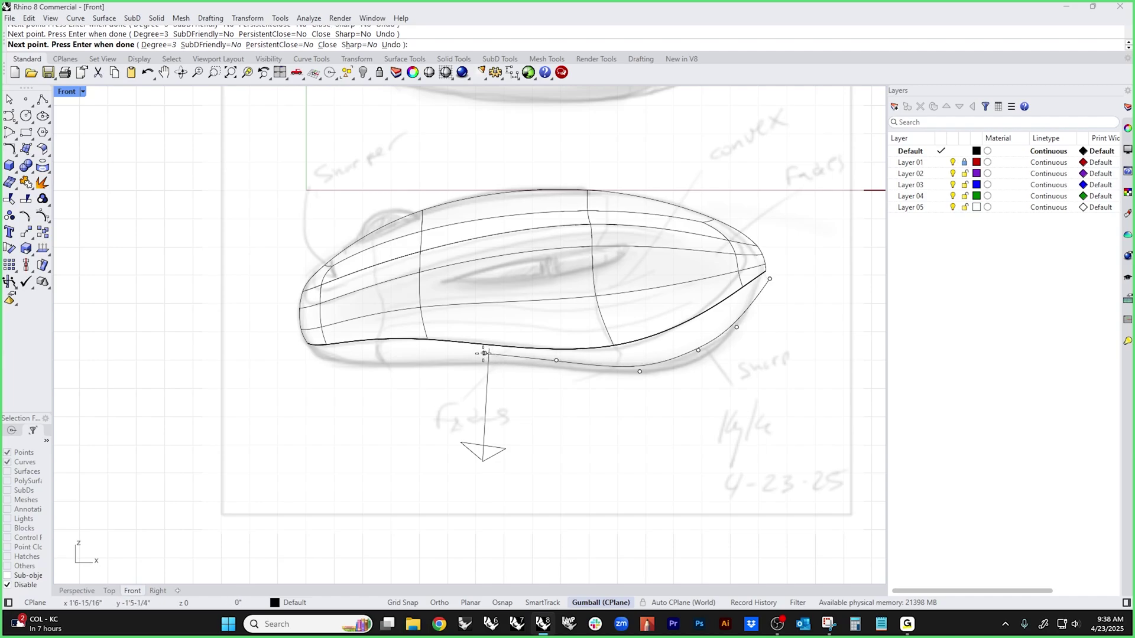
{"action": "left_click", "coordinate": [426, 352]}
{"action": "key", "text": "Return"}
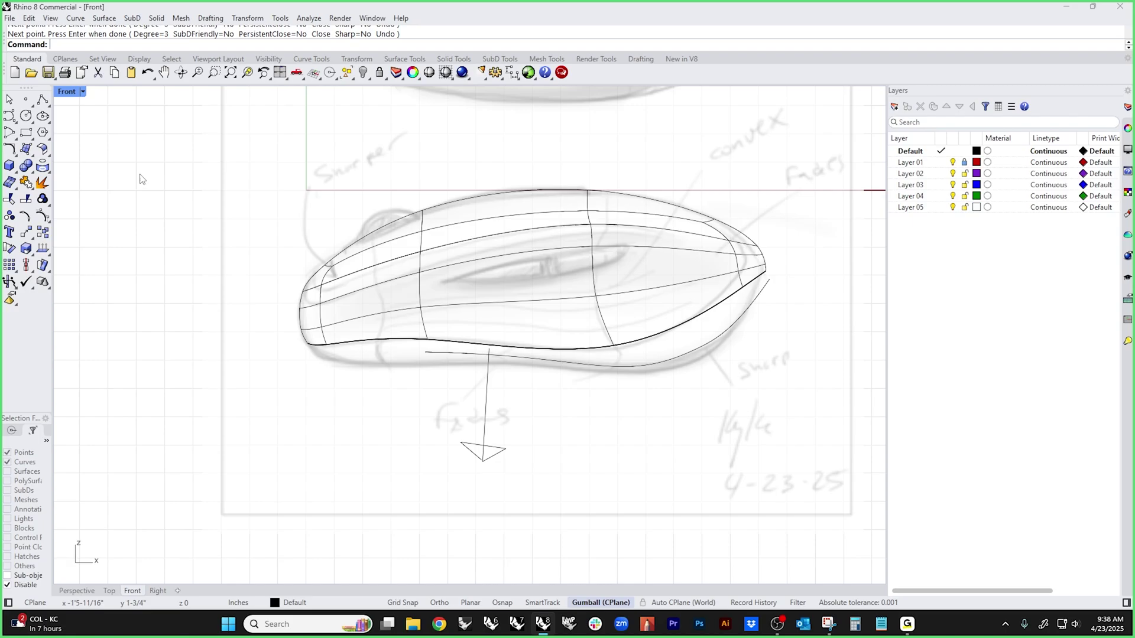
{"action": "key", "text": "ctrl+z"}
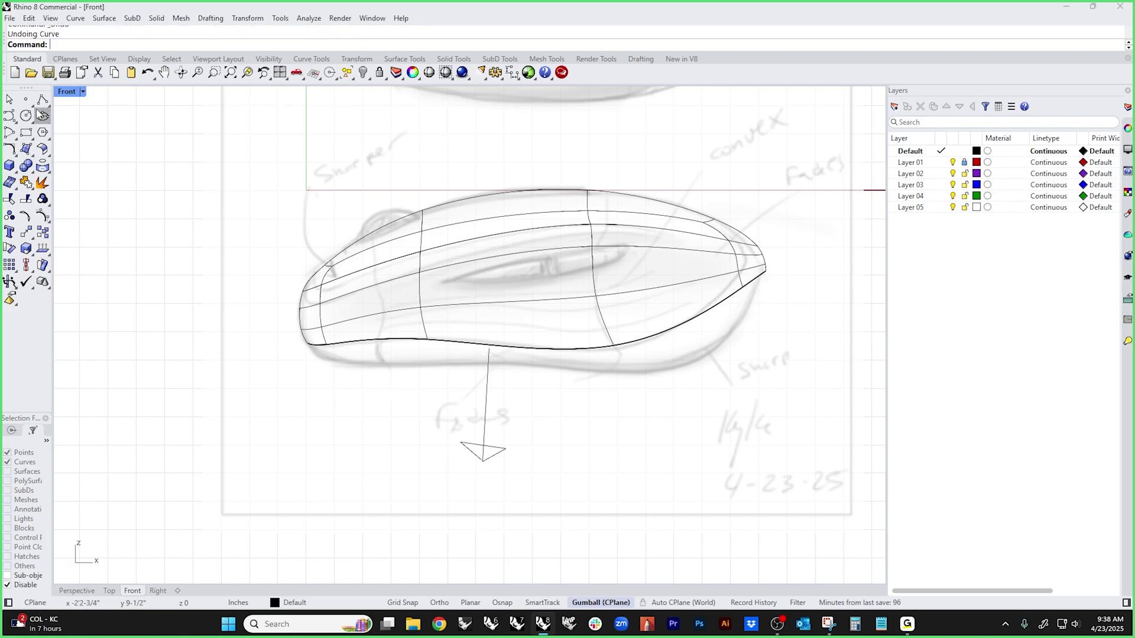
- Draw an eight-point, degree-3 control-point curve just below the body's bottom edge, from the rear tip to the front end
{"action": "left_click", "coordinate": [9, 116]}
{"action": "left_click", "coordinate": [769, 276]}
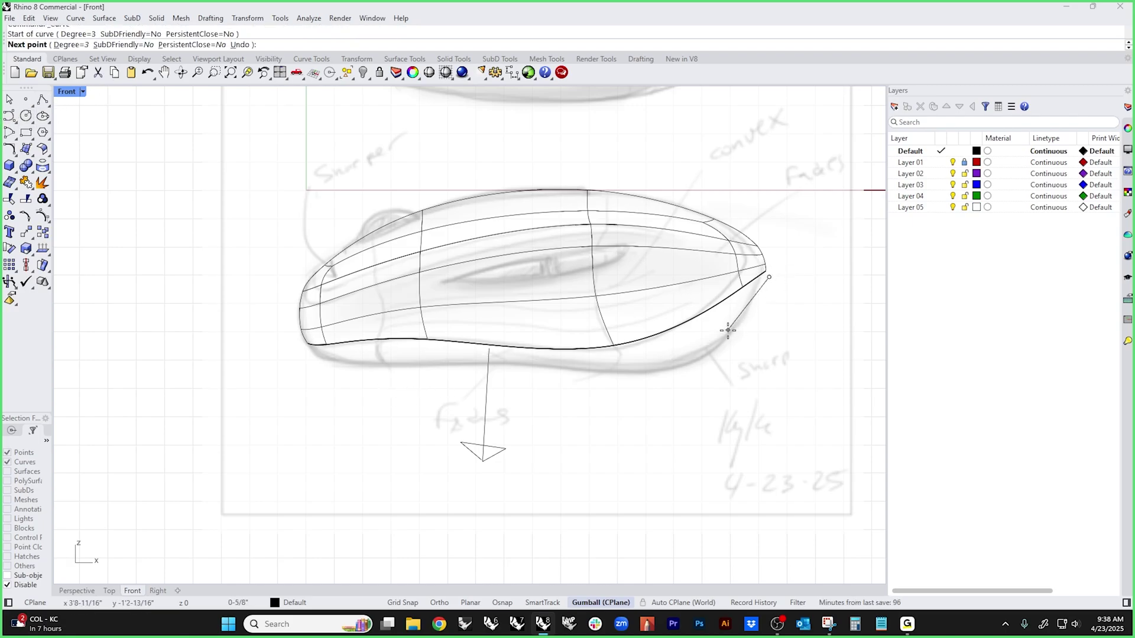
{"action": "left_click", "coordinate": [727, 330]}
{"action": "left_click", "coordinate": [692, 359]}
{"action": "left_click", "coordinate": [603, 364]}
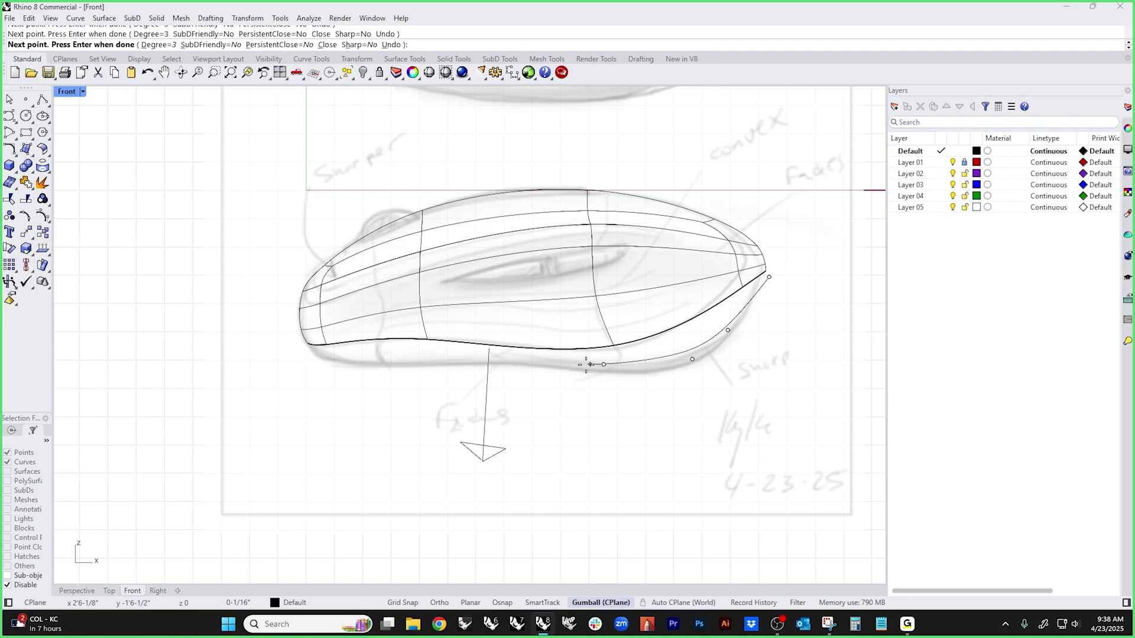
{"action": "left_click", "coordinate": [523, 354]}
{"action": "left_click", "coordinate": [441, 350]}
{"action": "left_click", "coordinate": [376, 352]}
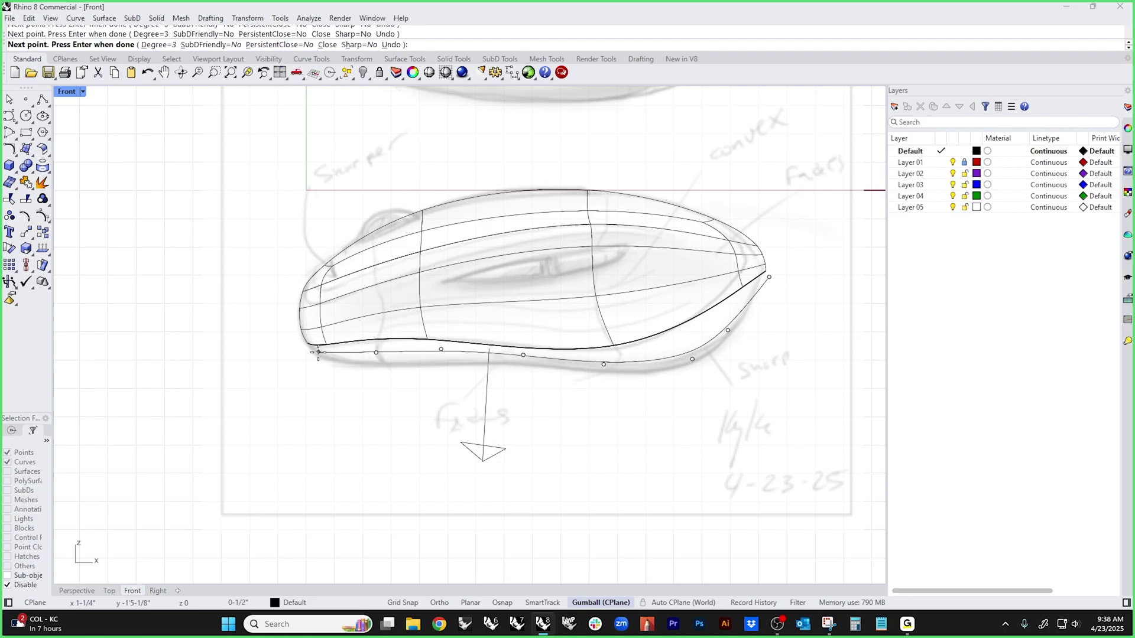
{"action": "left_click", "coordinate": [319, 355]}
{"action": "key", "text": "Return"}
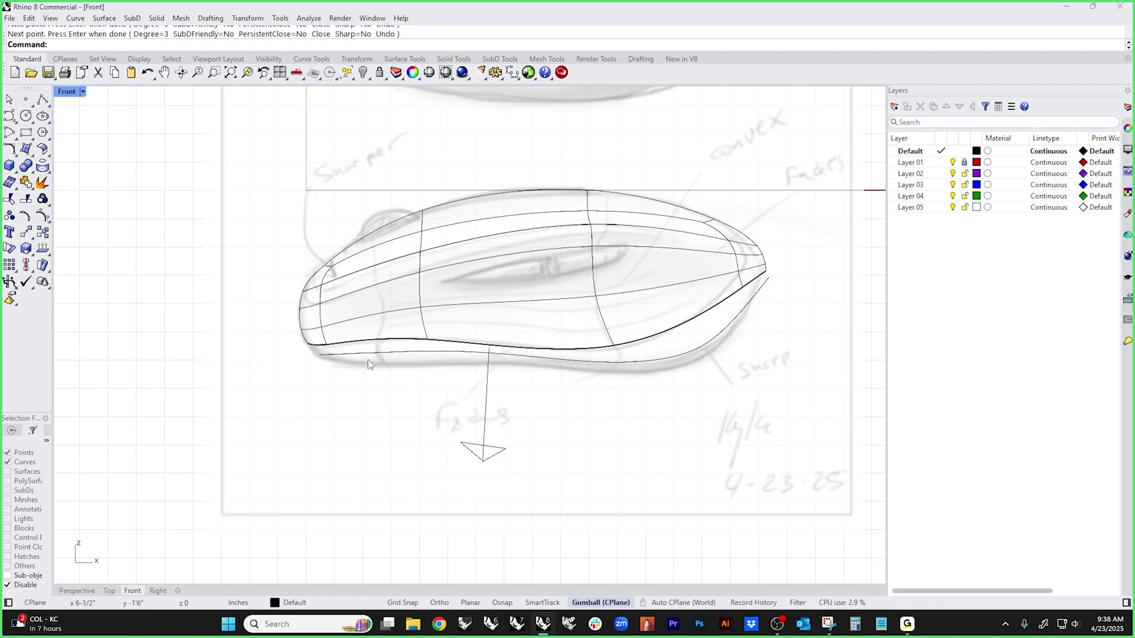
- Draw an open two-segment polyline behind the mouse's rear end, forming a V that points backward
{"action": "left_click", "coordinate": [42, 100]}
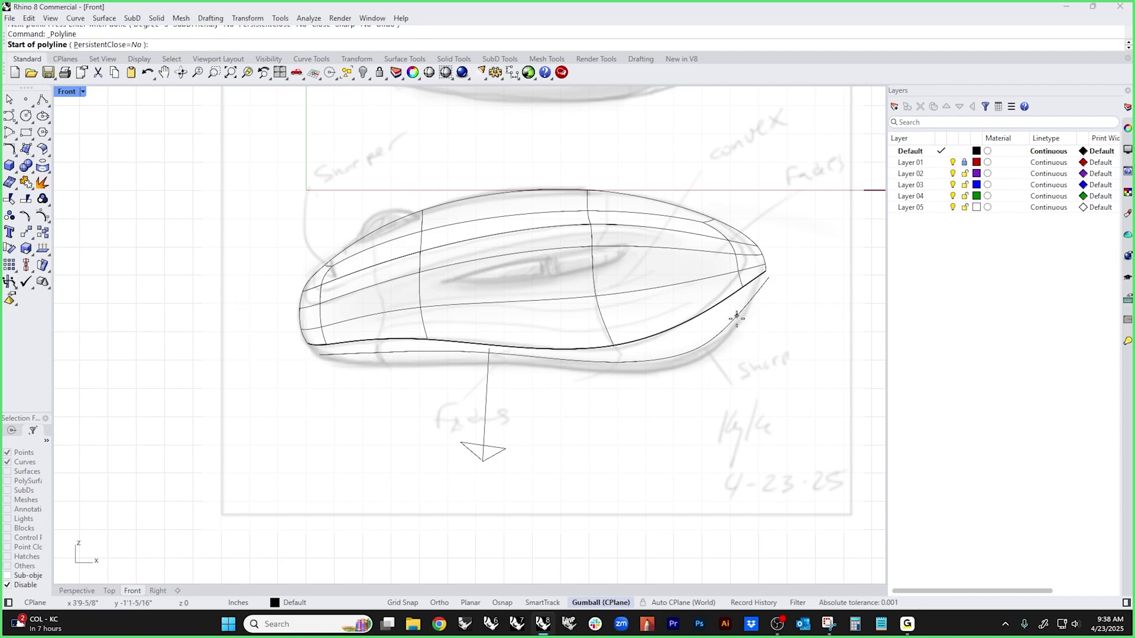
{"action": "left_click", "coordinate": [791, 250]}
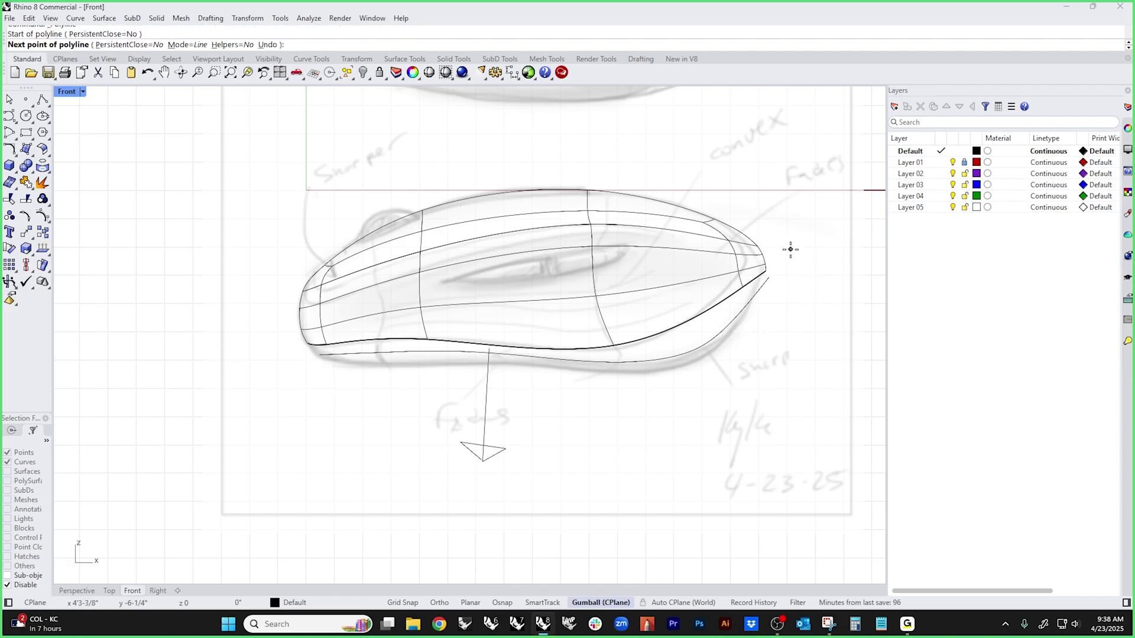
{"action": "left_click", "coordinate": [852, 299]}
{"action": "left_click", "coordinate": [766, 382]}
{"action": "key", "text": "Return"}
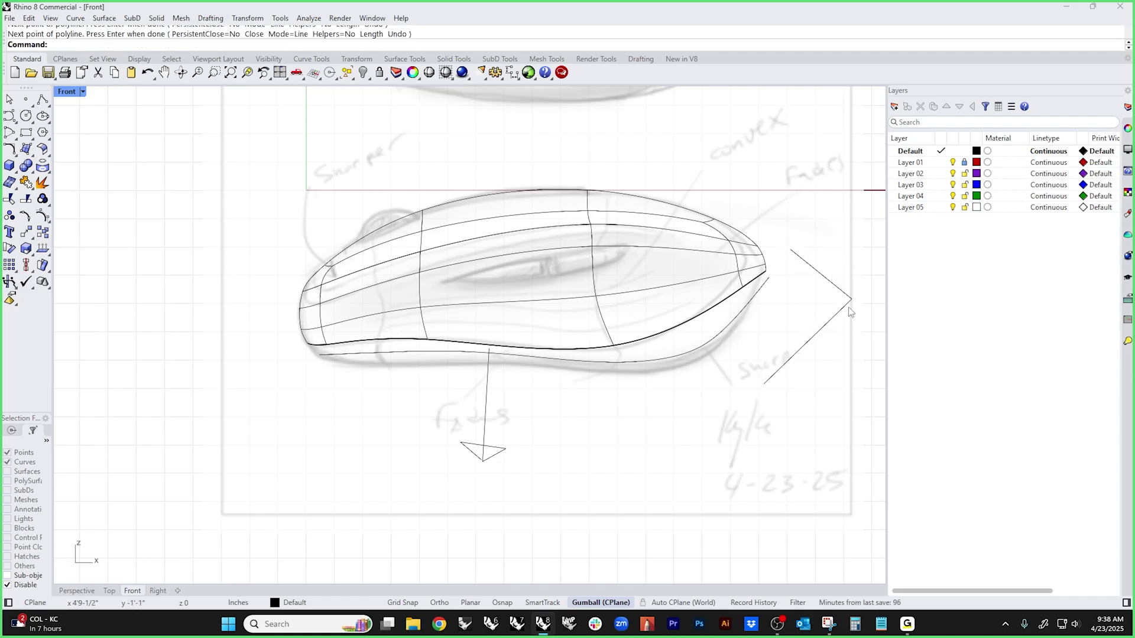
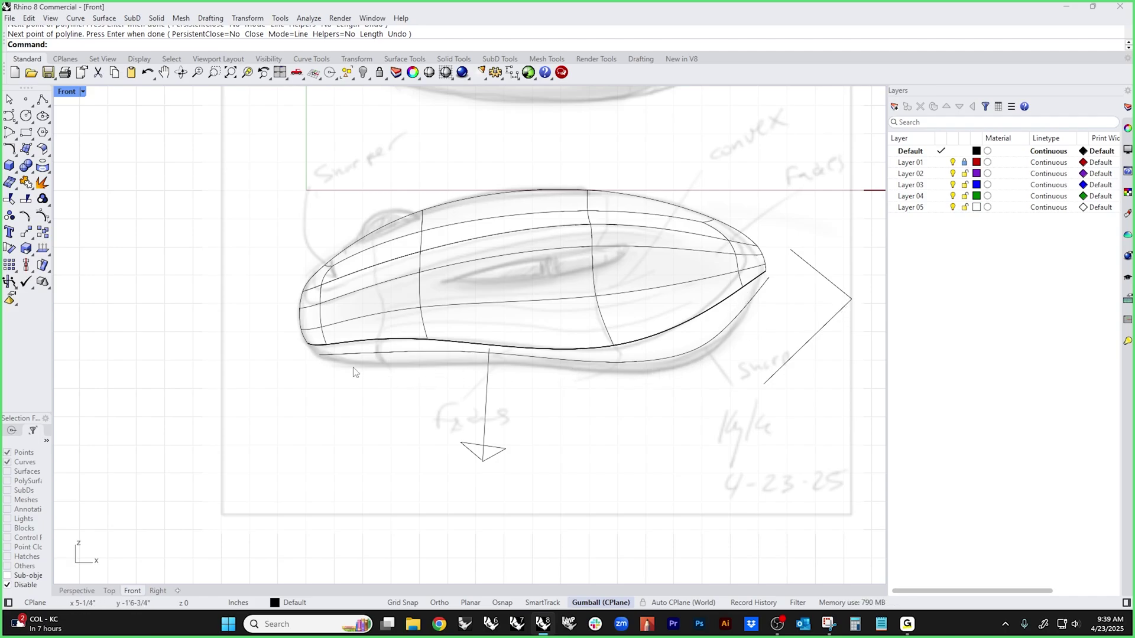
- Delete the control-point curve running below the body's bottom edge
{"action": "left_click", "coordinate": [691, 353]}
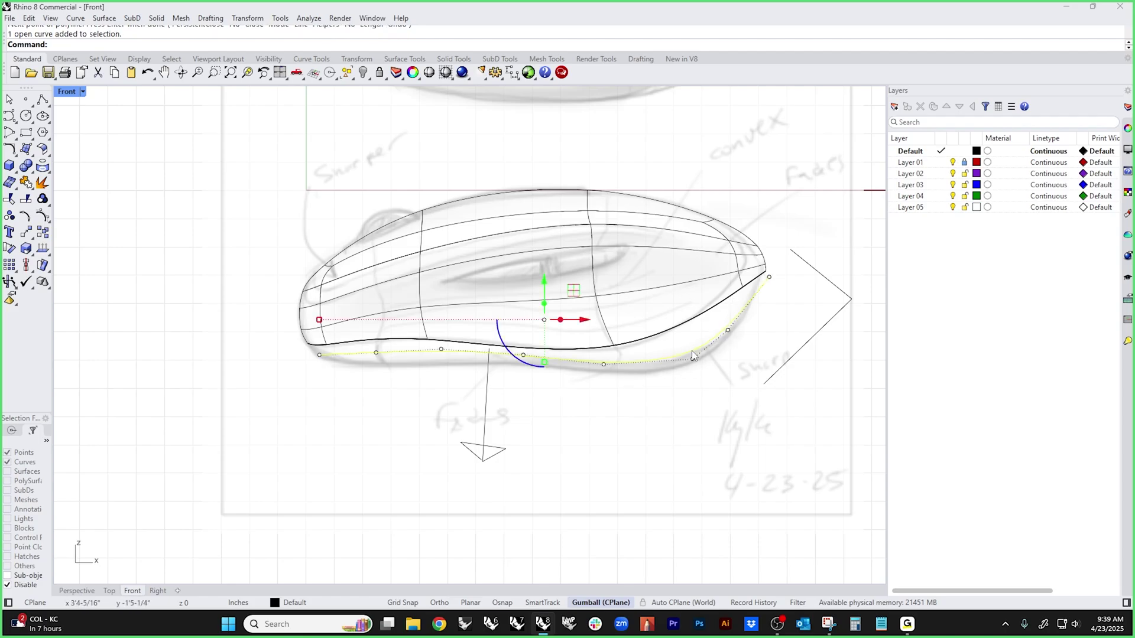
{"action": "key", "text": "Delete"}
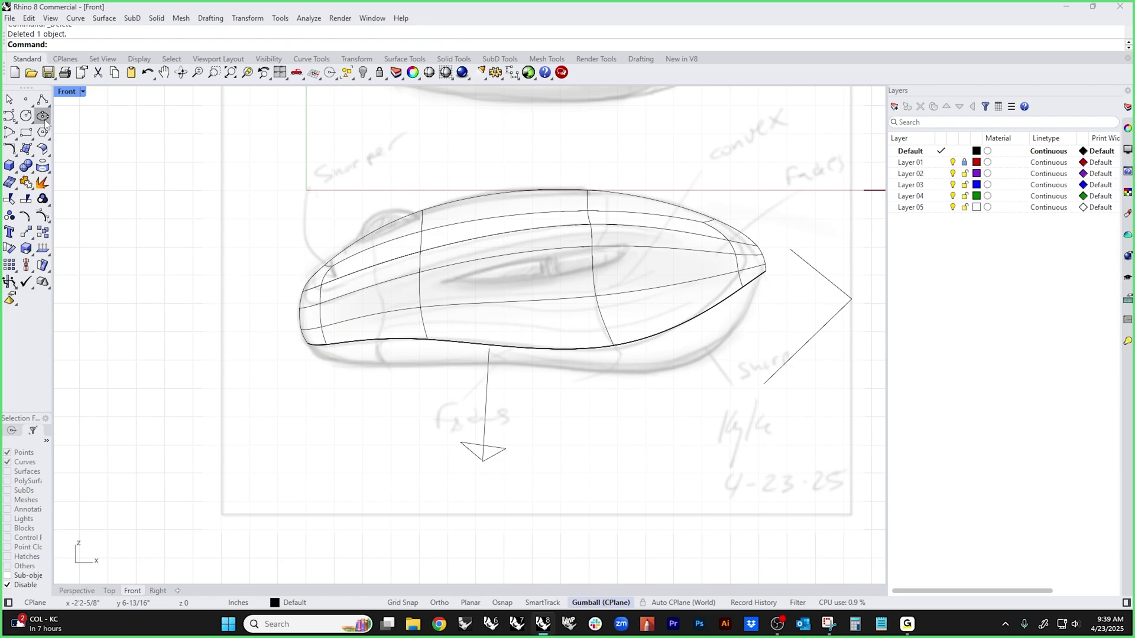
- Try a horizontal line forward from the V polyline's lower end, and delete it together with the V
{"action": "left_click", "coordinate": [42, 100]}
{"action": "left_click", "coordinate": [763, 384]}
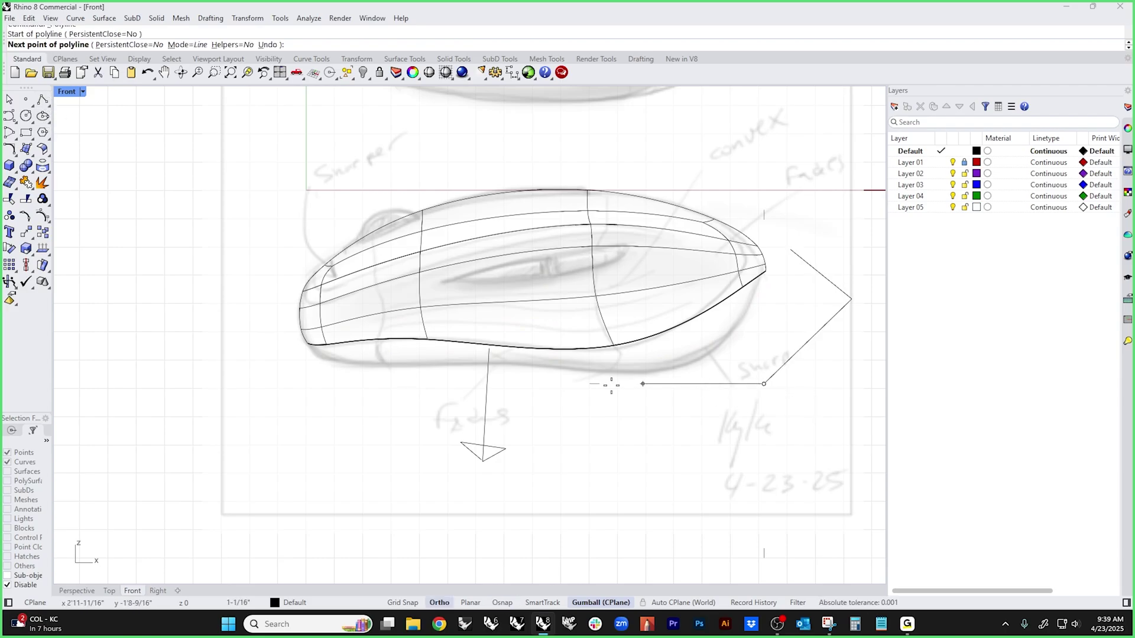
{"action": "left_click", "coordinate": [609, 383]}
{"action": "key", "text": "Return"}
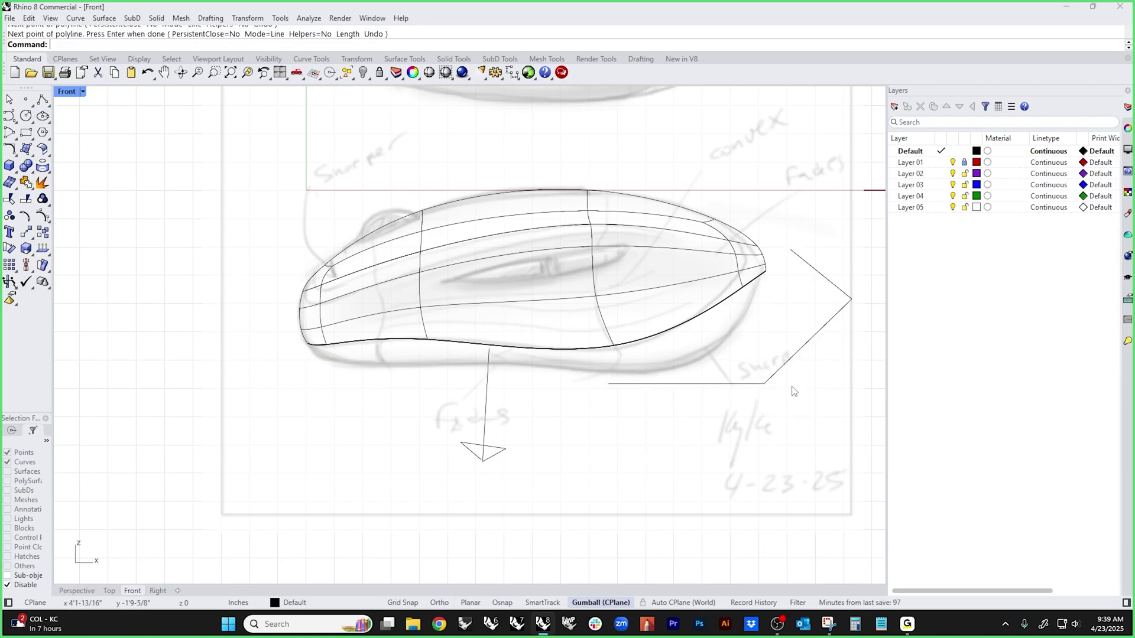
{"action": "left_click_drag", "start_coordinate": [794, 391], "coordinate": [749, 373]}
{"action": "key", "text": "Delete"}
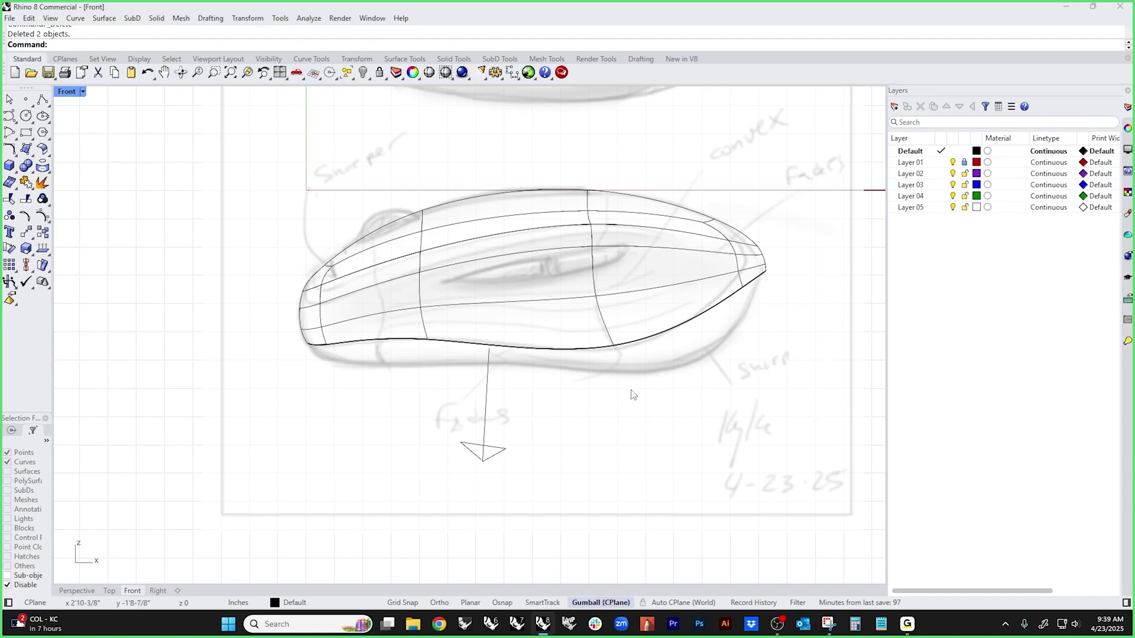
- With the SubD shown flat, extrude the whole bottom edge loop straight down into a new row of faces, and return to smooth display
{"action": "key", "text": "Tab"}
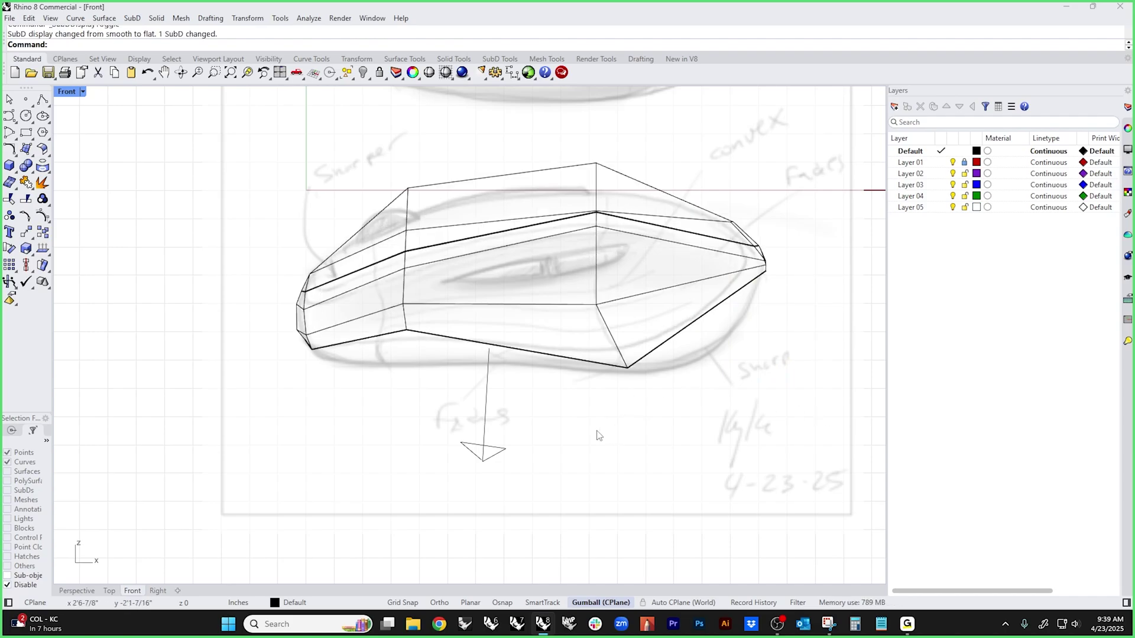
{"action": "double_click", "coordinate": [463, 342]}
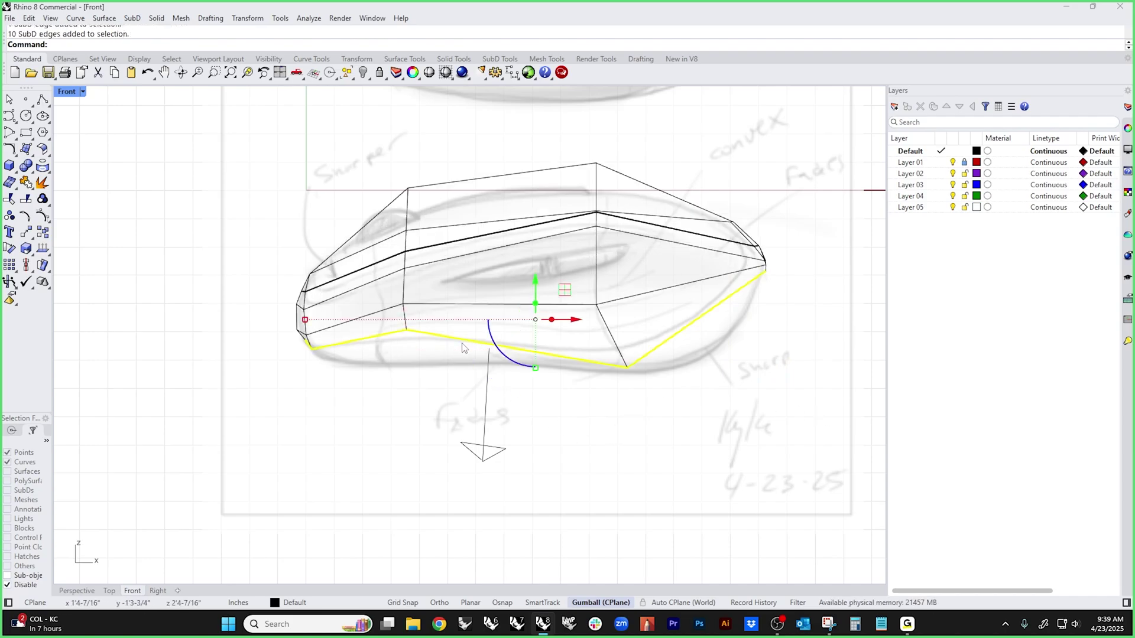
{"action": "left_click_drag", "start_coordinate": [536, 312], "coordinate": [536, 339], "text": "ctrl"}
{"action": "key", "text": "Tab"}
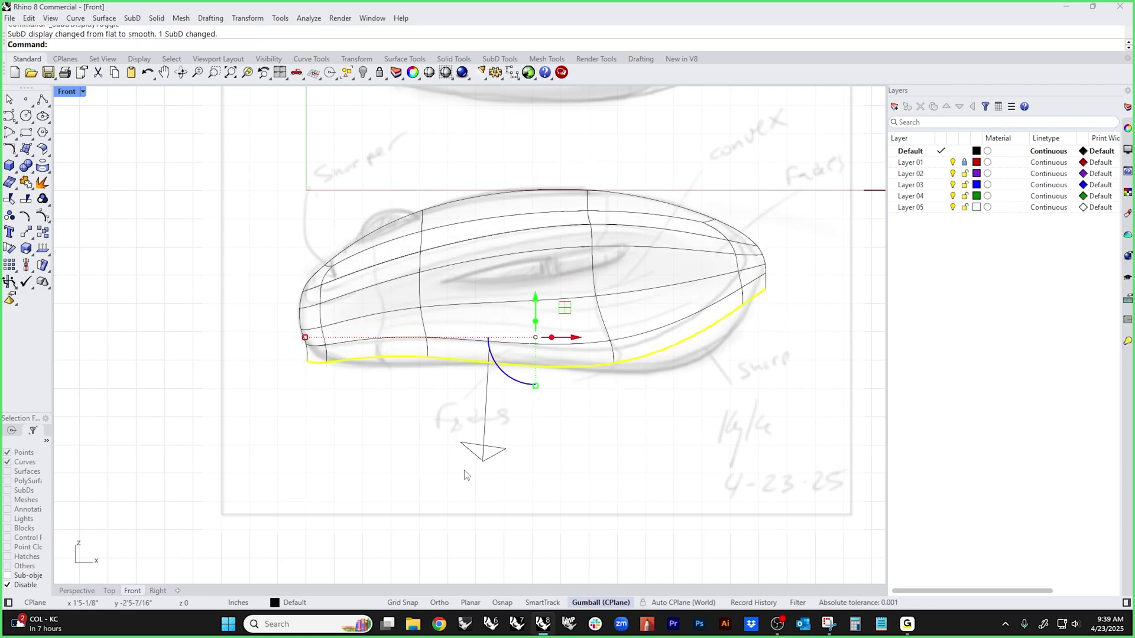
{"action": "left_click", "coordinate": [390, 423]}
- In flat display, move the rear-end bottom vertex down and forward onto the sketch outline, and raise the rear-middle bottom vertices
{"action": "scroll", "coordinate": [696, 342], "scroll_direction": "up", "scroll_amount": 3}
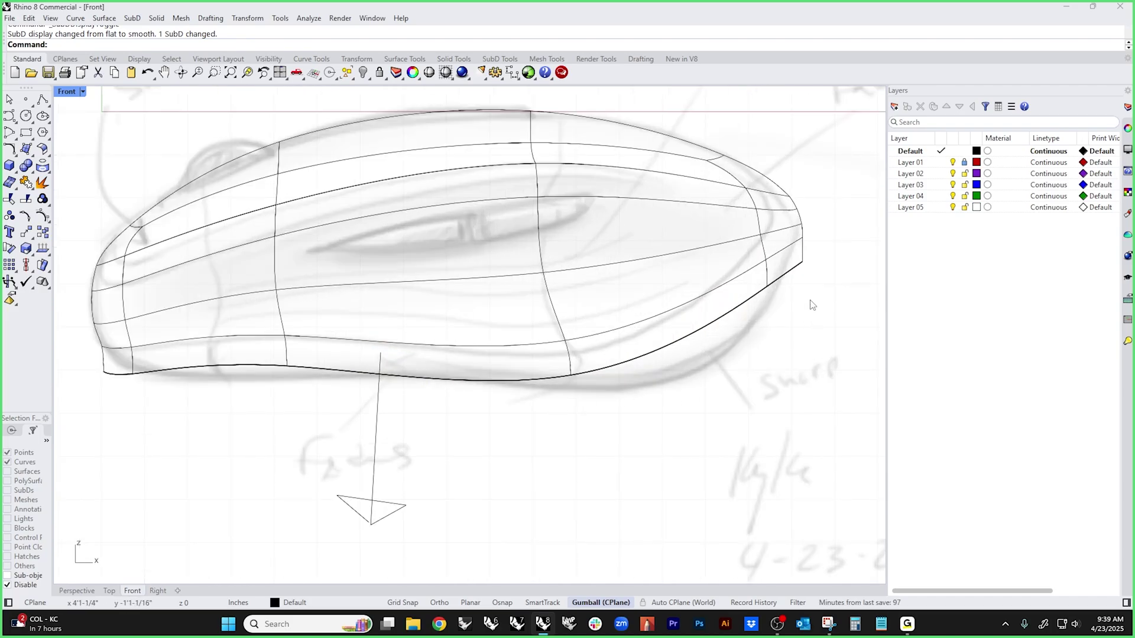
{"action": "key", "text": "Tab"}
{"action": "scroll", "coordinate": [808, 282], "scroll_direction": "up", "scroll_amount": 6}
{"action": "left_click_drag", "start_coordinate": [770, 282], "coordinate": [732, 331], "text": "ctrl+shift"}
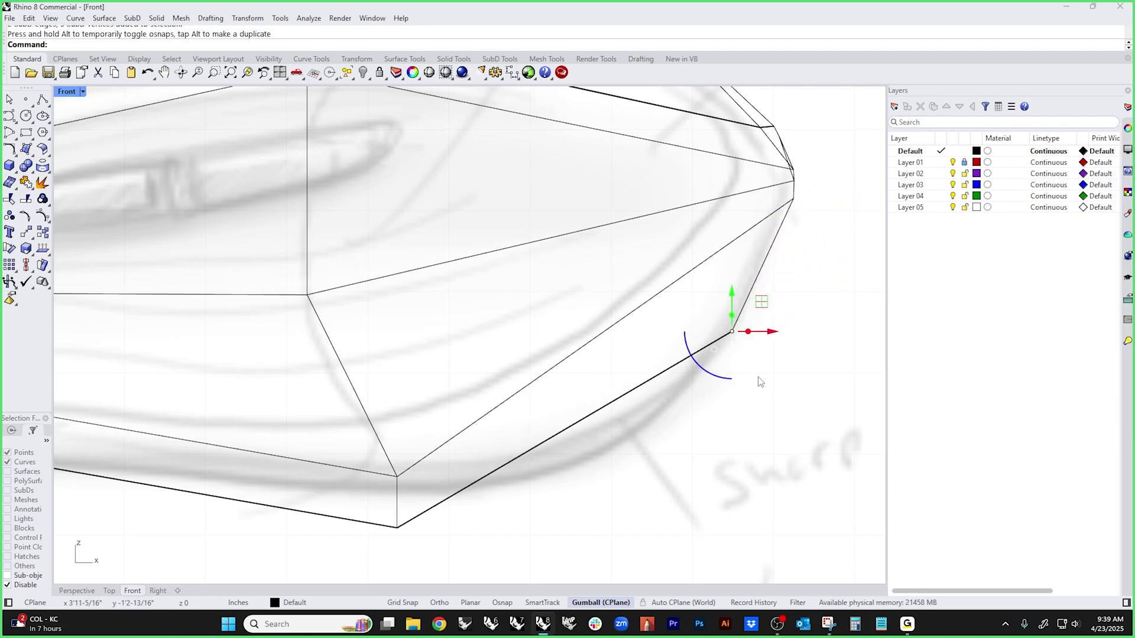
{"action": "left_click", "coordinate": [760, 420]}
{"action": "left_click_drag", "start_coordinate": [374, 545], "coordinate": [454, 504], "text": "ctrl+shift"}
{"action": "mouse_move", "coordinate": [397, 528]}
{"action": "left_mouse_down"}
{"action": "mouse_move", "coordinate": [428, 489]}
{"action": "mouse_move", "coordinate": [405, 492]}
{"action": "left_mouse_up"}
{"action": "left_click", "coordinate": [289, 523]}
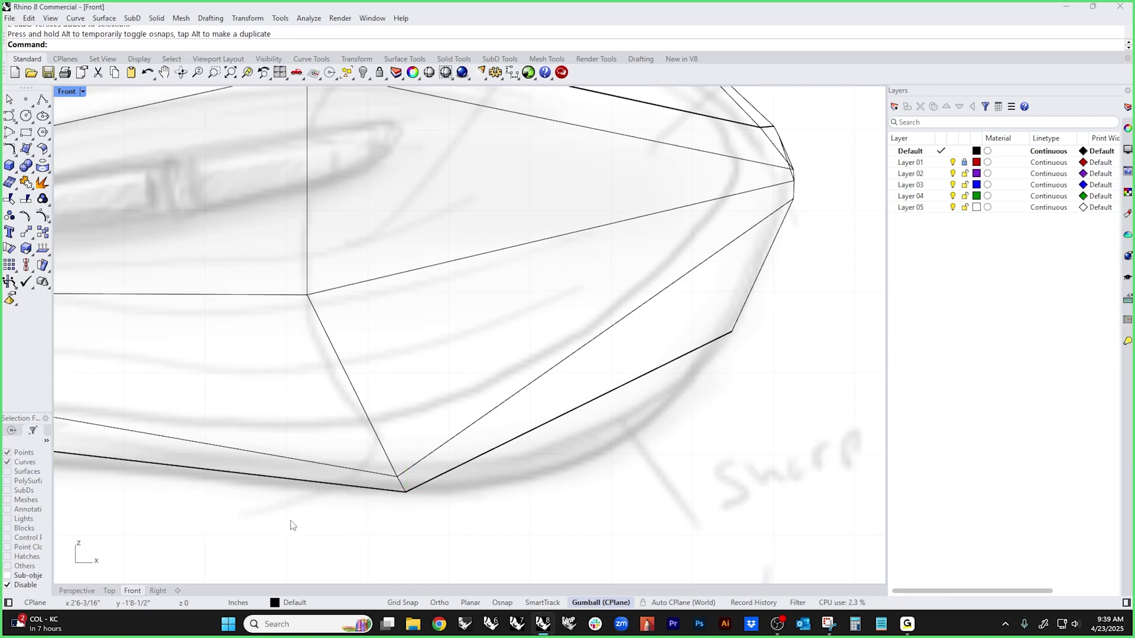
- Raise the front-middle and front-end vertices of the bottom edge until they sit just below the row above
{"action": "scroll", "coordinate": [331, 506], "scroll_direction": "down", "scroll_amount": 4}
{"action": "right_click_drag", "start_coordinate": [331, 506], "coordinate": [668, 465]}
{"action": "mouse_move", "coordinate": [264, 434]}
{"action": "left_mouse_down", "text": "ctrl+shift"}
{"action": "mouse_move", "coordinate": [304, 394]}
{"action": "mouse_move", "coordinate": [289, 394]}
{"action": "left_mouse_up", "text": "ctrl+shift"}
{"action": "key", "text": "Escape"}
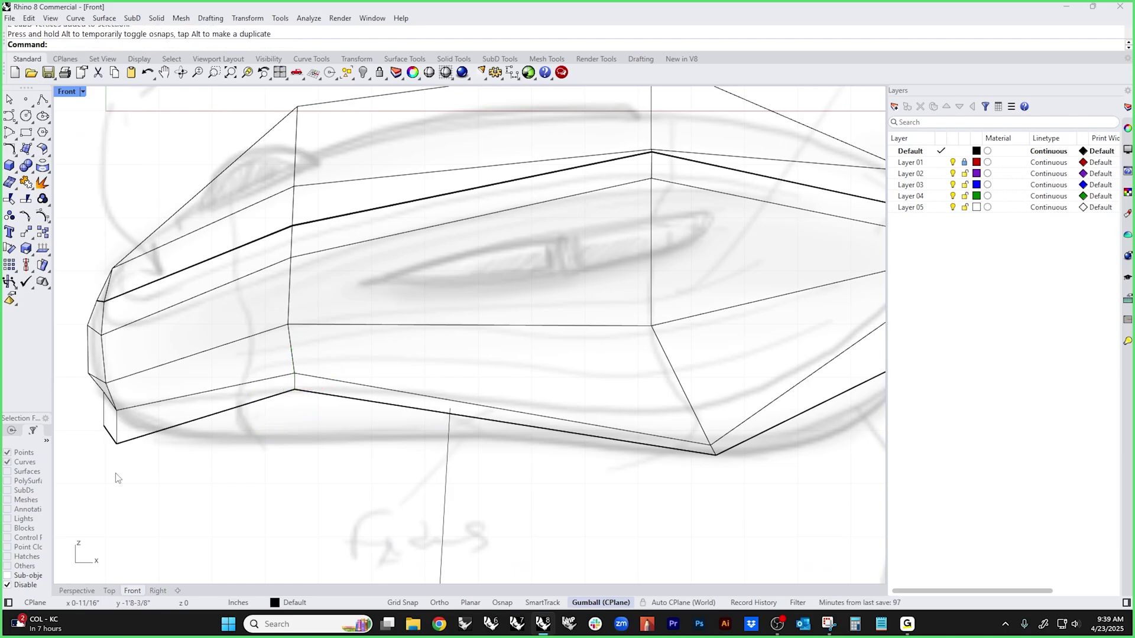
{"action": "left_click_drag", "start_coordinate": [110, 476], "coordinate": [147, 389], "text": "ctrl+shift"}
{"action": "key", "text": "Escape"}
{"action": "left_click", "coordinate": [163, 465]}
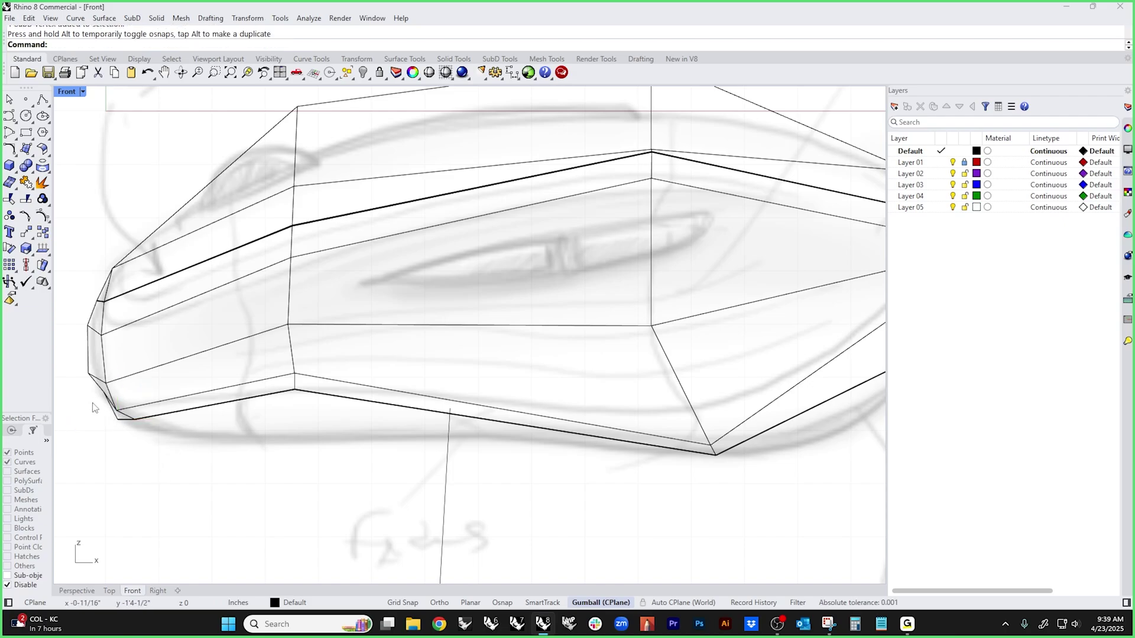
- In a perspective view, lower the front-center vertices of the two rows above the bottom edge slightly
{"action": "key", "text": "F4"}
{"action": "mouse_move", "coordinate": [148, 420]}
{"action": "right_mouse_down"}
{"action": "mouse_move", "coordinate": [410, 431]}
{"action": "mouse_move", "coordinate": [402, 409]}
{"action": "mouse_move", "coordinate": [420, 419]}
{"action": "right_mouse_up"}
{"action": "scroll", "coordinate": [402, 409], "scroll_direction": "up", "scroll_amount": 9}
{"action": "mouse_move", "coordinate": [551, 385]}
{"action": "right_mouse_down"}
{"action": "mouse_move", "coordinate": [501, 387]}
{"action": "mouse_move", "coordinate": [270, 333]}
{"action": "mouse_move", "coordinate": [355, 312]}
{"action": "right_mouse_up"}
{"action": "left_click", "coordinate": [442, 262], "text": "ctrl+shift"}
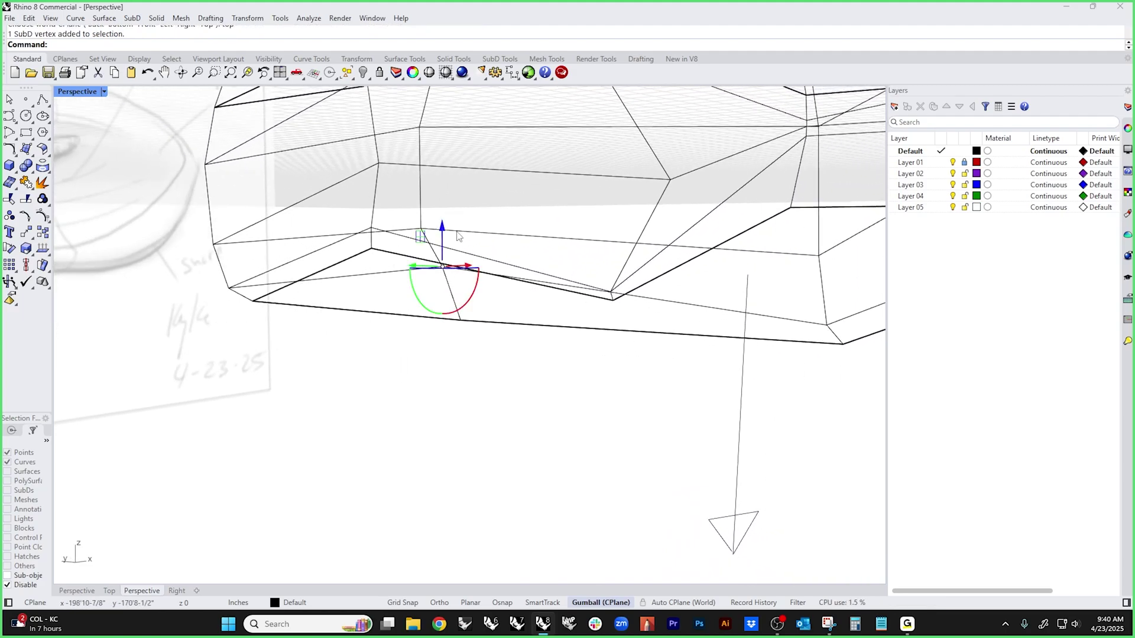
{"action": "left_click_drag", "start_coordinate": [447, 264], "coordinate": [448, 296]}
{"action": "left_click", "coordinate": [415, 361]}
{"action": "left_click", "coordinate": [421, 228], "text": "ctrl+shift"}
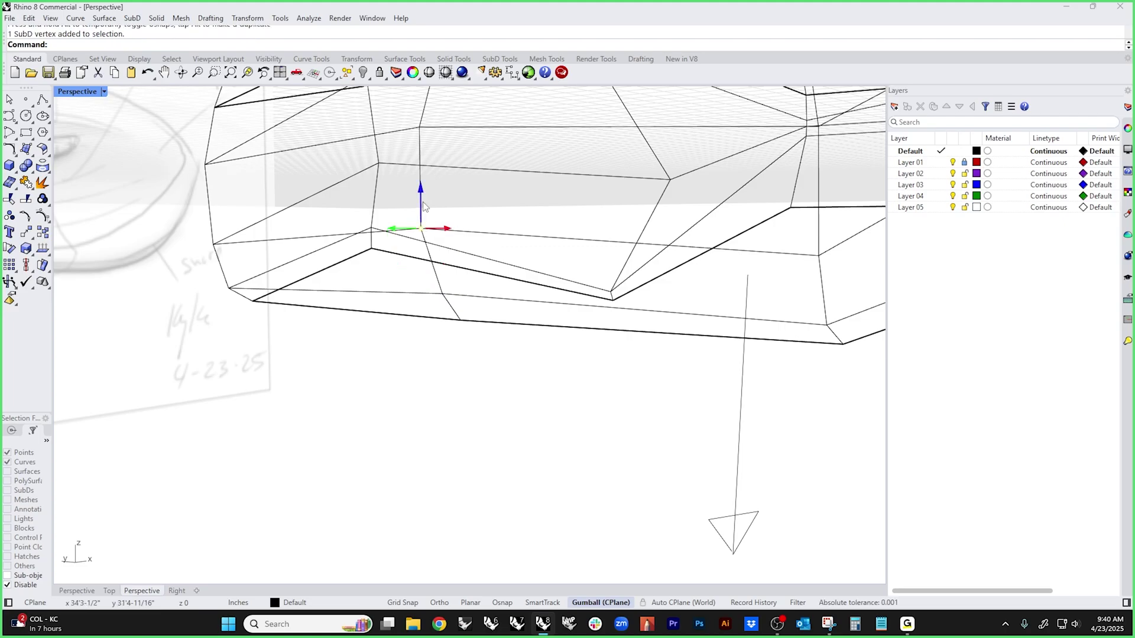
{"action": "left_click_drag", "start_coordinate": [421, 230], "coordinate": [423, 239]}
{"action": "left_click", "coordinate": [424, 361]}
- Try pulling the column of front-center vertices forward in a view from above, and undo the move
{"action": "mouse_move", "coordinate": [425, 360]}
{"action": "right_mouse_down"}
{"action": "mouse_move", "coordinate": [456, 372]}
{"action": "mouse_move", "coordinate": [407, 360]}
{"action": "mouse_move", "coordinate": [418, 337]}
{"action": "mouse_move", "coordinate": [454, 323]}
{"action": "mouse_move", "coordinate": [565, 413]}
{"action": "mouse_move", "coordinate": [720, 430]}
{"action": "right_mouse_up"}
{"action": "right_click_drag", "start_coordinate": [756, 439], "coordinate": [586, 449]}
{"action": "scroll", "coordinate": [582, 293], "scroll_direction": "up", "scroll_amount": 5}
{"action": "mouse_move", "coordinate": [582, 296]}
{"action": "right_mouse_down"}
{"action": "mouse_move", "coordinate": [668, 297]}
{"action": "mouse_move", "coordinate": [606, 286]}
{"action": "mouse_move", "coordinate": [490, 305]}
{"action": "mouse_move", "coordinate": [462, 331]}
{"action": "mouse_move", "coordinate": [438, 436]}
{"action": "mouse_move", "coordinate": [626, 375]}
{"action": "mouse_move", "coordinate": [610, 418]}
{"action": "mouse_move", "coordinate": [585, 406]}
{"action": "mouse_move", "coordinate": [595, 412]}
{"action": "right_mouse_up"}
{"action": "scroll", "coordinate": [501, 278], "scroll_direction": "up", "scroll_amount": 5}
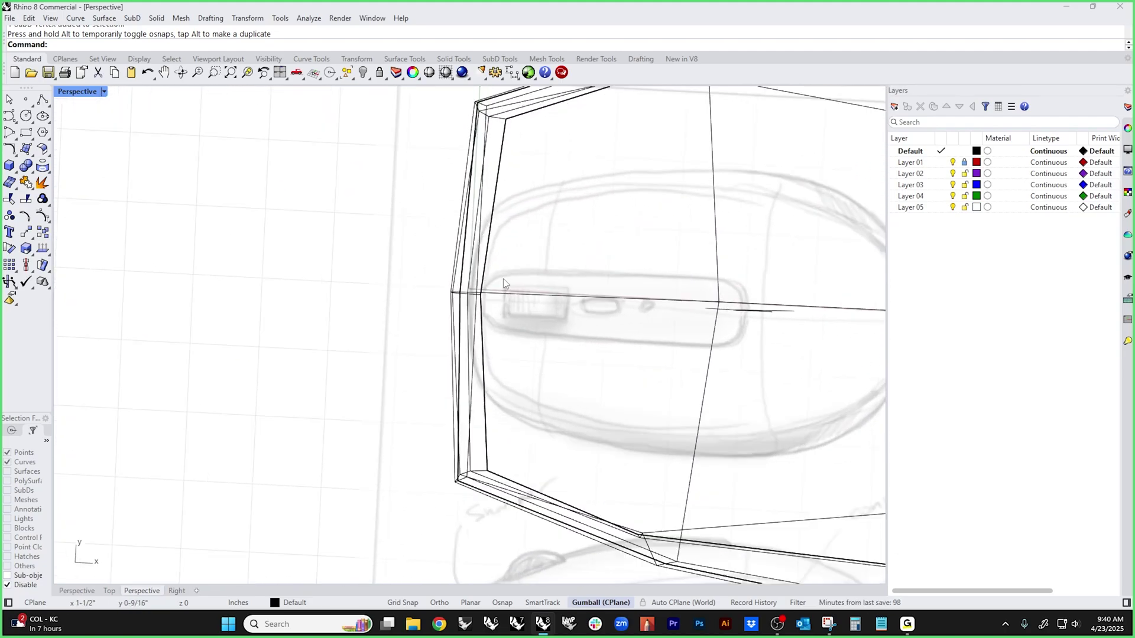
{"action": "left_click_drag", "start_coordinate": [353, 251], "coordinate": [558, 342], "text": "ctrl+shift"}
{"action": "left_click_drag", "start_coordinate": [501, 303], "coordinate": [342, 290]}
{"action": "left_click_drag", "start_coordinate": [297, 325], "coordinate": [355, 350]}
{"action": "key", "text": "ctrl+z"}
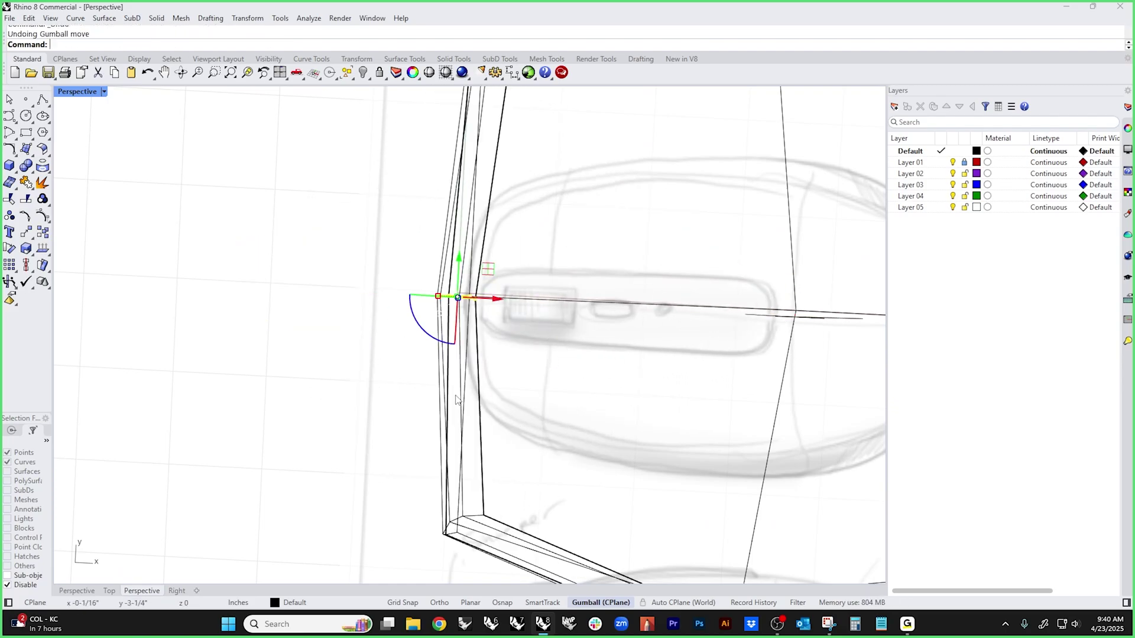
- Try moving the single upper front-center vertex outward from the front end, and undo the move
{"action": "left_click", "coordinate": [554, 427]}
{"action": "scroll", "coordinate": [554, 427], "scroll_direction": "down", "scroll_amount": 3}
{"action": "right_click_drag", "start_coordinate": [554, 427], "coordinate": [495, 305]}
{"action": "right_click_drag", "start_coordinate": [509, 432], "coordinate": [485, 450]}
{"action": "left_click", "coordinate": [469, 434], "text": "ctrl+shift"}
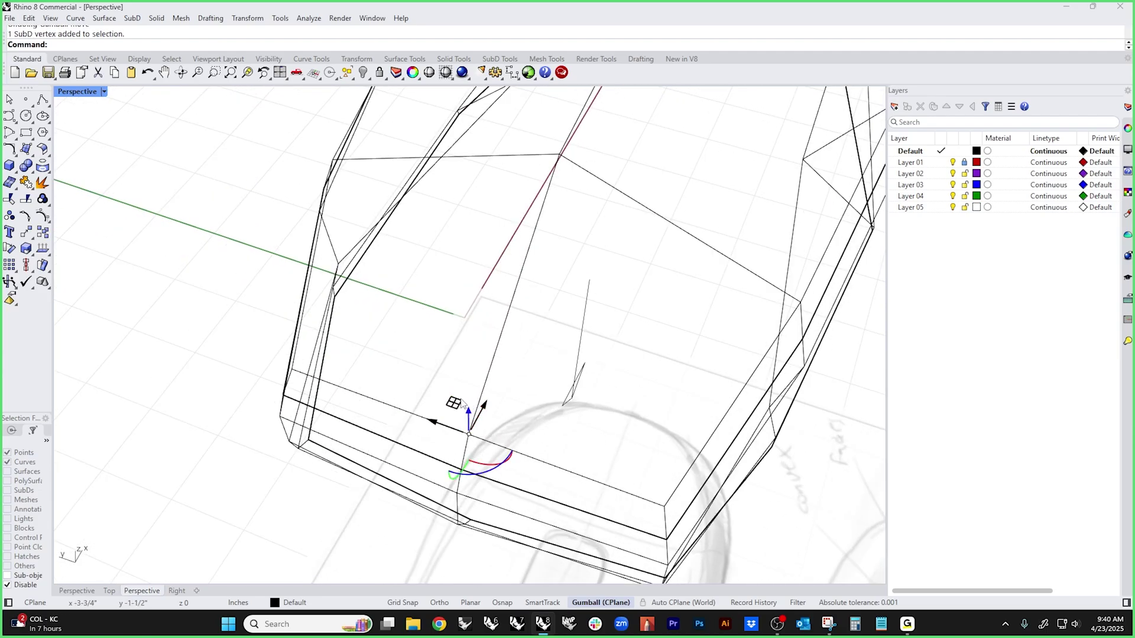
{"action": "left_click_drag", "start_coordinate": [459, 403], "coordinate": [378, 487]}
{"action": "scroll", "coordinate": [261, 474], "scroll_direction": "down", "scroll_amount": 5}
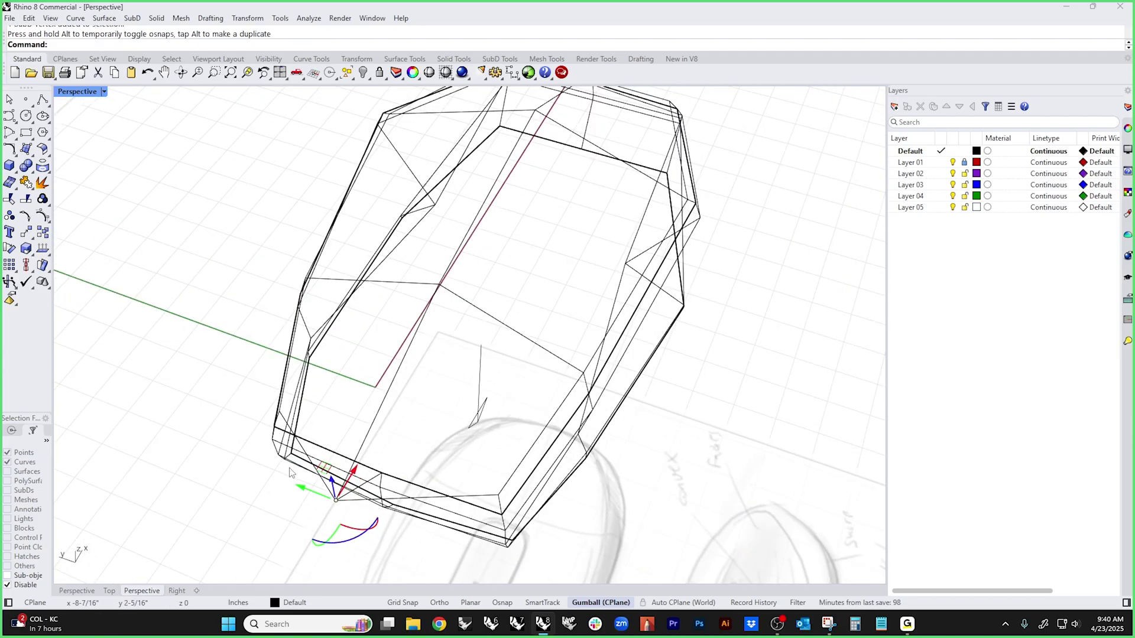
{"action": "right_click_drag", "start_coordinate": [290, 473], "coordinate": [515, 391]}
{"action": "key", "text": "ctrl+z"}
{"action": "mouse_move", "coordinate": [725, 413]}
{"action": "right_mouse_down"}
{"action": "mouse_move", "coordinate": [573, 520]}
{"action": "mouse_move", "coordinate": [532, 526]}
{"action": "mouse_move", "coordinate": [537, 507]}
{"action": "right_mouse_up"}
{"action": "key", "text": "Escape"}
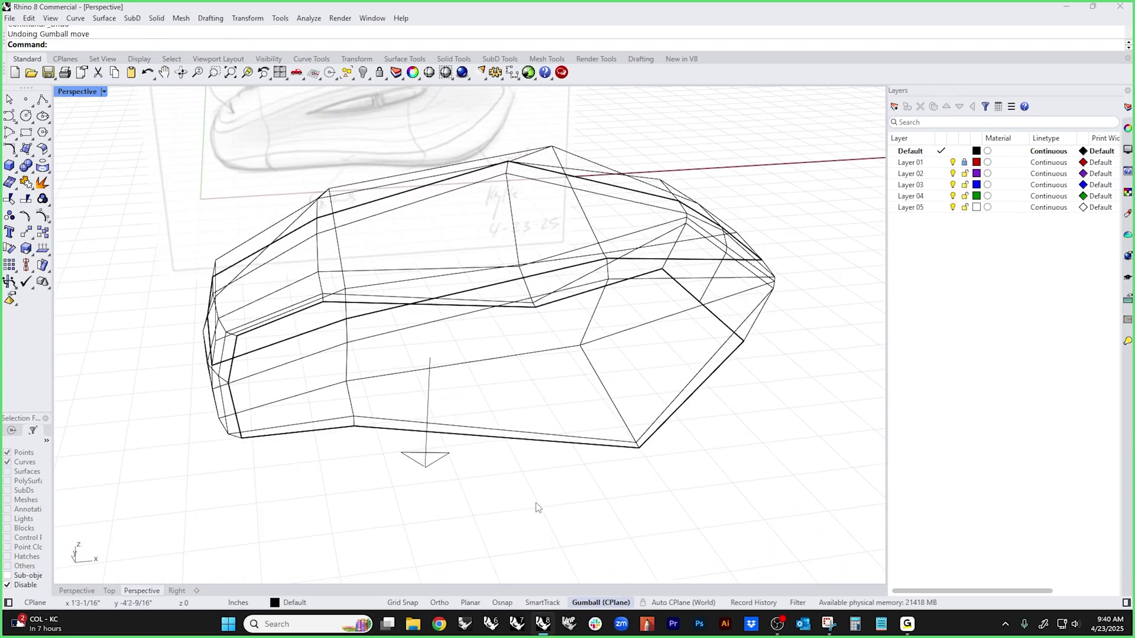
- Show the SubD smooth and shaded, and compare its side profile with the sketch in the Front view
{"action": "key", "text": "Tab"}
{"action": "middle_click", "coordinate": [454, 495]}
{"action": "left_click", "coordinate": [403, 445]}
{"action": "mouse_move", "coordinate": [386, 462]}
{"action": "right_mouse_down"}
{"action": "mouse_move", "coordinate": [357, 453]}
{"action": "mouse_move", "coordinate": [349, 434]}
{"action": "right_mouse_up"}
{"action": "key", "text": "ctrl+F2"}
{"action": "right_click_drag", "start_coordinate": [519, 402], "coordinate": [552, 429]}
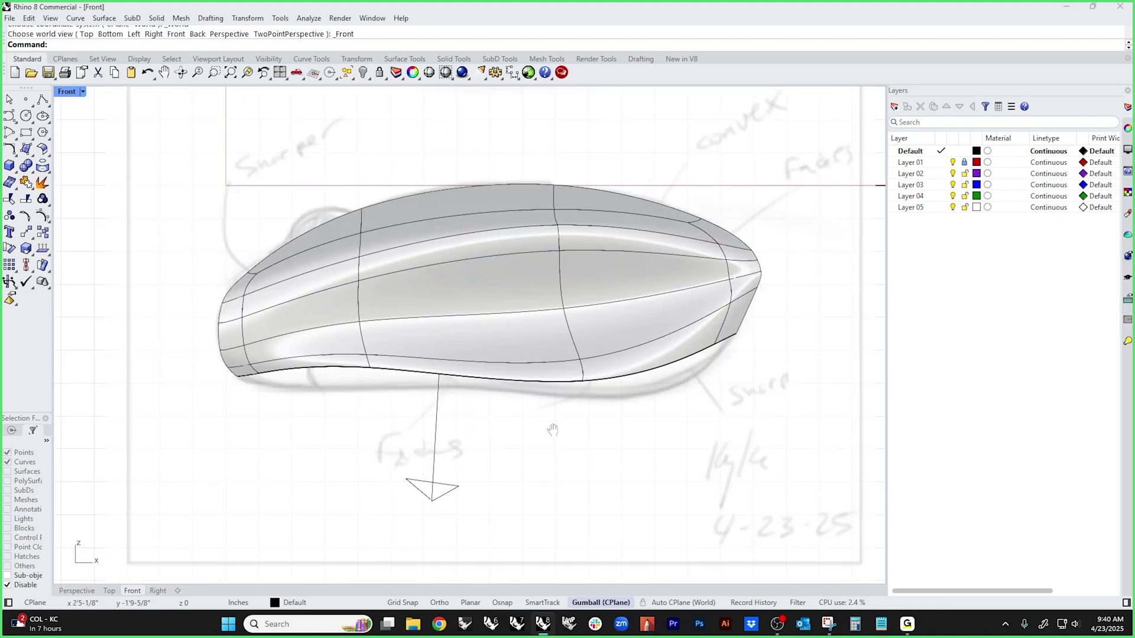
- Set the Front view to wireframe and raise the front-middle vertices of the bottom edge and the row above it
{"action": "middle_click", "coordinate": [342, 413]}
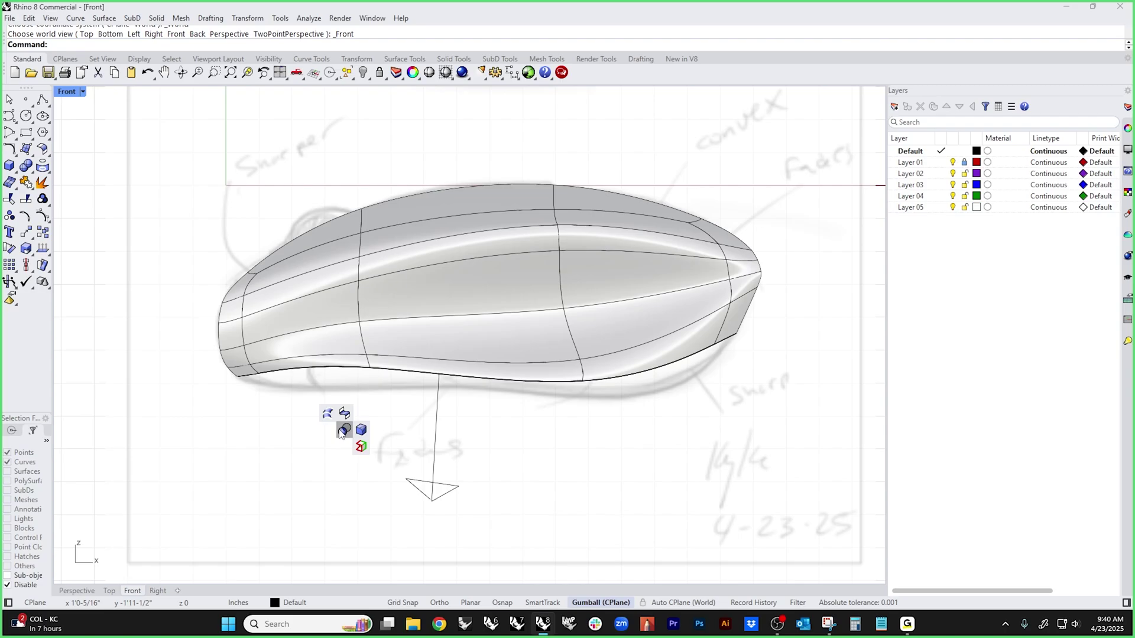
{"action": "middle_click", "coordinate": [213, 387]}
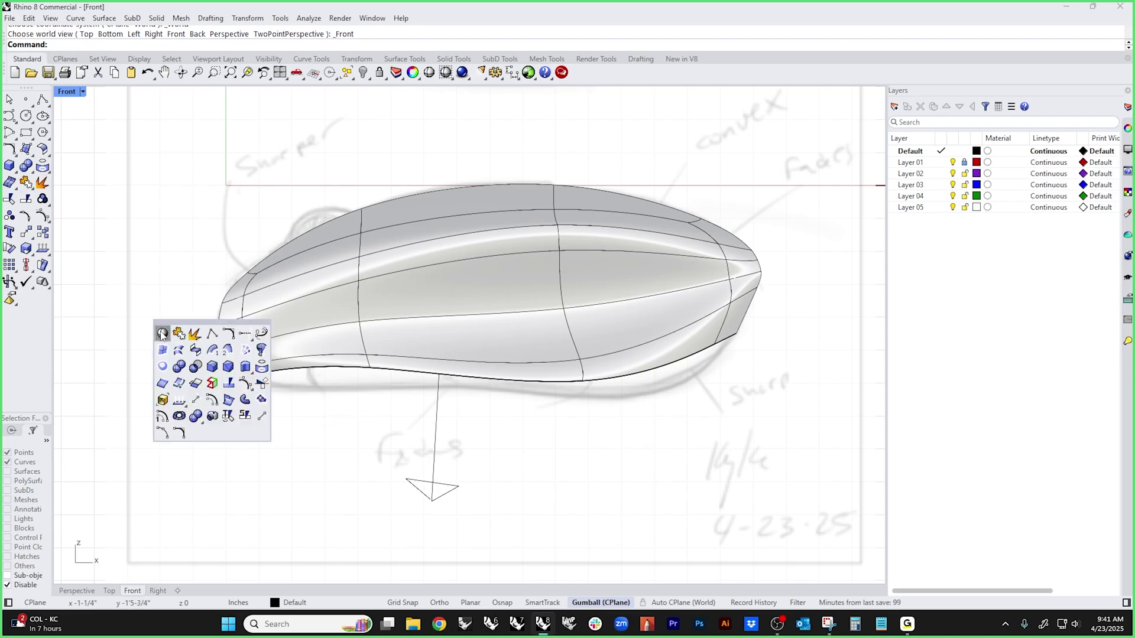
{"action": "left_click", "coordinate": [162, 334]}
{"action": "scroll", "coordinate": [357, 387], "scroll_direction": "up", "scroll_amount": 4}
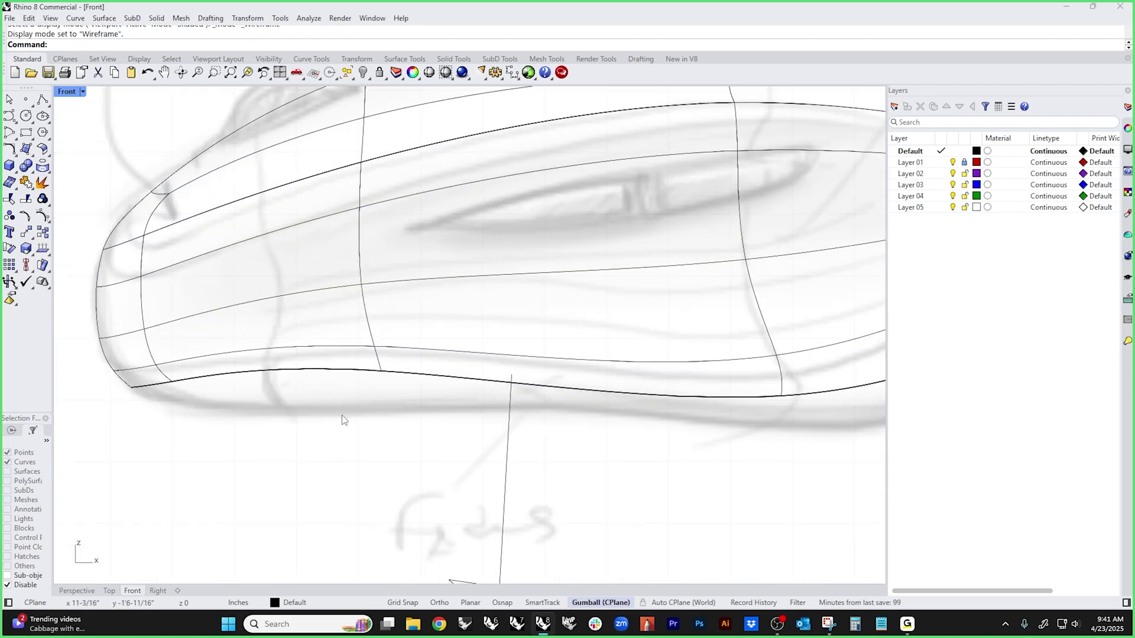
{"action": "left_click_drag", "start_coordinate": [343, 425], "coordinate": [380, 273], "text": "ctrl+shift"}
{"action": "left_click", "coordinate": [294, 415]}
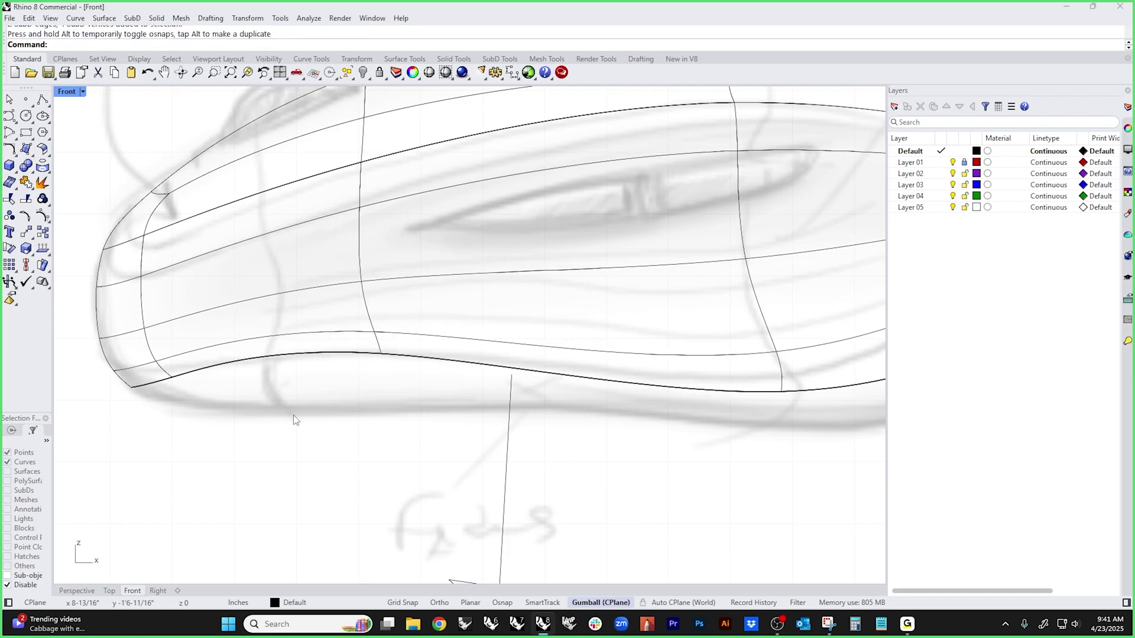
- Reposition the front-tip vertices in the lower rows to follow the sketch, and raise the front-corner bottom vertices slightly
{"action": "left_click_drag", "start_coordinate": [116, 420], "coordinate": [126, 374], "text": "ctrl+shift"}
{"action": "left_click", "coordinate": [111, 425]}
{"action": "scroll", "coordinate": [74, 336], "scroll_direction": "up", "scroll_amount": 4}
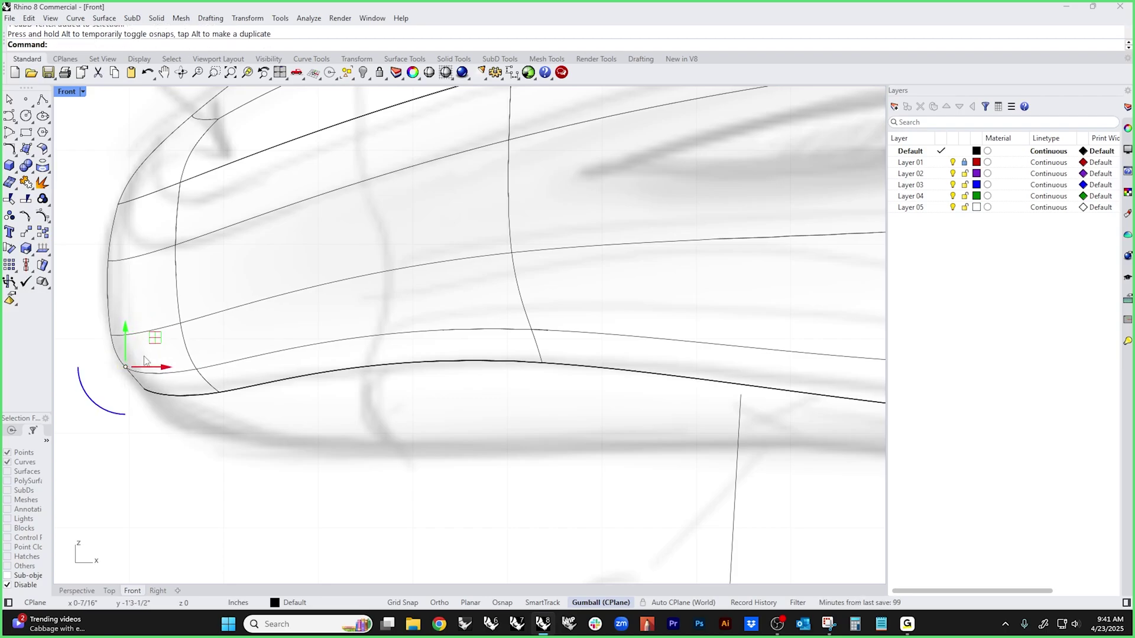
{"action": "left_click_drag", "start_coordinate": [154, 338], "coordinate": [129, 377]}
{"action": "left_click_drag", "start_coordinate": [180, 425], "coordinate": [196, 373], "text": "ctrl+shift"}
{"action": "left_click", "coordinate": [303, 443]}
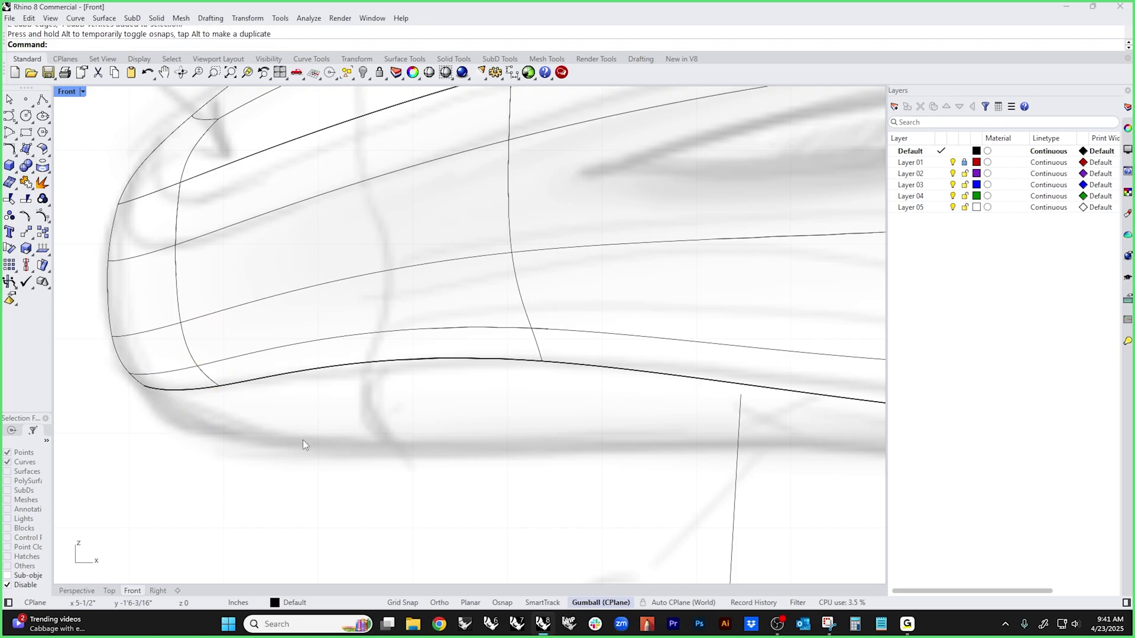
- Lower the rear-middle vertices of the bottom edge toward the sketched outline, and lower those of the row above
{"action": "scroll", "coordinate": [489, 407], "scroll_direction": "down", "scroll_amount": 4}
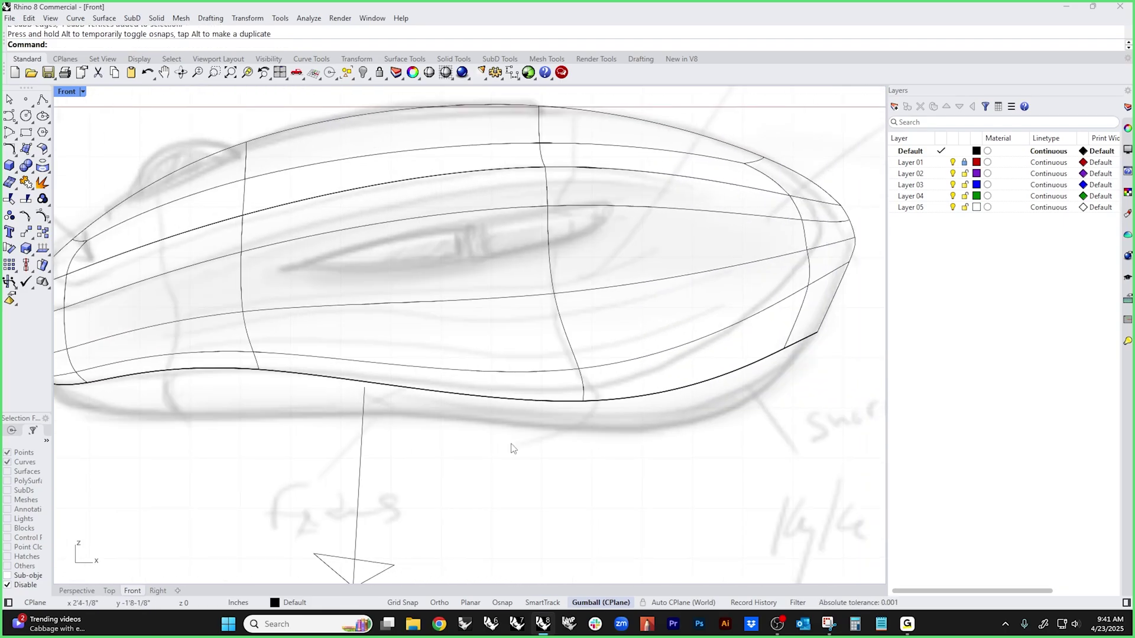
{"action": "left_click_drag", "start_coordinate": [558, 451], "coordinate": [593, 414]}
{"action": "left_click_drag", "start_coordinate": [548, 353], "coordinate": [628, 396]}
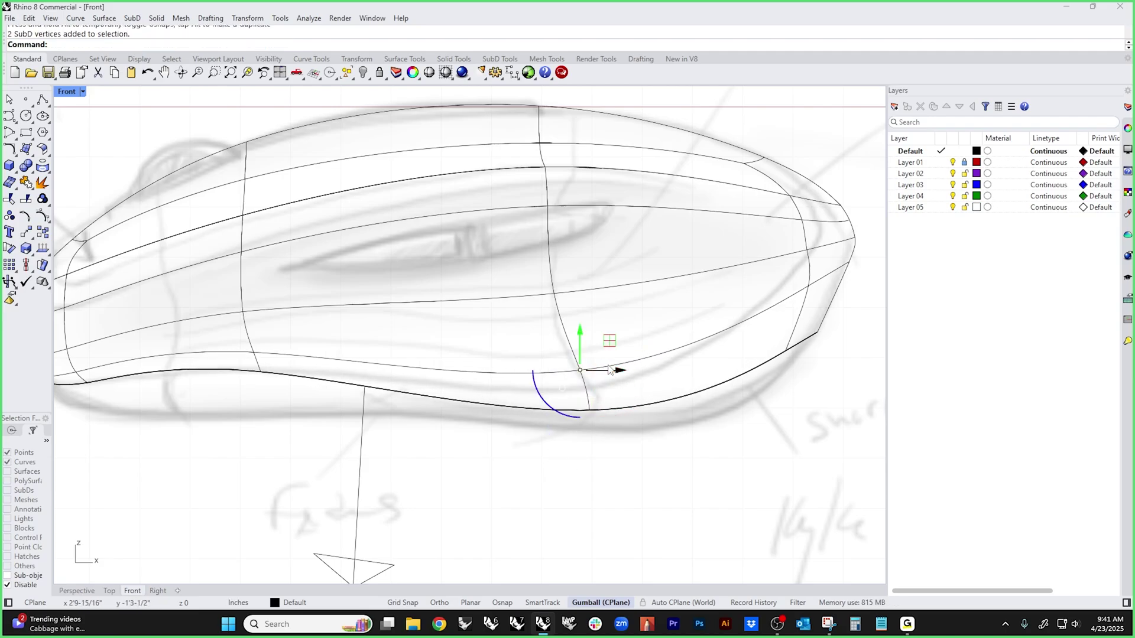
{"action": "left_click_drag", "start_coordinate": [580, 335], "coordinate": [582, 400]}
{"action": "left_click", "coordinate": [239, 419]}
- Move the front-middle vertices of the row above the bottom edge closer to that edge, and adjust the front-corner ones
{"action": "right_click_drag", "start_coordinate": [239, 418], "coordinate": [465, 431]}
{"action": "scroll", "coordinate": [452, 396], "scroll_direction": "up", "scroll_amount": 4}
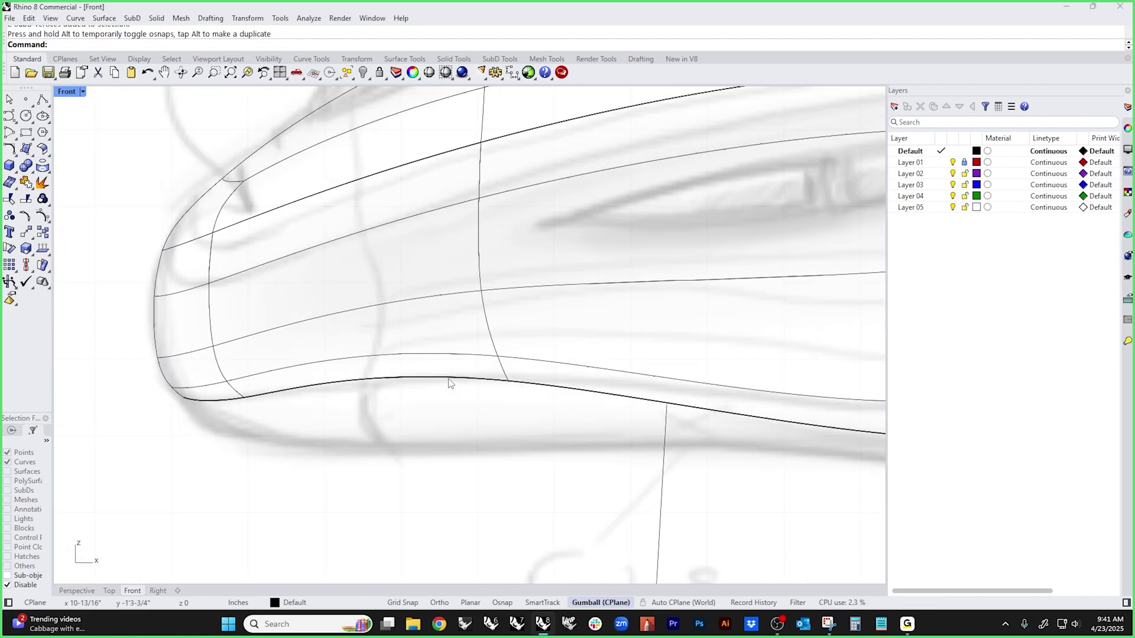
{"action": "left_click_drag", "start_coordinate": [452, 329], "coordinate": [498, 374]}
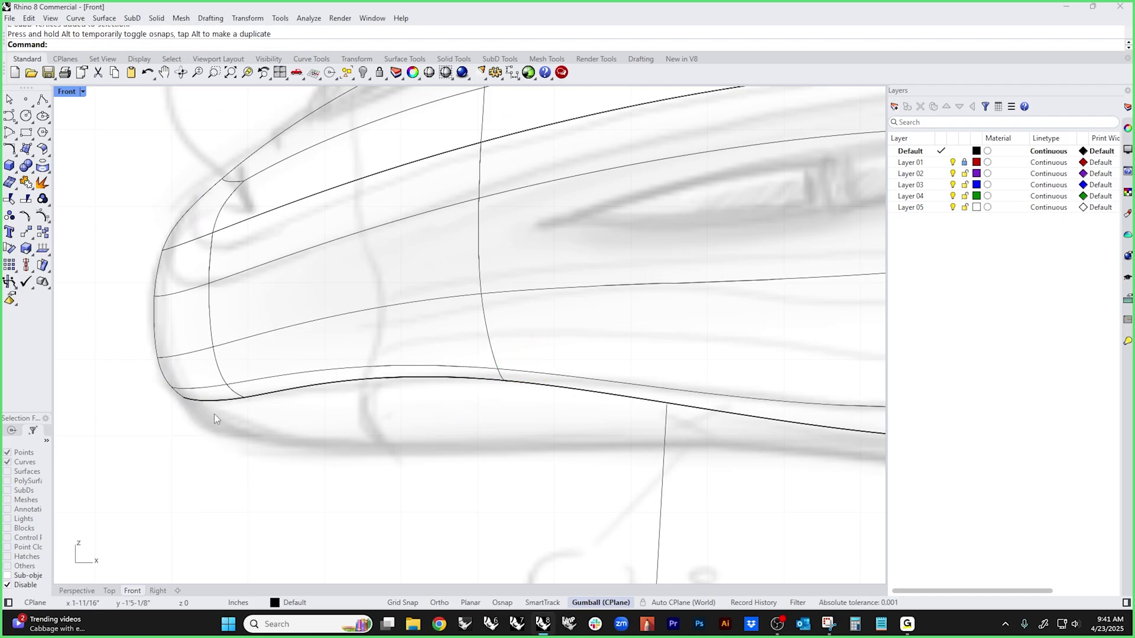
{"action": "scroll", "coordinate": [178, 387], "scroll_direction": "up", "scroll_amount": 4}
{"action": "left_click_drag", "start_coordinate": [218, 364], "coordinate": [255, 404]}
{"action": "left_click", "coordinate": [215, 451]}
- Move the rear-corner vertices of the row just above the bottom edge forward to follow the sketched line
{"action": "scroll", "coordinate": [283, 424], "scroll_direction": "down", "scroll_amount": 6}
{"action": "right_click_drag", "start_coordinate": [548, 440], "coordinate": [303, 459]}
{"action": "scroll", "coordinate": [520, 439], "scroll_direction": "down", "scroll_amount": 2}
{"action": "right_click_drag", "start_coordinate": [683, 332], "coordinate": [595, 380]}
{"action": "scroll", "coordinate": [573, 379], "scroll_direction": "up", "scroll_amount": 4}
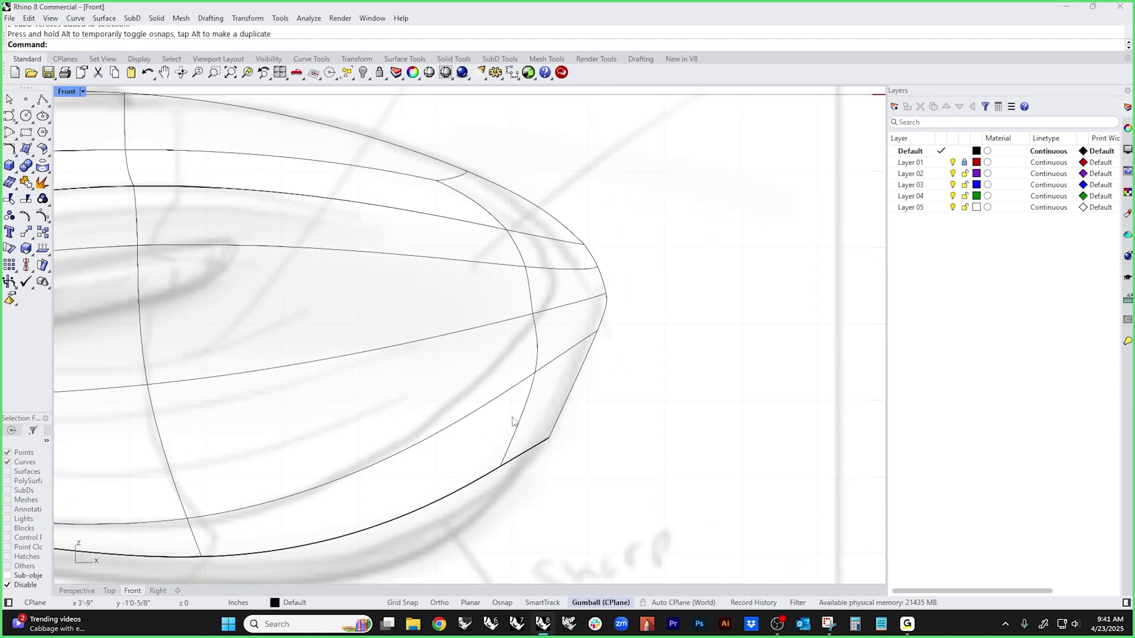
{"action": "left_click_drag", "start_coordinate": [512, 421], "coordinate": [500, 356]}
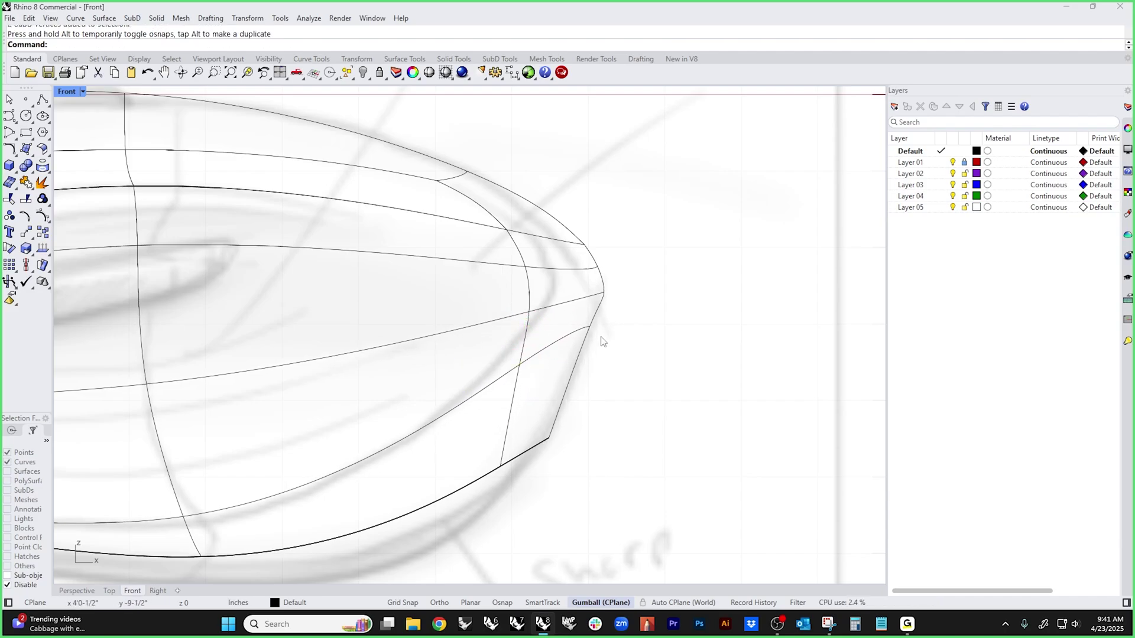
- Move the rear-tip vertex of the row just above the bottom edge backward to refine the rear profile
{"action": "scroll", "coordinate": [603, 342], "scroll_direction": "up", "scroll_amount": 2}
{"action": "left_click", "coordinate": [584, 325]}
{"action": "scroll", "coordinate": [605, 319], "scroll_direction": "up", "scroll_amount": 2}
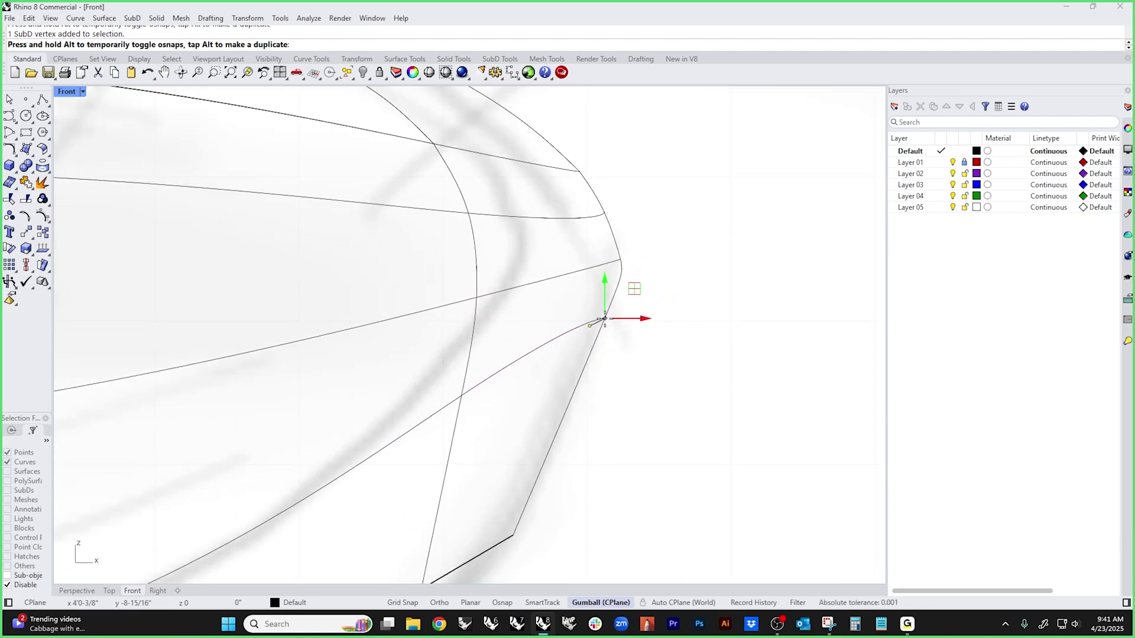
{"action": "left_click_drag", "start_coordinate": [604, 318], "coordinate": [601, 331]}
{"action": "left_click", "coordinate": [608, 415]}
{"action": "scroll", "coordinate": [608, 417], "scroll_direction": "down", "scroll_amount": 8}
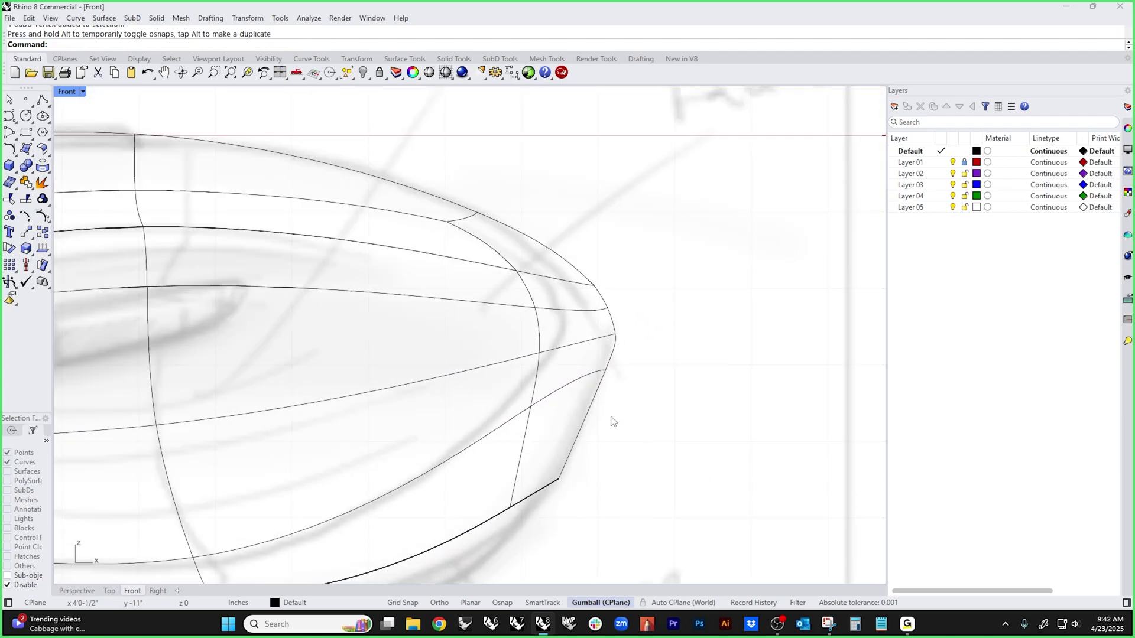
- Move the rear-tip and rear-corner vertices of the bottom edge so that it follows the sketched lower rear curve
{"action": "right_click_drag", "start_coordinate": [608, 461], "coordinate": [742, 316]}
{"action": "scroll", "coordinate": [708, 366], "scroll_direction": "down", "scroll_amount": 4}
{"action": "scroll", "coordinate": [594, 428], "scroll_direction": "up", "scroll_amount": 4}
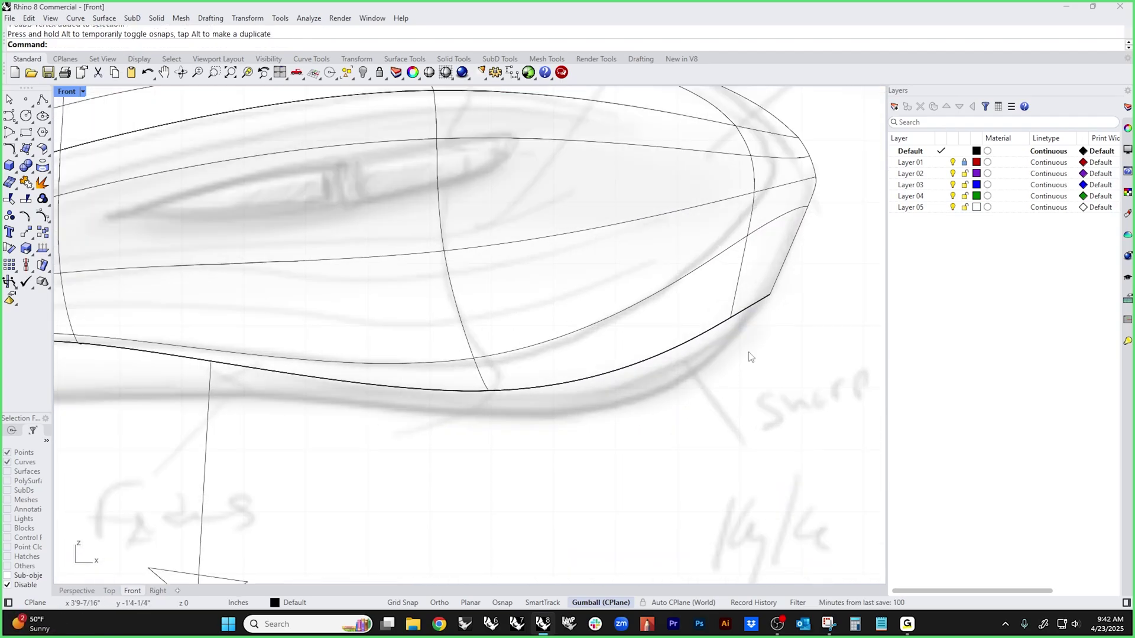
{"action": "left_click_drag", "start_coordinate": [750, 357], "coordinate": [753, 299]}
{"action": "left_click", "coordinate": [750, 379]}
{"action": "scroll", "coordinate": [777, 324], "scroll_direction": "up", "scroll_amount": 6}
{"action": "left_click_drag", "start_coordinate": [641, 329], "coordinate": [727, 368]}
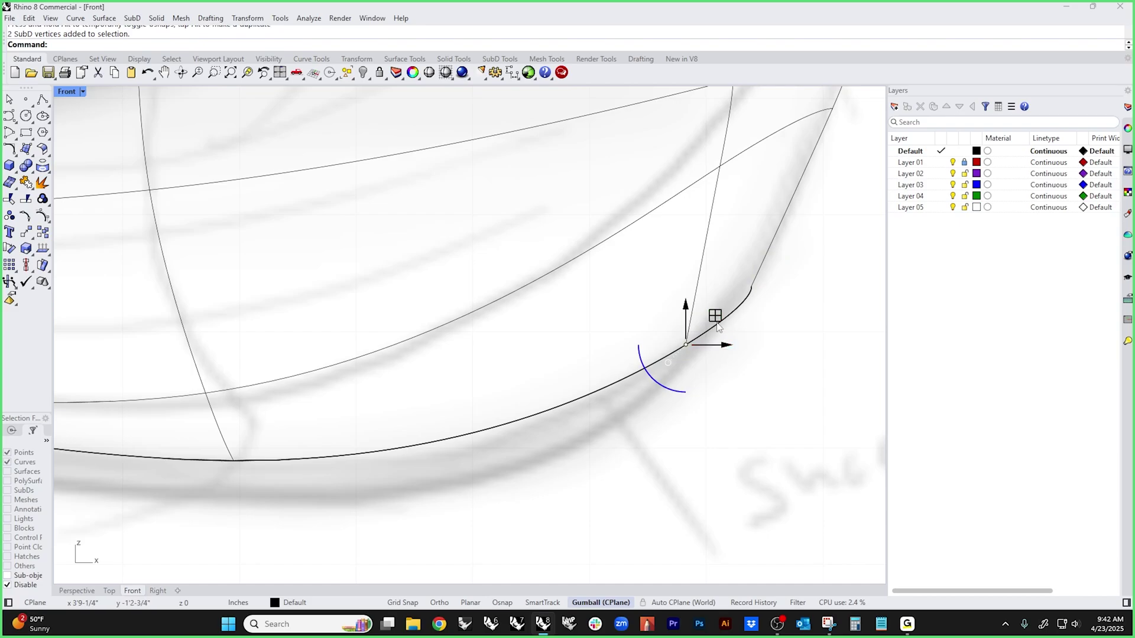
{"action": "left_click_drag", "start_coordinate": [717, 327], "coordinate": [647, 368]}
{"action": "left_click", "coordinate": [710, 369]}
{"action": "scroll", "coordinate": [734, 323], "scroll_direction": "down", "scroll_amount": 6}
{"action": "right_click_drag", "start_coordinate": [762, 295], "coordinate": [724, 336]}
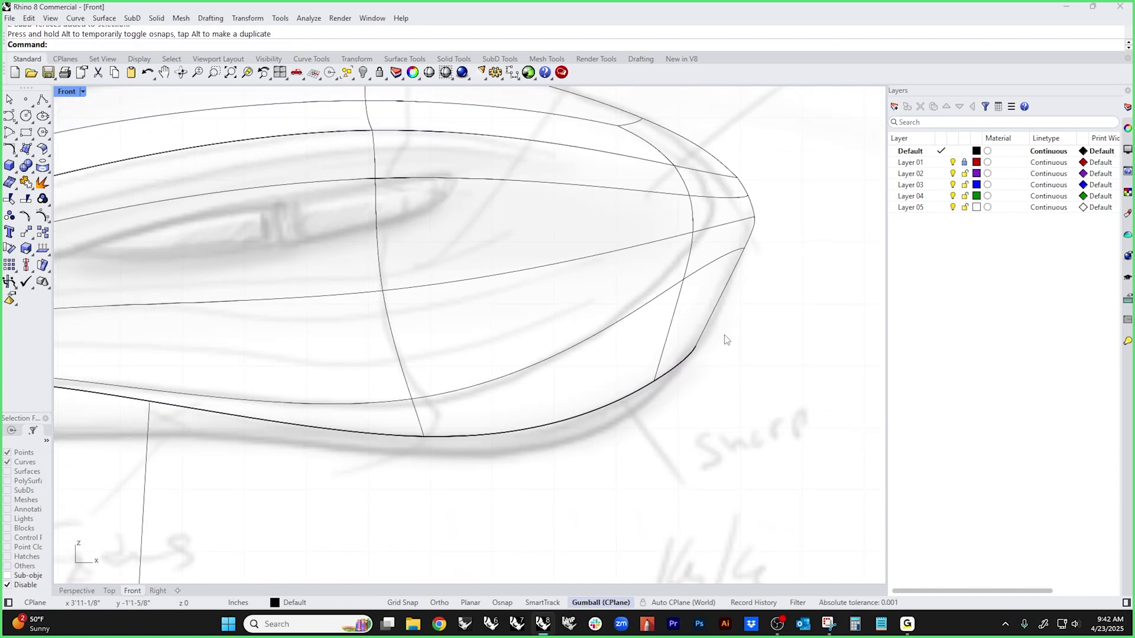
- Lower the rear-tip vertex of the row above the bottom edge along the rear outline, and lower the adjacent rear-corner vertices
{"action": "mouse_move", "coordinate": [717, 279]}
{"action": "left_mouse_down"}
{"action": "mouse_move", "coordinate": [765, 236]}
{"action": "mouse_move", "coordinate": [730, 279]}
{"action": "left_mouse_up"}
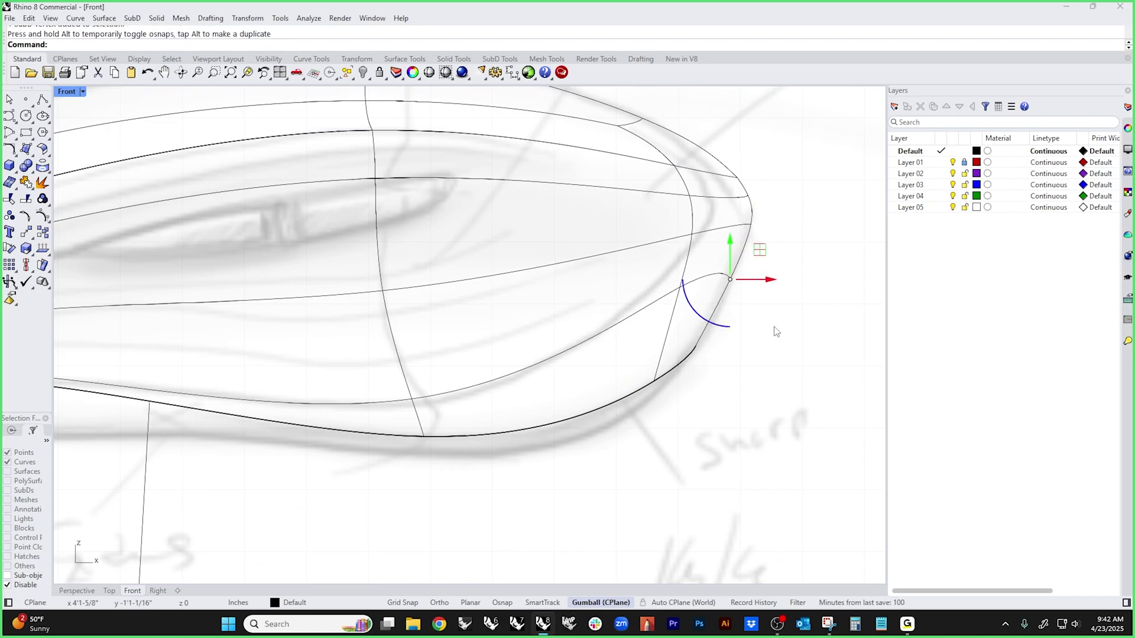
{"action": "left_click_drag", "start_coordinate": [661, 272], "coordinate": [688, 305]}
{"action": "mouse_move", "coordinate": [683, 264]}
{"action": "left_mouse_down"}
{"action": "mouse_move", "coordinate": [683, 294]}
{"action": "mouse_move", "coordinate": [683, 276]}
{"action": "left_mouse_up"}
{"action": "key", "text": "Escape"}
- Fine-tune the position of the rear-tip vertex in the row above the bottom edge against the sketched rear outline
{"action": "left_click", "coordinate": [732, 291]}
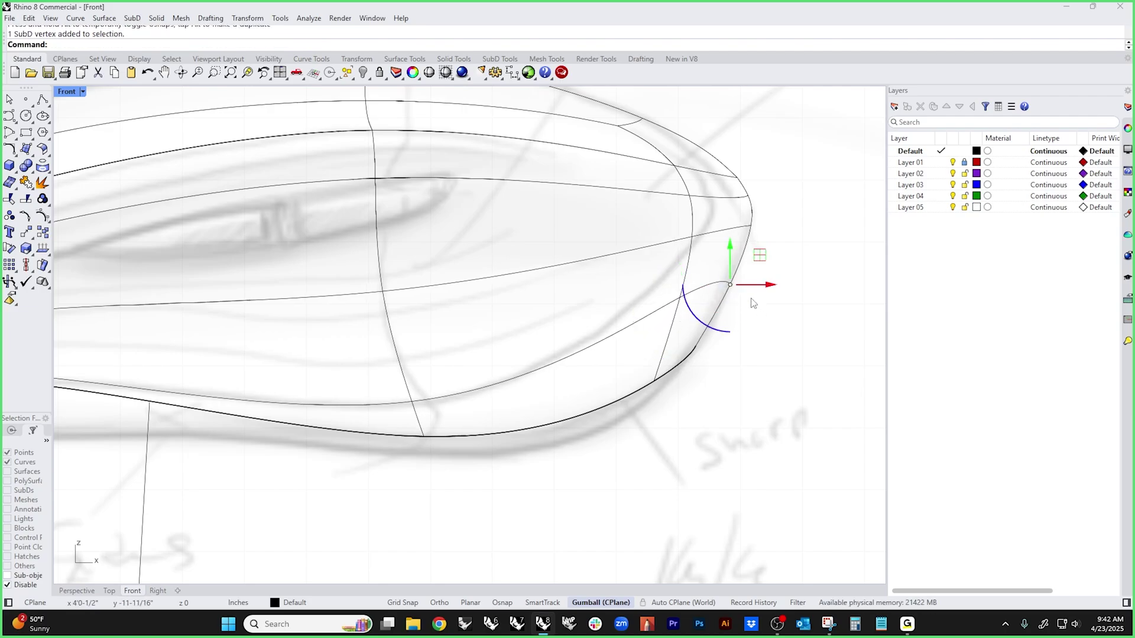
{"action": "left_click_drag", "start_coordinate": [754, 280], "coordinate": [732, 296]}
{"action": "left_click", "coordinate": [732, 283]}
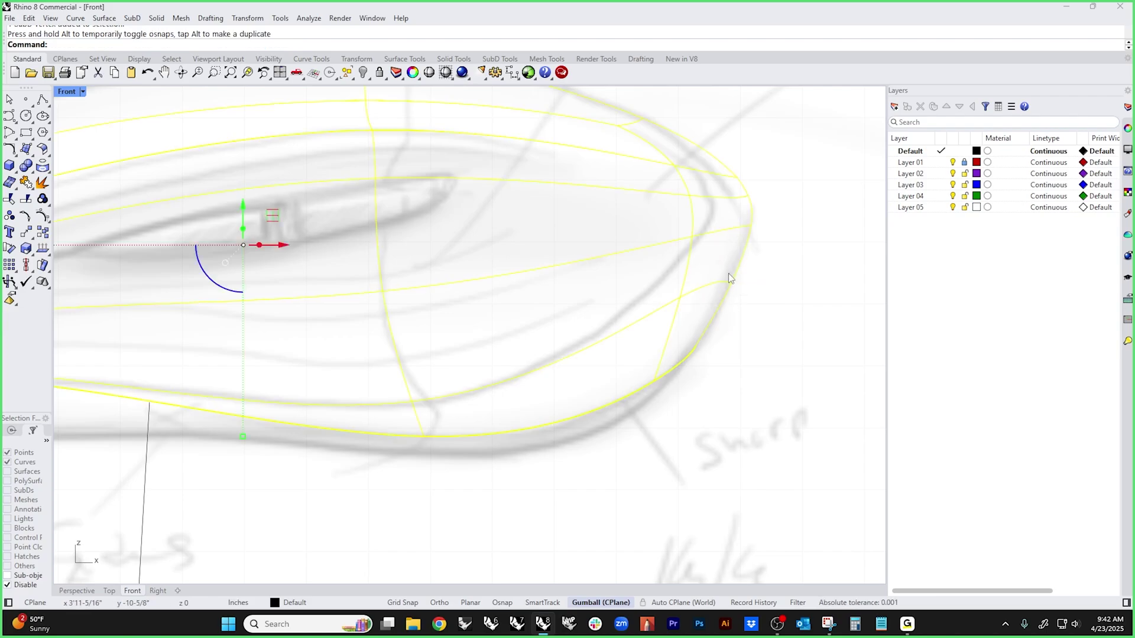
{"action": "left_click", "coordinate": [727, 234]}
{"action": "left_click", "coordinate": [718, 292], "text": "shift"}
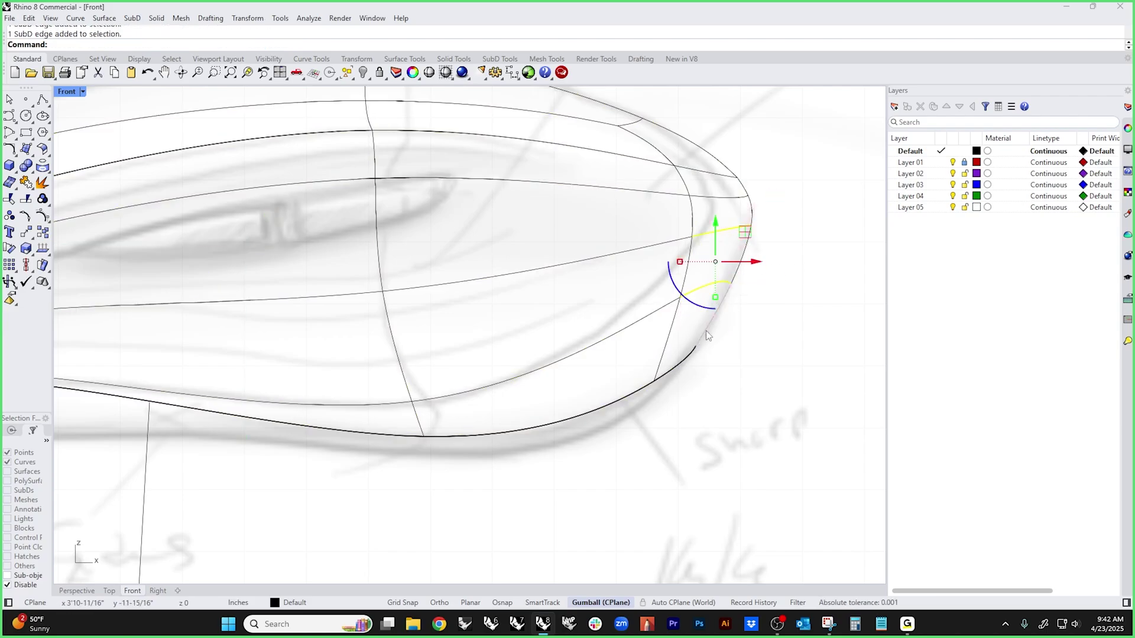
{"action": "left_click", "coordinate": [774, 363]}
{"action": "left_click", "coordinate": [731, 283]}
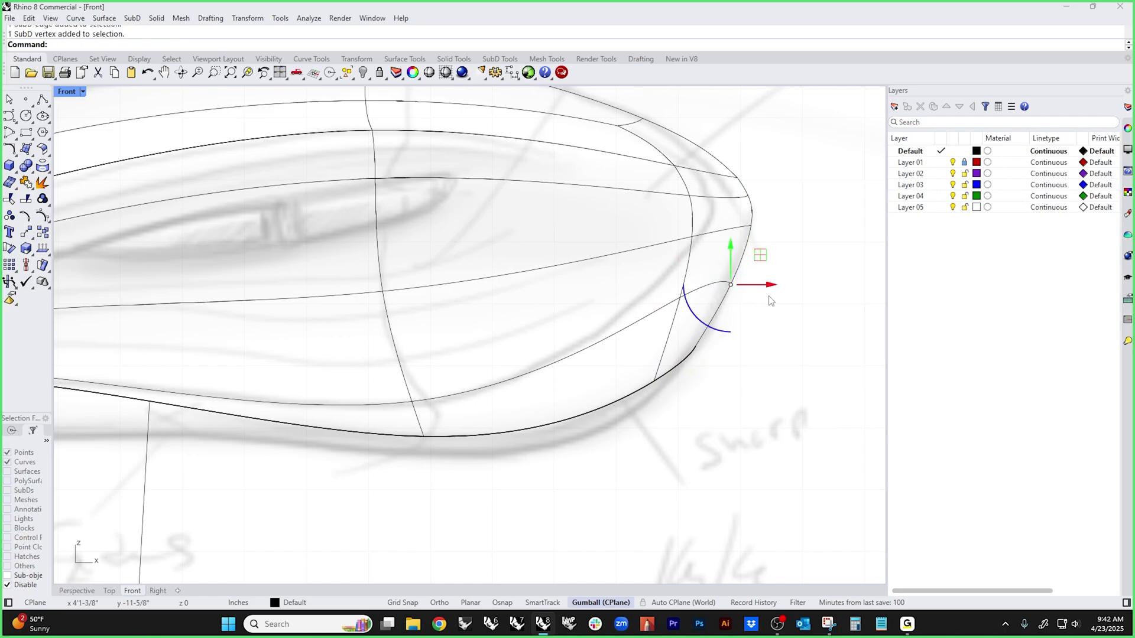
{"action": "mouse_move", "coordinate": [730, 283]}
{"action": "left_mouse_down"}
{"action": "mouse_move", "coordinate": [760, 279]}
{"action": "mouse_move", "coordinate": [731, 285]}
{"action": "left_mouse_up"}
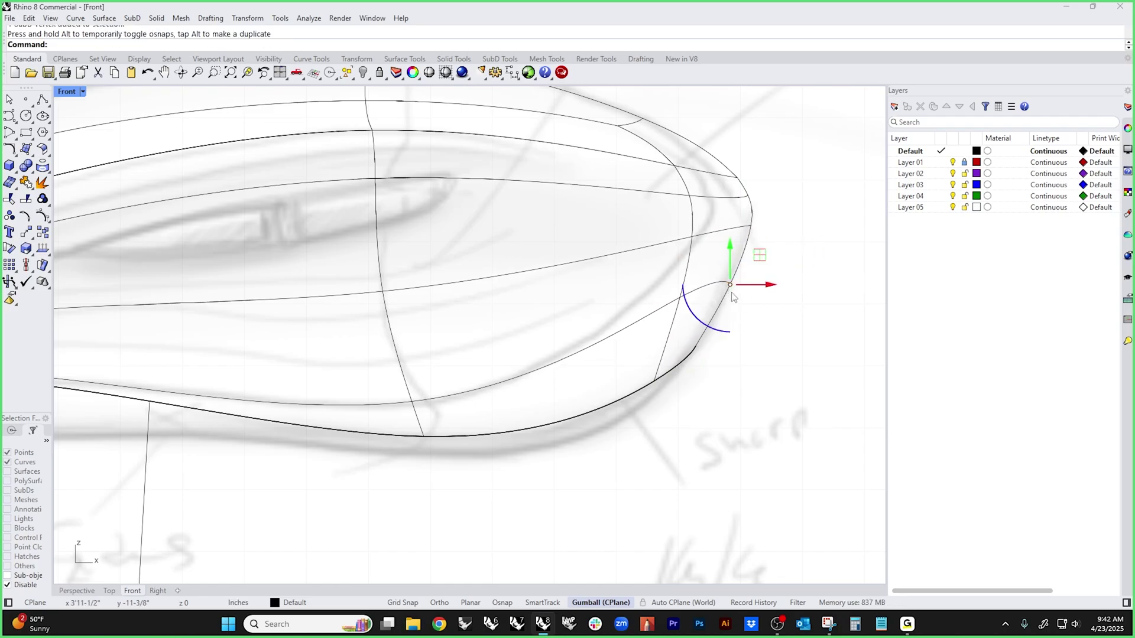
{"action": "left_click", "coordinate": [761, 301]}
{"action": "scroll", "coordinate": [762, 301], "scroll_direction": "down", "scroll_amount": 6}
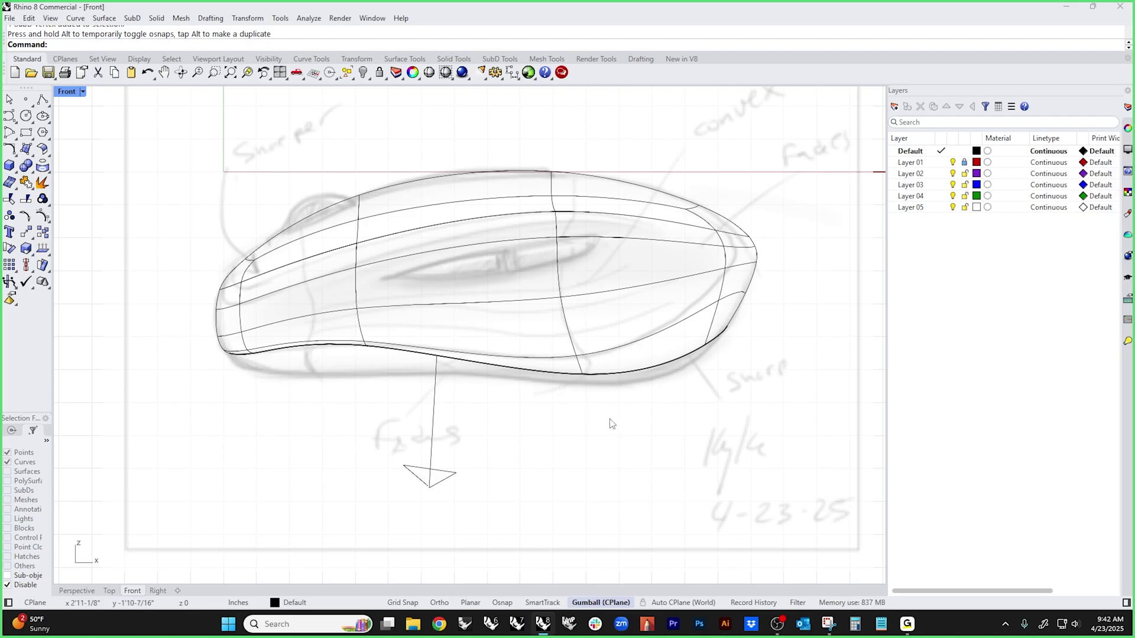
- In the Perspective view, extrude the whole bottom edge loop of the body a short distance downward
{"action": "key", "text": "Return"}
{"action": "mouse_move", "coordinate": [608, 423]}
{"action": "right_mouse_down"}
{"action": "mouse_move", "coordinate": [529, 385]}
{"action": "mouse_move", "coordinate": [418, 393]}
{"action": "mouse_move", "coordinate": [471, 407]}
{"action": "mouse_move", "coordinate": [545, 461]}
{"action": "mouse_move", "coordinate": [548, 445]}
{"action": "mouse_move", "coordinate": [534, 445]}
{"action": "mouse_move", "coordinate": [606, 442]}
{"action": "right_mouse_up"}
{"action": "double_click", "coordinate": [485, 375]}
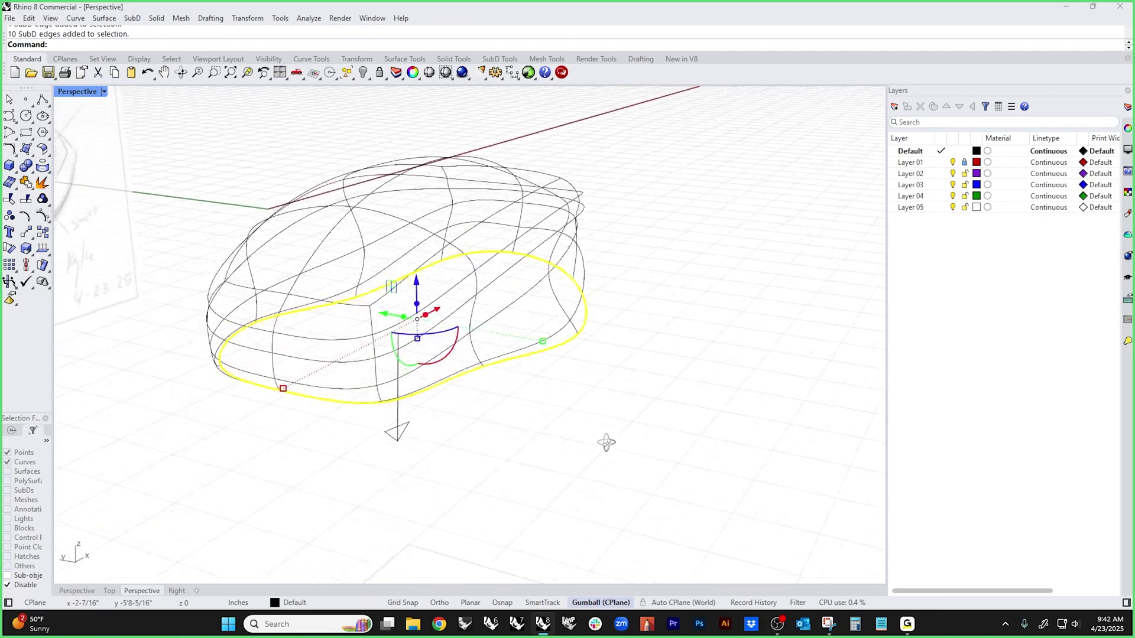
{"action": "right_click_drag", "start_coordinate": [440, 362], "coordinate": [523, 411]}
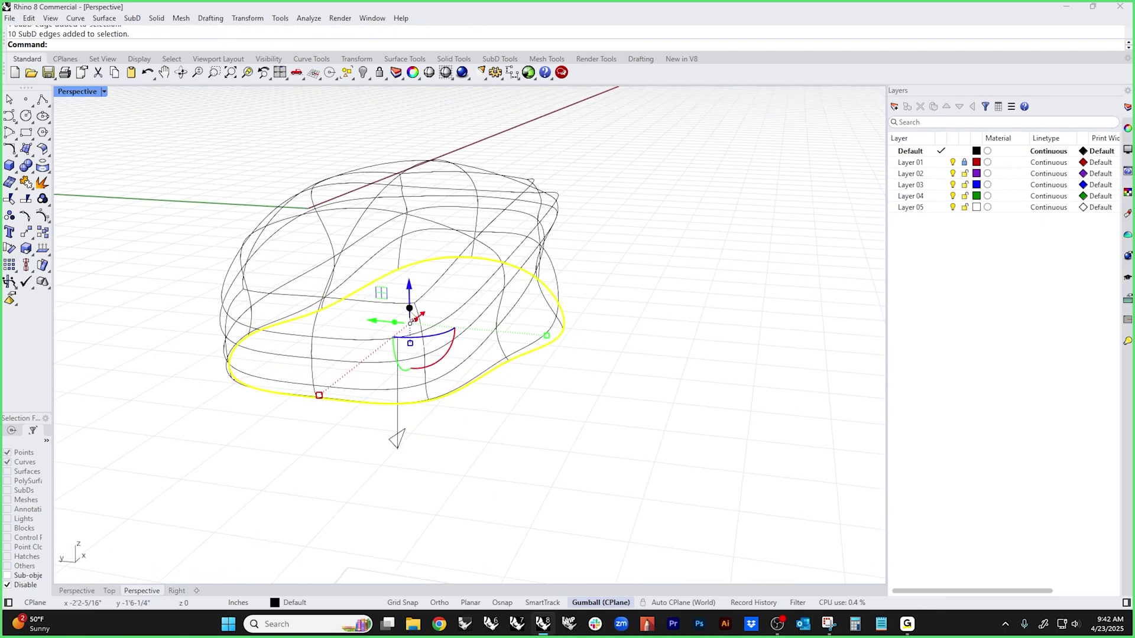
{"action": "left_click_drag", "start_coordinate": [410, 323], "coordinate": [420, 356]}
{"action": "left_click", "coordinate": [565, 464]}
- Scale the newly extruded bottom edge loop inward and flatten it vertically with a scale factor of 0
{"action": "double_click", "coordinate": [462, 425], "text": "ctrl+shift"}
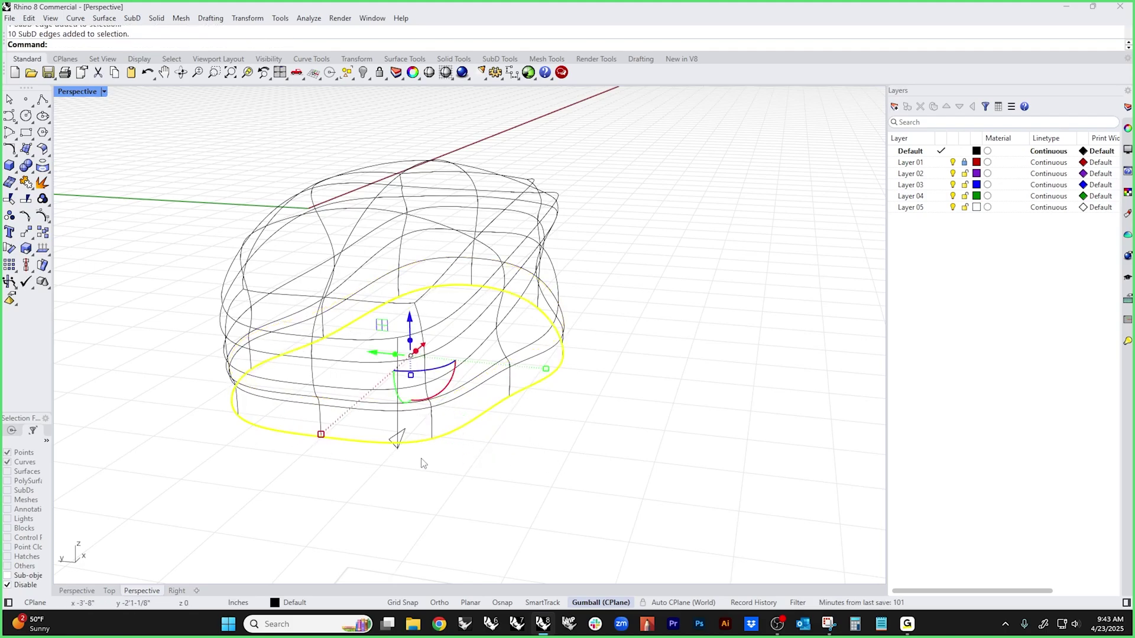
{"action": "right_click_drag", "start_coordinate": [424, 463], "coordinate": [374, 457]}
{"action": "left_click_drag", "start_coordinate": [348, 442], "coordinate": [368, 414], "text": "shift"}
{"action": "mouse_move", "coordinate": [464, 458]}
{"action": "right_mouse_down"}
{"action": "mouse_move", "coordinate": [451, 456]}
{"action": "mouse_move", "coordinate": [450, 396]}
{"action": "right_mouse_up"}
{"action": "left_click_drag", "start_coordinate": [438, 376], "coordinate": [438, 376]}
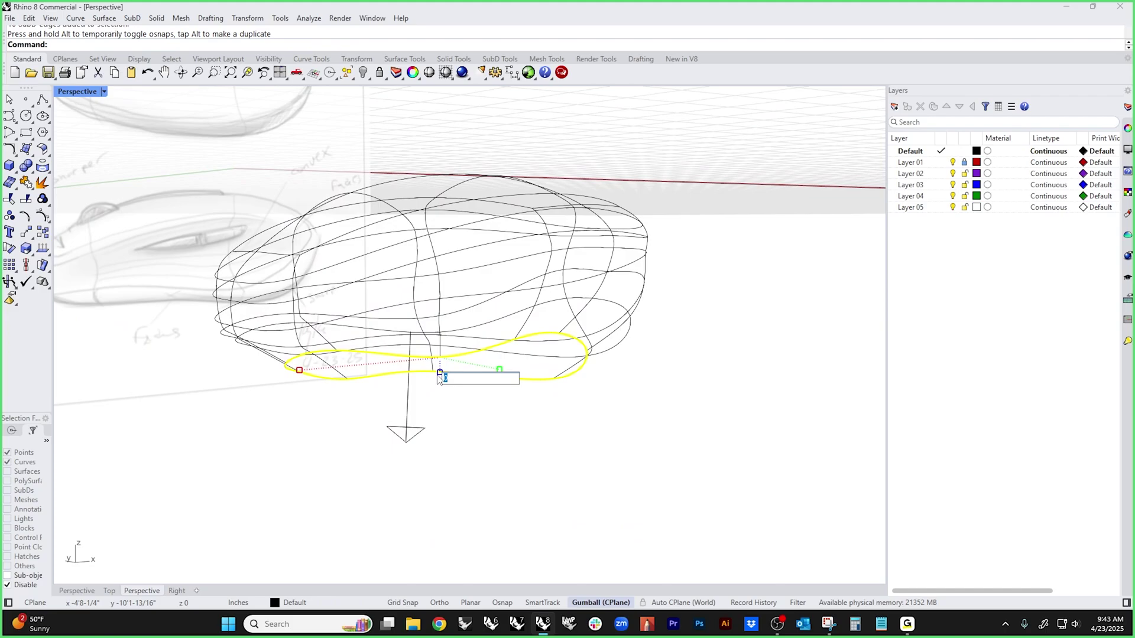
{"action": "key", "text": "Escape"}
{"action": "left_click", "coordinate": [514, 439]}
{"action": "right_click_drag", "start_coordinate": [514, 439], "coordinate": [416, 412]}
{"action": "scroll", "coordinate": [367, 398], "scroll_direction": "up", "scroll_amount": 6}
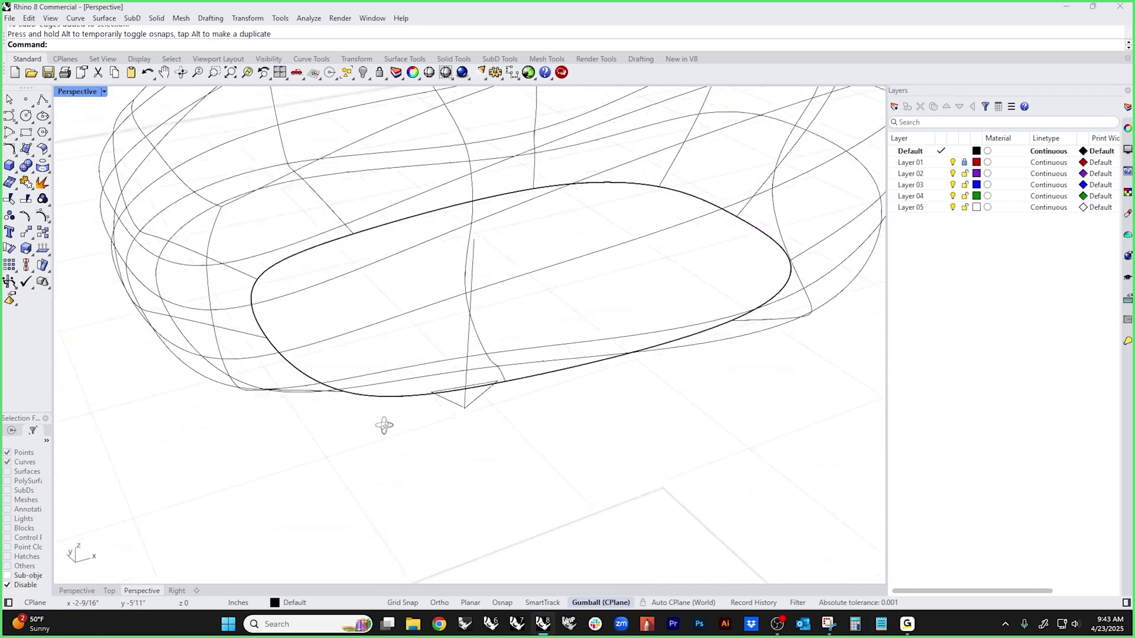
- In the Front view, raise the flattened base loop slightly toward the sketched bottom line
{"action": "key", "text": "ctrl+F2"}
{"action": "scroll", "coordinate": [423, 367], "scroll_direction": "down", "scroll_amount": 4}
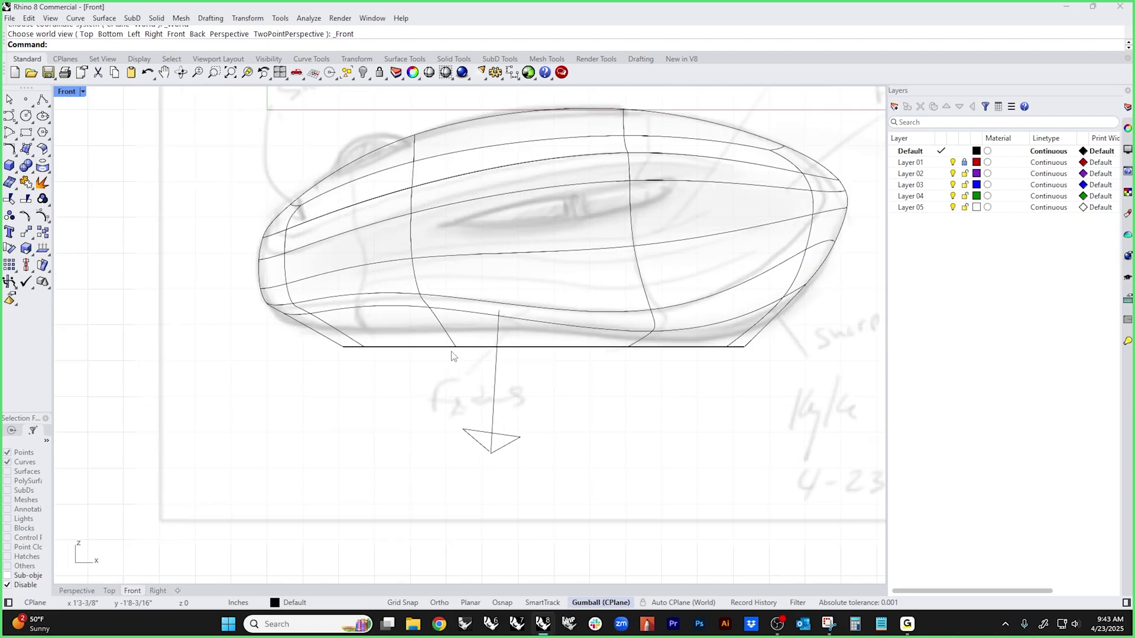
{"action": "right_click_drag", "start_coordinate": [453, 356], "coordinate": [434, 384]}
{"action": "right_click_drag", "start_coordinate": [673, 420], "coordinate": [670, 448]}
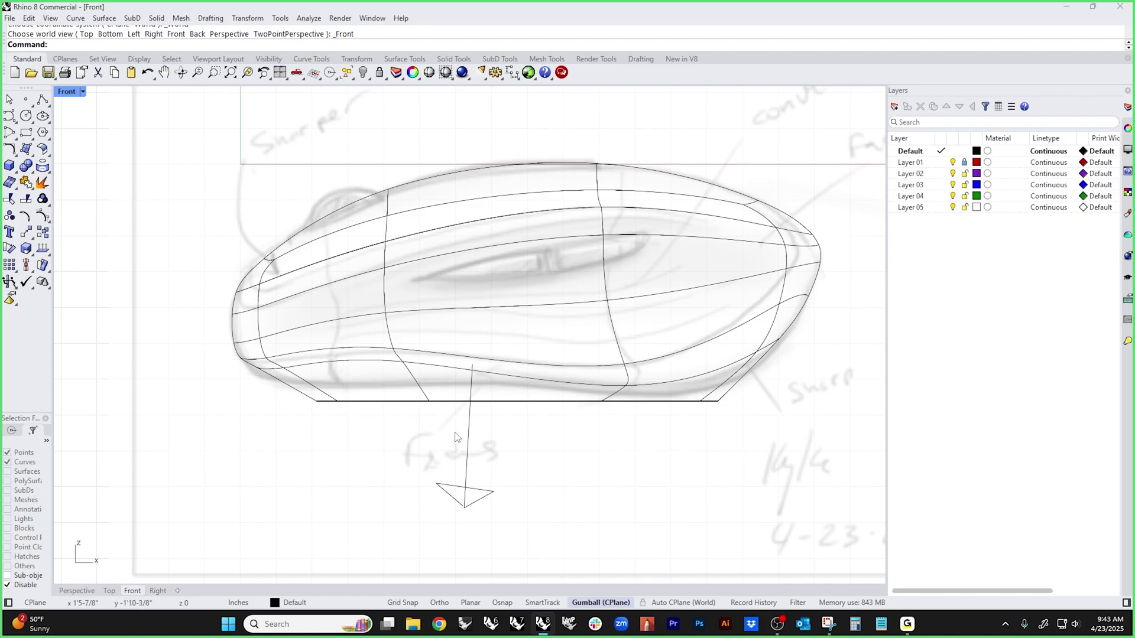
{"action": "double_click", "coordinate": [387, 403]}
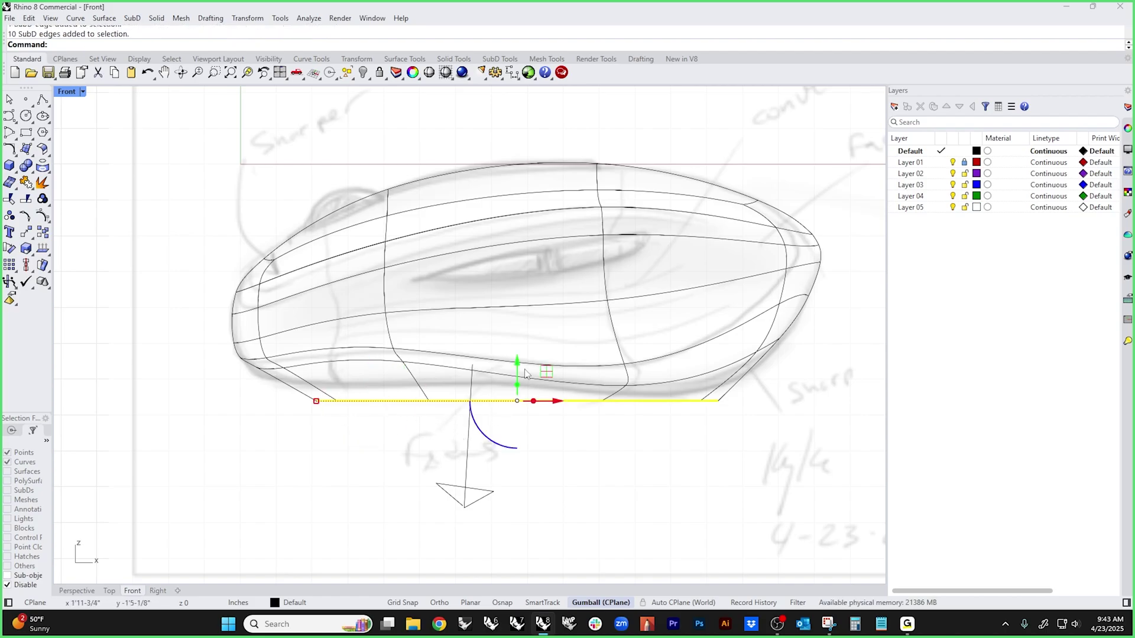
{"action": "left_click_drag", "start_coordinate": [523, 372], "coordinate": [511, 399]}
{"action": "key", "text": "Escape"}
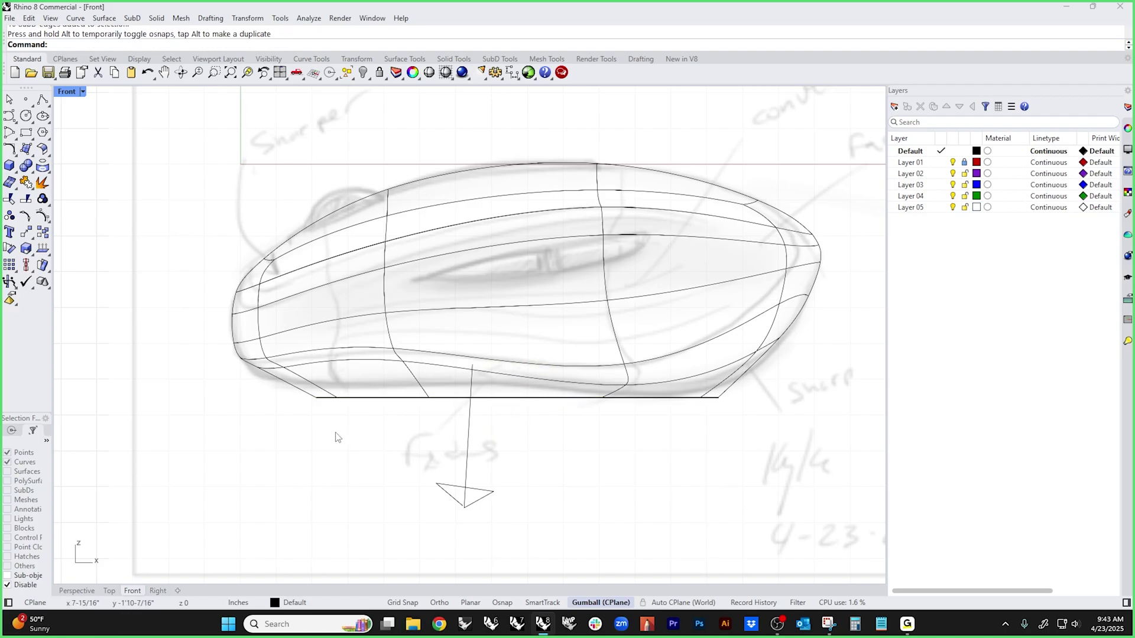
- Move the front-end vertices of the flattened base loop forward toward the front of the body
{"action": "scroll", "coordinate": [311, 422], "scroll_direction": "up", "scroll_amount": 5}
{"action": "left_click_drag", "start_coordinate": [305, 386], "coordinate": [338, 414]}
{"action": "key", "text": "Escape"}
{"action": "scroll", "coordinate": [254, 414], "scroll_direction": "down", "scroll_amount": 4}
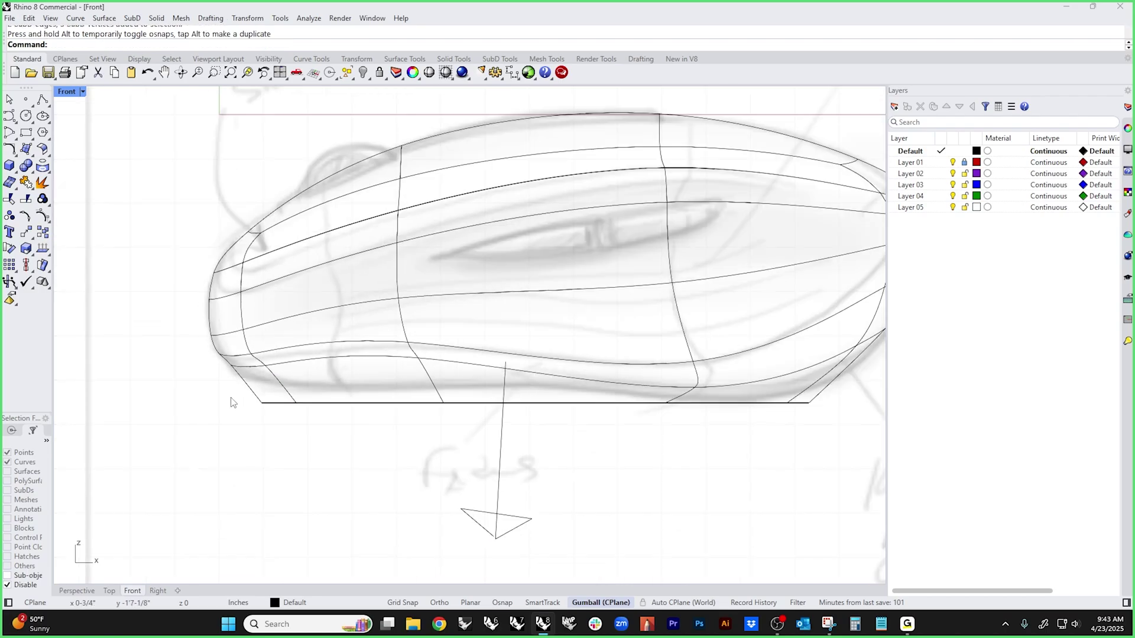
- Raise the entire base loop slightly more to bring it closer to the sketch's bottom line
{"action": "scroll", "coordinate": [265, 442], "scroll_direction": "up", "scroll_amount": 1}
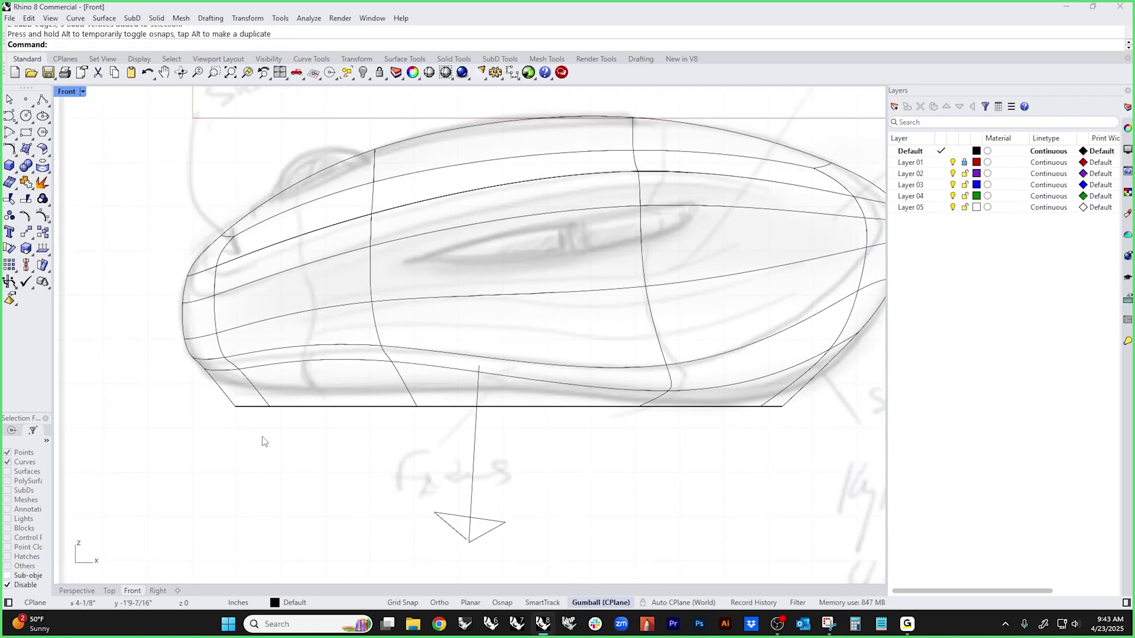
{"action": "double_click", "coordinate": [355, 412]}
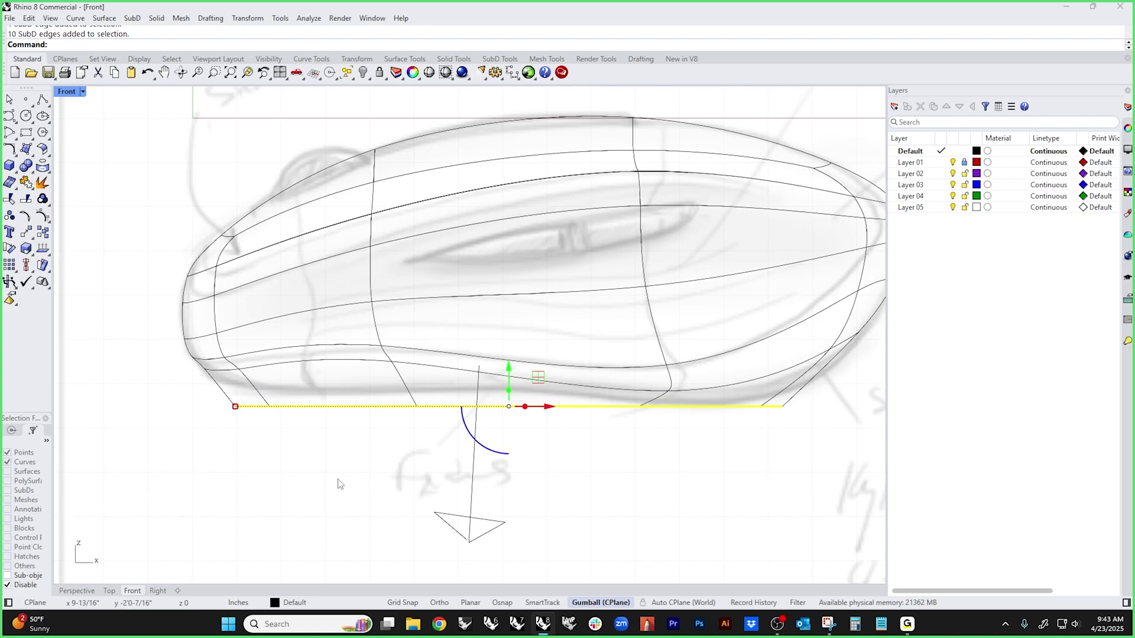
{"action": "key", "text": "Escape"}
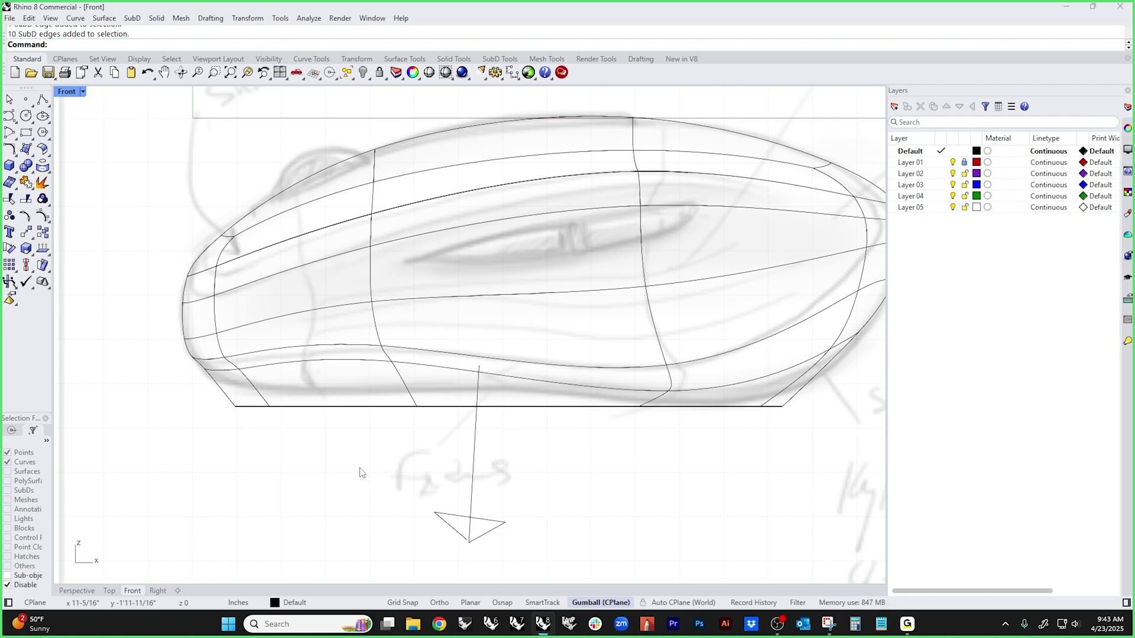
{"action": "left_click", "coordinate": [346, 407]}
{"action": "mouse_move", "coordinate": [509, 384]}
{"action": "left_mouse_down"}
{"action": "mouse_move", "coordinate": [509, 336]}
{"action": "mouse_move", "coordinate": [509, 380]}
{"action": "left_mouse_up"}
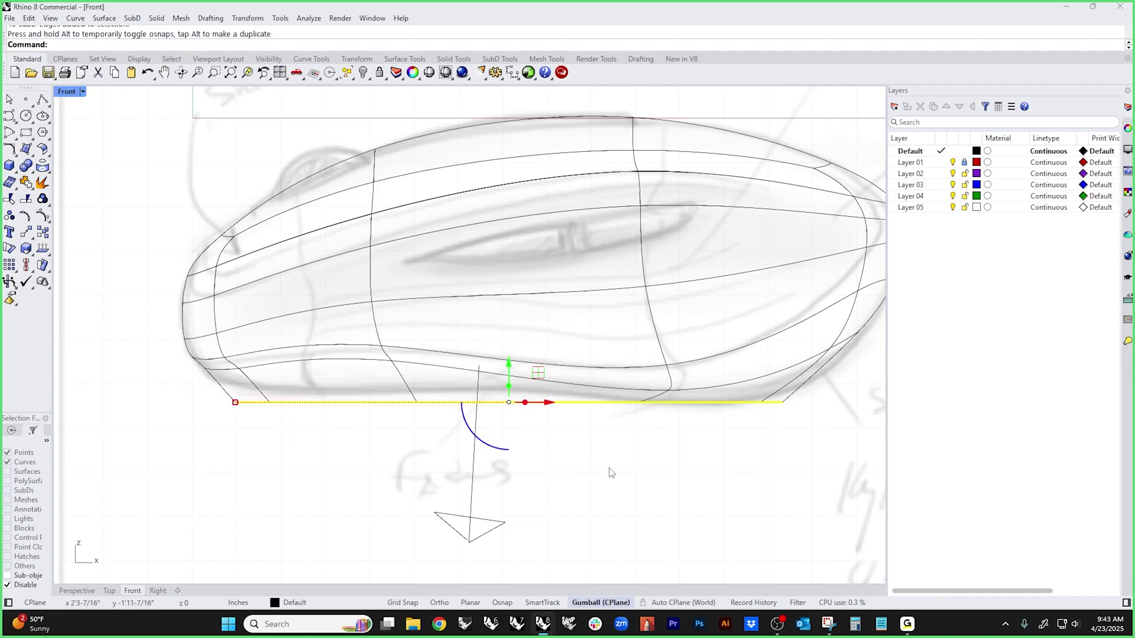
{"action": "key", "text": "Escape"}
{"action": "scroll", "coordinate": [170, 356], "scroll_direction": "up", "scroll_amount": 8}
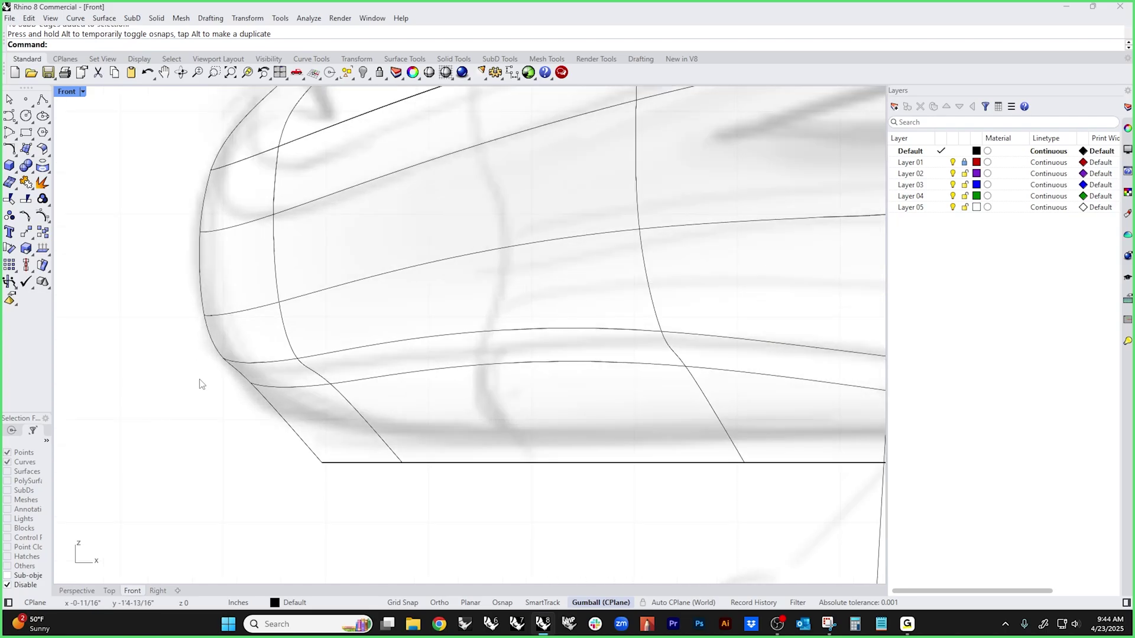
- Adjust the front-tip vertex in the row just above the base loop to follow the sketched lower front corner
{"action": "left_click_drag", "start_coordinate": [200, 380], "coordinate": [259, 400]}
{"action": "key", "text": "Escape"}
{"action": "scroll", "coordinate": [223, 397], "scroll_direction": "down", "scroll_amount": 8}
{"action": "right_click_drag", "start_coordinate": [373, 464], "coordinate": [275, 441]}
- Shift the rear-end vertices near the base slightly backward toward the sketched rear outline
{"action": "scroll", "coordinate": [571, 446], "scroll_direction": "up", "scroll_amount": 5}
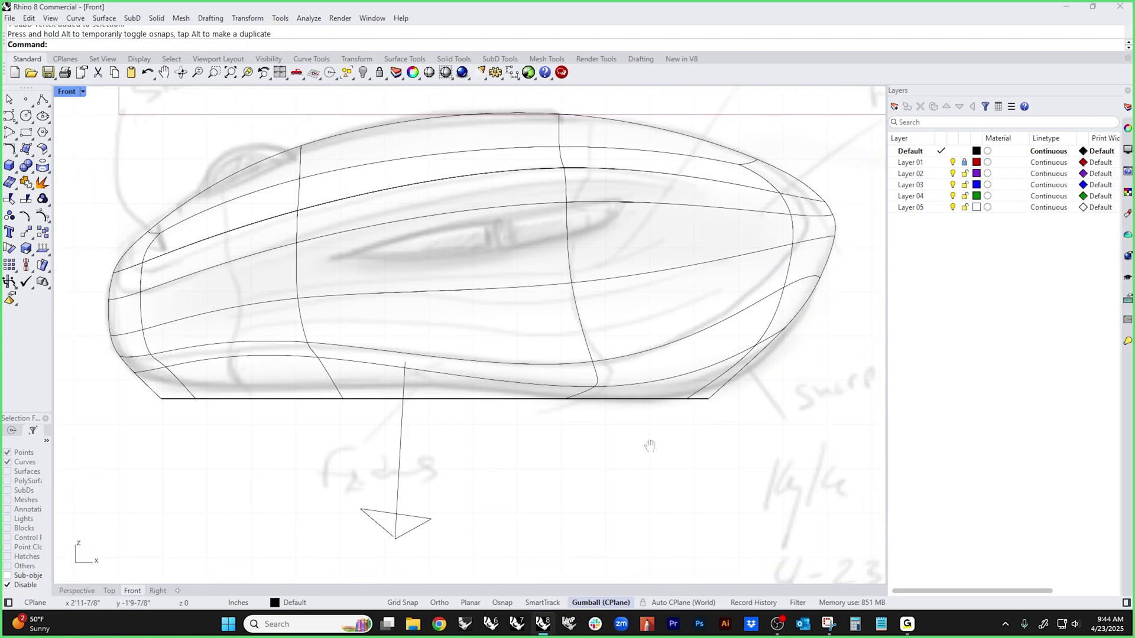
{"action": "left_click_drag", "start_coordinate": [626, 308], "coordinate": [753, 358]}
{"action": "left_click_drag", "start_coordinate": [646, 333], "coordinate": [673, 332]}
{"action": "key", "text": "Escape"}
{"action": "scroll", "coordinate": [706, 366], "scroll_direction": "down", "scroll_amount": 3}
{"action": "scroll", "coordinate": [702, 355], "scroll_direction": "down", "scroll_amount": 4}
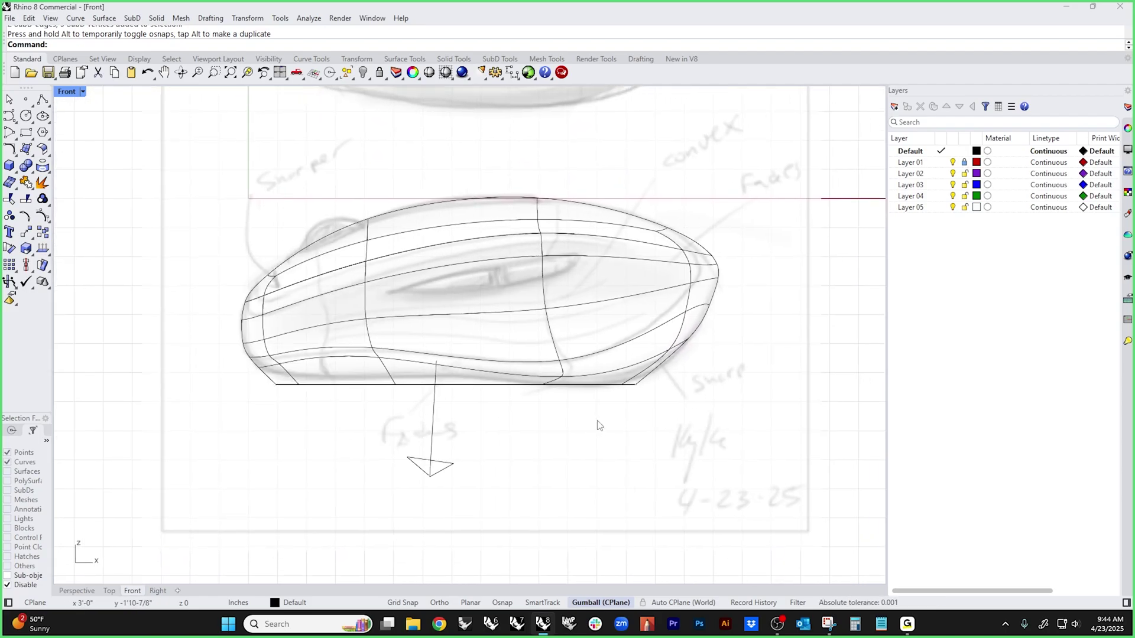
- Examine the underside opening and lower surfaces of the body in a shaded Perspective view
{"action": "key", "text": "ctrl+F4"}
{"action": "middle_click", "coordinate": [604, 423]}
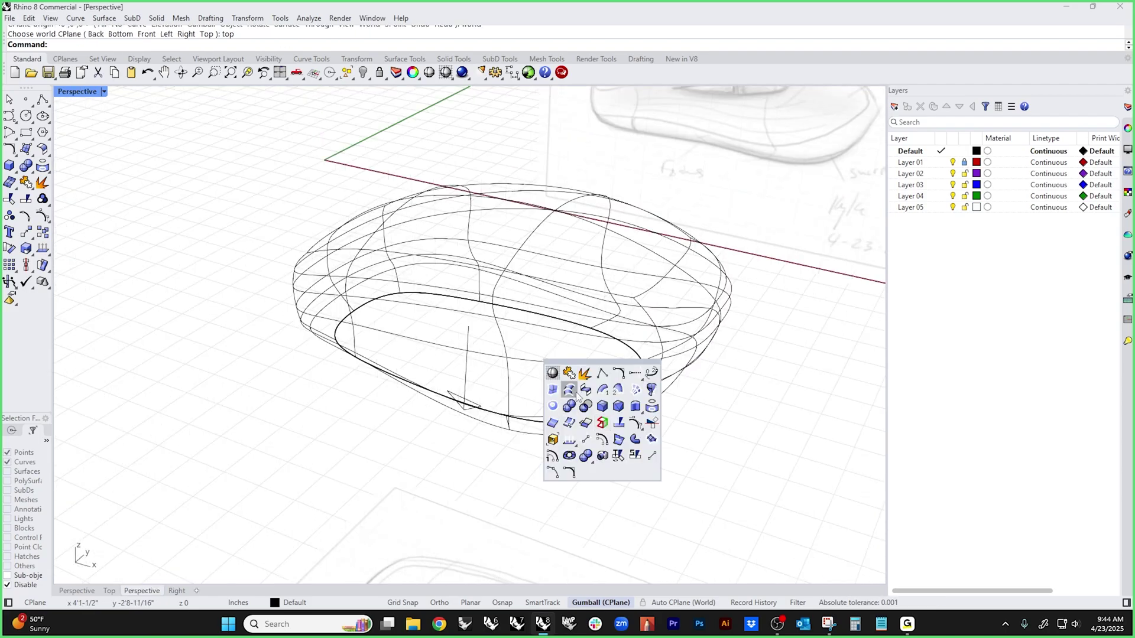
{"action": "left_click", "coordinate": [550, 375]}
{"action": "mouse_move", "coordinate": [540, 378]}
{"action": "right_mouse_down"}
{"action": "mouse_move", "coordinate": [579, 311]}
{"action": "mouse_move", "coordinate": [403, 368]}
{"action": "mouse_move", "coordinate": [526, 434]}
{"action": "mouse_move", "coordinate": [589, 432]}
{"action": "mouse_move", "coordinate": [586, 443]}
{"action": "right_mouse_up"}
{"action": "double_click", "coordinate": [537, 361]}
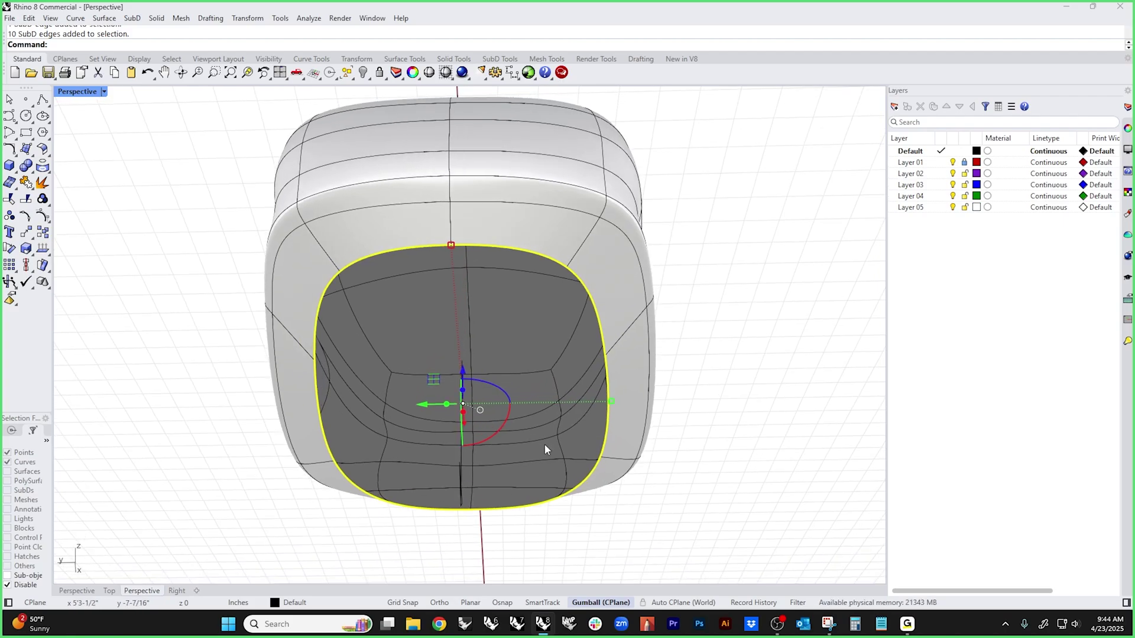
{"action": "key", "text": "Escape"}
{"action": "mouse_move", "coordinate": [713, 489]}
{"action": "right_mouse_down"}
{"action": "mouse_move", "coordinate": [722, 475]}
{"action": "mouse_move", "coordinate": [676, 461]}
{"action": "mouse_move", "coordinate": [658, 438]}
{"action": "right_mouse_up"}
{"action": "scroll", "coordinate": [716, 477], "scroll_direction": "down", "scroll_amount": 4}
{"action": "mouse_move", "coordinate": [681, 477]}
{"action": "right_mouse_down"}
{"action": "mouse_move", "coordinate": [662, 416]}
{"action": "mouse_move", "coordinate": [558, 497]}
{"action": "mouse_move", "coordinate": [467, 319]}
{"action": "right_mouse_up"}
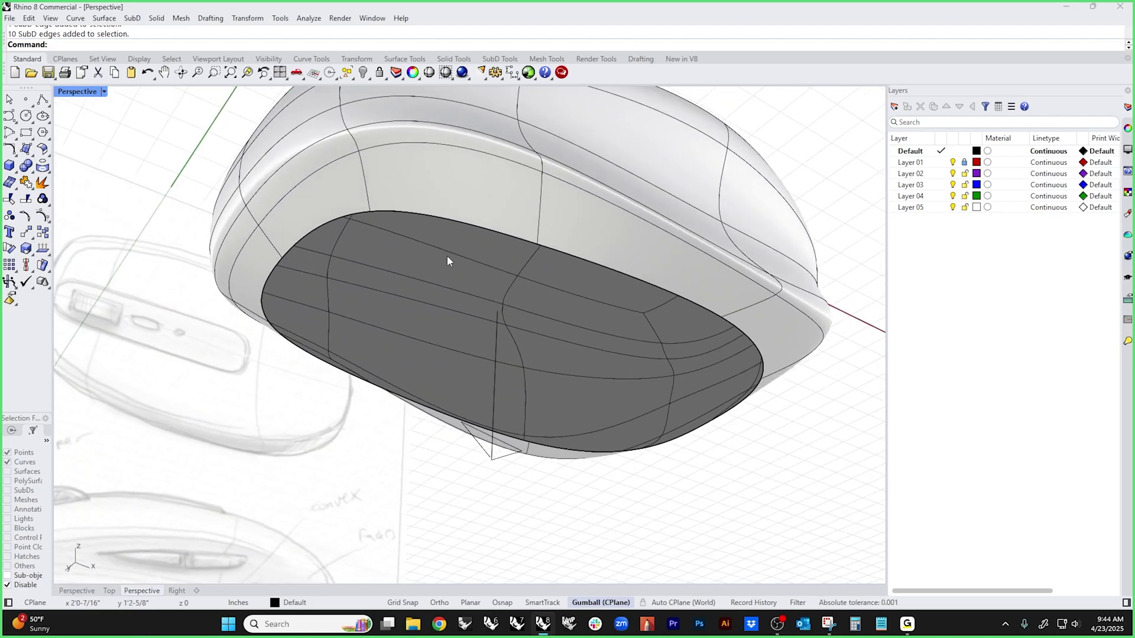
- Apply a SubD crease to the complete edge loop around the underside opening
{"action": "double_click", "coordinate": [452, 222]}
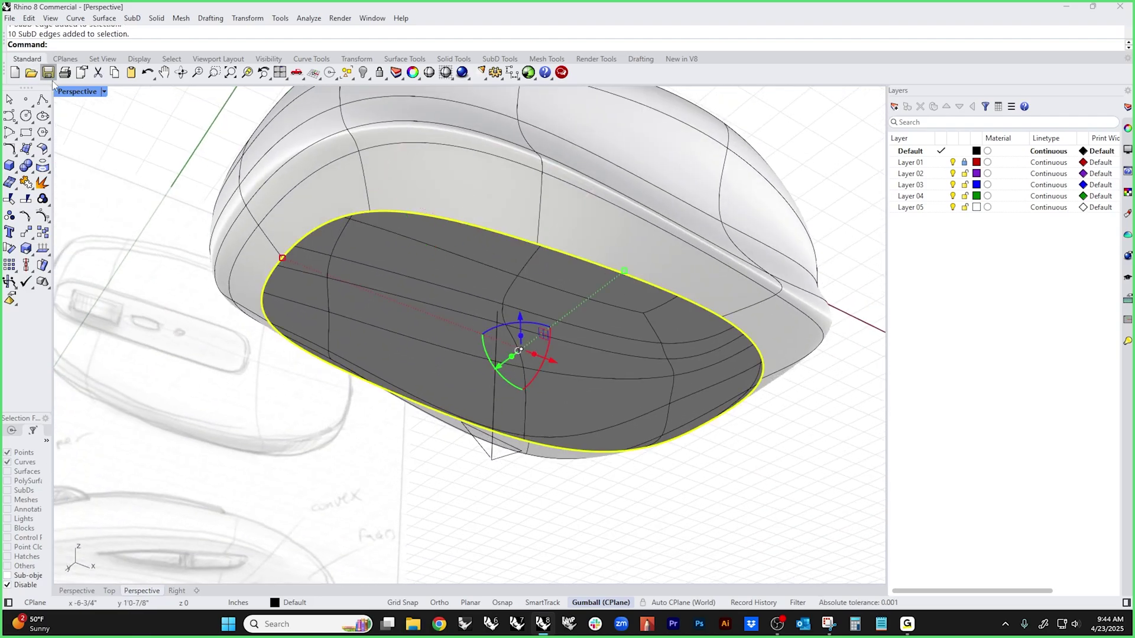
{"action": "left_click", "coordinate": [500, 59]}
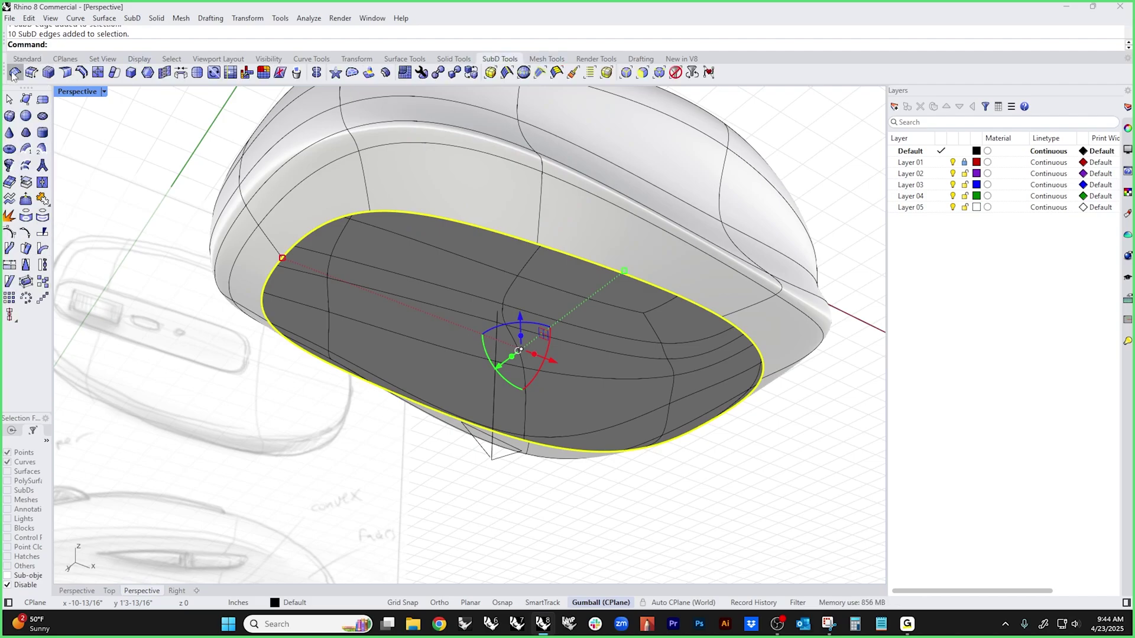
{"action": "left_click", "coordinate": [48, 73]}
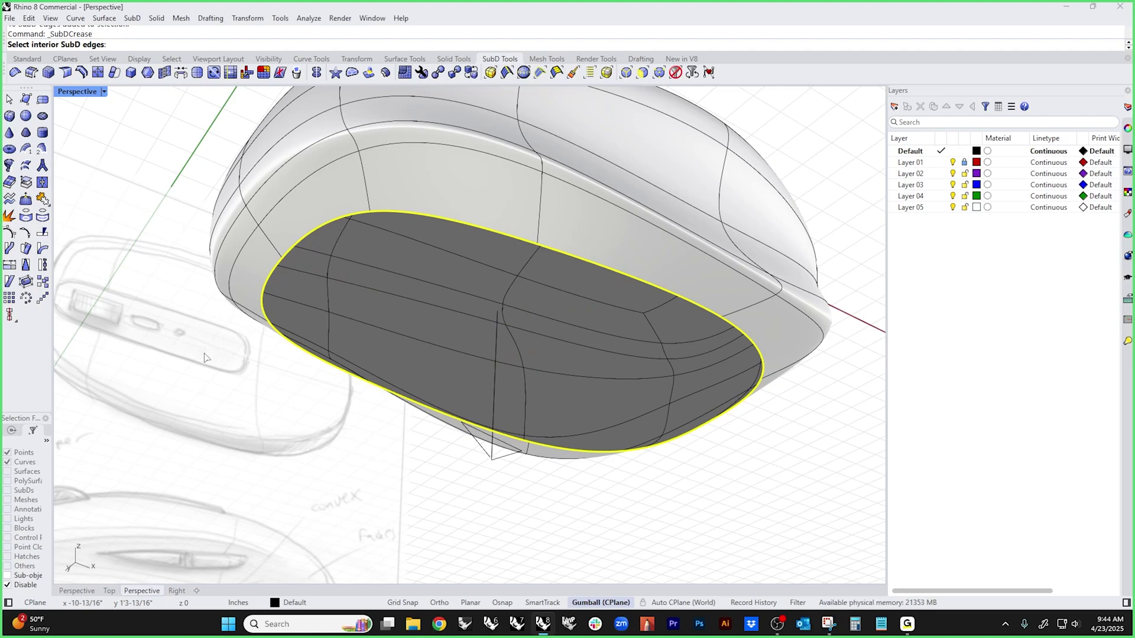
{"action": "key", "text": "Return"}
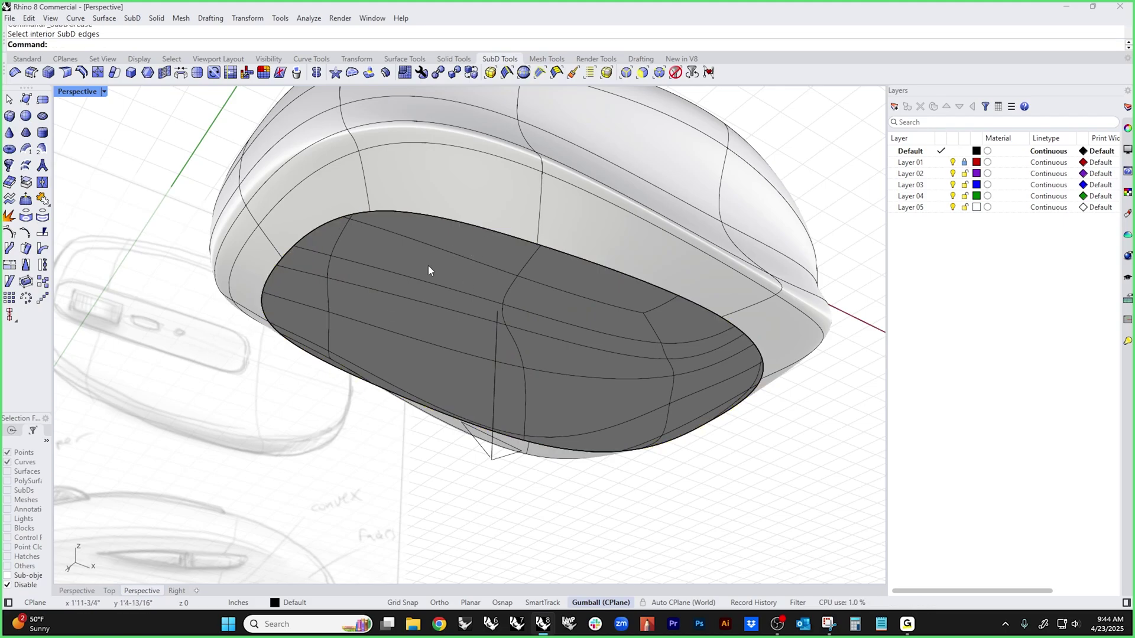
{"action": "right_click_drag", "start_coordinate": [424, 268], "coordinate": [415, 267]}
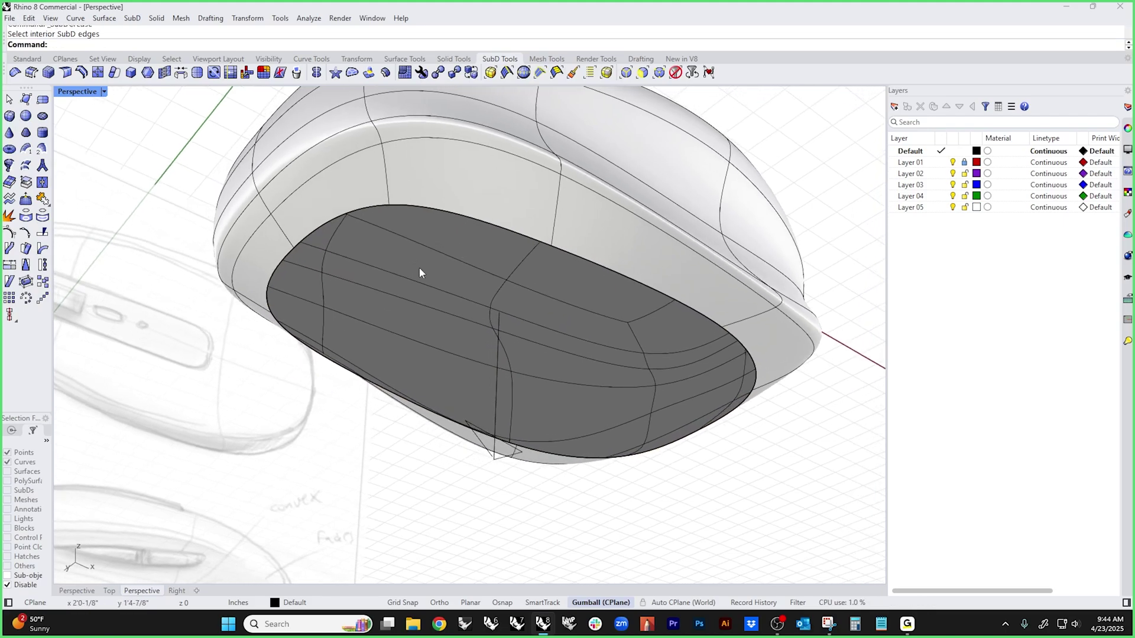
- Bridge the two long side edge chains of the underside opening with 2 segments, joined and creased
{"action": "left_click", "coordinate": [454, 214], "text": "ctrl+shift"}
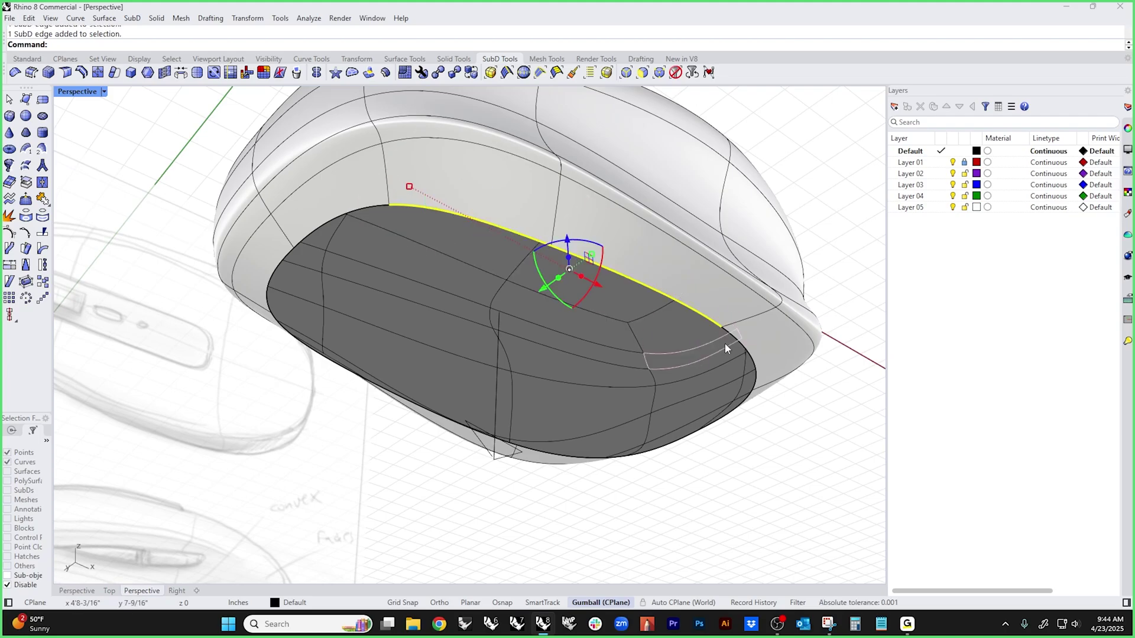
{"action": "right_click_drag", "start_coordinate": [714, 367], "coordinate": [675, 355]}
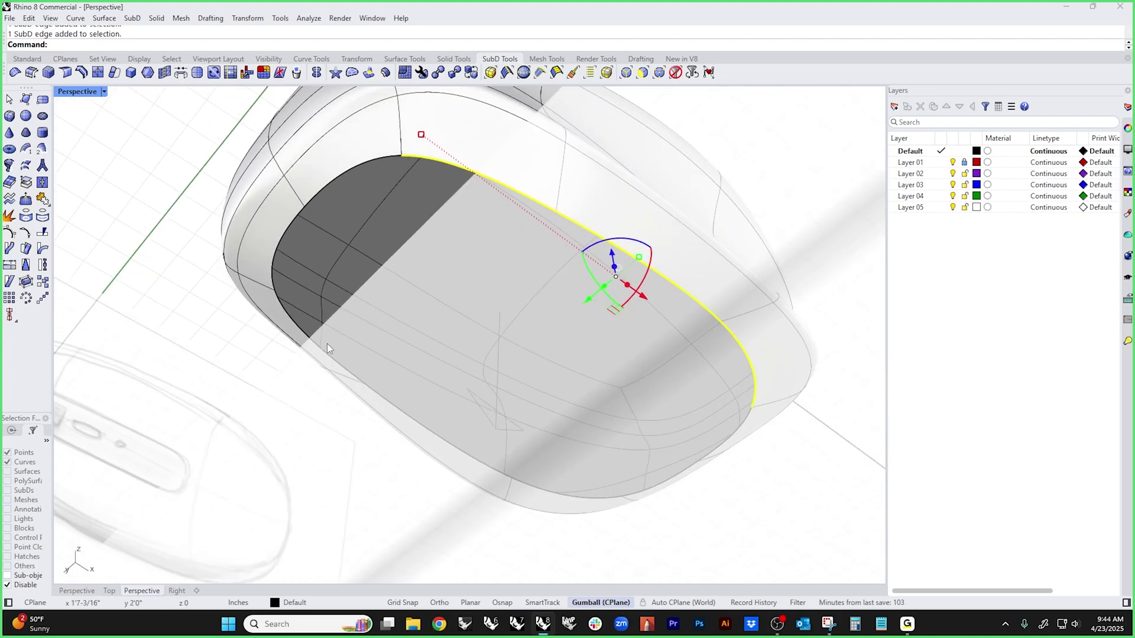
{"action": "left_click", "coordinate": [295, 322], "text": "ctrl+shift"}
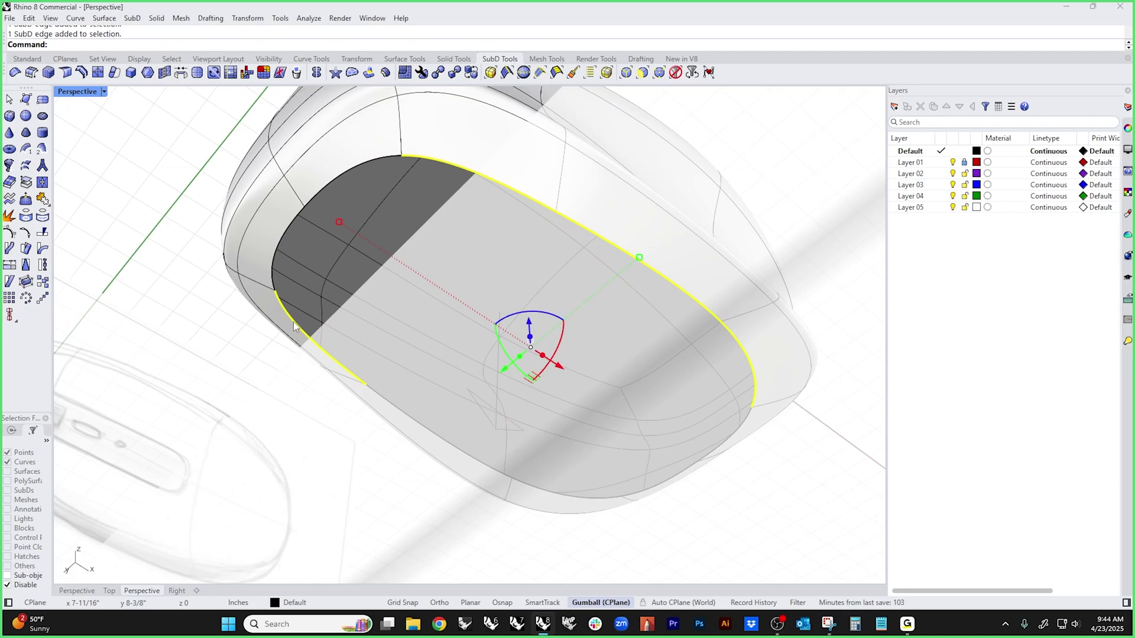
{"action": "left_click", "coordinate": [401, 413], "text": "ctrl+shift"}
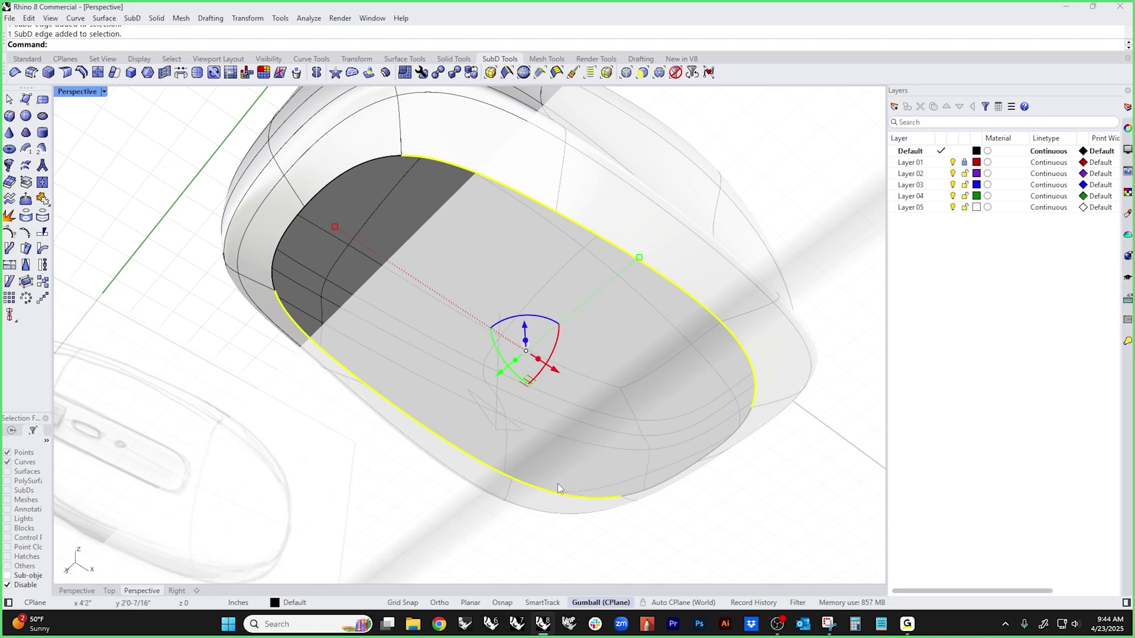
{"action": "type", "text": "bridge"}
{"action": "key", "text": "Return"}
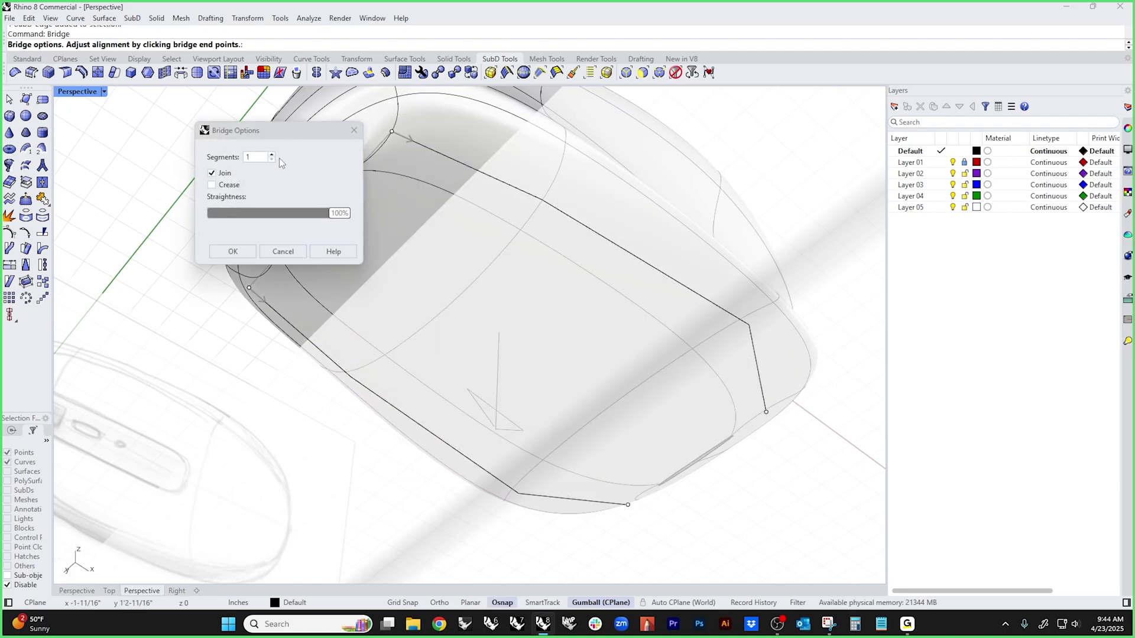
{"action": "double_click", "coordinate": [259, 160]}
{"action": "type", "text": "2"}
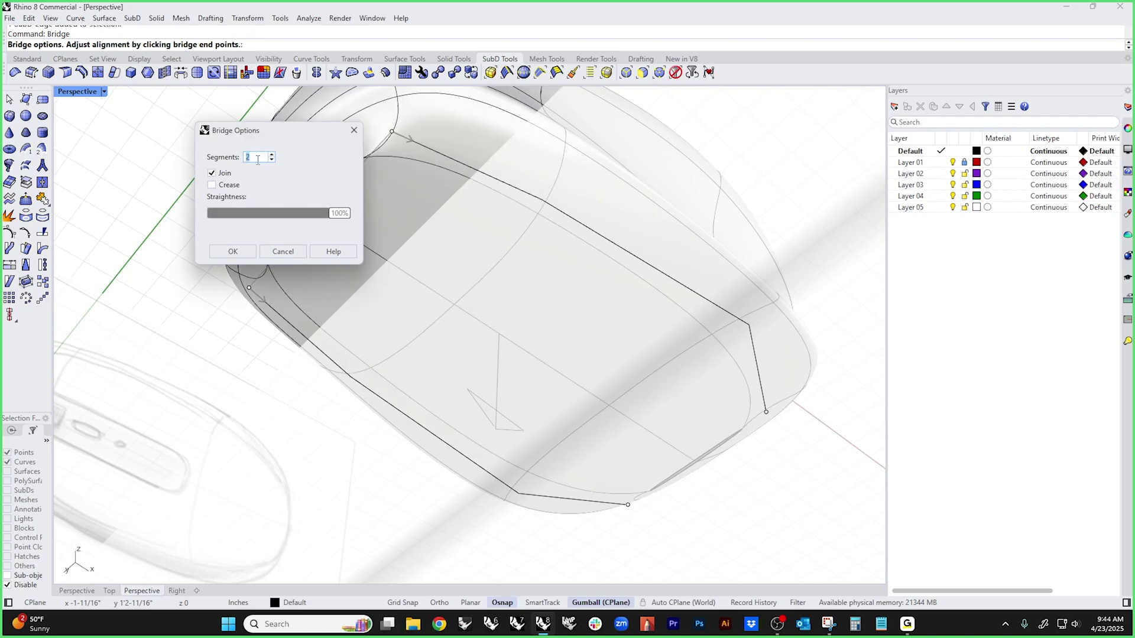
{"action": "left_click_drag", "start_coordinate": [268, 132], "coordinate": [100, 107]}
{"action": "right_click_drag", "start_coordinate": [308, 331], "coordinate": [378, 387]}
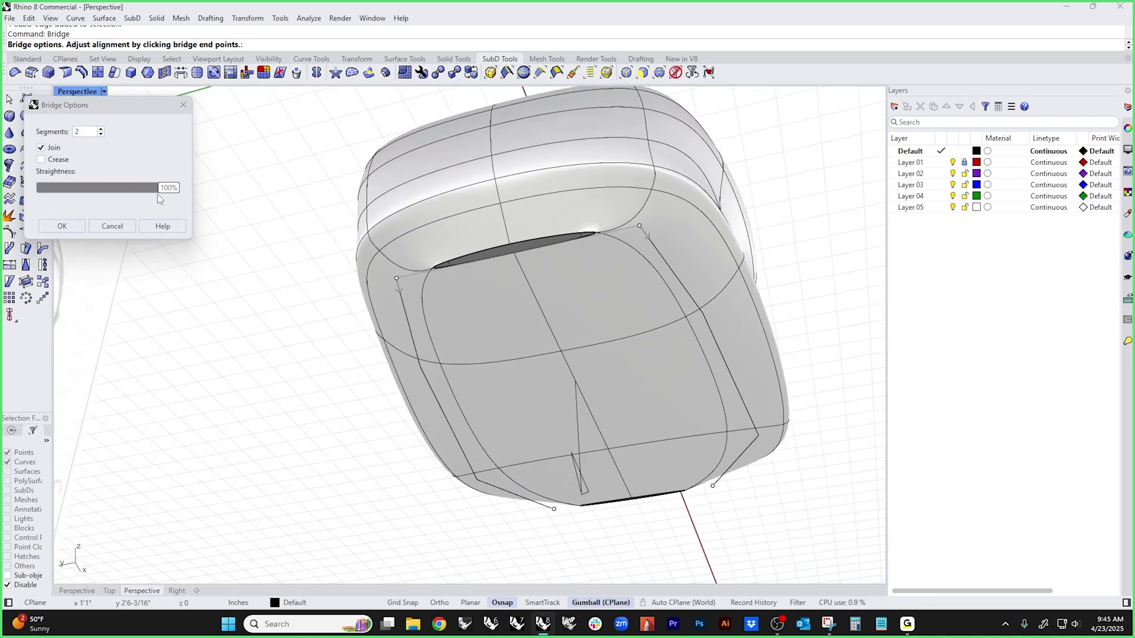
{"action": "left_click", "coordinate": [41, 159]}
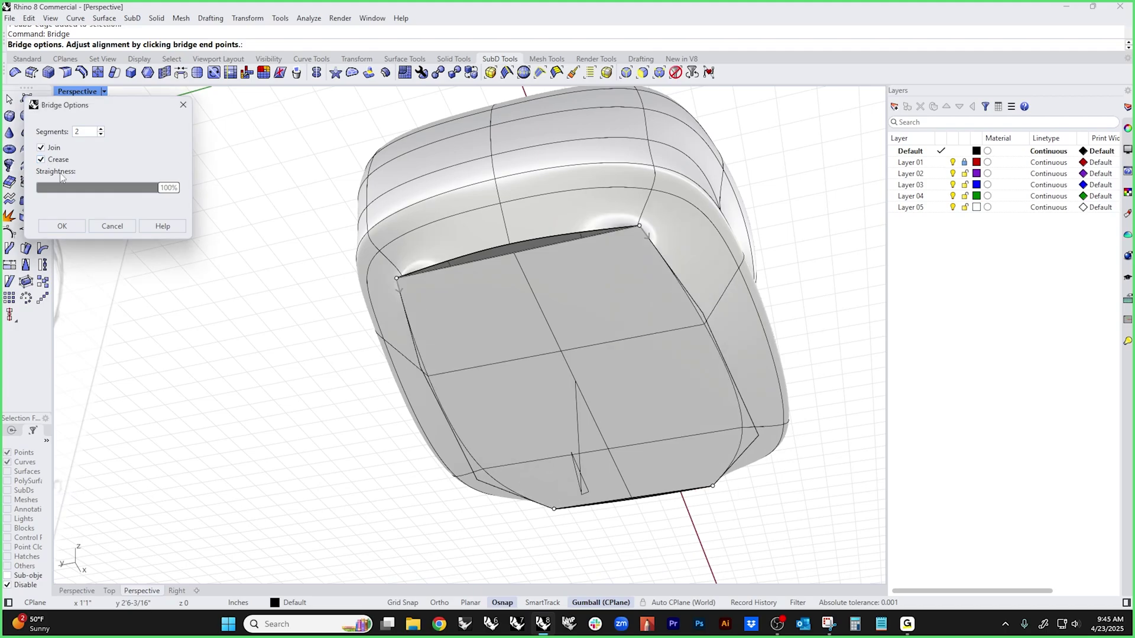
{"action": "left_click", "coordinate": [61, 226]}
- Stitch the two middle vertices of the gap at the front end of the underside together at their average location
{"action": "scroll", "coordinate": [497, 266], "scroll_direction": "up", "scroll_amount": 3}
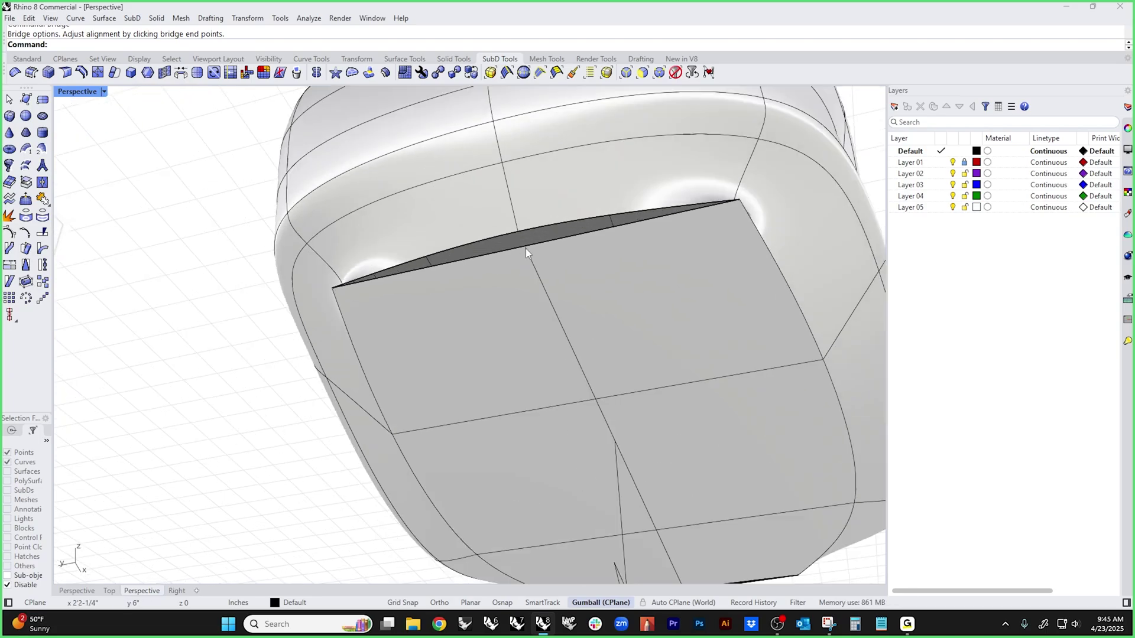
{"action": "left_click", "coordinate": [526, 247], "text": "ctrl+shift"}
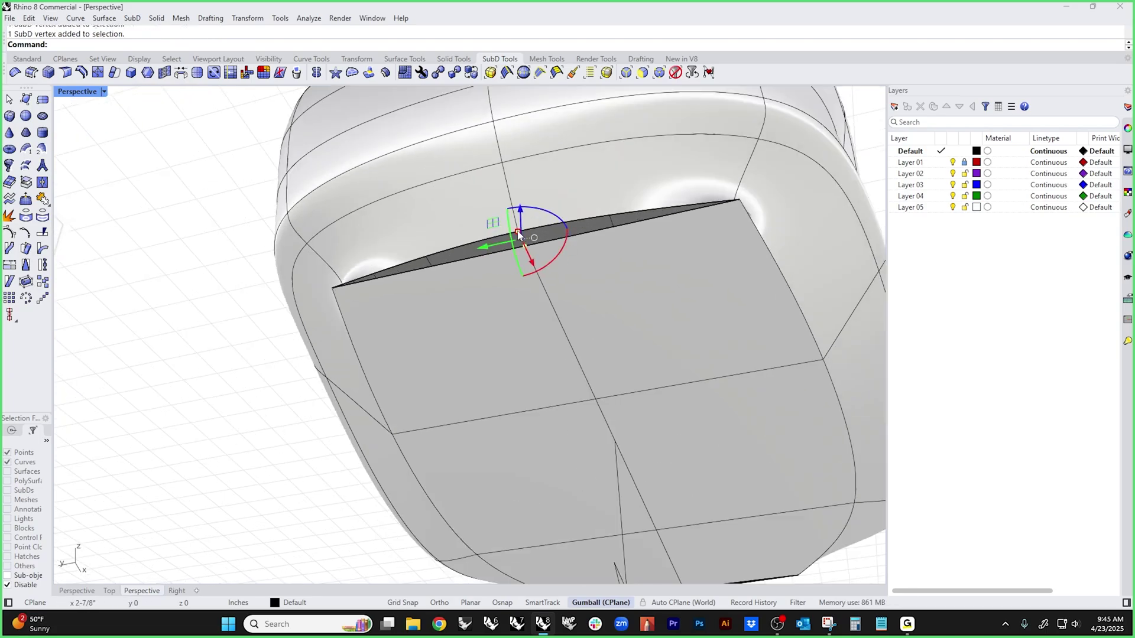
{"action": "type", "text": "titch"}
{"action": "key", "text": "Return"}
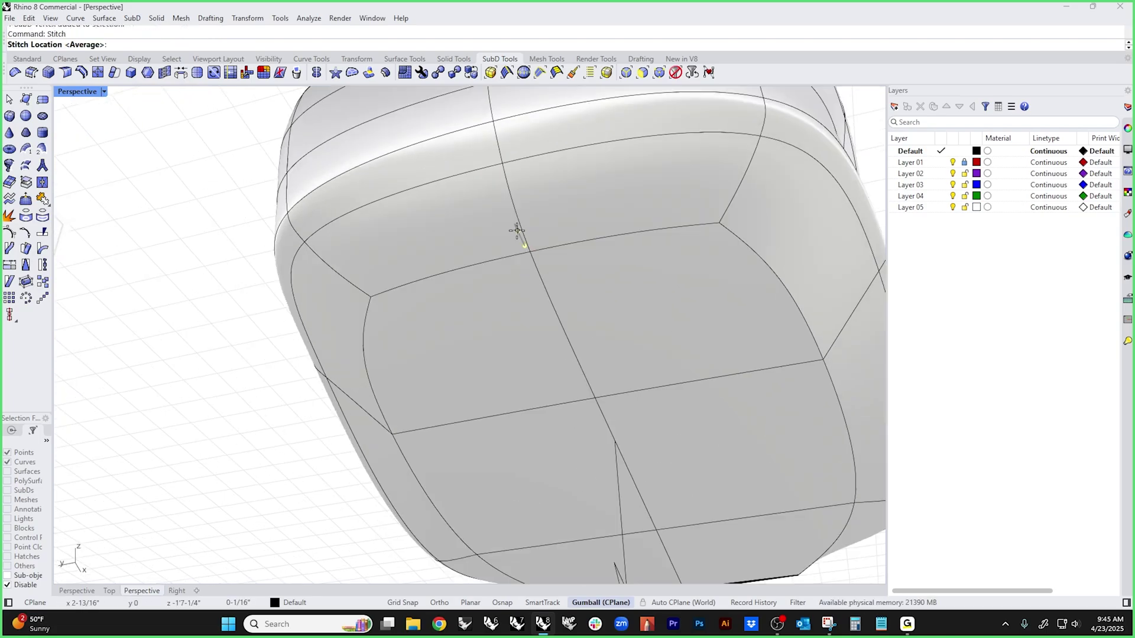
{"action": "key", "text": "Return"}
{"action": "scroll", "coordinate": [213, 349], "scroll_direction": "down", "scroll_amount": 5}
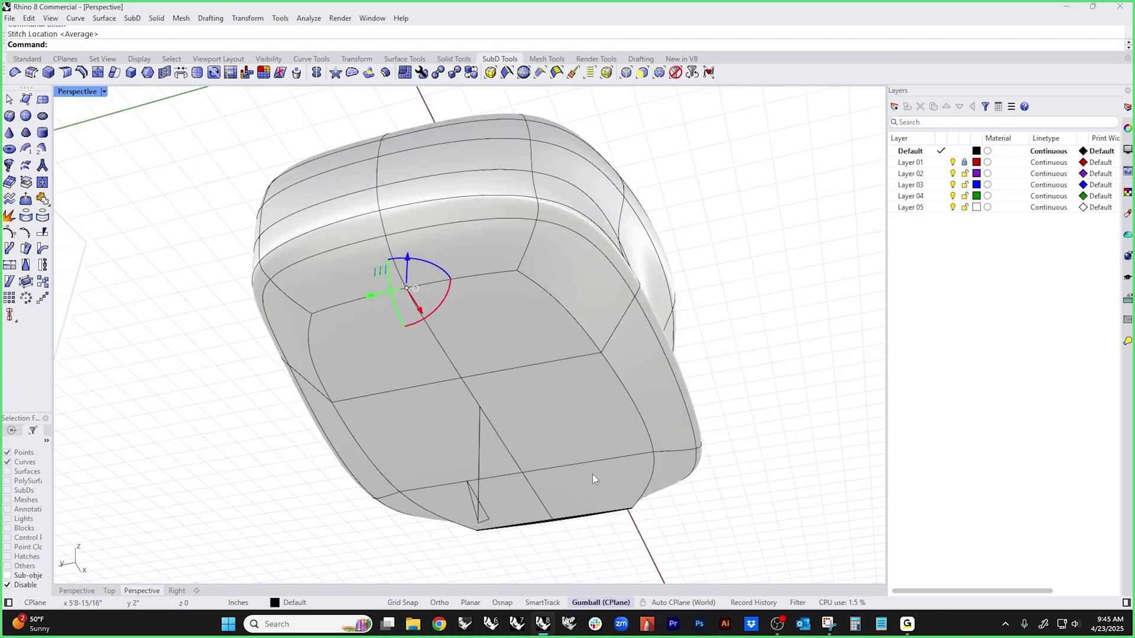
- Stitch the two middle vertices of the gap at the rear end of the underside together at their average location
{"action": "right_click_drag", "start_coordinate": [592, 474], "coordinate": [446, 458]}
{"action": "left_click", "coordinate": [393, 503]}
{"action": "right_click_drag", "start_coordinate": [737, 519], "coordinate": [730, 519], "text": "shift"}
{"action": "scroll", "coordinate": [675, 366], "scroll_direction": "up", "scroll_amount": 5}
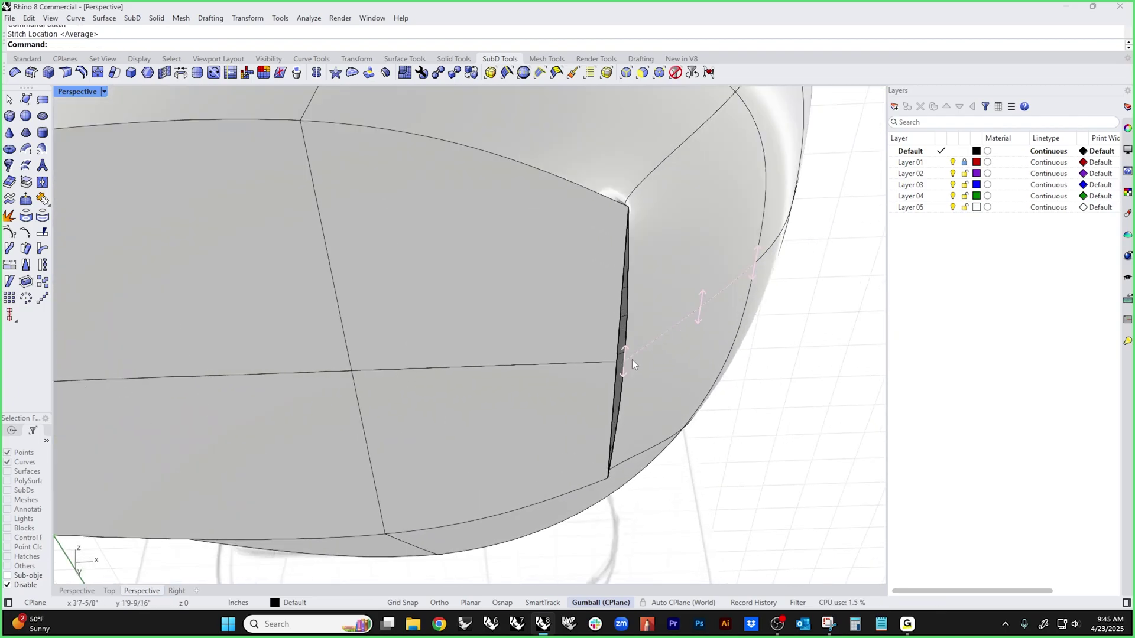
{"action": "left_click", "coordinate": [627, 363]}
{"action": "scroll", "coordinate": [617, 364], "scroll_direction": "up", "scroll_amount": 3}
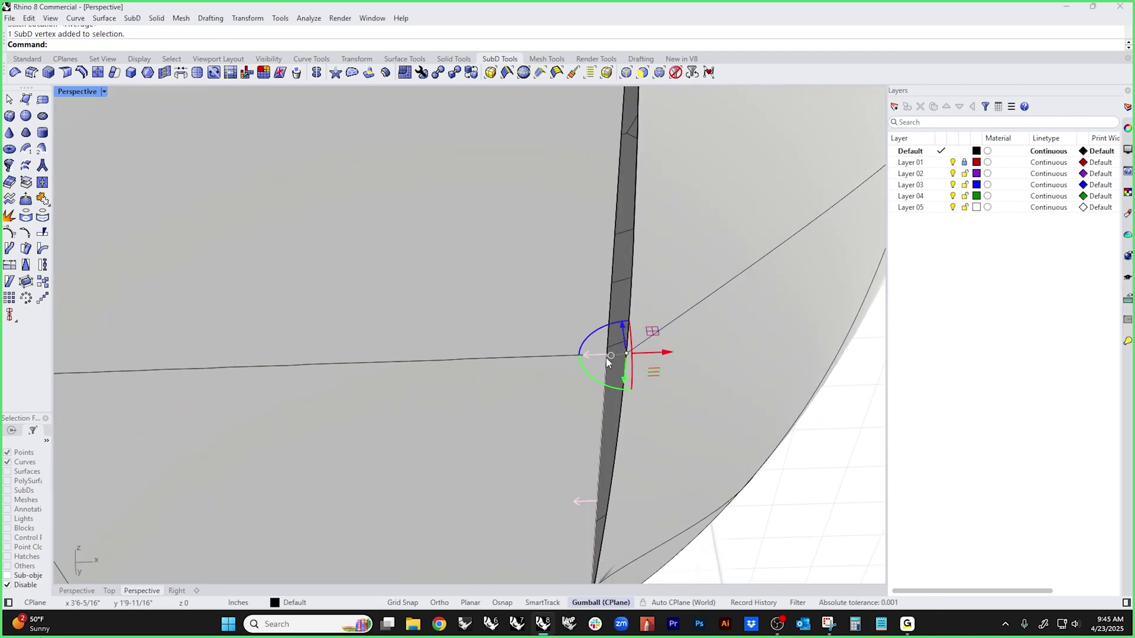
{"action": "left_click", "coordinate": [607, 355]}
{"action": "key", "text": "Return"}
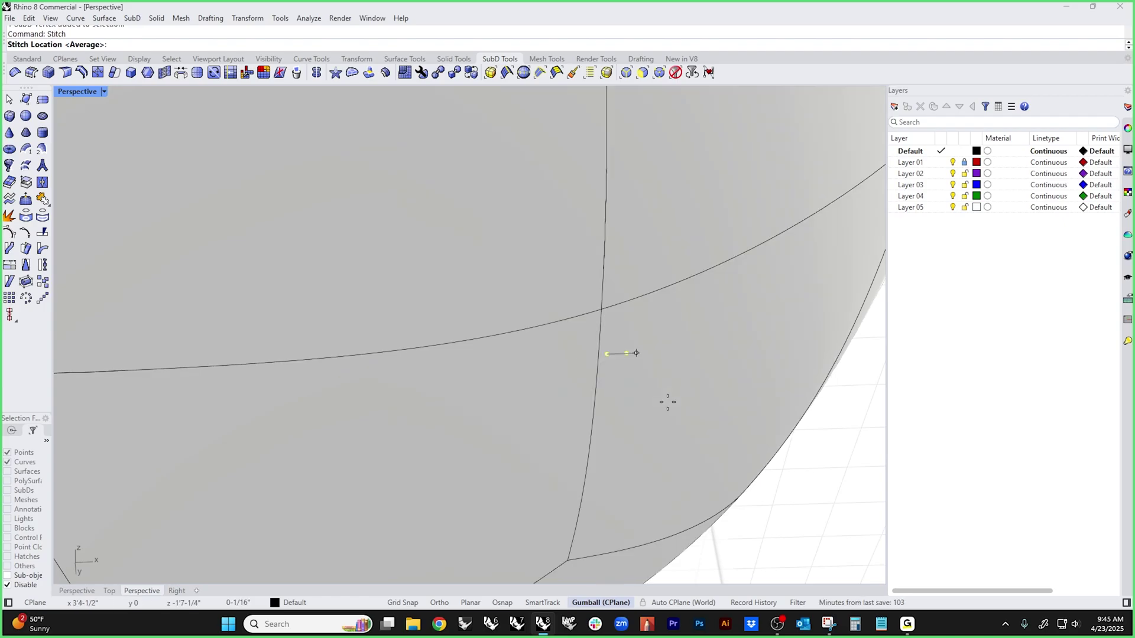
{"action": "key", "text": "Return"}
{"action": "scroll", "coordinate": [672, 378], "scroll_direction": "down", "scroll_amount": 7}
{"action": "left_click", "coordinate": [717, 462]}
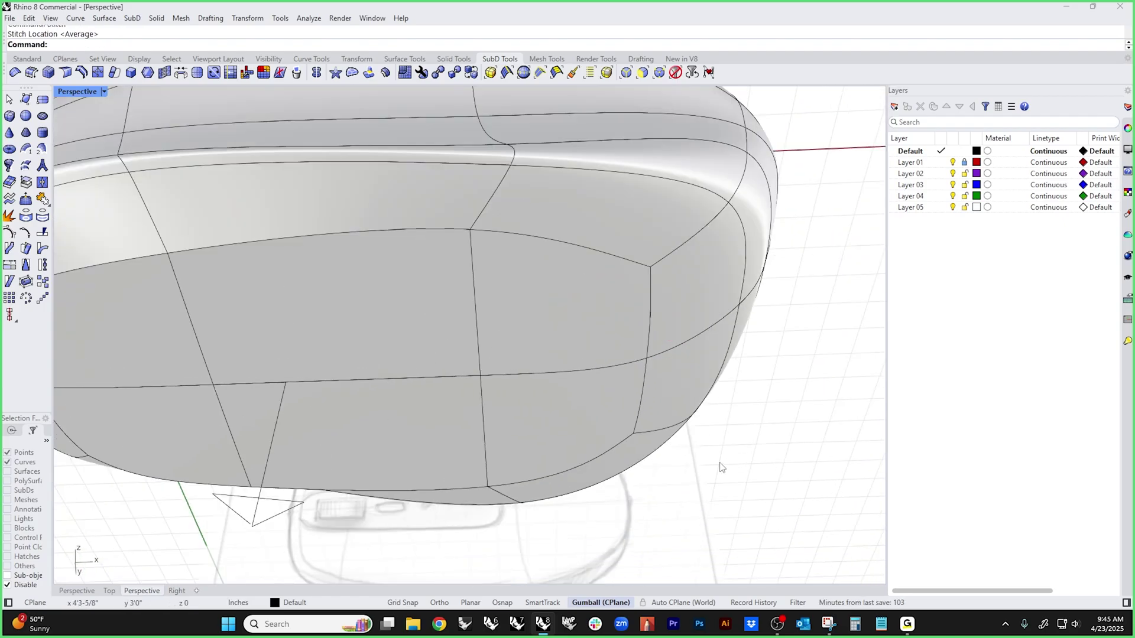
- Crease all edges of the complete loop around the closed underside face with the CreaseAll option
{"action": "scroll", "coordinate": [703, 442], "scroll_direction": "down", "scroll_amount": 3}
{"action": "right_click_drag", "start_coordinate": [704, 444], "coordinate": [622, 403]}
{"action": "scroll", "coordinate": [620, 391], "scroll_direction": "up", "scroll_amount": 2}
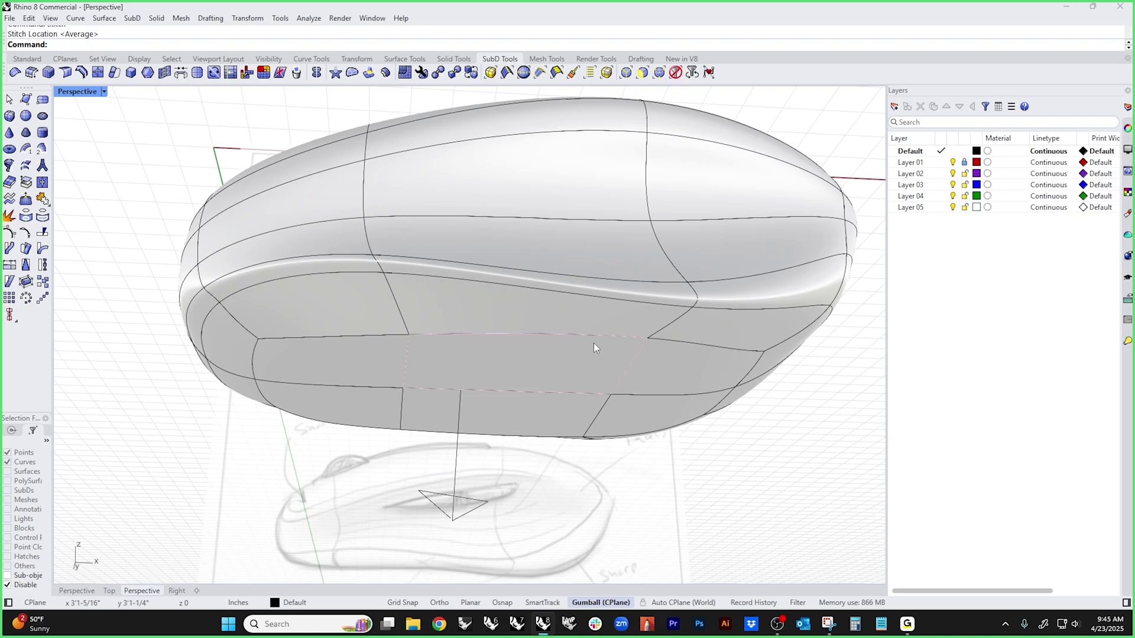
{"action": "left_click", "coordinate": [598, 338], "text": "ctrl+shift"}
{"action": "double_click", "coordinate": [598, 337], "text": "ctrl+shift"}
{"action": "double_click", "coordinate": [748, 374], "text": "ctrl+shift"}
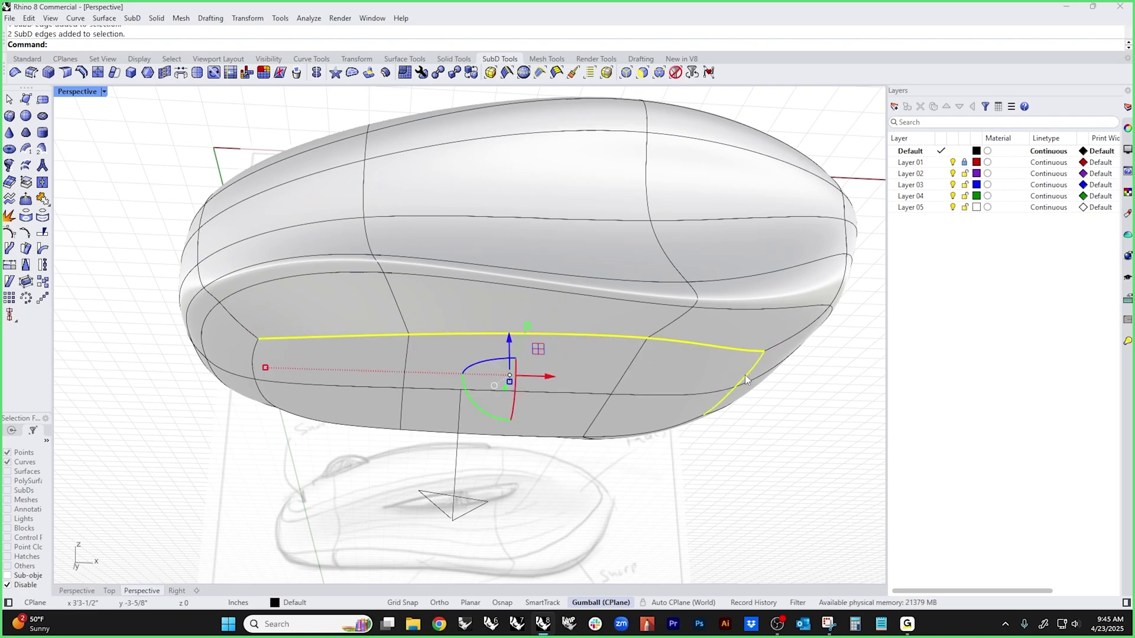
{"action": "double_click", "coordinate": [672, 428], "text": "shift"}
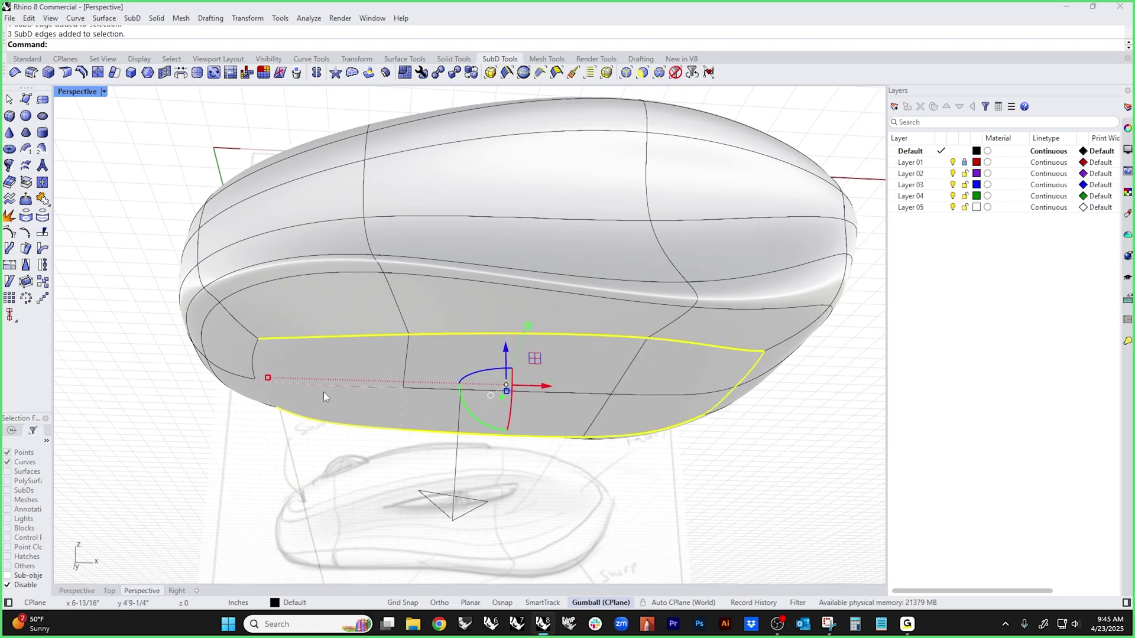
{"action": "double_click", "coordinate": [259, 393], "text": "shift"}
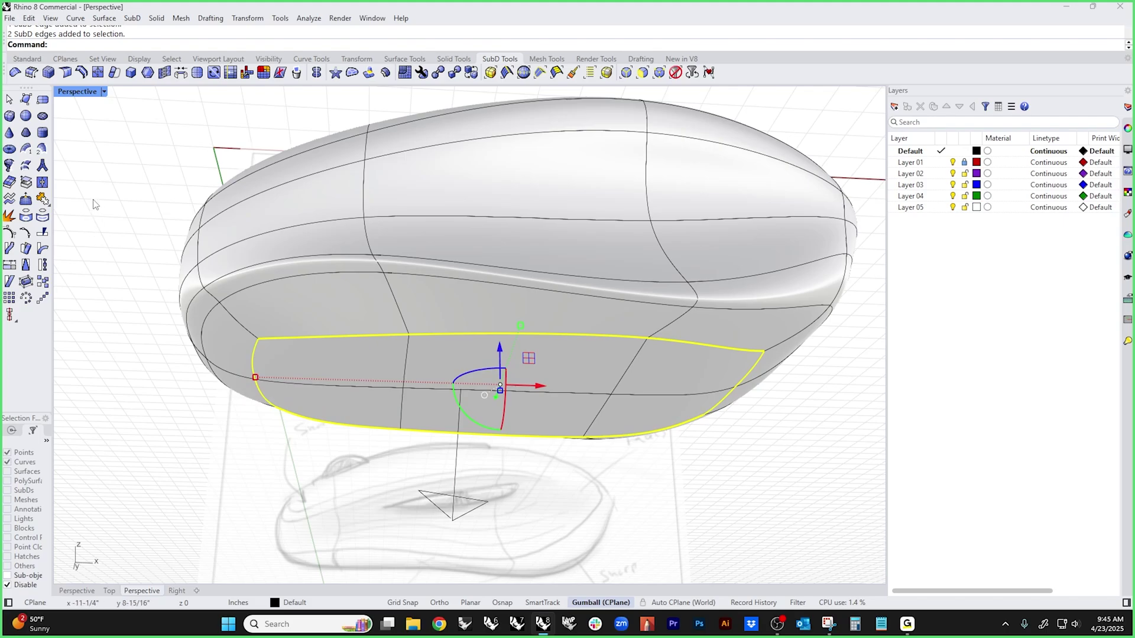
{"action": "left_click", "coordinate": [81, 72]}
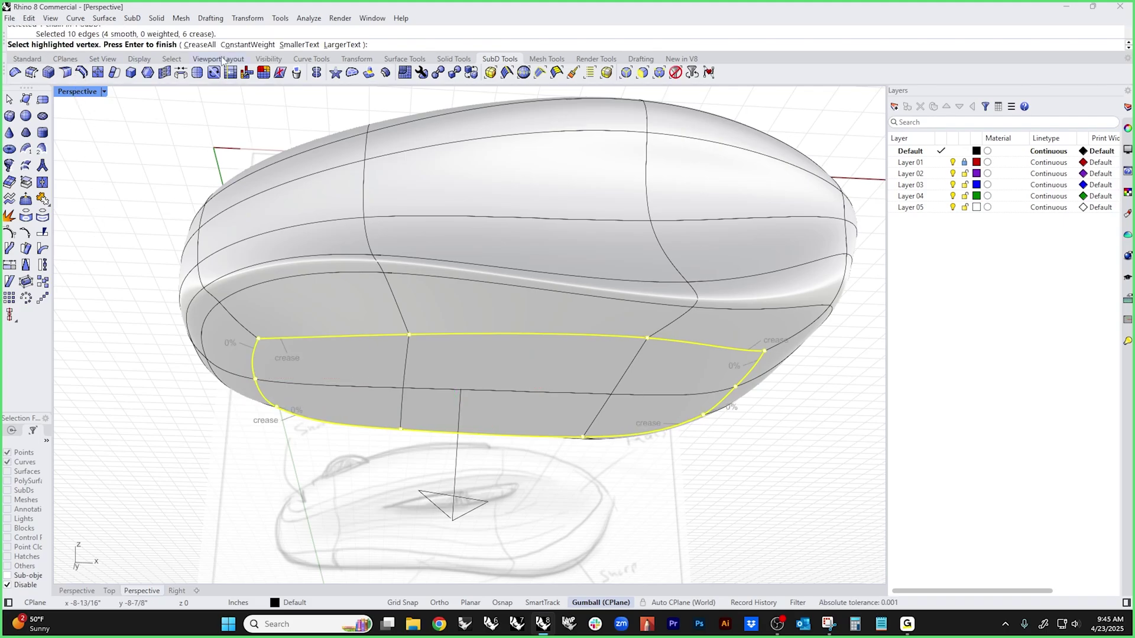
{"action": "left_click", "coordinate": [199, 45]}
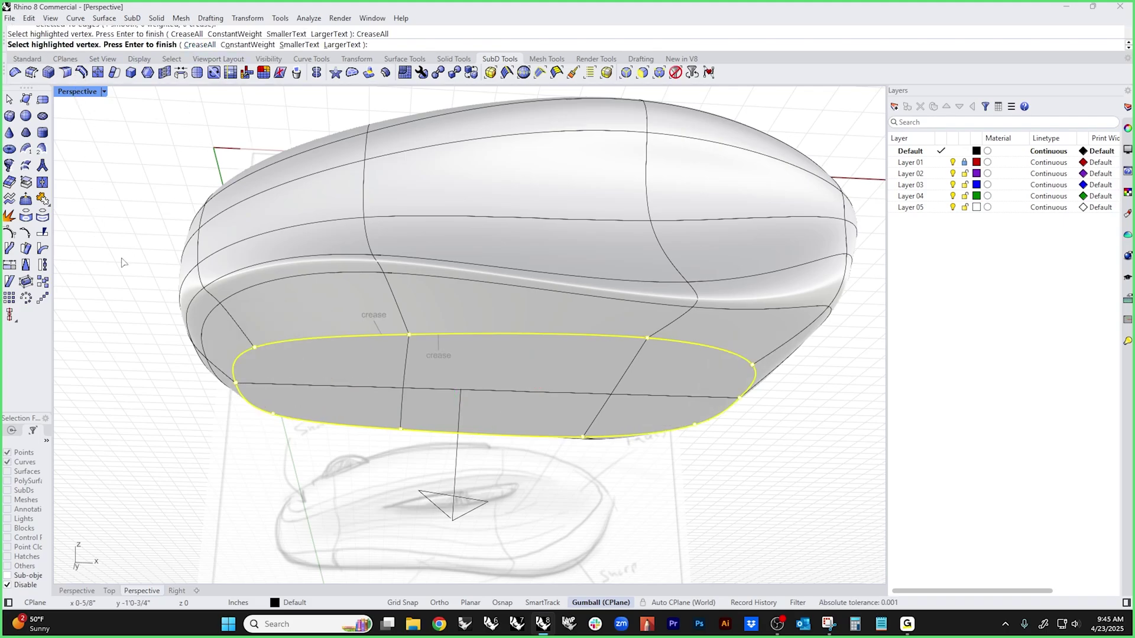
{"action": "right_click", "coordinate": [129, 315]}
- Start a SubD crease edit on the upper edge loop and set the weight at its front center vertex to 90
{"action": "scroll", "coordinate": [259, 355], "scroll_direction": "down", "scroll_amount": 4}
{"action": "mouse_move", "coordinate": [290, 368]}
{"action": "right_mouse_down"}
{"action": "mouse_move", "coordinate": [445, 415]}
{"action": "mouse_move", "coordinate": [432, 379]}
{"action": "mouse_move", "coordinate": [248, 433]}
{"action": "mouse_move", "coordinate": [104, 429]}
{"action": "mouse_move", "coordinate": [879, 413]}
{"action": "mouse_move", "coordinate": [81, 438]}
{"action": "mouse_move", "coordinate": [383, 432]}
{"action": "mouse_move", "coordinate": [317, 420]}
{"action": "mouse_move", "coordinate": [337, 414]}
{"action": "mouse_move", "coordinate": [326, 419]}
{"action": "mouse_move", "coordinate": [383, 413]}
{"action": "mouse_move", "coordinate": [352, 426]}
{"action": "mouse_move", "coordinate": [361, 430]}
{"action": "mouse_move", "coordinate": [670, 425]}
{"action": "mouse_move", "coordinate": [357, 418]}
{"action": "mouse_move", "coordinate": [519, 452]}
{"action": "right_mouse_up"}
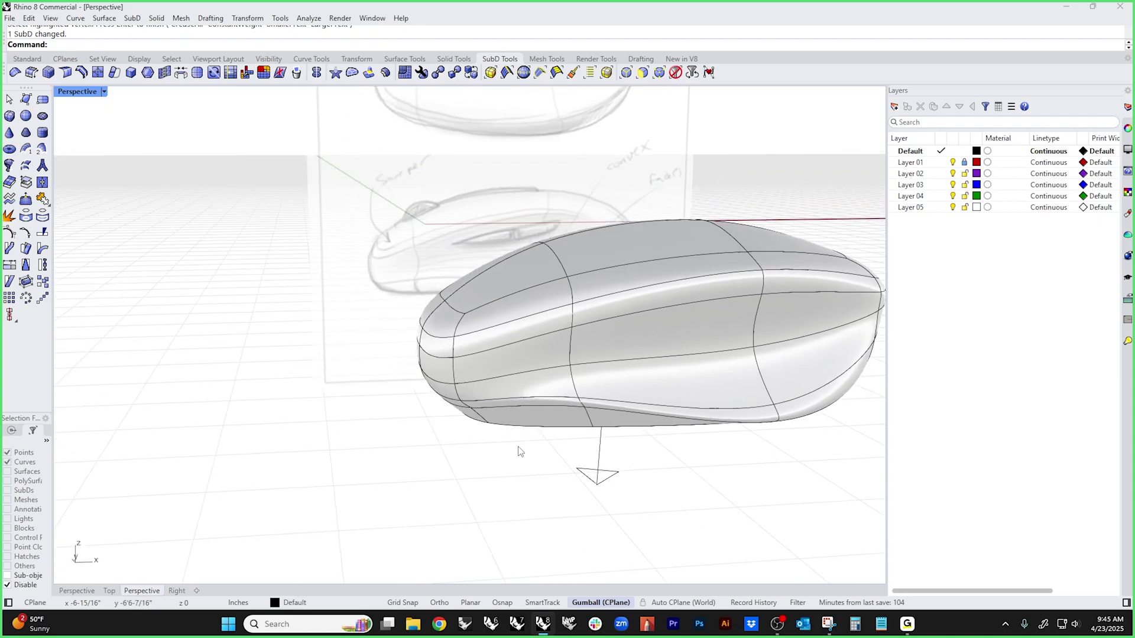
{"action": "right_click_drag", "start_coordinate": [449, 434], "coordinate": [479, 438]}
{"action": "scroll", "coordinate": [514, 352], "scroll_direction": "up", "scroll_amount": 3}
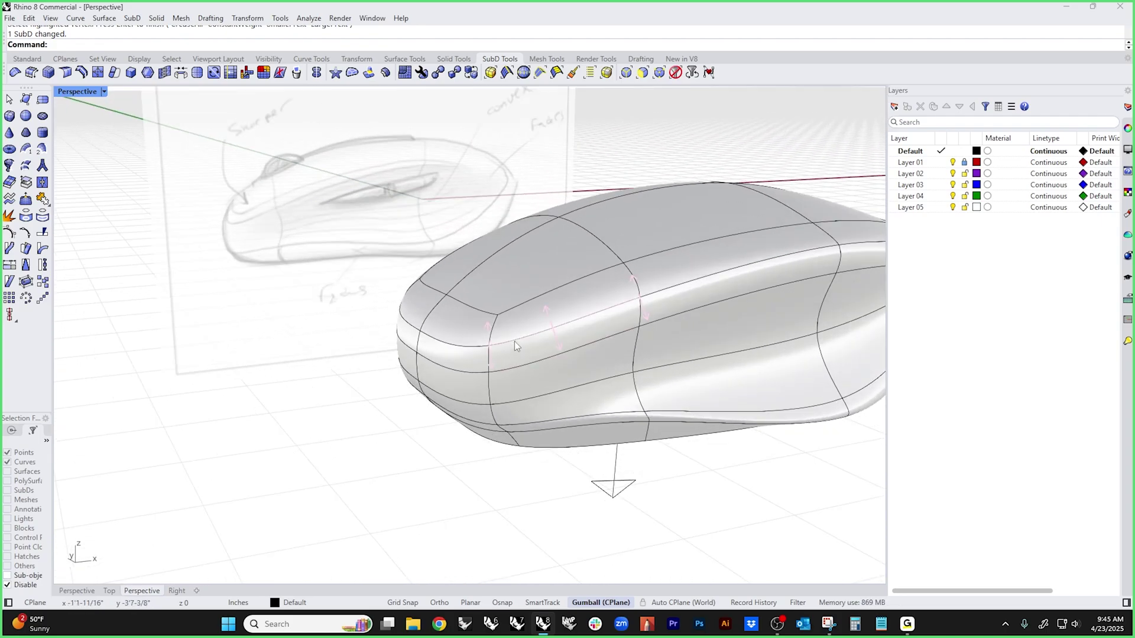
{"action": "double_click", "coordinate": [498, 343]}
{"action": "right_click_drag", "start_coordinate": [445, 343], "coordinate": [405, 360]}
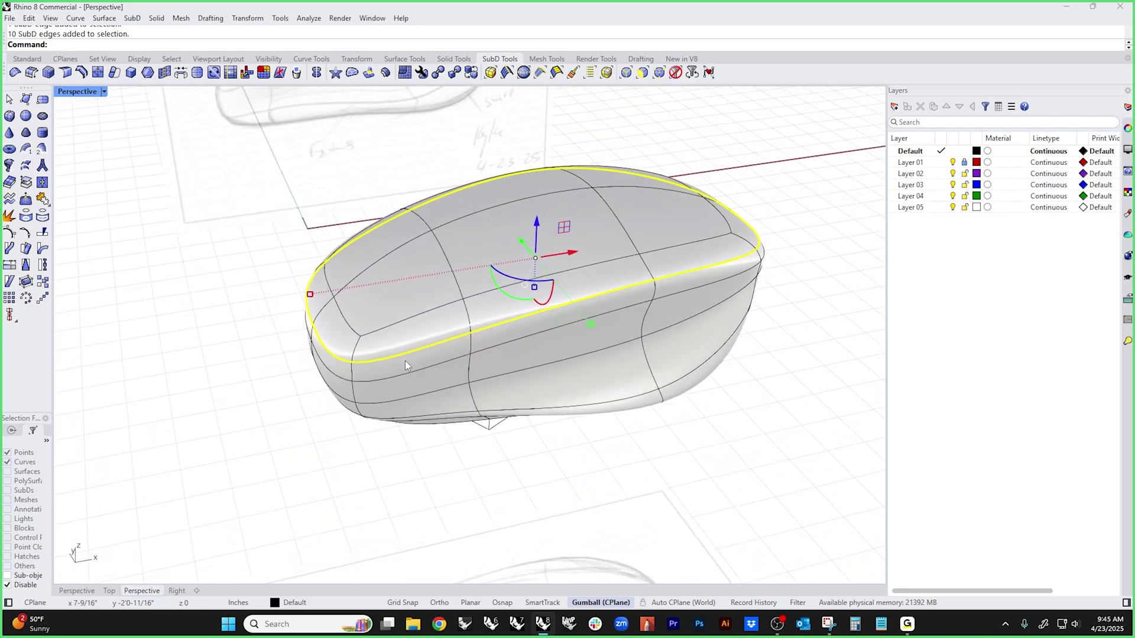
{"action": "left_click", "coordinate": [65, 72]}
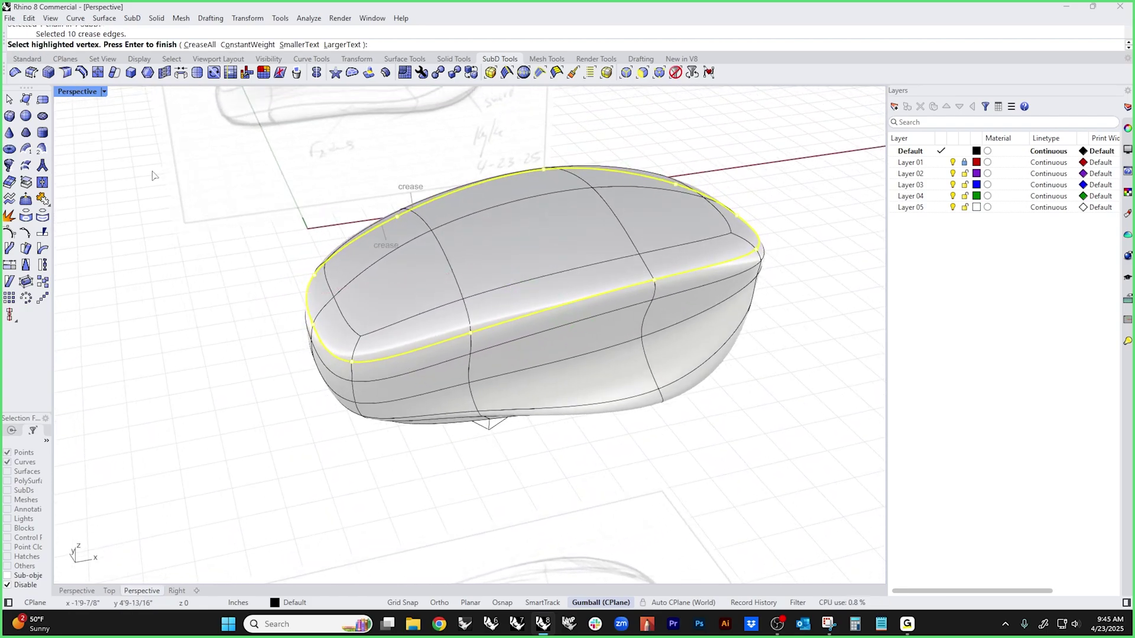
{"action": "right_click_drag", "start_coordinate": [227, 317], "coordinate": [267, 317]}
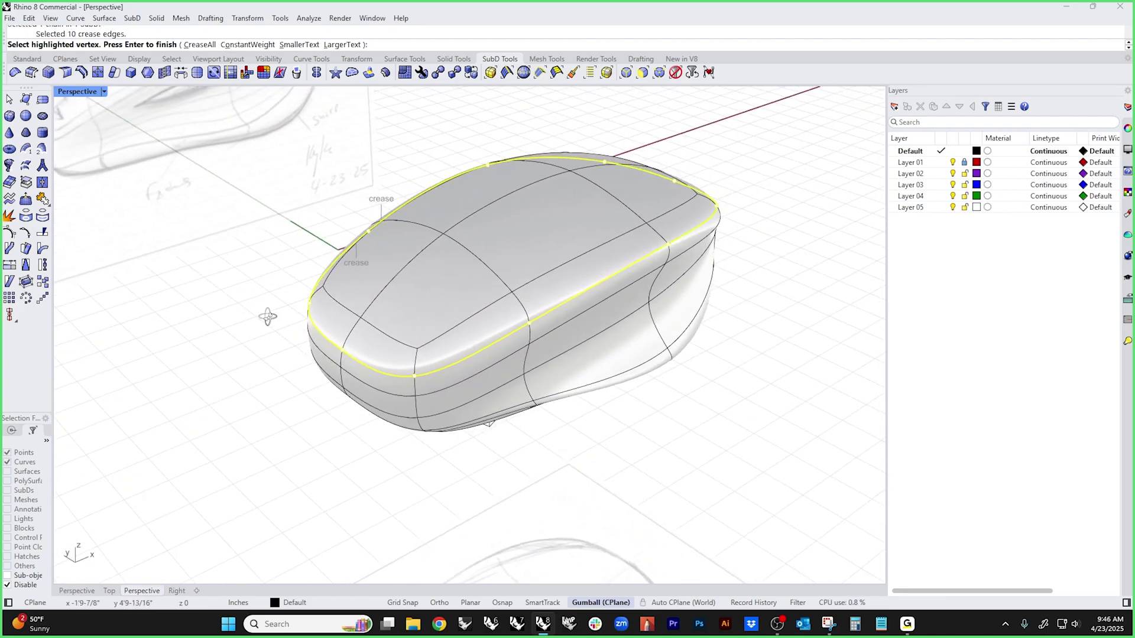
{"action": "left_click", "coordinate": [343, 354]}
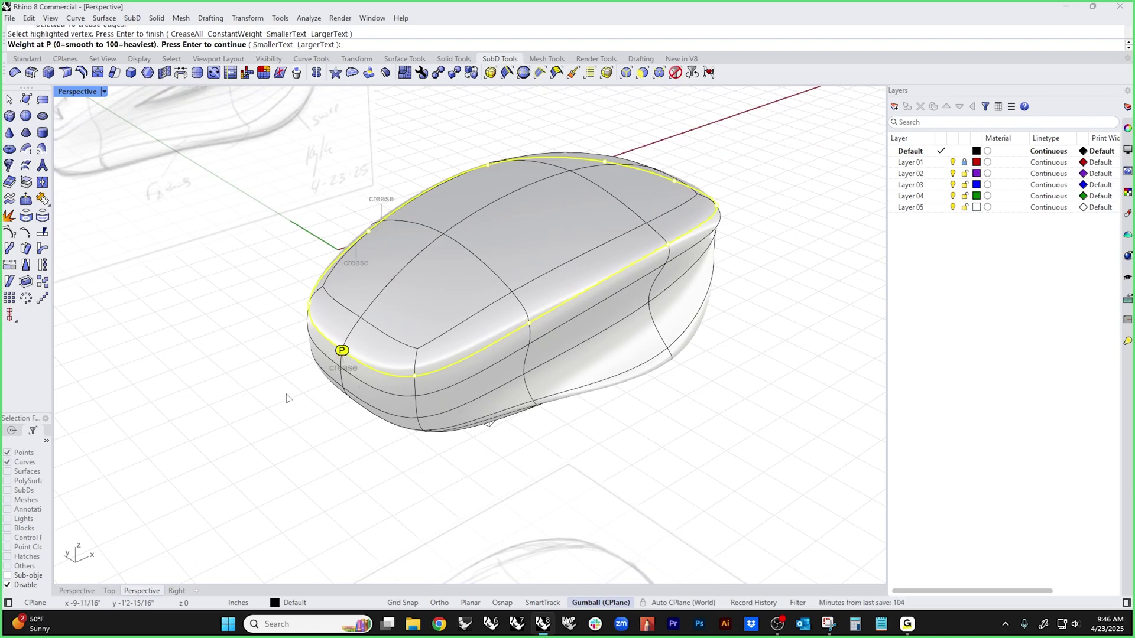
{"action": "key", "text": "Return"}
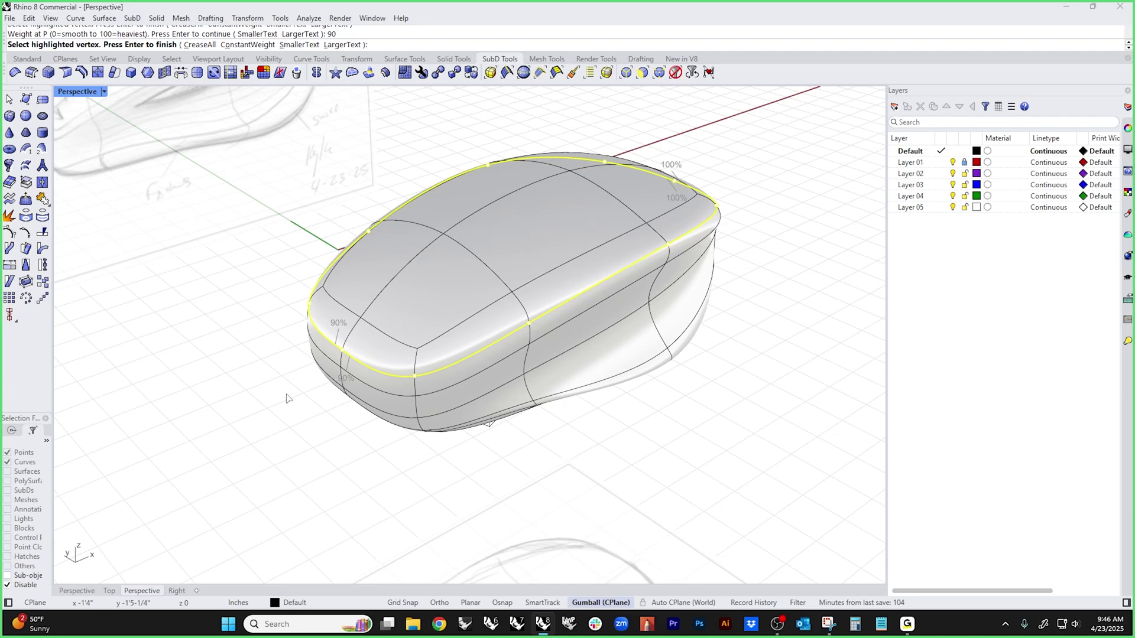
- Set the crease weight at the upper loop's rear center vertex to 0 and apply the weighted crease
{"action": "right_click_drag", "start_coordinate": [310, 408], "coordinate": [415, 412]}
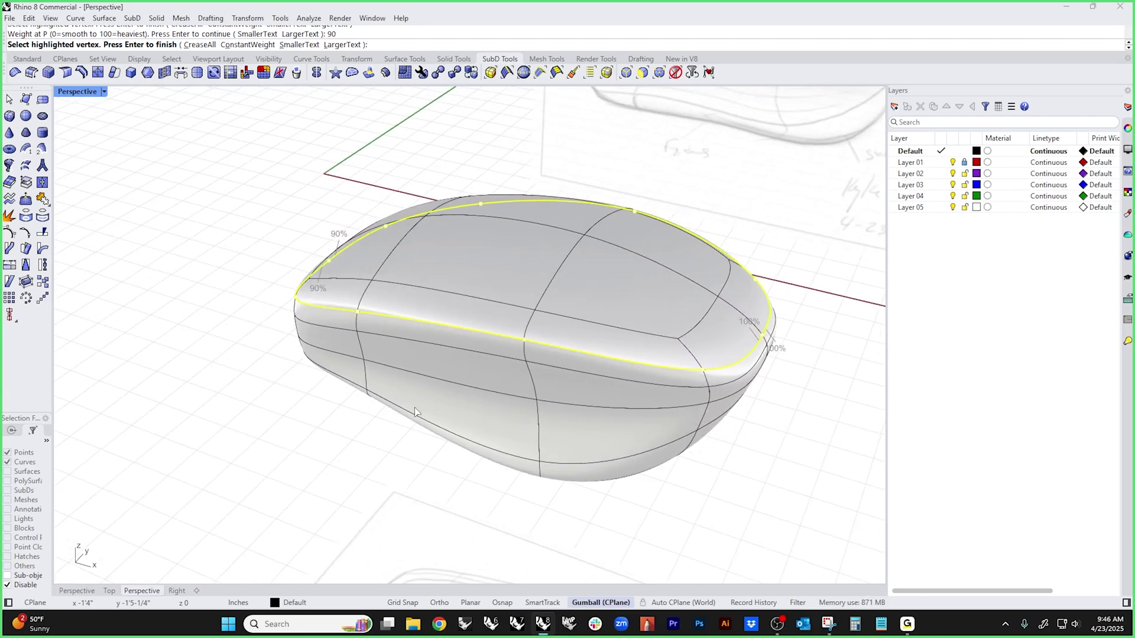
{"action": "left_click", "coordinate": [762, 335]}
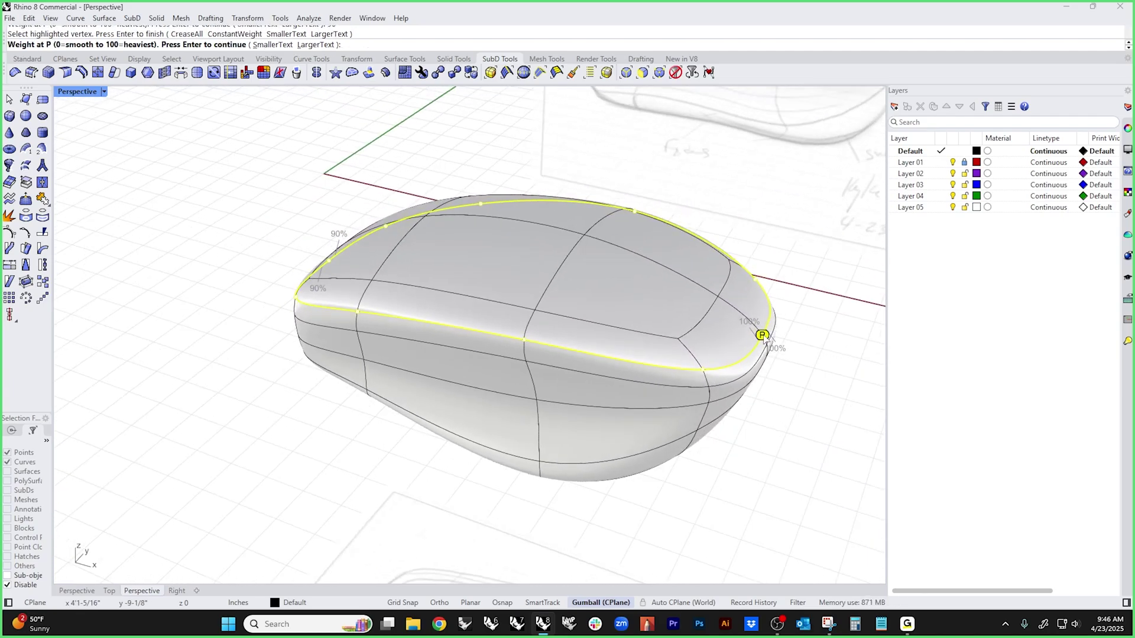
{"action": "type", "text": "0"}
{"action": "key", "text": "Return"}
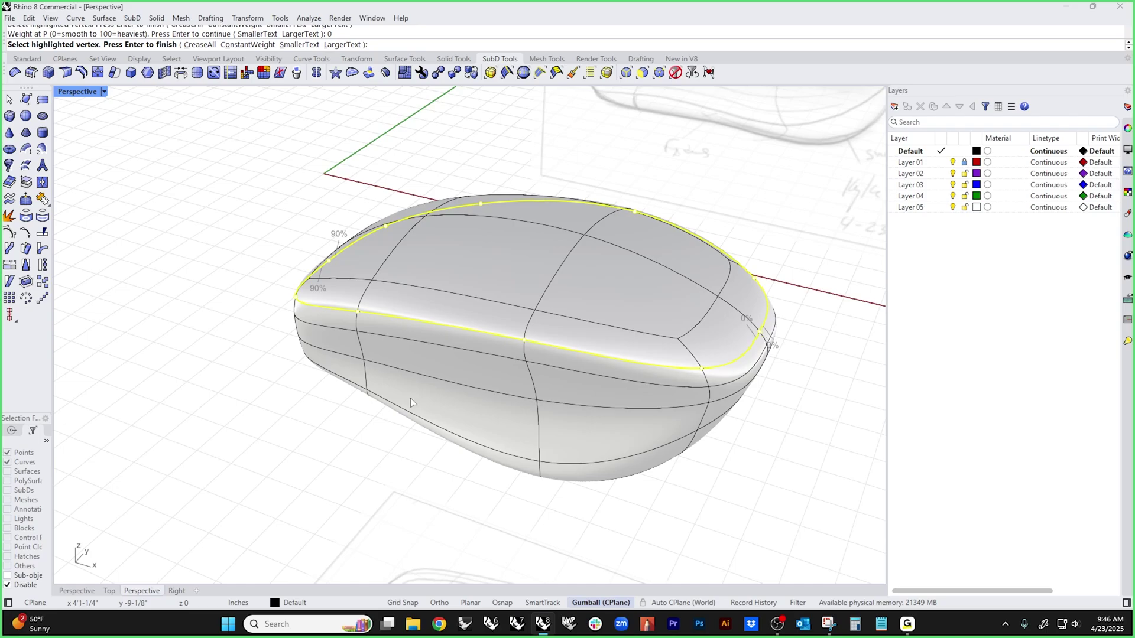
{"action": "right_click_drag", "start_coordinate": [410, 398], "coordinate": [502, 405]}
{"action": "key", "text": "Return"}
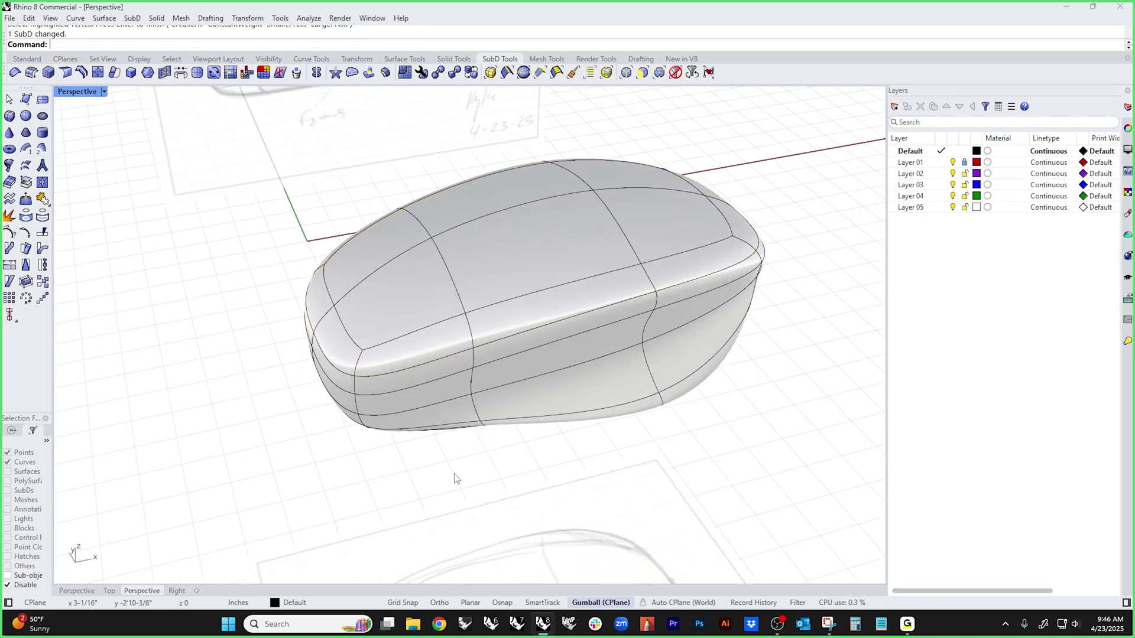
- Adjust the height of the complete edge loop directly below the upper crease by moving it along Z
{"action": "right_click_drag", "start_coordinate": [455, 479], "coordinate": [453, 438]}
{"action": "scroll", "coordinate": [327, 343], "scroll_direction": "up", "scroll_amount": 3}
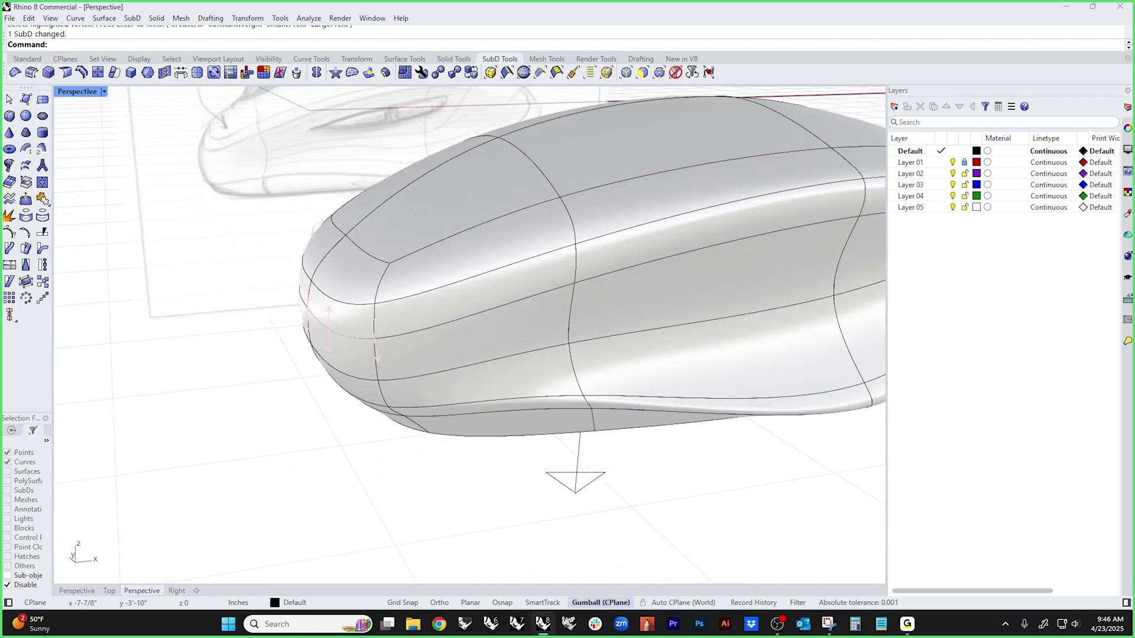
{"action": "double_click", "coordinate": [327, 340]}
{"action": "scroll", "coordinate": [442, 325], "scroll_direction": "down", "scroll_amount": 3}
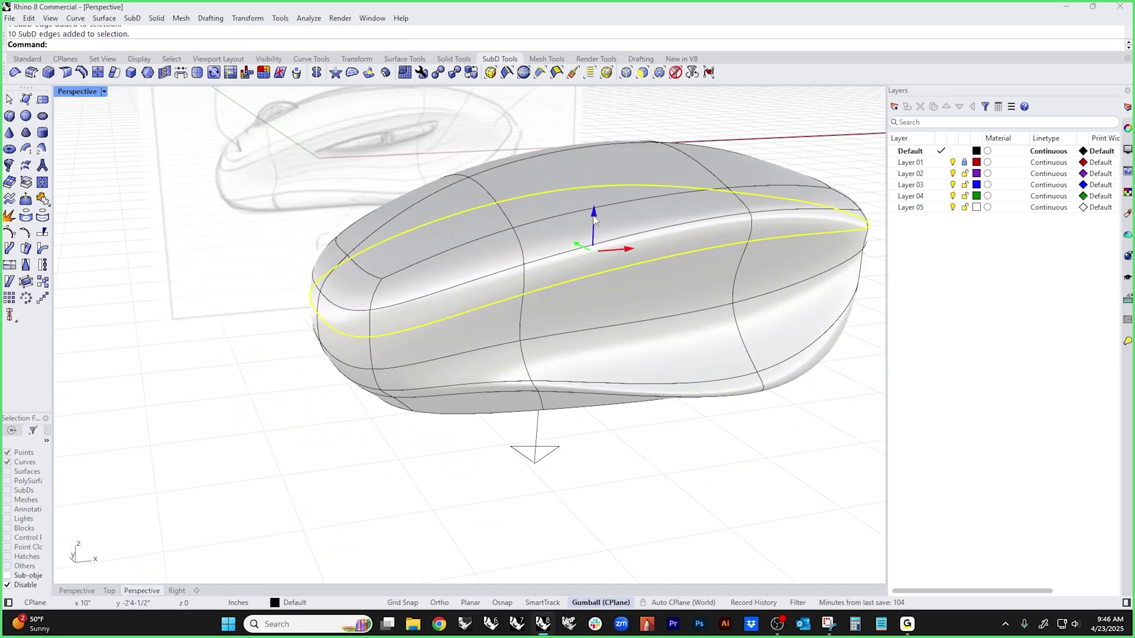
{"action": "left_click_drag", "start_coordinate": [594, 218], "coordinate": [593, 243]}
{"action": "key", "text": "Escape"}
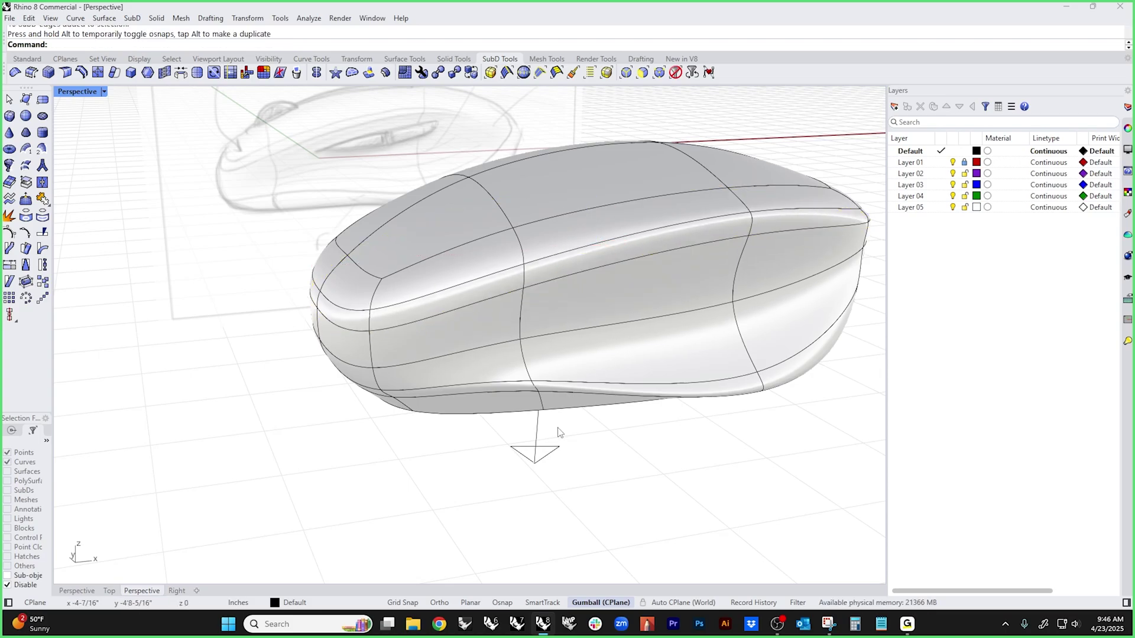
- Remove the creases from the upper edge loop and from the edge loop directly below it
{"action": "right_click_drag", "start_coordinate": [535, 437], "coordinate": [635, 395]}
{"action": "double_click", "coordinate": [635, 395]}
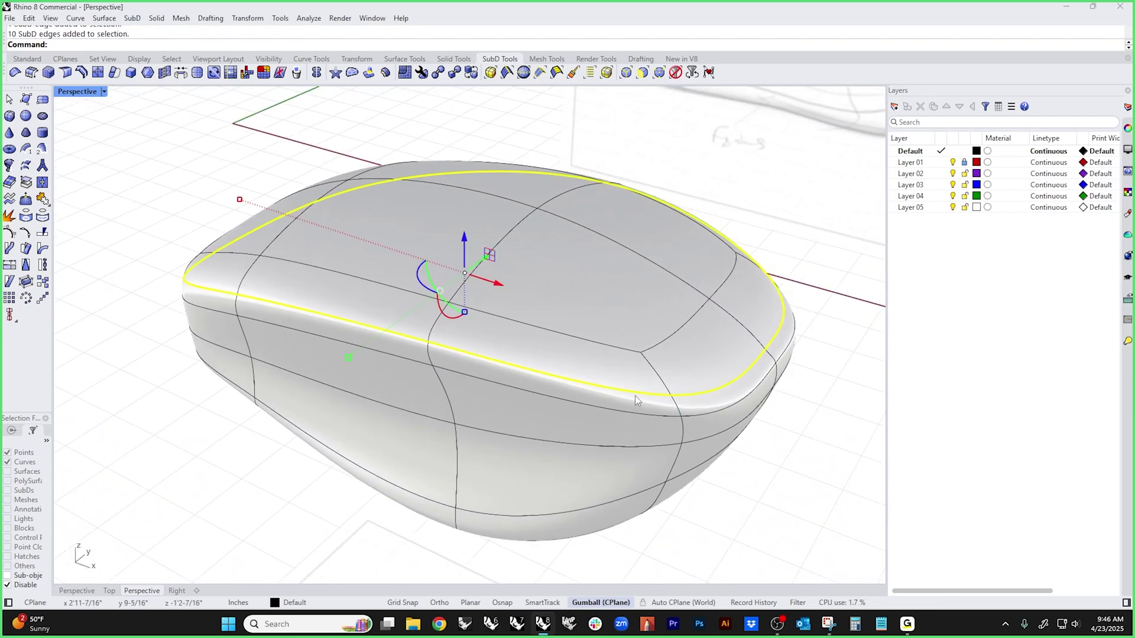
{"action": "right_click", "coordinate": [16, 73]}
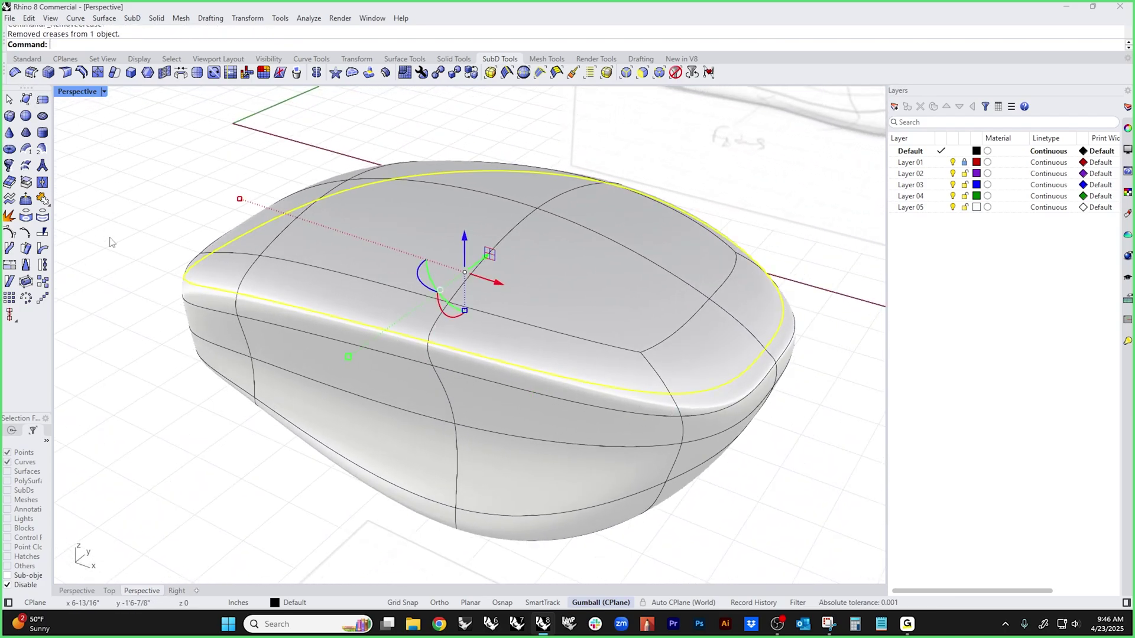
{"action": "left_click", "coordinate": [149, 389]}
{"action": "right_click_drag", "start_coordinate": [150, 390], "coordinate": [287, 374]}
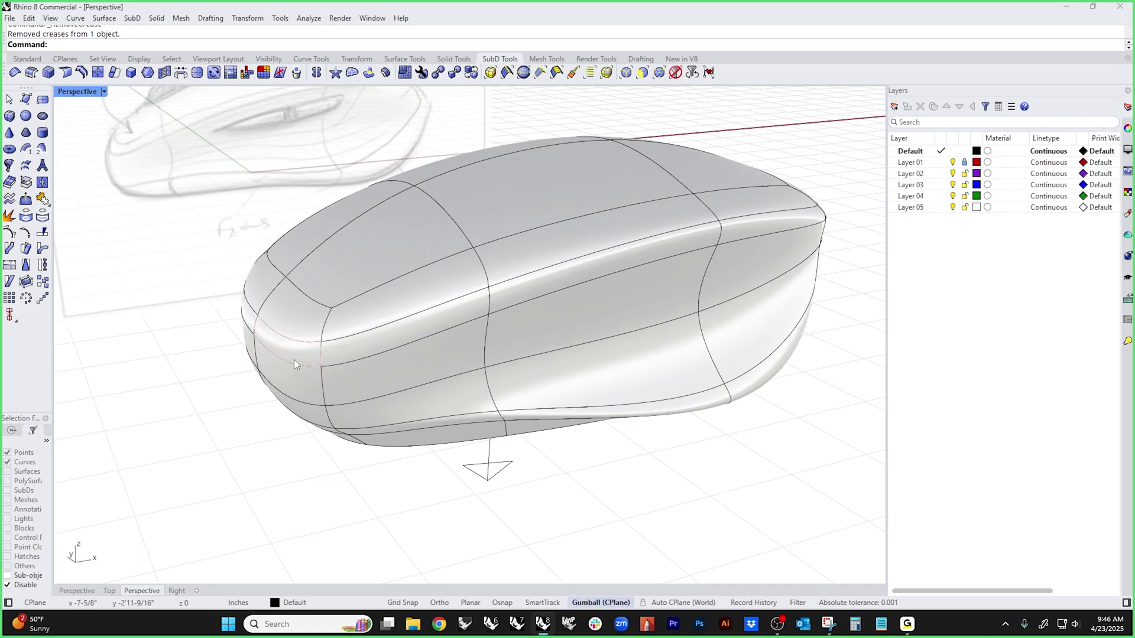
{"action": "double_click", "coordinate": [298, 366]}
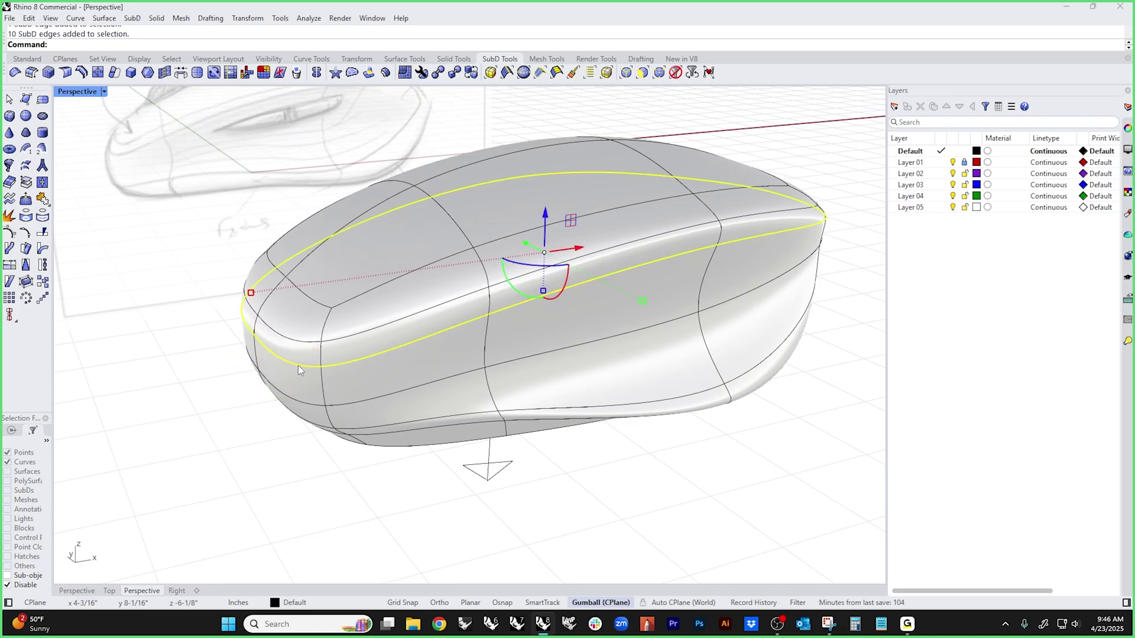
{"action": "left_click", "coordinate": [15, 72]}
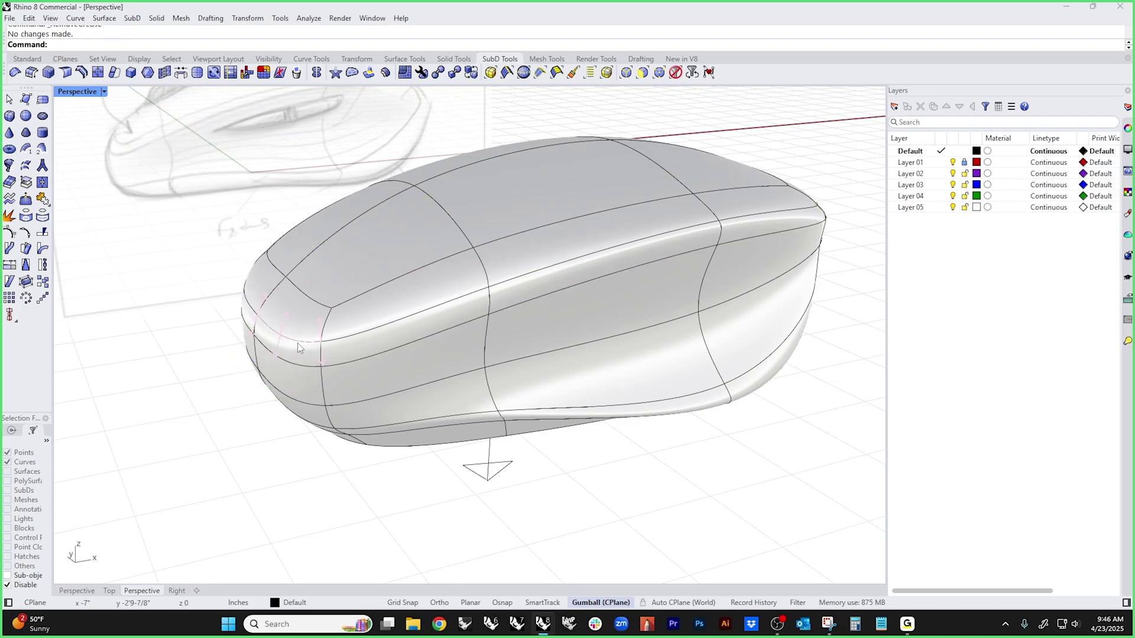
- Start a new SubD crease on the upper edge loop and set the weight at its front center vertex to 90
{"action": "left_click", "coordinate": [65, 73]}
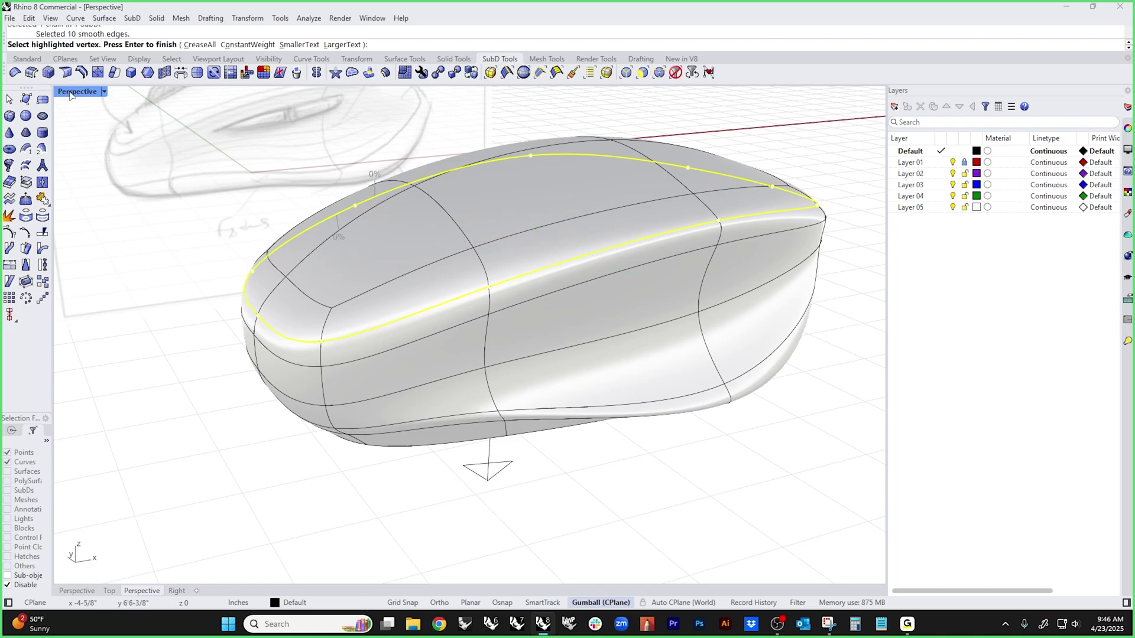
{"action": "left_click", "coordinate": [258, 317]}
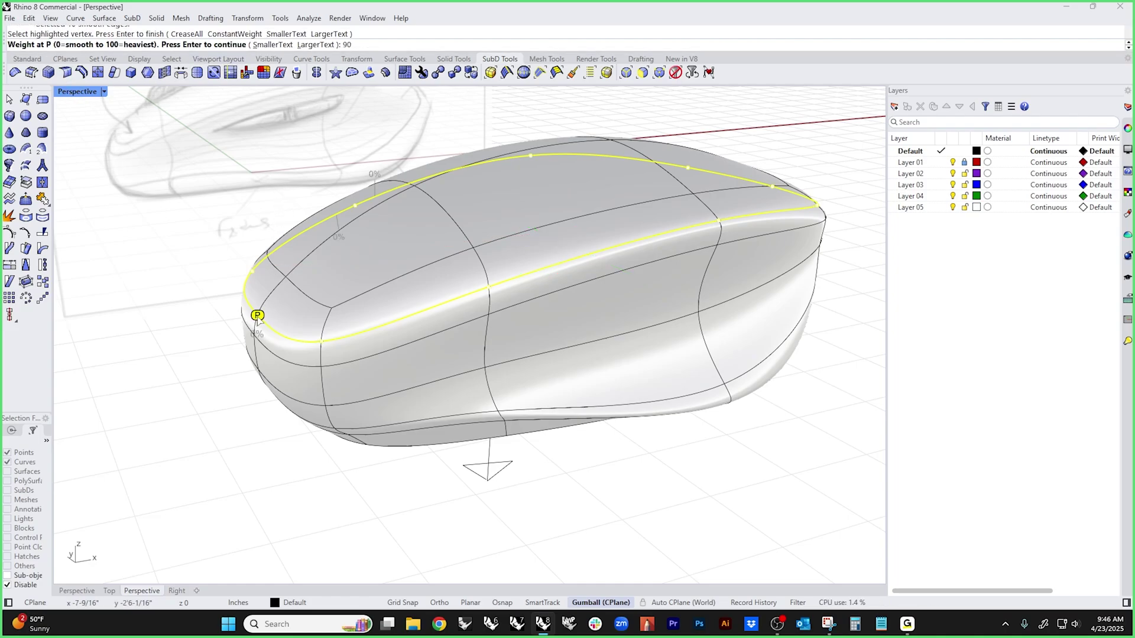
{"action": "key", "text": "Return"}
{"action": "right_click_drag", "start_coordinate": [259, 322], "coordinate": [599, 382]}
{"action": "right_click_drag", "start_coordinate": [239, 425], "coordinate": [313, 428]}
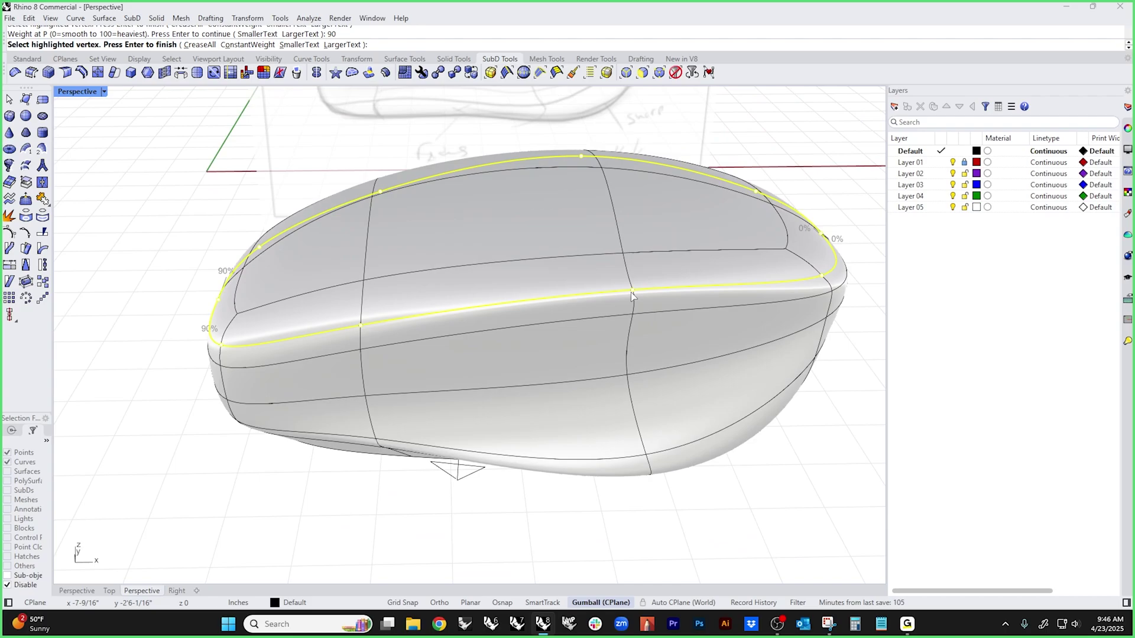
- Set the crease weight to 90 at the upper loop's forward side vertex on both sides and apply the crease
{"action": "left_click", "coordinate": [358, 330]}
{"action": "right_click_drag", "start_coordinate": [359, 331], "coordinate": [532, 364]}
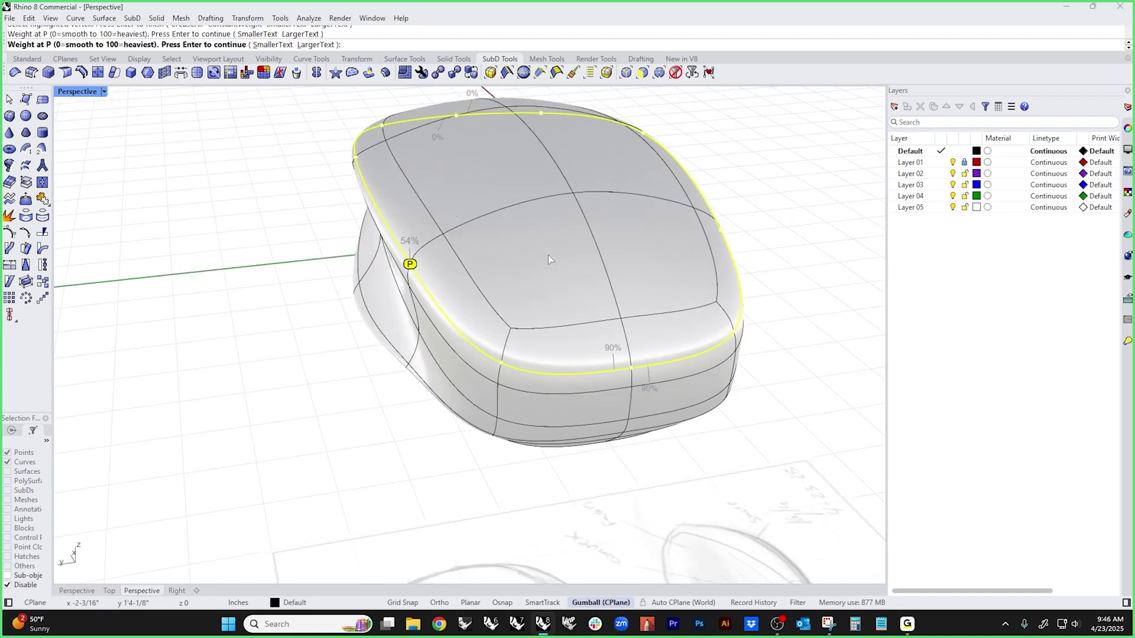
{"action": "type", "text": "90"}
{"action": "key", "text": "Return"}
{"action": "right_click_drag", "start_coordinate": [437, 240], "coordinate": [545, 322]}
{"action": "left_click", "coordinate": [575, 325]}
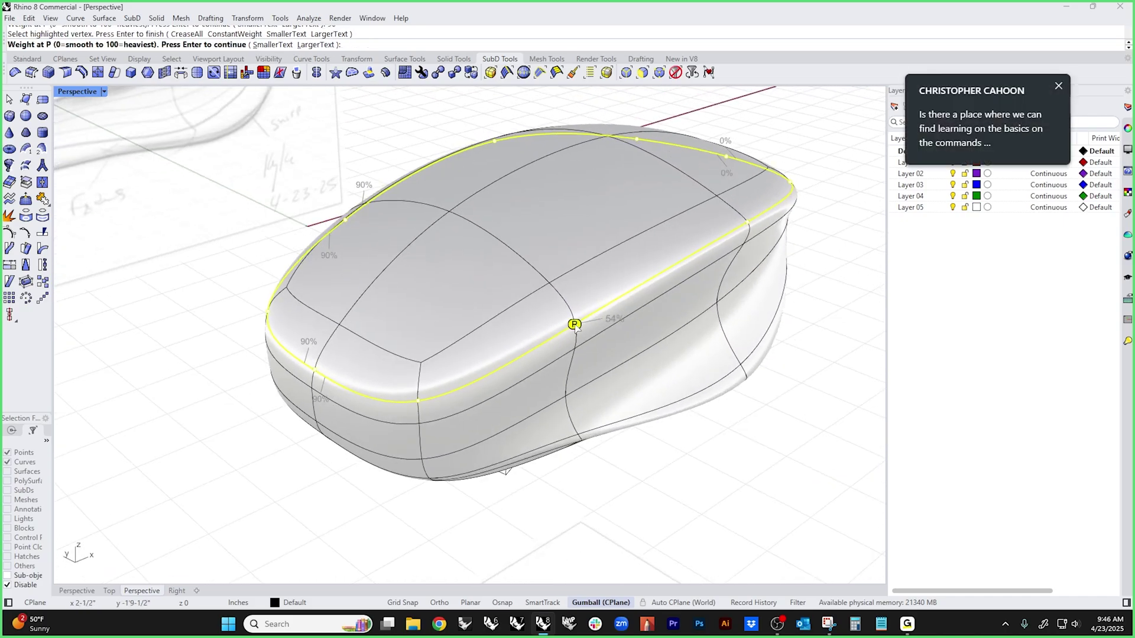
{"action": "type", "text": "90"}
{"action": "key", "text": "Return"}
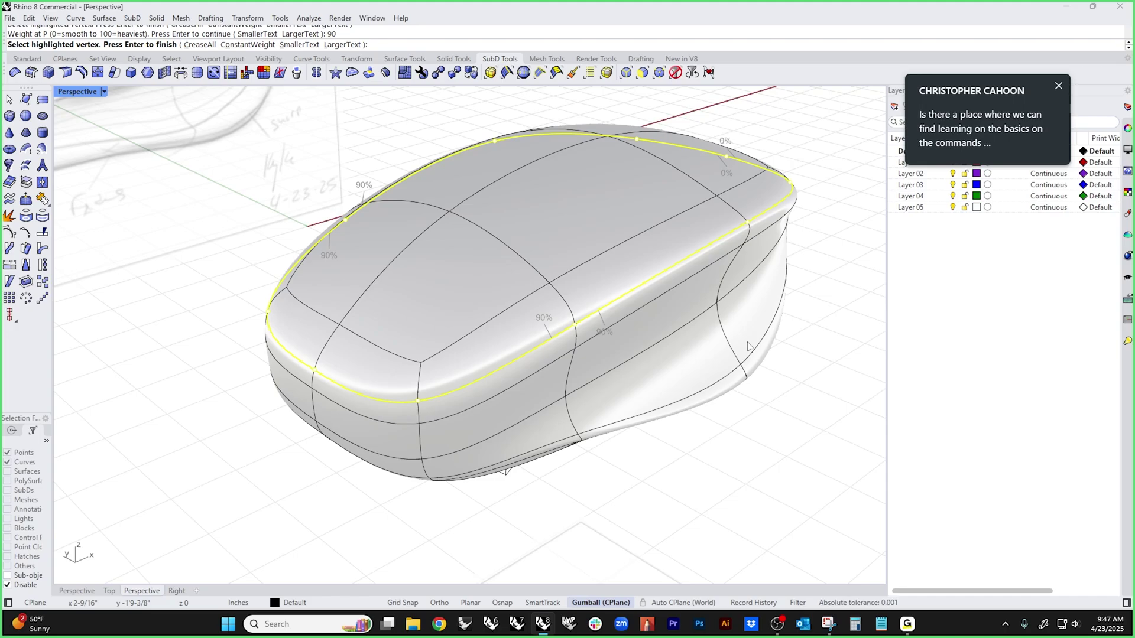
{"action": "key", "text": "Return"}
{"action": "right_click_drag", "start_coordinate": [727, 451], "coordinate": [679, 441]}
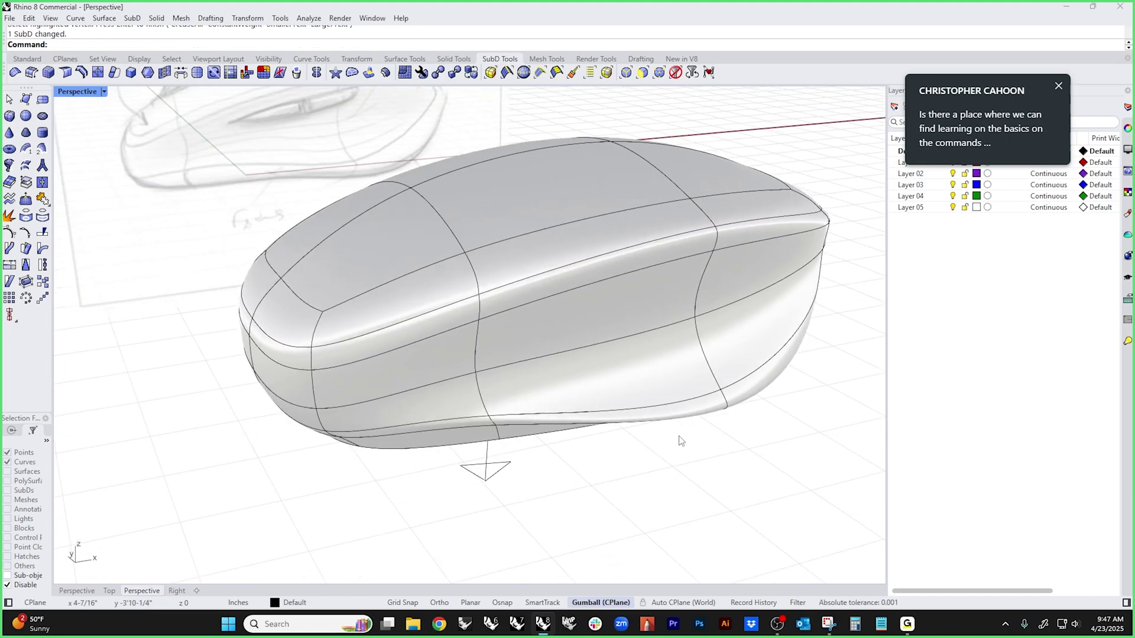
- Open the Rhino Level 1 Training Guide PDF from the Level 1 Training Manual in Rhino's tutorials and samples
{"action": "left_click", "coordinate": [402, 19]}
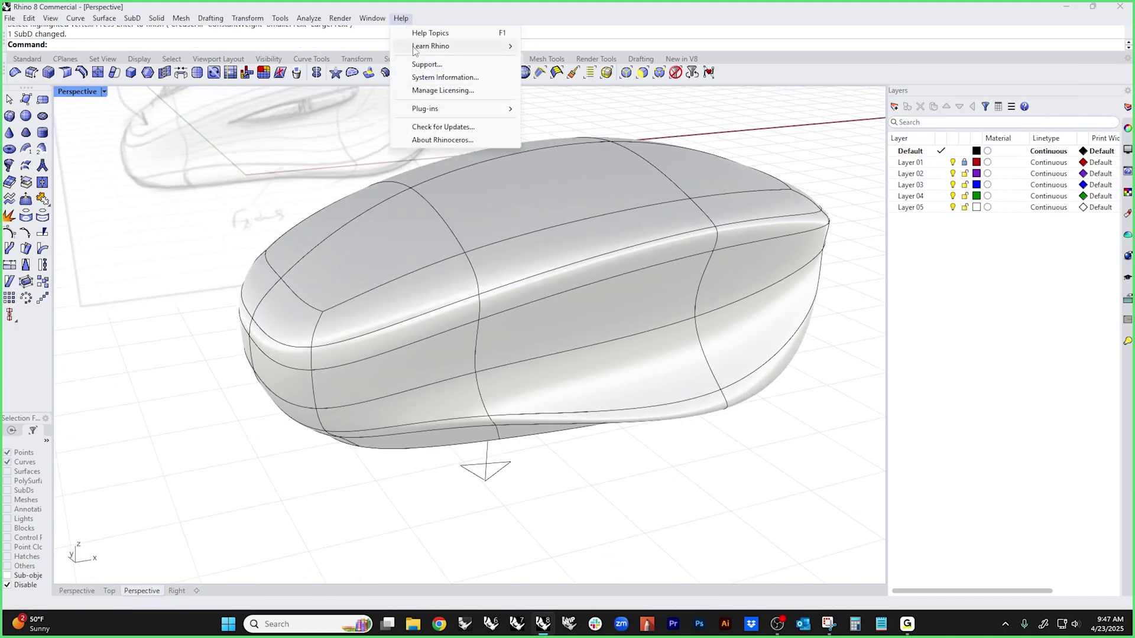
{"action": "mouse_move", "coordinate": [414, 47]}
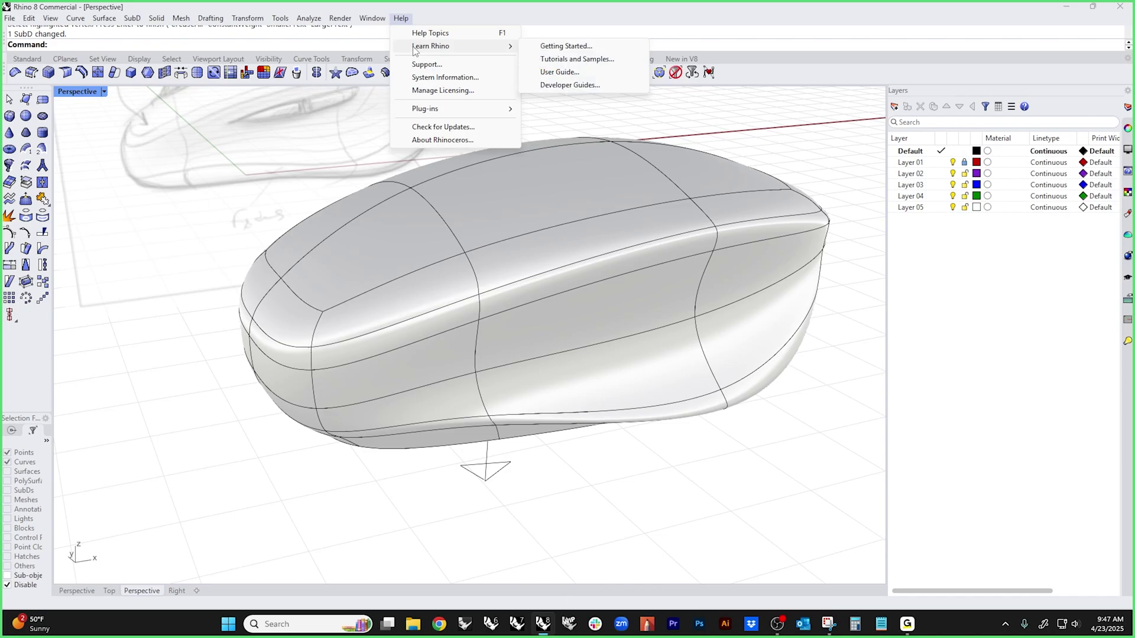
{"action": "left_click", "coordinate": [559, 59]}
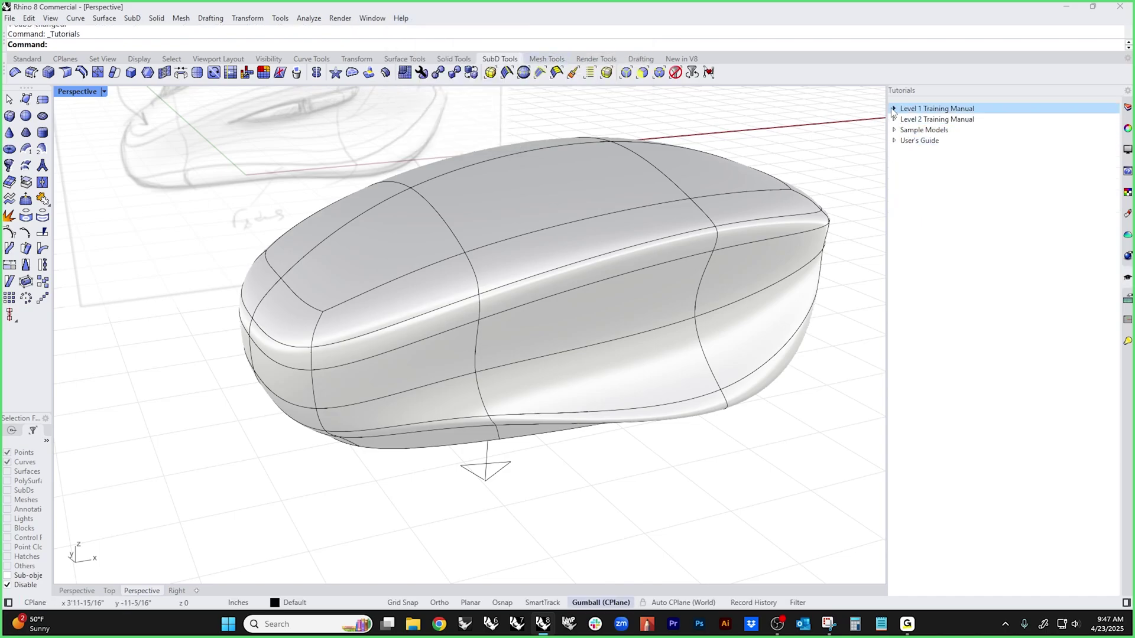
{"action": "left_click", "coordinate": [894, 110]}
{"action": "double_click", "coordinate": [925, 120]}
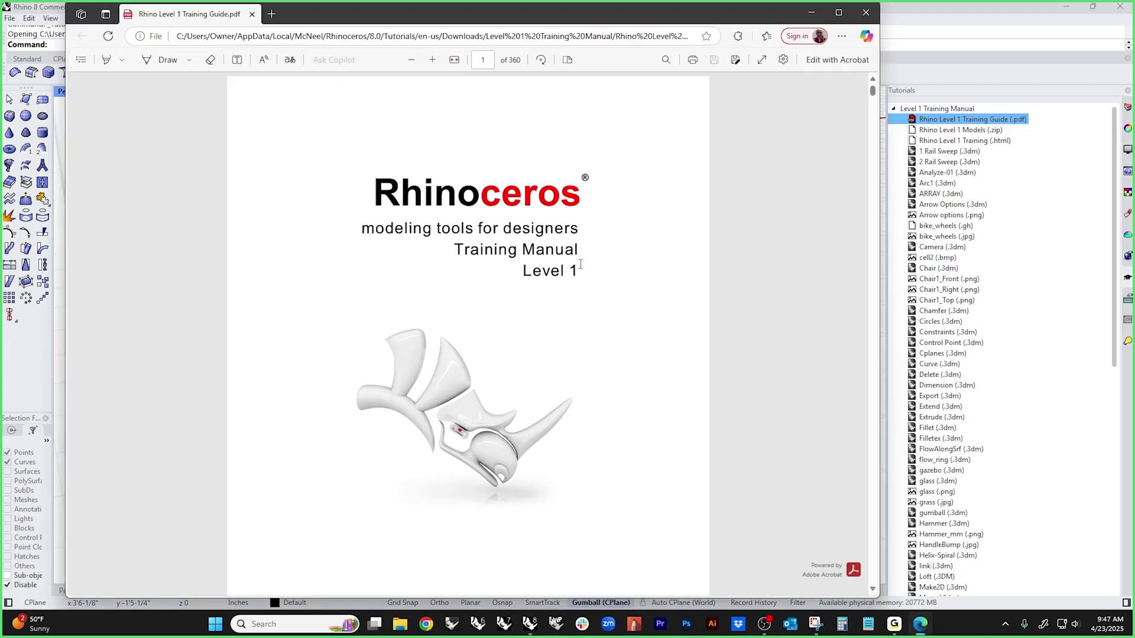
- Look through the training guide's table of contents, the Chapter 1 introduction and the course objectives
{"action": "scroll", "coordinate": [577, 265], "scroll_direction": "down", "scroll_amount": 6}
{"action": "scroll", "coordinate": [573, 270], "scroll_direction": "down", "scroll_amount": 15}
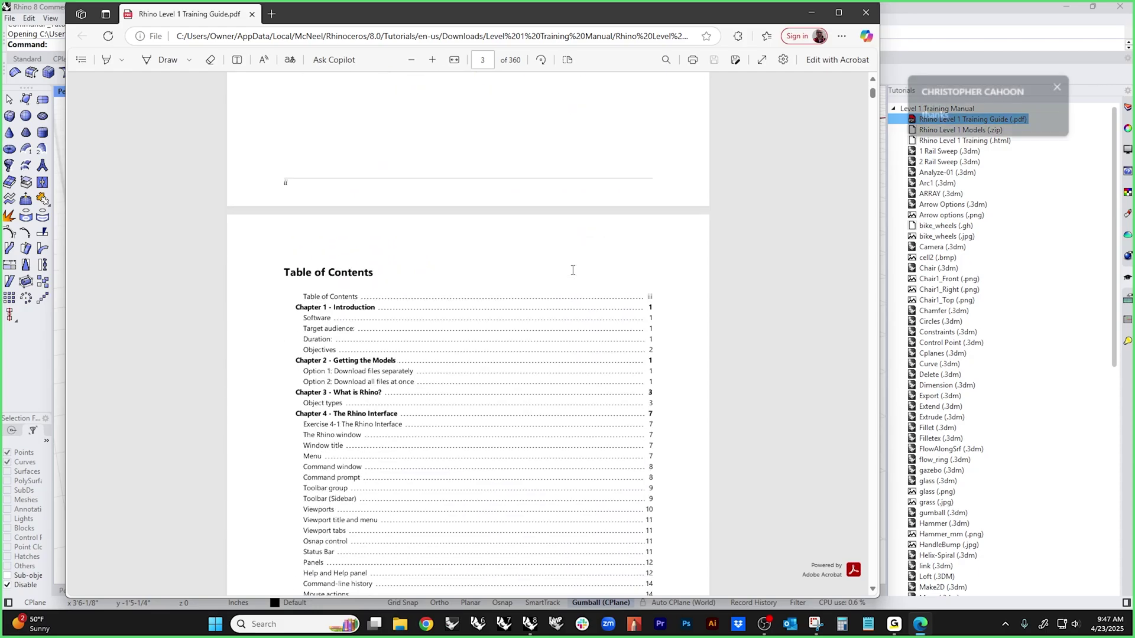
{"action": "scroll", "coordinate": [572, 270], "scroll_direction": "down", "scroll_amount": 20}
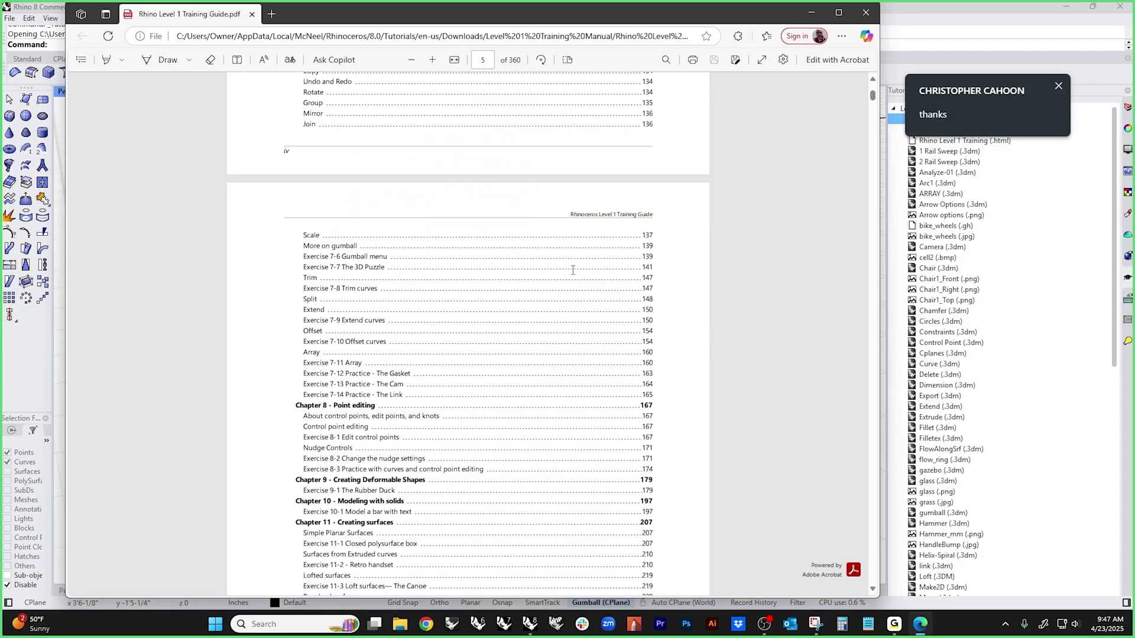
{"action": "scroll", "coordinate": [573, 270], "scroll_direction": "down", "scroll_amount": 15}
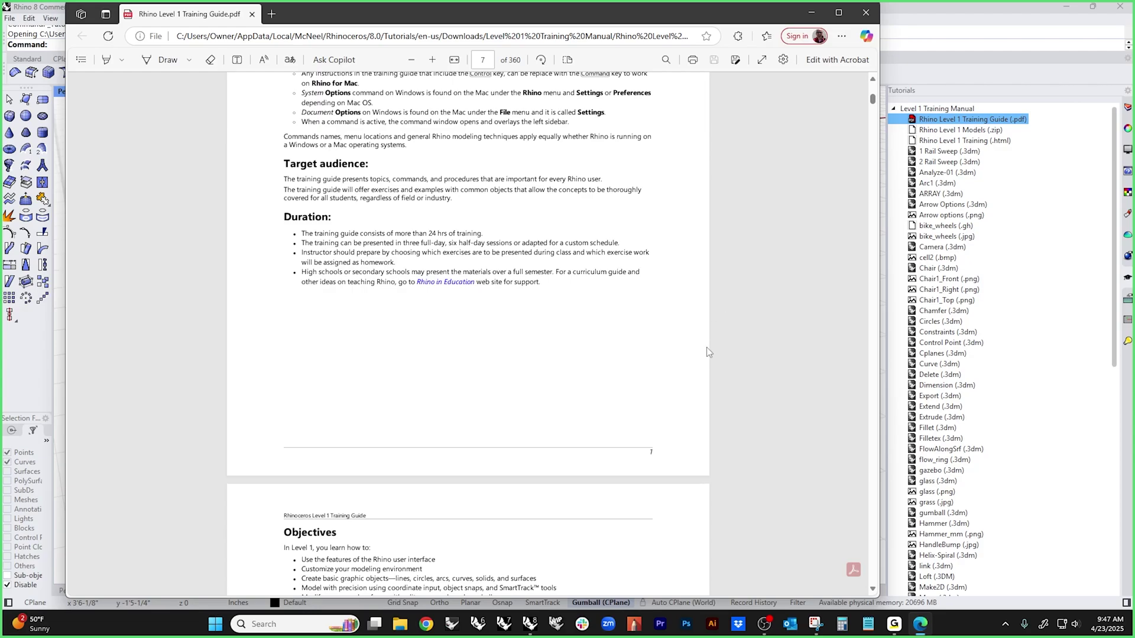
{"action": "scroll", "coordinate": [595, 348], "scroll_direction": "up", "scroll_amount": 15}
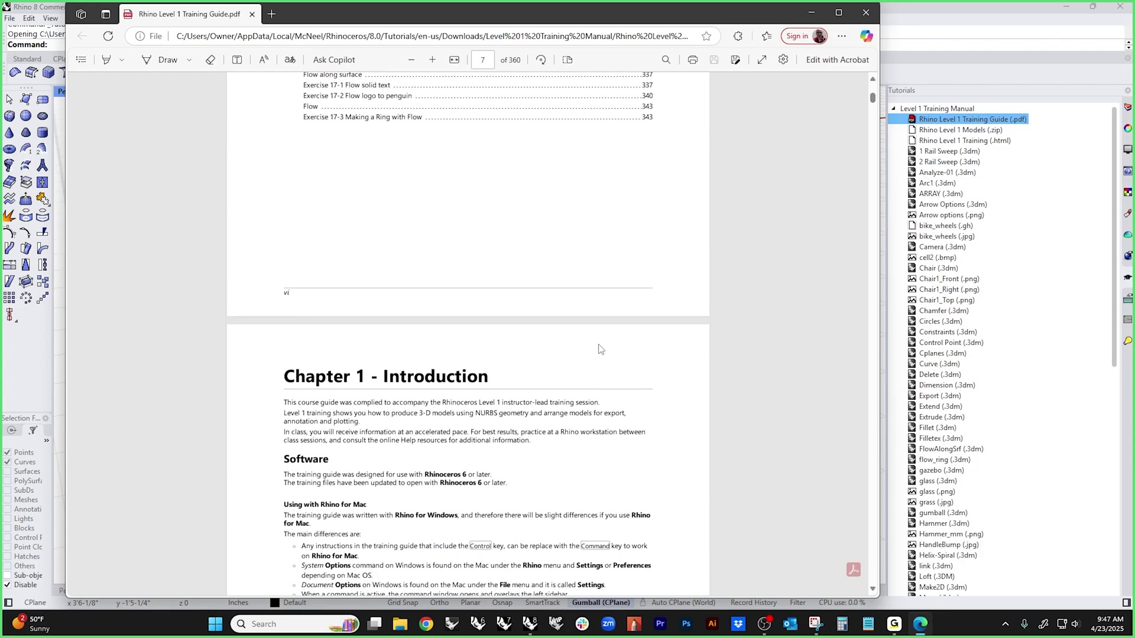
{"action": "scroll", "coordinate": [600, 349], "scroll_direction": "down", "scroll_amount": 15}
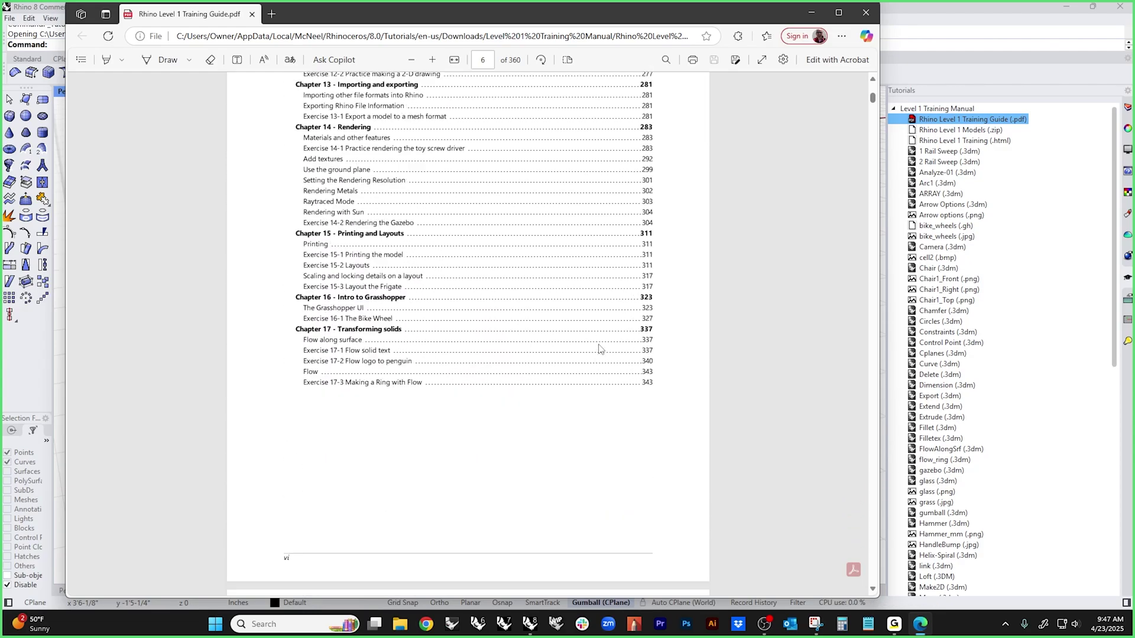
{"action": "scroll", "coordinate": [599, 349], "scroll_direction": "down", "scroll_amount": 5}
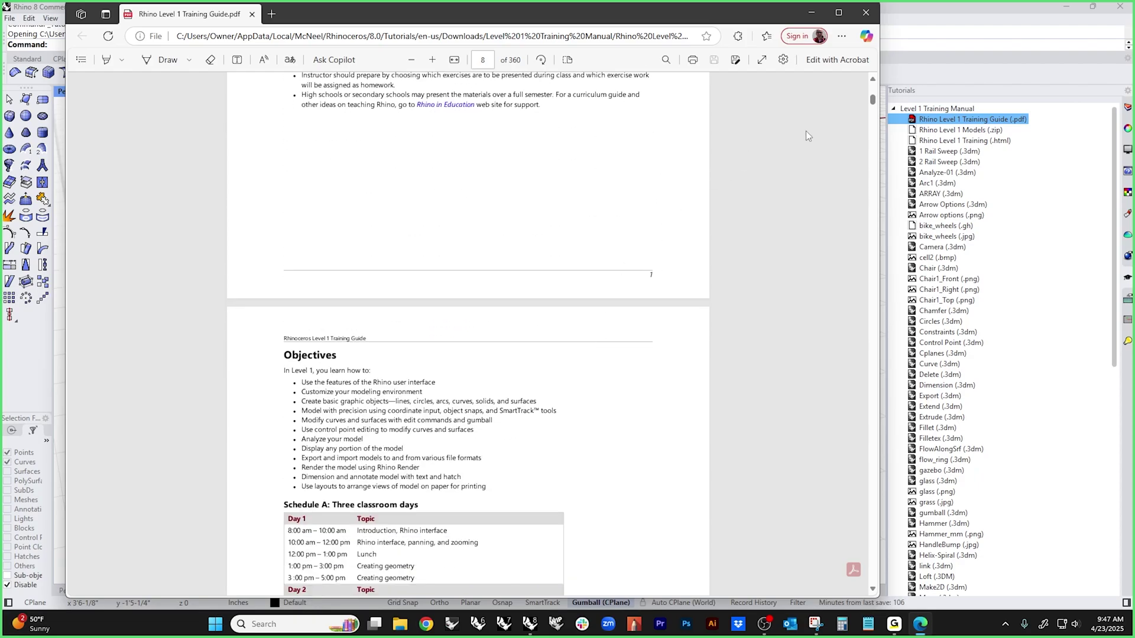
- Close the training guide and hide Rhino's side panels to enlarge the Perspective view
{"action": "left_click", "coordinate": [870, 21]}
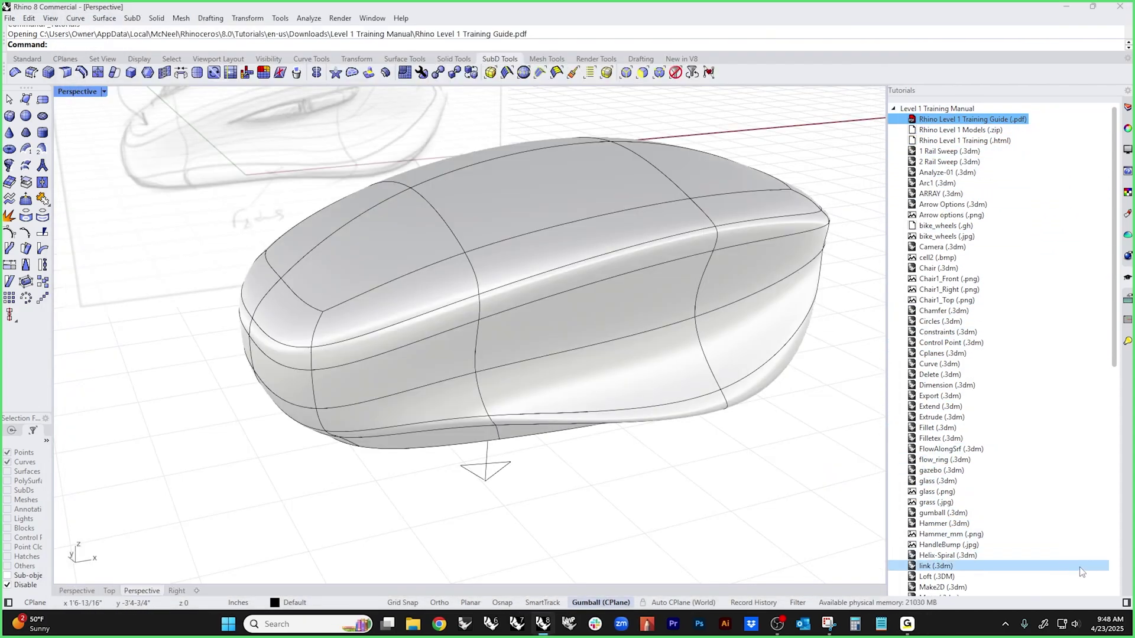
{"action": "left_click", "coordinate": [1128, 130]}
{"action": "left_click", "coordinate": [1126, 602]}
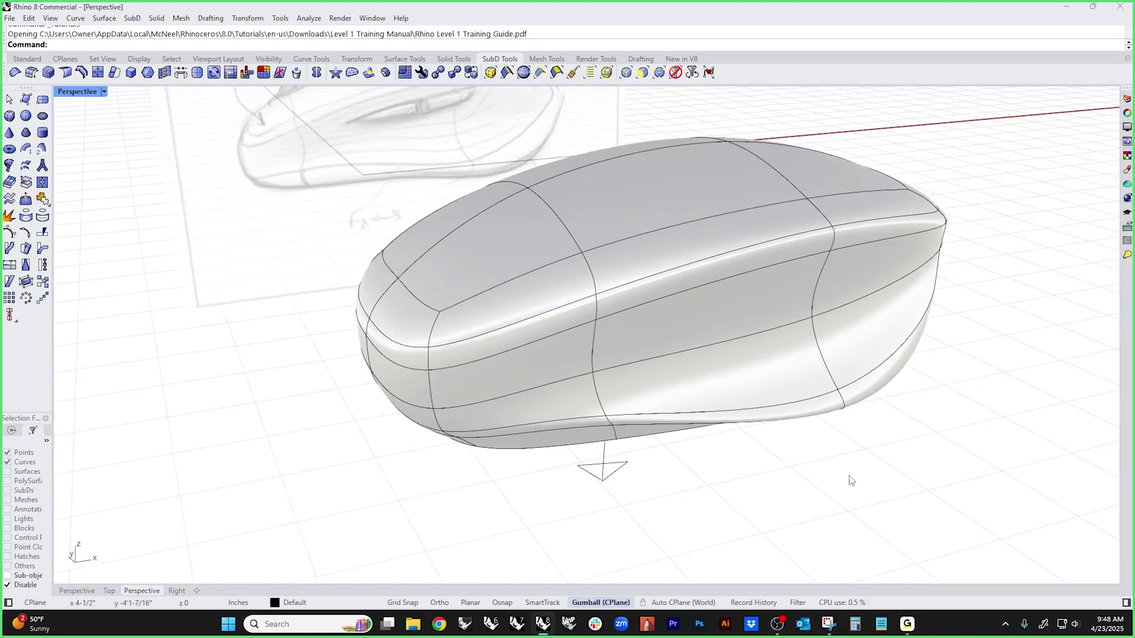
- Start a SubD crease on the edge loop directly below the upper crease and set its front center vertex's weight to 90
{"action": "mouse_move", "coordinate": [849, 476]}
{"action": "right_mouse_down"}
{"action": "mouse_move", "coordinate": [654, 436]}
{"action": "mouse_move", "coordinate": [655, 426]}
{"action": "mouse_move", "coordinate": [525, 444]}
{"action": "right_mouse_up"}
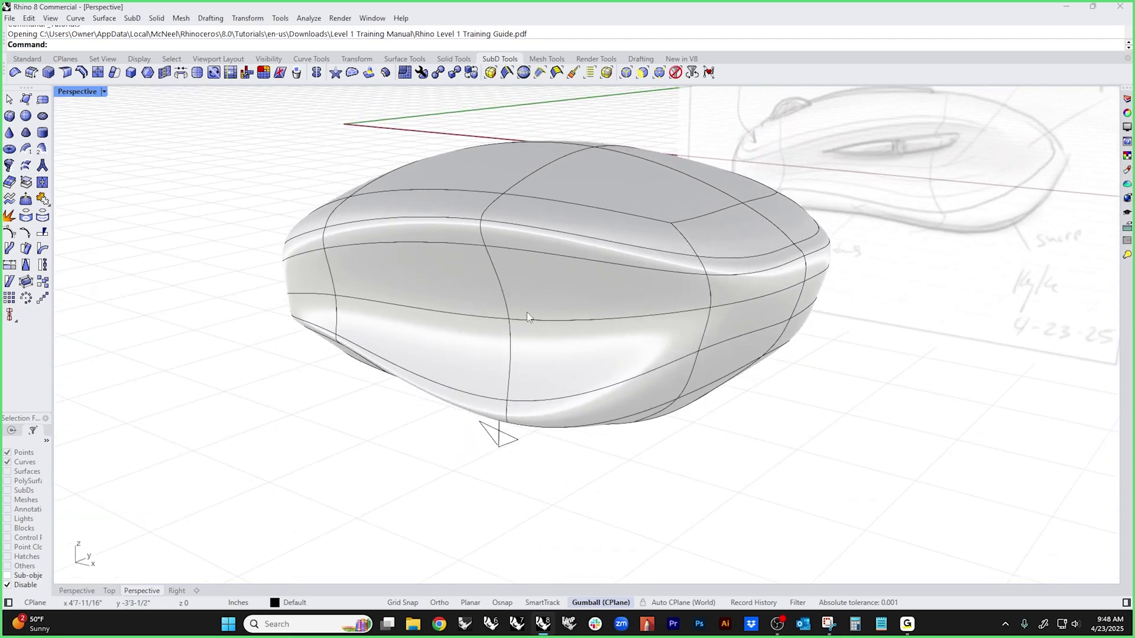
{"action": "double_click", "coordinate": [552, 254]}
{"action": "mouse_move", "coordinate": [552, 253]}
{"action": "right_mouse_down"}
{"action": "mouse_move", "coordinate": [501, 275]}
{"action": "mouse_move", "coordinate": [503, 337]}
{"action": "right_mouse_up"}
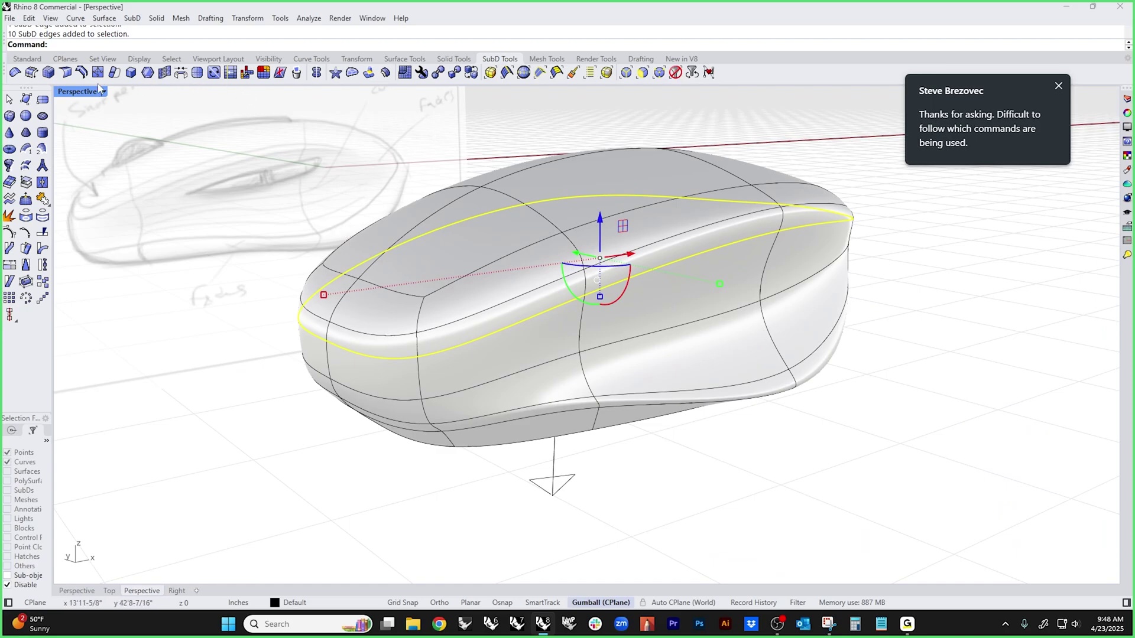
{"action": "left_click", "coordinate": [66, 75]}
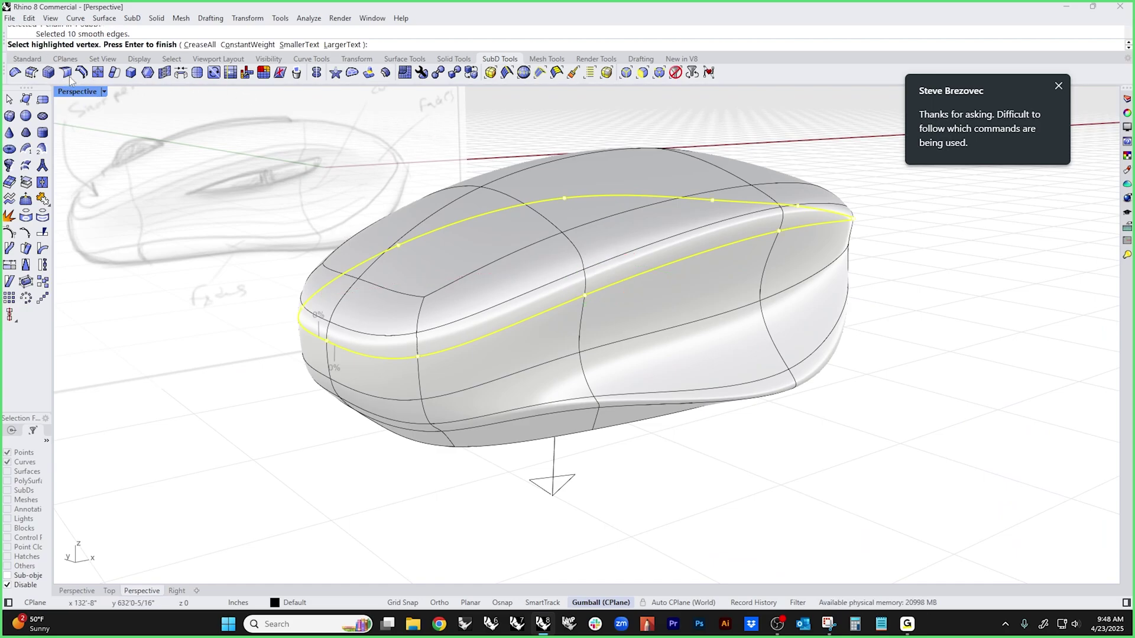
{"action": "left_click", "coordinate": [327, 342]}
{"action": "key", "text": "Return"}
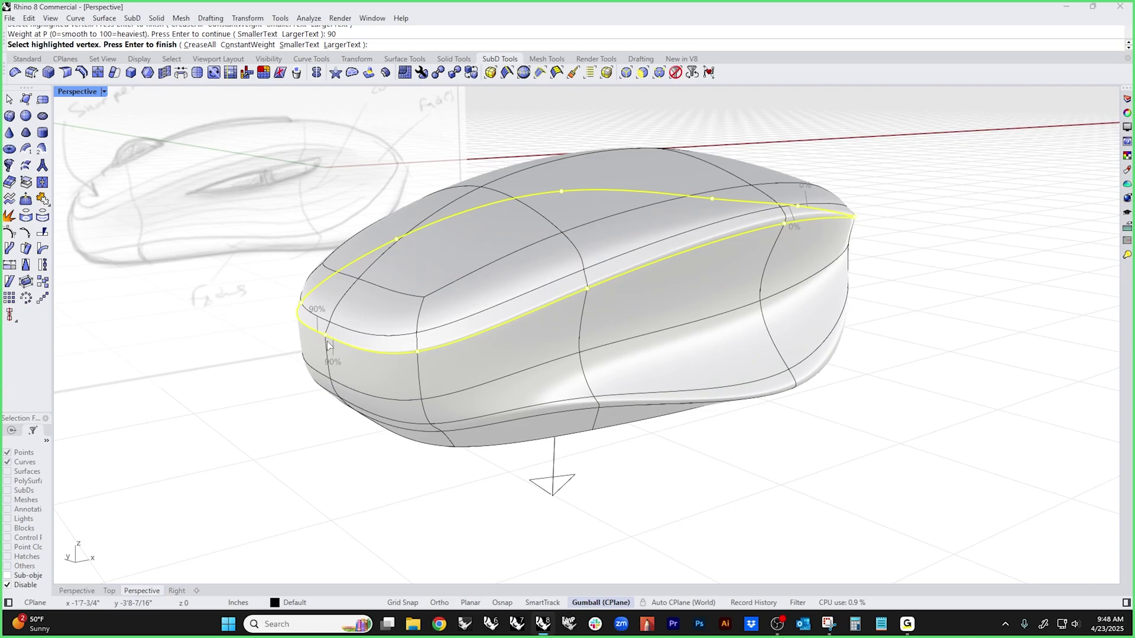
- Set the crease weight to 90 at the forward side vertex on both sides of the lower loop and finish the crease
{"action": "right_click_drag", "start_coordinate": [484, 375], "coordinate": [341, 356]}
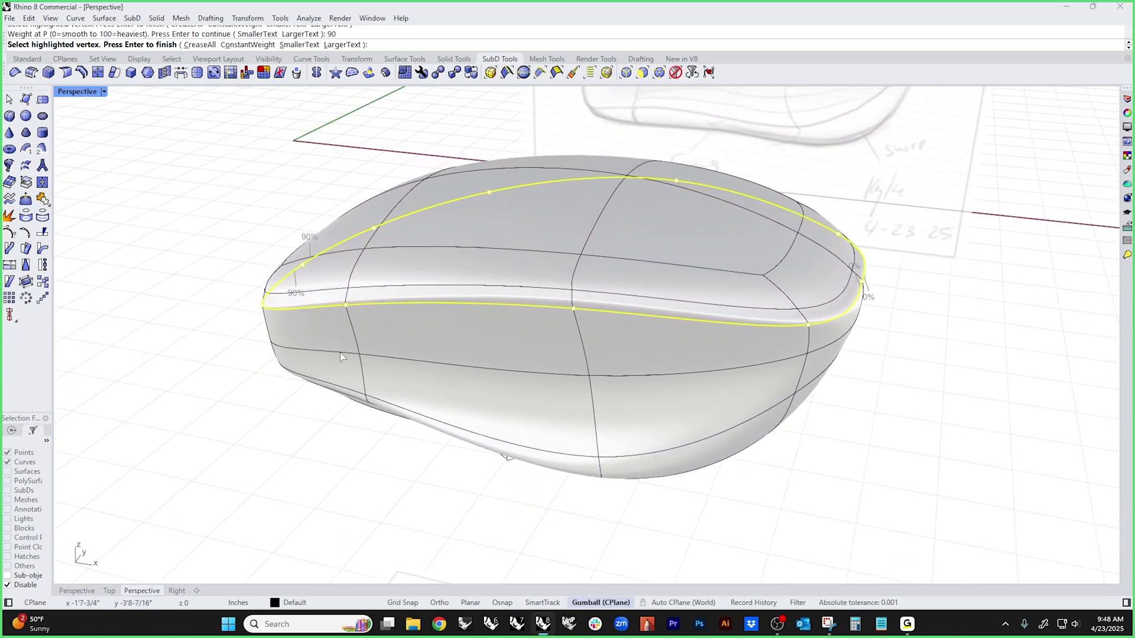
{"action": "left_click", "coordinate": [346, 306]}
{"action": "type", "text": "90"}
{"action": "key", "text": "Return"}
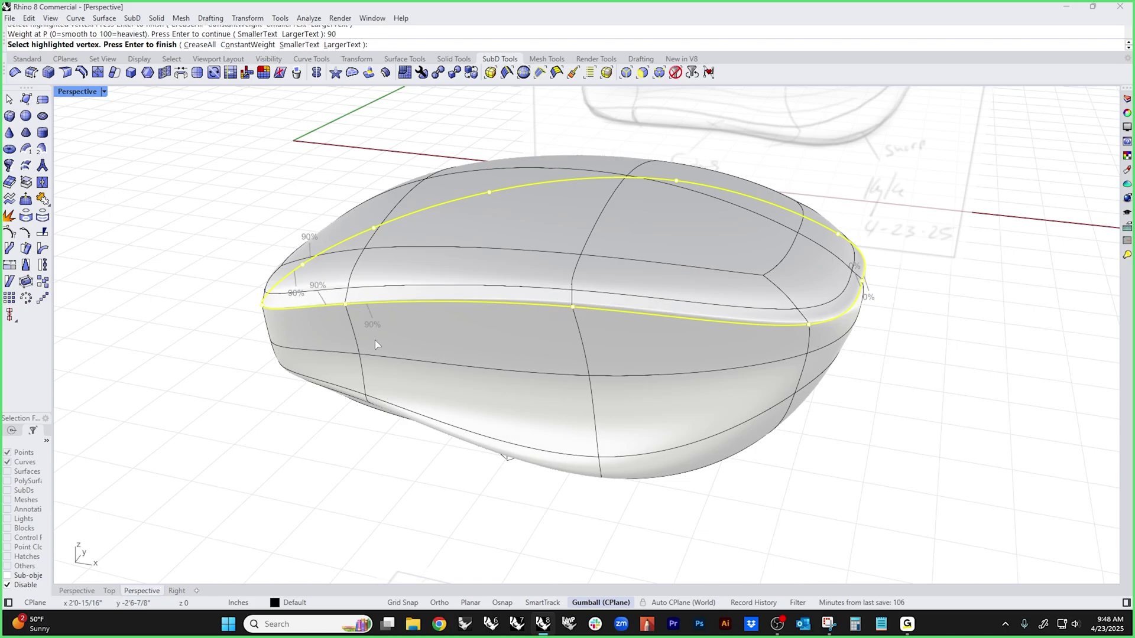
{"action": "right_click_drag", "start_coordinate": [375, 340], "coordinate": [682, 336]}
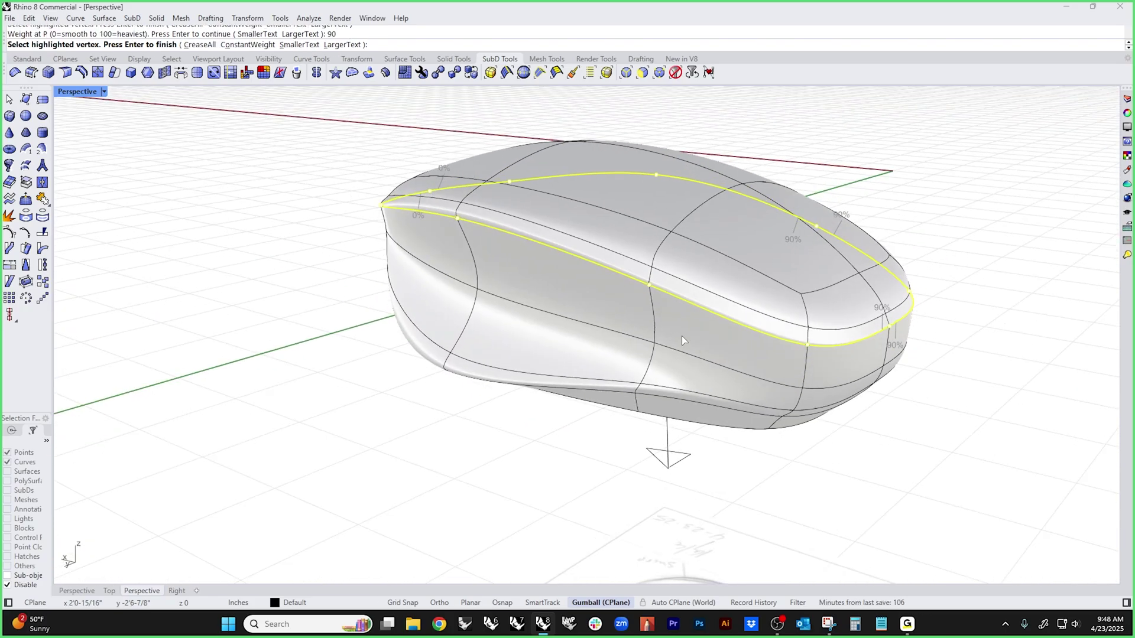
{"action": "left_click", "coordinate": [650, 286]}
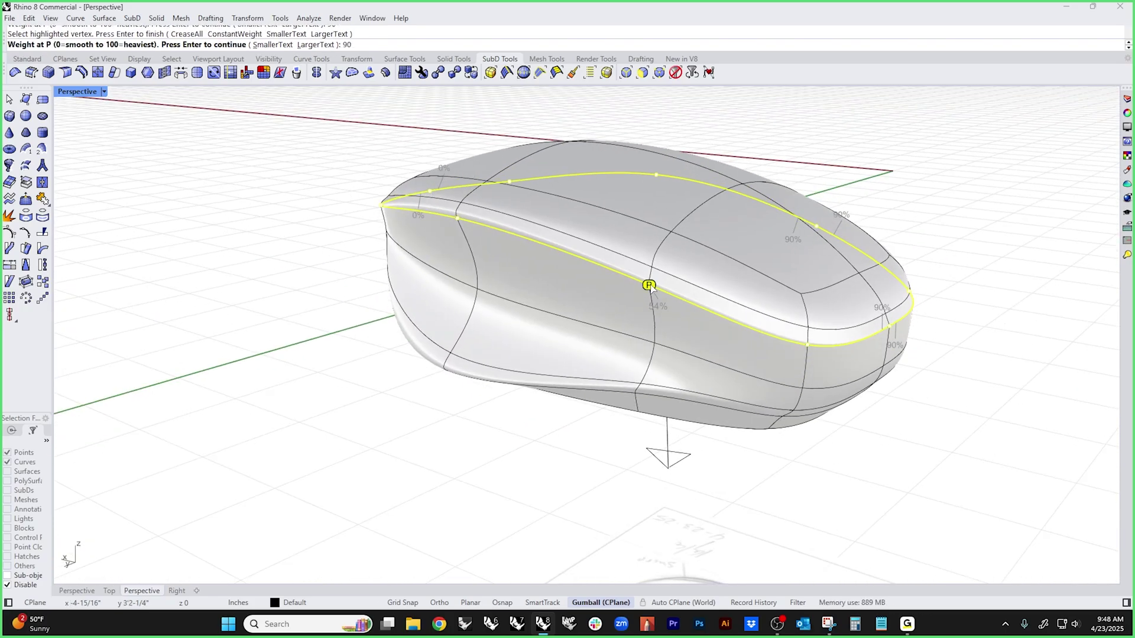
{"action": "type", "text": "90"}
{"action": "key", "text": "Return"}
{"action": "right_click_drag", "start_coordinate": [653, 289], "coordinate": [714, 423]}
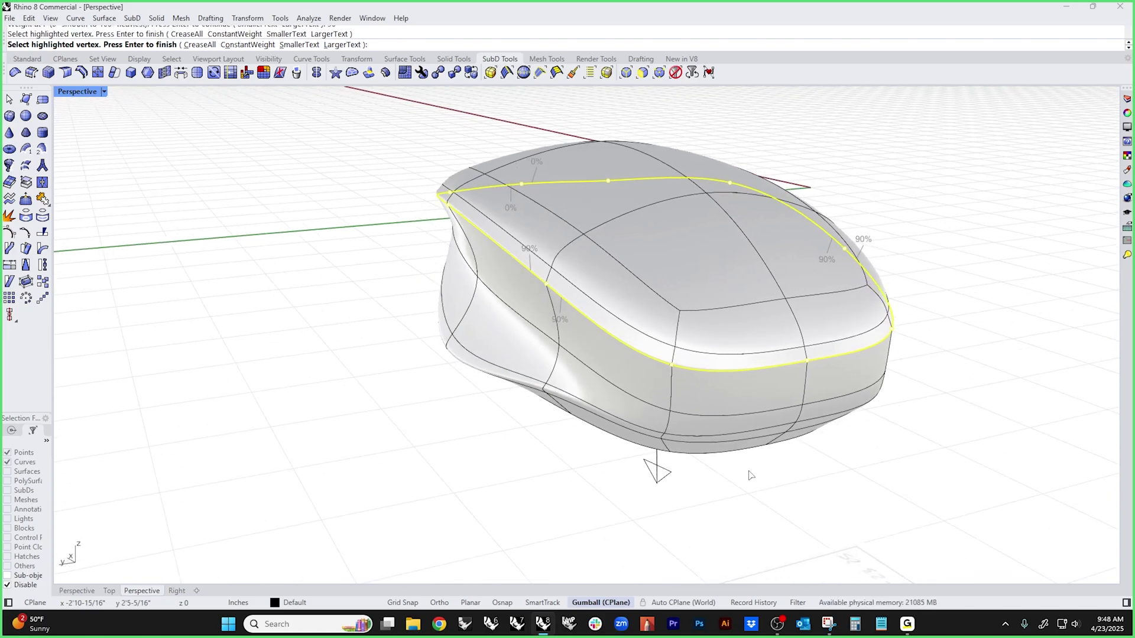
{"action": "key", "text": "Return"}
{"action": "right_click_drag", "start_coordinate": [751, 475], "coordinate": [586, 507]}
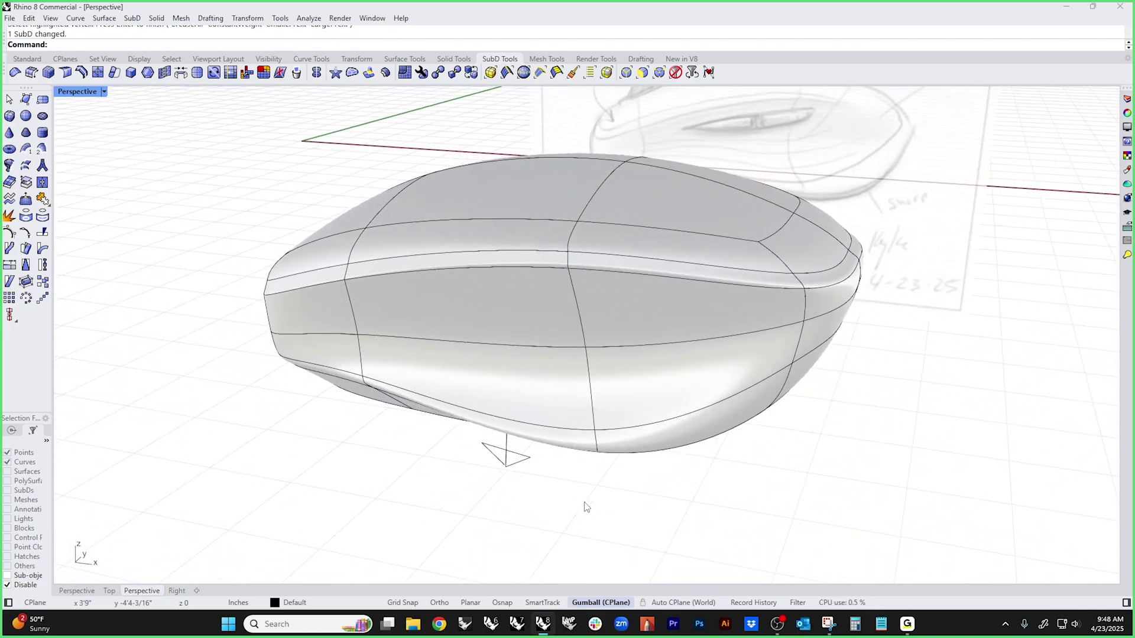
- Rerun Crease on the same edge loop to review its vertex weights, and finish without changing any
{"action": "double_click", "coordinate": [355, 276]}
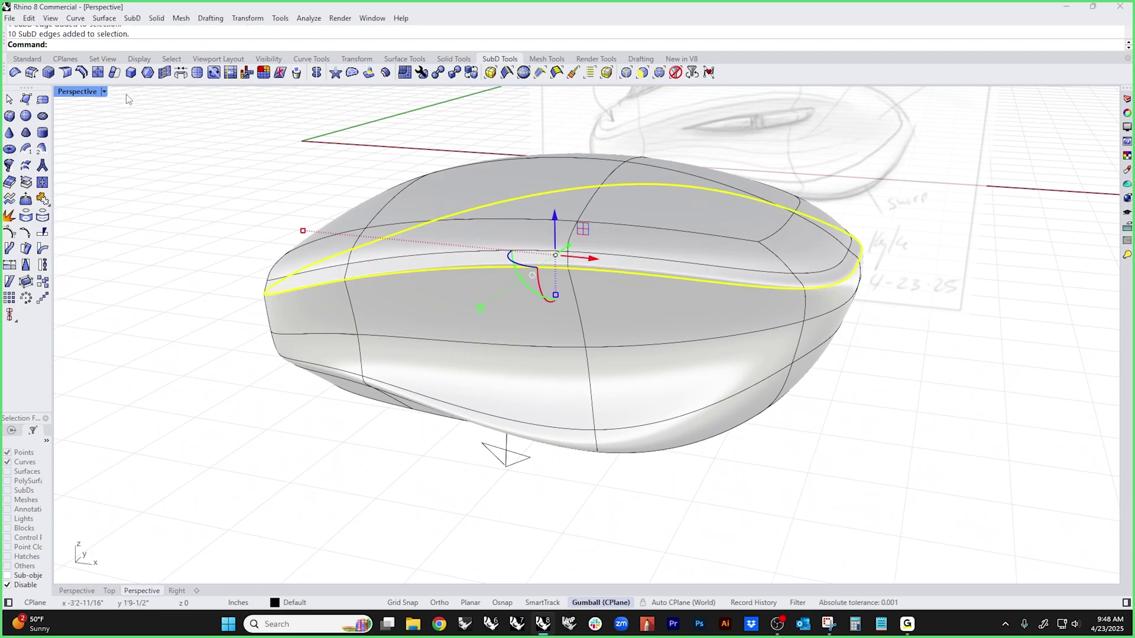
{"action": "left_click", "coordinate": [66, 72]}
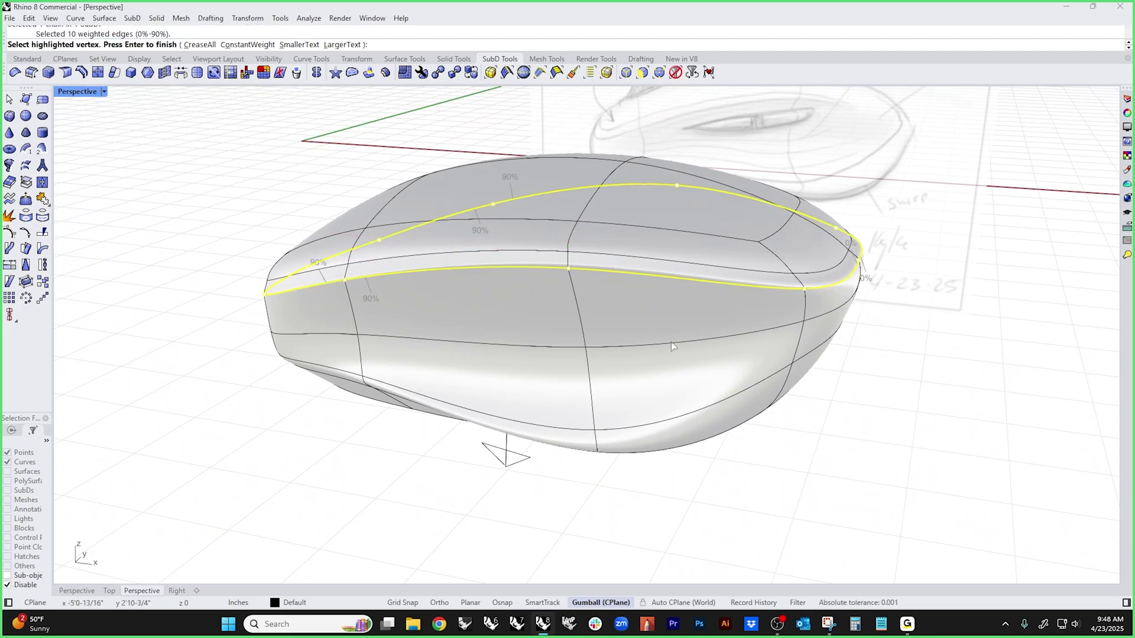
{"action": "right_click_drag", "start_coordinate": [674, 347], "coordinate": [675, 370]}
{"action": "right_click", "coordinate": [331, 442]}
{"action": "right_click_drag", "start_coordinate": [331, 442], "coordinate": [326, 353]}
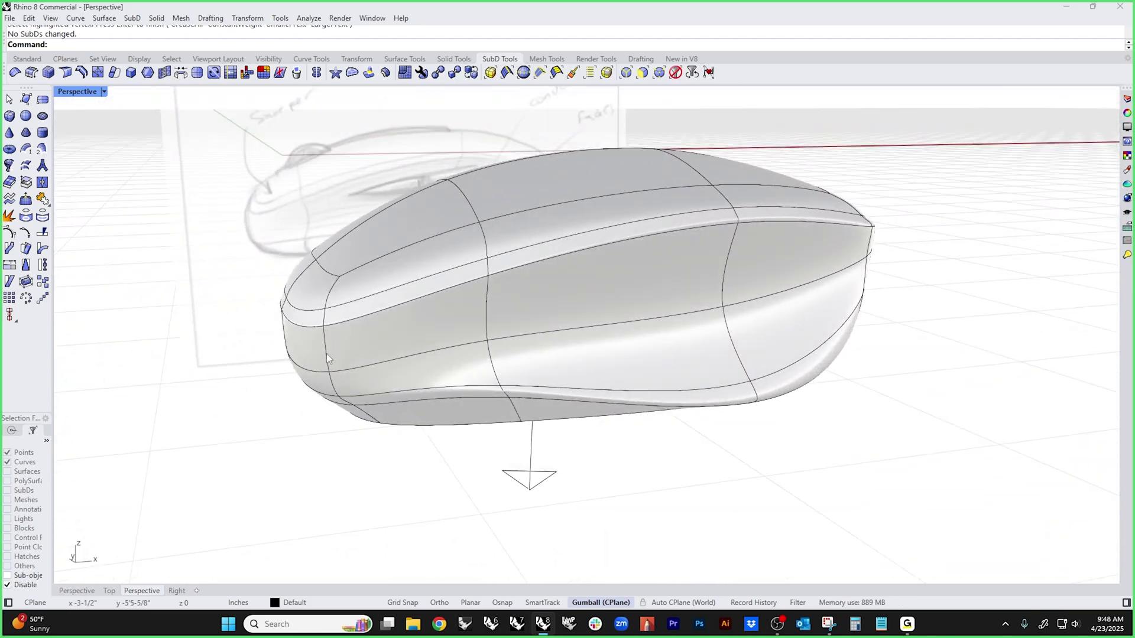
- Examine the mouse body in Rendered display mode and return the Perspective viewport to Shaded
{"action": "left_click", "coordinate": [77, 92]}
{"action": "left_click", "coordinate": [101, 158]}
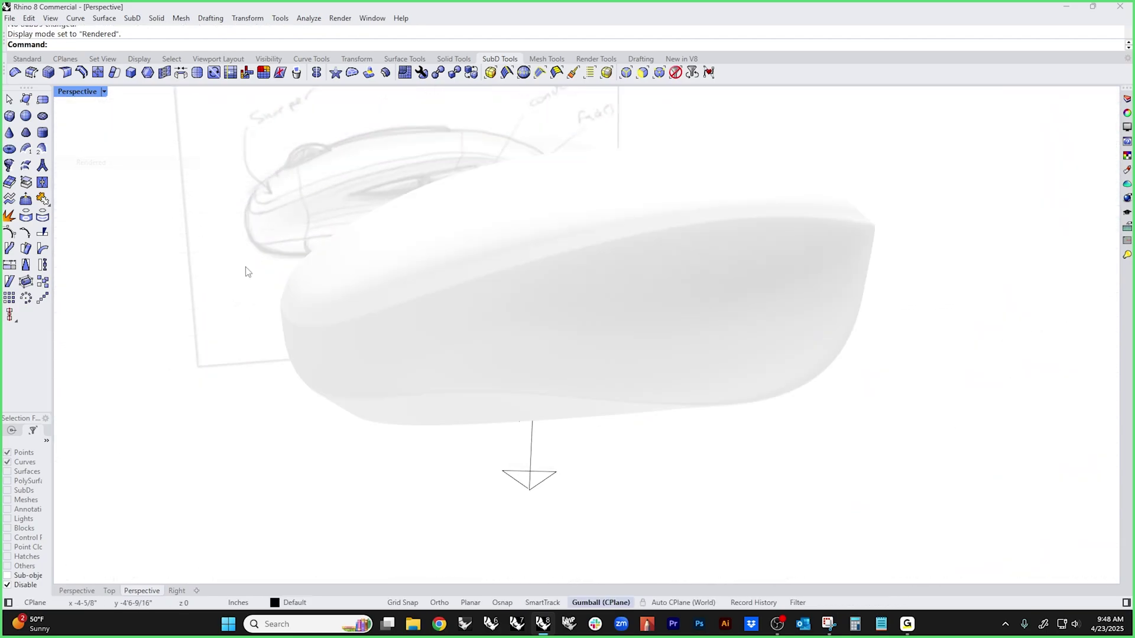
{"action": "mouse_move", "coordinate": [246, 267]}
{"action": "right_mouse_down"}
{"action": "mouse_move", "coordinate": [405, 297]}
{"action": "mouse_move", "coordinate": [444, 271]}
{"action": "mouse_move", "coordinate": [502, 266]}
{"action": "mouse_move", "coordinate": [514, 294]}
{"action": "mouse_move", "coordinate": [292, 302]}
{"action": "right_mouse_up"}
{"action": "left_click", "coordinate": [77, 91]}
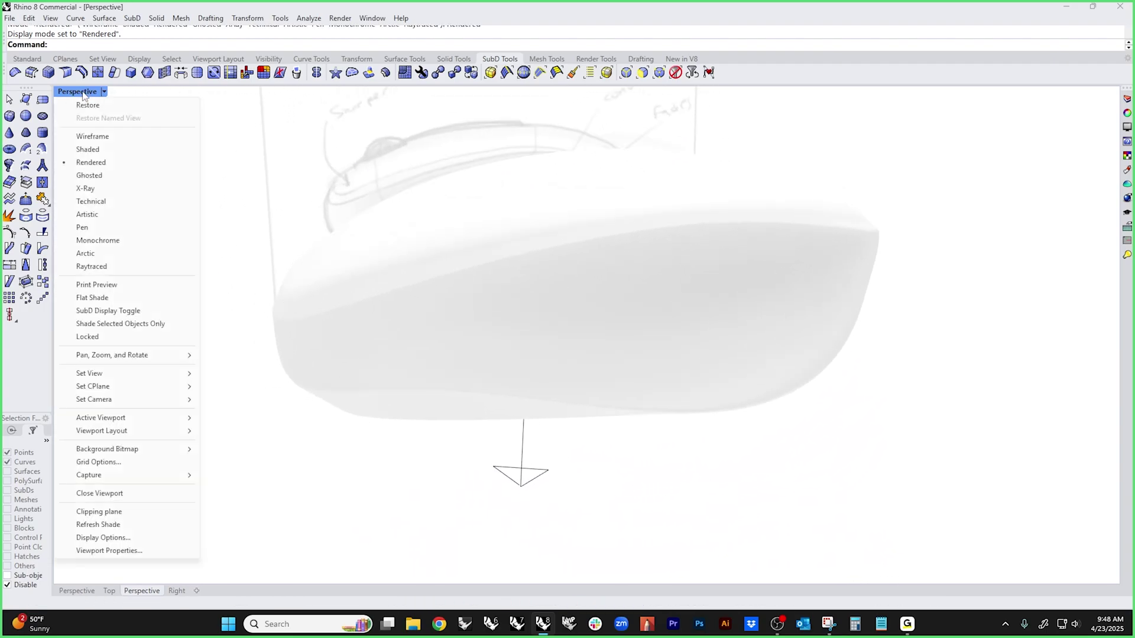
{"action": "left_click", "coordinate": [86, 147]}
{"action": "mouse_move", "coordinate": [437, 297]}
{"action": "right_mouse_down"}
{"action": "mouse_move", "coordinate": [436, 255]}
{"action": "mouse_move", "coordinate": [613, 375]}
{"action": "mouse_move", "coordinate": [604, 361]}
{"action": "mouse_move", "coordinate": [597, 379]}
{"action": "mouse_move", "coordinate": [636, 392]}
{"action": "right_mouse_up"}
{"action": "scroll", "coordinate": [604, 360], "scroll_direction": "up", "scroll_amount": 5}
{"action": "double_click", "coordinate": [633, 352]}
{"action": "key", "text": "Escape"}
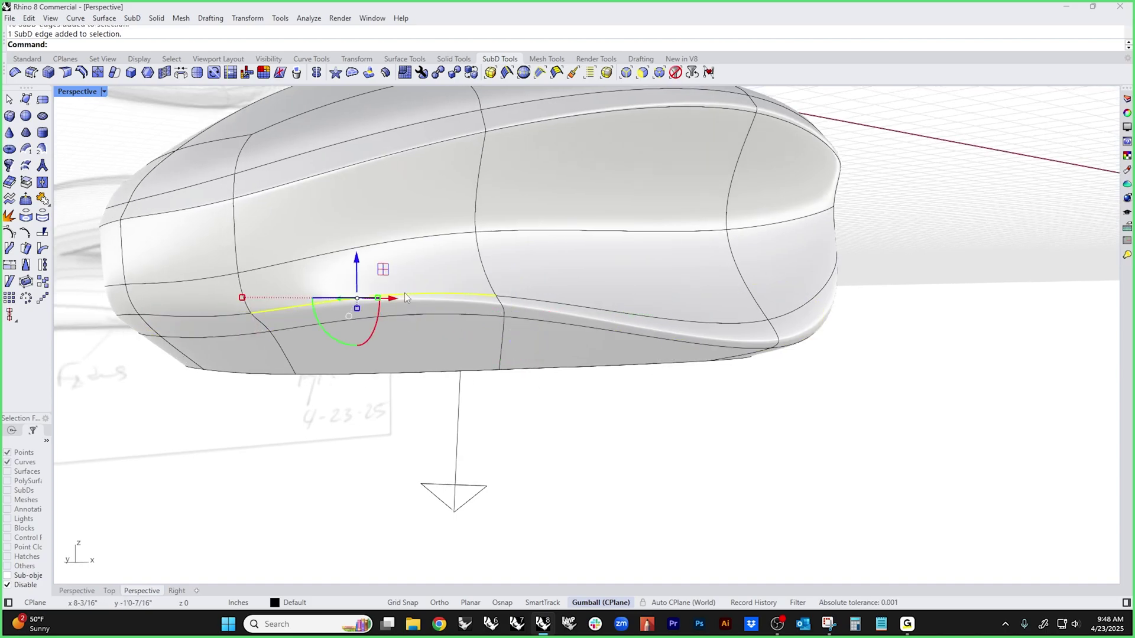
{"action": "double_click", "coordinate": [405, 293]}
{"action": "right_click_drag", "start_coordinate": [486, 325], "coordinate": [447, 357]}
{"action": "key", "text": "Escape"}
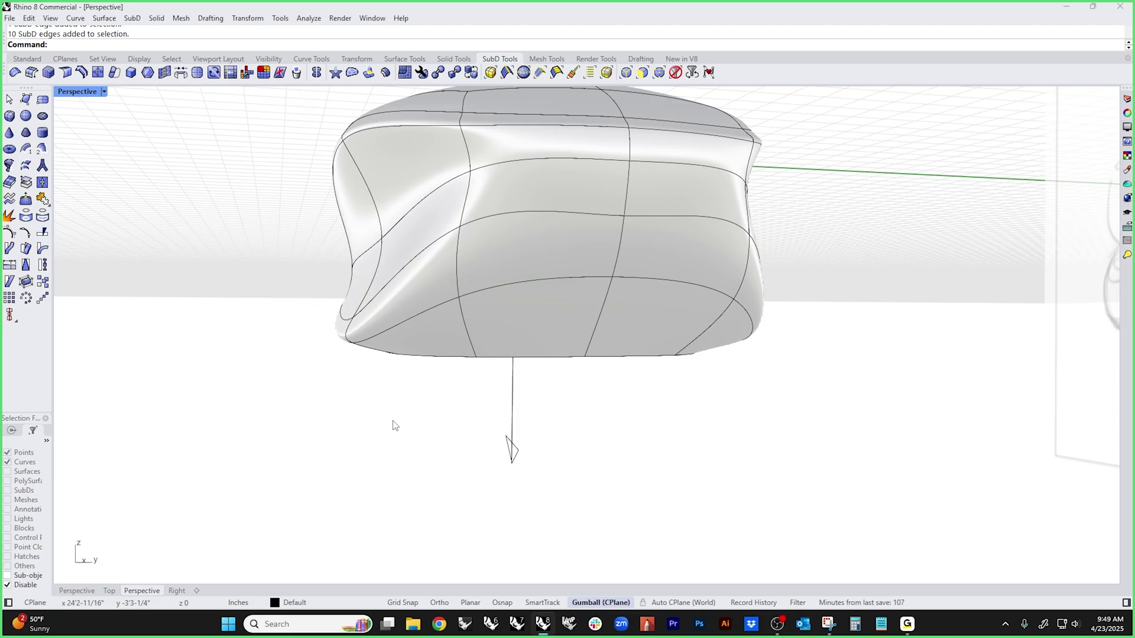
- Crease the edge loop just above the flat base with a weight of 90 at its rear vertex
{"action": "right_click_drag", "start_coordinate": [392, 423], "coordinate": [511, 403]}
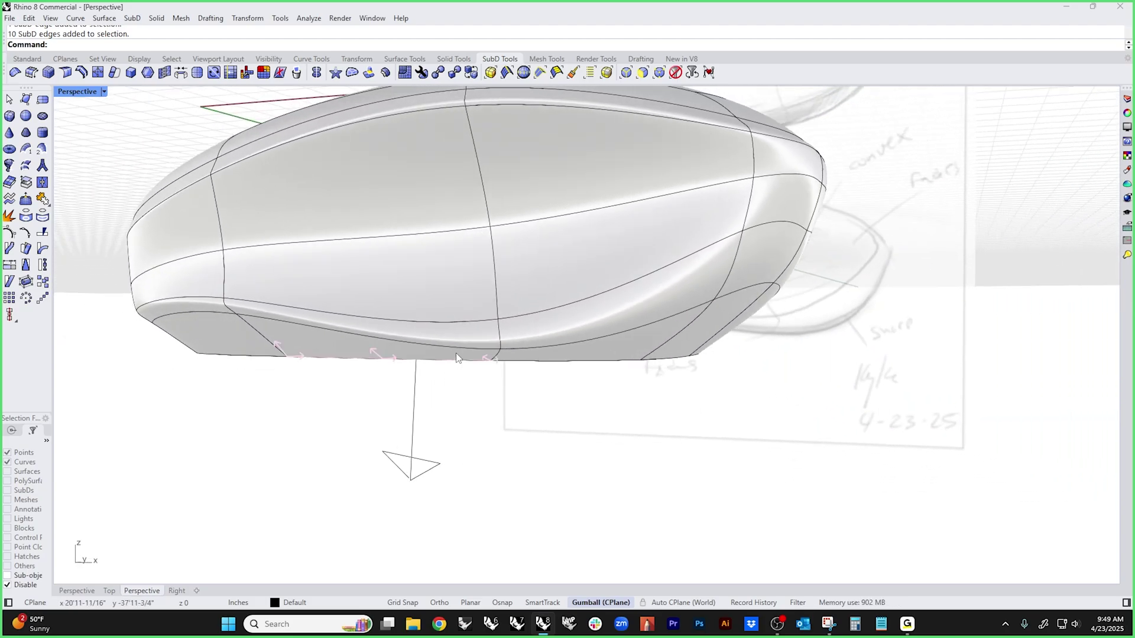
{"action": "double_click", "coordinate": [459, 348]}
{"action": "right_click_drag", "start_coordinate": [373, 364], "coordinate": [470, 377]}
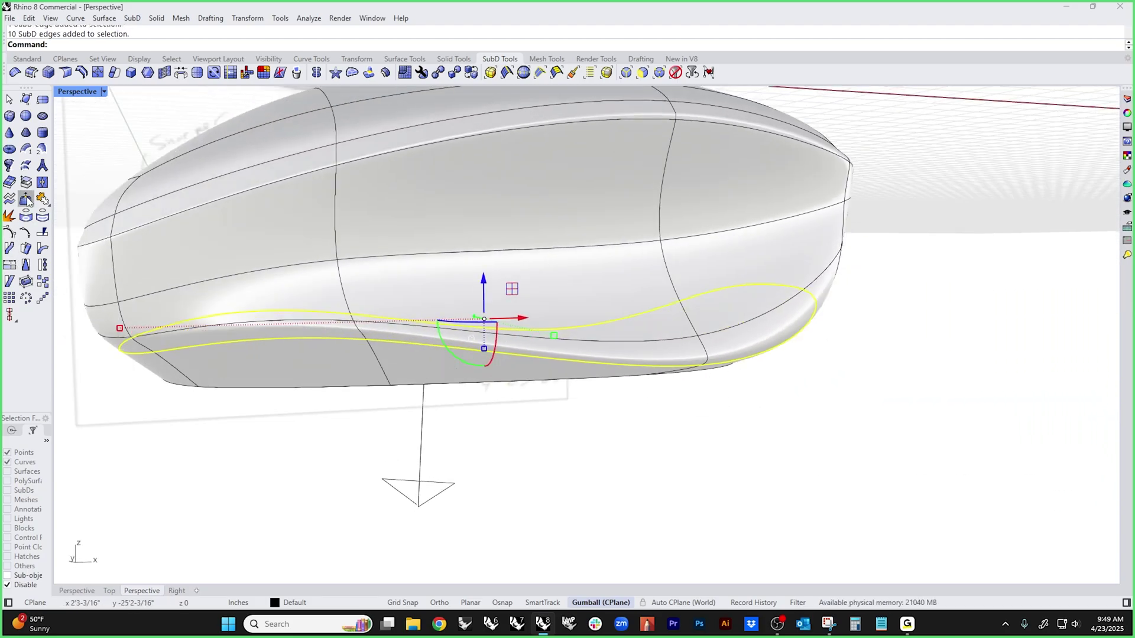
{"action": "left_click", "coordinate": [66, 73]}
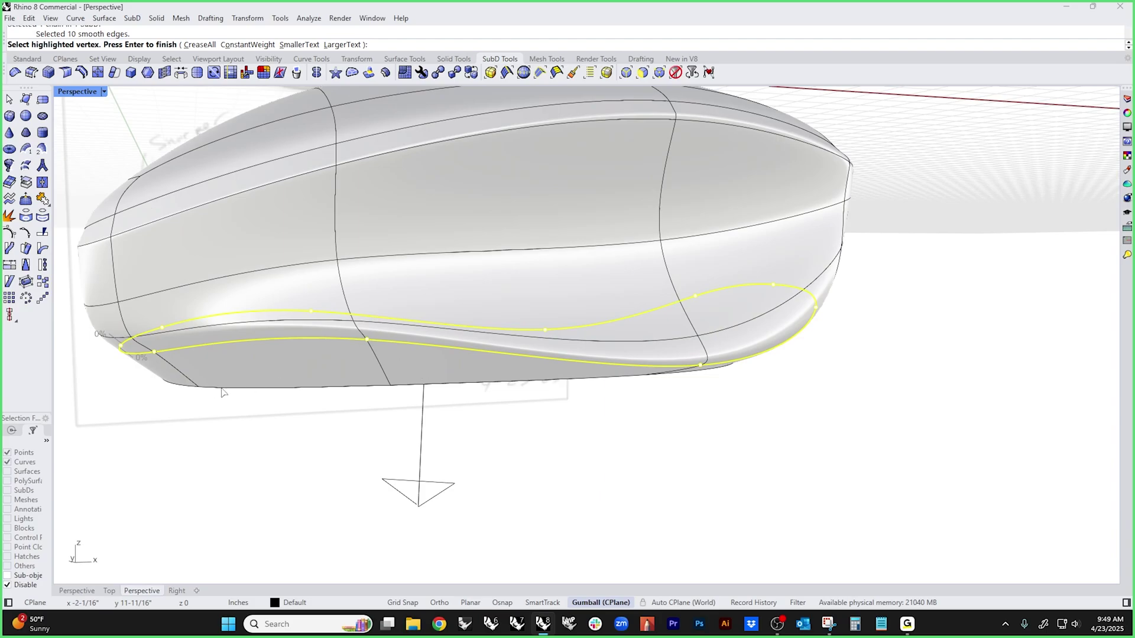
{"action": "mouse_move", "coordinate": [221, 392]}
{"action": "right_mouse_down"}
{"action": "mouse_move", "coordinate": [172, 383]}
{"action": "mouse_move", "coordinate": [679, 377]}
{"action": "right_mouse_up"}
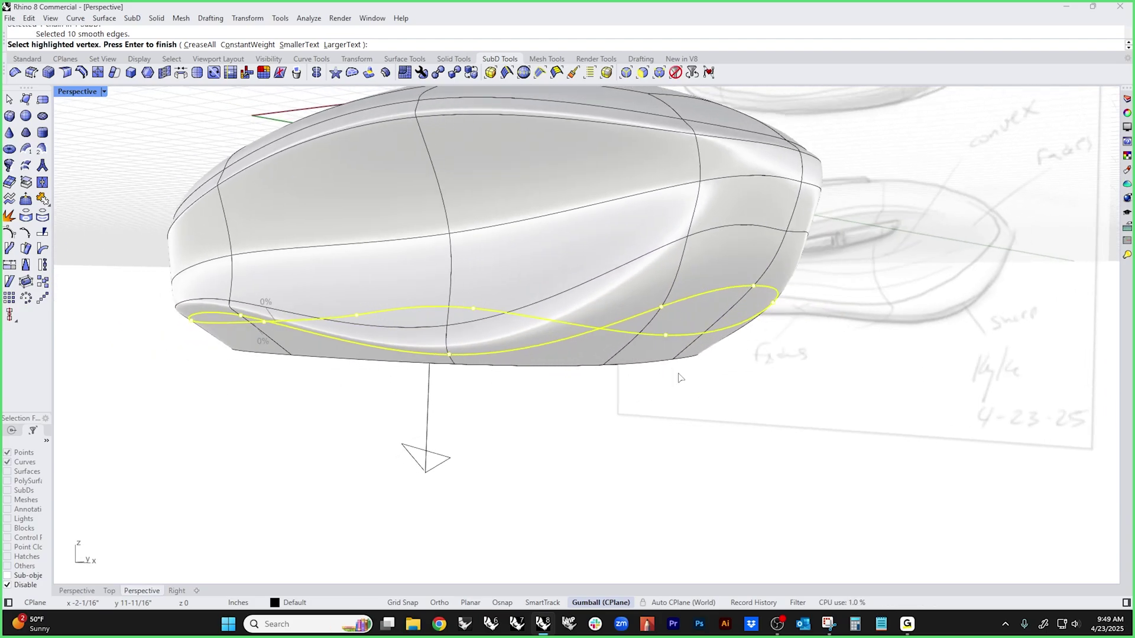
{"action": "left_click", "coordinate": [754, 287]}
{"action": "key", "text": "Return"}
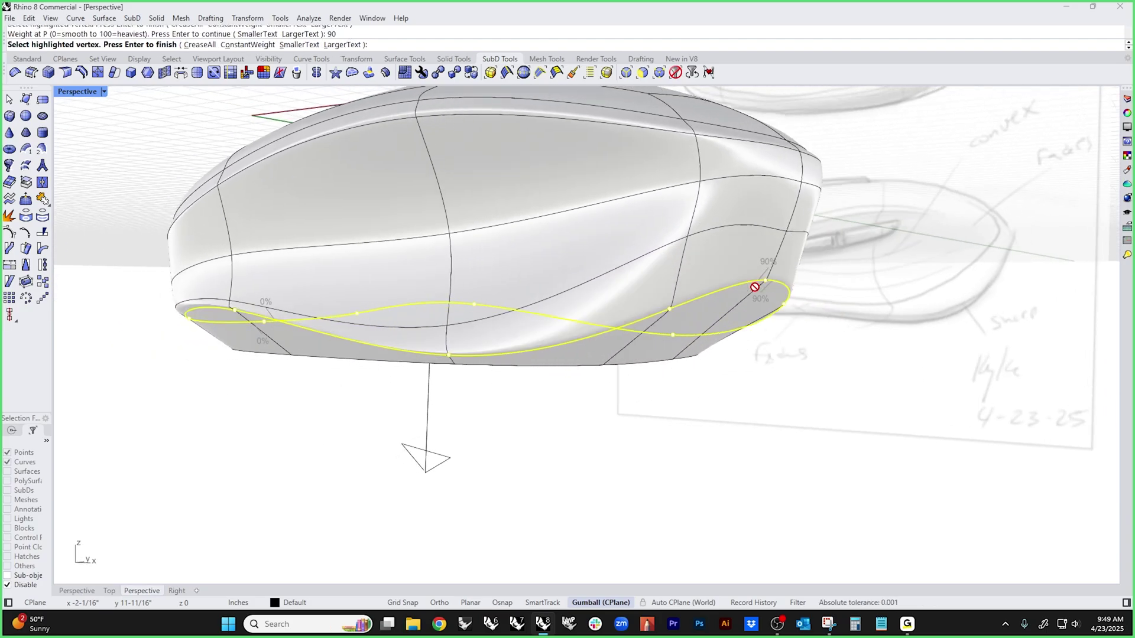
{"action": "right_click_drag", "start_coordinate": [631, 410], "coordinate": [598, 420]}
{"action": "key", "text": "Return"}
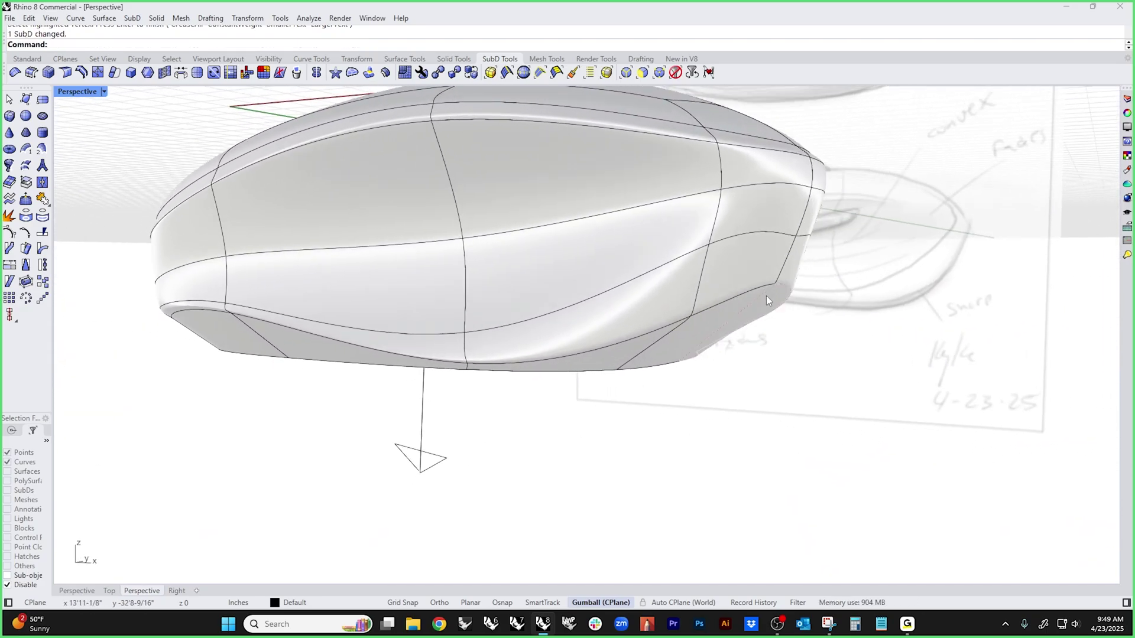
- Move the rear vertex of the loop just above the base slightly upward and clear the selection
{"action": "left_click", "coordinate": [775, 282]}
{"action": "left_click_drag", "start_coordinate": [775, 282], "coordinate": [790, 249]}
{"action": "key", "text": "Escape"}
{"action": "mouse_move", "coordinate": [806, 375]}
{"action": "right_mouse_down"}
{"action": "mouse_move", "coordinate": [735, 353]}
{"action": "mouse_move", "coordinate": [806, 342]}
{"action": "mouse_move", "coordinate": [710, 309]}
{"action": "mouse_move", "coordinate": [520, 354]}
{"action": "mouse_move", "coordinate": [456, 317]}
{"action": "mouse_move", "coordinate": [487, 372]}
{"action": "mouse_move", "coordinate": [656, 381]}
{"action": "mouse_move", "coordinate": [580, 373]}
{"action": "mouse_move", "coordinate": [655, 368]}
{"action": "right_mouse_up"}
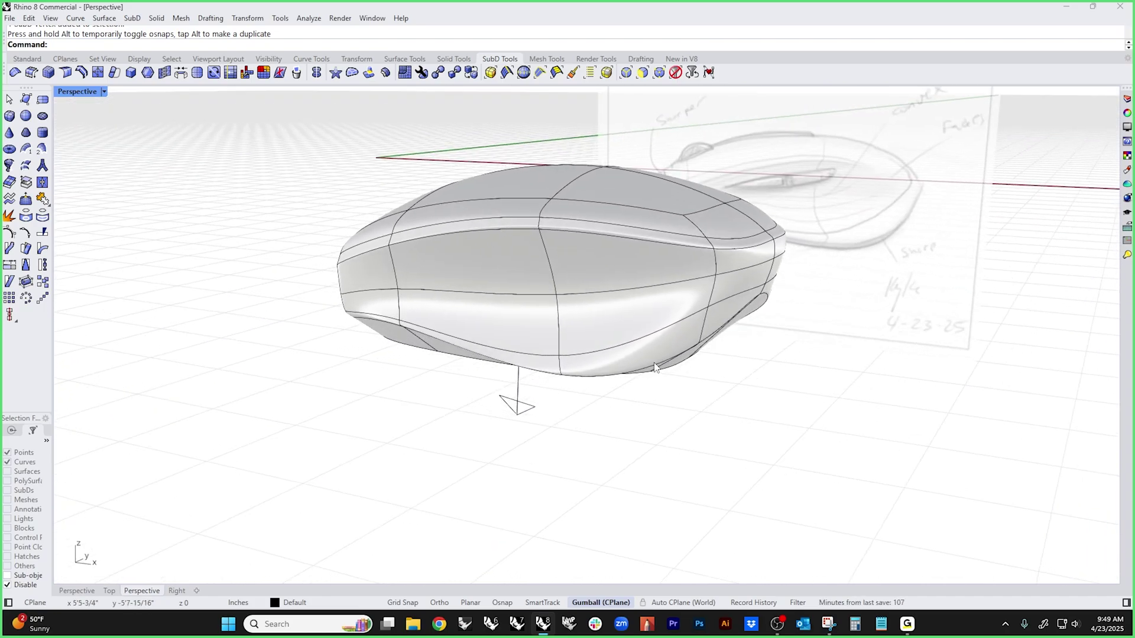
- Delete the two cross edges at the front end of the mouse's top surface
{"action": "mouse_move", "coordinate": [168, 309]}
{"action": "right_mouse_down"}
{"action": "mouse_move", "coordinate": [281, 330]}
{"action": "mouse_move", "coordinate": [302, 319]}
{"action": "right_mouse_up"}
{"action": "scroll", "coordinate": [314, 285], "scroll_direction": "up", "scroll_amount": 2}
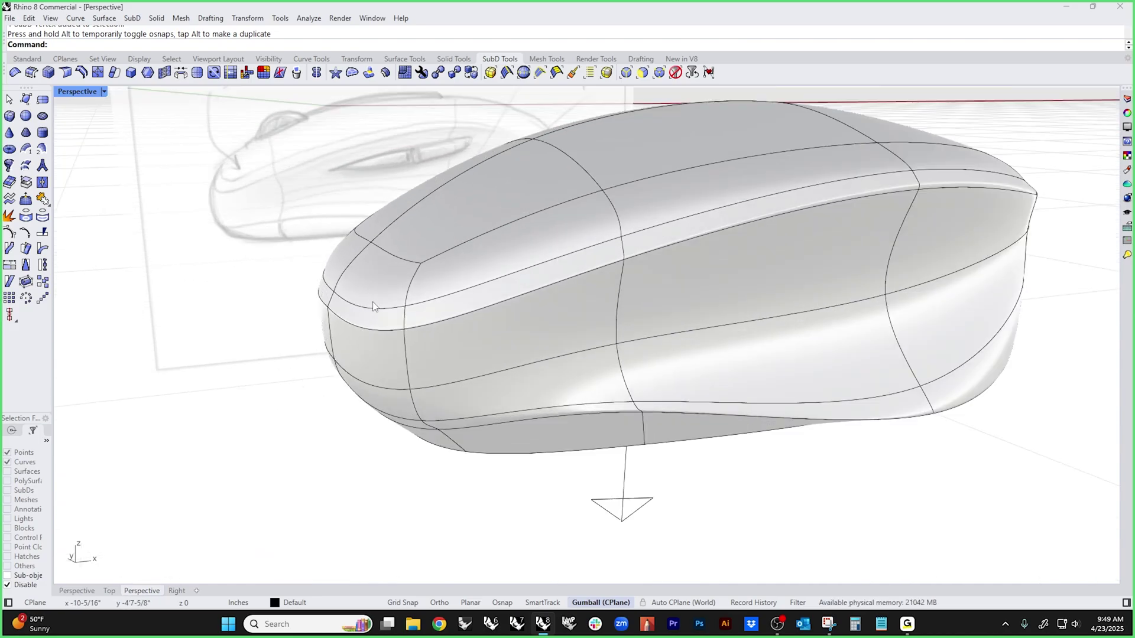
{"action": "right_click_drag", "start_coordinate": [373, 307], "coordinate": [393, 308]}
{"action": "left_click", "coordinate": [409, 294], "text": "ctrl+shift"}
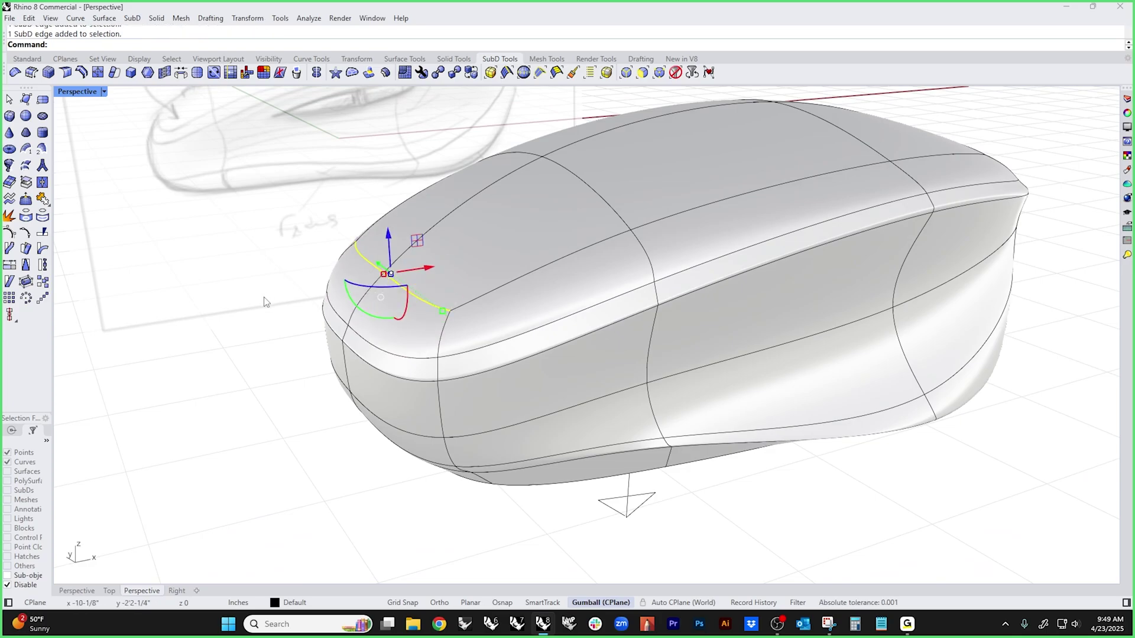
{"action": "key", "text": "Delete"}
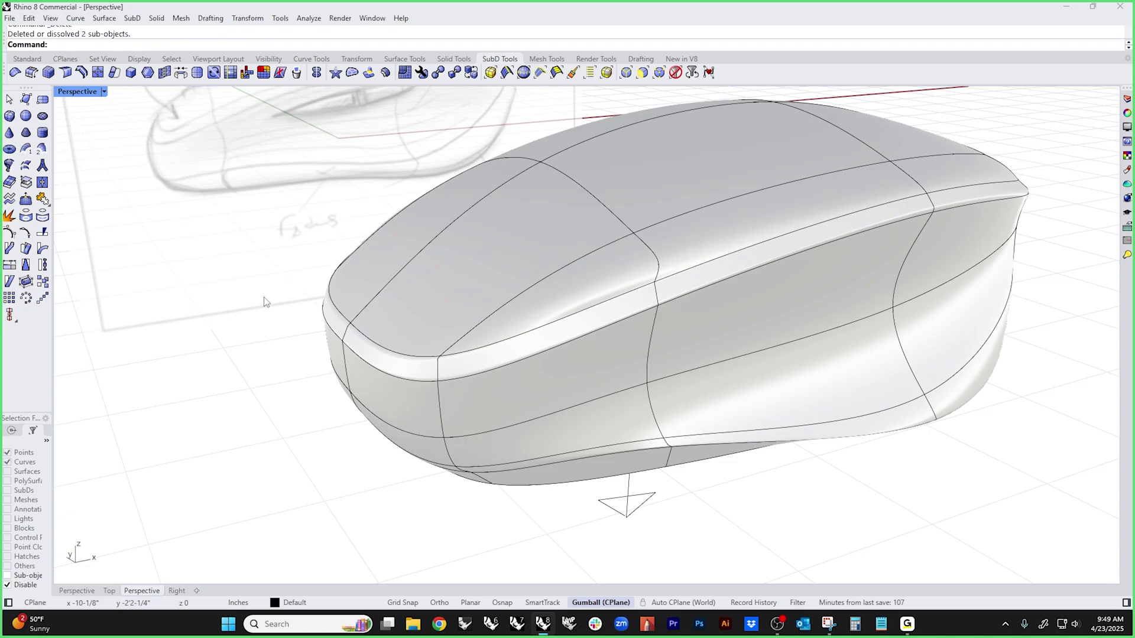
- Switch the Perspective viewport to Rendered display mode and view the front of the body
{"action": "right_click_drag", "start_coordinate": [266, 302], "coordinate": [555, 334]}
{"action": "scroll", "coordinate": [442, 364], "scroll_direction": "up", "scroll_amount": 5}
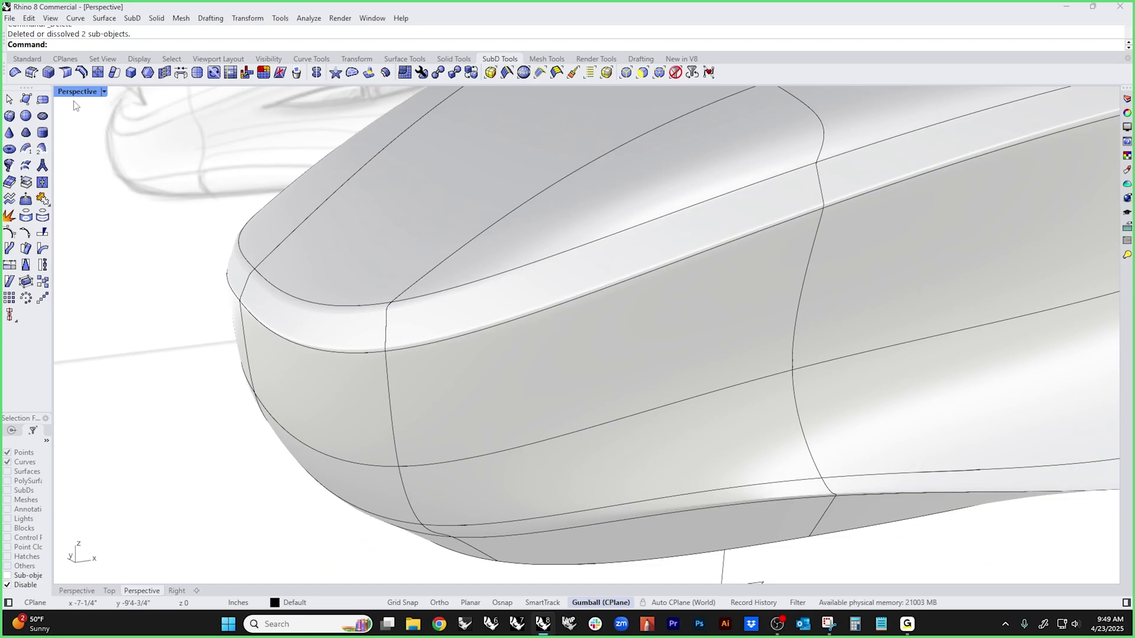
{"action": "left_click", "coordinate": [77, 91]}
{"action": "left_click", "coordinate": [88, 162]}
{"action": "right_click_drag", "start_coordinate": [279, 266], "coordinate": [414, 309]}
- Create a Paint material and set its color to red
{"action": "left_click", "coordinate": [1127, 170]}
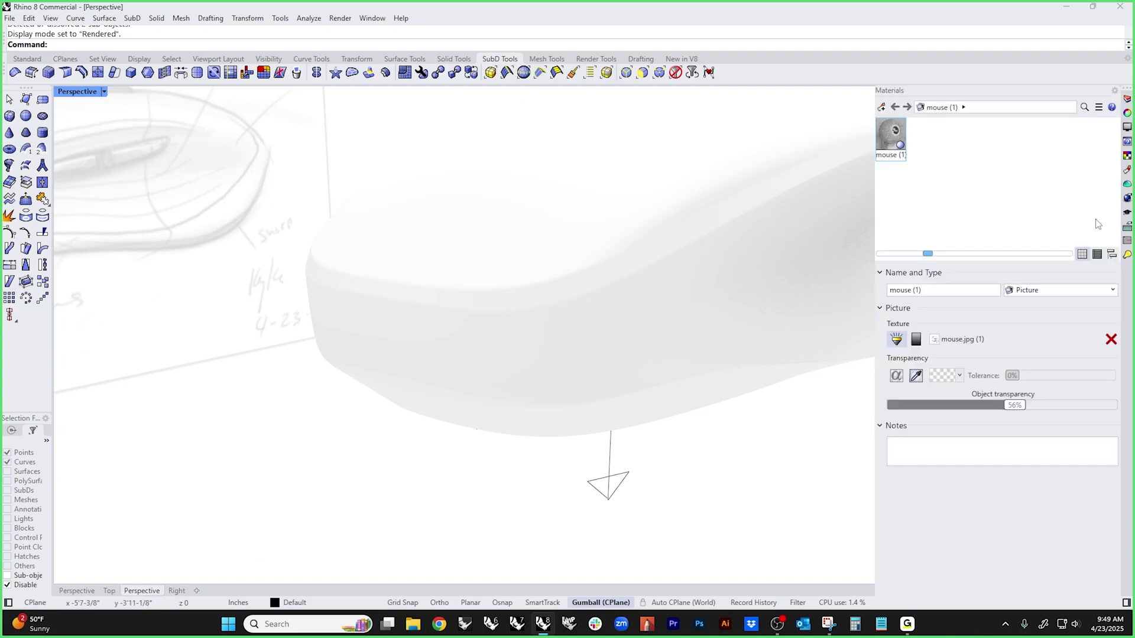
{"action": "left_click", "coordinate": [882, 107]}
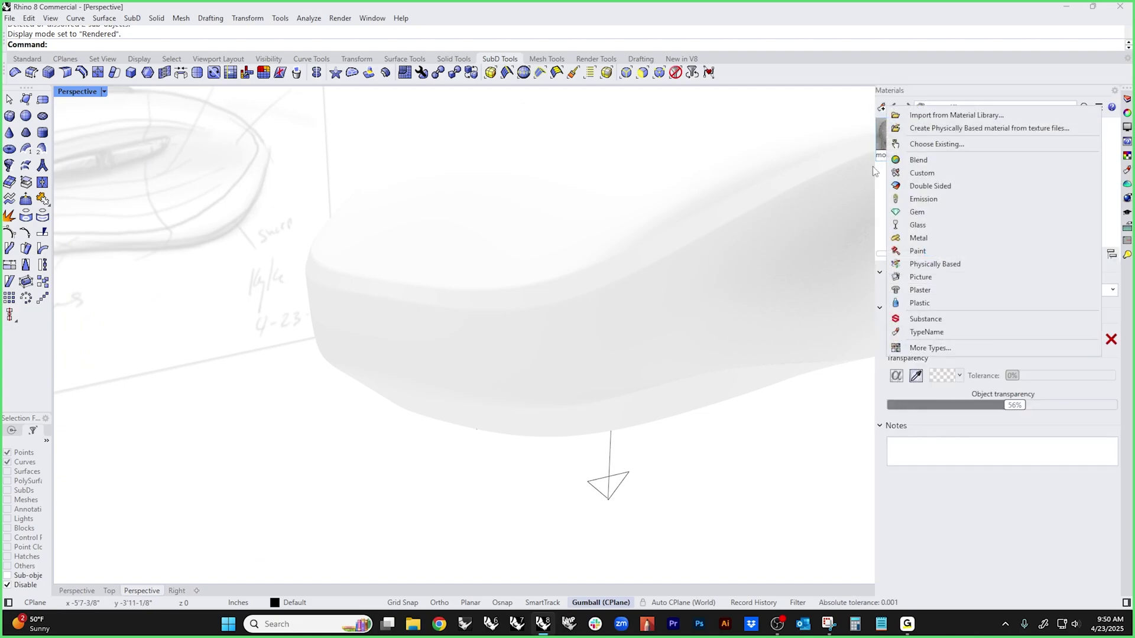
{"action": "left_click", "coordinate": [918, 251]}
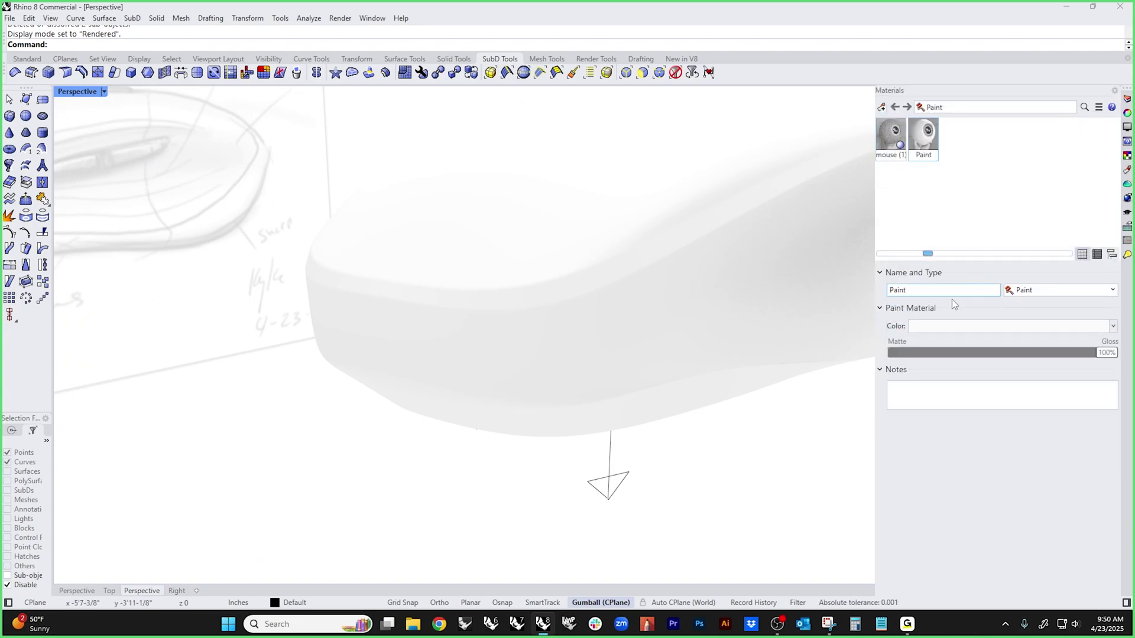
{"action": "left_click", "coordinate": [924, 328]}
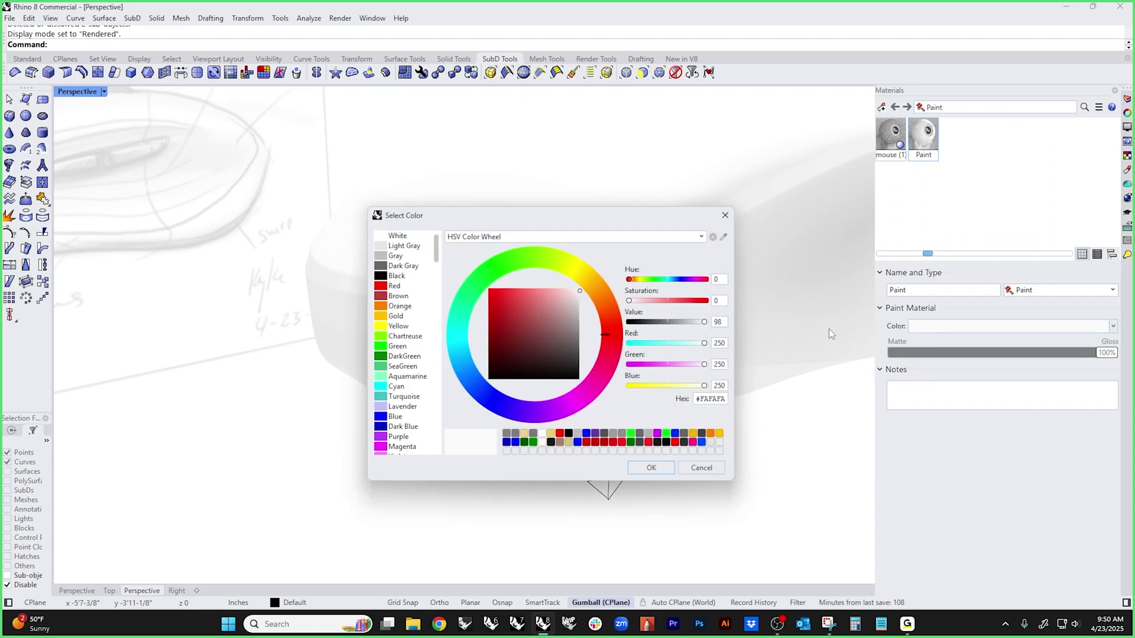
{"action": "left_click", "coordinate": [651, 467]}
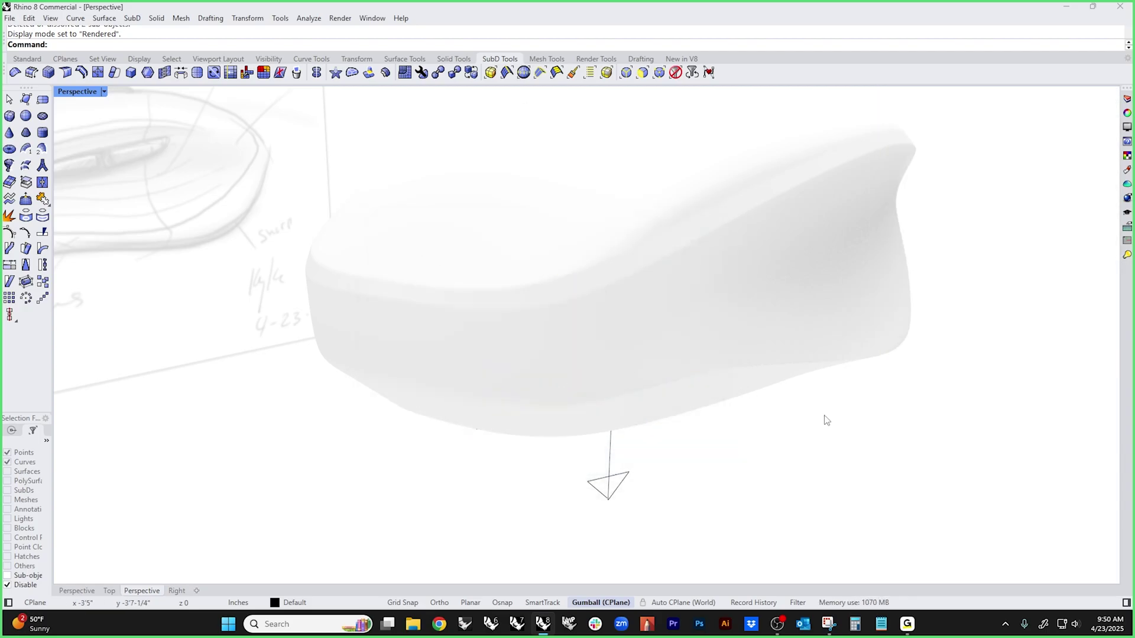
- Assign the red Paint material to the mouse body
{"action": "left_click", "coordinate": [1126, 198]}
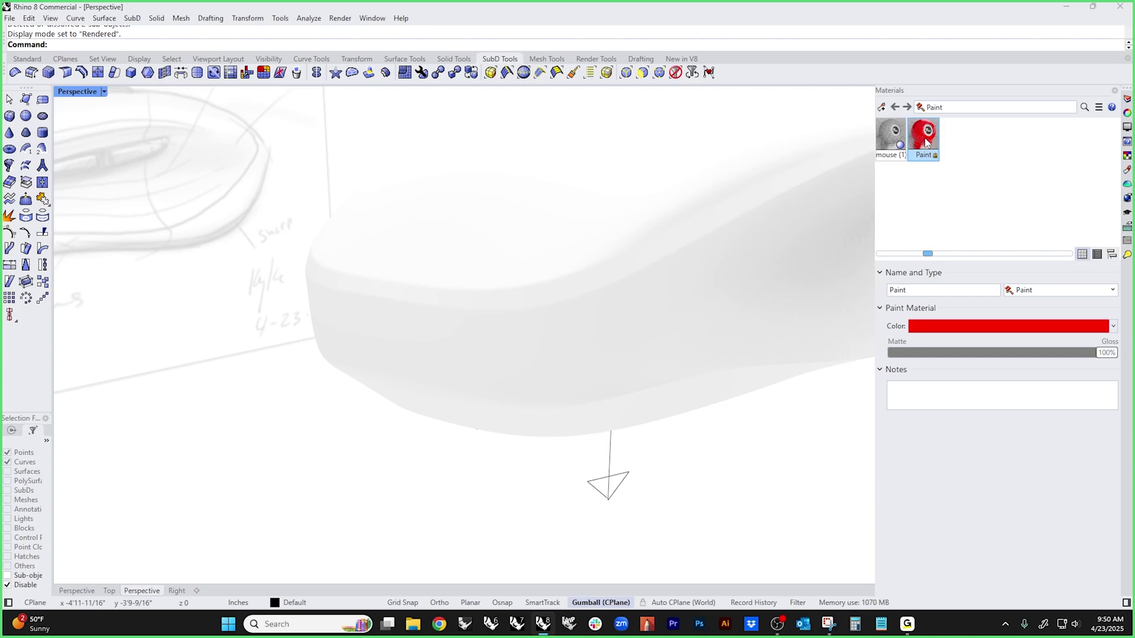
{"action": "left_click_drag", "start_coordinate": [926, 140], "coordinate": [734, 209]}
{"action": "left_click", "coordinate": [703, 418]}
{"action": "scroll", "coordinate": [648, 429], "scroll_direction": "down", "scroll_amount": 5}
{"action": "mouse_move", "coordinate": [649, 429]}
{"action": "right_mouse_down"}
{"action": "mouse_move", "coordinate": [538, 406]}
{"action": "mouse_move", "coordinate": [654, 393]}
{"action": "mouse_move", "coordinate": [722, 319]}
{"action": "mouse_move", "coordinate": [793, 317]}
{"action": "mouse_move", "coordinate": [617, 328]}
{"action": "mouse_move", "coordinate": [779, 338]}
{"action": "right_mouse_up"}
{"action": "scroll", "coordinate": [617, 328], "scroll_direction": "down", "scroll_amount": 4}
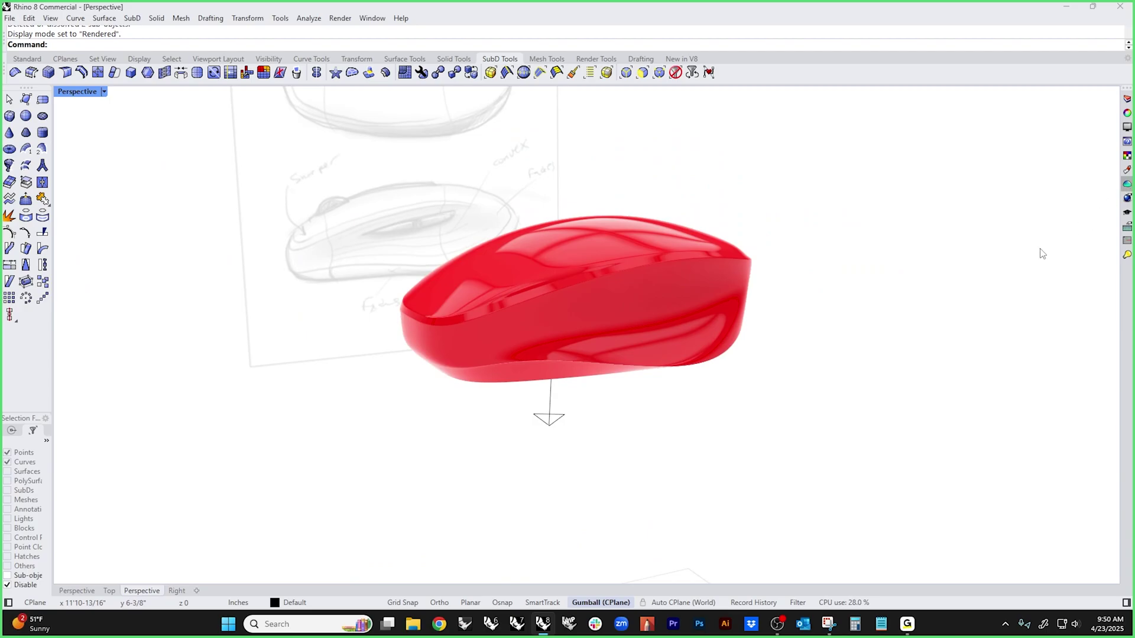
- Import the Rhino8 Automotive Studio environment from the environment library
{"action": "left_click", "coordinate": [882, 106]}
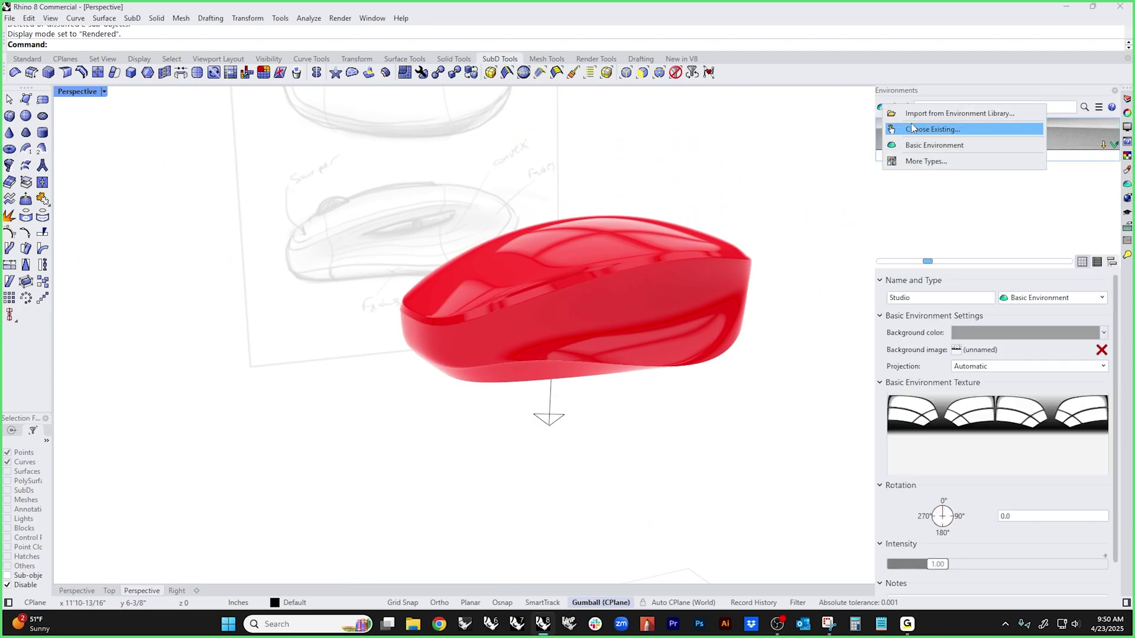
{"action": "left_click", "coordinate": [528, 229]}
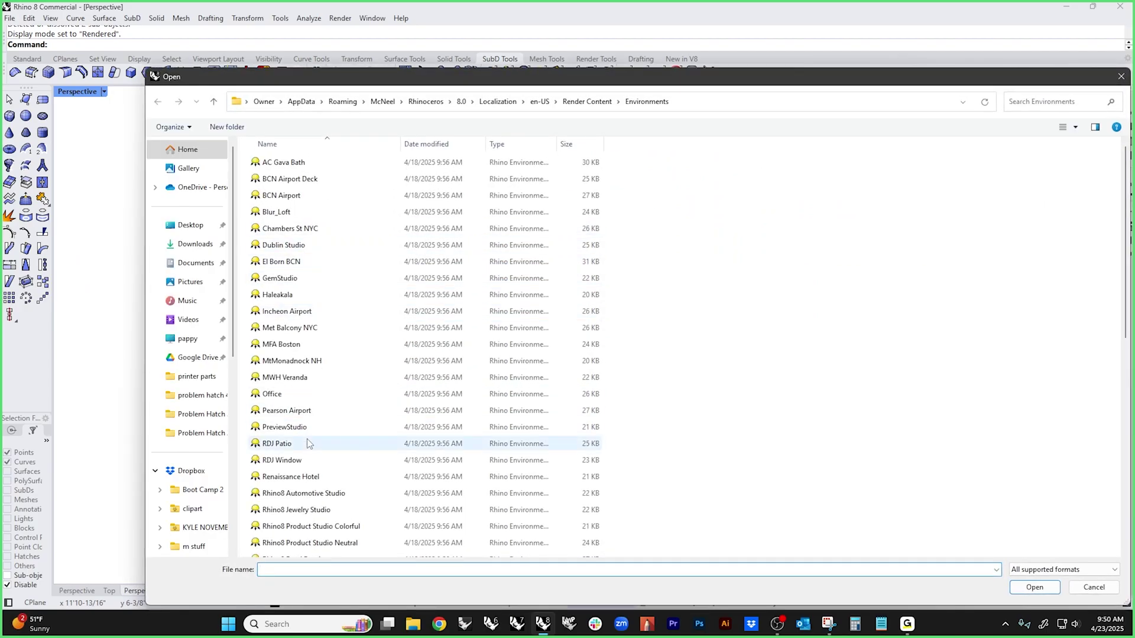
{"action": "scroll", "coordinate": [314, 455], "scroll_direction": "down", "scroll_amount": 1}
{"action": "double_click", "coordinate": [305, 454]}
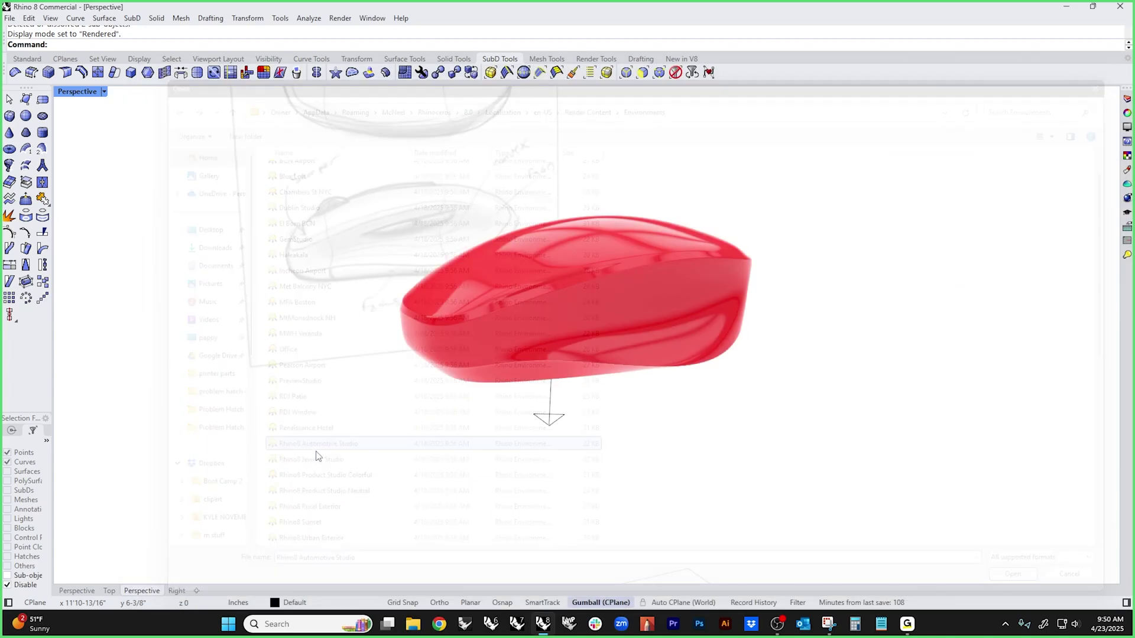
{"action": "left_click", "coordinate": [1127, 186]}
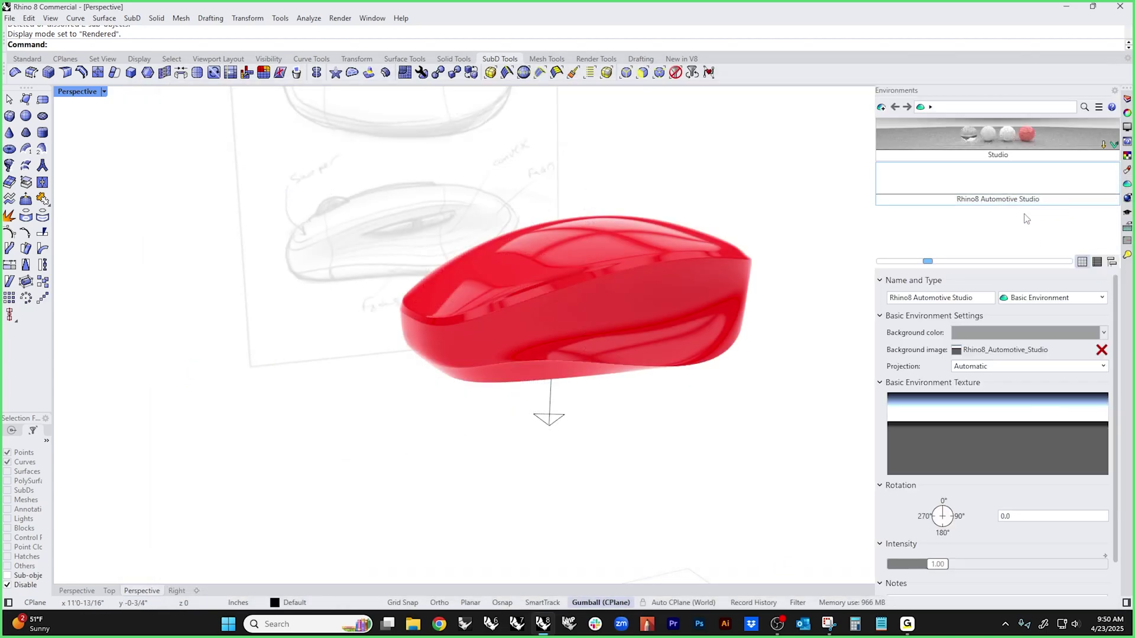
- Apply the Rhino8 Automotive Studio environment to the override environment channels and examine the reflections on the rear of the red body
{"action": "right_click", "coordinate": [928, 174]}
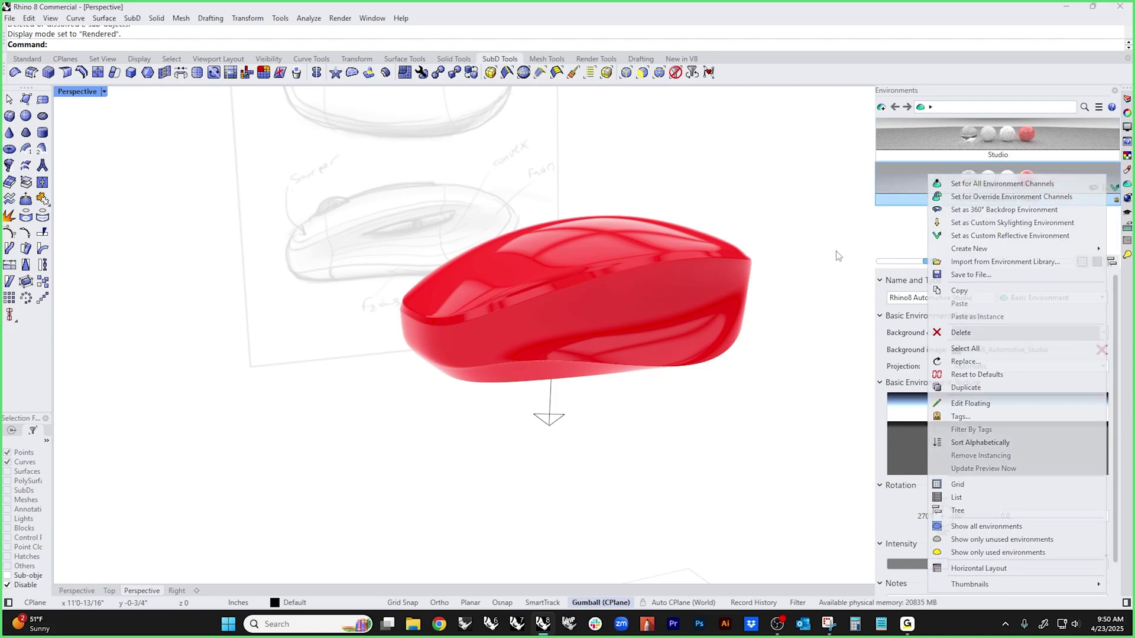
{"action": "left_click", "coordinate": [959, 200]}
{"action": "mouse_move", "coordinate": [792, 270]}
{"action": "right_mouse_down"}
{"action": "mouse_move", "coordinate": [805, 347]}
{"action": "mouse_move", "coordinate": [890, 295]}
{"action": "mouse_move", "coordinate": [808, 316]}
{"action": "mouse_move", "coordinate": [845, 385]}
{"action": "mouse_move", "coordinate": [879, 317]}
{"action": "mouse_move", "coordinate": [832, 282]}
{"action": "mouse_move", "coordinate": [806, 273]}
{"action": "mouse_move", "coordinate": [597, 287]}
{"action": "mouse_move", "coordinate": [641, 253]}
{"action": "mouse_move", "coordinate": [735, 223]}
{"action": "mouse_move", "coordinate": [819, 303]}
{"action": "mouse_move", "coordinate": [798, 327]}
{"action": "mouse_move", "coordinate": [782, 380]}
{"action": "mouse_move", "coordinate": [813, 349]}
{"action": "mouse_move", "coordinate": [793, 382]}
{"action": "mouse_move", "coordinate": [771, 356]}
{"action": "right_mouse_up"}
{"action": "scroll", "coordinate": [558, 332], "scroll_direction": "up", "scroll_amount": 3}
{"action": "right_click_drag", "start_coordinate": [562, 334], "coordinate": [683, 325]}
{"action": "scroll", "coordinate": [681, 272], "scroll_direction": "up", "scroll_amount": 4}
{"action": "right_click_drag", "start_coordinate": [683, 275], "coordinate": [725, 325]}
{"action": "right_click_drag", "start_coordinate": [752, 273], "coordinate": [767, 233]}
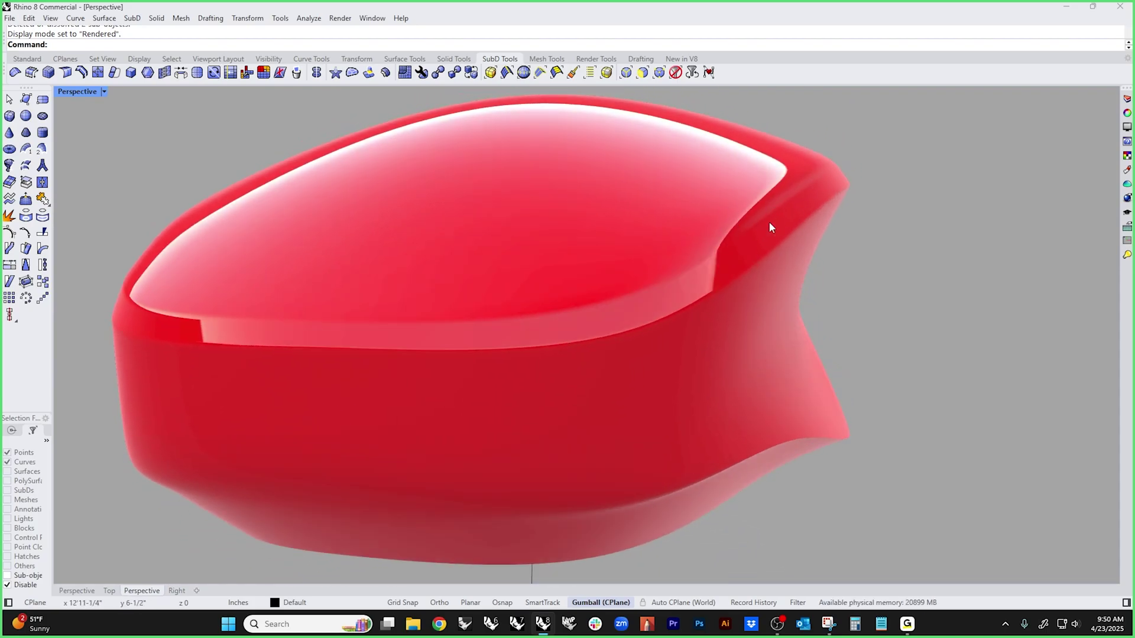
- Switch the Perspective viewport to Shaded display mode and view the body's top surface from the rear
{"action": "left_click", "coordinate": [82, 92]}
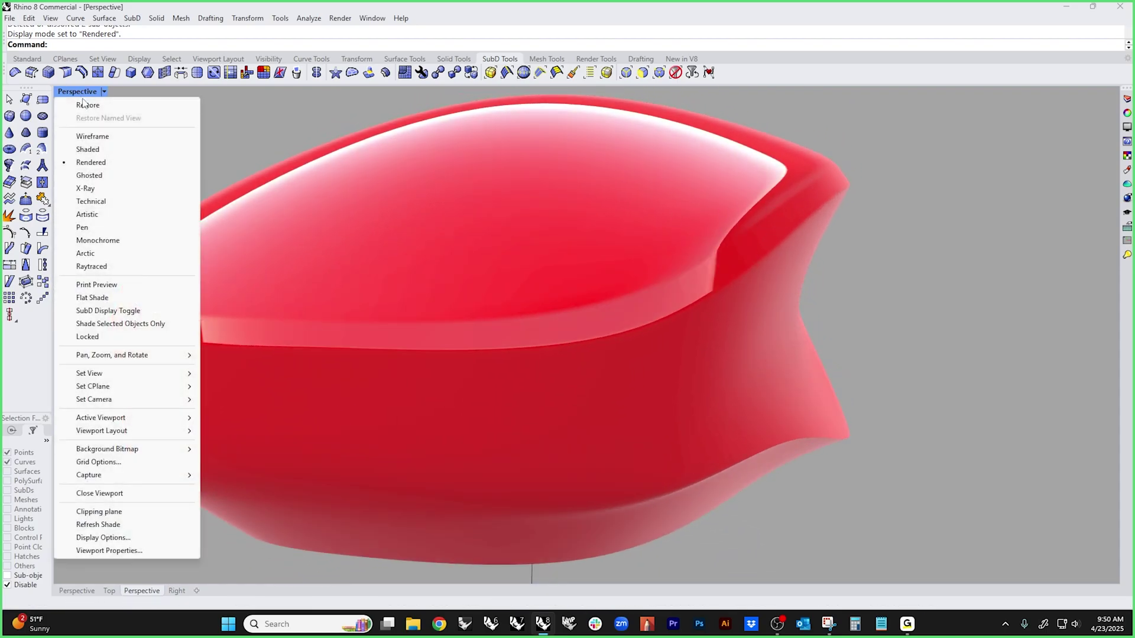
{"action": "left_click", "coordinate": [88, 152]}
{"action": "scroll", "coordinate": [677, 268], "scroll_direction": "down", "scroll_amount": 3}
{"action": "right_click_drag", "start_coordinate": [678, 268], "coordinate": [715, 279]}
{"action": "scroll", "coordinate": [714, 218], "scroll_direction": "up", "scroll_amount": 4}
{"action": "right_click_drag", "start_coordinate": [715, 218], "coordinate": [733, 211]}
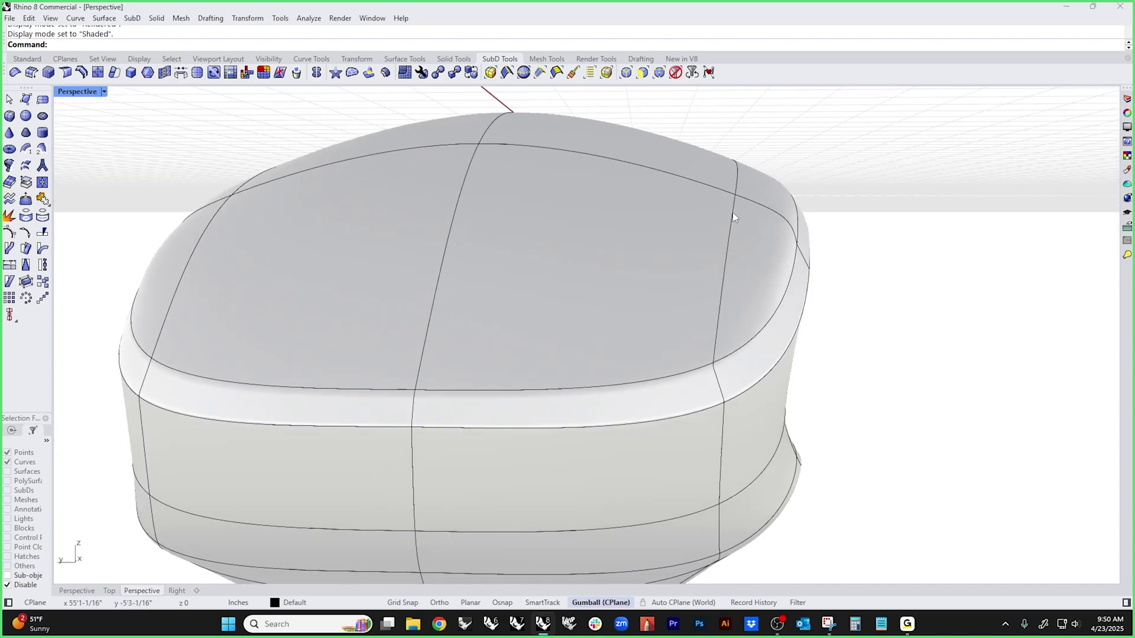
- Lower the symmetric pair of vertices near the rear of the mouse's top surface
{"action": "left_click", "coordinate": [736, 197], "text": "ctrl+shift"}
{"action": "right_click_drag", "start_coordinate": [650, 232], "coordinate": [280, 211]}
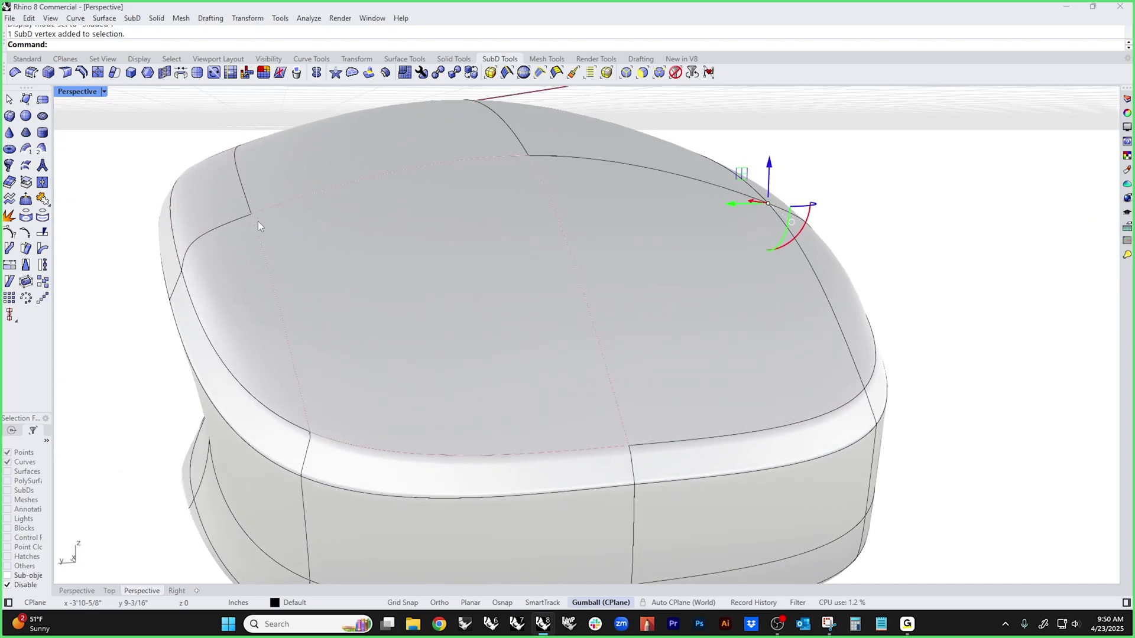
{"action": "left_click_drag", "start_coordinate": [767, 205], "coordinate": [727, 216]}
{"action": "right_click_drag", "start_coordinate": [619, 296], "coordinate": [583, 296]}
{"action": "left_click_drag", "start_coordinate": [499, 161], "coordinate": [498, 198]}
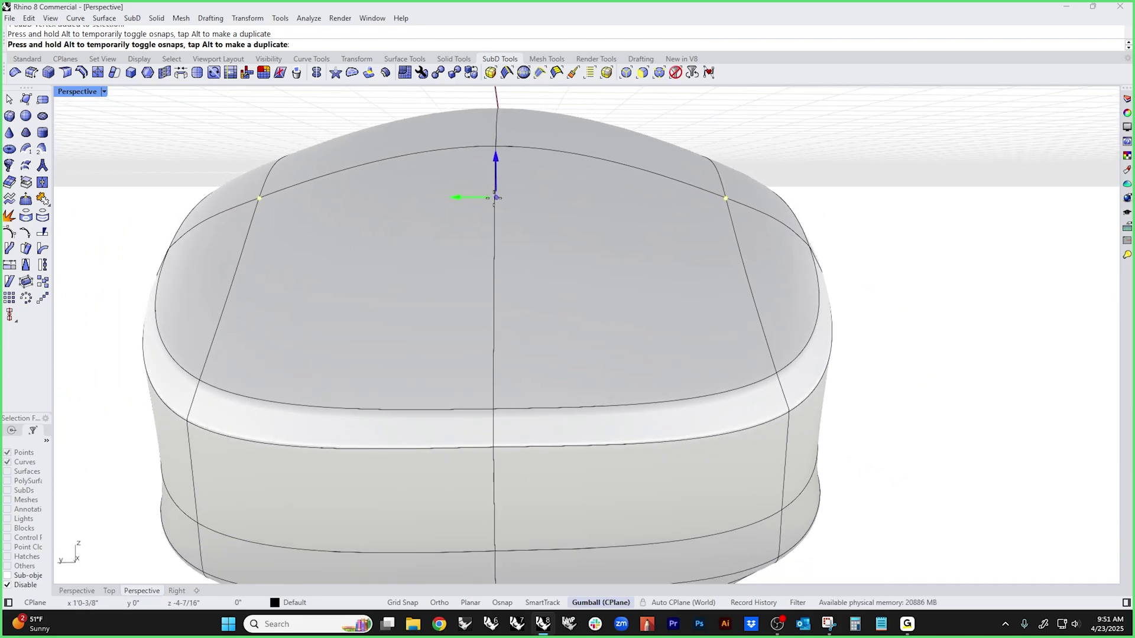
{"action": "left_click", "coordinate": [1034, 313]}
{"action": "right_click_drag", "start_coordinate": [1034, 313], "coordinate": [550, 348]}
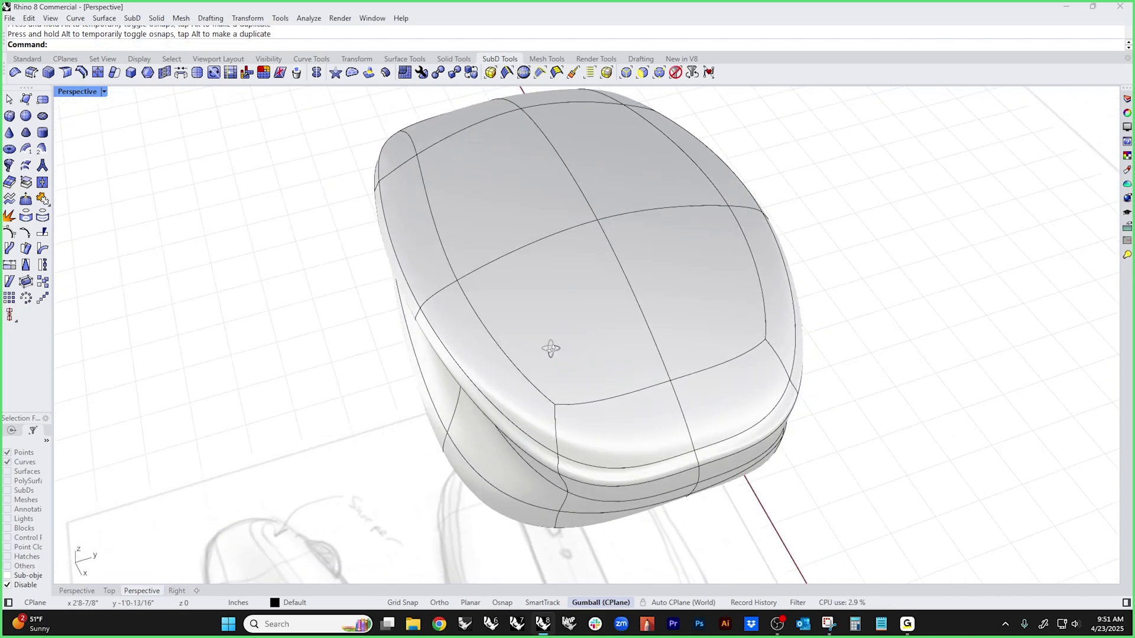
- Lower the symmetric pair of mid-body vertices on the mouse's top surface
{"action": "left_click", "coordinate": [459, 288]}
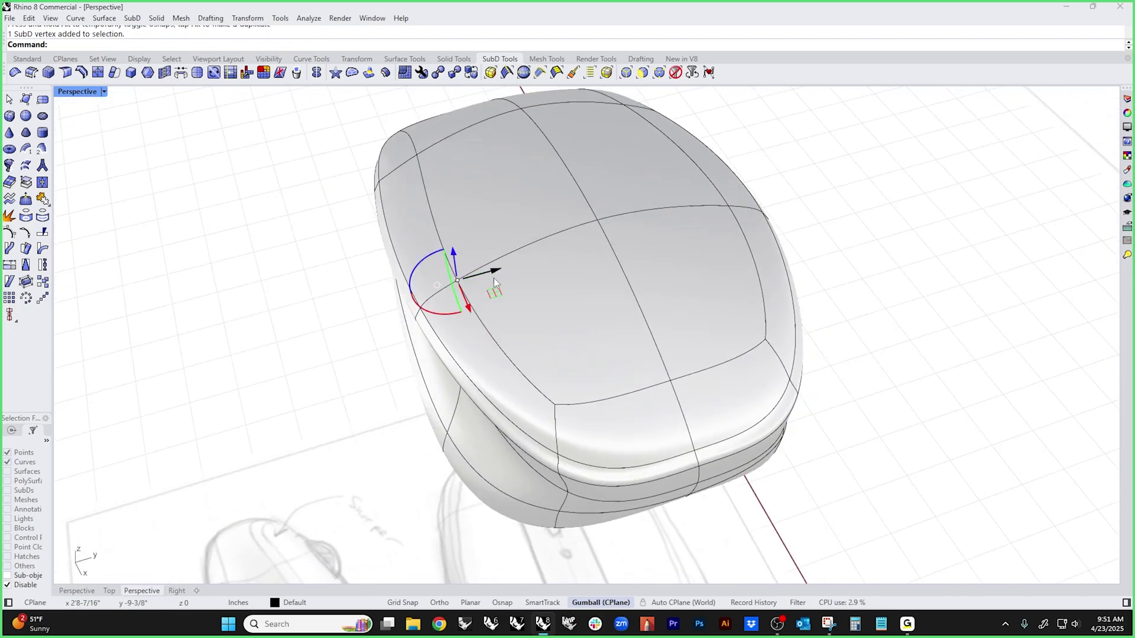
{"action": "left_click", "coordinate": [729, 207], "text": "shift"}
{"action": "left_click_drag", "start_coordinate": [458, 280], "coordinate": [476, 275]}
{"action": "right_click_drag", "start_coordinate": [468, 308], "coordinate": [714, 313]}
{"action": "scroll", "coordinate": [578, 193], "scroll_direction": "up", "scroll_amount": 2}
{"action": "left_click_drag", "start_coordinate": [605, 195], "coordinate": [595, 225]}
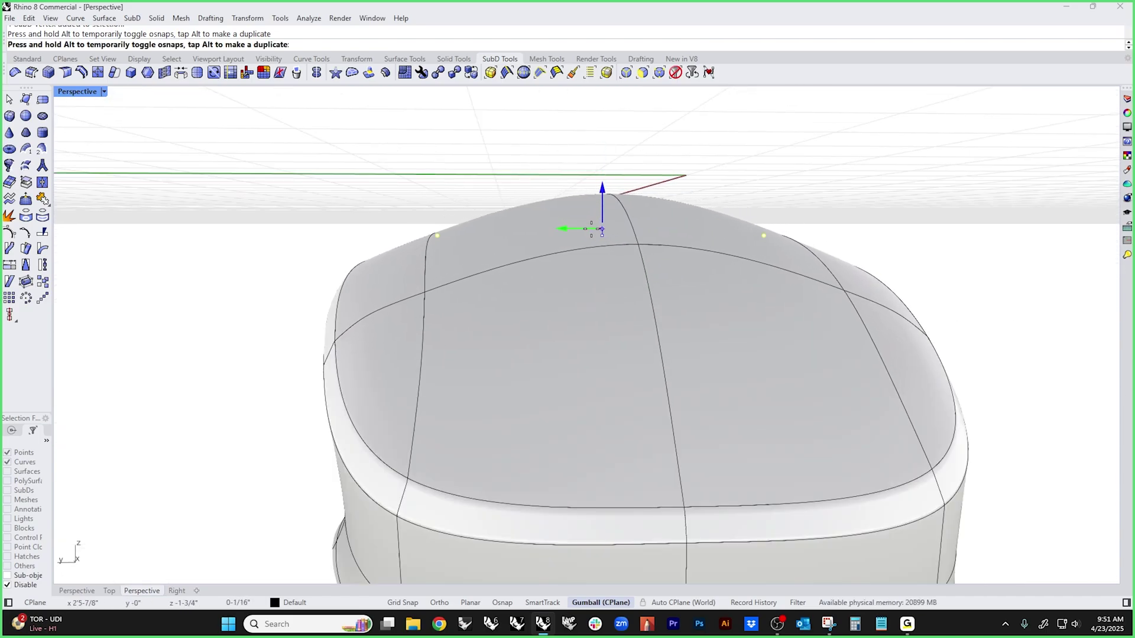
- Switch the viewport to Rendered display mode and examine the highlights along the body's upper edge
{"action": "scroll", "coordinate": [688, 162], "scroll_direction": "down", "scroll_amount": 5}
{"action": "mouse_move", "coordinate": [867, 334]}
{"action": "right_mouse_down"}
{"action": "mouse_move", "coordinate": [732, 359]}
{"action": "mouse_move", "coordinate": [750, 381]}
{"action": "right_mouse_up"}
{"action": "left_click", "coordinate": [79, 93]}
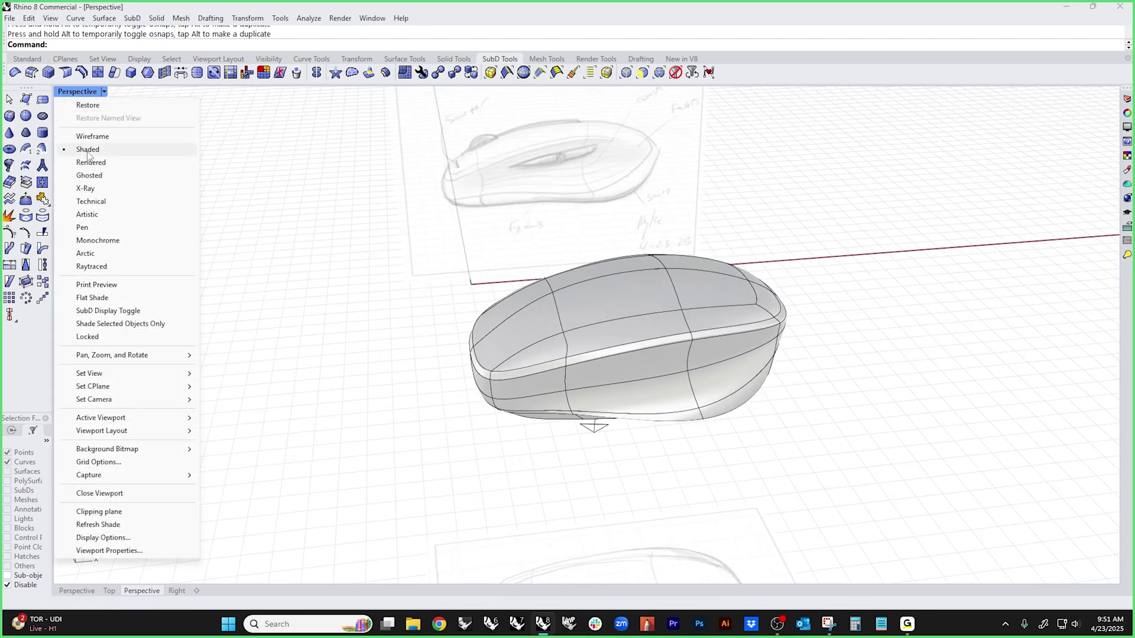
{"action": "left_click", "coordinate": [91, 163]}
{"action": "mouse_move", "coordinate": [473, 361]}
{"action": "right_mouse_down"}
{"action": "mouse_move", "coordinate": [674, 372]}
{"action": "mouse_move", "coordinate": [600, 373]}
{"action": "mouse_move", "coordinate": [588, 388]}
{"action": "mouse_move", "coordinate": [671, 354]}
{"action": "mouse_move", "coordinate": [663, 313]}
{"action": "mouse_move", "coordinate": [618, 299]}
{"action": "mouse_move", "coordinate": [805, 337]}
{"action": "mouse_move", "coordinate": [704, 337]}
{"action": "mouse_move", "coordinate": [597, 378]}
{"action": "mouse_move", "coordinate": [669, 286]}
{"action": "mouse_move", "coordinate": [665, 254]}
{"action": "right_mouse_up"}
{"action": "scroll", "coordinate": [662, 271], "scroll_direction": "up", "scroll_amount": 4}
- Switch the viewport to Shaded display mode and toggle the SubD body to flat control-cage display
{"action": "left_click", "coordinate": [85, 93]}
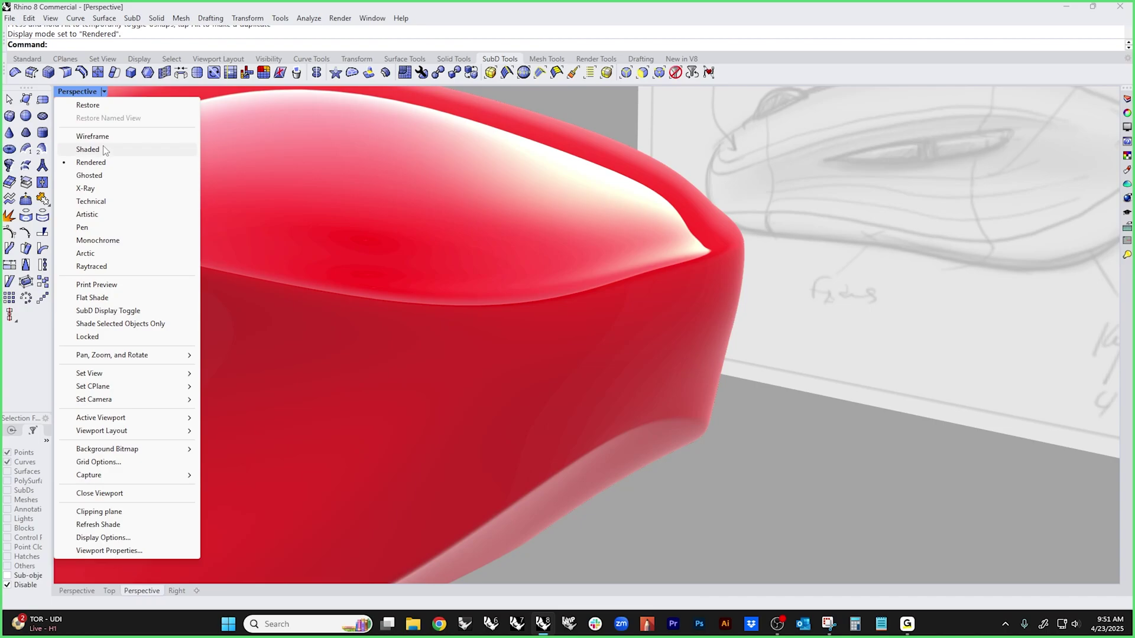
{"action": "left_click", "coordinate": [87, 149]}
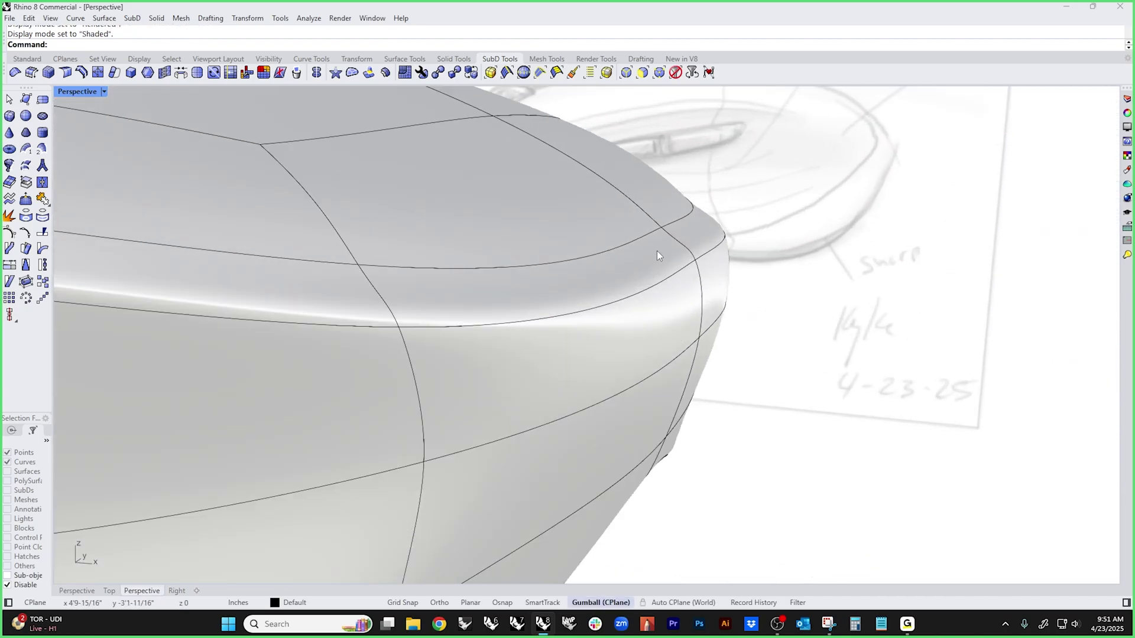
{"action": "mouse_move", "coordinate": [657, 250]}
{"action": "right_mouse_down"}
{"action": "mouse_move", "coordinate": [662, 239]}
{"action": "mouse_move", "coordinate": [761, 283]}
{"action": "mouse_move", "coordinate": [702, 332]}
{"action": "mouse_move", "coordinate": [711, 309]}
{"action": "mouse_move", "coordinate": [627, 334]}
{"action": "mouse_move", "coordinate": [408, 330]}
{"action": "mouse_move", "coordinate": [565, 336]}
{"action": "mouse_move", "coordinate": [527, 339]}
{"action": "right_mouse_up"}
{"action": "key", "text": "Tab"}
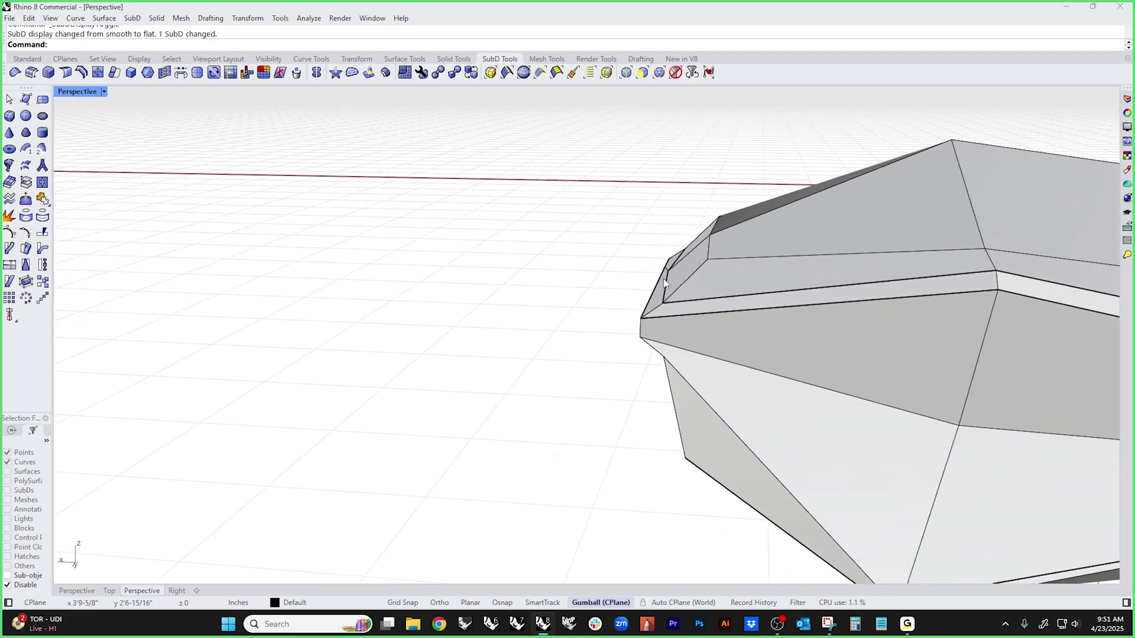
- Adjust the heights of the centreline vertices on the rear upper edge, lowering the outer vertex and raising the inner one
{"action": "scroll", "coordinate": [665, 280], "scroll_direction": "up", "scroll_amount": 7}
{"action": "right_click_drag", "start_coordinate": [665, 280], "coordinate": [657, 305]}
{"action": "left_click", "coordinate": [648, 250], "text": "ctrl+shift"}
{"action": "left_click_drag", "start_coordinate": [667, 310], "coordinate": [641, 316]}
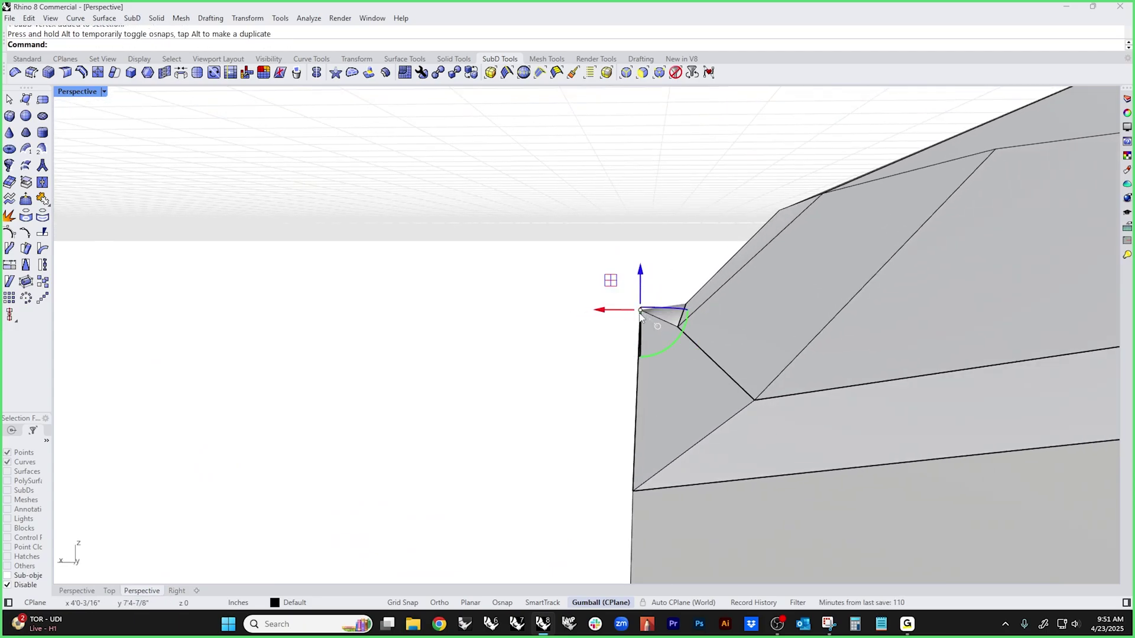
{"action": "left_click_drag", "start_coordinate": [643, 272], "coordinate": [642, 296]}
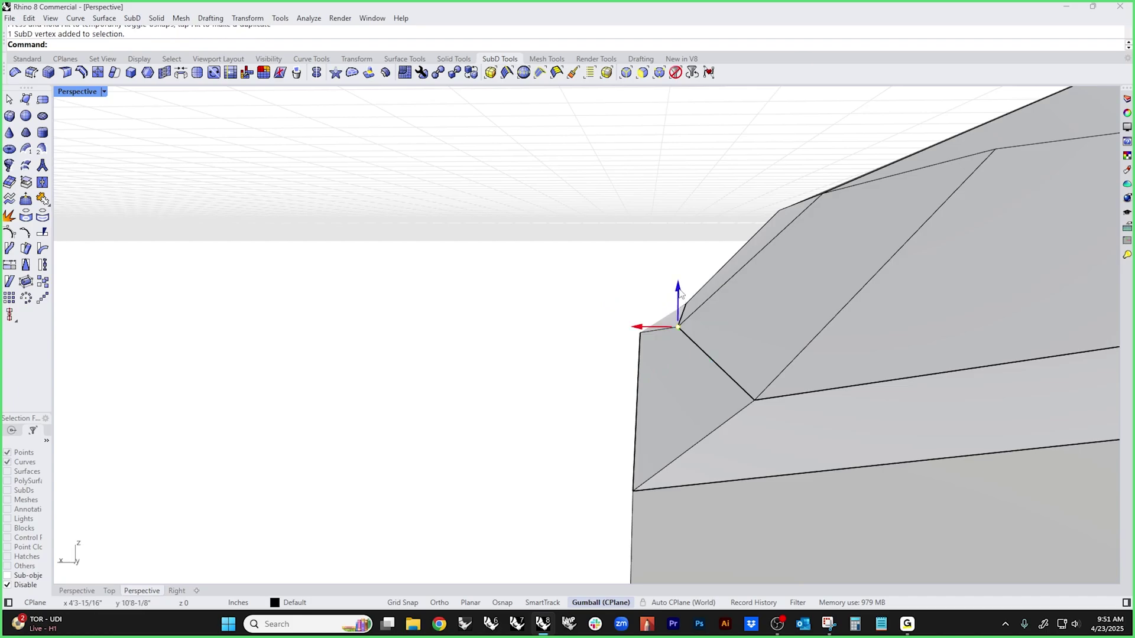
{"action": "mouse_move", "coordinate": [680, 294]}
{"action": "left_mouse_down"}
{"action": "mouse_move", "coordinate": [679, 265]}
{"action": "mouse_move", "coordinate": [675, 295]}
{"action": "left_mouse_up"}
{"action": "left_click", "coordinate": [526, 281]}
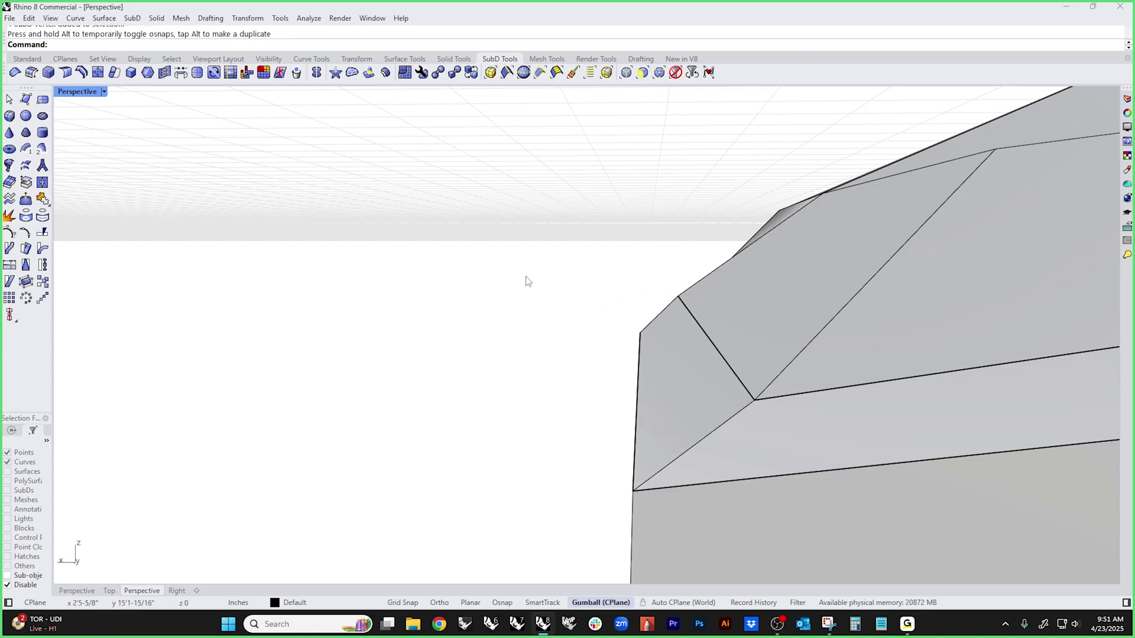
{"action": "scroll", "coordinate": [527, 282], "scroll_direction": "down", "scroll_amount": 5}
{"action": "mouse_move", "coordinate": [529, 307]}
{"action": "right_mouse_down"}
{"action": "mouse_move", "coordinate": [666, 303]}
{"action": "mouse_move", "coordinate": [535, 363]}
{"action": "mouse_move", "coordinate": [557, 382]}
{"action": "mouse_move", "coordinate": [646, 372]}
{"action": "mouse_move", "coordinate": [639, 301]}
{"action": "mouse_move", "coordinate": [676, 328]}
{"action": "mouse_move", "coordinate": [685, 316]}
{"action": "right_mouse_up"}
{"action": "mouse_move", "coordinate": [684, 258]}
{"action": "left_mouse_down"}
{"action": "mouse_move", "coordinate": [717, 238]}
{"action": "mouse_move", "coordinate": [691, 275]}
{"action": "left_mouse_up"}
{"action": "left_click", "coordinate": [755, 248]}
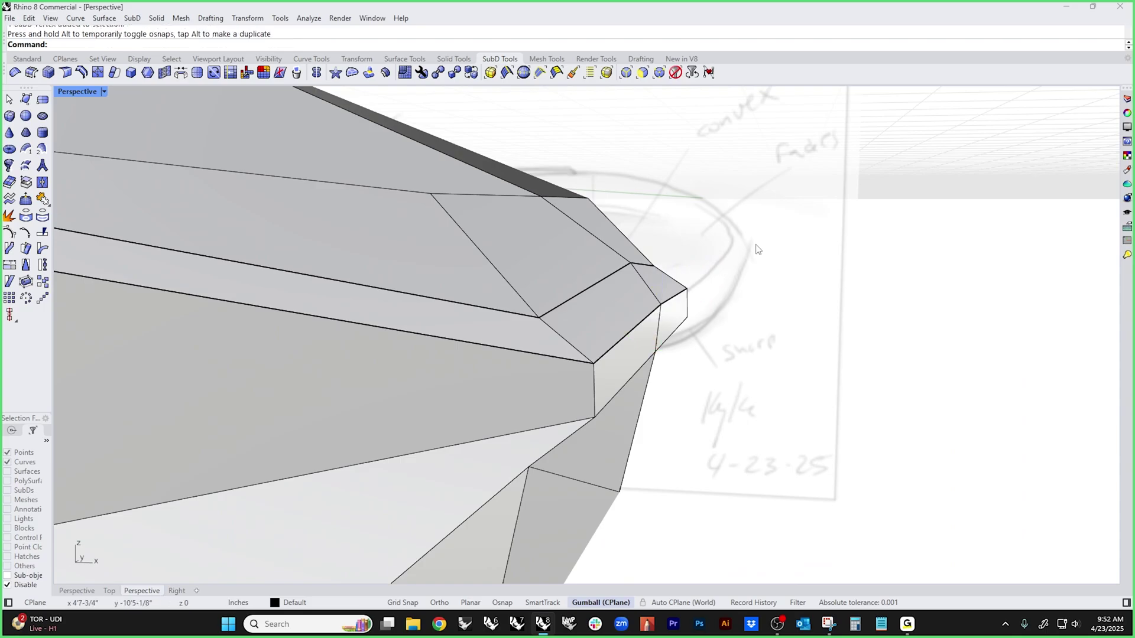
- Scale the pair of rear top-surface corner vertices inward and lower them toward the creased edge
{"action": "scroll", "coordinate": [727, 260], "scroll_direction": "down", "scroll_amount": 4}
{"action": "right_click_drag", "start_coordinate": [709, 269], "coordinate": [395, 293]}
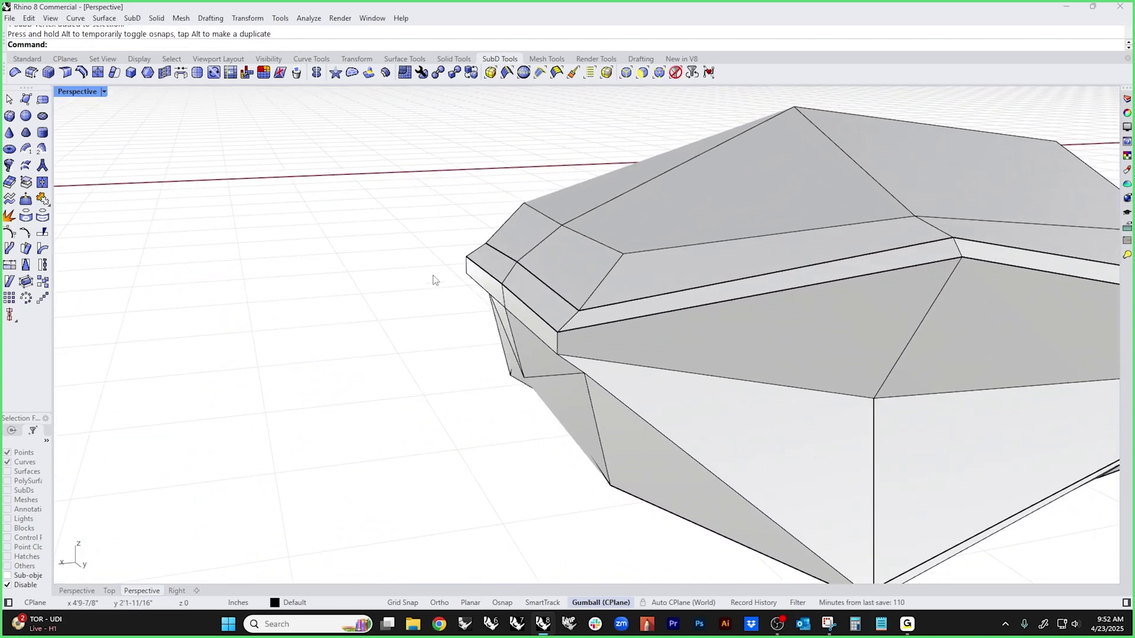
{"action": "scroll", "coordinate": [473, 261], "scroll_direction": "up", "scroll_amount": 5}
{"action": "right_click_drag", "start_coordinate": [502, 266], "coordinate": [732, 256]}
{"action": "scroll", "coordinate": [715, 283], "scroll_direction": "down", "scroll_amount": 8}
{"action": "right_click_drag", "start_coordinate": [662, 310], "coordinate": [702, 356]}
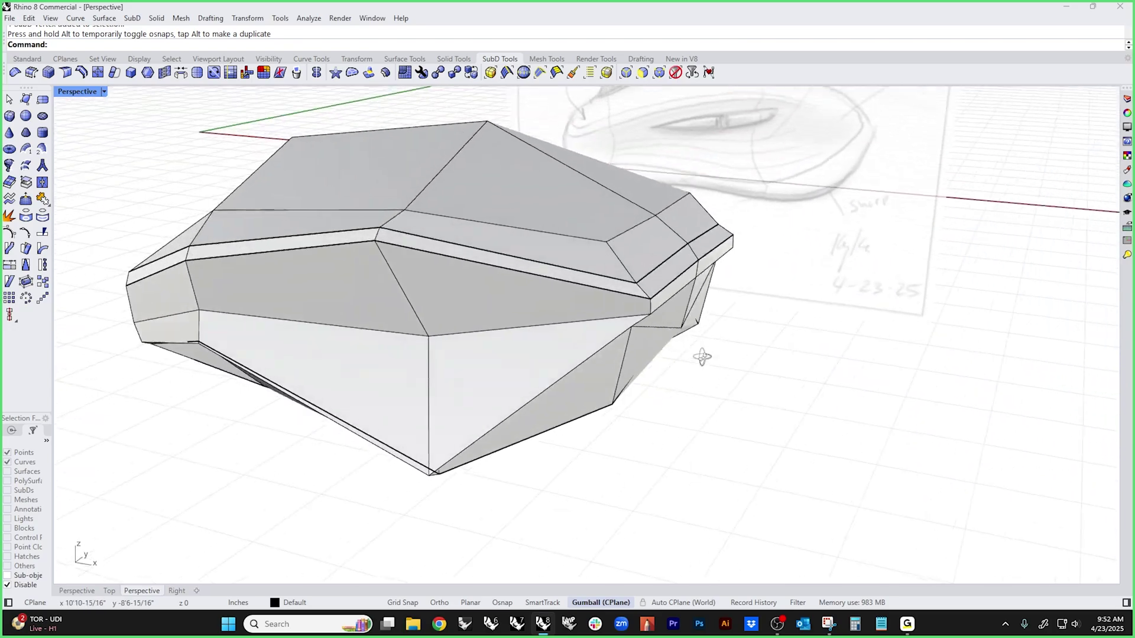
{"action": "scroll", "coordinate": [658, 285], "scroll_direction": "up", "scroll_amount": 5}
{"action": "right_click_drag", "start_coordinate": [658, 285], "coordinate": [524, 285]}
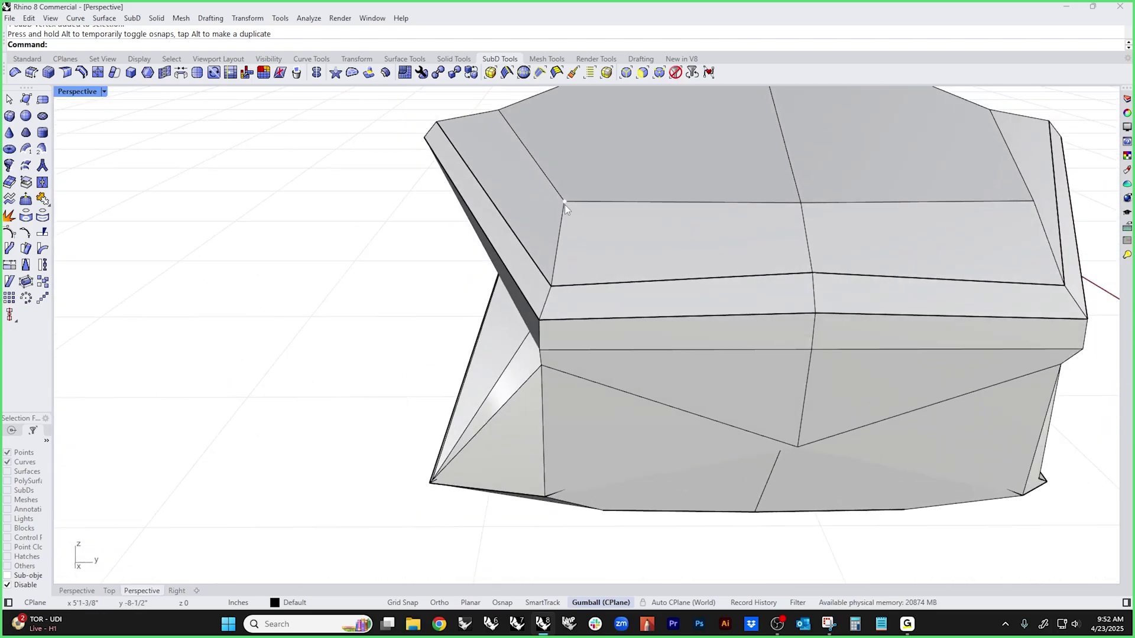
{"action": "left_click", "coordinate": [565, 202]}
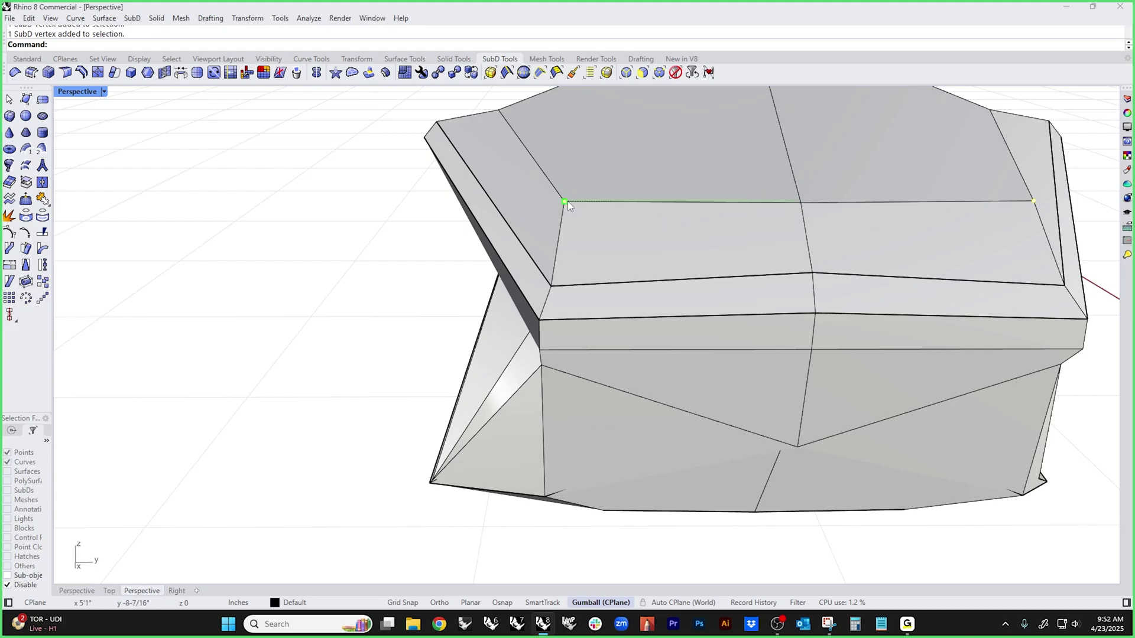
{"action": "left_click_drag", "start_coordinate": [567, 201], "coordinate": [587, 206]}
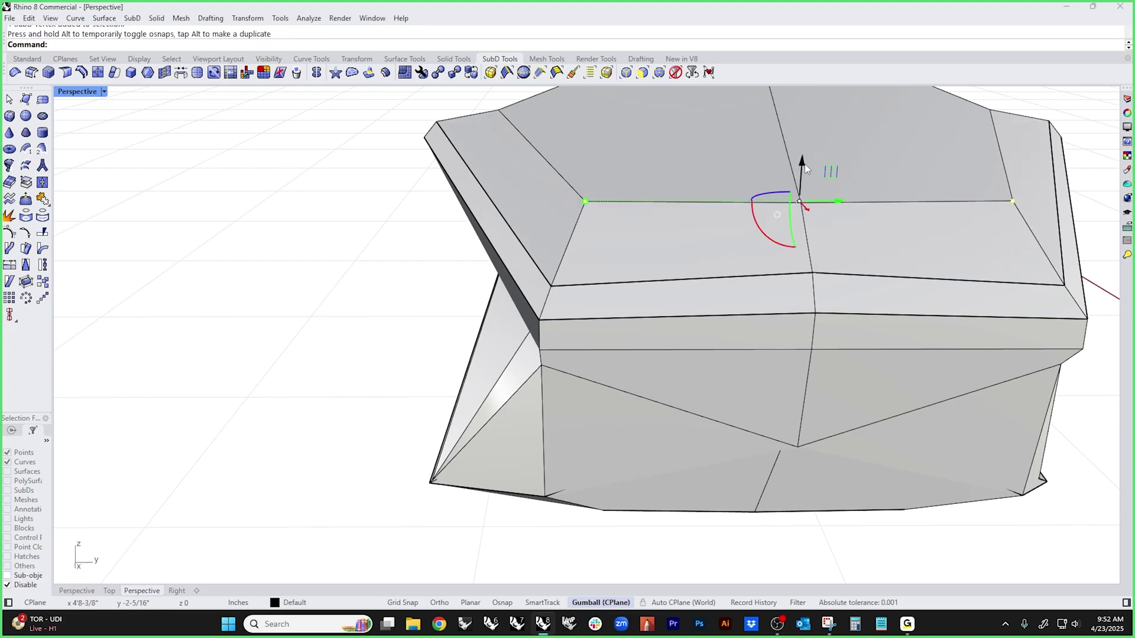
{"action": "left_click_drag", "start_coordinate": [804, 168], "coordinate": [804, 190]}
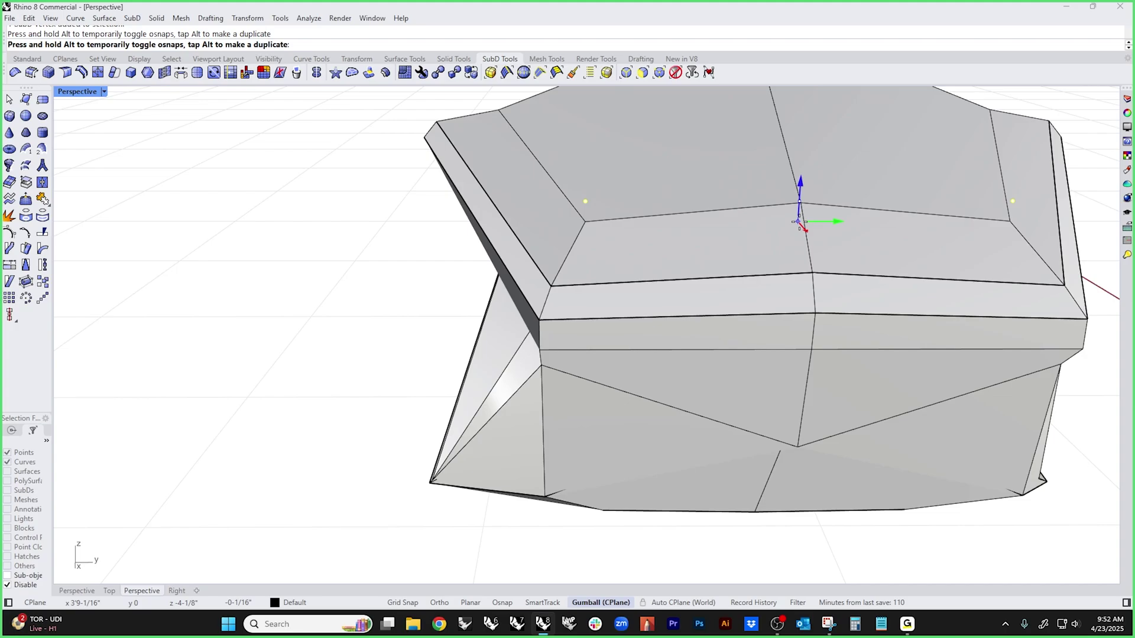
- Raise the centre vertex on the lower rear face and pull it outward toward the rear
{"action": "scroll", "coordinate": [377, 255], "scroll_direction": "down", "scroll_amount": 5}
{"action": "mouse_move", "coordinate": [379, 254]}
{"action": "right_mouse_down"}
{"action": "mouse_move", "coordinate": [436, 266]}
{"action": "mouse_move", "coordinate": [545, 350]}
{"action": "mouse_move", "coordinate": [643, 345]}
{"action": "mouse_move", "coordinate": [665, 315]}
{"action": "right_mouse_up"}
{"action": "scroll", "coordinate": [593, 312], "scroll_direction": "up", "scroll_amount": 4}
{"action": "mouse_move", "coordinate": [591, 313]}
{"action": "right_mouse_down"}
{"action": "mouse_move", "coordinate": [610, 312]}
{"action": "mouse_move", "coordinate": [613, 274]}
{"action": "mouse_move", "coordinate": [583, 316]}
{"action": "right_mouse_up"}
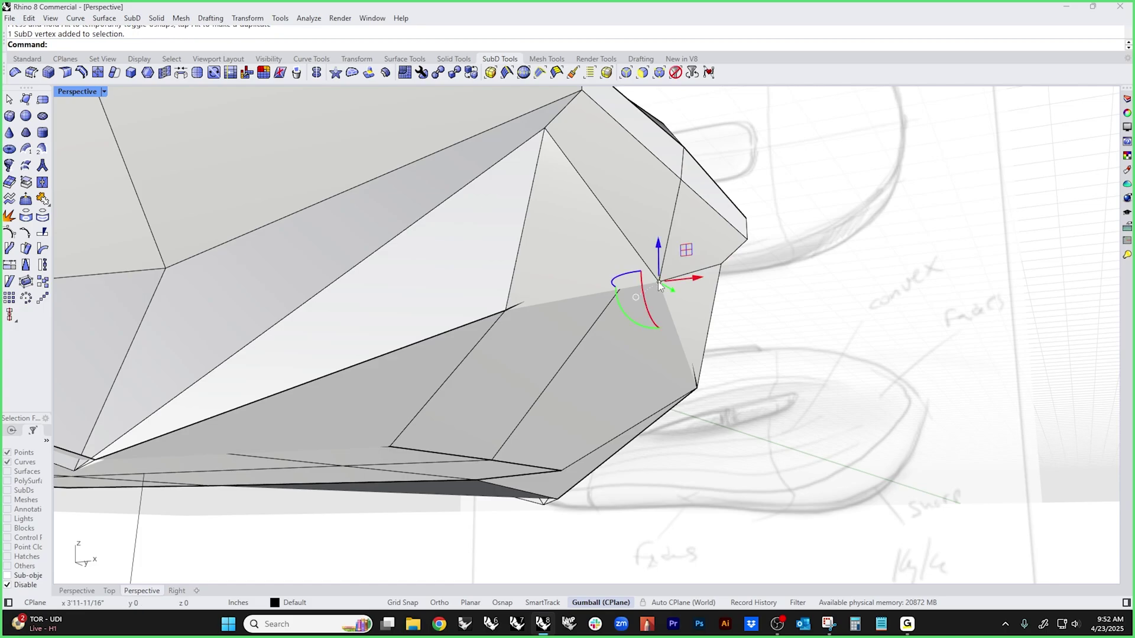
{"action": "left_click_drag", "start_coordinate": [664, 252], "coordinate": [674, 221]}
{"action": "right_click_drag", "start_coordinate": [675, 224], "coordinate": [720, 271]}
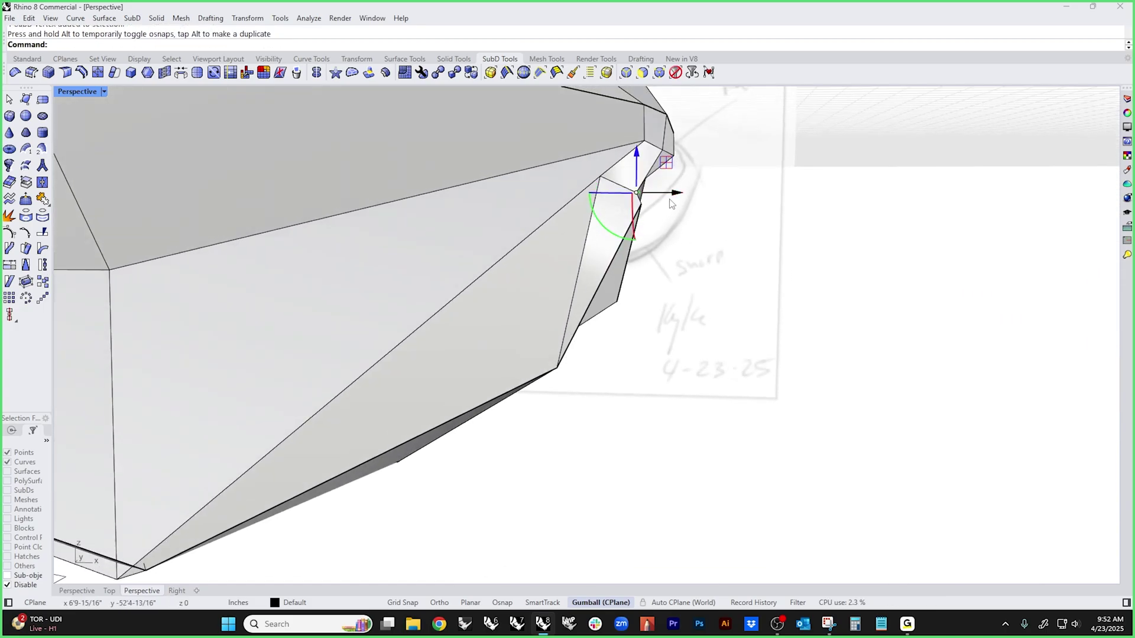
{"action": "left_click_drag", "start_coordinate": [674, 193], "coordinate": [688, 193]}
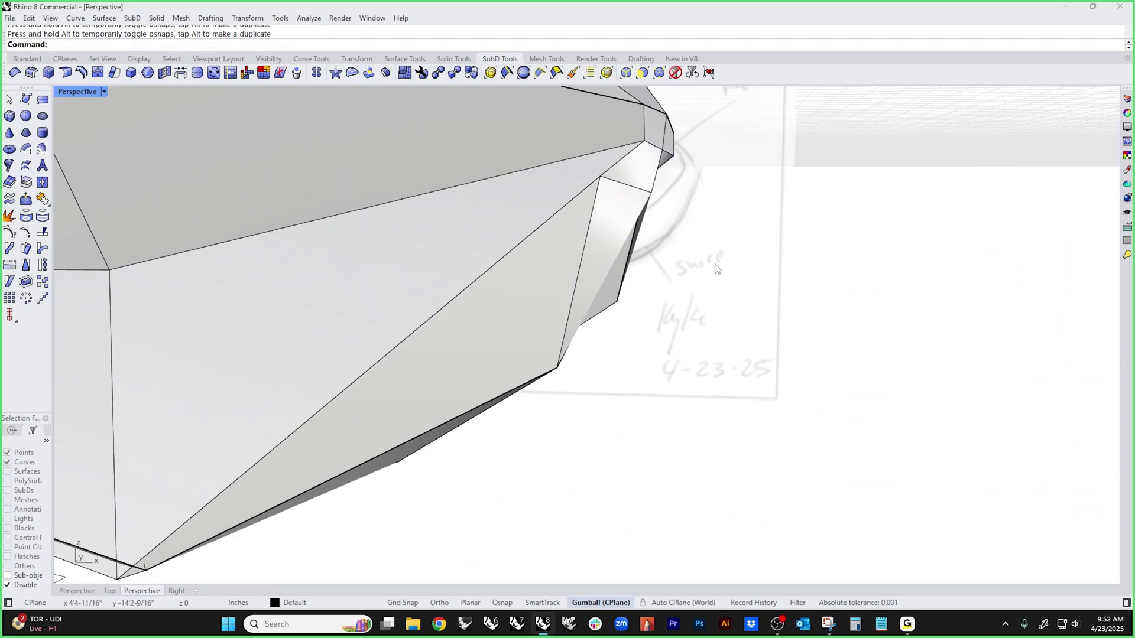
- Move the next centreline vertex on the lower rear face slightly down and outward
{"action": "right_click_drag", "start_coordinate": [717, 269], "coordinate": [582, 307]}
{"action": "left_click", "coordinate": [670, 205]}
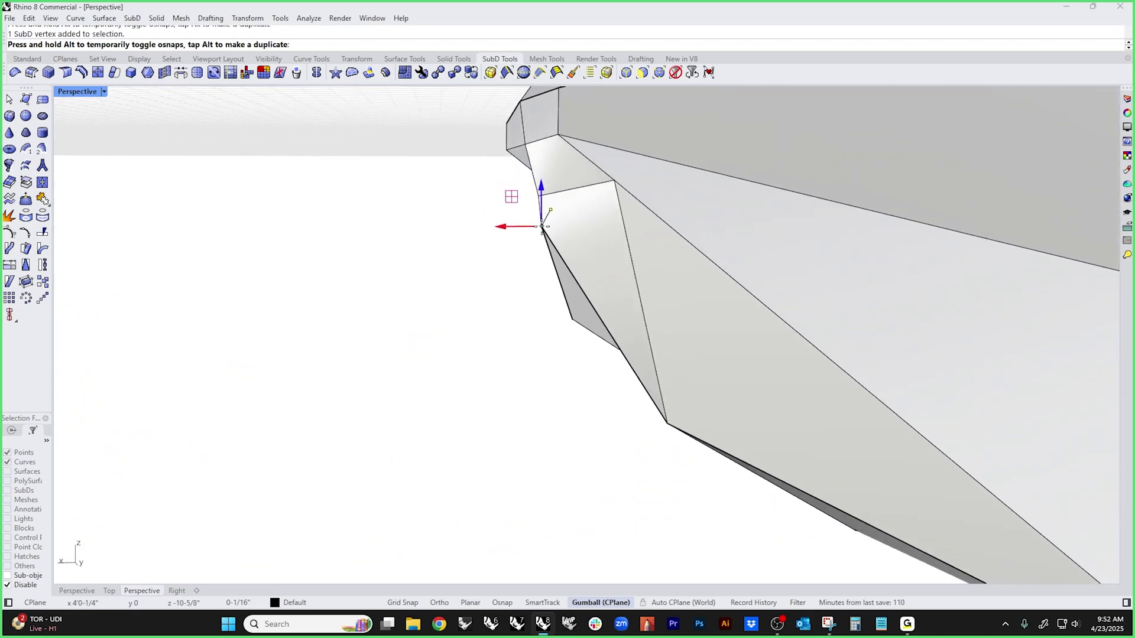
{"action": "left_click_drag", "start_coordinate": [544, 229], "coordinate": [543, 228]}
{"action": "left_click", "coordinate": [472, 246]}
{"action": "scroll", "coordinate": [487, 240], "scroll_direction": "down", "scroll_amount": 6}
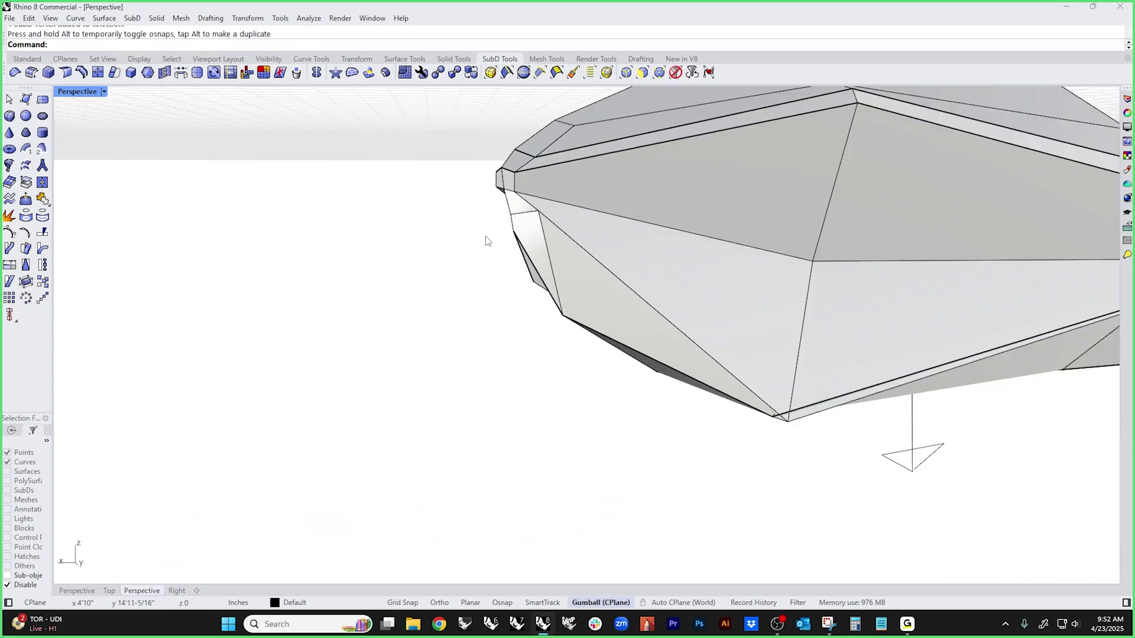
- Lower the pair of outer rear vertices to level them with the centre vertex of their row
{"action": "right_click_drag", "start_coordinate": [487, 240], "coordinate": [454, 190]}
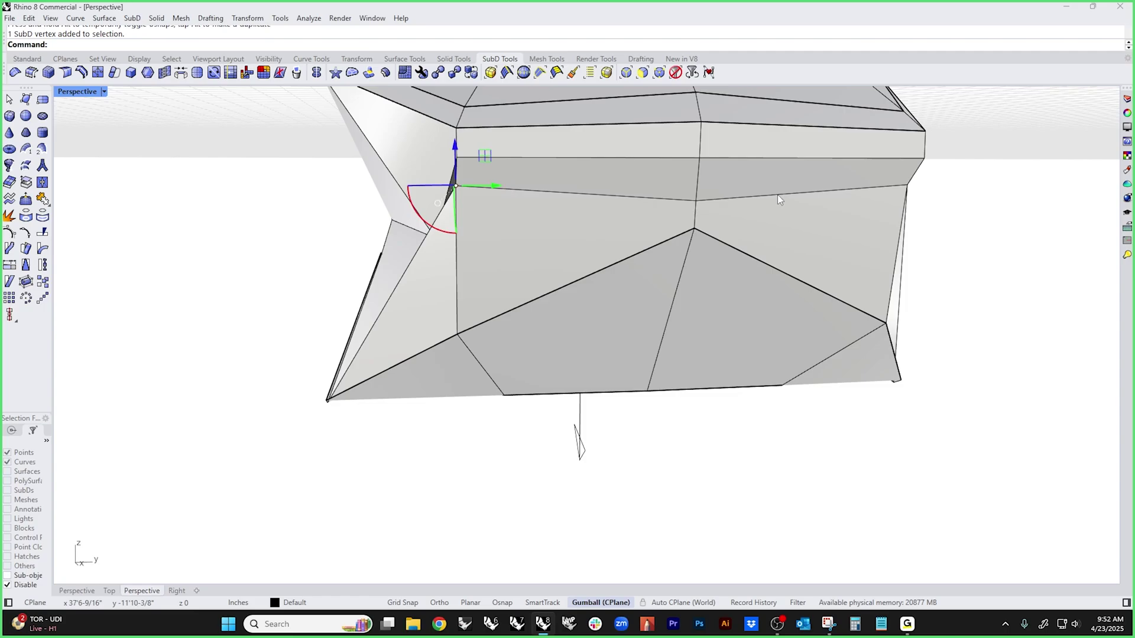
{"action": "left_click", "coordinate": [907, 188], "text": "shift"}
{"action": "right_click_drag", "start_coordinate": [671, 234], "coordinate": [837, 258]}
{"action": "mouse_move", "coordinate": [751, 182]}
{"action": "left_mouse_down"}
{"action": "mouse_move", "coordinate": [794, 183]}
{"action": "mouse_move", "coordinate": [730, 190]}
{"action": "left_mouse_up"}
{"action": "right_click_drag", "start_coordinate": [808, 307], "coordinate": [639, 300]}
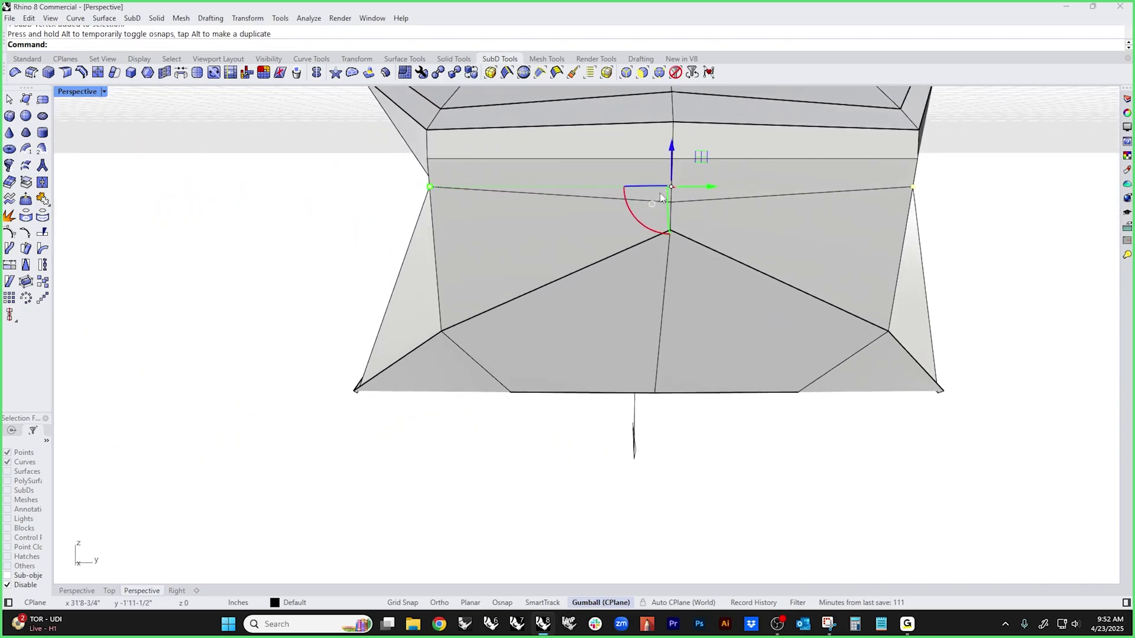
{"action": "mouse_move", "coordinate": [672, 163]}
{"action": "left_mouse_down"}
{"action": "mouse_move", "coordinate": [672, 144]}
{"action": "mouse_move", "coordinate": [672, 179]}
{"action": "left_mouse_up"}
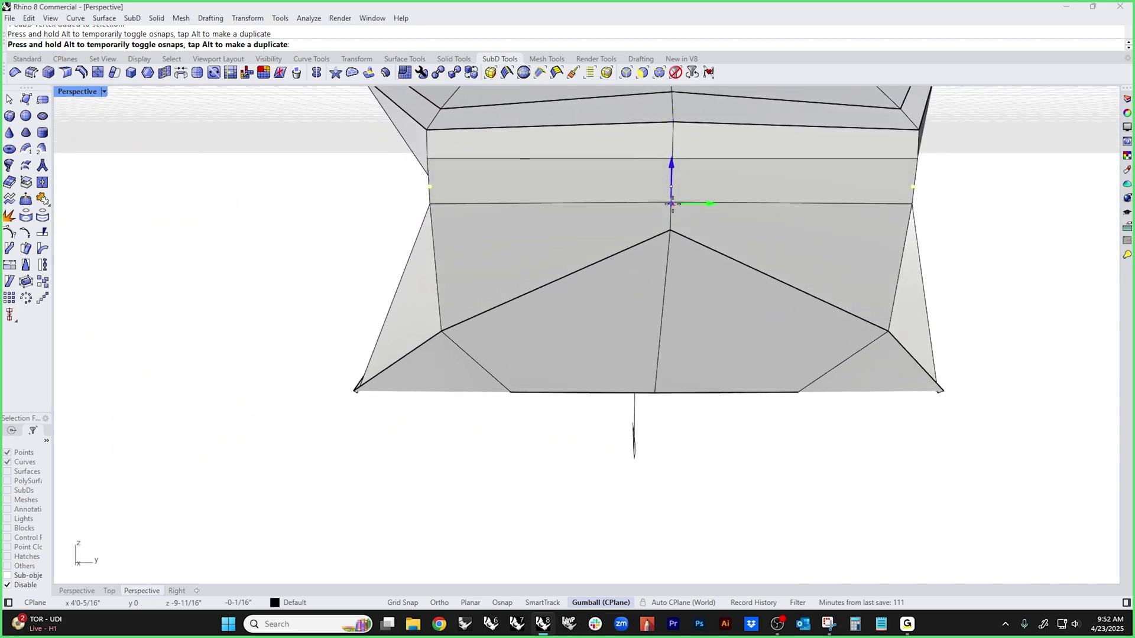
{"action": "key", "text": "Escape"}
- Reposition the corner vertex at the lowest point of the body's bottom side edge
{"action": "mouse_move", "coordinate": [636, 341]}
{"action": "right_mouse_down"}
{"action": "mouse_move", "coordinate": [534, 406]}
{"action": "mouse_move", "coordinate": [653, 423]}
{"action": "mouse_move", "coordinate": [670, 402]}
{"action": "right_mouse_up"}
{"action": "mouse_move", "coordinate": [428, 459]}
{"action": "right_mouse_down"}
{"action": "mouse_move", "coordinate": [588, 408]}
{"action": "mouse_move", "coordinate": [494, 388]}
{"action": "mouse_move", "coordinate": [502, 376]}
{"action": "right_mouse_up"}
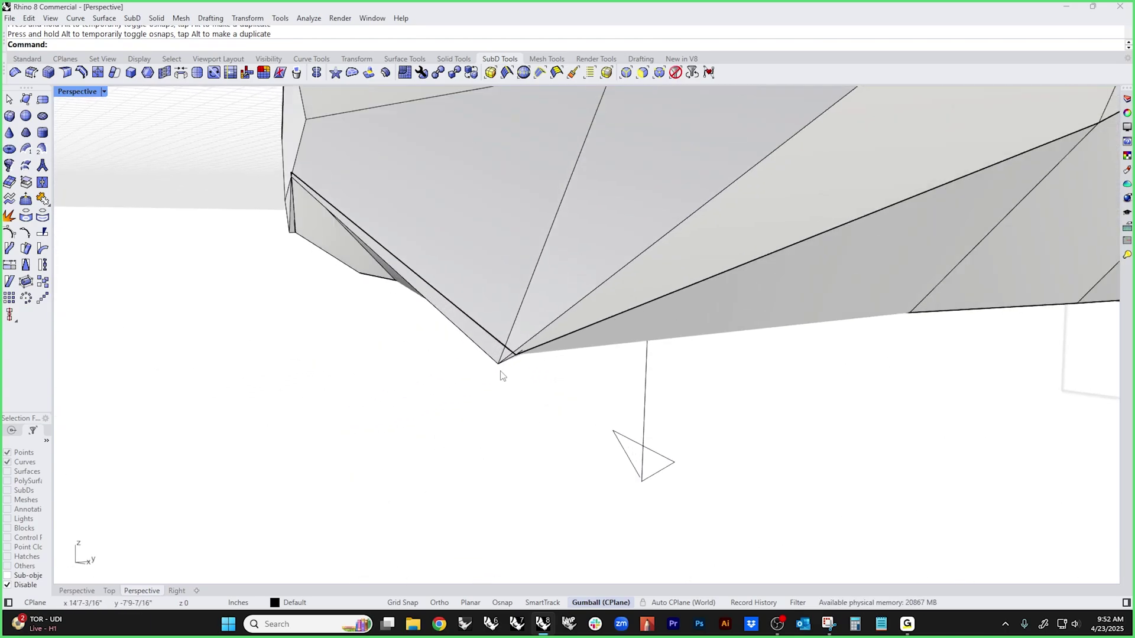
{"action": "left_click", "coordinate": [498, 372], "text": "ctrl+shift"}
{"action": "scroll", "coordinate": [497, 373], "scroll_direction": "down", "scroll_amount": 1}
{"action": "mouse_move", "coordinate": [497, 329]}
{"action": "left_mouse_down"}
{"action": "mouse_move", "coordinate": [538, 326]}
{"action": "mouse_move", "coordinate": [505, 328]}
{"action": "left_mouse_up"}
{"action": "left_click", "coordinate": [402, 357]}
{"action": "scroll", "coordinate": [394, 356], "scroll_direction": "down", "scroll_amount": 6}
{"action": "right_click_drag", "start_coordinate": [395, 356], "coordinate": [380, 375]}
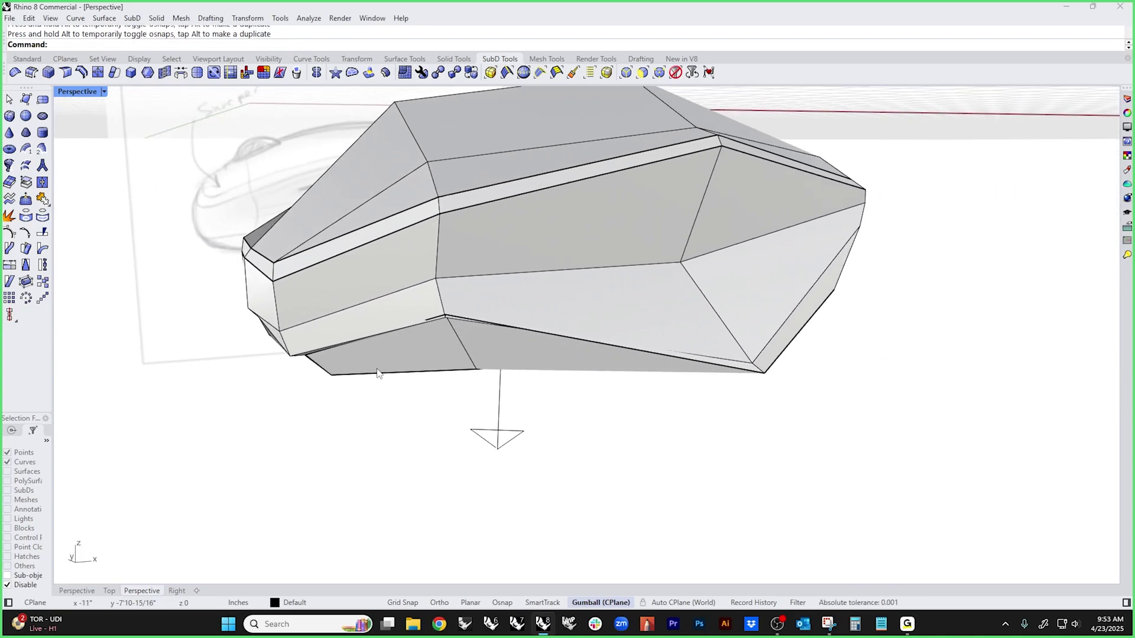
- Lower the middle vertex of the side's bottom edge to even out the narrow band along it
{"action": "scroll", "coordinate": [476, 367], "scroll_direction": "up", "scroll_amount": 7}
{"action": "right_click_drag", "start_coordinate": [469, 349], "coordinate": [788, 325]}
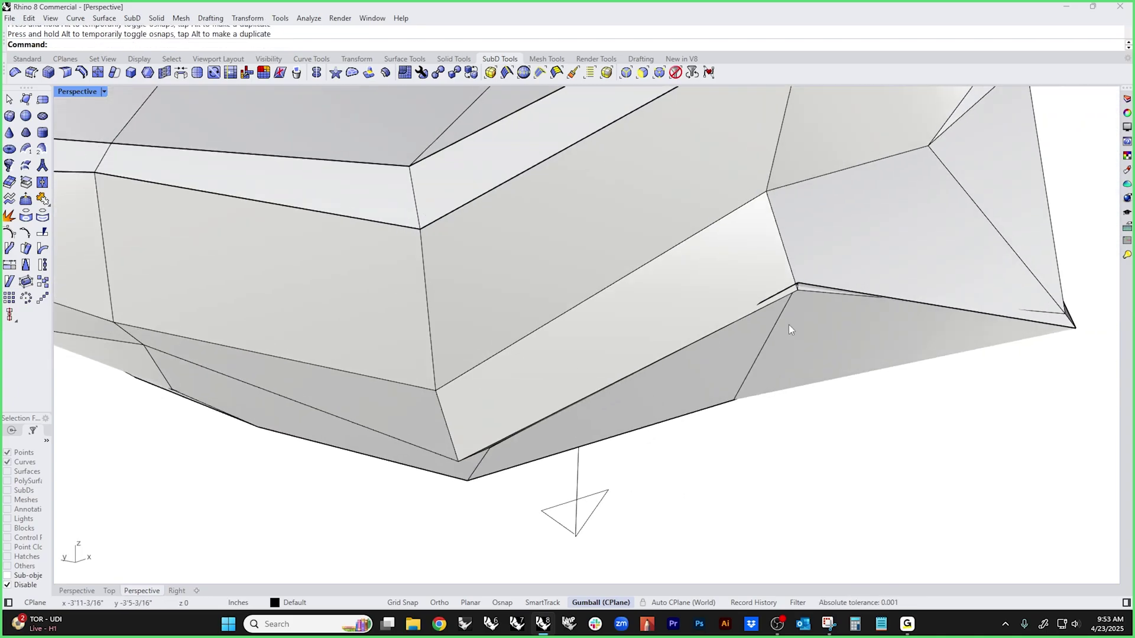
{"action": "left_click", "coordinate": [800, 290]}
{"action": "mouse_move", "coordinate": [801, 255]}
{"action": "left_mouse_down"}
{"action": "mouse_move", "coordinate": [801, 222]}
{"action": "mouse_move", "coordinate": [800, 272]}
{"action": "left_mouse_up"}
{"action": "right_click_drag", "start_coordinate": [833, 428], "coordinate": [414, 460]}
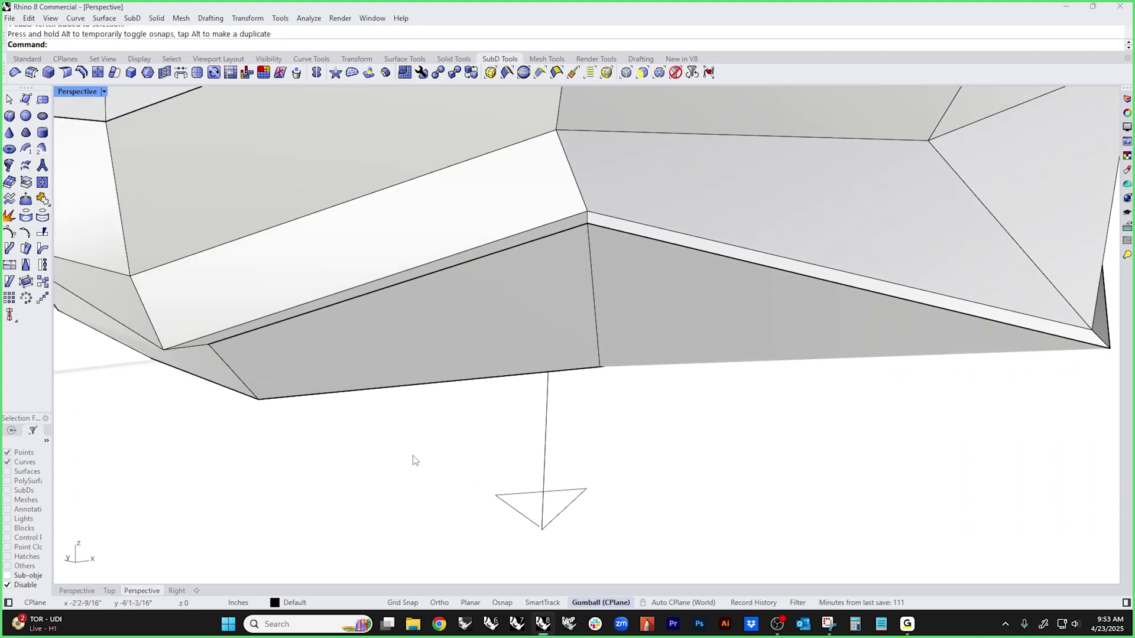
- Move the front corner vertex of the narrow lower side band slightly up and rearward, closer to the crease below it
{"action": "left_click", "coordinate": [162, 351]}
{"action": "right_click_drag", "start_coordinate": [162, 351], "coordinate": [435, 391]}
{"action": "scroll", "coordinate": [363, 320], "scroll_direction": "up", "scroll_amount": 5}
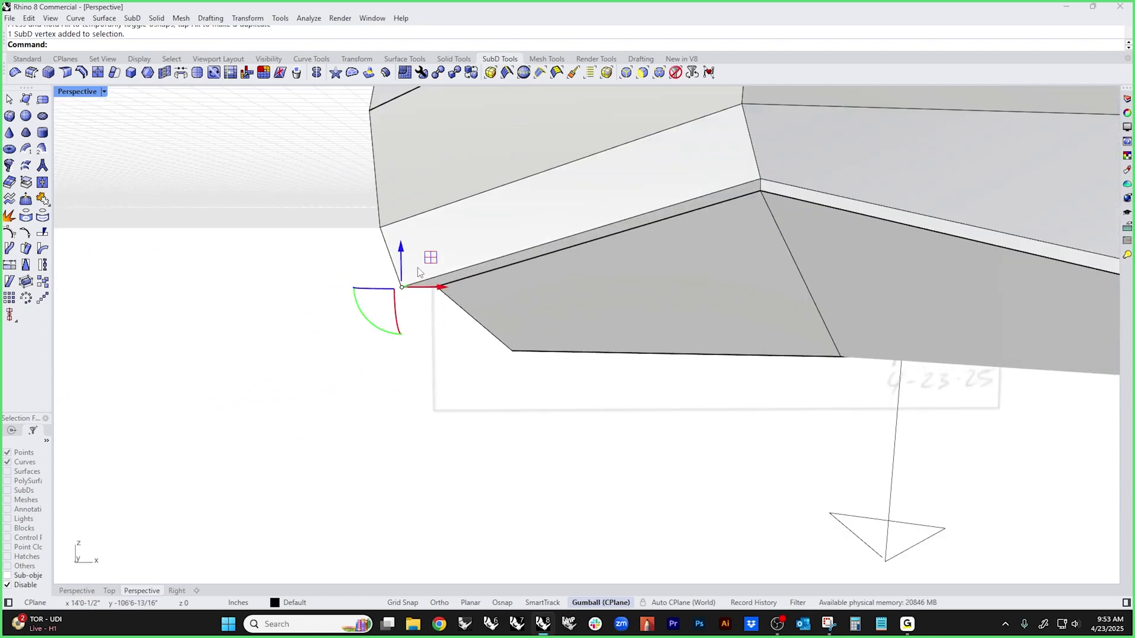
{"action": "left_click_drag", "start_coordinate": [402, 287], "coordinate": [423, 275]}
{"action": "left_click", "coordinate": [401, 334]}
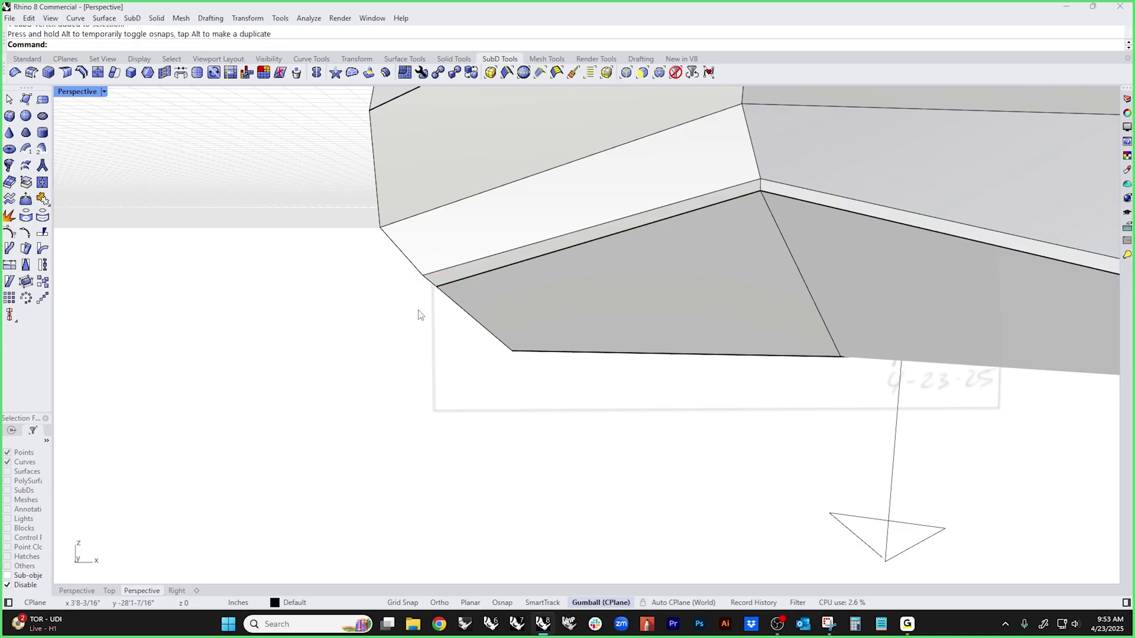
- Raise the matching front corner vertex of the narrow lower band on the opposite side
{"action": "scroll", "coordinate": [370, 333], "scroll_direction": "down", "scroll_amount": 7}
{"action": "right_click_drag", "start_coordinate": [372, 334], "coordinate": [650, 318]}
{"action": "scroll", "coordinate": [490, 282], "scroll_direction": "up", "scroll_amount": 5}
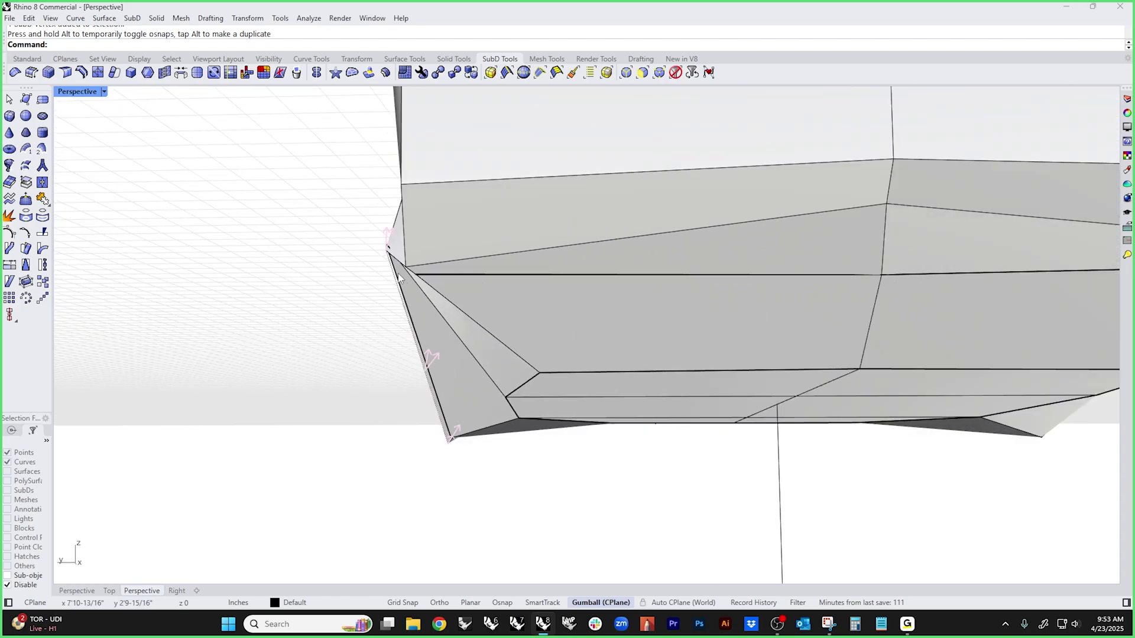
{"action": "left_click", "coordinate": [407, 266]}
{"action": "left_click_drag", "start_coordinate": [408, 234], "coordinate": [409, 214]}
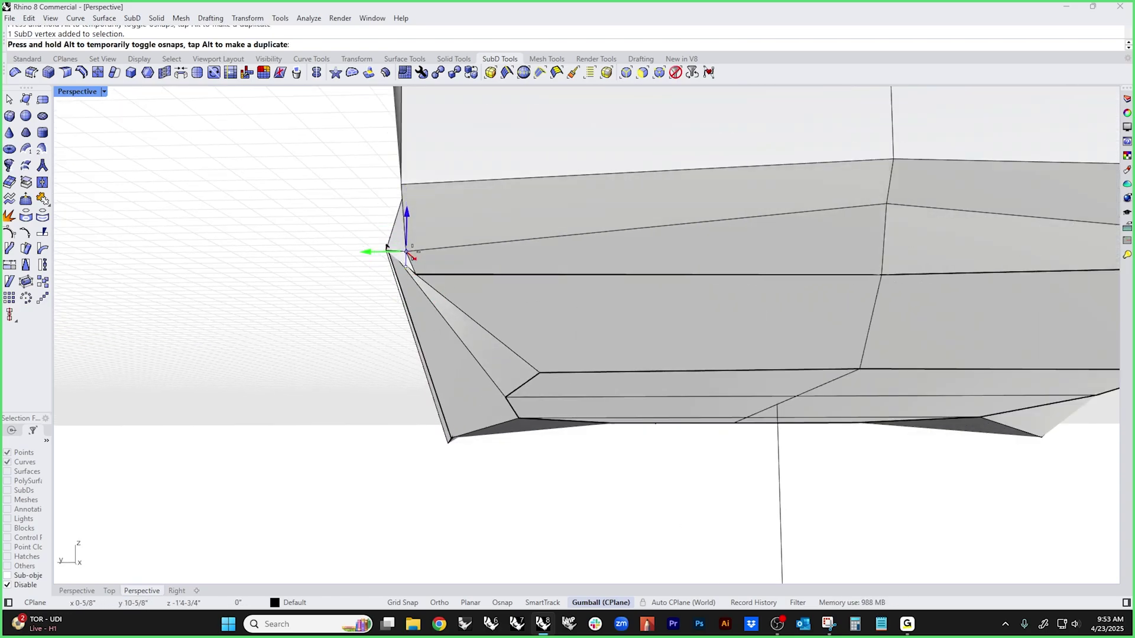
{"action": "key", "text": "Escape"}
- Lower the front centreline vertex of the narrow band to even out the band around the nose
{"action": "scroll", "coordinate": [485, 391], "scroll_direction": "down", "scroll_amount": 4}
{"action": "right_click_drag", "start_coordinate": [561, 407], "coordinate": [382, 345]}
{"action": "scroll", "coordinate": [428, 351], "scroll_direction": "up", "scroll_amount": 4}
{"action": "left_click", "coordinate": [439, 352]}
{"action": "left_click_drag", "start_coordinate": [381, 346], "coordinate": [380, 347]}
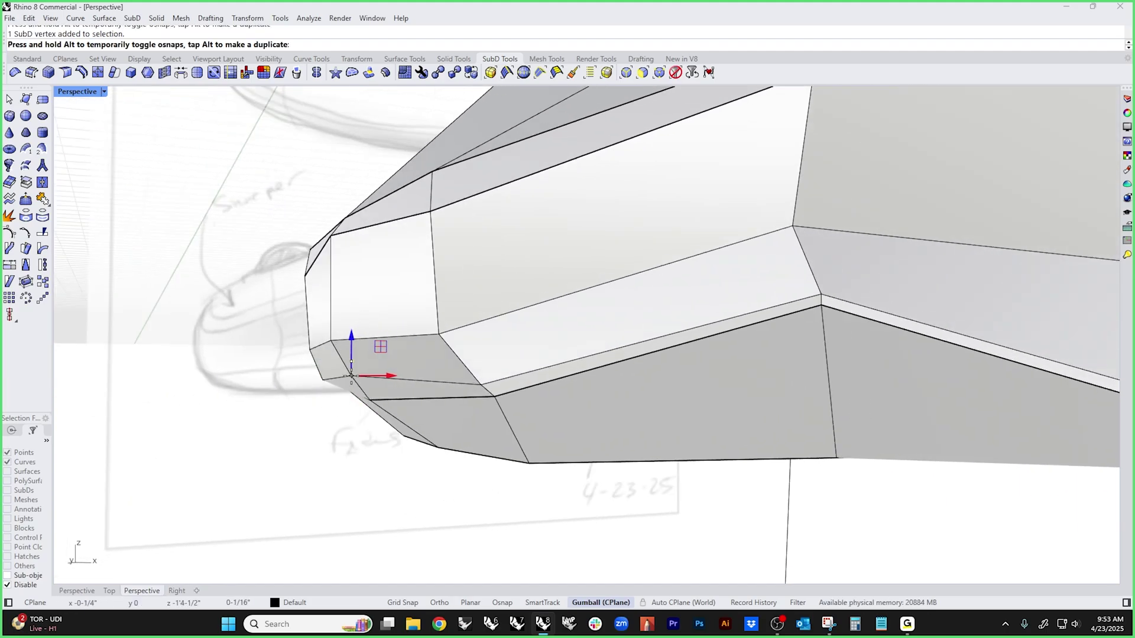
{"action": "left_click", "coordinate": [266, 443]}
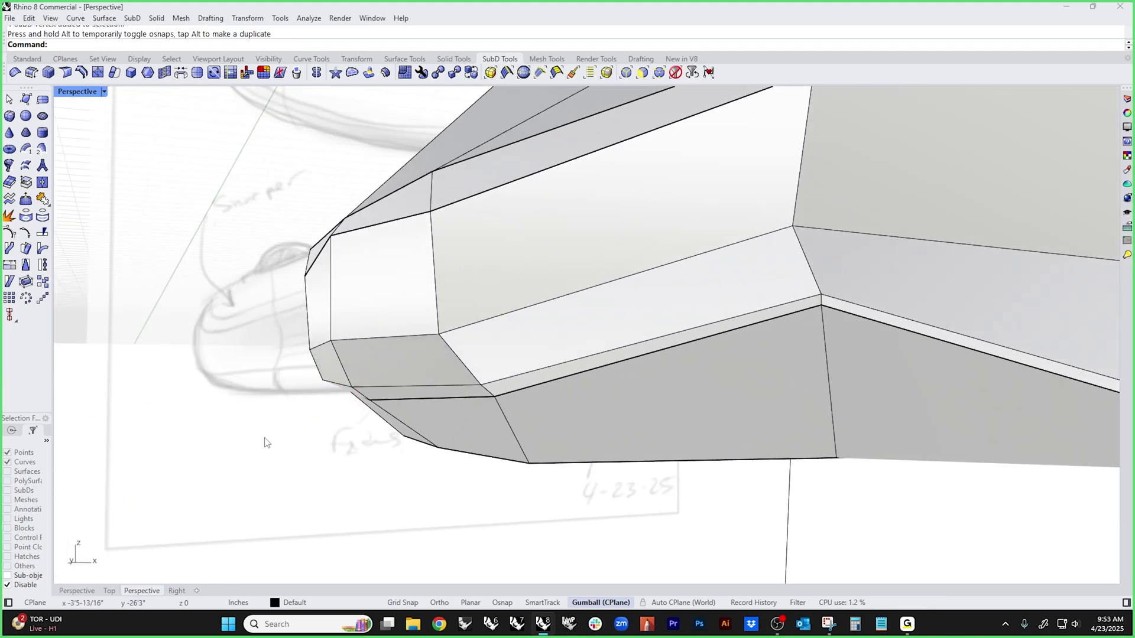
- Lower the middle vertex of the creased bottom edge on the opposite side to open up the narrow band
{"action": "scroll", "coordinate": [266, 443], "scroll_direction": "down", "scroll_amount": 5}
{"action": "right_click_drag", "start_coordinate": [266, 444], "coordinate": [590, 400]}
{"action": "scroll", "coordinate": [590, 402], "scroll_direction": "up", "scroll_amount": 3}
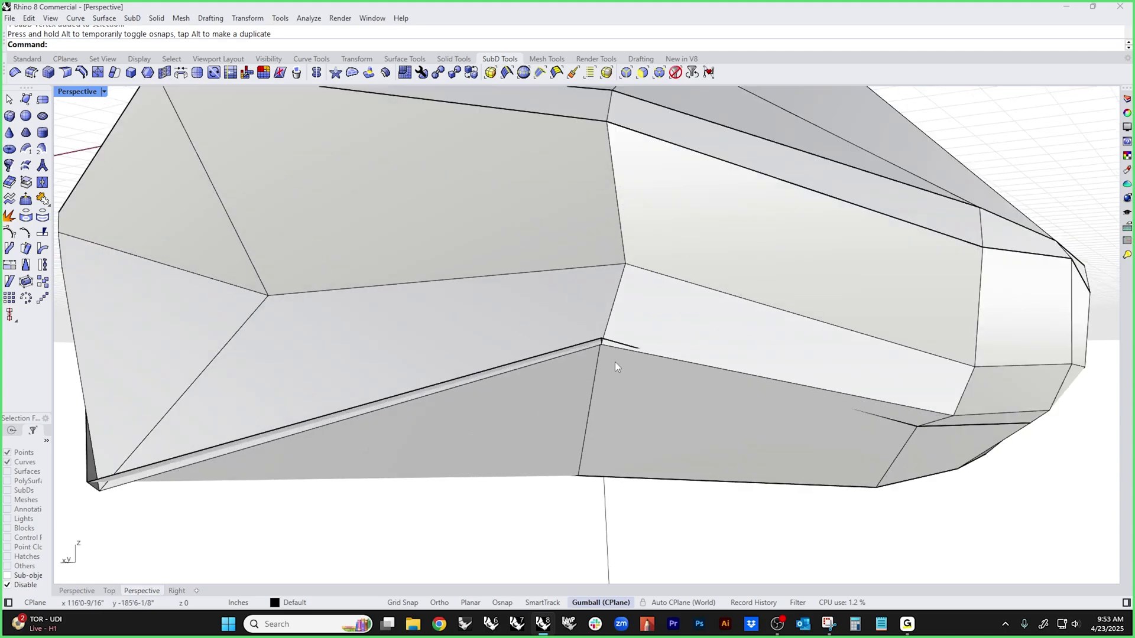
{"action": "right_click_drag", "start_coordinate": [616, 362], "coordinate": [601, 372]}
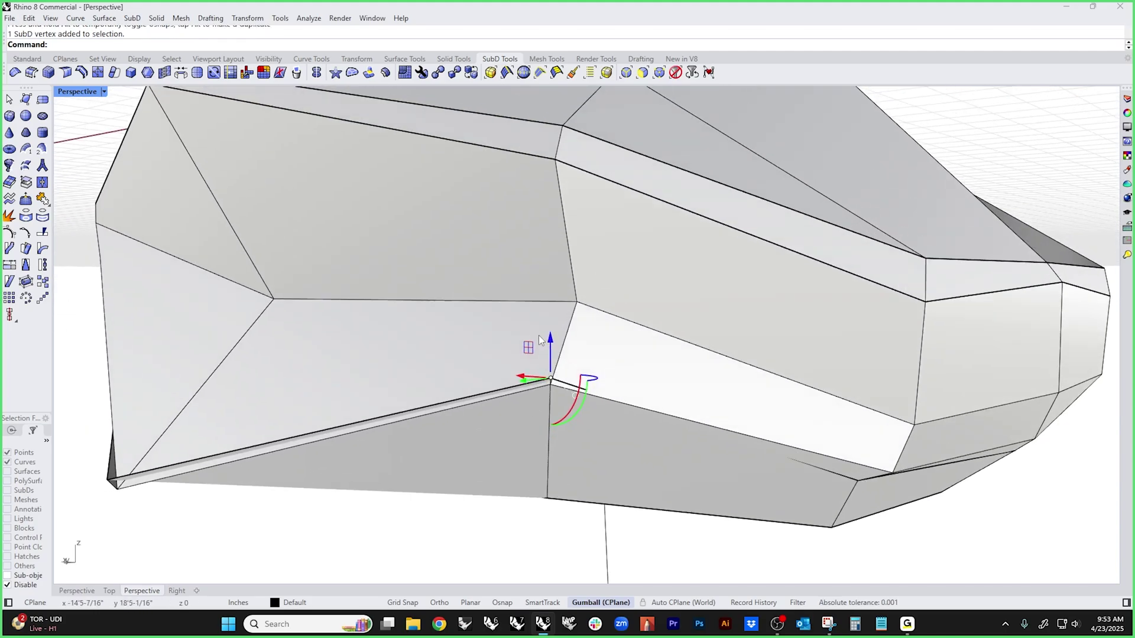
{"action": "left_click_drag", "start_coordinate": [549, 339], "coordinate": [550, 356]}
{"action": "left_click_drag", "start_coordinate": [564, 394], "coordinate": [564, 395]}
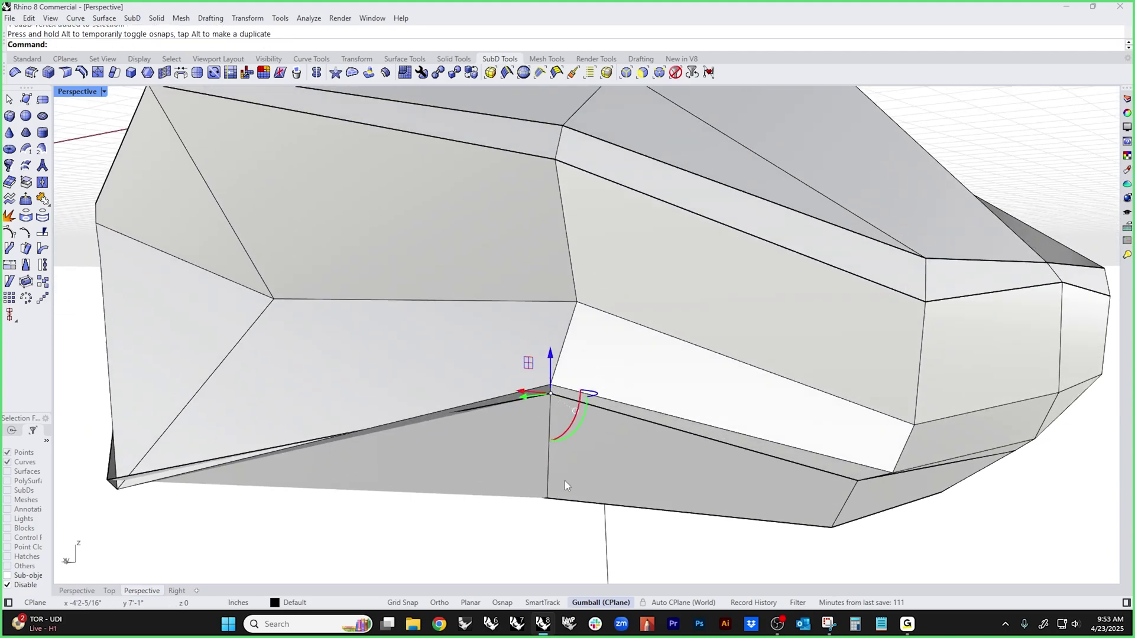
- Raise the rear corner vertex of the opposite side's narrow band and shift it slightly outward
{"action": "right_click_drag", "start_coordinate": [367, 537], "coordinate": [402, 507], "text": "shift"}
{"action": "scroll", "coordinate": [253, 465], "scroll_direction": "up", "scroll_amount": 5}
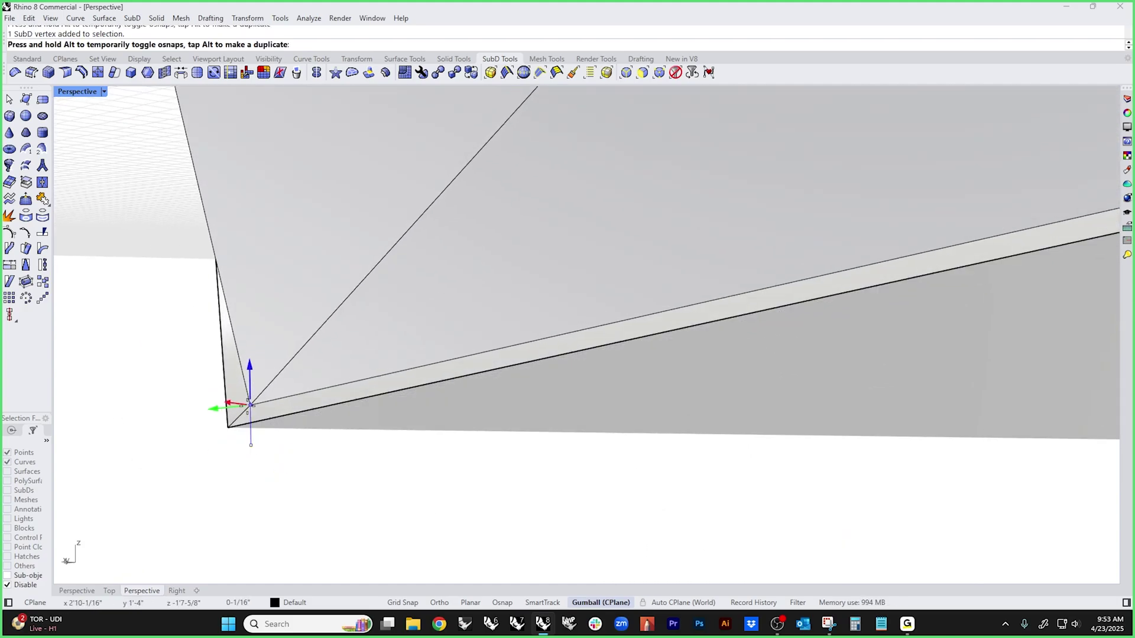
{"action": "scroll", "coordinate": [278, 425], "scroll_direction": "down", "scroll_amount": 3}
{"action": "right_click_drag", "start_coordinate": [280, 428], "coordinate": [267, 428]}
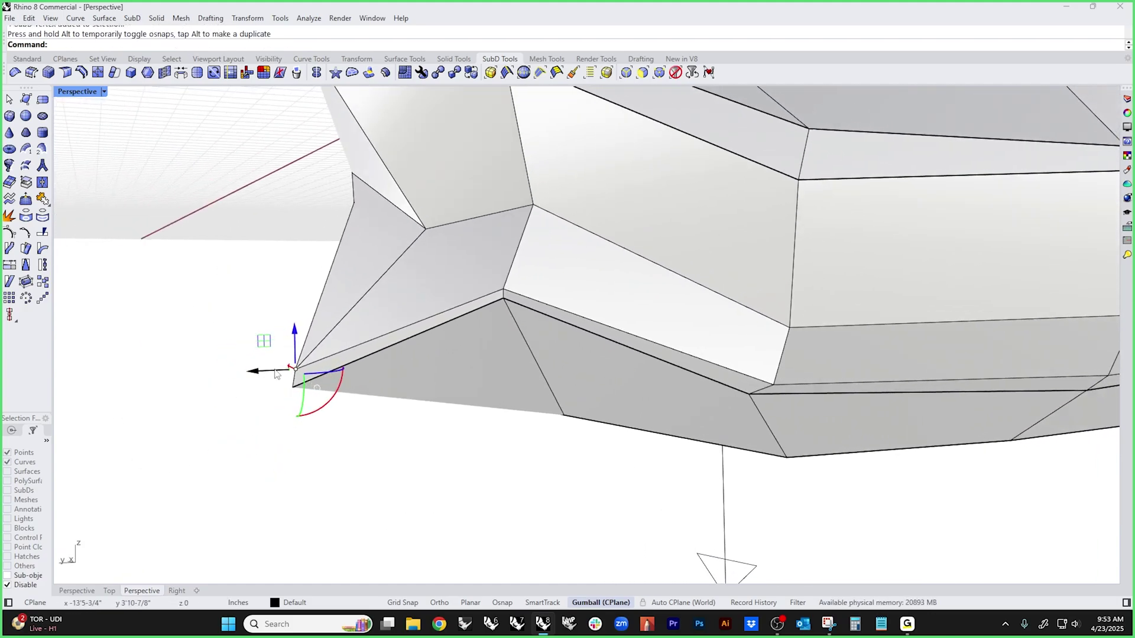
{"action": "mouse_move", "coordinate": [278, 372]}
{"action": "left_mouse_down"}
{"action": "mouse_move", "coordinate": [240, 371]}
{"action": "mouse_move", "coordinate": [286, 369]}
{"action": "left_mouse_up"}
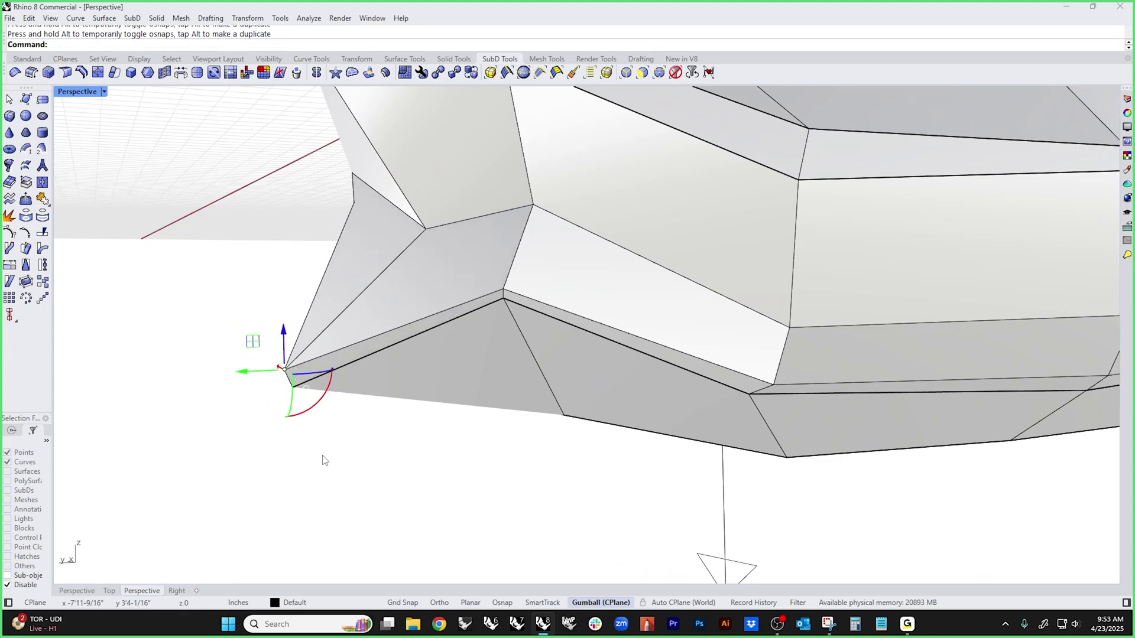
{"action": "left_click", "coordinate": [322, 461]}
- Switch the SubD body back to its smooth display
{"action": "scroll", "coordinate": [355, 417], "scroll_direction": "down", "scroll_amount": 7}
{"action": "right_click_drag", "start_coordinate": [363, 418], "coordinate": [383, 384]}
{"action": "key", "text": "Tab"}
{"action": "scroll", "coordinate": [360, 382], "scroll_direction": "up", "scroll_amount": 3}
{"action": "left_click_drag", "start_coordinate": [328, 435], "coordinate": [566, 227], "text": "ctrl+shift"}
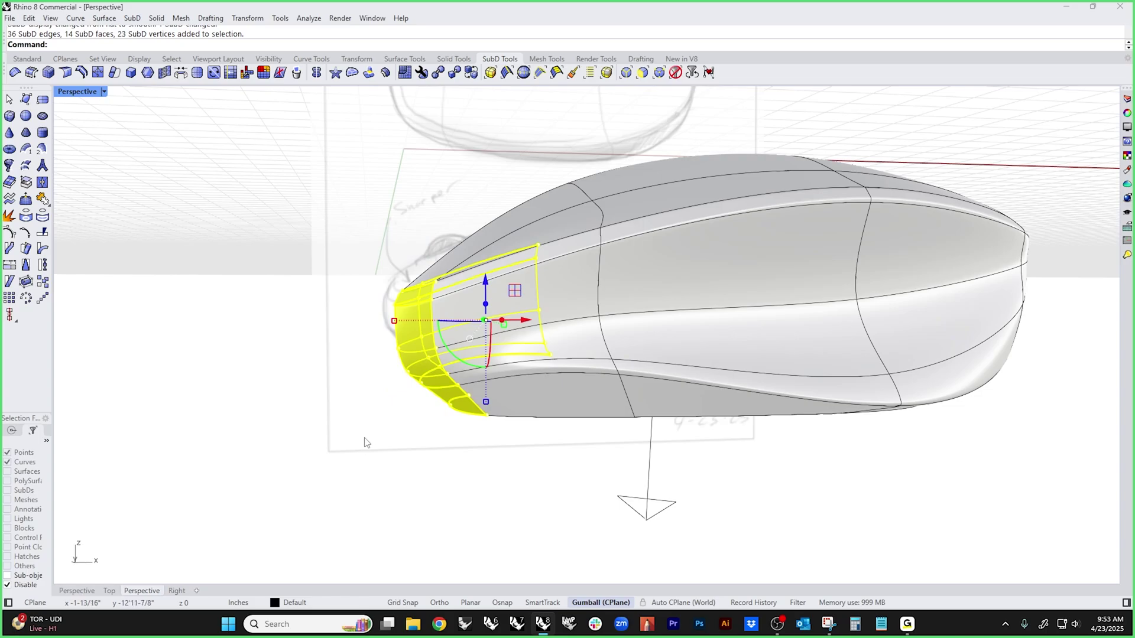
{"action": "left_click", "coordinate": [381, 435]}
{"action": "right_click_drag", "start_coordinate": [384, 436], "coordinate": [466, 378]}
{"action": "scroll", "coordinate": [394, 387], "scroll_direction": "up", "scroll_amount": 4}
{"action": "left_click", "coordinate": [465, 378], "text": "ctrl+shift"}
{"action": "left_click_drag", "start_coordinate": [376, 374], "coordinate": [383, 380], "text": "ctrl+shift"}
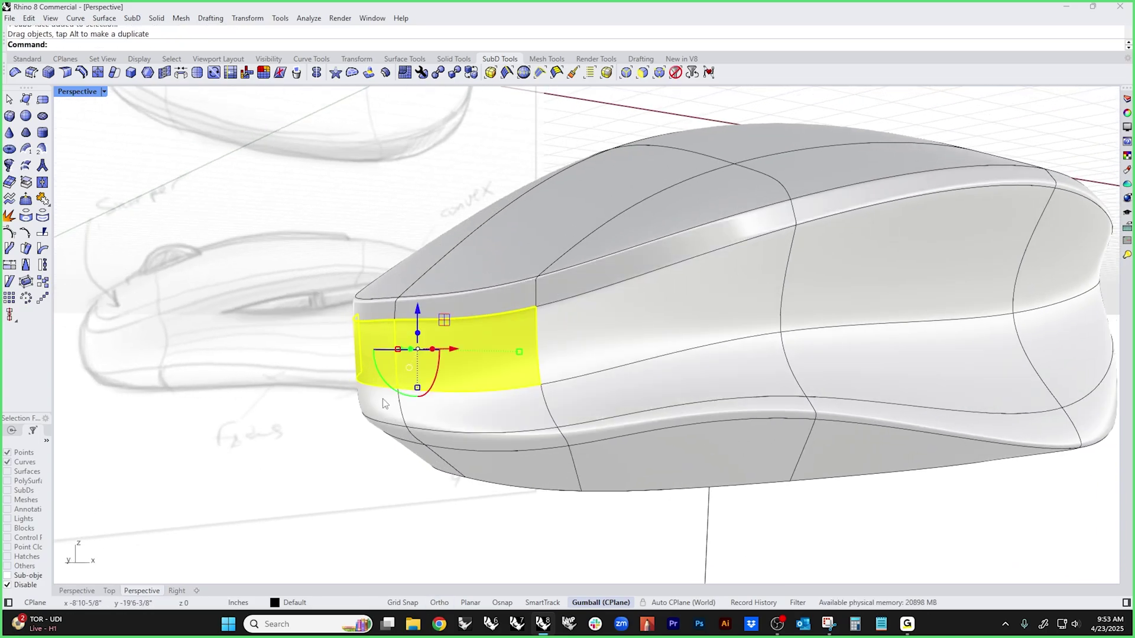
{"action": "key", "text": "ctrl+z"}
- Select the front-end side faces, relocate the gumball near their lower edge, and scale the faces down vertically
{"action": "left_click", "coordinate": [381, 410], "text": "ctrl+shift"}
{"action": "left_click", "coordinate": [462, 410], "text": "ctrl+shift"}
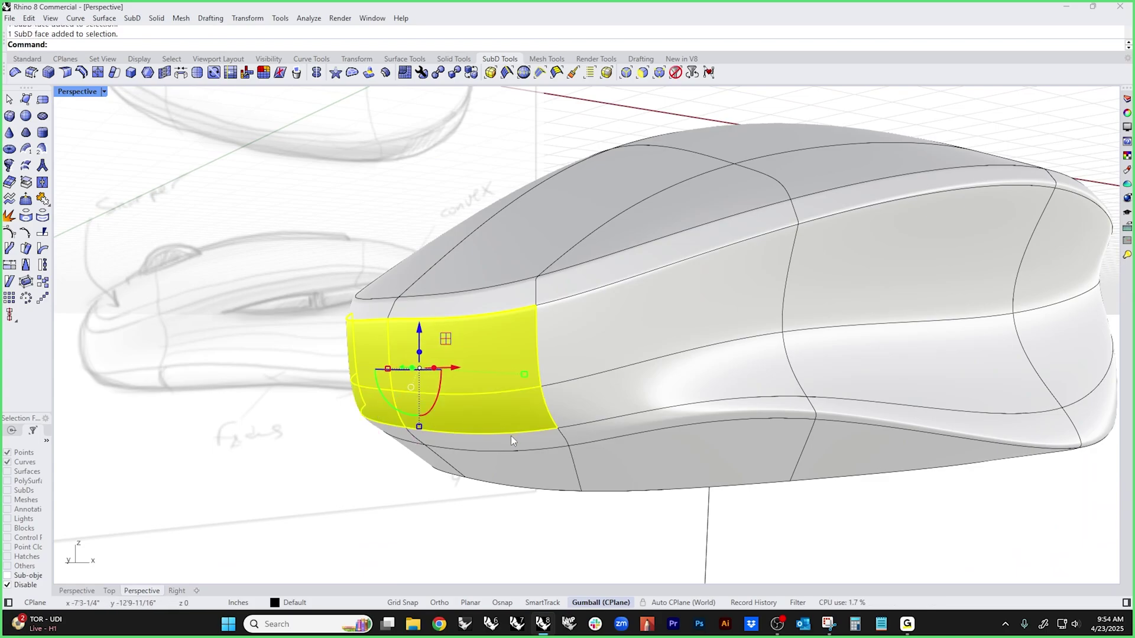
{"action": "right_click_drag", "start_coordinate": [510, 433], "coordinate": [437, 439]}
{"action": "mouse_move", "coordinate": [460, 418]}
{"action": "left_mouse_down"}
{"action": "mouse_move", "coordinate": [460, 397]}
{"action": "mouse_move", "coordinate": [464, 417]}
{"action": "left_mouse_up"}
{"action": "right_click_drag", "start_coordinate": [464, 417], "coordinate": [478, 447]}
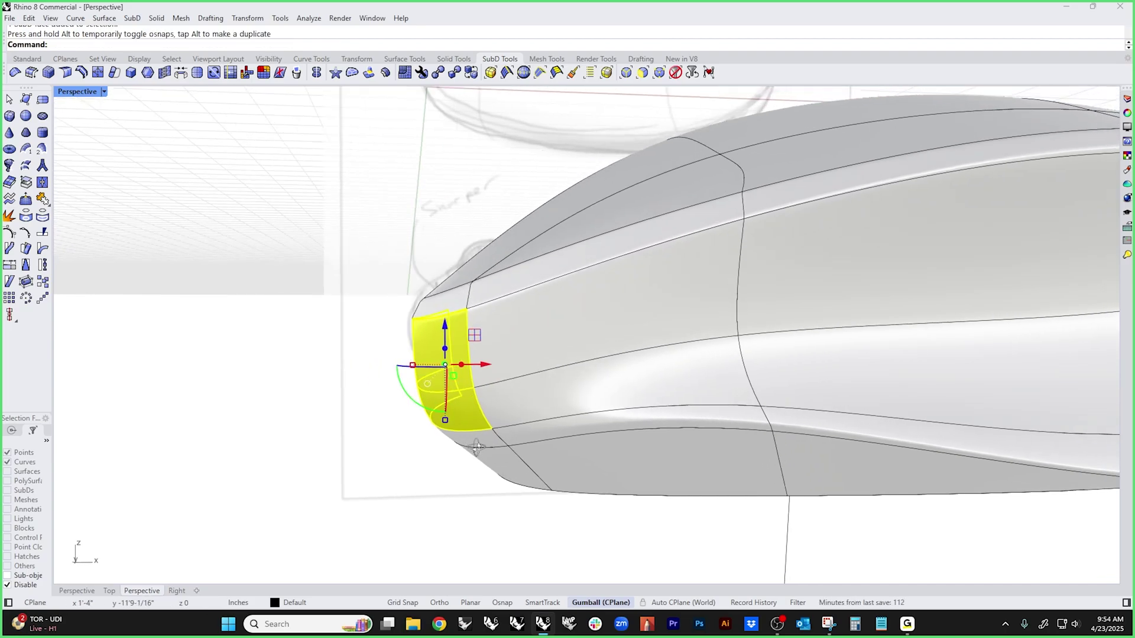
{"action": "left_click_drag", "start_coordinate": [445, 340], "coordinate": [496, 436], "text": "ctrl"}
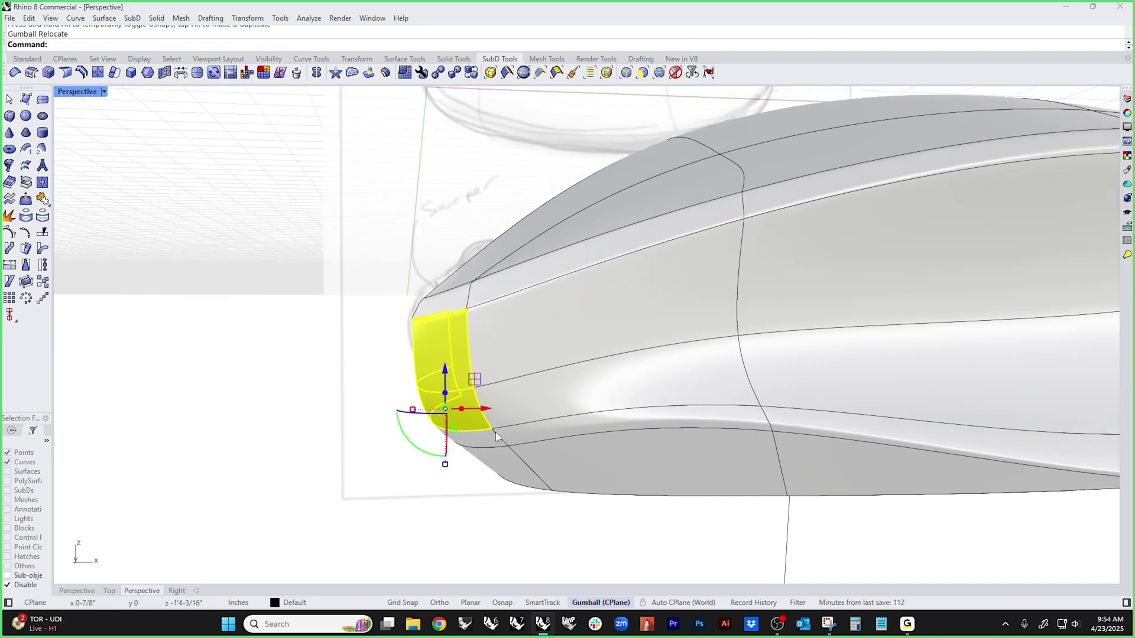
{"action": "left_click_drag", "start_coordinate": [448, 464], "coordinate": [450, 441]}
{"action": "left_click", "coordinate": [326, 447]}
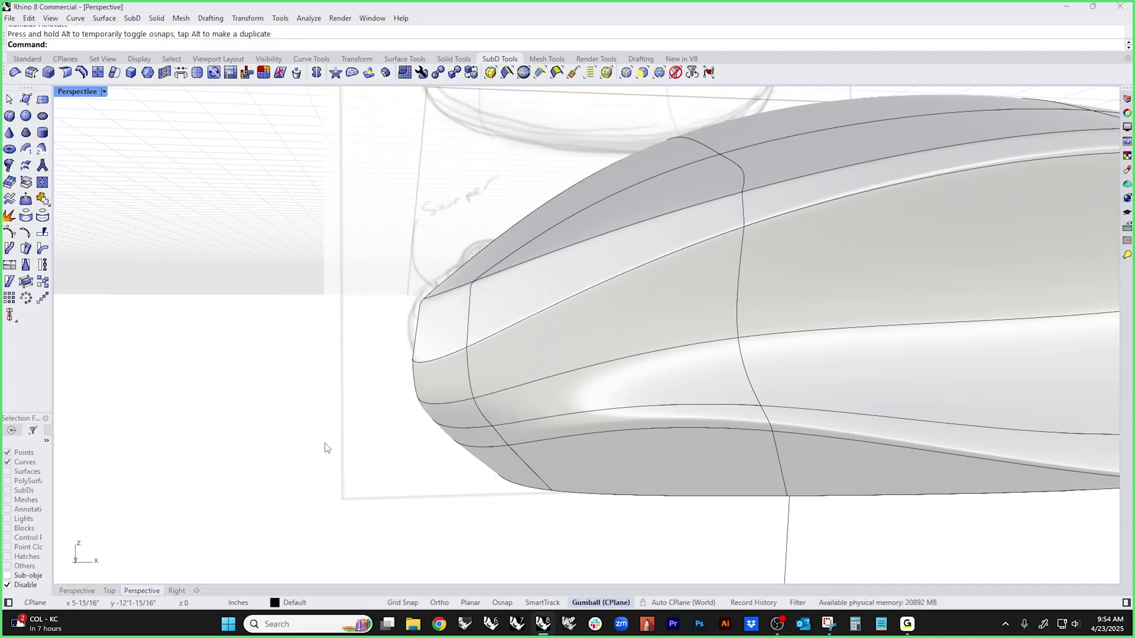
- In the Front view, shift the upper edges of the front cross-section loop forward and slightly down against the sketch
{"action": "mouse_move", "coordinate": [394, 296]}
{"action": "right_mouse_down"}
{"action": "mouse_move", "coordinate": [420, 309]}
{"action": "mouse_move", "coordinate": [414, 296]}
{"action": "right_mouse_up"}
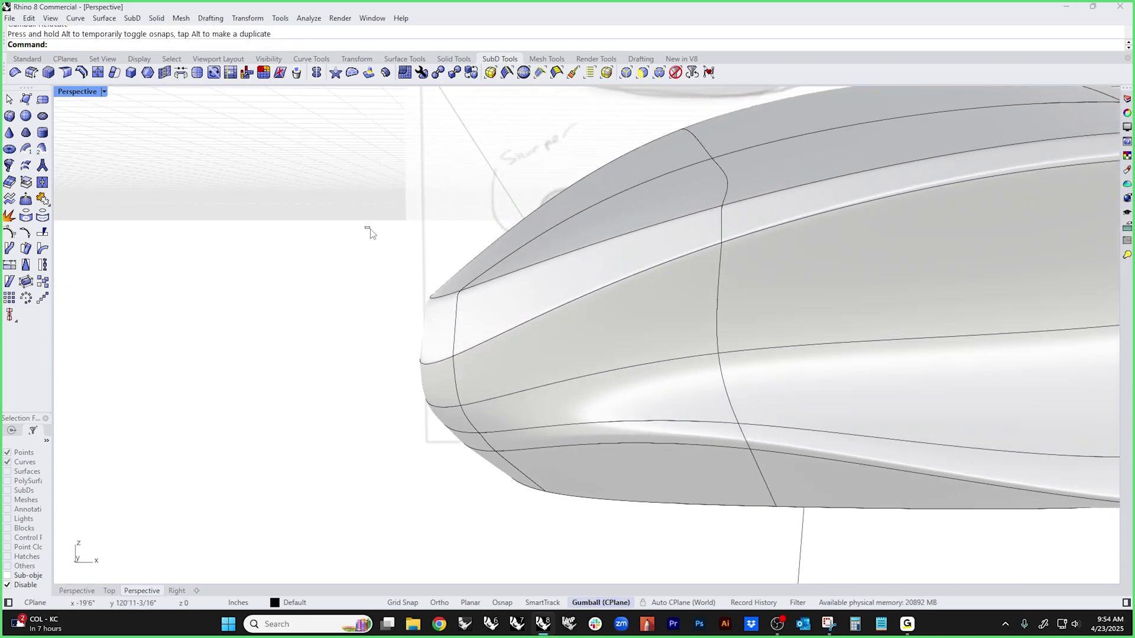
{"action": "left_click_drag", "start_coordinate": [365, 227], "coordinate": [444, 329]}
{"action": "key", "text": "ctrl+F2"}
{"action": "left_click", "coordinate": [326, 297]}
{"action": "scroll", "coordinate": [415, 266], "scroll_direction": "down", "scroll_amount": 6}
{"action": "right_click_drag", "start_coordinate": [487, 234], "coordinate": [443, 291]}
{"action": "scroll", "coordinate": [442, 290], "scroll_direction": "up", "scroll_amount": 3}
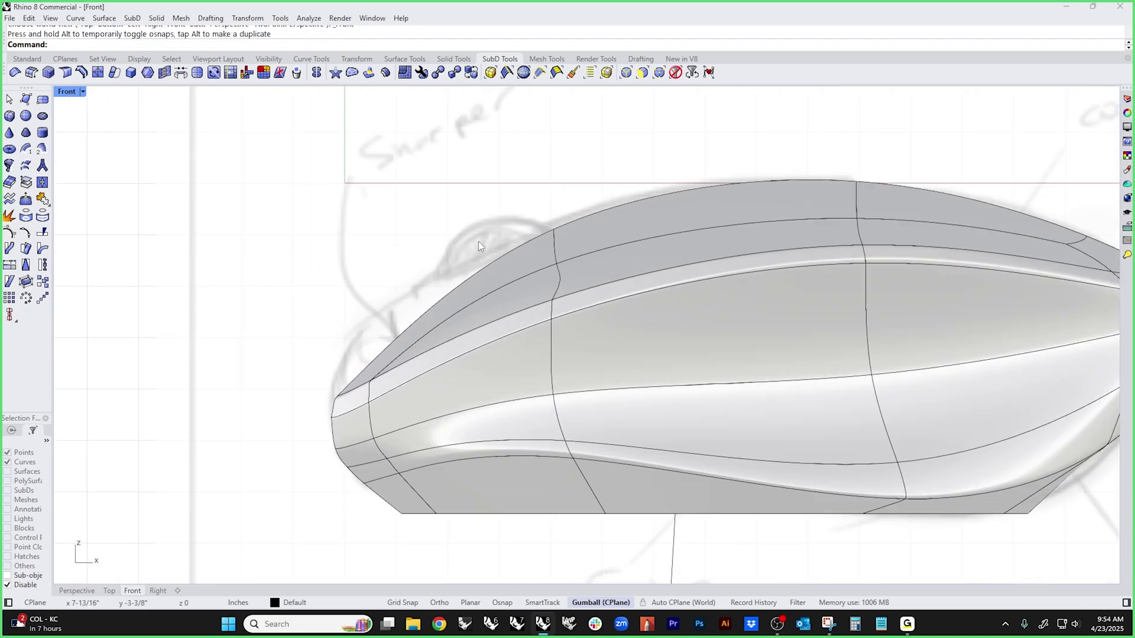
{"action": "left_click_drag", "start_coordinate": [591, 340], "coordinate": [590, 336]}
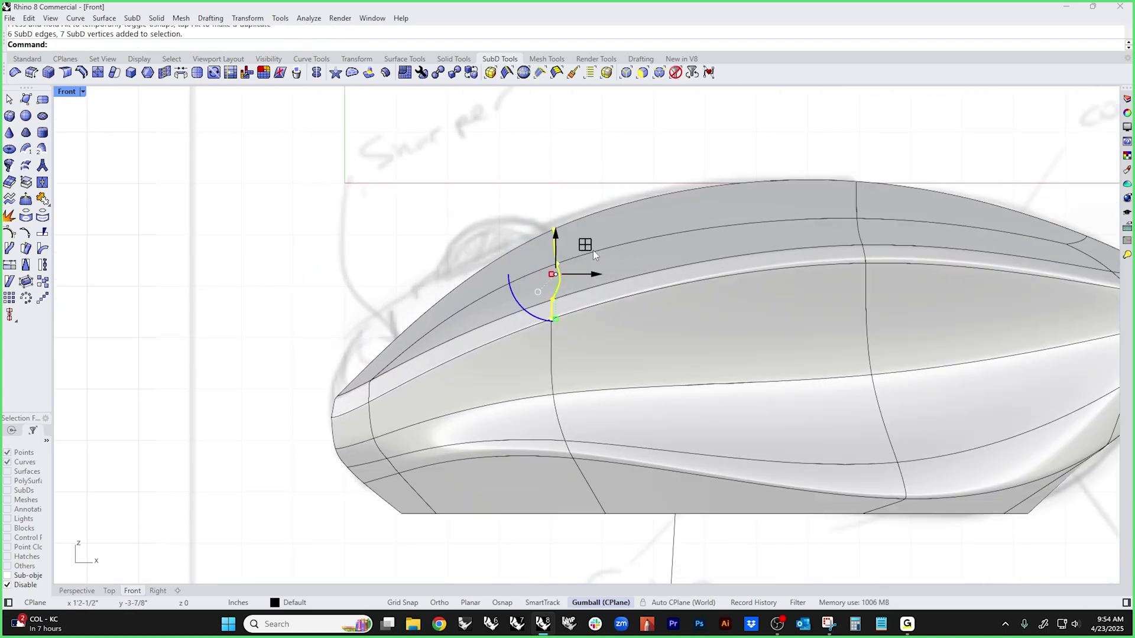
{"action": "left_click_drag", "start_coordinate": [594, 250], "coordinate": [524, 278]}
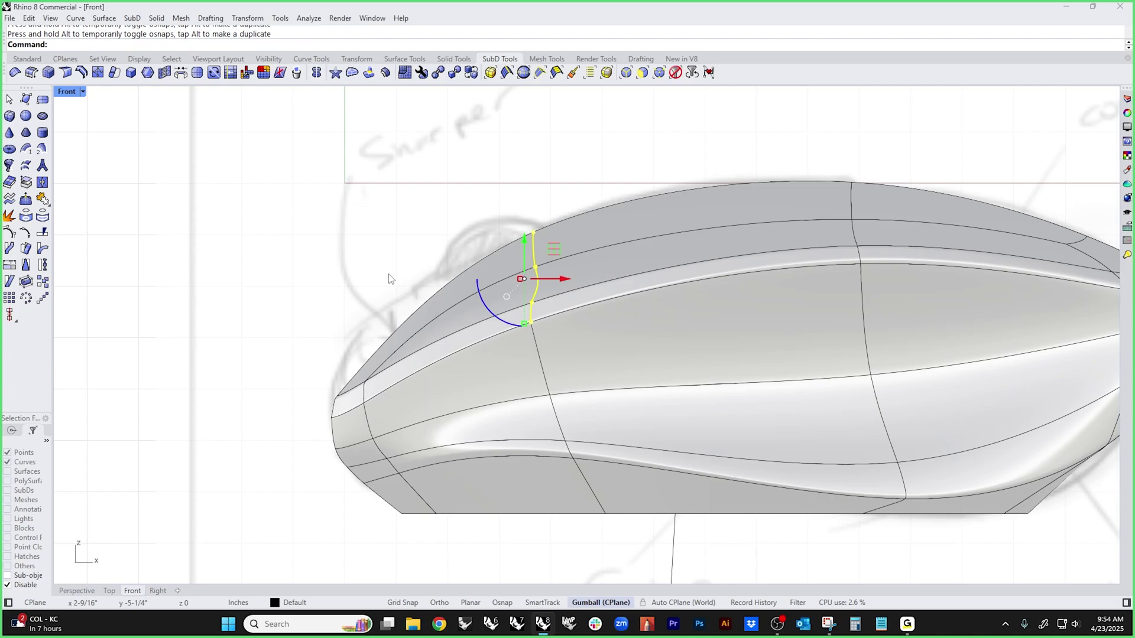
{"action": "key", "text": "Escape"}
- Raise the top band faces at the nose toward the sketch outline and nudge the neighbouring pair of vertices slightly rearward
{"action": "left_click_drag", "start_coordinate": [293, 327], "coordinate": [393, 427]}
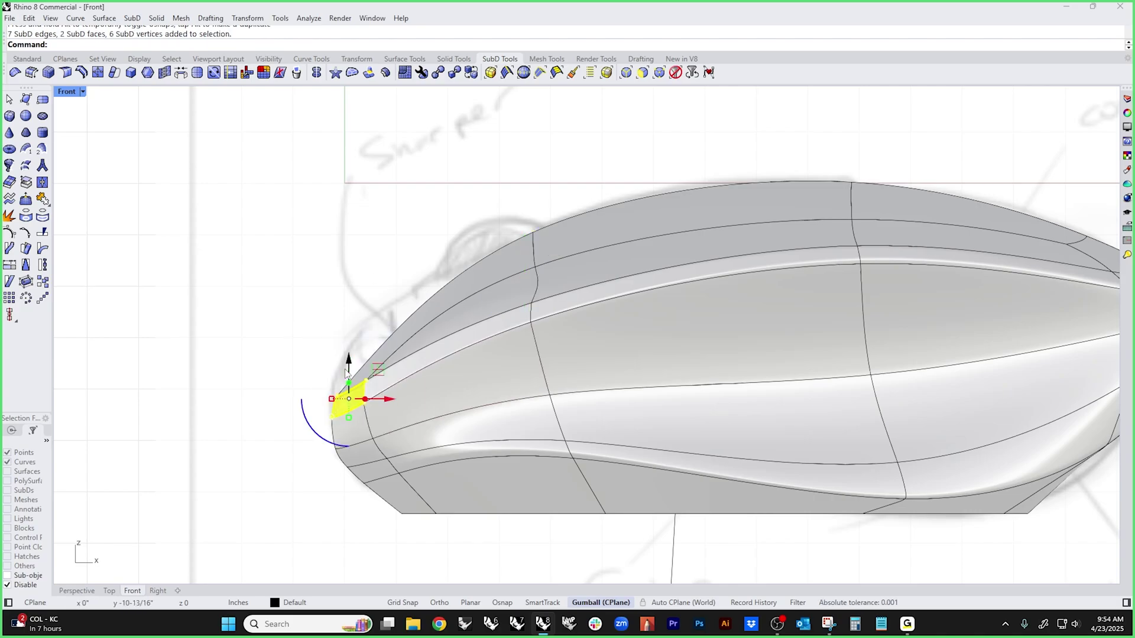
{"action": "mouse_move", "coordinate": [349, 371]}
{"action": "left_mouse_down"}
{"action": "mouse_move", "coordinate": [350, 339]}
{"action": "mouse_move", "coordinate": [364, 381]}
{"action": "mouse_move", "coordinate": [387, 370]}
{"action": "mouse_move", "coordinate": [352, 371]}
{"action": "left_mouse_up"}
{"action": "scroll", "coordinate": [329, 367], "scroll_direction": "up", "scroll_amount": 3}
{"action": "left_click_drag", "start_coordinate": [397, 264], "coordinate": [413, 378]}
{"action": "left_click_drag", "start_coordinate": [358, 240], "coordinate": [423, 366]}
{"action": "mouse_move", "coordinate": [431, 322]}
{"action": "left_mouse_down"}
{"action": "mouse_move", "coordinate": [410, 353]}
{"action": "mouse_move", "coordinate": [437, 322]}
{"action": "left_mouse_up"}
{"action": "left_click", "coordinate": [273, 274]}
{"action": "scroll", "coordinate": [307, 303], "scroll_direction": "down", "scroll_amount": 10}
{"action": "scroll", "coordinate": [336, 394], "scroll_direction": "up", "scroll_amount": 4}
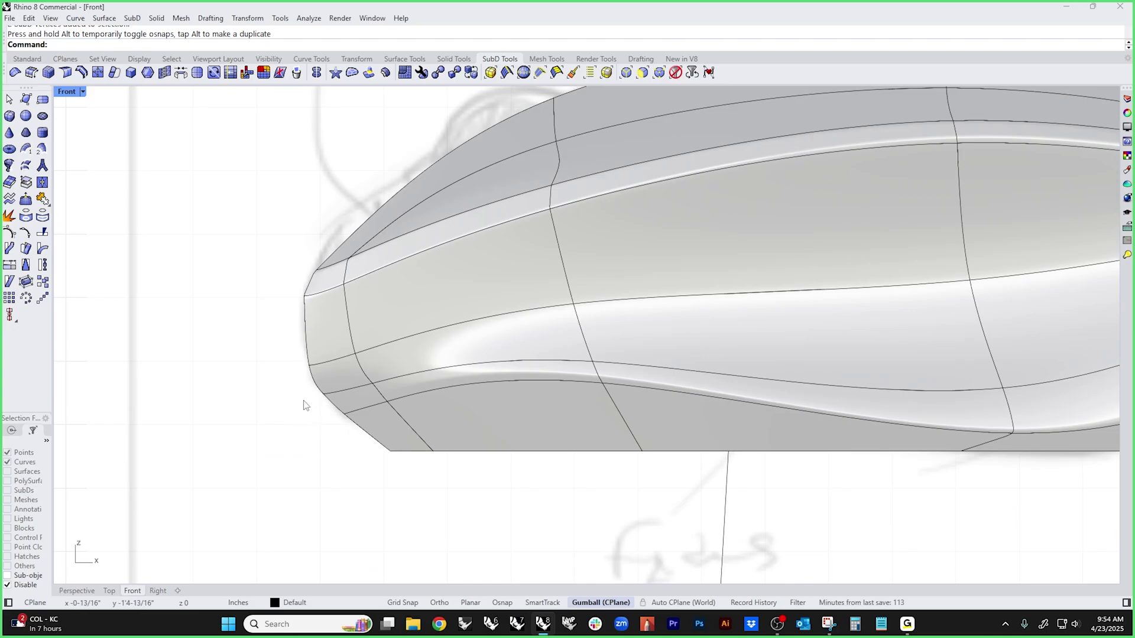
{"action": "double_click", "coordinate": [348, 393]}
{"action": "left_click", "coordinate": [283, 413]}
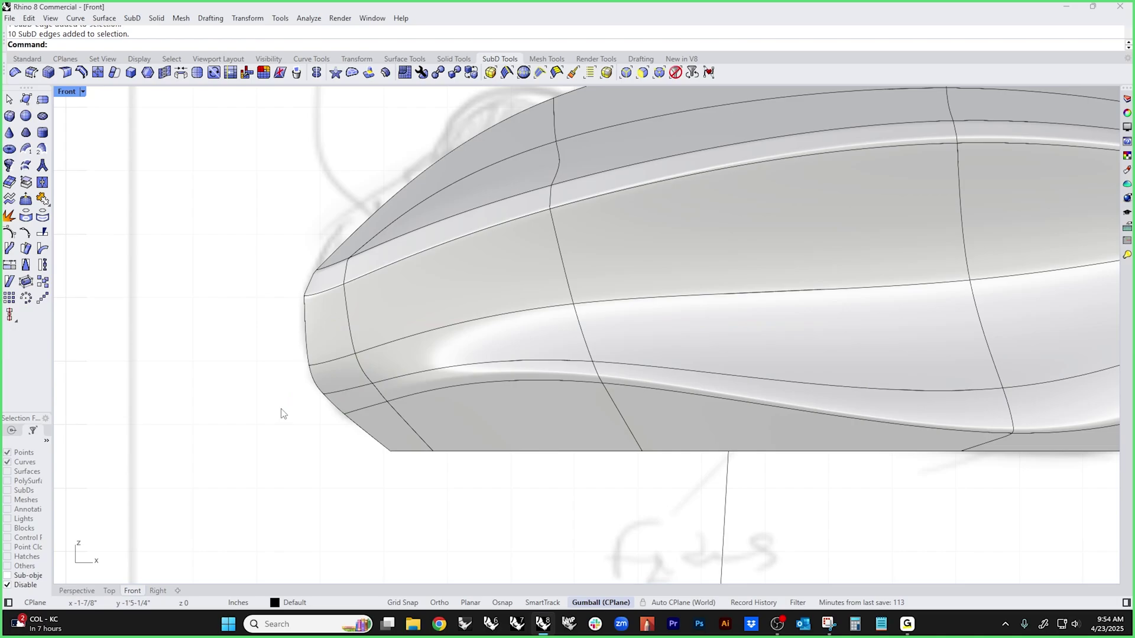
{"action": "left_click", "coordinate": [334, 399]}
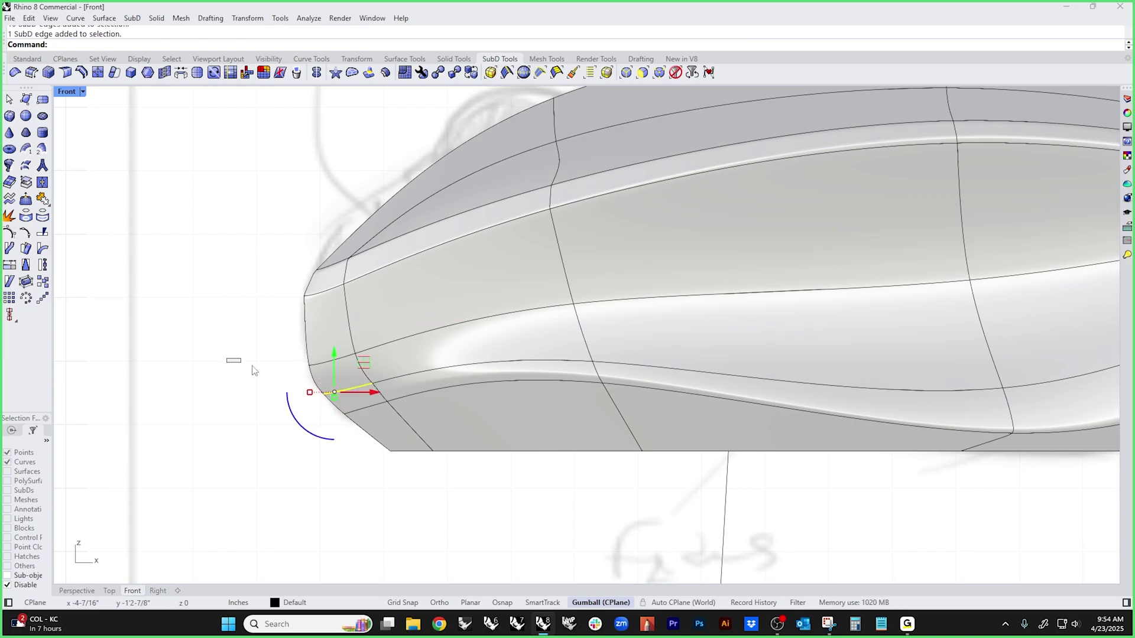
{"action": "left_click_drag", "start_coordinate": [252, 366], "coordinate": [422, 433]}
{"action": "left_click", "coordinate": [288, 443]}
- Return to the perspective view and examine the body from several sides and from above in Rendered display
{"action": "key", "text": "ctrl+F4"}
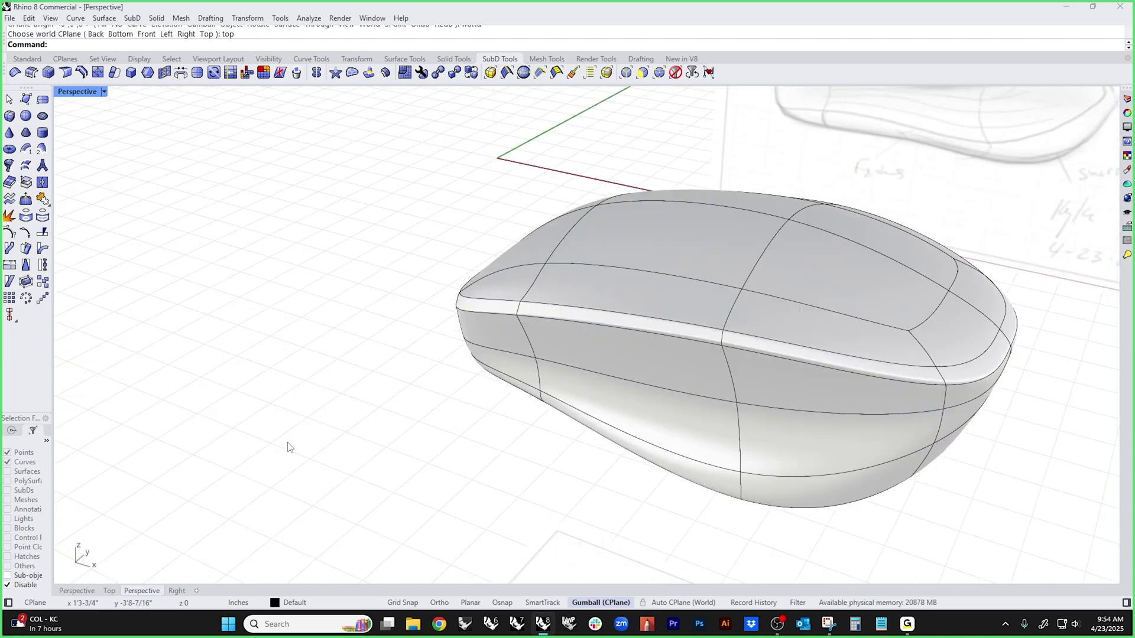
{"action": "right_click_drag", "start_coordinate": [289, 448], "coordinate": [391, 425]}
{"action": "scroll", "coordinate": [395, 421], "scroll_direction": "down", "scroll_amount": 4}
{"action": "right_click_drag", "start_coordinate": [502, 418], "coordinate": [472, 408]}
{"action": "scroll", "coordinate": [648, 393], "scroll_direction": "up", "scroll_amount": 5}
{"action": "right_click_drag", "start_coordinate": [647, 392], "coordinate": [609, 438]}
{"action": "scroll", "coordinate": [672, 399], "scroll_direction": "down", "scroll_amount": 5}
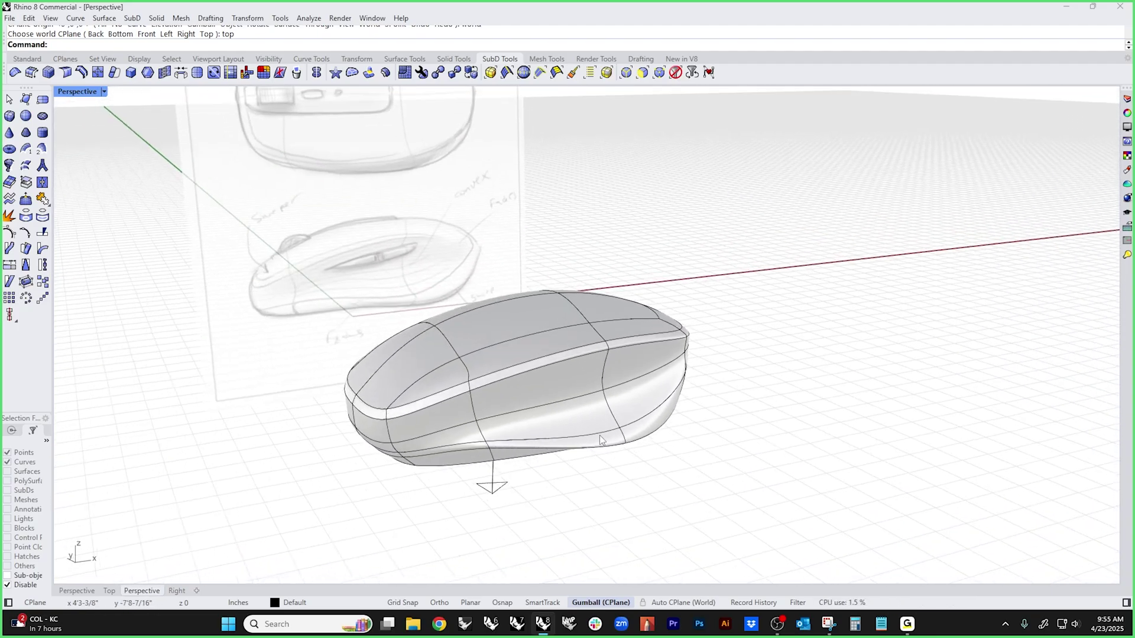
{"action": "left_click", "coordinate": [81, 96]}
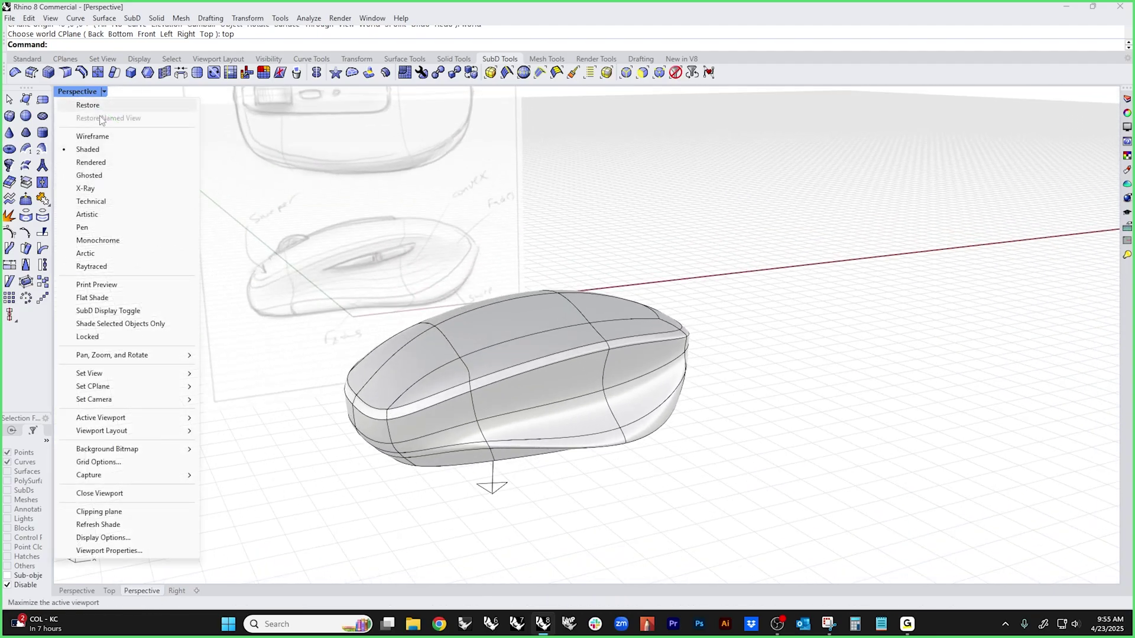
{"action": "left_click", "coordinate": [95, 163]}
{"action": "mouse_move", "coordinate": [562, 366]}
{"action": "right_mouse_down"}
{"action": "mouse_move", "coordinate": [476, 329]}
{"action": "mouse_move", "coordinate": [235, 385]}
{"action": "mouse_move", "coordinate": [170, 444]}
{"action": "mouse_move", "coordinate": [173, 487]}
{"action": "right_mouse_up"}
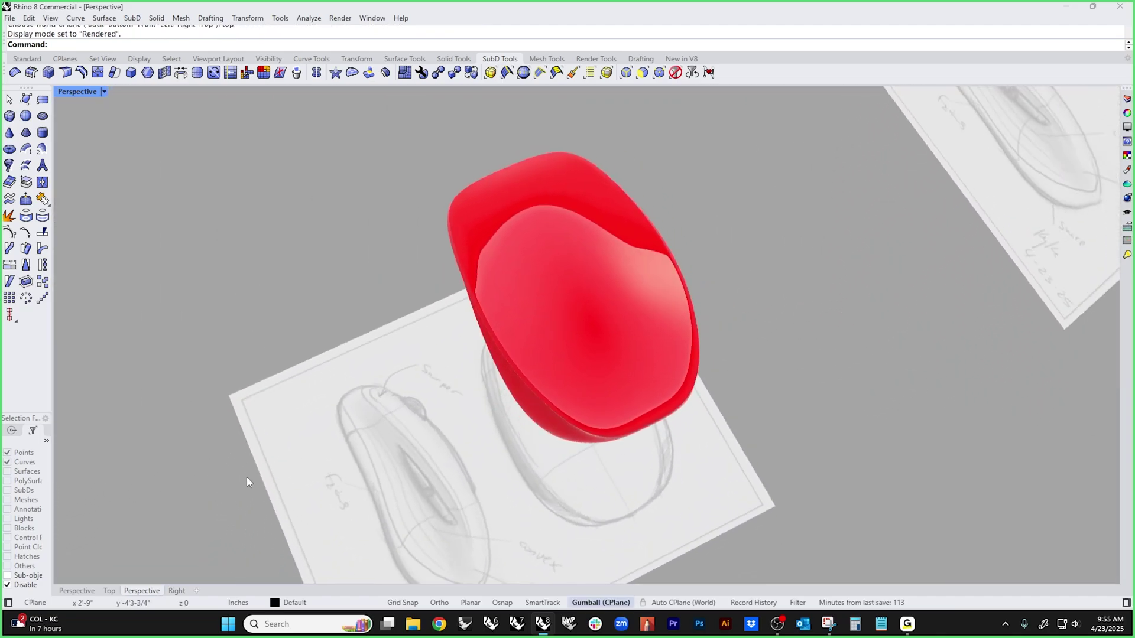
{"action": "right_click_drag", "start_coordinate": [246, 480], "coordinate": [57, 260]}
- Show the body as a flat control cage in Shaded display and switch to the Top view
{"action": "key", "text": "Tab"}
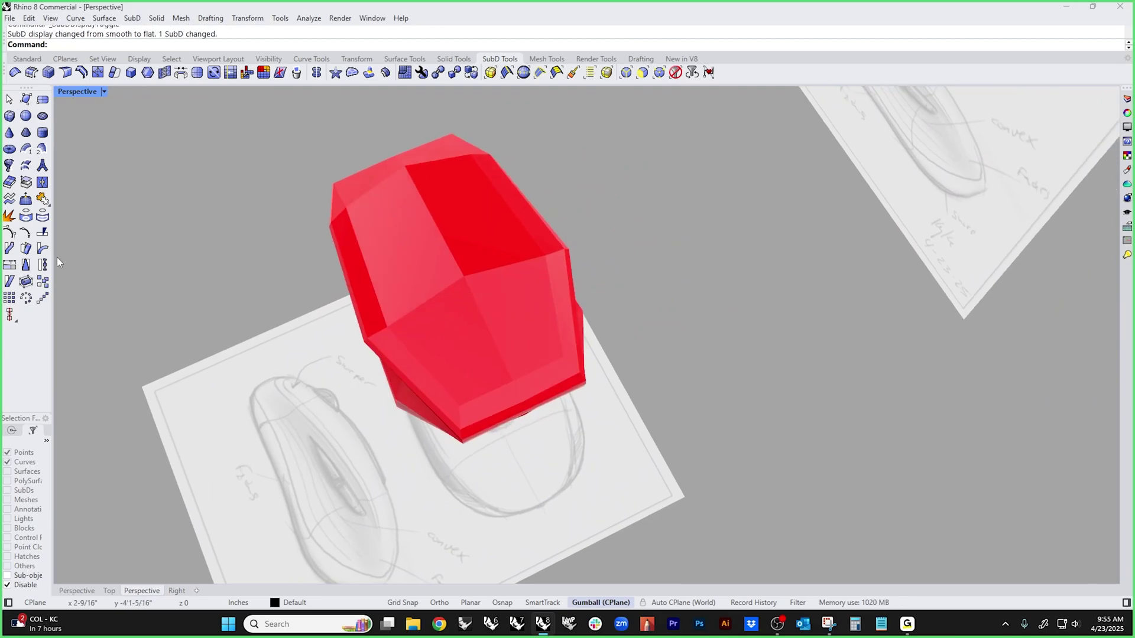
{"action": "left_click", "coordinate": [104, 91]}
{"action": "left_click", "coordinate": [83, 149]}
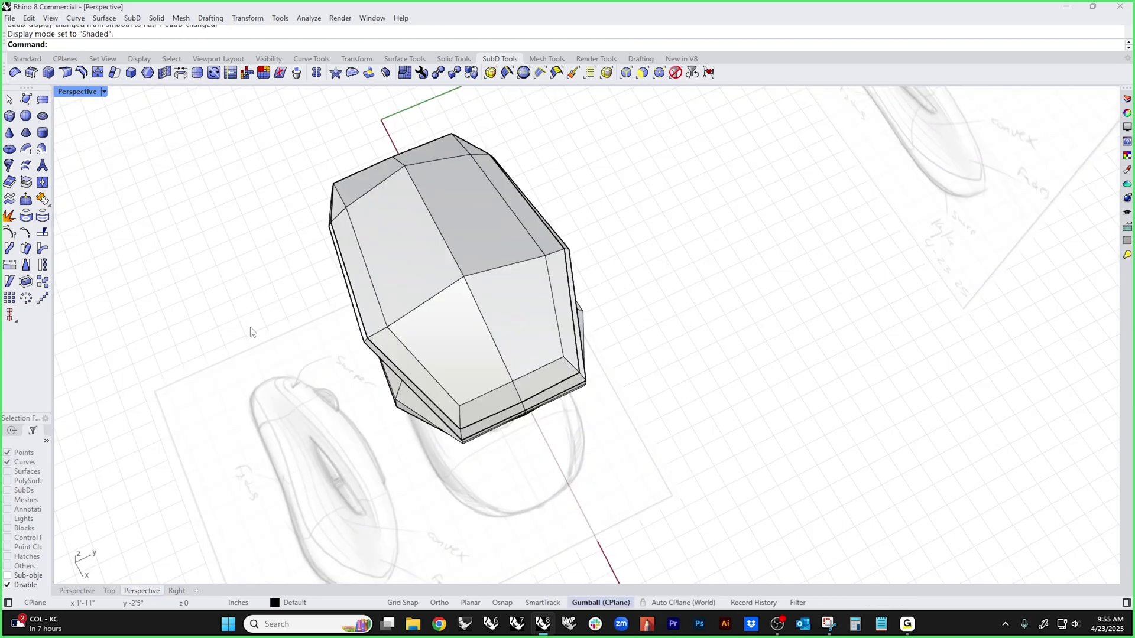
{"action": "key", "text": "Return"}
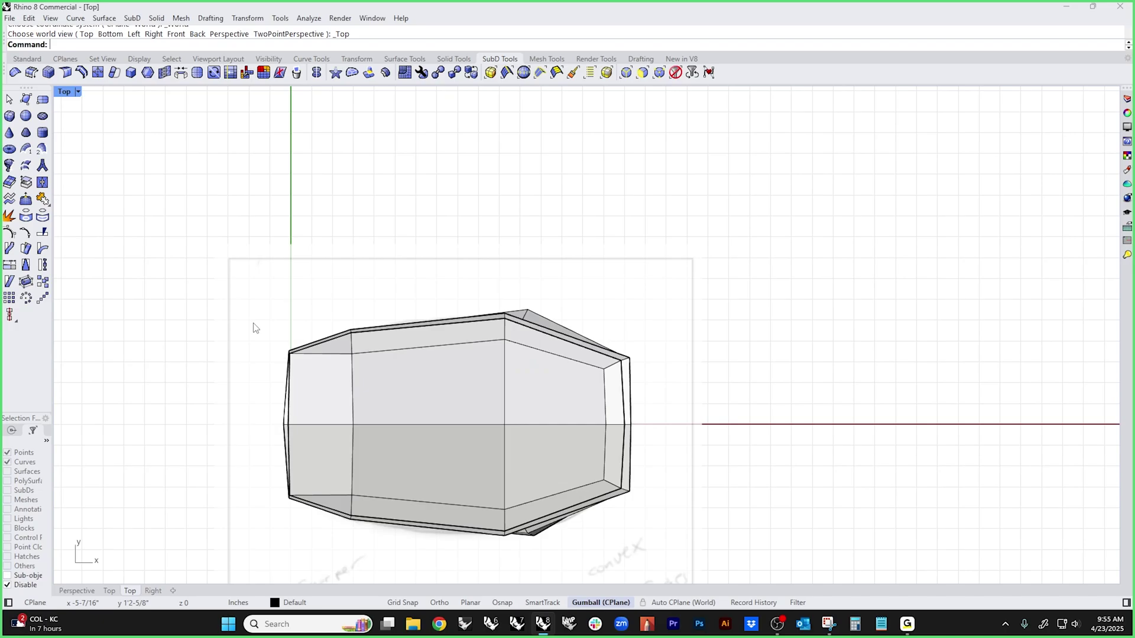
{"action": "right_click_drag", "start_coordinate": [335, 389], "coordinate": [330, 314]}
{"action": "scroll", "coordinate": [256, 355], "scroll_direction": "up", "scroll_amount": 5}
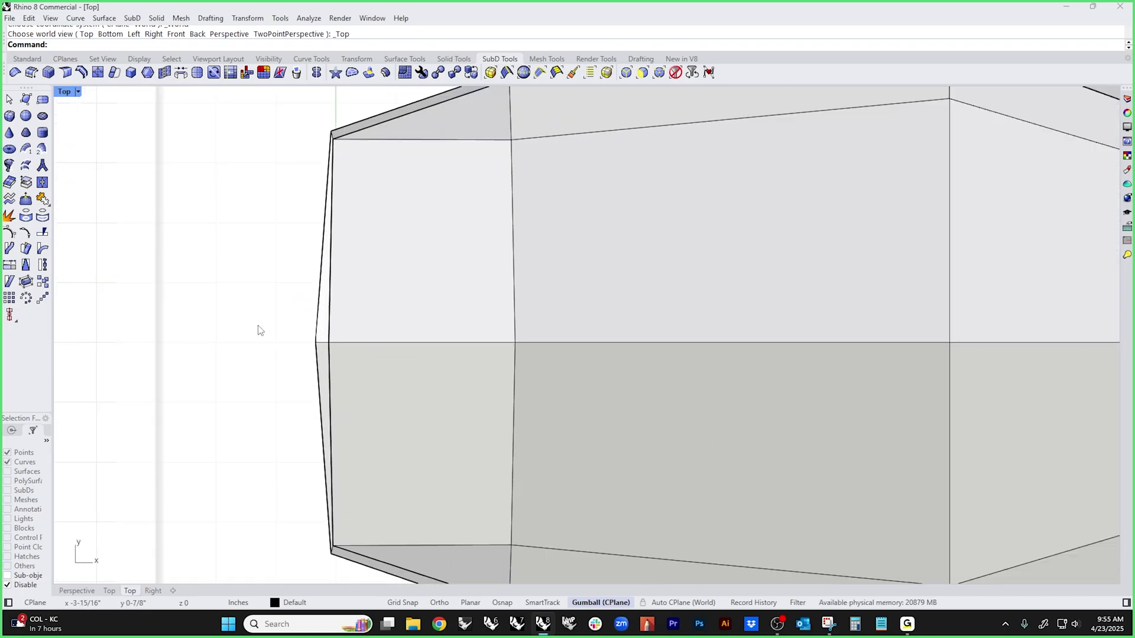
{"action": "scroll", "coordinate": [260, 332], "scroll_direction": "down", "scroll_amount": 5}
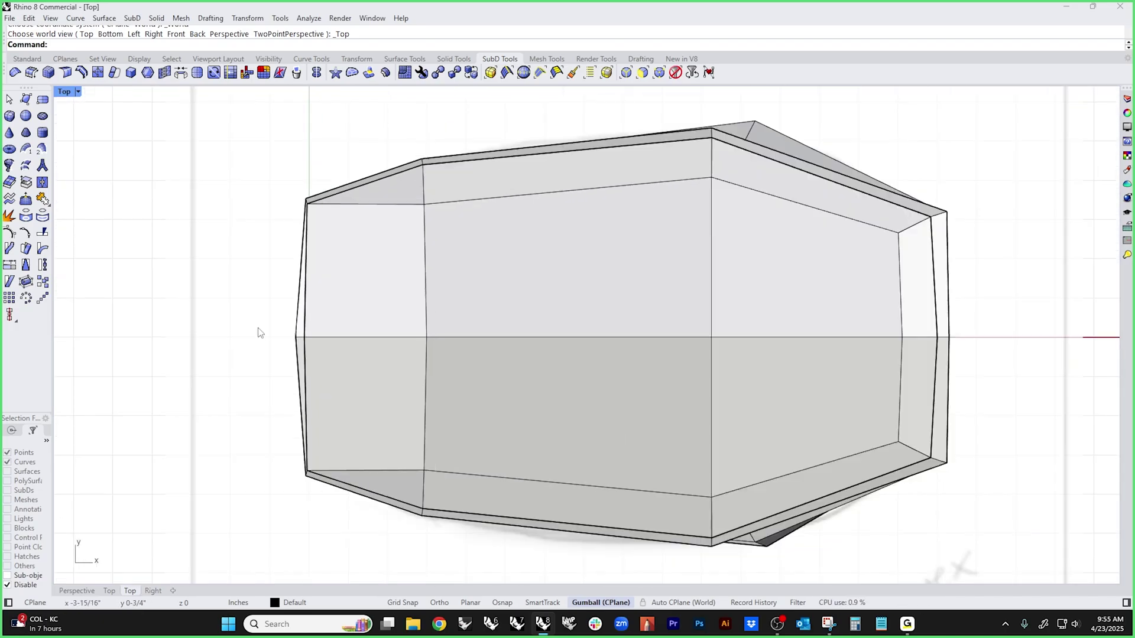
- In Wireframe display in the Top view, move the rear centreline vertices outward and nudge the nose's centreline vertices slightly forward
{"action": "middle_click", "coordinate": [829, 346]}
{"action": "left_click", "coordinate": [785, 299]}
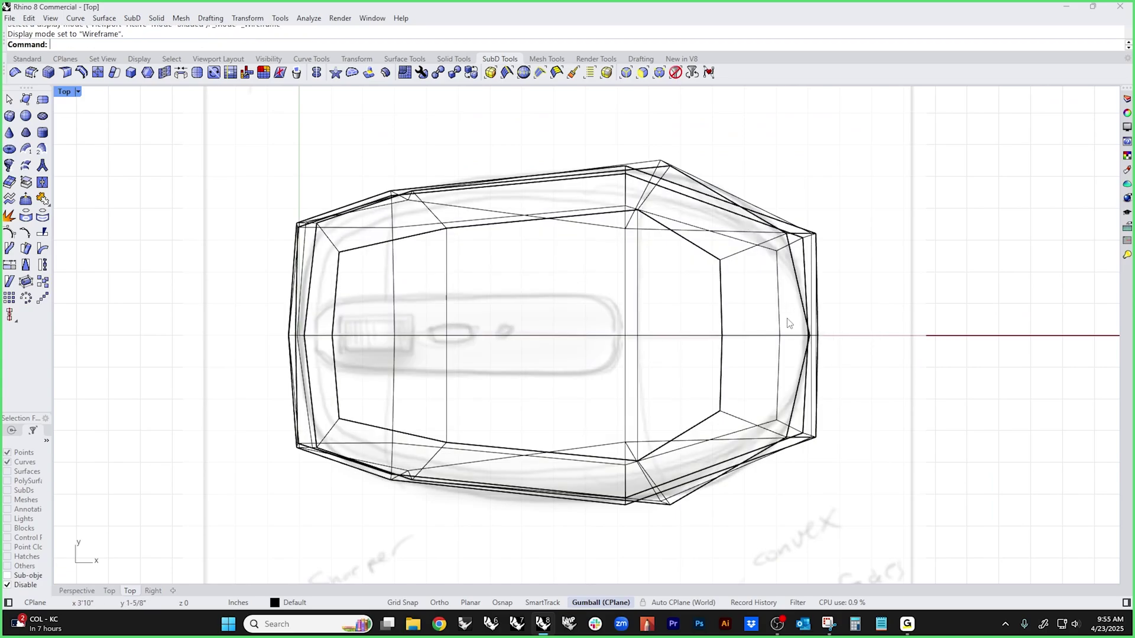
{"action": "left_click_drag", "start_coordinate": [753, 309], "coordinate": [890, 378]}
{"action": "mouse_move", "coordinate": [807, 336]}
{"action": "left_mouse_down"}
{"action": "mouse_move", "coordinate": [866, 331]}
{"action": "mouse_move", "coordinate": [807, 336]}
{"action": "left_mouse_up"}
{"action": "left_click", "coordinate": [864, 306]}
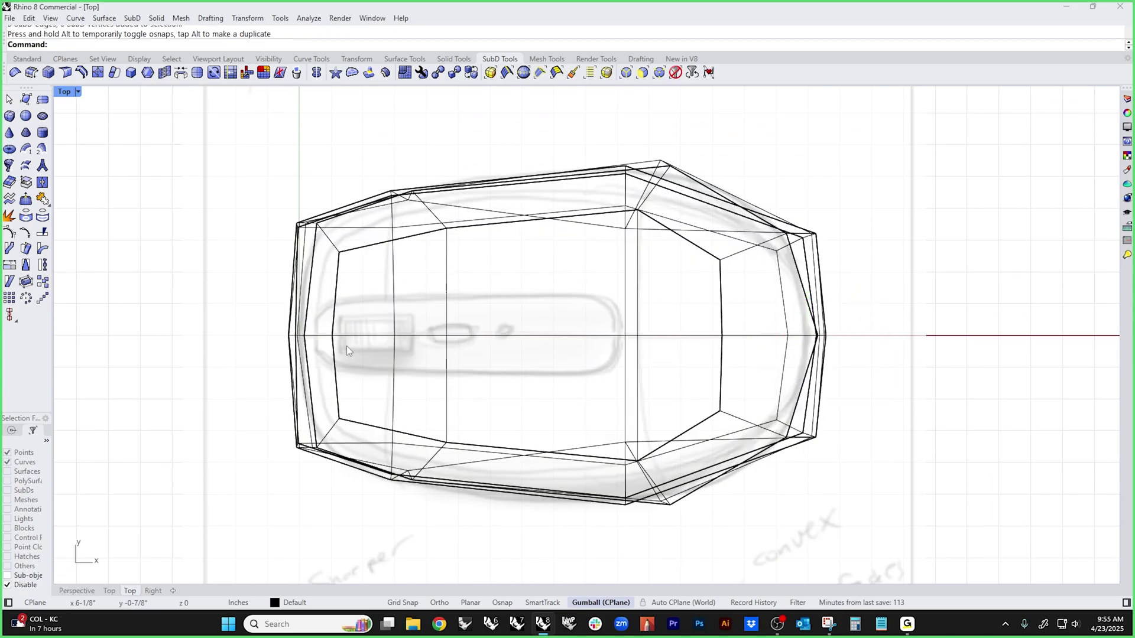
{"action": "left_click_drag", "start_coordinate": [255, 300], "coordinate": [310, 341]}
{"action": "left_click", "coordinate": [200, 353]}
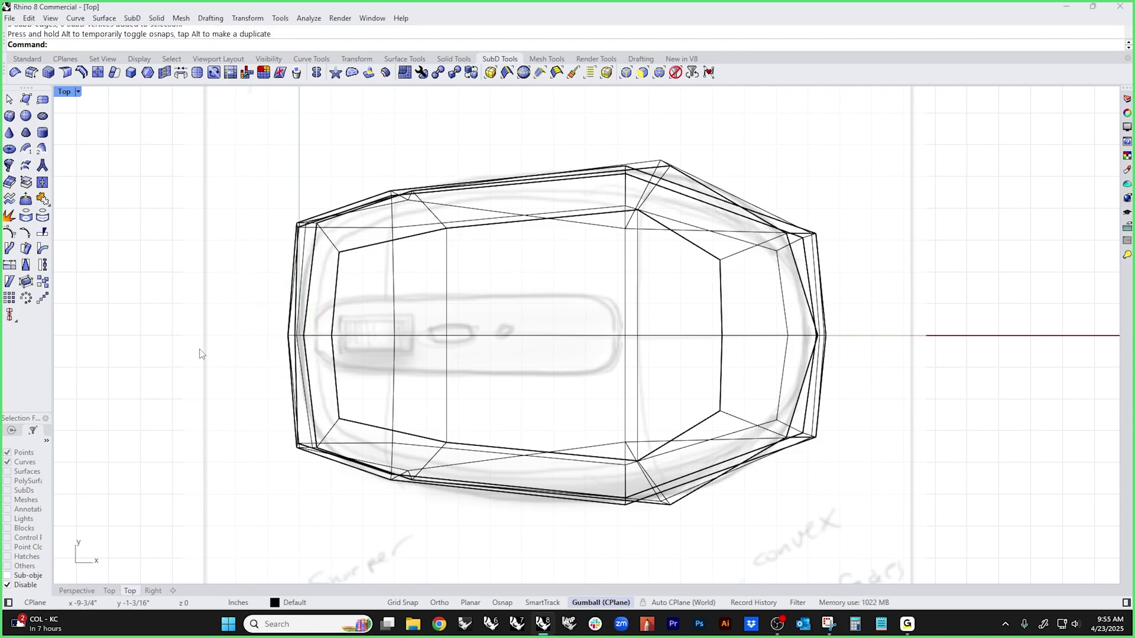
- Return to the perspective view and show the body as a smooth SubD in Shaded display
{"action": "key", "text": "ctrl+F4"}
{"action": "middle_click", "coordinate": [271, 388]}
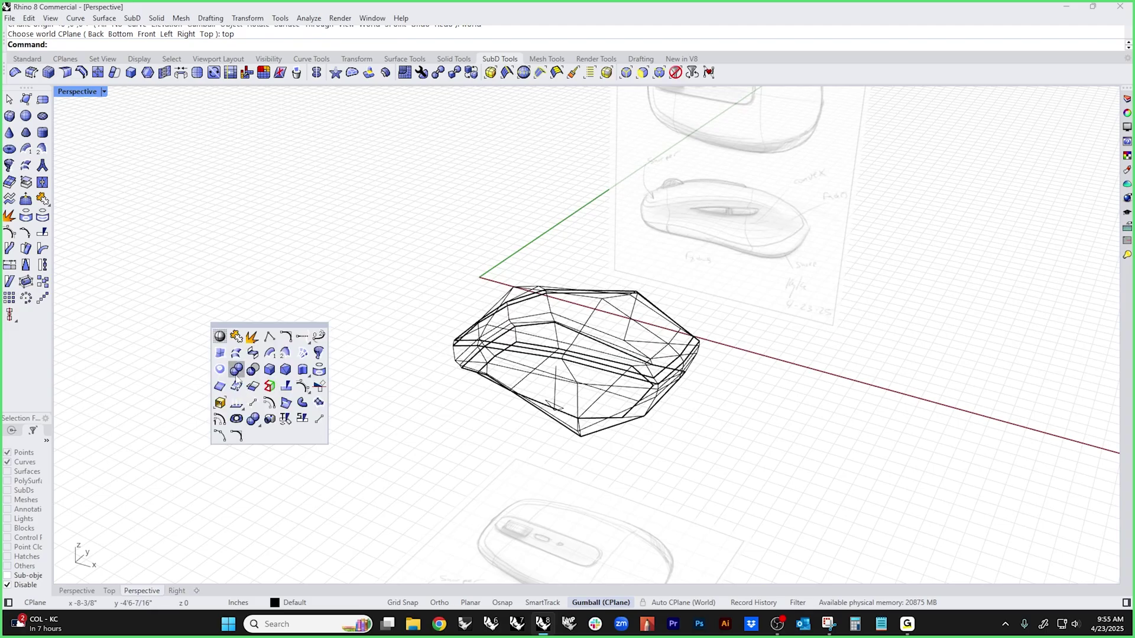
{"action": "left_click", "coordinate": [220, 336]}
{"action": "mouse_move", "coordinate": [482, 431]}
{"action": "right_mouse_down"}
{"action": "mouse_move", "coordinate": [576, 385]}
{"action": "mouse_move", "coordinate": [647, 394]}
{"action": "mouse_move", "coordinate": [598, 424]}
{"action": "mouse_move", "coordinate": [689, 435]}
{"action": "mouse_move", "coordinate": [641, 330]}
{"action": "mouse_move", "coordinate": [616, 319]}
{"action": "mouse_move", "coordinate": [585, 355]}
{"action": "mouse_move", "coordinate": [533, 367]}
{"action": "right_mouse_up"}
{"action": "key", "text": "Tab"}
- Examine the smooth body from the side in Rendered display and return to Shaded display
{"action": "middle_click", "coordinate": [387, 427]}
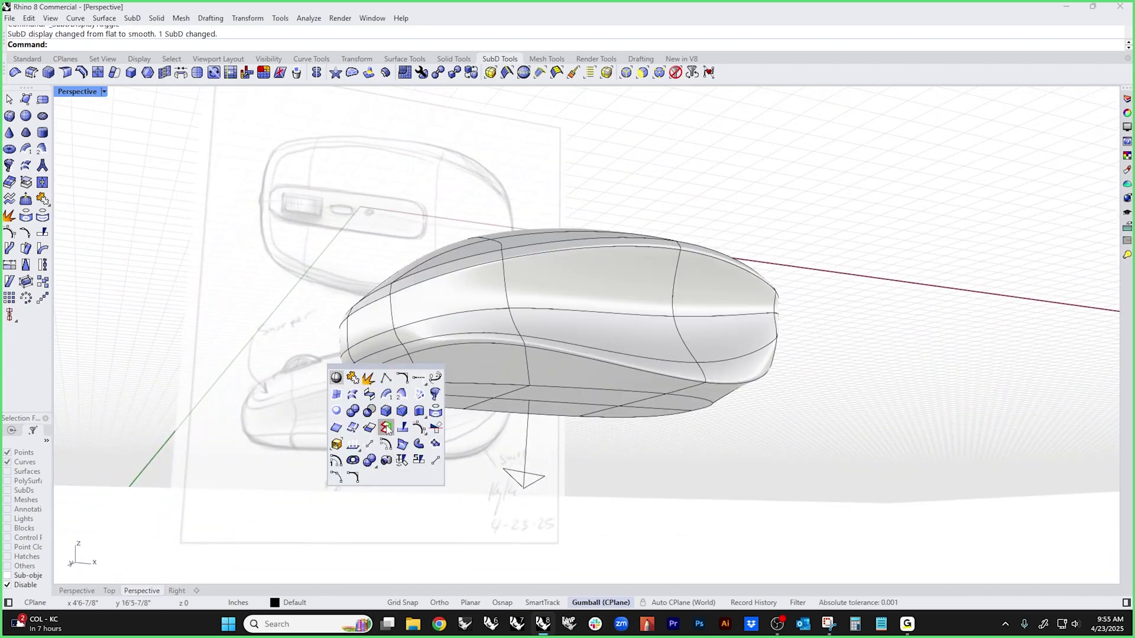
{"action": "left_click", "coordinate": [77, 91]}
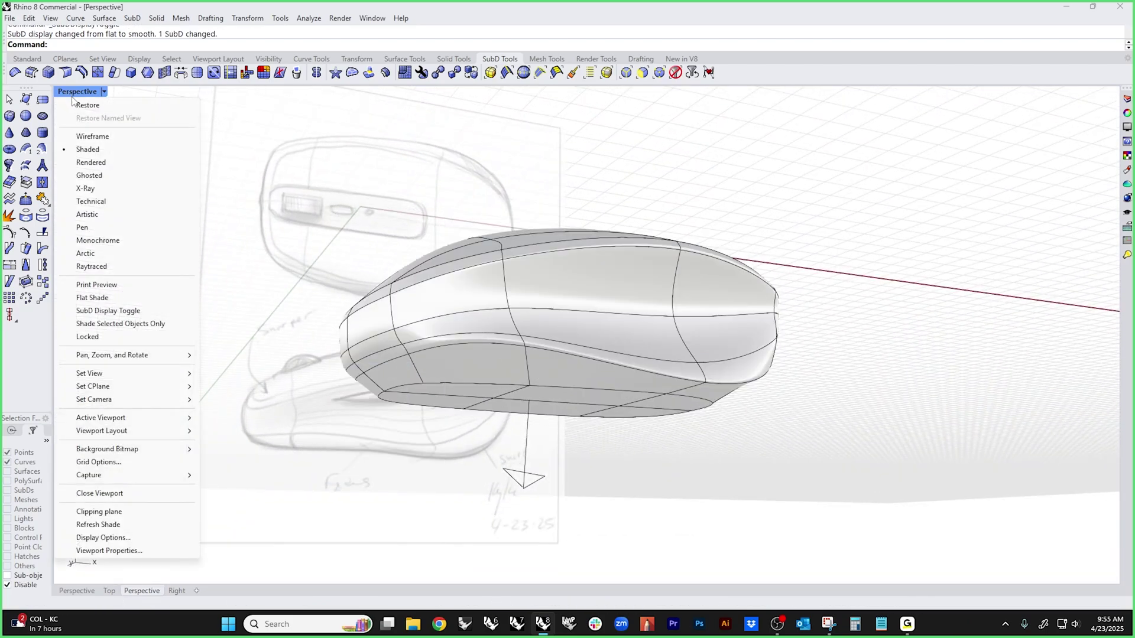
{"action": "left_click", "coordinate": [91, 162]}
{"action": "mouse_move", "coordinate": [221, 261]}
{"action": "right_mouse_down"}
{"action": "mouse_move", "coordinate": [266, 375]}
{"action": "mouse_move", "coordinate": [114, 317]}
{"action": "mouse_move", "coordinate": [1107, 306]}
{"action": "mouse_move", "coordinate": [1005, 450]}
{"action": "mouse_move", "coordinate": [96, 524]}
{"action": "mouse_move", "coordinate": [260, 516]}
{"action": "mouse_move", "coordinate": [400, 393]}
{"action": "mouse_move", "coordinate": [426, 316]}
{"action": "mouse_move", "coordinate": [304, 287]}
{"action": "mouse_move", "coordinate": [254, 294]}
{"action": "mouse_move", "coordinate": [253, 284]}
{"action": "mouse_move", "coordinate": [248, 325]}
{"action": "mouse_move", "coordinate": [256, 312]}
{"action": "mouse_move", "coordinate": [223, 332]}
{"action": "mouse_move", "coordinate": [248, 342]}
{"action": "mouse_move", "coordinate": [248, 225]}
{"action": "mouse_move", "coordinate": [245, 334]}
{"action": "right_mouse_up"}
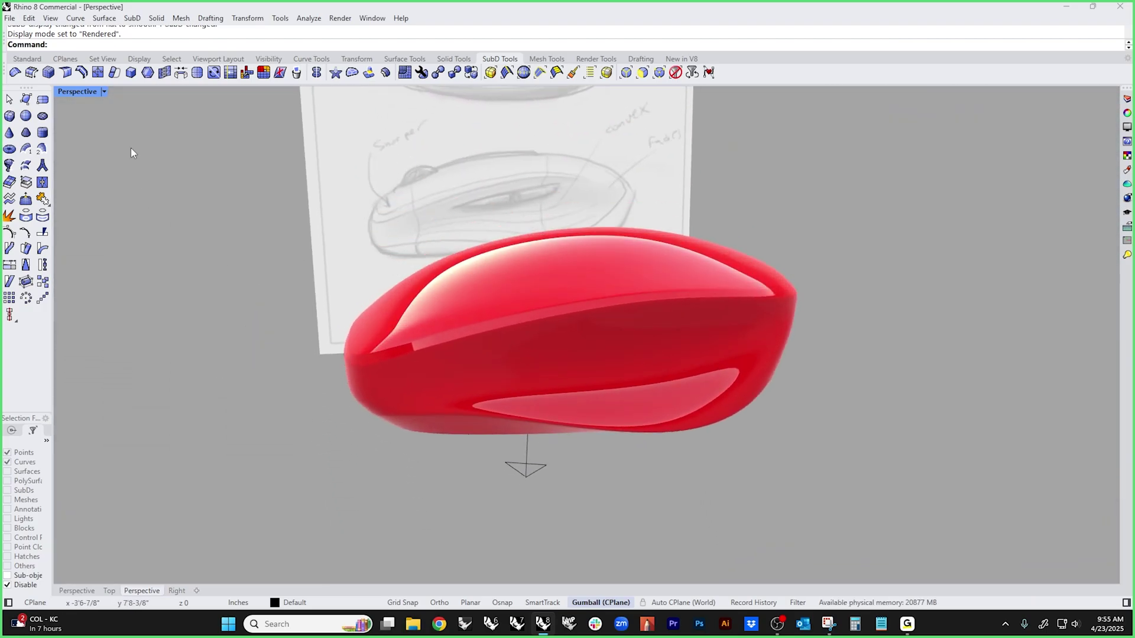
{"action": "left_click", "coordinate": [83, 92]}
{"action": "left_click", "coordinate": [89, 149]}
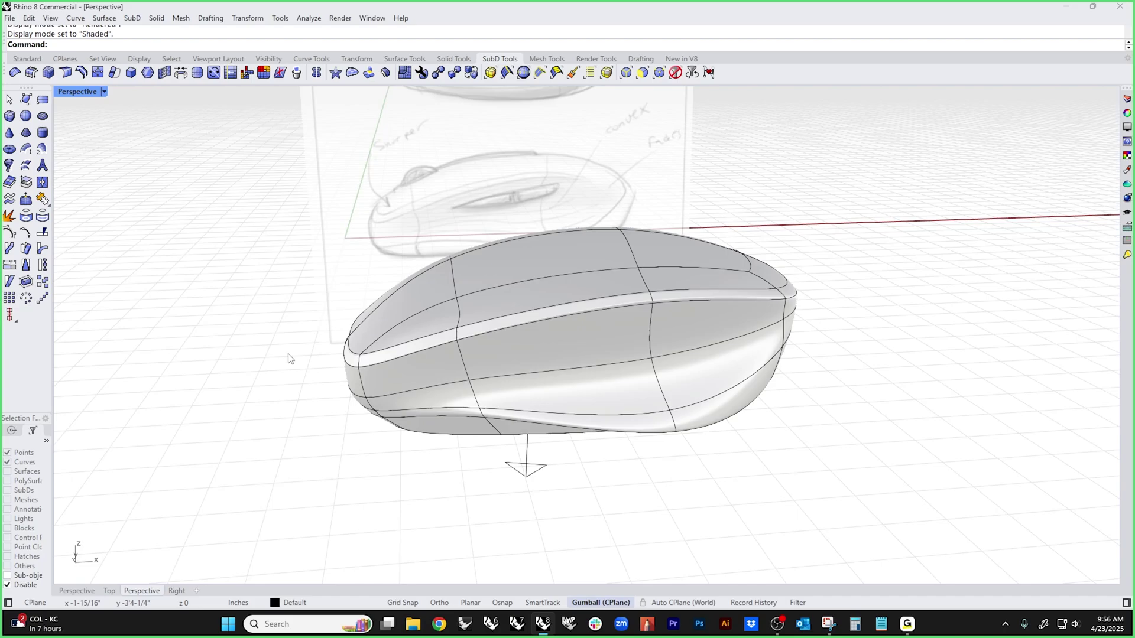
{"action": "mouse_move", "coordinate": [289, 358]}
{"action": "right_mouse_down"}
{"action": "mouse_move", "coordinate": [329, 481]}
{"action": "mouse_move", "coordinate": [386, 497]}
{"action": "mouse_move", "coordinate": [362, 497]}
{"action": "mouse_move", "coordinate": [366, 505]}
{"action": "right_mouse_up"}
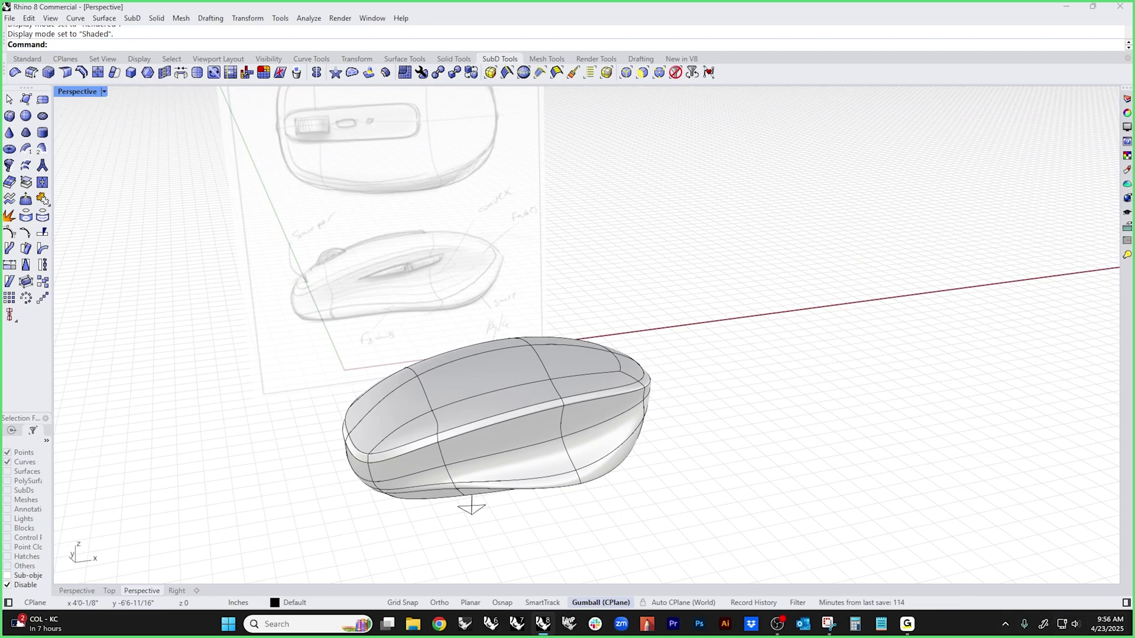
- Copy the mouse body to Layer 04 as a backup and hide that layer
{"action": "left_click", "coordinate": [1126, 603]}
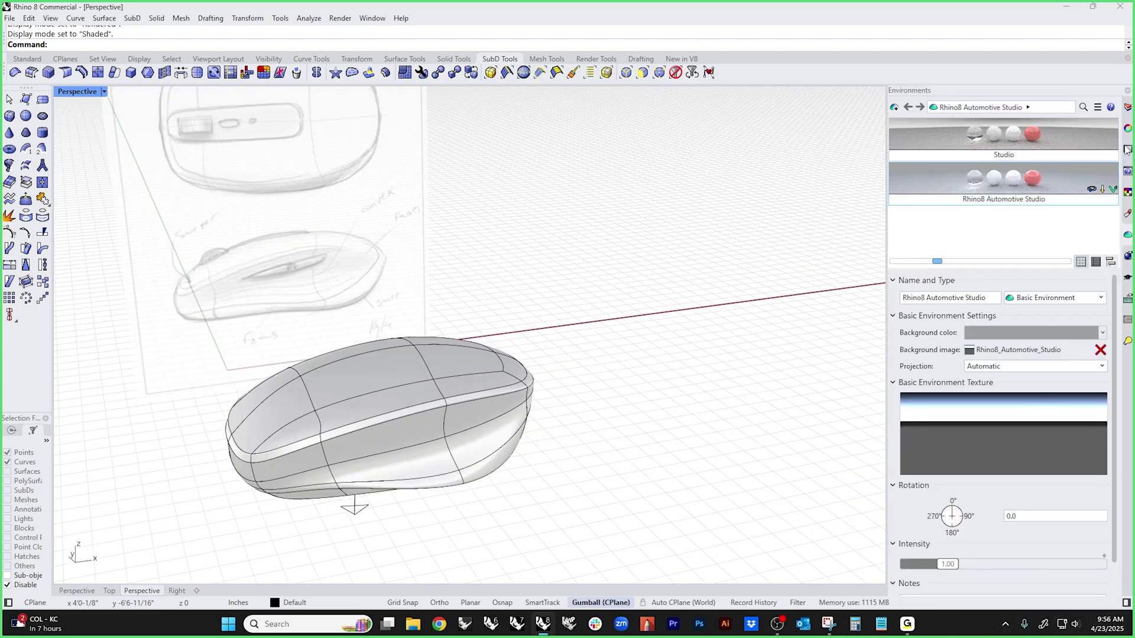
{"action": "left_click", "coordinate": [1128, 108]}
{"action": "left_click", "coordinate": [526, 414]}
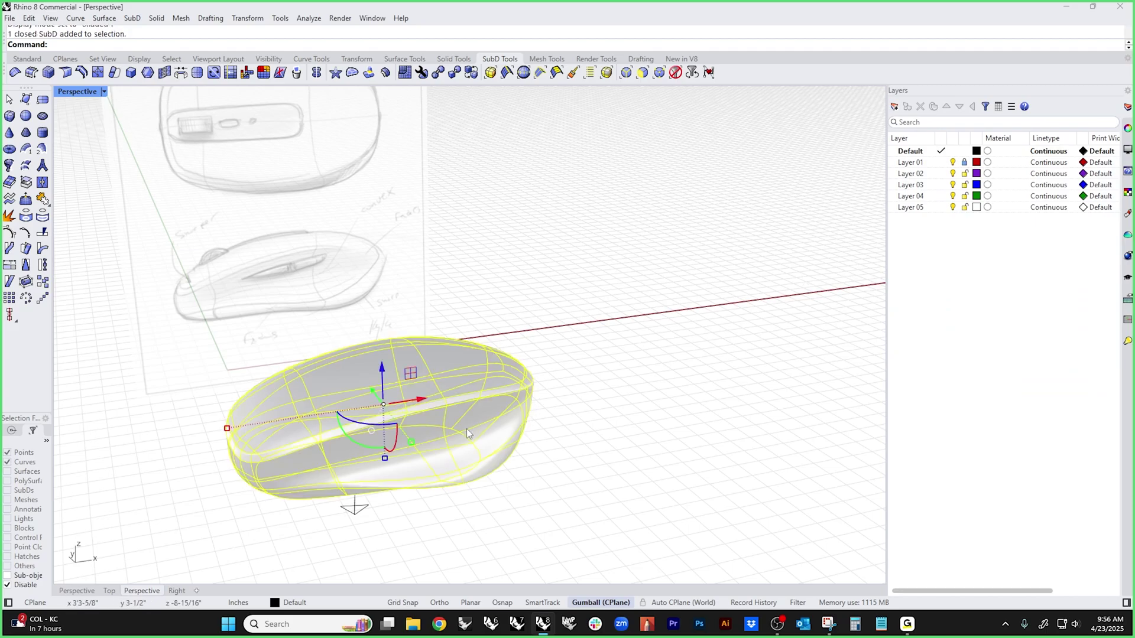
{"action": "right_click", "coordinate": [913, 197]}
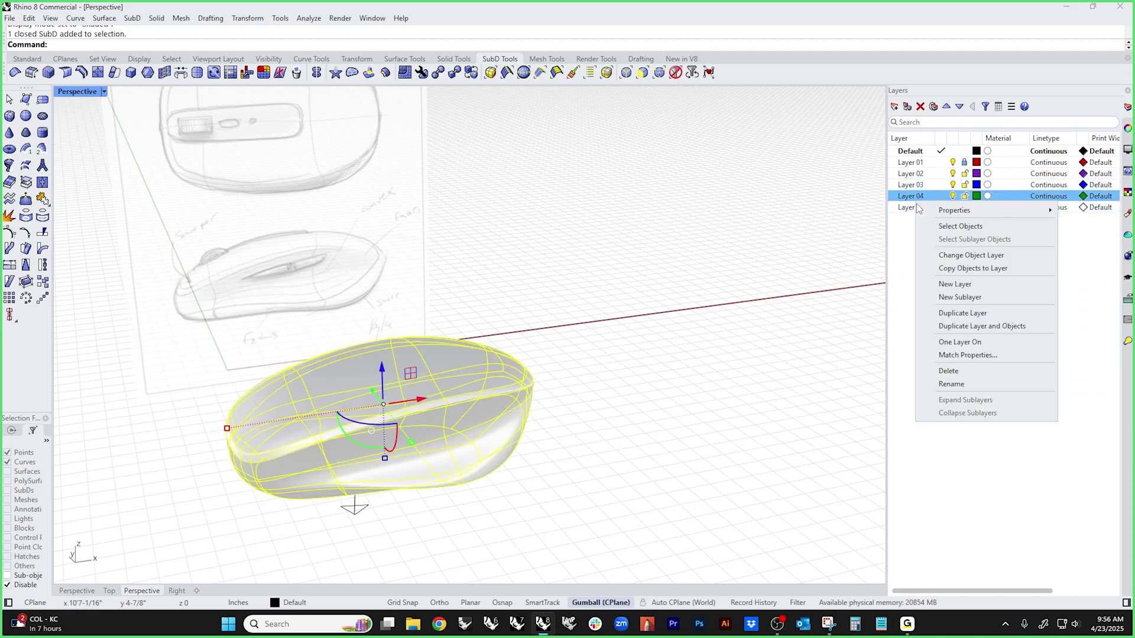
{"action": "left_click", "coordinate": [968, 269]}
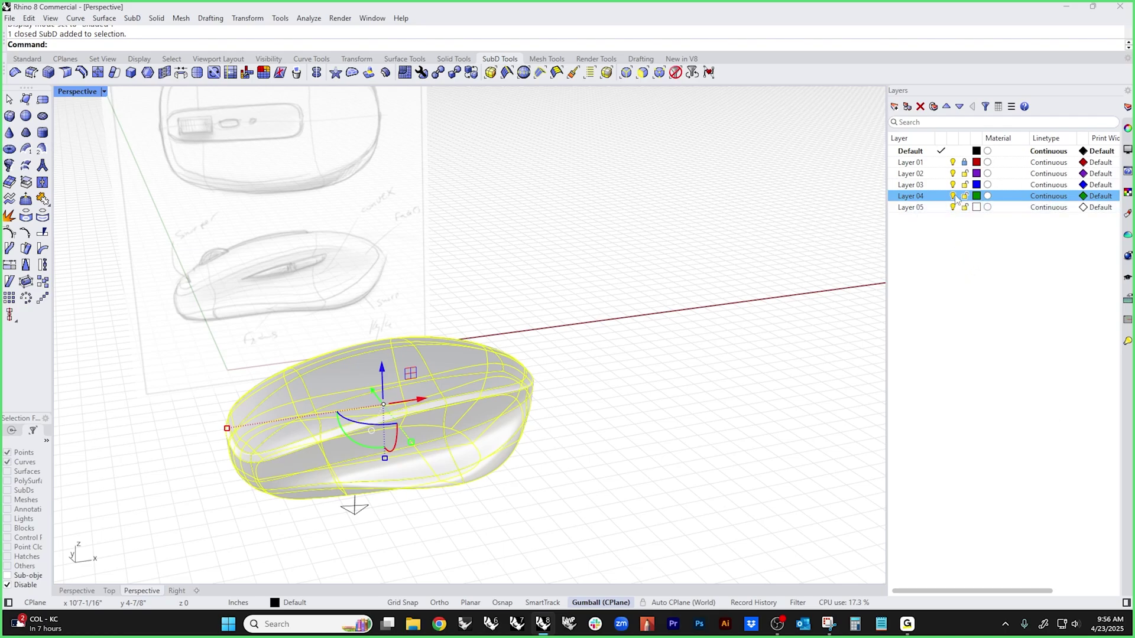
{"action": "left_click", "coordinate": [759, 315]}
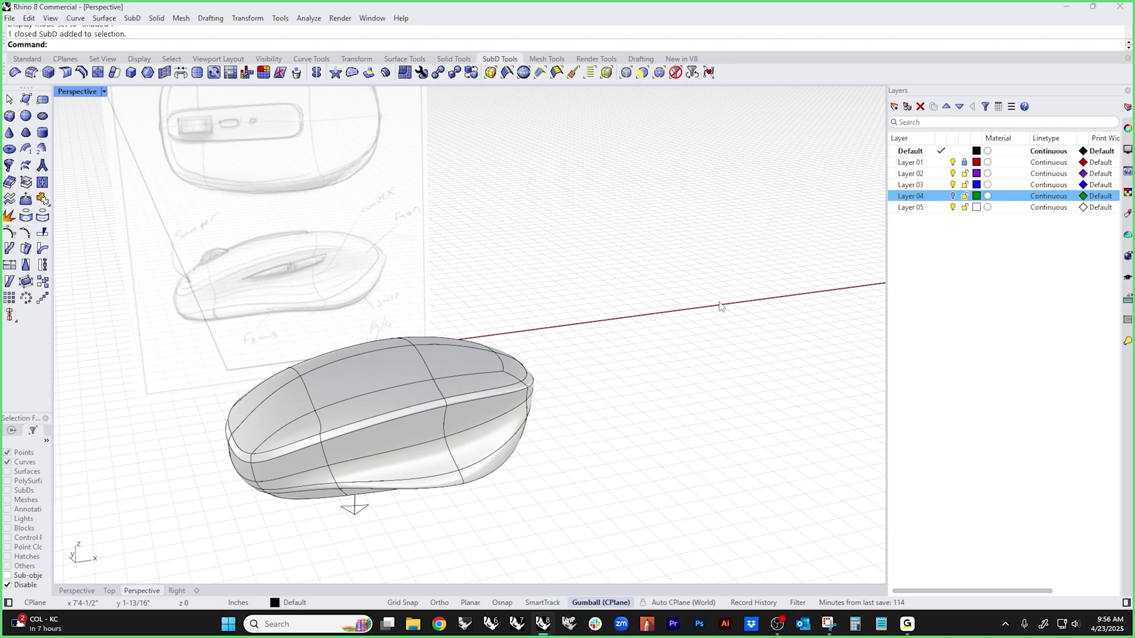
{"action": "right_click_drag", "start_coordinate": [569, 400], "coordinate": [677, 364], "text": "shift"}
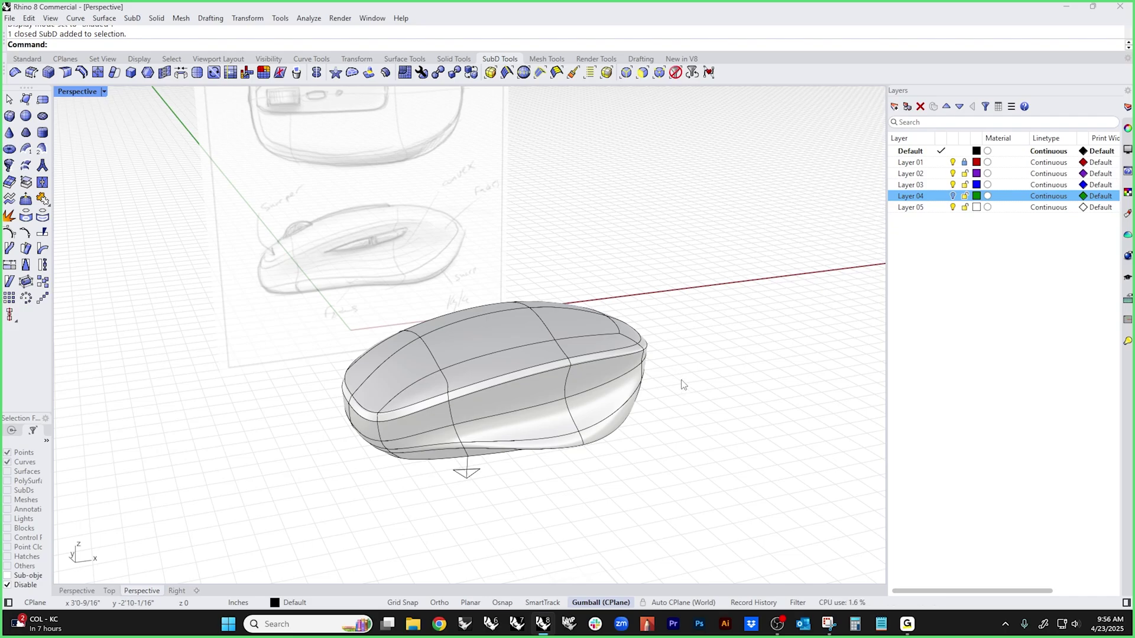
- Convert the SubD mouse body to NURBS with DeleteInputObjects set to Yes
{"action": "mouse_move", "coordinate": [703, 407]}
{"action": "right_mouse_down"}
{"action": "mouse_move", "coordinate": [679, 520]}
{"action": "mouse_move", "coordinate": [685, 393]}
{"action": "right_mouse_up"}
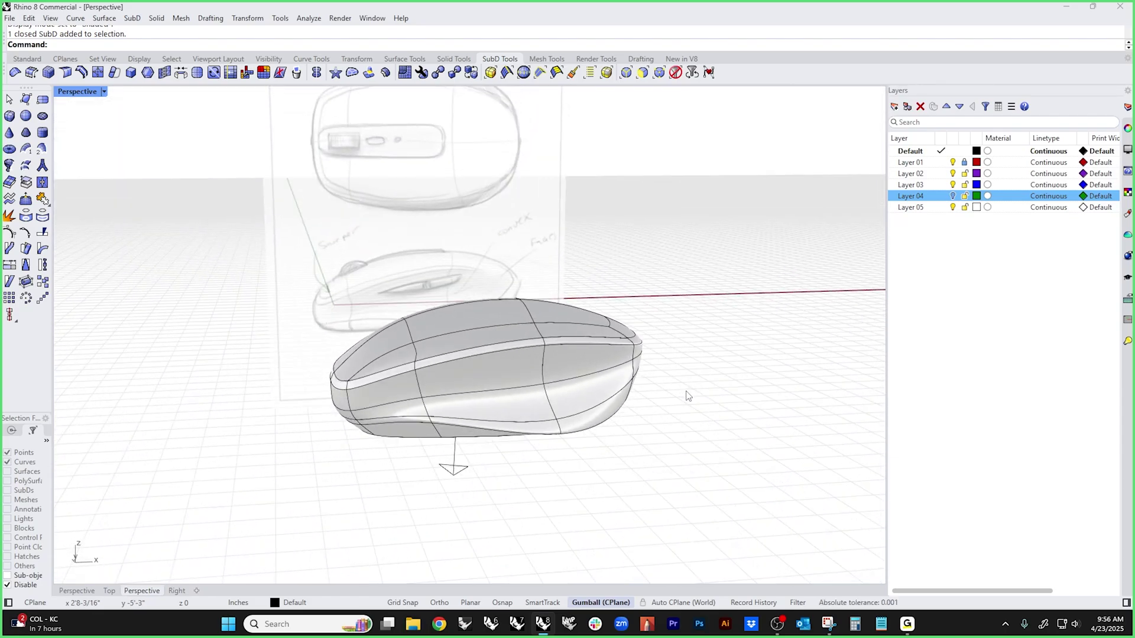
{"action": "left_click", "coordinate": [458, 362]}
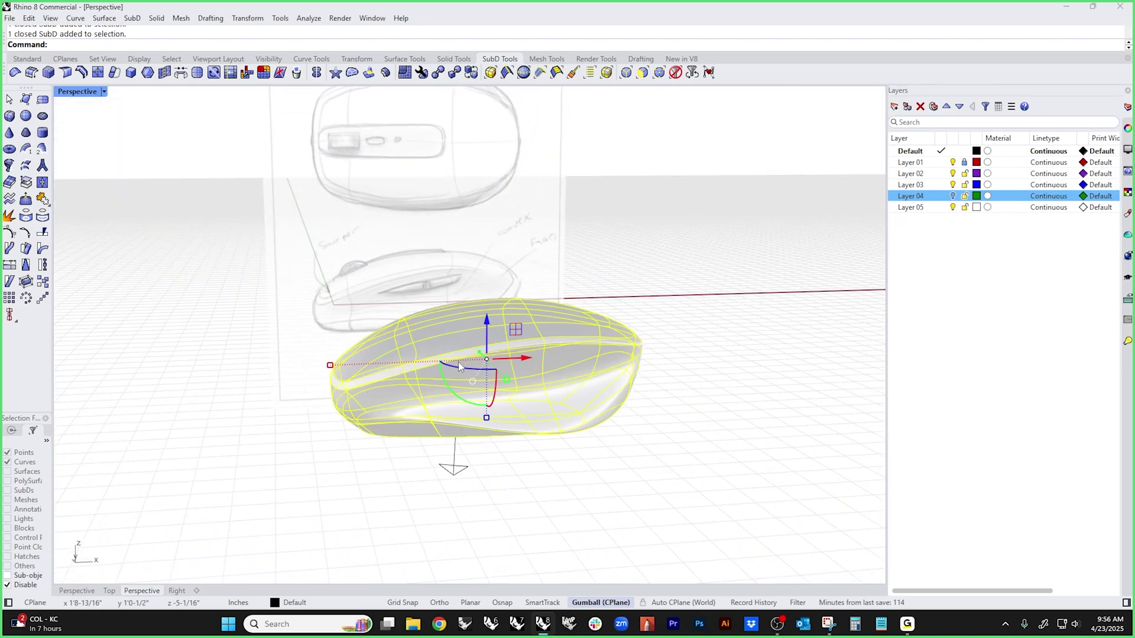
{"action": "type", "text": "Toinurbs"}
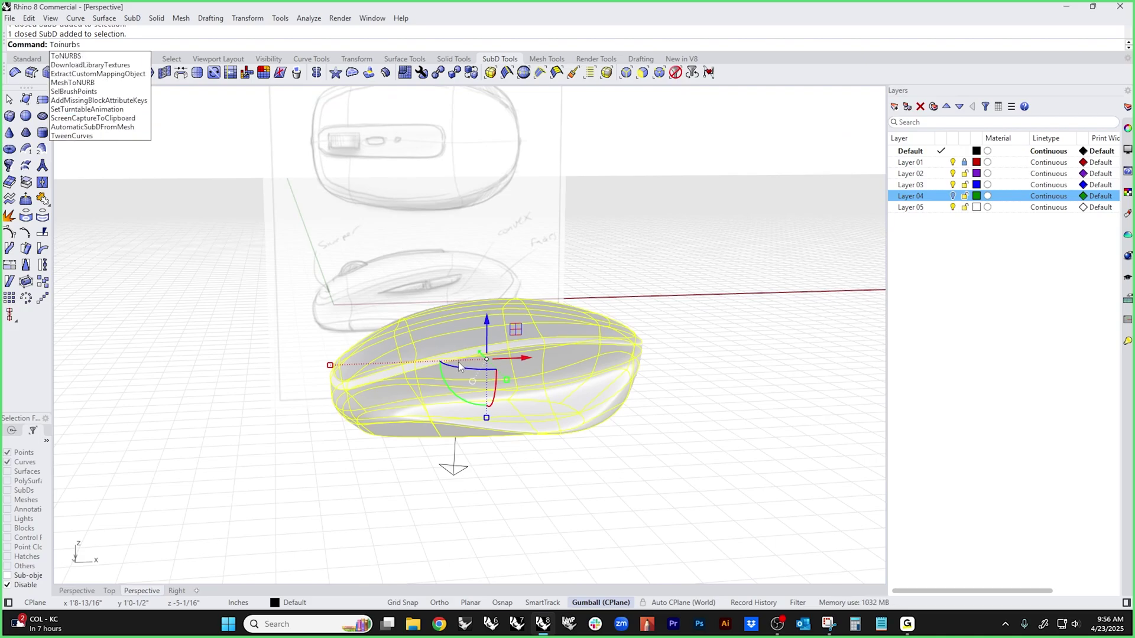
{"action": "key", "text": "BackSpace"}
{"action": "key", "text": "BackSpace"}
{"action": "key", "text": "BackSpace"}
{"action": "key", "text": "BackSpace"}
{"action": "key", "text": "BackSpace"}
{"action": "key", "text": "BackSpace"}
{"action": "key", "text": "BackSpace"}
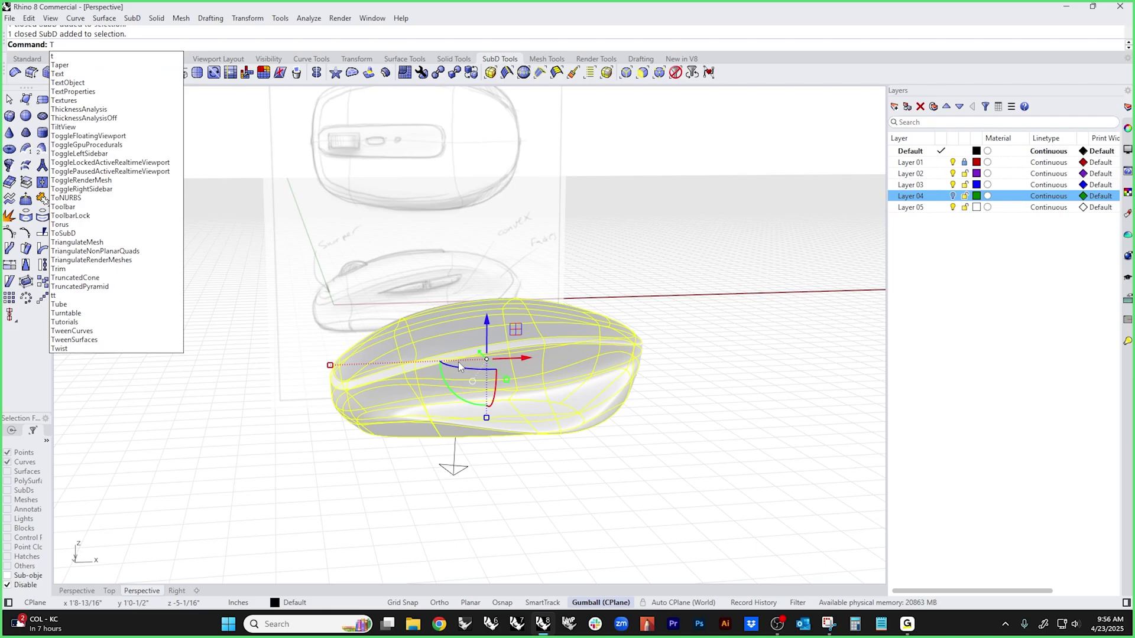
{"action": "key", "text": "BackSpace"}
{"action": "type", "text": "To NURBS"}
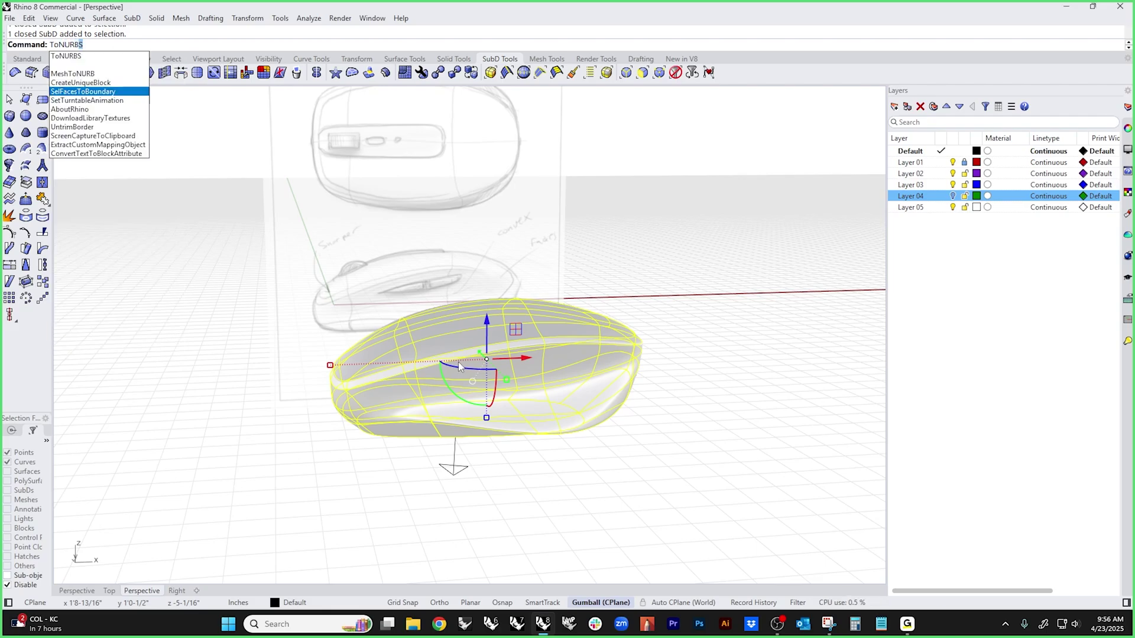
{"action": "key", "text": "Return"}
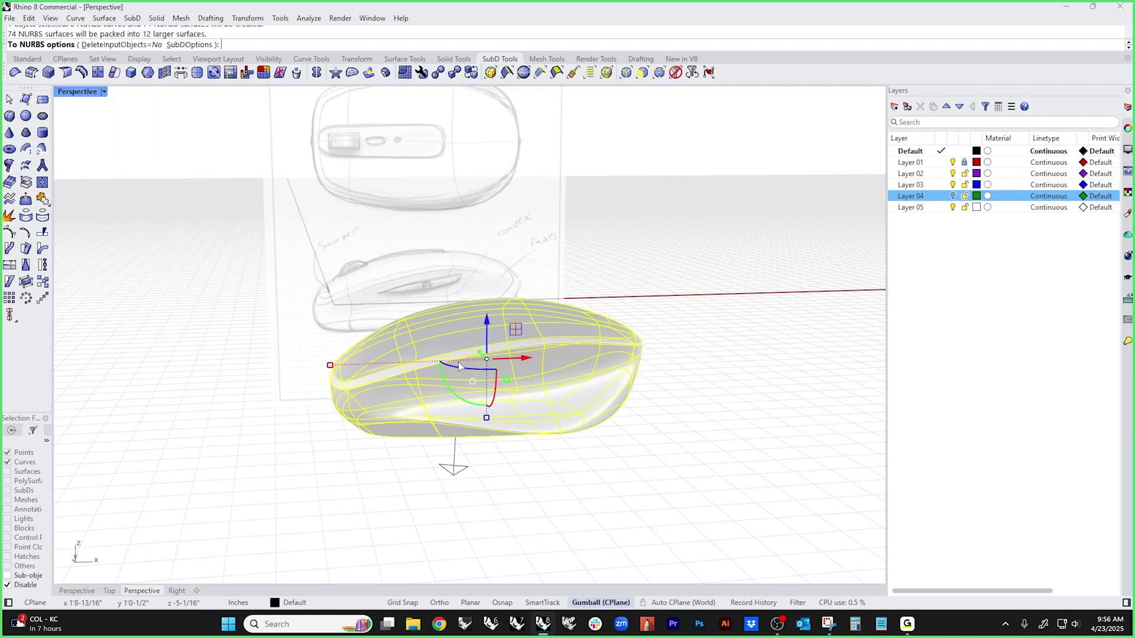
{"action": "left_click", "coordinate": [131, 47]}
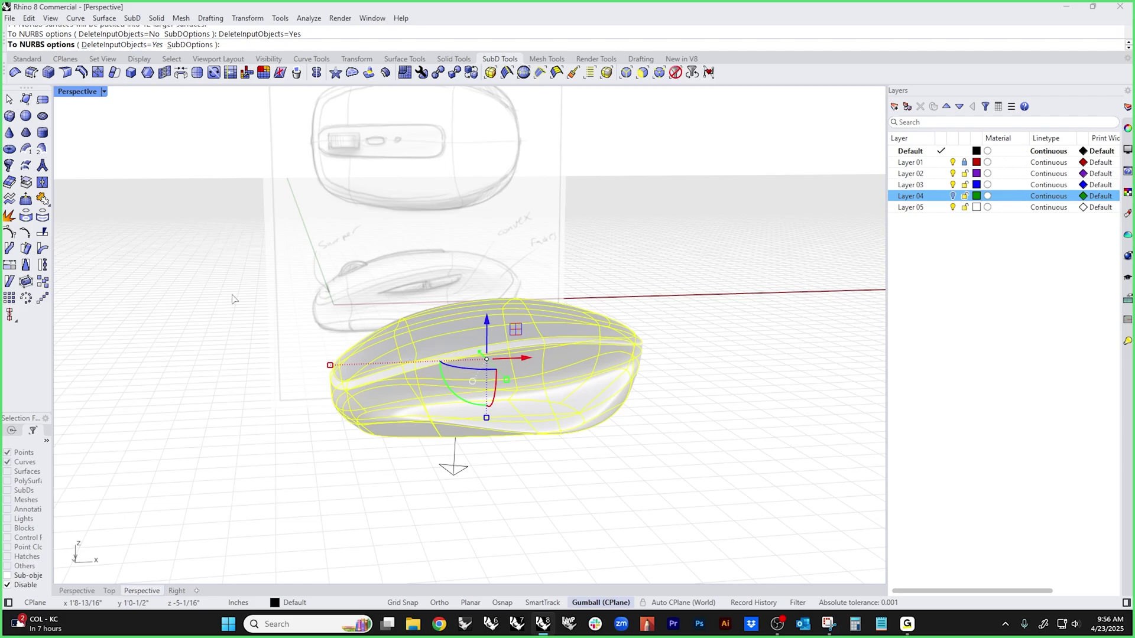
{"action": "key", "text": "Return"}
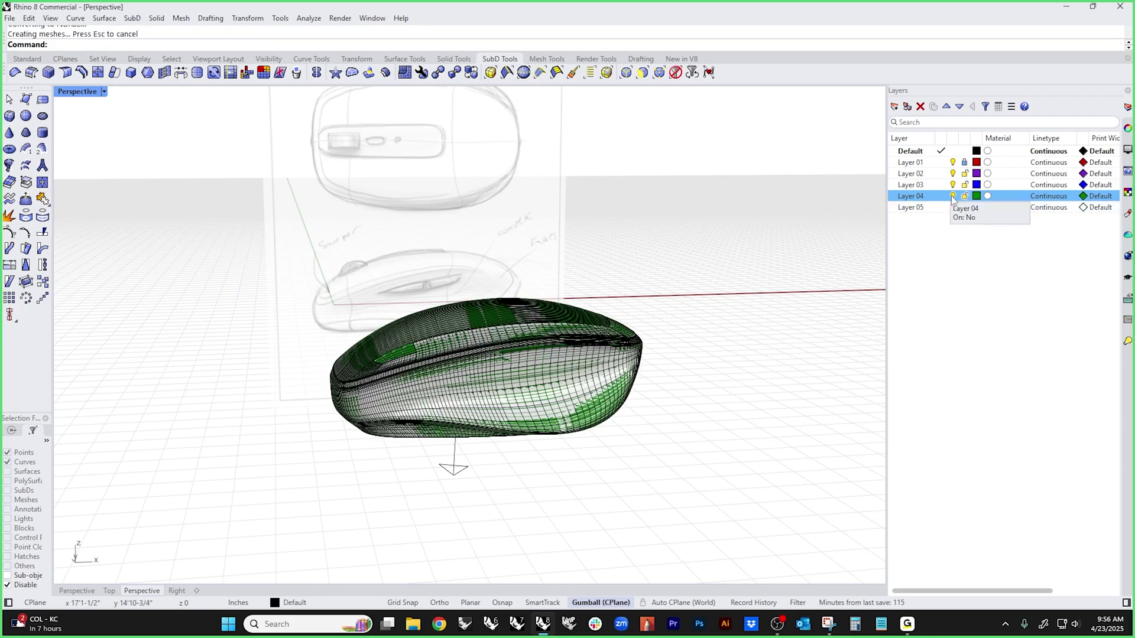
- Show only Layer 04 and examine the backup SubD body by itself
{"action": "right_click", "coordinate": [929, 197]}
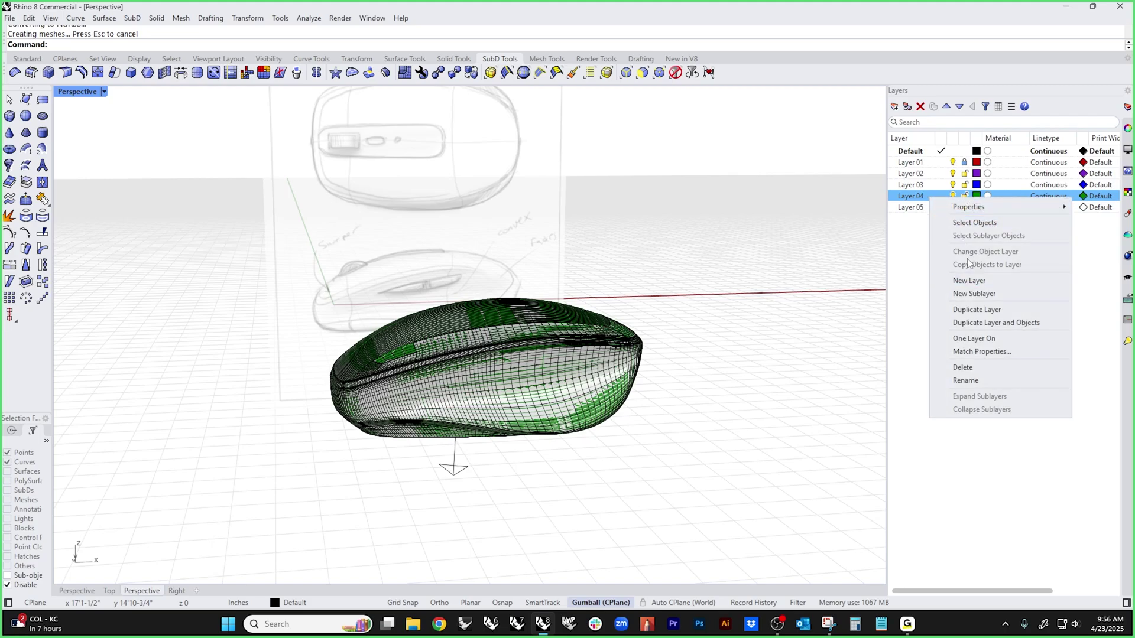
{"action": "left_click", "coordinate": [973, 338]}
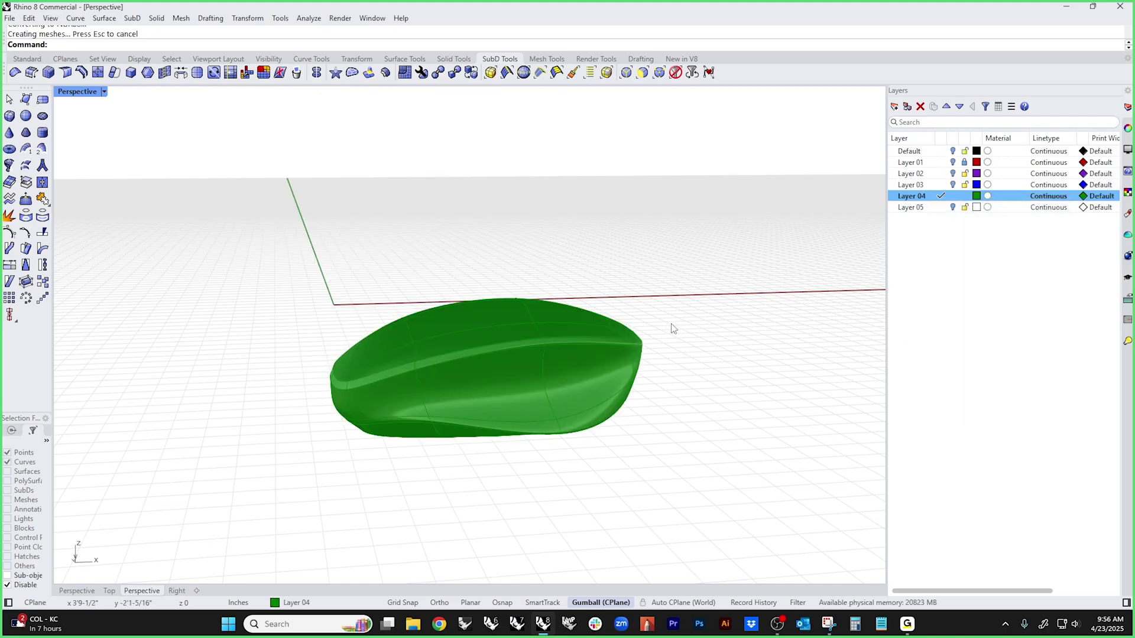
{"action": "right_click_drag", "start_coordinate": [672, 324], "coordinate": [579, 363]}
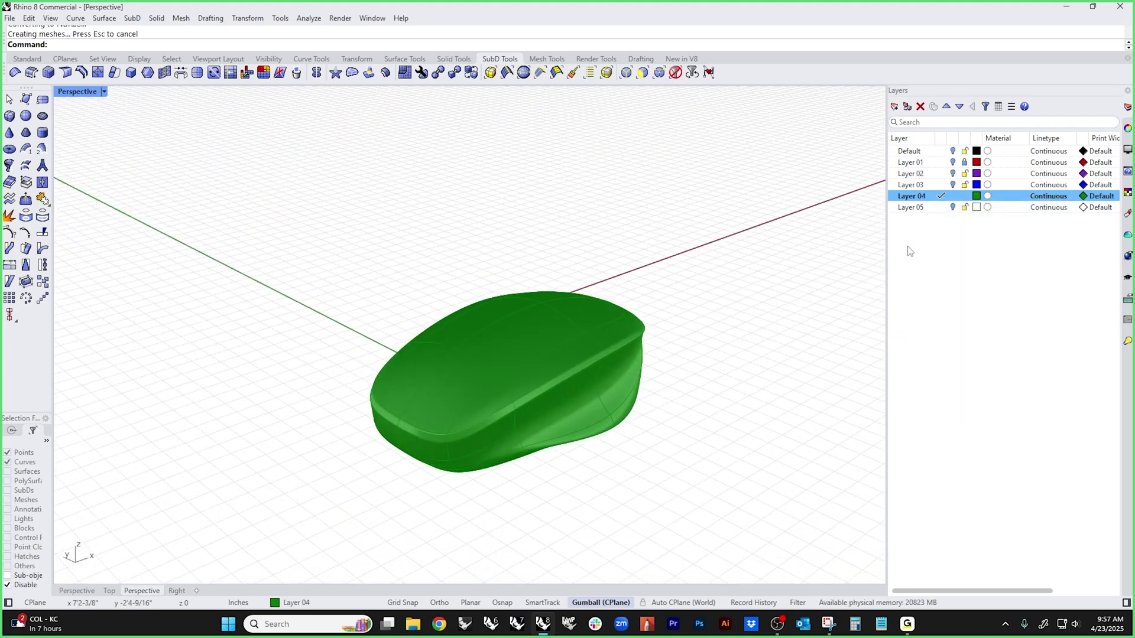
- Turn Default and Layers 01 to 03 back on, make Default the current layer and hide Layer 04
{"action": "left_click", "coordinate": [953, 151]}
{"action": "left_click", "coordinate": [952, 162]}
{"action": "left_click", "coordinate": [953, 173]}
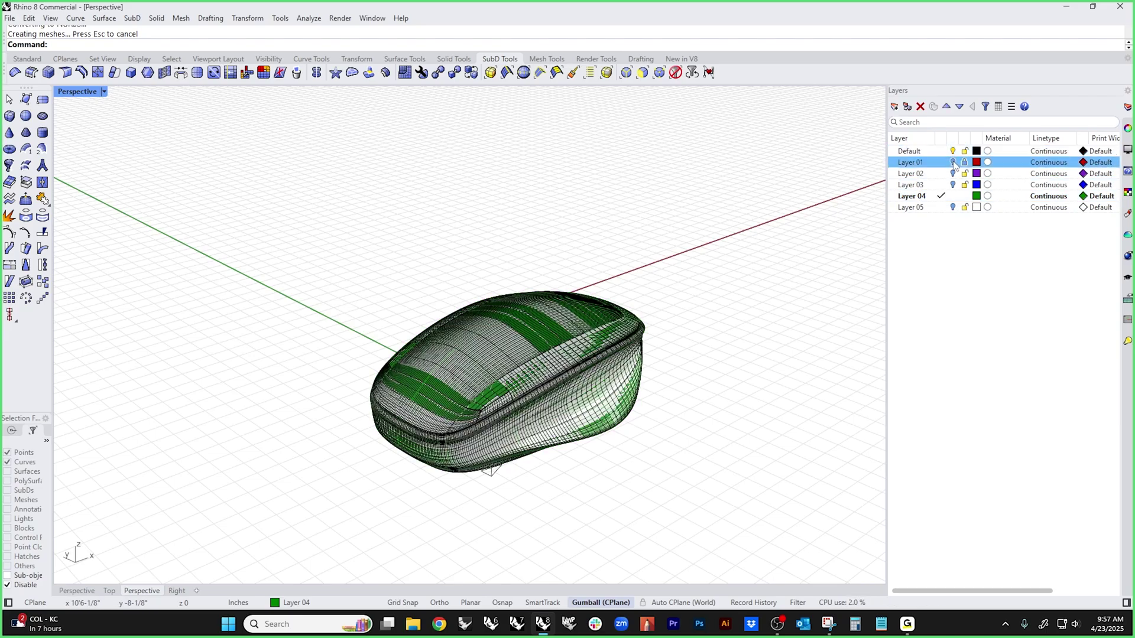
{"action": "left_click", "coordinate": [953, 184]}
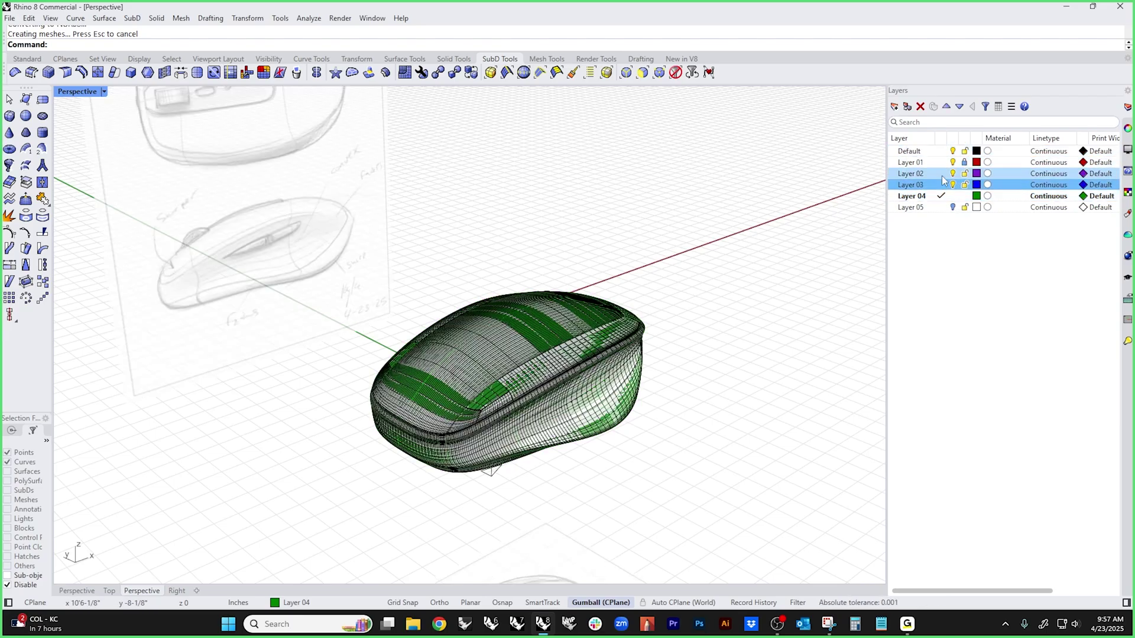
{"action": "left_click", "coordinate": [941, 151]}
{"action": "left_click", "coordinate": [952, 196]}
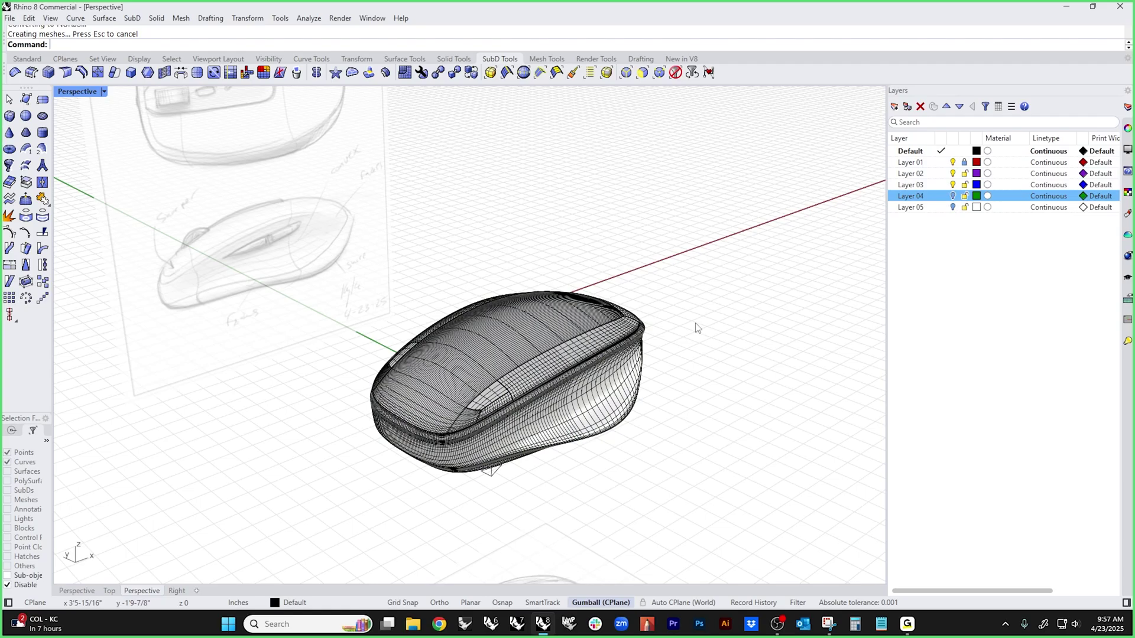
- Turn off the surface isocurve display for the NURBS mouse body
{"action": "right_click_drag", "start_coordinate": [696, 325], "coordinate": [573, 408]}
{"action": "scroll", "coordinate": [545, 404], "scroll_direction": "up", "scroll_amount": 6}
{"action": "right_click_drag", "start_coordinate": [609, 524], "coordinate": [556, 411]}
{"action": "scroll", "coordinate": [552, 440], "scroll_direction": "down", "scroll_amount": 6}
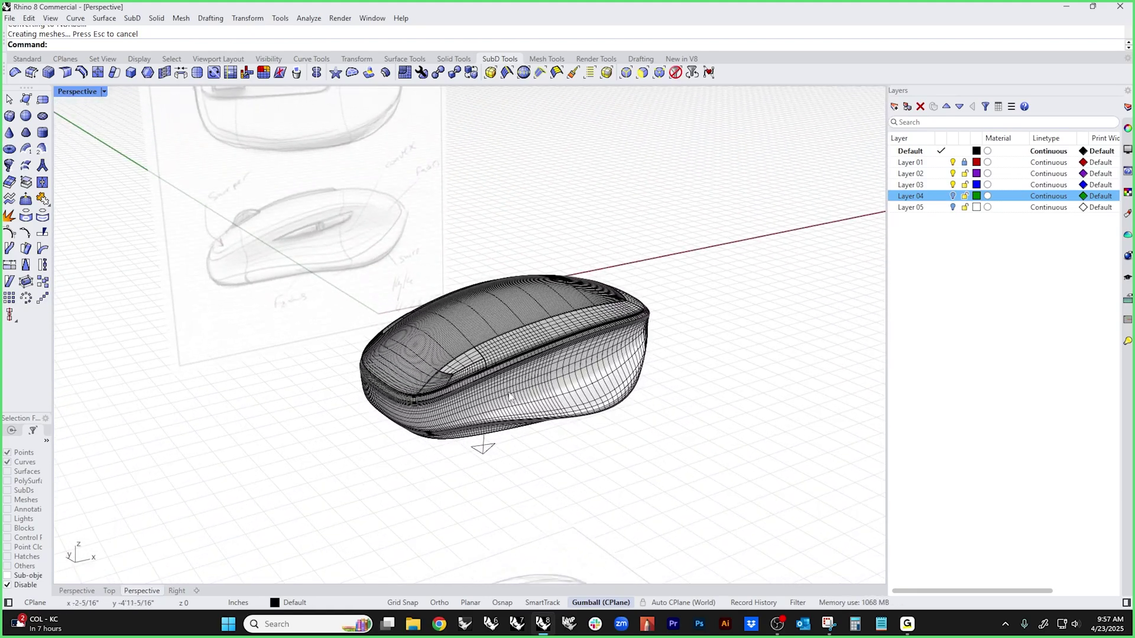
{"action": "left_click", "coordinate": [523, 389]}
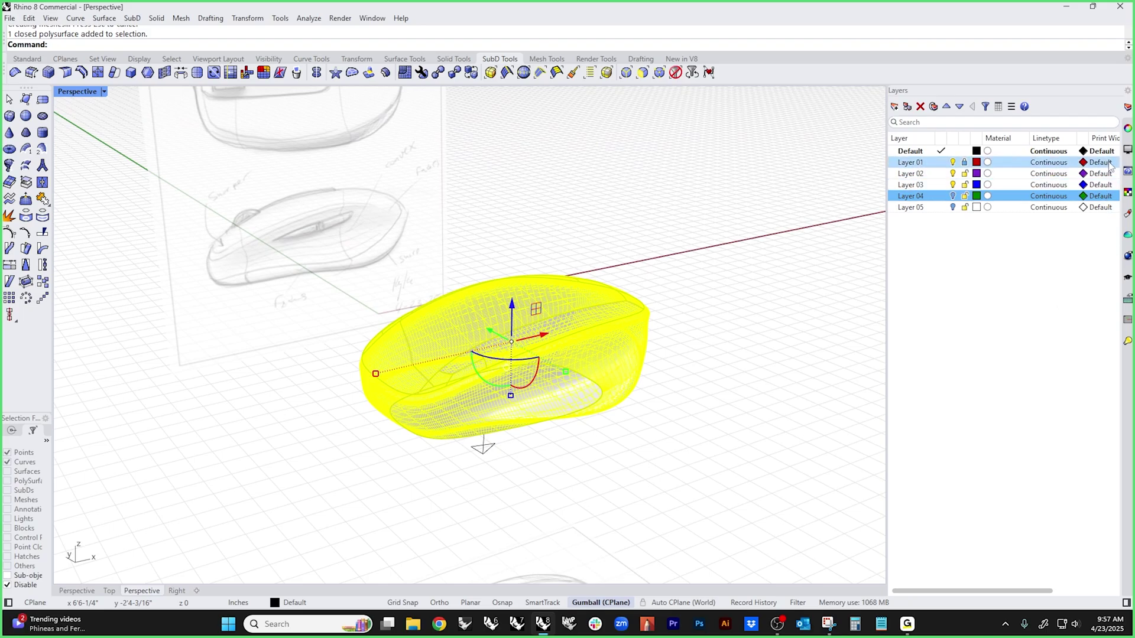
{"action": "left_click", "coordinate": [1127, 129]}
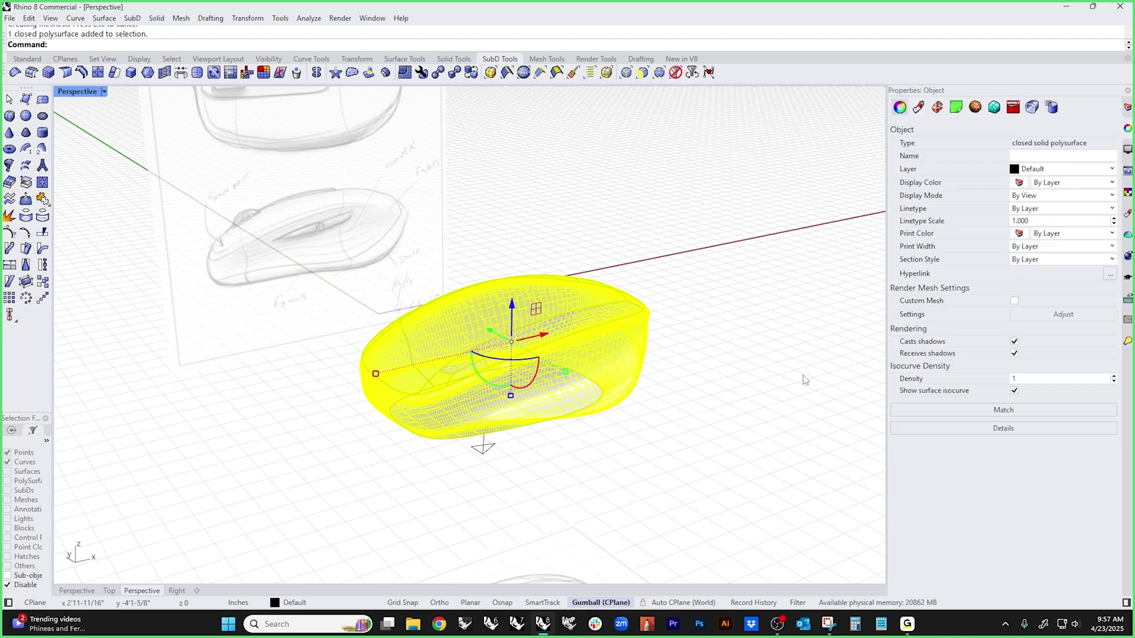
{"action": "left_click", "coordinate": [732, 413]}
{"action": "right_click_drag", "start_coordinate": [732, 414], "coordinate": [709, 444]}
{"action": "left_click", "coordinate": [602, 396]}
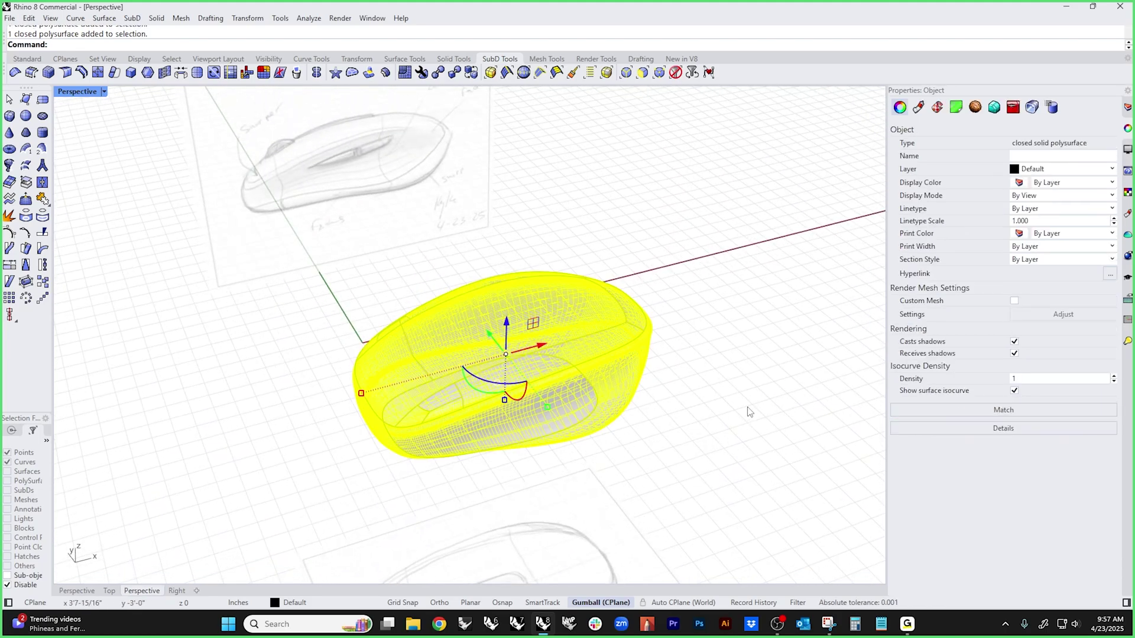
{"action": "left_click", "coordinate": [743, 415]}
{"action": "left_click", "coordinate": [602, 388]}
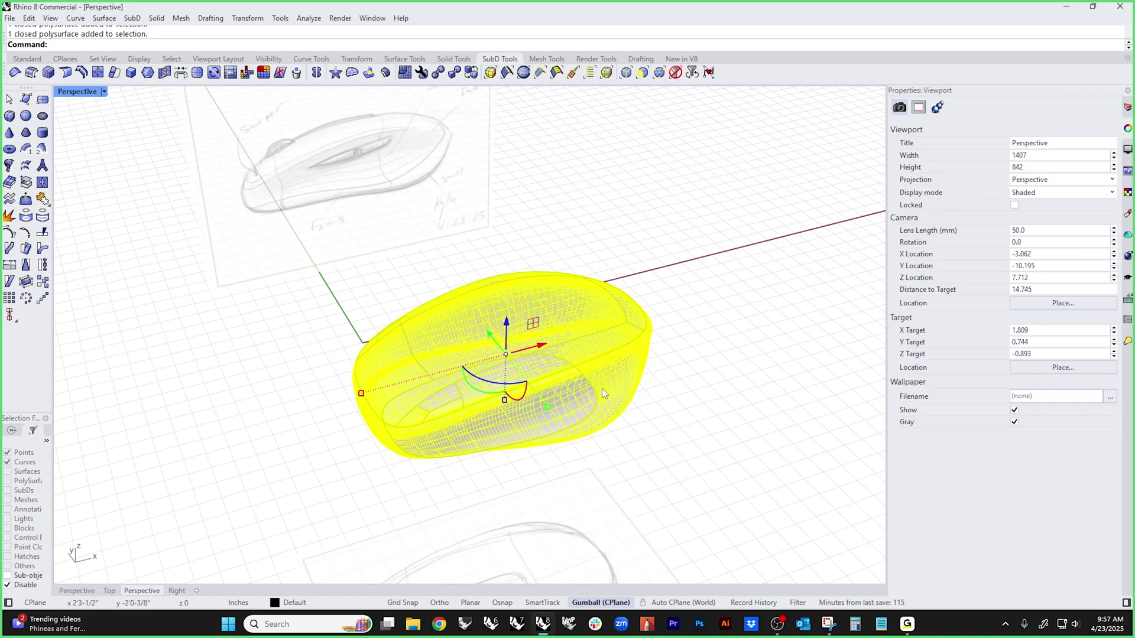
{"action": "left_click", "coordinate": [1013, 393]}
{"action": "left_click", "coordinate": [695, 436]}
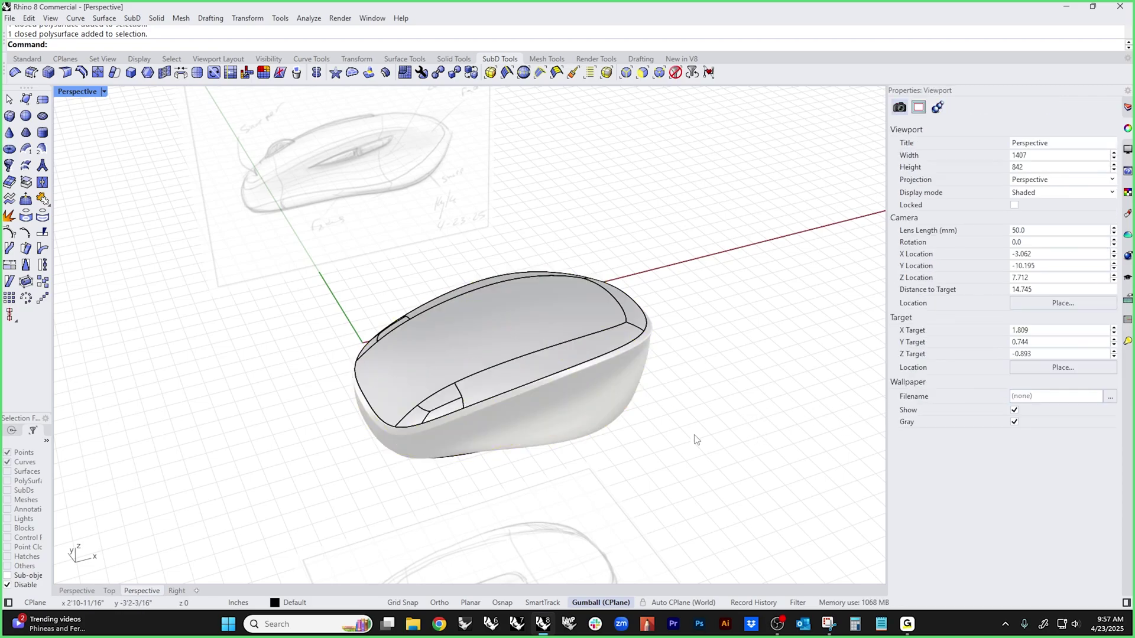
- Check the NURBS body's surface continuity with Zebra analysis from several angles, and close the analysis
{"action": "right_click_drag", "start_coordinate": [695, 437], "coordinate": [665, 427]}
{"action": "left_click", "coordinate": [612, 409]}
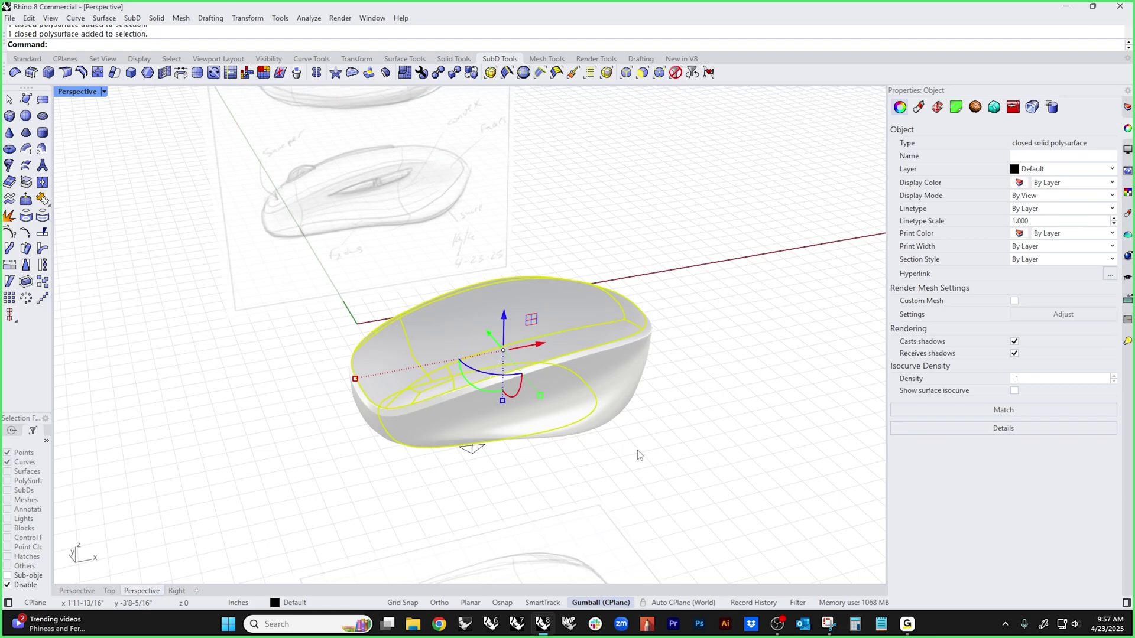
{"action": "type", "text": "Zebra"}
{"action": "key", "text": "Return"}
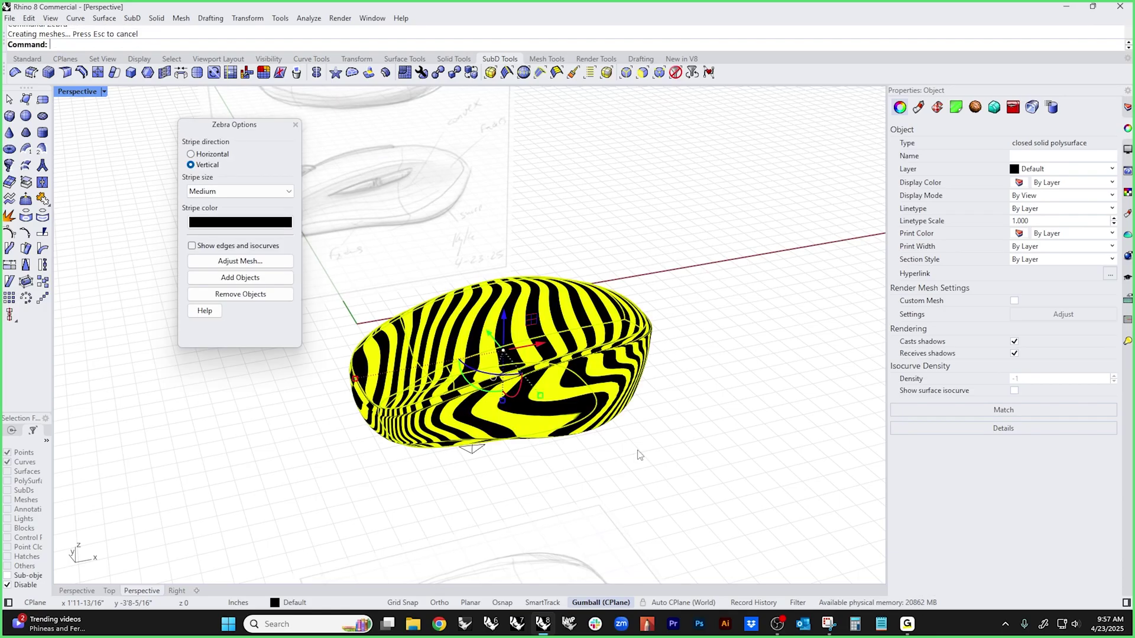
{"action": "right_click_drag", "start_coordinate": [639, 453], "coordinate": [527, 399]}
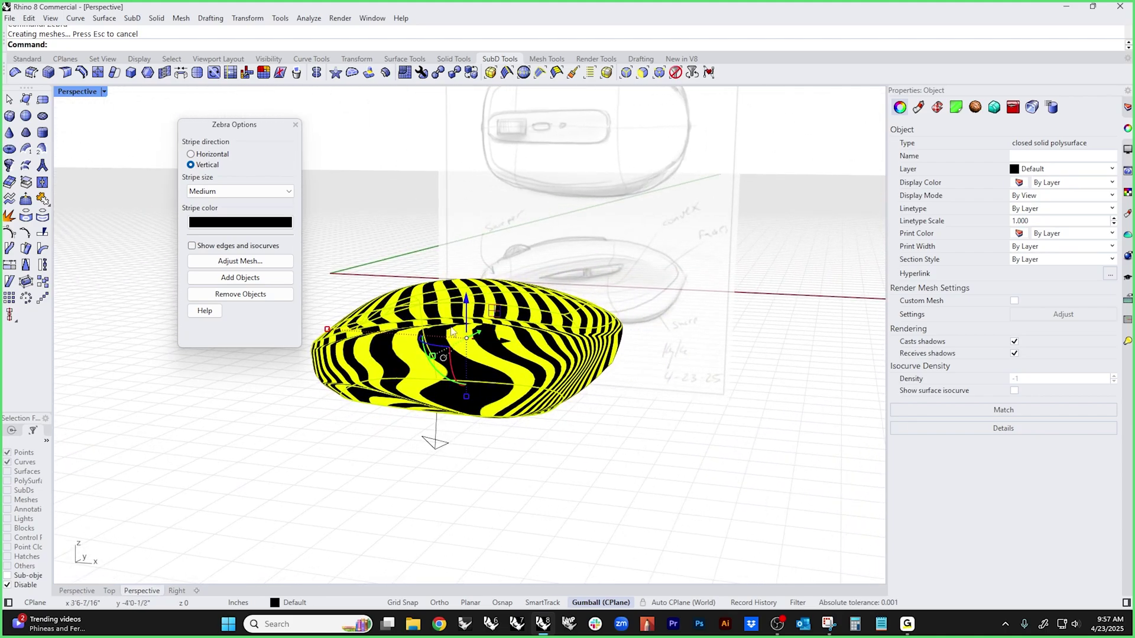
{"action": "left_click", "coordinate": [296, 125]}
- Inspect the NURBS body's reflections with EMap environment-map analysis, then end the analysis and deselect the body
{"action": "right_click_drag", "start_coordinate": [293, 212], "coordinate": [270, 292]}
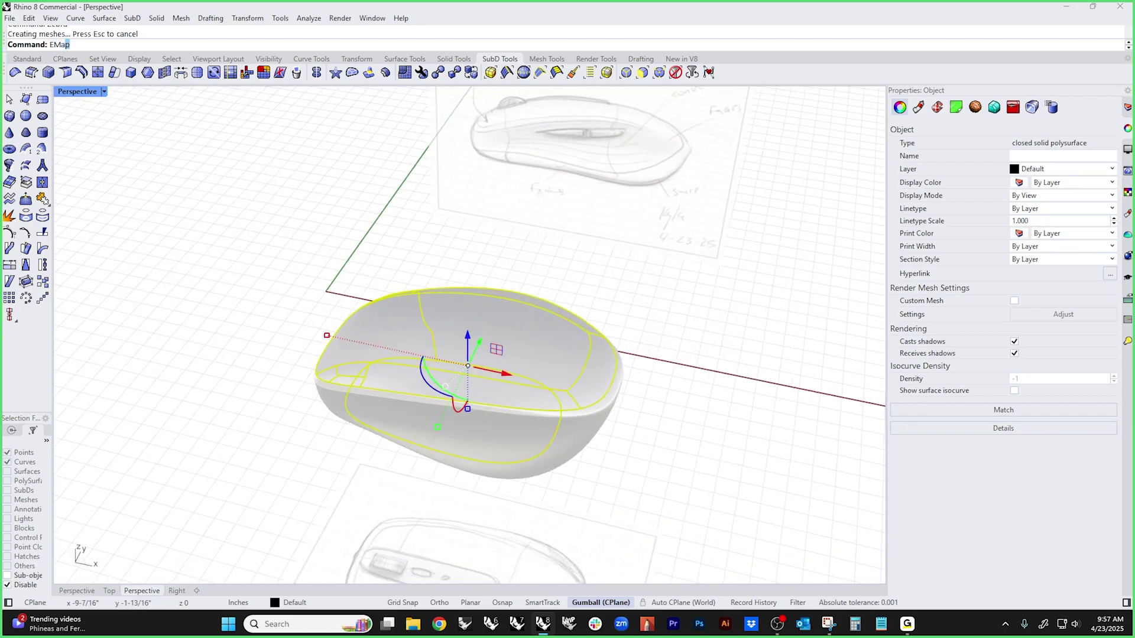
{"action": "key", "text": "Return"}
{"action": "right_click_drag", "start_coordinate": [239, 411], "coordinate": [431, 427]}
{"action": "left_click", "coordinate": [291, 352]}
{"action": "left_click", "coordinate": [297, 170]}
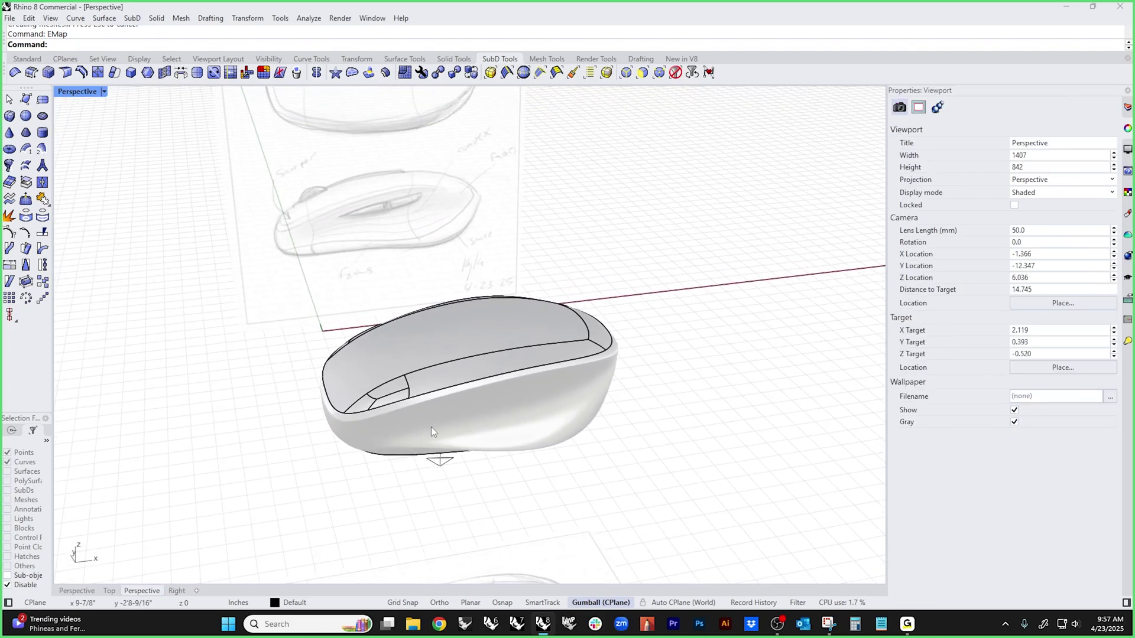
- Switch to the Top view in Wireframe display, framing the front of the mouse and the sketched button panel
{"action": "type", "text": "top"}
{"action": "key", "text": "Return"}
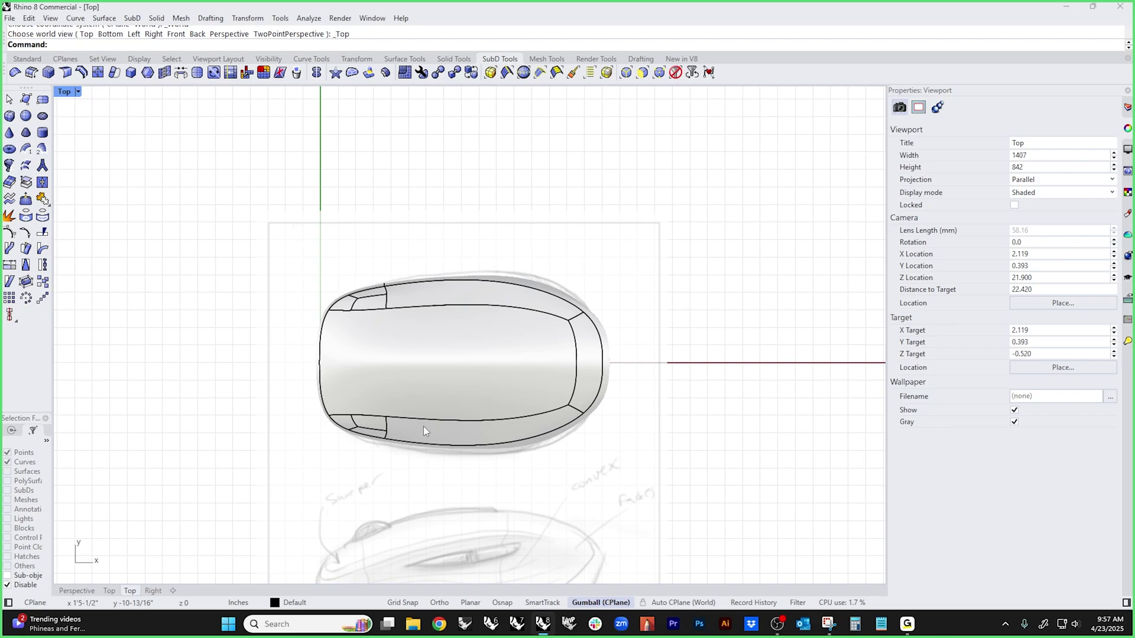
{"action": "middle_click", "coordinate": [317, 395]}
{"action": "left_click", "coordinate": [266, 348]}
{"action": "scroll", "coordinate": [377, 353], "scroll_direction": "up", "scroll_amount": 8}
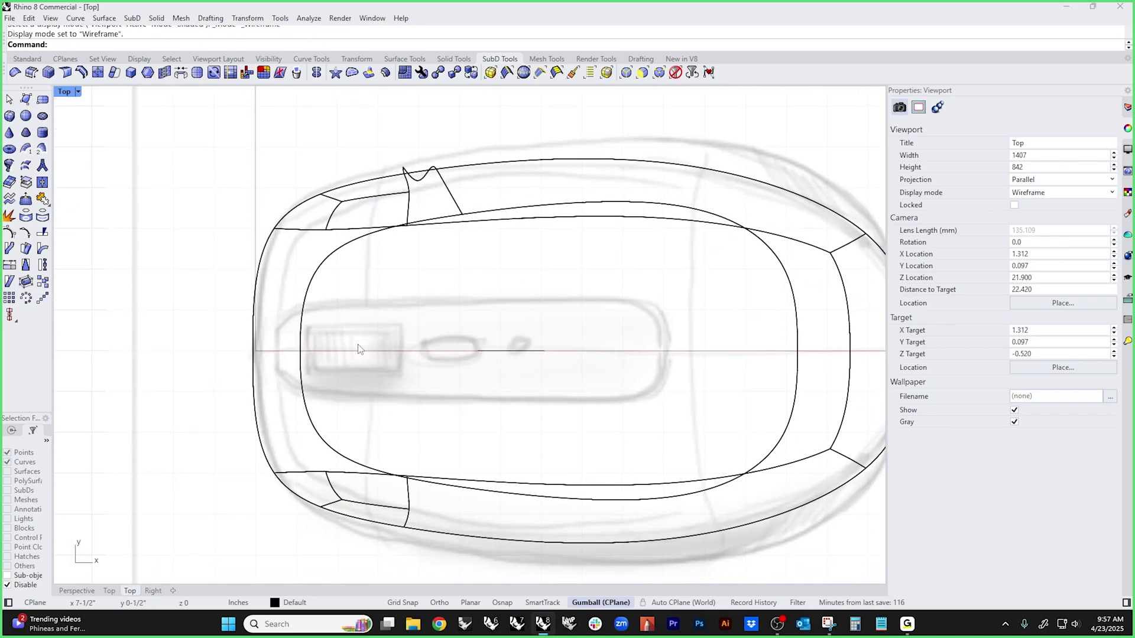
- Draw a rounded rectangle from its center on the mouse's centreline, matching the width of the sketched scroll-wheel panel
{"action": "left_click", "coordinate": [24, 59]}
{"action": "left_click", "coordinate": [26, 132]}
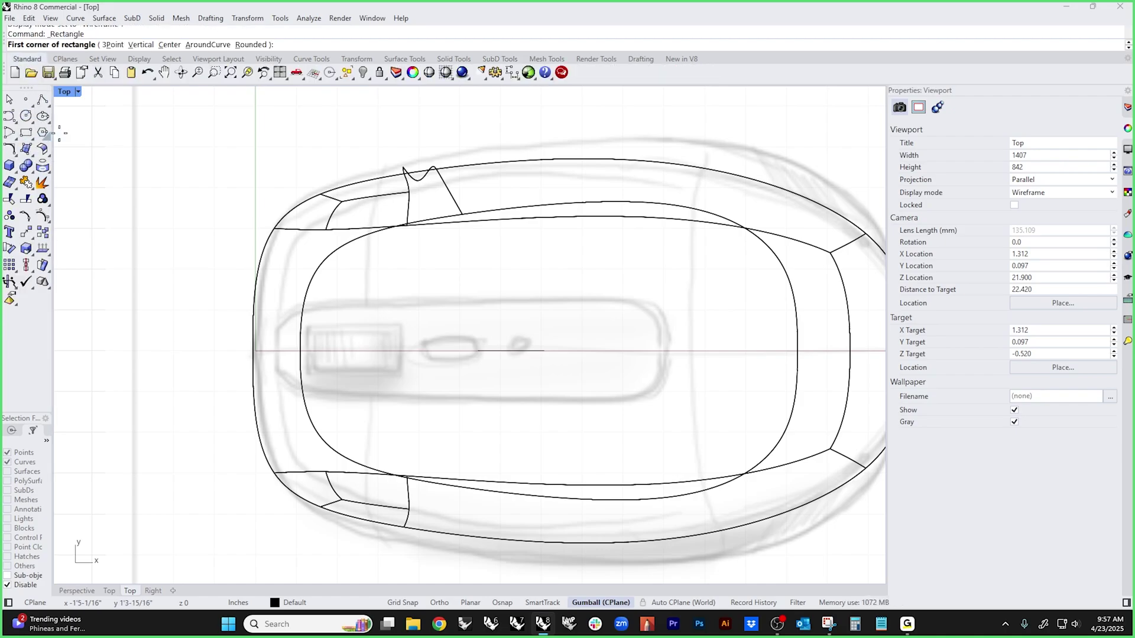
{"action": "left_click", "coordinate": [170, 45]}
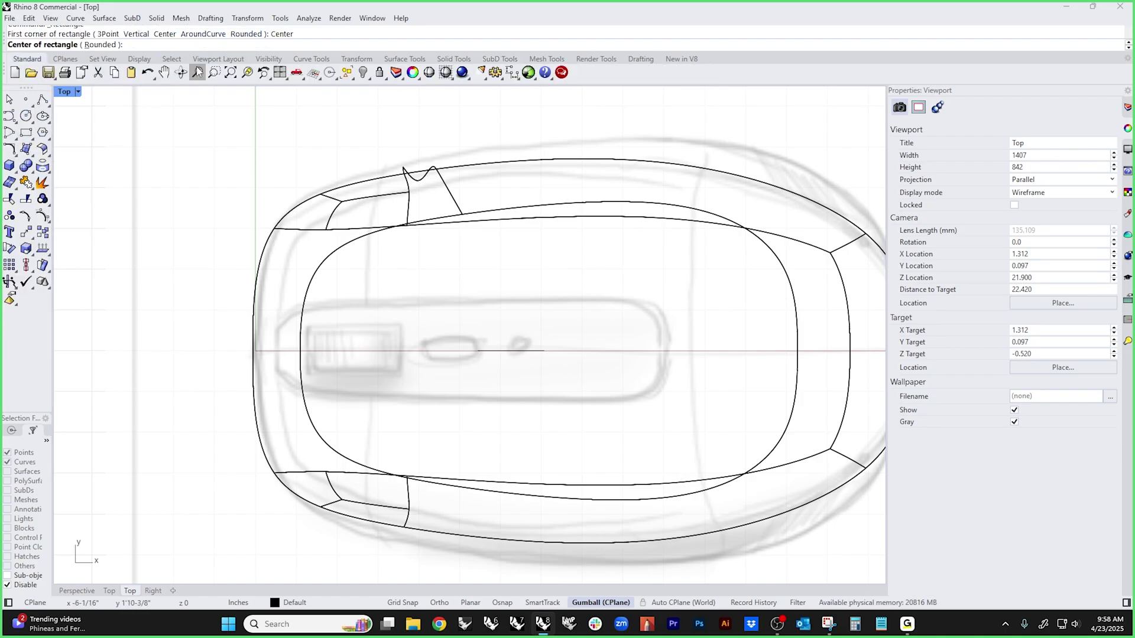
{"action": "left_click", "coordinate": [301, 351]}
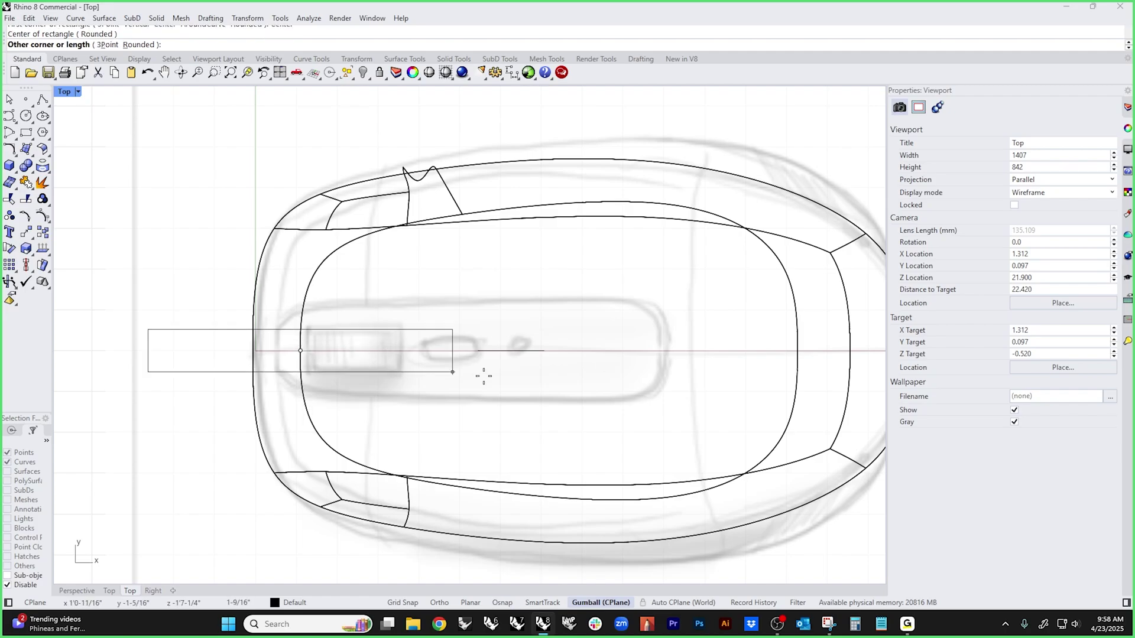
{"action": "left_click", "coordinate": [534, 402]}
{"action": "left_click", "coordinate": [525, 397]}
{"action": "left_click", "coordinate": [524, 399]}
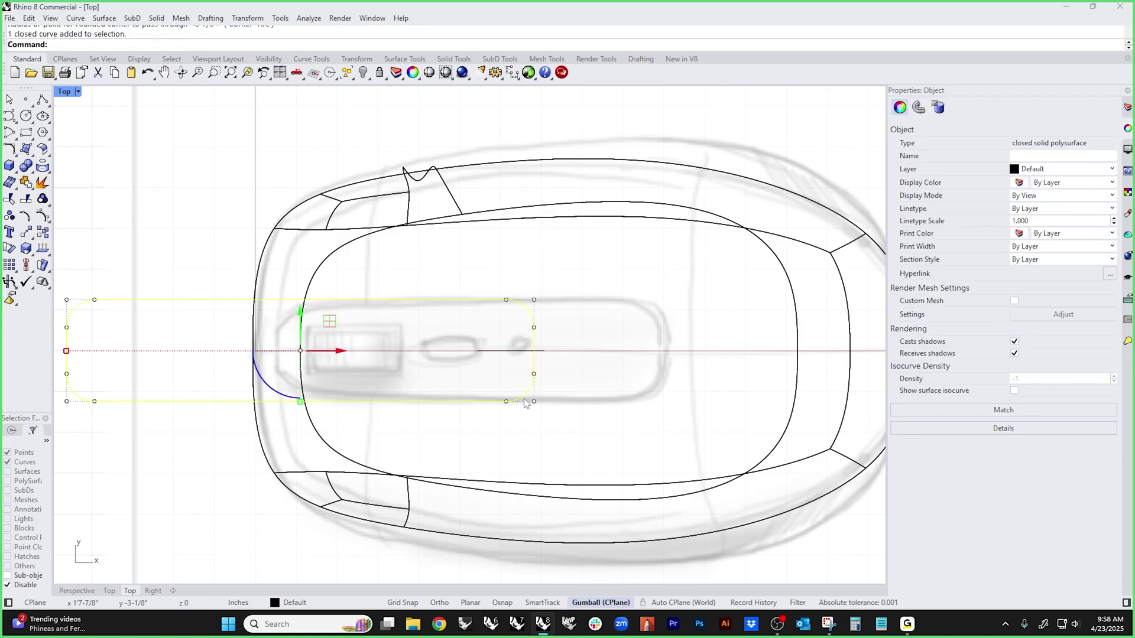
- Move the rounded rectangle back to the sketched panel's rear edge and shift its front control points to the panel's front edge
{"action": "left_click_drag", "start_coordinate": [347, 351], "coordinate": [484, 350]}
{"action": "left_click", "coordinate": [256, 448]}
{"action": "left_click", "coordinate": [247, 406]}
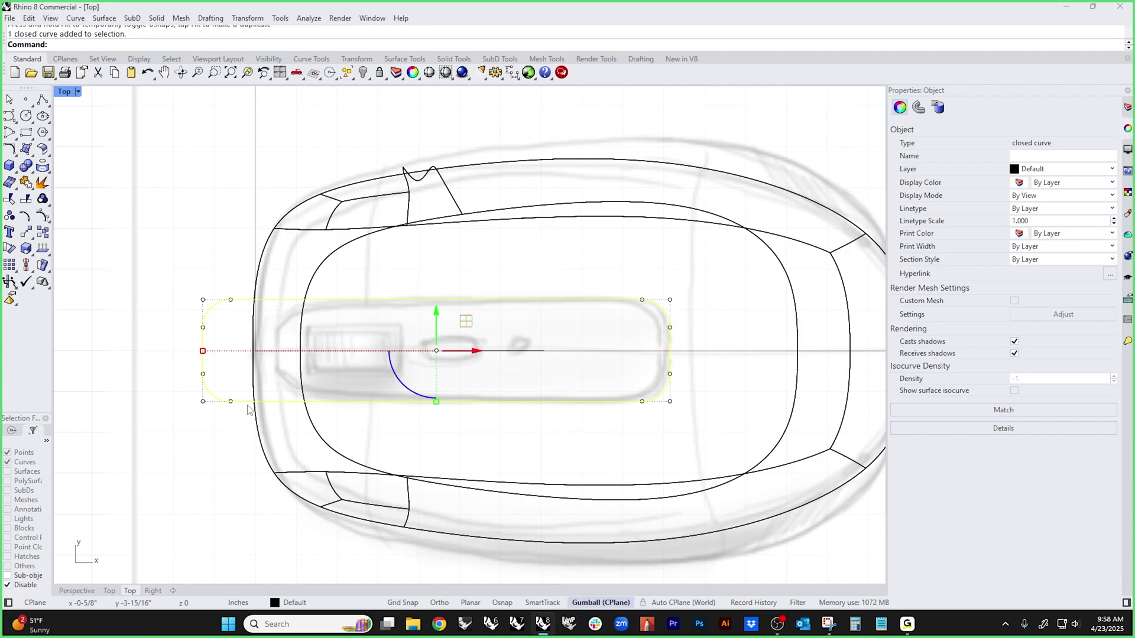
{"action": "left_click_drag", "start_coordinate": [156, 289], "coordinate": [246, 430]}
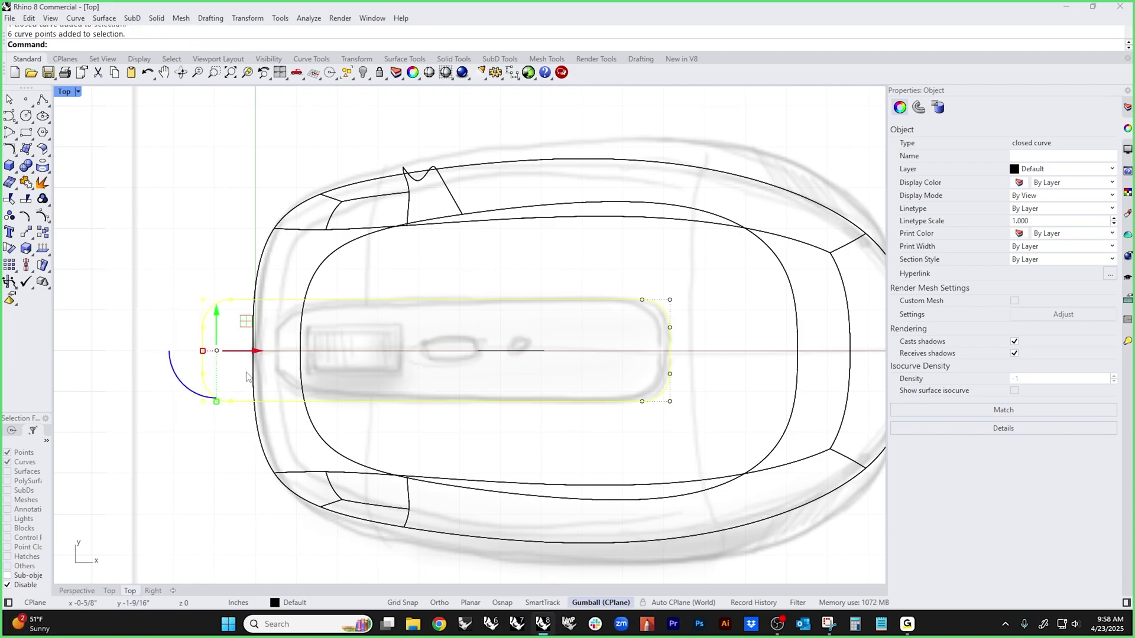
{"action": "left_click_drag", "start_coordinate": [255, 351], "coordinate": [290, 354]}
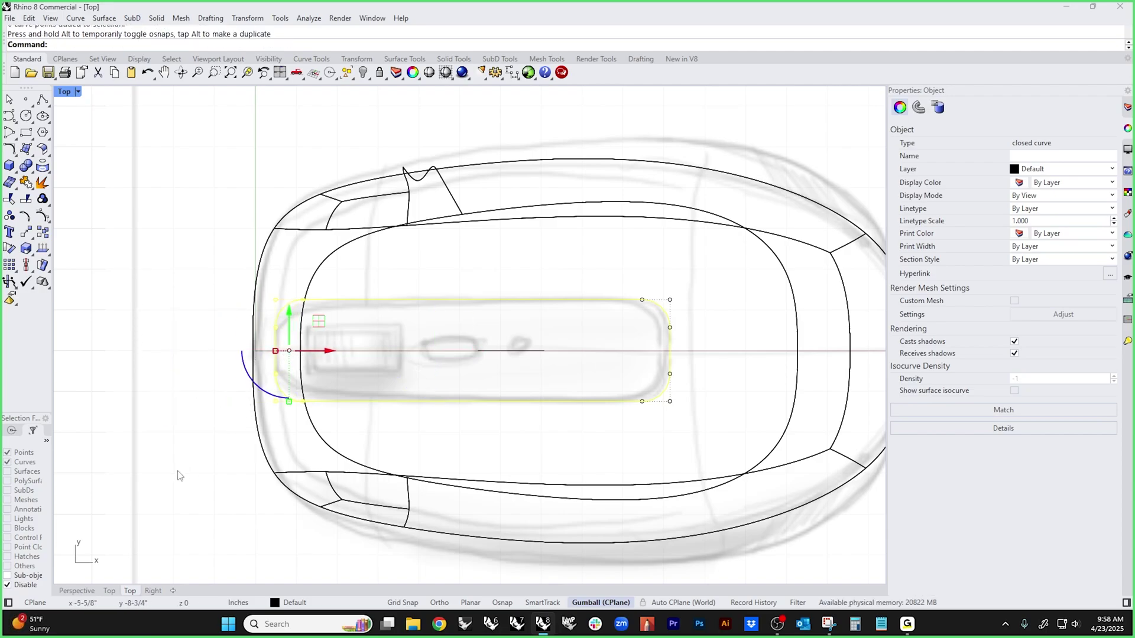
{"action": "left_click", "coordinate": [198, 467]}
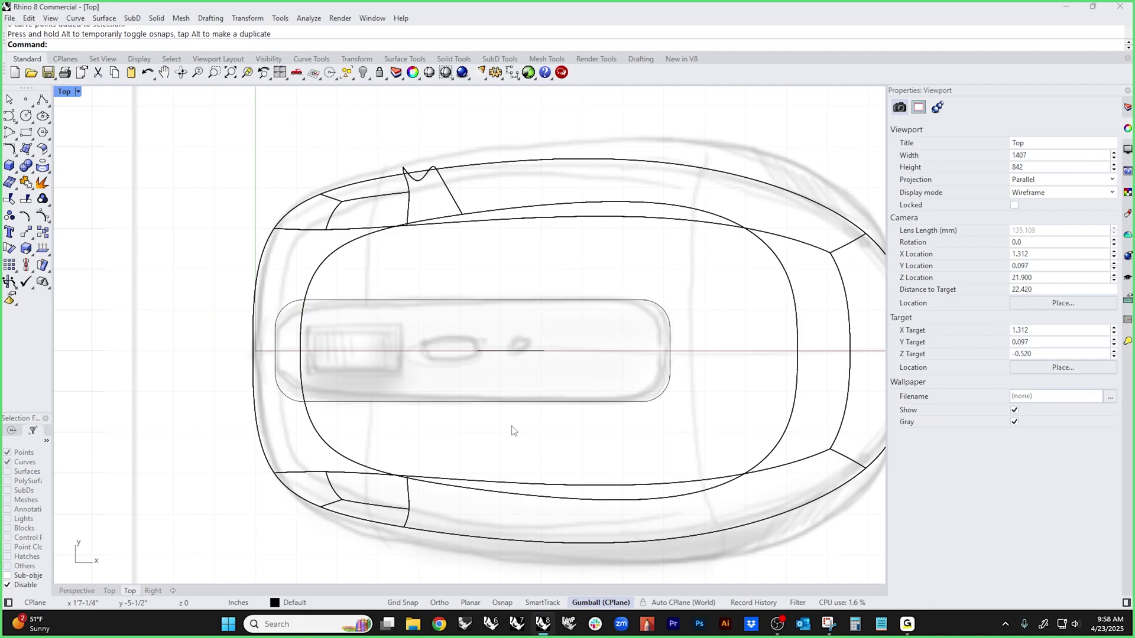
- Narrow the front end of the rounded rectangle by scaling its front control points across the width to match the sketched panel
{"action": "left_click", "coordinate": [384, 403]}
{"action": "left_click_drag", "start_coordinate": [185, 273], "coordinate": [357, 428]}
{"action": "left_click_drag", "start_coordinate": [289, 402], "coordinate": [293, 394], "text": "shift"}
{"action": "left_click", "coordinate": [195, 413]}
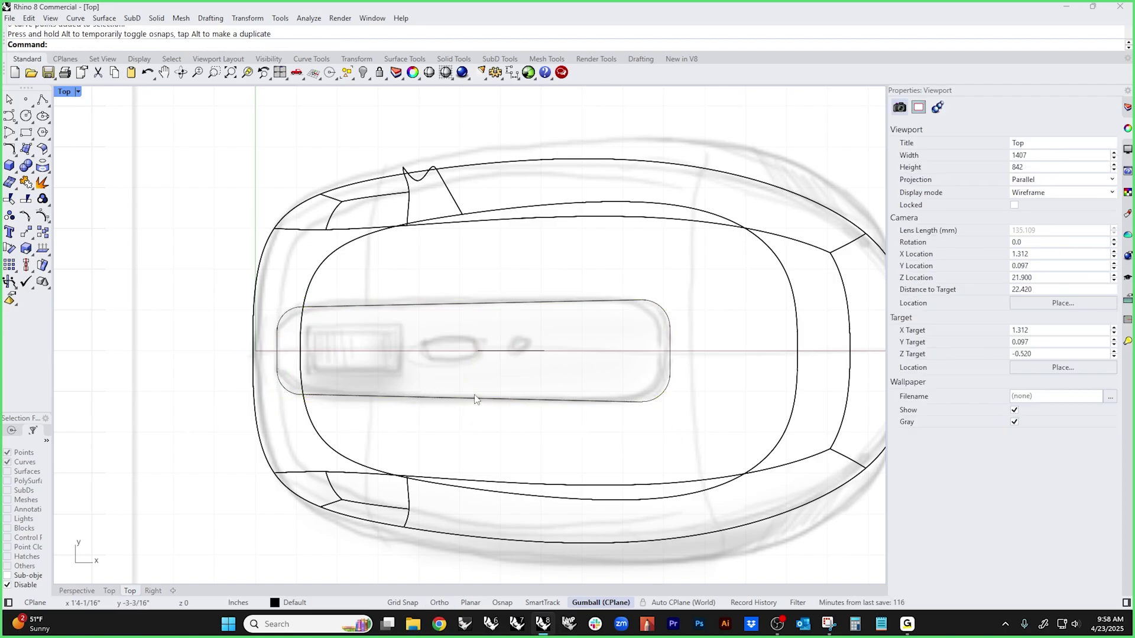
- Project the tapered panel curve from the Top view straight onto the mouse body
{"action": "left_click", "coordinate": [406, 402]}
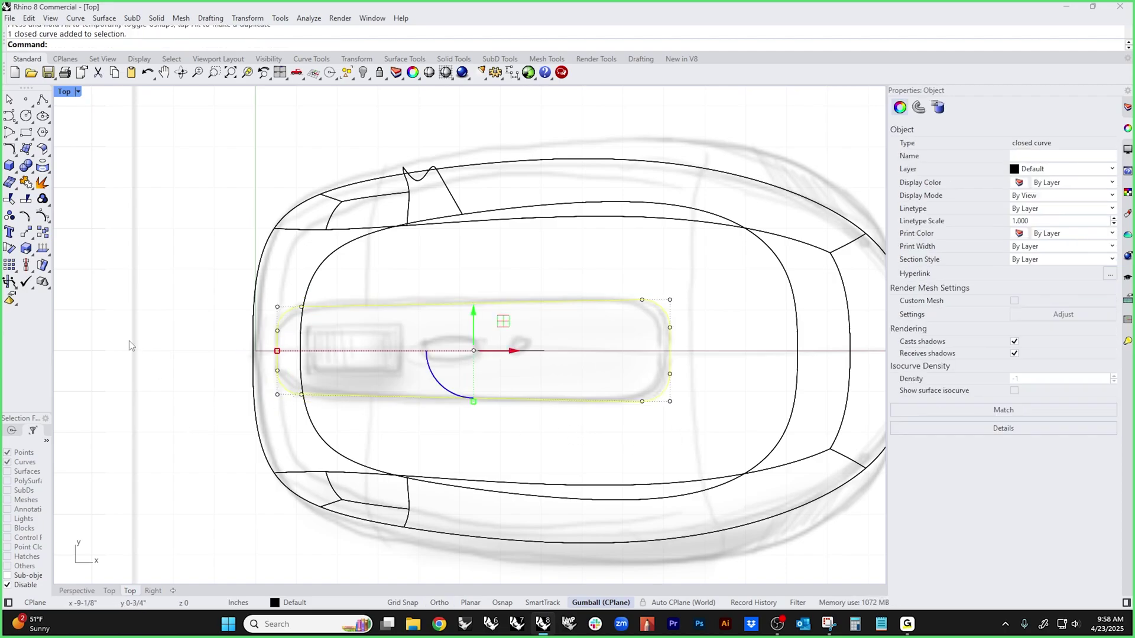
{"action": "left_click", "coordinate": [43, 166]}
{"action": "left_click_drag", "start_coordinate": [395, 424], "coordinate": [277, 495]}
{"action": "right_click", "coordinate": [172, 473]}
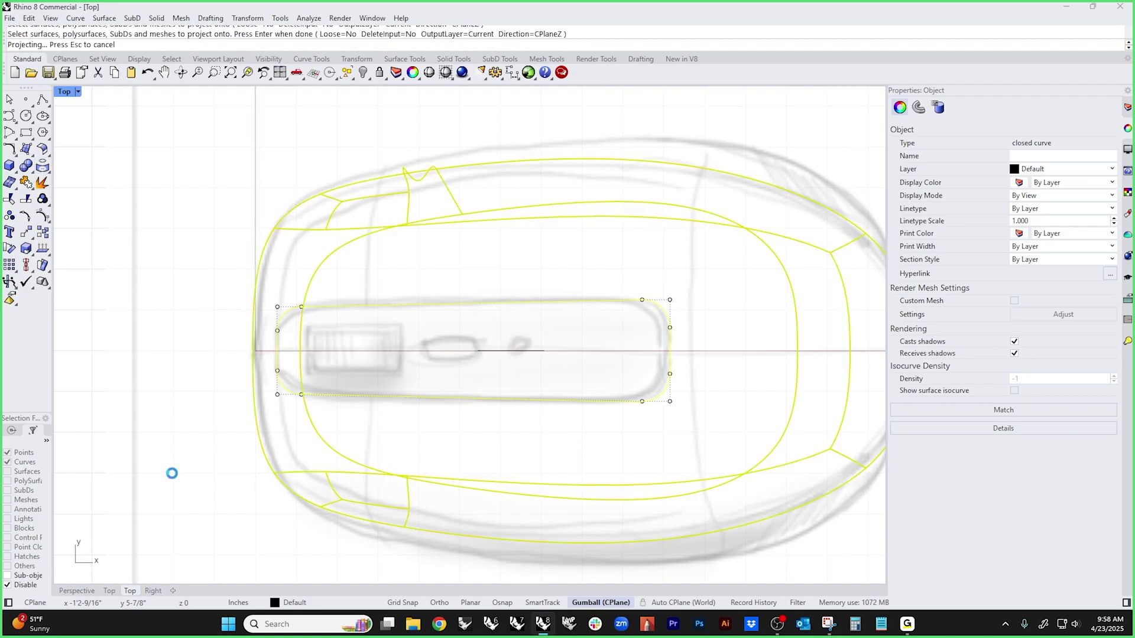
- Show the Perspective view in Shaded display and start PushPull on the upper-body area enclosed by the projected panel curve
{"action": "key", "text": "ctrl+F4"}
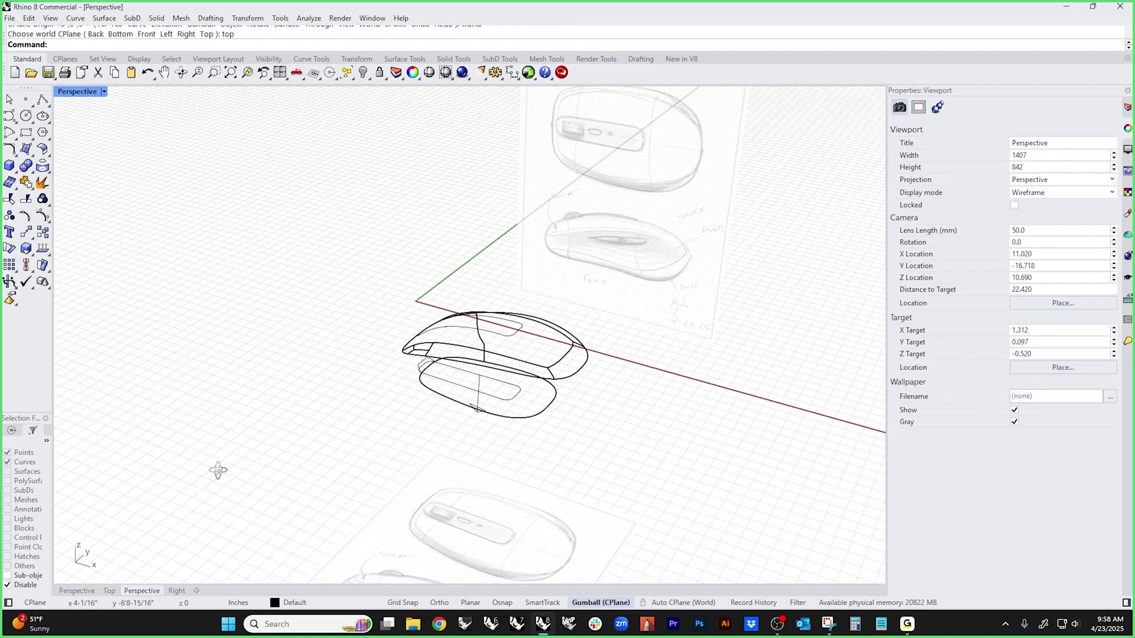
{"action": "right_click_drag", "start_coordinate": [218, 471], "coordinate": [419, 492]}
{"action": "scroll", "coordinate": [473, 339], "scroll_direction": "up", "scroll_amount": 12}
{"action": "middle_click", "coordinate": [473, 339]}
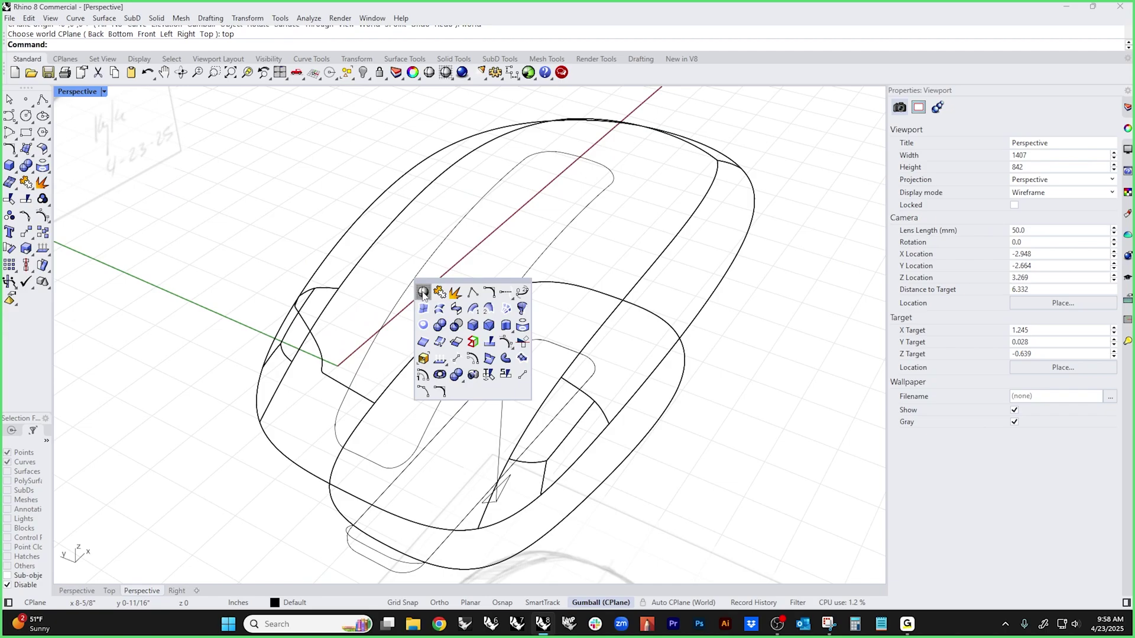
{"action": "left_click", "coordinate": [424, 292]}
{"action": "right_click_drag", "start_coordinate": [426, 355], "coordinate": [429, 386]}
{"action": "type", "text": "pushpull"}
{"action": "key", "text": "Return"}
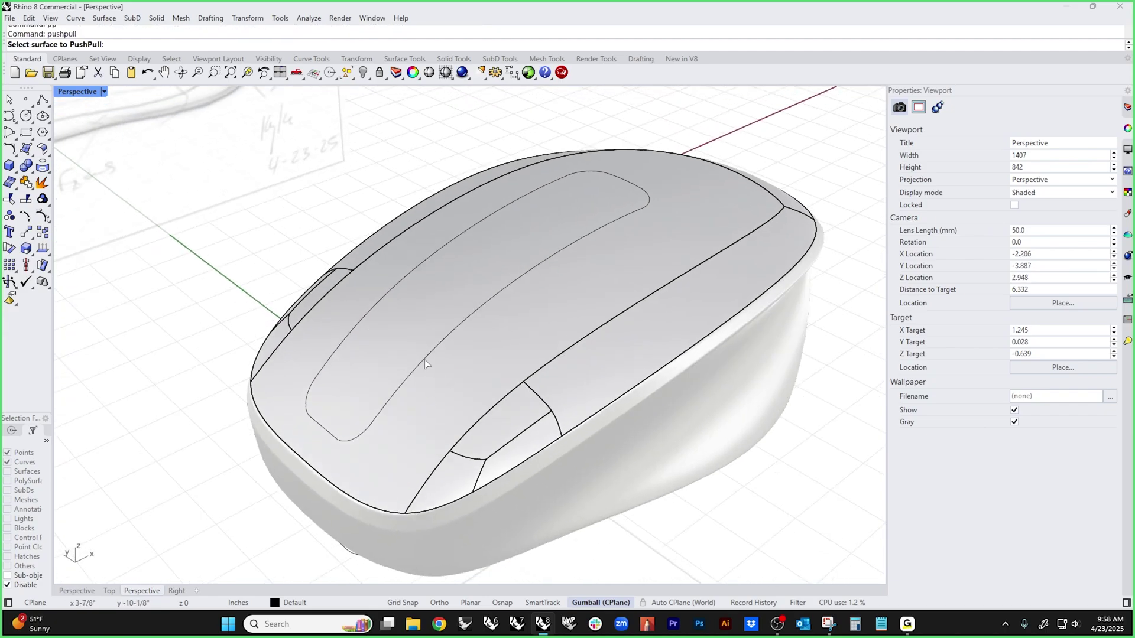
{"action": "left_click", "coordinate": [408, 334]}
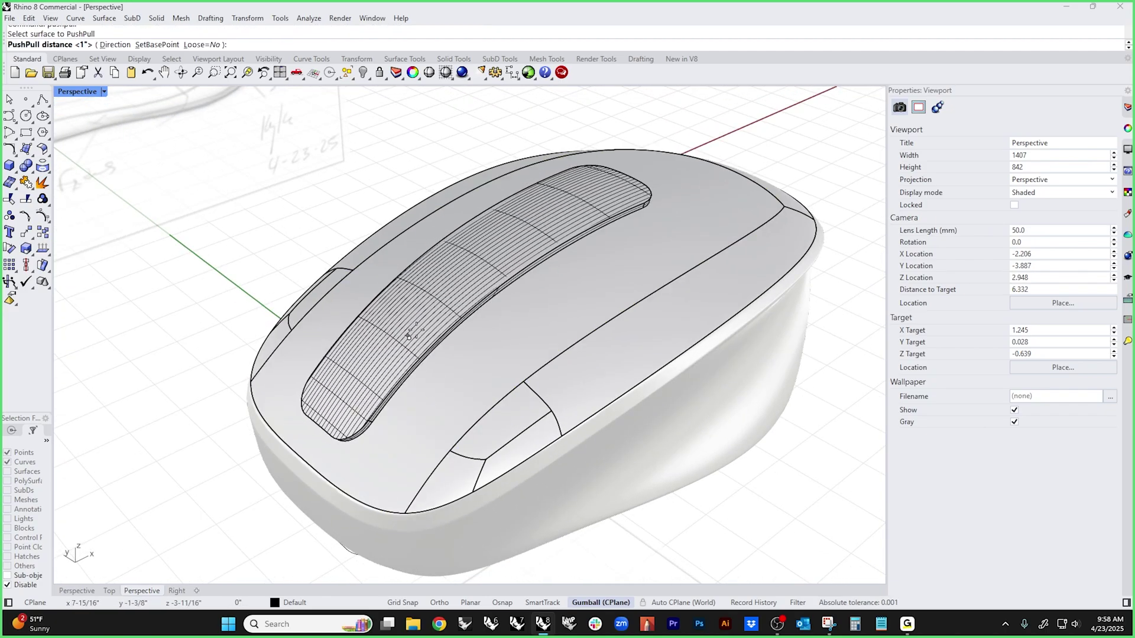
- Set the PushPull direction to vertical in the Front view and raise the panel slightly above the body
{"action": "key", "text": "ctrl+F2"}
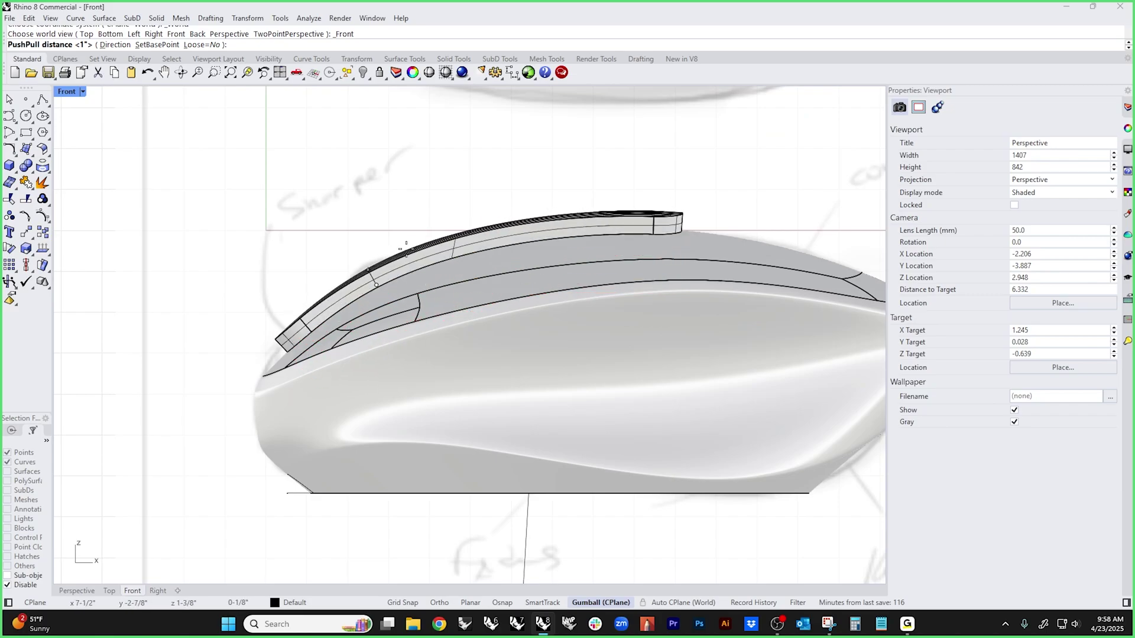
{"action": "type", "text": "d"}
{"action": "key", "text": "Return"}
{"action": "left_click", "coordinate": [681, 233]}
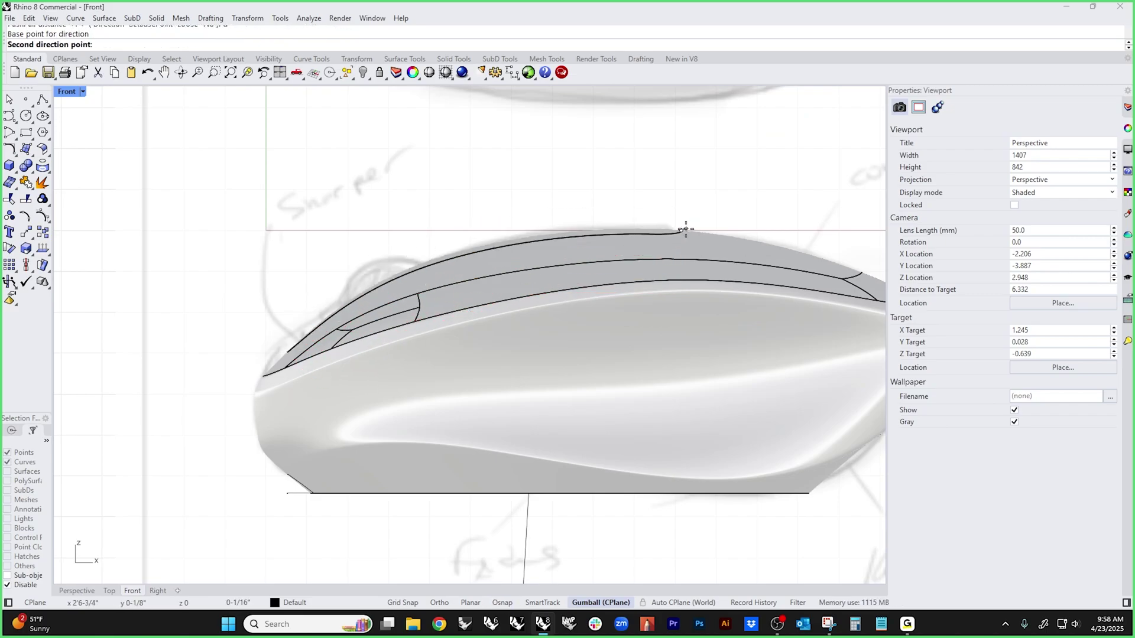
{"action": "left_click", "coordinate": [685, 181]}
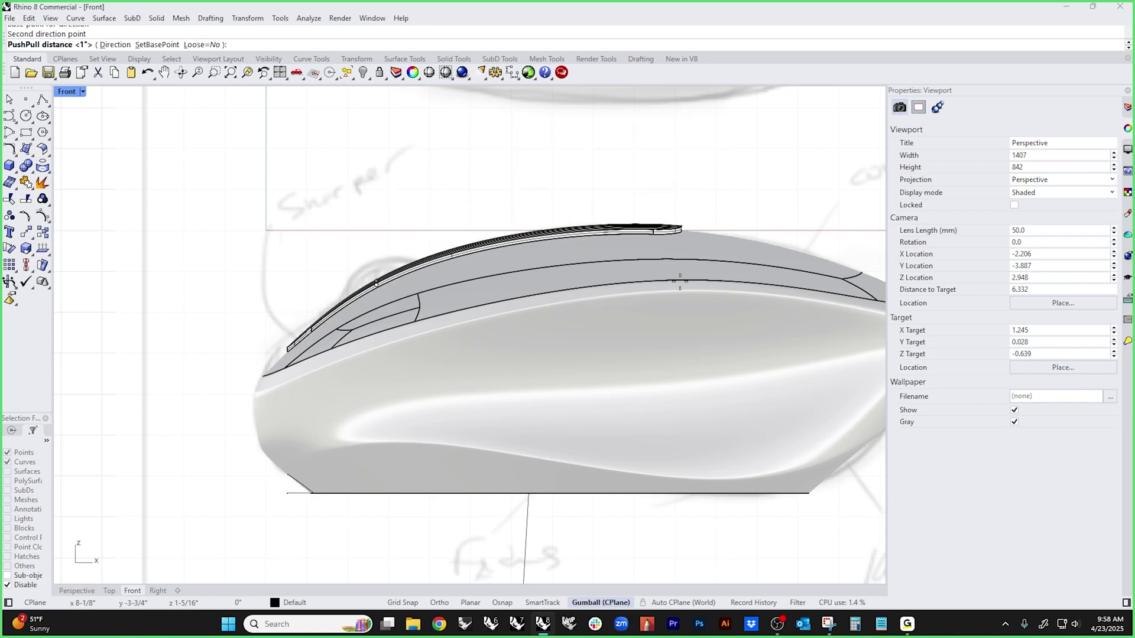
{"action": "left_click", "coordinate": [680, 282]}
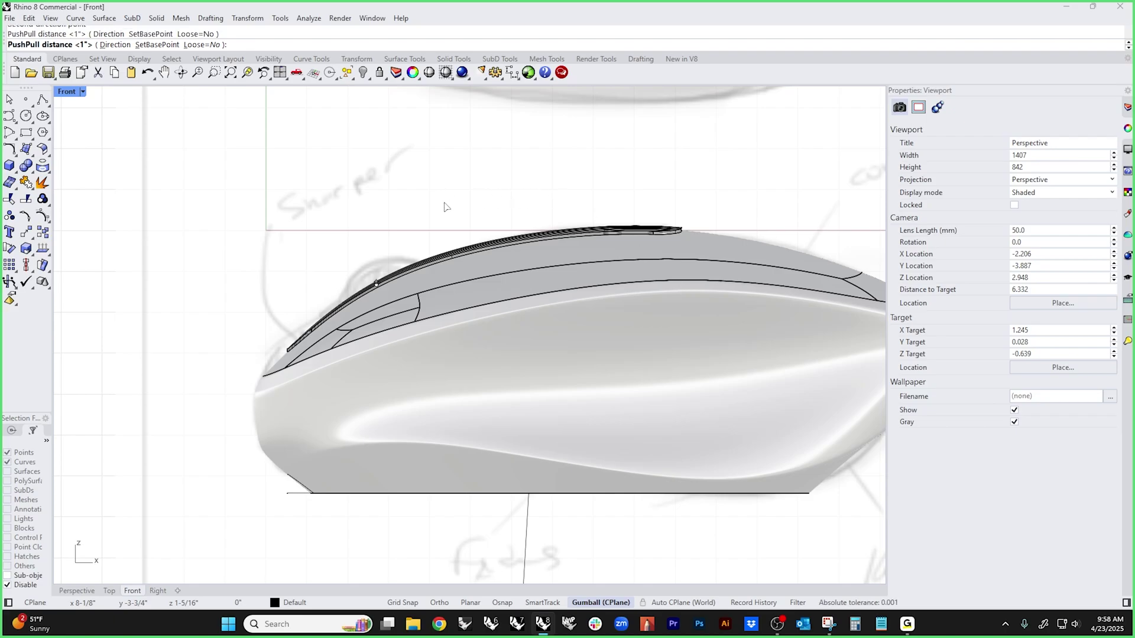
{"action": "key", "text": "Return"}
- Examine the raised panel in Perspective, looking closely at its front end and side walls
{"action": "key", "text": "ctrl+F4"}
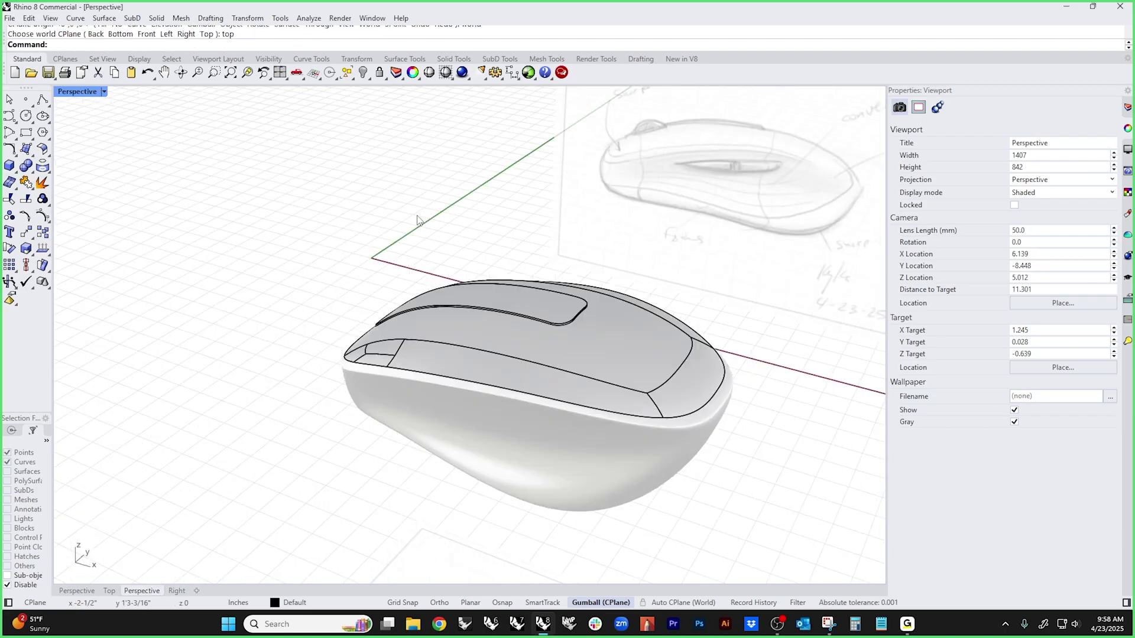
{"action": "right_click_drag", "start_coordinate": [442, 248], "coordinate": [579, 340]}
{"action": "scroll", "coordinate": [486, 359], "scroll_direction": "up", "scroll_amount": 7}
{"action": "right_click_drag", "start_coordinate": [487, 362], "coordinate": [477, 349]}
{"action": "scroll", "coordinate": [245, 417], "scroll_direction": "up", "scroll_amount": 8}
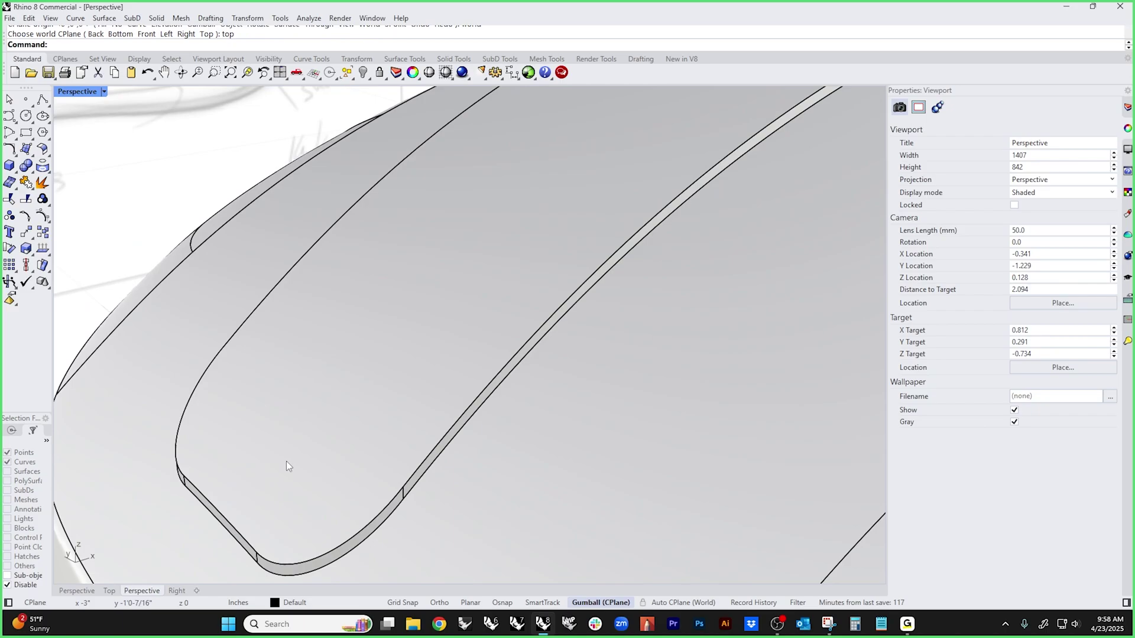
{"action": "right_click_drag", "start_coordinate": [286, 462], "coordinate": [385, 415]}
{"action": "right_click_drag", "start_coordinate": [520, 346], "coordinate": [461, 356]}
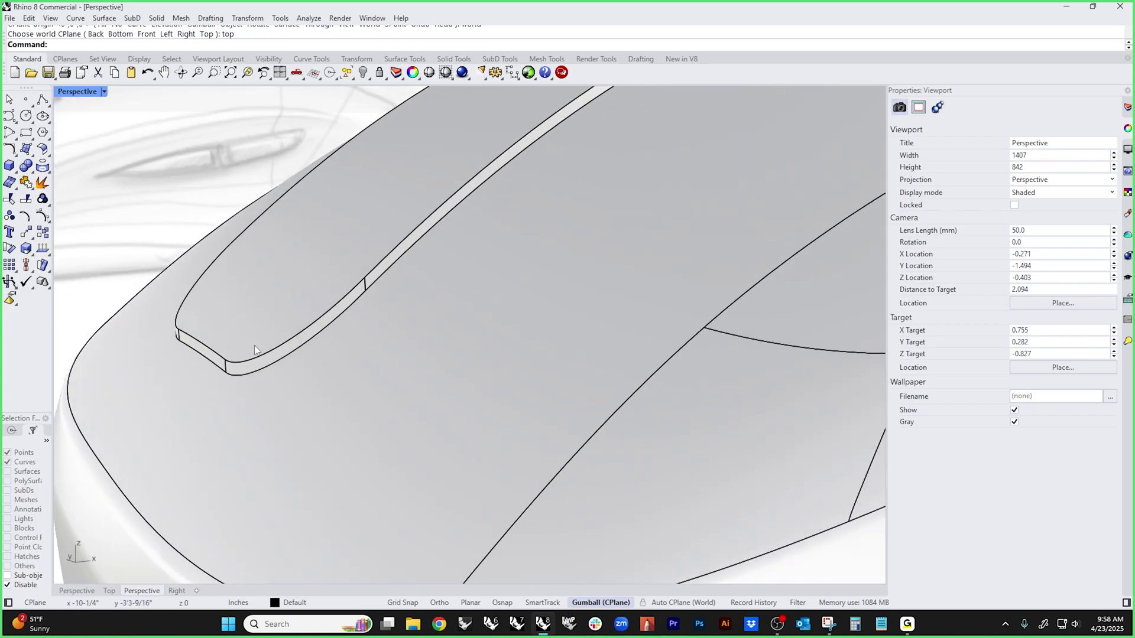
{"action": "scroll", "coordinate": [310, 332], "scroll_direction": "up", "scroll_amount": 3}
- Check the separate wall faces around the raised panel's corners by selecting and deselecting them, including those at the rear end
{"action": "left_click", "coordinate": [316, 337]}
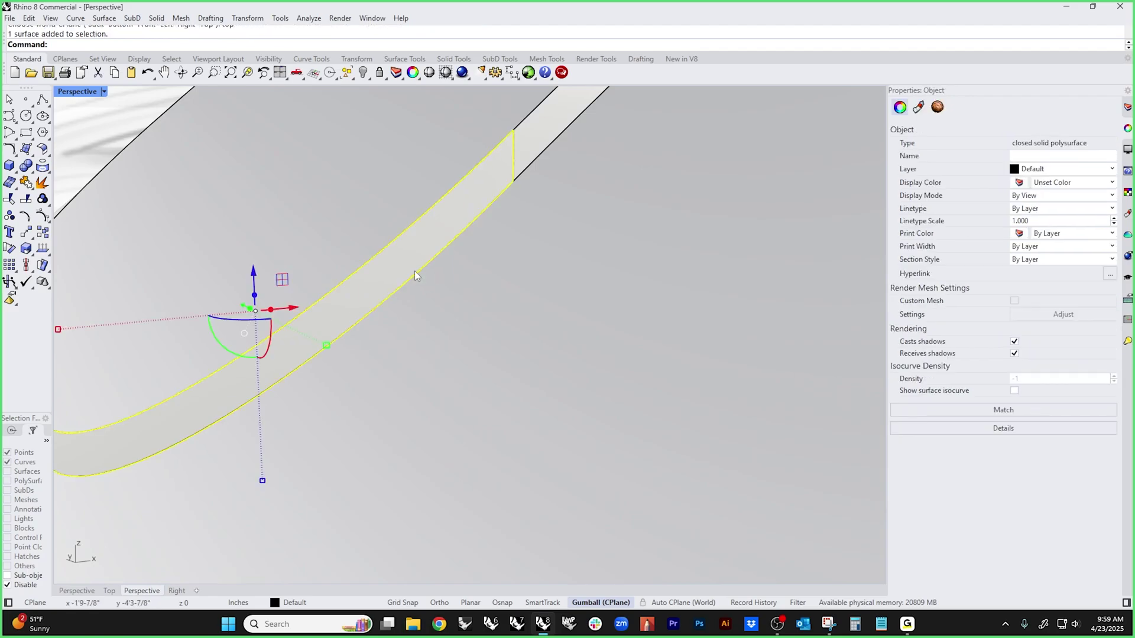
{"action": "left_click", "coordinate": [523, 139], "text": "ctrl+shift"}
{"action": "left_click", "coordinate": [523, 140], "text": "ctrl+shift"}
{"action": "scroll", "coordinate": [519, 214], "scroll_direction": "down", "scroll_amount": 9}
{"action": "scroll", "coordinate": [385, 299], "scroll_direction": "up", "scroll_amount": 5}
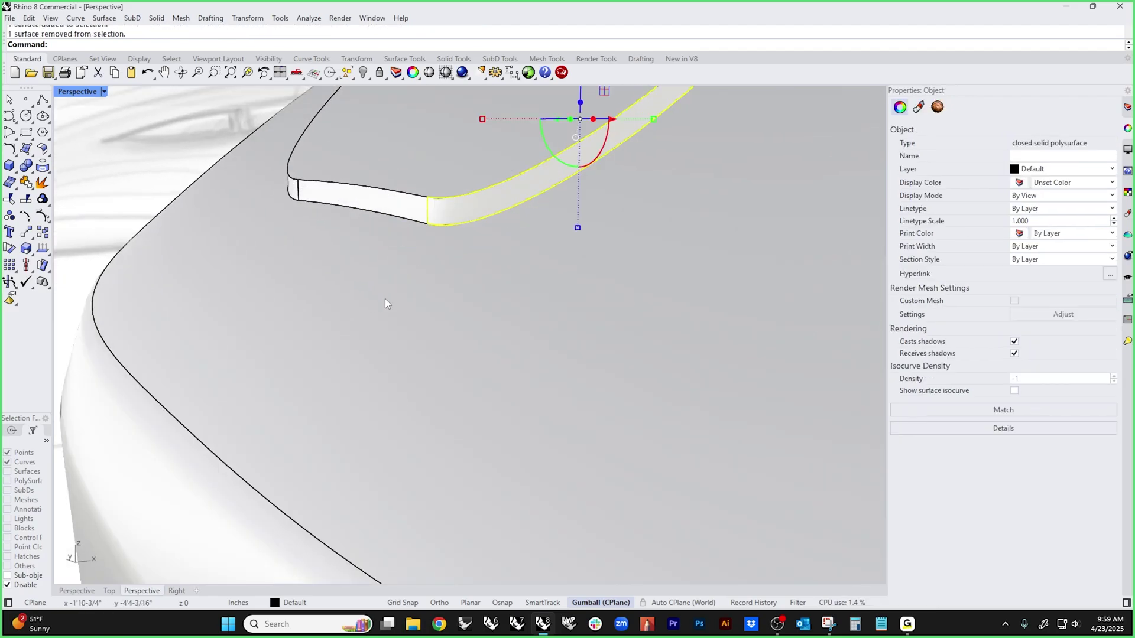
{"action": "left_click", "coordinate": [174, 329]}
{"action": "left_click", "coordinate": [152, 180]}
{"action": "scroll", "coordinate": [345, 385], "scroll_direction": "down", "scroll_amount": 7}
{"action": "right_click_drag", "start_coordinate": [430, 400], "coordinate": [235, 426]}
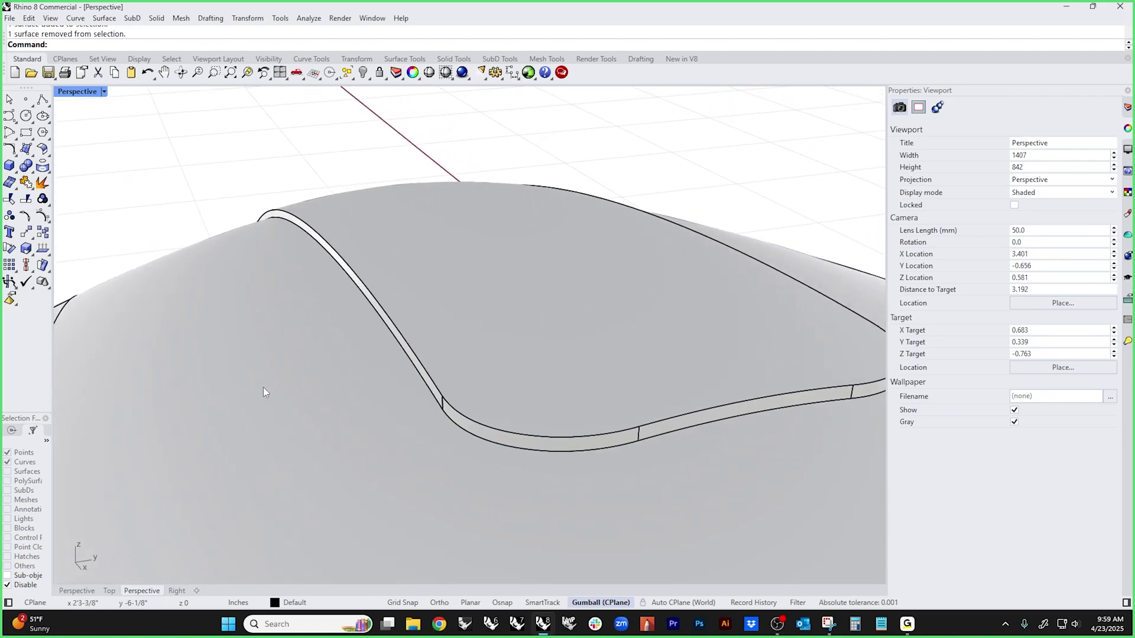
{"action": "scroll", "coordinate": [270, 386], "scroll_direction": "down", "scroll_amount": 6}
{"action": "right_click_drag", "start_coordinate": [340, 334], "coordinate": [320, 383]}
- Extract the panel's top face and the surrounding upper face from the body, and delete the side walls between them
{"action": "middle_click", "coordinate": [332, 401]}
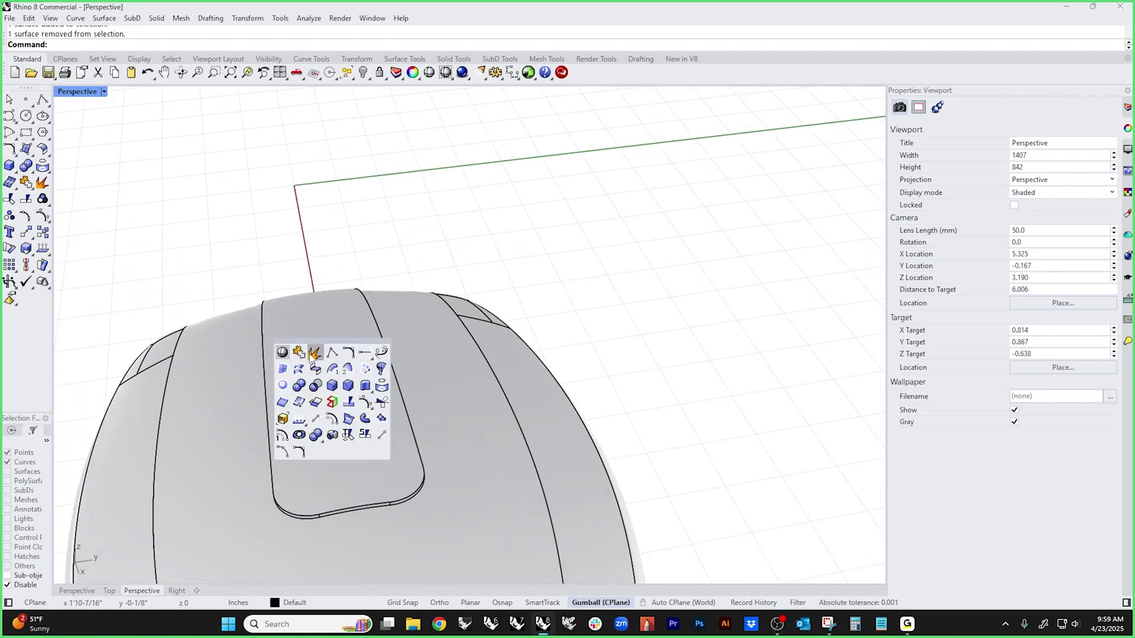
{"action": "right_click", "coordinate": [311, 354]}
{"action": "left_click", "coordinate": [311, 400]}
{"action": "left_click", "coordinate": [215, 455]}
{"action": "right_click", "coordinate": [215, 455]}
{"action": "left_click", "coordinate": [202, 237]}
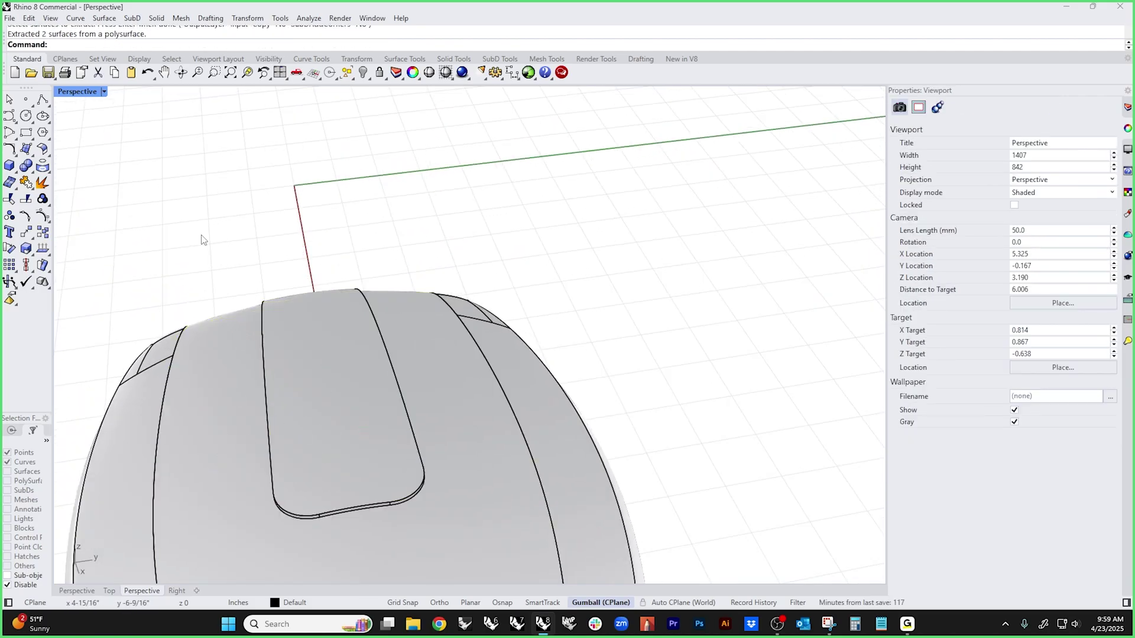
{"action": "left_click_drag", "start_coordinate": [203, 239], "coordinate": [468, 566]}
{"action": "key", "text": "Delete"}
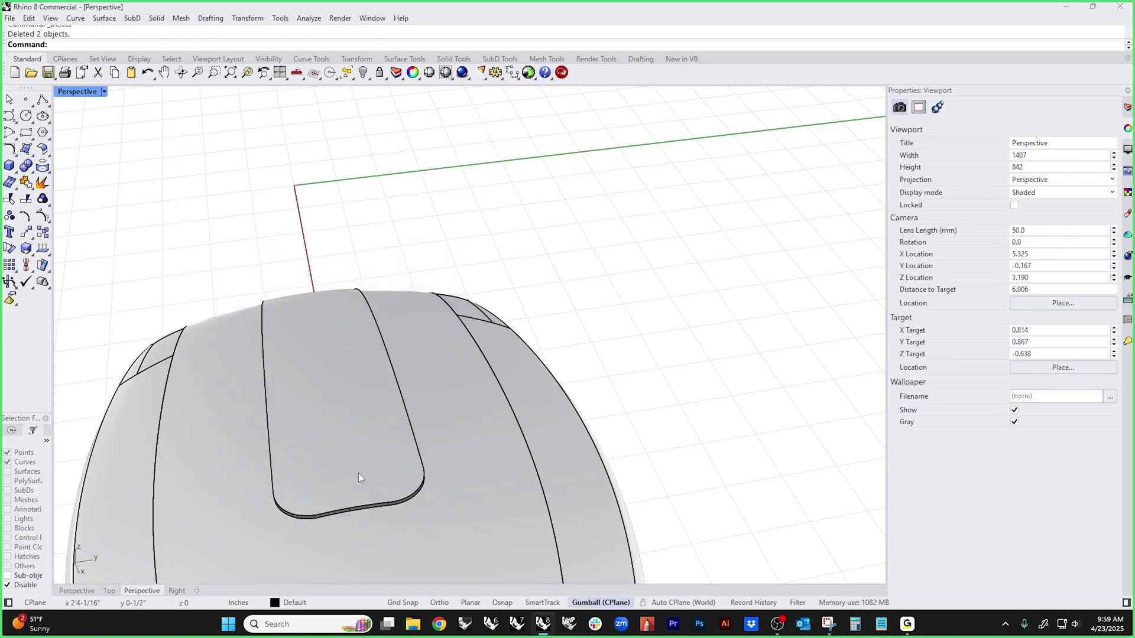
- Scale the separated panel surface slightly smaller in width and length to leave a gap around it
{"action": "right_click_drag", "start_coordinate": [359, 473], "coordinate": [512, 379]}
{"action": "scroll", "coordinate": [512, 378], "scroll_direction": "up", "scroll_amount": 2}
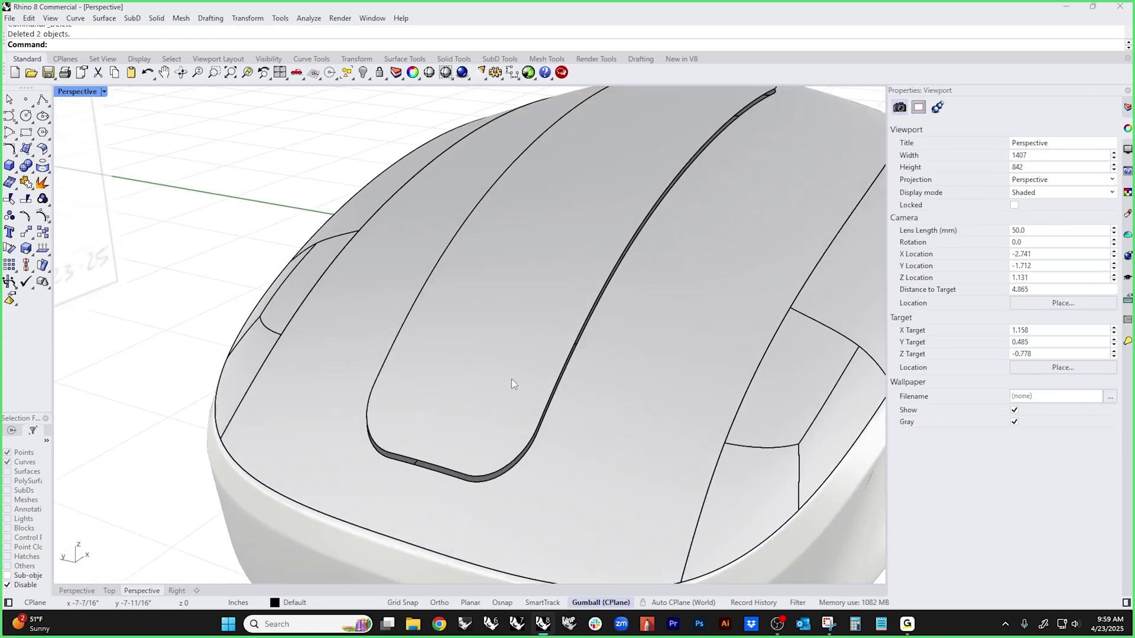
{"action": "scroll", "coordinate": [508, 361], "scroll_direction": "down", "scroll_amount": 1}
{"action": "left_click", "coordinate": [503, 338]}
{"action": "scroll", "coordinate": [504, 338], "scroll_direction": "down", "scroll_amount": 4}
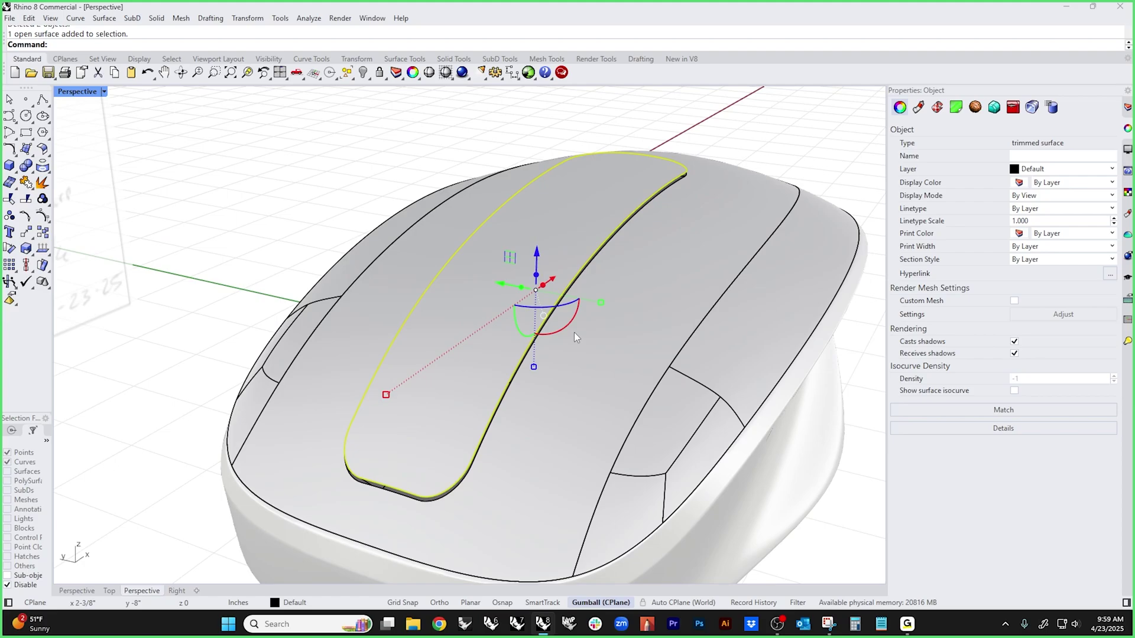
{"action": "left_click_drag", "start_coordinate": [601, 302], "coordinate": [598, 303], "text": "shift"}
{"action": "right_click_drag", "start_coordinate": [597, 303], "coordinate": [217, 372]}
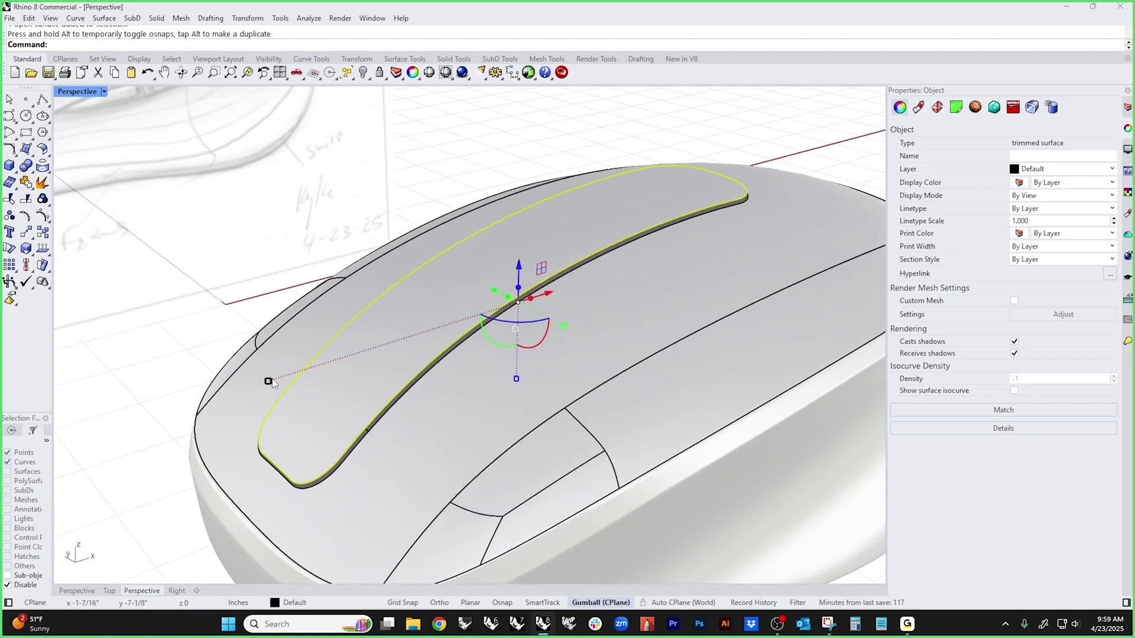
{"action": "left_click_drag", "start_coordinate": [269, 382], "coordinate": [268, 381]}
{"action": "left_click", "coordinate": [239, 273]}
{"action": "middle_click", "coordinate": [238, 273]}
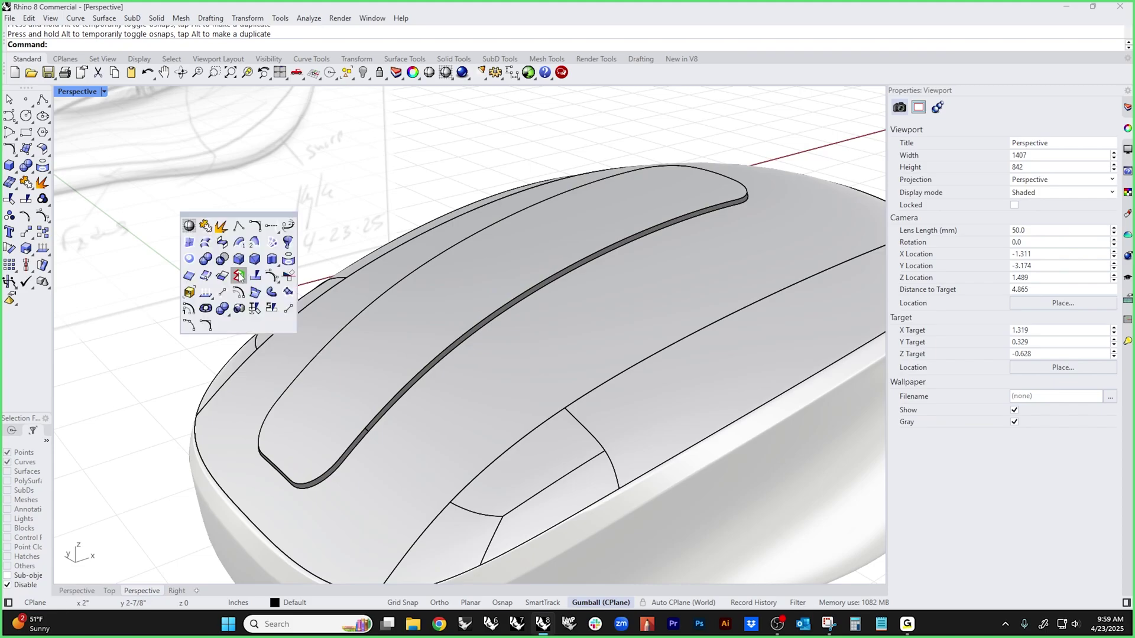
{"action": "left_click", "coordinate": [222, 242]}
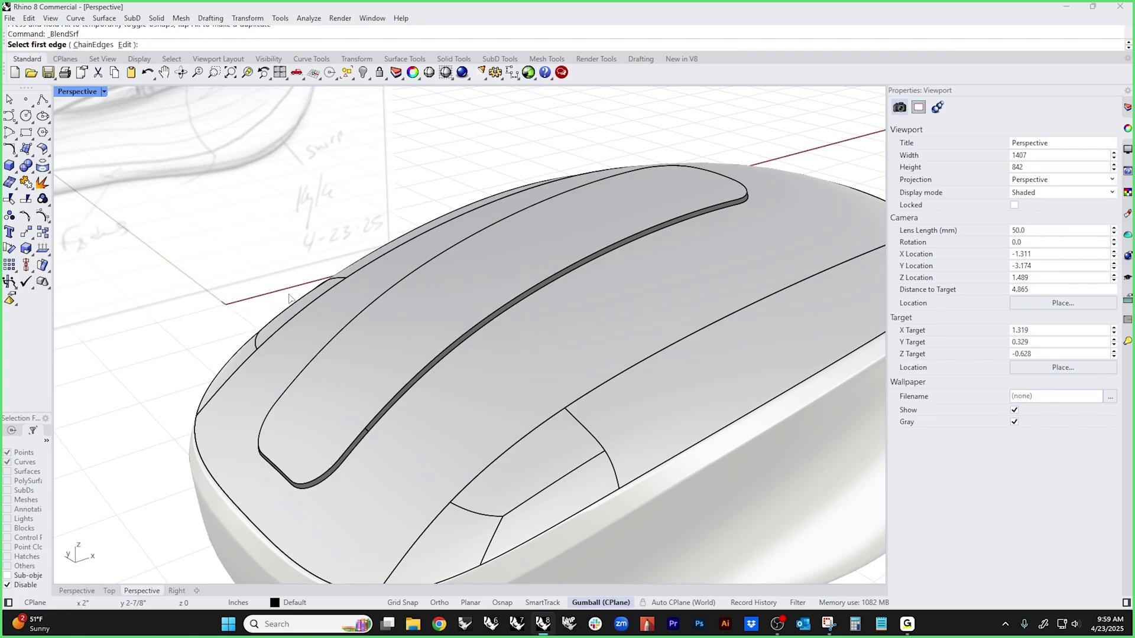
{"action": "left_click", "coordinate": [91, 45]}
{"action": "left_click", "coordinate": [338, 455]}
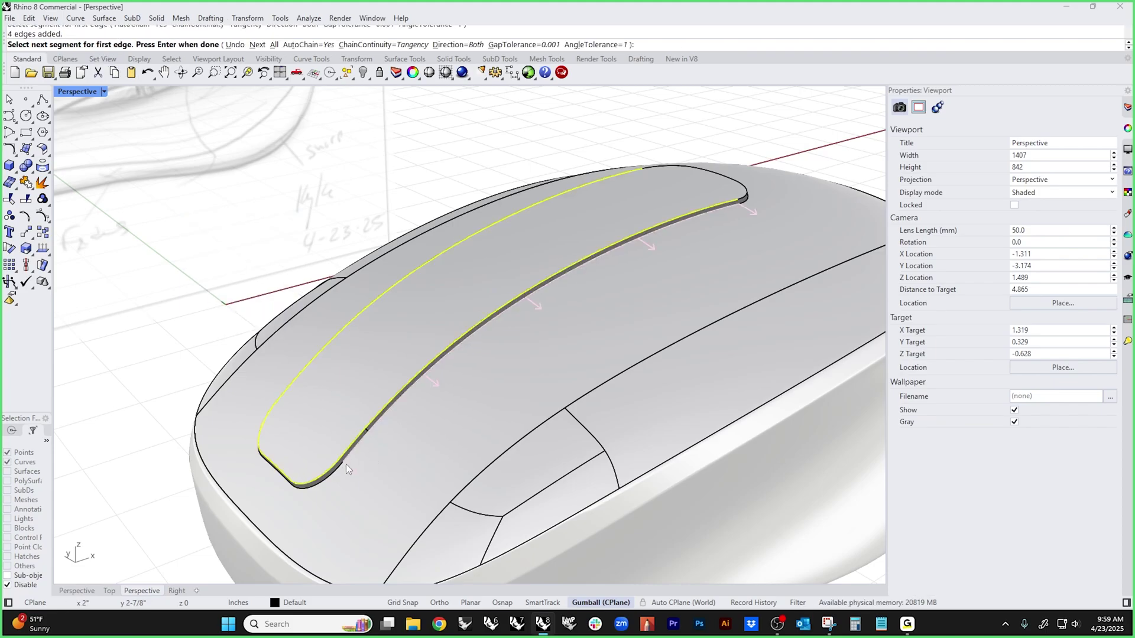
{"action": "left_click", "coordinate": [345, 464]}
{"action": "left_click", "coordinate": [381, 497]}
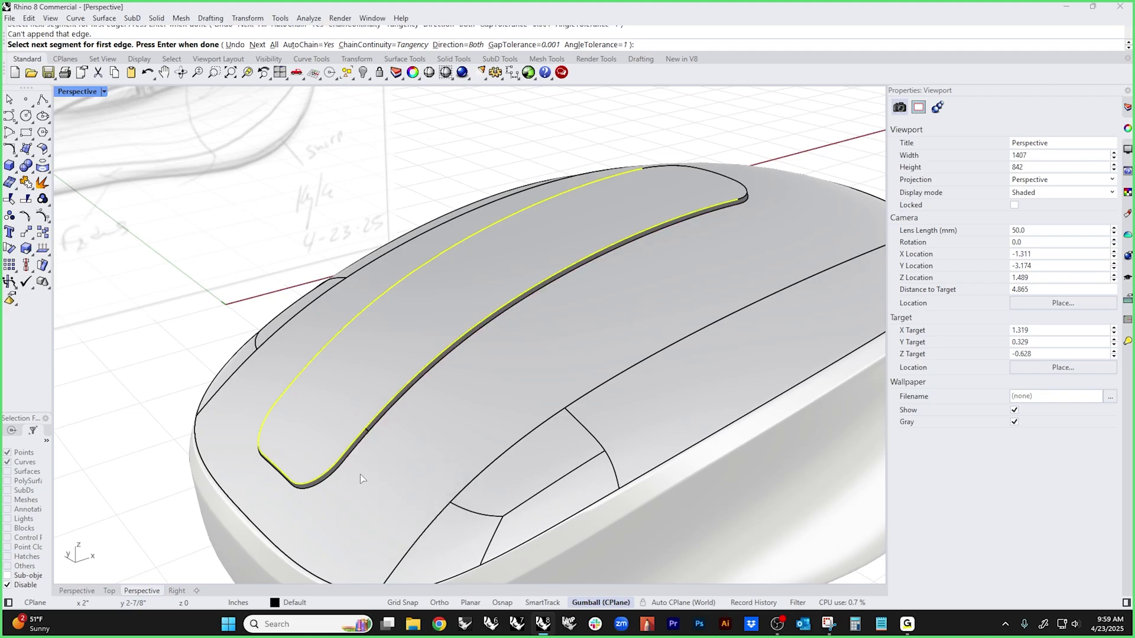
{"action": "key", "text": "Escape"}
- Start a BlendSrf with chained edges between the panel's full perimeter and the surrounding body opening, accepting the seam points
{"action": "right_click", "coordinate": [341, 400]}
{"action": "left_click", "coordinate": [101, 46]}
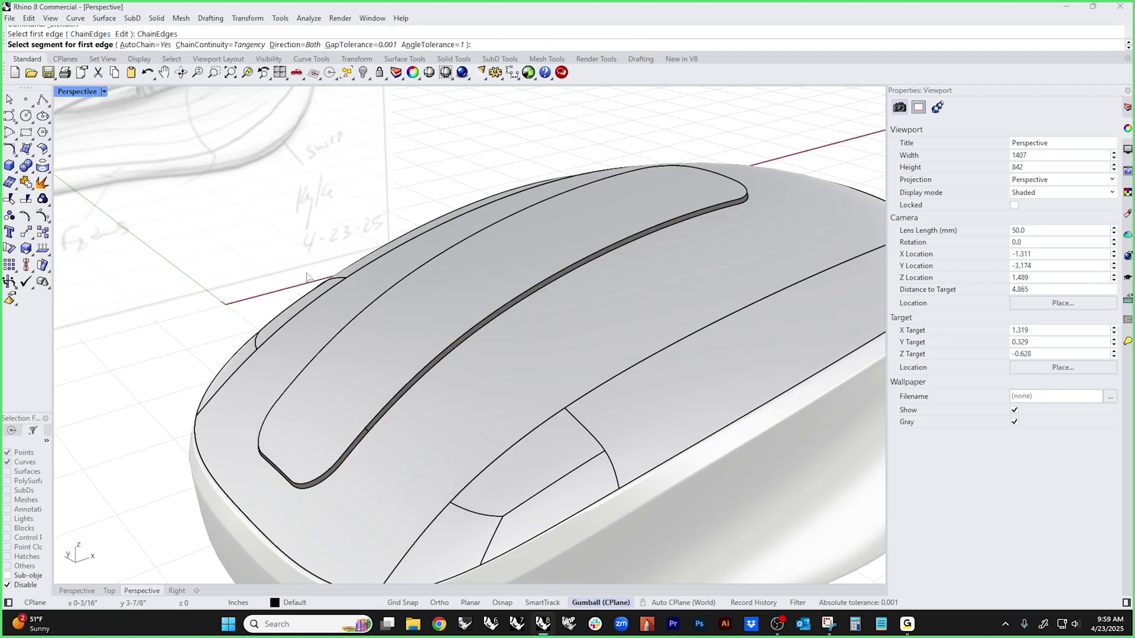
{"action": "left_click", "coordinate": [343, 453]}
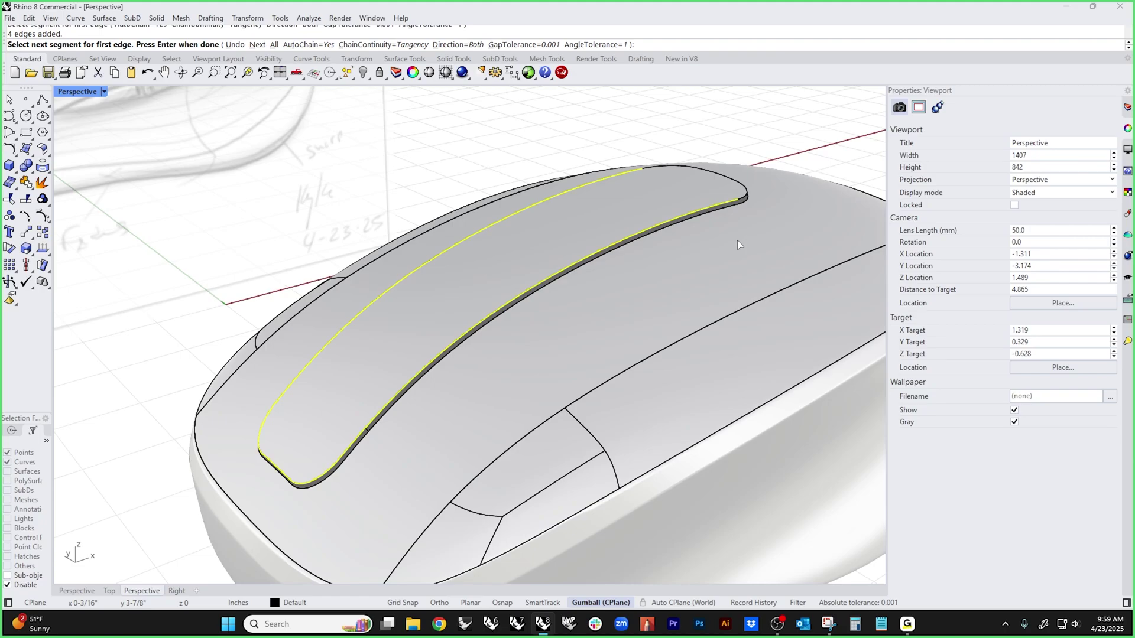
{"action": "right_click_drag", "start_coordinate": [737, 243], "coordinate": [619, 288]}
{"action": "left_click", "coordinate": [719, 292]}
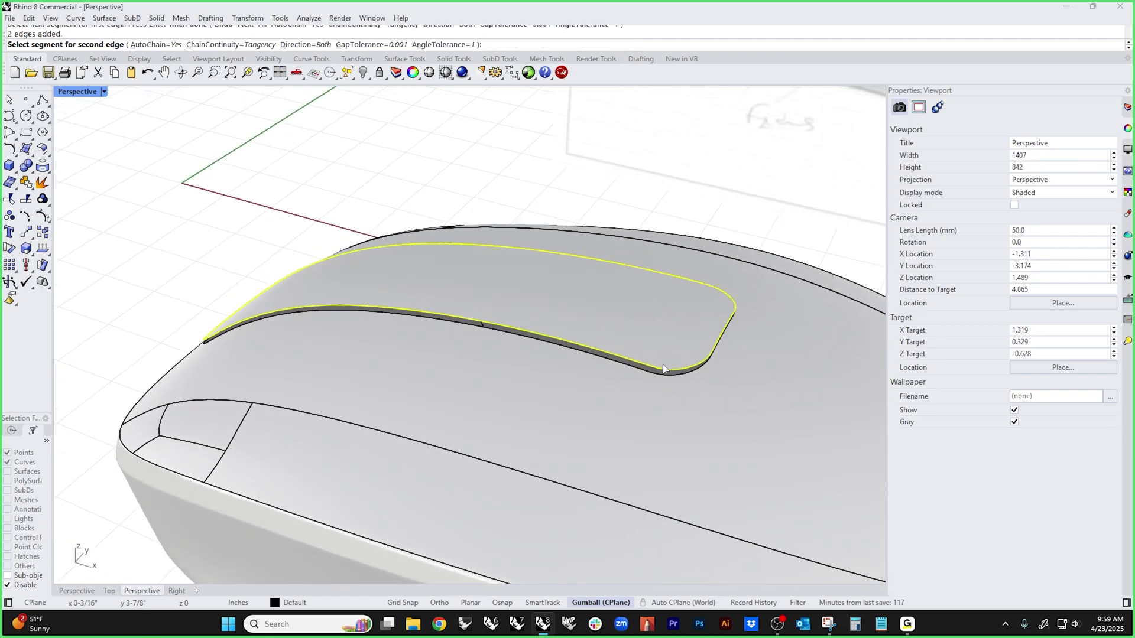
{"action": "left_click", "coordinate": [630, 372]}
{"action": "key", "text": "Return"}
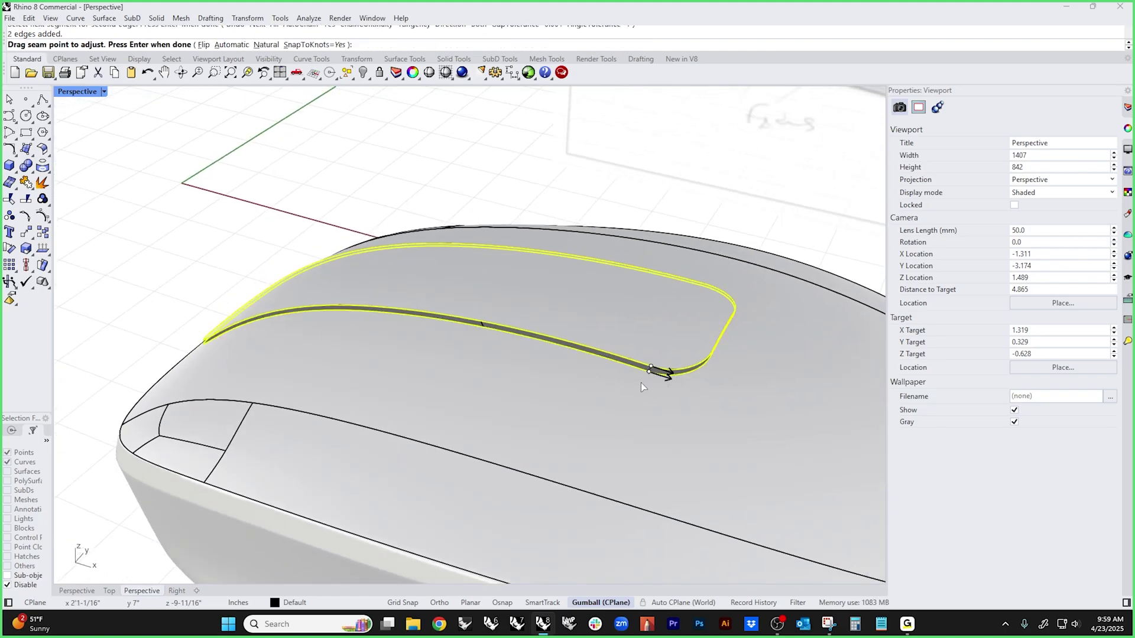
{"action": "key", "text": "Return"}
- Set the surface blend to Tangency on both edges with linked bulge values of 0.59 and create it
{"action": "right_click_drag", "start_coordinate": [645, 407], "coordinate": [368, 374]}
{"action": "scroll", "coordinate": [473, 383], "scroll_direction": "up", "scroll_amount": 8}
{"action": "right_click_drag", "start_coordinate": [485, 391], "coordinate": [540, 423]}
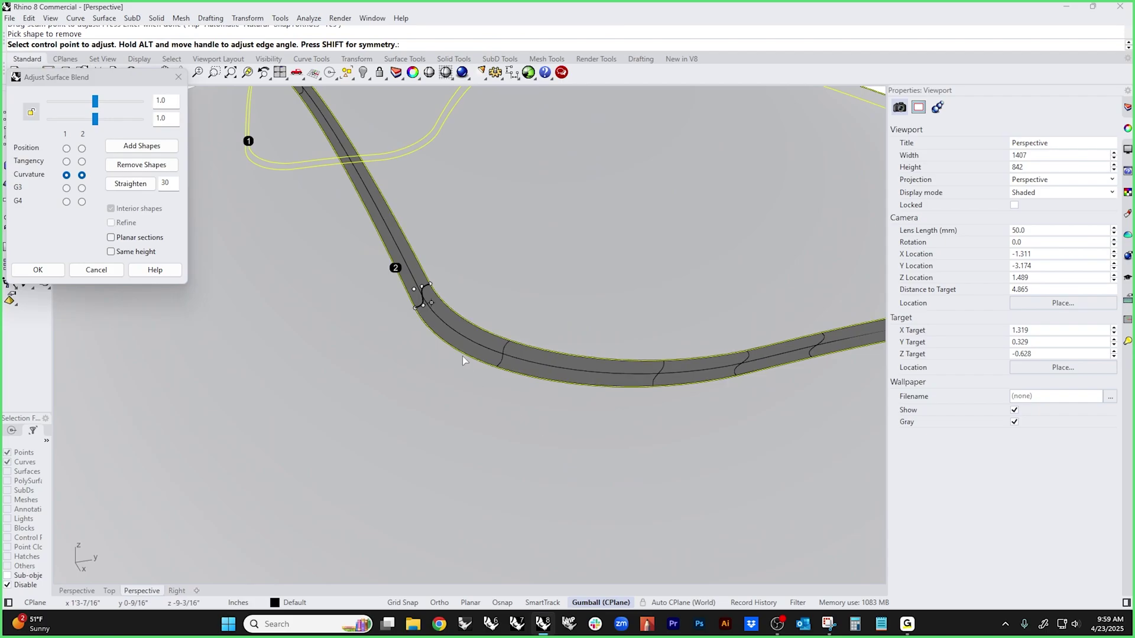
{"action": "scroll", "coordinate": [462, 356], "scroll_direction": "up", "scroll_amount": 2}
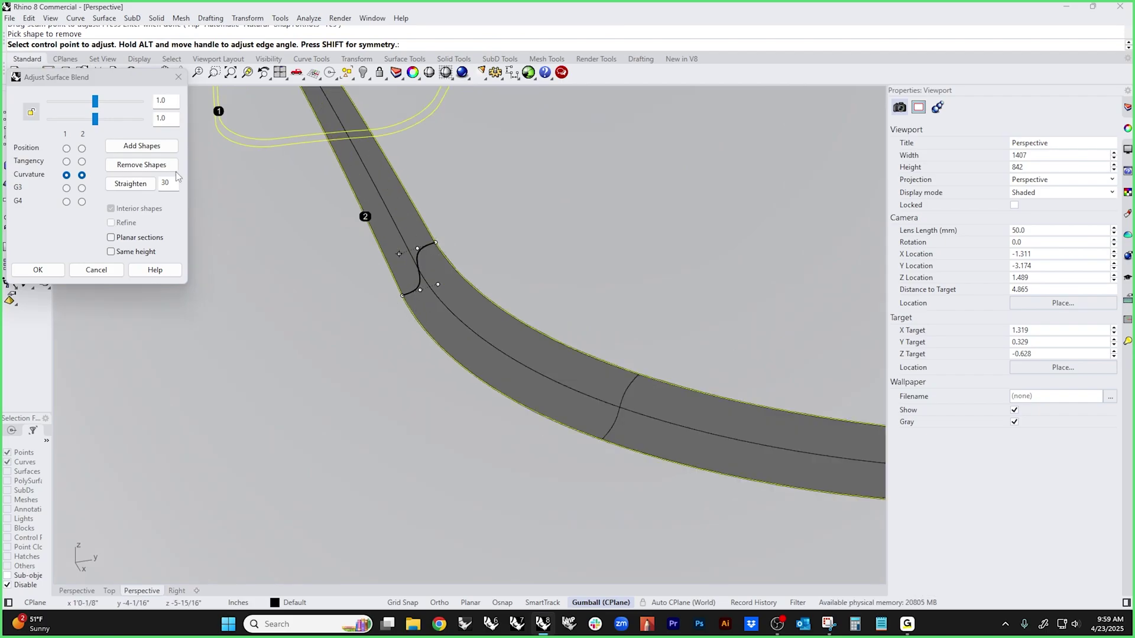
{"action": "left_click", "coordinate": [66, 162]}
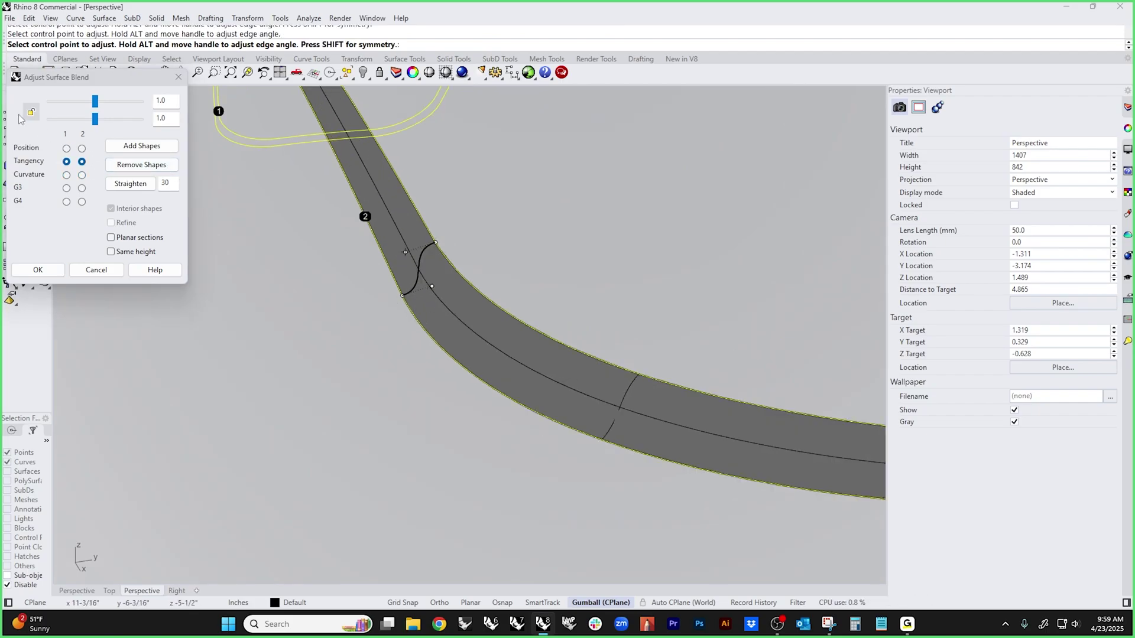
{"action": "left_click_drag", "start_coordinate": [112, 120], "coordinate": [77, 125]}
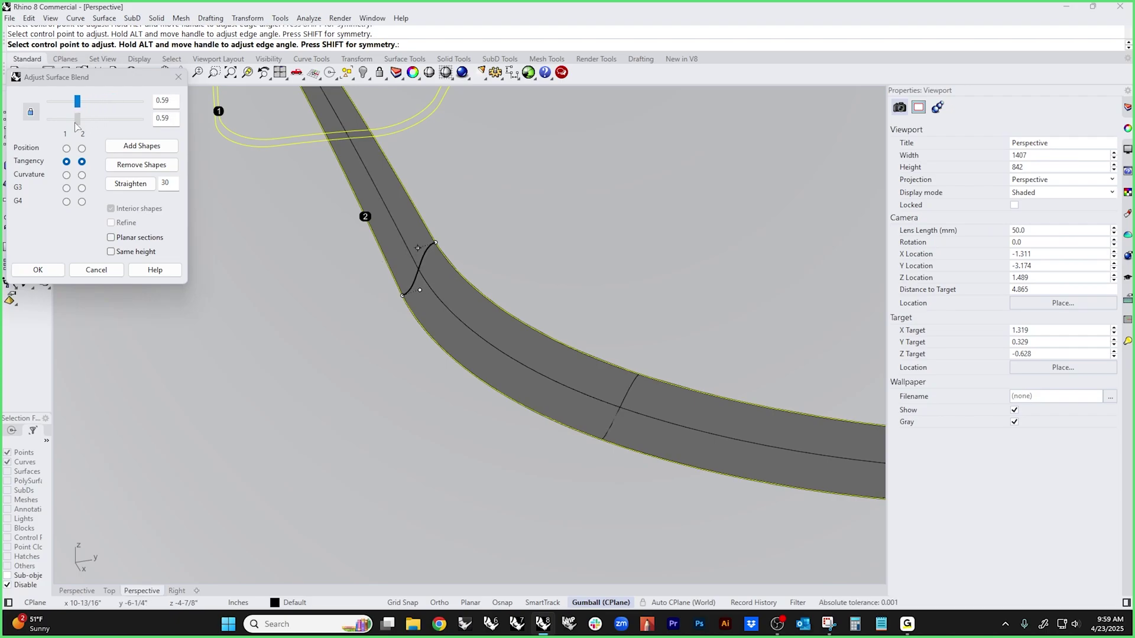
{"action": "left_click", "coordinate": [37, 269]}
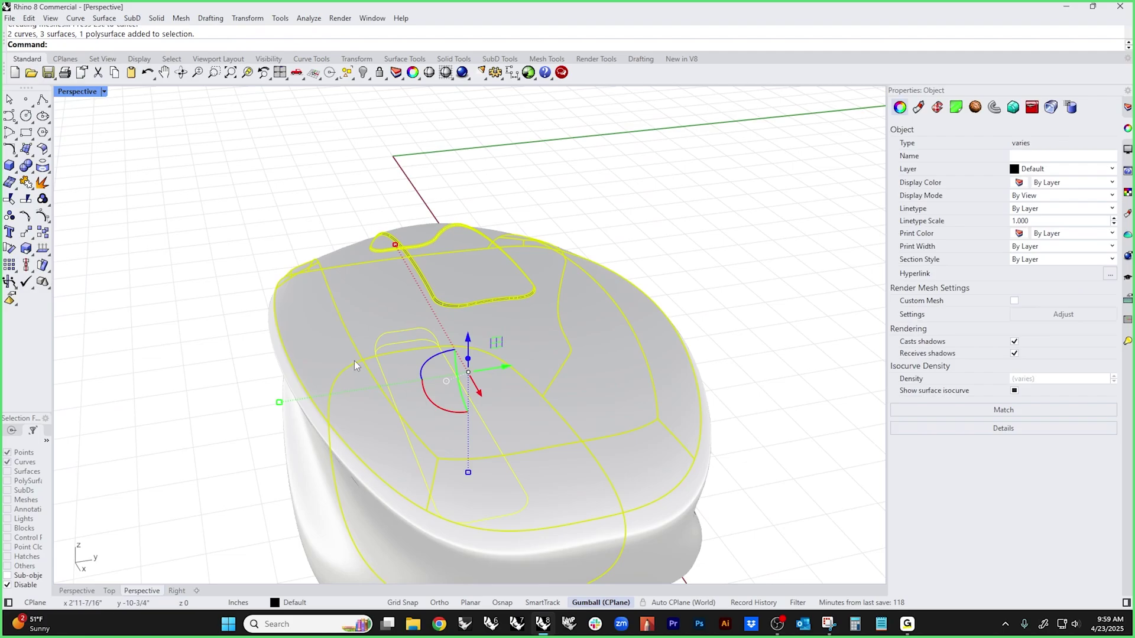
- Join the panel surface, the blend and the surrounding body surfaces into one closed polysurface
{"action": "key", "text": "ctrl+j"}
{"action": "left_click", "coordinate": [266, 249]}
{"action": "right_click_drag", "start_coordinate": [271, 251], "coordinate": [508, 331]}
{"action": "scroll", "coordinate": [425, 377], "scroll_direction": "up", "scroll_amount": 6}
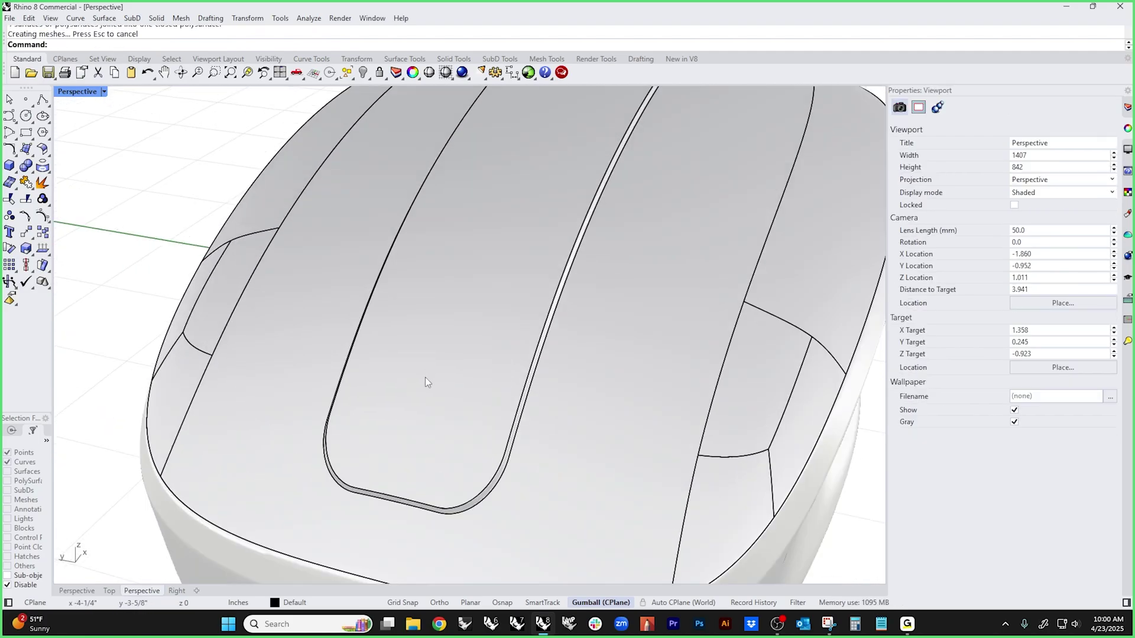
{"action": "right_click_drag", "start_coordinate": [425, 377], "coordinate": [355, 307]}
- Examine the blended edge around the raised panel in Rendered display, including the rear corner, and return to Shaded display
{"action": "left_click", "coordinate": [77, 91]}
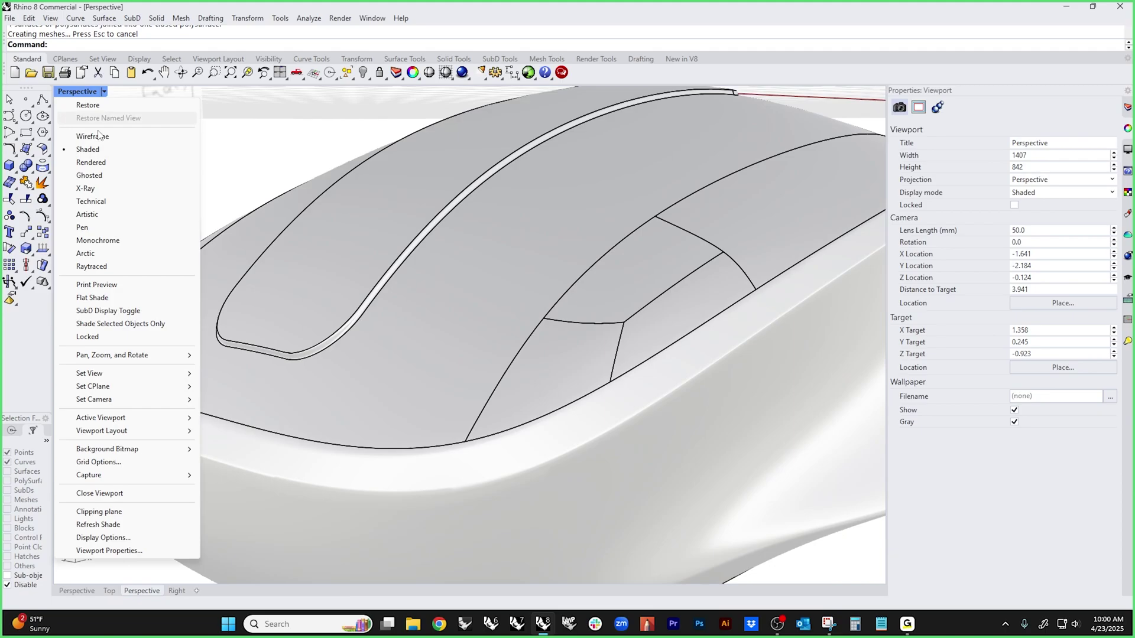
{"action": "left_click", "coordinate": [94, 160]}
{"action": "mouse_move", "coordinate": [425, 354]}
{"action": "right_mouse_down"}
{"action": "mouse_move", "coordinate": [441, 363]}
{"action": "mouse_move", "coordinate": [494, 330]}
{"action": "mouse_move", "coordinate": [435, 363]}
{"action": "right_mouse_up"}
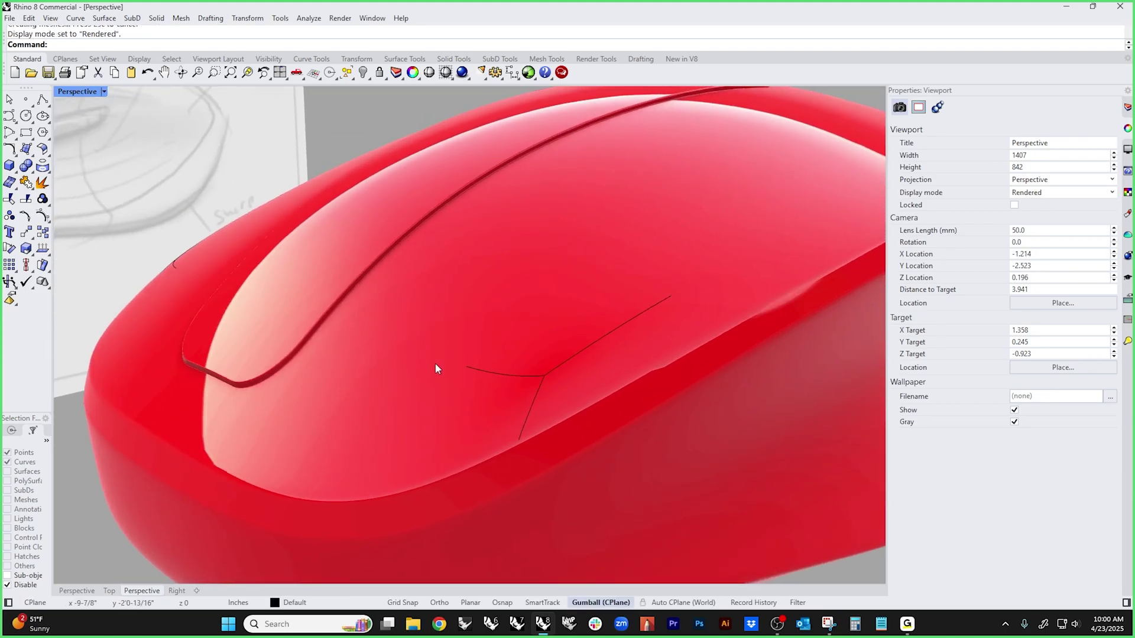
{"action": "scroll", "coordinate": [484, 295], "scroll_direction": "up", "scroll_amount": 5}
{"action": "right_click_drag", "start_coordinate": [615, 339], "coordinate": [357, 379]}
{"action": "scroll", "coordinate": [357, 378], "scroll_direction": "down", "scroll_amount": 3}
{"action": "scroll", "coordinate": [378, 313], "scroll_direction": "up", "scroll_amount": 5}
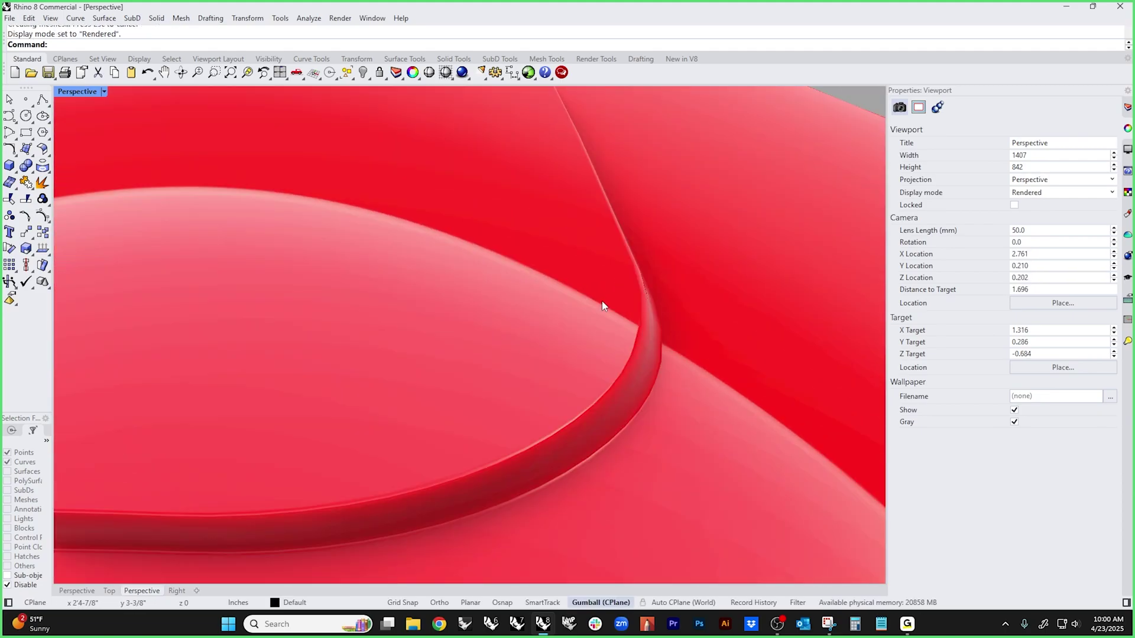
{"action": "right_click_drag", "start_coordinate": [614, 412], "coordinate": [619, 409]}
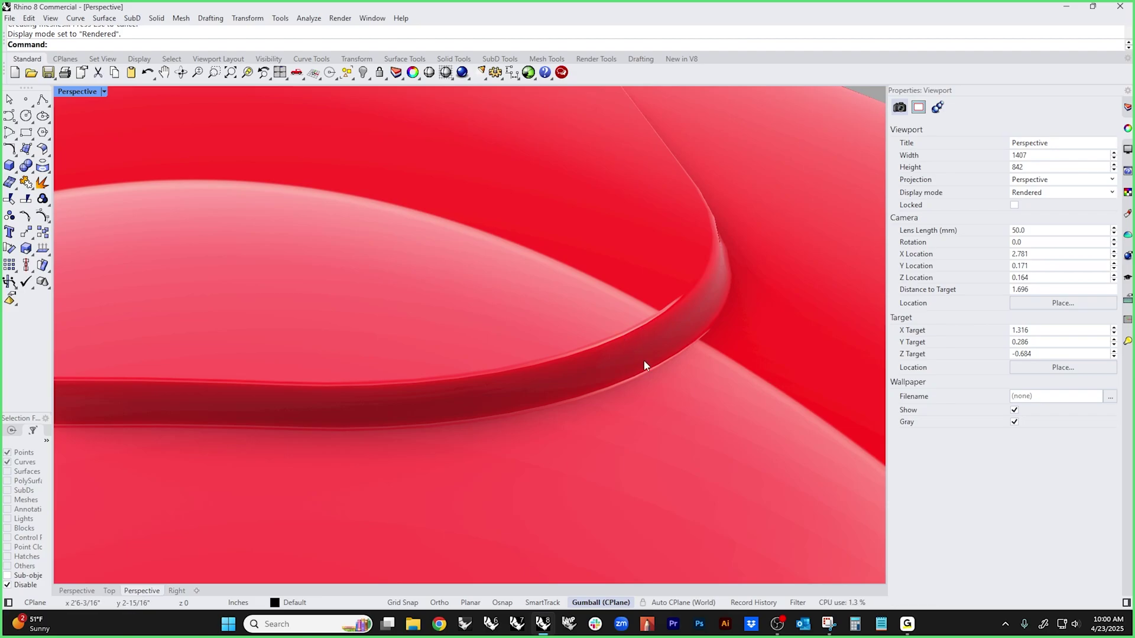
{"action": "scroll", "coordinate": [603, 355], "scroll_direction": "down", "scroll_amount": 5}
{"action": "mouse_move", "coordinate": [588, 380]}
{"action": "right_mouse_down"}
{"action": "mouse_move", "coordinate": [575, 332]}
{"action": "mouse_move", "coordinate": [508, 405]}
{"action": "mouse_move", "coordinate": [426, 418]}
{"action": "right_mouse_up"}
{"action": "left_click", "coordinate": [76, 91]}
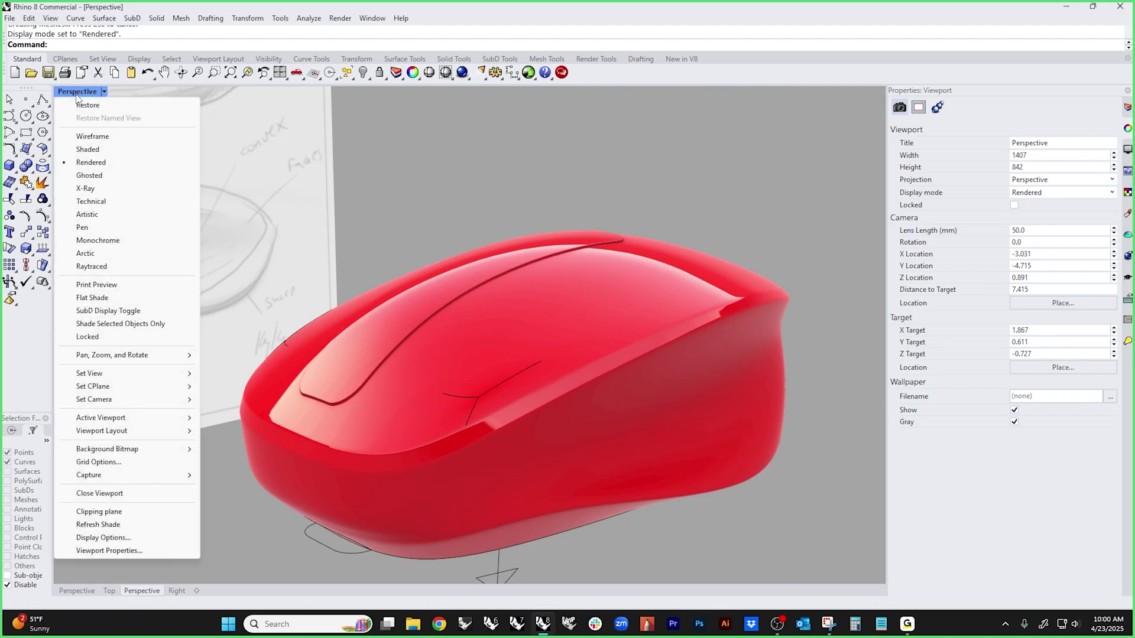
{"action": "left_click", "coordinate": [89, 149]}
{"action": "scroll", "coordinate": [377, 297], "scroll_direction": "down", "scroll_amount": 3}
{"action": "right_click_drag", "start_coordinate": [488, 275], "coordinate": [461, 351]}
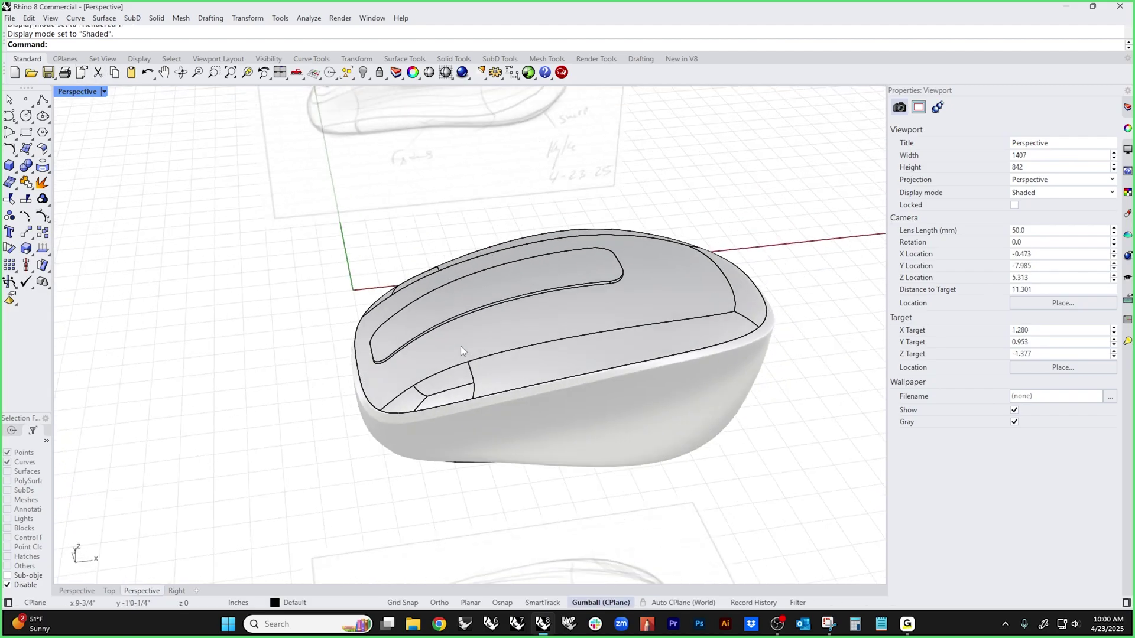
- Show the model from the top in Wireframe display so the sketched panel details are visible
{"action": "type", "text": "top"}
{"action": "key", "text": "Return"}
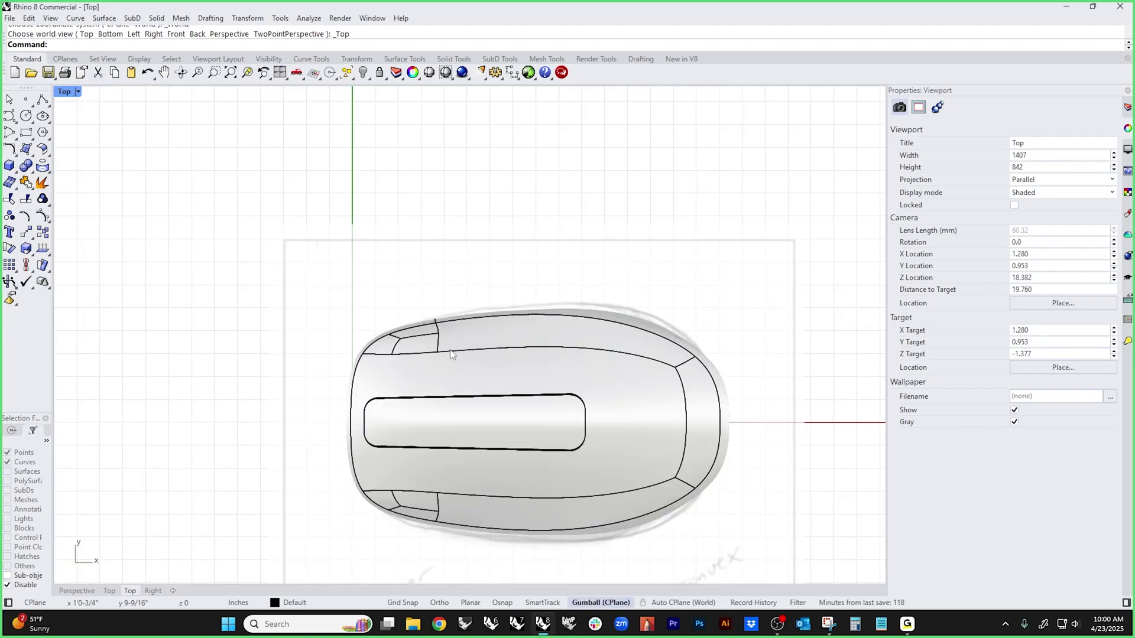
{"action": "scroll", "coordinate": [451, 355], "scroll_direction": "down", "scroll_amount": 2}
{"action": "middle_click", "coordinate": [398, 295]}
{"action": "left_click", "coordinate": [400, 299]}
{"action": "scroll", "coordinate": [470, 360], "scroll_direction": "up", "scroll_amount": 5}
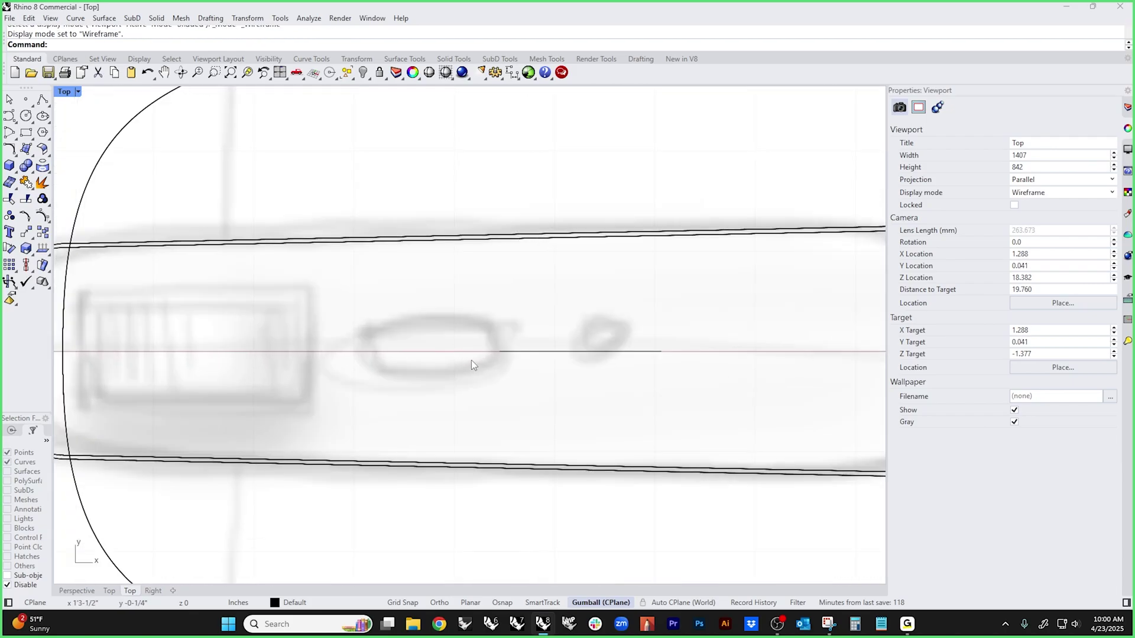
- Draw a small center-based rounded rectangle on the centerline at the front end of the raised panel
{"action": "left_click", "coordinate": [26, 133]}
{"action": "left_click", "coordinate": [169, 46]}
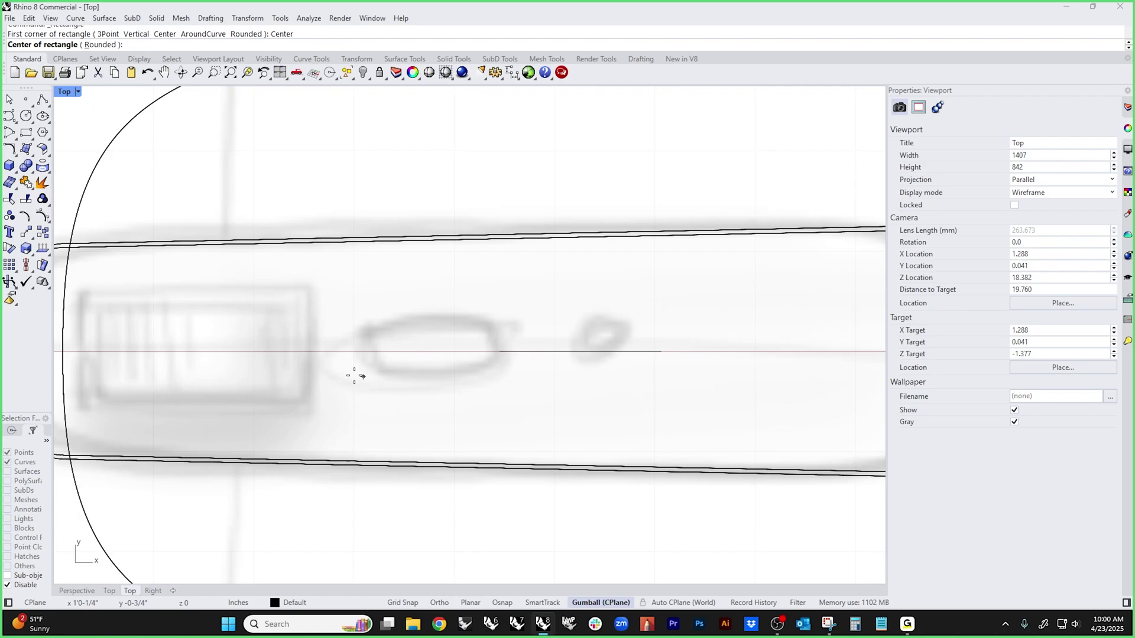
{"action": "scroll", "coordinate": [337, 352], "scroll_direction": "down", "scroll_amount": 6}
{"action": "left_click", "coordinate": [226, 352]}
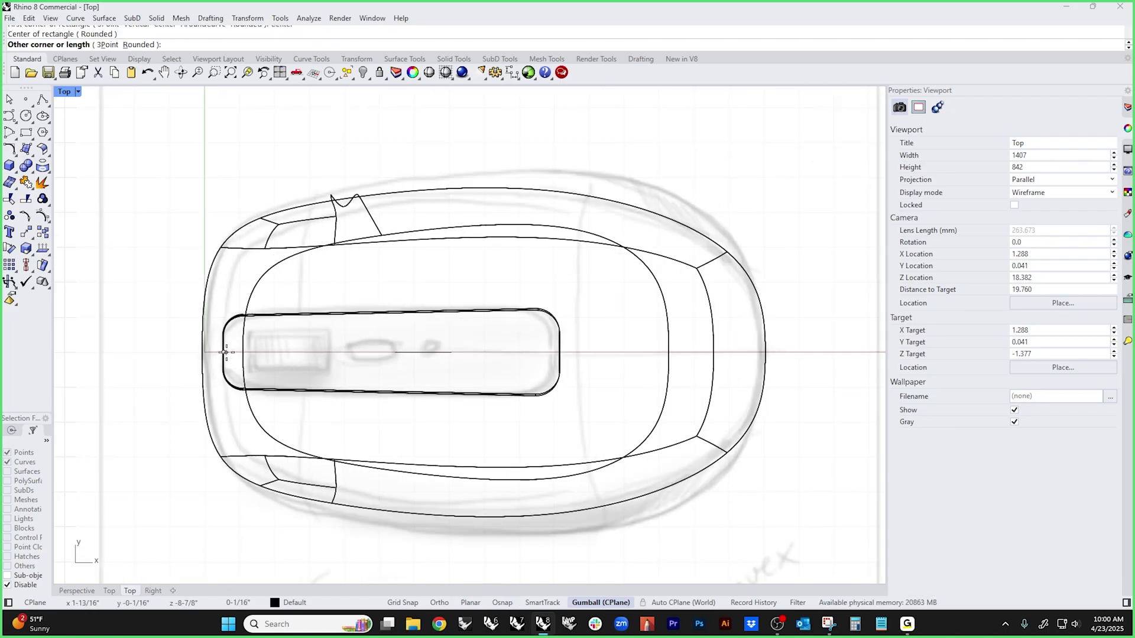
{"action": "scroll", "coordinate": [227, 353], "scroll_direction": "up", "scroll_amount": 5}
{"action": "type", "text": "r"}
{"action": "key", "text": "Return"}
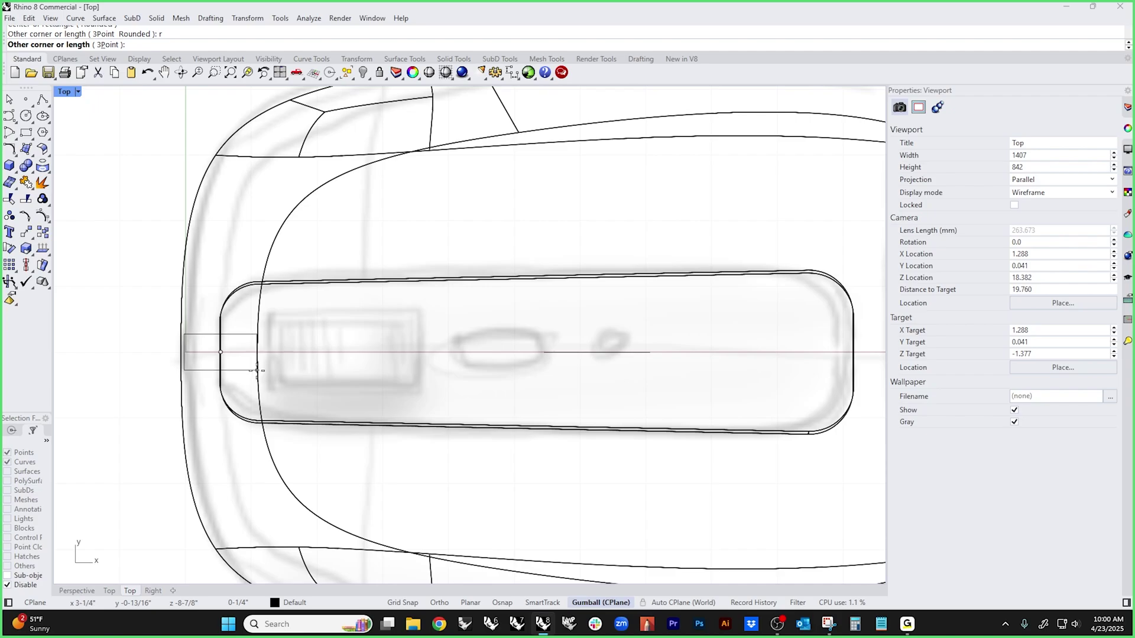
{"action": "left_click", "coordinate": [257, 368]}
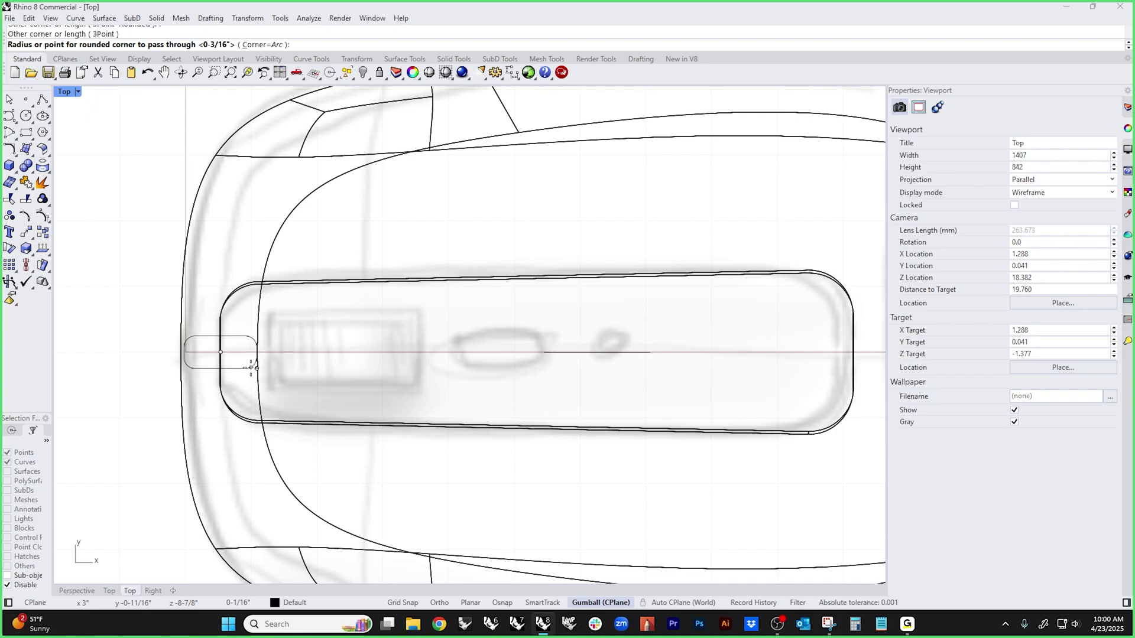
{"action": "left_click", "coordinate": [254, 364]}
{"action": "left_click", "coordinate": [256, 362]}
- Move the rounded rectangle along the centerline onto the sketched elongated button and scale it up uniformly to match
{"action": "left_click_drag", "start_coordinate": [261, 353], "coordinate": [533, 352]}
{"action": "scroll", "coordinate": [510, 361], "scroll_direction": "up", "scroll_amount": 8}
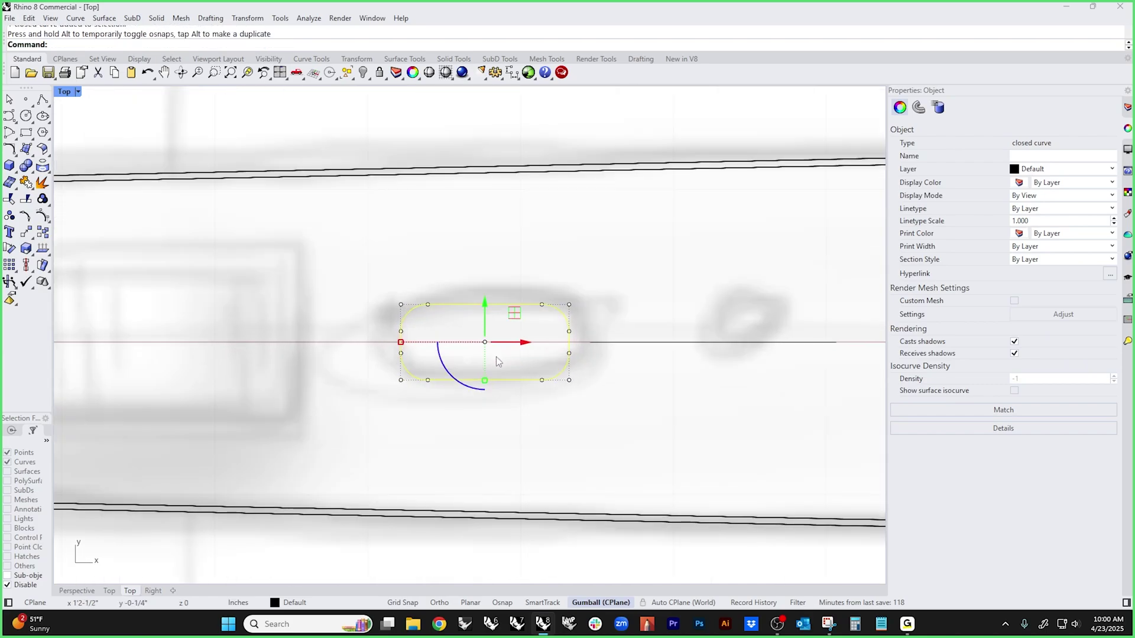
{"action": "left_click_drag", "start_coordinate": [401, 342], "coordinate": [380, 345], "text": "shift"}
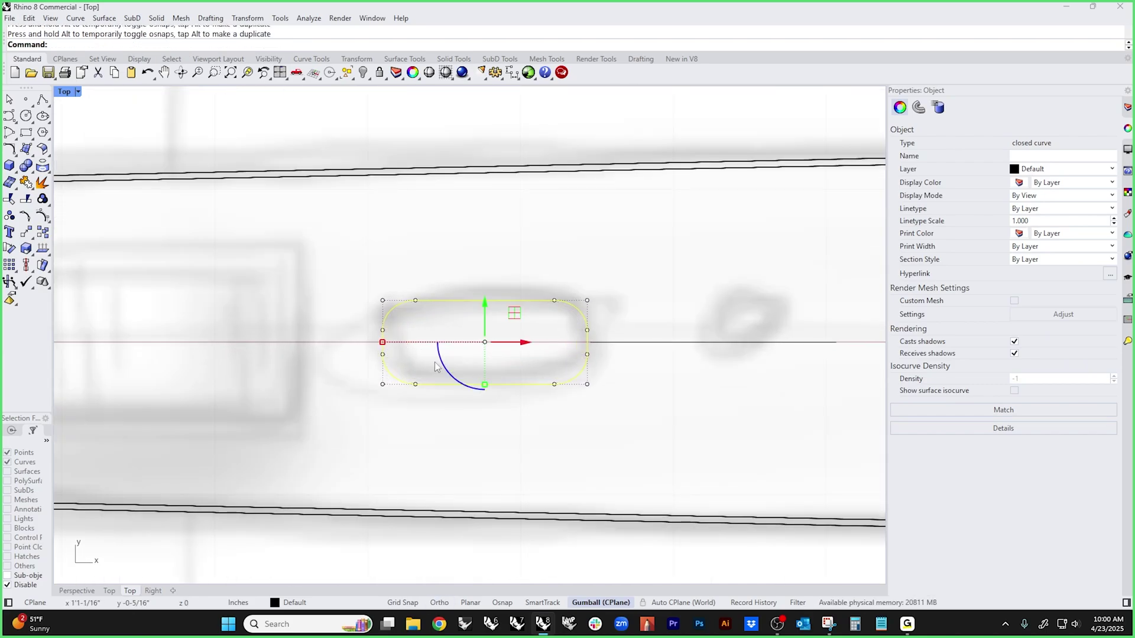
{"action": "left_click", "coordinate": [482, 452]}
{"action": "left_click", "coordinate": [463, 382]}
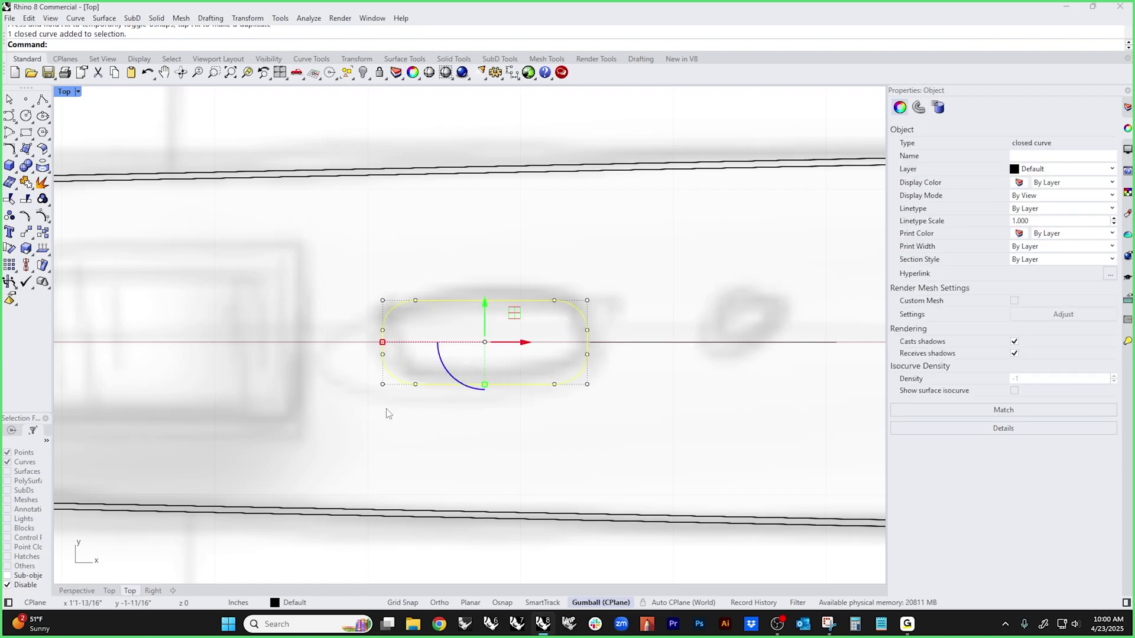
- Project the rounded rectangle onto the mouse body along the construction plane's Z direction
{"action": "left_click", "coordinate": [45, 167]}
{"action": "left_click", "coordinate": [304, 504]}
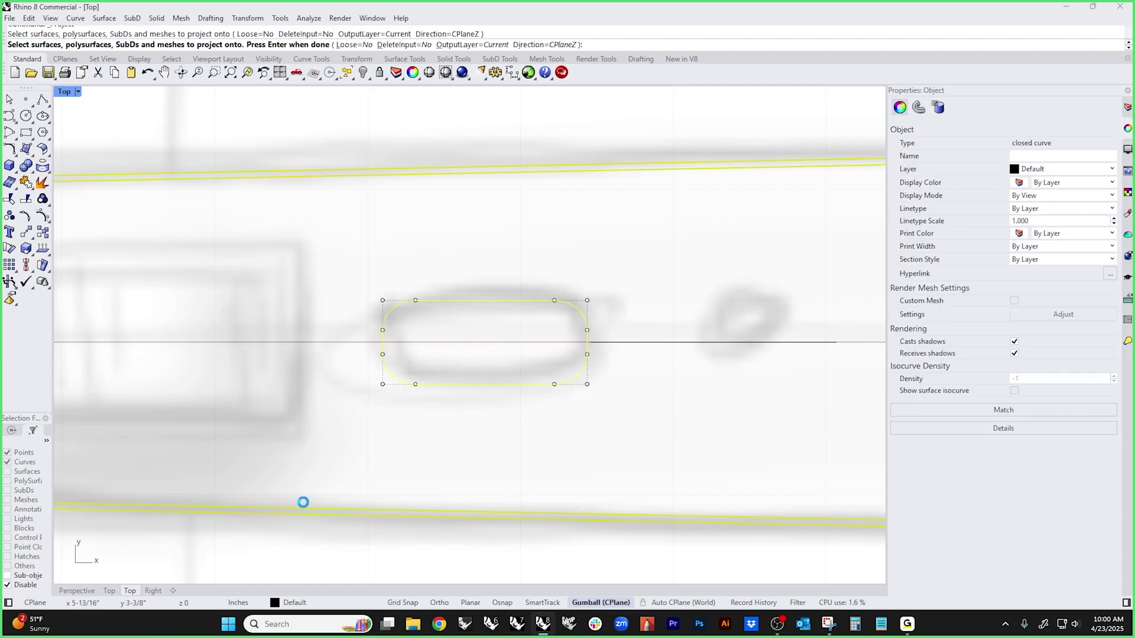
{"action": "key", "text": "Return"}
{"action": "key", "text": "ctrl+F4"}
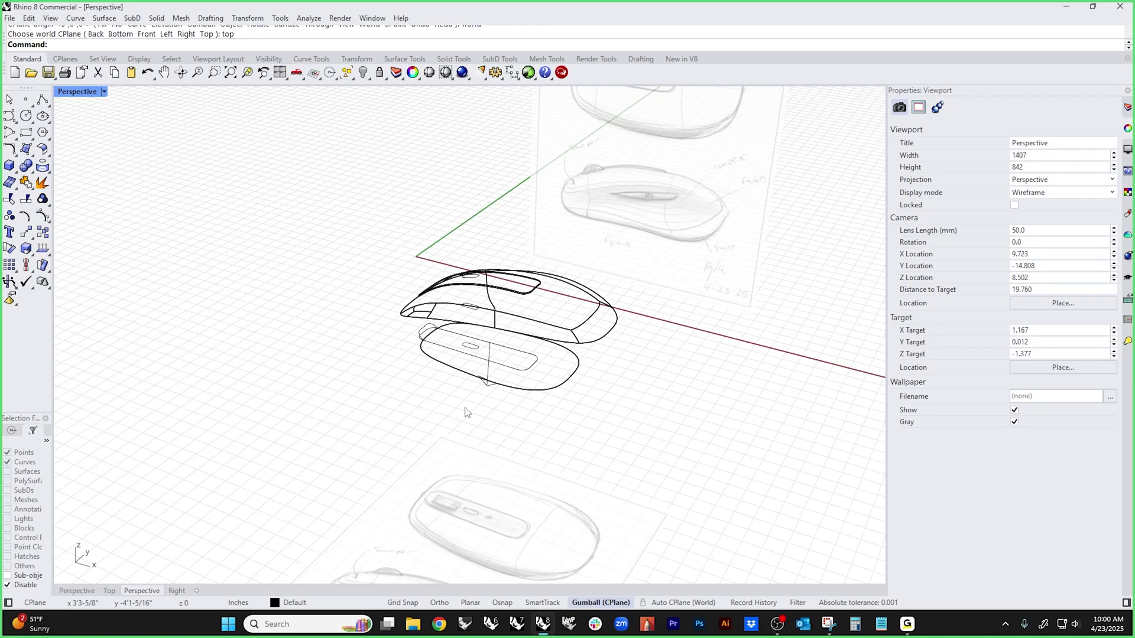
{"action": "right_click_drag", "start_coordinate": [467, 412], "coordinate": [417, 461], "text": "shift"}
- Draw a small circle on the centerline in the top view and move it onto the sketched round detail behind the elongated button
{"action": "type", "text": "top"}
{"action": "key", "text": "Return"}
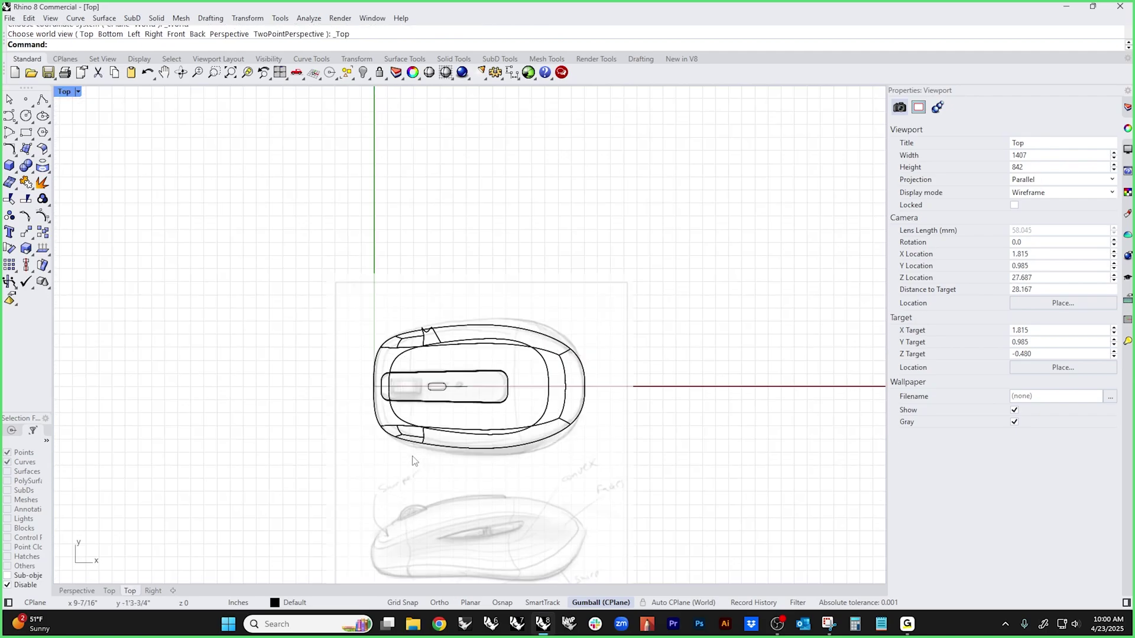
{"action": "scroll", "coordinate": [418, 368], "scroll_direction": "up", "scroll_amount": 10}
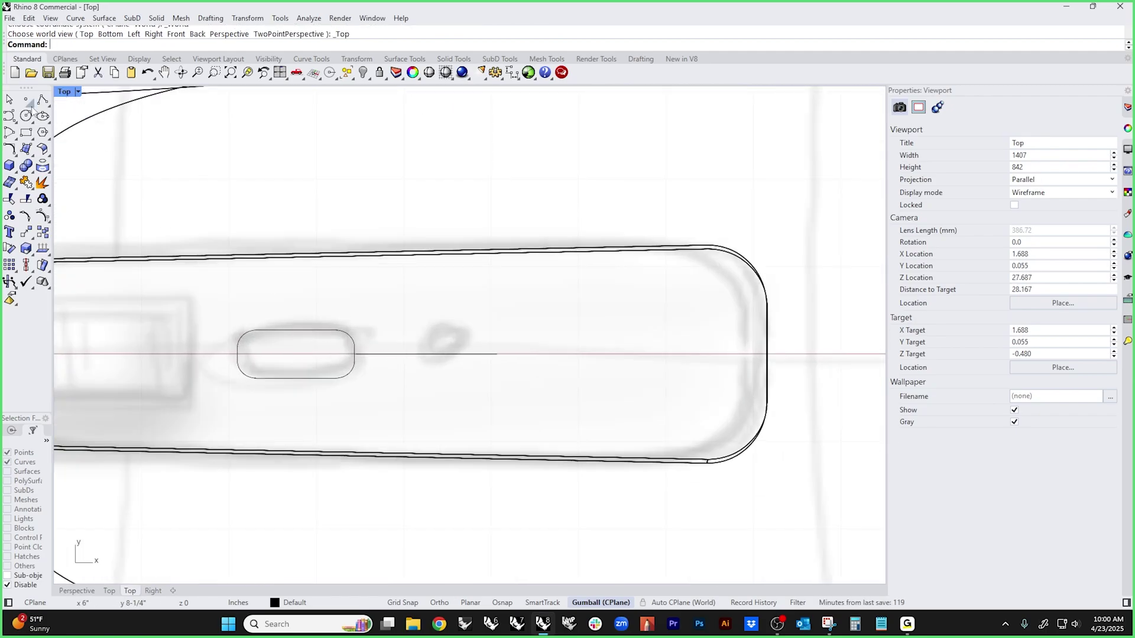
{"action": "left_click", "coordinate": [42, 116]}
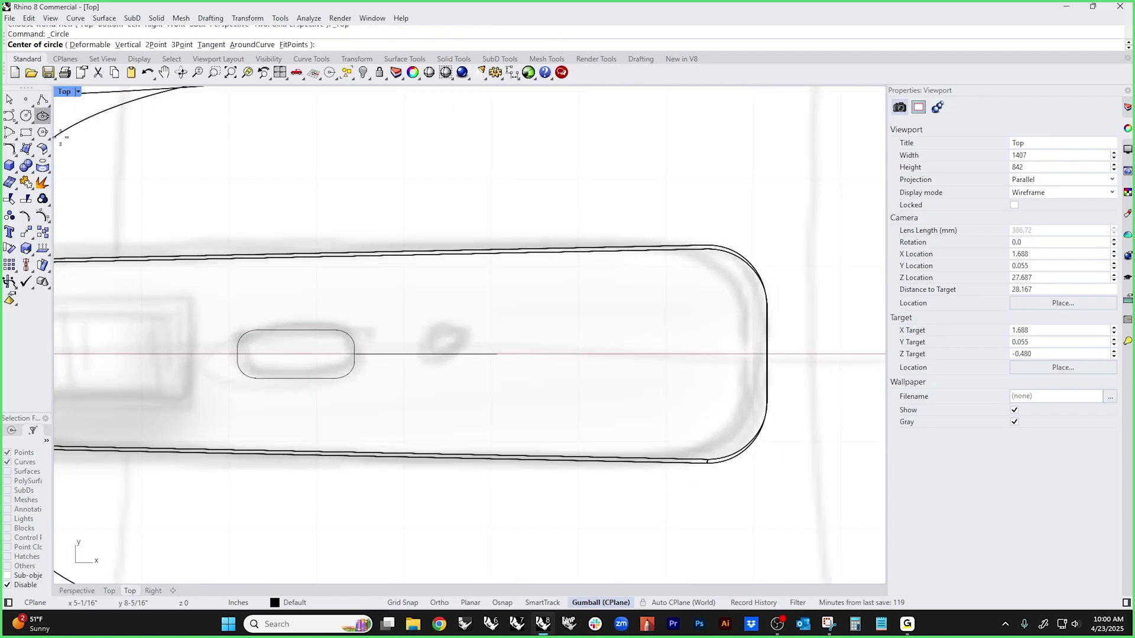
{"action": "left_click", "coordinate": [356, 354]}
{"action": "left_click", "coordinate": [376, 355]}
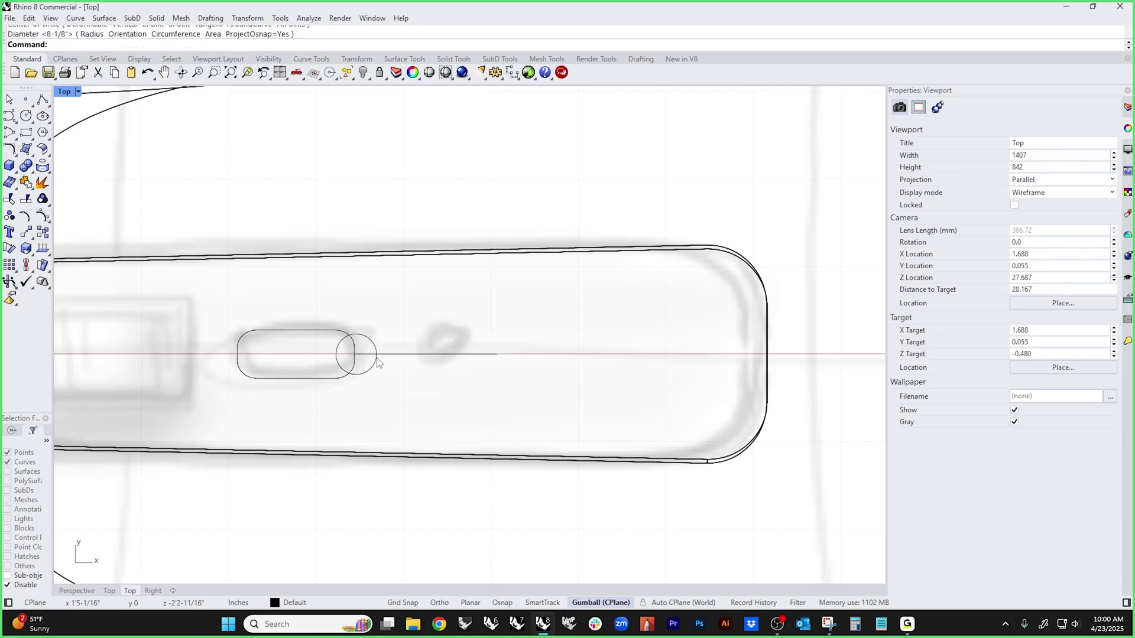
{"action": "left_click", "coordinate": [376, 354]}
{"action": "left_click_drag", "start_coordinate": [357, 360], "coordinate": [441, 360]}
- Project the small circle onto the mouse body along the construction plane's Z direction
{"action": "left_click_drag", "start_coordinate": [485, 397], "coordinate": [414, 374]}
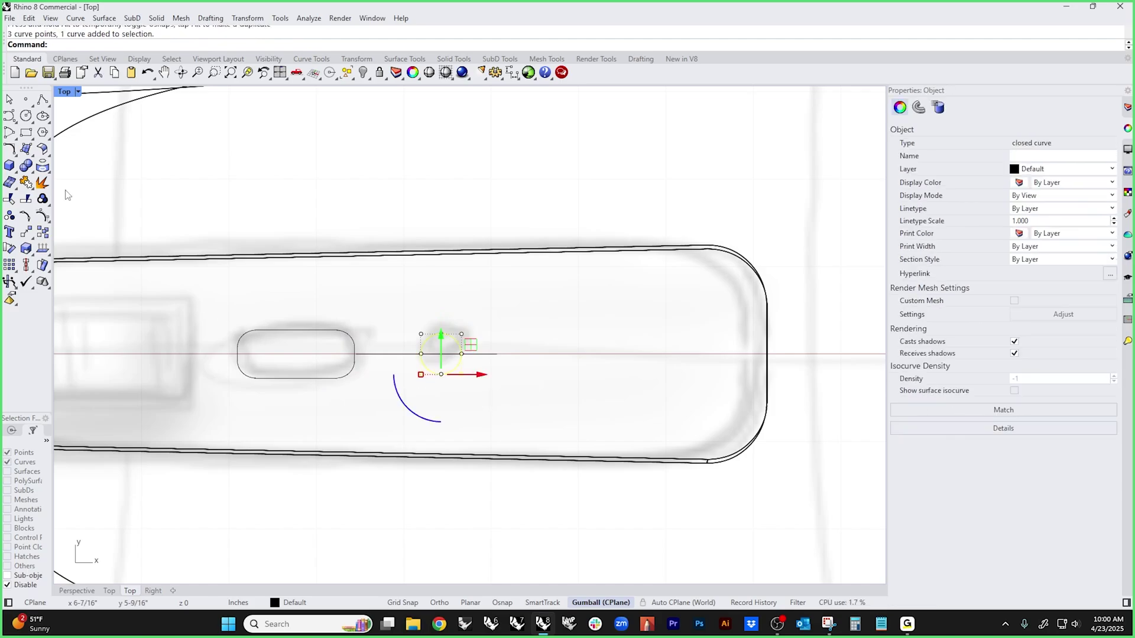
{"action": "left_click", "coordinate": [38, 167]}
{"action": "left_click_drag", "start_coordinate": [388, 427], "coordinate": [350, 490]}
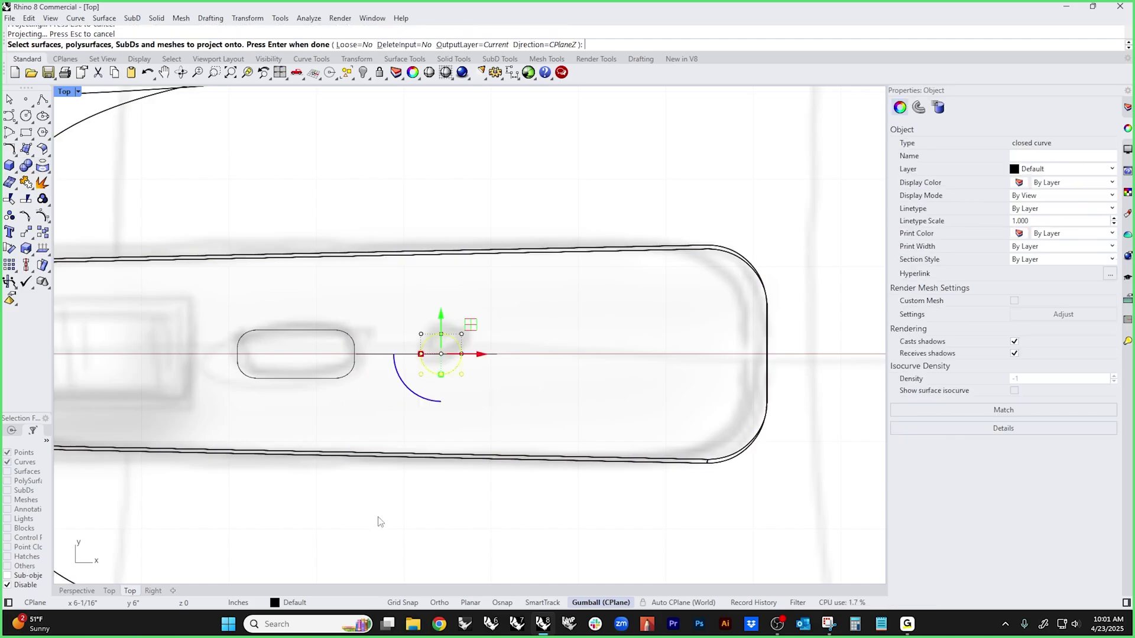
{"action": "right_click", "coordinate": [377, 518]}
{"action": "key", "text": "ctrl+F4"}
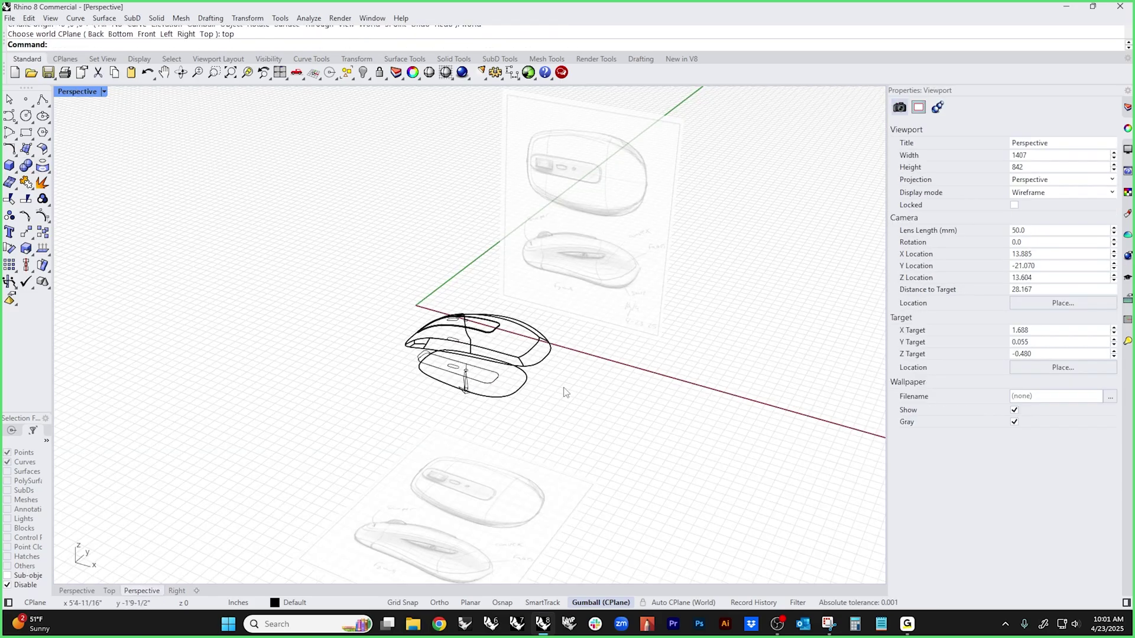
- Switch to Shaded display and recess the projected circle's region about 1/16 inch into the raised panel with PushPull
{"action": "scroll", "coordinate": [471, 346], "scroll_direction": "up", "scroll_amount": 12}
{"action": "mouse_move", "coordinate": [408, 314]}
{"action": "right_mouse_down"}
{"action": "mouse_move", "coordinate": [461, 334]}
{"action": "mouse_move", "coordinate": [482, 325]}
{"action": "right_mouse_up"}
{"action": "middle_click", "coordinate": [481, 325]}
{"action": "left_click", "coordinate": [432, 277]}
{"action": "scroll", "coordinate": [421, 395], "scroll_direction": "up", "scroll_amount": 6}
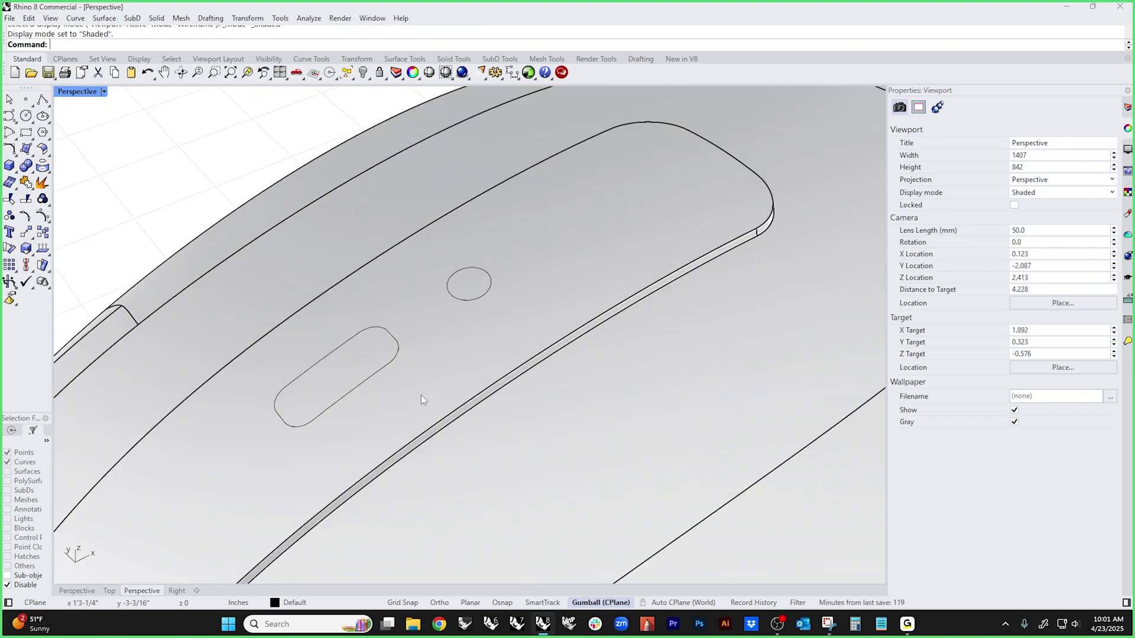
{"action": "right_click_drag", "start_coordinate": [421, 395], "coordinate": [409, 396]}
{"action": "key", "text": "Return"}
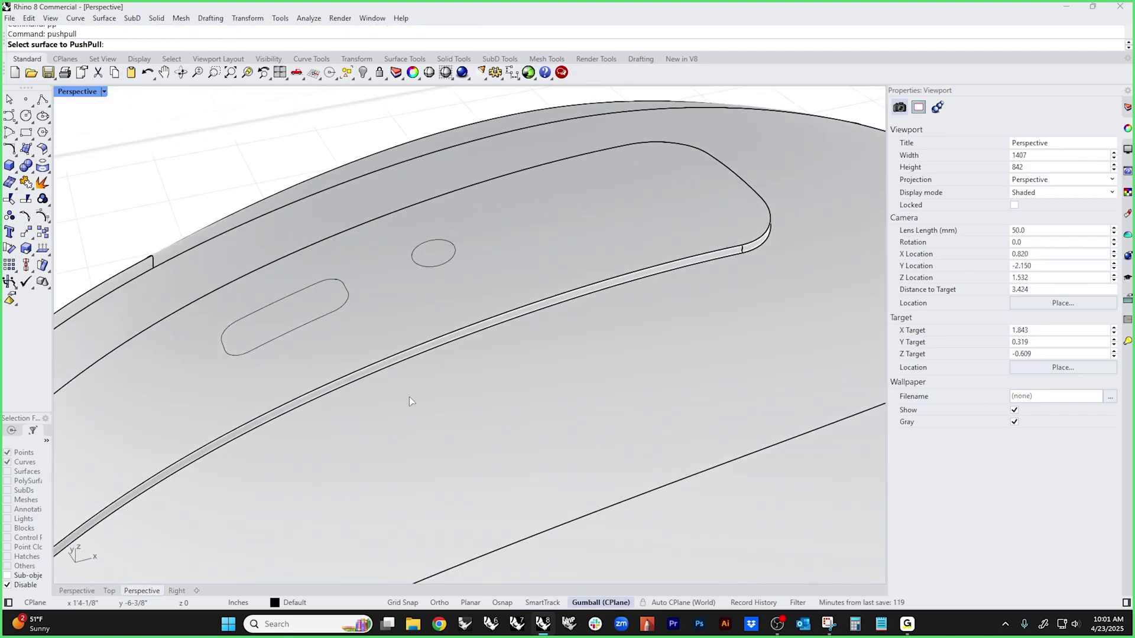
{"action": "scroll", "coordinate": [405, 294], "scroll_direction": "up", "scroll_amount": 5}
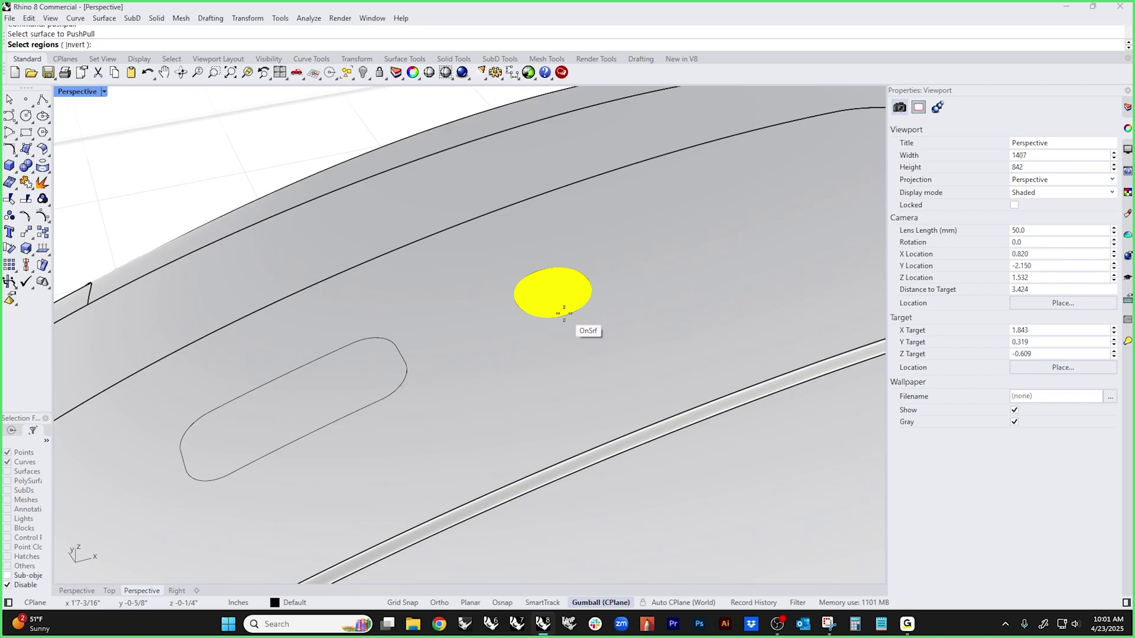
{"action": "right_click_drag", "start_coordinate": [556, 302], "coordinate": [557, 289]}
{"action": "right_click", "coordinate": [557, 291]}
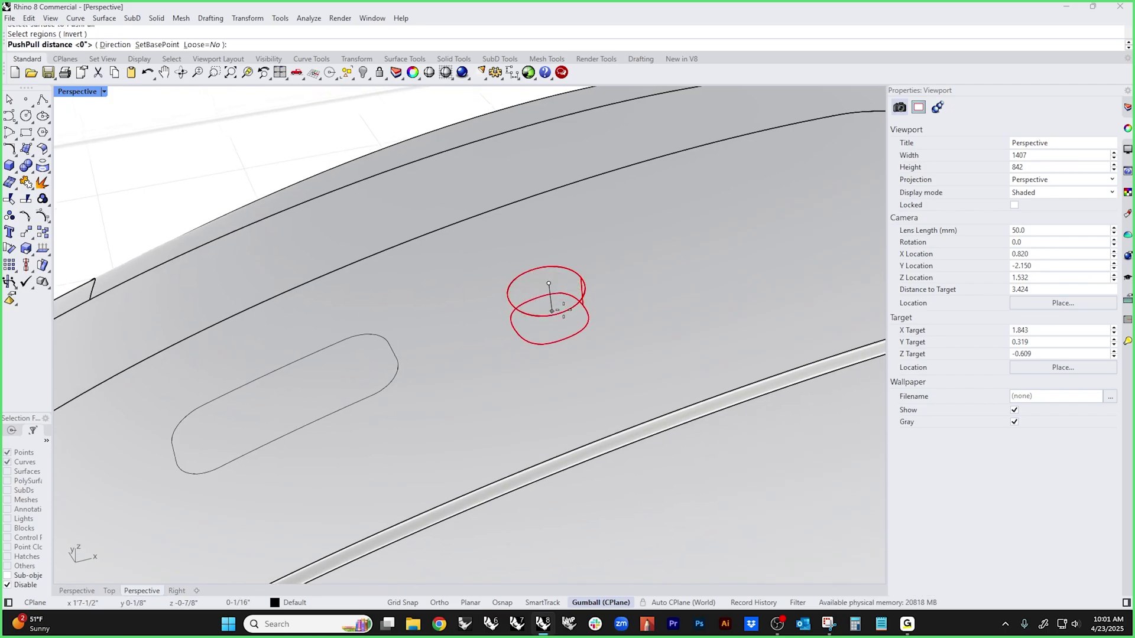
{"action": "left_click", "coordinate": [552, 306]}
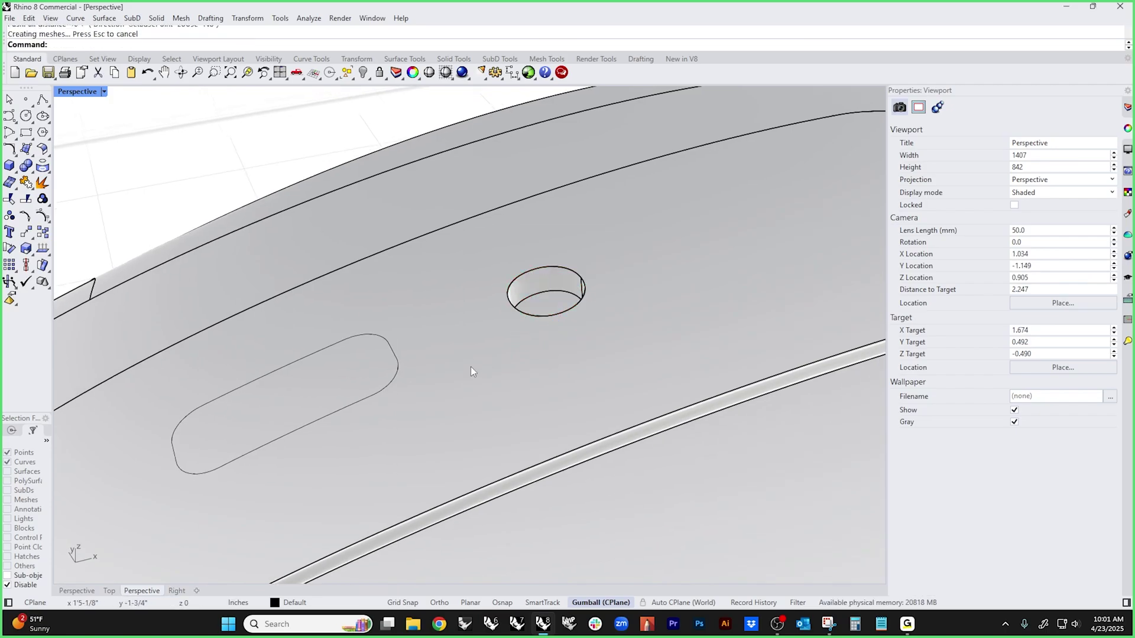
- Raise the projected rounded-rectangle region slightly with PushPull, setting a custom direction perpendicular to the body's curvature in the front view
{"action": "key", "text": "Return"}
{"action": "left_click", "coordinate": [312, 392]}
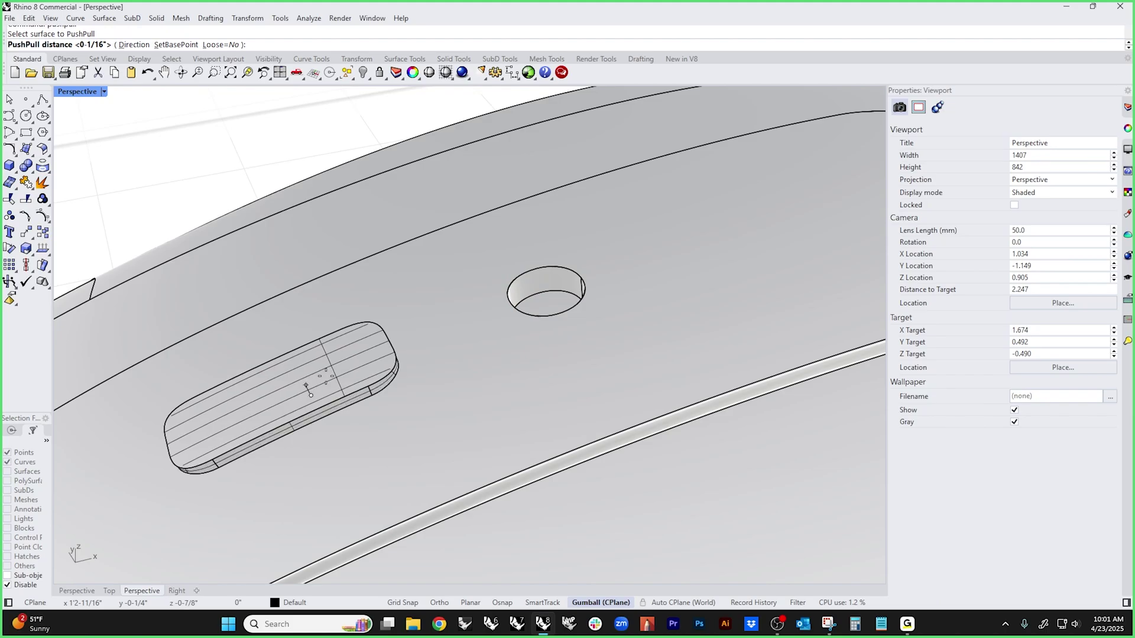
{"action": "key", "text": "ctrl+F2"}
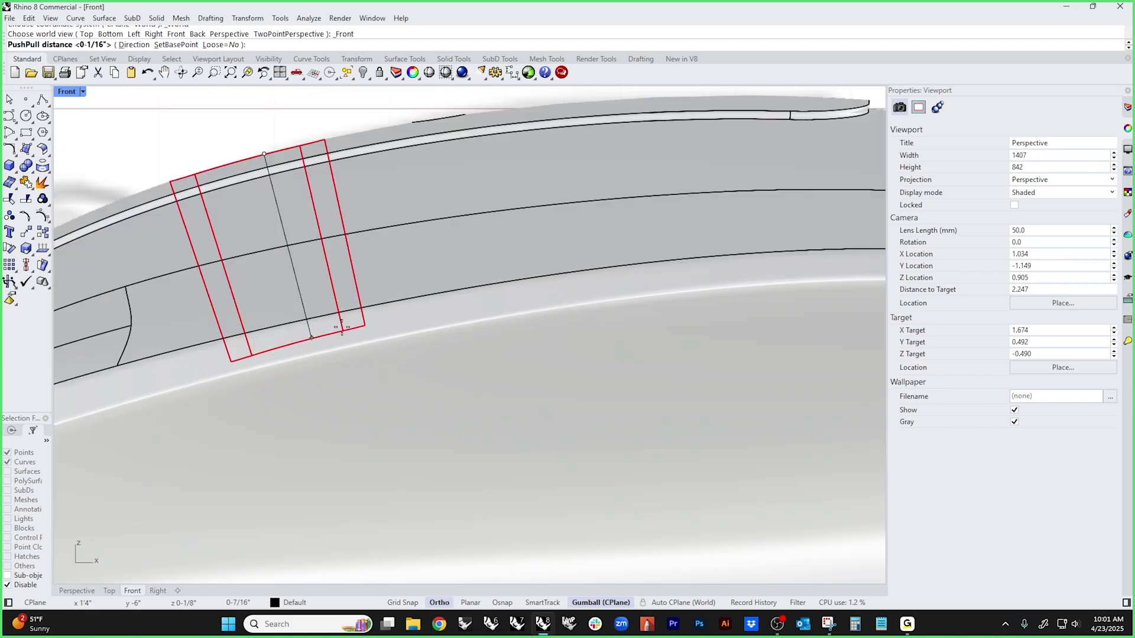
{"action": "right_click_drag", "start_coordinate": [339, 330], "coordinate": [591, 536], "text": "shift"}
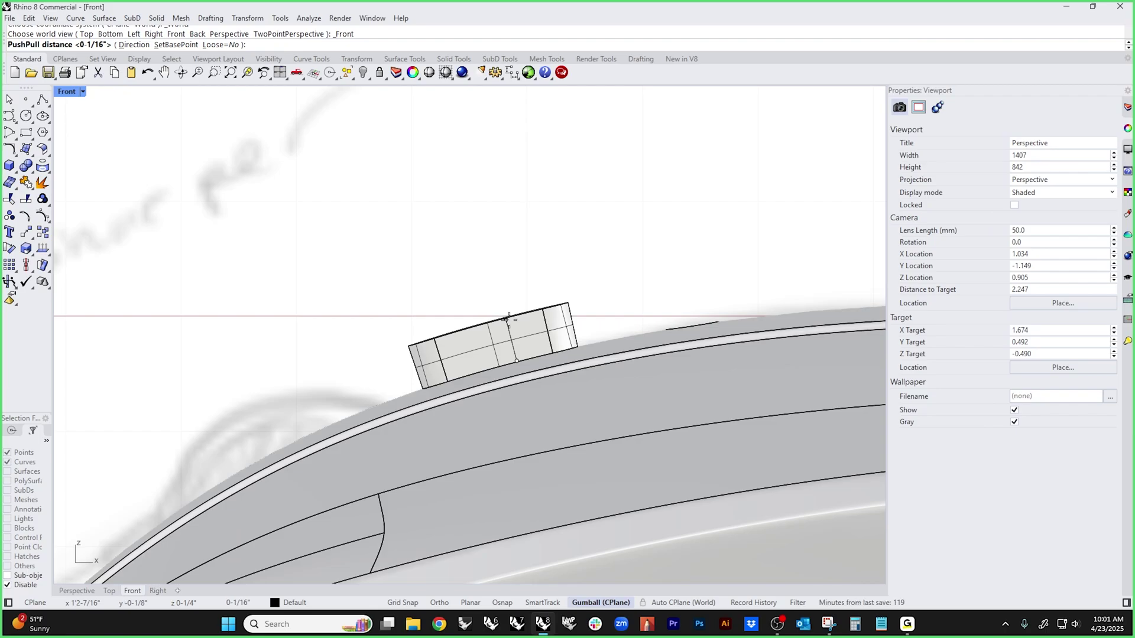
{"action": "type", "text": "d"}
{"action": "key", "text": "Return"}
{"action": "left_click", "coordinate": [577, 346]}
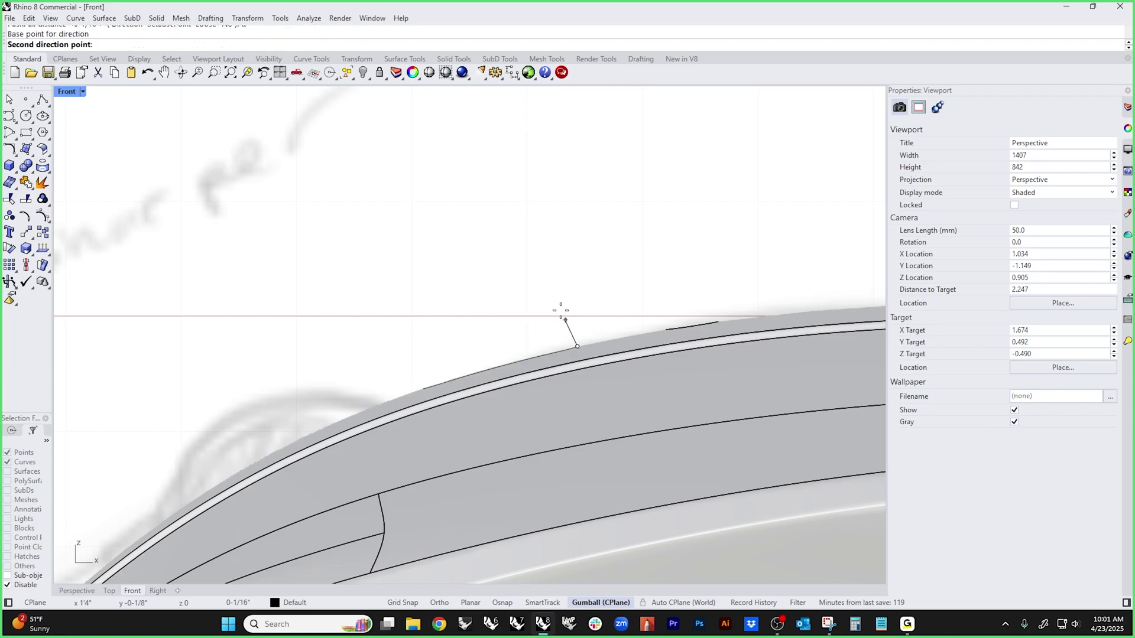
{"action": "left_click", "coordinate": [553, 269]}
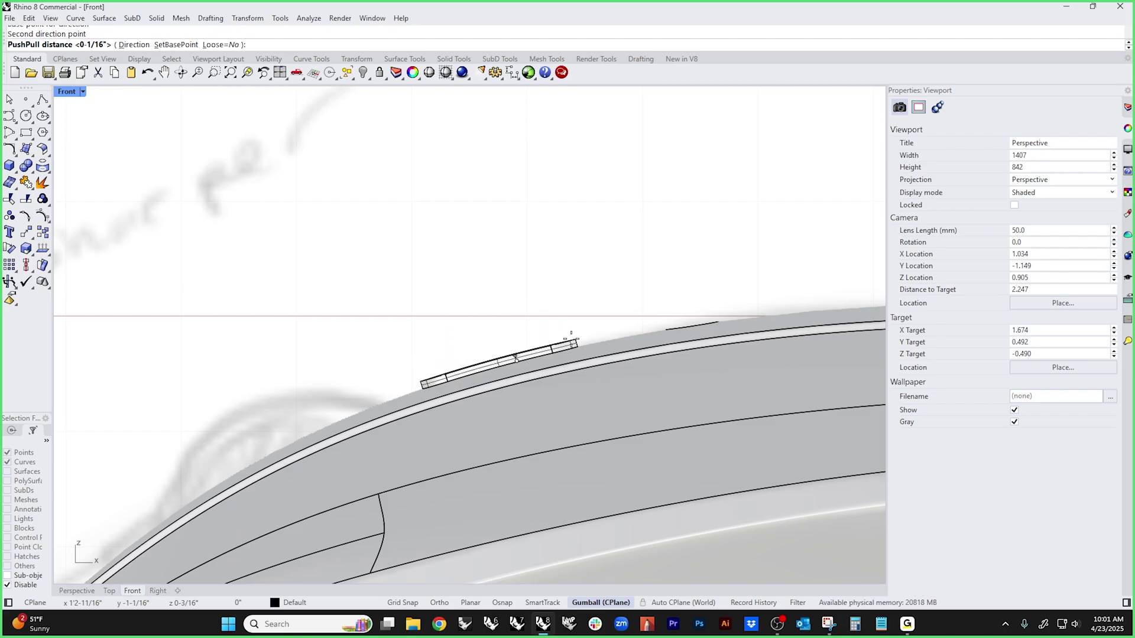
{"action": "left_click", "coordinate": [571, 334]}
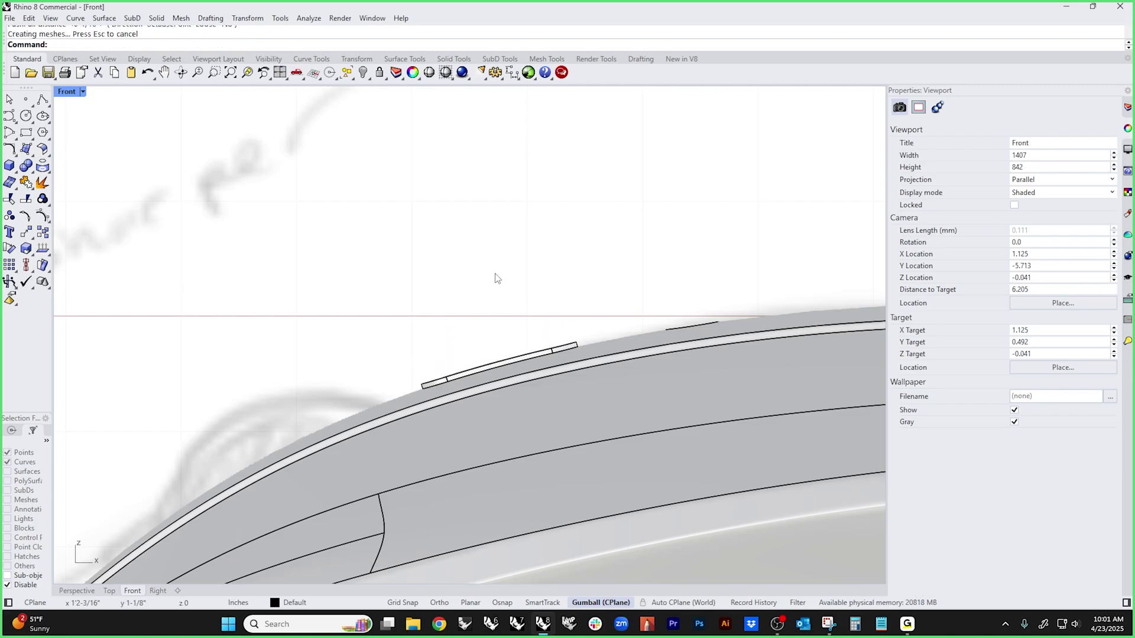
- Delete the side wall face of the round recess in the perspective view
{"action": "key", "text": "ctrl+F4"}
{"action": "right_click_drag", "start_coordinate": [498, 279], "coordinate": [610, 362]}
{"action": "scroll", "coordinate": [610, 360], "scroll_direction": "up", "scroll_amount": 10}
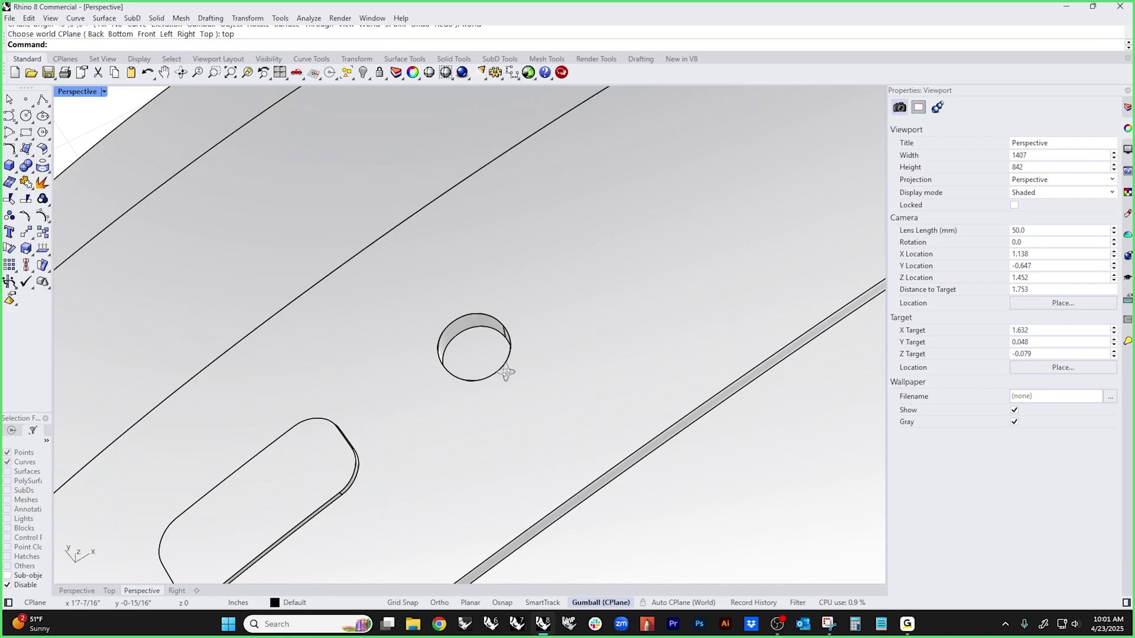
{"action": "scroll", "coordinate": [507, 372], "scroll_direction": "up", "scroll_amount": 10}
{"action": "left_click", "coordinate": [566, 239]}
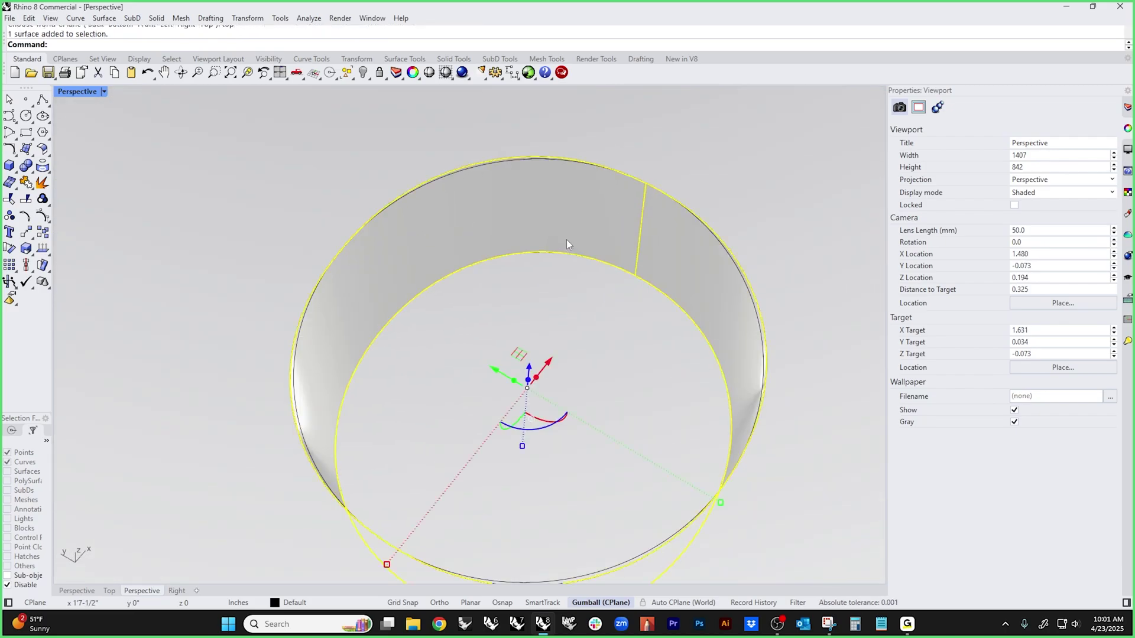
{"action": "key", "text": "Delete"}
{"action": "scroll", "coordinate": [573, 345], "scroll_direction": "down", "scroll_amount": 5}
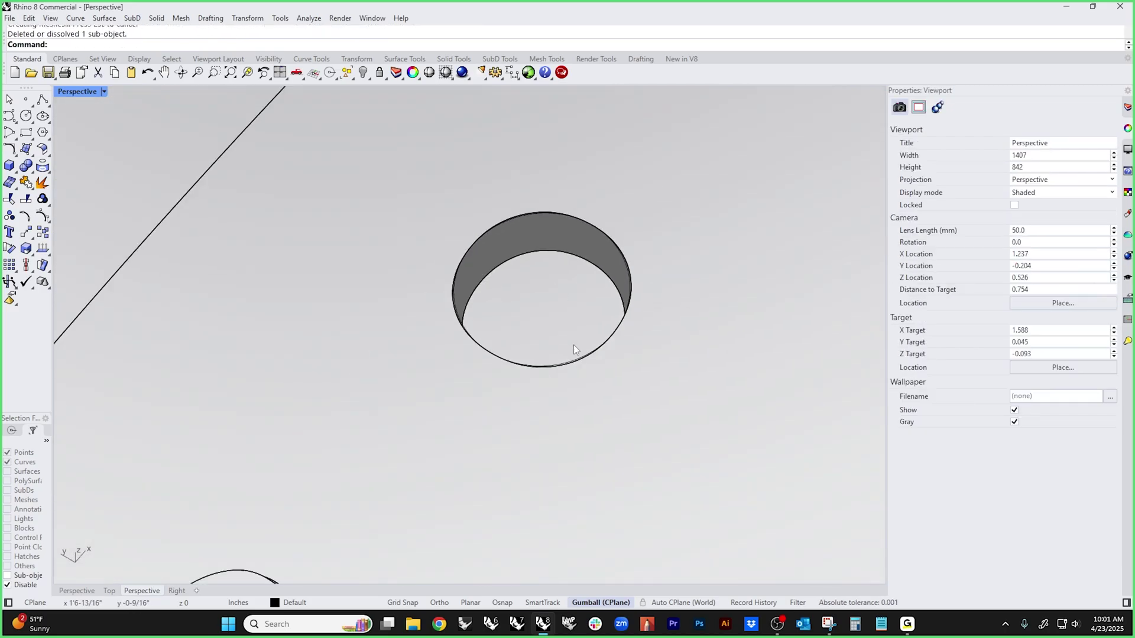
- Scale the round recess's detached floor surface down slightly so it is smaller than the opening
{"action": "right_click_drag", "start_coordinate": [574, 346], "coordinate": [548, 374]}
{"action": "left_click", "coordinate": [537, 372]}
{"action": "left_click_drag", "start_coordinate": [474, 396], "coordinate": [482, 390], "text": "shift"}
{"action": "key", "text": "Escape"}
- Try to blend a surface from the recess's opening edge to its reduced floor edge, and undo it
{"action": "middle_click", "coordinate": [499, 357]}
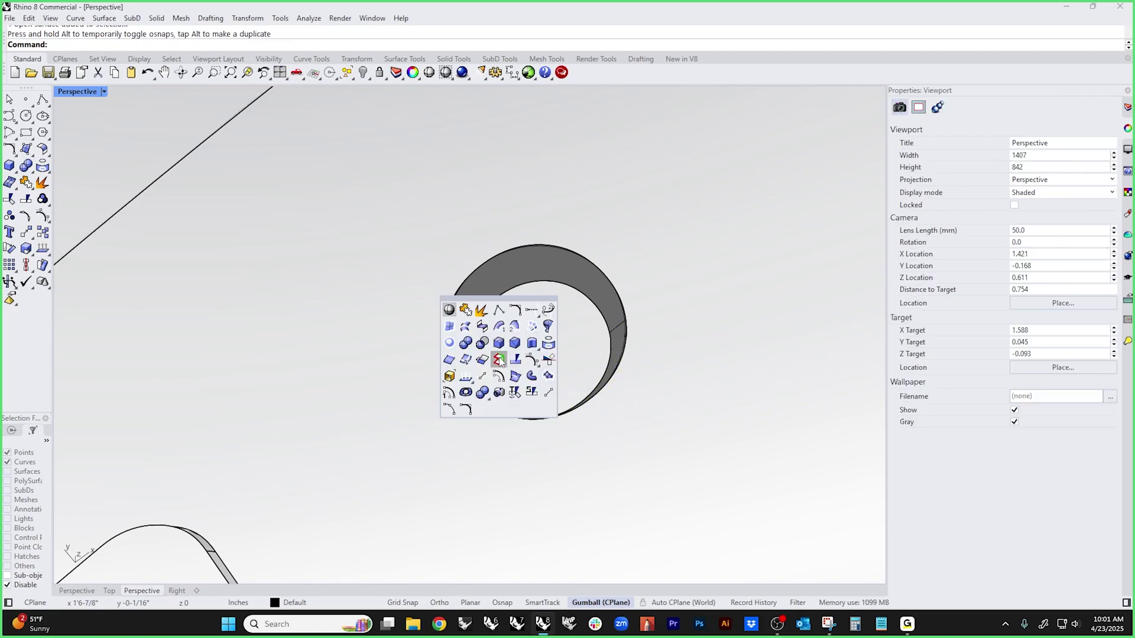
{"action": "left_click", "coordinate": [482, 326]}
{"action": "left_click", "coordinate": [480, 273]}
{"action": "left_click", "coordinate": [497, 302]}
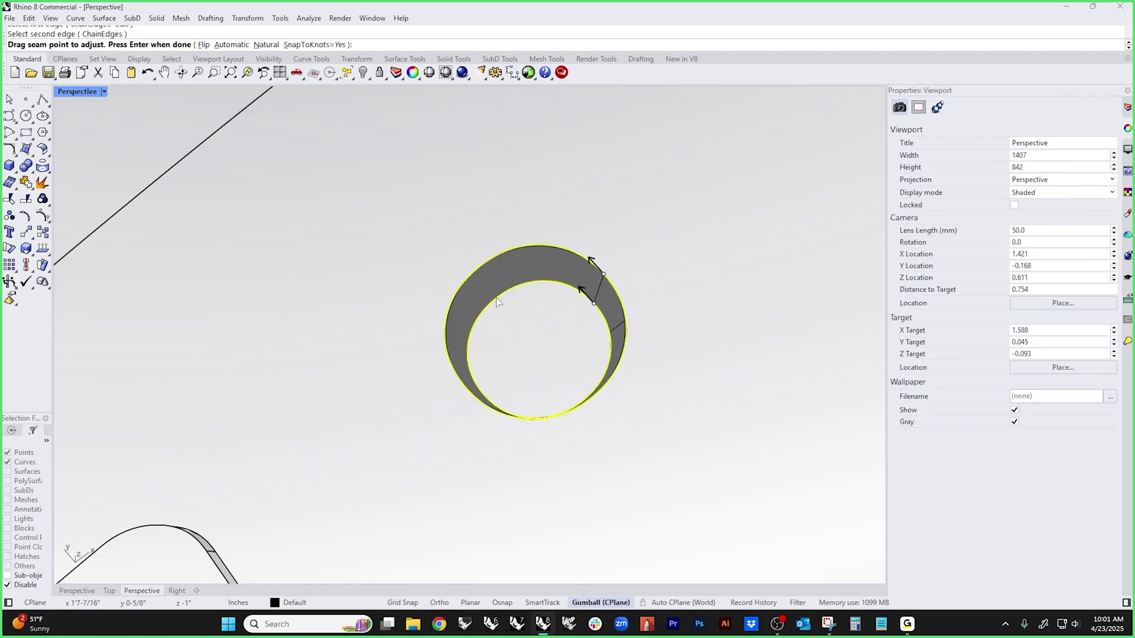
{"action": "right_click", "coordinate": [529, 315]}
{"action": "right_click", "coordinate": [529, 315]}
{"action": "right_click_drag", "start_coordinate": [530, 317], "coordinate": [554, 352]}
{"action": "key", "text": "ctrl+z"}
- Create a blend surface from the recess's floor edge to its opening edge, with tangency at both ends and linked bulge values of 0.257
{"action": "right_click", "coordinate": [539, 319]}
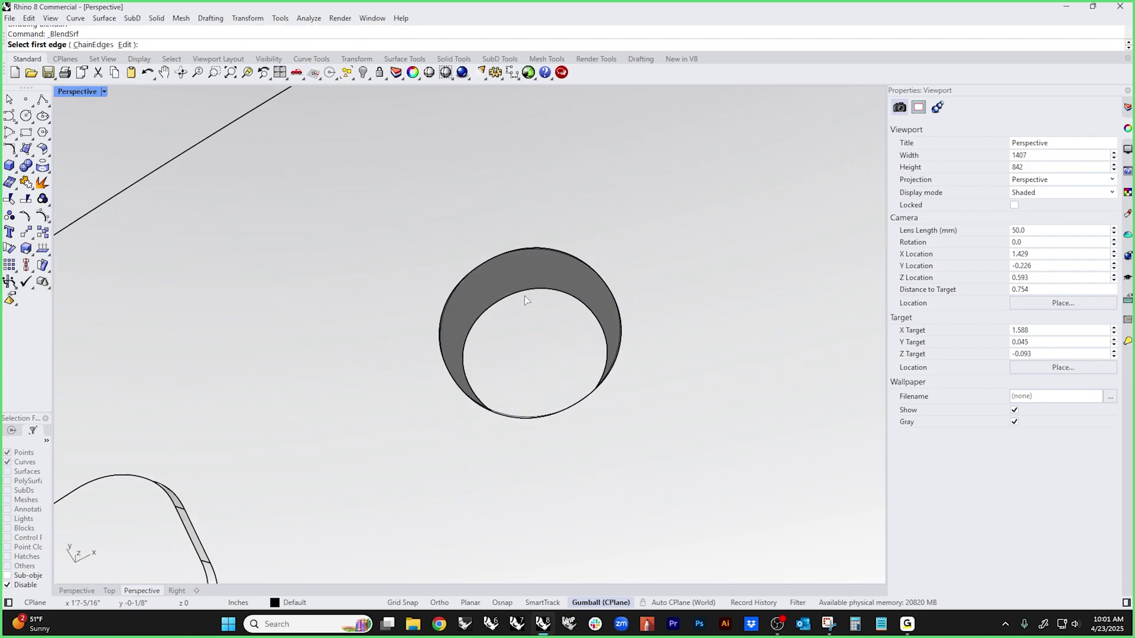
{"action": "left_click", "coordinate": [525, 290]}
{"action": "left_click", "coordinate": [522, 249]}
{"action": "right_click", "coordinate": [565, 311]}
{"action": "right_click_drag", "start_coordinate": [564, 312], "coordinate": [592, 309]}
{"action": "left_click", "coordinate": [32, 112]}
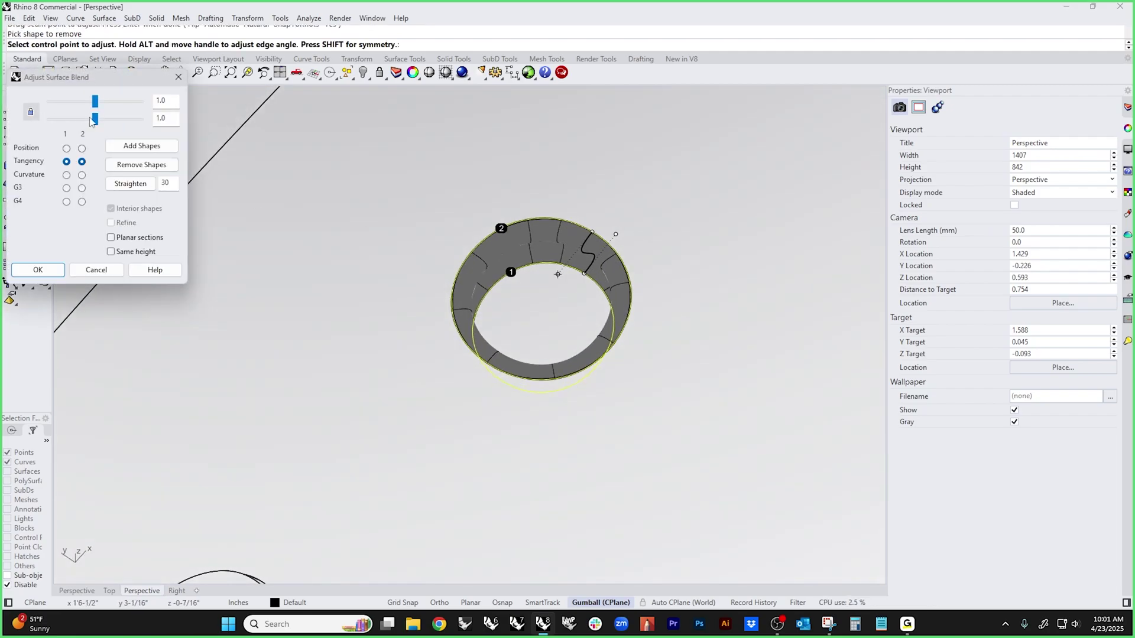
{"action": "left_click_drag", "start_coordinate": [94, 118], "coordinate": [49, 129]}
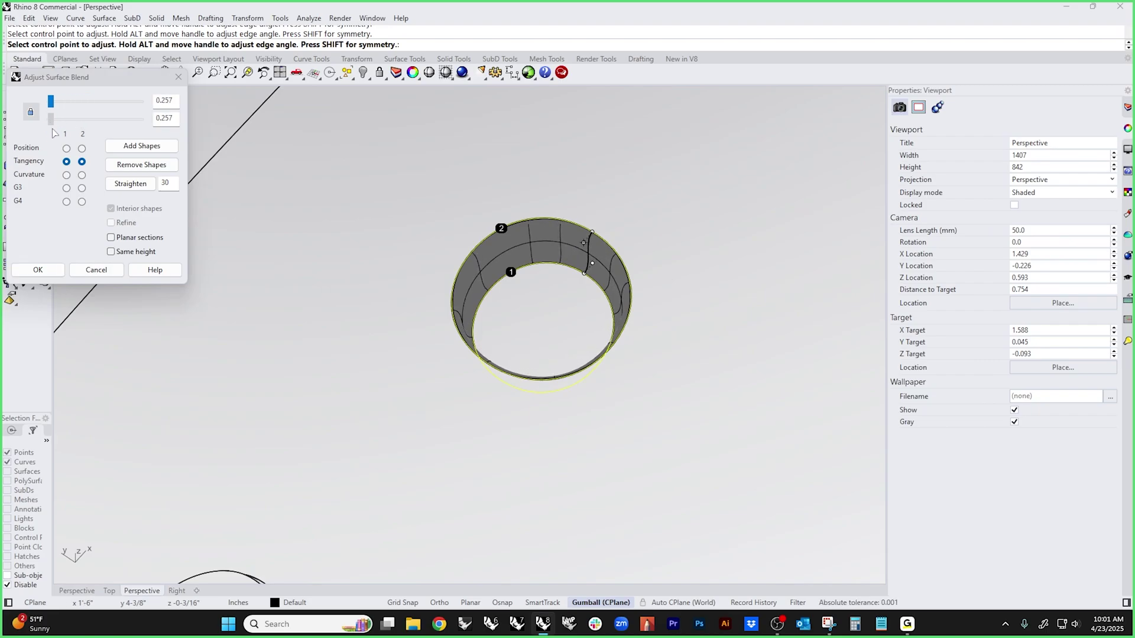
{"action": "left_click", "coordinate": [37, 270]}
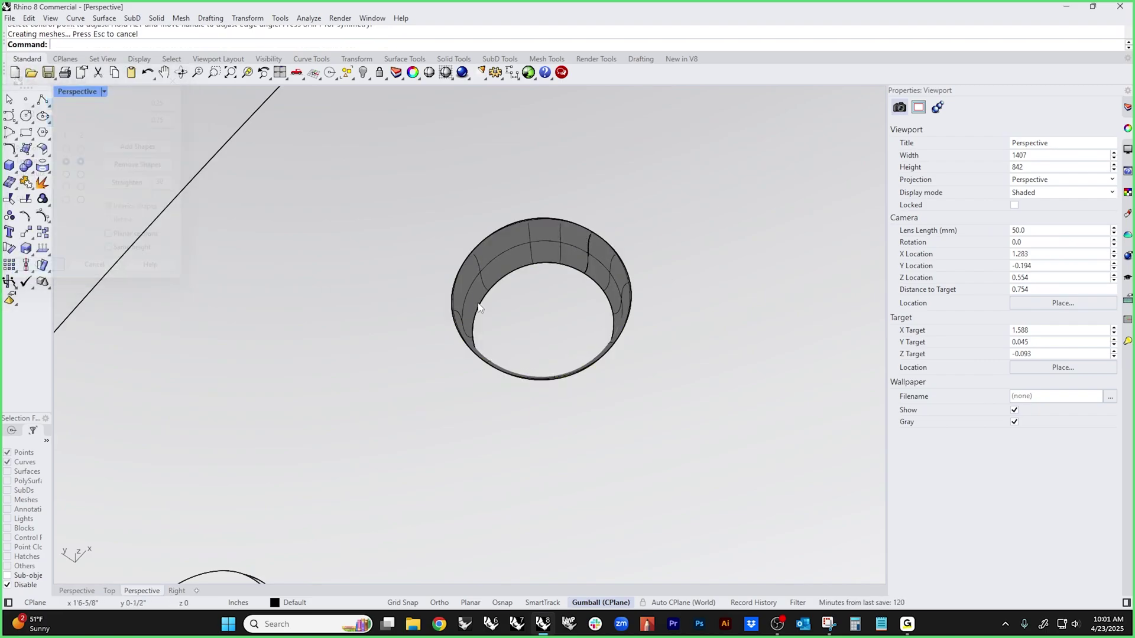
- Join all the surfaces of the mouse body and the round recess into one closed polysurface
{"action": "scroll", "coordinate": [609, 318], "scroll_direction": "down", "scroll_amount": 3}
{"action": "right_click_drag", "start_coordinate": [609, 318], "coordinate": [571, 308]}
{"action": "scroll", "coordinate": [567, 302], "scroll_direction": "down", "scroll_amount": 12}
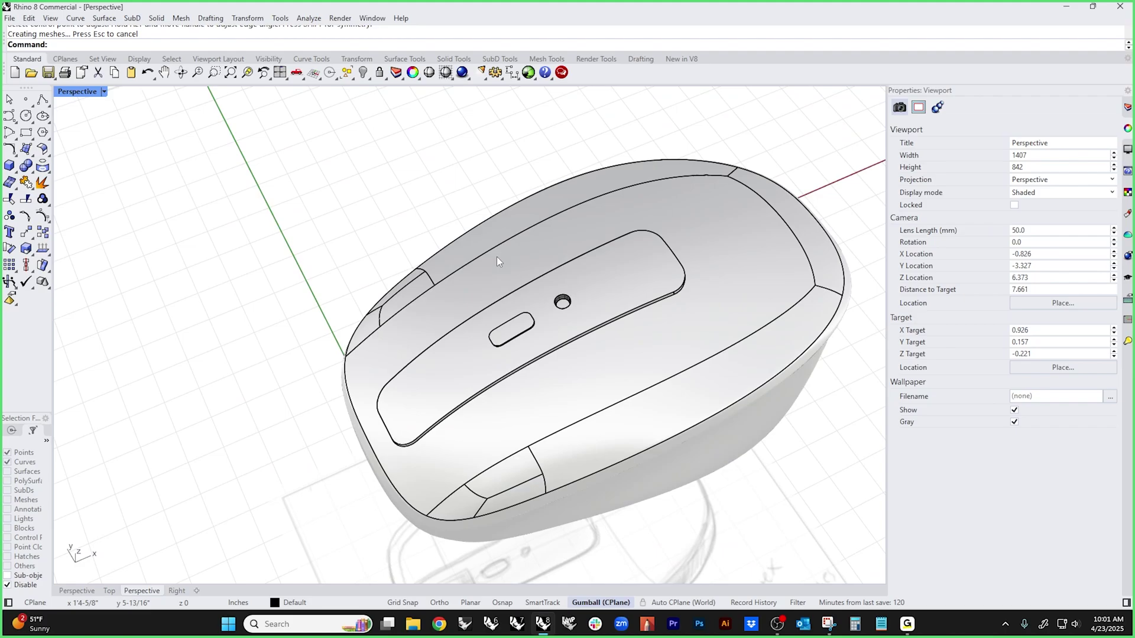
{"action": "left_click_drag", "start_coordinate": [424, 166], "coordinate": [719, 393]}
{"action": "left_click", "coordinate": [652, 384], "text": "shift"}
{"action": "key", "text": "ctrl+j"}
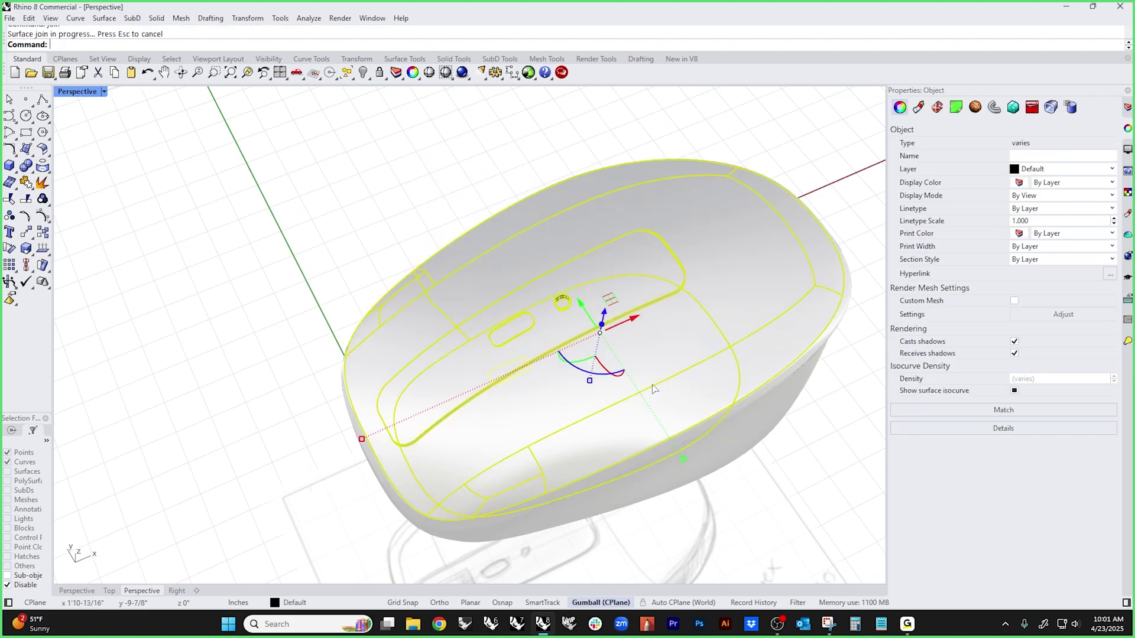
{"action": "key", "text": "Escape"}
- Examine the round recess and its blended wall in Rendered display from several distances and angles
{"action": "scroll", "coordinate": [548, 303], "scroll_direction": "up", "scroll_amount": 4}
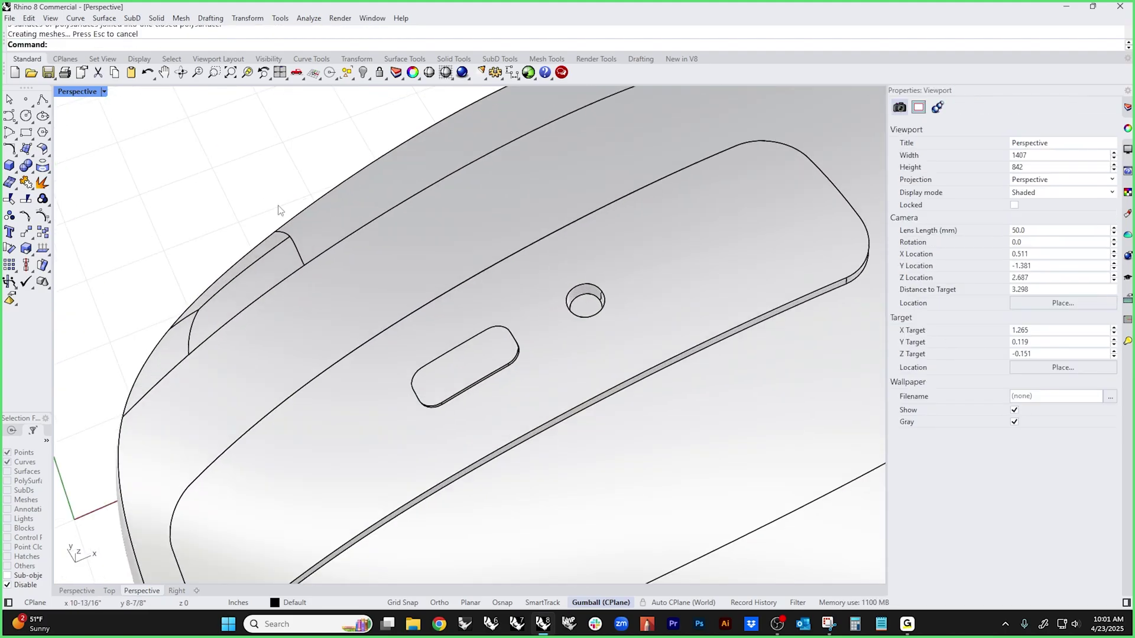
{"action": "left_click", "coordinate": [77, 91]}
{"action": "left_click", "coordinate": [142, 162]}
{"action": "scroll", "coordinate": [586, 286], "scroll_direction": "up", "scroll_amount": 20}
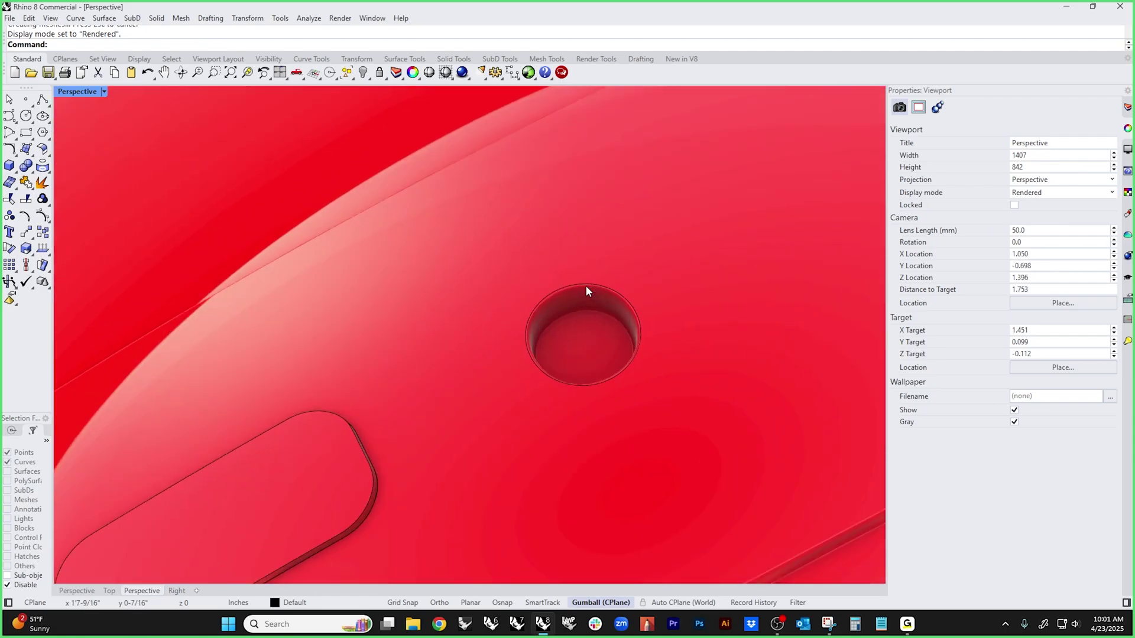
{"action": "scroll", "coordinate": [578, 324], "scroll_direction": "down", "scroll_amount": 7}
{"action": "right_click_drag", "start_coordinate": [573, 401], "coordinate": [243, 236]}
{"action": "scroll", "coordinate": [432, 348], "scroll_direction": "up", "scroll_amount": 8}
{"action": "scroll", "coordinate": [659, 343], "scroll_direction": "down", "scroll_amount": 6}
{"action": "scroll", "coordinate": [441, 395], "scroll_direction": "down", "scroll_amount": 5}
{"action": "scroll", "coordinate": [390, 339], "scroll_direction": "up", "scroll_amount": 6}
{"action": "scroll", "coordinate": [421, 433], "scroll_direction": "up", "scroll_amount": 3}
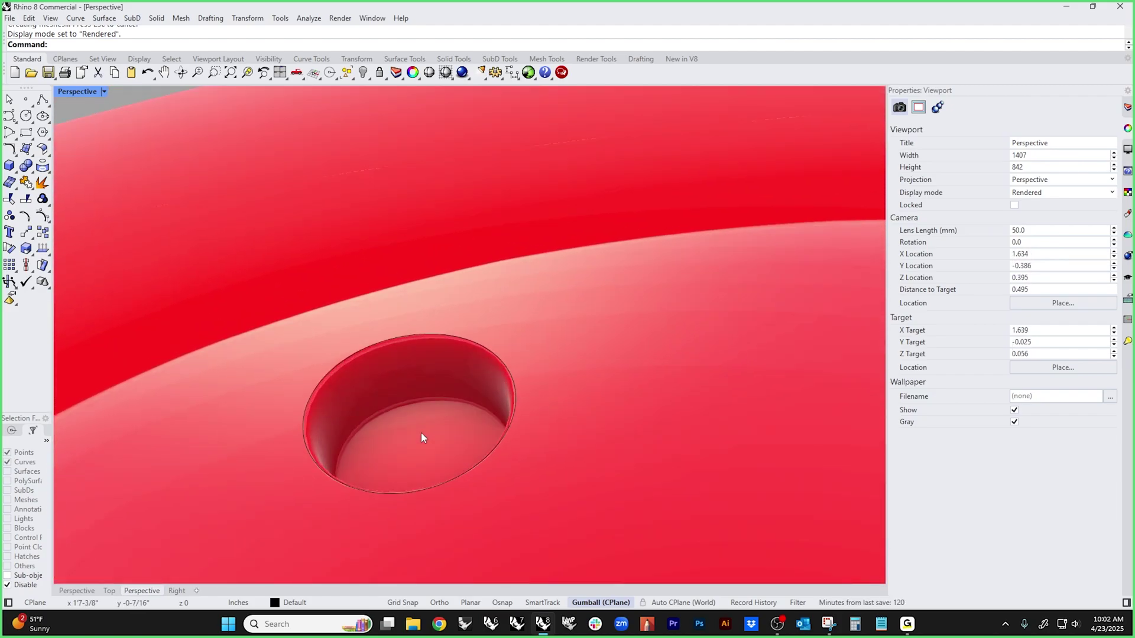
- Return to Shaded display and raise the round recess's floor about 1/16 inch with PushPull, leaving a shallow rim
{"action": "middle_click", "coordinate": [406, 418]}
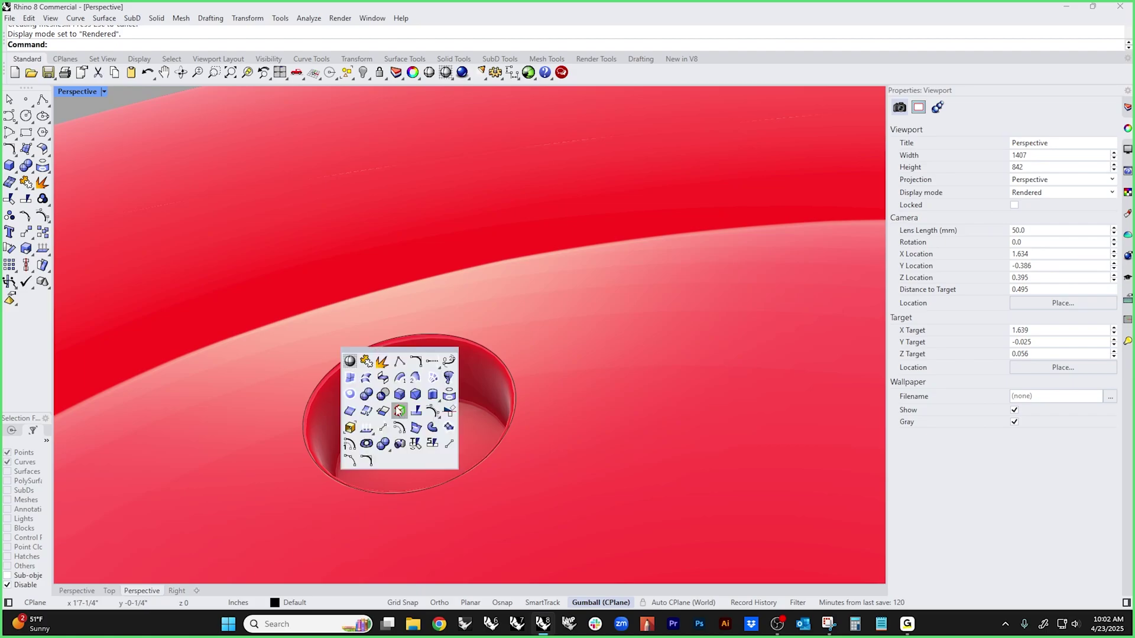
{"action": "right_click", "coordinate": [351, 366]}
{"action": "scroll", "coordinate": [376, 366], "scroll_direction": "down", "scroll_amount": 8}
{"action": "mouse_move", "coordinate": [410, 397]}
{"action": "right_mouse_down", "text": "shift"}
{"action": "mouse_move", "coordinate": [479, 343]}
{"action": "mouse_move", "coordinate": [496, 392]}
{"action": "right_mouse_up", "text": "shift"}
{"action": "middle_click", "coordinate": [480, 348]}
{"action": "left_click", "coordinate": [431, 303]}
{"action": "type", "text": "pushpull"}
{"action": "key", "text": "Return"}
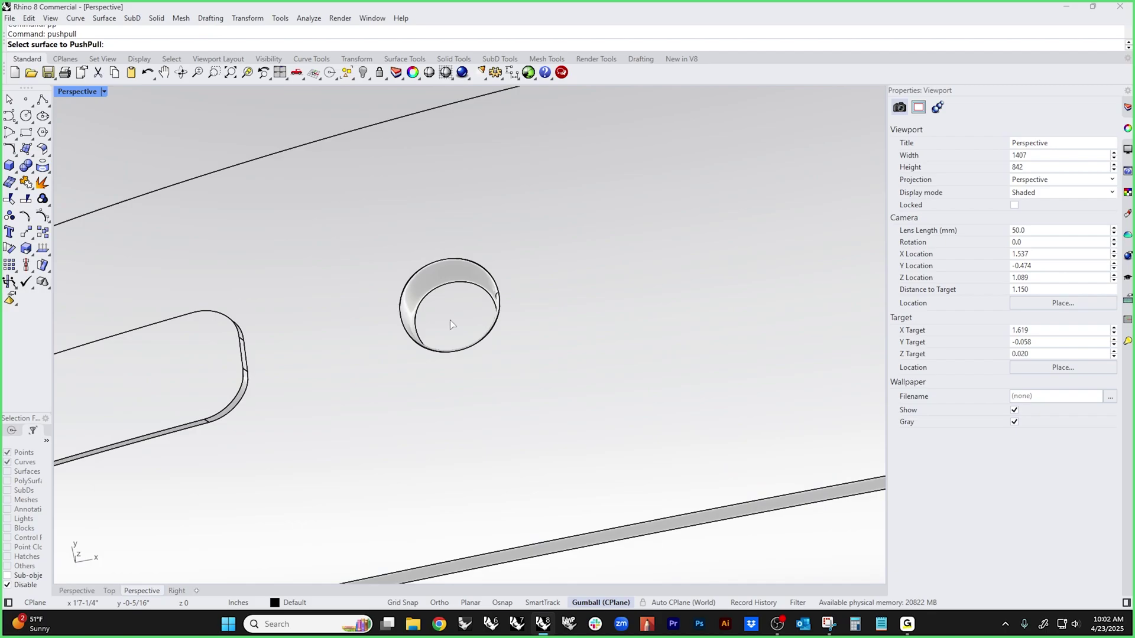
{"action": "left_click", "coordinate": [451, 314]}
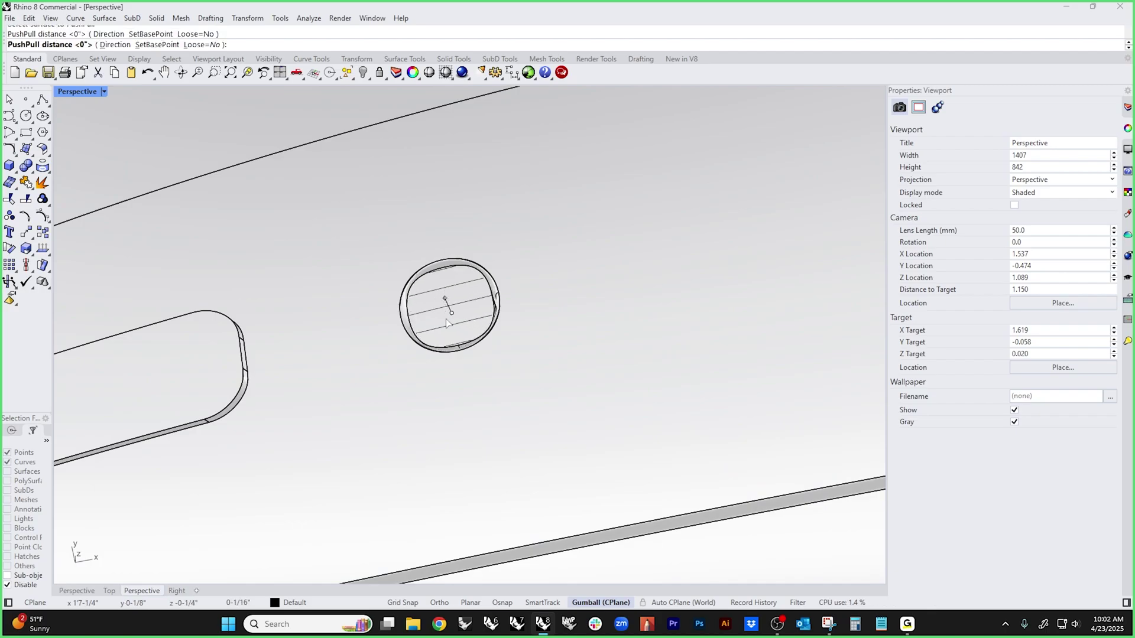
{"action": "left_click", "coordinate": [449, 315]}
- Blend the circular inner edge around the raised round button with BlendEdge, picking a very small radius on the model
{"action": "right_click_drag", "start_coordinate": [469, 353], "coordinate": [545, 380]}
{"action": "scroll", "coordinate": [452, 357], "scroll_direction": "up", "scroll_amount": 12}
{"action": "scroll", "coordinate": [453, 357], "scroll_direction": "down", "scroll_amount": 4}
{"action": "scroll", "coordinate": [470, 420], "scroll_direction": "down", "scroll_amount": 5}
{"action": "scroll", "coordinate": [545, 379], "scroll_direction": "up", "scroll_amount": 5}
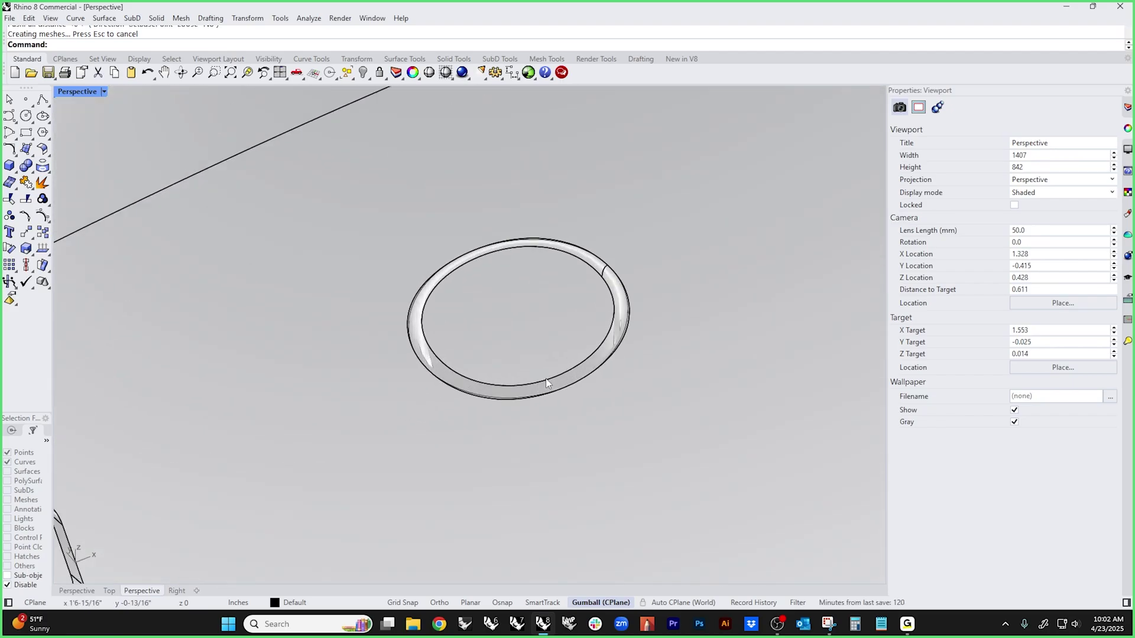
{"action": "scroll", "coordinate": [546, 380], "scroll_direction": "up", "scroll_amount": 3}
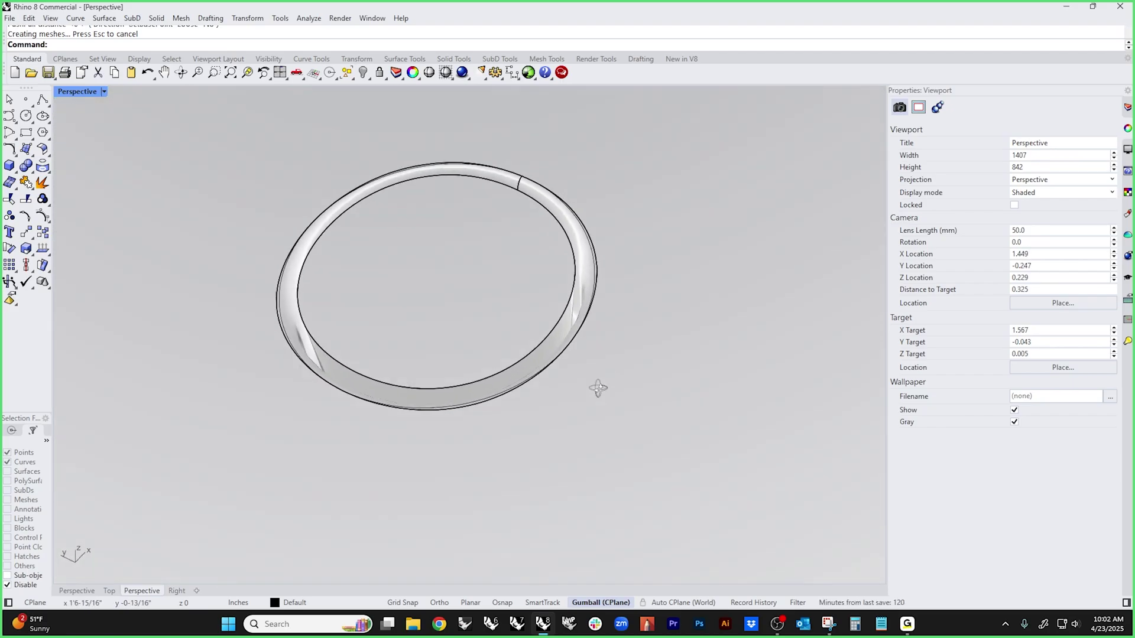
{"action": "left_click", "coordinate": [32, 173]}
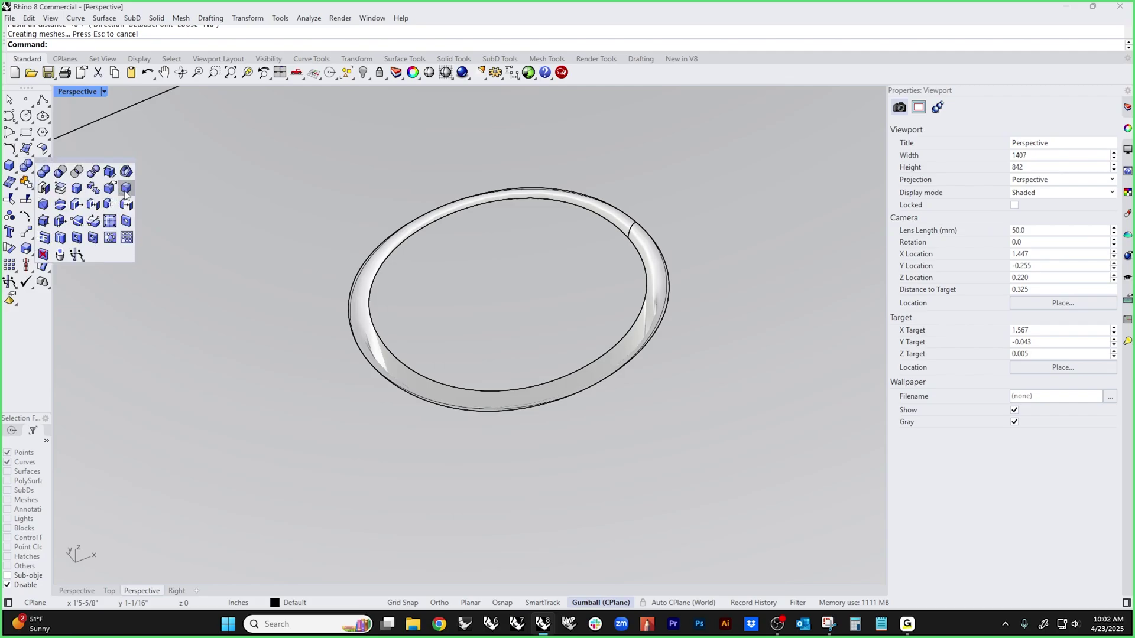
{"action": "left_click", "coordinate": [126, 190]}
{"action": "left_click", "coordinate": [432, 381]}
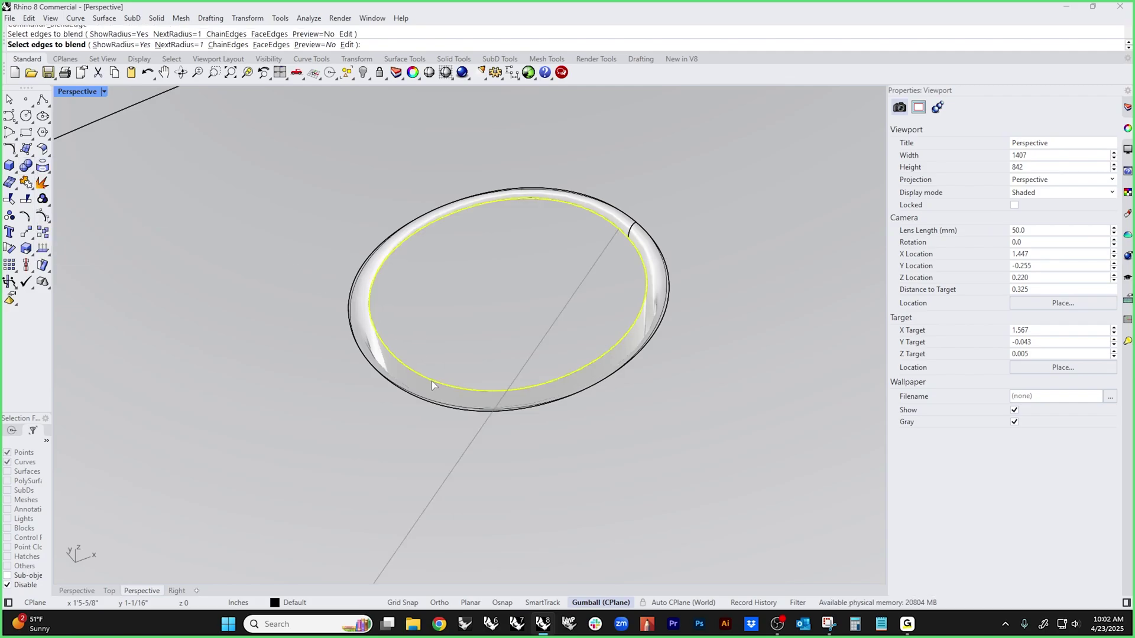
{"action": "key", "text": "Return"}
{"action": "scroll", "coordinate": [471, 444], "scroll_direction": "down", "scroll_amount": 5}
{"action": "scroll", "coordinate": [471, 445], "scroll_direction": "down", "scroll_amount": 5}
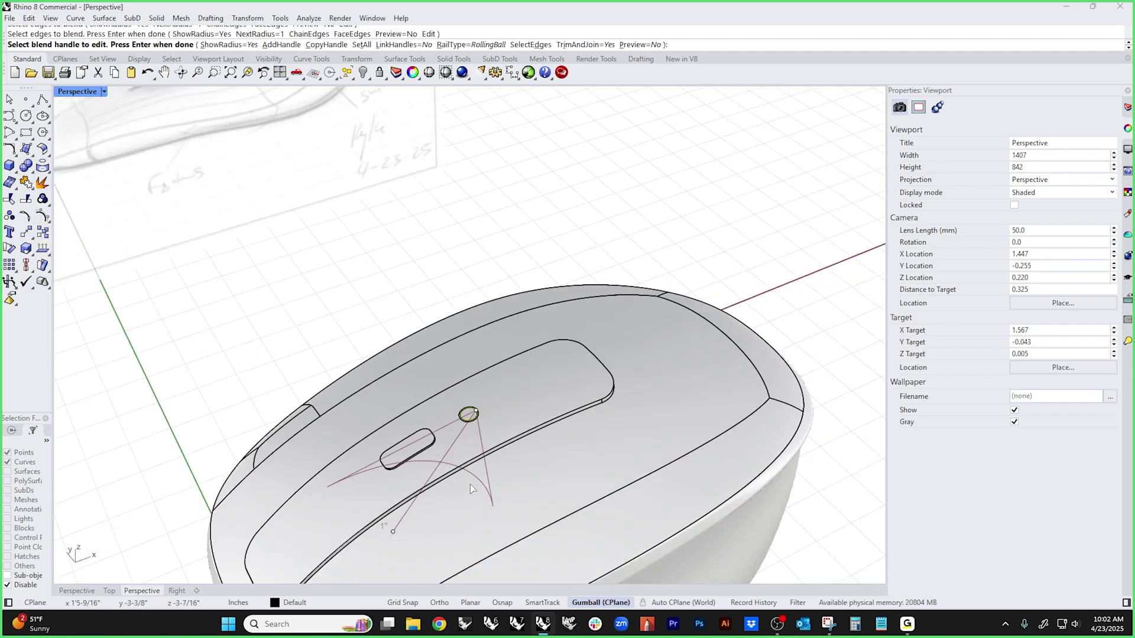
{"action": "left_click", "coordinate": [440, 426]}
{"action": "scroll", "coordinate": [444, 417], "scroll_direction": "up", "scroll_amount": 10}
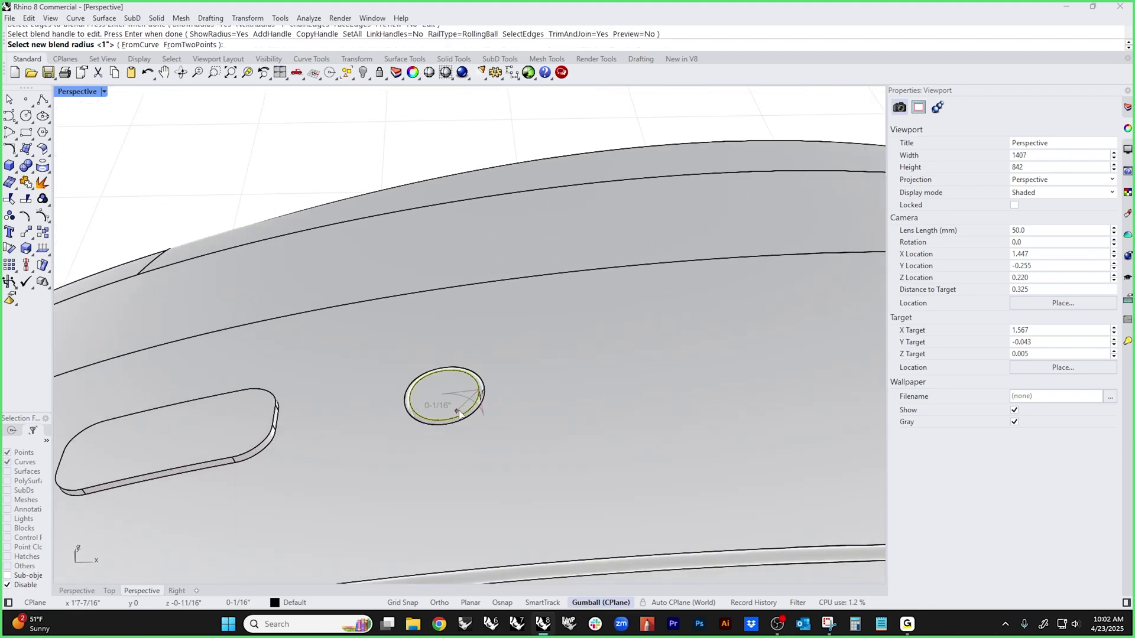
{"action": "left_click", "coordinate": [479, 384]}
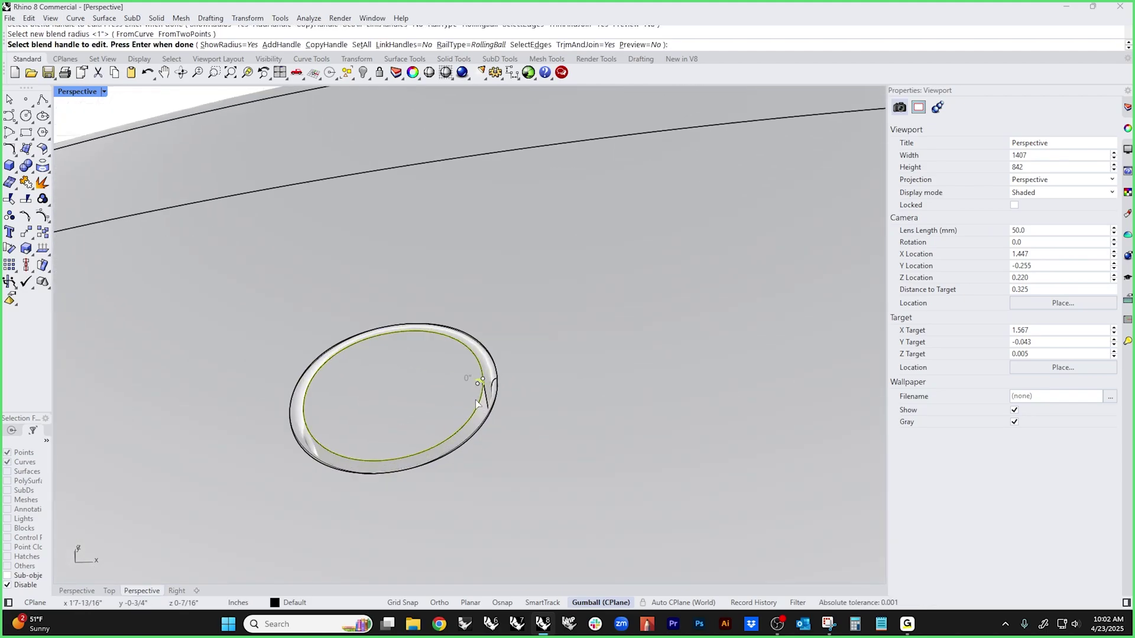
{"action": "key", "text": "Return"}
- Blend the chained top edge of the elongated button with BlendEdge, picking a very small radius on the model
{"action": "scroll", "coordinate": [458, 396], "scroll_direction": "down", "scroll_amount": 10}
{"action": "right_click_drag", "start_coordinate": [459, 396], "coordinate": [557, 426]}
{"action": "scroll", "coordinate": [436, 369], "scroll_direction": "down", "scroll_amount": 9}
{"action": "scroll", "coordinate": [446, 388], "scroll_direction": "up", "scroll_amount": 12}
{"action": "right_click_drag", "start_coordinate": [335, 438], "coordinate": [476, 370], "text": "shift"}
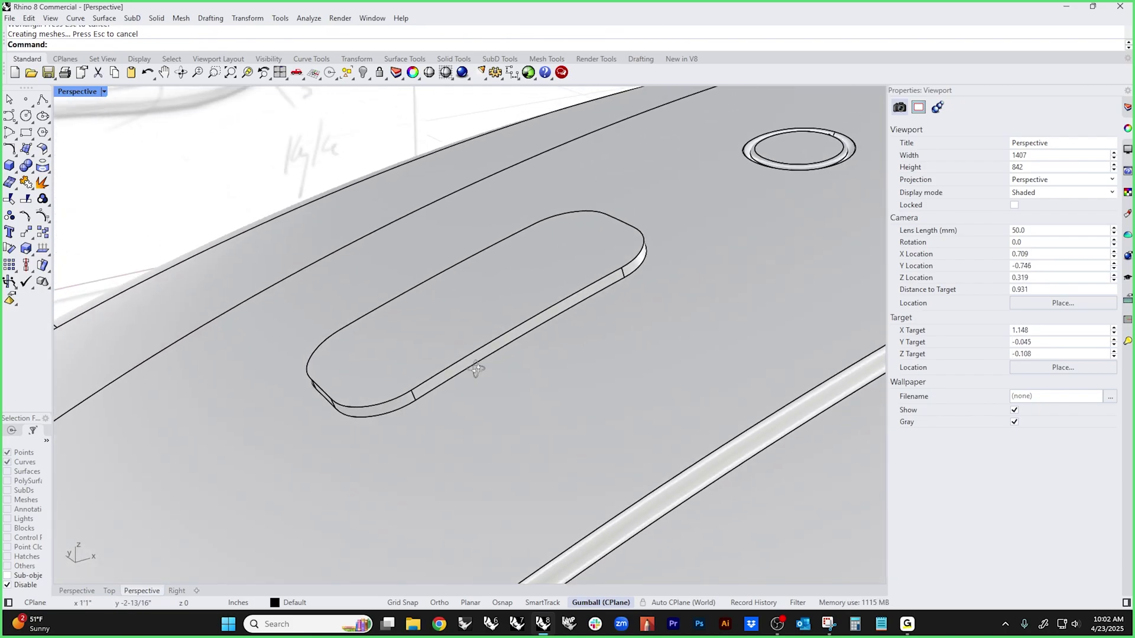
{"action": "scroll", "coordinate": [461, 370], "scroll_direction": "up", "scroll_amount": 5}
{"action": "right_click_drag", "start_coordinate": [393, 435], "coordinate": [424, 383]}
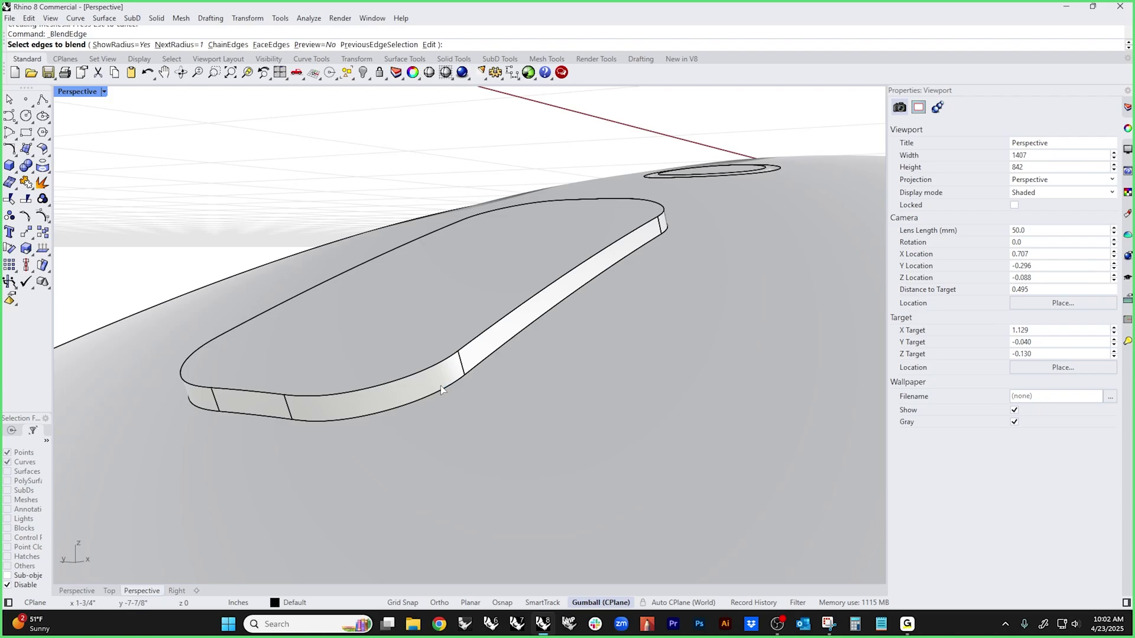
{"action": "left_click", "coordinate": [424, 372]}
{"action": "key", "text": "Return"}
{"action": "scroll", "coordinate": [423, 372], "scroll_direction": "down", "scroll_amount": 5}
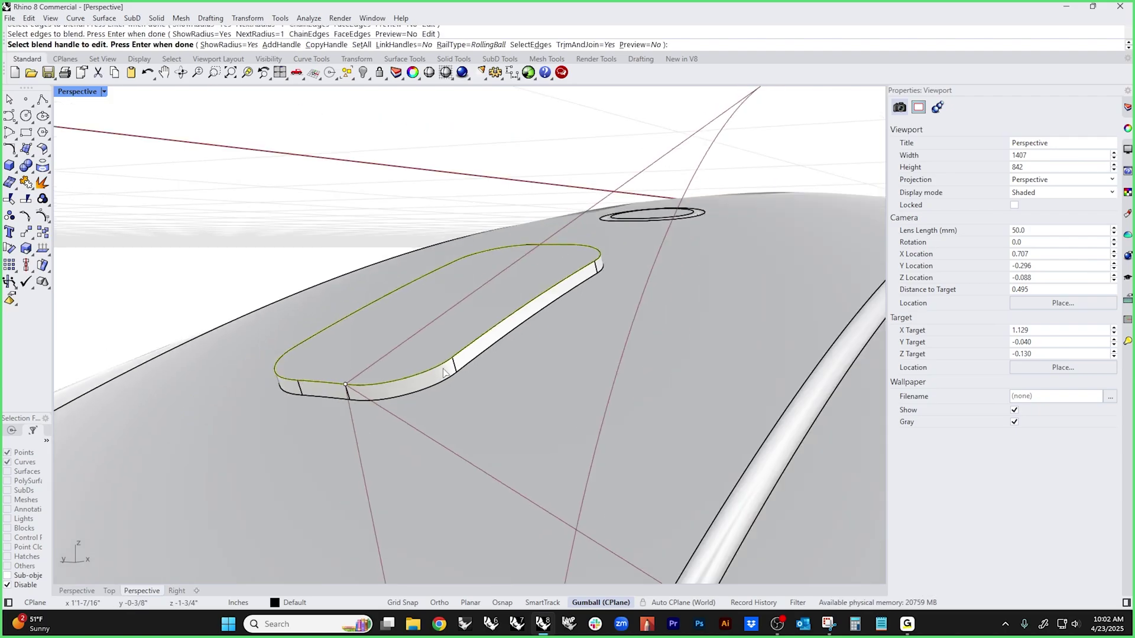
{"action": "left_click", "coordinate": [671, 574]}
{"action": "scroll", "coordinate": [400, 414], "scroll_direction": "up", "scroll_amount": 5}
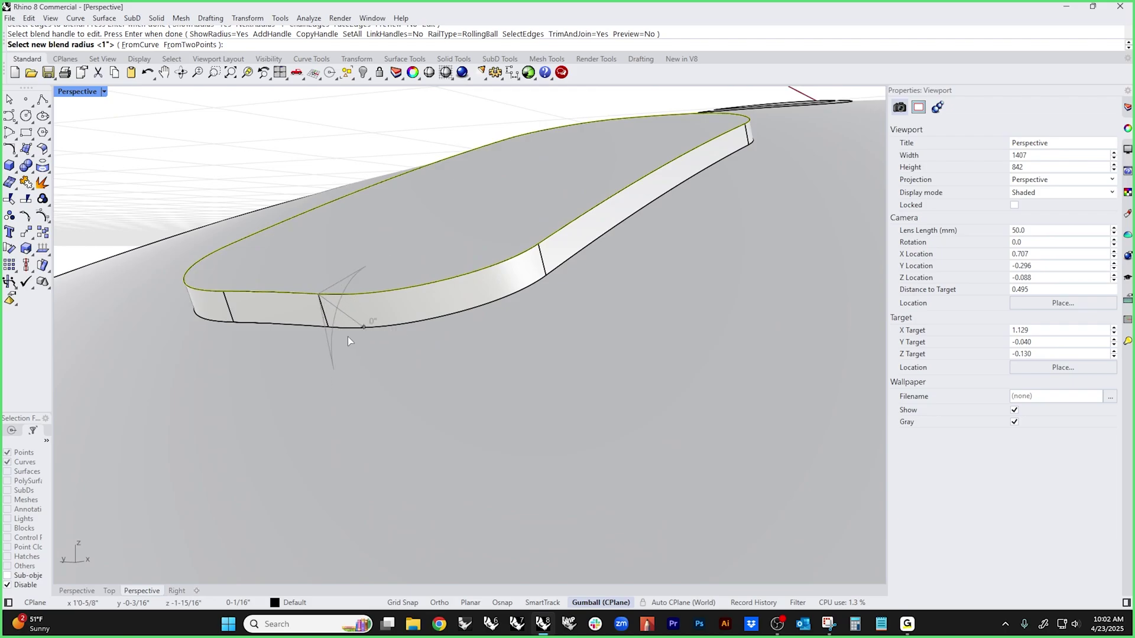
{"action": "right_click_drag", "start_coordinate": [363, 349], "coordinate": [302, 357]}
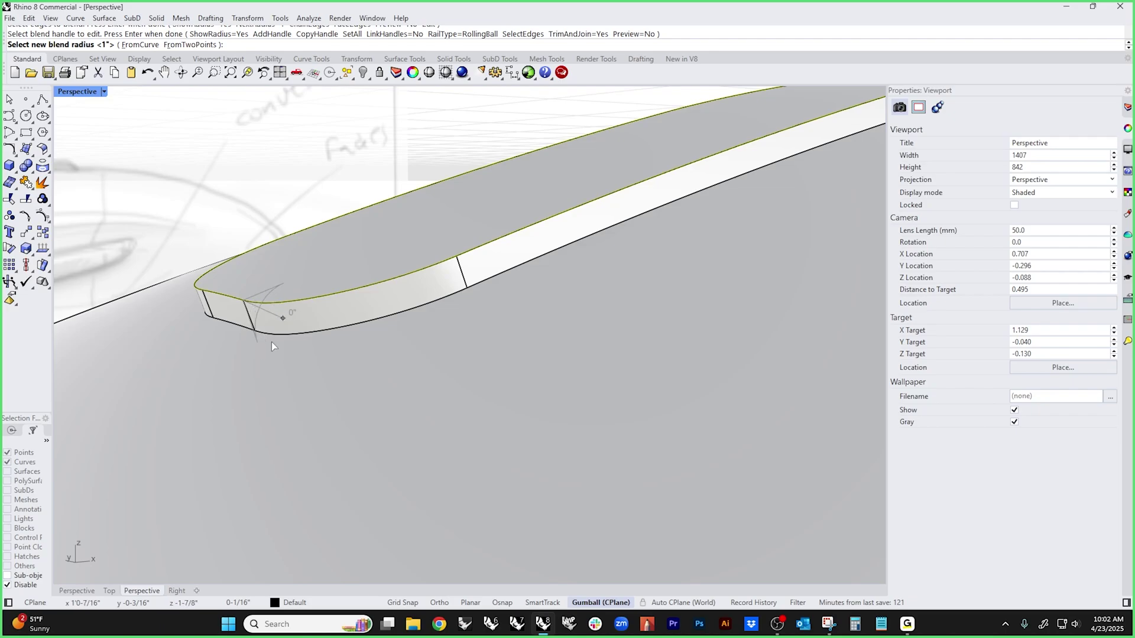
{"action": "scroll", "coordinate": [251, 324], "scroll_direction": "up", "scroll_amount": 4}
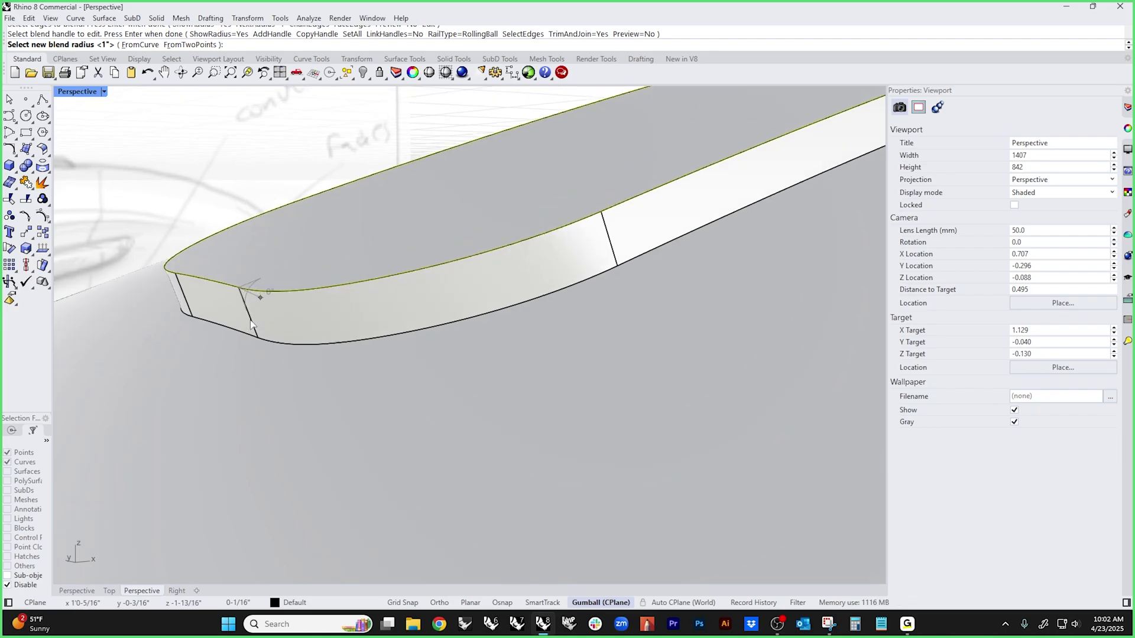
{"action": "left_click", "coordinate": [247, 299]}
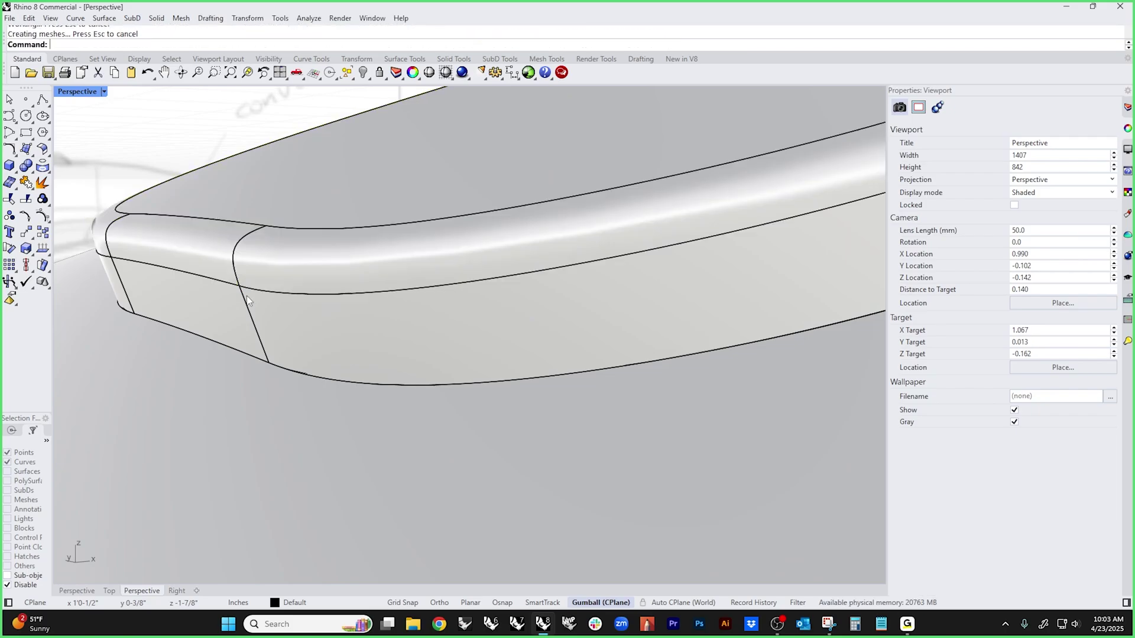
- Start ExtractSrf and pick the vertical wall faces along one long side and adjoining corners of the elongated button
{"action": "right_click_drag", "start_coordinate": [246, 296], "coordinate": [437, 326]}
{"action": "scroll", "coordinate": [425, 355], "scroll_direction": "down", "scroll_amount": 9}
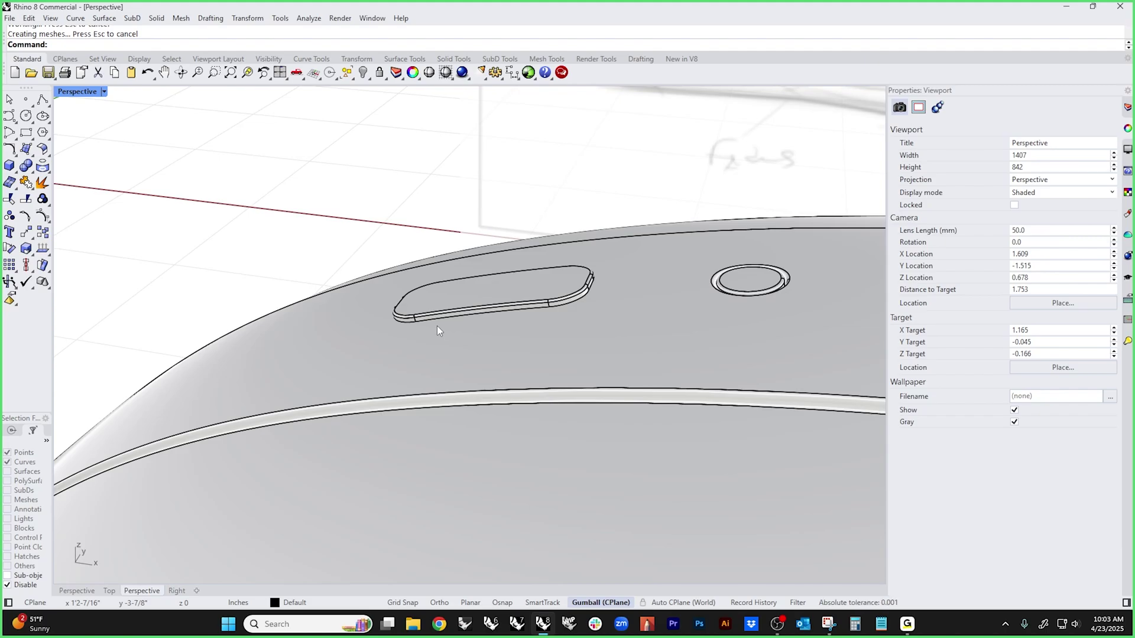
{"action": "scroll", "coordinate": [438, 325], "scroll_direction": "down", "scroll_amount": 4}
{"action": "right_click_drag", "start_coordinate": [417, 374], "coordinate": [549, 337]}
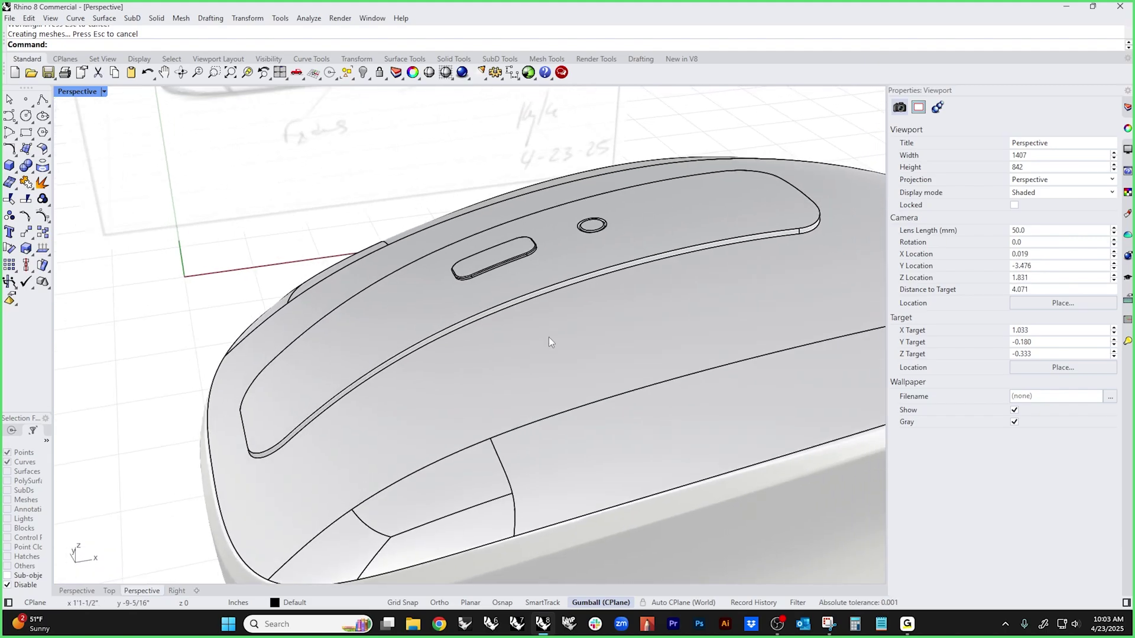
{"action": "scroll", "coordinate": [532, 319], "scroll_direction": "up", "scroll_amount": 6}
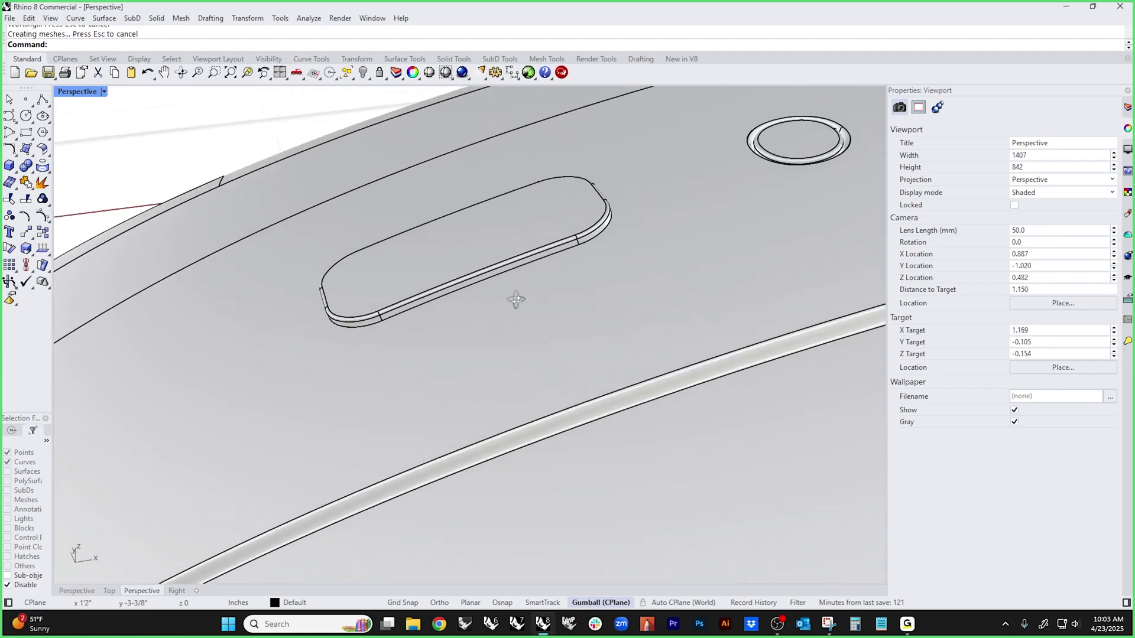
{"action": "right_click_drag", "start_coordinate": [517, 299], "coordinate": [434, 312]}
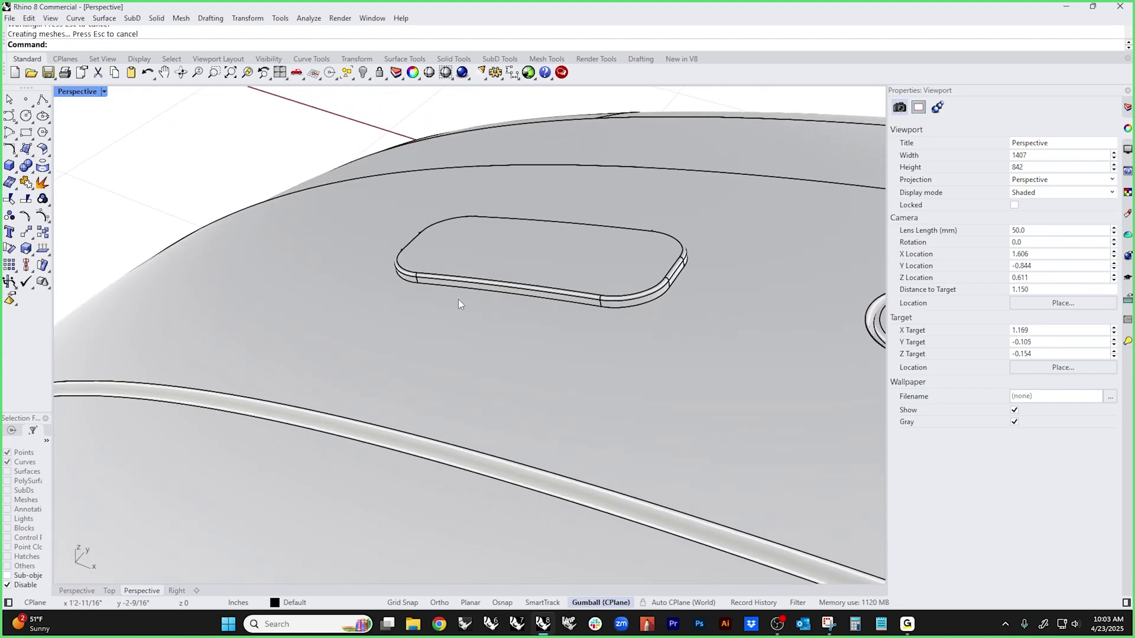
{"action": "scroll", "coordinate": [459, 299], "scroll_direction": "up", "scroll_amount": 3}
{"action": "middle_click", "coordinate": [346, 286]}
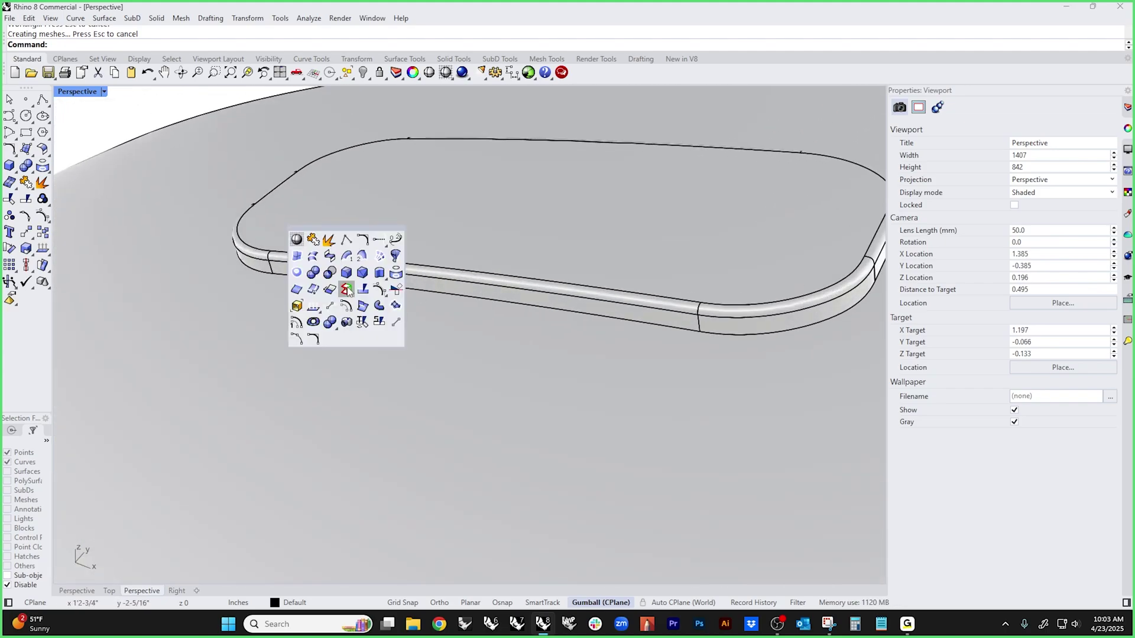
{"action": "left_click", "coordinate": [297, 273]}
{"action": "left_click", "coordinate": [296, 273]}
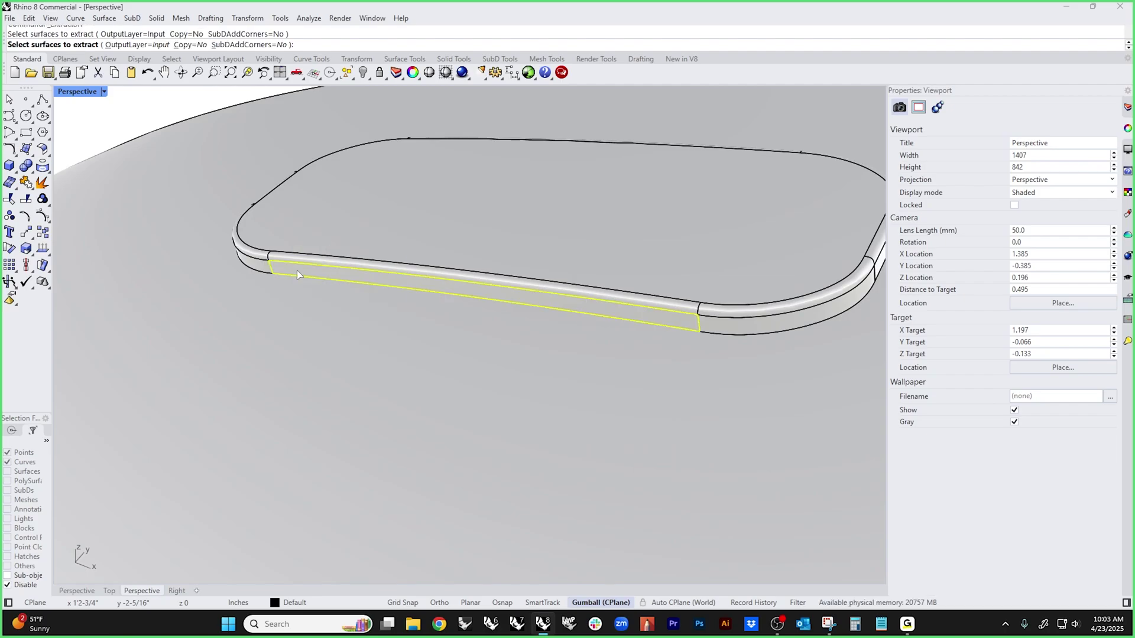
{"action": "left_click", "coordinate": [389, 289]}
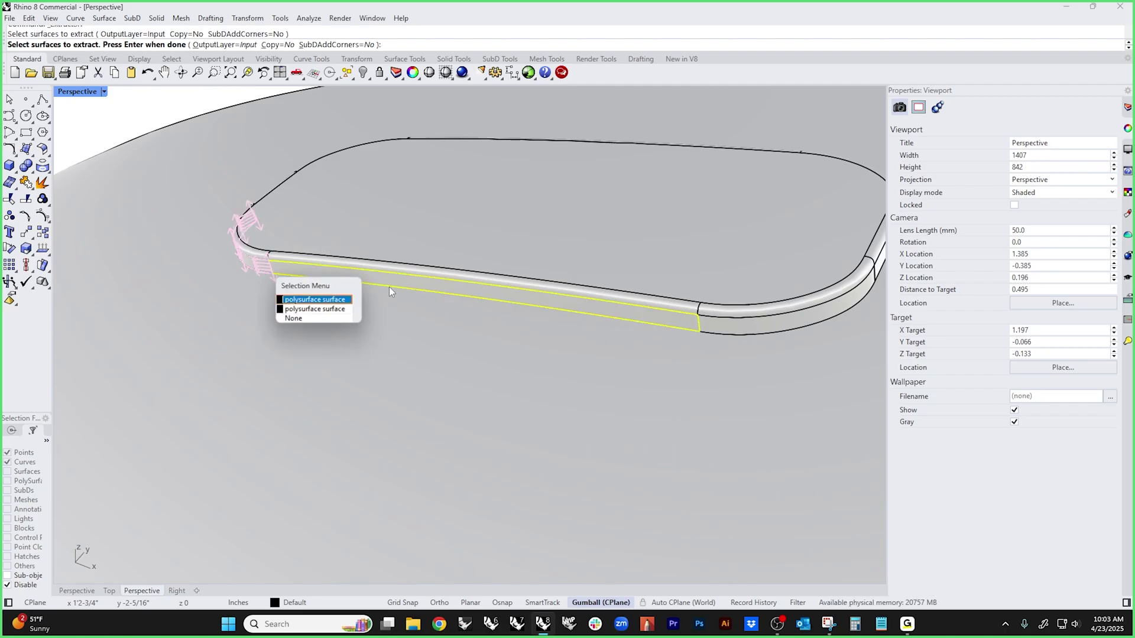
{"action": "left_click", "coordinate": [344, 301]}
{"action": "left_click", "coordinate": [741, 329]}
- Add the vertical wall faces around both ends and the other long side, and extract the elongated button's full wall
{"action": "scroll", "coordinate": [742, 330], "scroll_direction": "down", "scroll_amount": 6}
{"action": "right_click_drag", "start_coordinate": [743, 331], "coordinate": [515, 343]}
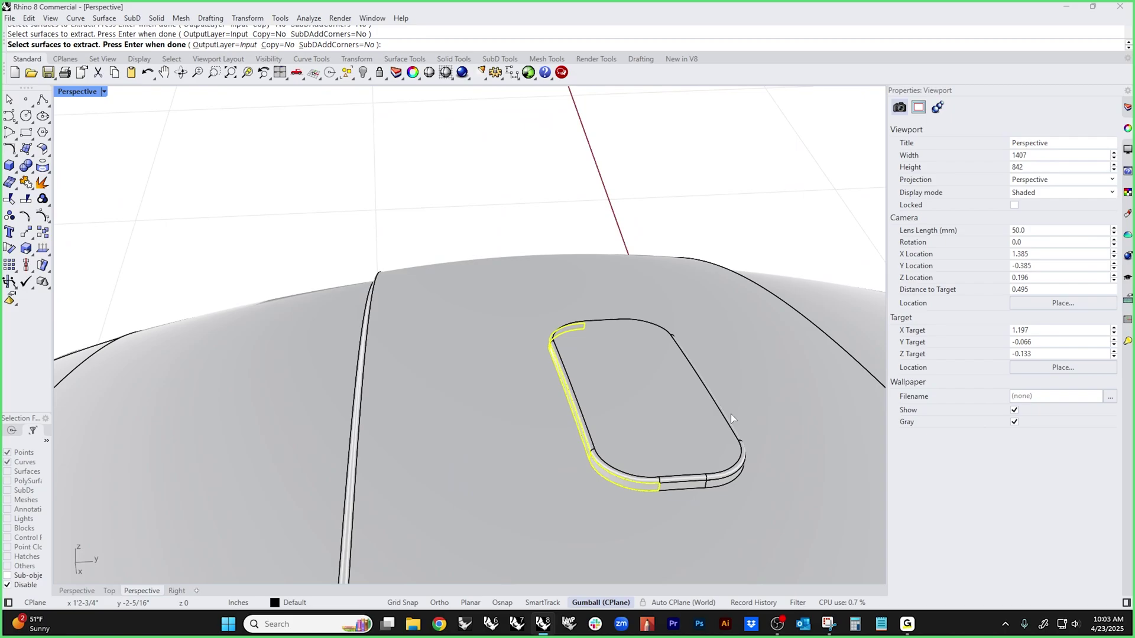
{"action": "scroll", "coordinate": [735, 443], "scroll_direction": "up", "scroll_amount": 6}
{"action": "left_click", "coordinate": [628, 499]}
{"action": "left_click", "coordinate": [689, 500]}
{"action": "left_click", "coordinate": [690, 489]}
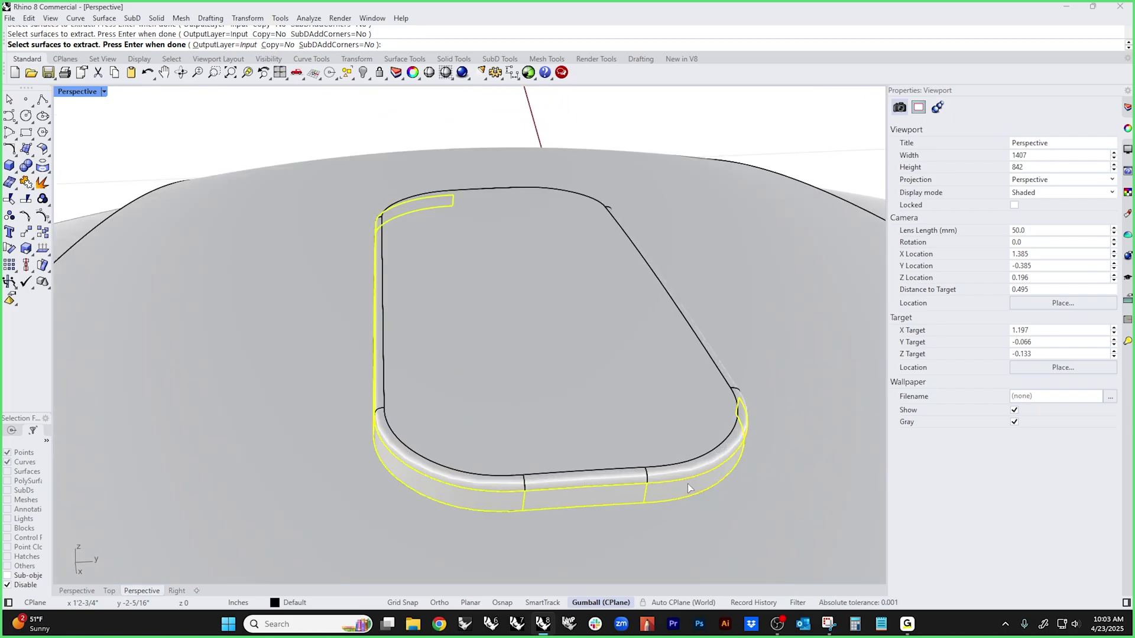
{"action": "right_click_drag", "start_coordinate": [690, 489], "coordinate": [369, 390]}
{"action": "scroll", "coordinate": [228, 319], "scroll_direction": "up", "scroll_amount": 4}
{"action": "left_click", "coordinate": [193, 332]}
{"action": "right_click_drag", "start_coordinate": [508, 349], "coordinate": [349, 388]}
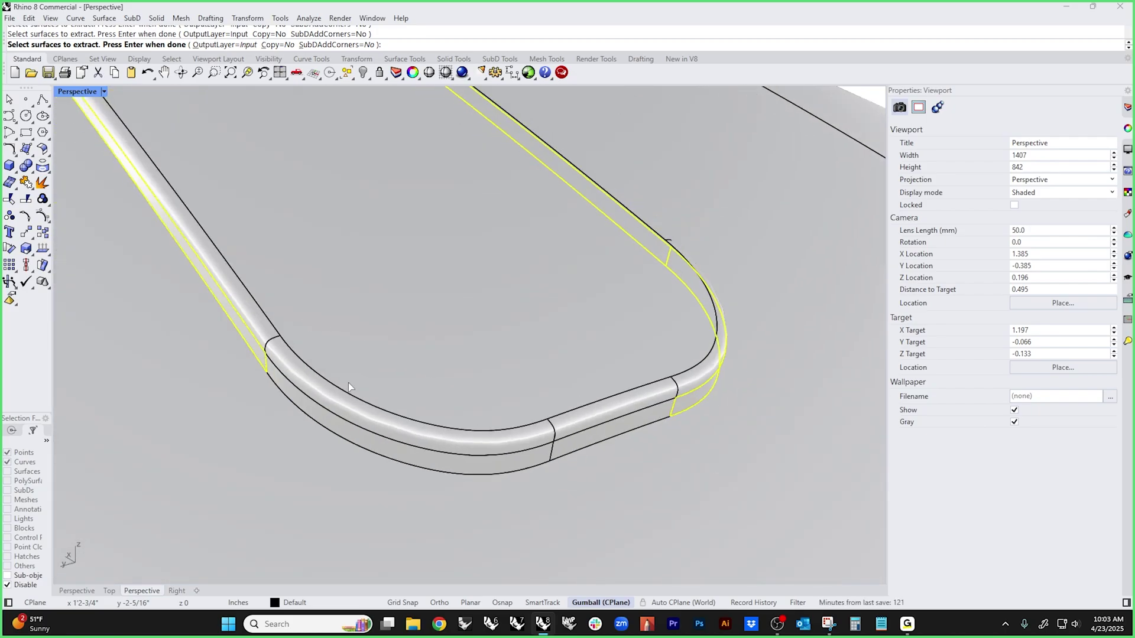
{"action": "left_click", "coordinate": [421, 457]}
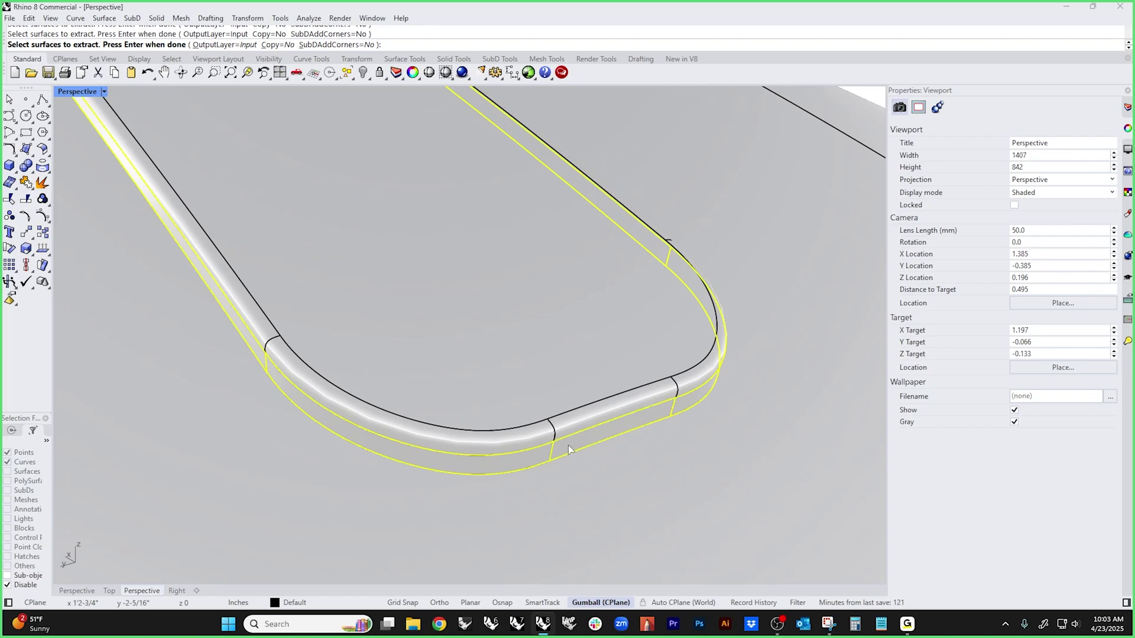
{"action": "scroll", "coordinate": [573, 438], "scroll_direction": "down", "scroll_amount": 3}
{"action": "key", "text": "Return"}
- Join the extracted wall faces with the elongated button's blended top into one polysurface
{"action": "scroll", "coordinate": [505, 431], "scroll_direction": "up", "scroll_amount": 4}
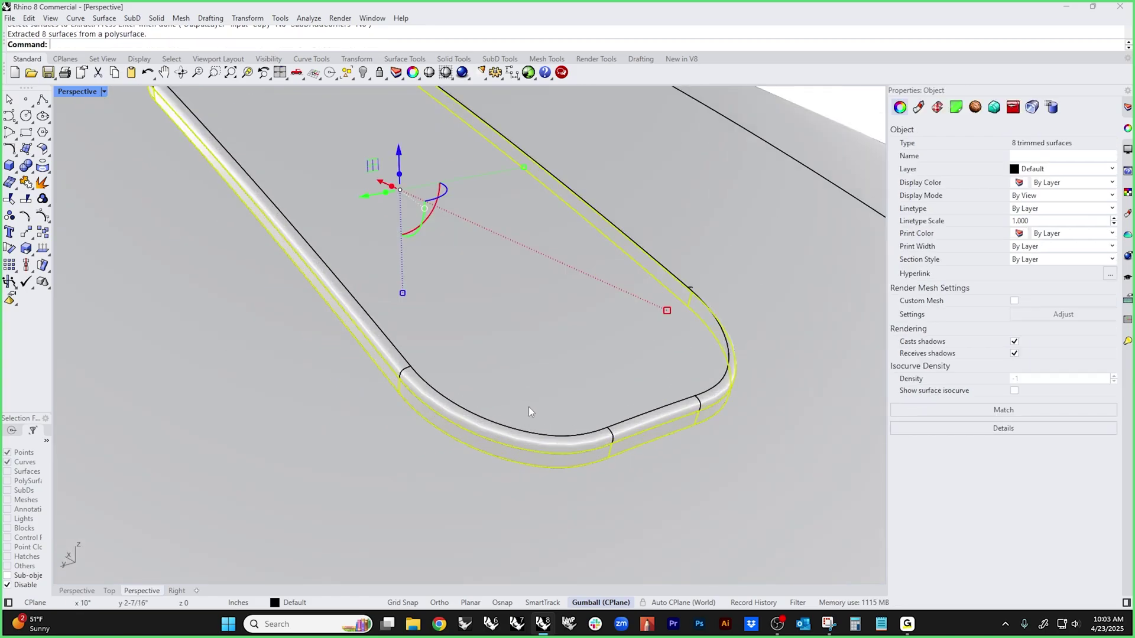
{"action": "left_click", "coordinate": [528, 407], "text": "shift"}
{"action": "key", "text": "ctrl+j"}
- Shrink the elongated button slightly and lower it with the gumball, leaving a narrow gap to the surrounding opening
{"action": "scroll", "coordinate": [488, 314], "scroll_direction": "down", "scroll_amount": 6}
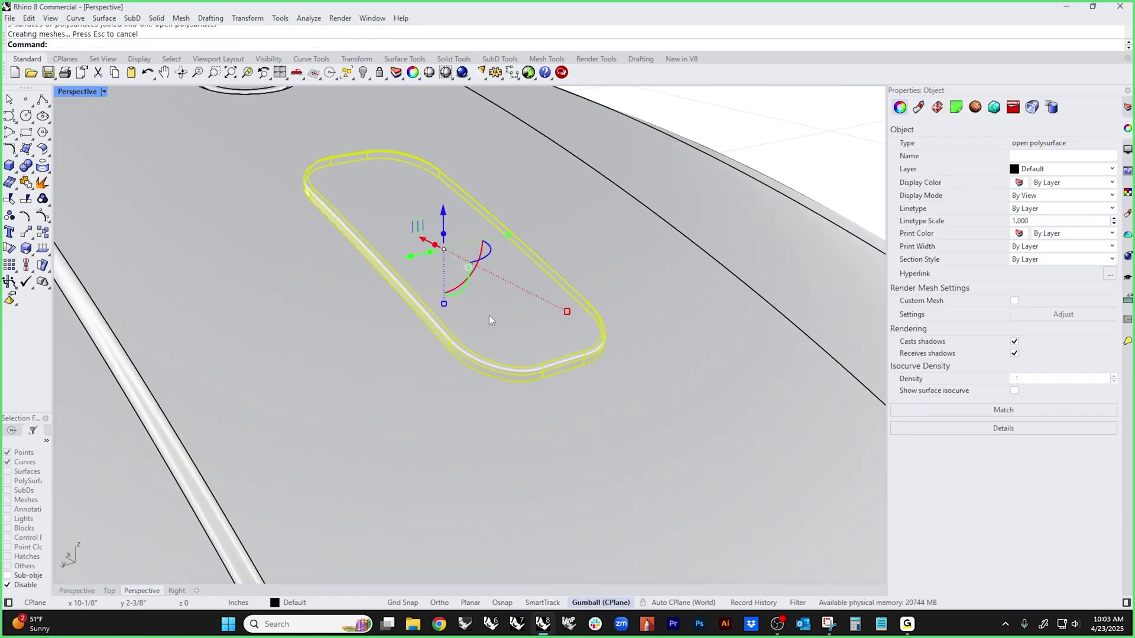
{"action": "left_click_drag", "start_coordinate": [443, 304], "coordinate": [444, 300], "text": "shift"}
{"action": "left_click_drag", "start_coordinate": [446, 216], "coordinate": [444, 254]}
{"action": "key", "text": "Escape"}
- Start BlendSrf with chained edges between the elongated button's lower wall edge and the edge of the surrounding opening
{"action": "scroll", "coordinate": [585, 378], "scroll_direction": "up", "scroll_amount": 5}
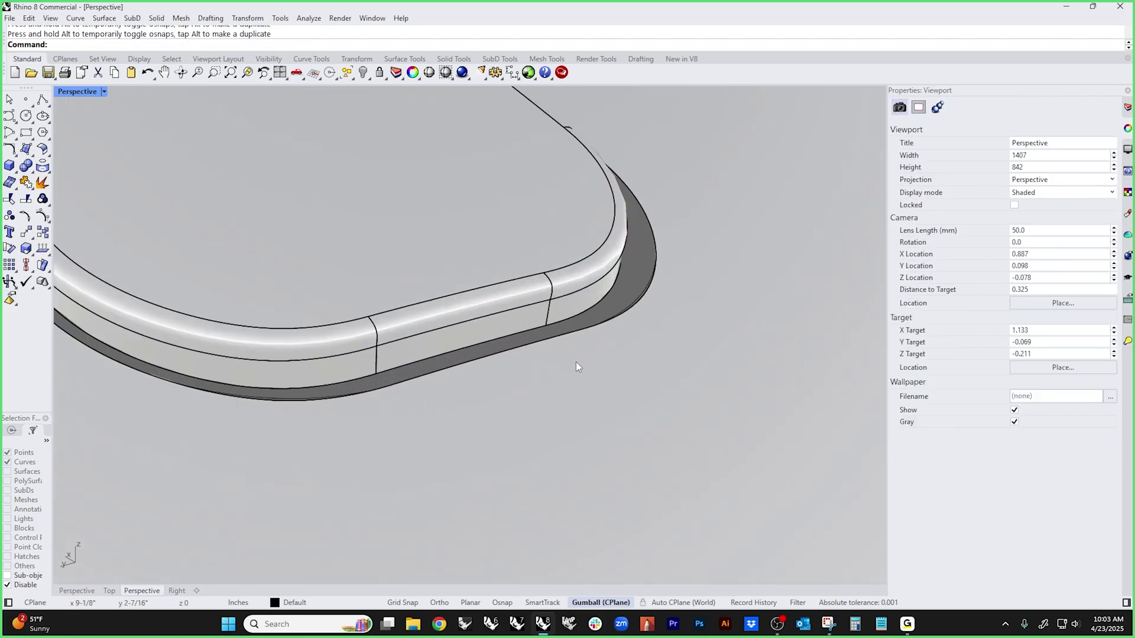
{"action": "middle_click", "coordinate": [575, 362]}
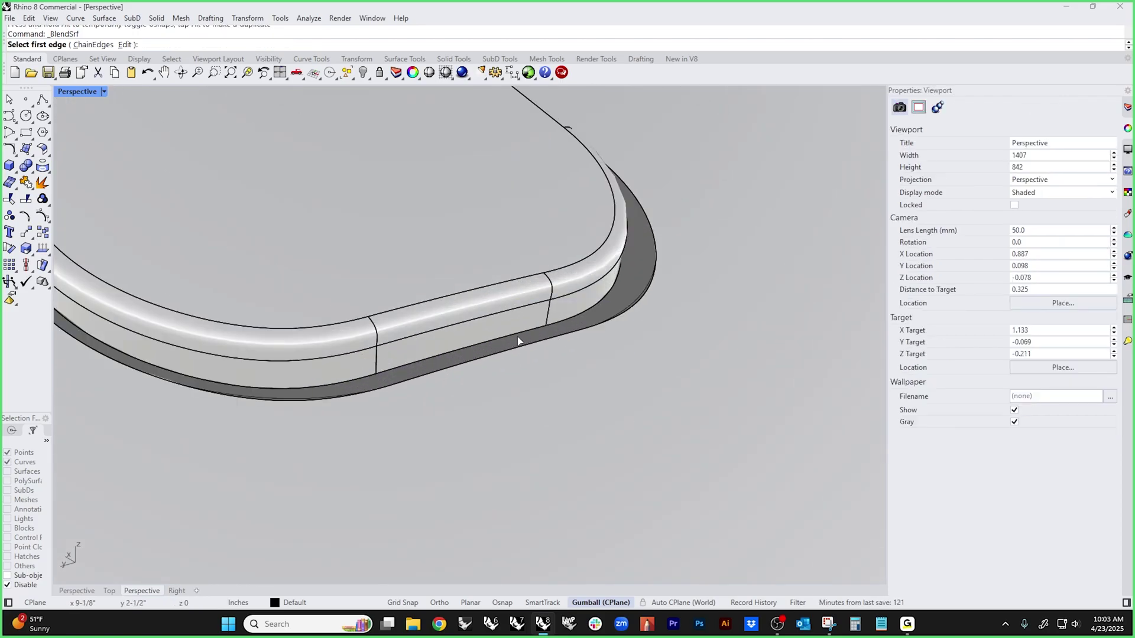
{"action": "type", "text": "c"}
{"action": "key", "text": "Return"}
{"action": "left_click", "coordinate": [518, 334]}
{"action": "left_click", "coordinate": [518, 348]}
{"action": "key", "text": "Return"}
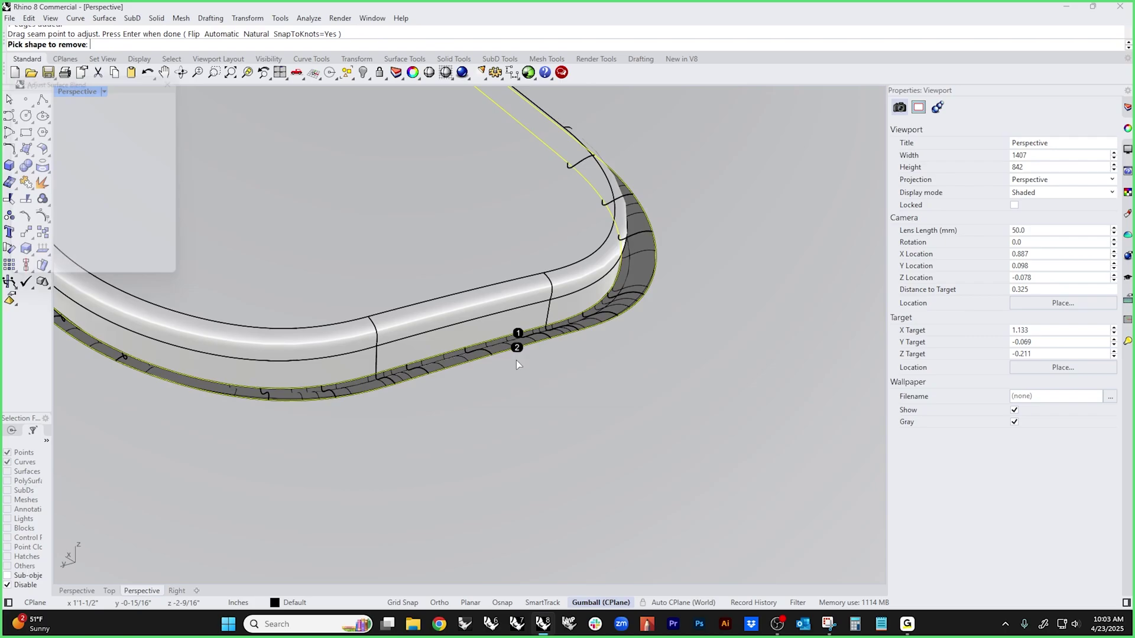
- Turn off interior shapes, set the blend bulges to 1.79 and 0.257 with tangency on both sides, and create the surface
{"action": "right_click_drag", "start_coordinate": [516, 360], "coordinate": [547, 403]}
{"action": "scroll", "coordinate": [551, 409], "scroll_direction": "up", "scroll_amount": 7}
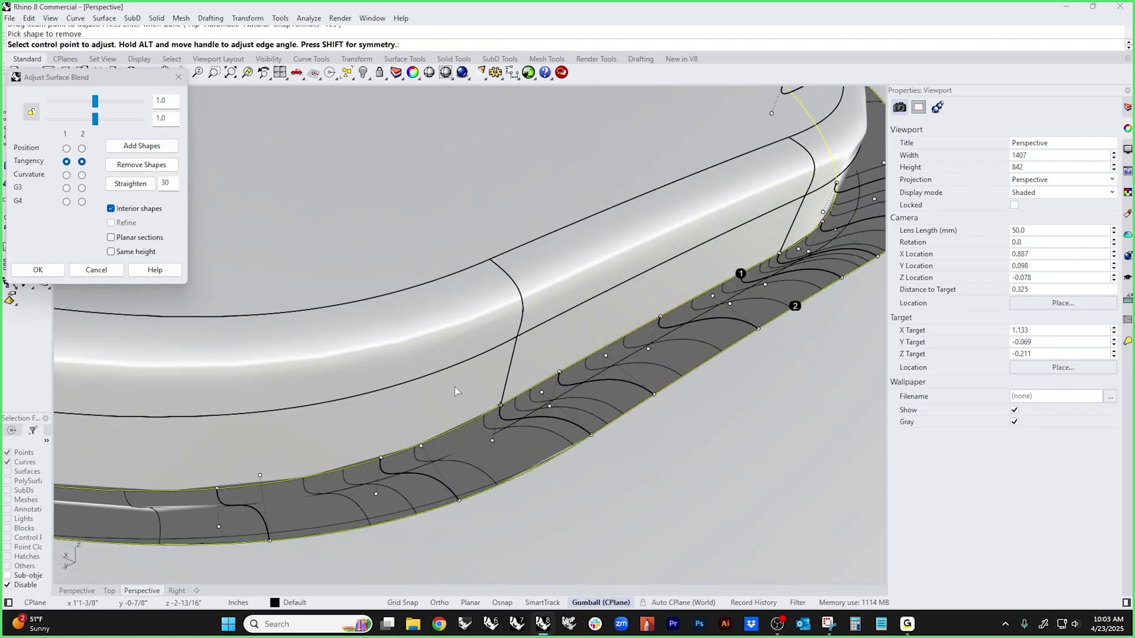
{"action": "left_click", "coordinate": [130, 209]}
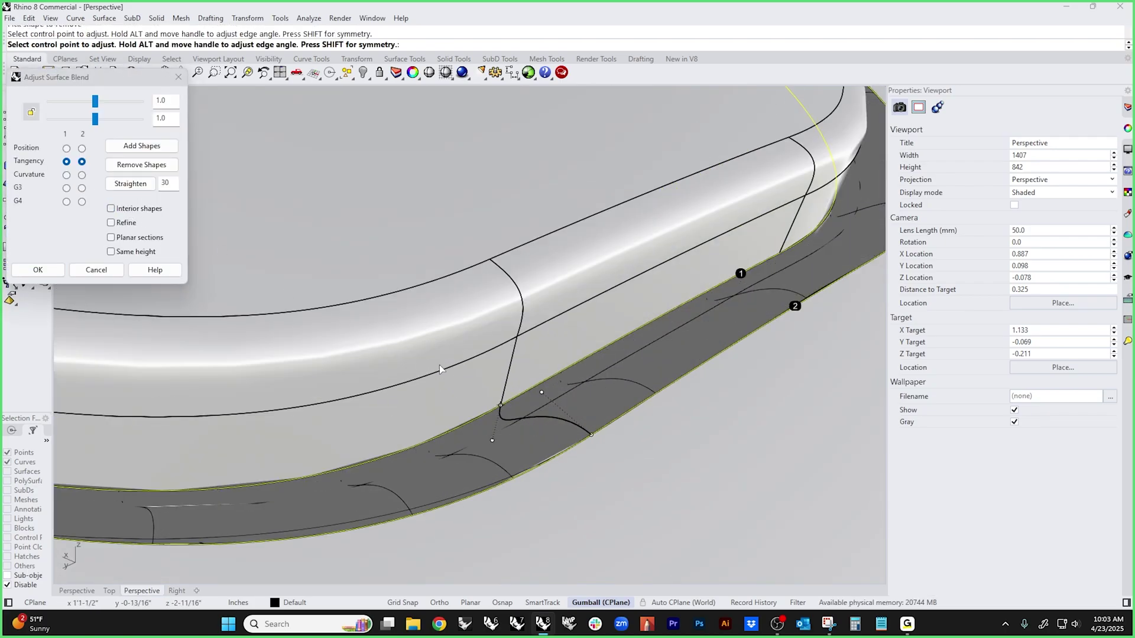
{"action": "left_click", "coordinate": [492, 440]}
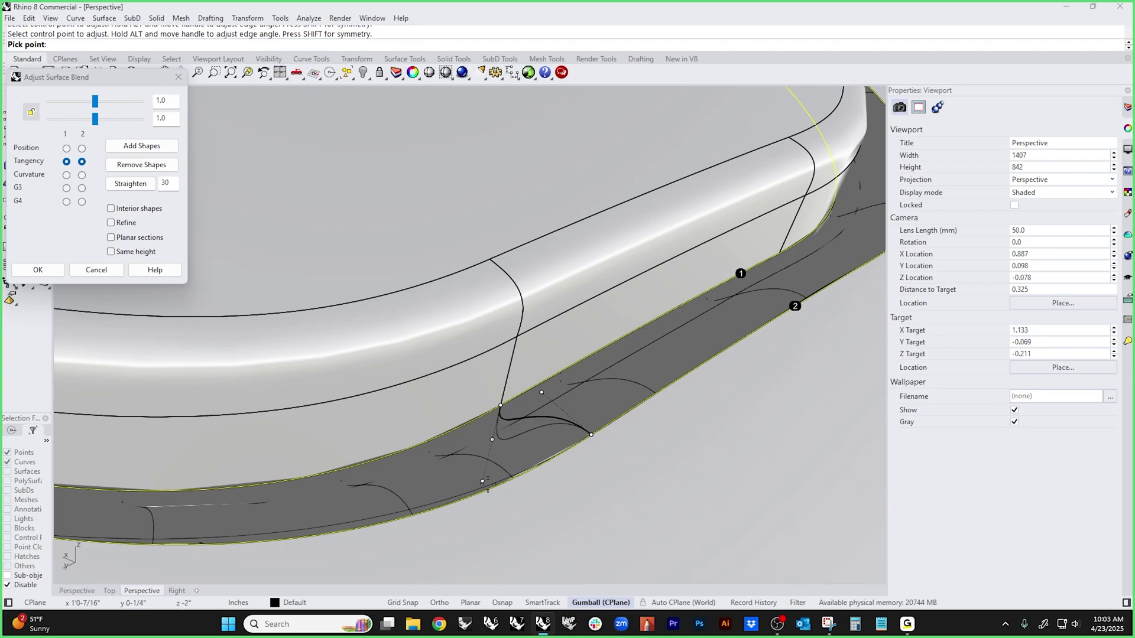
{"action": "key", "text": "Escape"}
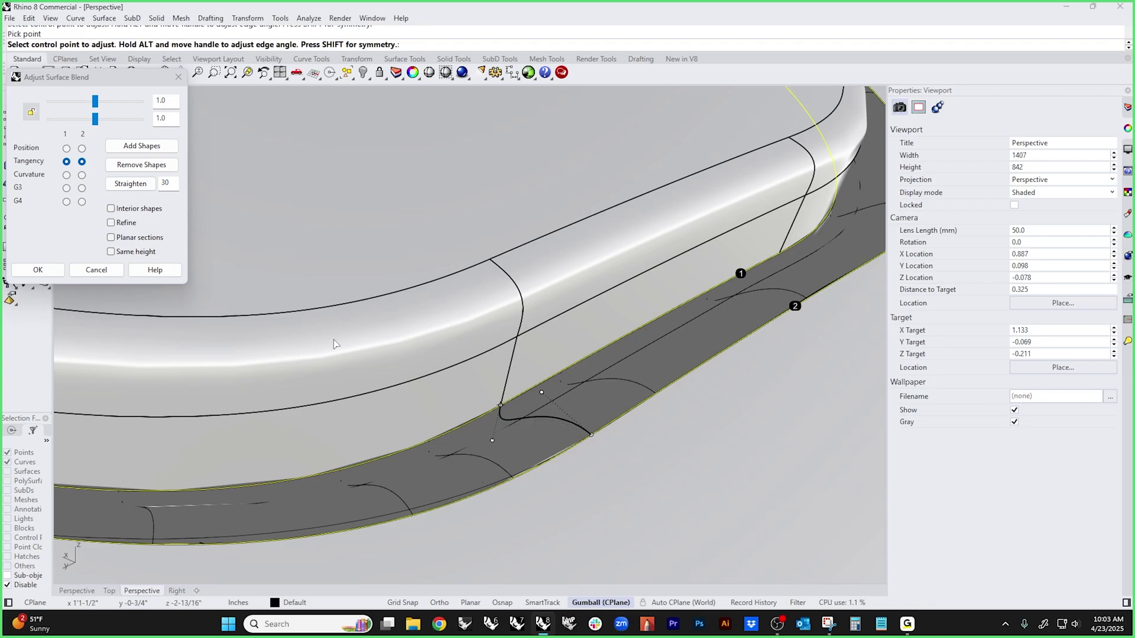
{"action": "left_click_drag", "start_coordinate": [100, 106], "coordinate": [54, 121]}
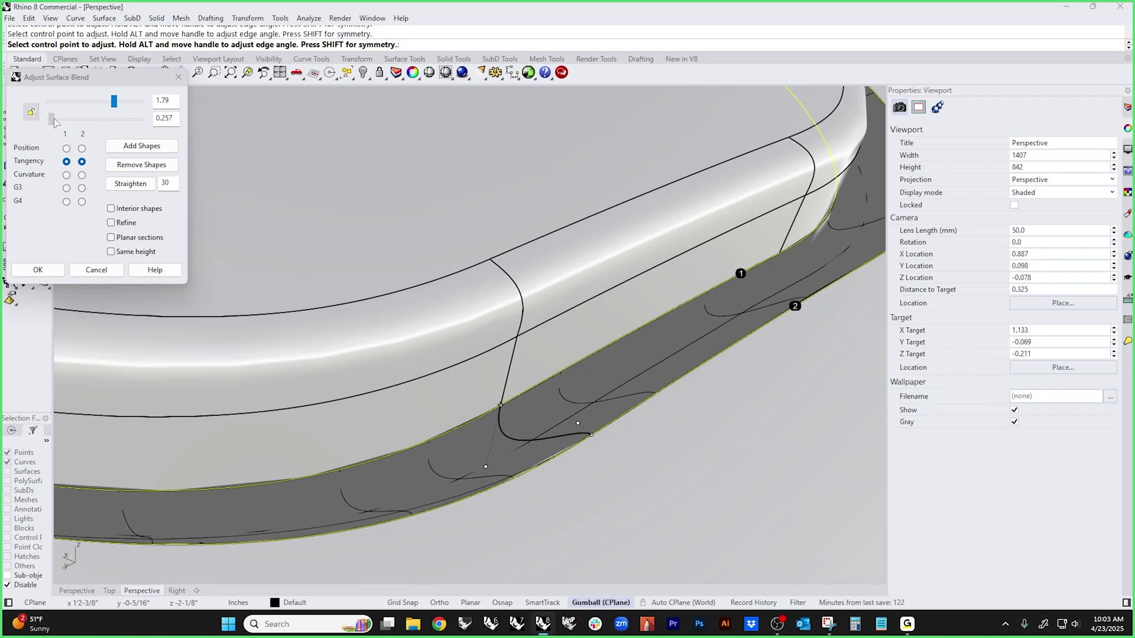
{"action": "left_click", "coordinate": [50, 269]}
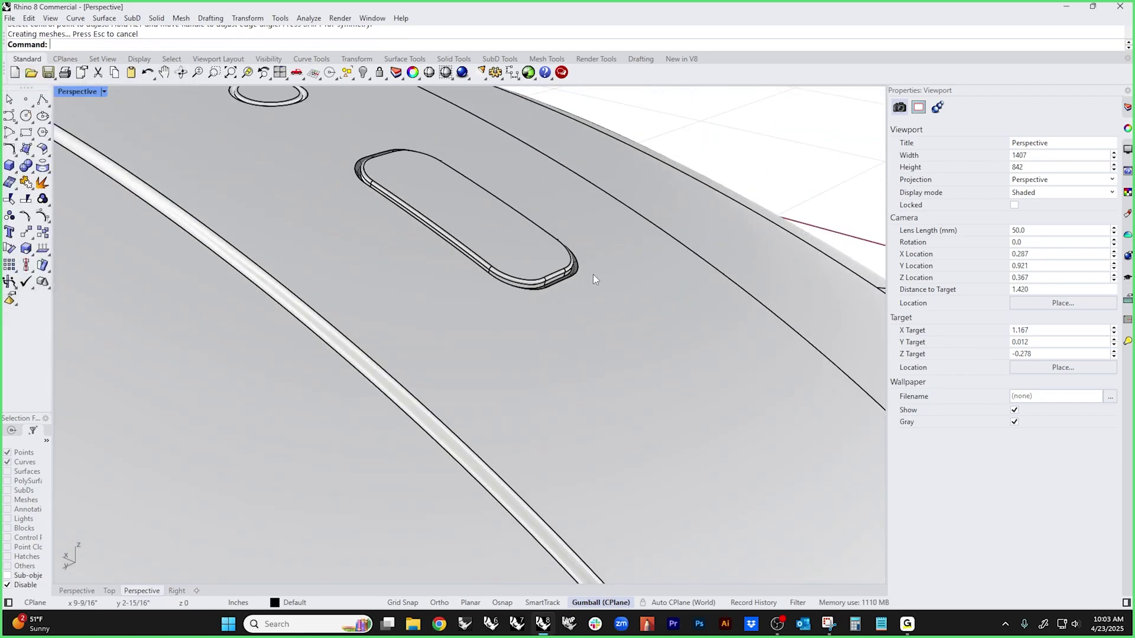
- Select the mouse body, elongated button and blend surface together and join them into one closed polysurface
{"action": "right_click_drag", "start_coordinate": [593, 274], "coordinate": [302, 265]}
{"action": "left_click_drag", "start_coordinate": [316, 139], "coordinate": [568, 329]}
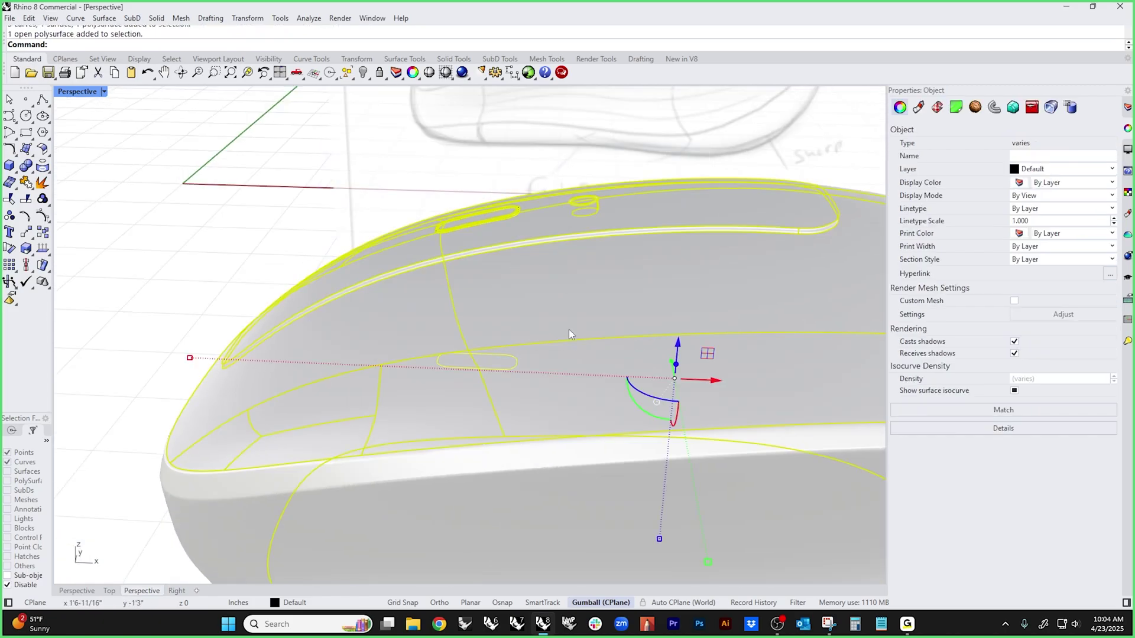
{"action": "type", "text": "j"}
{"action": "key", "text": "Return"}
{"action": "key", "text": "Escape"}
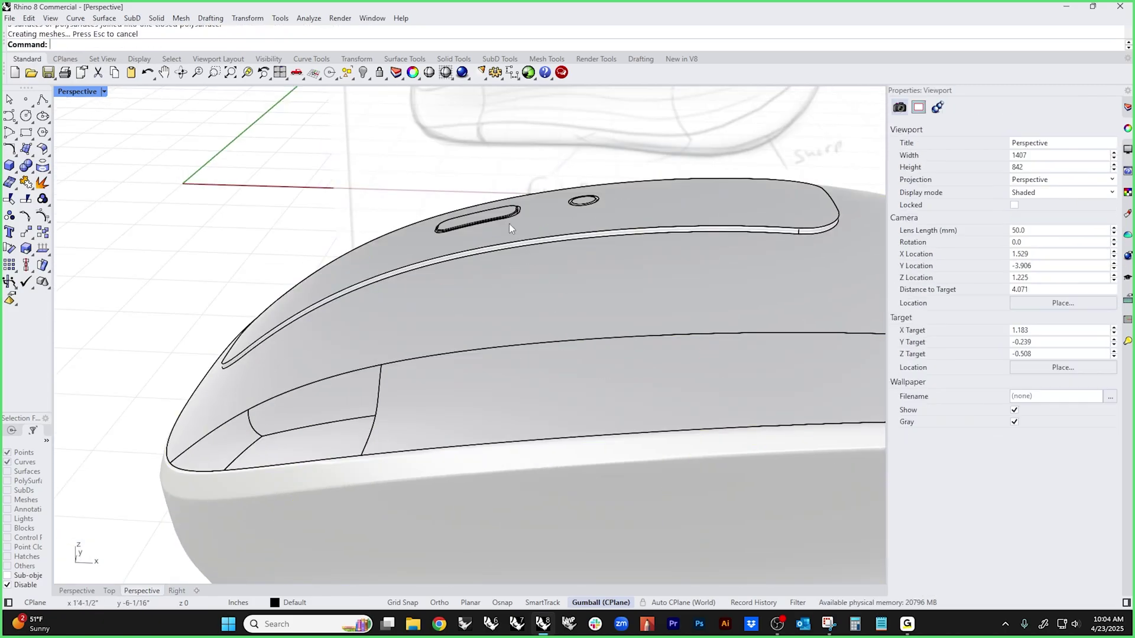
- Switch to Rendered display and examine the buttons and their blended gaps from several distances and angles
{"action": "scroll", "coordinate": [435, 178], "scroll_direction": "up", "scroll_amount": 9}
{"action": "left_click", "coordinate": [103, 91]}
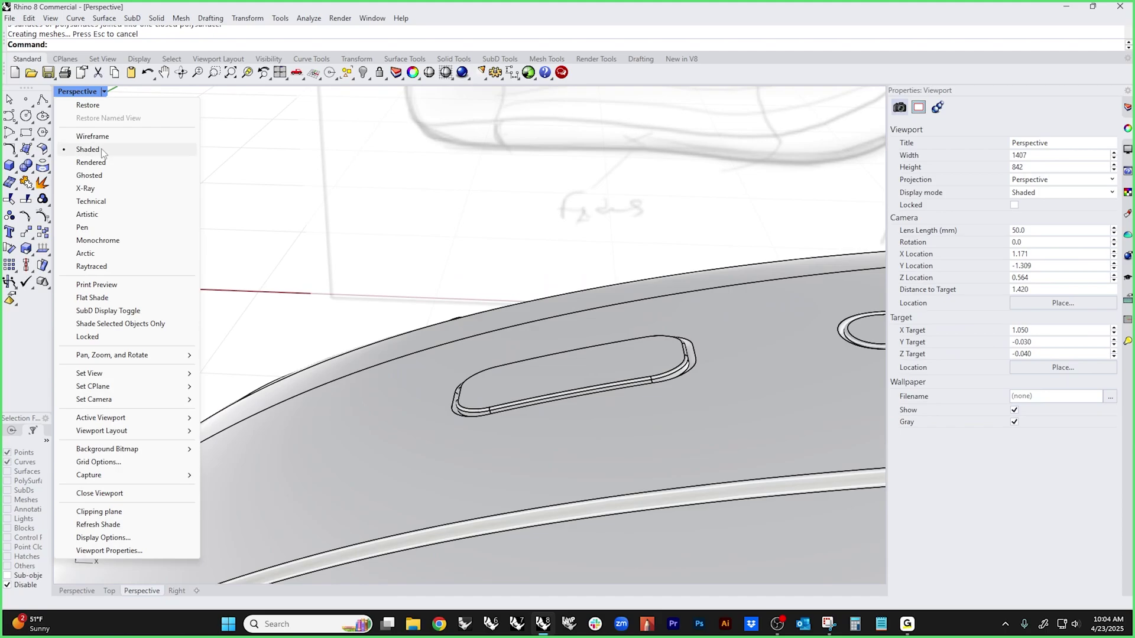
{"action": "left_click", "coordinate": [118, 162]}
{"action": "right_click_drag", "start_coordinate": [360, 310], "coordinate": [515, 378]}
{"action": "scroll", "coordinate": [431, 438], "scroll_direction": "up", "scroll_amount": 6}
{"action": "scroll", "coordinate": [445, 454], "scroll_direction": "up", "scroll_amount": 5}
{"action": "scroll", "coordinate": [445, 454], "scroll_direction": "down", "scroll_amount": 6}
{"action": "mouse_move", "coordinate": [473, 447]}
{"action": "right_mouse_down", "text": "shift"}
{"action": "mouse_move", "coordinate": [511, 430]}
{"action": "mouse_move", "coordinate": [477, 423]}
{"action": "mouse_move", "coordinate": [410, 374]}
{"action": "mouse_move", "coordinate": [310, 400]}
{"action": "mouse_move", "coordinate": [267, 447]}
{"action": "mouse_move", "coordinate": [426, 486]}
{"action": "mouse_move", "coordinate": [522, 445]}
{"action": "mouse_move", "coordinate": [550, 393]}
{"action": "mouse_move", "coordinate": [597, 362]}
{"action": "mouse_move", "coordinate": [443, 388]}
{"action": "mouse_move", "coordinate": [447, 422]}
{"action": "mouse_move", "coordinate": [402, 361]}
{"action": "right_mouse_up", "text": "shift"}
{"action": "scroll", "coordinate": [441, 383], "scroll_direction": "down", "scroll_amount": 14}
{"action": "scroll", "coordinate": [401, 360], "scroll_direction": "down", "scroll_amount": 10}
{"action": "mouse_move", "coordinate": [499, 364]}
{"action": "right_mouse_down"}
{"action": "mouse_move", "coordinate": [364, 387]}
{"action": "mouse_move", "coordinate": [442, 424]}
{"action": "mouse_move", "coordinate": [395, 435]}
{"action": "right_mouse_up"}
- In the front view, draw a circle from its centre over the sketched scroll wheel near the nose of the mouse
{"action": "key", "text": "ctrl+F2"}
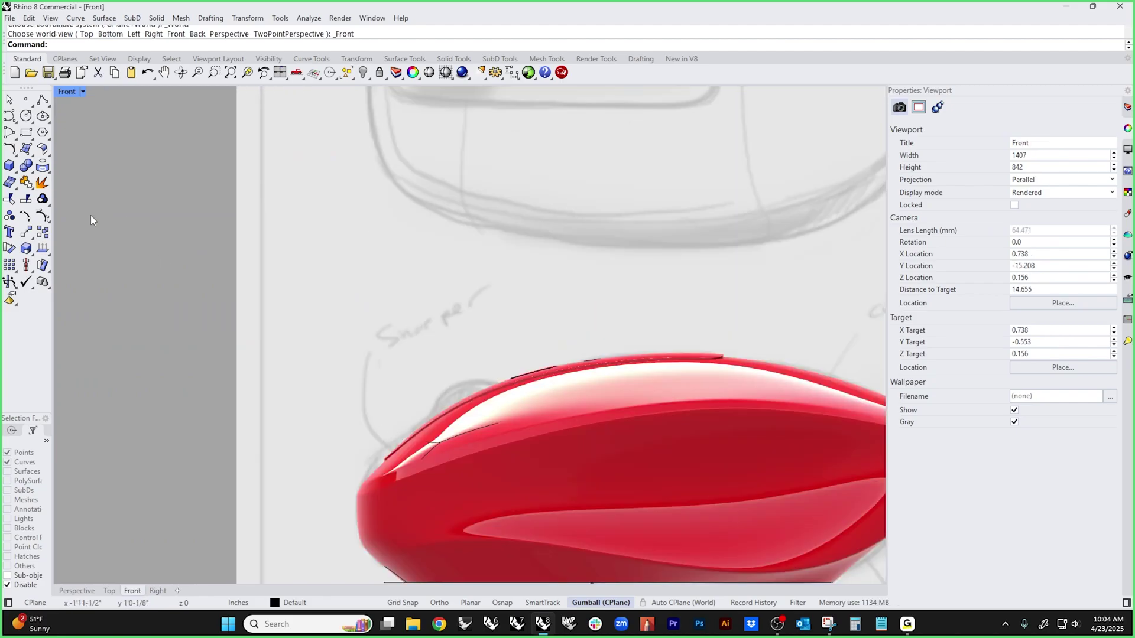
{"action": "left_click", "coordinate": [25, 116]}
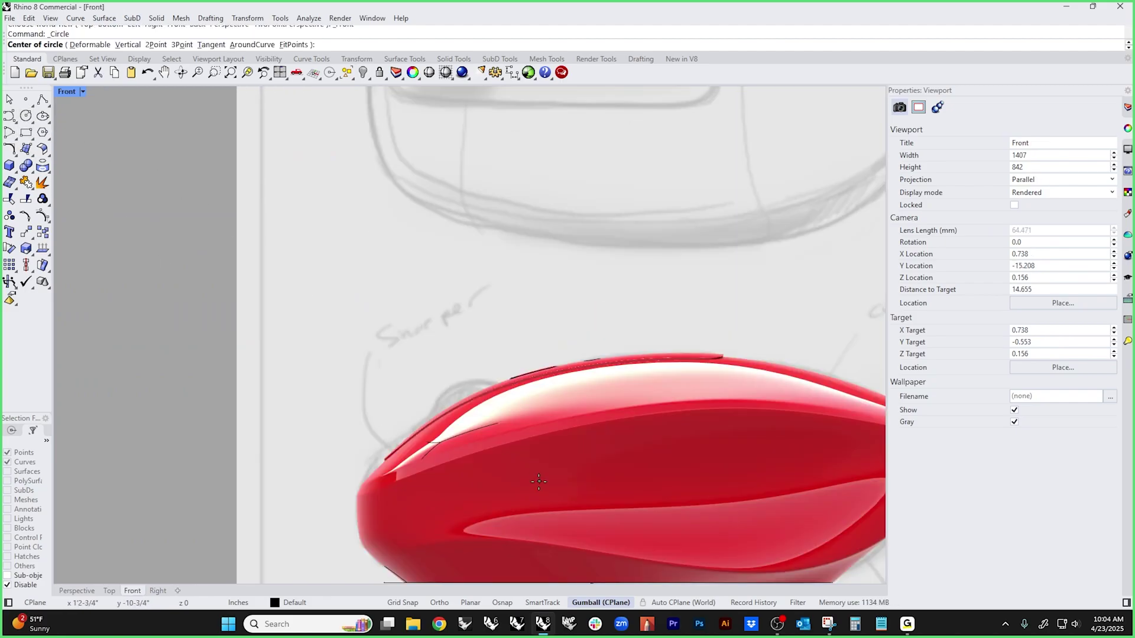
{"action": "left_click", "coordinate": [474, 424]}
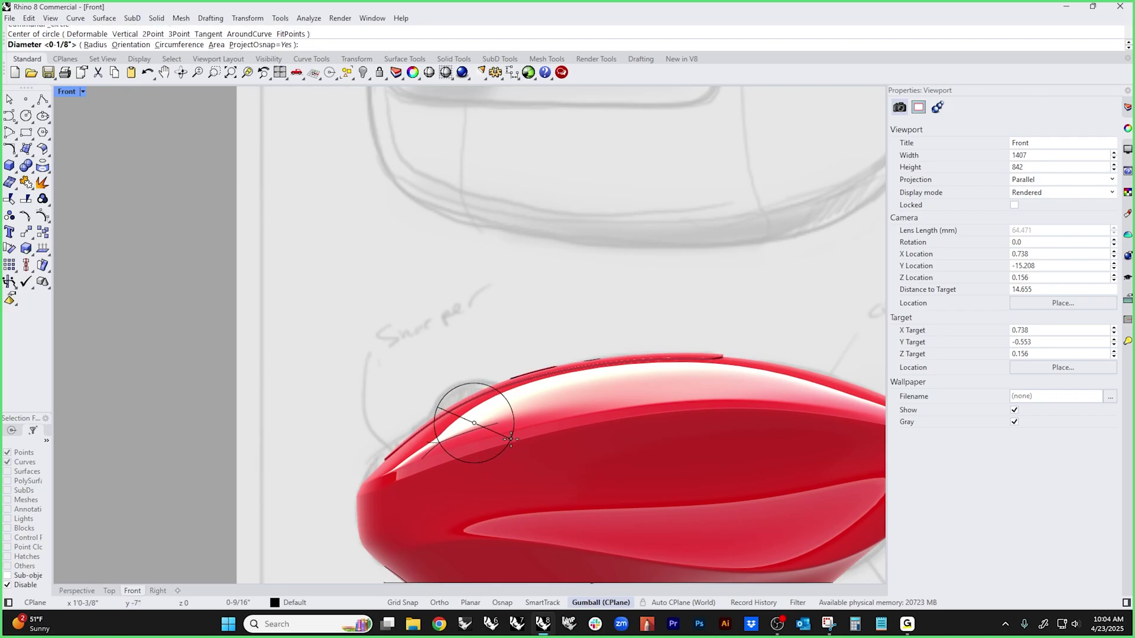
{"action": "left_click", "coordinate": [515, 438]}
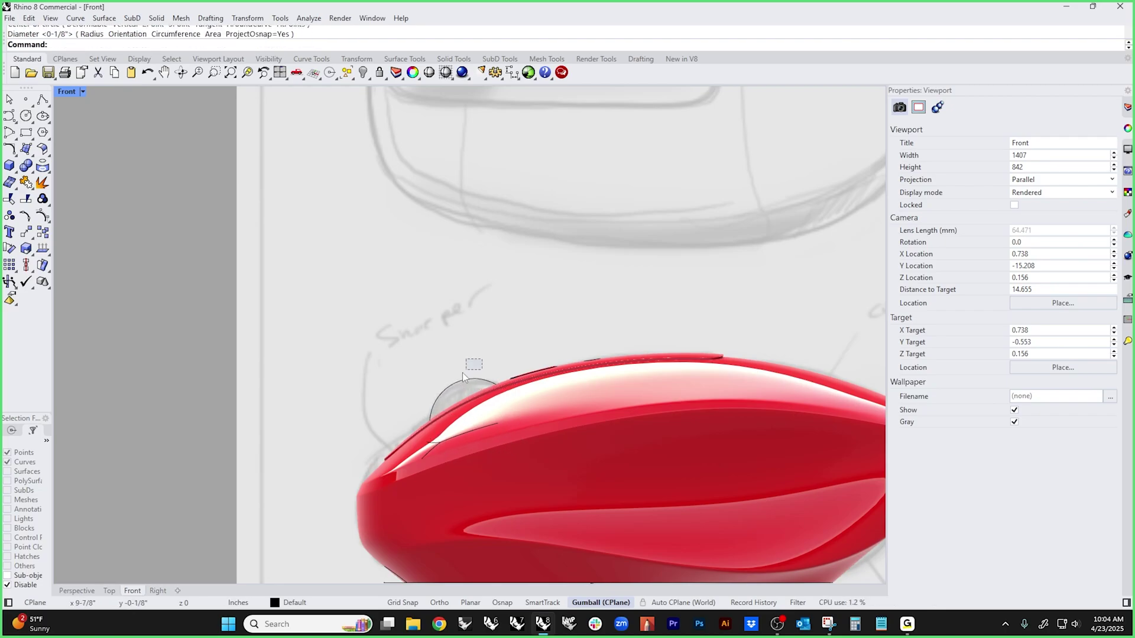
- Extrude the scroll wheel circle to both sides into a solid disc over the sketched wheel, working in a wireframe top view
{"action": "left_click", "coordinate": [444, 387]}
{"action": "type", "text": "Top"}
{"action": "key", "text": "Return"}
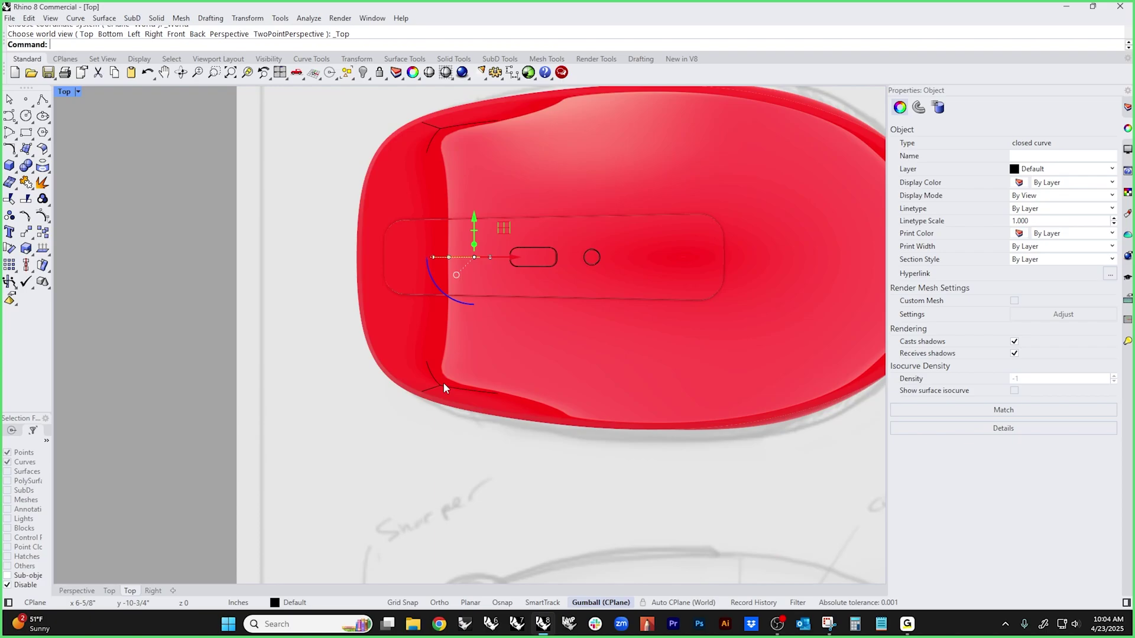
{"action": "scroll", "coordinate": [414, 266], "scroll_direction": "up", "scroll_amount": 4}
{"action": "middle_click", "coordinate": [412, 260]}
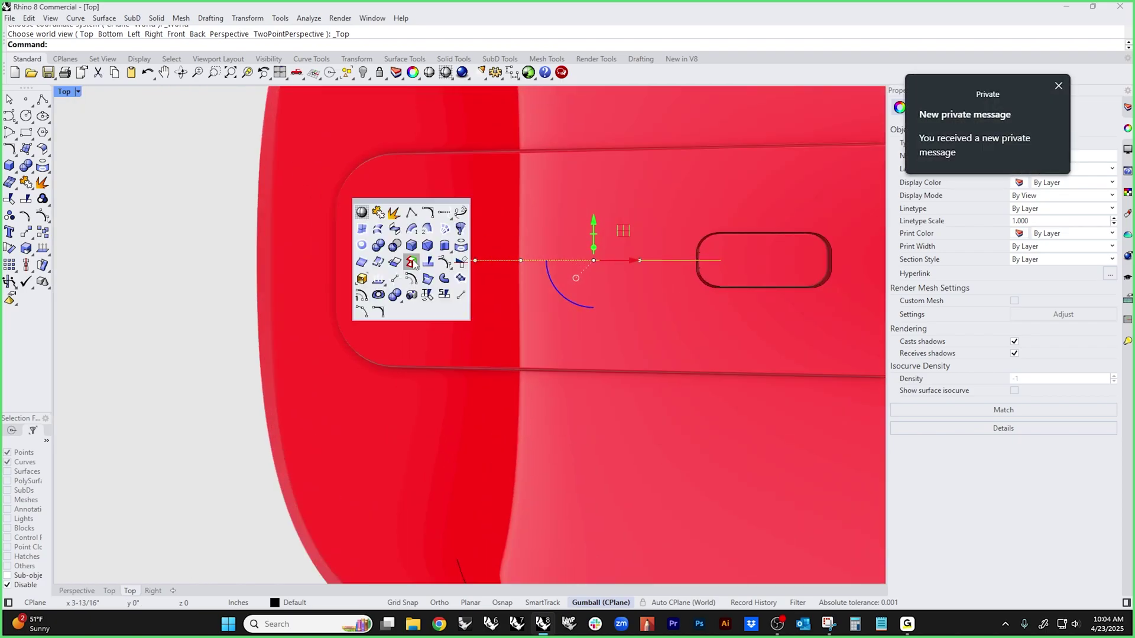
{"action": "right_click", "coordinate": [361, 212]}
{"action": "scroll", "coordinate": [607, 271], "scroll_direction": "up", "scroll_amount": 4}
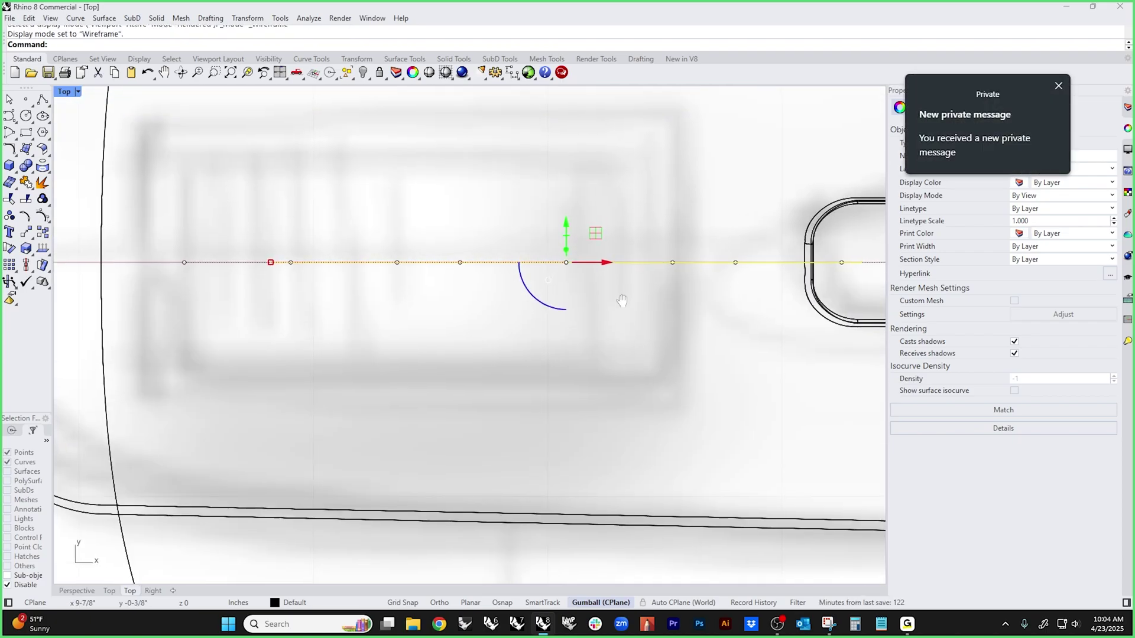
{"action": "scroll", "coordinate": [637, 343], "scroll_direction": "down", "scroll_amount": 4}
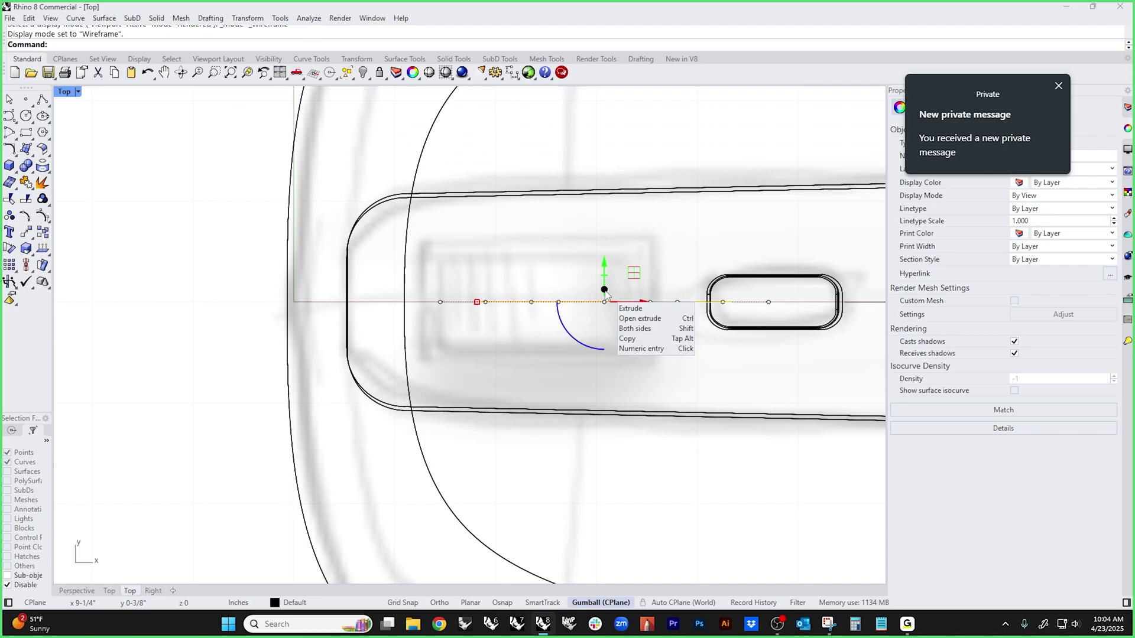
{"action": "left_click_drag", "start_coordinate": [606, 294], "coordinate": [605, 341]}
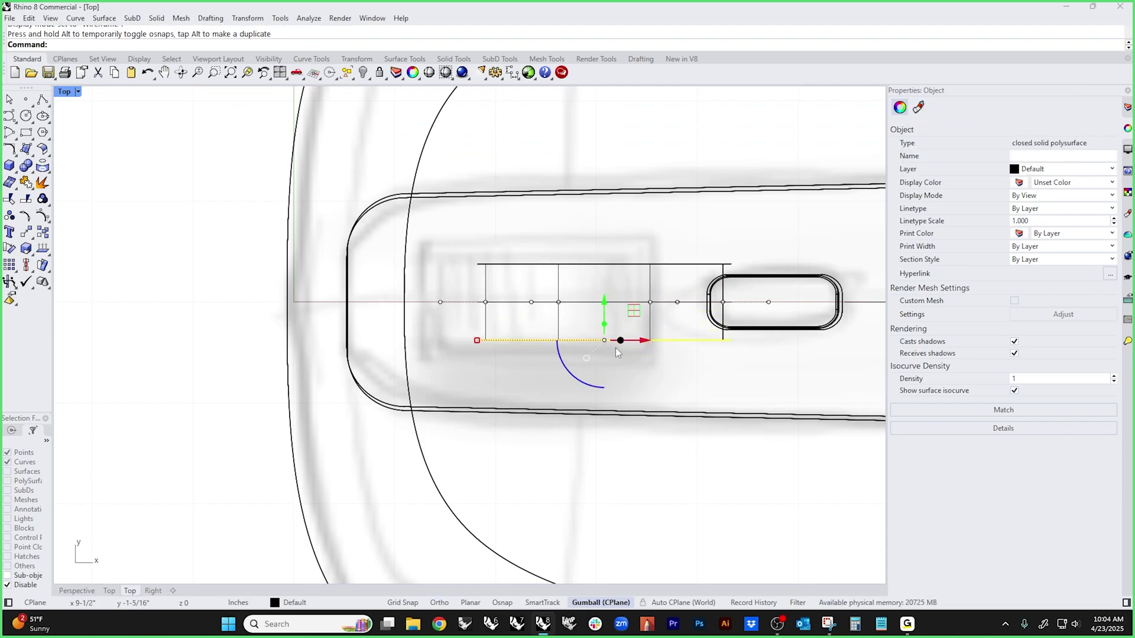
{"action": "left_click", "coordinate": [641, 372]}
- Return to a shaded perspective view and isolate the scroll wheel disc
{"action": "key", "text": "ctrl+F4"}
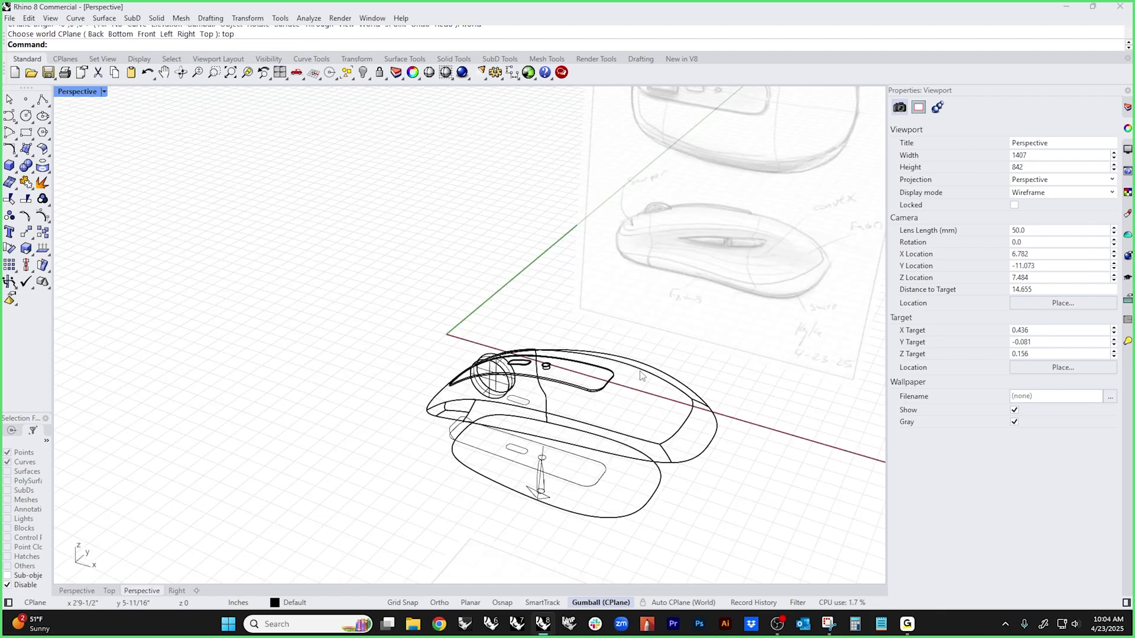
{"action": "middle_click", "coordinate": [486, 340]}
{"action": "left_click", "coordinate": [436, 289]}
{"action": "scroll", "coordinate": [534, 381], "scroll_direction": "up", "scroll_amount": 5}
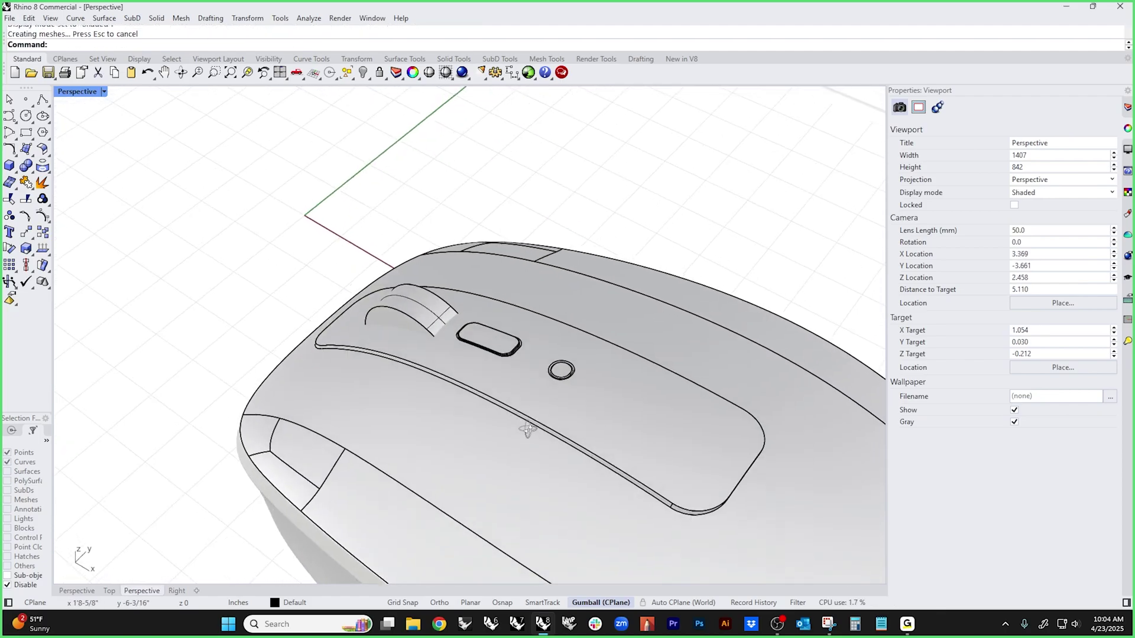
{"action": "left_click", "coordinate": [394, 320]}
{"action": "type", "text": "Isolate"}
{"action": "key", "text": "Return"}
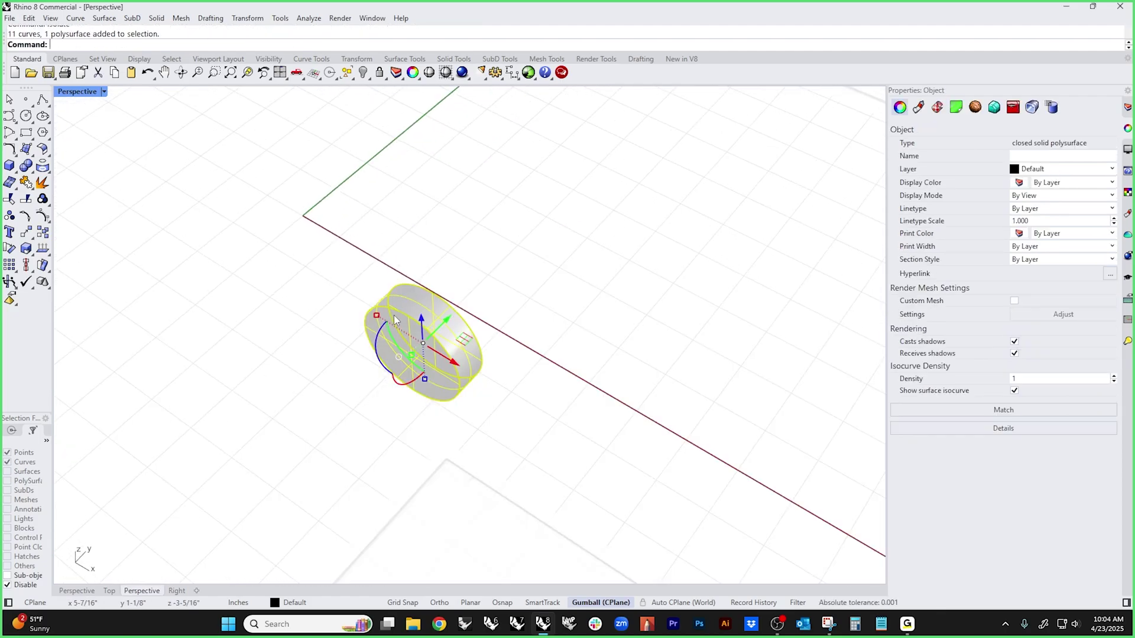
- Extrude one flat end face of the scroll wheel disc outward by a thin layer
{"action": "right_click_drag", "start_coordinate": [429, 344], "coordinate": [507, 390]}
{"action": "left_click", "coordinate": [507, 451]}
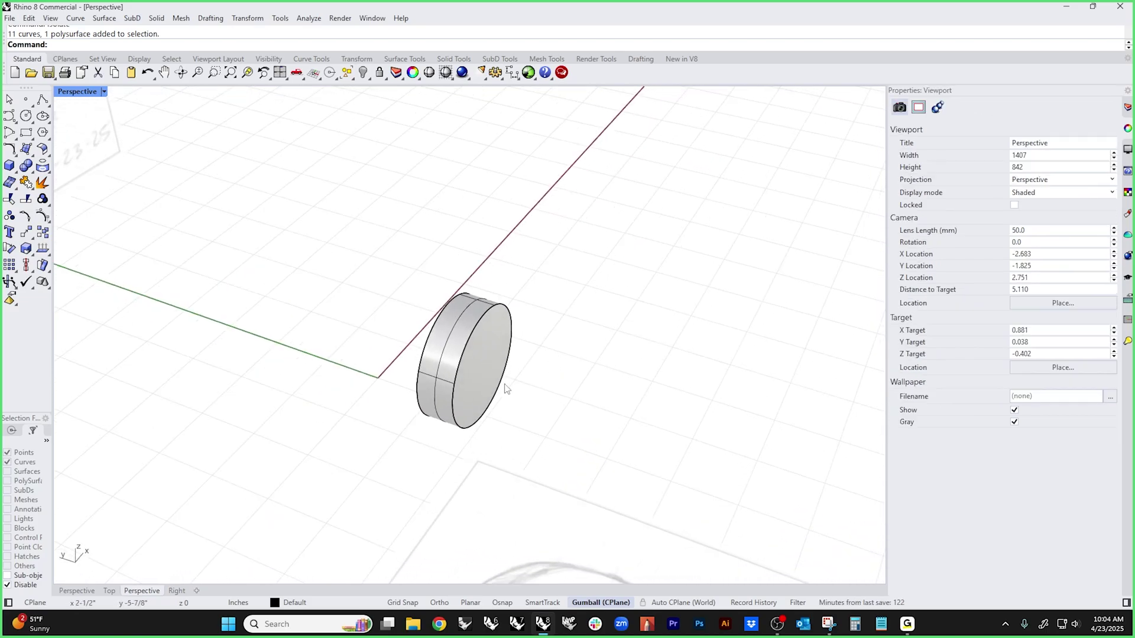
{"action": "scroll", "coordinate": [473, 348], "scroll_direction": "up", "scroll_amount": 5}
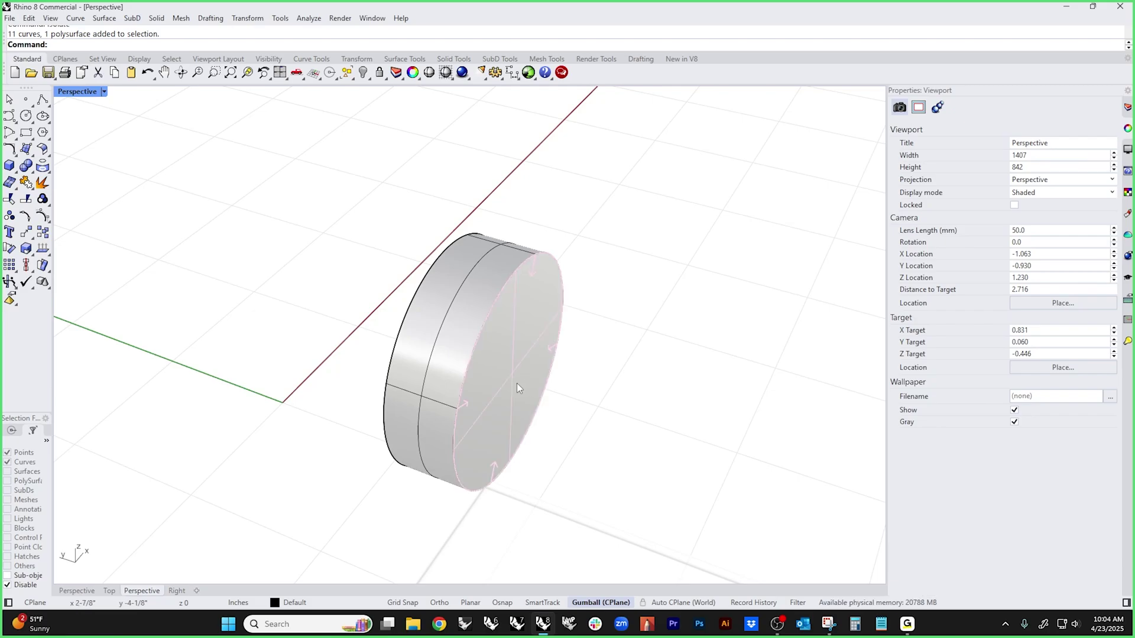
{"action": "left_click_drag", "start_coordinate": [516, 383], "coordinate": [519, 481], "text": "ctrl+shift"}
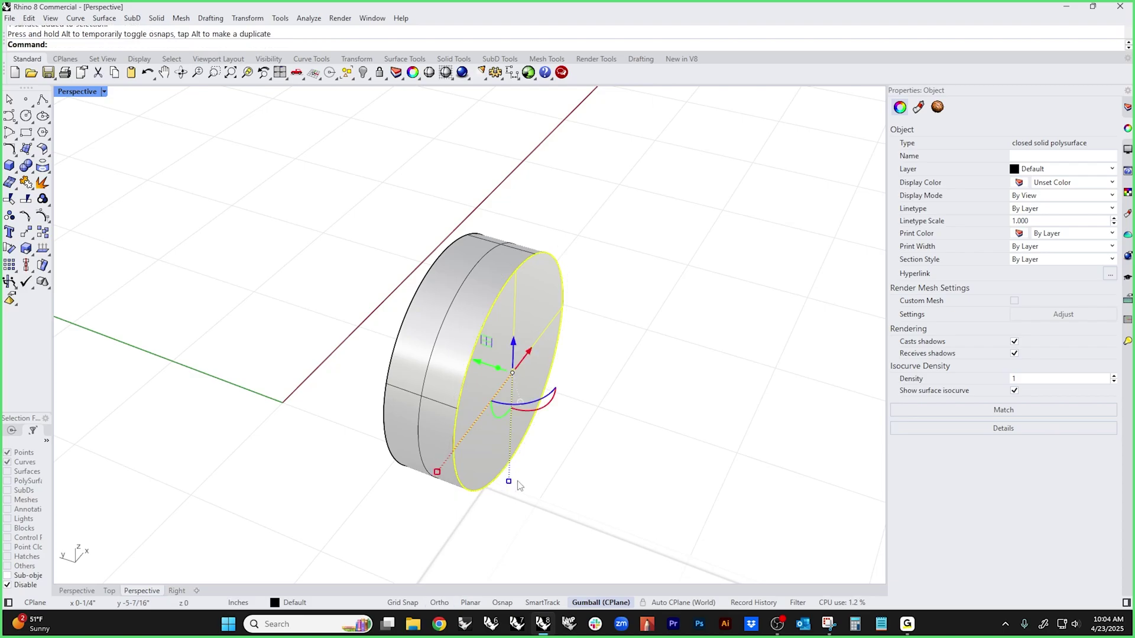
{"action": "left_click", "coordinate": [562, 469]}
{"action": "left_click", "coordinate": [521, 414], "text": "ctrl+shift"}
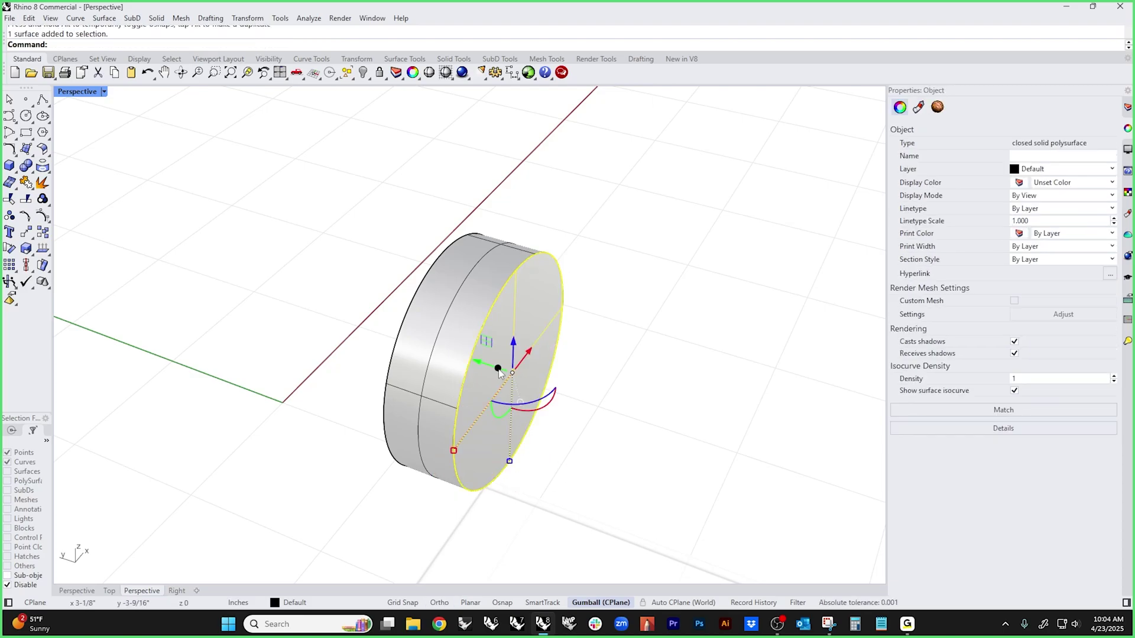
{"action": "left_click_drag", "start_coordinate": [498, 369], "coordinate": [507, 371]}
{"action": "left_click", "coordinate": [595, 435]}
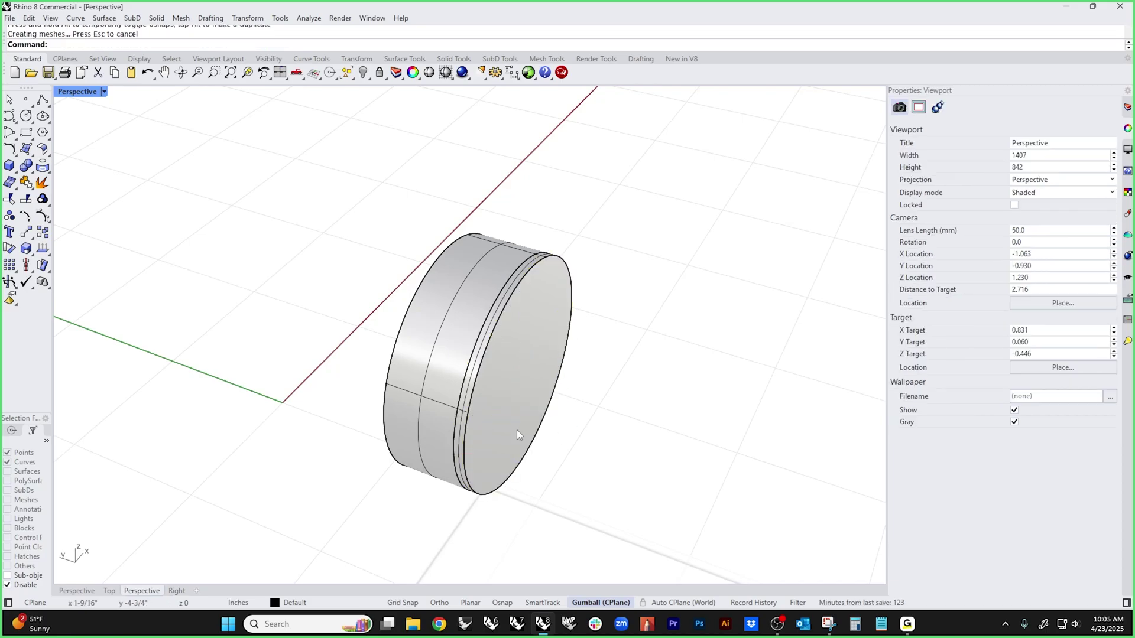
- Try to scale up the new end face and move it along the wheel's axis to form a flange
{"action": "left_click", "coordinate": [518, 464], "text": "ctrl+shift"}
{"action": "left_click_drag", "start_coordinate": [518, 464], "coordinate": [526, 480], "text": "shift"}
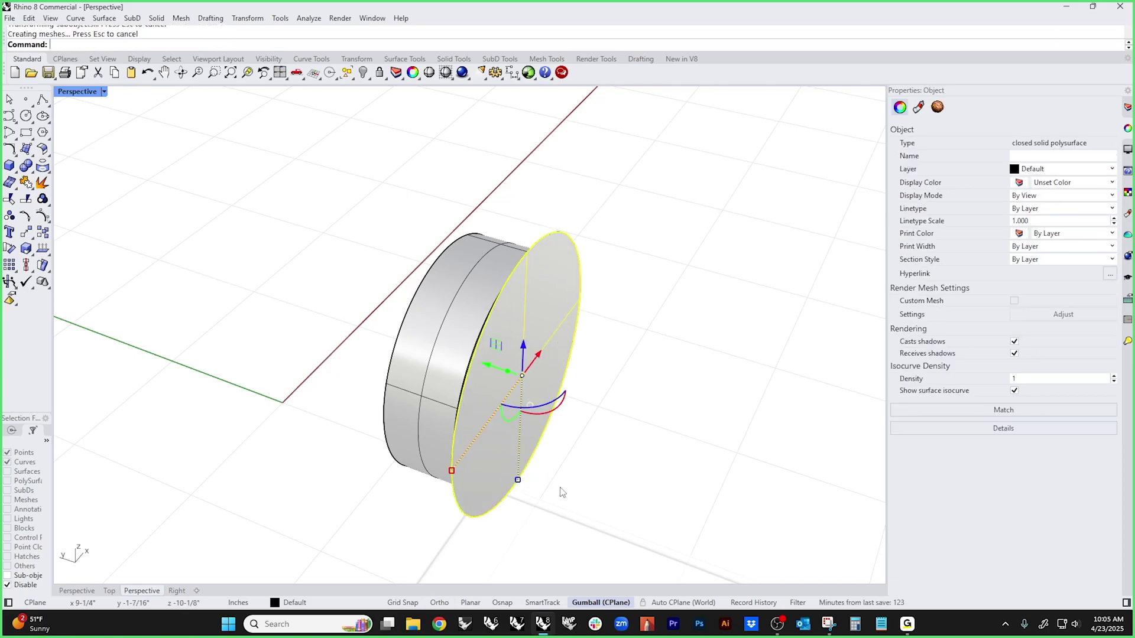
{"action": "right_click_drag", "start_coordinate": [562, 492], "coordinate": [641, 489]}
{"action": "scroll", "coordinate": [618, 379], "scroll_direction": "up", "scroll_amount": 4}
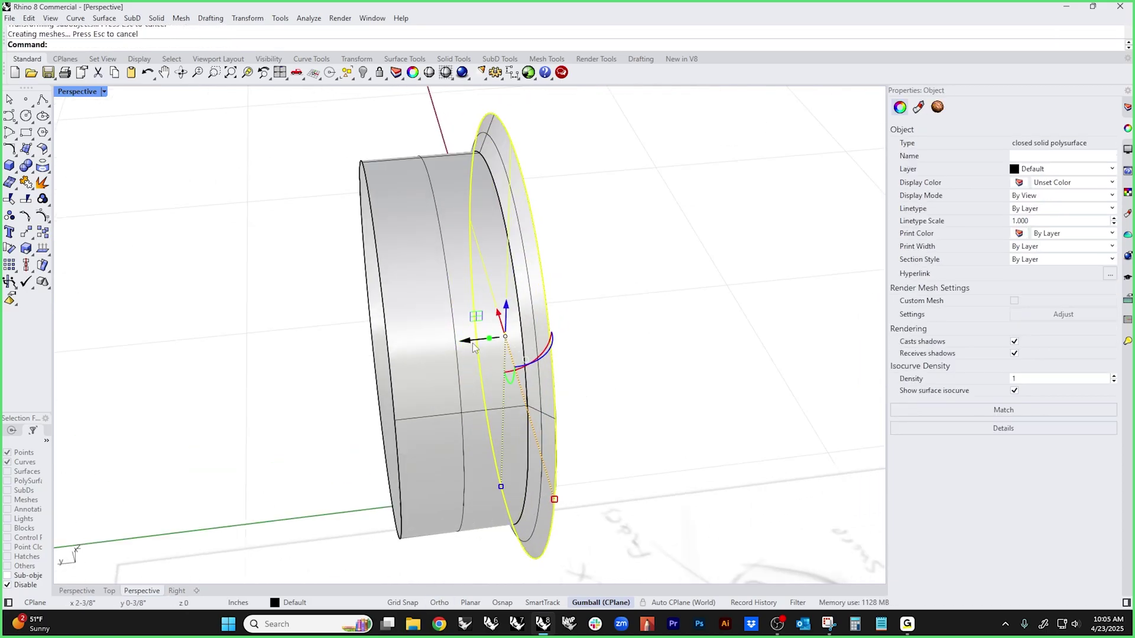
{"action": "left_click_drag", "start_coordinate": [473, 347], "coordinate": [531, 417]}
{"action": "right_click_drag", "start_coordinate": [599, 441], "coordinate": [533, 427]}
{"action": "left_click", "coordinate": [635, 442]}
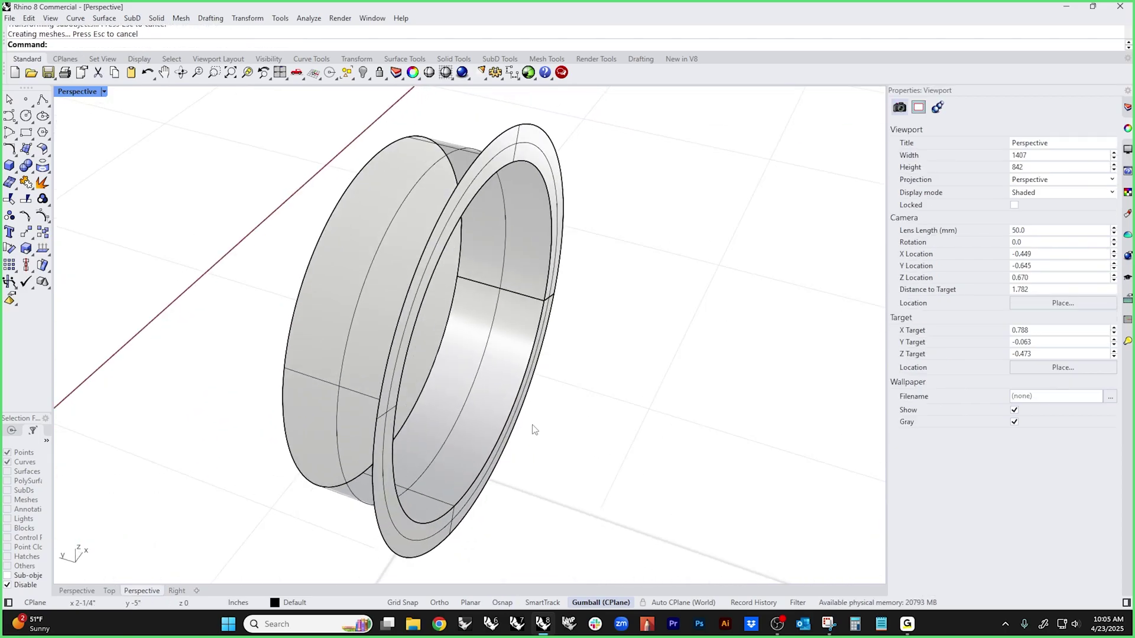
- Try to extrude the outer edge of the flange outward along the wheel's axis
{"action": "left_click", "coordinate": [381, 527], "text": "ctrl+shift"}
{"action": "right_click_drag", "start_coordinate": [380, 527], "coordinate": [482, 452]}
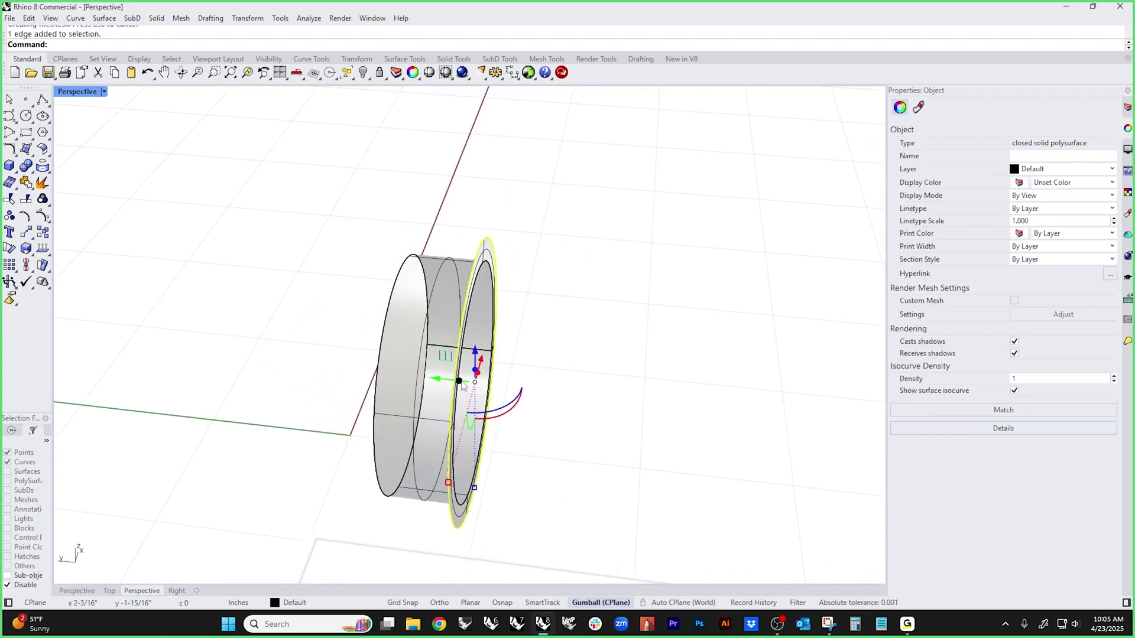
{"action": "left_click_drag", "start_coordinate": [460, 382], "coordinate": [477, 385]}
{"action": "left_click", "coordinate": [602, 440]}
{"action": "right_click_drag", "start_coordinate": [602, 440], "coordinate": [613, 501]}
{"action": "left_click", "coordinate": [431, 443]}
{"action": "left_click", "coordinate": [583, 467]}
- Undo the flange's edge extrusion, move and scale, back to the thin extruded layer on the disc
{"action": "key", "text": "ctrl+z"}
{"action": "key", "text": "ctrl+z"}
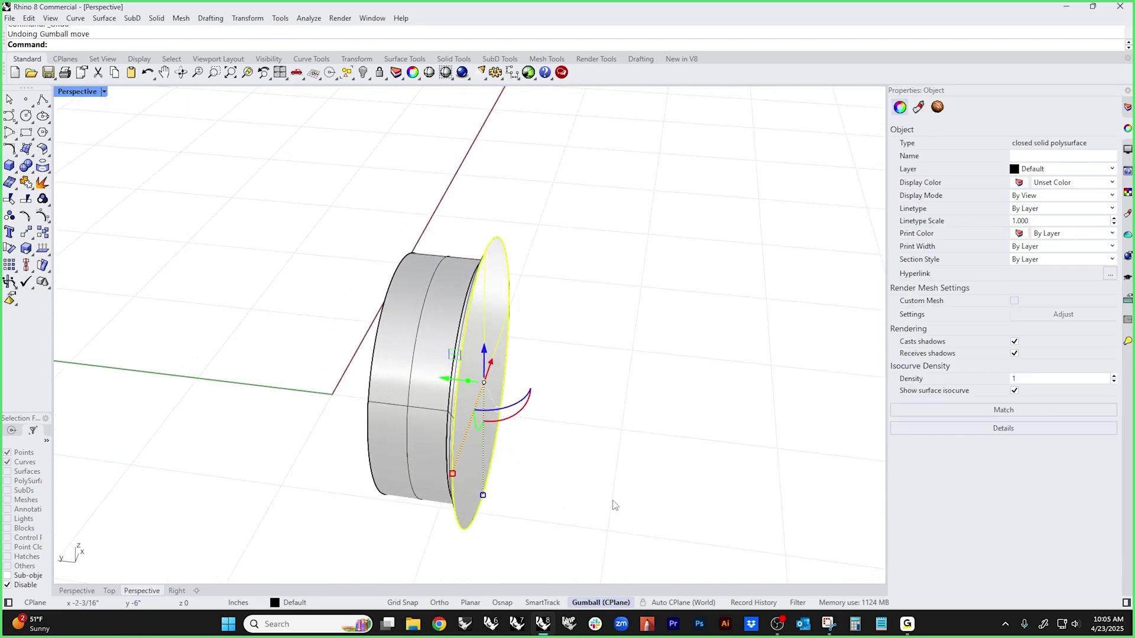
{"action": "left_click", "coordinate": [531, 478]}
{"action": "mouse_move", "coordinate": [530, 477]}
{"action": "right_mouse_down"}
{"action": "mouse_move", "coordinate": [598, 485]}
{"action": "mouse_move", "coordinate": [543, 482]}
{"action": "right_mouse_up"}
{"action": "key", "text": "ctrl+z"}
{"action": "left_click", "coordinate": [543, 481]}
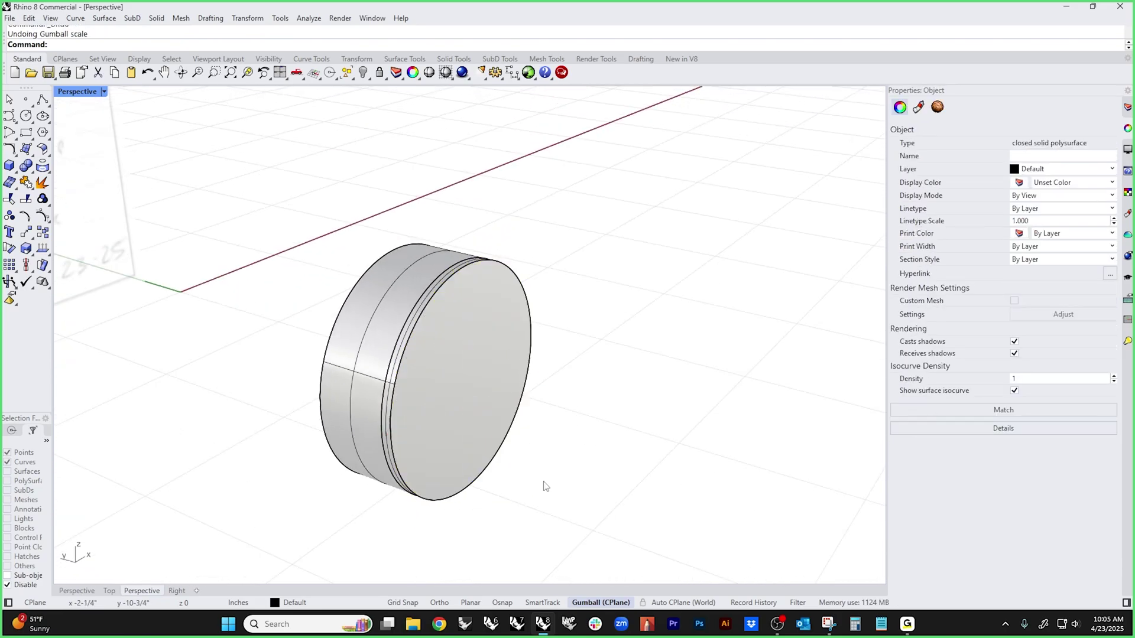
- Delete the end face of the thin layer and scale the open circular edge outward into a flange
{"action": "left_click", "coordinate": [476, 437], "text": "ctrl+shift"}
{"action": "key", "text": "Delete"}
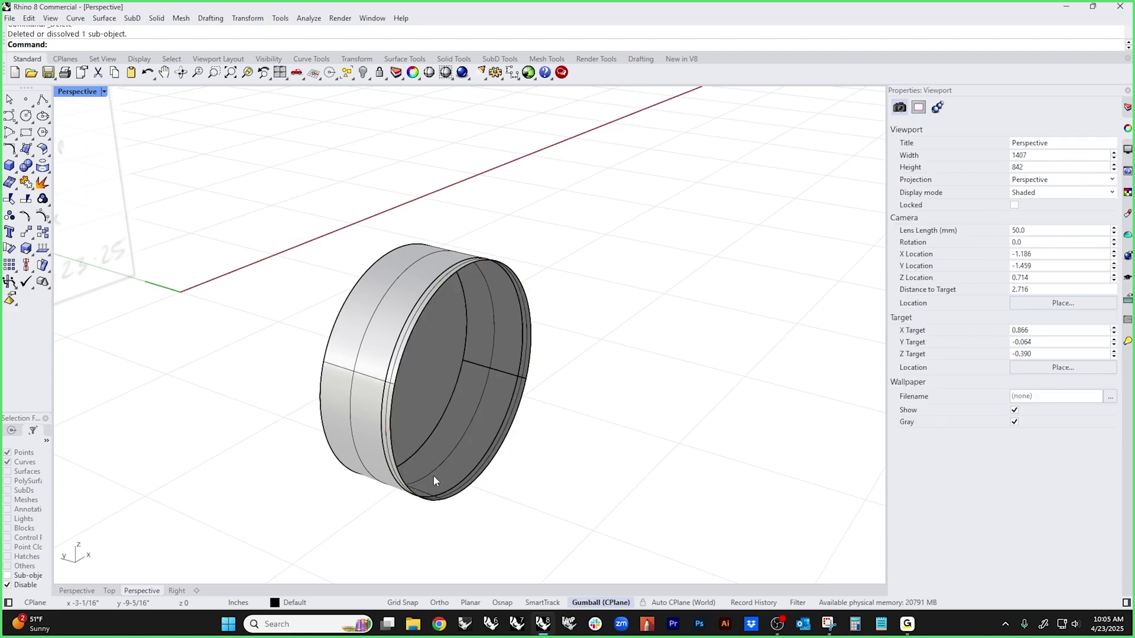
{"action": "left_click", "coordinate": [435, 500], "text": "ctrl+shift"}
{"action": "right_click_drag", "start_coordinate": [435, 501], "coordinate": [483, 476]}
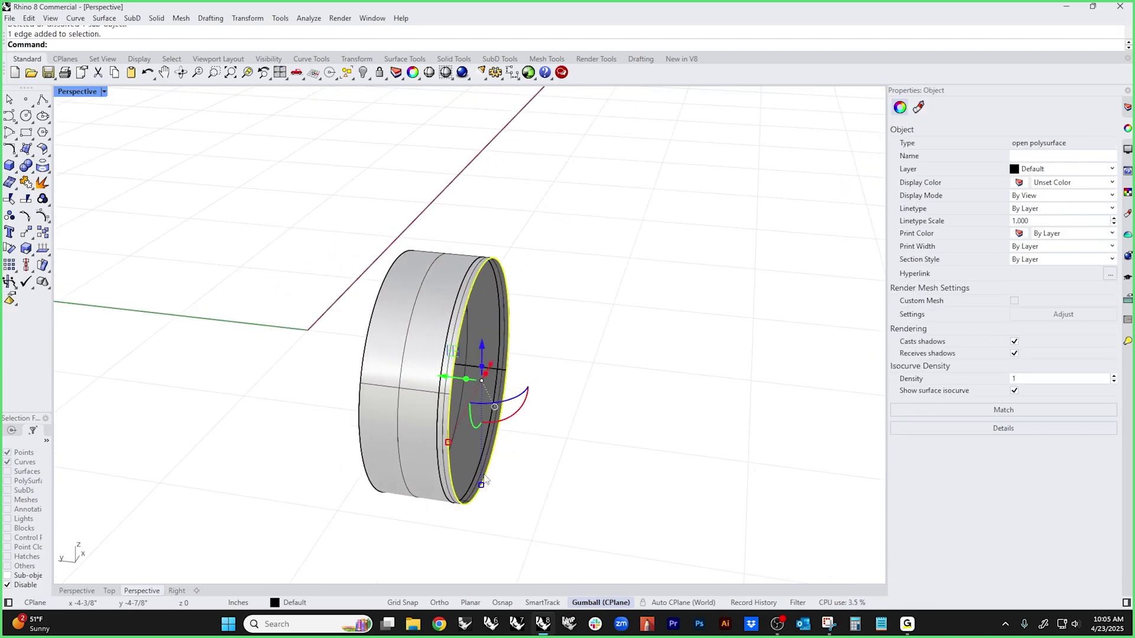
{"action": "left_click_drag", "start_coordinate": [485, 478], "coordinate": [530, 489], "text": "shift"}
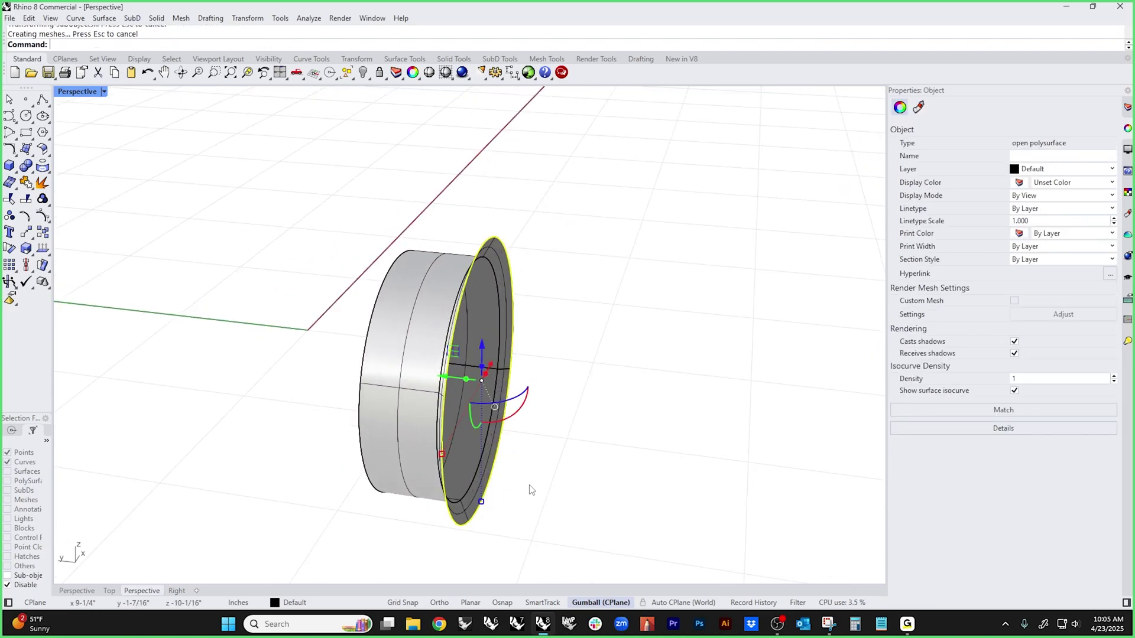
- Extrude the flange's outer edge outward along the wheel's axis to form a narrow rim
{"action": "right_click_drag", "start_coordinate": [532, 490], "coordinate": [568, 494]}
{"action": "scroll", "coordinate": [484, 369], "scroll_direction": "up", "scroll_amount": 4}
{"action": "left_click_drag", "start_coordinate": [466, 389], "coordinate": [478, 420]}
{"action": "right_click_drag", "start_coordinate": [528, 398], "coordinate": [544, 388]}
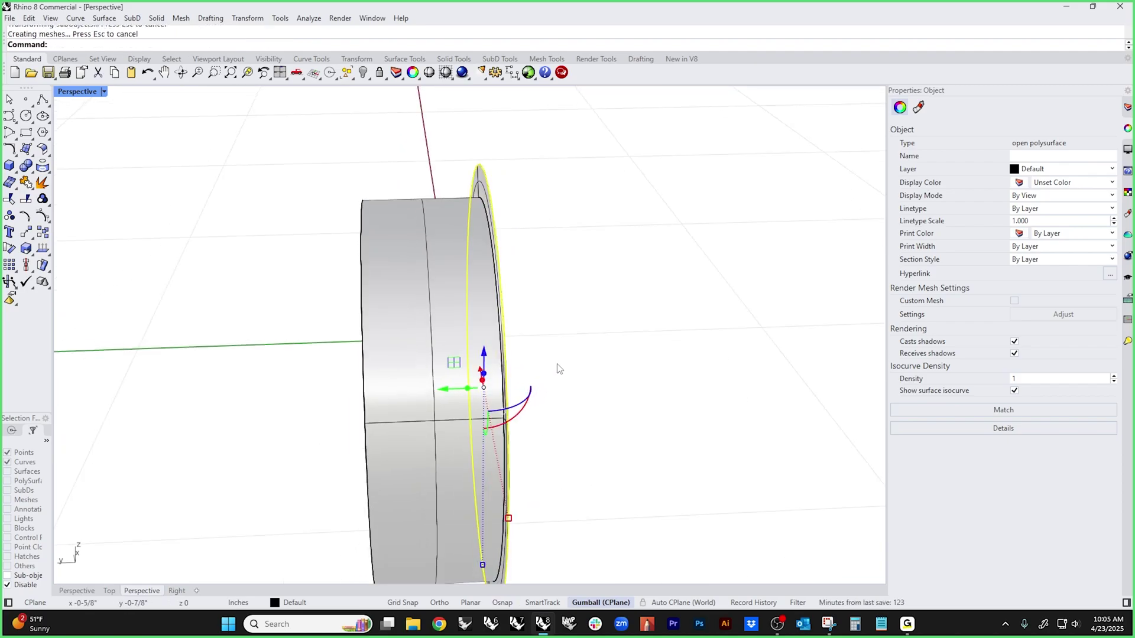
{"action": "left_click", "coordinate": [559, 369]}
{"action": "left_click", "coordinate": [496, 223], "text": "ctrl+shift"}
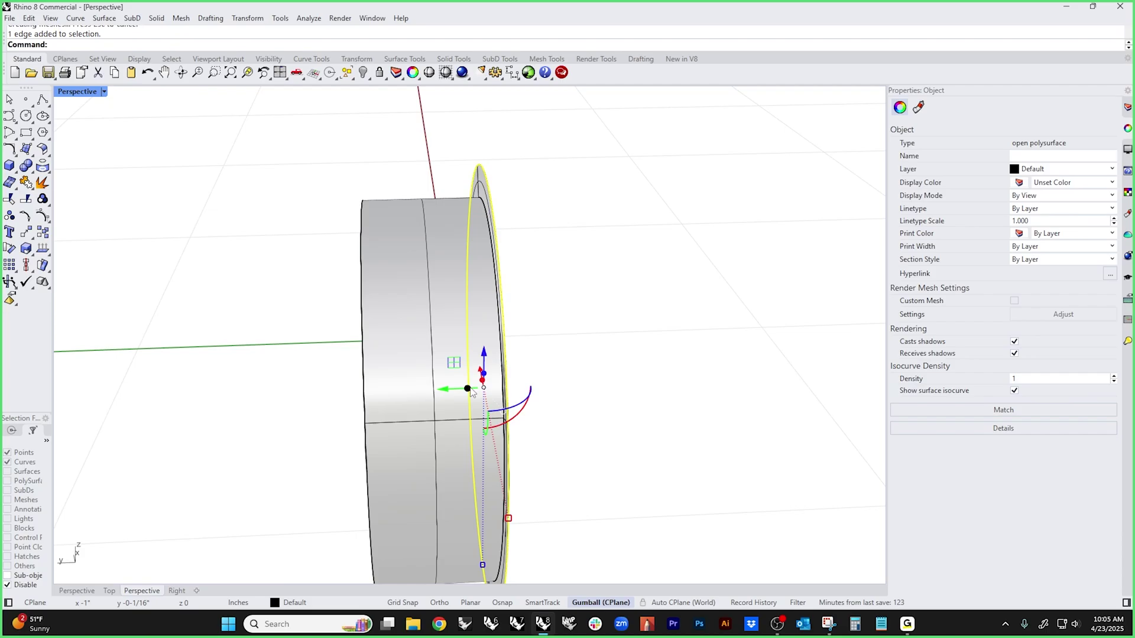
{"action": "left_click_drag", "start_coordinate": [471, 392], "coordinate": [504, 391]}
{"action": "left_click", "coordinate": [630, 436]}
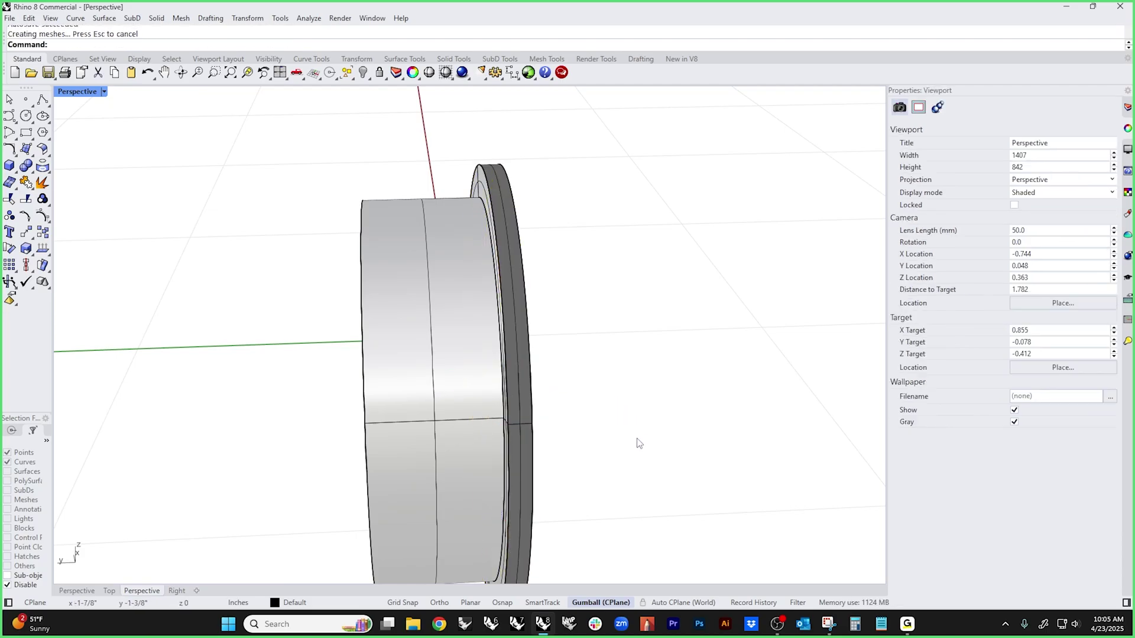
- Join the rim surface to the scroll wheel body and cap the opening to make a closed solid
{"action": "right_click_drag", "start_coordinate": [638, 443], "coordinate": [577, 459]}
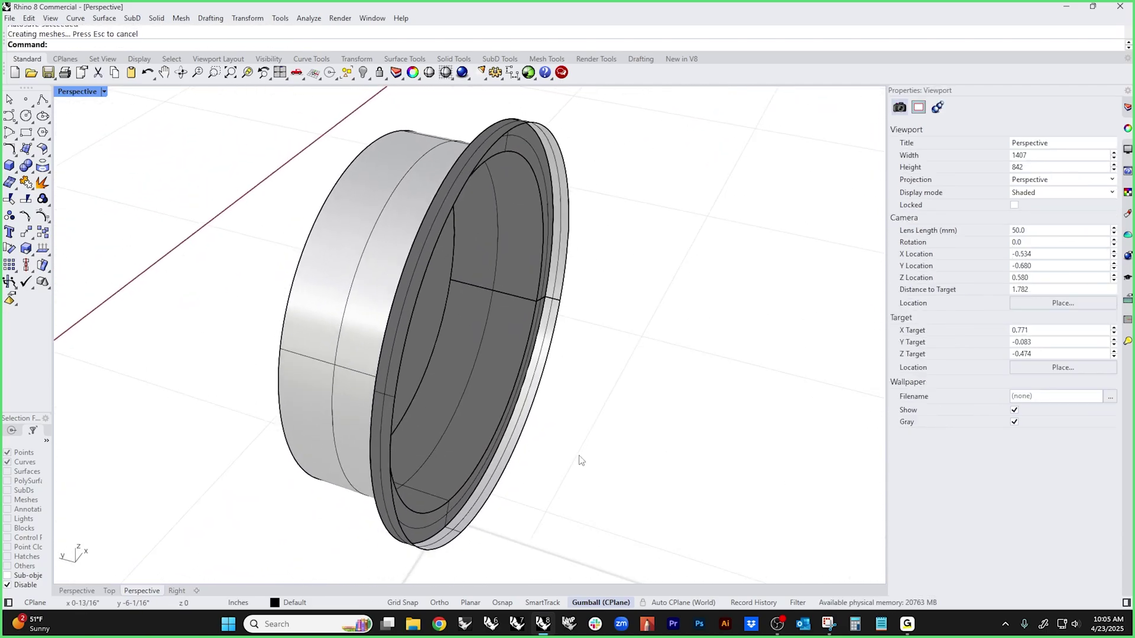
{"action": "left_click", "coordinate": [509, 450]}
{"action": "left_click", "coordinate": [565, 498]}
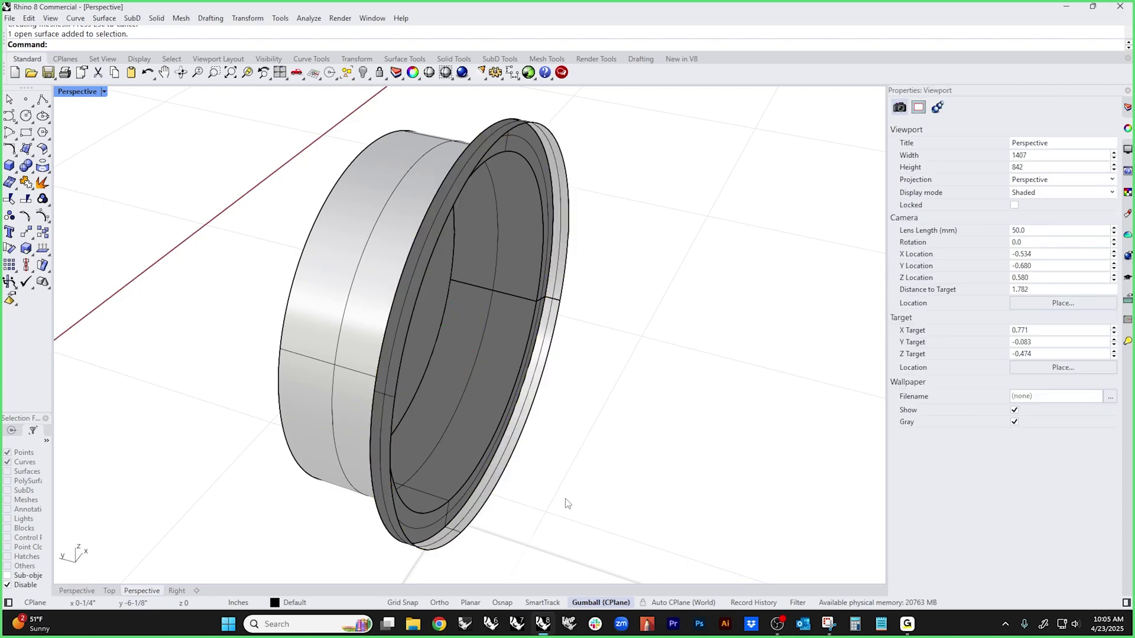
{"action": "left_click_drag", "start_coordinate": [565, 499], "coordinate": [438, 410]}
{"action": "type", "text": "join"}
{"action": "key", "text": "Return"}
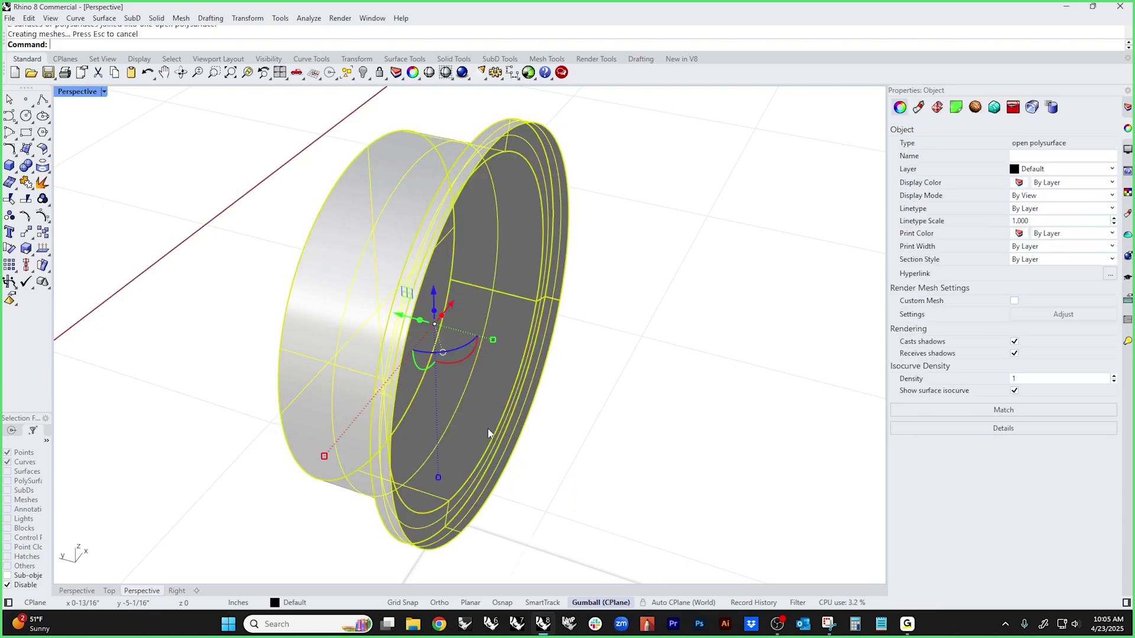
{"action": "type", "text": "cap"}
{"action": "key", "text": "Return"}
{"action": "key", "text": "Escape"}
{"action": "right_click_drag", "start_coordinate": [516, 403], "coordinate": [477, 411]}
{"action": "left_click", "coordinate": [482, 451]}
{"action": "type", "text": "NetworkSrf"}
{"action": "key", "text": "Return"}
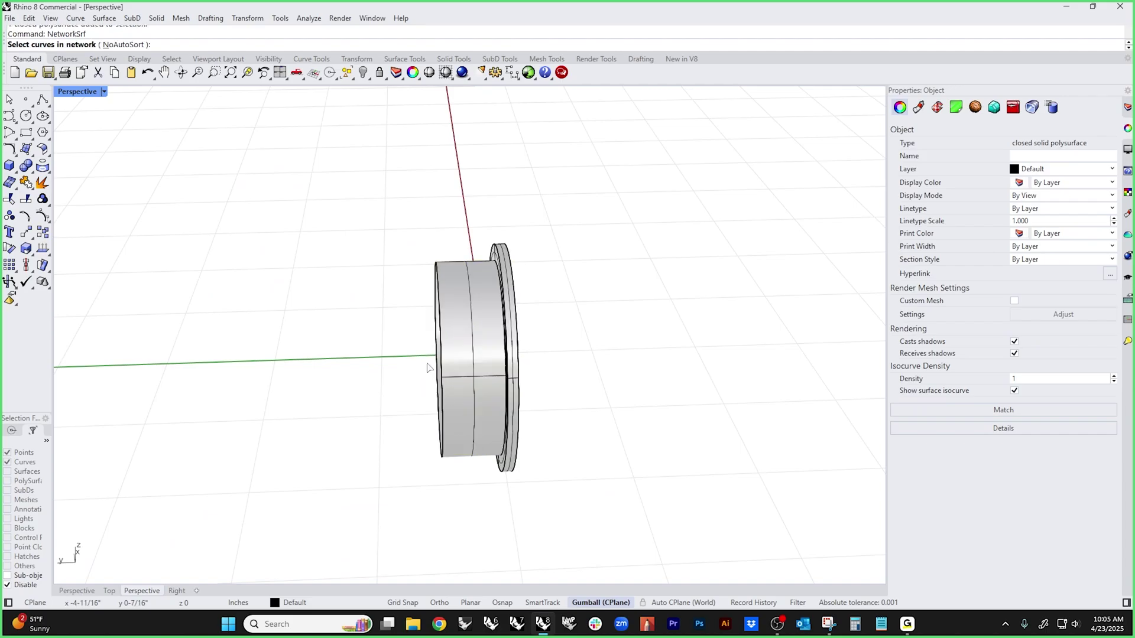
{"action": "key", "text": "Escape"}
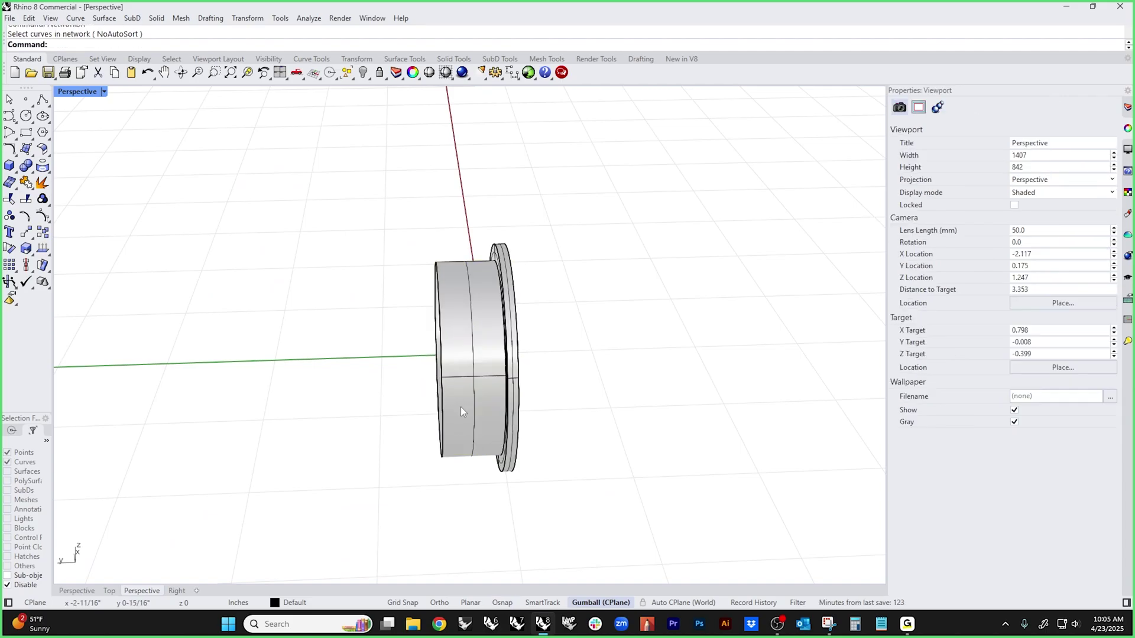
{"action": "type", "text": "Mirror"}
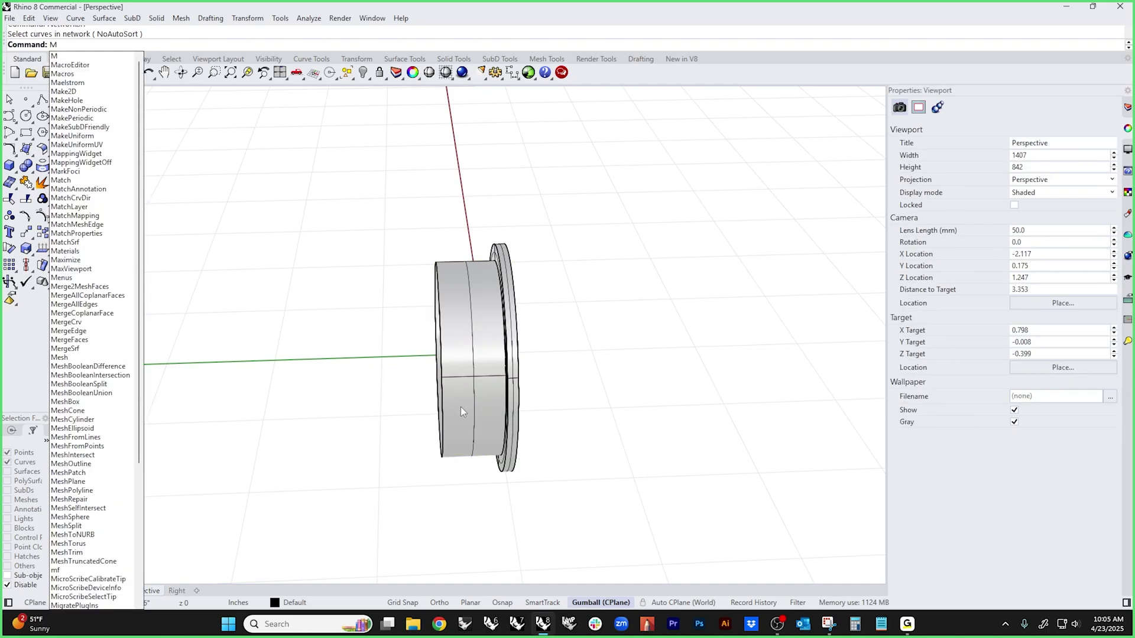
{"action": "key", "text": "Return"}
{"action": "left_click", "coordinate": [462, 411]}
{"action": "right_click_drag", "start_coordinate": [460, 407], "coordinate": [519, 425]}
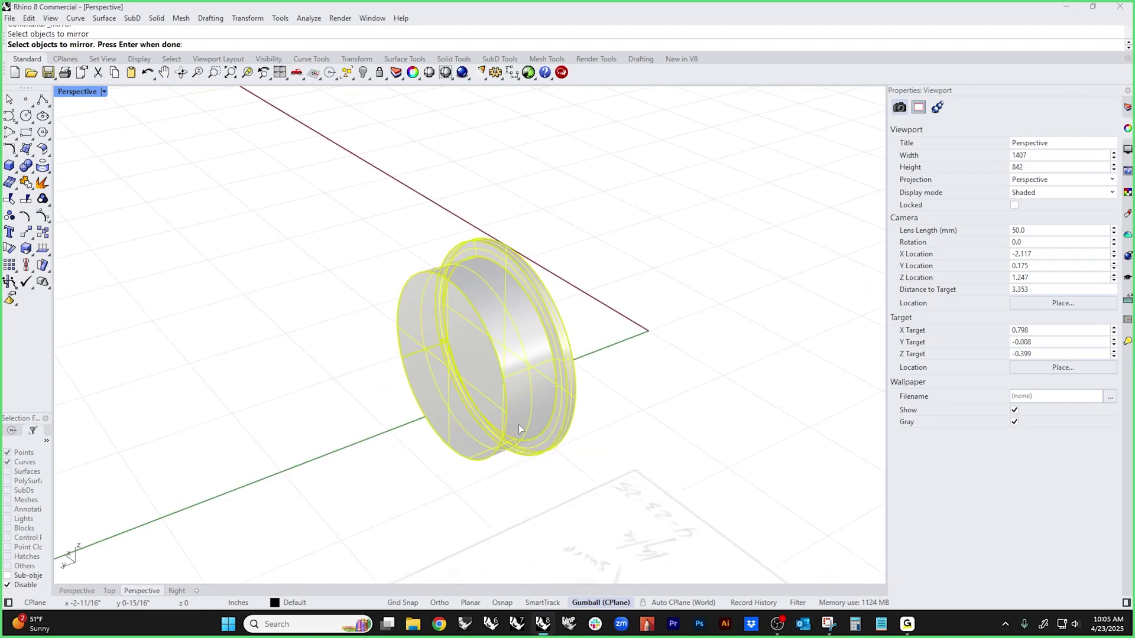
{"action": "key", "text": "Escape"}
- Delete the flat end face opposite the flange and mirror the wheel half across the resulting open end
{"action": "left_click", "coordinate": [461, 409], "text": "ctrl+shift"}
{"action": "key", "text": "Delete"}
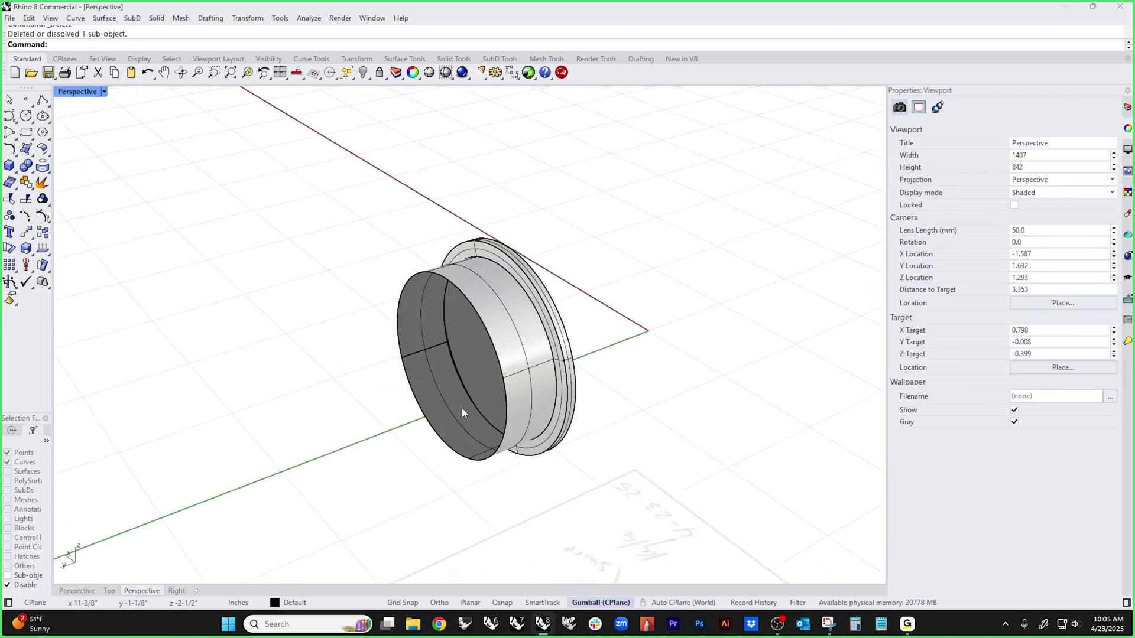
{"action": "left_click", "coordinate": [462, 407]}
{"action": "key", "text": "Return"}
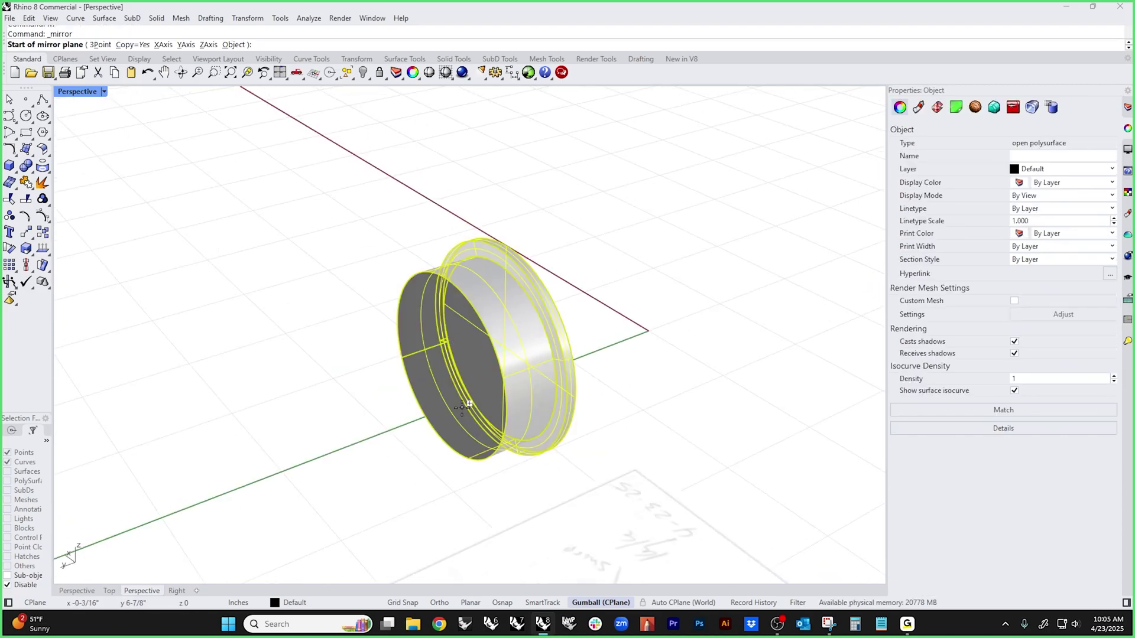
{"action": "left_click", "coordinate": [471, 460], "text": "alt"}
{"action": "left_click", "coordinate": [522, 490], "text": "shift"}
{"action": "left_click", "coordinate": [524, 492]}
- Join the two mirrored wheel halves into one closed solid
{"action": "right_click_drag", "start_coordinate": [520, 494], "coordinate": [476, 505]}
{"action": "left_click_drag", "start_coordinate": [476, 505], "coordinate": [331, 440]}
{"action": "key", "text": "Return"}
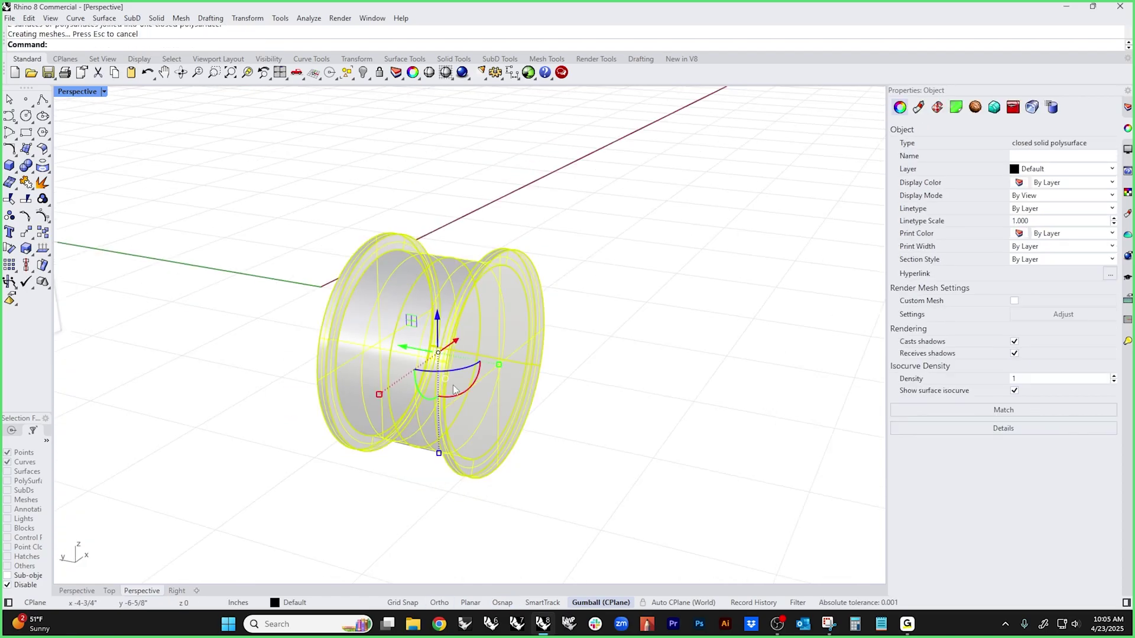
- Scale the joined scroll wheel narrower along its axis
{"action": "left_click_drag", "start_coordinate": [498, 366], "coordinate": [460, 357]}
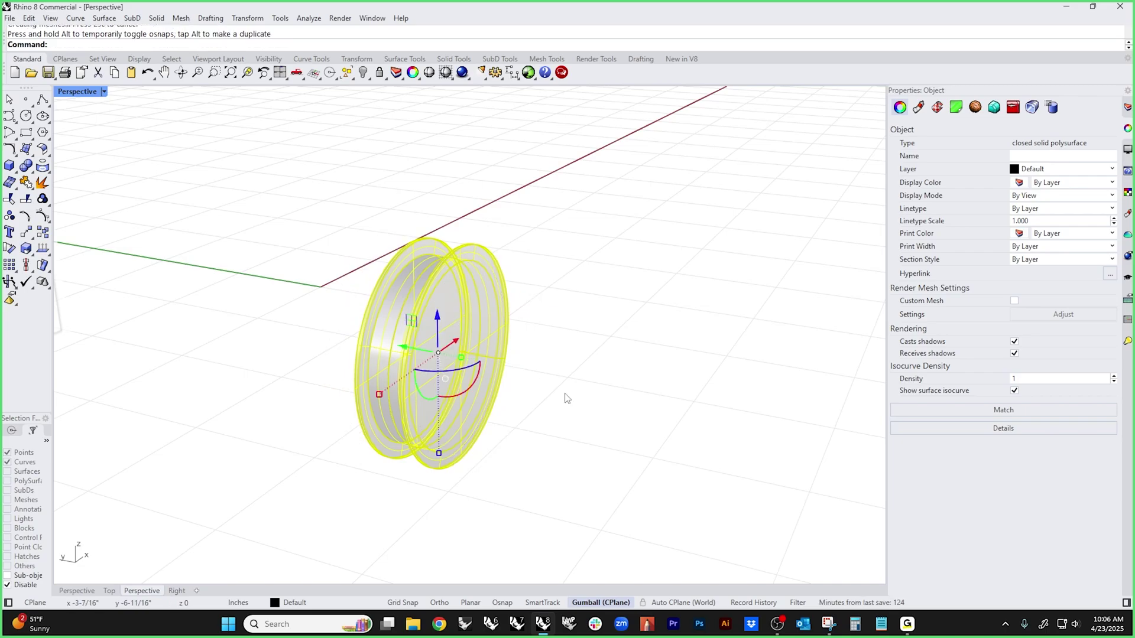
{"action": "left_click", "coordinate": [564, 398]}
{"action": "right_click_drag", "start_coordinate": [515, 408], "coordinate": [572, 426]}
- Select the outer end faces of both flanges and scale them apart along the axis to thicken the flanges
{"action": "left_click", "coordinate": [471, 393], "text": "ctrl+shift"}
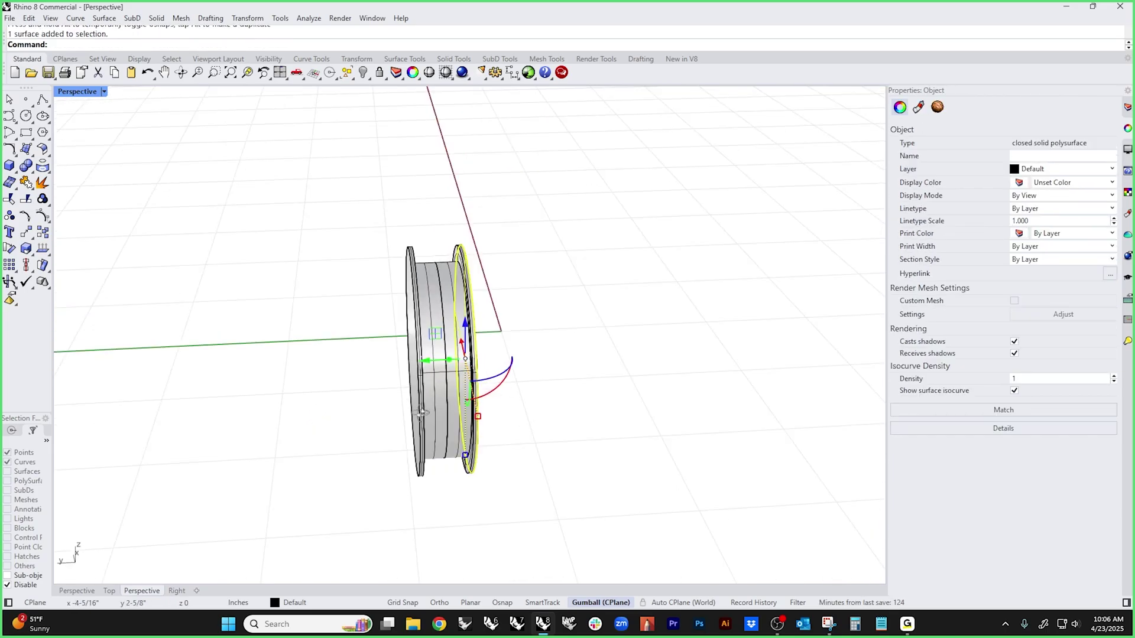
{"action": "right_click_drag", "start_coordinate": [420, 414], "coordinate": [385, 416]}
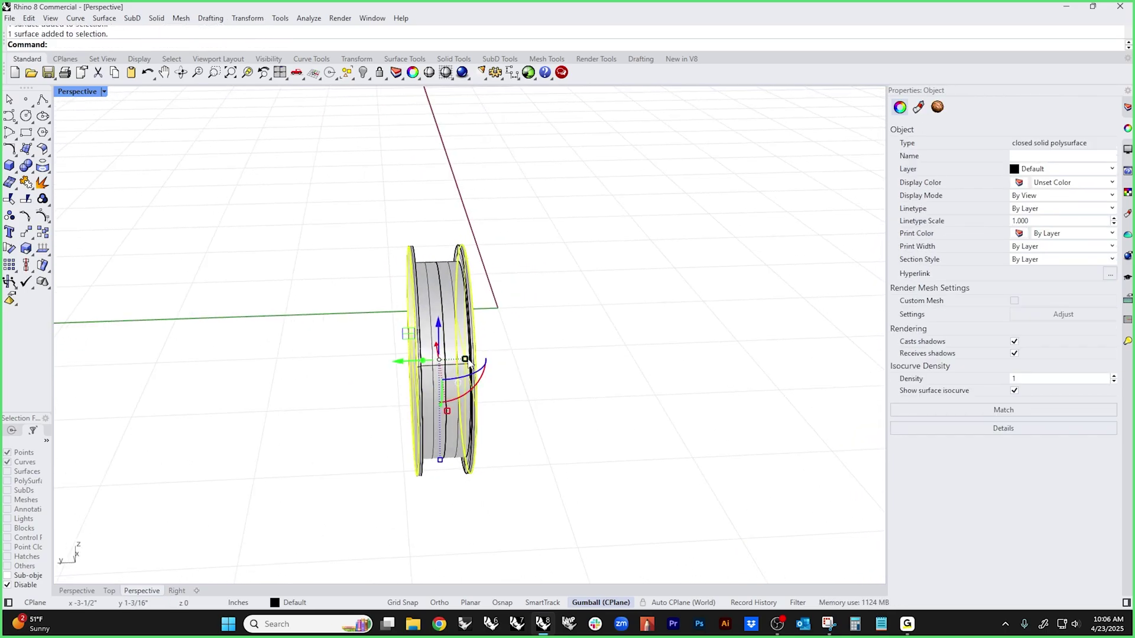
{"action": "left_click_drag", "start_coordinate": [465, 359], "coordinate": [543, 390]}
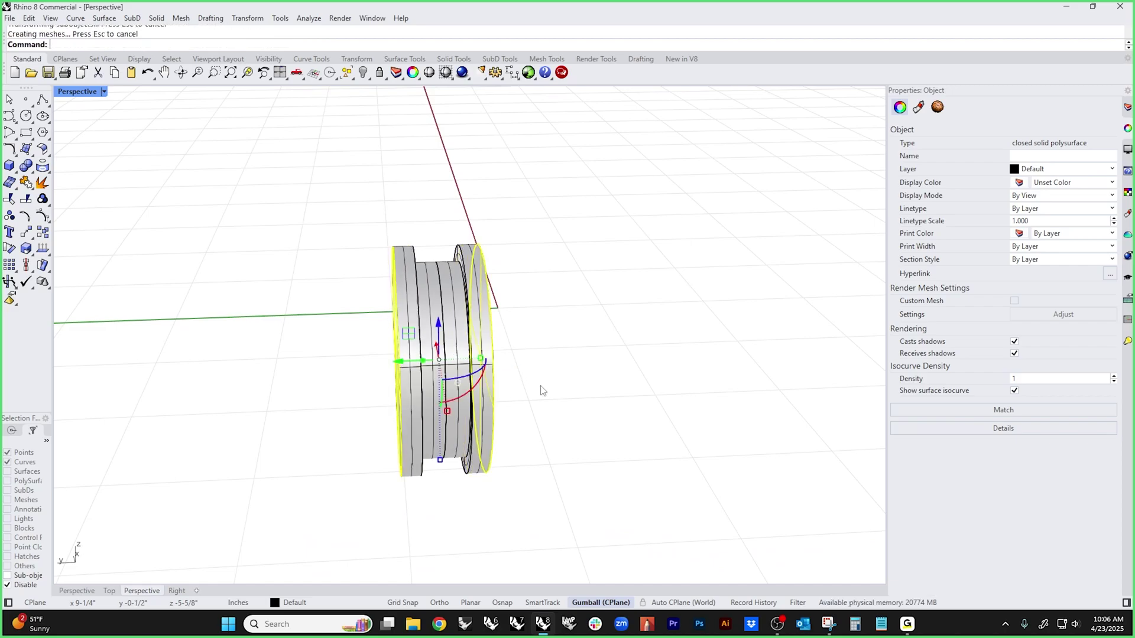
{"action": "left_click", "coordinate": [567, 404]}
{"action": "mouse_move", "coordinate": [567, 406]}
{"action": "right_mouse_down"}
{"action": "mouse_move", "coordinate": [579, 464]}
{"action": "mouse_move", "coordinate": [565, 415]}
{"action": "mouse_move", "coordinate": [579, 414]}
{"action": "right_mouse_up"}
{"action": "scroll", "coordinate": [385, 342], "scroll_direction": "up", "scroll_amount": 6}
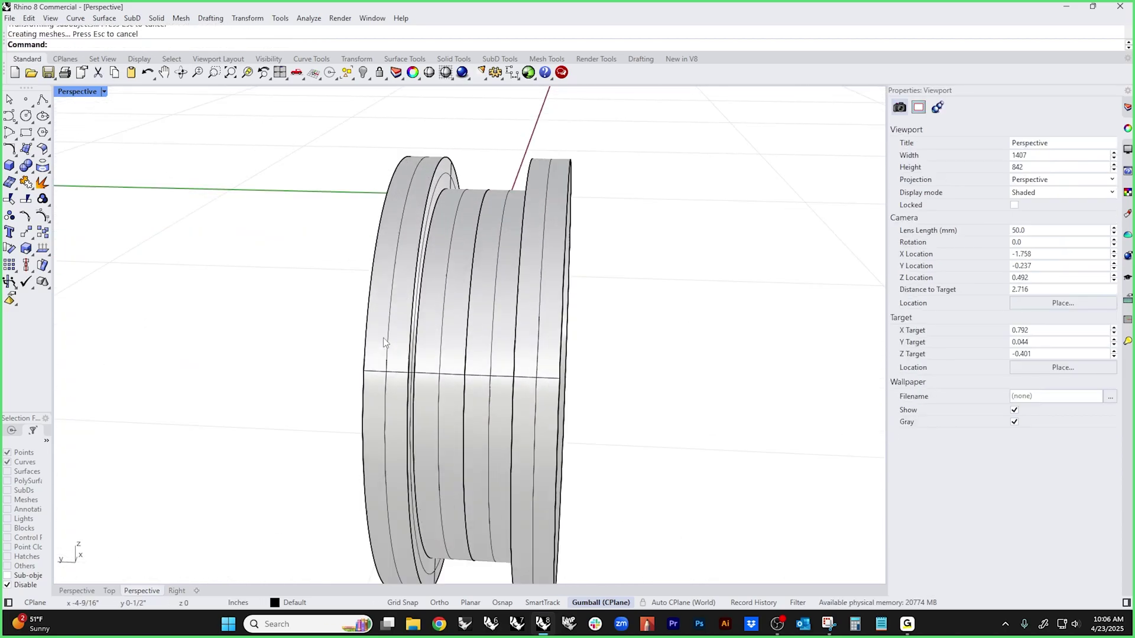
- Start an edge chamfer on the inner and outer circular rim edges of both wheel flanges
{"action": "right_click_drag", "start_coordinate": [383, 339], "coordinate": [166, 355]}
{"action": "scroll", "coordinate": [441, 402], "scroll_direction": "down", "scroll_amount": 3}
{"action": "scroll", "coordinate": [495, 320], "scroll_direction": "up", "scroll_amount": 6}
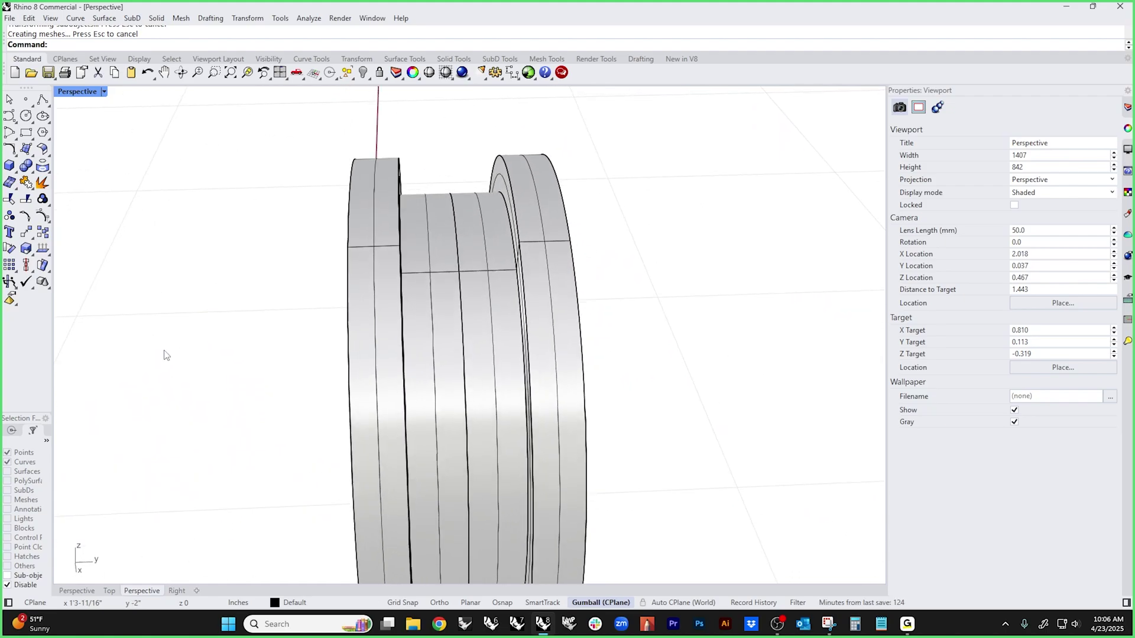
{"action": "left_click", "coordinate": [32, 173]}
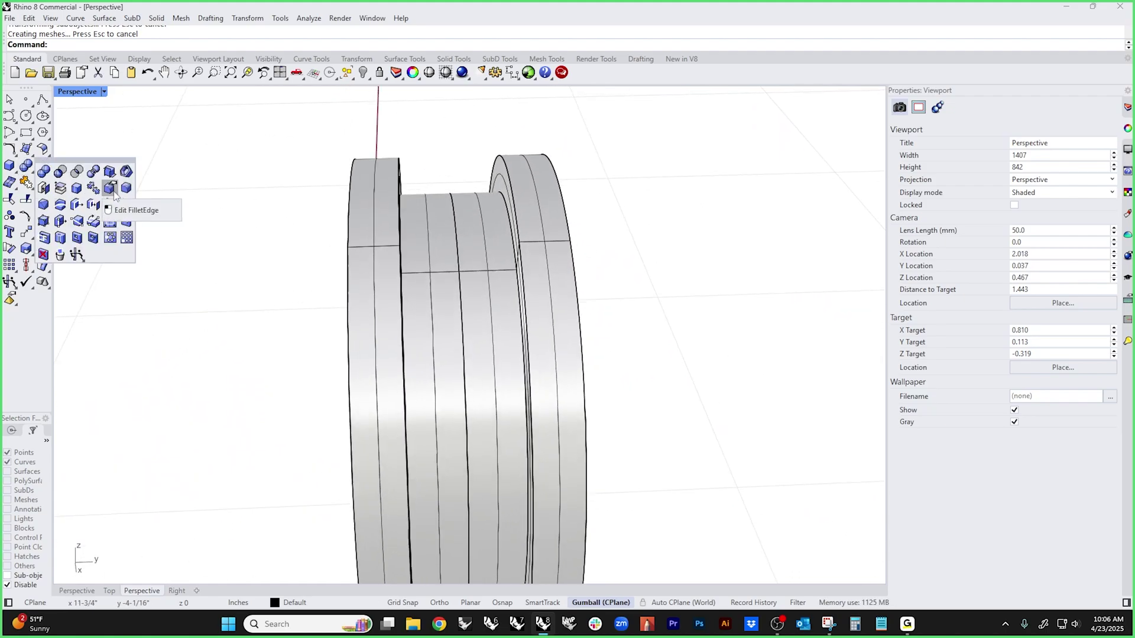
{"action": "left_click", "coordinate": [60, 205]}
{"action": "left_click", "coordinate": [400, 189]}
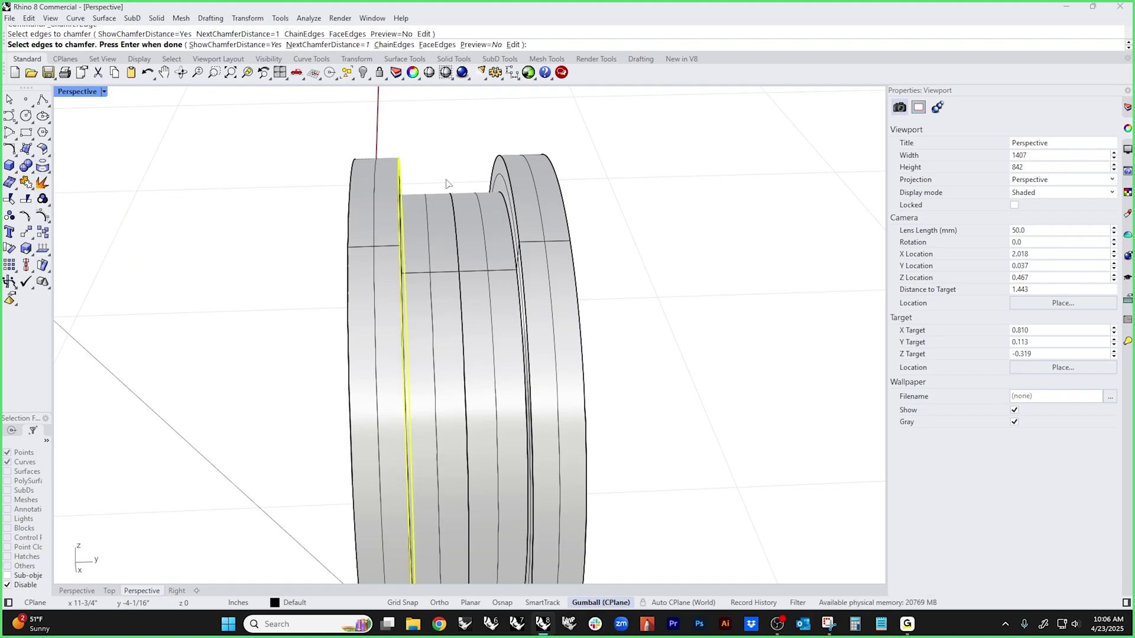
{"action": "left_click", "coordinate": [511, 181]}
{"action": "left_click", "coordinate": [561, 185]}
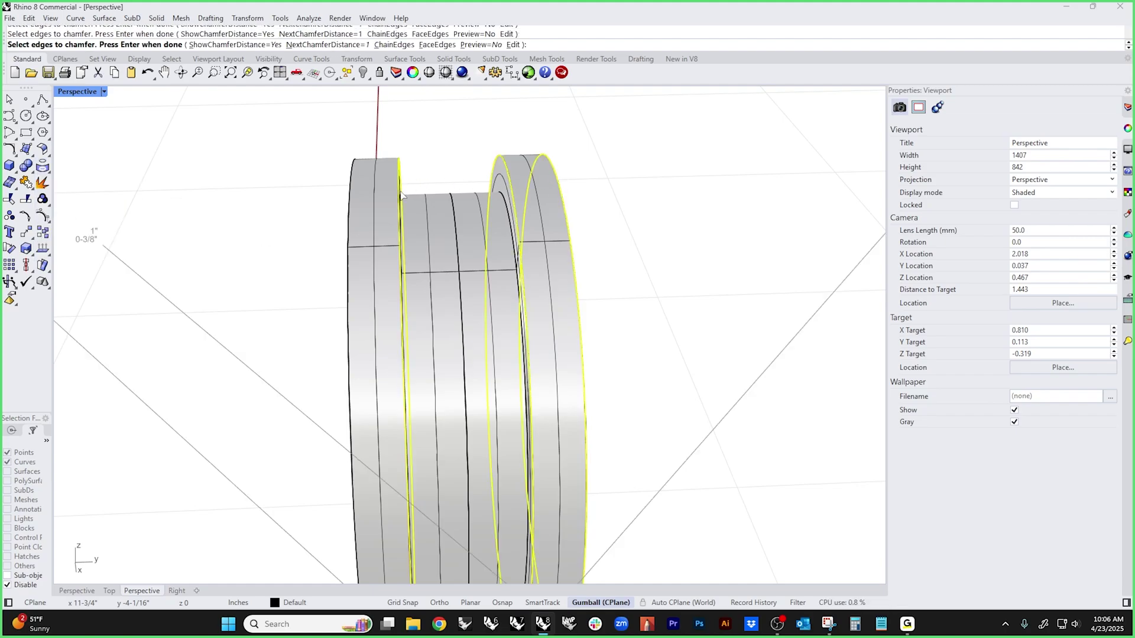
{"action": "left_click", "coordinate": [347, 199]}
{"action": "right_click", "coordinate": [313, 217]}
- Set all chamfer handles to a distance of .01 and apply the chamfer to the flange edges
{"action": "scroll", "coordinate": [393, 235], "scroll_direction": "down", "scroll_amount": 6}
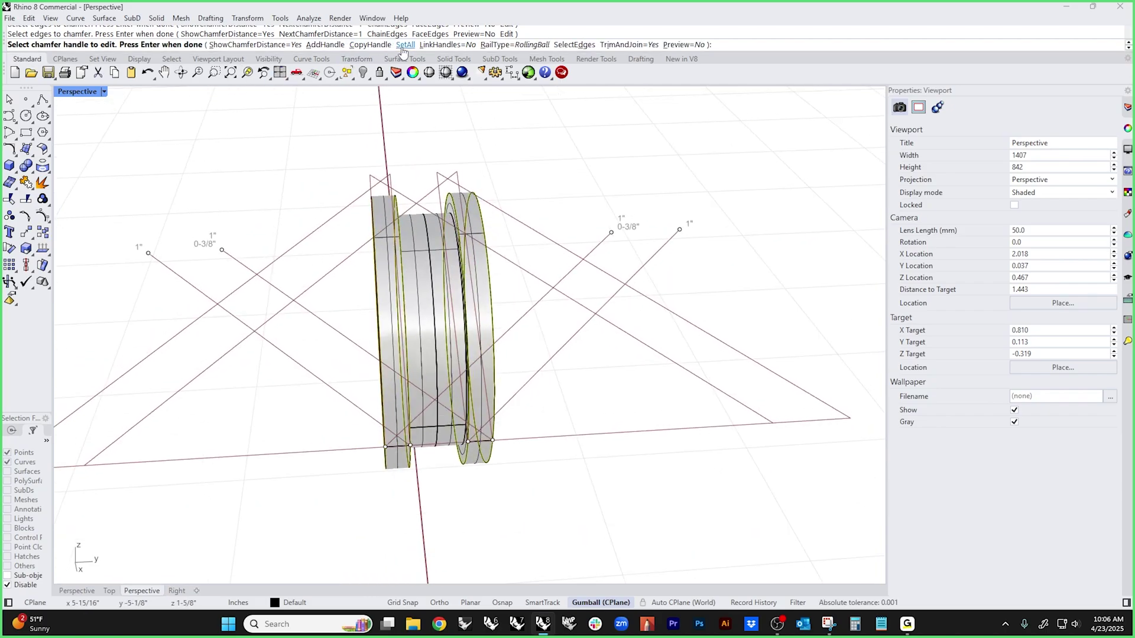
{"action": "left_click", "coordinate": [405, 45]}
{"action": "type", "text": ".01"}
{"action": "key", "text": "Return"}
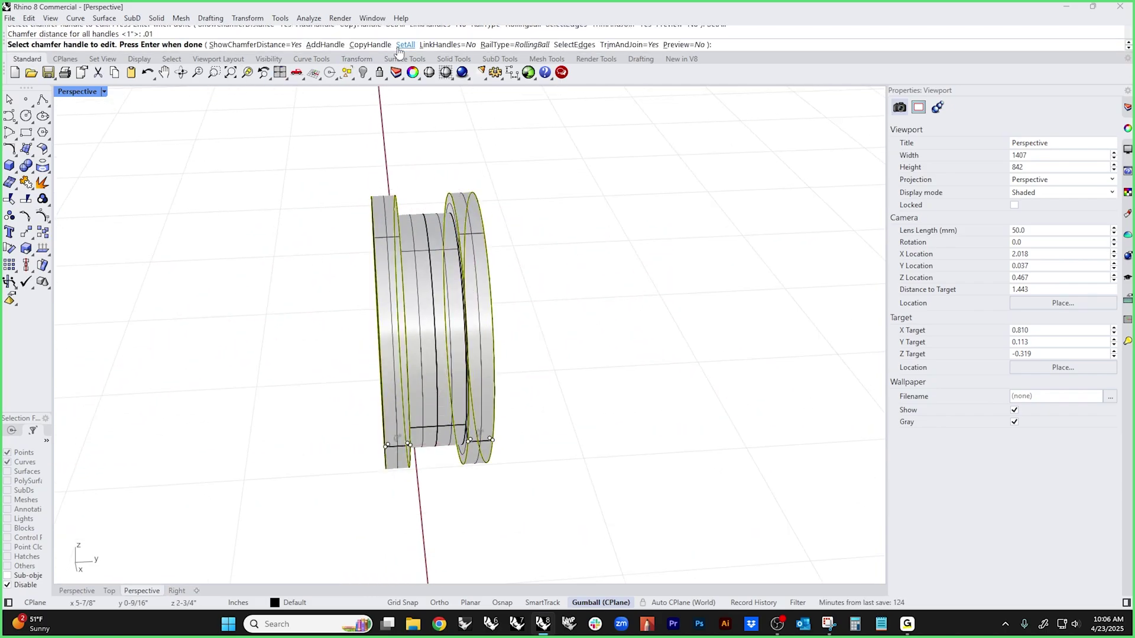
{"action": "scroll", "coordinate": [455, 455], "scroll_direction": "up", "scroll_amount": 10}
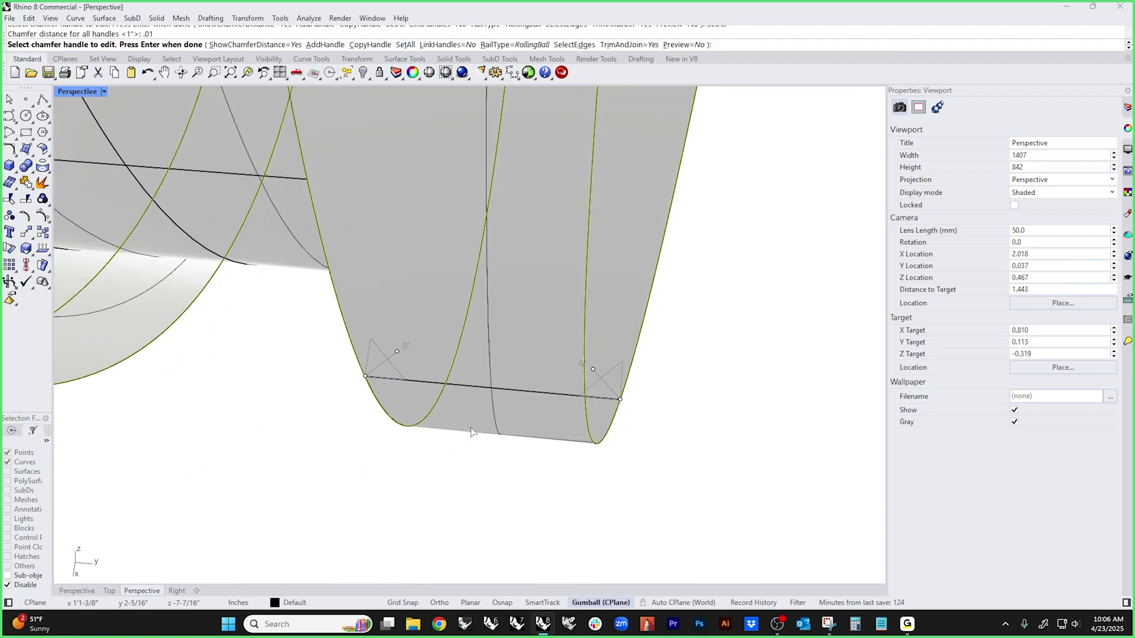
{"action": "key", "text": "Return"}
{"action": "scroll", "coordinate": [512, 436], "scroll_direction": "down", "scroll_amount": 10}
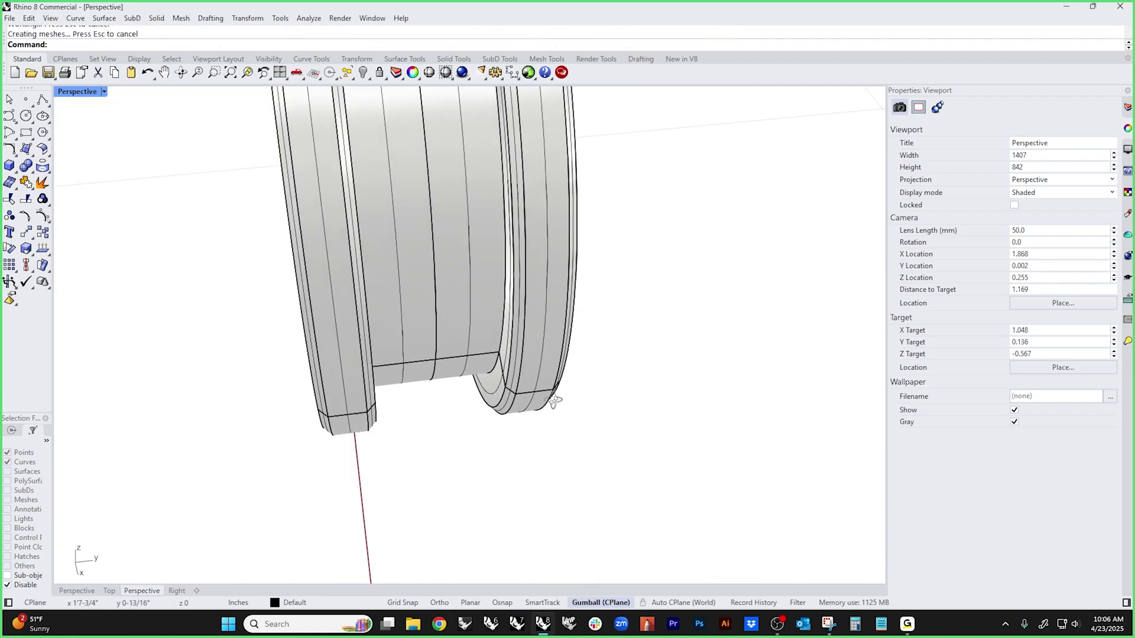
- Start a solid box and show the wheel in the Front view in Wireframe display
{"action": "right_click_drag", "start_coordinate": [550, 375], "coordinate": [471, 388]}
{"action": "scroll", "coordinate": [449, 283], "scroll_direction": "up", "scroll_amount": 10}
{"action": "right_click_drag", "start_coordinate": [450, 284], "coordinate": [443, 340]}
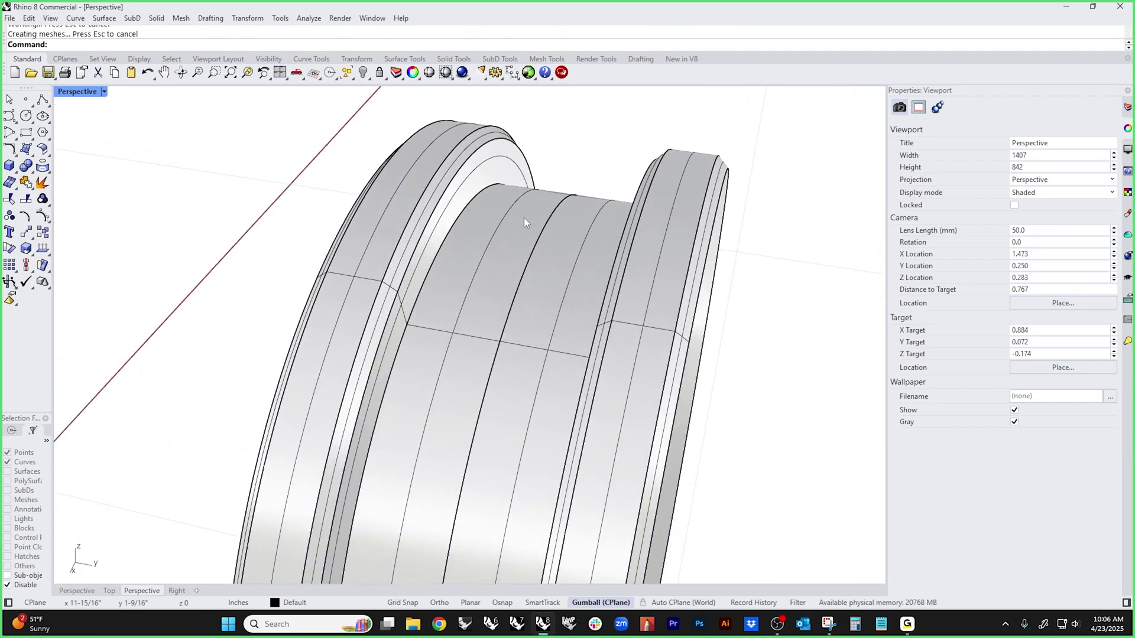
{"action": "right_click_drag", "start_coordinate": [524, 223], "coordinate": [560, 248]}
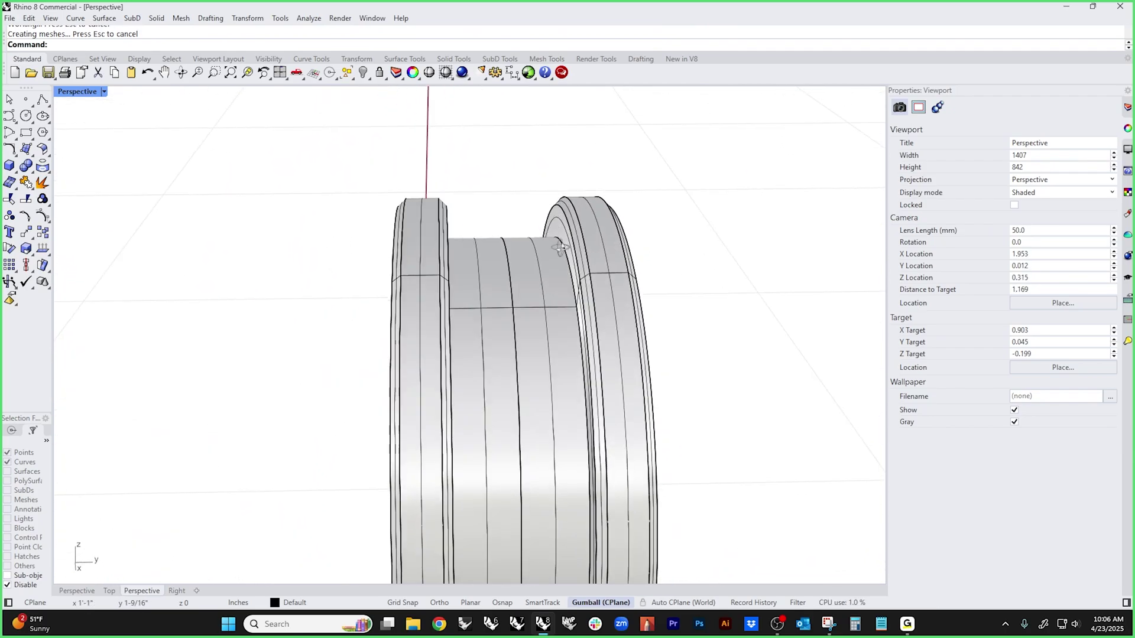
{"action": "left_click", "coordinate": [14, 170]}
{"action": "left_click", "coordinate": [26, 173]}
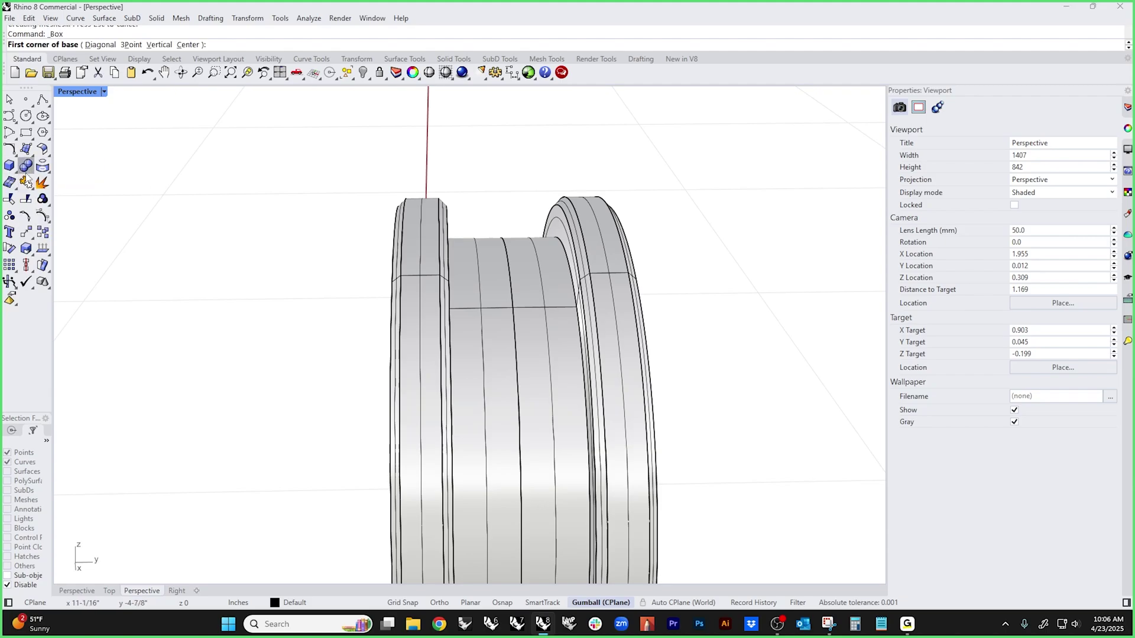
{"action": "type", "text": "f"}
{"action": "key", "text": "Return"}
{"action": "middle_click", "coordinate": [305, 260]}
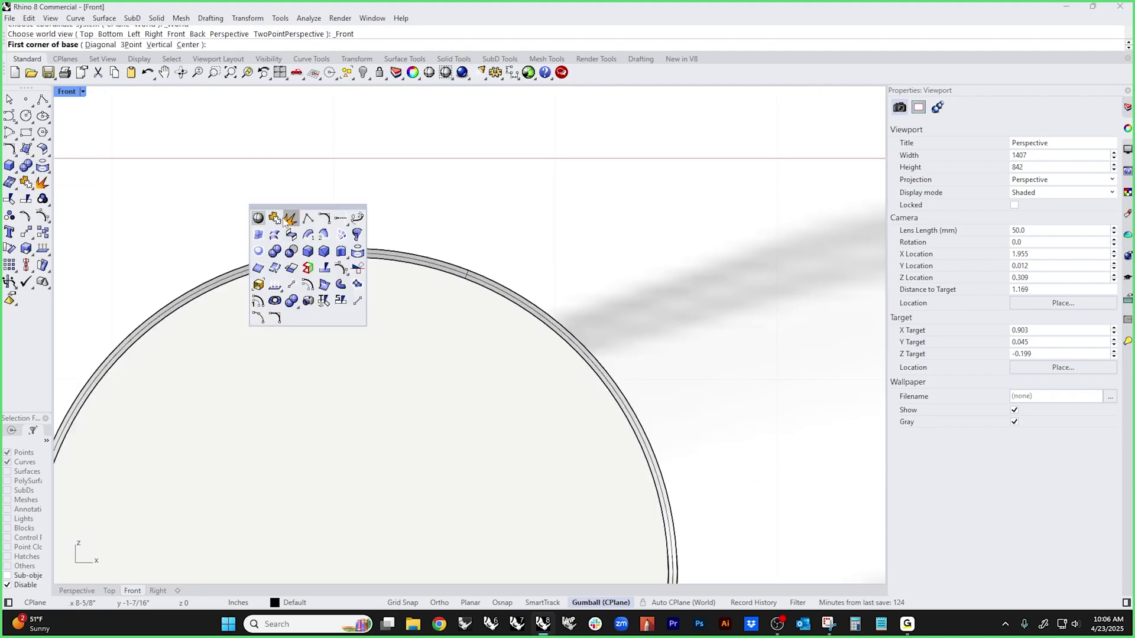
{"action": "left_click", "coordinate": [258, 219]}
{"action": "scroll", "coordinate": [371, 309], "scroll_direction": "up", "scroll_amount": 2}
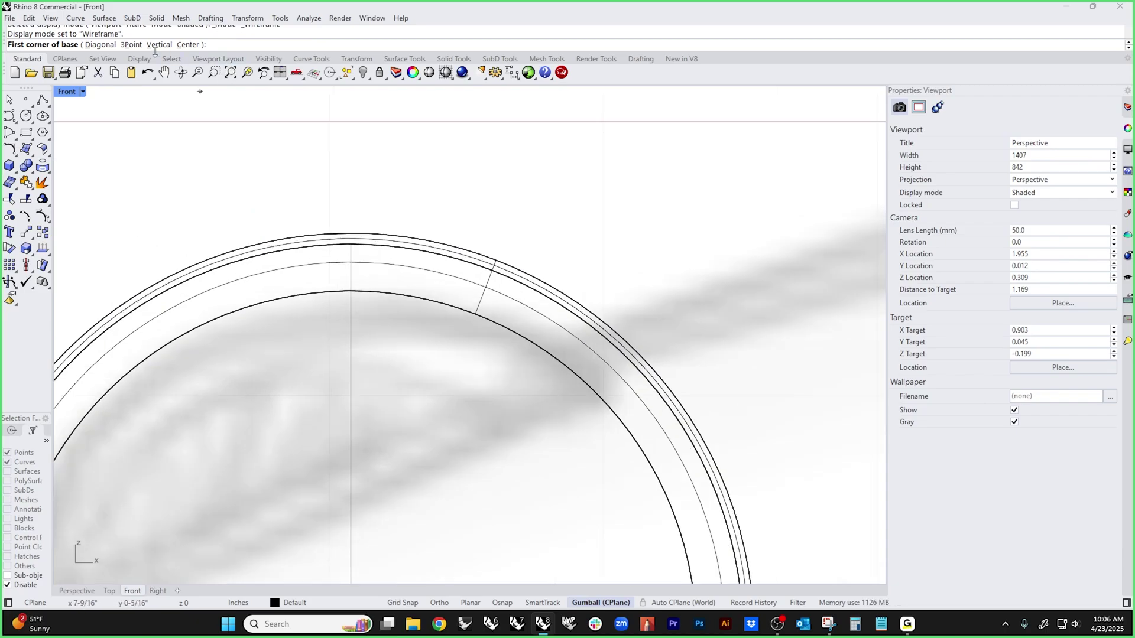
- Create a small cube centred on the topmost point of the wheel's inner core circle, with height equal to its width
{"action": "left_click", "coordinate": [187, 45]}
{"action": "left_click", "coordinate": [366, 311]}
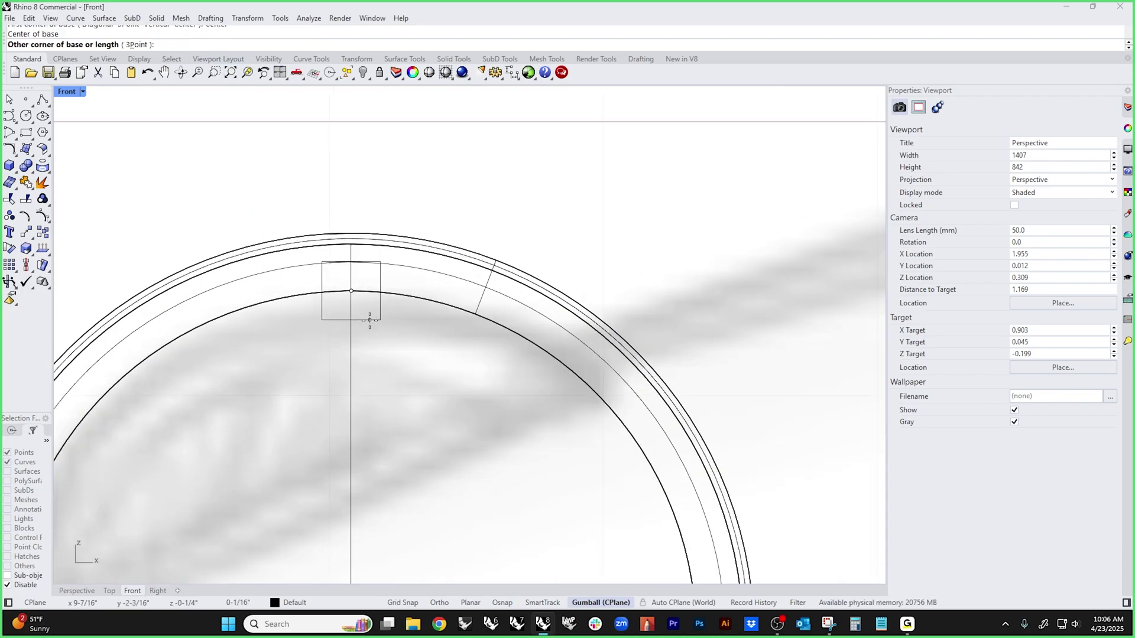
{"action": "left_click", "coordinate": [369, 320]}
{"action": "key", "text": "Return"}
- Taper the cube by scaling its upper side narrower horizontally
{"action": "scroll", "coordinate": [347, 269], "scroll_direction": "up", "scroll_amount": 3}
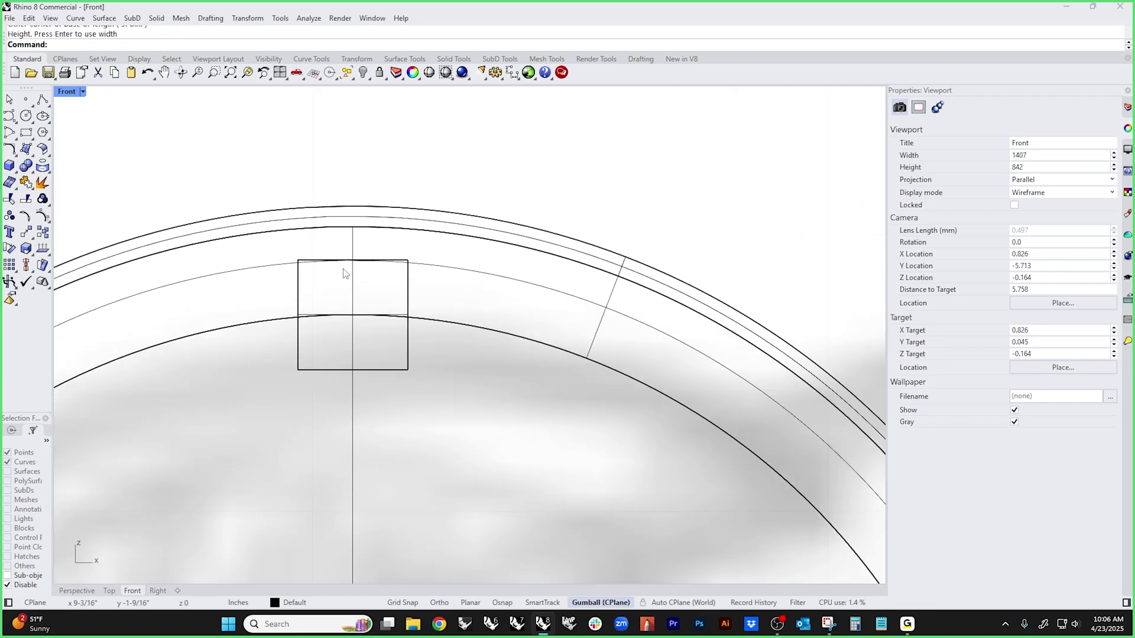
{"action": "left_click_drag", "start_coordinate": [272, 246], "coordinate": [510, 292], "text": "ctrl+shift"}
{"action": "left_click_drag", "start_coordinate": [298, 260], "coordinate": [308, 260], "text": "shift"}
{"action": "left_click_drag", "start_coordinate": [438, 409], "coordinate": [352, 345]}
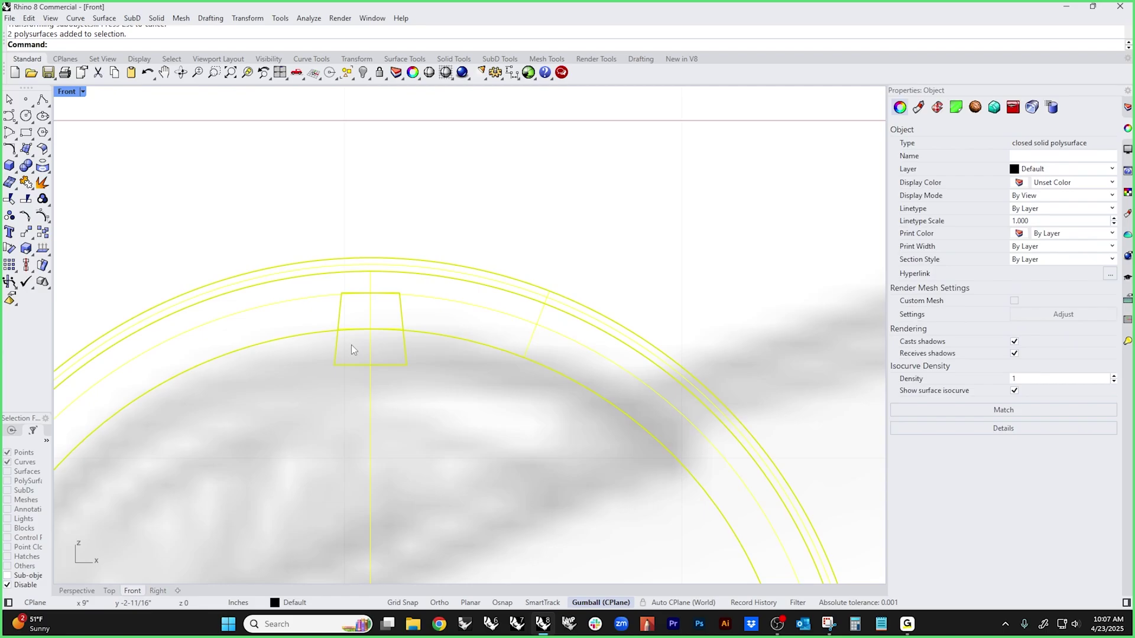
- Preview a polar array of the tapered block around the wheel's centre with 50 items over 360 degrees
{"action": "scroll", "coordinate": [340, 269], "scroll_direction": "down", "scroll_amount": 8}
{"action": "left_click_drag", "start_coordinate": [307, 213], "coordinate": [408, 355]}
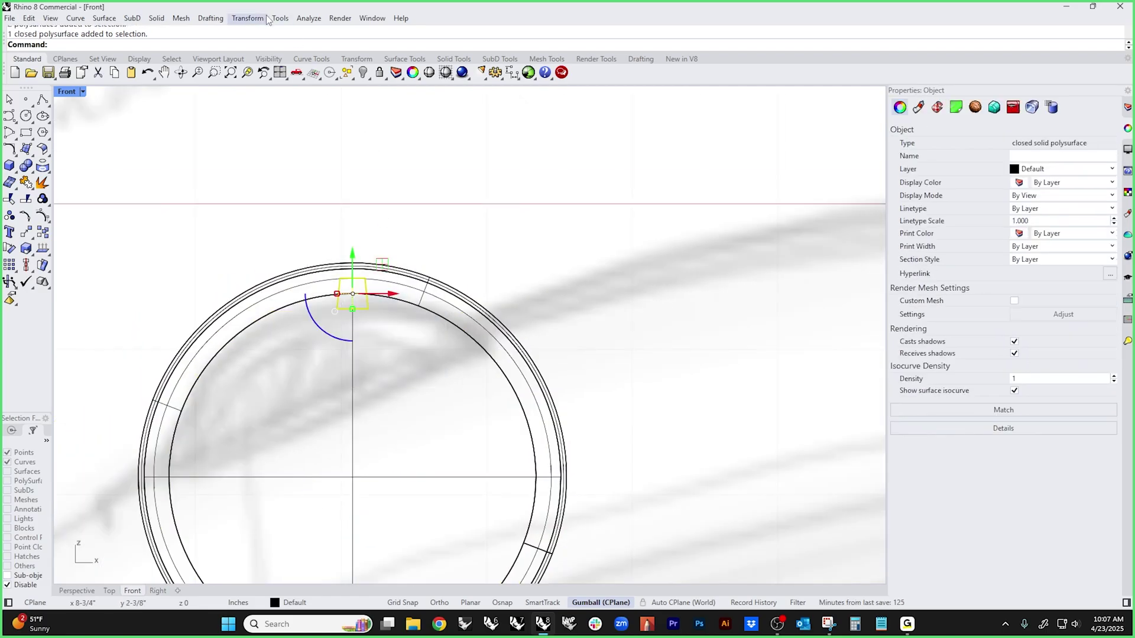
{"action": "left_click", "coordinate": [247, 18]}
{"action": "mouse_move", "coordinate": [282, 171]}
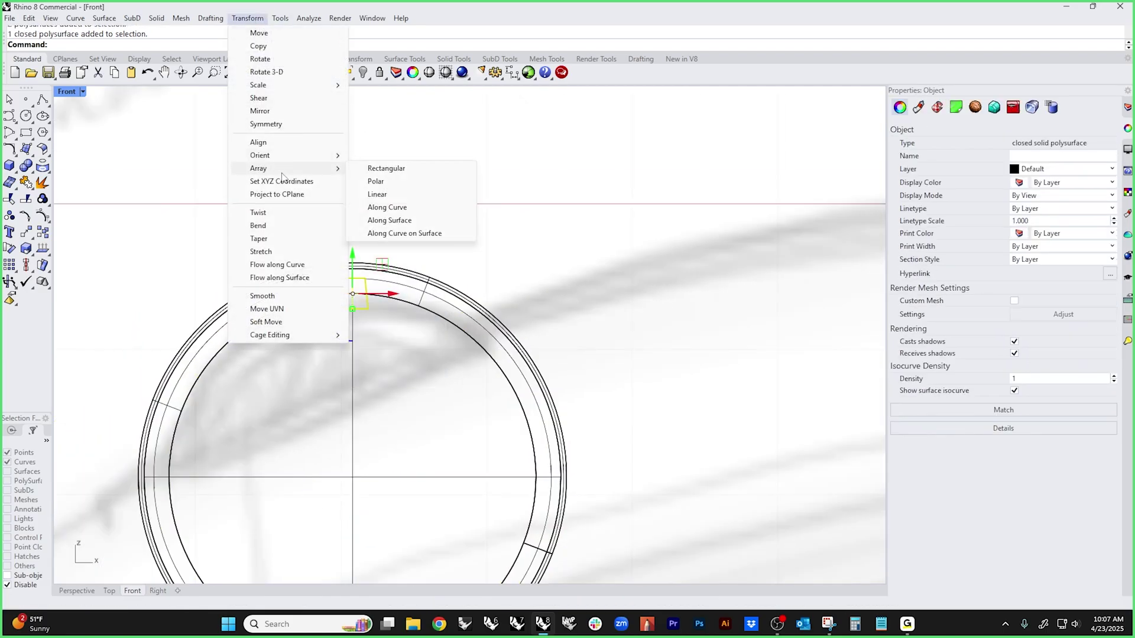
{"action": "left_click", "coordinate": [376, 181]}
{"action": "key", "text": "Return"}
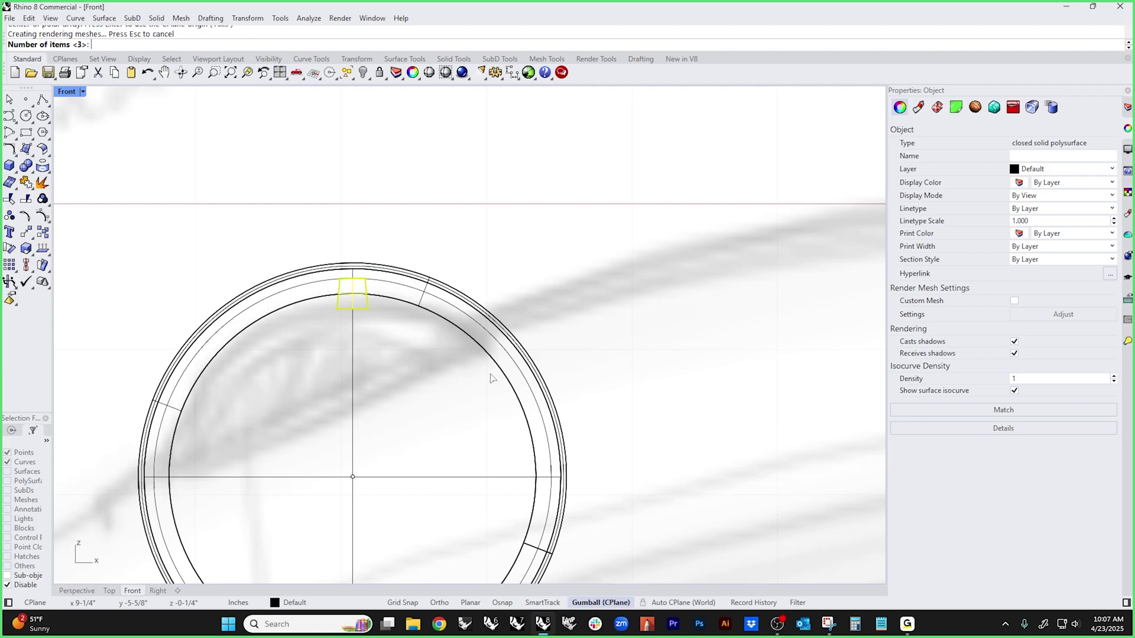
{"action": "type", "text": "50"}
{"action": "key", "text": "Return"}
{"action": "key", "text": "Return"}
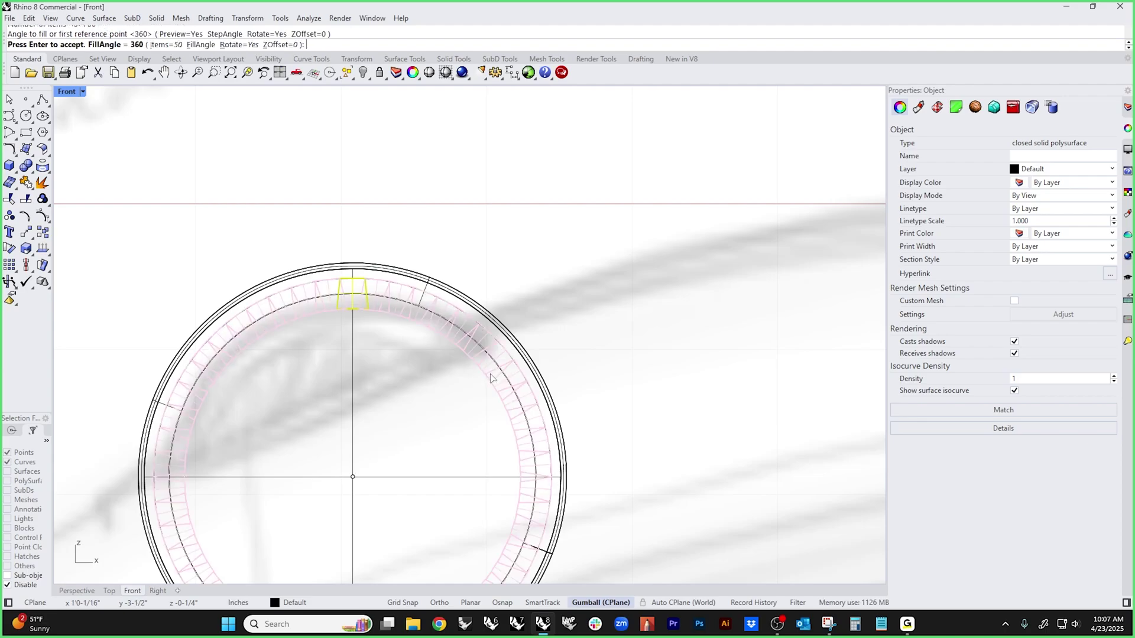
- Try item counts of 40 and 30 for the polar array
{"action": "left_click", "coordinate": [171, 45]}
{"action": "type", "text": "40"}
{"action": "key", "text": "Return"}
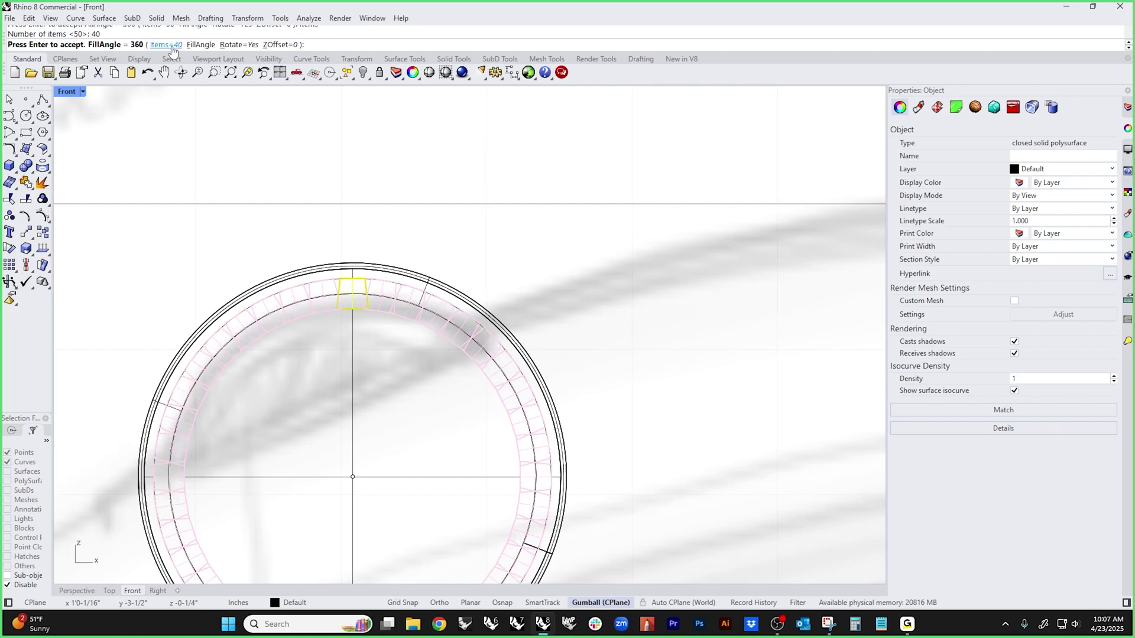
{"action": "left_click", "coordinate": [172, 48]}
{"action": "type", "text": "30"}
{"action": "key", "text": "Return"}
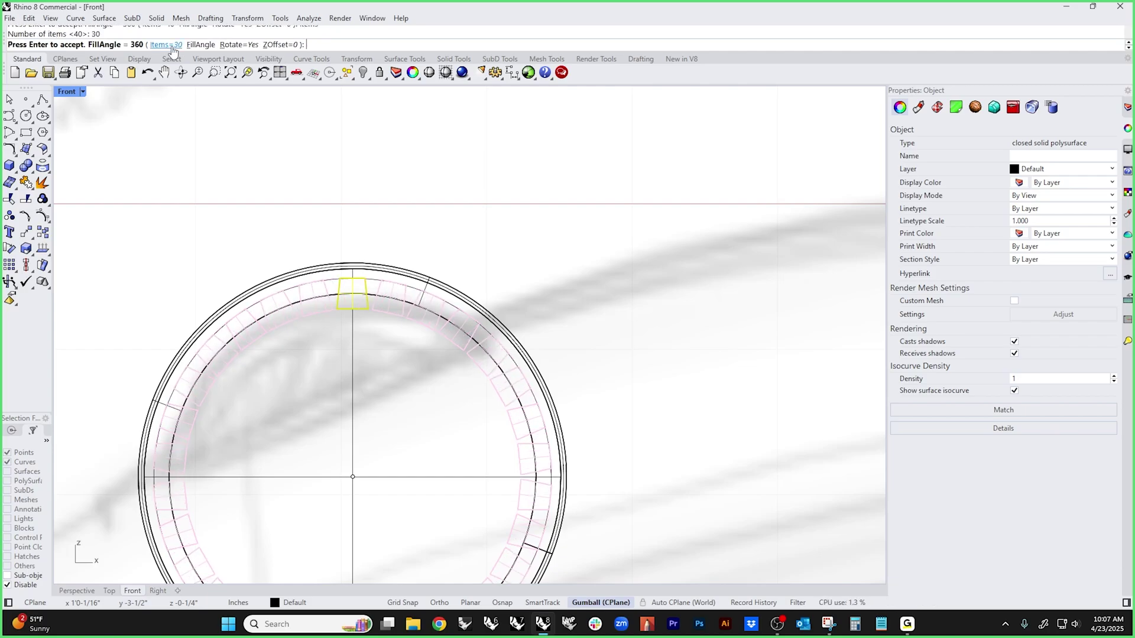
- Try 35 items for the polar array around the wheel's centre, settle on 38, and create the array
{"action": "scroll", "coordinate": [296, 239], "scroll_direction": "up", "scroll_amount": 3}
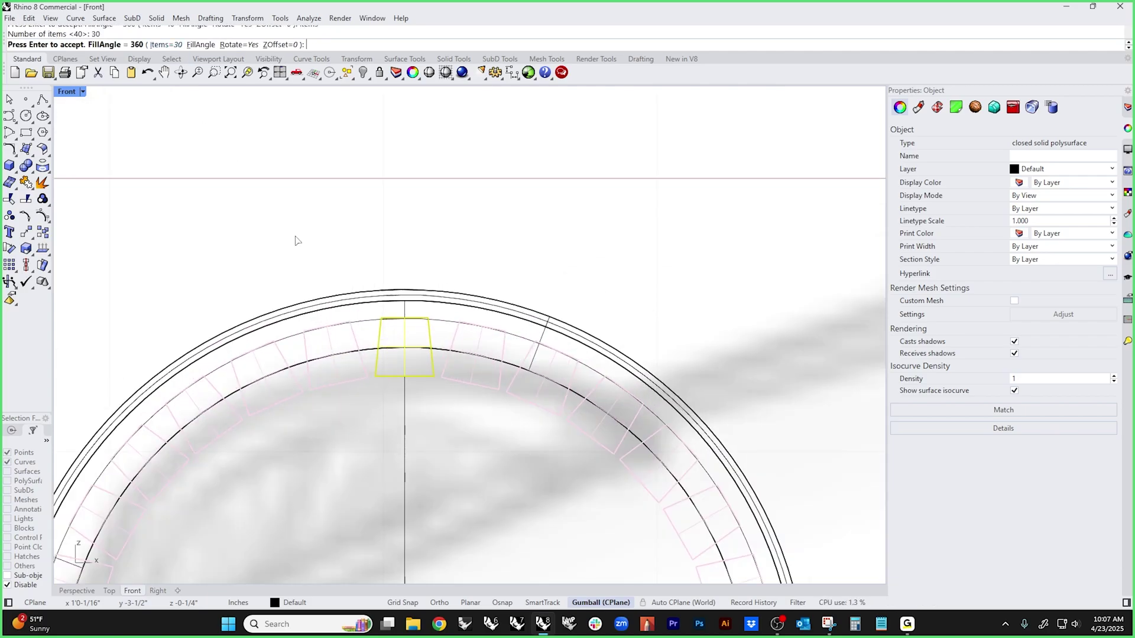
{"action": "left_click", "coordinate": [172, 46]}
{"action": "type", "text": "35"}
{"action": "key", "text": "Return"}
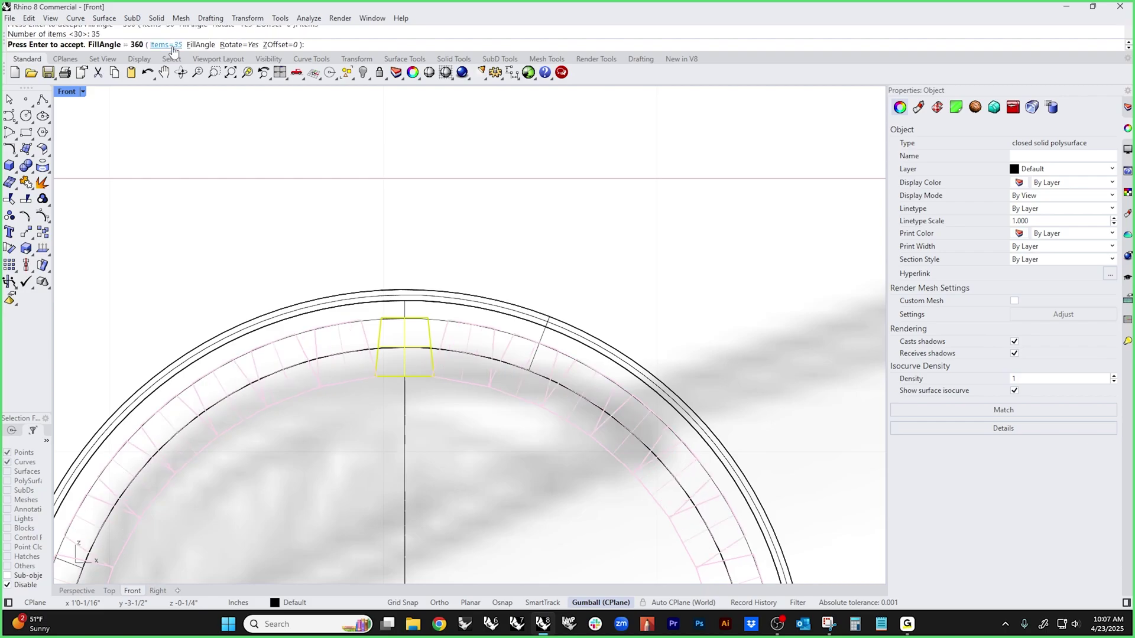
{"action": "left_click", "coordinate": [172, 46]}
{"action": "type", "text": "3."}
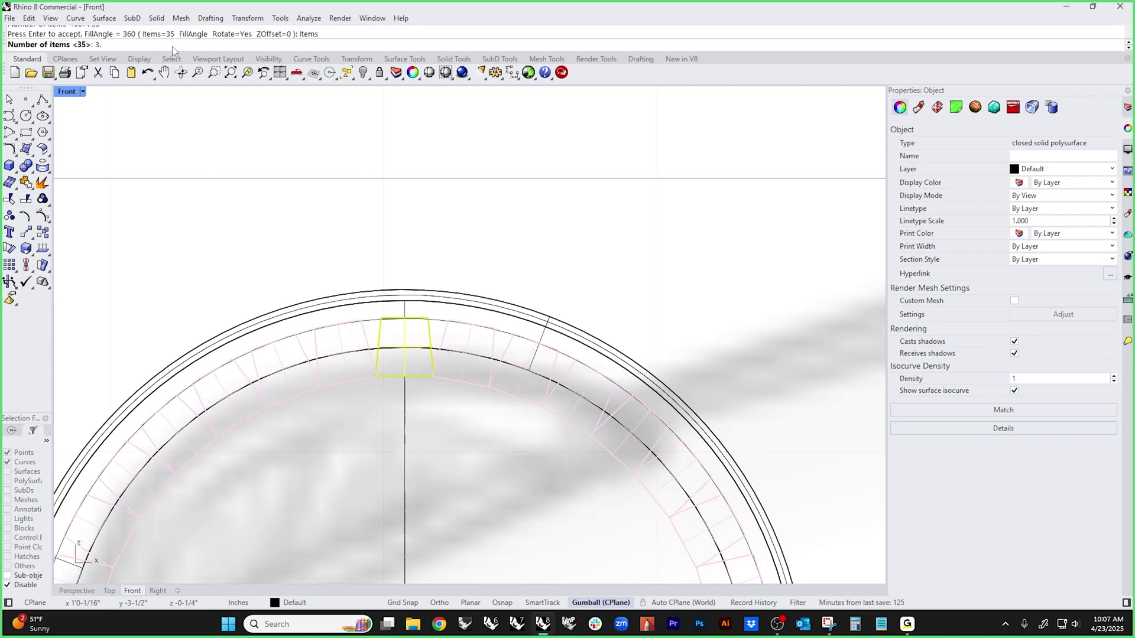
{"action": "type", "text": "8"}
{"action": "key", "text": "Return"}
{"action": "key", "text": "Return"}
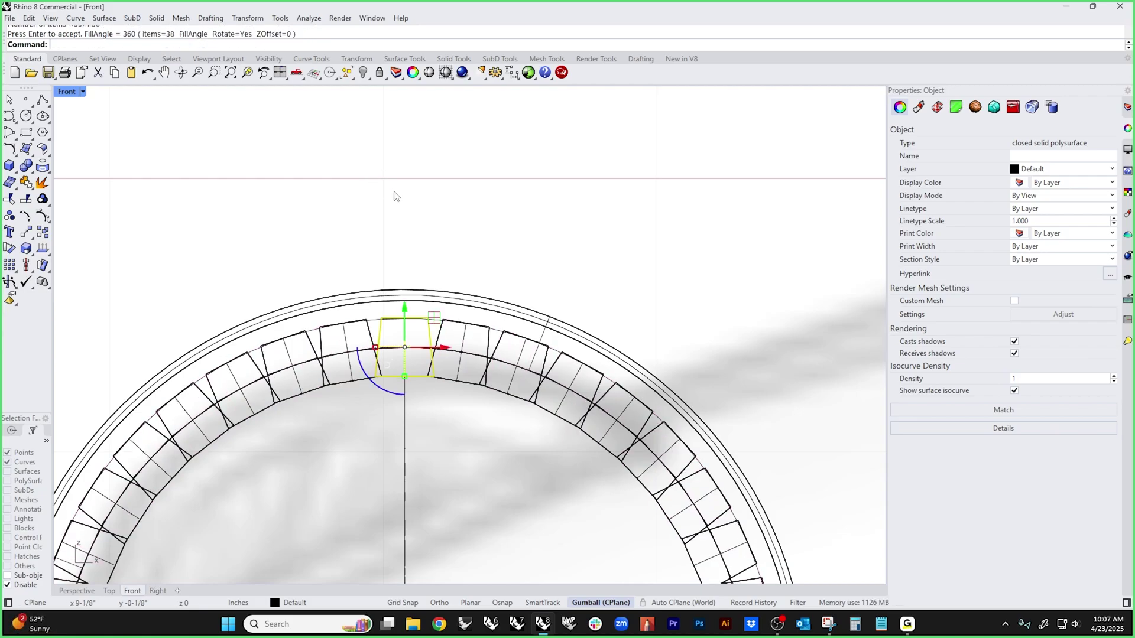
{"action": "scroll", "coordinate": [404, 205], "scroll_direction": "down", "scroll_amount": 8}
{"action": "right_click_drag", "start_coordinate": [467, 333], "coordinate": [463, 277]}
{"action": "left_click", "coordinate": [720, 326]}
- In a shaded Perspective view, widen all 38 arrayed blocks so they span the gap between the wheel's two rims
{"action": "key", "text": "ctrl+F4"}
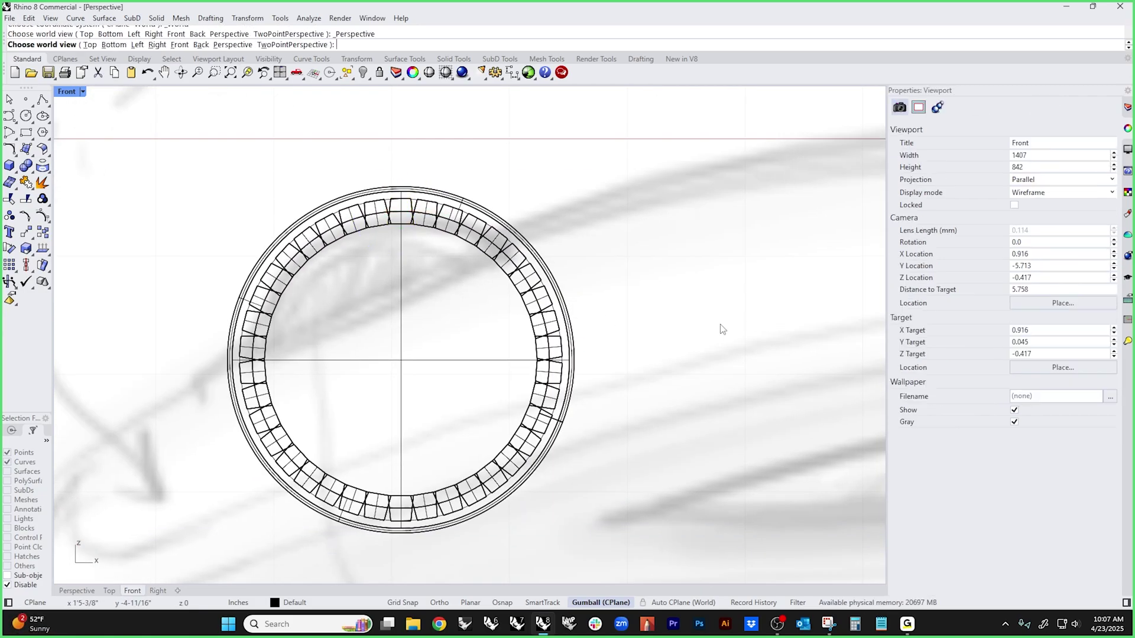
{"action": "middle_click", "coordinate": [528, 341]}
{"action": "left_click", "coordinate": [477, 294]}
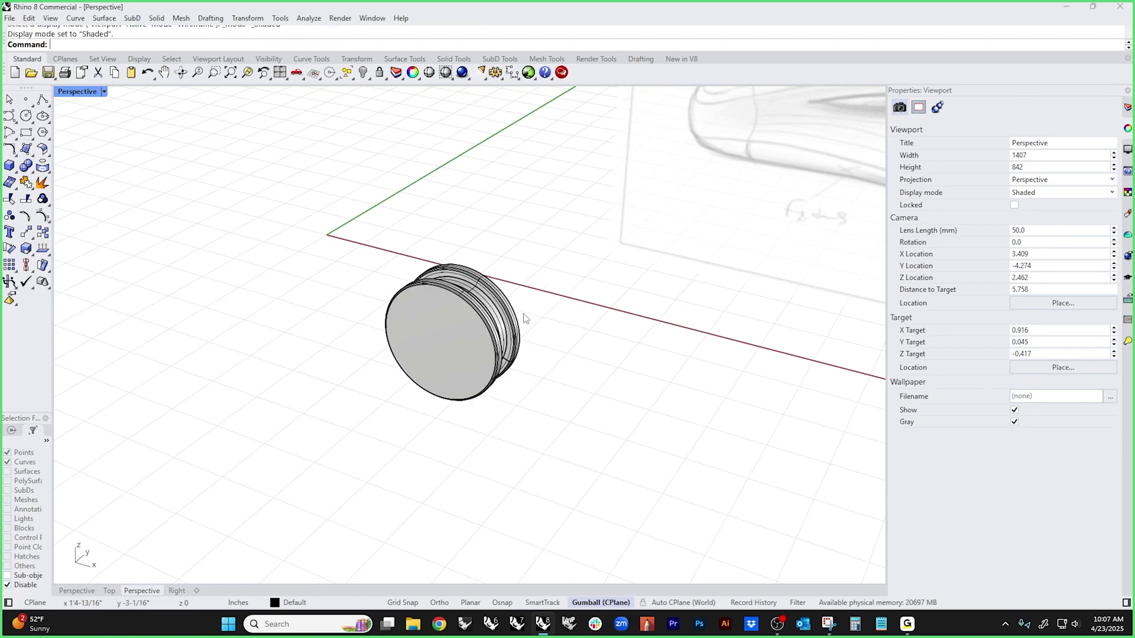
{"action": "right_click_drag", "start_coordinate": [525, 317], "coordinate": [436, 294]}
{"action": "scroll", "coordinate": [436, 294], "scroll_direction": "up", "scroll_amount": 7}
{"action": "mouse_move", "coordinate": [421, 190]}
{"action": "left_mouse_down"}
{"action": "mouse_move", "coordinate": [555, 431]}
{"action": "mouse_move", "coordinate": [557, 568]}
{"action": "left_mouse_up"}
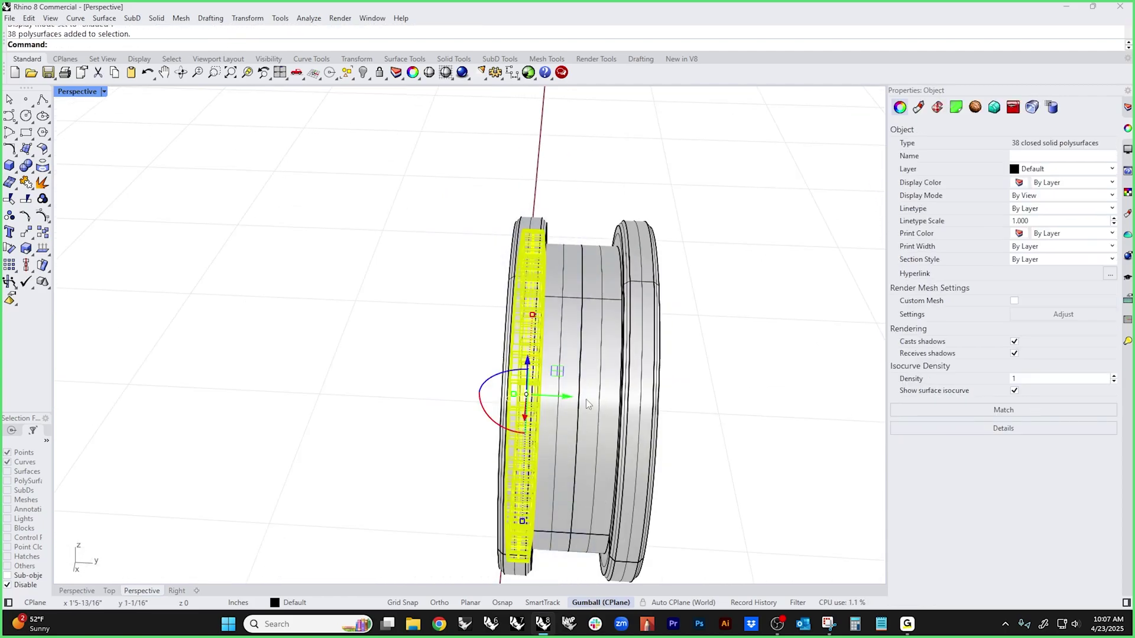
{"action": "mouse_move", "coordinate": [514, 394]}
{"action": "left_mouse_down"}
{"action": "mouse_move", "coordinate": [571, 396]}
{"action": "mouse_move", "coordinate": [522, 395]}
{"action": "left_mouse_up"}
{"action": "left_click", "coordinate": [751, 399]}
{"action": "middle_click", "coordinate": [702, 376]}
{"action": "left_click", "coordinate": [653, 328]}
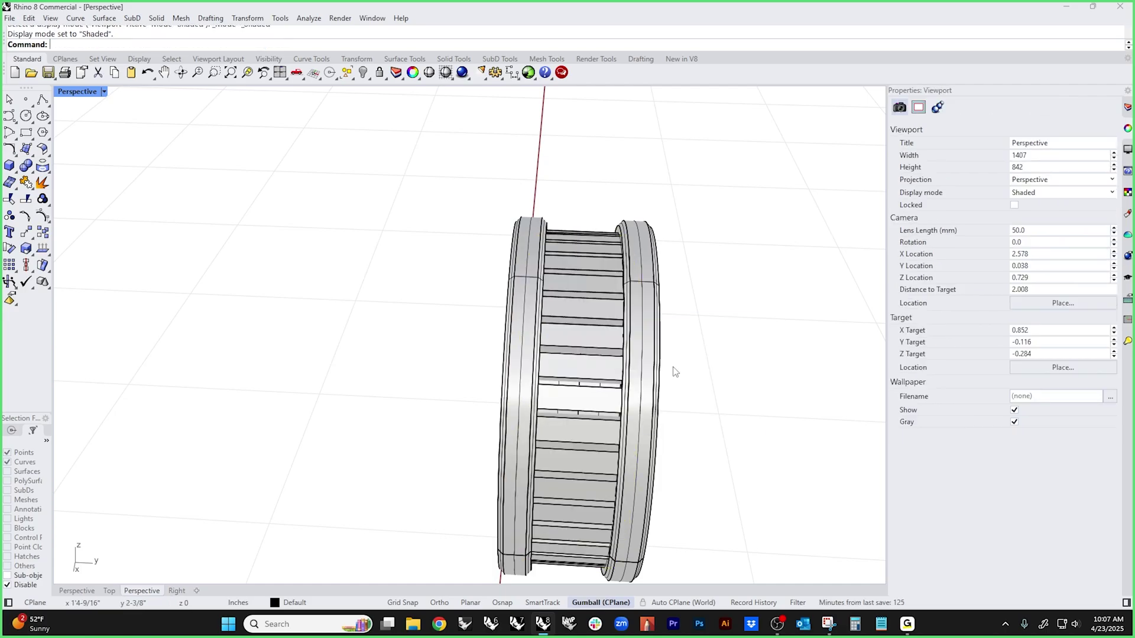
{"action": "mouse_move", "coordinate": [673, 373]}
{"action": "right_mouse_down"}
{"action": "mouse_move", "coordinate": [559, 454]}
{"action": "mouse_move", "coordinate": [544, 414]}
{"action": "mouse_move", "coordinate": [580, 312]}
{"action": "right_mouse_up"}
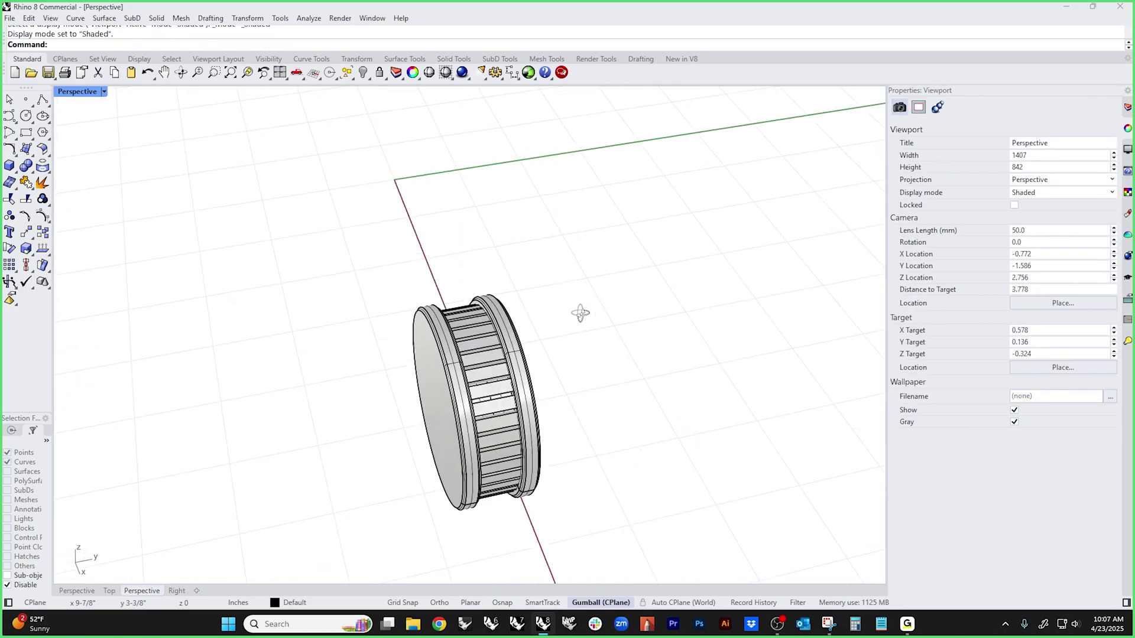
- Boolean-union the wheel and its 38 tooth blocks into one solid
{"action": "left_click_drag", "start_coordinate": [612, 318], "coordinate": [389, 467]}
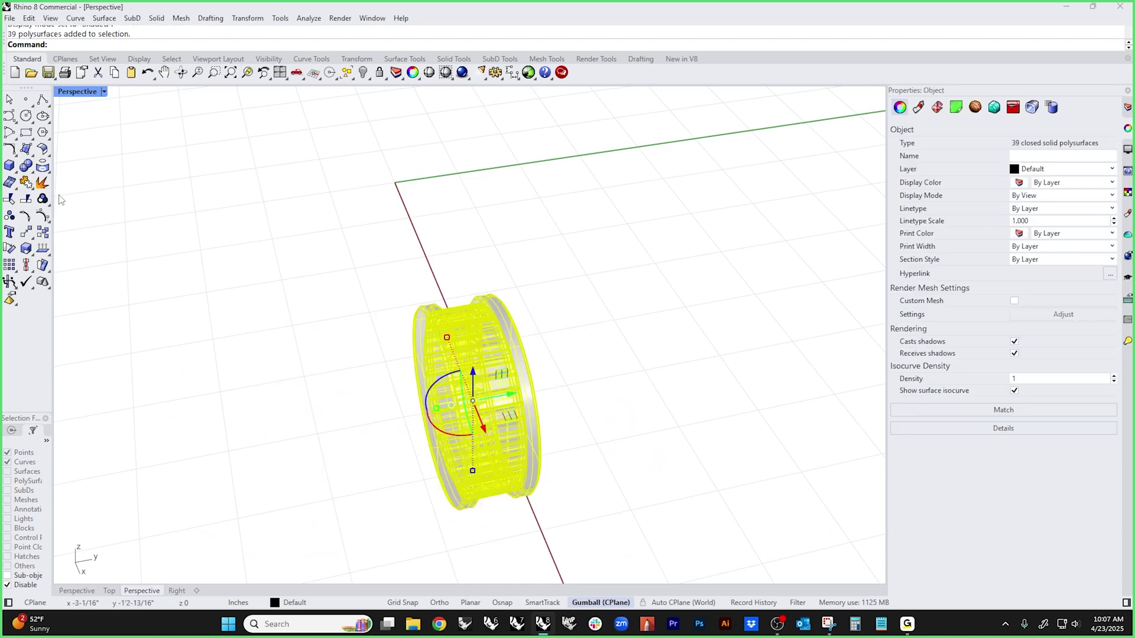
{"action": "left_click", "coordinate": [9, 166]}
{"action": "left_click", "coordinate": [42, 167]}
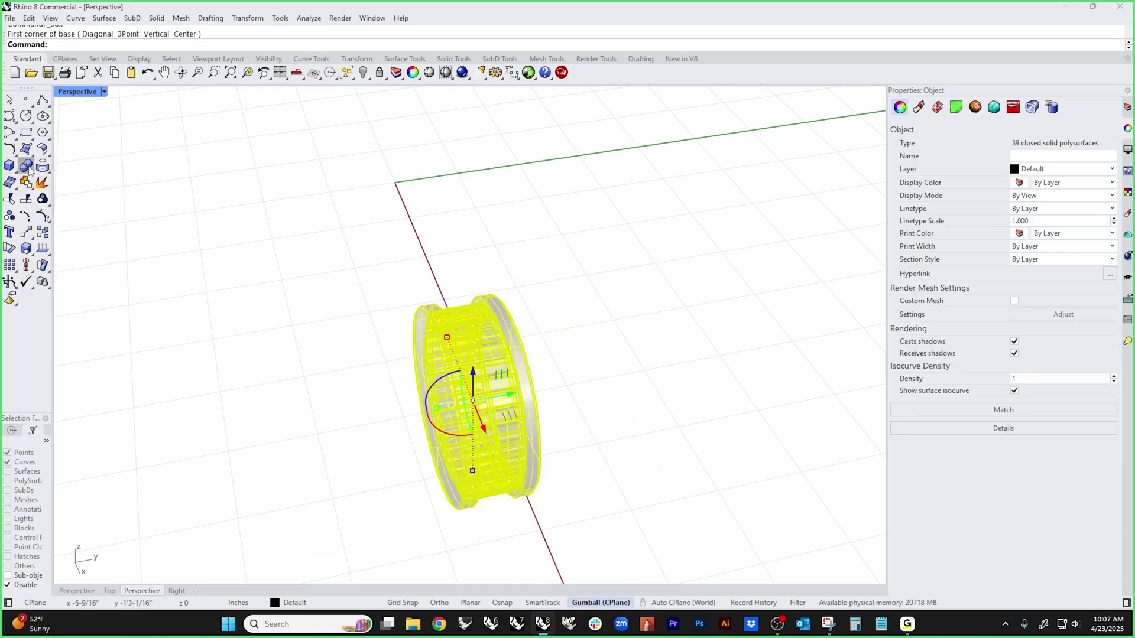
{"action": "left_click", "coordinate": [388, 373]}
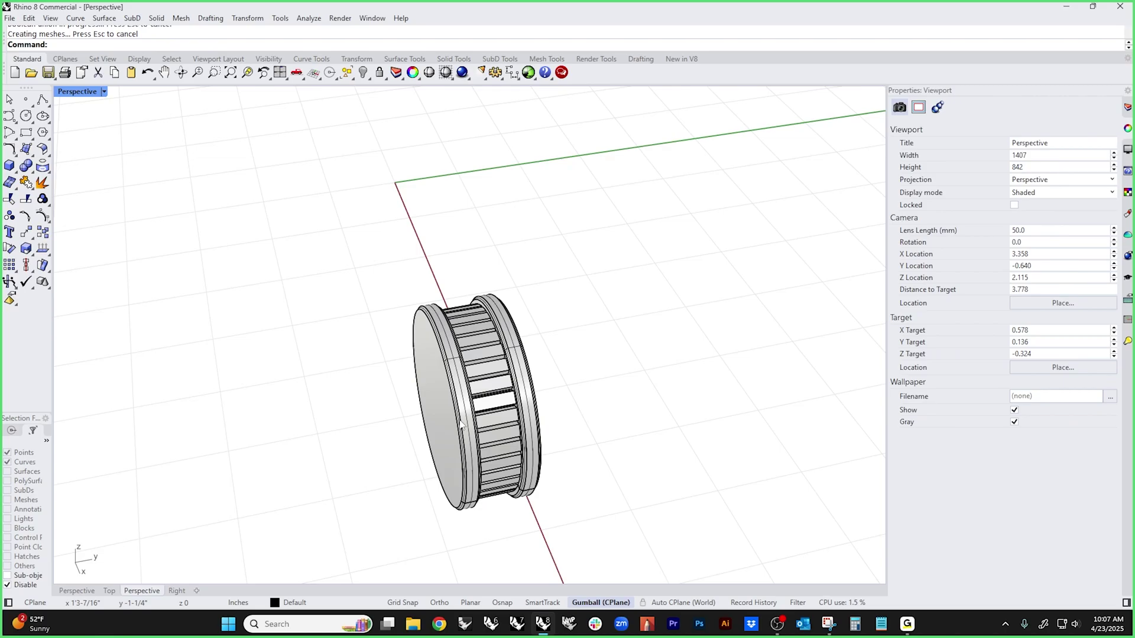
{"action": "right_click_drag", "start_coordinate": [519, 381], "coordinate": [460, 424]}
{"action": "scroll", "coordinate": [460, 424], "scroll_direction": "up", "scroll_amount": 6}
{"action": "left_click", "coordinate": [399, 418]}
{"action": "left_click", "coordinate": [301, 406]}
{"action": "scroll", "coordinate": [299, 402], "scroll_direction": "down", "scroll_amount": 8}
{"action": "right_click_drag", "start_coordinate": [295, 402], "coordinate": [354, 374]}
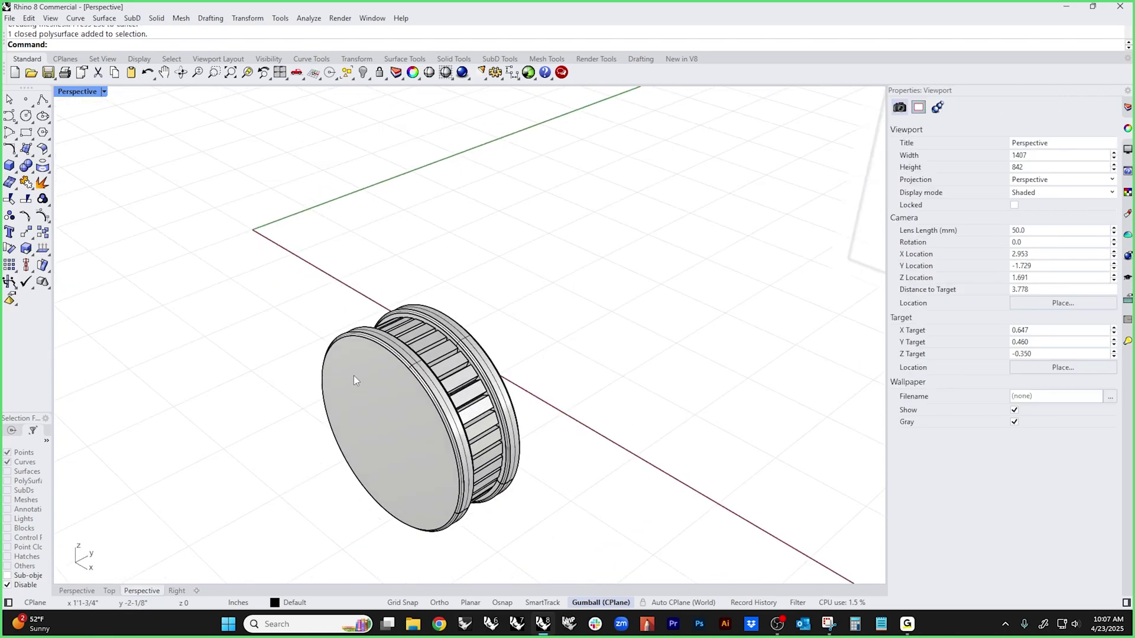
- Show the hidden mouse body again around the scroll wheel
{"action": "right_click_drag", "start_coordinate": [383, 424], "coordinate": [460, 288], "text": "shift"}
{"action": "key", "text": "ctrl+alt+h"}
{"action": "left_click", "coordinate": [461, 396]}
{"action": "left_click_drag", "start_coordinate": [497, 257], "coordinate": [484, 355]}
{"action": "left_click", "coordinate": [185, 192]}
{"action": "right_click_drag", "start_coordinate": [266, 361], "coordinate": [384, 331]}
{"action": "right_click_drag", "start_coordinate": [384, 331], "coordinate": [486, 348], "text": "shift"}
{"action": "scroll", "coordinate": [493, 329], "scroll_direction": "up", "scroll_amount": 6}
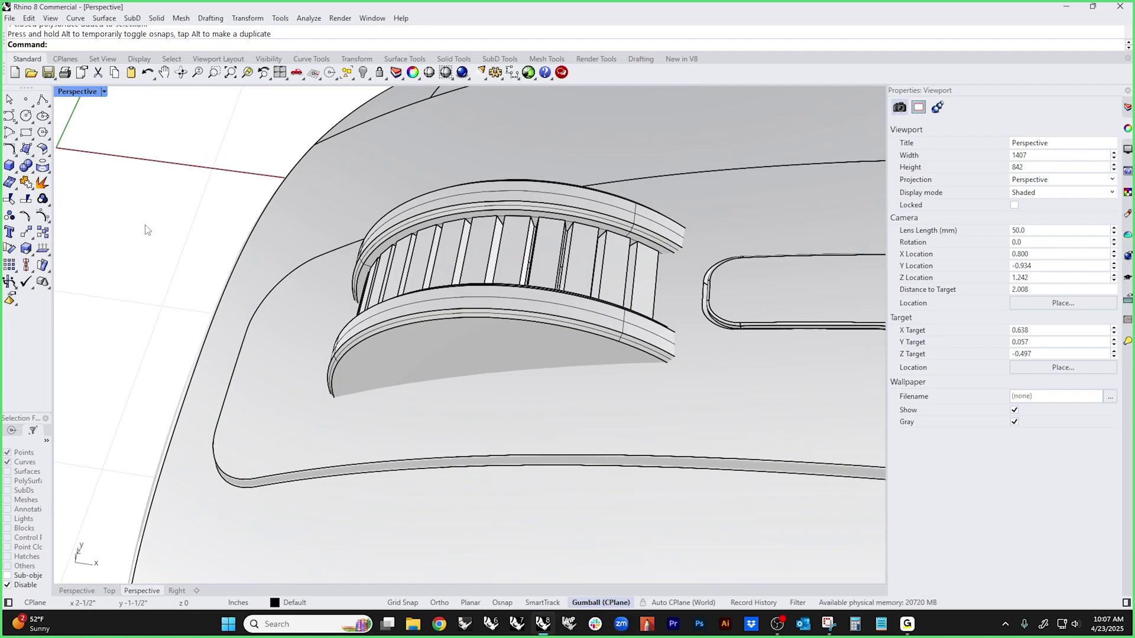
- Subtract the scroll wheel from the mouse body with a Boolean difference, keeping the wheel (DeleteCutters=No)
{"action": "left_click", "coordinate": [31, 171]}
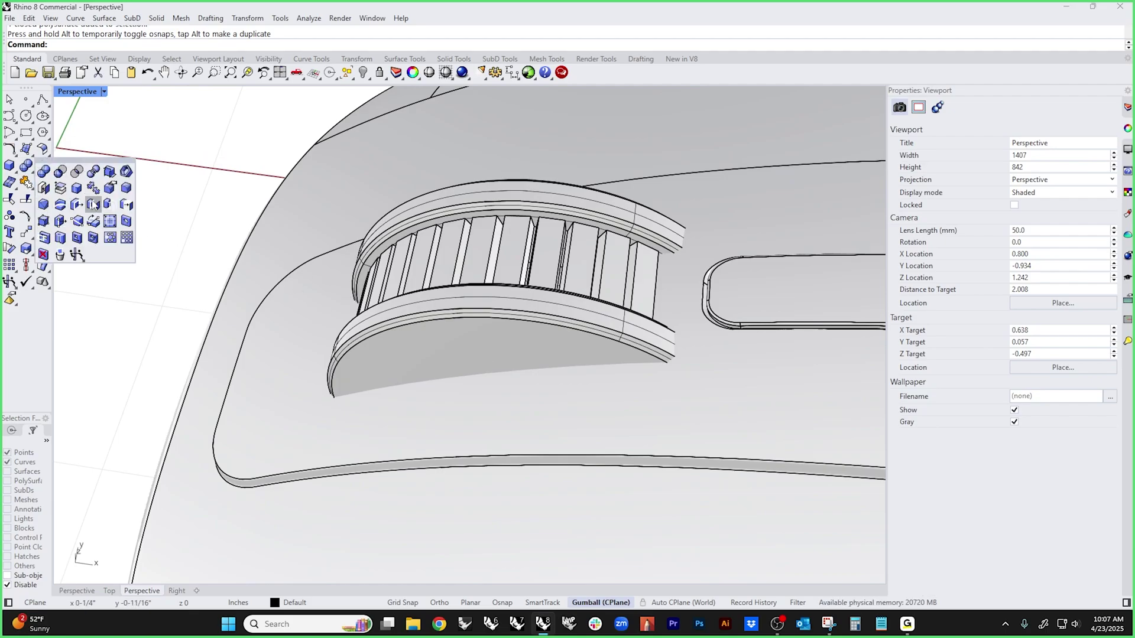
{"action": "left_click", "coordinate": [60, 172]}
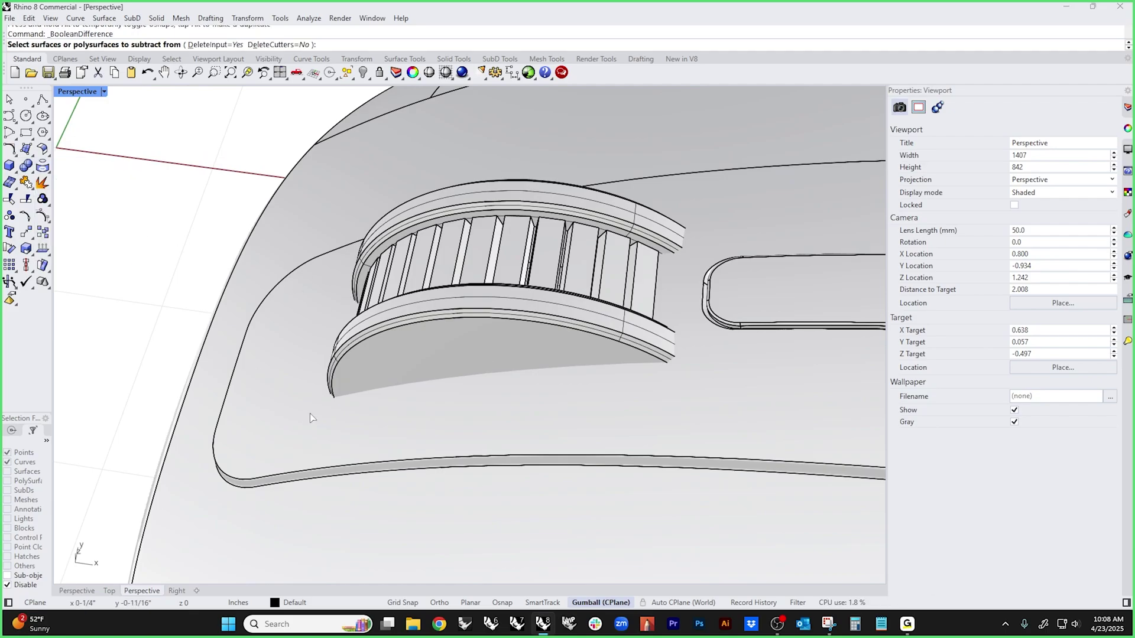
{"action": "left_click", "coordinate": [309, 443]}
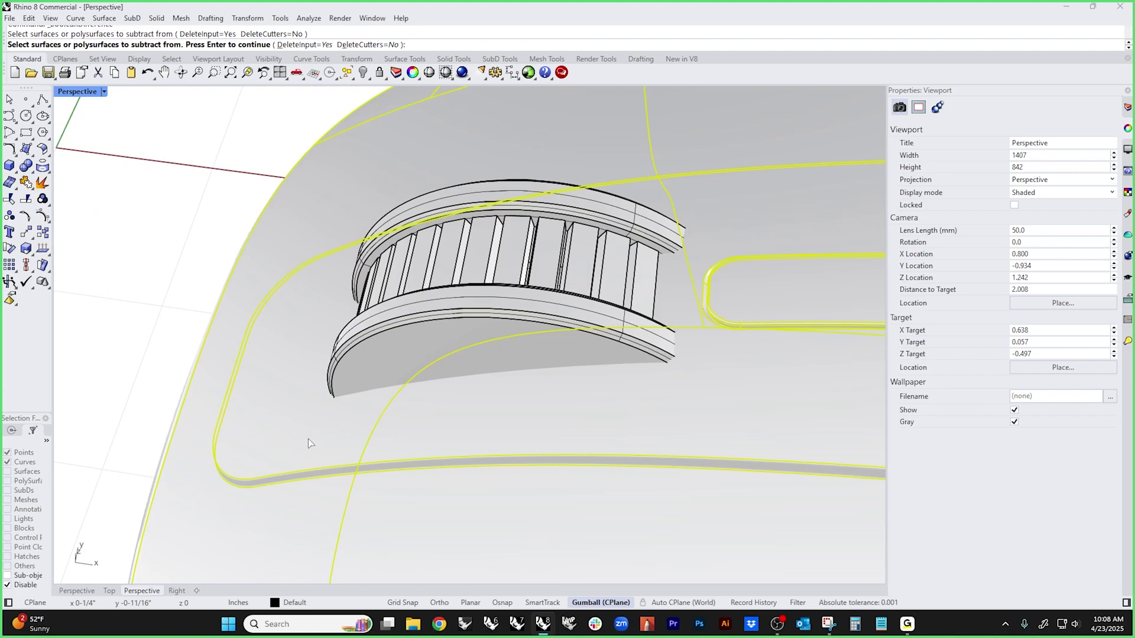
{"action": "key", "text": "Return"}
{"action": "left_click", "coordinate": [382, 375]}
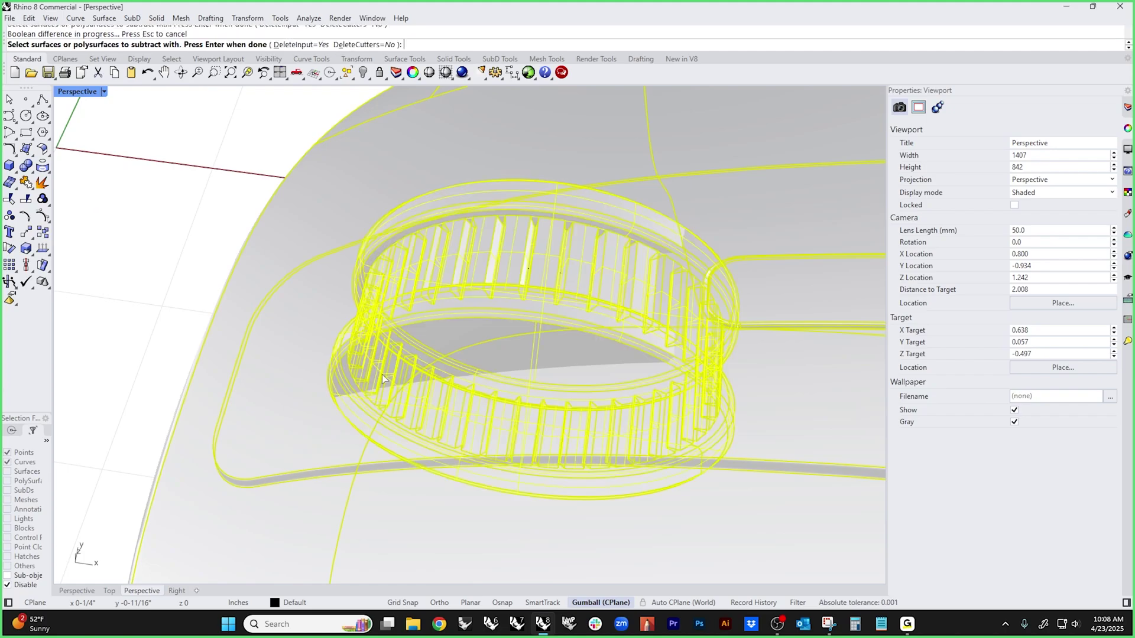
{"action": "key", "text": "Return"}
- Scale the scroll wheel down very slightly to leave clearance inside its cutout
{"action": "right_click_drag", "start_coordinate": [382, 374], "coordinate": [466, 385]}
{"action": "left_click", "coordinate": [465, 385]}
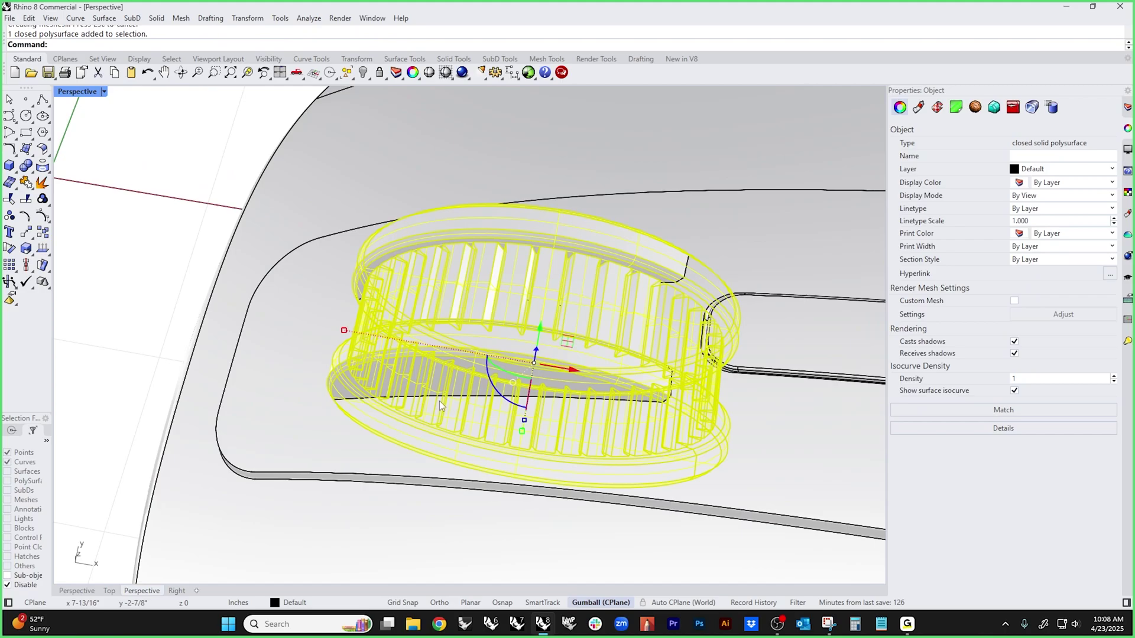
{"action": "left_click_drag", "start_coordinate": [342, 330], "coordinate": [347, 334]}
{"action": "left_click", "coordinate": [142, 265]}
{"action": "scroll", "coordinate": [292, 297], "scroll_direction": "down", "scroll_amount": 6}
{"action": "right_click_drag", "start_coordinate": [293, 297], "coordinate": [467, 304]}
{"action": "scroll", "coordinate": [367, 356], "scroll_direction": "up", "scroll_amount": 6}
- Set the Perspective view to Rendered display and examine the wheel and mouse body from several sides
{"action": "middle_click", "coordinate": [467, 303]}
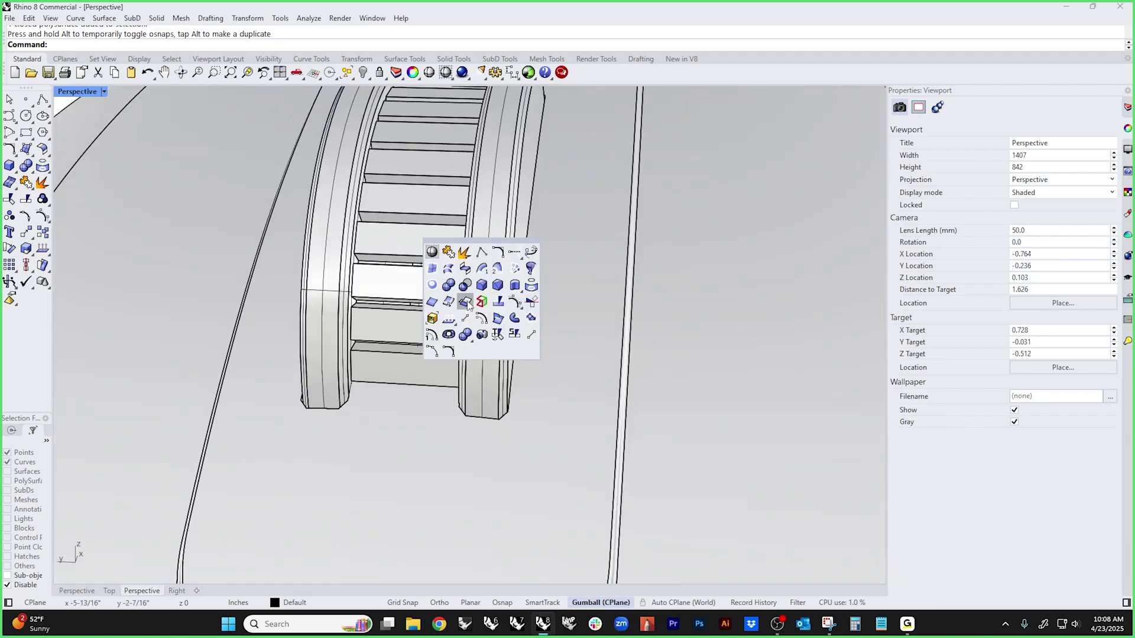
{"action": "left_click", "coordinate": [88, 92]}
{"action": "left_click", "coordinate": [92, 158]}
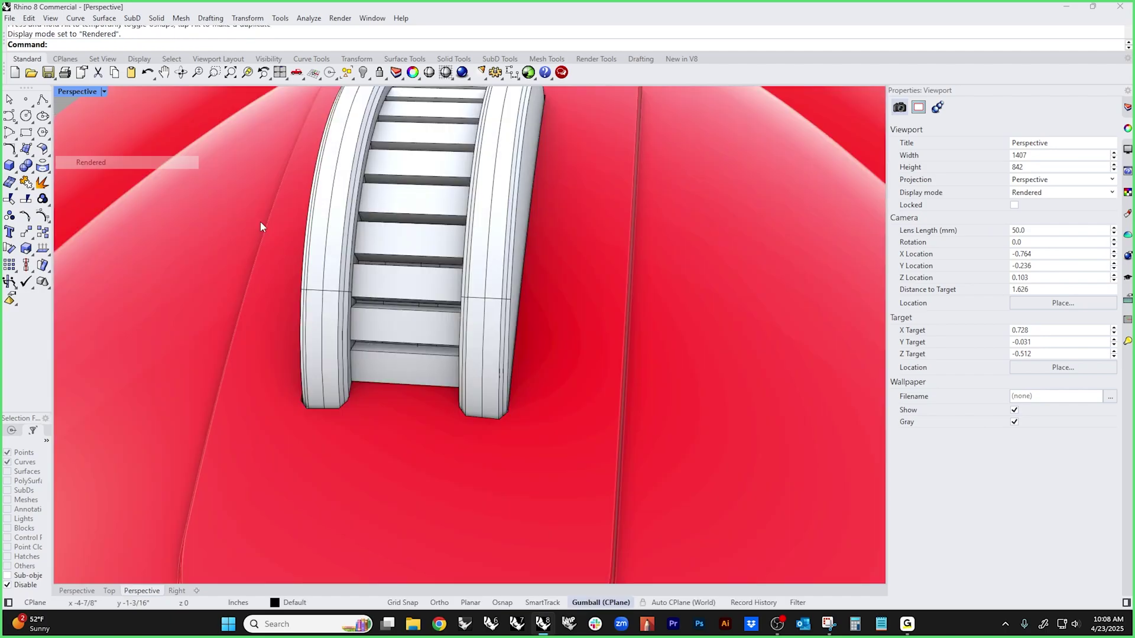
{"action": "scroll", "coordinate": [617, 376], "scroll_direction": "down", "scroll_amount": 5}
{"action": "right_click_drag", "start_coordinate": [616, 377], "coordinate": [470, 337]}
{"action": "left_click", "coordinate": [465, 292]}
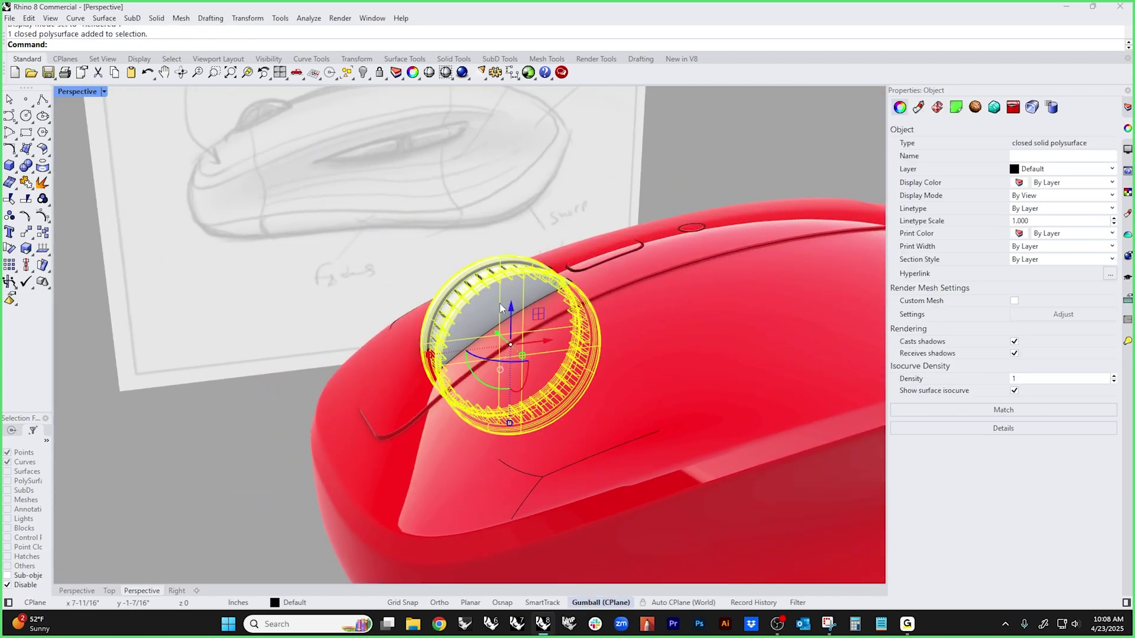
{"action": "scroll", "coordinate": [465, 292], "scroll_direction": "down", "scroll_amount": 4}
{"action": "right_click_drag", "start_coordinate": [466, 291], "coordinate": [535, 373], "text": "shift"}
{"action": "left_click", "coordinate": [280, 222]}
{"action": "scroll", "coordinate": [280, 221], "scroll_direction": "down", "scroll_amount": 6}
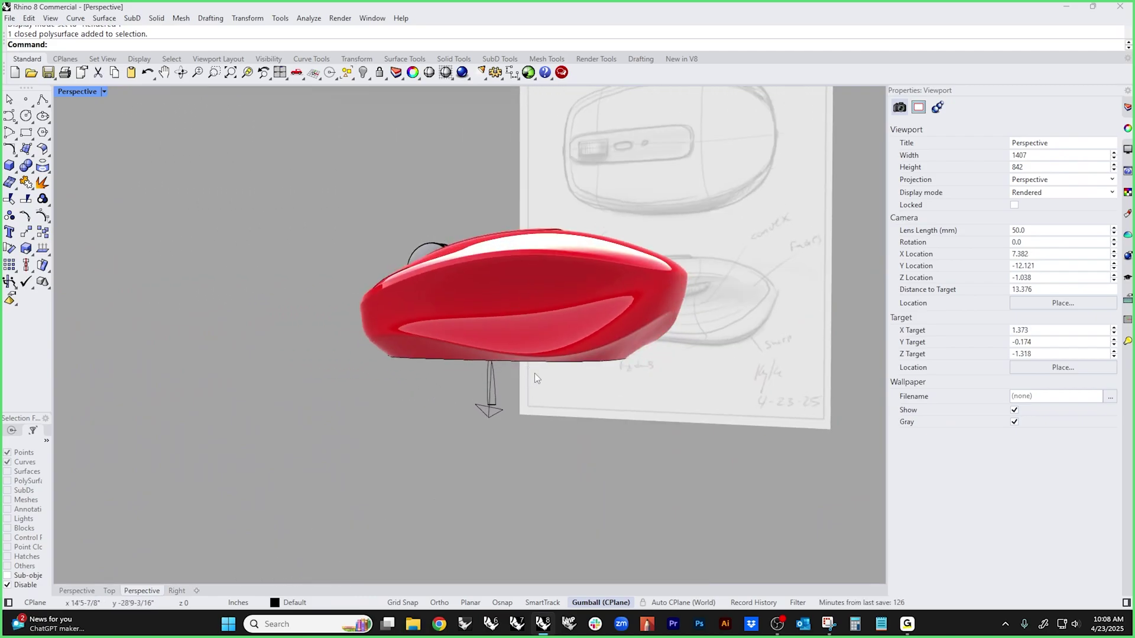
- Show the Front view in Wireframe display, framed on the side-view sketch of the mouse
{"action": "type", "text": "f"}
{"action": "key", "text": "Return"}
{"action": "middle_click", "coordinate": [534, 373]}
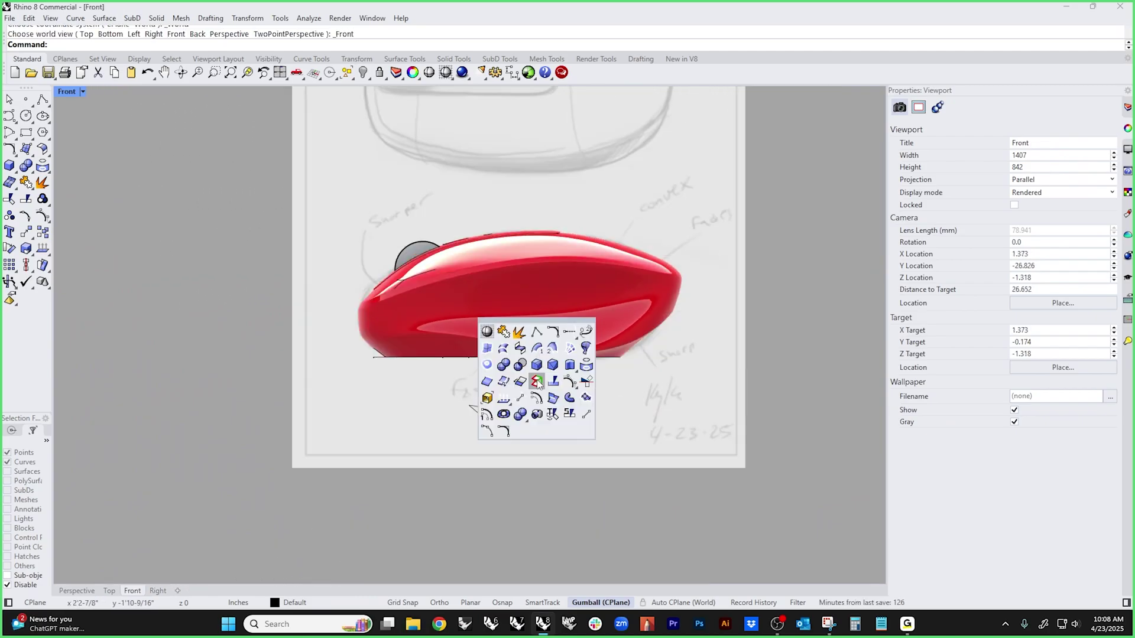
{"action": "left_click", "coordinate": [496, 332]}
{"action": "scroll", "coordinate": [547, 276], "scroll_direction": "up", "scroll_amount": 4}
{"action": "right_click_drag", "start_coordinate": [519, 335], "coordinate": [583, 387]}
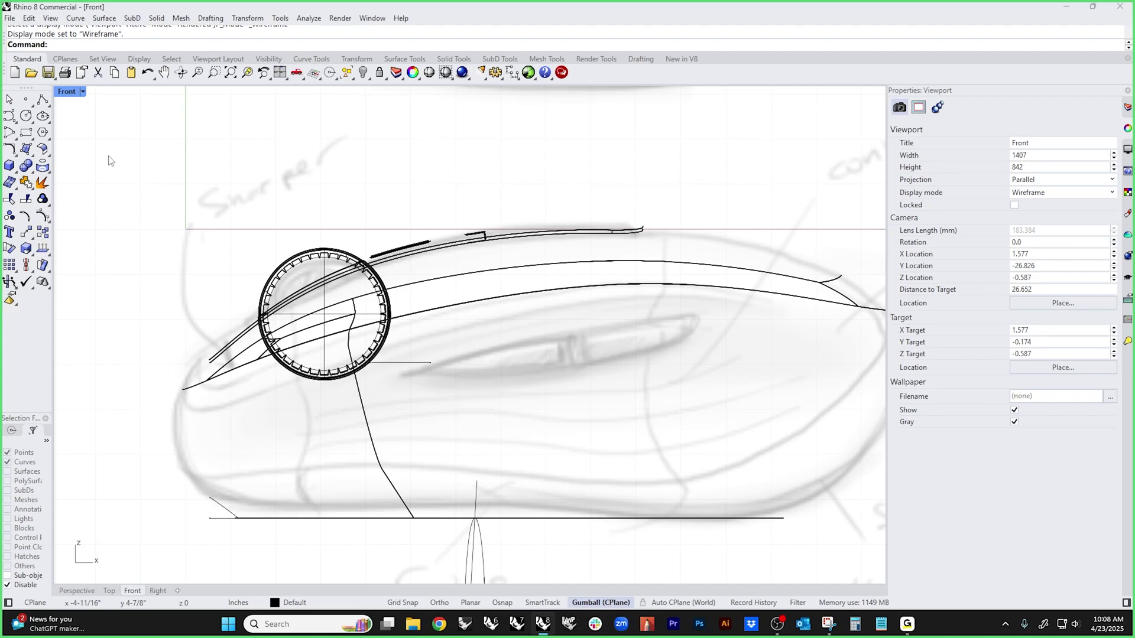
- Draw a three-point degree-3 control point curve just above the sketched side button, following its upper edge
{"action": "left_click", "coordinate": [9, 116]}
{"action": "left_click", "coordinate": [401, 357]}
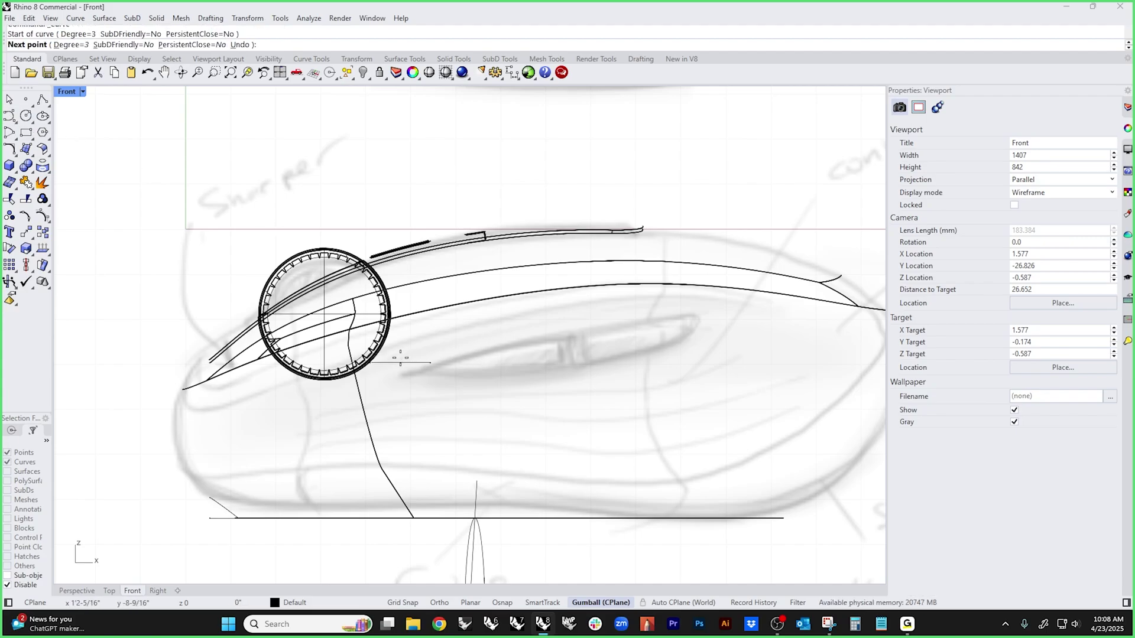
{"action": "left_click", "coordinate": [545, 317]}
{"action": "left_click", "coordinate": [711, 305]}
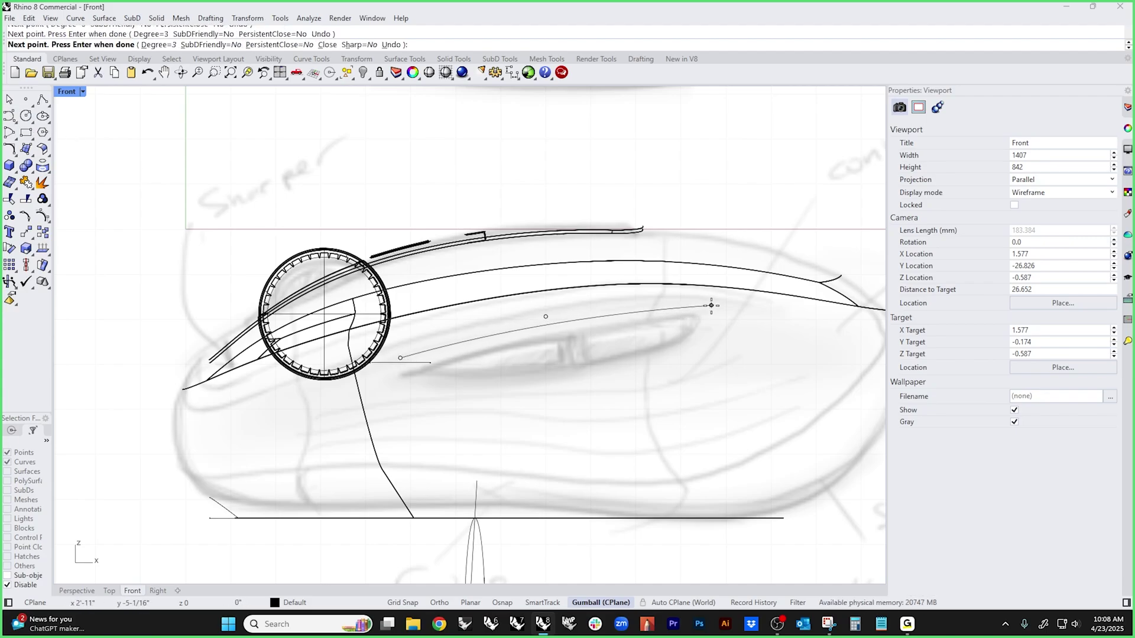
{"action": "key", "text": "Return"}
{"action": "key", "text": "Return"}
- Draw a second control point curve around the side button's rear and underside, from the upper curve's rear end back to its front end
{"action": "left_click", "coordinate": [711, 306]}
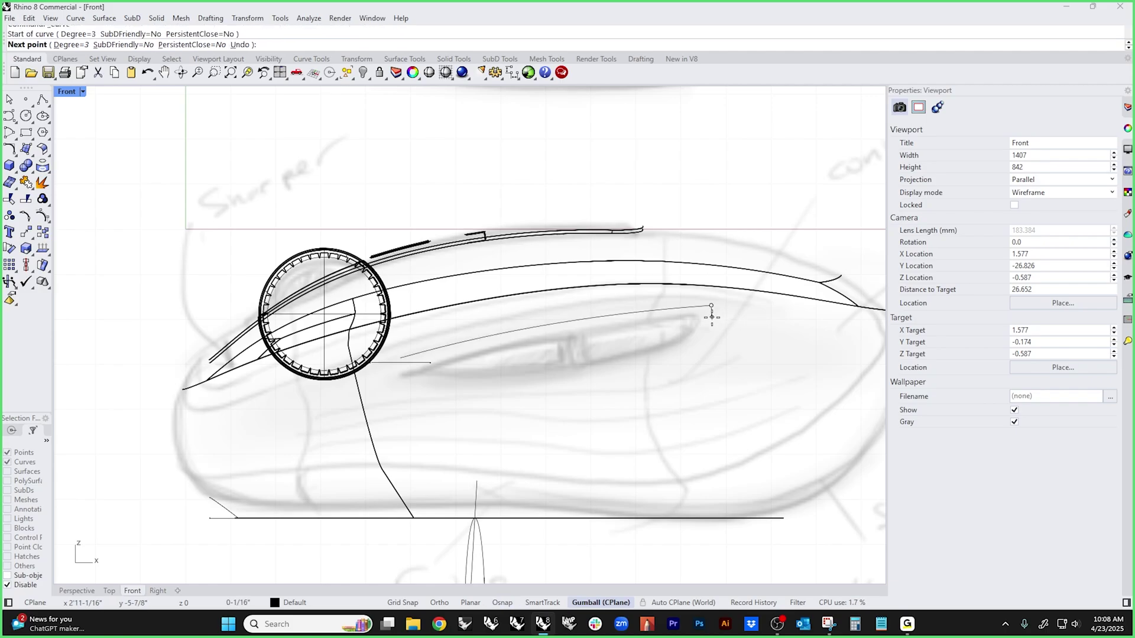
{"action": "left_click", "coordinate": [710, 323]}
{"action": "left_click", "coordinate": [693, 343]}
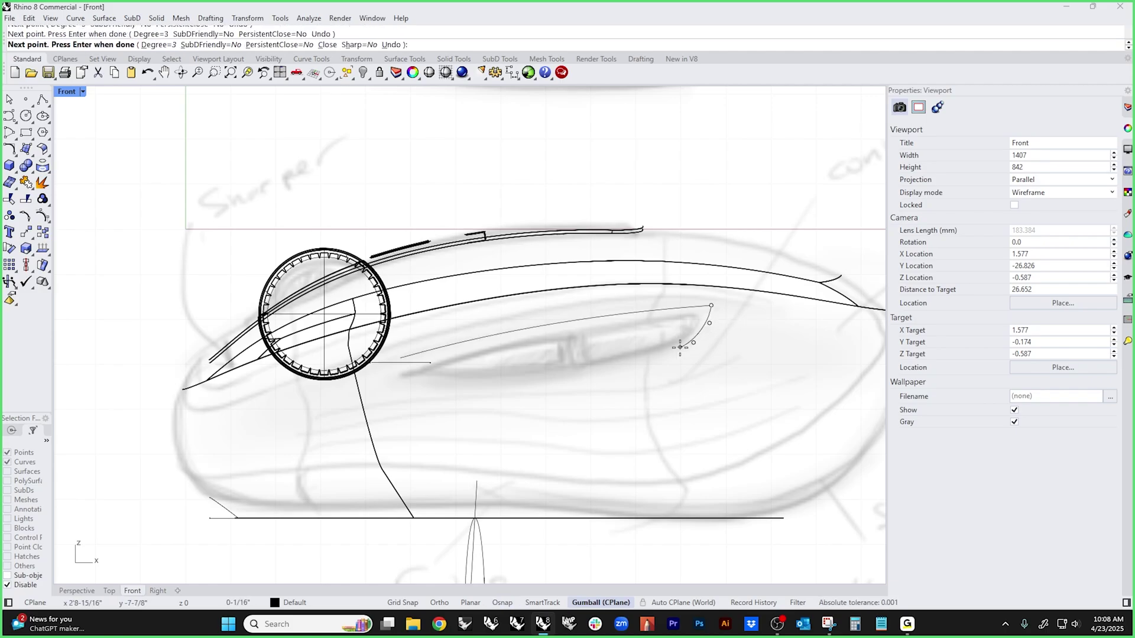
{"action": "left_click", "coordinate": [684, 346]}
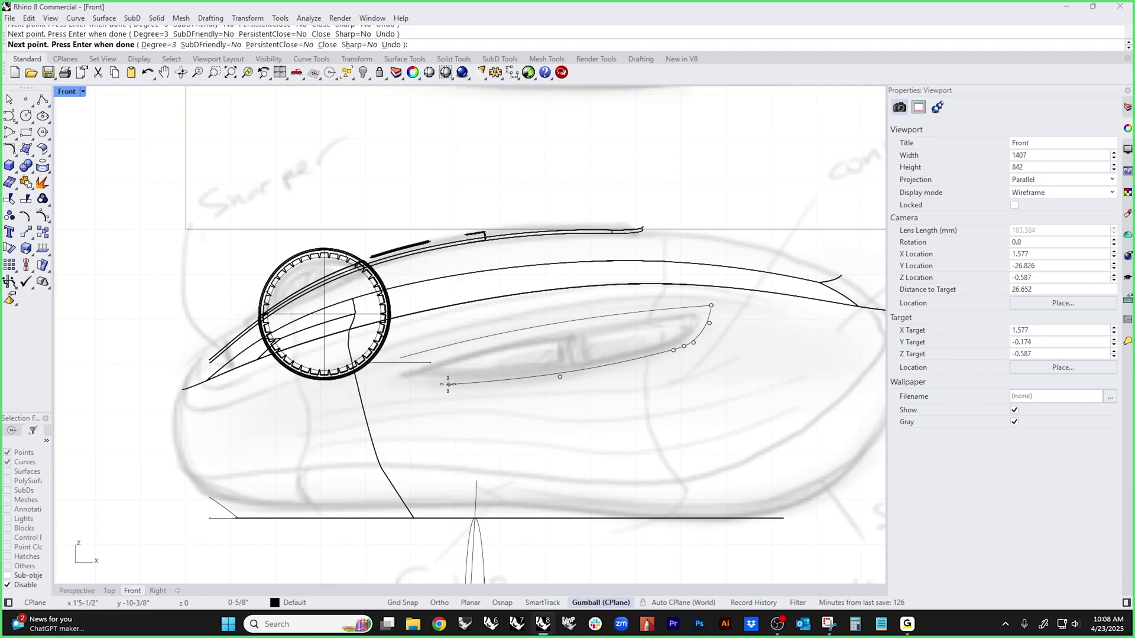
{"action": "left_click", "coordinate": [402, 359]}
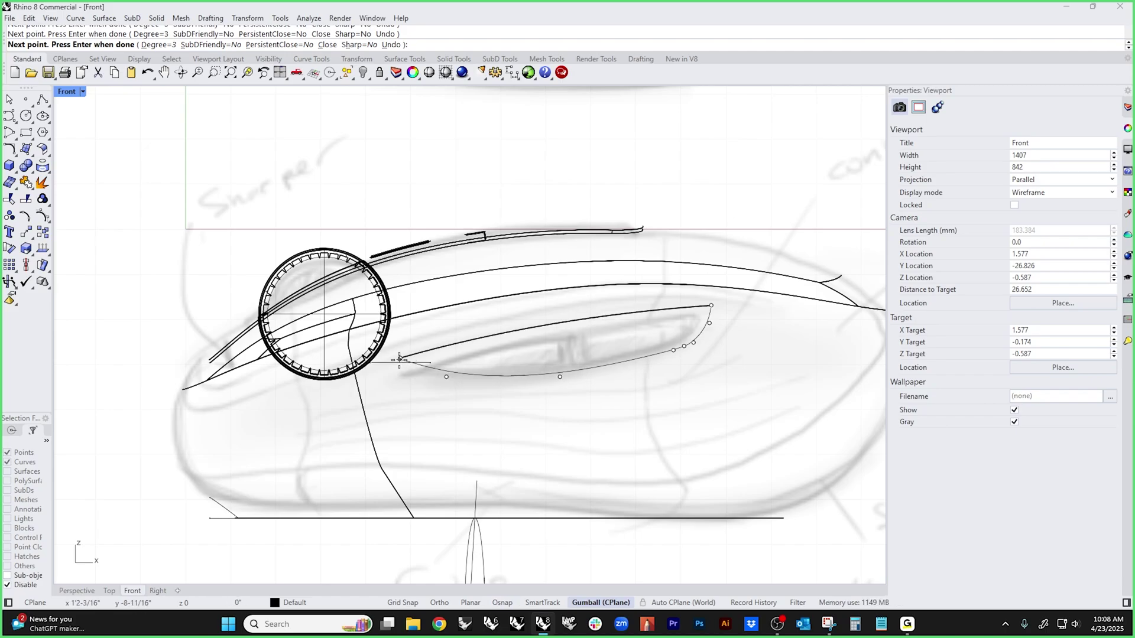
{"action": "key", "text": "Return"}
- Select the lower side-button curve for control point editing at its rear end
{"action": "left_click", "coordinate": [584, 369]}
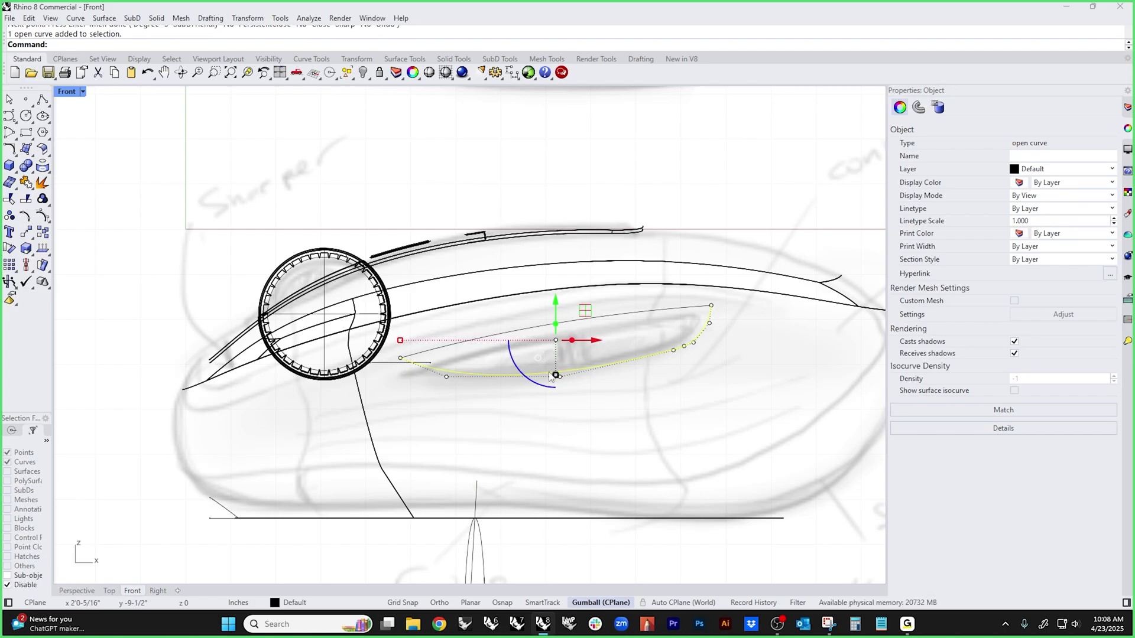
{"action": "scroll", "coordinate": [674, 352], "scroll_direction": "up", "scroll_amount": 5}
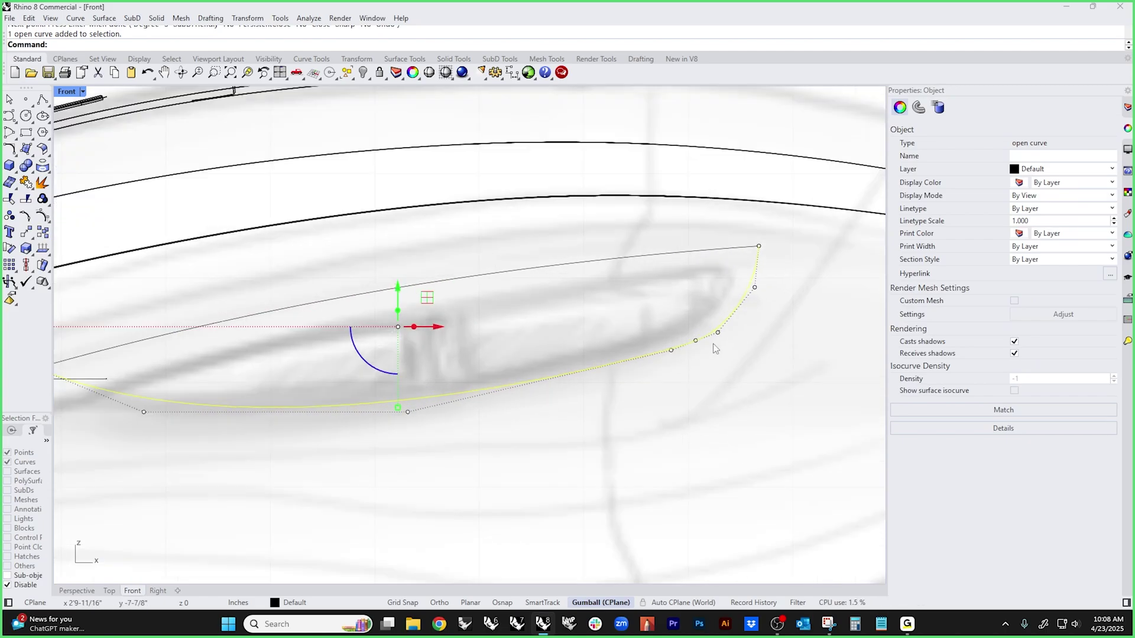
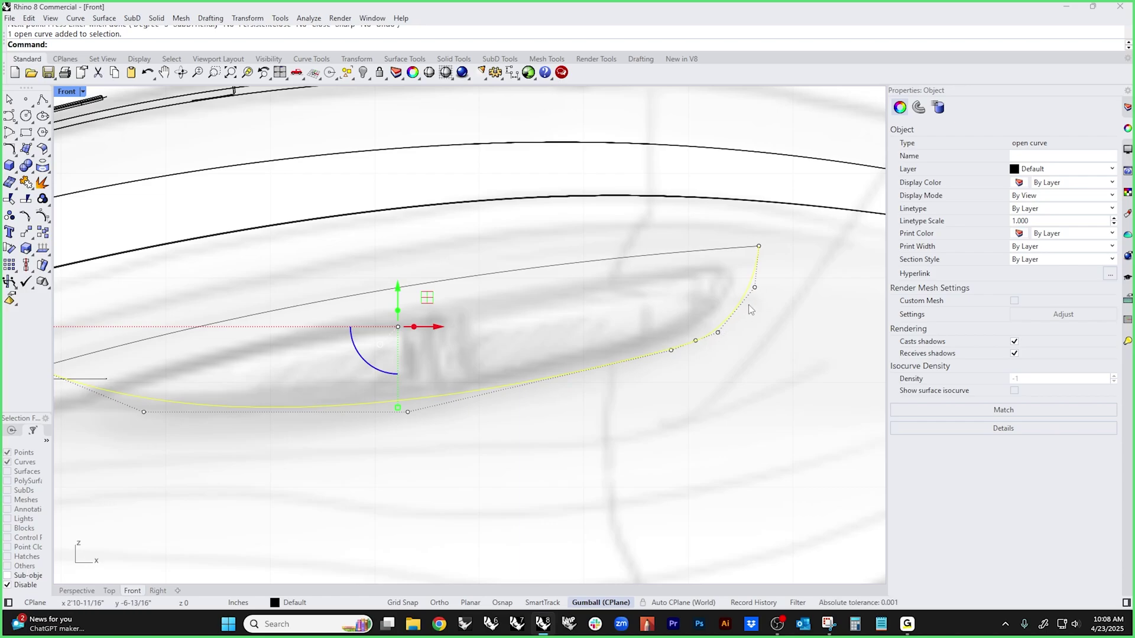
- Fine-tune the position of the control point just before the rear corner bend of the side panel's lower outline curve
{"action": "left_click", "coordinate": [696, 341]}
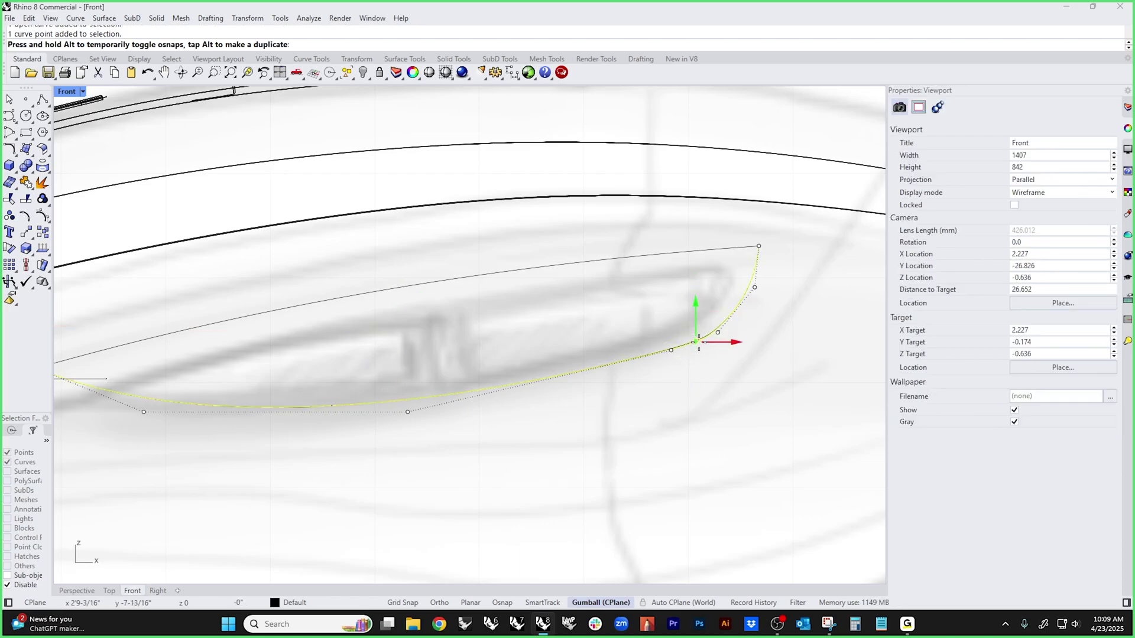
{"action": "left_click_drag", "start_coordinate": [699, 342], "coordinate": [699, 342]}
{"action": "scroll", "coordinate": [703, 317], "scroll_direction": "down", "scroll_amount": 6}
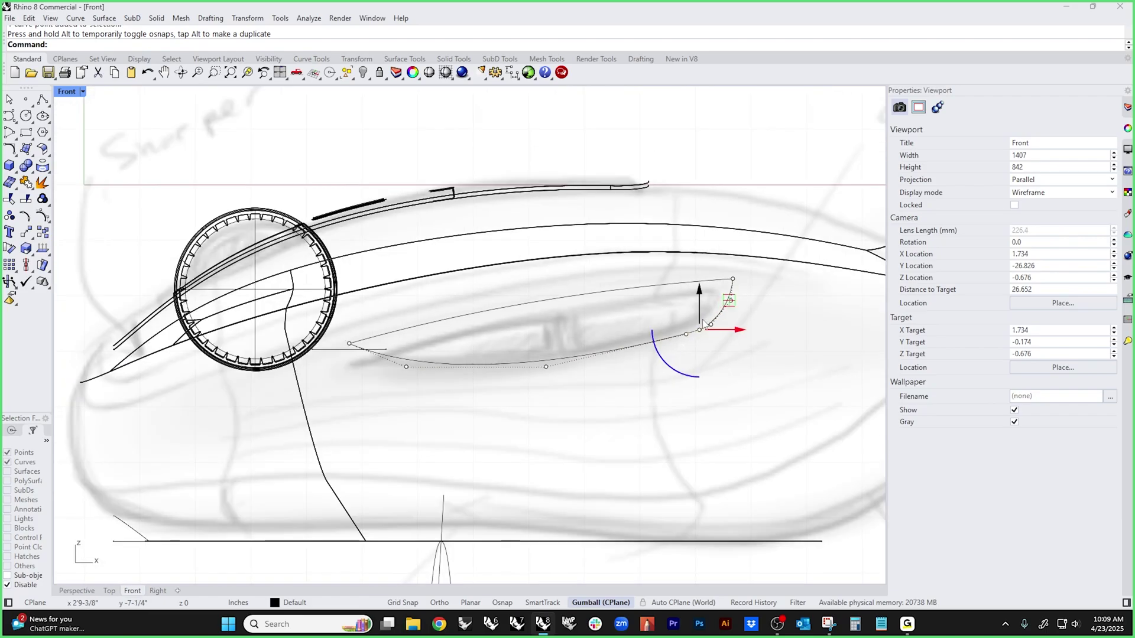
{"action": "left_click", "coordinate": [592, 366]}
- Move the shared front endpoint of the upper and lower side outline curves down to the sketched tip
{"action": "scroll", "coordinate": [363, 372], "scroll_direction": "up", "scroll_amount": 5}
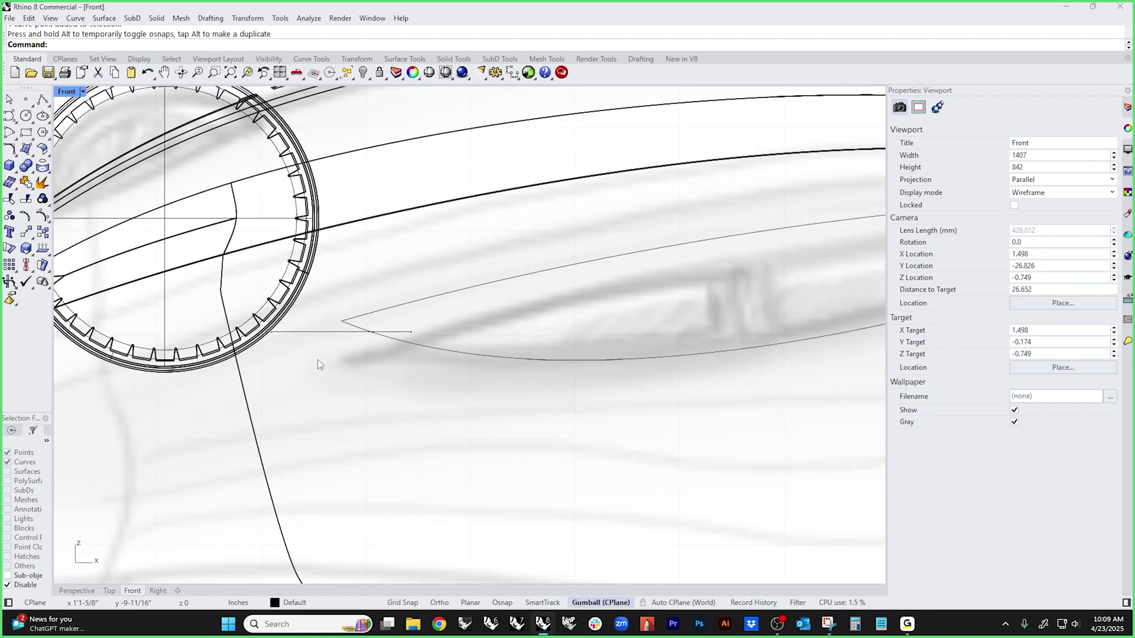
{"action": "left_click", "coordinate": [414, 345]}
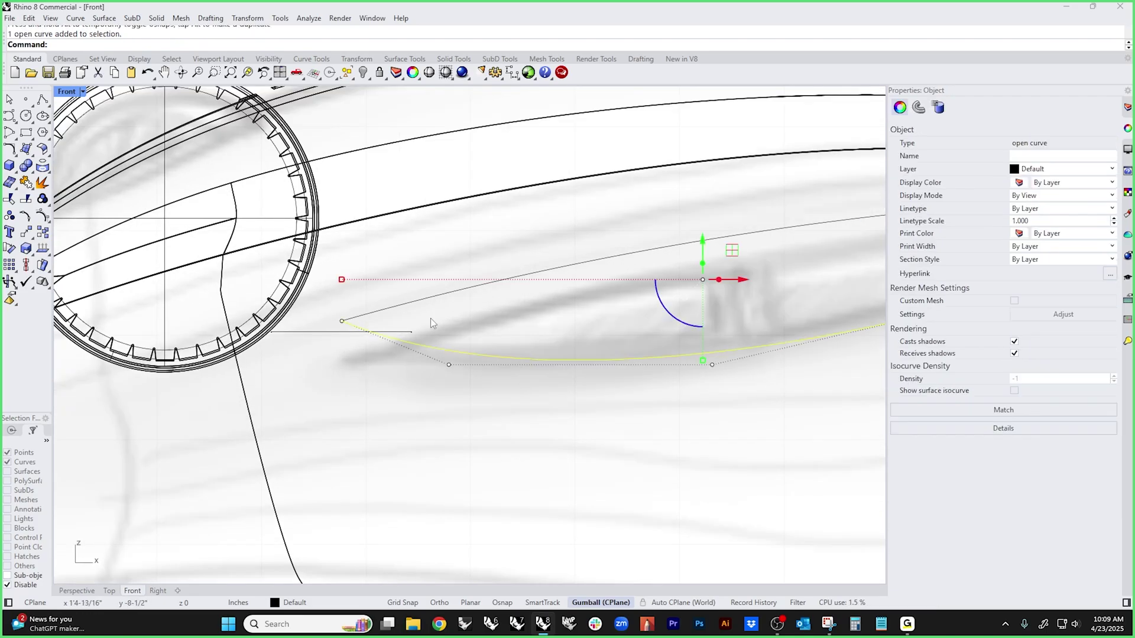
{"action": "left_click", "coordinate": [377, 311], "text": "shift"}
{"action": "left_click_drag", "start_coordinate": [337, 310], "coordinate": [325, 362]}
{"action": "key", "text": "Escape"}
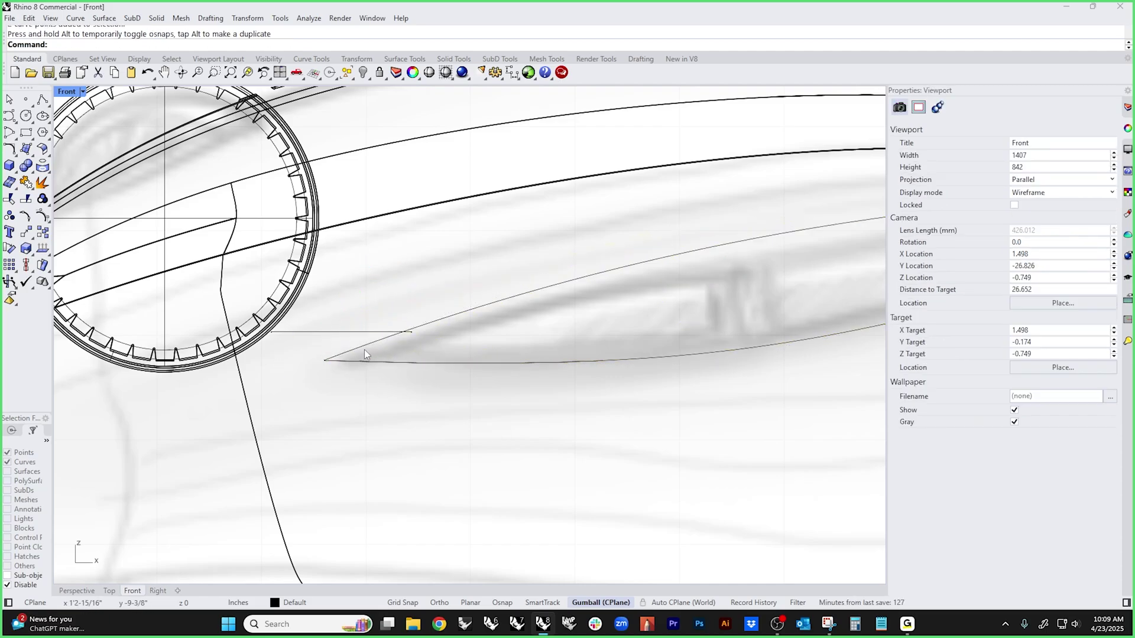
- Project the upper and lower side outline curves onto the mouse body surfaces from the Front view
{"action": "scroll", "coordinate": [364, 349], "scroll_direction": "down", "scroll_amount": 8}
{"action": "right_click_drag", "start_coordinate": [518, 403], "coordinate": [478, 411]}
{"action": "scroll", "coordinate": [602, 350], "scroll_direction": "up", "scroll_amount": 4}
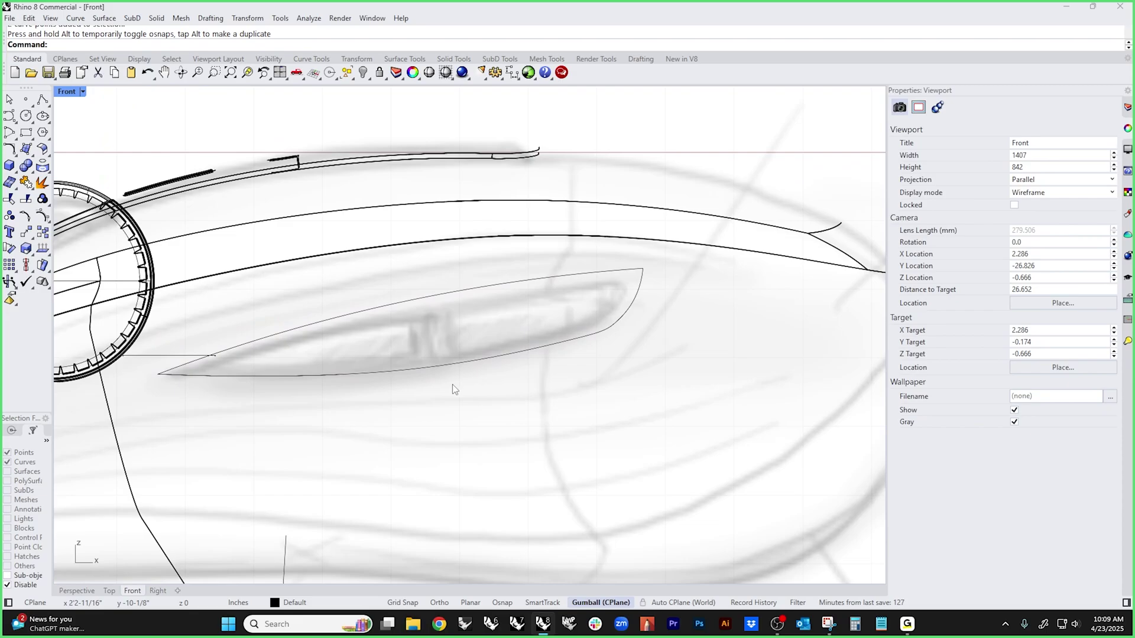
{"action": "left_click", "coordinate": [453, 366]}
{"action": "left_click", "coordinate": [516, 292], "text": "shift"}
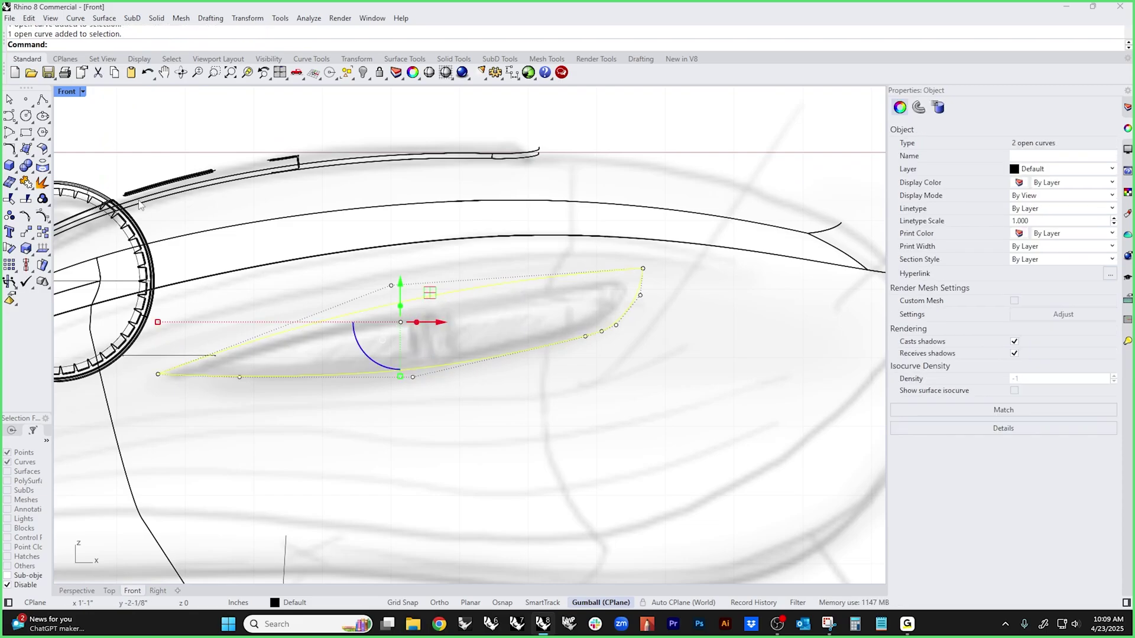
{"action": "left_click", "coordinate": [45, 166]}
{"action": "left_click_drag", "start_coordinate": [348, 441], "coordinate": [82, 511]}
{"action": "key", "text": "Return"}
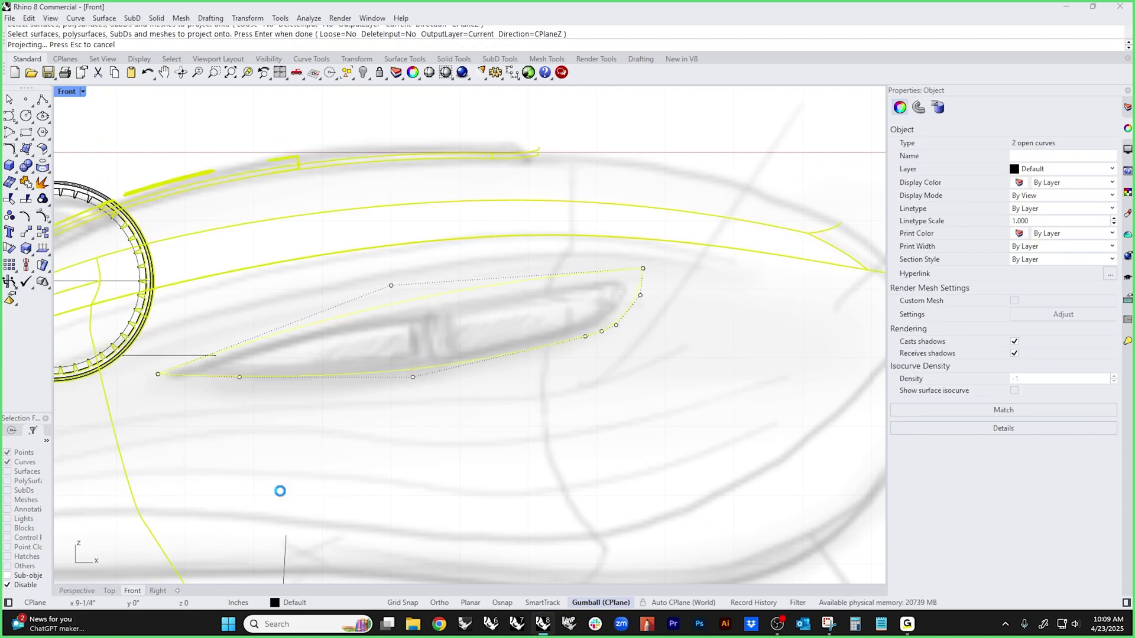
- Examine the projected side outline on the shaded mouse body in the Perspective view
{"action": "key", "text": "ctrl+F4"}
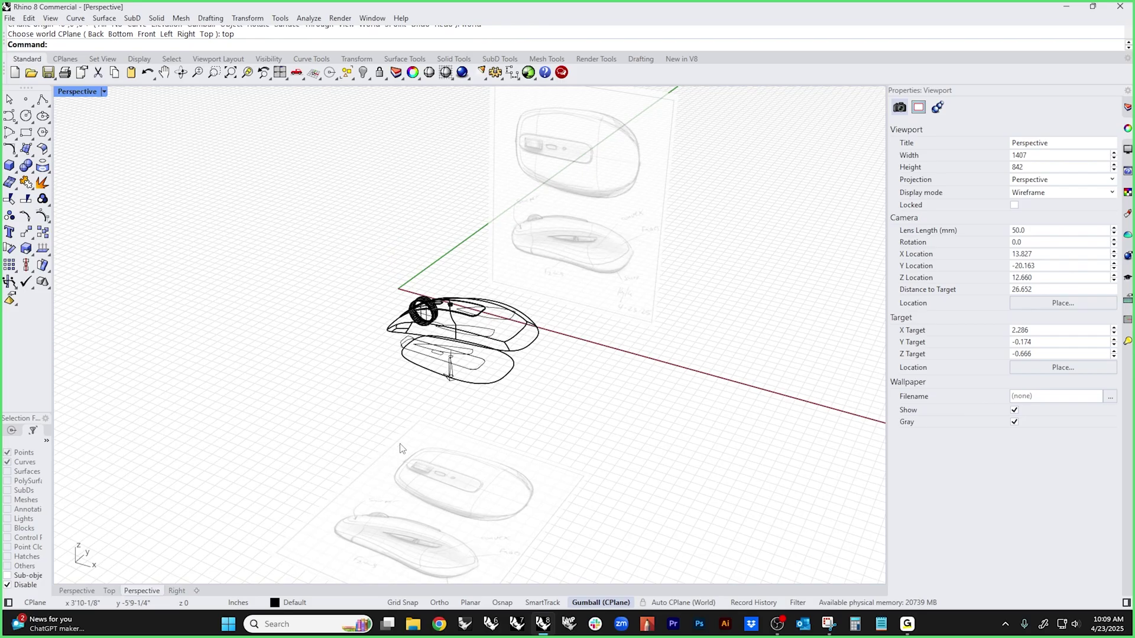
{"action": "middle_click", "coordinate": [400, 448]}
{"action": "left_click", "coordinate": [367, 398]}
{"action": "scroll", "coordinate": [438, 366], "scroll_direction": "up", "scroll_amount": 8}
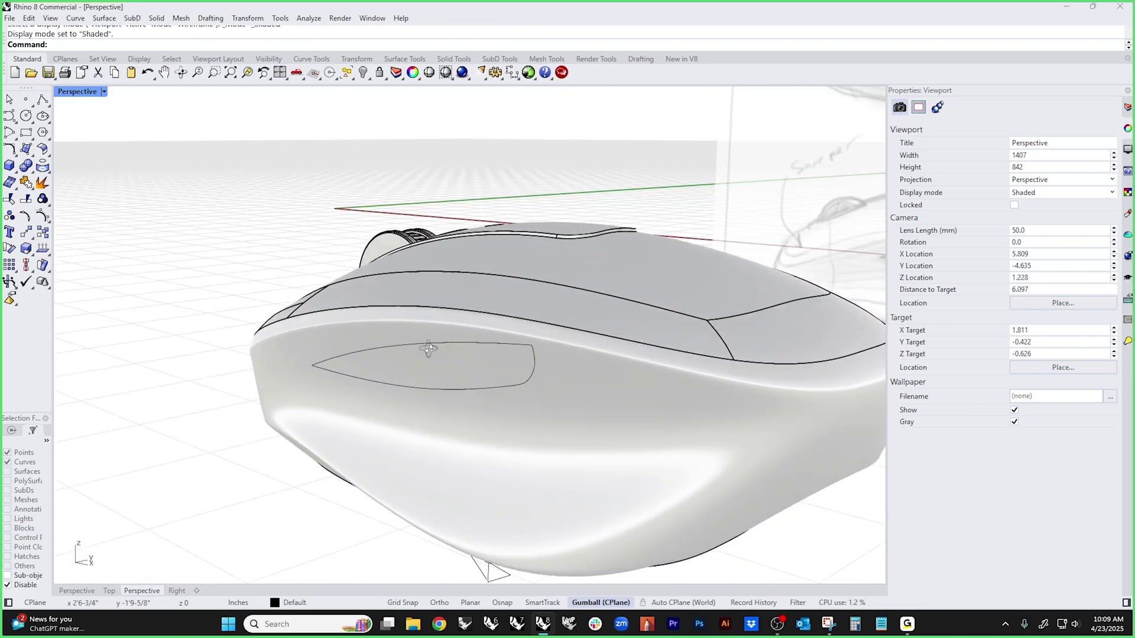
{"action": "right_click_drag", "start_coordinate": [430, 349], "coordinate": [520, 342]}
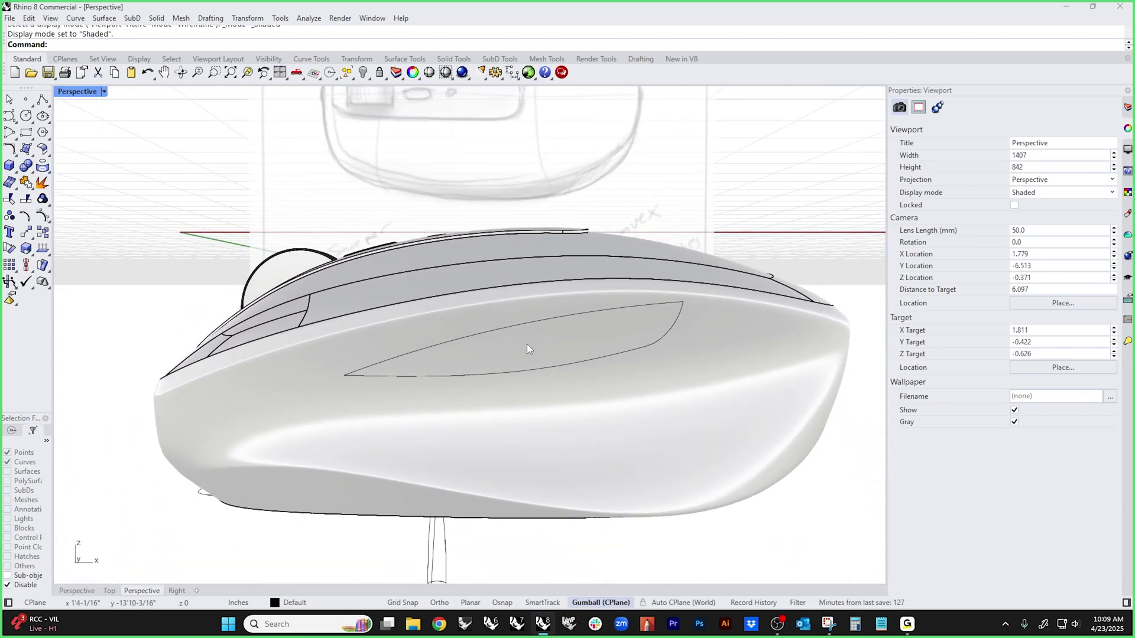
- Return to the Front view, undo the curve projection and restore the wireframe display
{"action": "key", "text": "ctrl+F2"}
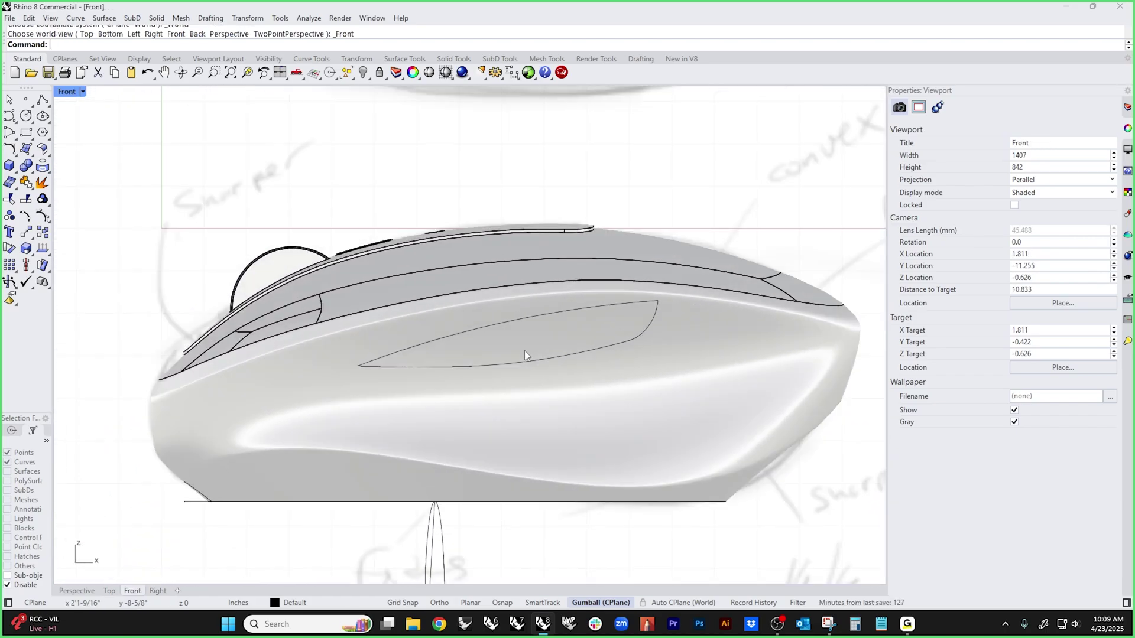
{"action": "key", "text": "ctrl+z"}
{"action": "middle_click", "coordinate": [407, 143]}
{"action": "left_click", "coordinate": [409, 151]}
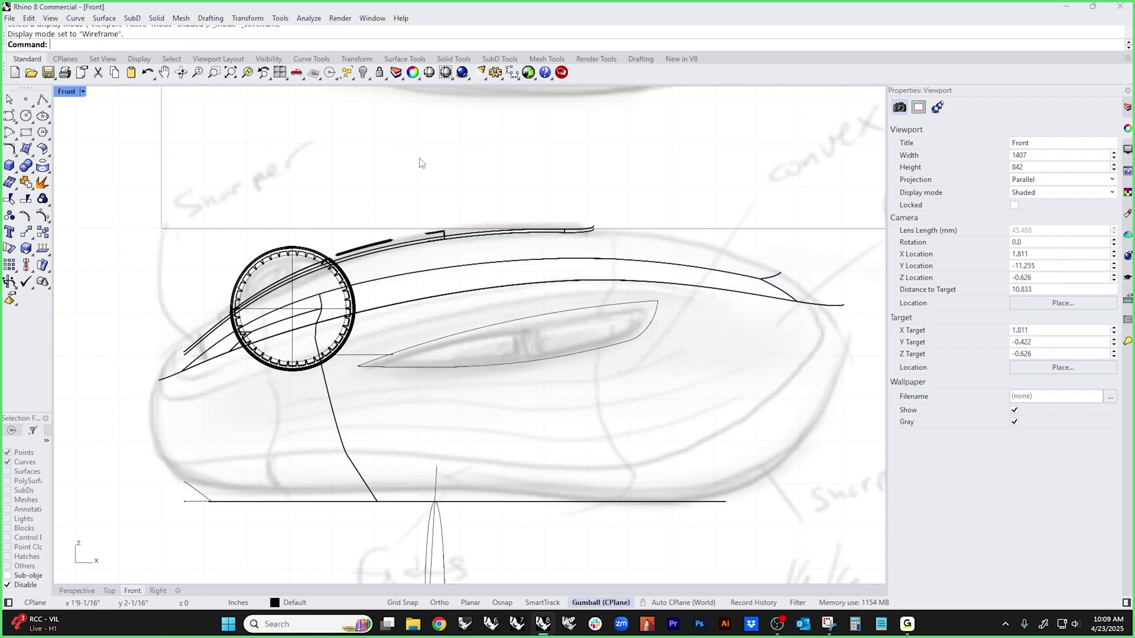
- Select the two side outline curves and turn on Always Record History
{"action": "scroll", "coordinate": [523, 332], "scroll_direction": "up", "scroll_amount": 4}
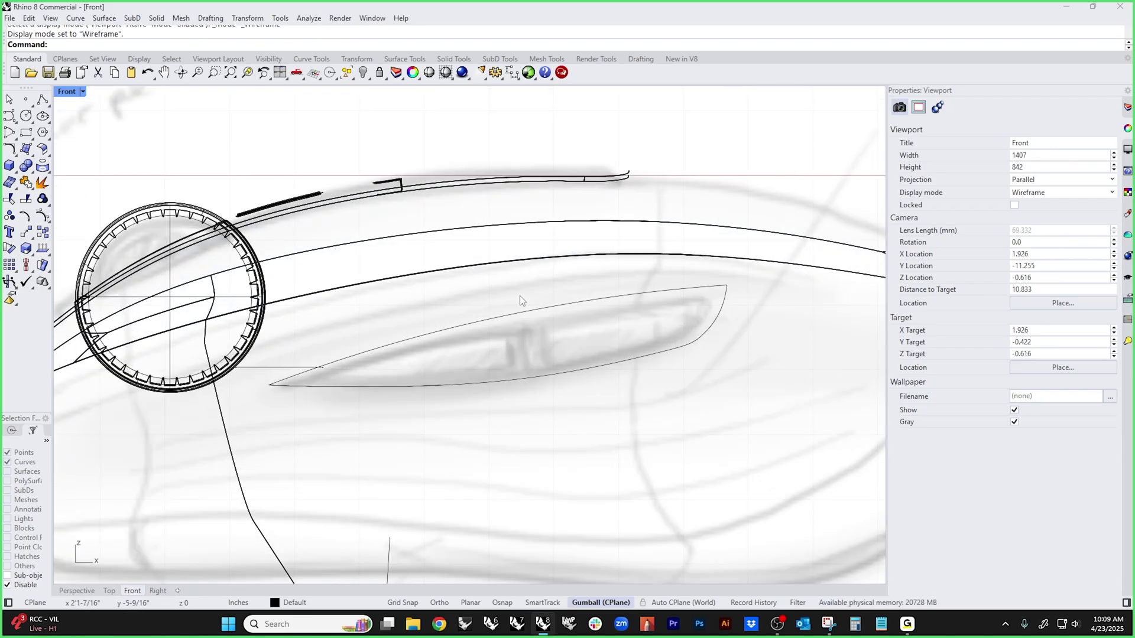
{"action": "left_click_drag", "start_coordinate": [491, 306], "coordinate": [446, 431]}
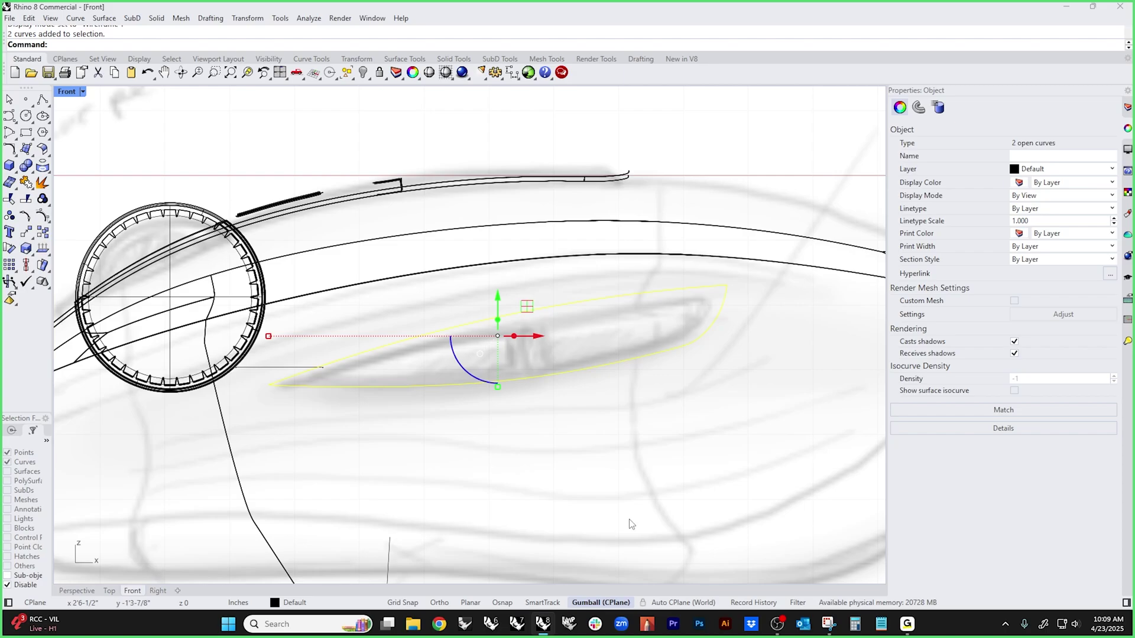
{"action": "right_click", "coordinate": [750, 604]}
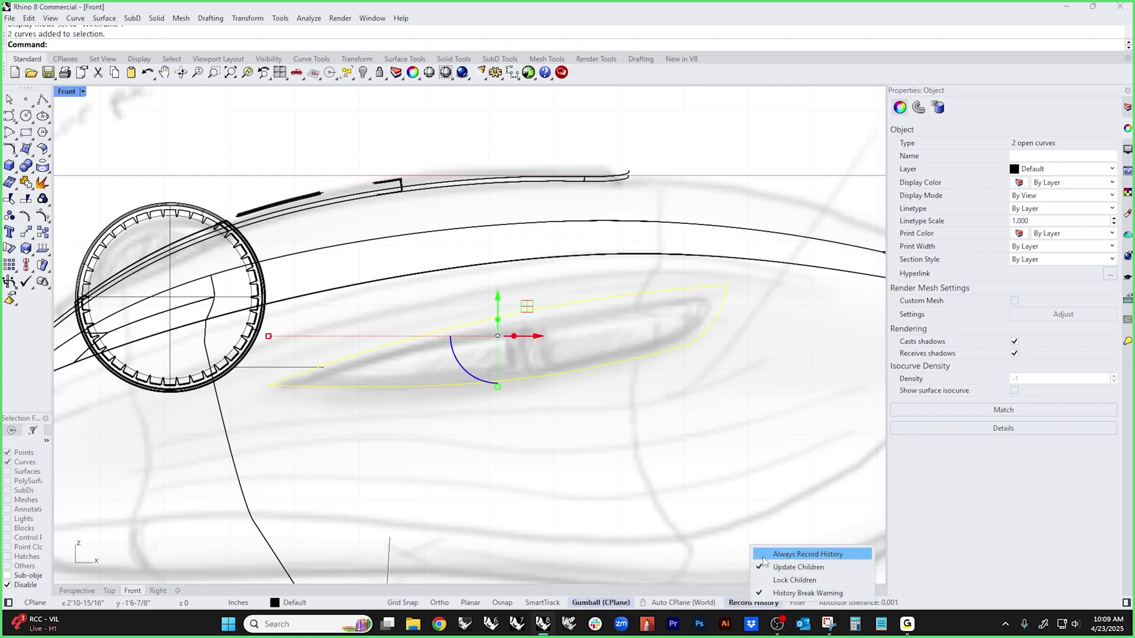
{"action": "left_click", "coordinate": [767, 561]}
{"action": "right_click", "coordinate": [751, 603]}
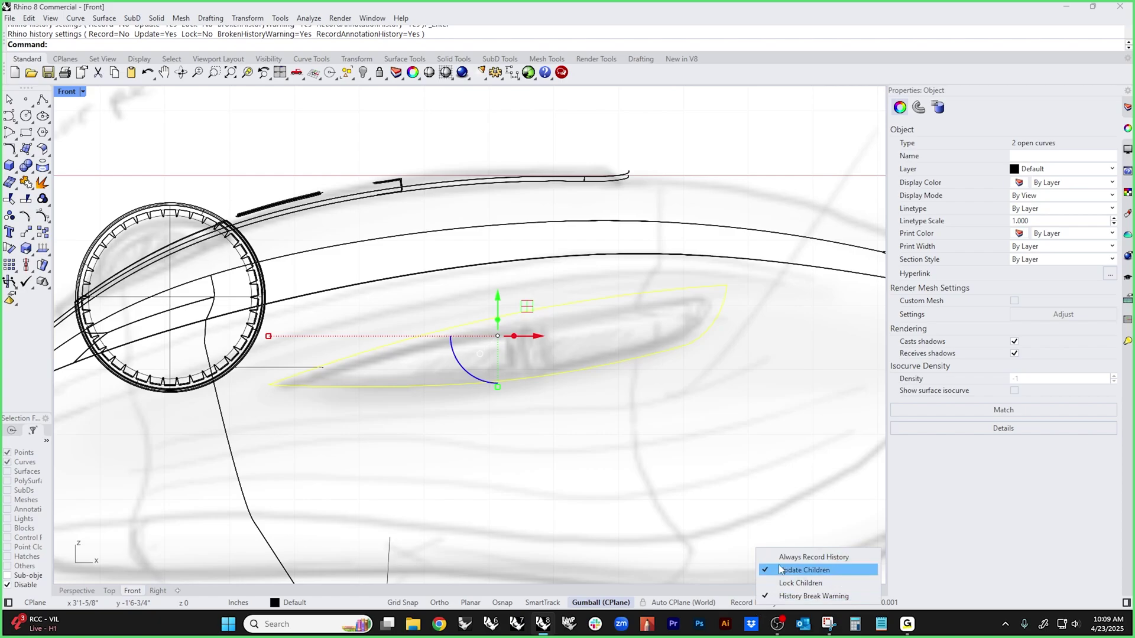
{"action": "left_click", "coordinate": [772, 558]}
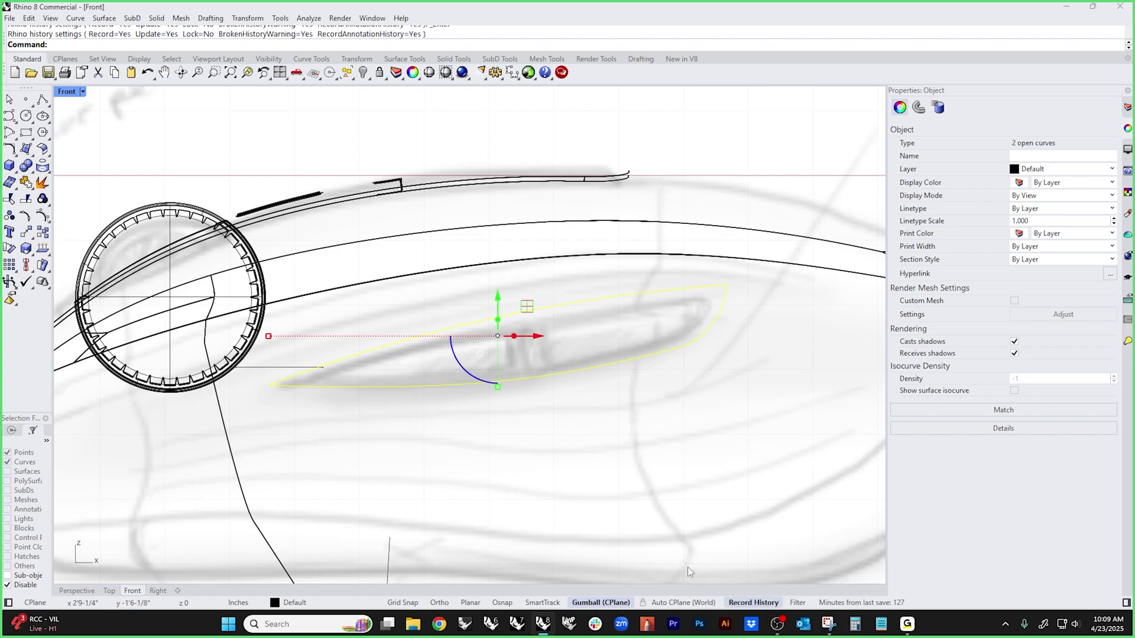
- Project the two side outline curves onto the mouse body with history recording on
{"action": "left_click", "coordinate": [44, 168]}
{"action": "left_click", "coordinate": [237, 471]}
{"action": "right_click", "coordinate": [185, 487]}
{"action": "key", "text": "Escape"}
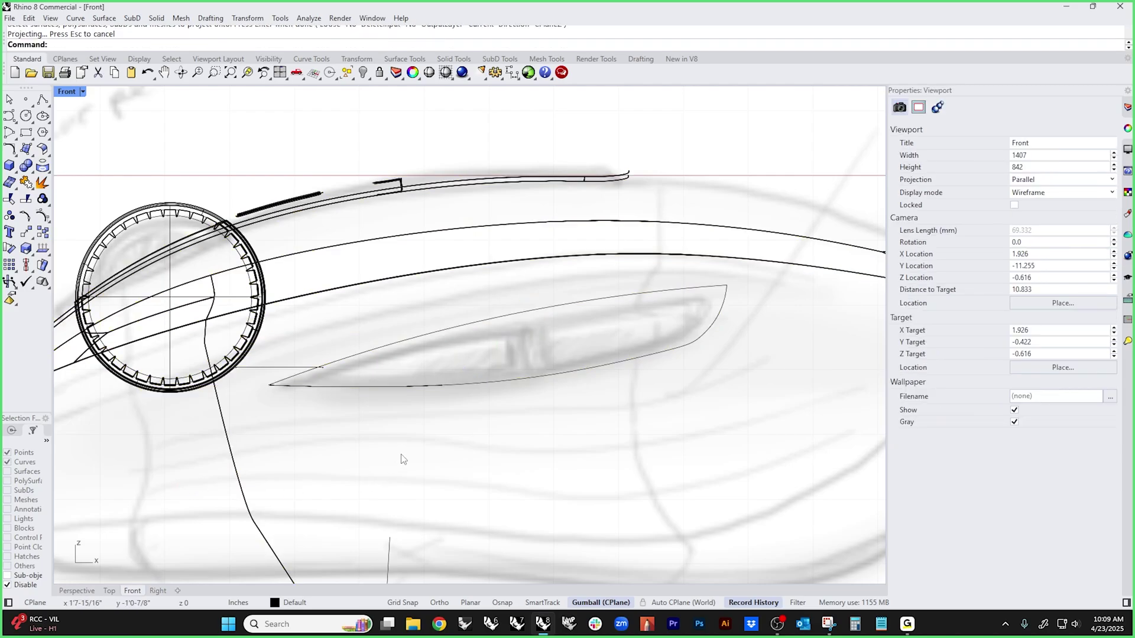
- In the Perspective view, move the two original outline curves sideways along the Y axis until they sit outside the mouse body
{"action": "key", "text": "F4"}
{"action": "middle_click", "coordinate": [412, 455]}
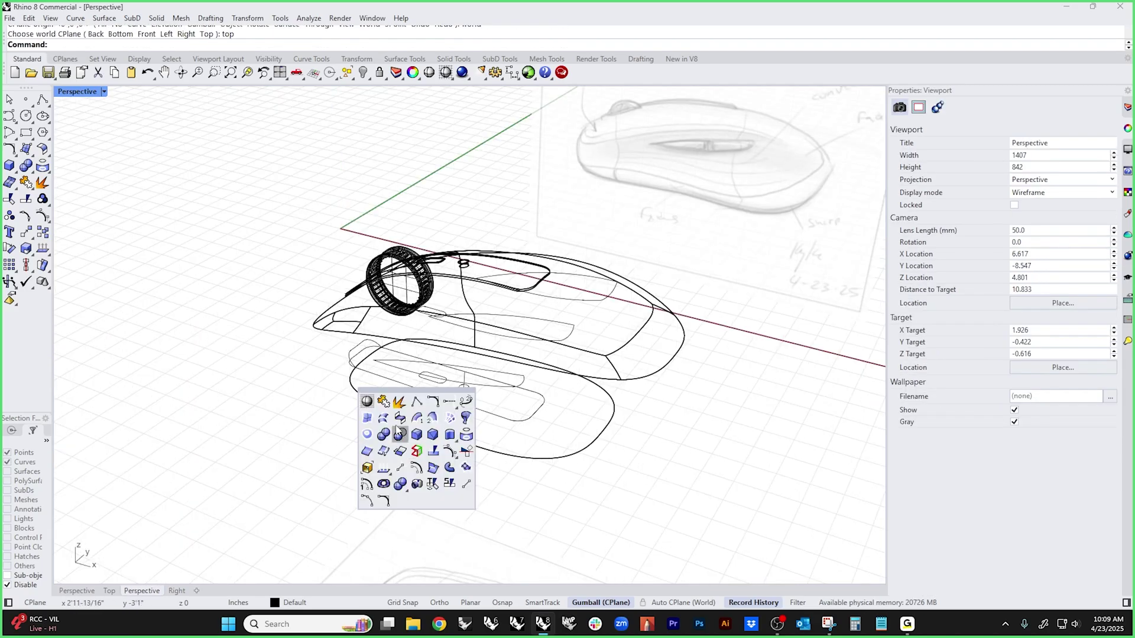
{"action": "left_click", "coordinate": [367, 400]}
{"action": "right_click_drag", "start_coordinate": [503, 399], "coordinate": [448, 401]}
{"action": "middle_click", "coordinate": [448, 400]}
{"action": "left_click", "coordinate": [394, 355]}
{"action": "scroll", "coordinate": [528, 358], "scroll_direction": "up", "scroll_amount": 4}
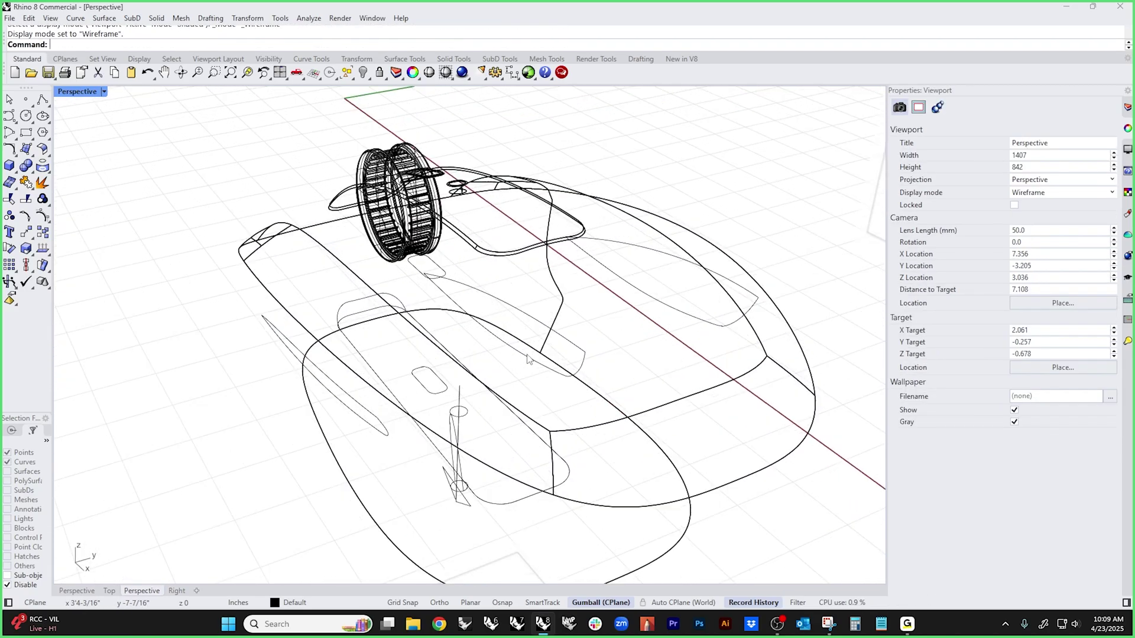
{"action": "left_click", "coordinate": [561, 379]}
{"action": "left_click", "coordinate": [575, 355], "text": "shift"}
{"action": "scroll", "coordinate": [572, 349], "scroll_direction": "down", "scroll_amount": 4}
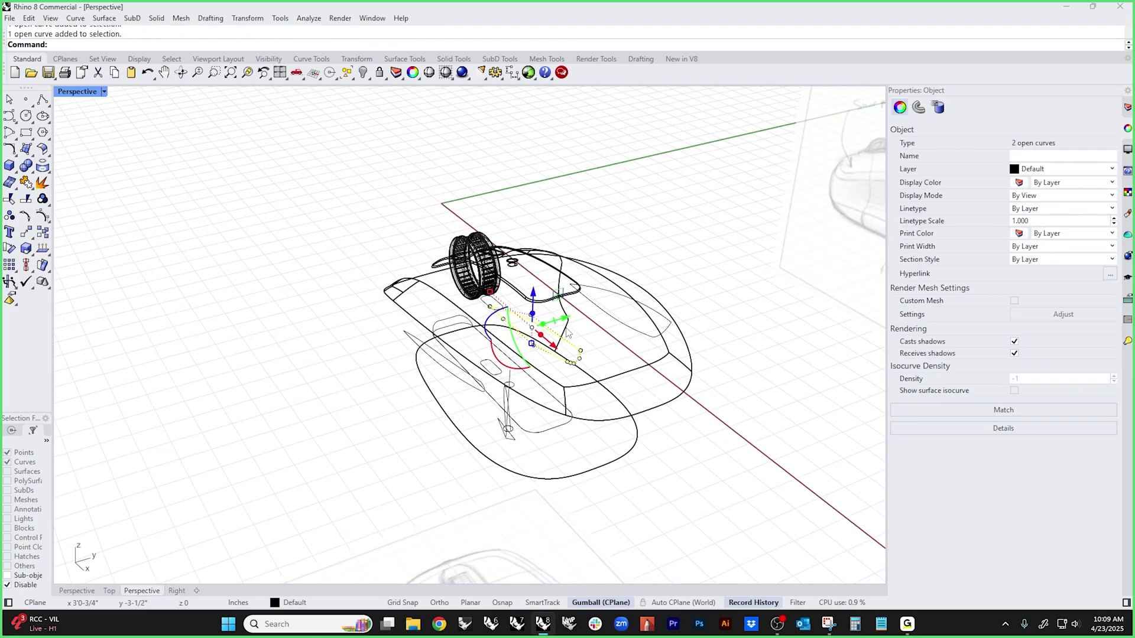
{"action": "left_click_drag", "start_coordinate": [520, 338], "coordinate": [334, 381]}
{"action": "left_click", "coordinate": [370, 436]}
- Switch the Perspective view to shaded display and face the side with the original outline curves and their projection
{"action": "mouse_move", "coordinate": [378, 437]}
{"action": "right_mouse_down"}
{"action": "mouse_move", "coordinate": [454, 438]}
{"action": "mouse_move", "coordinate": [463, 404]}
{"action": "mouse_move", "coordinate": [601, 427]}
{"action": "right_mouse_up"}
{"action": "middle_click", "coordinate": [454, 434]}
{"action": "left_click", "coordinate": [404, 384]}
{"action": "scroll", "coordinate": [413, 438], "scroll_direction": "up", "scroll_amount": 5}
{"action": "left_click_drag", "start_coordinate": [714, 392], "coordinate": [695, 353]}
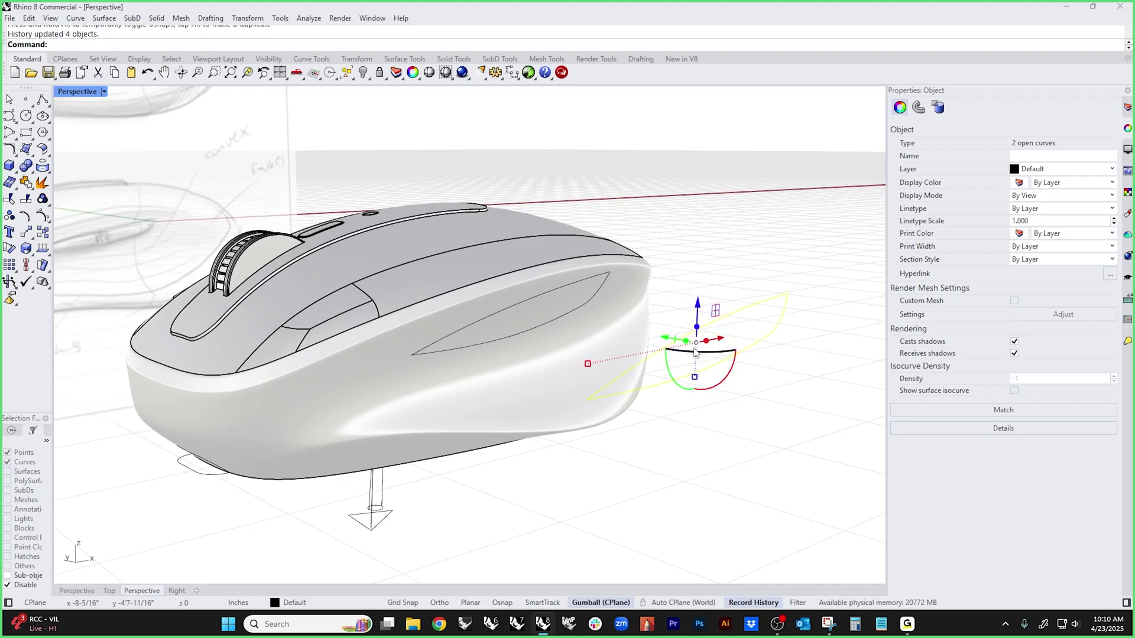
{"action": "left_click", "coordinate": [751, 426]}
{"action": "right_click_drag", "start_coordinate": [750, 425], "coordinate": [666, 421]}
- Turn on the upper outline curve's control points and raise its middle point to arch the curve
{"action": "left_click", "coordinate": [661, 354]}
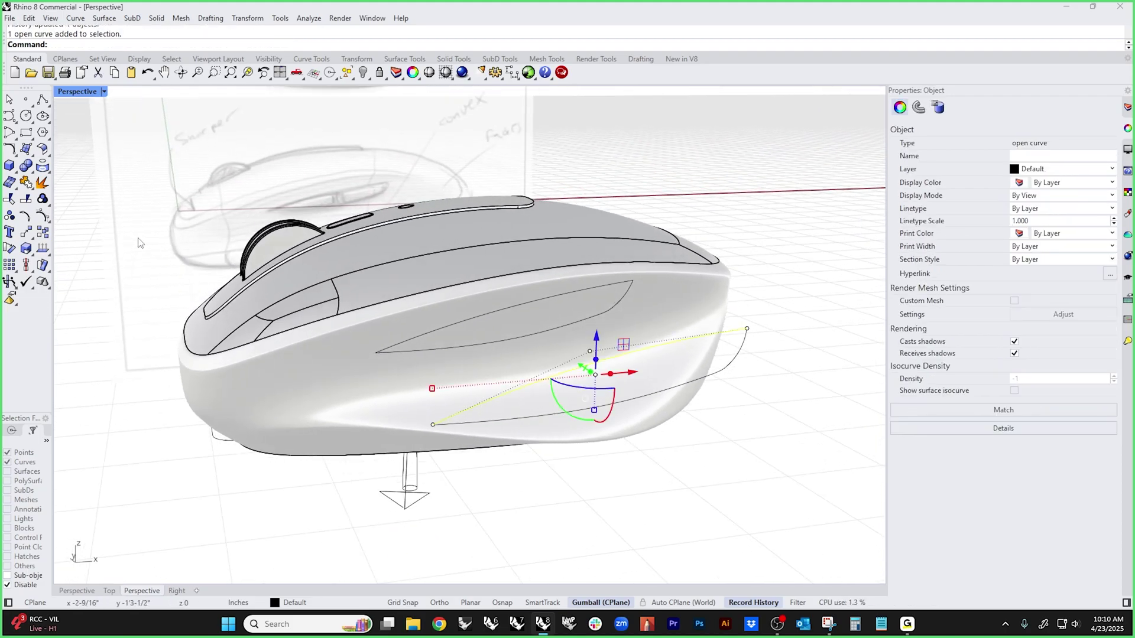
{"action": "left_click", "coordinate": [42, 217]}
{"action": "left_click", "coordinate": [589, 352]}
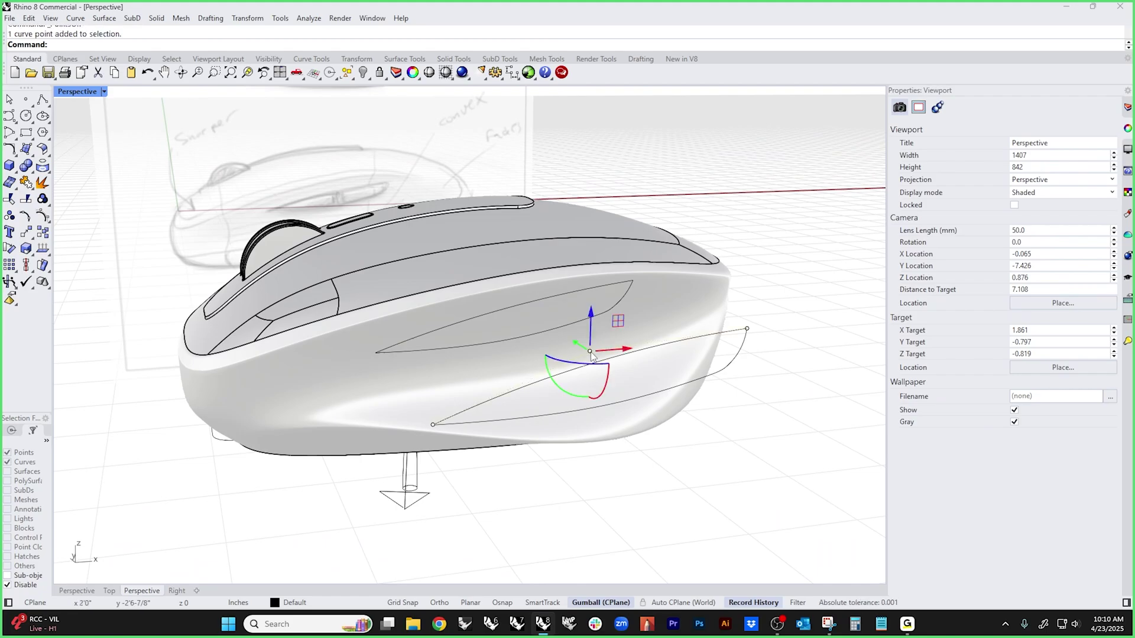
{"action": "left_click_drag", "start_coordinate": [589, 351], "coordinate": [592, 272]}
{"action": "left_click_drag", "start_coordinate": [599, 264], "coordinate": [590, 291]}
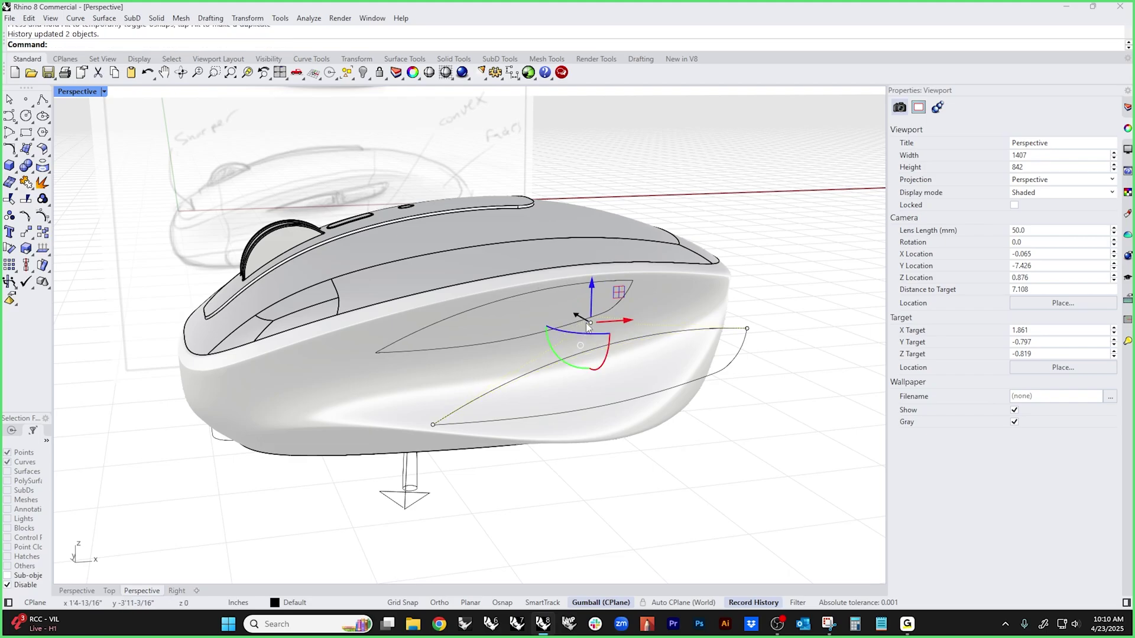
{"action": "left_click", "coordinate": [540, 487]}
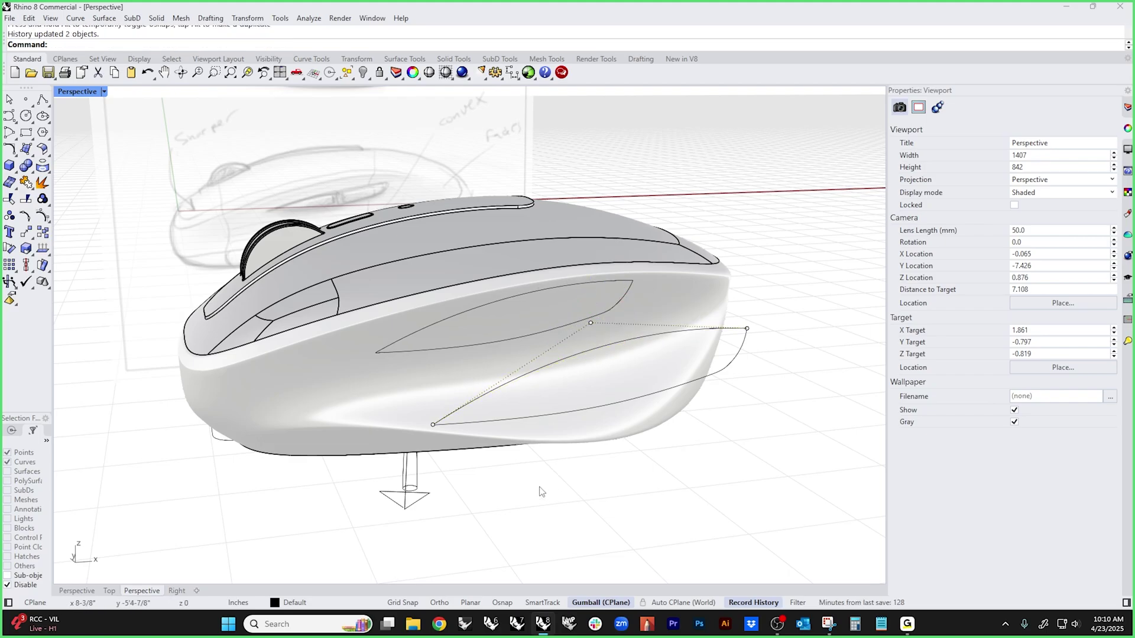
- Turn on the lower outline curve's control points and raise the front endpoint shared by both curves
{"action": "left_click", "coordinate": [597, 407]}
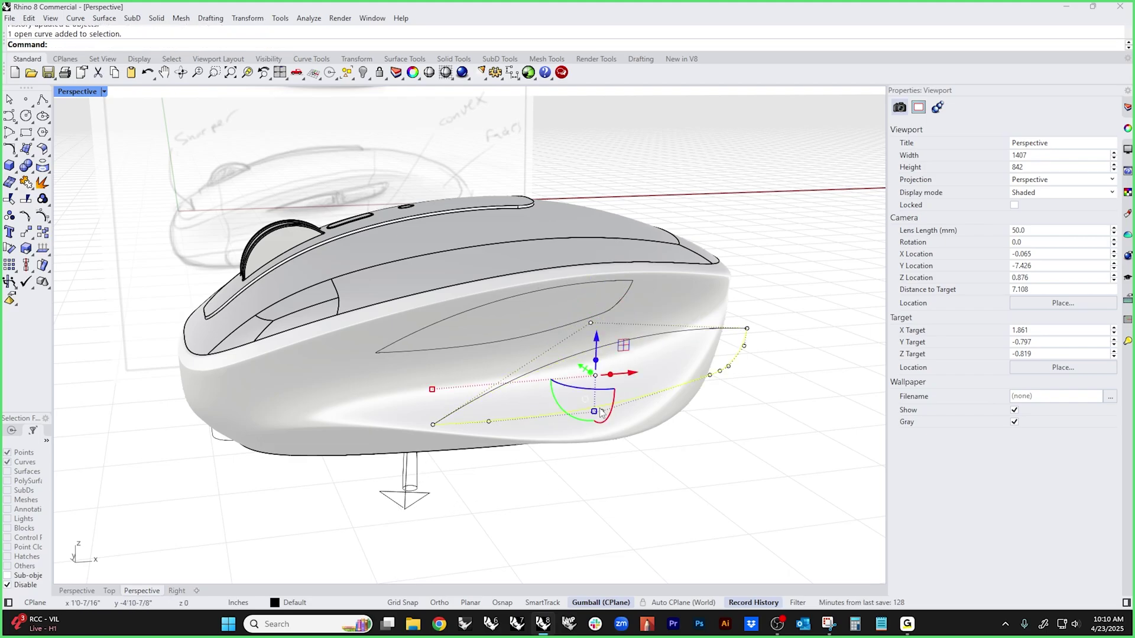
{"action": "left_click", "coordinate": [42, 215]}
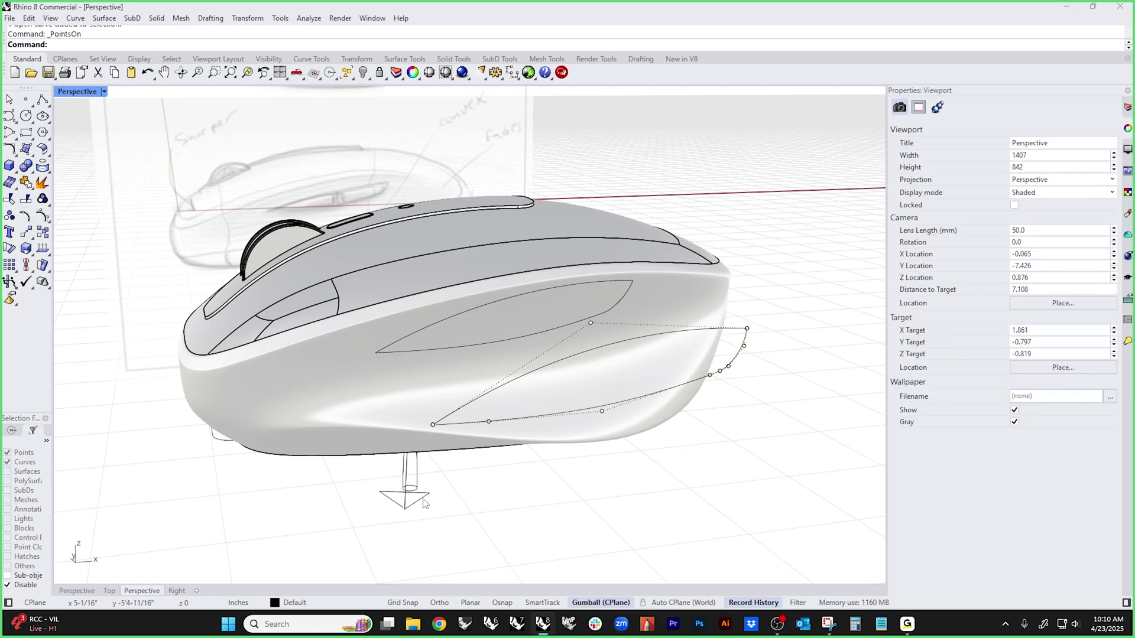
{"action": "left_click_drag", "start_coordinate": [420, 535], "coordinate": [419, 401]}
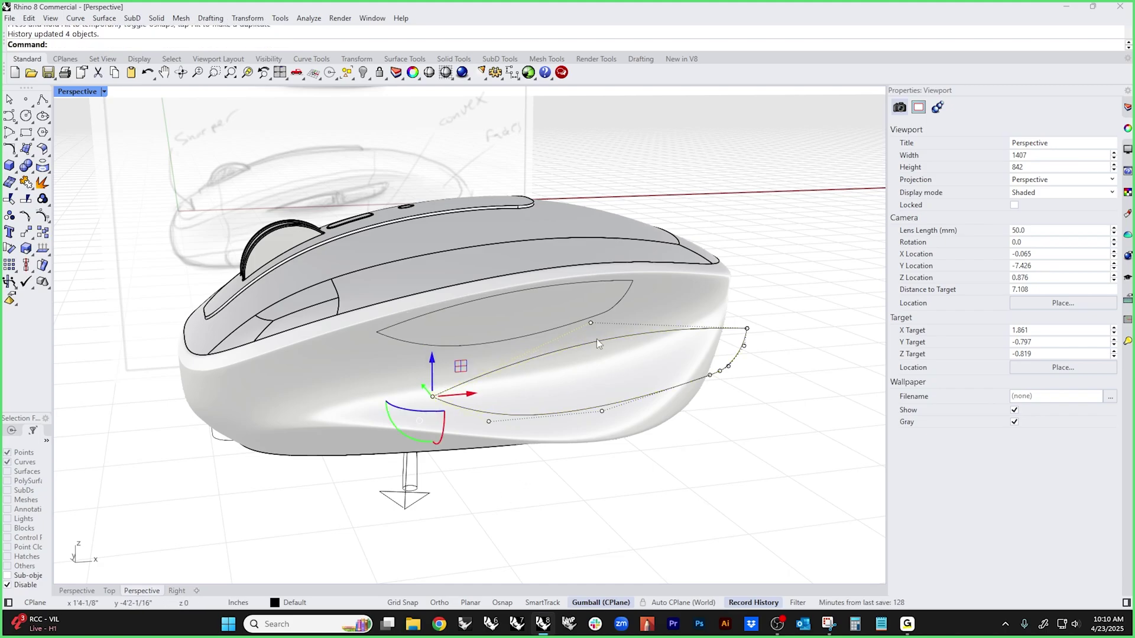
- Lower the upper outline curve's middle control point slightly to flatten its arch
{"action": "left_click", "coordinate": [592, 323]}
{"action": "left_click_drag", "start_coordinate": [597, 285], "coordinate": [584, 343]}
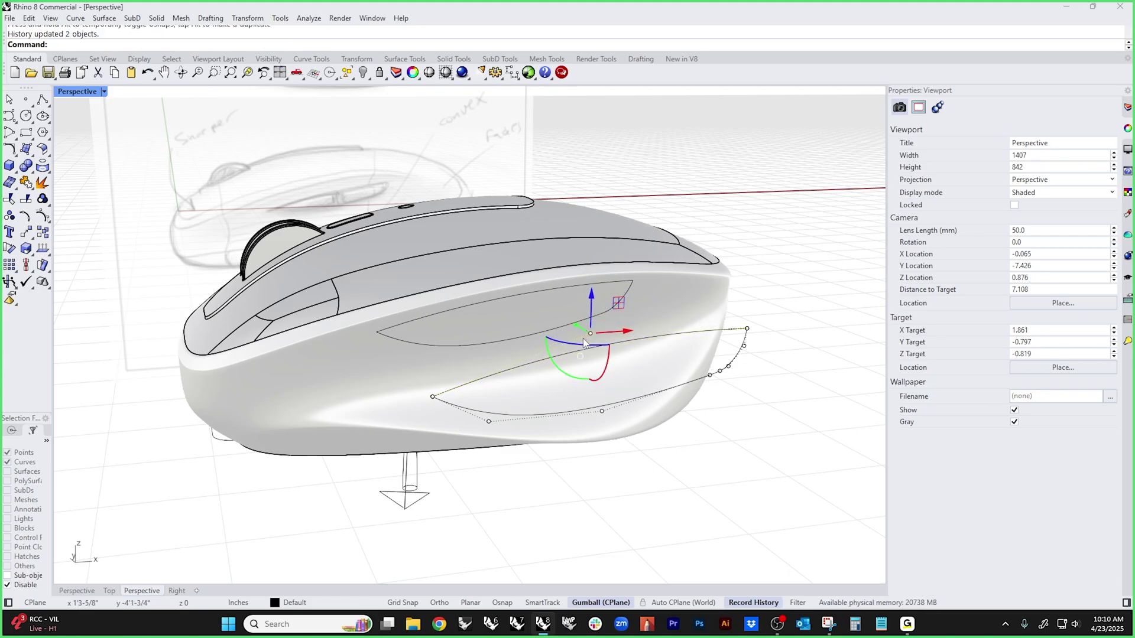
{"action": "left_click", "coordinate": [665, 459]}
- Raise the lower outline curve's two control points nearest the front tip to flatten its underside
{"action": "left_click", "coordinate": [489, 421]}
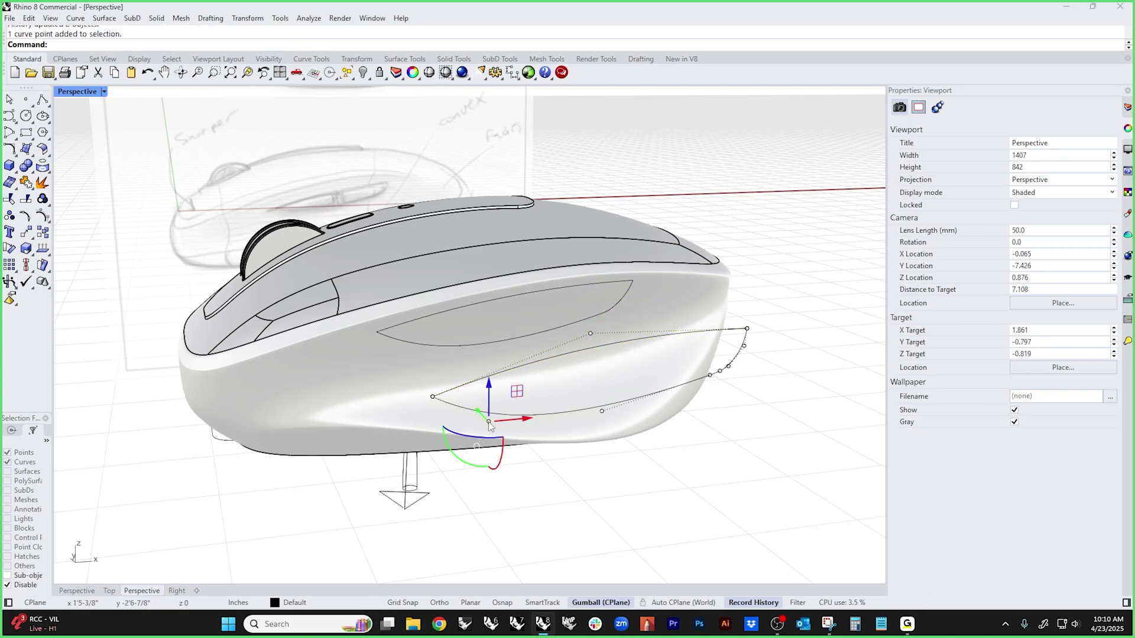
{"action": "left_click_drag", "start_coordinate": [489, 421], "coordinate": [489, 397]}
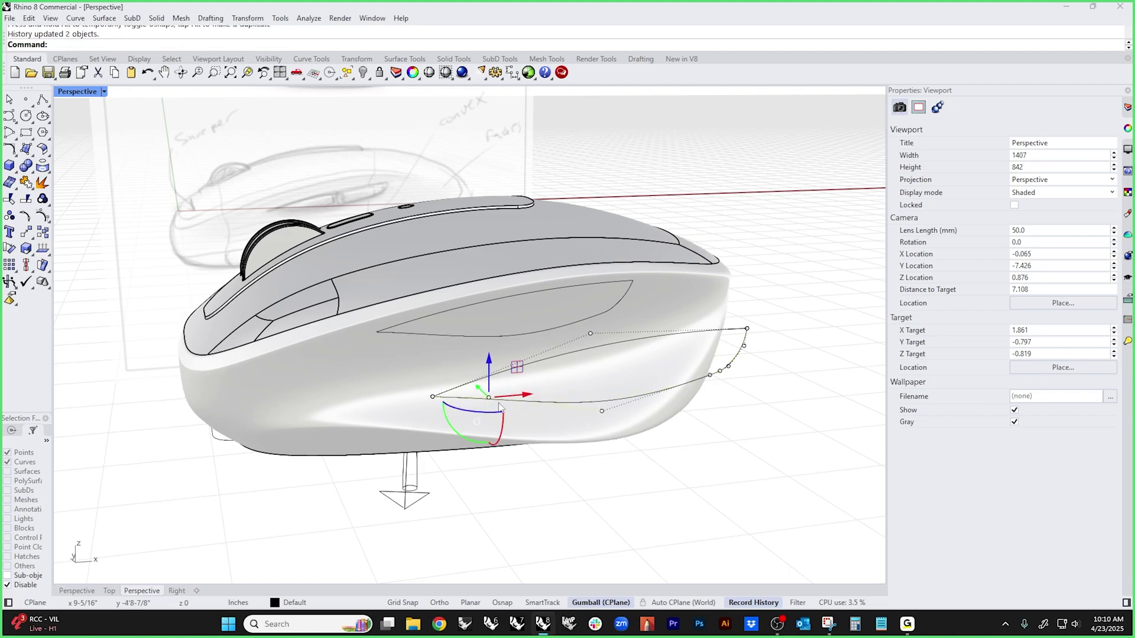
{"action": "left_click", "coordinate": [602, 411]}
{"action": "mouse_move", "coordinate": [602, 411]}
{"action": "left_mouse_down"}
{"action": "mouse_move", "coordinate": [603, 388]}
{"action": "mouse_move", "coordinate": [602, 398]}
{"action": "left_mouse_up"}
{"action": "left_click", "coordinate": [733, 458]}
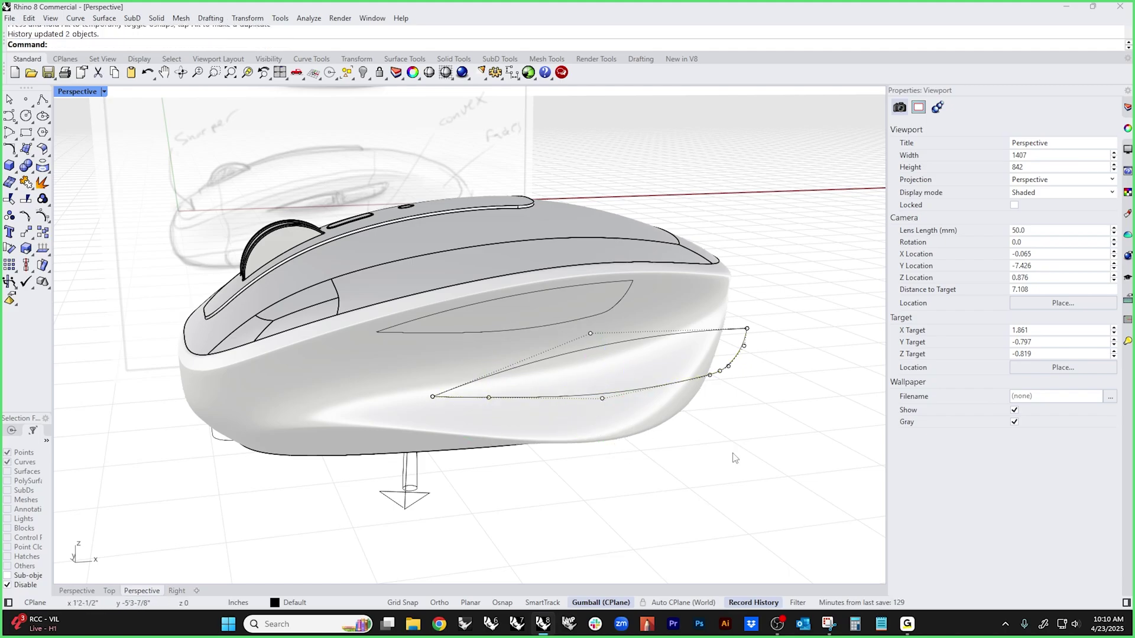
{"action": "right_click_drag", "start_coordinate": [737, 462], "coordinate": [338, 388]}
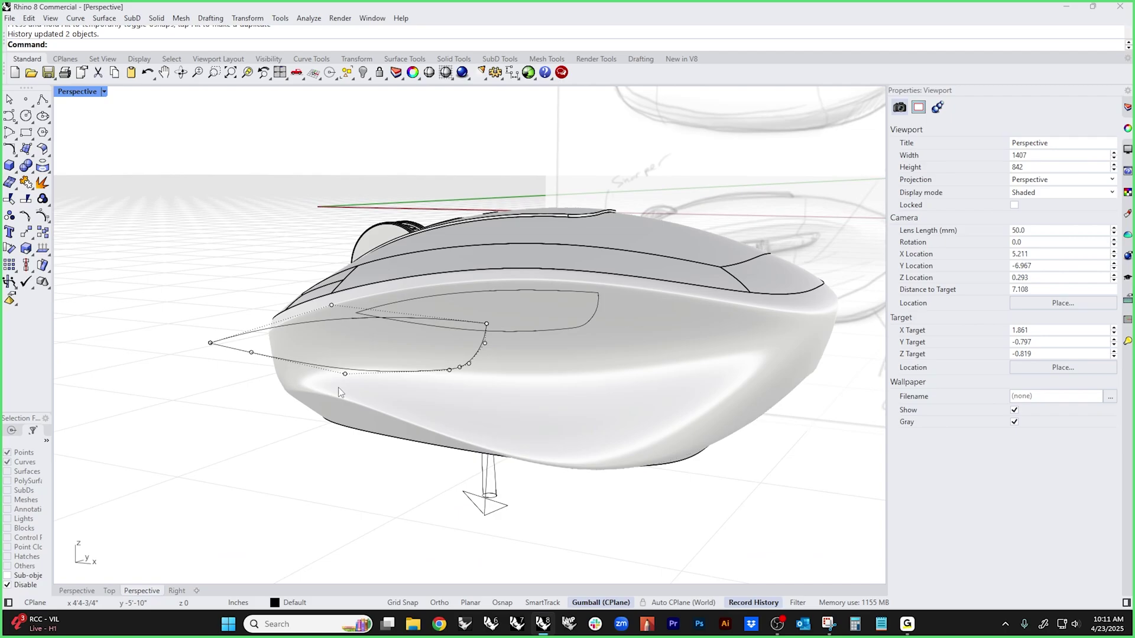
- Raise the lower outline curve's middle control point slightly
{"action": "left_click", "coordinate": [345, 374]}
{"action": "mouse_move", "coordinate": [345, 344]}
{"action": "left_mouse_down"}
{"action": "mouse_move", "coordinate": [345, 324]}
{"action": "mouse_move", "coordinate": [344, 335]}
{"action": "left_mouse_up"}
{"action": "left_click", "coordinate": [320, 458]}
- Lower the lower outline curve's three rounded rear-corner control points together to deepen the back of the outline
{"action": "scroll", "coordinate": [461, 378], "scroll_direction": "up", "scroll_amount": 3}
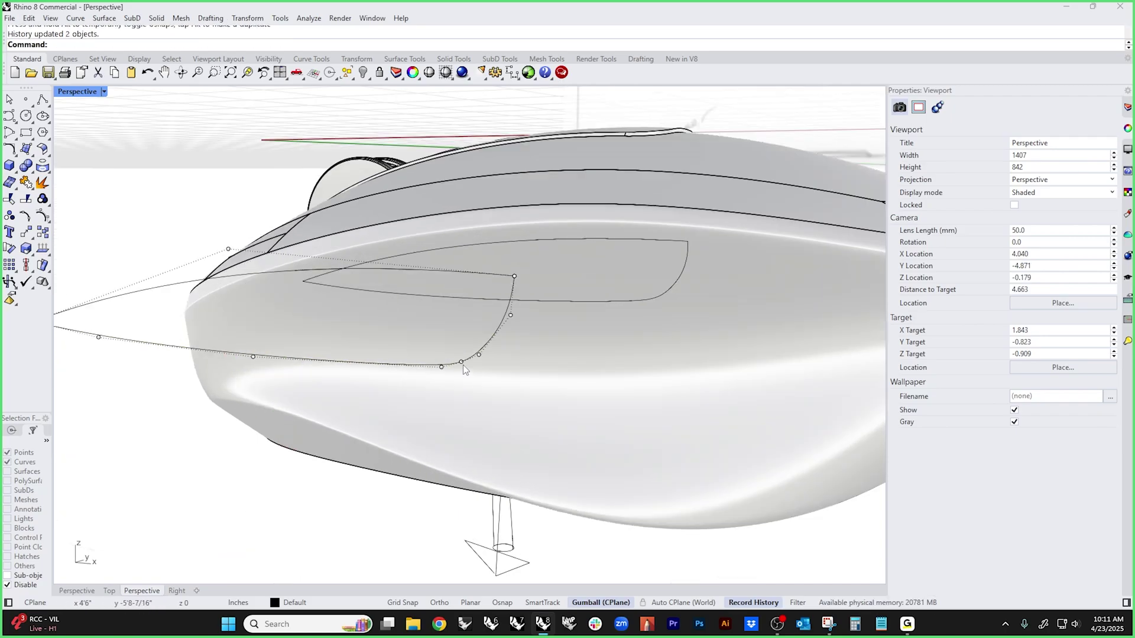
{"action": "left_click", "coordinate": [442, 368]}
{"action": "scroll", "coordinate": [462, 364], "scroll_direction": "up", "scroll_amount": 4}
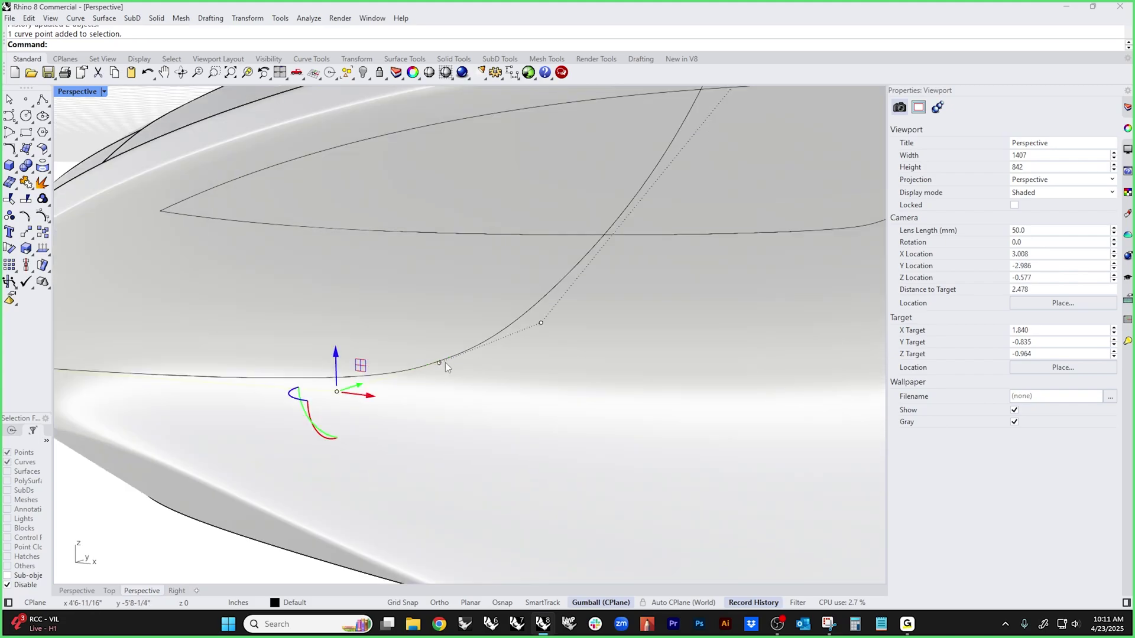
{"action": "left_click", "coordinate": [545, 325], "text": "shift"}
{"action": "left_click", "coordinate": [542, 323], "text": "shift"}
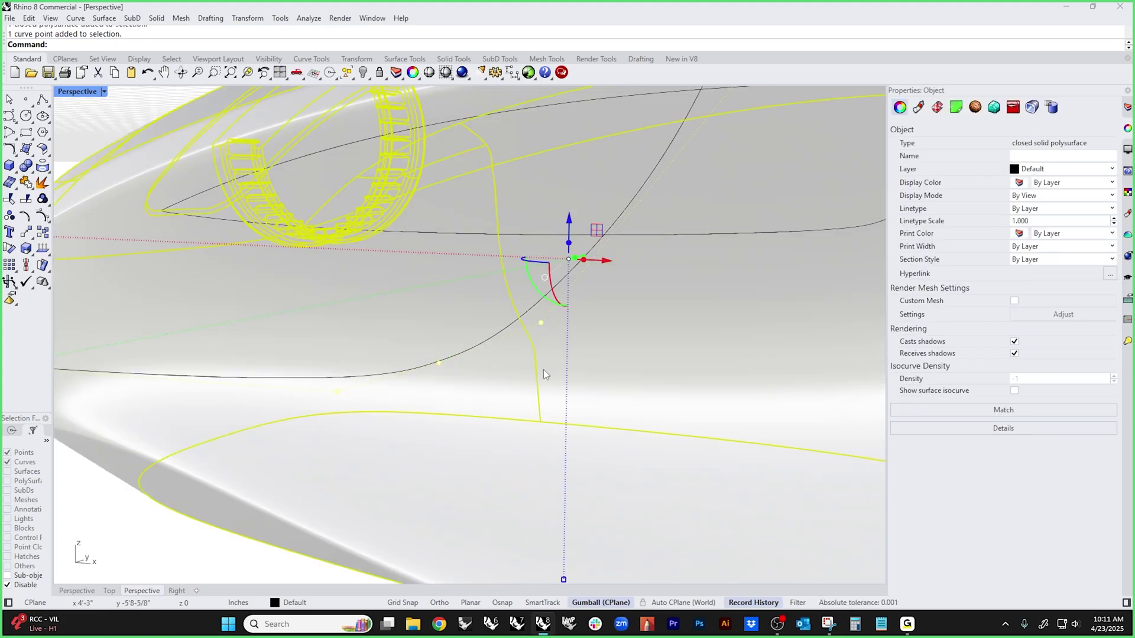
{"action": "left_click", "coordinate": [607, 380], "text": "ctrl"}
{"action": "scroll", "coordinate": [599, 382], "scroll_direction": "down", "scroll_amount": 10}
{"action": "right_click_drag", "start_coordinate": [594, 388], "coordinate": [577, 418]}
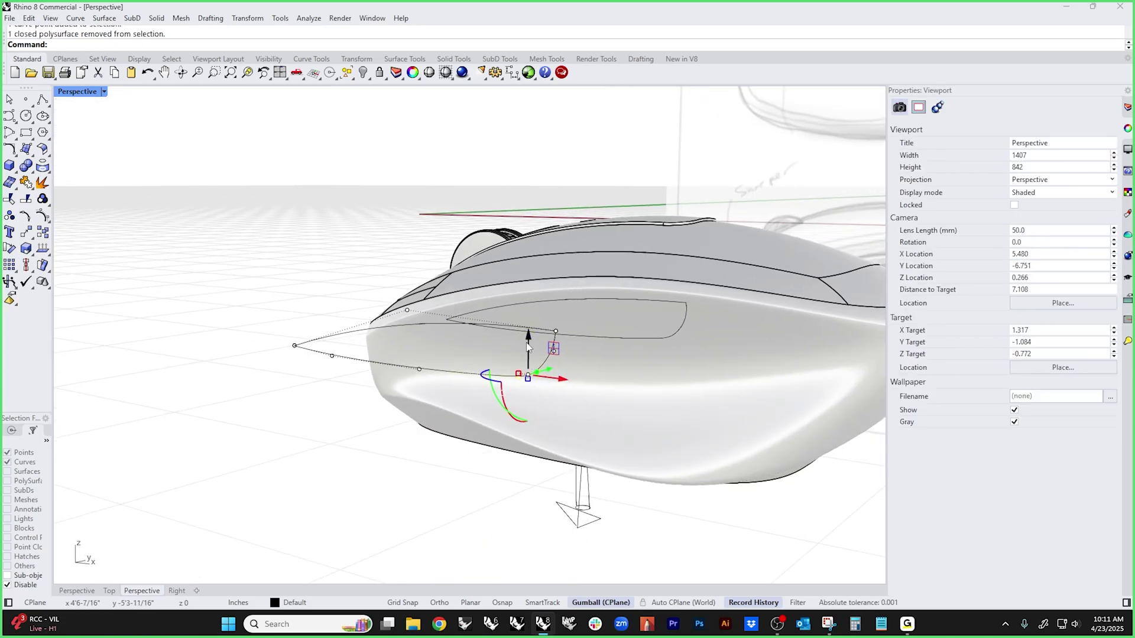
{"action": "left_click_drag", "start_coordinate": [528, 348], "coordinate": [527, 372]}
{"action": "left_click", "coordinate": [521, 380]}
{"action": "scroll", "coordinate": [555, 356], "scroll_direction": "up", "scroll_amount": 3}
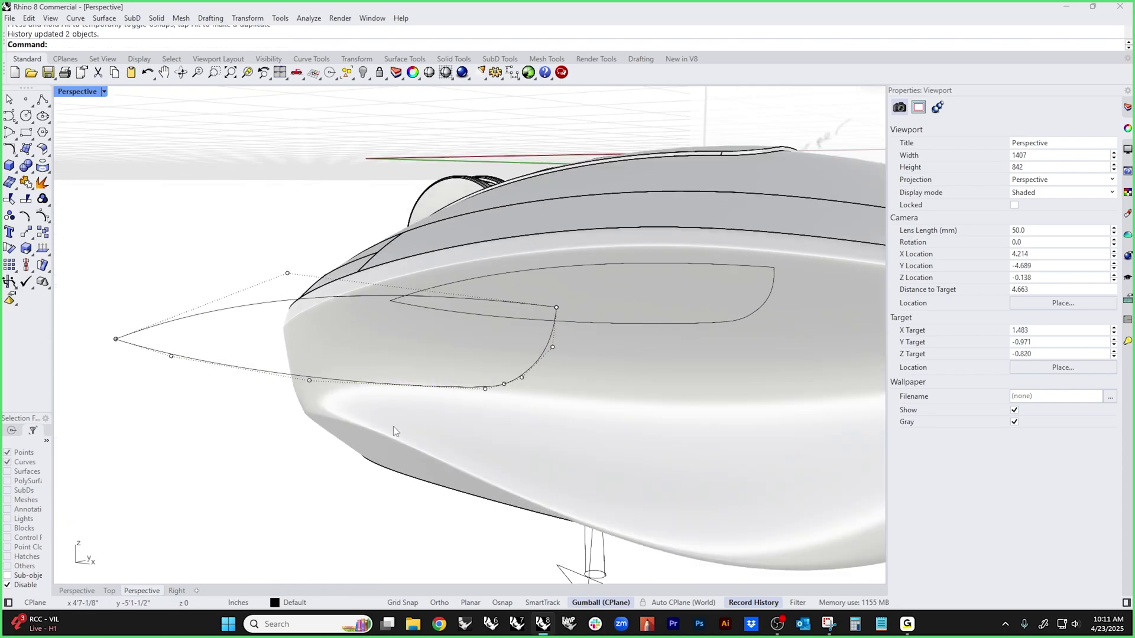
- PushPull the region inside the projected side outline about 1/16" outward from the mouse body and accept the history break
{"action": "scroll", "coordinate": [393, 428], "scroll_direction": "down", "scroll_amount": 8}
{"action": "right_click_drag", "start_coordinate": [396, 439], "coordinate": [585, 454]}
{"action": "scroll", "coordinate": [404, 427], "scroll_direction": "up", "scroll_amount": 6}
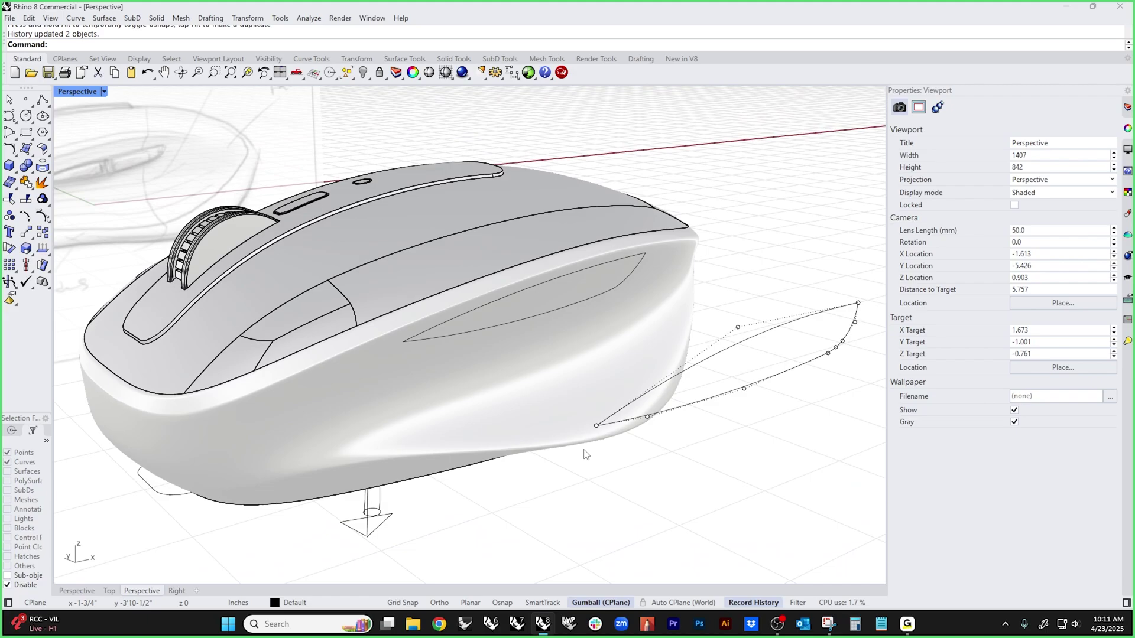
{"action": "type", "text": "pp"}
{"action": "key", "text": "Return"}
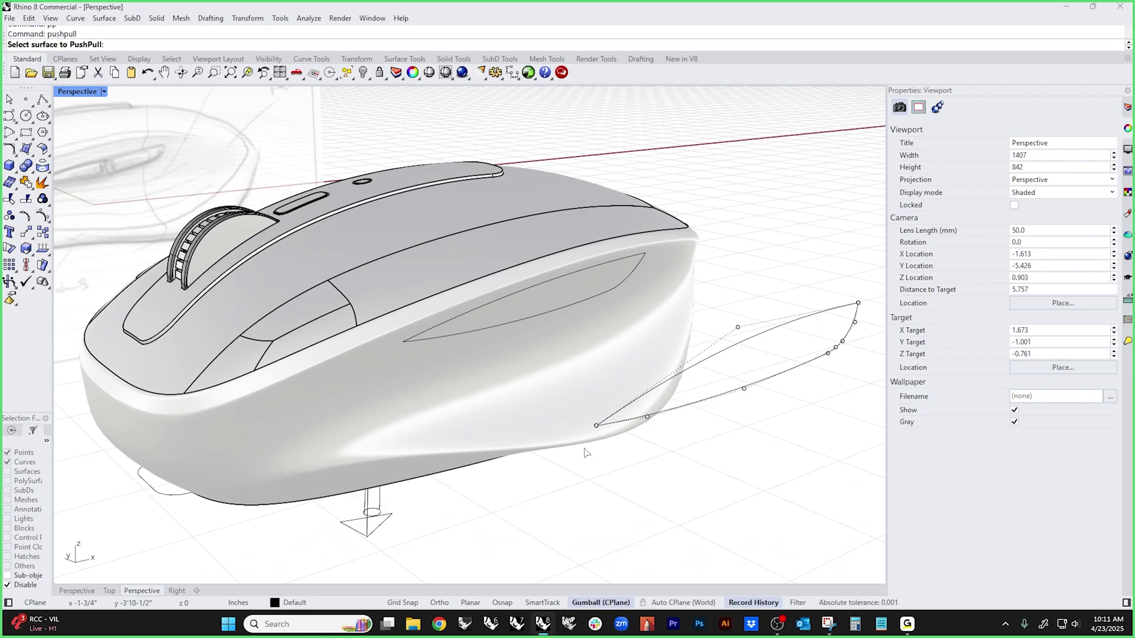
{"action": "left_click", "coordinate": [550, 304]}
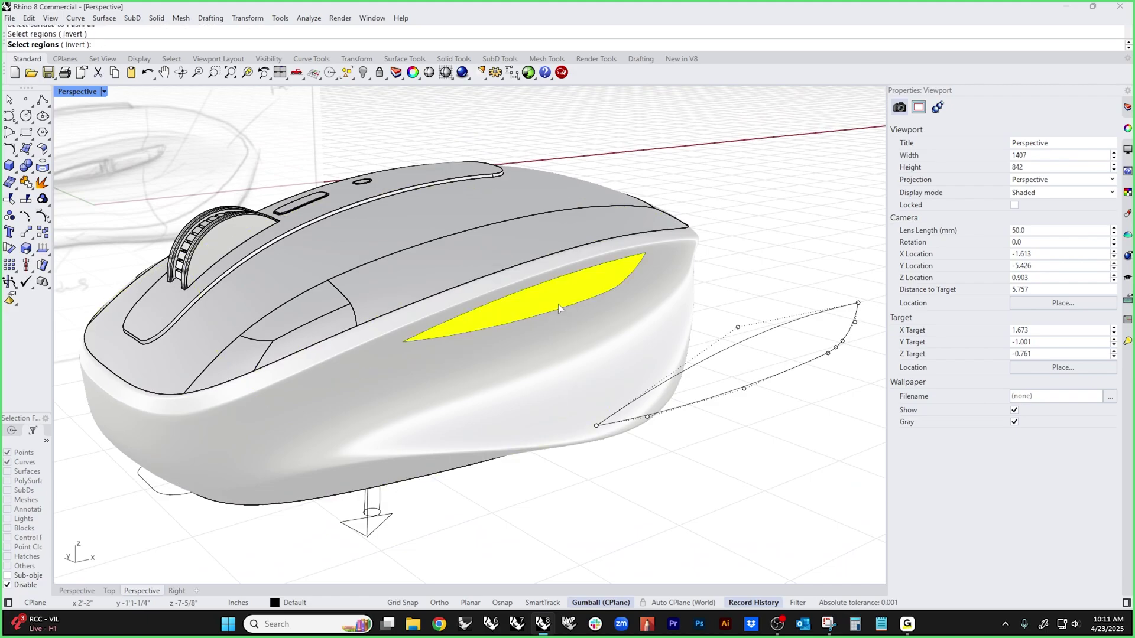
{"action": "key", "text": "Return"}
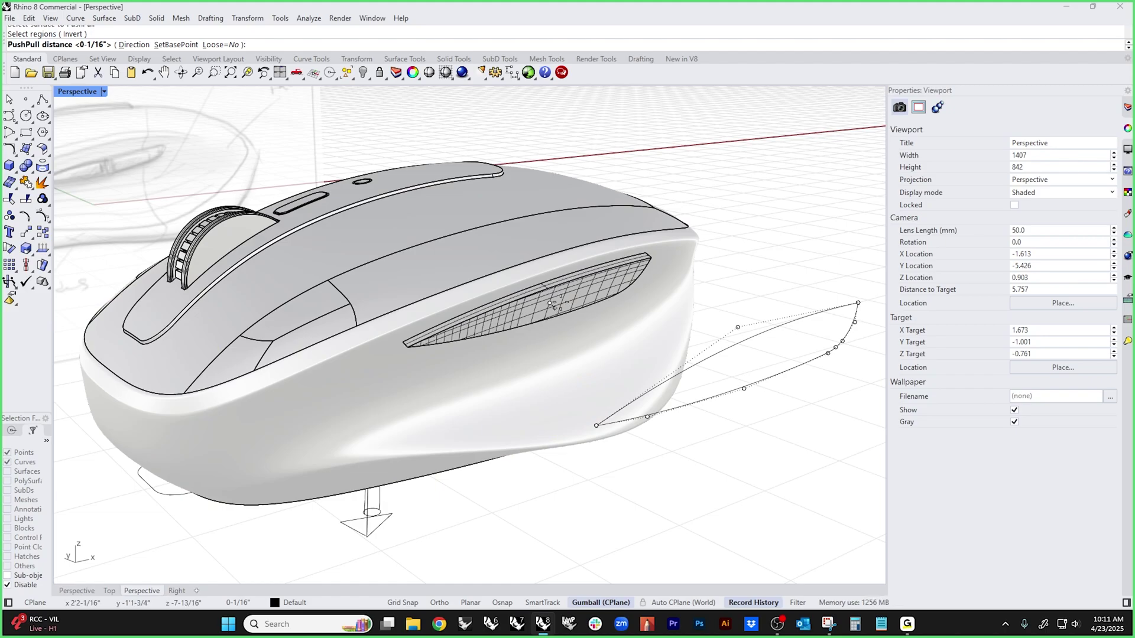
{"action": "left_click", "coordinate": [558, 302]}
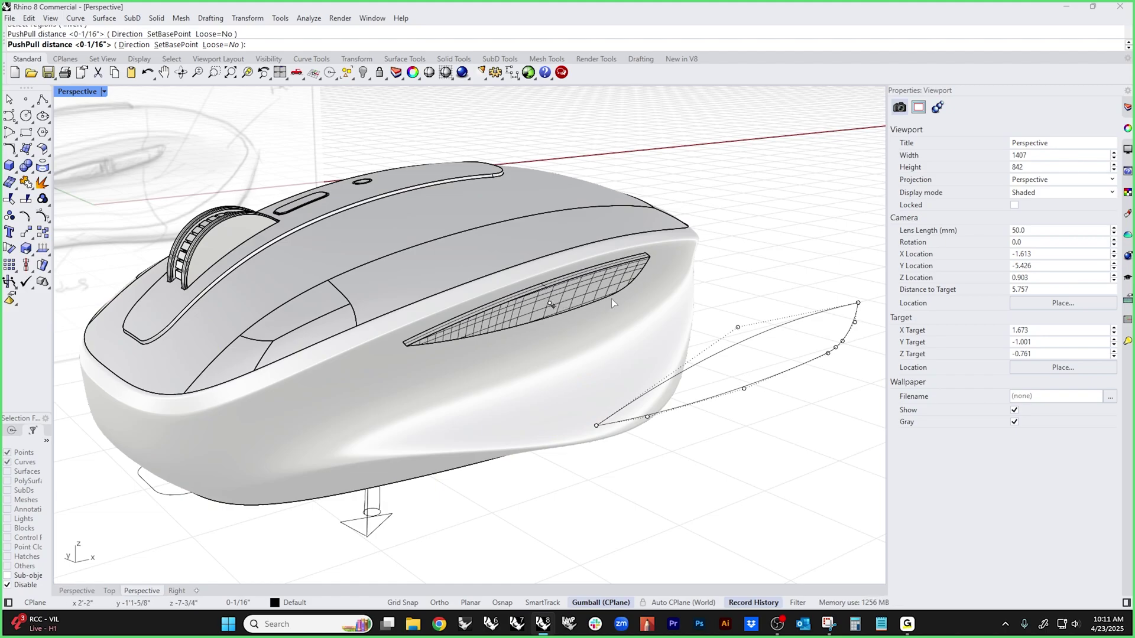
{"action": "left_click", "coordinate": [744, 262]}
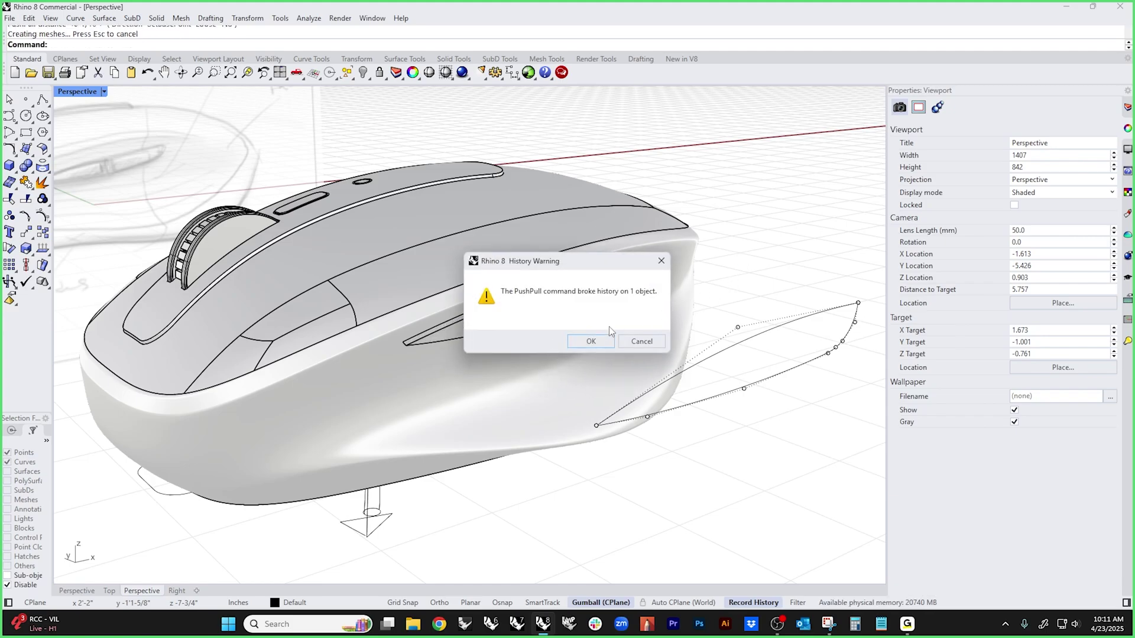
{"action": "left_click", "coordinate": [588, 341]}
{"action": "right_click_drag", "start_coordinate": [585, 342], "coordinate": [487, 318]}
{"action": "scroll", "coordinate": [527, 327], "scroll_direction": "up", "scroll_amount": 8}
{"action": "scroll", "coordinate": [537, 313], "scroll_direction": "down", "scroll_amount": 6}
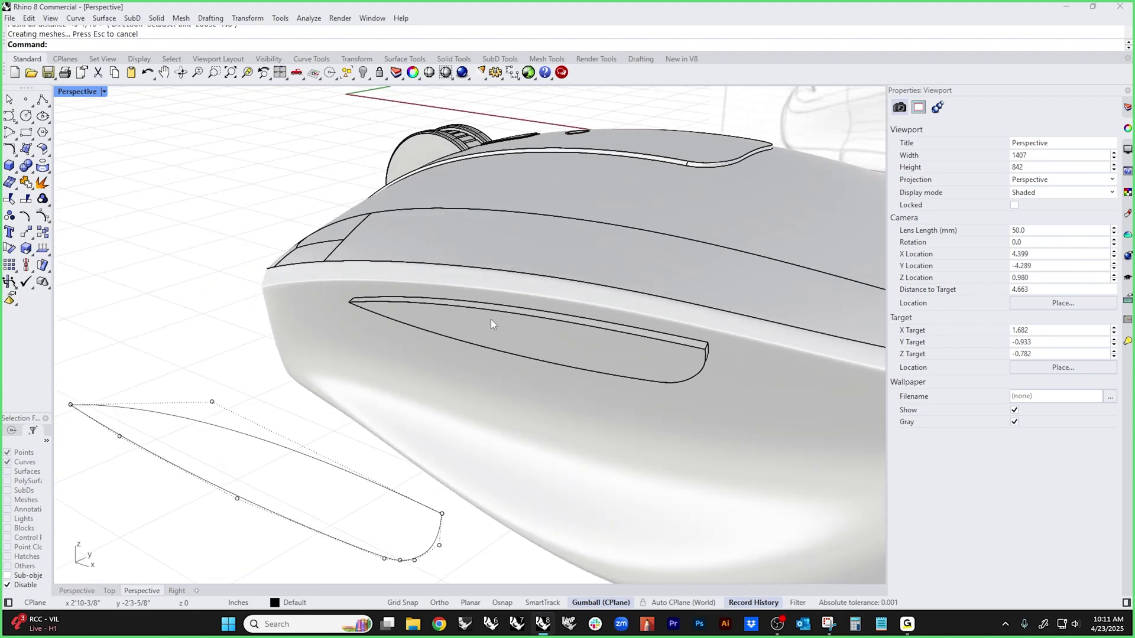
- In the Front view, draw a vertical line crossing the middle of the raised side panel from just above to just below it
{"action": "key", "text": "ctrl+F2"}
{"action": "key", "text": "Escape"}
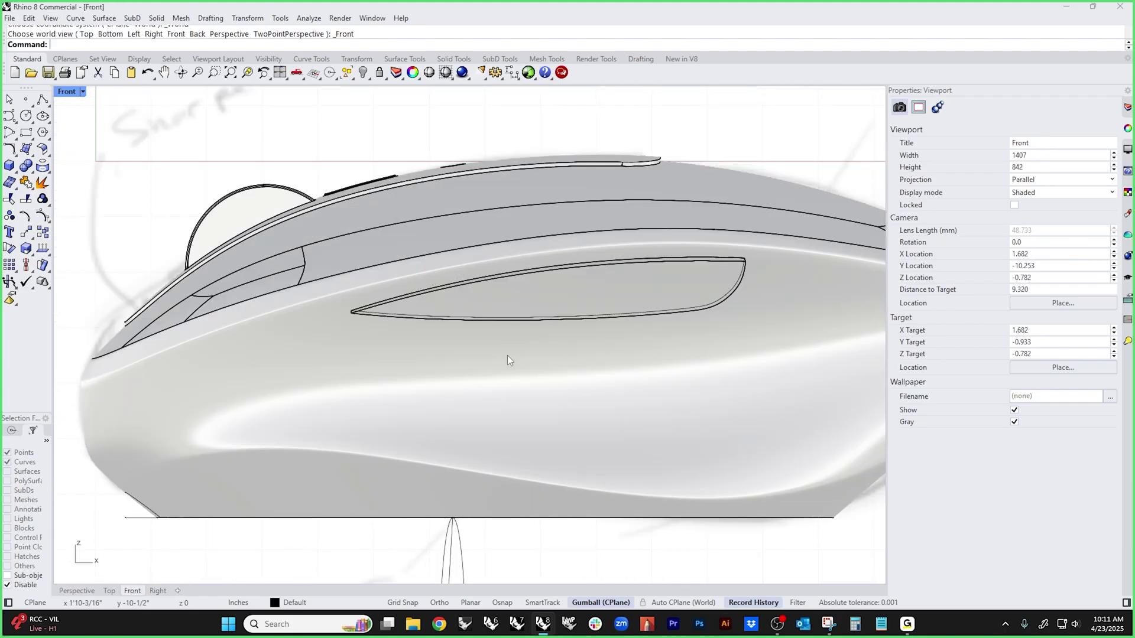
{"action": "left_click", "coordinate": [42, 99]}
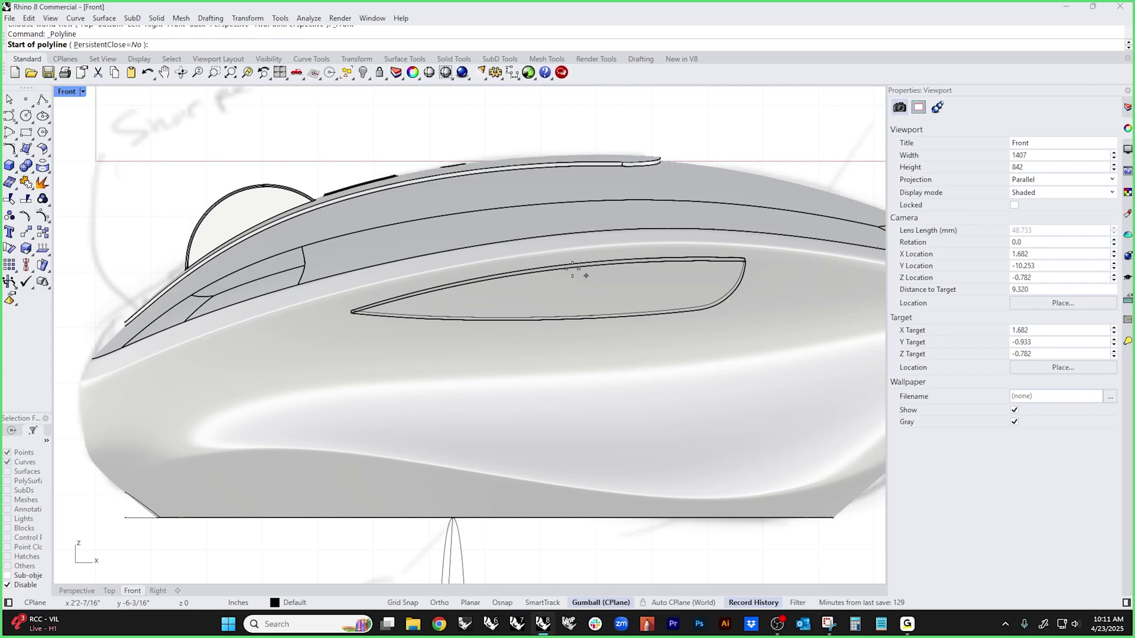
{"action": "left_click", "coordinate": [557, 258]}
{"action": "left_click", "coordinate": [558, 327]}
{"action": "key", "text": "Escape"}
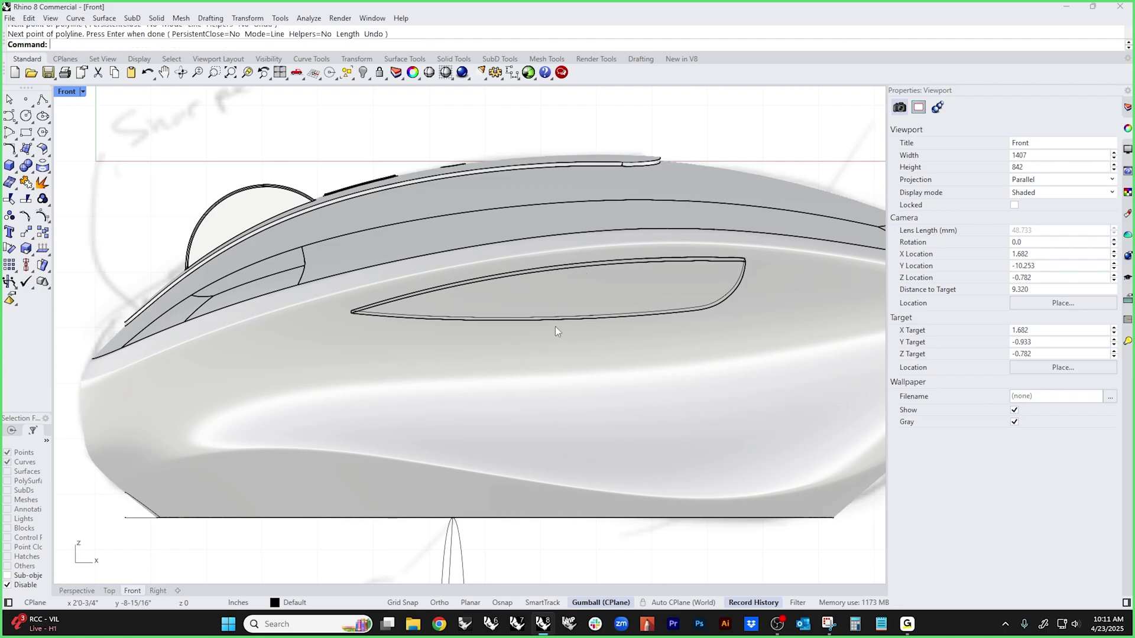
- Switch the Front view to Wireframe and draw a second vertical line just behind the first, spanning the same height
{"action": "middle_click", "coordinate": [558, 261]}
{"action": "left_click", "coordinate": [569, 276]}
{"action": "scroll", "coordinate": [568, 276], "scroll_direction": "up", "scroll_amount": 4}
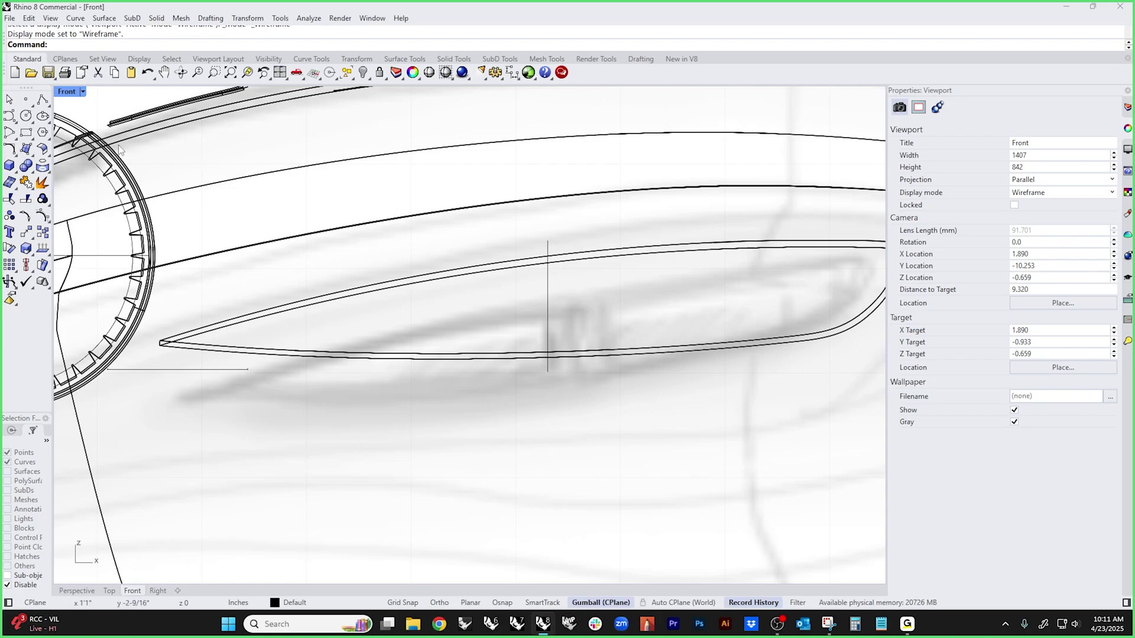
{"action": "left_click", "coordinate": [38, 102]}
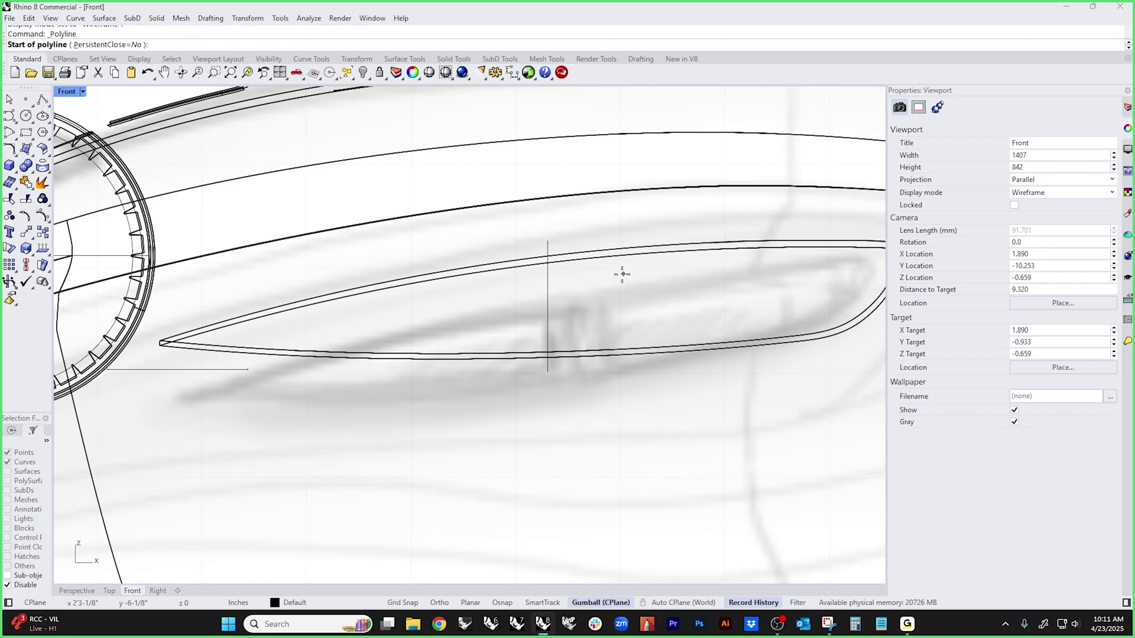
{"action": "left_click", "coordinate": [551, 243]}
{"action": "left_click", "coordinate": [556, 241]}
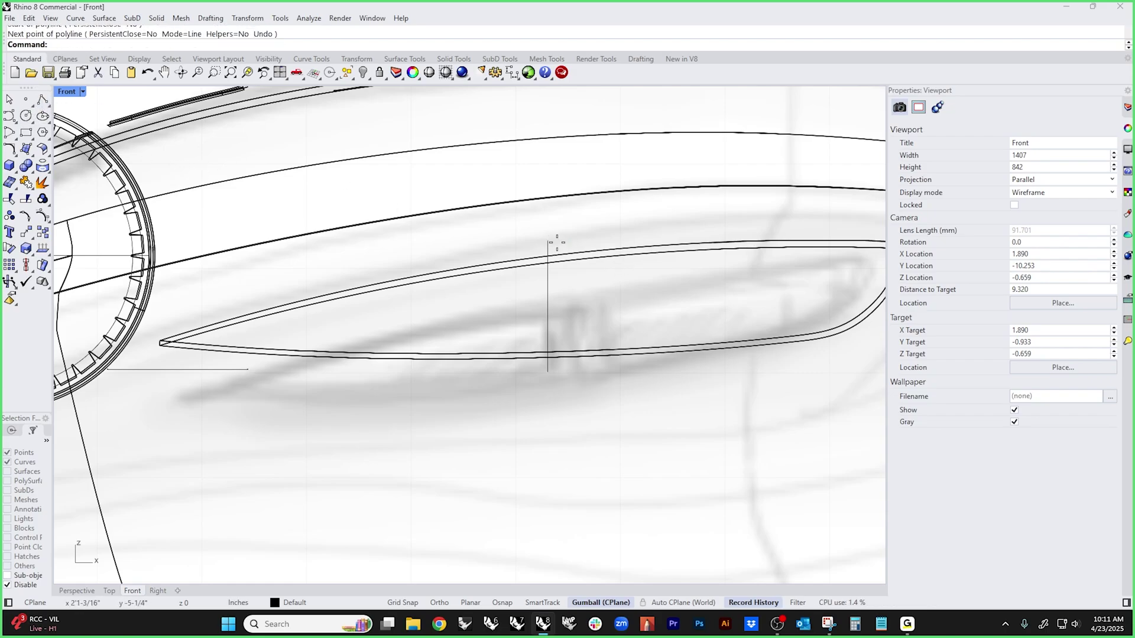
{"action": "left_click", "coordinate": [554, 241]}
{"action": "left_click", "coordinate": [550, 372]}
{"action": "key", "text": "Return"}
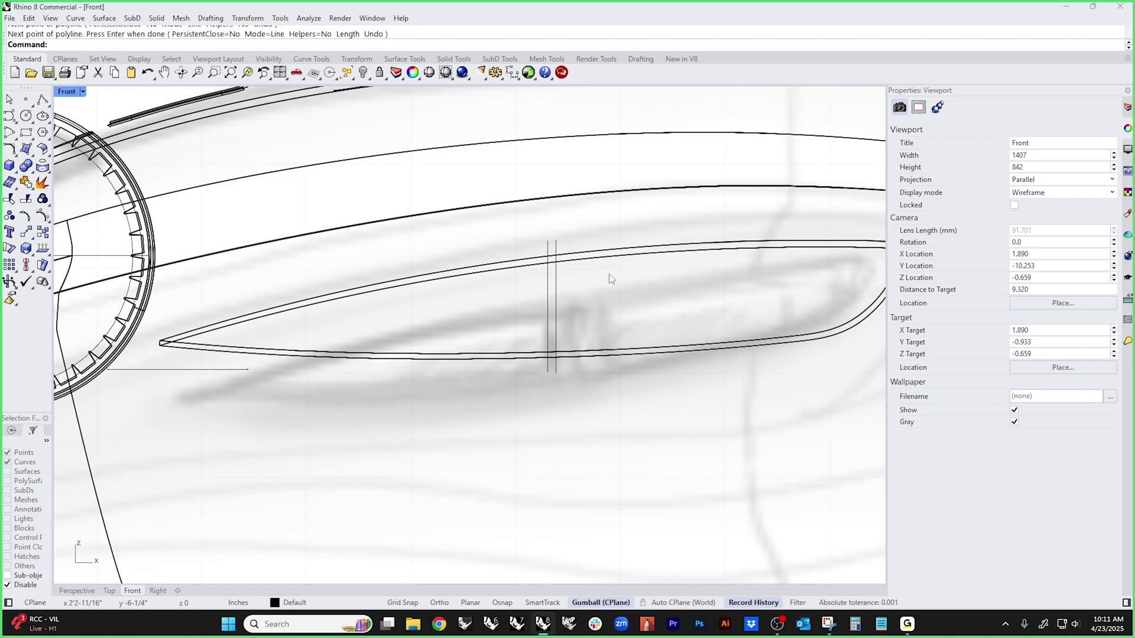
- Project the two vertical lines onto the mouse model in the Front view
{"action": "left_click_drag", "start_coordinate": [573, 226], "coordinate": [507, 284]}
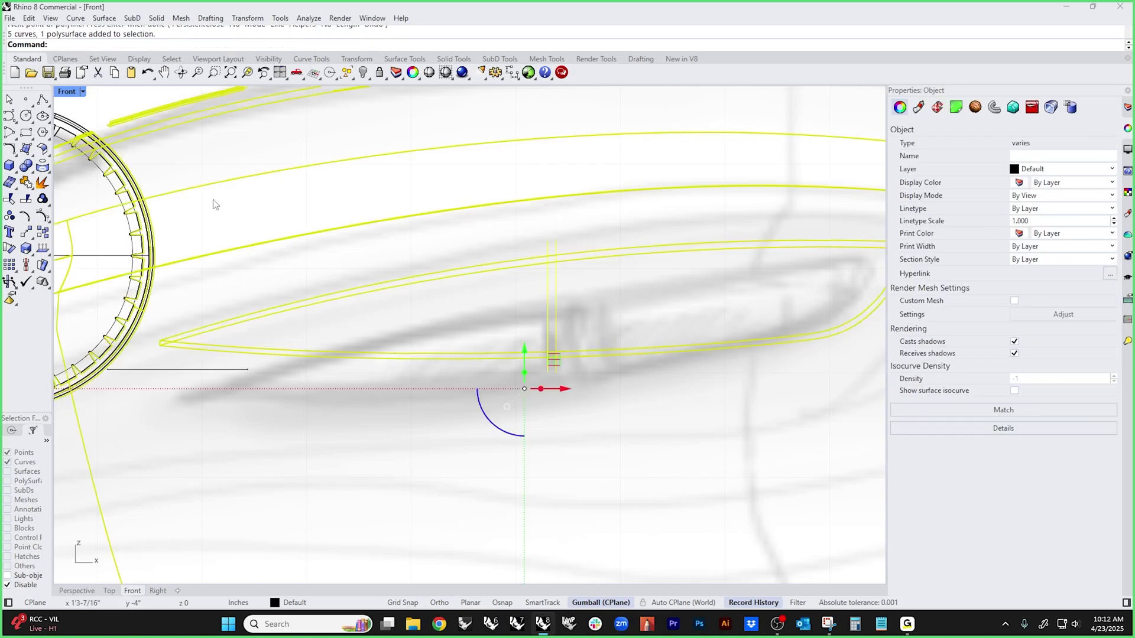
{"action": "left_click_drag", "start_coordinate": [431, 248], "coordinate": [328, 322], "text": "ctrl"}
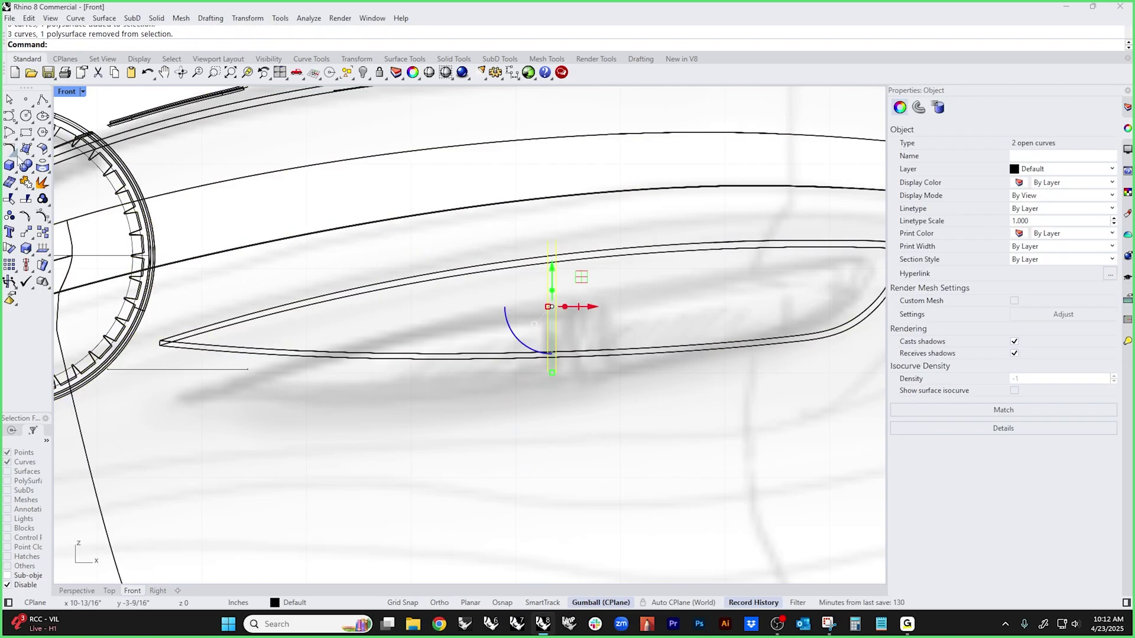
{"action": "left_click", "coordinate": [41, 168]}
{"action": "key", "text": "ctrl+a"}
{"action": "right_click", "coordinate": [458, 441]}
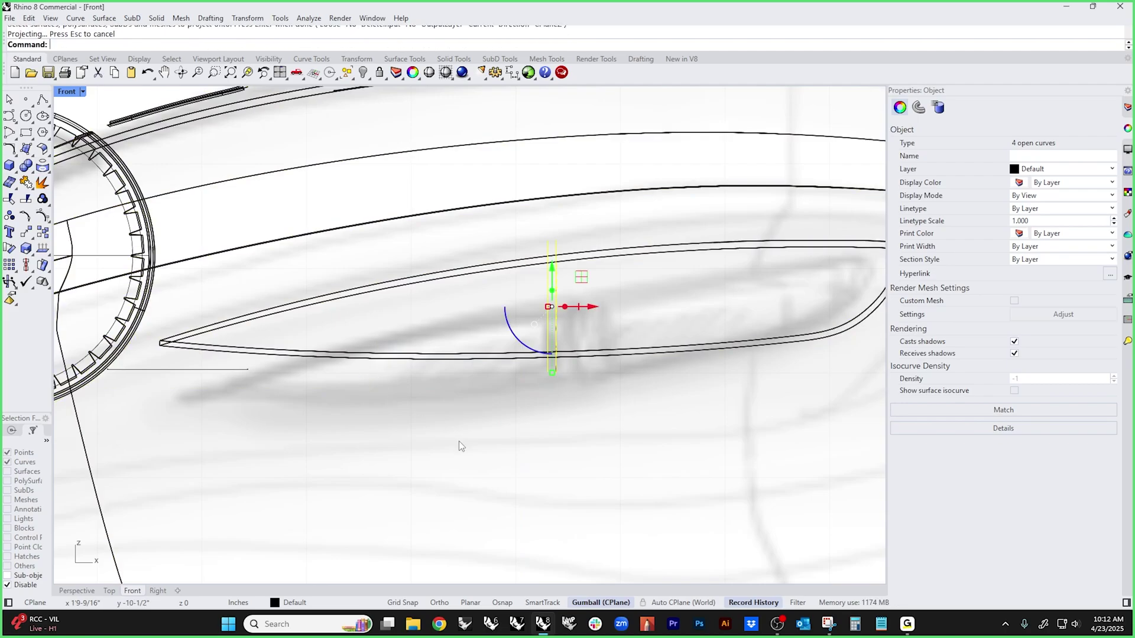
{"action": "left_click", "coordinate": [458, 441]}
- In a shaded Perspective view, PushPull the narrow strip between the projected lines inward to cut a groove across the raised panel
{"action": "key", "text": "ctrl+F4"}
{"action": "middle_click", "coordinate": [495, 425]}
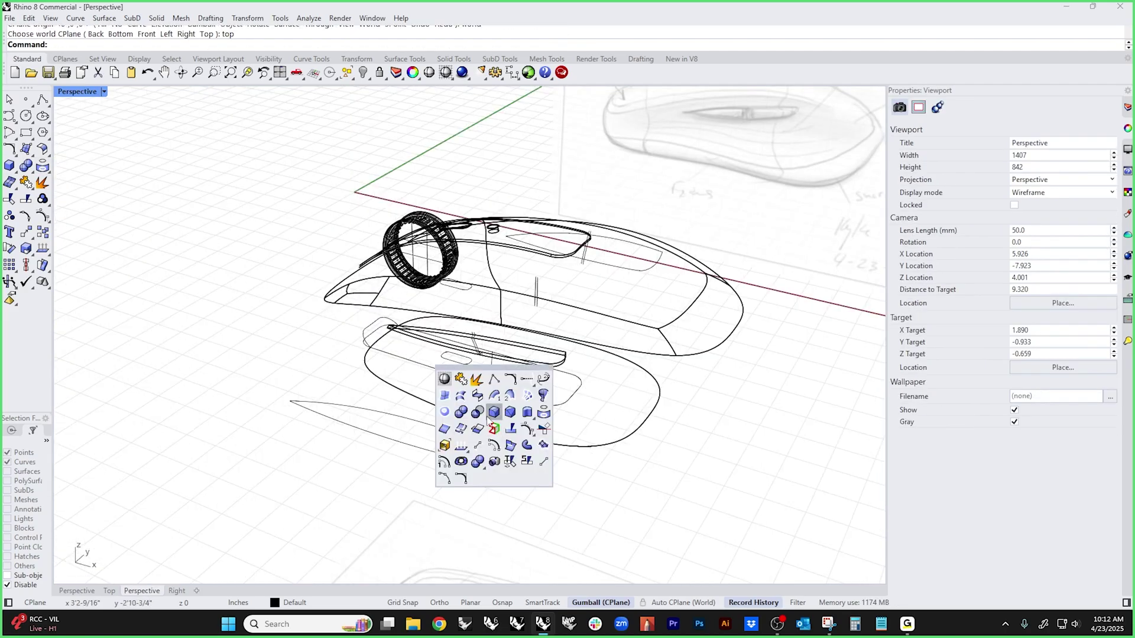
{"action": "left_click", "coordinate": [445, 379]}
{"action": "scroll", "coordinate": [498, 345], "scroll_direction": "up", "scroll_amount": 10}
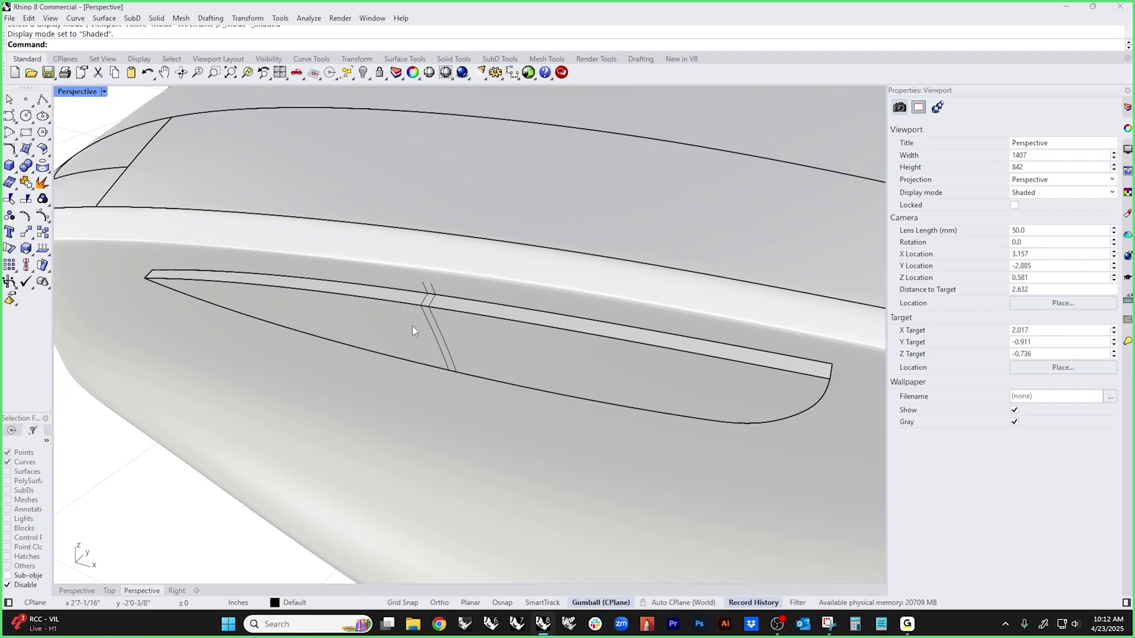
{"action": "type", "text": "pushpull"}
{"action": "key", "text": "Return"}
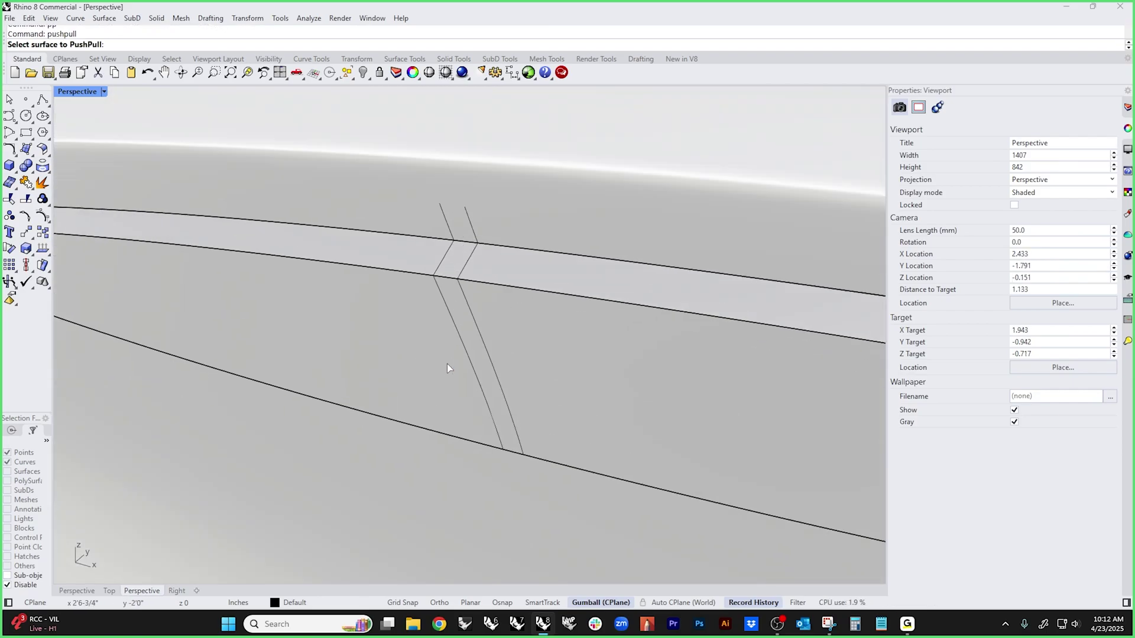
{"action": "left_click", "coordinate": [466, 330]}
{"action": "key", "text": "Return"}
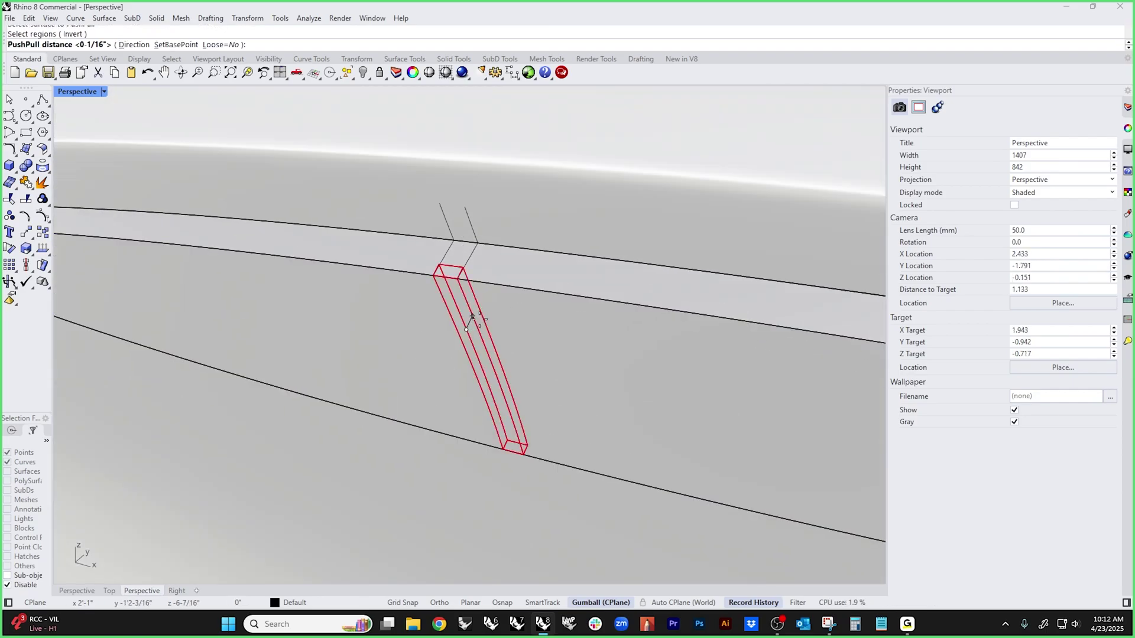
{"action": "left_click", "coordinate": [489, 344]}
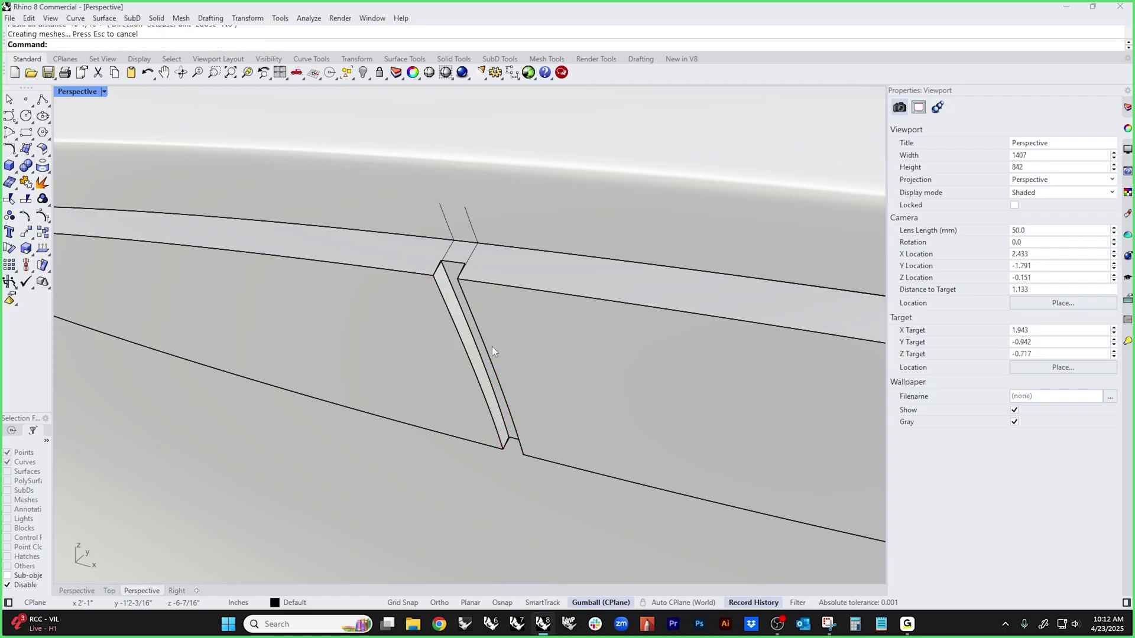
{"action": "left_click", "coordinate": [591, 341]}
{"action": "scroll", "coordinate": [498, 359], "scroll_direction": "down", "scroll_amount": 10}
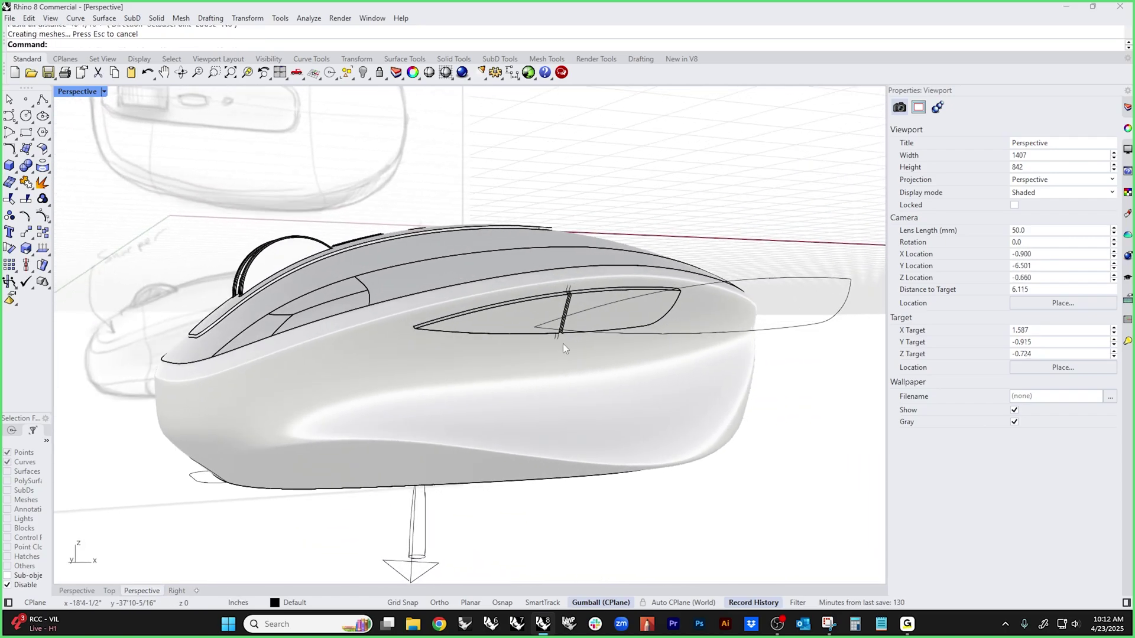
- Start BlendEdge and select the raised panel's upper and lower outline edges on both sides of the groove
{"action": "scroll", "coordinate": [563, 343], "scroll_direction": "up", "scroll_amount": 8}
{"action": "right_click_drag", "start_coordinate": [564, 342], "coordinate": [532, 331]}
{"action": "scroll", "coordinate": [573, 317], "scroll_direction": "up", "scroll_amount": 10}
{"action": "middle_click", "coordinate": [379, 327]}
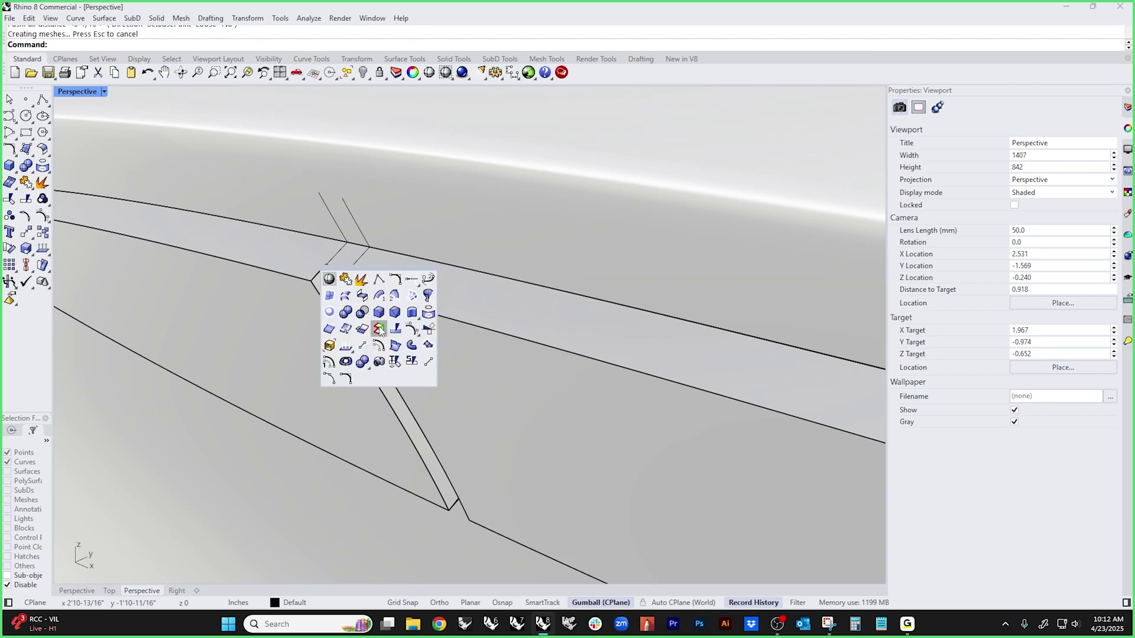
{"action": "left_click", "coordinate": [379, 317]}
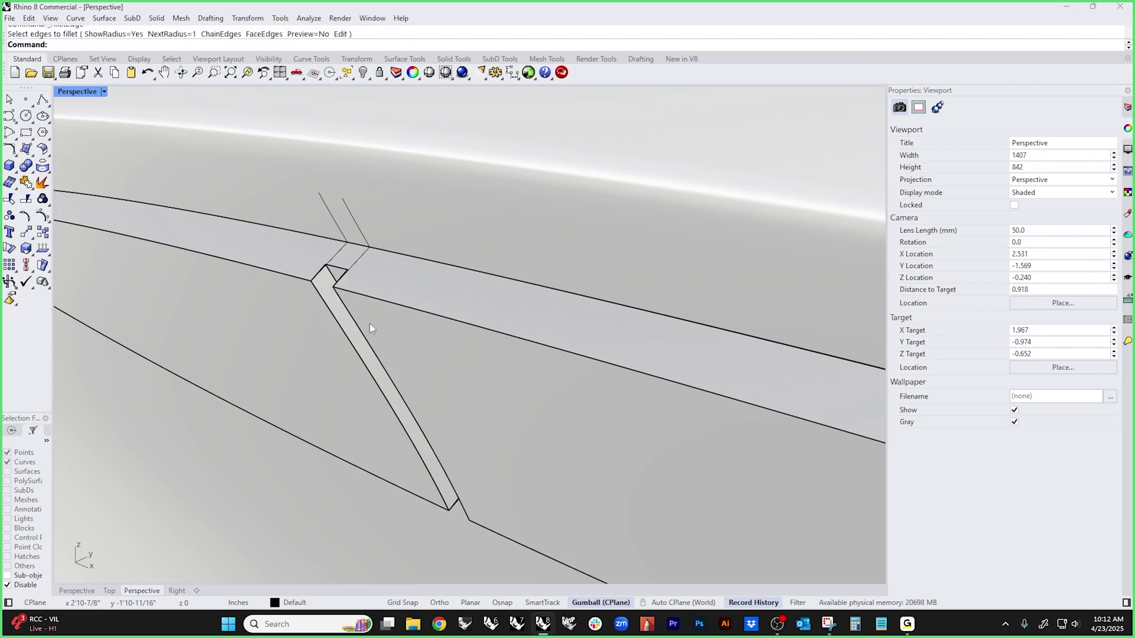
{"action": "middle_click", "coordinate": [370, 324]}
{"action": "left_click", "coordinate": [373, 317]}
{"action": "left_click", "coordinate": [297, 280]}
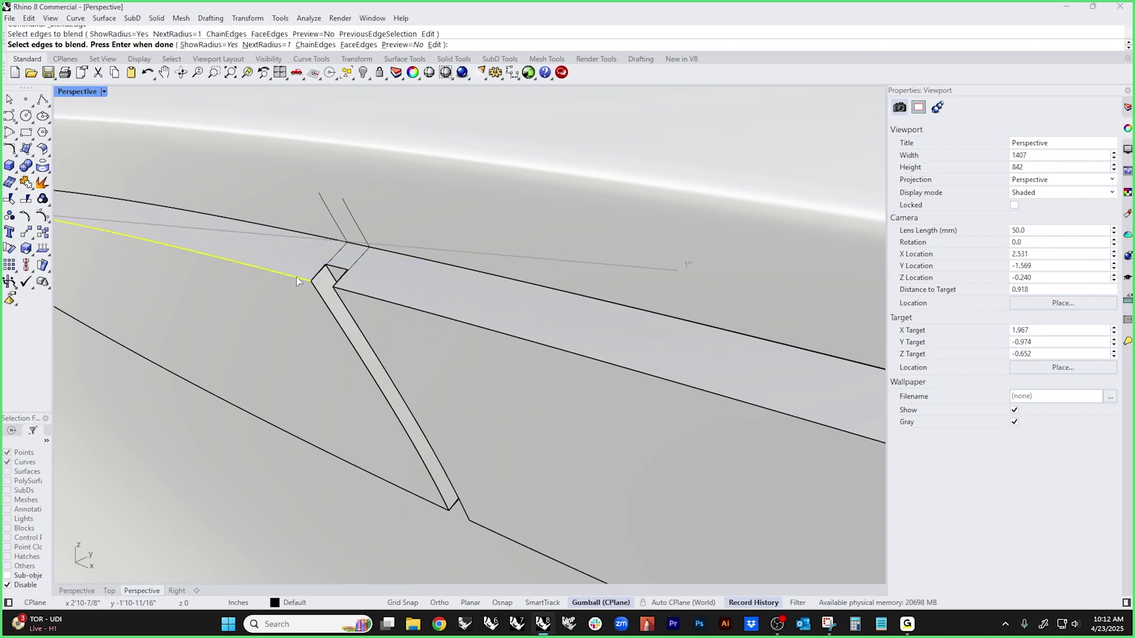
{"action": "left_click", "coordinate": [392, 307]}
{"action": "left_click", "coordinate": [374, 478]}
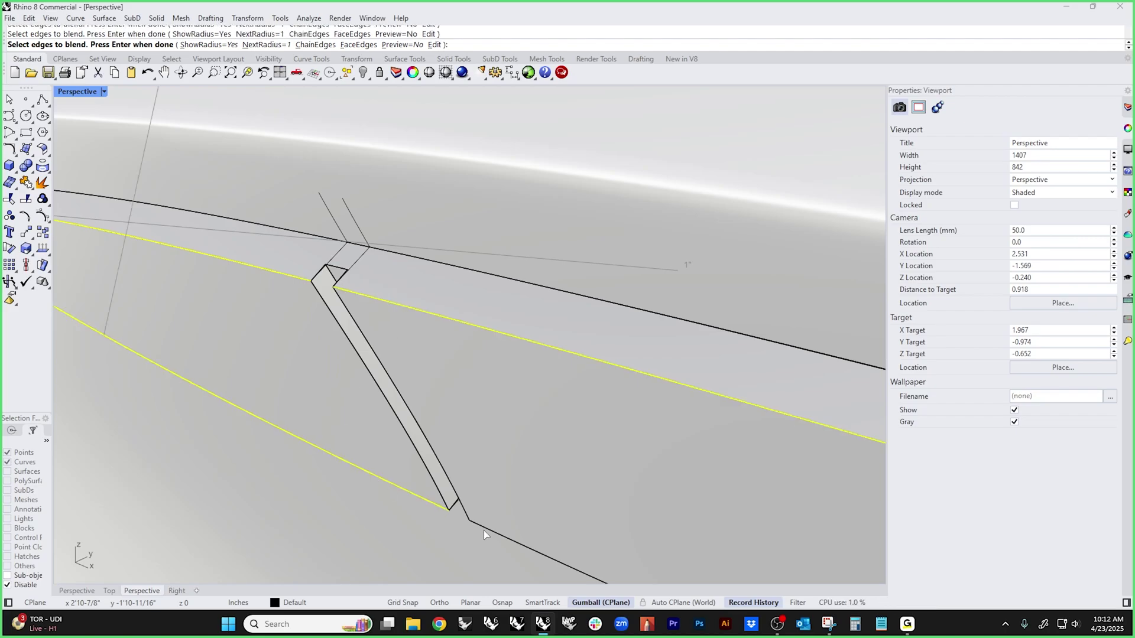
{"action": "left_click", "coordinate": [483, 528]}
- Add the groove's long side edges and the short edges at both its ends to the BlendEdge selection and accept the edges
{"action": "left_click", "coordinate": [452, 490]}
{"action": "left_click", "coordinate": [402, 433]}
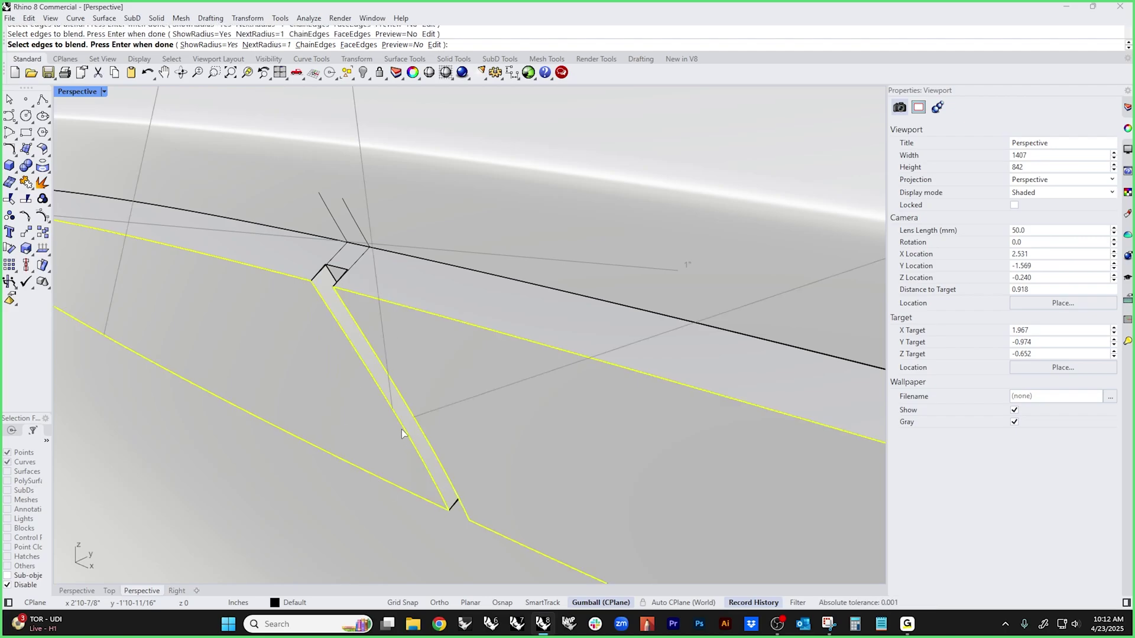
{"action": "scroll", "coordinate": [325, 241], "scroll_direction": "up", "scroll_amount": 3}
{"action": "left_click", "coordinate": [373, 270]}
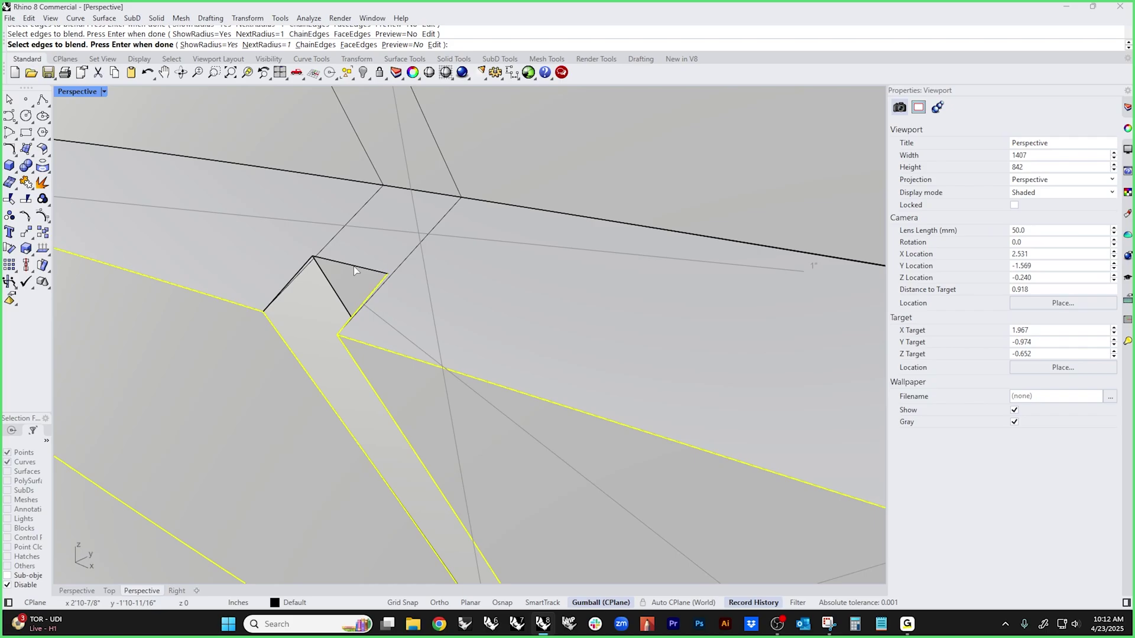
{"action": "right_click_drag", "start_coordinate": [297, 277], "coordinate": [476, 265]}
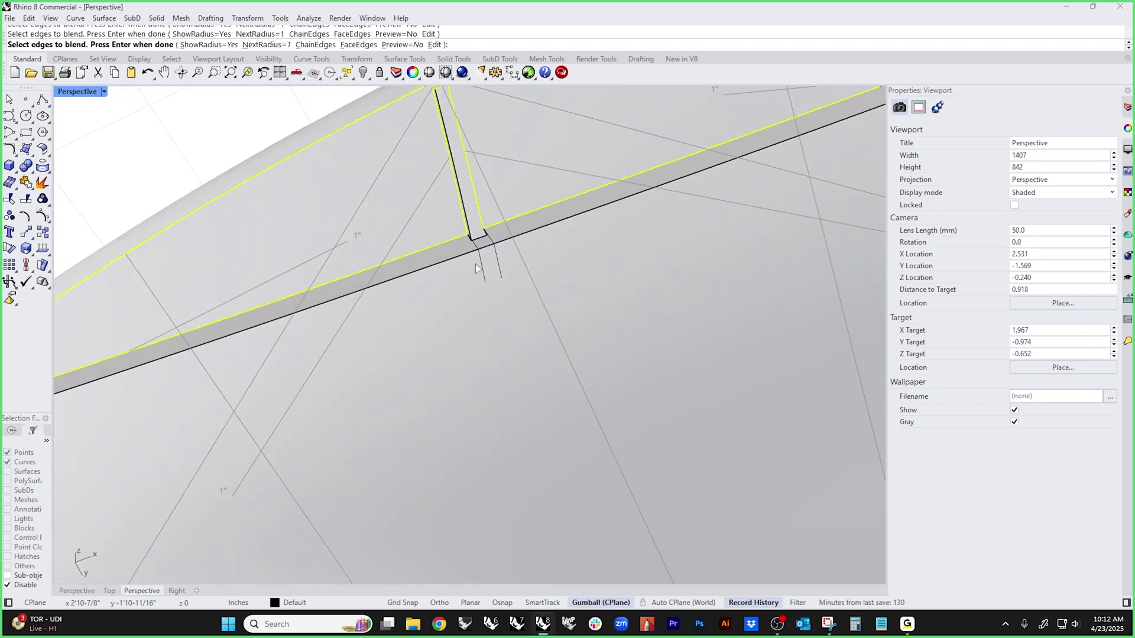
{"action": "scroll", "coordinate": [458, 225], "scroll_direction": "up", "scroll_amount": 2}
{"action": "left_click", "coordinate": [470, 217]}
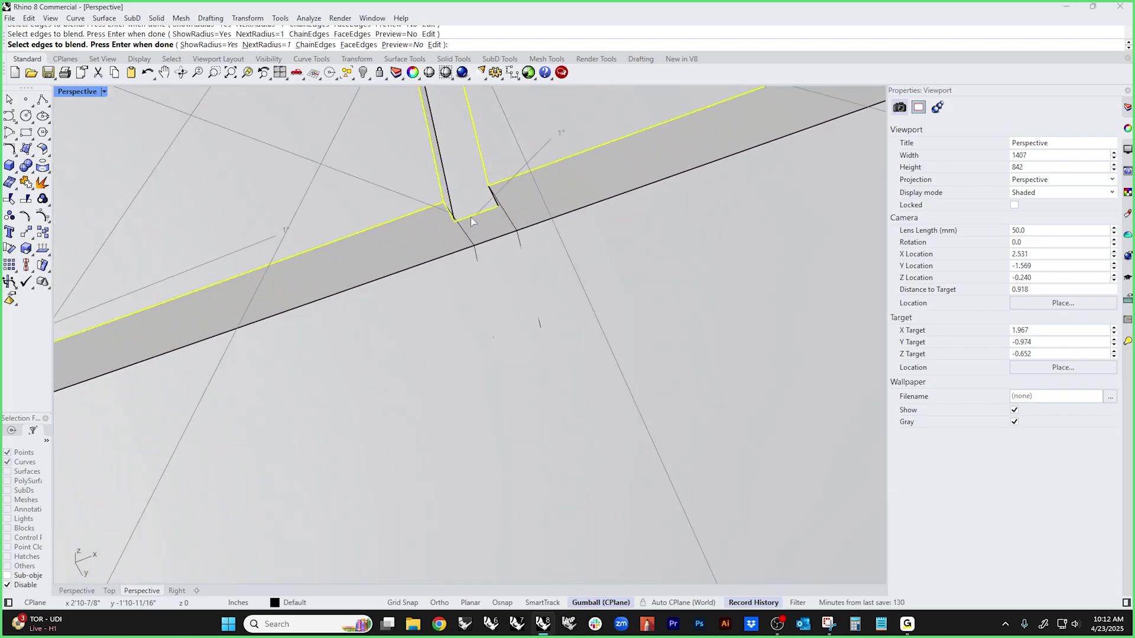
{"action": "left_click", "coordinate": [499, 208]}
{"action": "left_click", "coordinate": [532, 234]}
{"action": "right_click_drag", "start_coordinate": [530, 242], "coordinate": [542, 463]}
{"action": "right_click", "coordinate": [525, 395]}
{"action": "scroll", "coordinate": [509, 402], "scroll_direction": "down", "scroll_amount": 7}
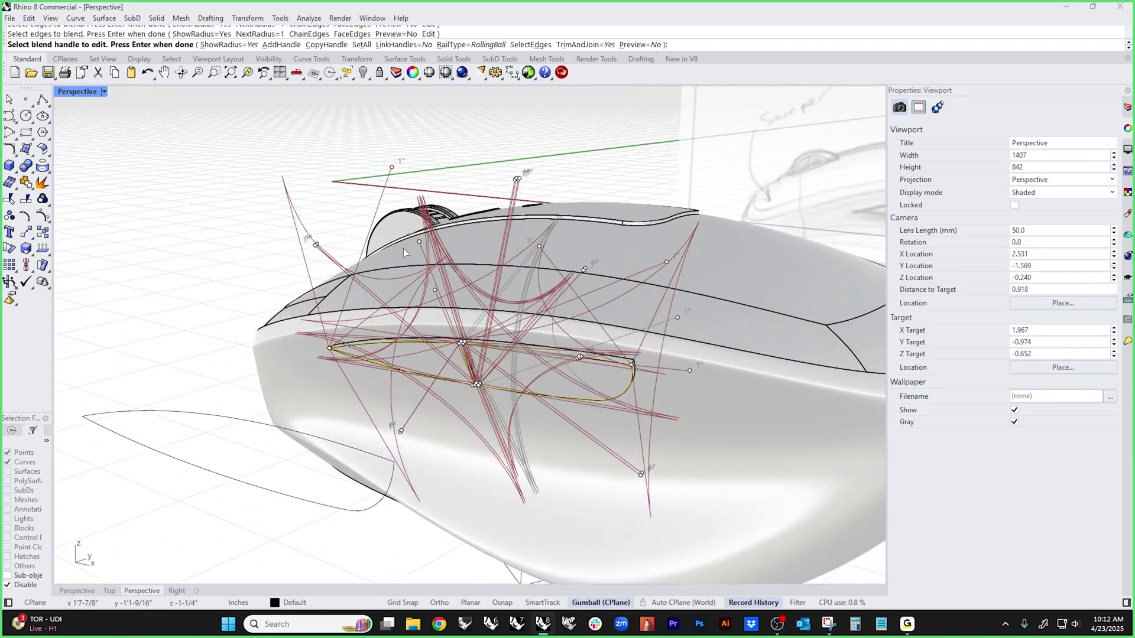
- Set the radius of all blend handles to .01 and inspect the handles at the groove's upper corners
{"action": "left_click", "coordinate": [360, 45]}
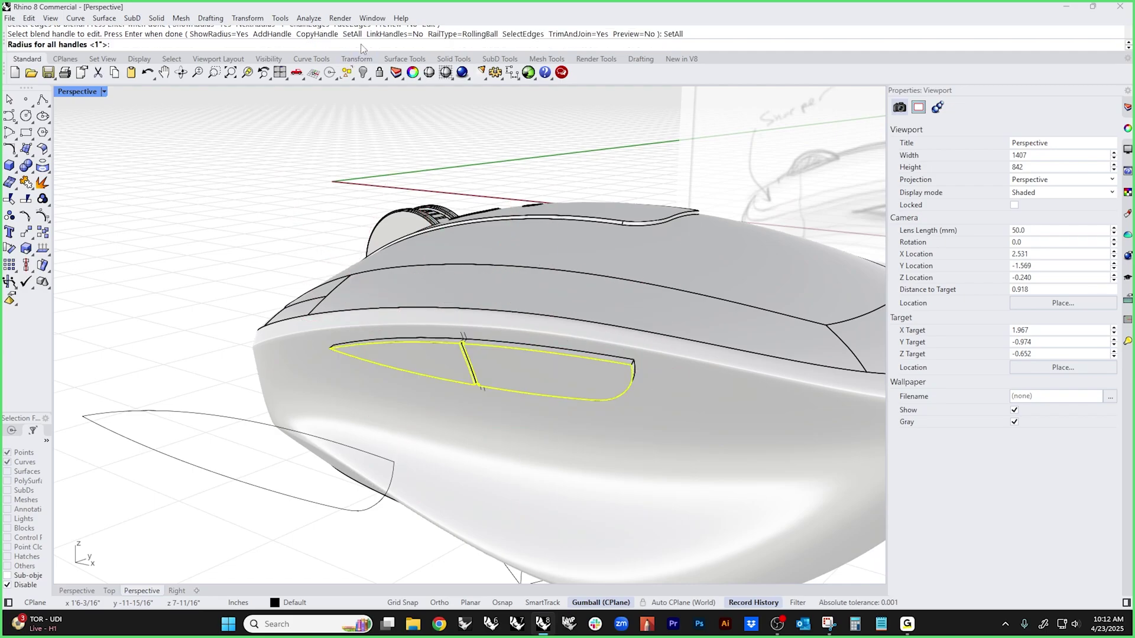
{"action": "type", "text": ".01"}
{"action": "key", "text": "Return"}
{"action": "scroll", "coordinate": [513, 274], "scroll_direction": "up", "scroll_amount": 8}
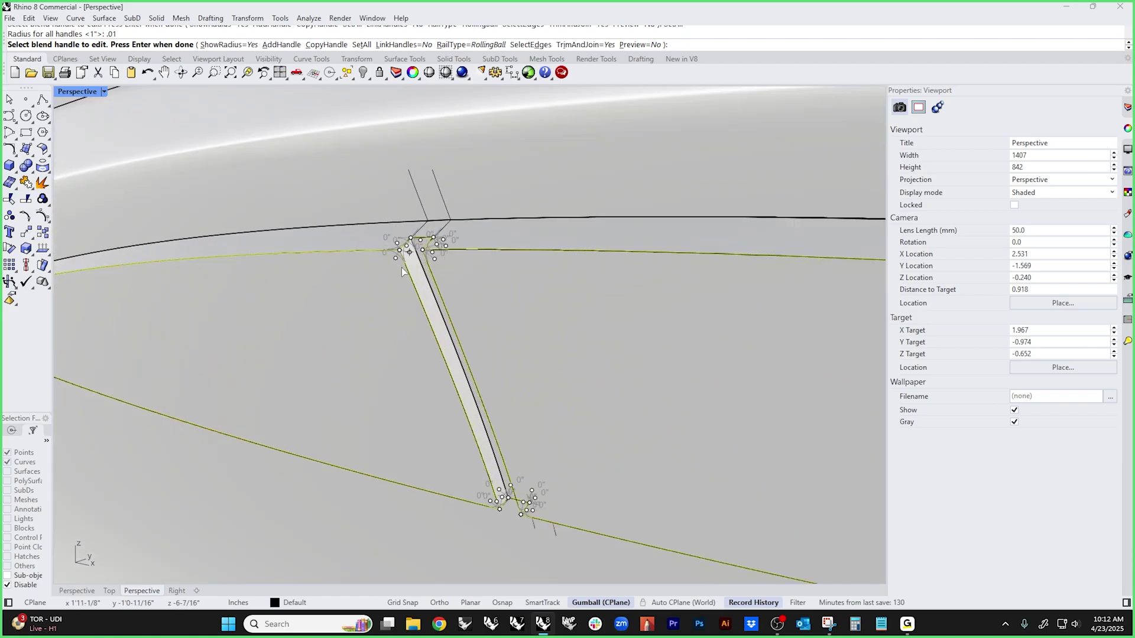
{"action": "scroll", "coordinate": [439, 252], "scroll_direction": "up", "scroll_amount": 5}
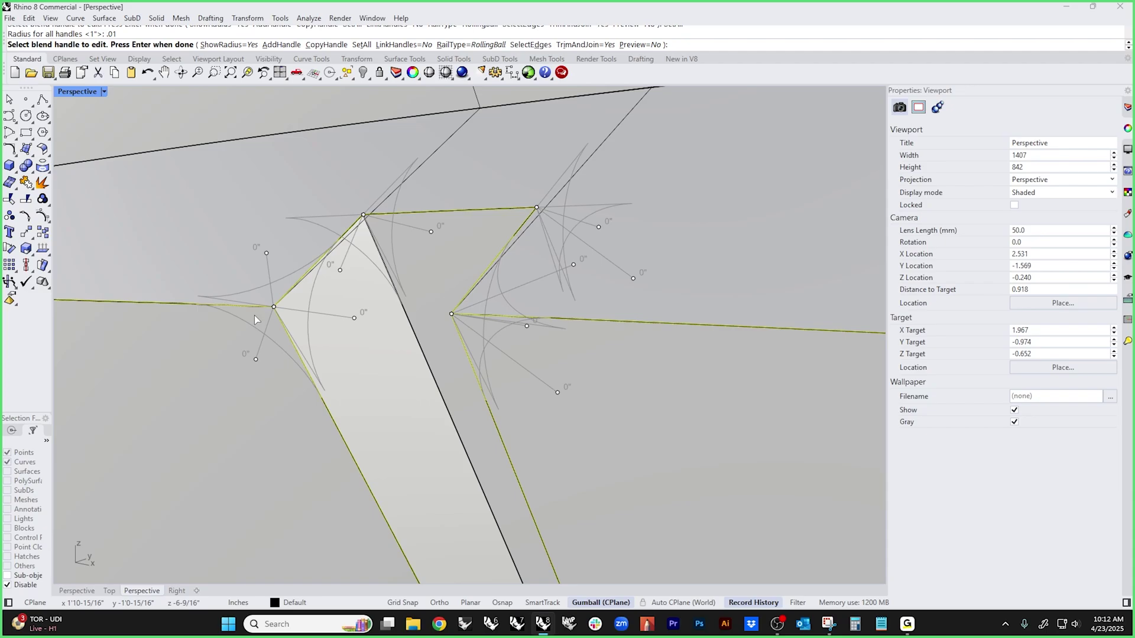
- Set the radius of all blend handles to .005 and create the edge blends
{"action": "left_click", "coordinate": [358, 46]}
{"action": "type", "text": ".005"}
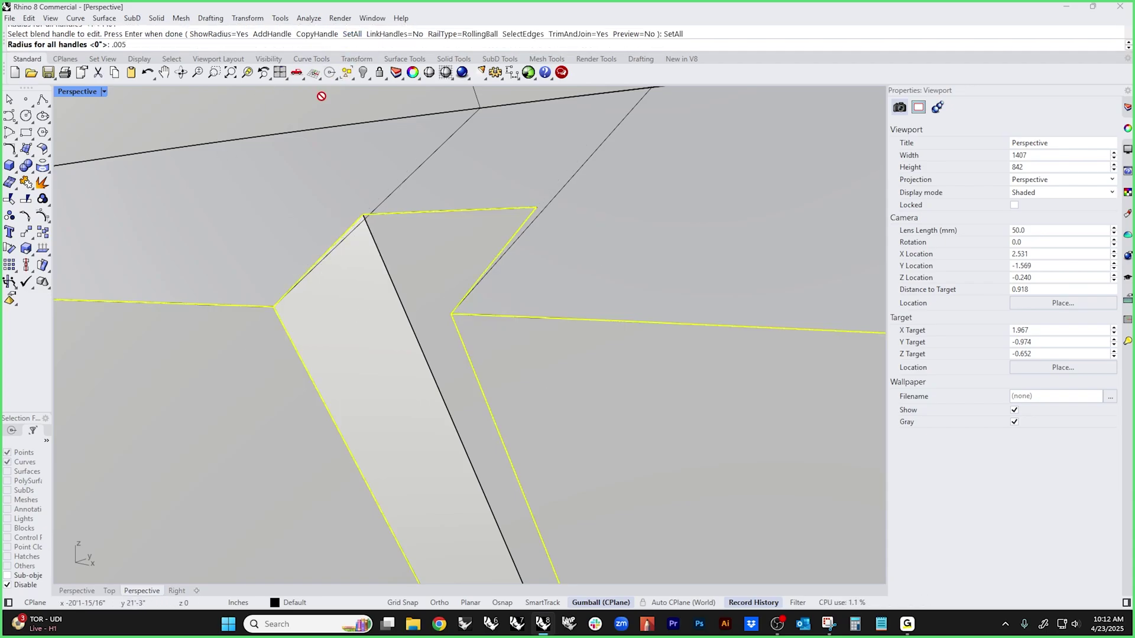
{"action": "key", "text": "Return"}
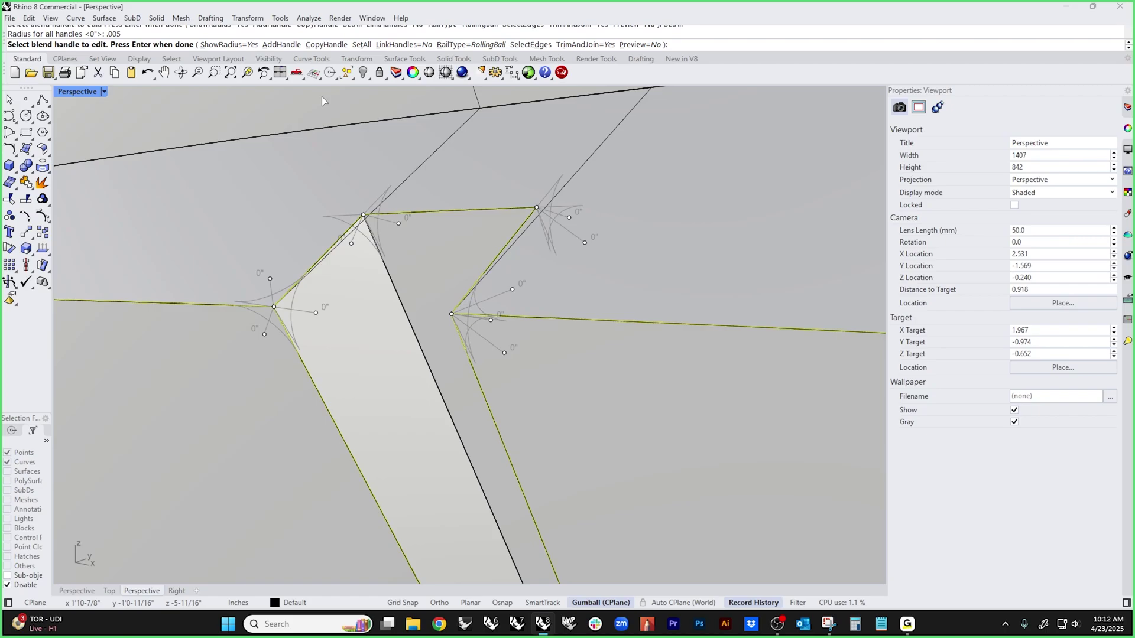
{"action": "key", "text": "Return"}
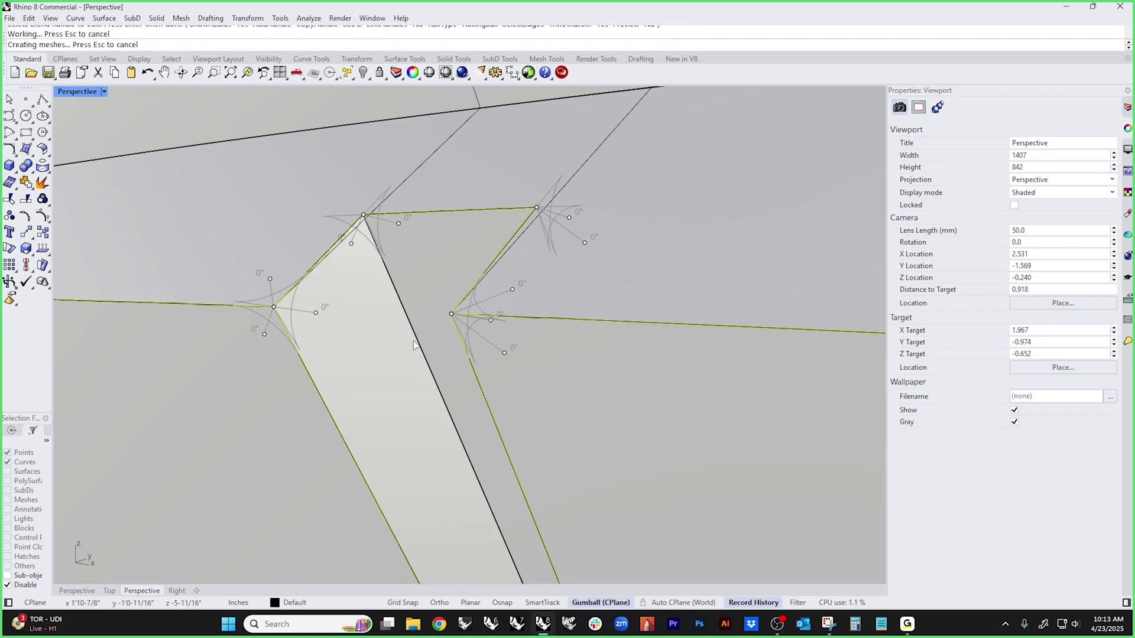
- Examine the blended edges of the side button panel and its groove from several angles
{"action": "scroll", "coordinate": [427, 378], "scroll_direction": "down", "scroll_amount": 6}
{"action": "right_click_drag", "start_coordinate": [424, 391], "coordinate": [527, 331]}
{"action": "scroll", "coordinate": [526, 331], "scroll_direction": "down", "scroll_amount": 8}
{"action": "right_click_drag", "start_coordinate": [553, 378], "coordinate": [644, 353]}
{"action": "scroll", "coordinate": [336, 310], "scroll_direction": "up", "scroll_amount": 8}
{"action": "scroll", "coordinate": [434, 435], "scroll_direction": "up", "scroll_amount": 7}
{"action": "scroll", "coordinate": [431, 437], "scroll_direction": "down", "scroll_amount": 9}
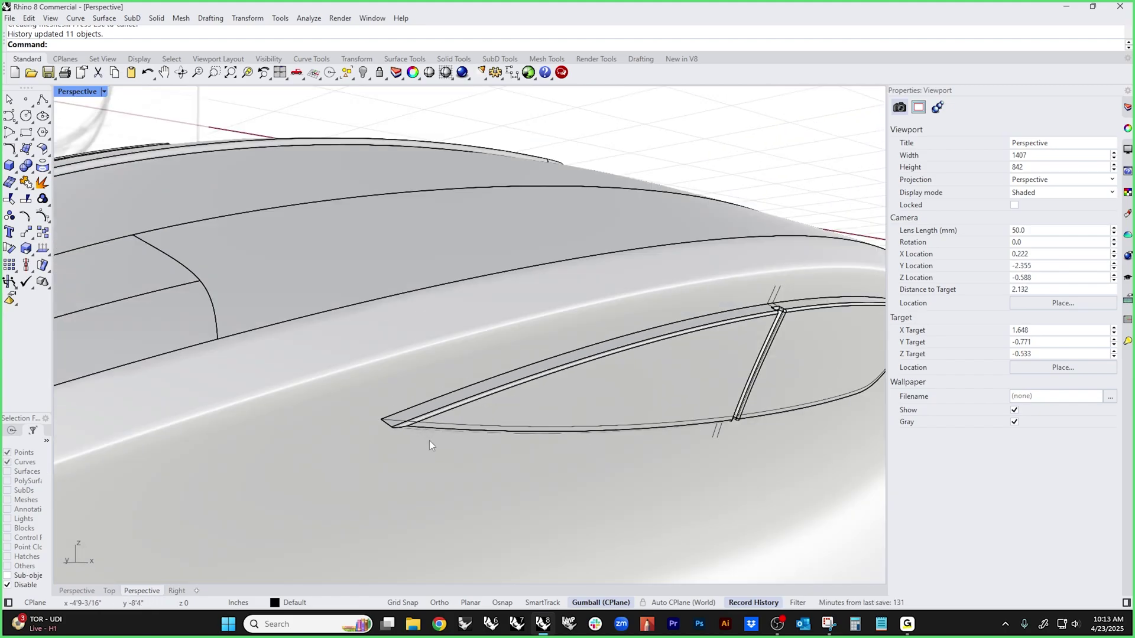
{"action": "right_click_drag", "start_coordinate": [429, 441], "coordinate": [389, 383]}
{"action": "scroll", "coordinate": [295, 216], "scroll_direction": "up", "scroll_amount": 7}
{"action": "scroll", "coordinate": [274, 287], "scroll_direction": "down", "scroll_amount": 13}
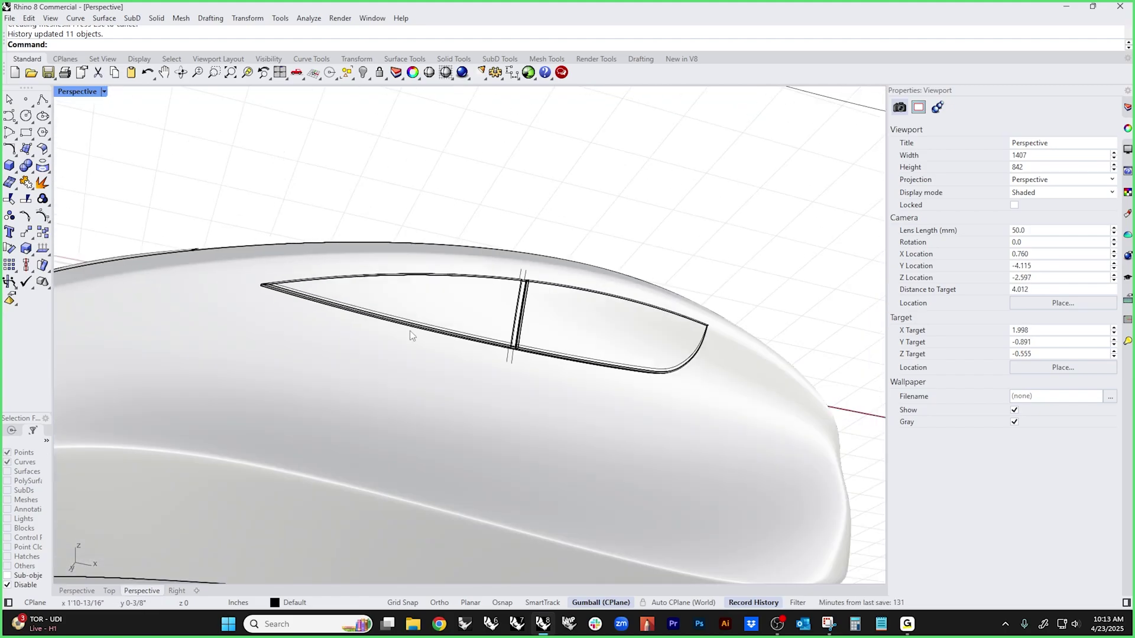
{"action": "right_click_drag", "start_coordinate": [410, 331], "coordinate": [322, 454]}
{"action": "right_click_drag", "start_coordinate": [444, 425], "coordinate": [435, 413]}
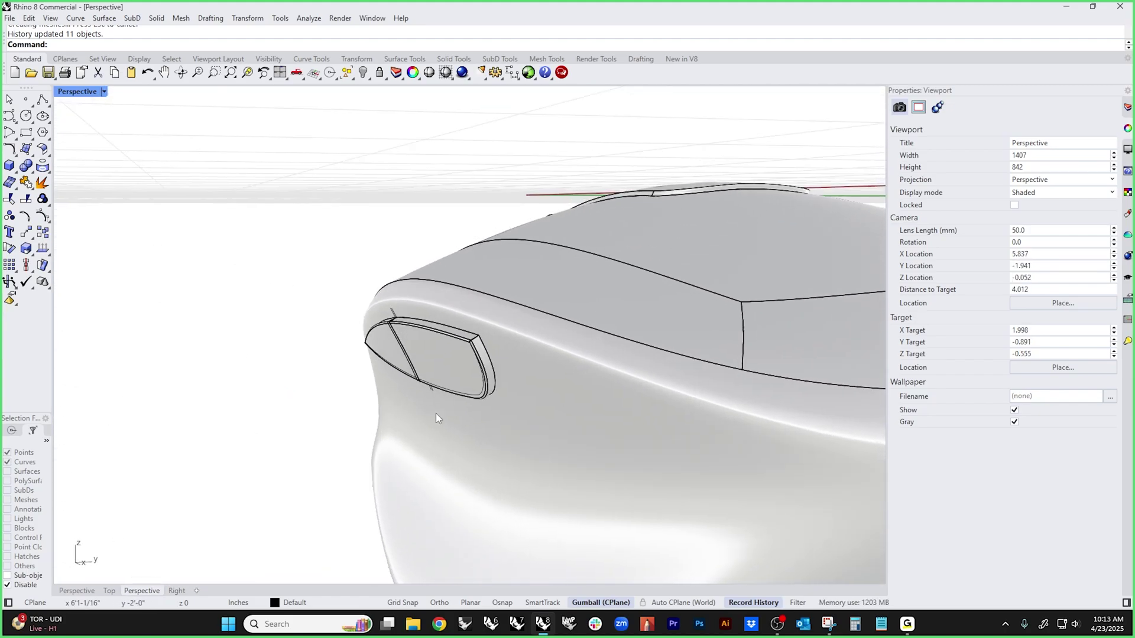
- Select all curves in the model and hide them
{"action": "type", "text": "selcrv"}
{"action": "key", "text": "Return"}
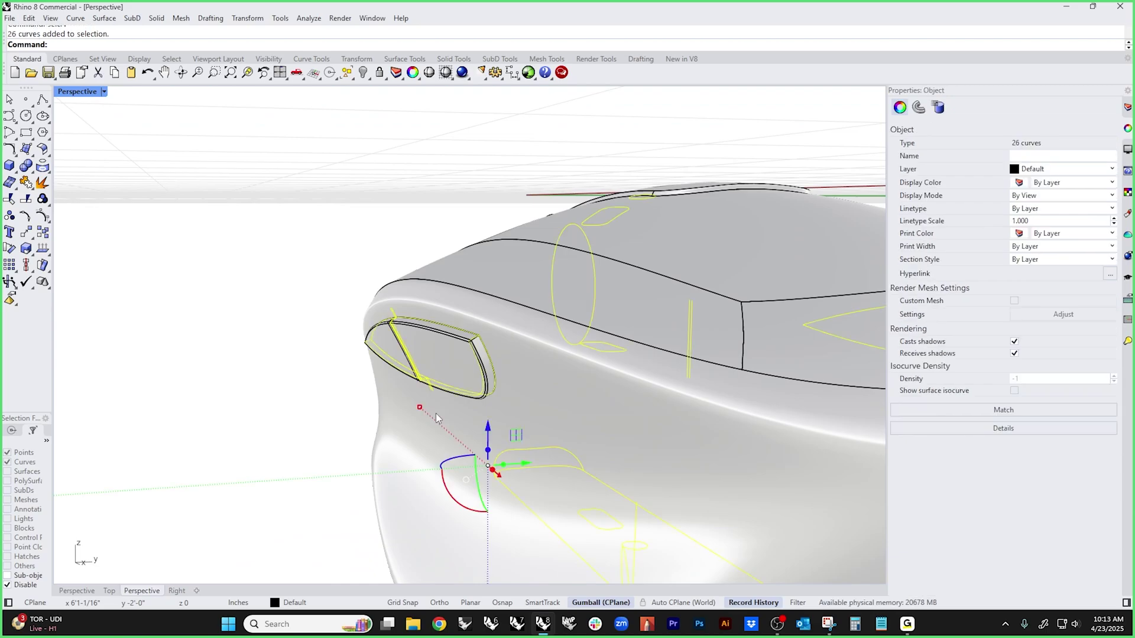
{"action": "type", "text": "h"}
{"action": "key", "text": "Return"}
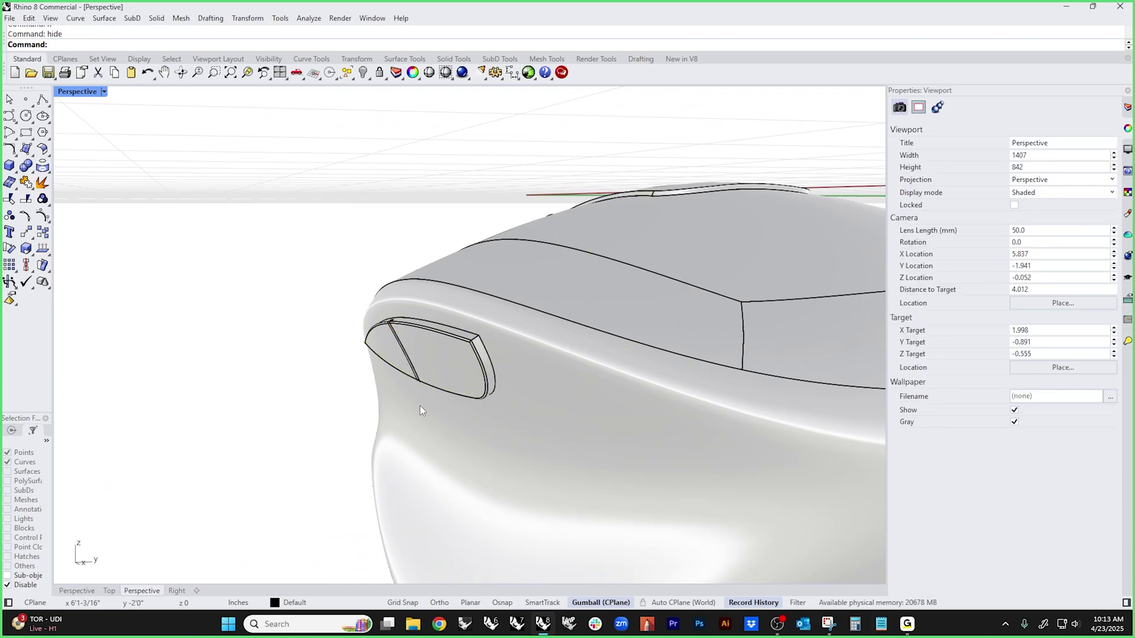
{"action": "scroll", "coordinate": [519, 388], "scroll_direction": "down", "scroll_amount": 5}
{"action": "right_click_drag", "start_coordinate": [420, 405], "coordinate": [571, 363]}
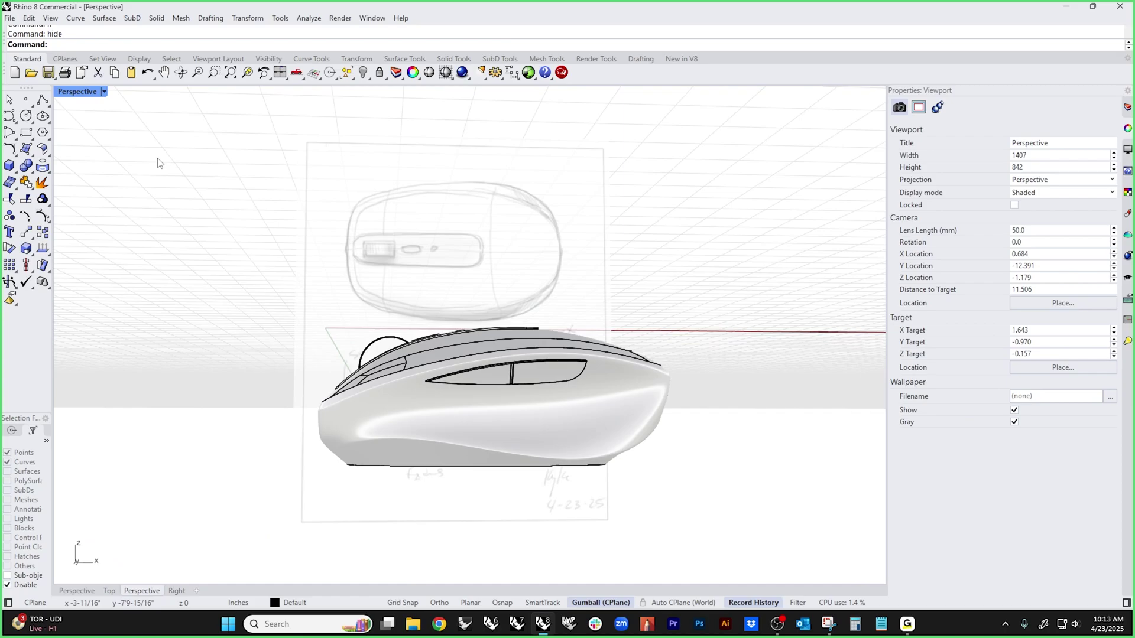
- Display the Perspective view in Rendered mode and examine the side of the mouse
{"action": "left_click", "coordinate": [77, 91]}
{"action": "left_click", "coordinate": [94, 162]}
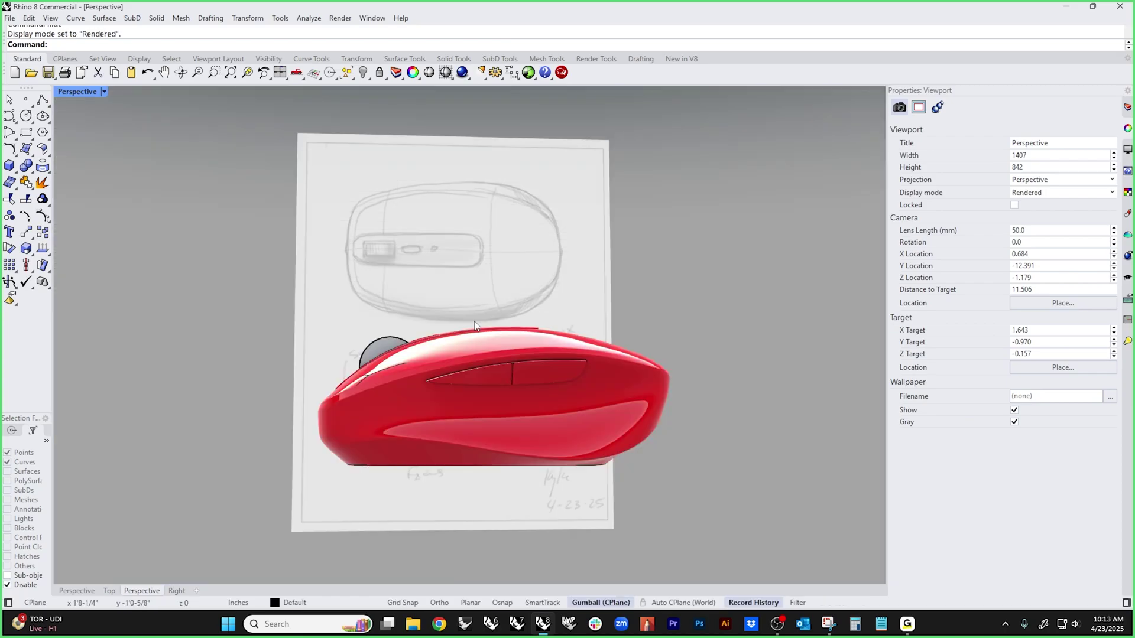
{"action": "right_click_drag", "start_coordinate": [461, 320], "coordinate": [534, 417]}
{"action": "scroll", "coordinate": [303, 371], "scroll_direction": "up", "scroll_amount": 3}
{"action": "scroll", "coordinate": [296, 383], "scroll_direction": "down", "scroll_amount": 6}
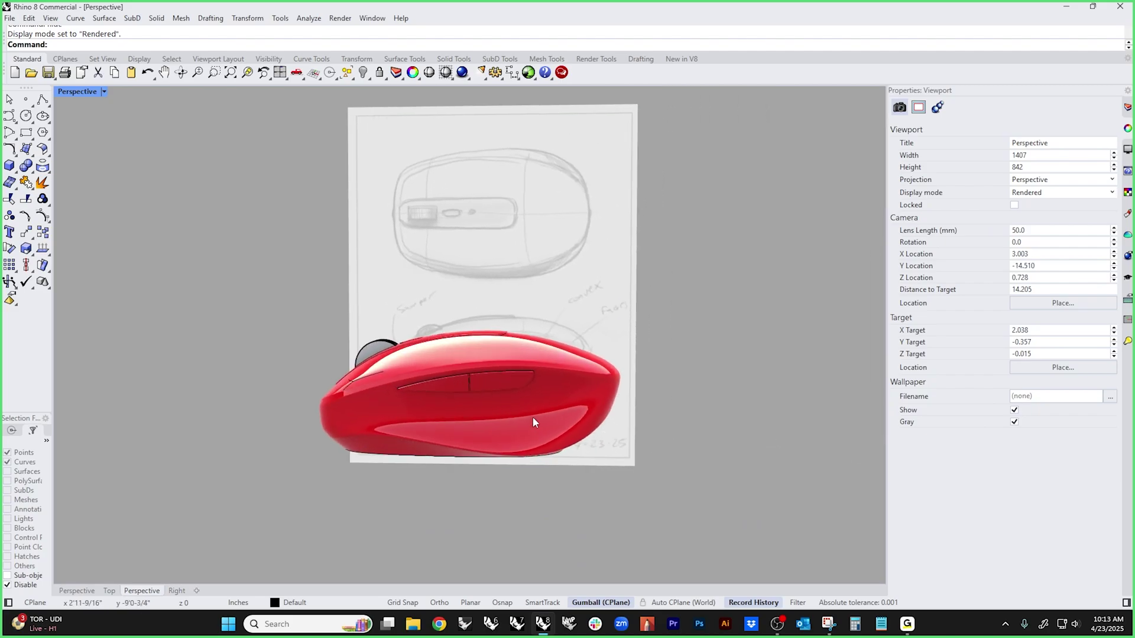
{"action": "scroll", "coordinate": [531, 416], "scroll_direction": "up", "scroll_amount": 6}
- Switch to the Front view, check the side sketch in Wireframe, and set the display to Shaded
{"action": "key", "text": "ctrl+F2"}
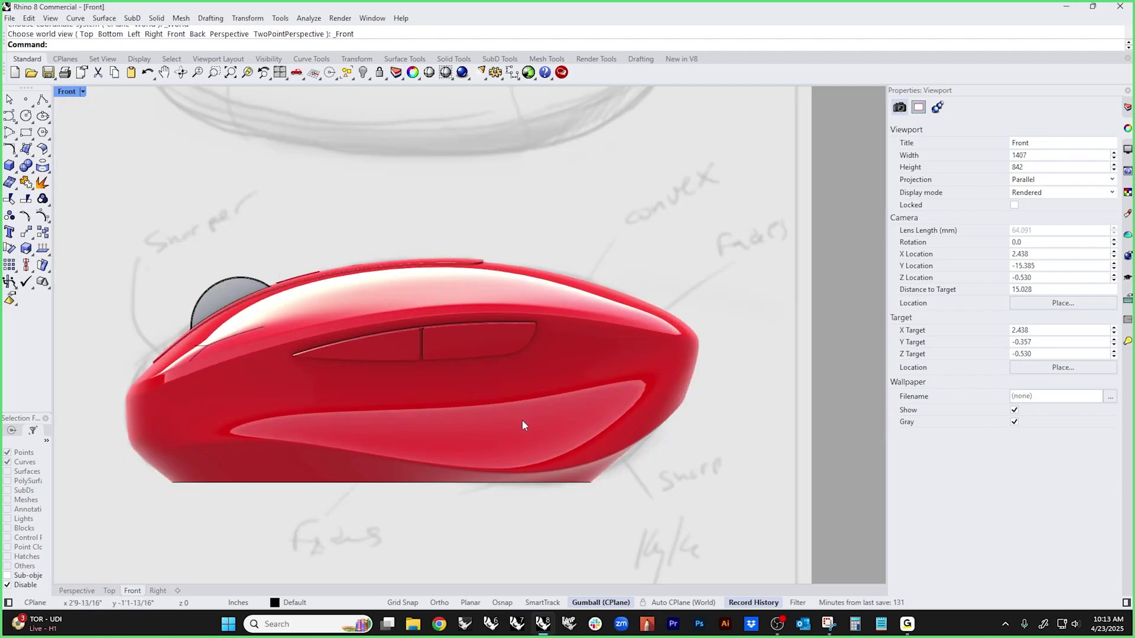
{"action": "right_click_drag", "start_coordinate": [289, 470], "coordinate": [382, 432]}
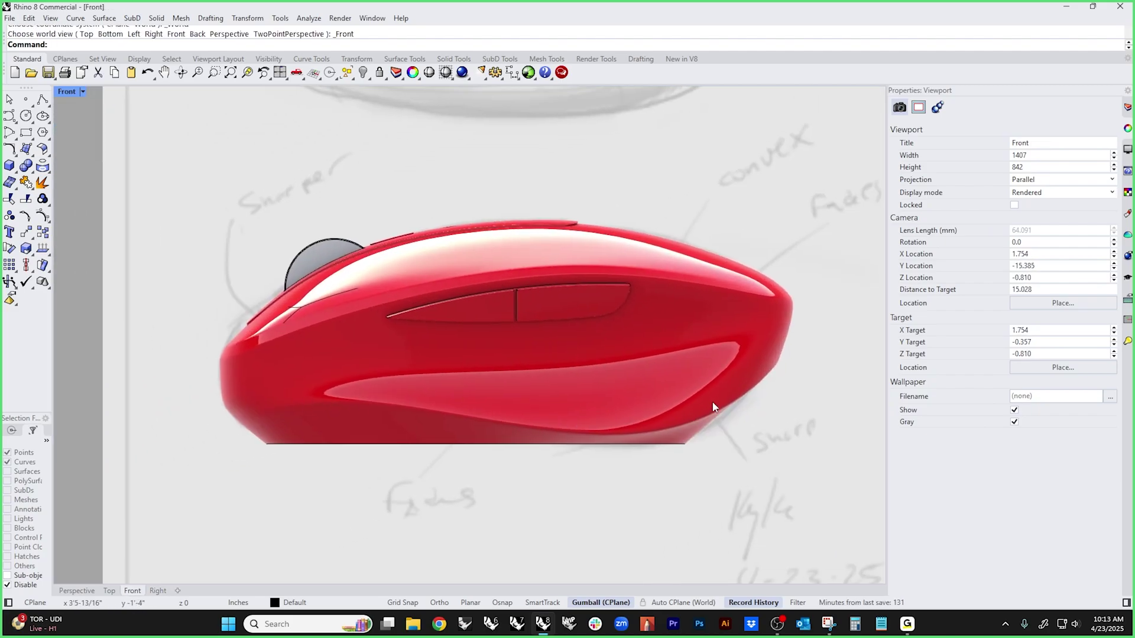
{"action": "middle_click", "coordinate": [541, 478]}
{"action": "left_click", "coordinate": [491, 448]}
{"action": "right_click_drag", "start_coordinate": [272, 432], "coordinate": [208, 384]}
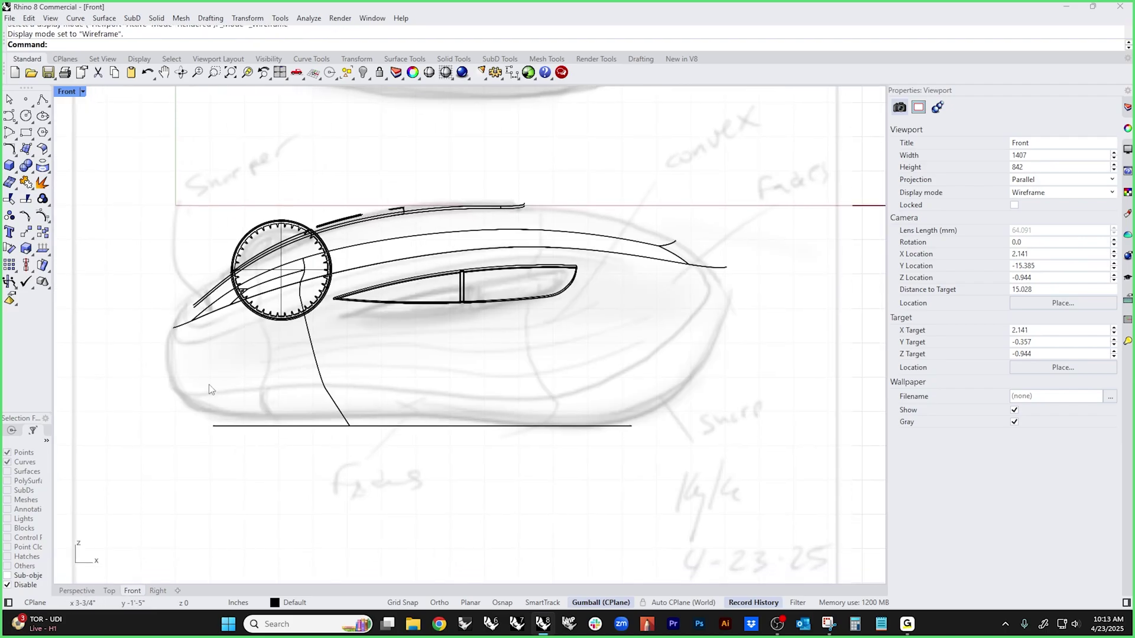
{"action": "middle_click", "coordinate": [151, 195]}
{"action": "left_click", "coordinate": [99, 153]}
{"action": "middle_click", "coordinate": [109, 188]}
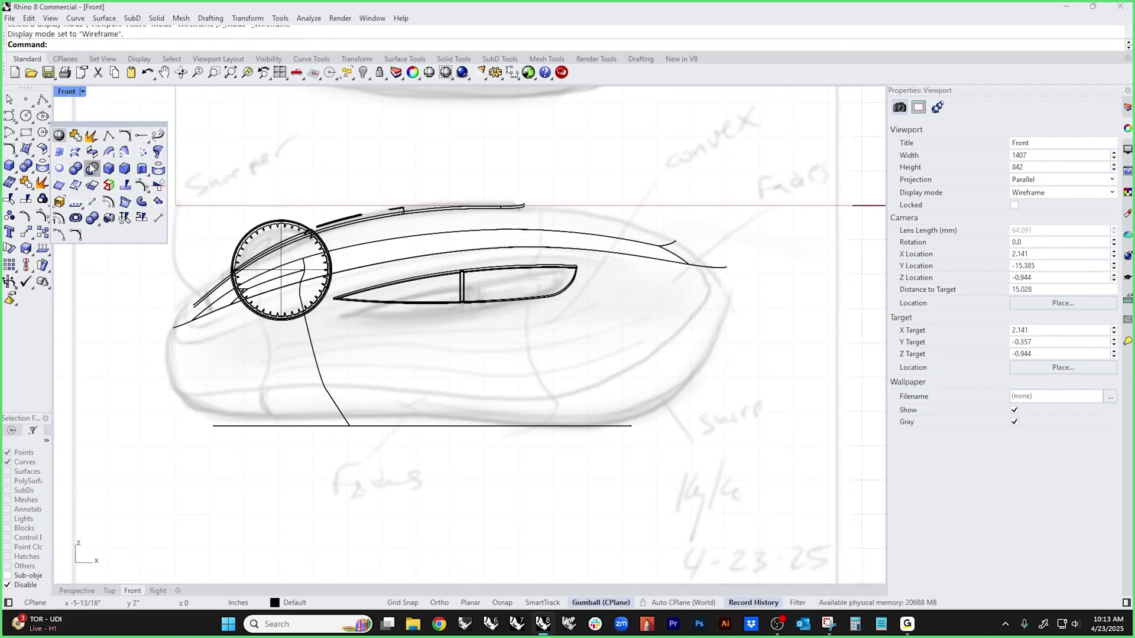
{"action": "left_click", "coordinate": [65, 144]}
{"action": "right_click_drag", "start_coordinate": [140, 310], "coordinate": [194, 284]}
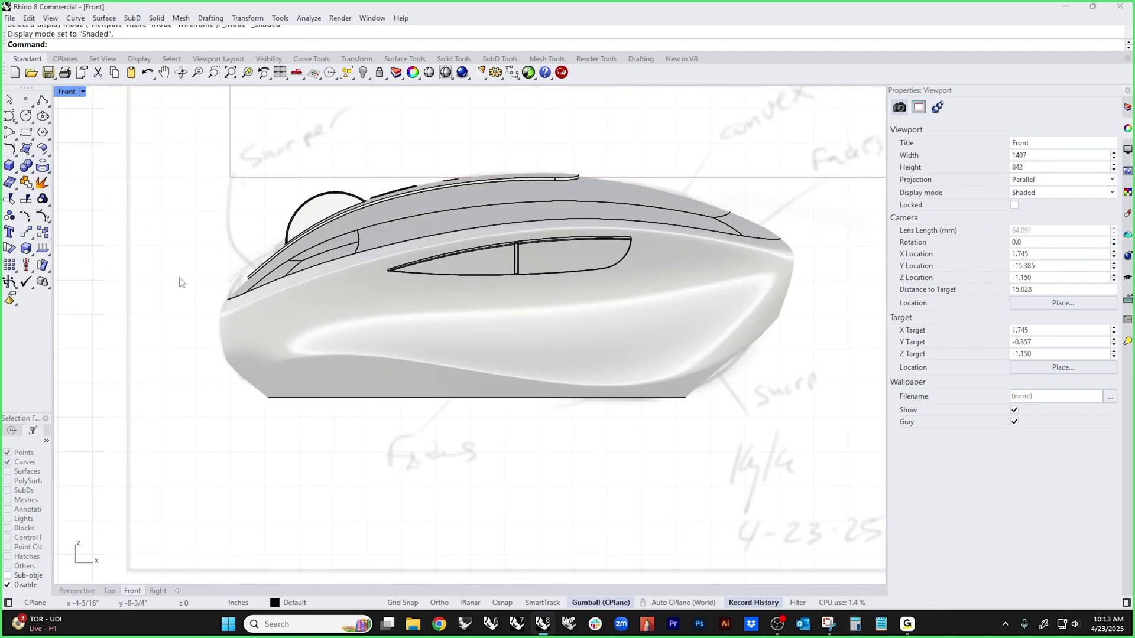
- Draw a degree-3 control point curve along the lower edge of the side recess, extending past the front and rear of the body
{"action": "left_click", "coordinate": [27, 130]}
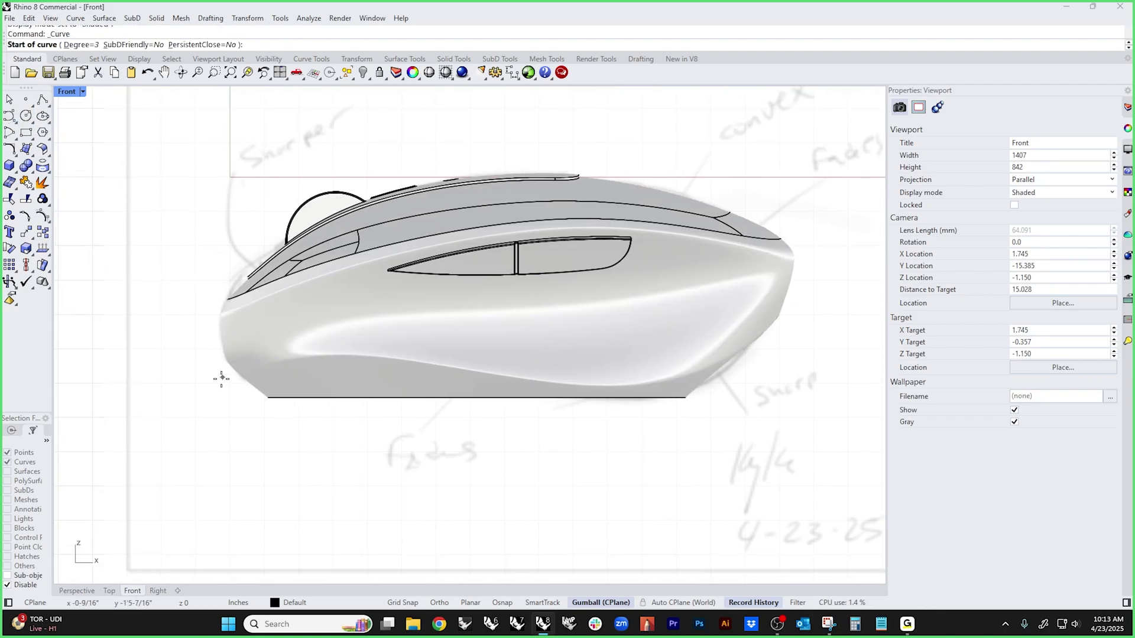
{"action": "left_click", "coordinate": [207, 388]}
{"action": "left_click", "coordinate": [299, 343]}
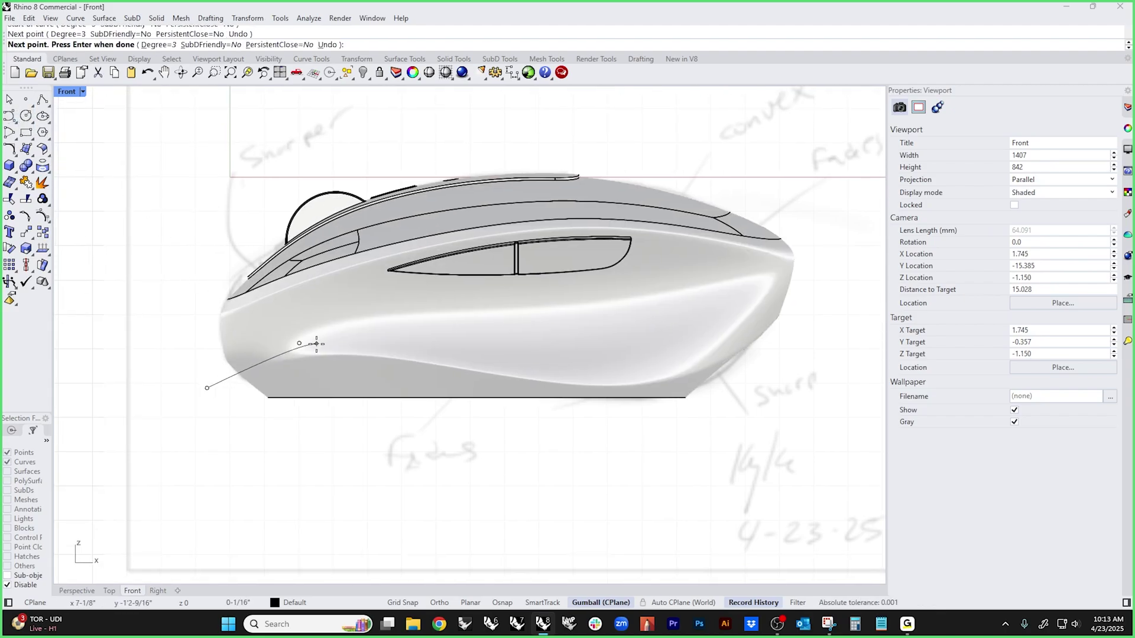
{"action": "left_click", "coordinate": [406, 353]}
{"action": "left_click", "coordinate": [555, 378]}
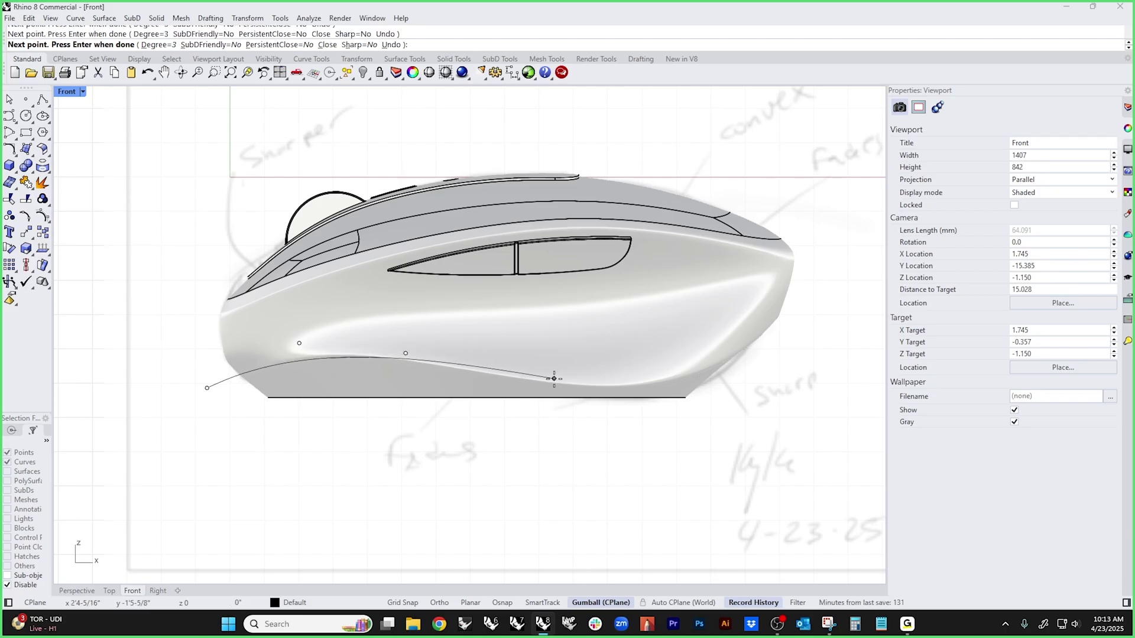
{"action": "left_click", "coordinate": [648, 378]}
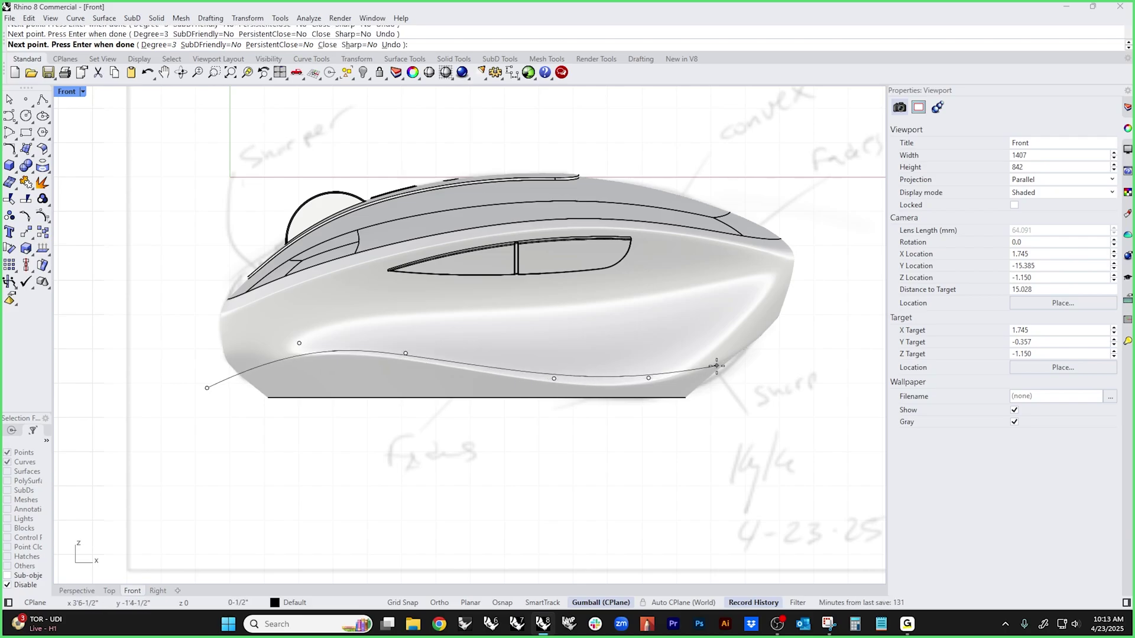
{"action": "left_click", "coordinate": [818, 291]}
{"action": "key", "text": "Return"}
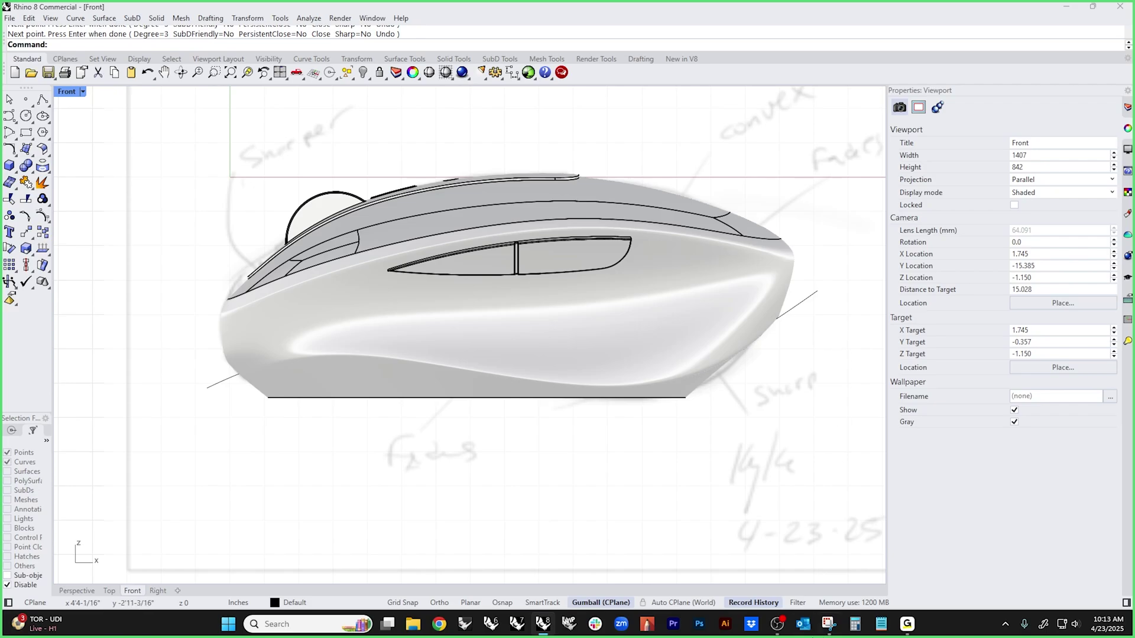
- Project the new lower side curve onto the mouse model in the Front view
{"action": "left_click", "coordinate": [808, 308]}
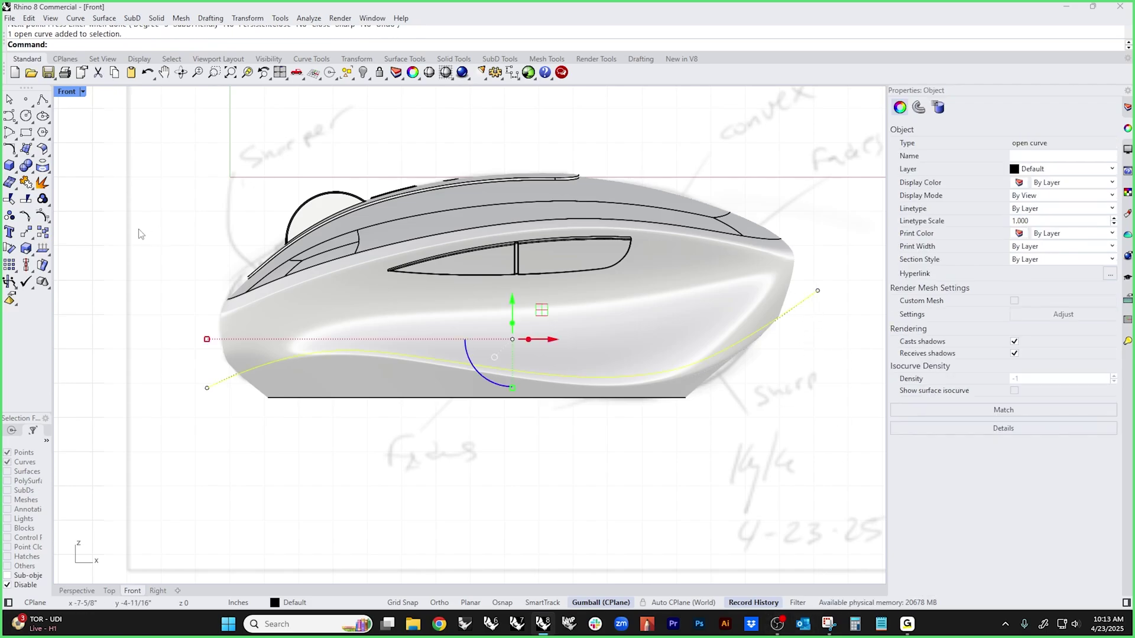
{"action": "left_click", "coordinate": [42, 166]}
{"action": "left_click", "coordinate": [264, 324]}
{"action": "key", "text": "Return"}
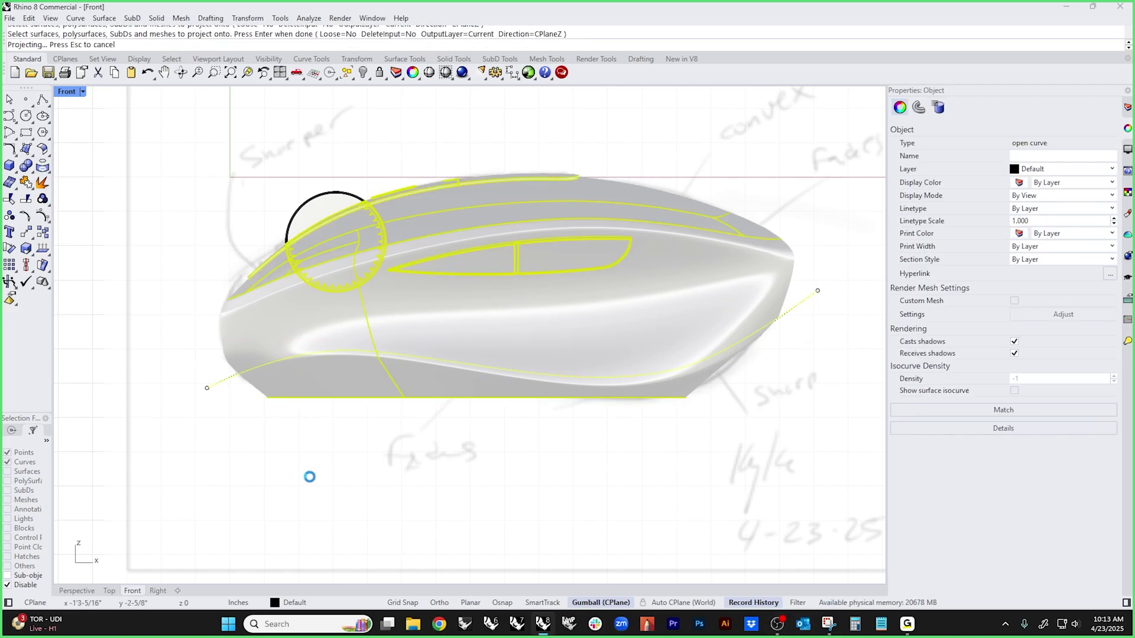
- In the Perspective view, move the original lower side curve about 2 inches sideways, clear of the mouse body, and deselect it
{"action": "left_click", "coordinate": [227, 381]}
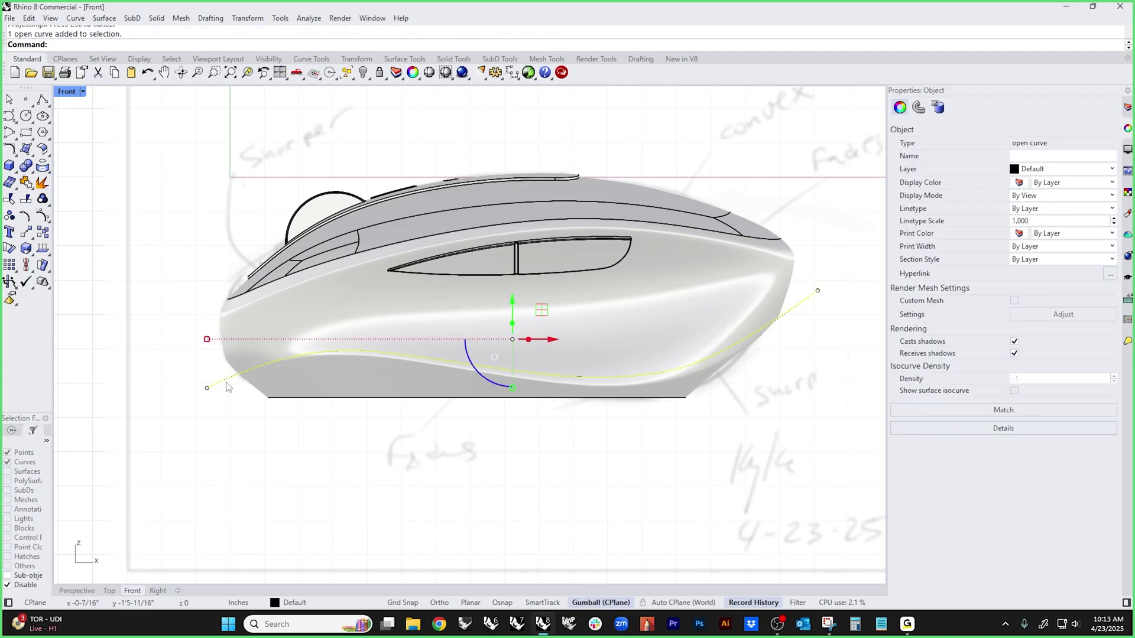
{"action": "key", "text": "ctrl+F4"}
{"action": "right_click_drag", "start_coordinate": [523, 434], "coordinate": [516, 371]}
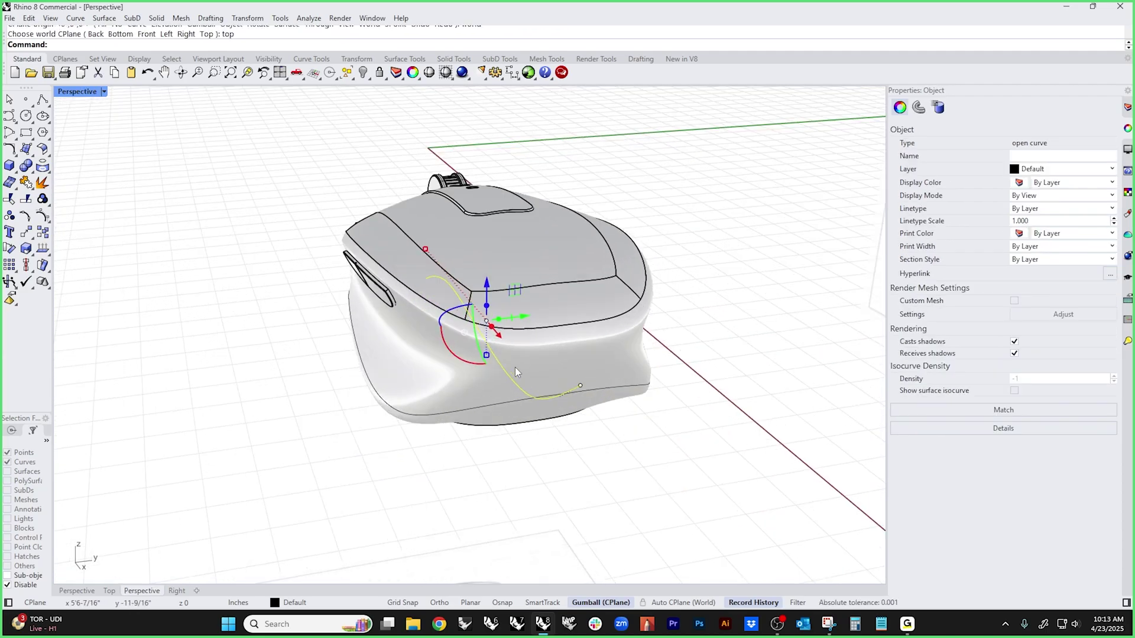
{"action": "left_click_drag", "start_coordinate": [516, 323], "coordinate": [395, 471]}
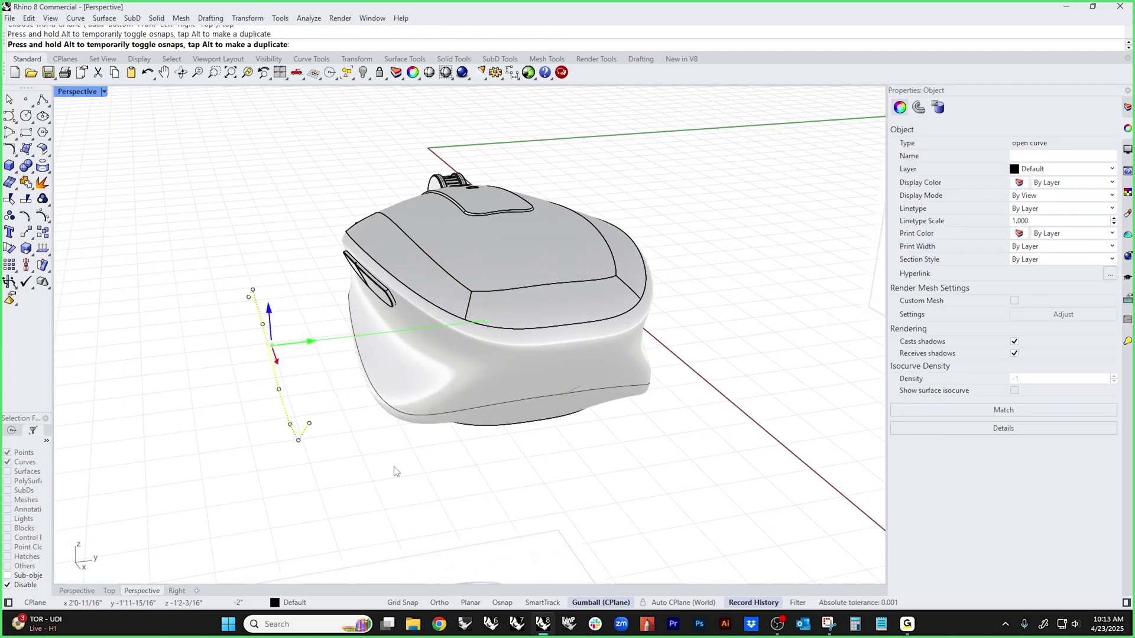
{"action": "left_click", "coordinate": [562, 473]}
{"action": "mouse_move", "coordinate": [562, 473]}
{"action": "right_mouse_down"}
{"action": "mouse_move", "coordinate": [471, 474]}
{"action": "mouse_move", "coordinate": [509, 446]}
{"action": "mouse_move", "coordinate": [497, 410]}
{"action": "mouse_move", "coordinate": [455, 435]}
{"action": "mouse_move", "coordinate": [416, 436]}
{"action": "right_mouse_up"}
{"action": "right_click_drag", "start_coordinate": [313, 365], "coordinate": [307, 422]}
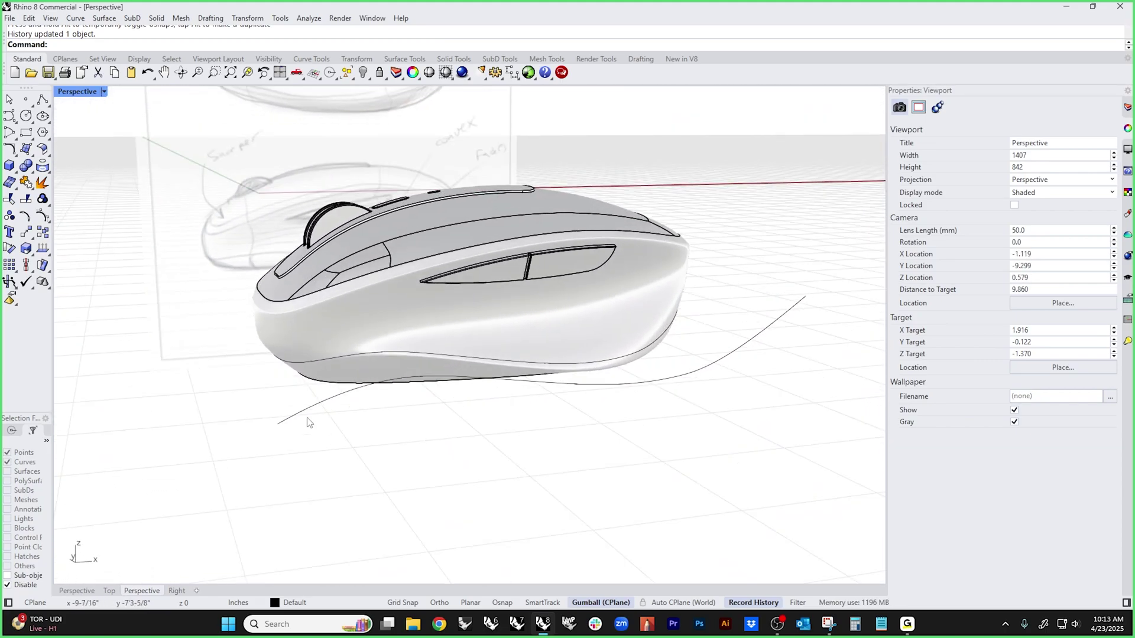
- Adjust the heights of the front and rear end control points of the original lower side curve to refine its projection on the body
{"action": "left_click", "coordinate": [287, 421]}
{"action": "left_click", "coordinate": [277, 423]}
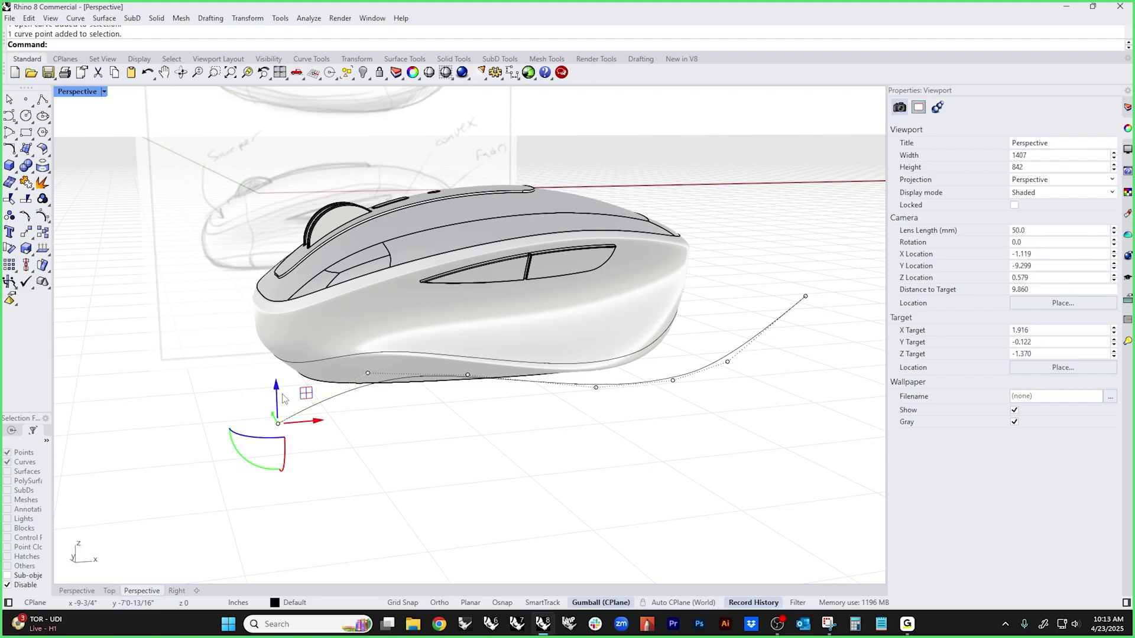
{"action": "left_click_drag", "start_coordinate": [276, 392], "coordinate": [273, 384]}
{"action": "right_click_drag", "start_coordinate": [347, 466], "coordinate": [451, 446]}
{"action": "left_click_drag", "start_coordinate": [481, 315], "coordinate": [483, 347]}
{"action": "right_click_drag", "start_coordinate": [596, 441], "coordinate": [566, 377]}
{"action": "left_click", "coordinate": [584, 344]}
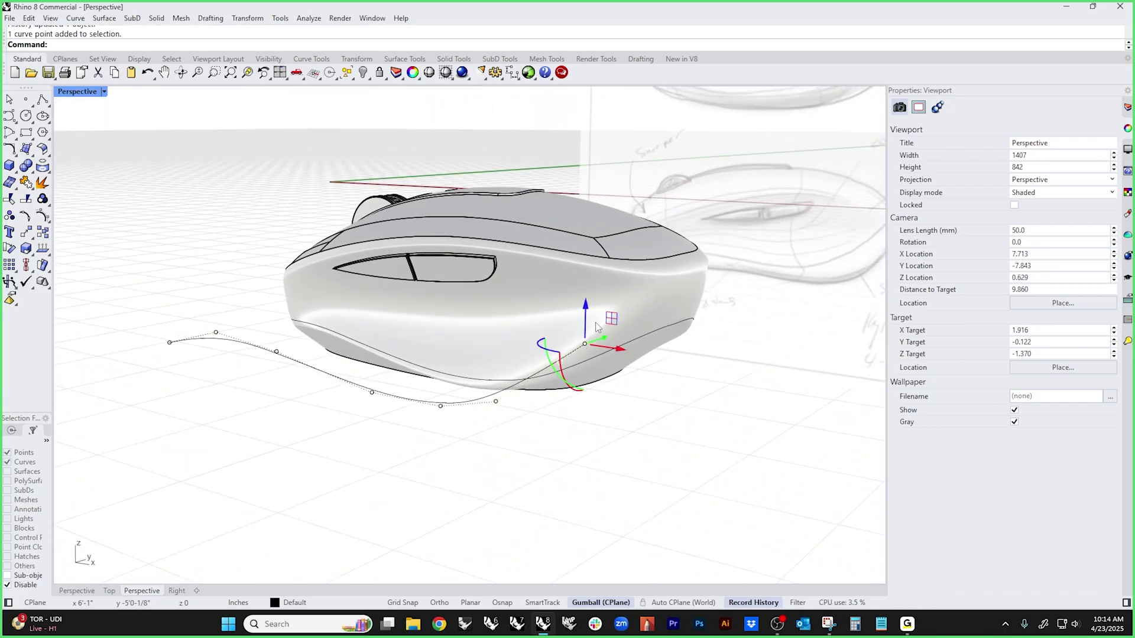
{"action": "left_click_drag", "start_coordinate": [587, 310], "coordinate": [587, 335]}
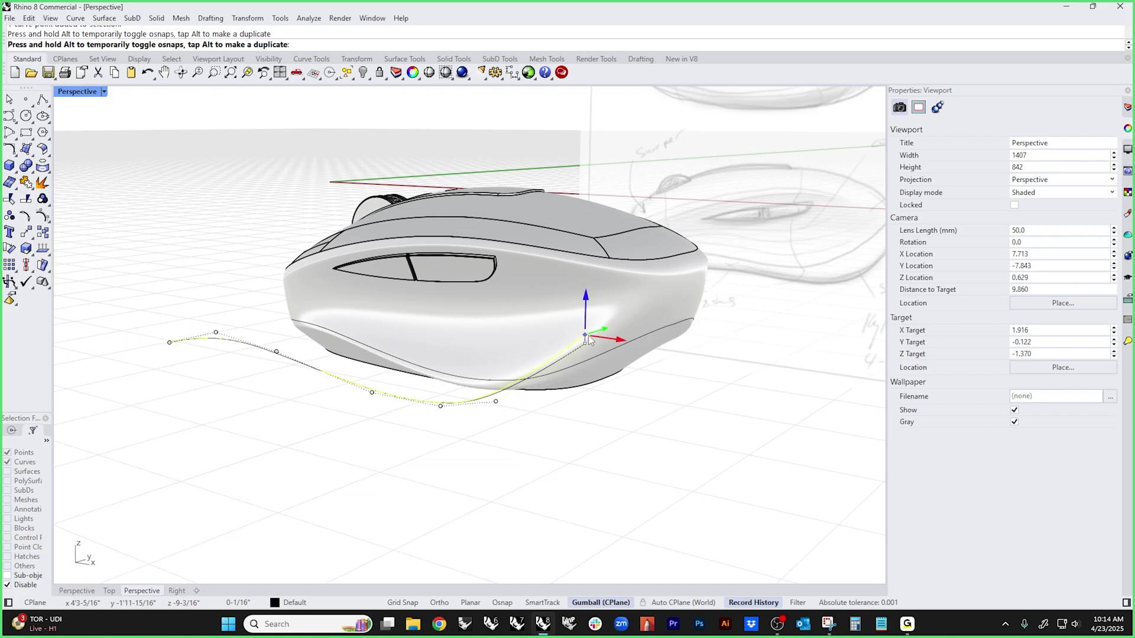
{"action": "key", "text": "Escape"}
{"action": "key", "text": "Escape"}
- Delete the original lower side curve beside the mouse and accept the broken history link
{"action": "mouse_move", "coordinate": [582, 431]}
{"action": "right_mouse_down"}
{"action": "mouse_move", "coordinate": [654, 410]}
{"action": "mouse_move", "coordinate": [621, 392]}
{"action": "mouse_move", "coordinate": [610, 434]}
{"action": "mouse_move", "coordinate": [583, 451]}
{"action": "right_mouse_up"}
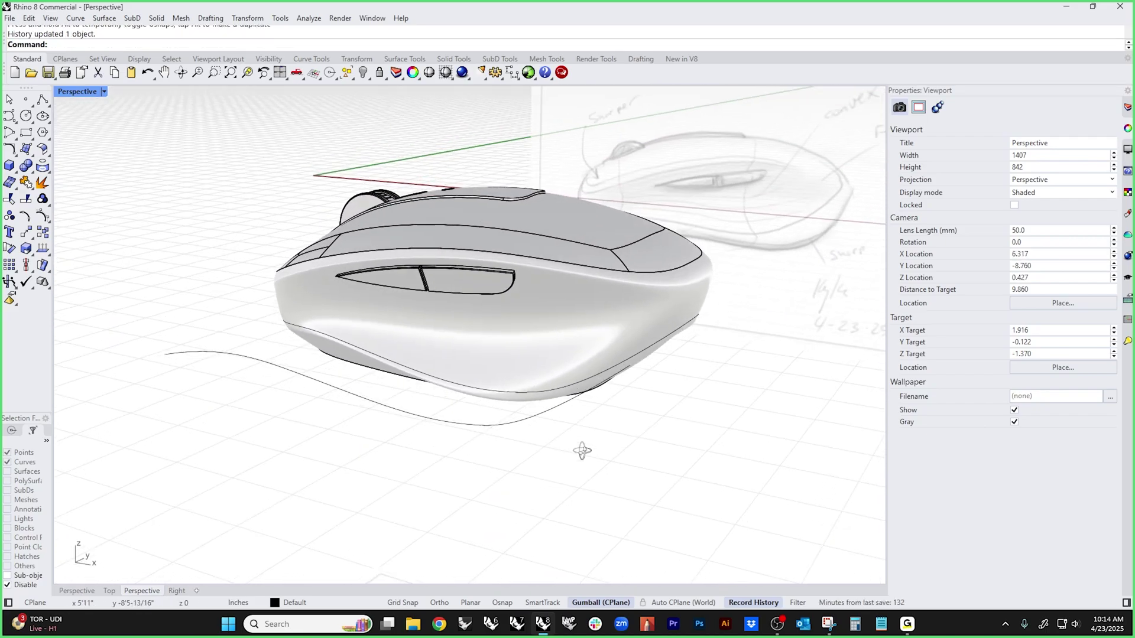
{"action": "left_click", "coordinate": [476, 431]}
{"action": "key", "text": "Delete"}
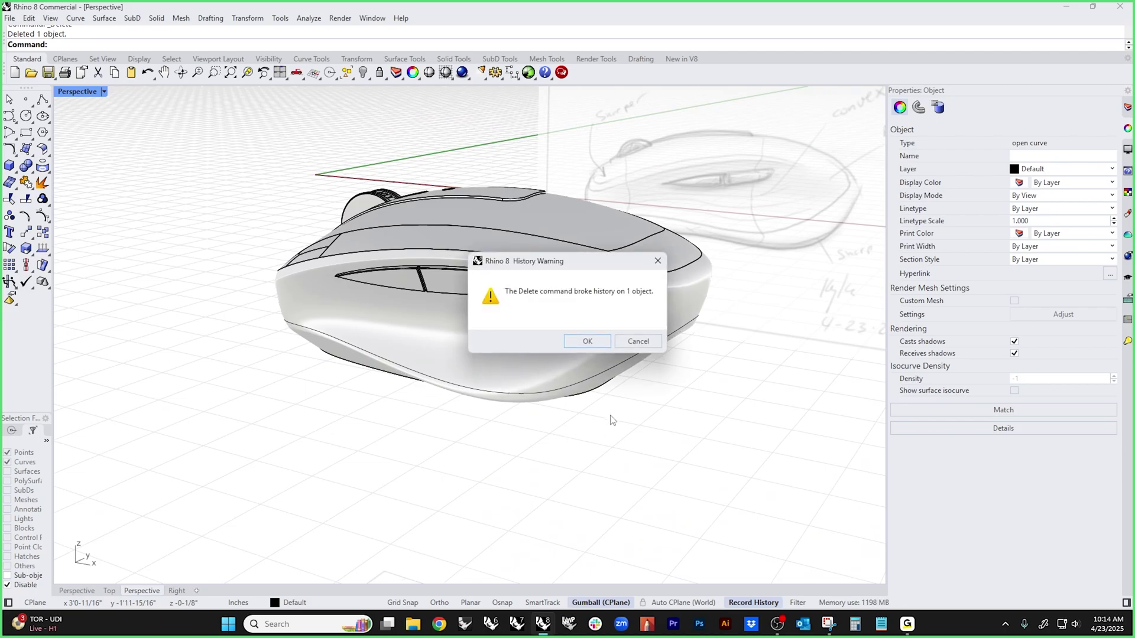
{"action": "left_click", "coordinate": [599, 343]}
- Select the mouse body polysurface and turn on ShutLining for it
{"action": "right_click_drag", "start_coordinate": [664, 388], "coordinate": [626, 388]}
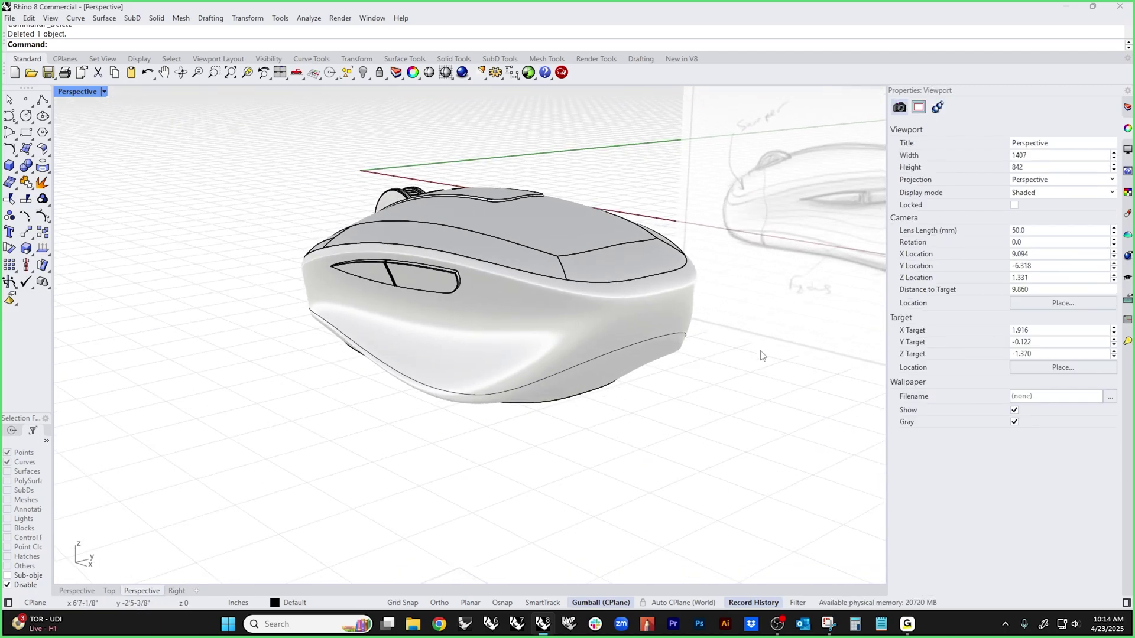
{"action": "left_click", "coordinate": [665, 338]}
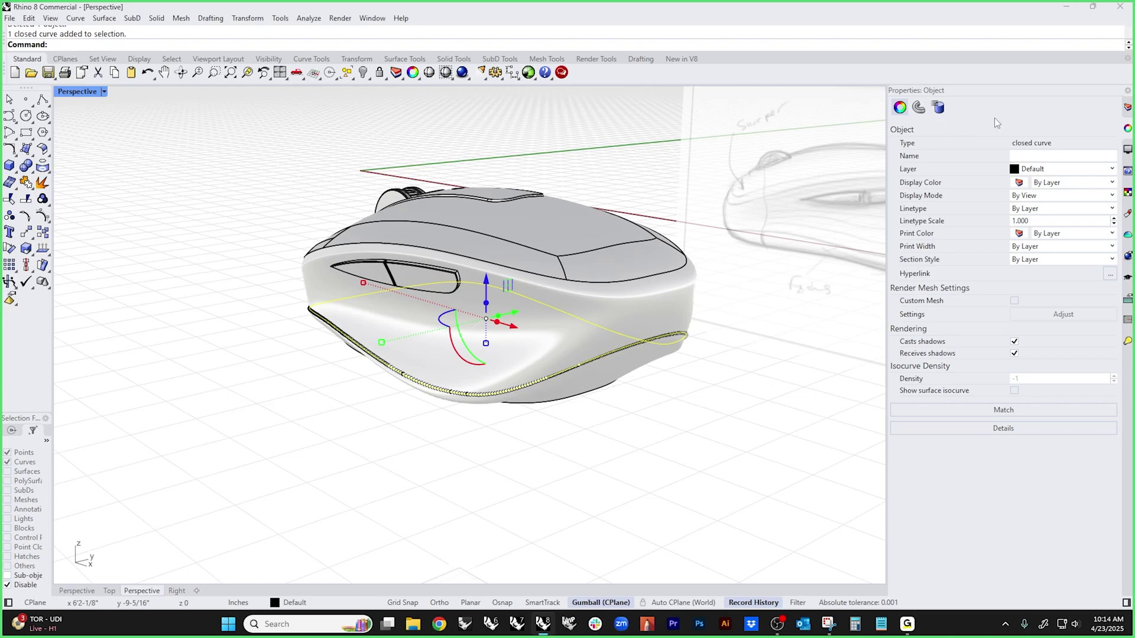
{"action": "left_click", "coordinate": [568, 349]}
{"action": "left_click", "coordinate": [569, 347]}
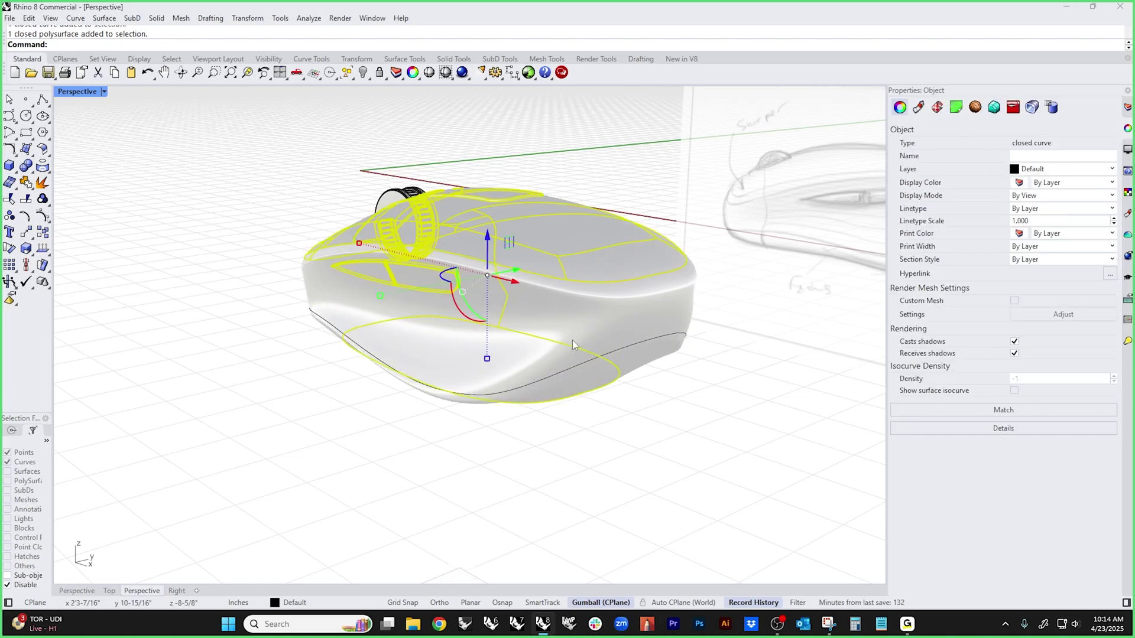
{"action": "left_click", "coordinate": [1014, 110]}
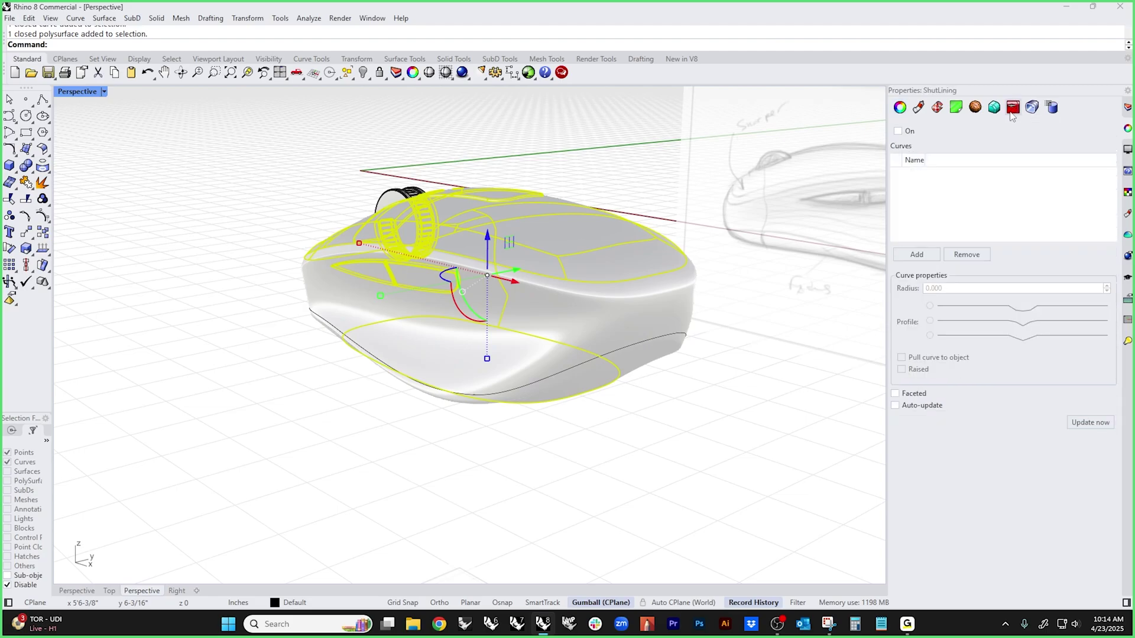
{"action": "left_click", "coordinate": [899, 132]}
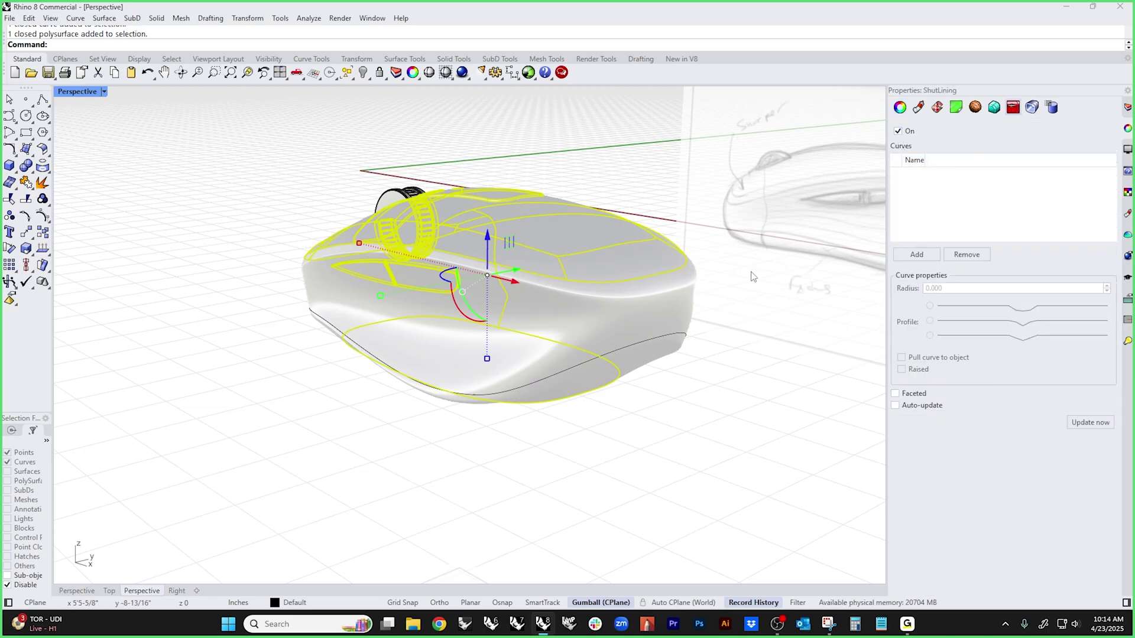
- Add the projected closed lower side curve to the mouse body's shut lining
{"action": "left_click", "coordinate": [623, 347]}
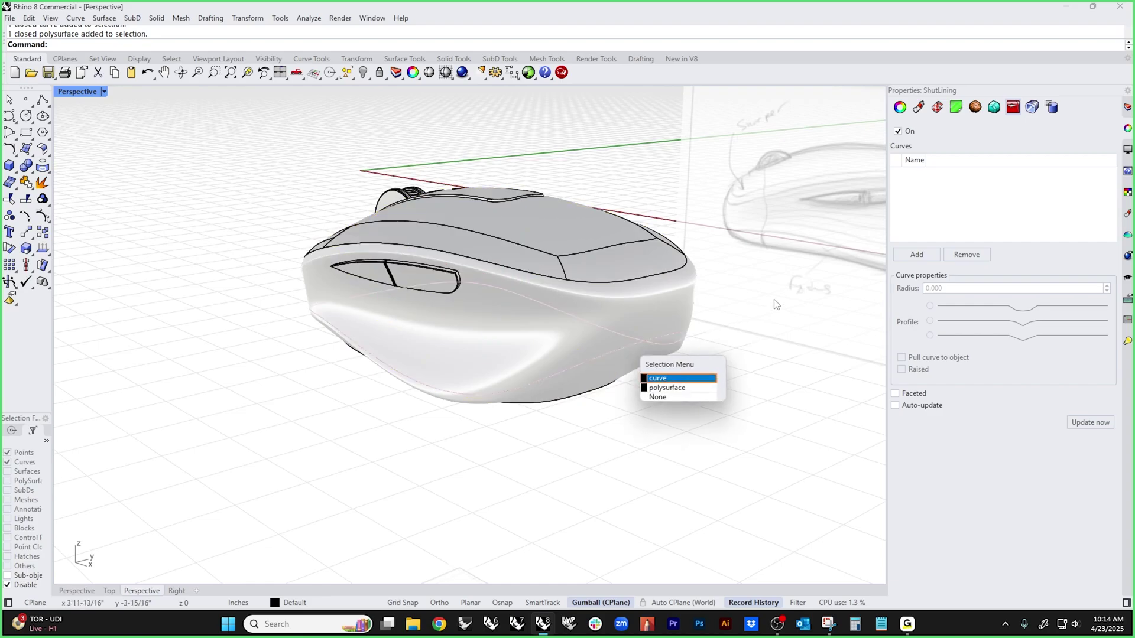
{"action": "left_click", "coordinate": [665, 380]}
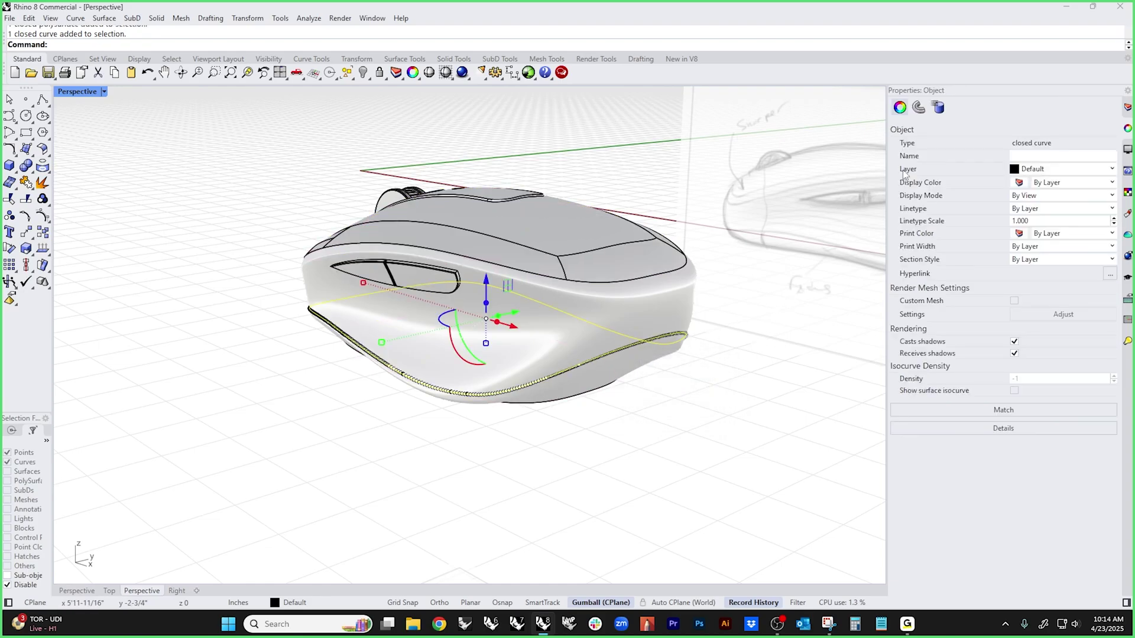
{"action": "left_click", "coordinate": [717, 360]}
{"action": "left_click", "coordinate": [632, 307]}
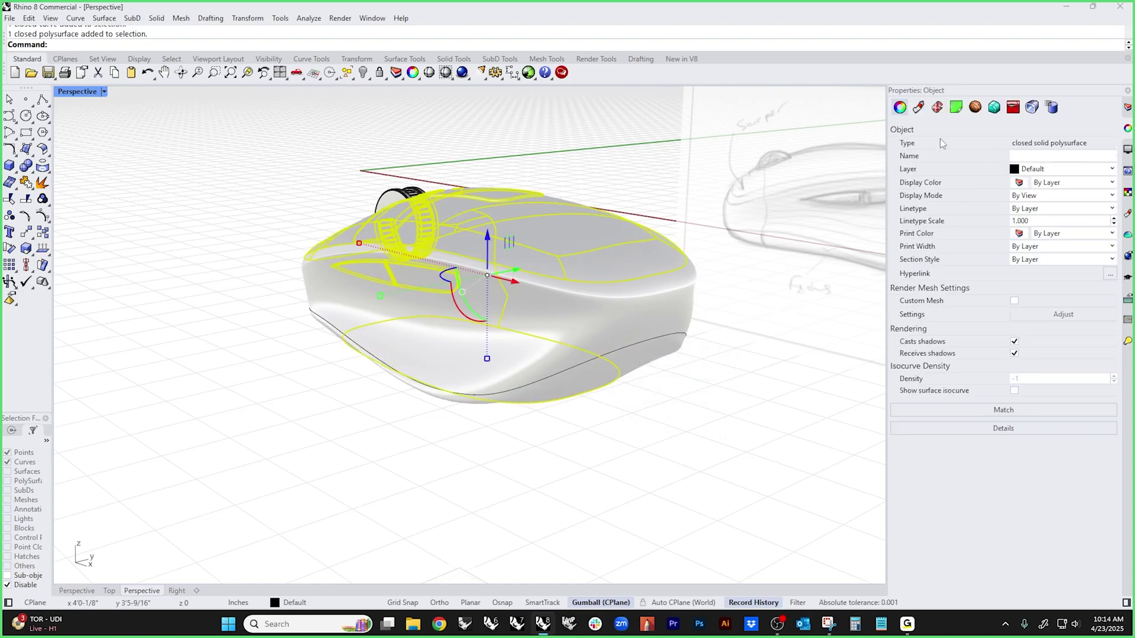
{"action": "left_click", "coordinate": [1013, 107]}
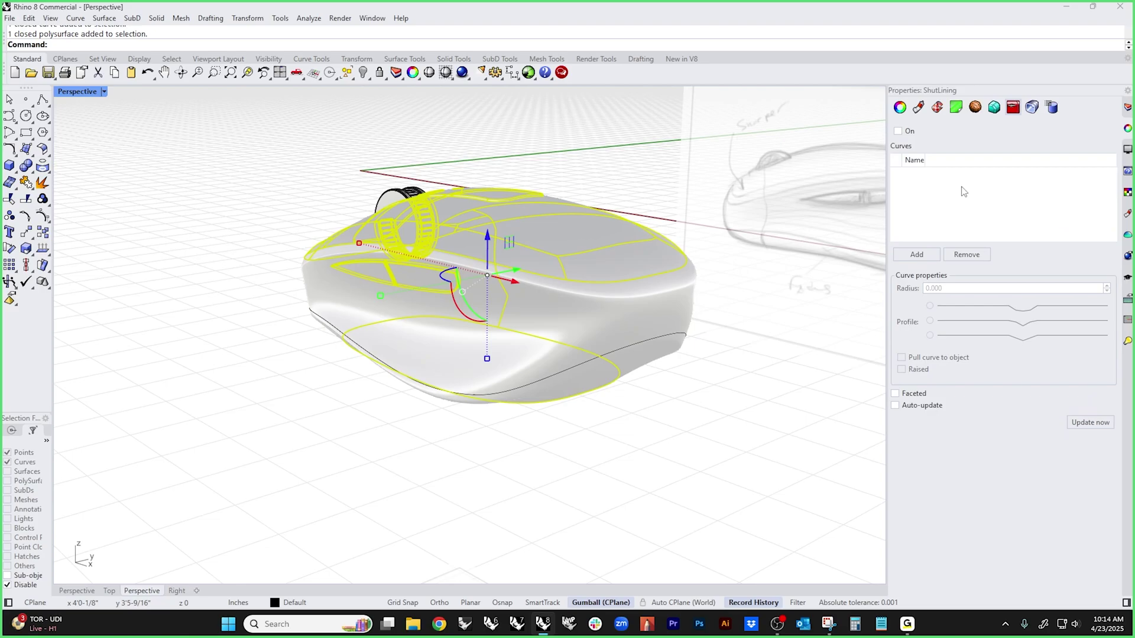
{"action": "left_click", "coordinate": [918, 253]}
{"action": "left_click", "coordinate": [665, 338]}
{"action": "key", "text": "Return"}
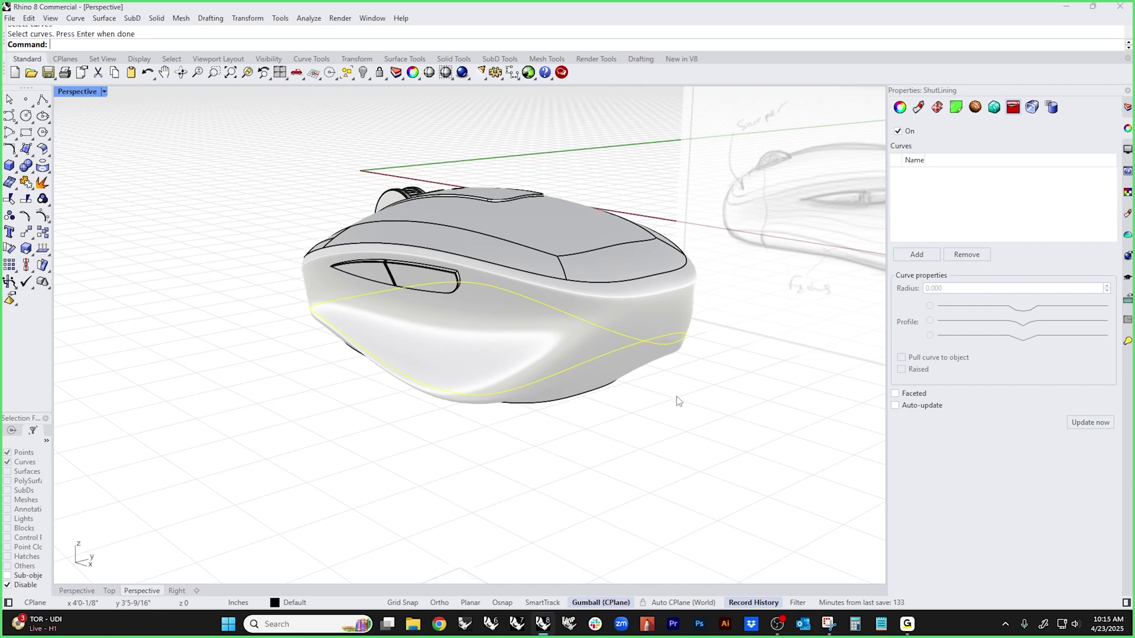
- Try a shut line radius of .05 on the lower side curve, settle on .005, and deselect the body
{"action": "mouse_move", "coordinate": [678, 398]}
{"action": "right_mouse_down"}
{"action": "mouse_move", "coordinate": [671, 405]}
{"action": "mouse_move", "coordinate": [694, 396]}
{"action": "right_mouse_up"}
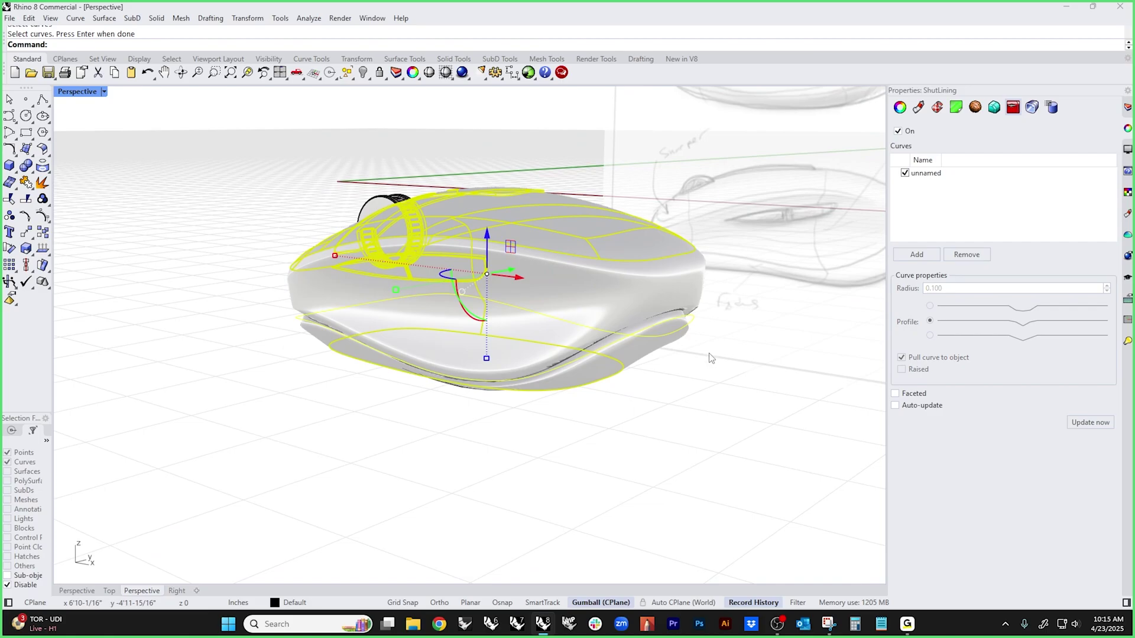
{"action": "scroll", "coordinate": [709, 348], "scroll_direction": "up", "scroll_amount": 4}
{"action": "left_click", "coordinate": [926, 173]}
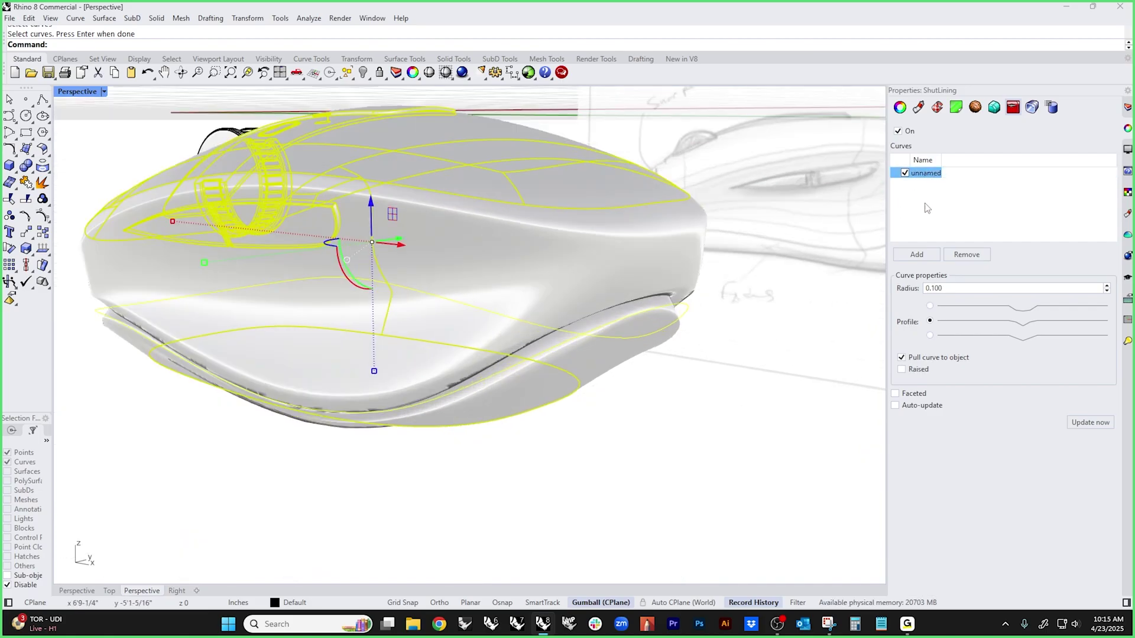
{"action": "left_click", "coordinate": [950, 290]}
{"action": "type", "text": ".05"}
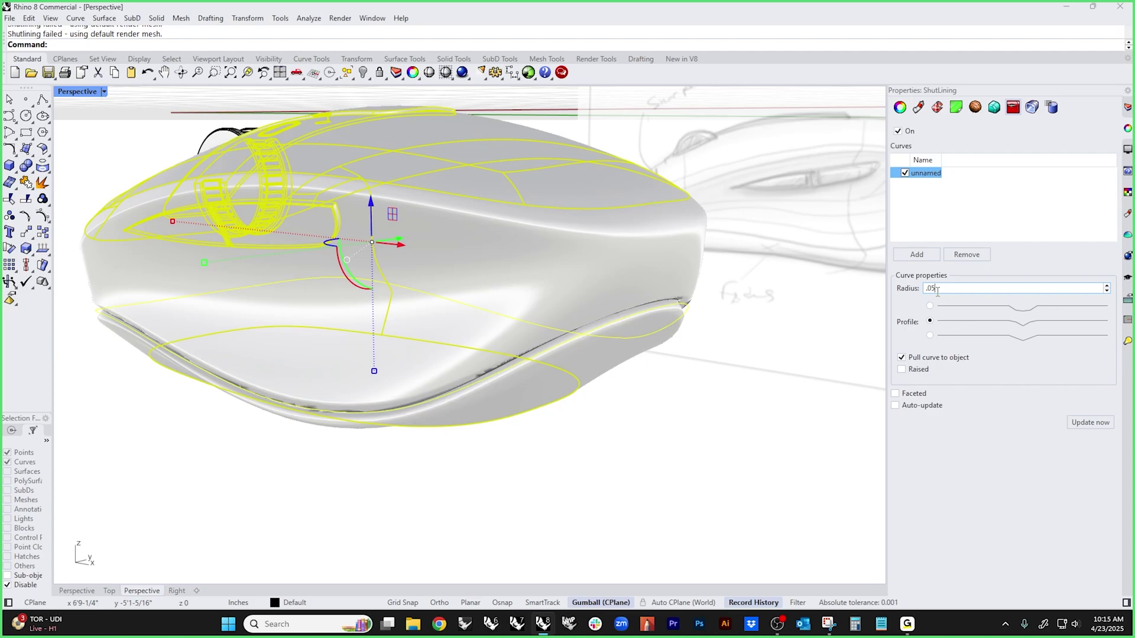
{"action": "type", "text": "005"}
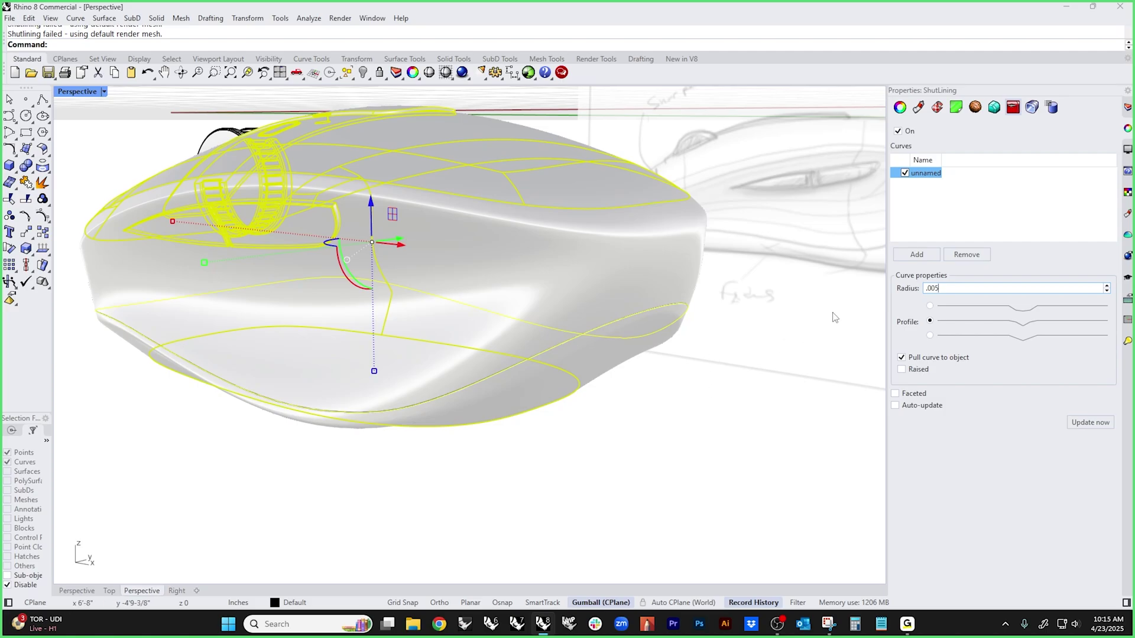
{"action": "scroll", "coordinate": [692, 331], "scroll_direction": "up", "scroll_amount": 6}
{"action": "left_click", "coordinate": [714, 338]}
{"action": "scroll", "coordinate": [704, 342], "scroll_direction": "down", "scroll_amount": 8}
{"action": "right_click_drag", "start_coordinate": [703, 344], "coordinate": [735, 373]}
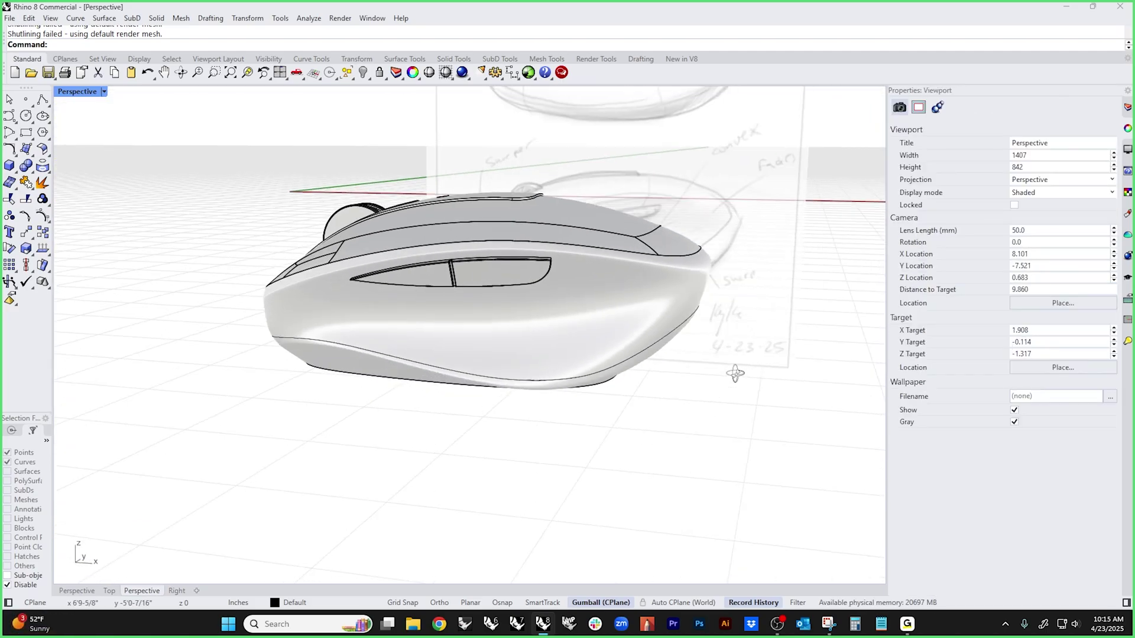
- Set the Perspective view to Rendered display and hide the projected lower side curve
{"action": "left_click", "coordinate": [83, 93]}
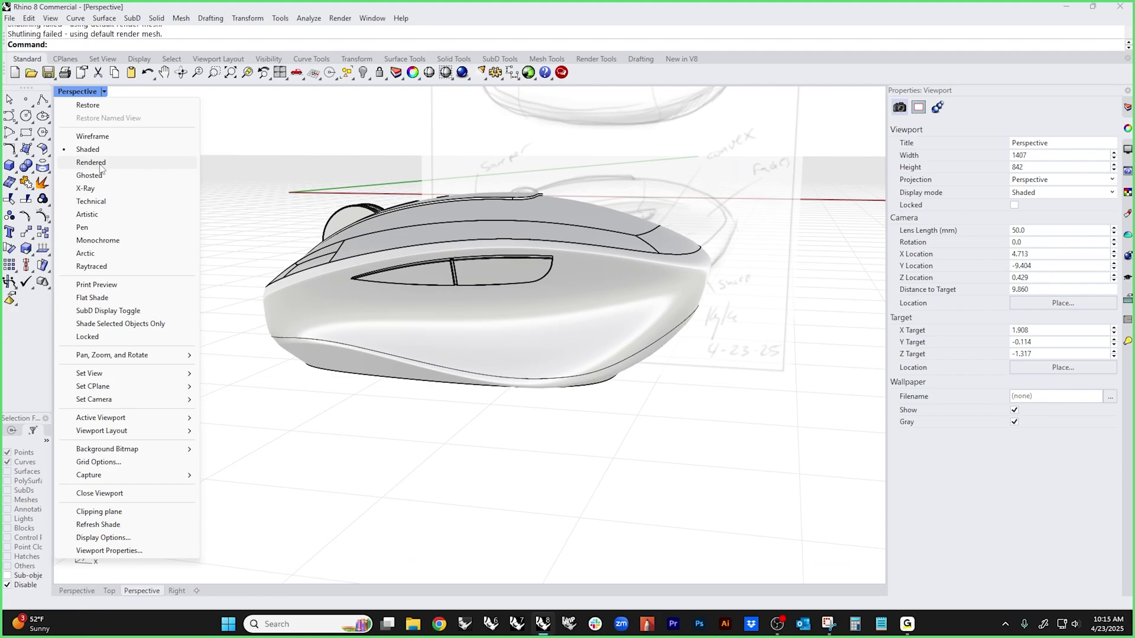
{"action": "left_click", "coordinate": [94, 163]}
{"action": "right_click_drag", "start_coordinate": [368, 405], "coordinate": [403, 361]}
{"action": "left_click", "coordinate": [402, 361]}
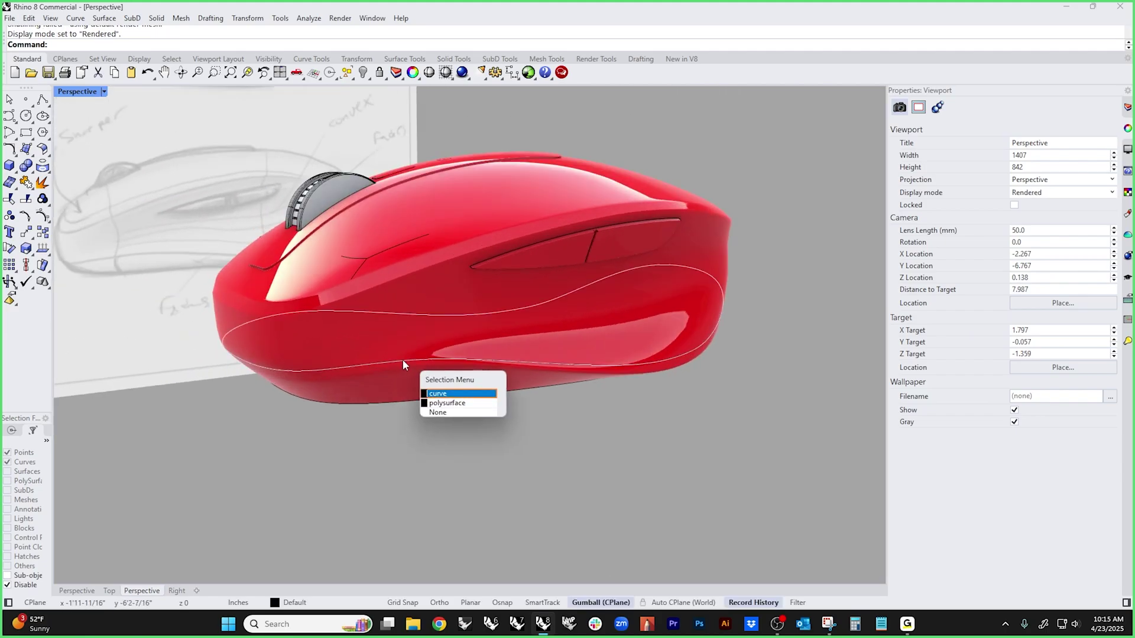
{"action": "left_click", "coordinate": [402, 361]}
{"action": "type", "text": "h"}
{"action": "key", "text": "Return"}
- Extract a render mesh from the mouse body with ExtractRenderMesh
{"action": "right_click_drag", "start_coordinate": [697, 457], "coordinate": [580, 452]}
{"action": "scroll", "coordinate": [683, 357], "scroll_direction": "up", "scroll_amount": 2}
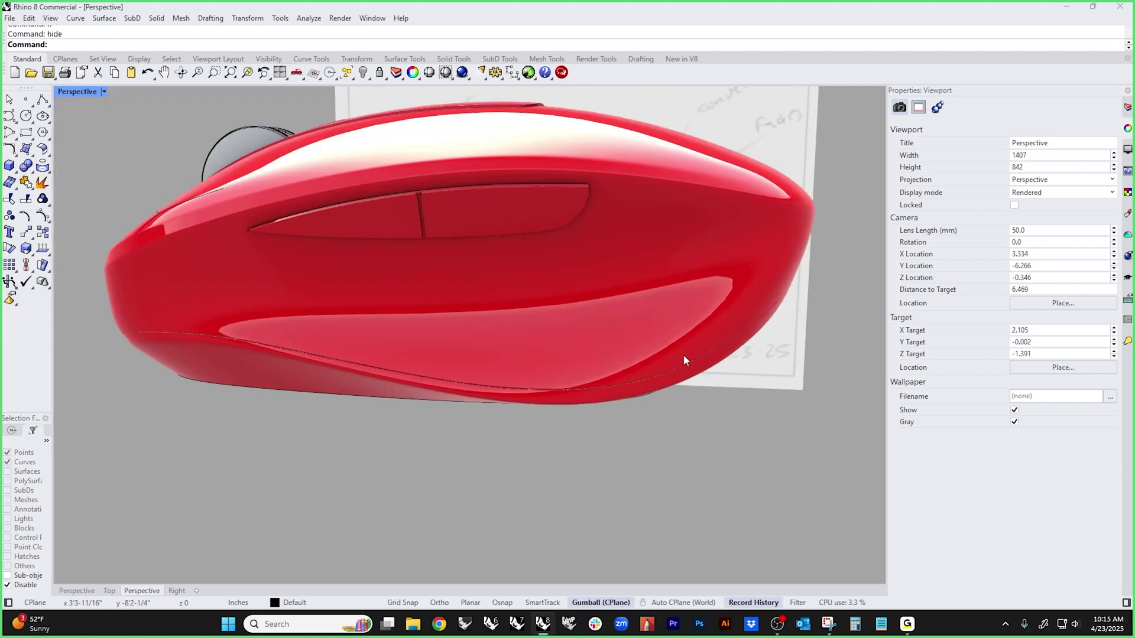
{"action": "scroll", "coordinate": [684, 356], "scroll_direction": "up", "scroll_amount": 4}
{"action": "mouse_move", "coordinate": [681, 428]}
{"action": "right_mouse_down"}
{"action": "mouse_move", "coordinate": [432, 423]}
{"action": "mouse_move", "coordinate": [449, 440]}
{"action": "mouse_move", "coordinate": [601, 390]}
{"action": "mouse_move", "coordinate": [580, 433]}
{"action": "mouse_move", "coordinate": [689, 421]}
{"action": "mouse_move", "coordinate": [722, 464]}
{"action": "mouse_move", "coordinate": [622, 466]}
{"action": "mouse_move", "coordinate": [609, 456]}
{"action": "right_mouse_up"}
{"action": "scroll", "coordinate": [580, 422], "scroll_direction": "down", "scroll_amount": 6}
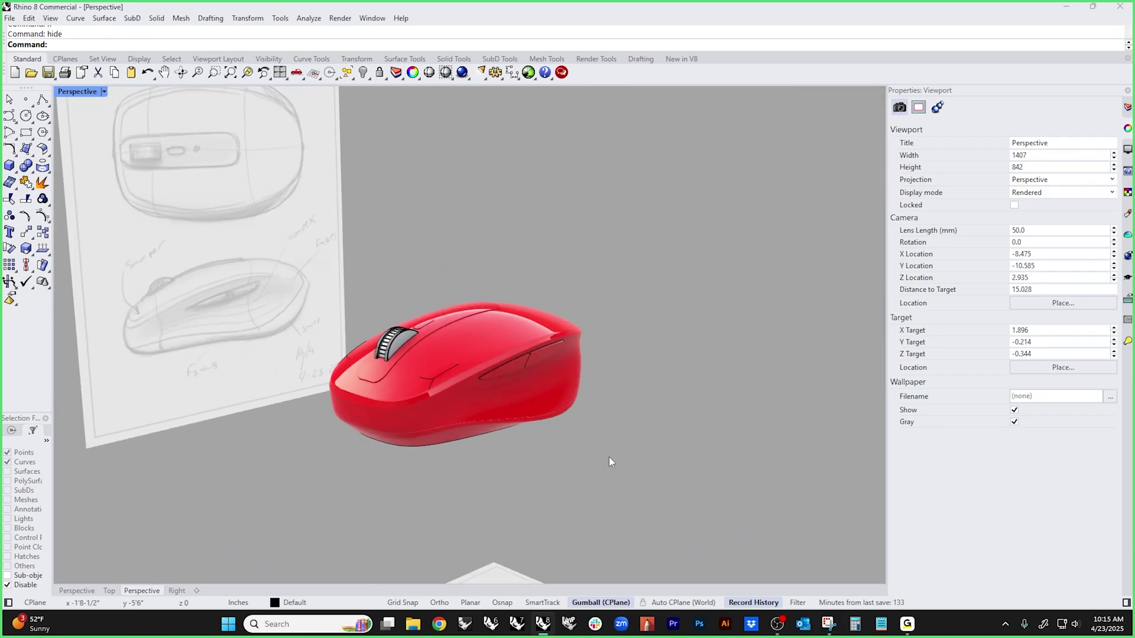
{"action": "key", "text": "ctrl+a"}
{"action": "type", "text": "Extr"}
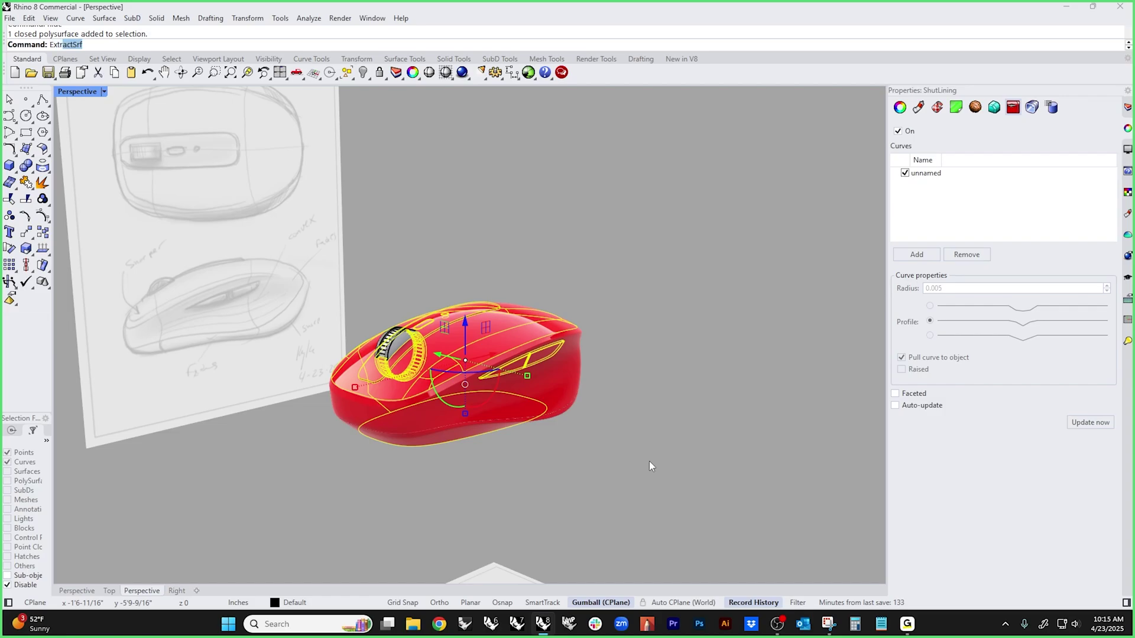
{"action": "type", "text": "actRenderMesh"}
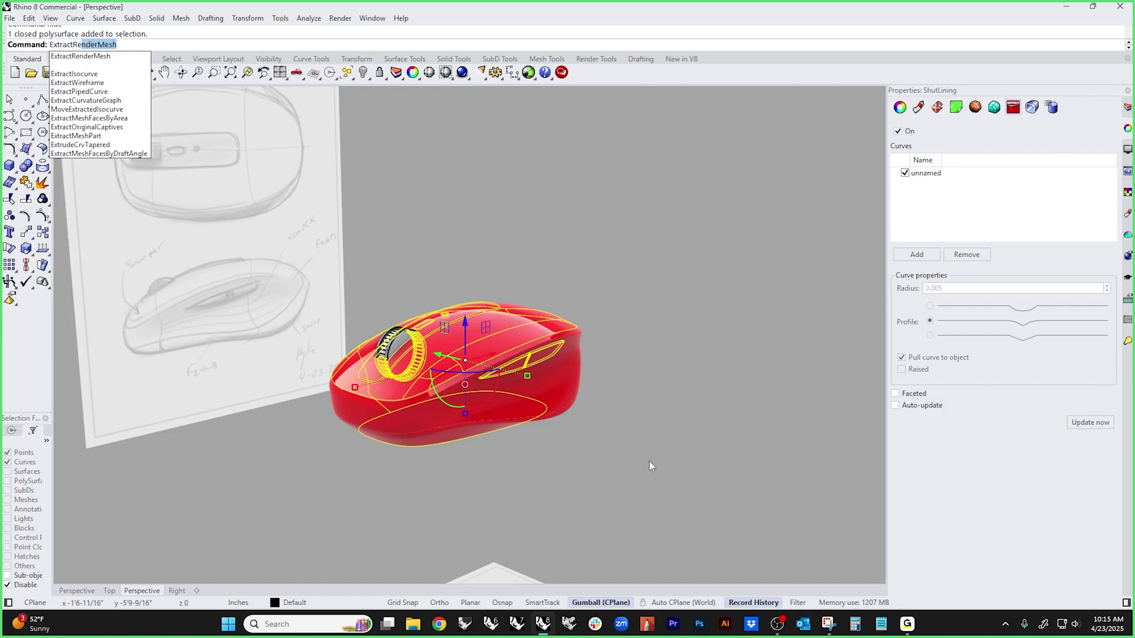
{"action": "key", "text": "Return"}
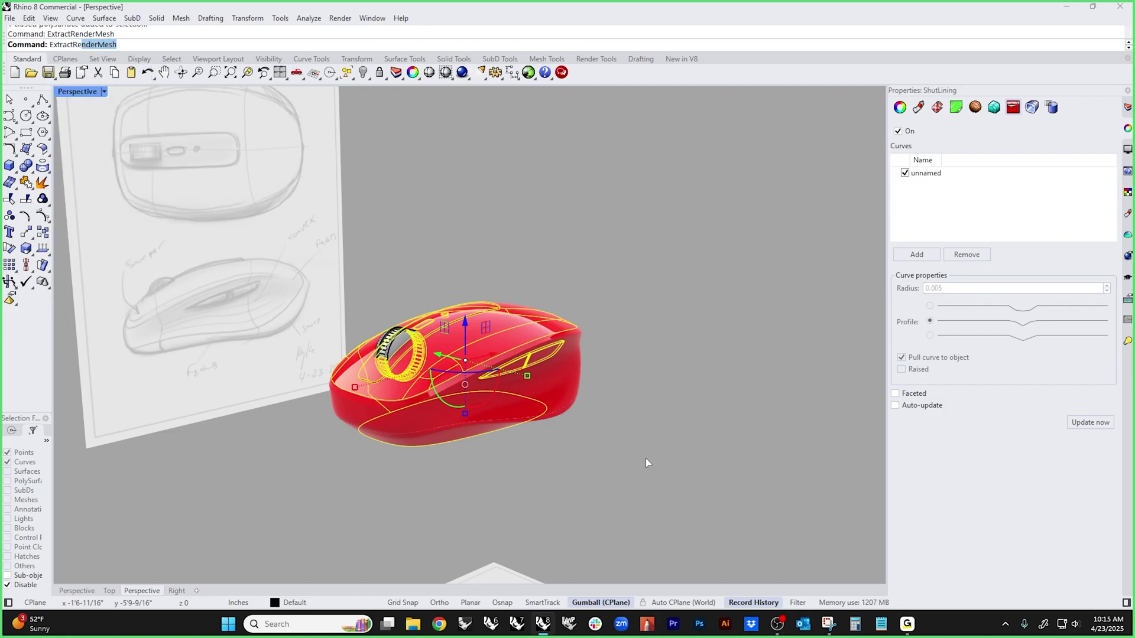
- Move the extracted mesh sideways, clear of the original mouse body, and deselect it
{"action": "right_click_drag", "start_coordinate": [576, 466], "coordinate": [615, 476]}
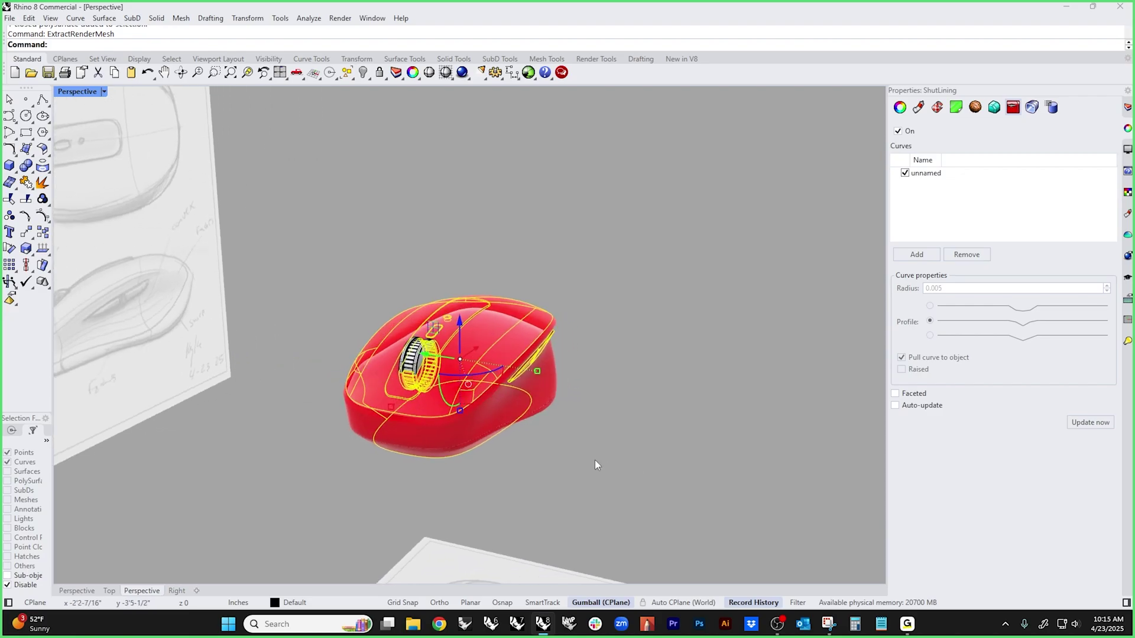
{"action": "left_click", "coordinate": [594, 460]}
{"action": "left_click", "coordinate": [491, 424]}
{"action": "left_click", "coordinate": [528, 452]}
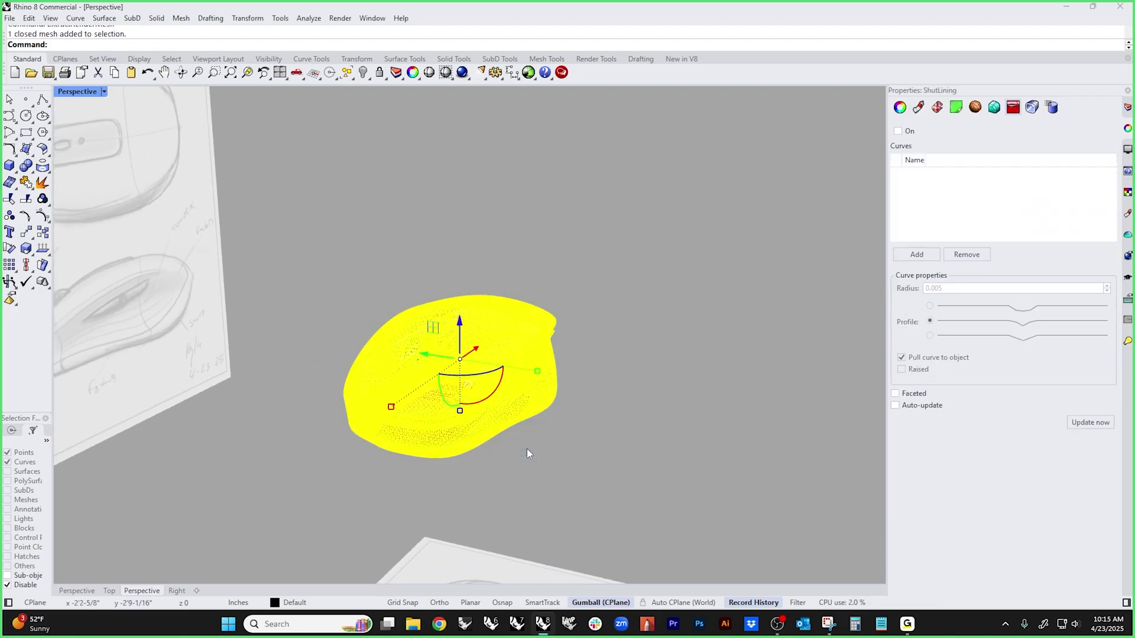
{"action": "left_click_drag", "start_coordinate": [427, 360], "coordinate": [696, 382]}
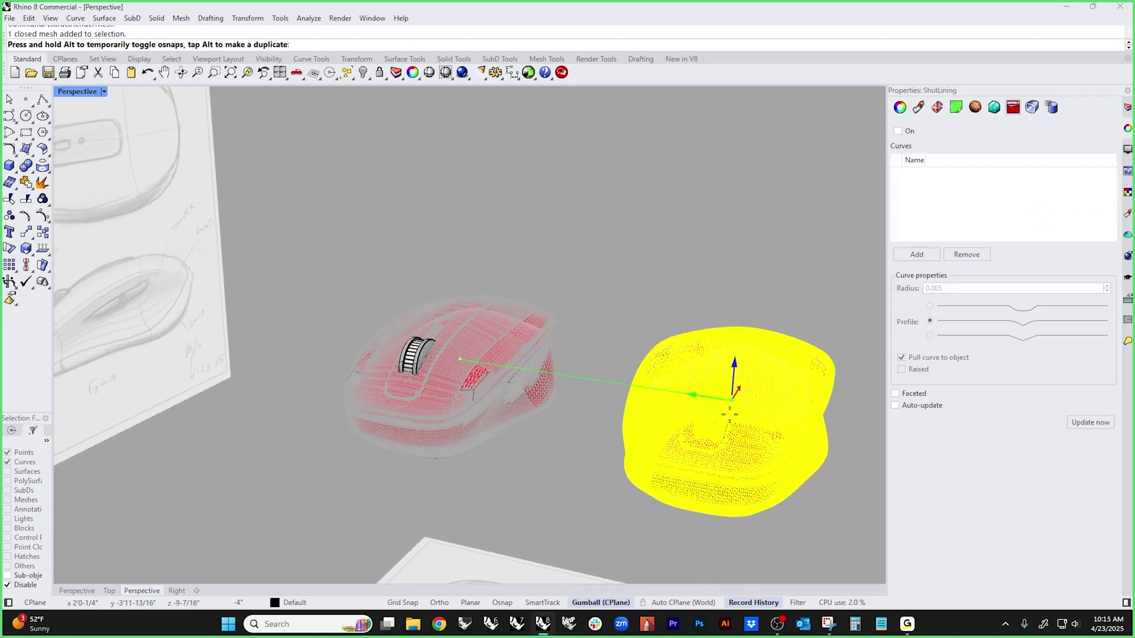
{"action": "left_click", "coordinate": [623, 308]}
- Examine the shut line groove along the lower side of the extracted mesh up close
{"action": "right_click_drag", "start_coordinate": [624, 309], "coordinate": [485, 361]}
{"action": "scroll", "coordinate": [686, 475], "scroll_direction": "up", "scroll_amount": 6}
{"action": "right_click_drag", "start_coordinate": [698, 479], "coordinate": [603, 494]}
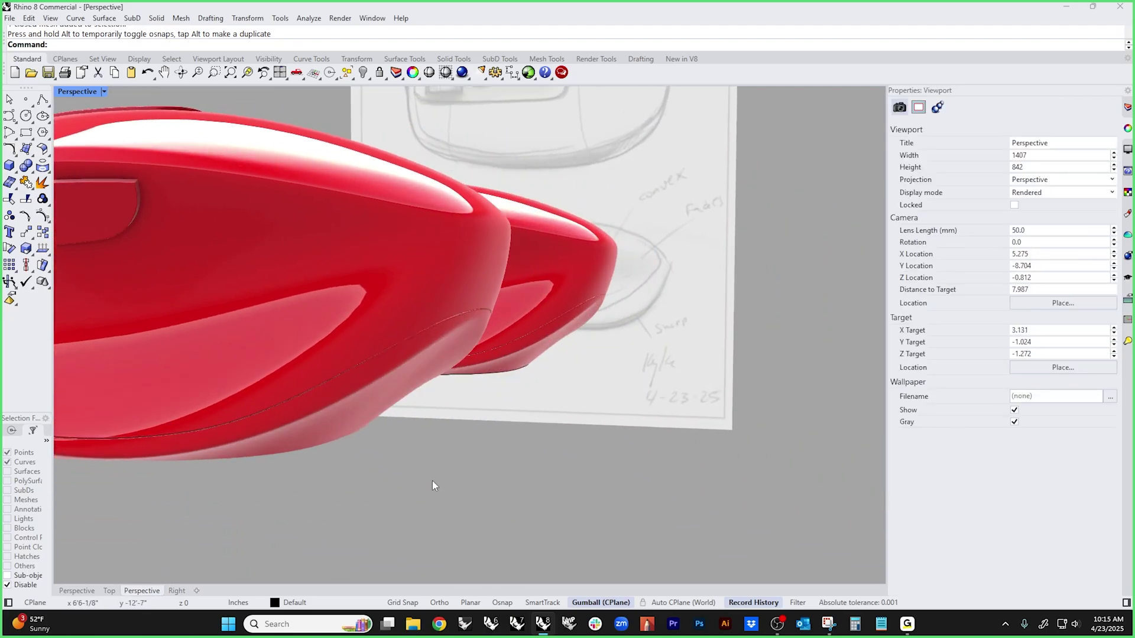
{"action": "right_click_drag", "start_coordinate": [432, 480], "coordinate": [697, 451], "text": "shift"}
{"action": "scroll", "coordinate": [518, 352], "scroll_direction": "up", "scroll_amount": 5}
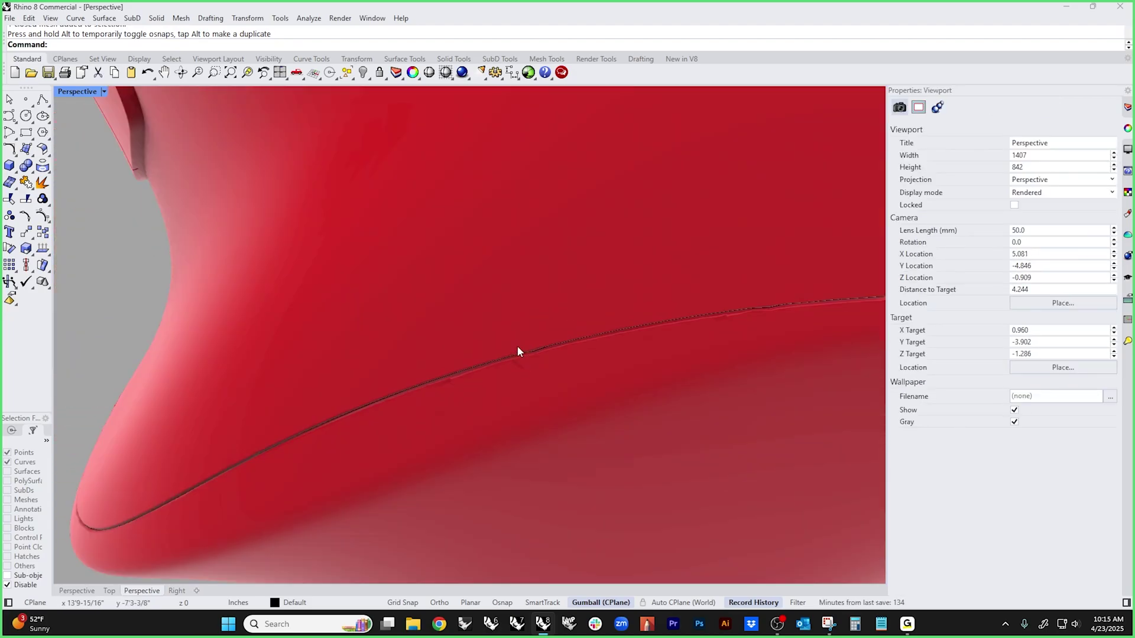
{"action": "scroll", "coordinate": [441, 375], "scroll_direction": "down", "scroll_amount": 8}
{"action": "right_click_drag", "start_coordinate": [449, 382], "coordinate": [549, 408]}
{"action": "left_click", "coordinate": [551, 413]}
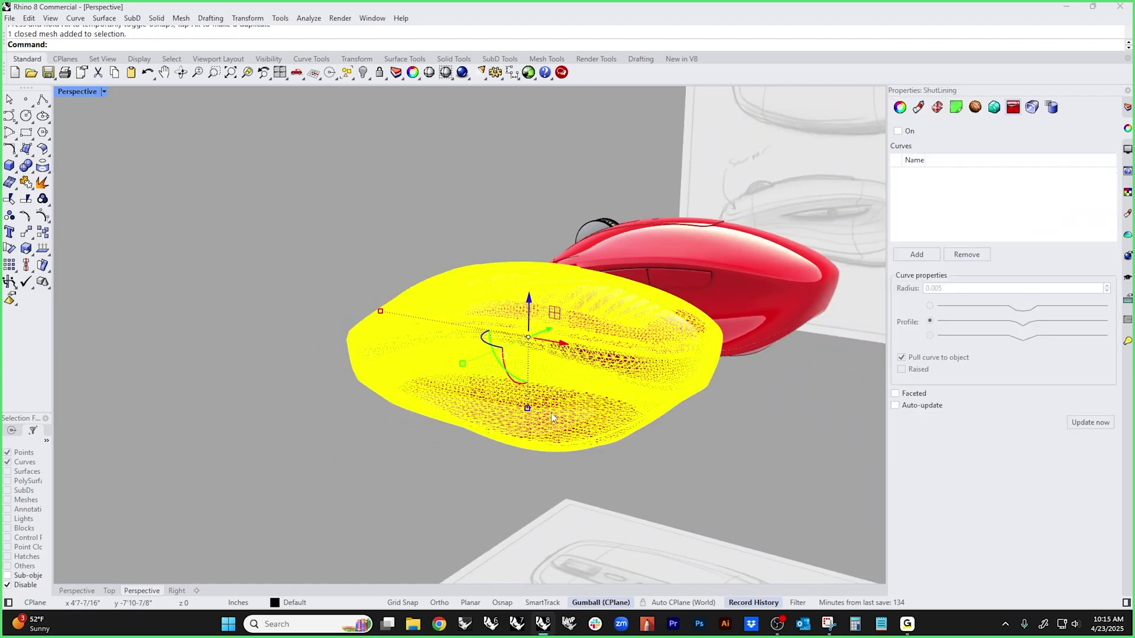
- Delete the extracted mesh copy beside the original mouse
{"action": "left_click", "coordinate": [589, 477]}
{"action": "right_click_drag", "start_coordinate": [586, 483], "coordinate": [752, 512]}
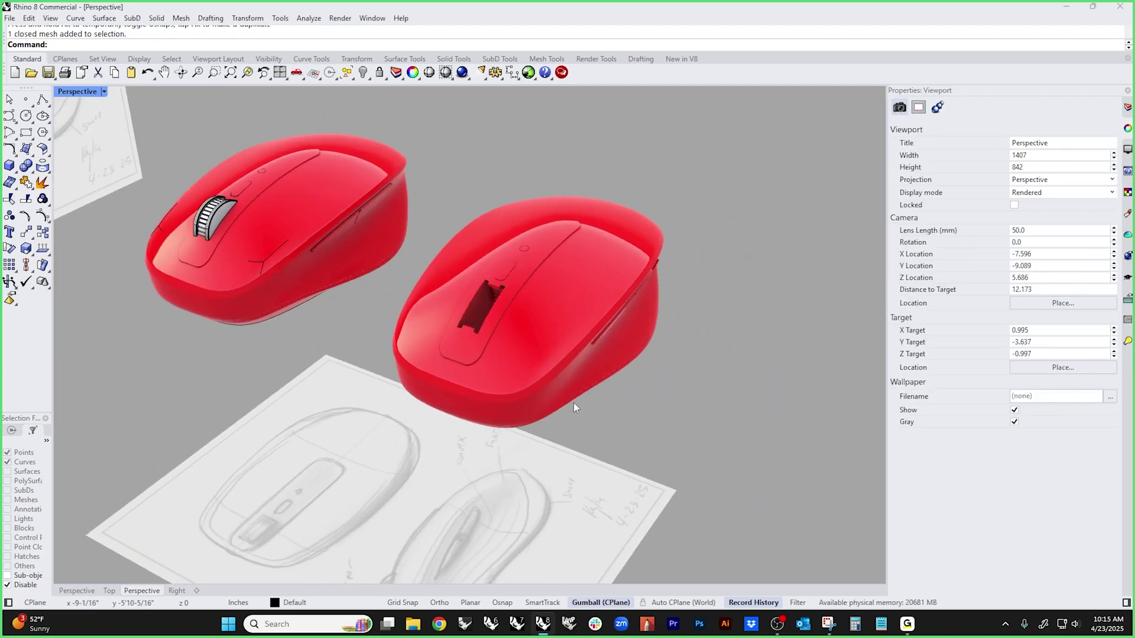
{"action": "left_click", "coordinate": [556, 376]}
{"action": "key", "text": "Delete"}
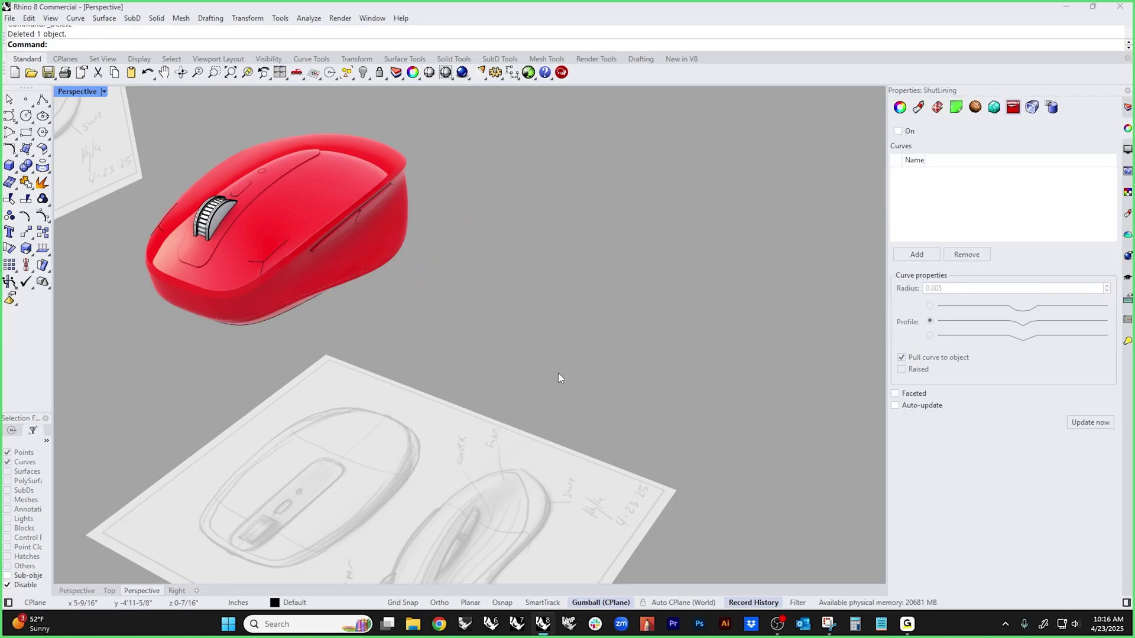
- Select the mouse body to check the shut lining curve assigned to it, and deselect it
{"action": "right_click_drag", "start_coordinate": [558, 373], "coordinate": [433, 337]}
{"action": "left_click", "coordinate": [471, 289]}
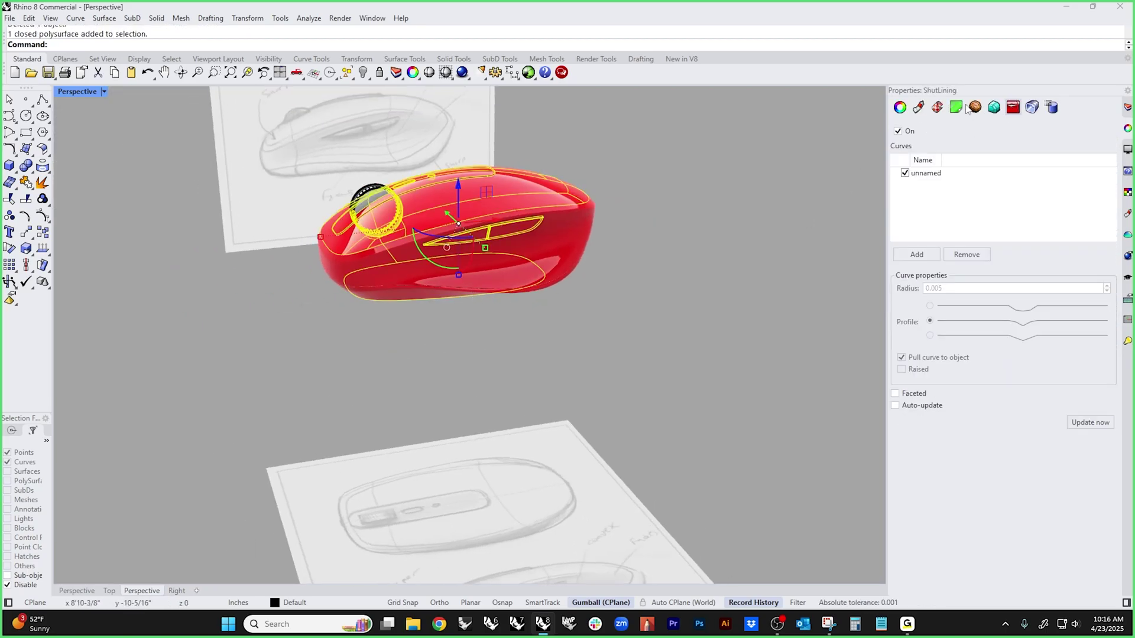
{"action": "left_click", "coordinate": [646, 283]}
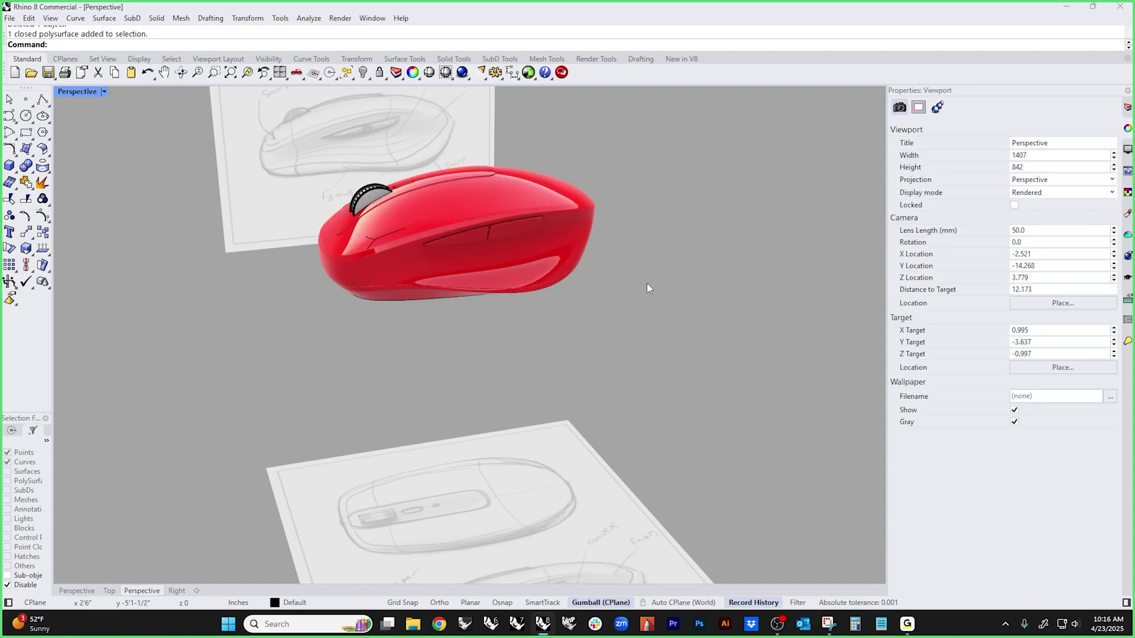
{"action": "scroll", "coordinate": [463, 247], "scroll_direction": "up", "scroll_amount": 3}
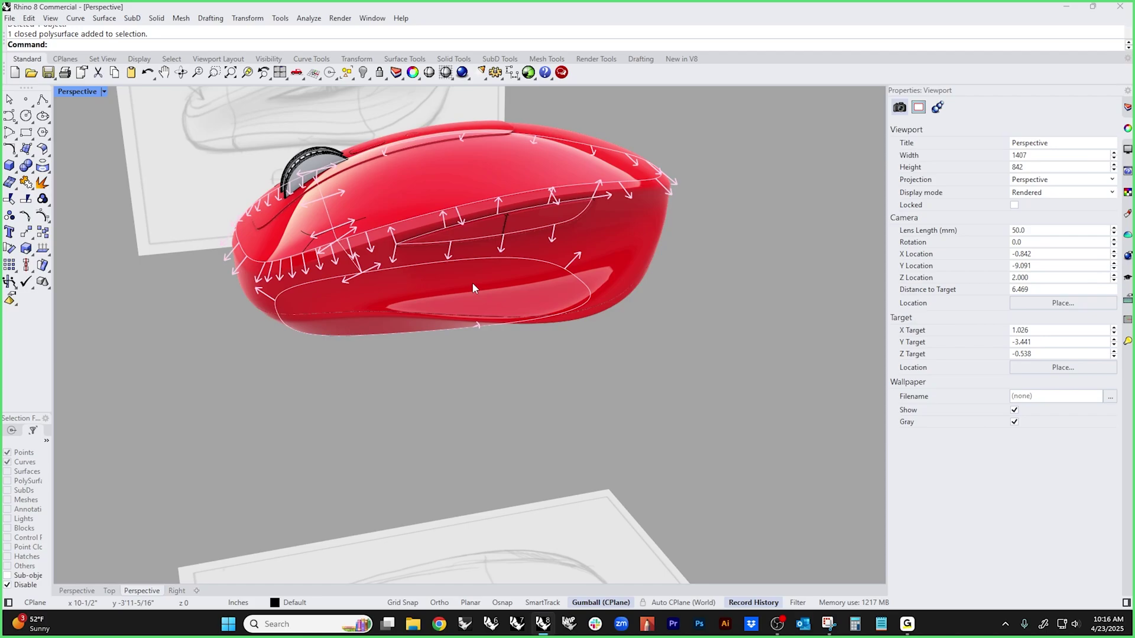
{"action": "left_click", "coordinate": [484, 299], "text": "ctrl+shift"}
{"action": "right_click", "coordinate": [544, 378]}
{"action": "right_click_drag", "start_coordinate": [543, 379], "coordinate": [767, 517]}
{"action": "scroll", "coordinate": [510, 317], "scroll_direction": "down", "scroll_amount": 5}
{"action": "scroll", "coordinate": [635, 393], "scroll_direction": "up", "scroll_amount": 6}
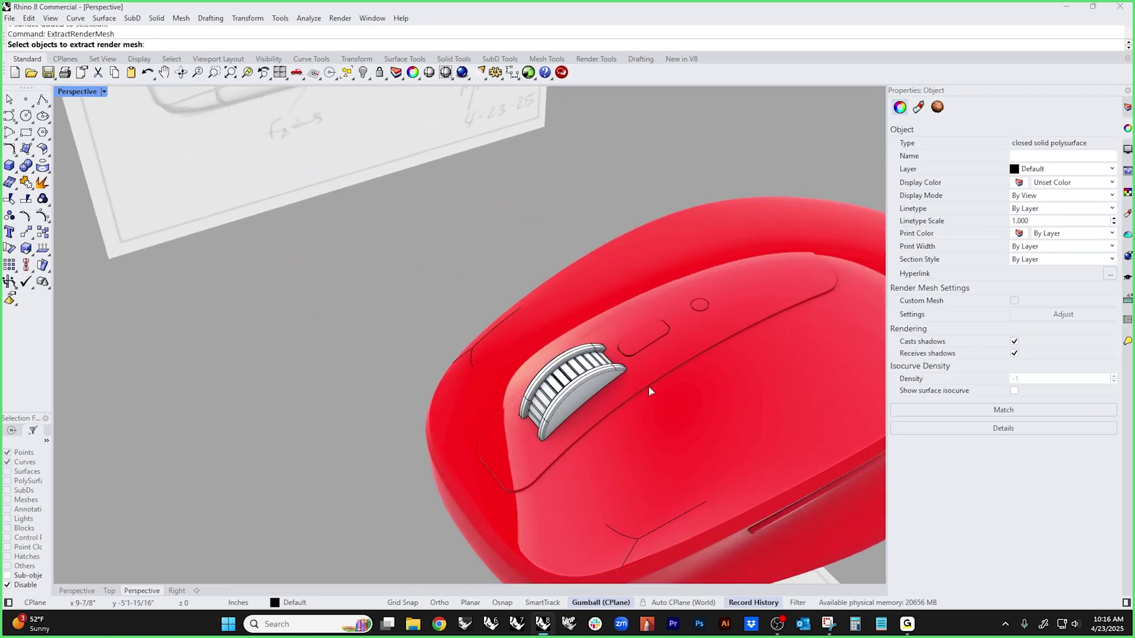
{"action": "left_click", "coordinate": [670, 365]}
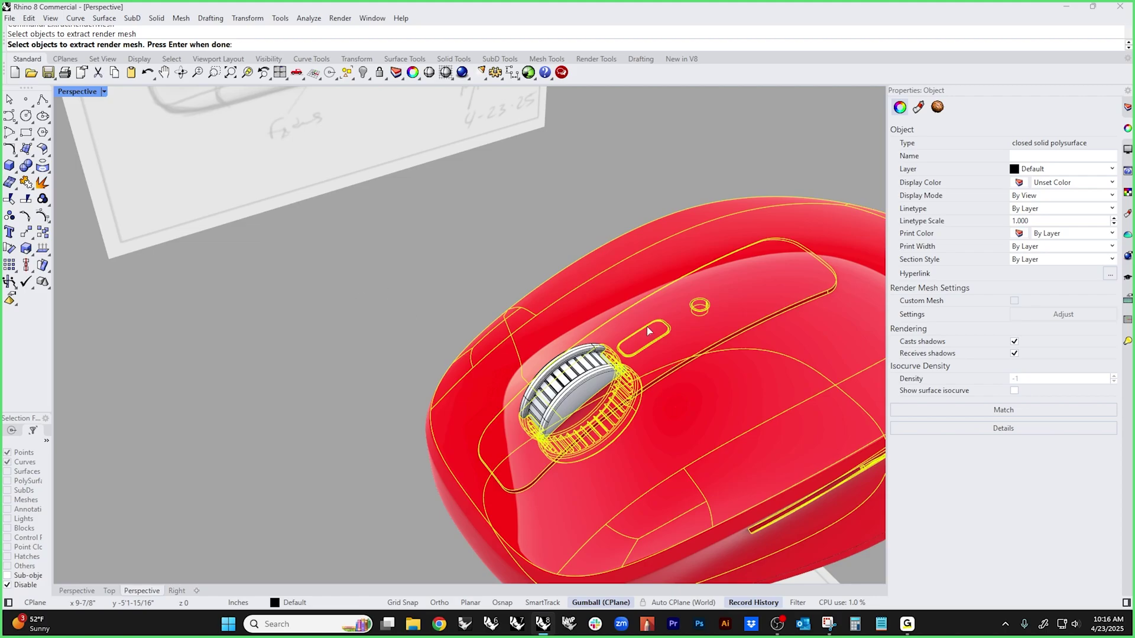
{"action": "scroll", "coordinate": [449, 275], "scroll_direction": "down", "scroll_amount": 5}
{"action": "right_click_drag", "start_coordinate": [474, 287], "coordinate": [403, 345]}
{"action": "right_click", "coordinate": [403, 344]}
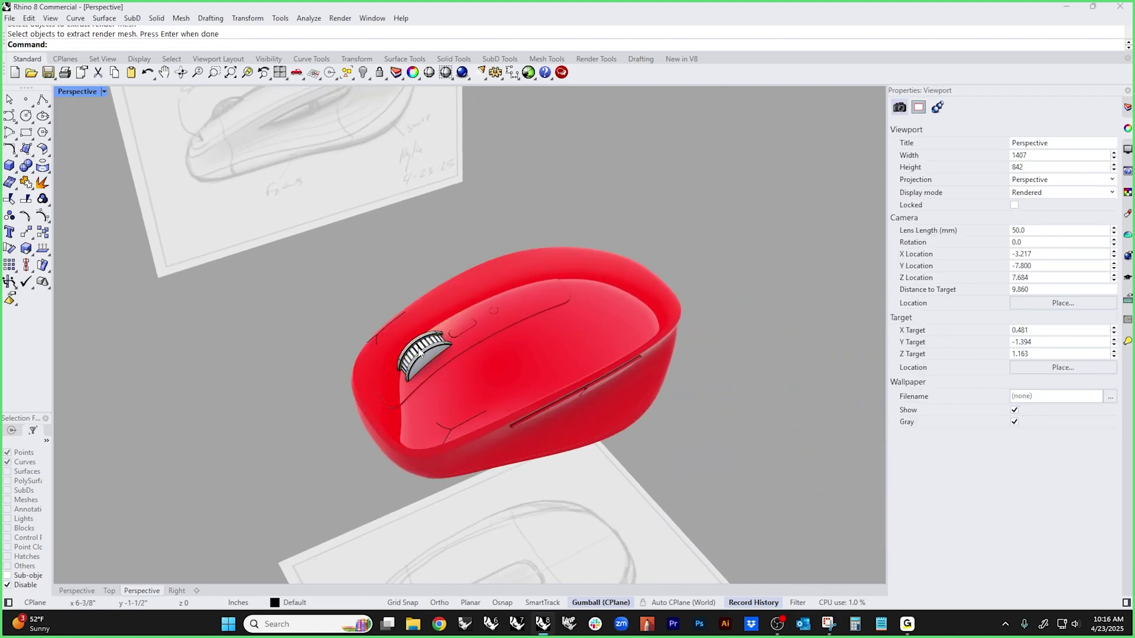
- Examine the lower side surfaces and shut line of the mouse body from several angles
{"action": "right_click_drag", "start_coordinate": [626, 438], "coordinate": [523, 388]}
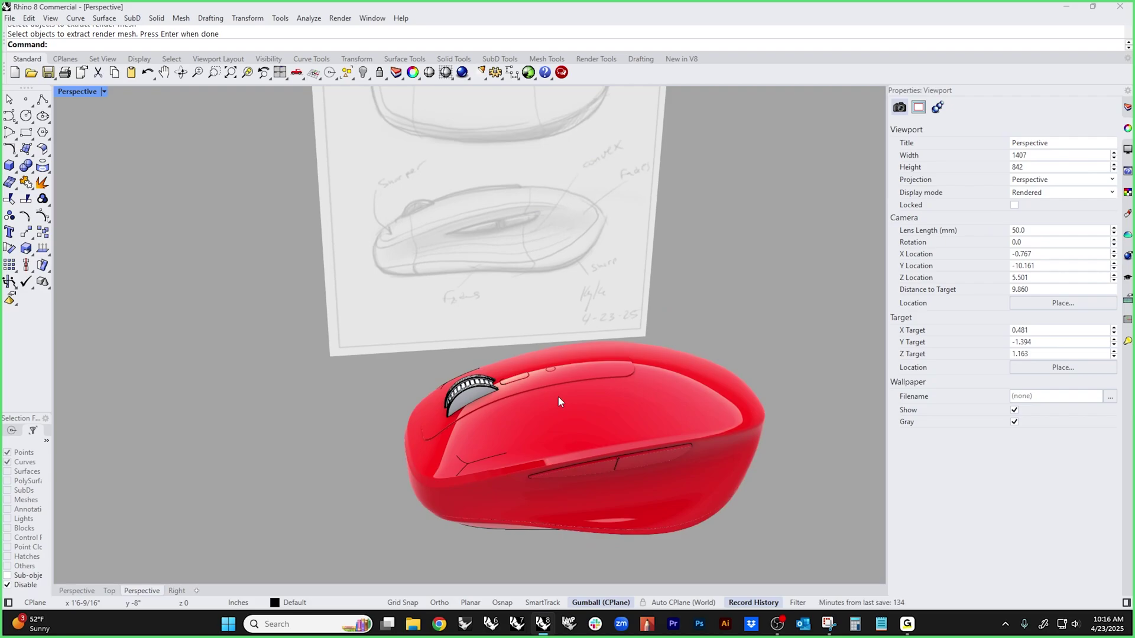
{"action": "right_click_drag", "start_coordinate": [558, 396], "coordinate": [410, 308], "text": "shift"}
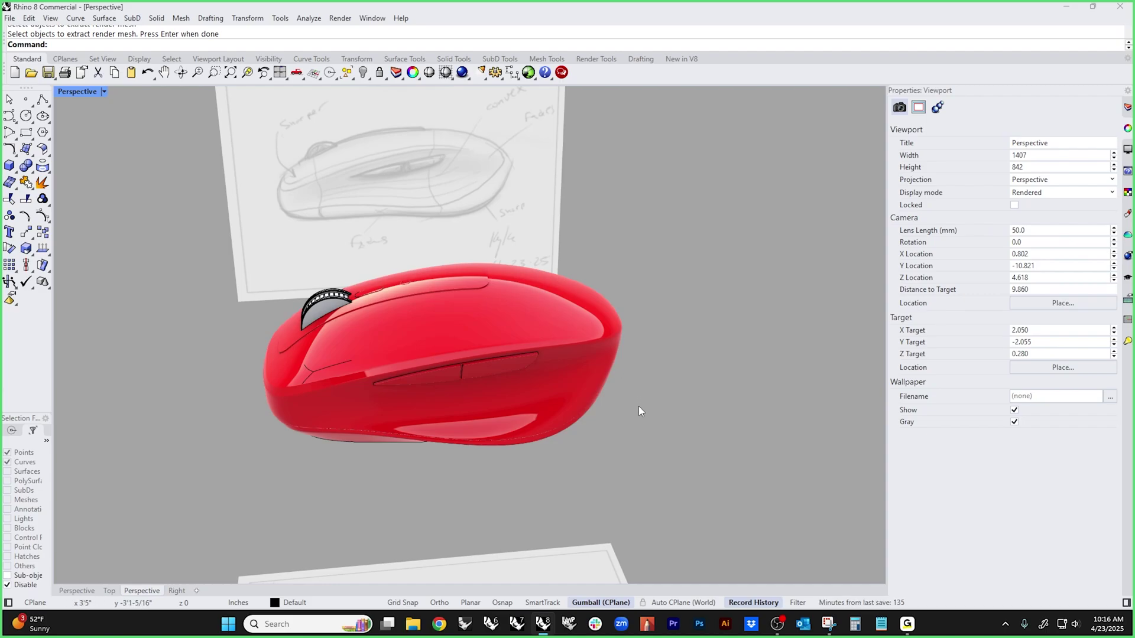
{"action": "right_click_drag", "start_coordinate": [669, 341], "coordinate": [683, 376]}
{"action": "right_click_drag", "start_coordinate": [687, 420], "coordinate": [470, 355]}
{"action": "scroll", "coordinate": [537, 383], "scroll_direction": "up", "scroll_amount": 8}
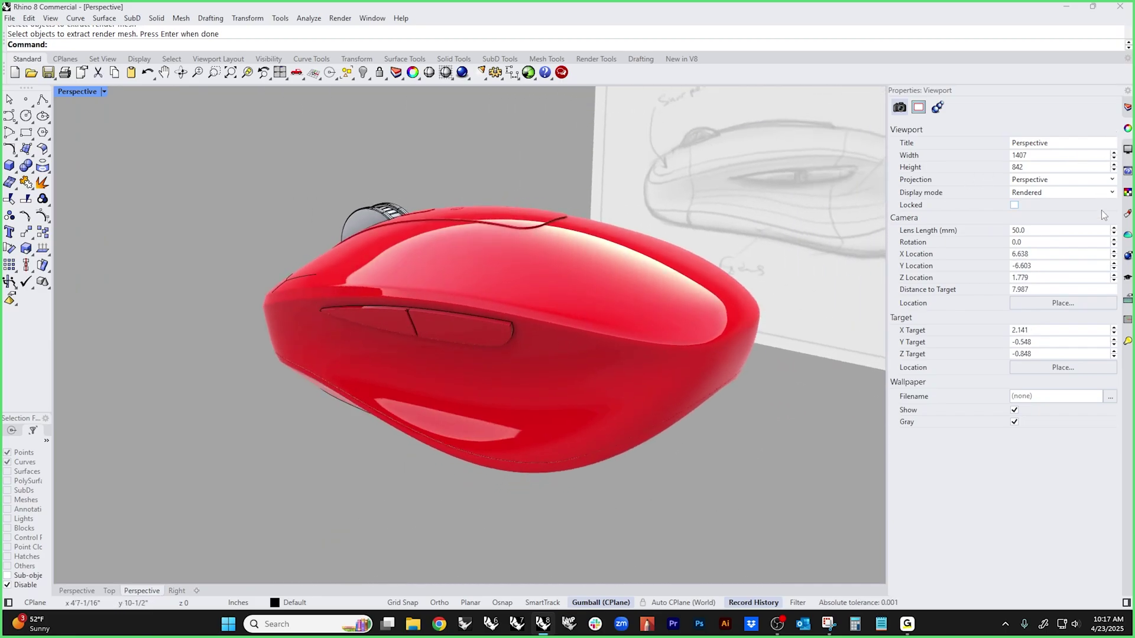
{"action": "right_click_drag", "start_coordinate": [505, 428], "coordinate": [403, 374]}
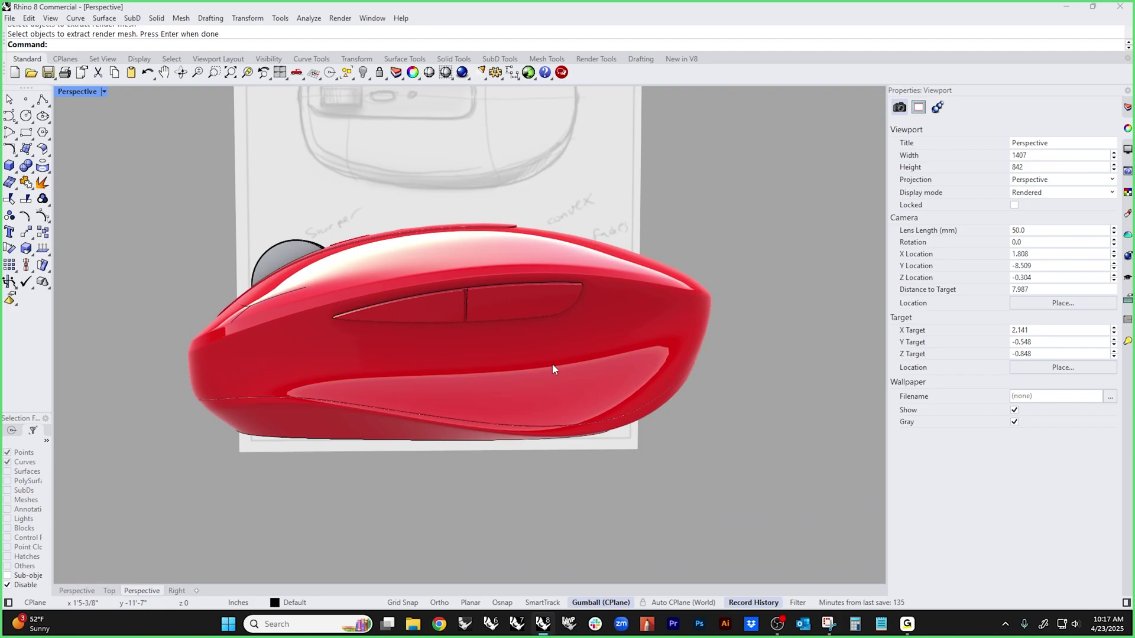
- Set the viewport to the world Front view and change its display mode to Shaded
{"action": "key", "text": "ctrl+F2"}
{"action": "middle_click", "coordinate": [536, 349]}
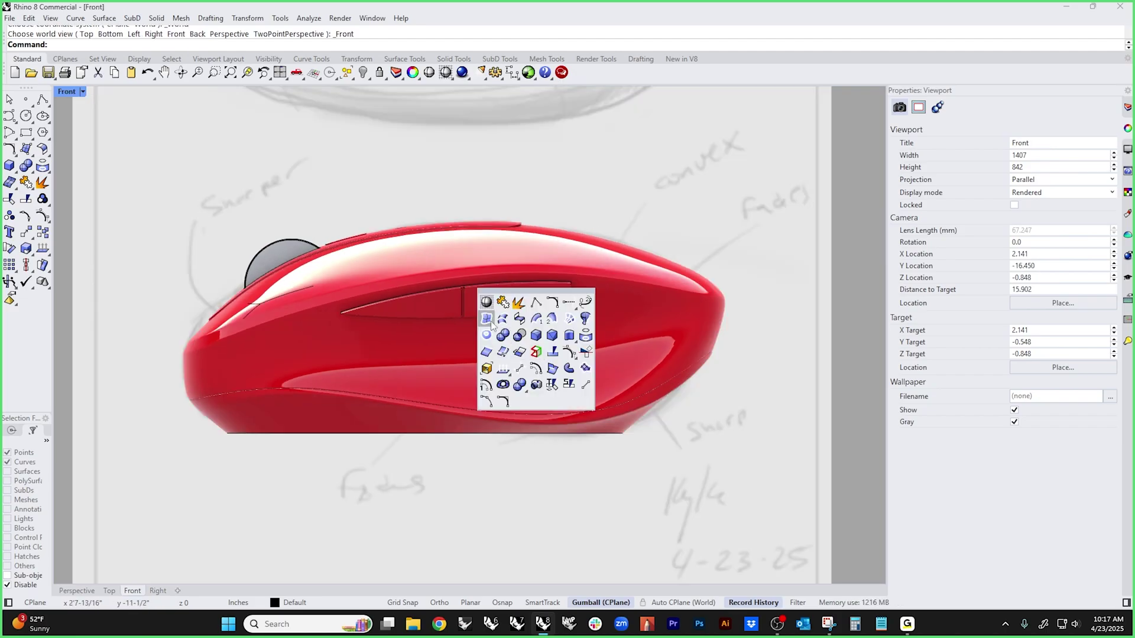
{"action": "scroll", "coordinate": [472, 318], "scroll_direction": "up", "scroll_amount": 2}
{"action": "scroll", "coordinate": [471, 318], "scroll_direction": "down", "scroll_amount": 2}
{"action": "middle_click", "coordinate": [473, 319]}
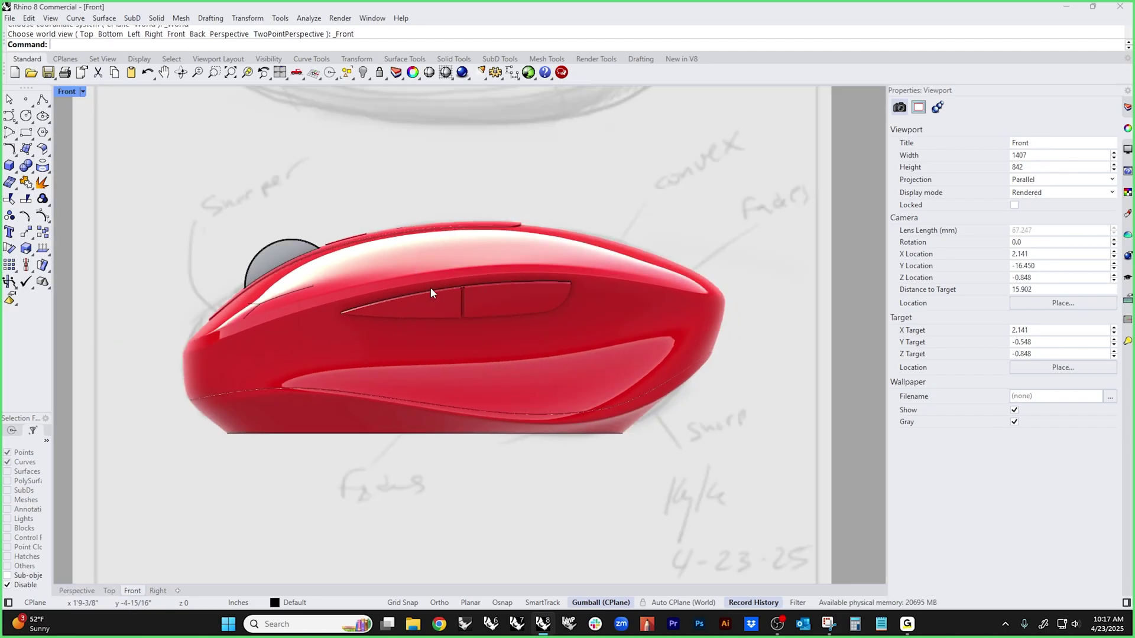
{"action": "middle_click", "coordinate": [418, 280]}
{"action": "left_click", "coordinate": [369, 231]}
{"action": "scroll", "coordinate": [422, 348], "scroll_direction": "up", "scroll_amount": 6}
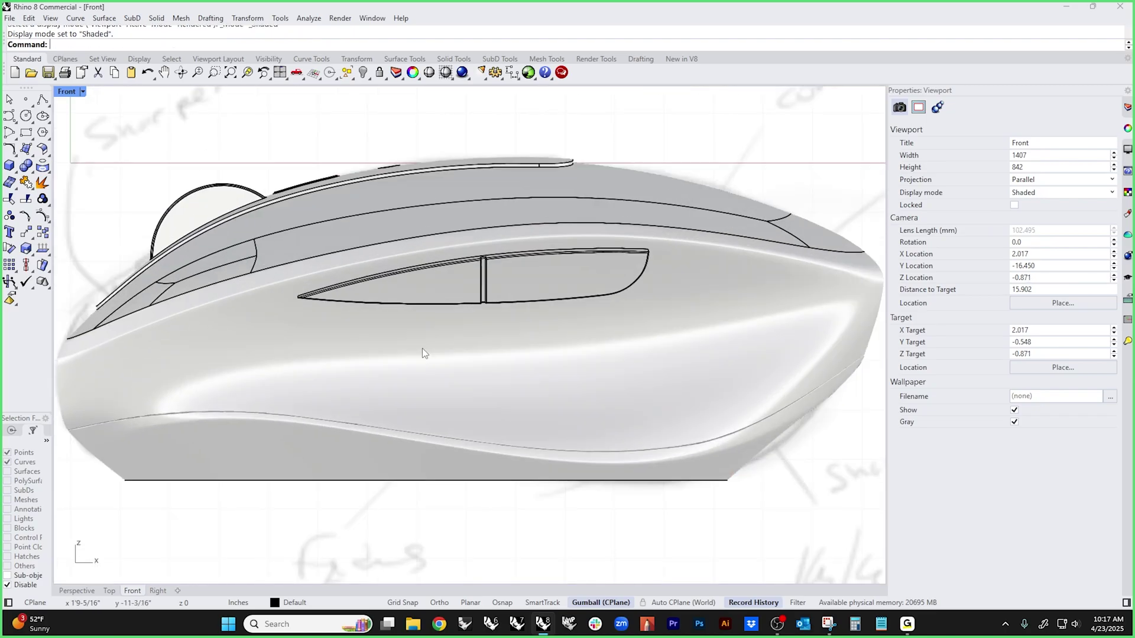
{"action": "right_click_drag", "start_coordinate": [415, 381], "coordinate": [450, 349]}
{"action": "scroll", "coordinate": [309, 276], "scroll_direction": "down", "scroll_amount": 6}
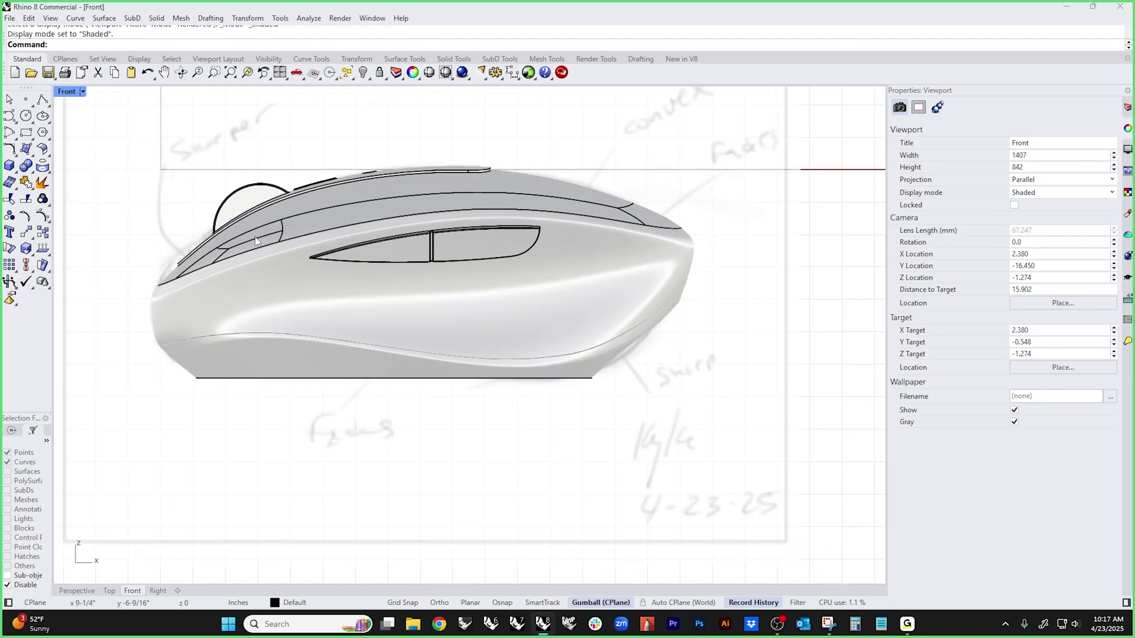
{"action": "left_click", "coordinate": [10, 116]}
{"action": "left_click", "coordinate": [209, 309]}
{"action": "key", "text": "Escape"}
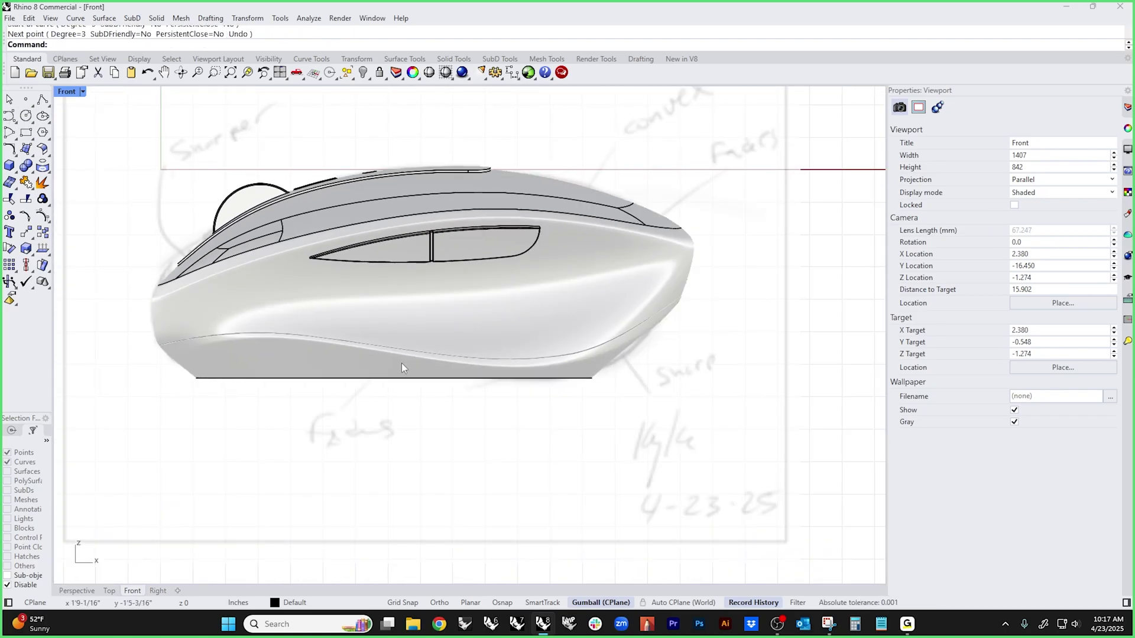
- Draw a five-point, degree 3 control point curve along the mouse's side below the thumb buttons, from front to rear
{"action": "key", "text": "Return"}
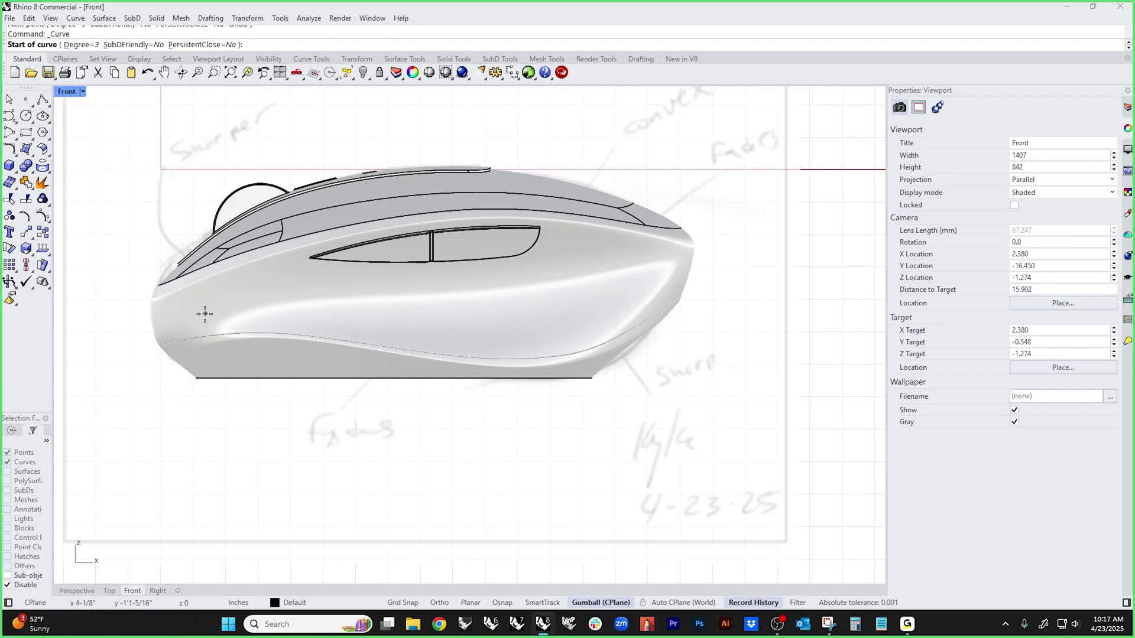
{"action": "left_click", "coordinate": [203, 314]}
{"action": "left_click", "coordinate": [292, 279]}
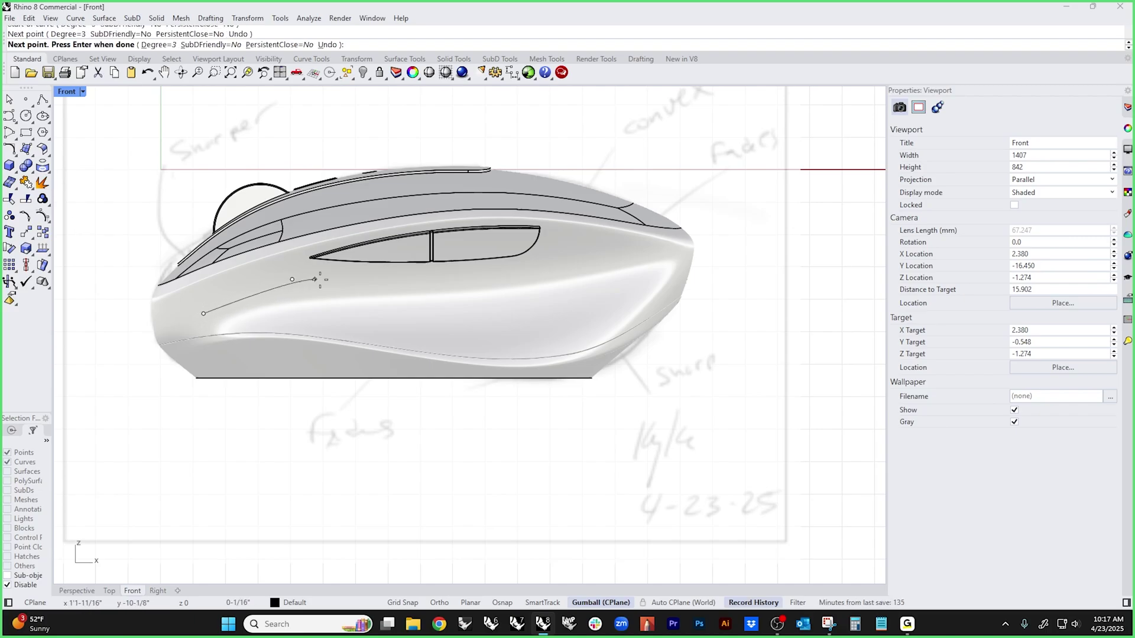
{"action": "left_click", "coordinate": [399, 283]}
{"action": "left_click", "coordinate": [501, 283]}
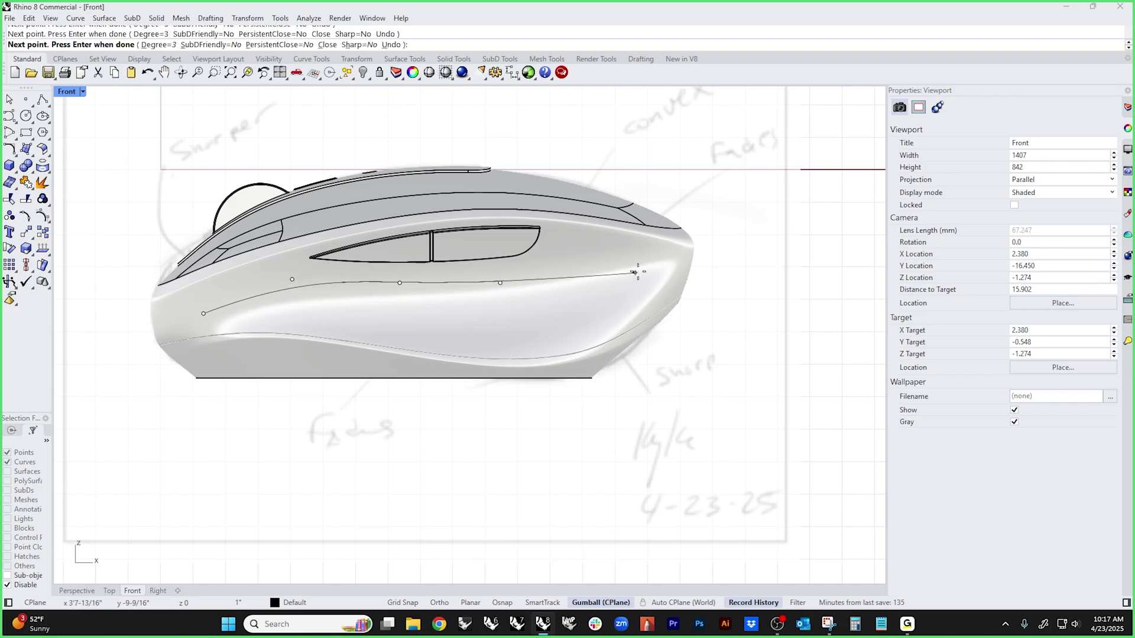
{"action": "key", "text": "Escape"}
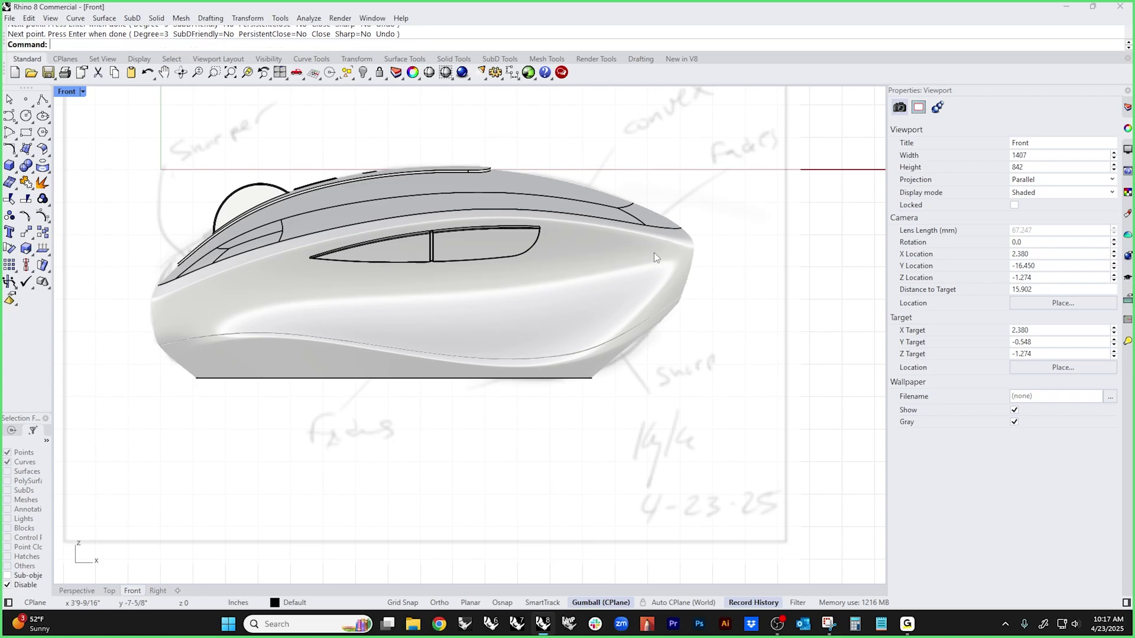
- Change the Front view's display mode to Wireframe
{"action": "middle_click", "coordinate": [253, 328]}
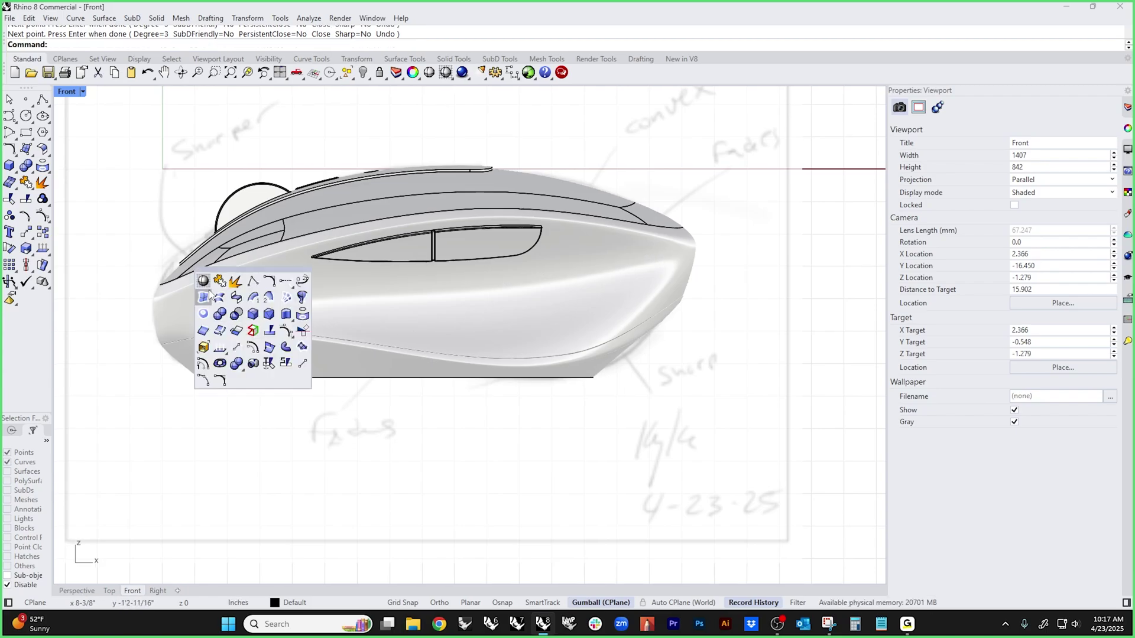
{"action": "left_click", "coordinate": [265, 333]}
{"action": "middle_click", "coordinate": [266, 332]}
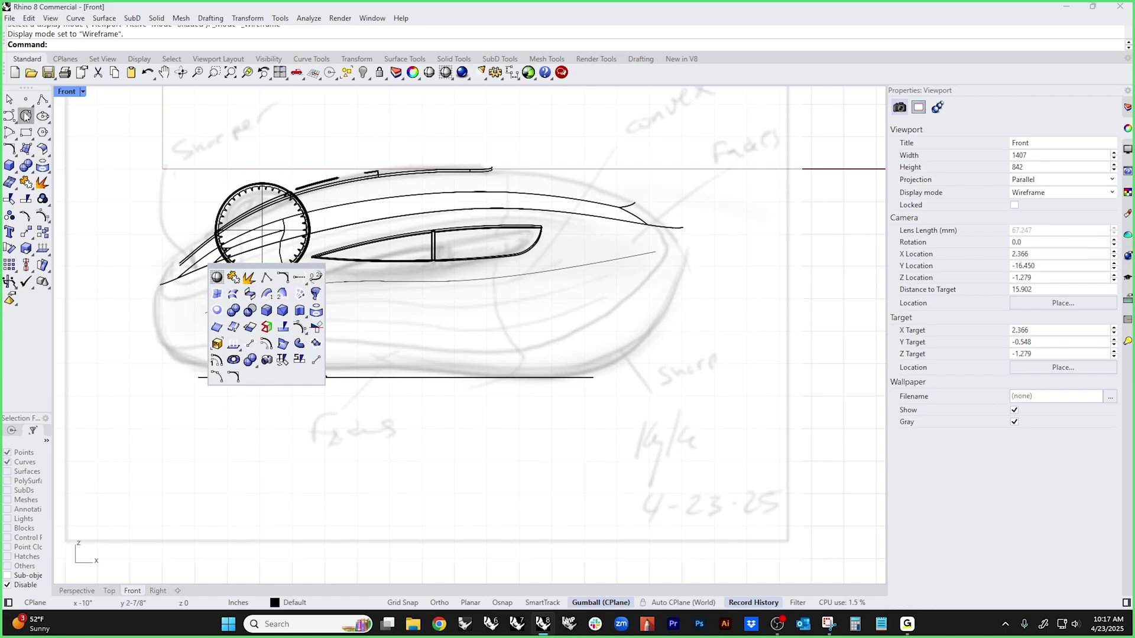
{"action": "left_click", "coordinate": [43, 149]}
{"action": "left_click", "coordinate": [206, 322]}
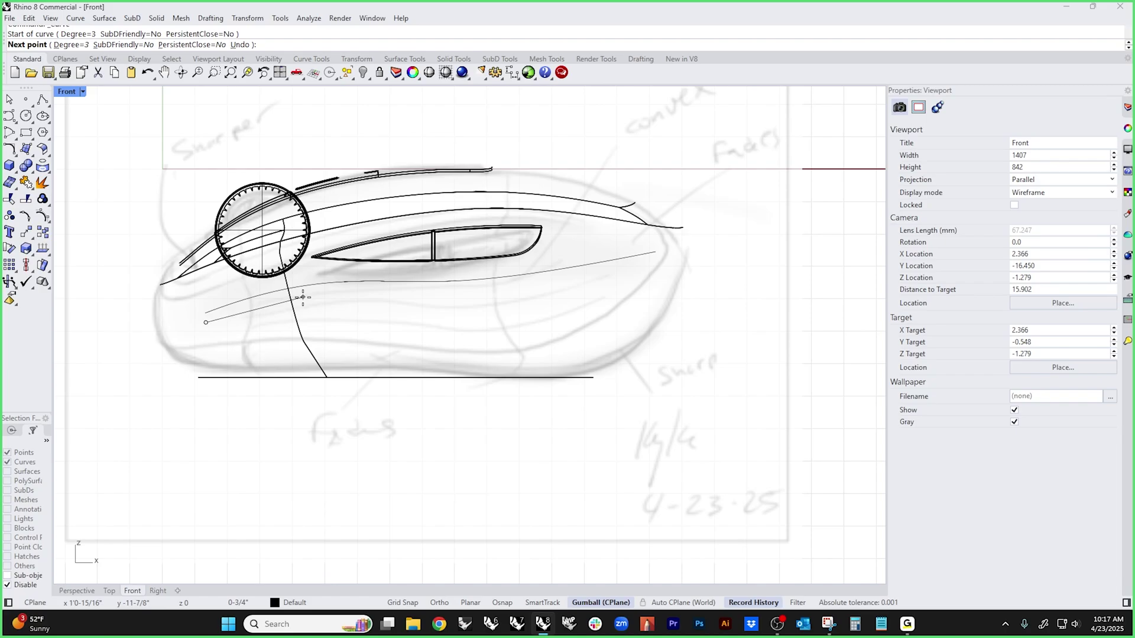
{"action": "right_click", "coordinate": [275, 324]}
- Draw a second, six-point degree 3 curve below the first, dipping along the lower side and rising to the rear
{"action": "right_click", "coordinate": [262, 325]}
{"action": "left_click", "coordinate": [203, 337]}
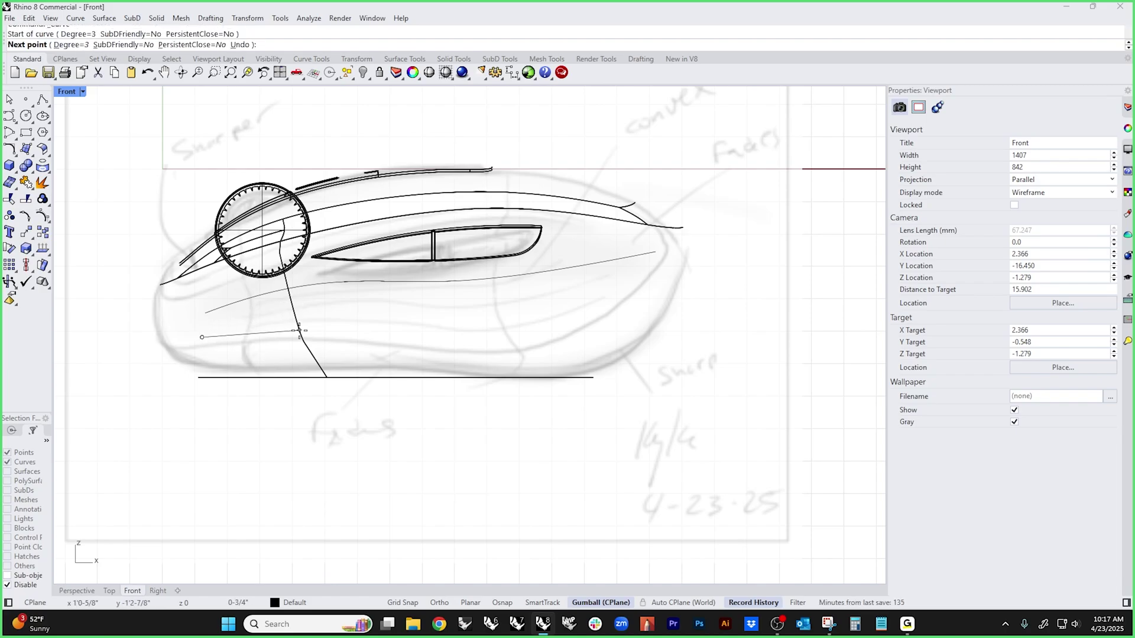
{"action": "left_click", "coordinate": [303, 324]}
{"action": "left_click", "coordinate": [409, 337]}
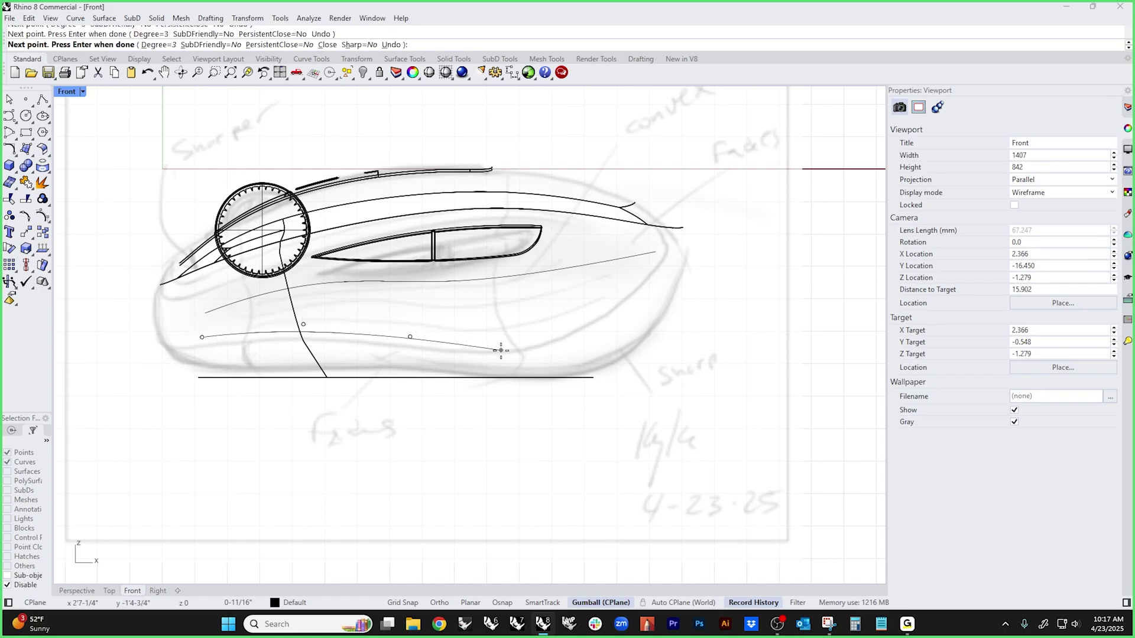
{"action": "left_click", "coordinate": [512, 345]}
{"action": "left_click", "coordinate": [581, 323]}
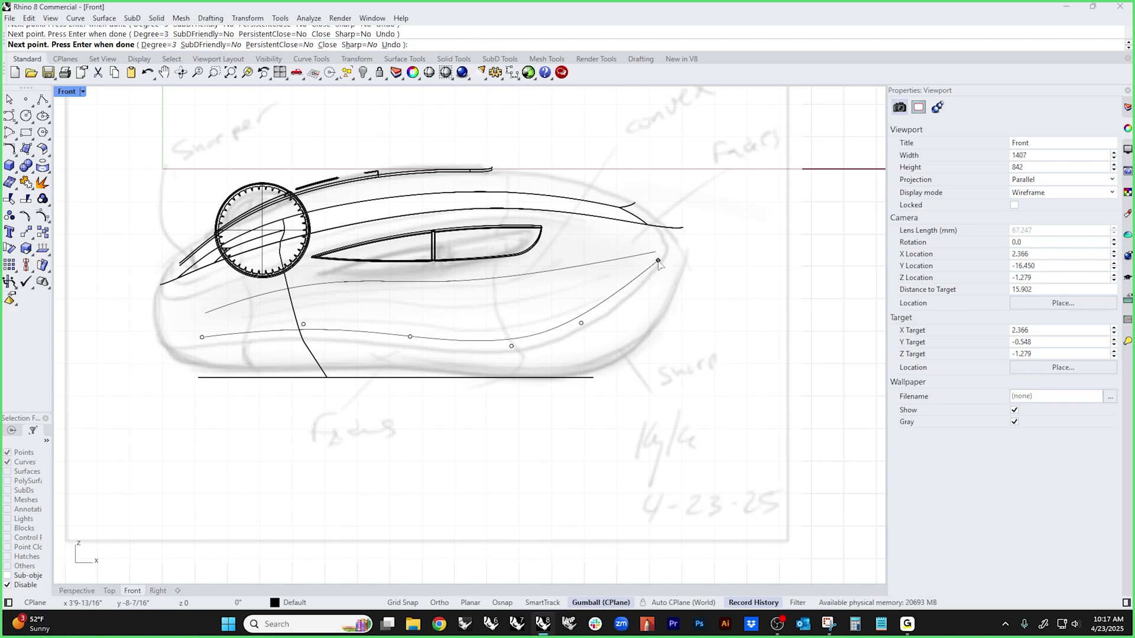
{"action": "key", "text": "Return"}
- Create 2 intermediate curves between the upper and lower side curves with TweenCurves
{"action": "type", "text": "TweenCurves"}
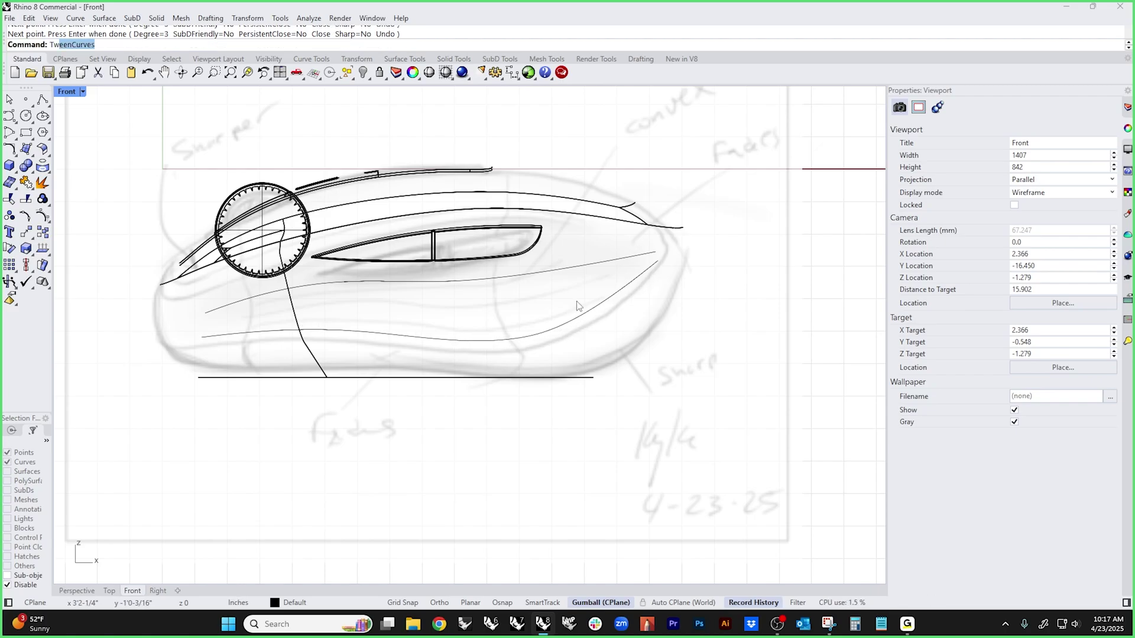
{"action": "key", "text": "Return"}
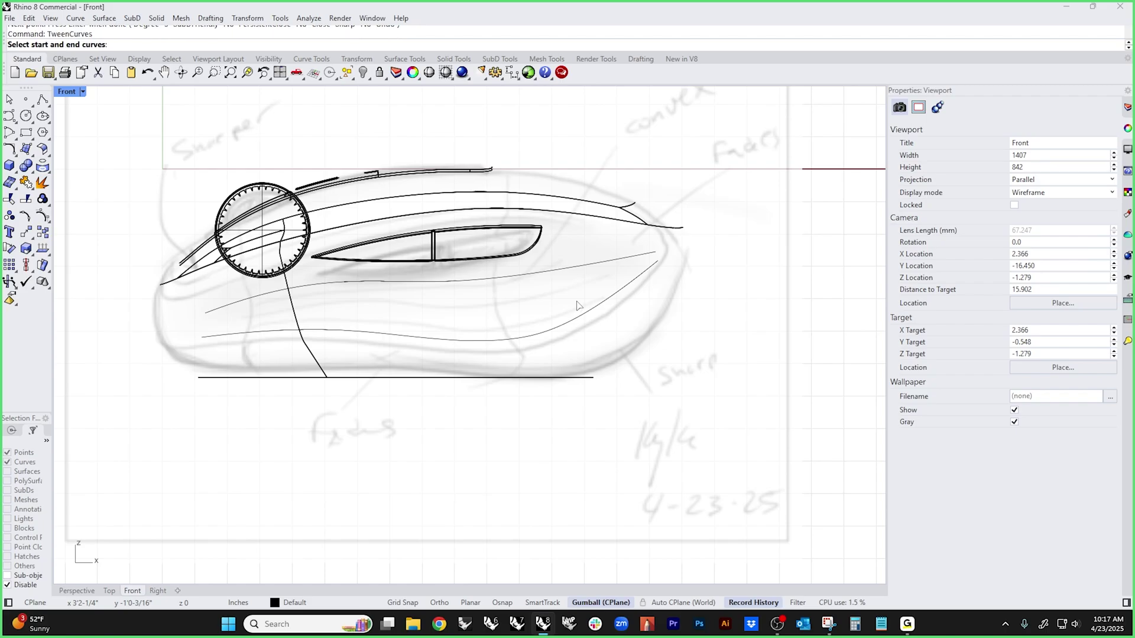
{"action": "left_click", "coordinate": [240, 304]}
{"action": "left_click", "coordinate": [232, 332]}
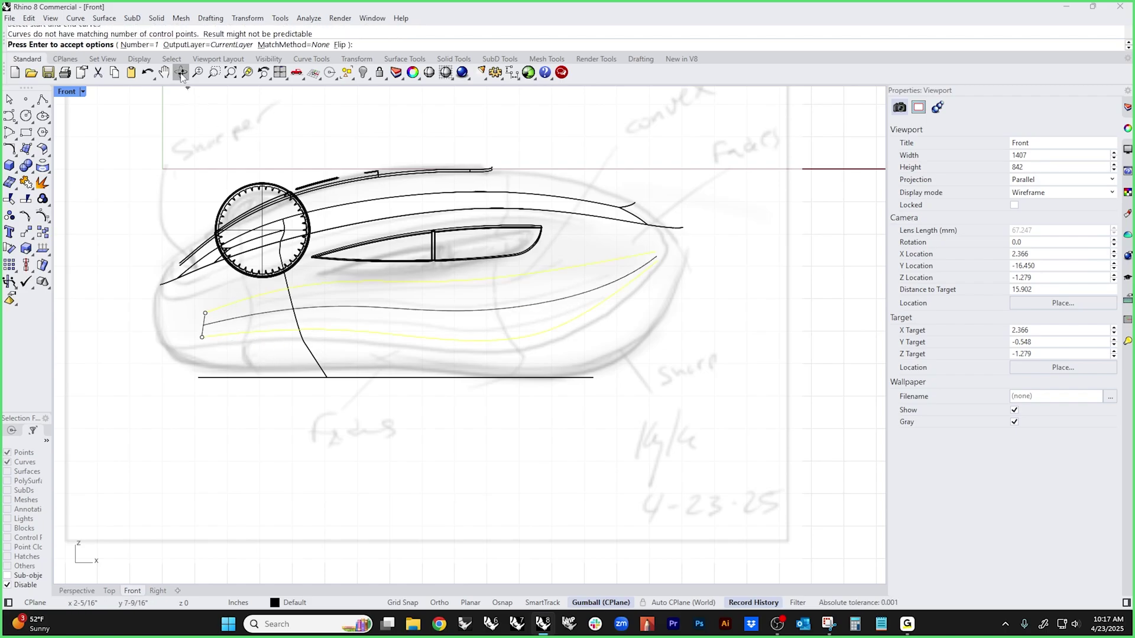
{"action": "left_click", "coordinate": [140, 45]}
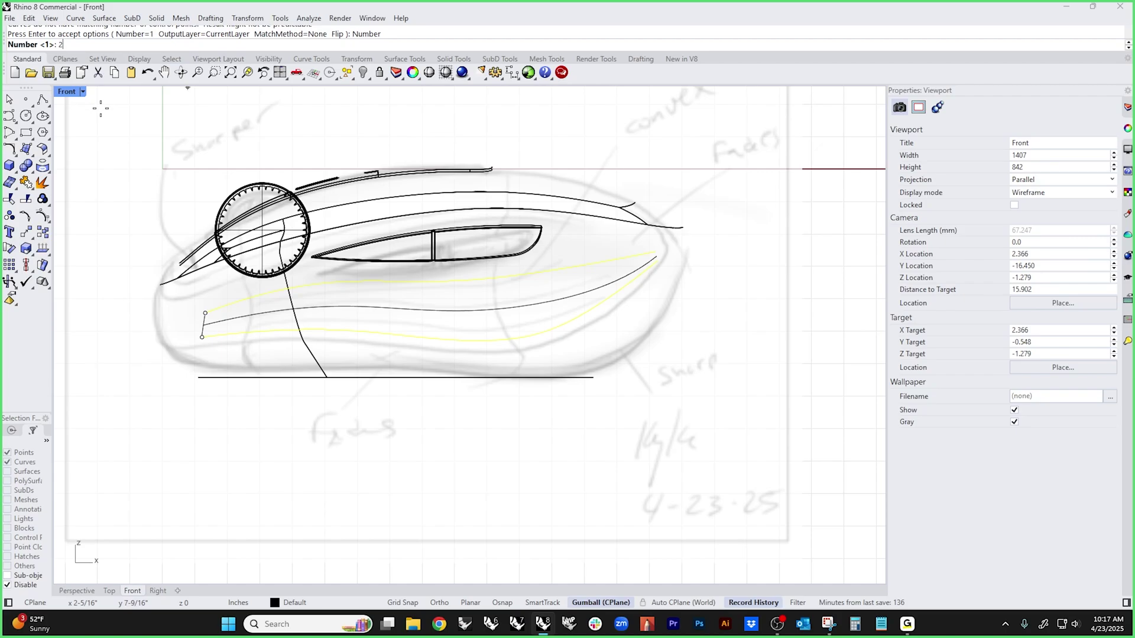
{"action": "key", "text": "Return"}
{"action": "key", "text": "Return"}
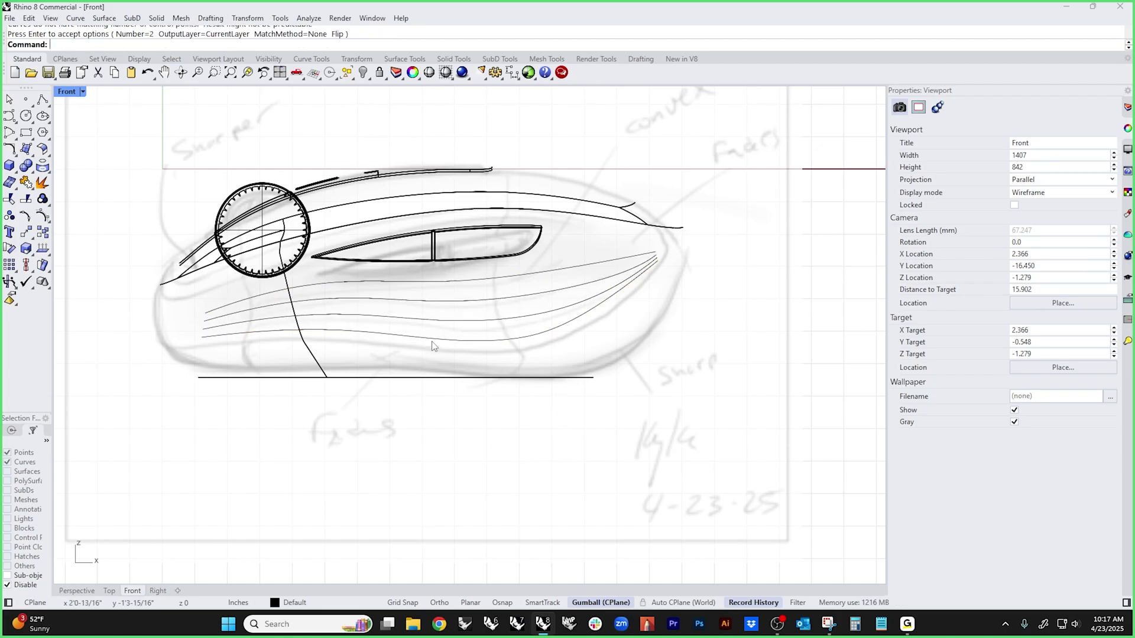
- Lower the upper side curve's middle control point slightly and raise its rear end point toward the top edge line
{"action": "scroll", "coordinate": [225, 338], "scroll_direction": "up", "scroll_amount": 4}
{"action": "scroll", "coordinate": [224, 340], "scroll_direction": "down", "scroll_amount": 4}
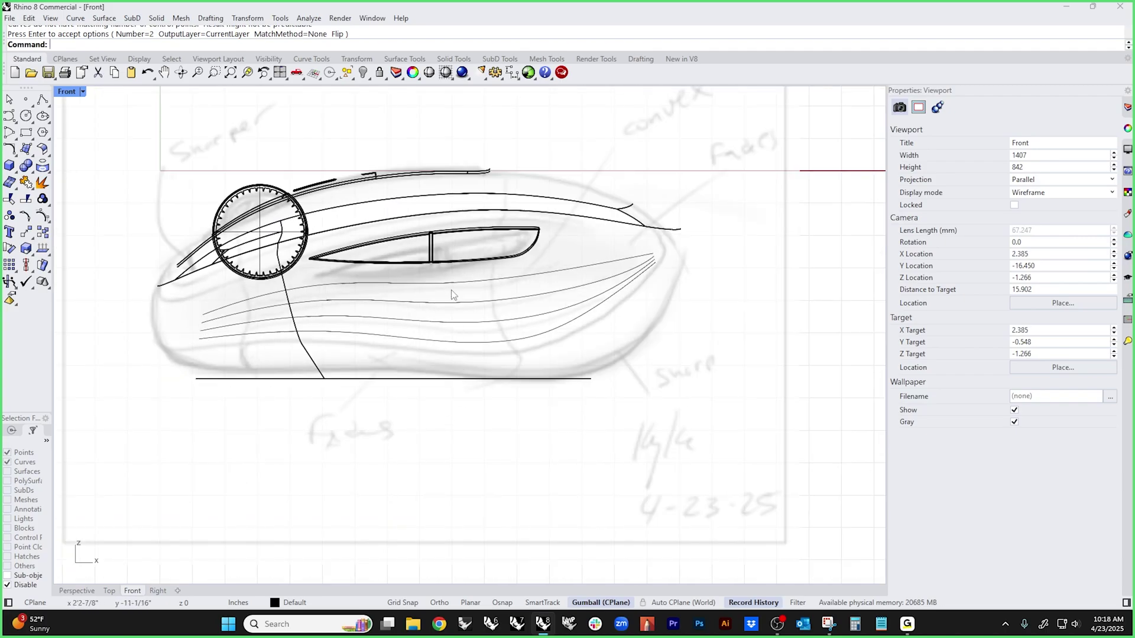
{"action": "left_click", "coordinate": [453, 287]}
{"action": "left_click", "coordinate": [399, 284], "text": "ctrl+shift"}
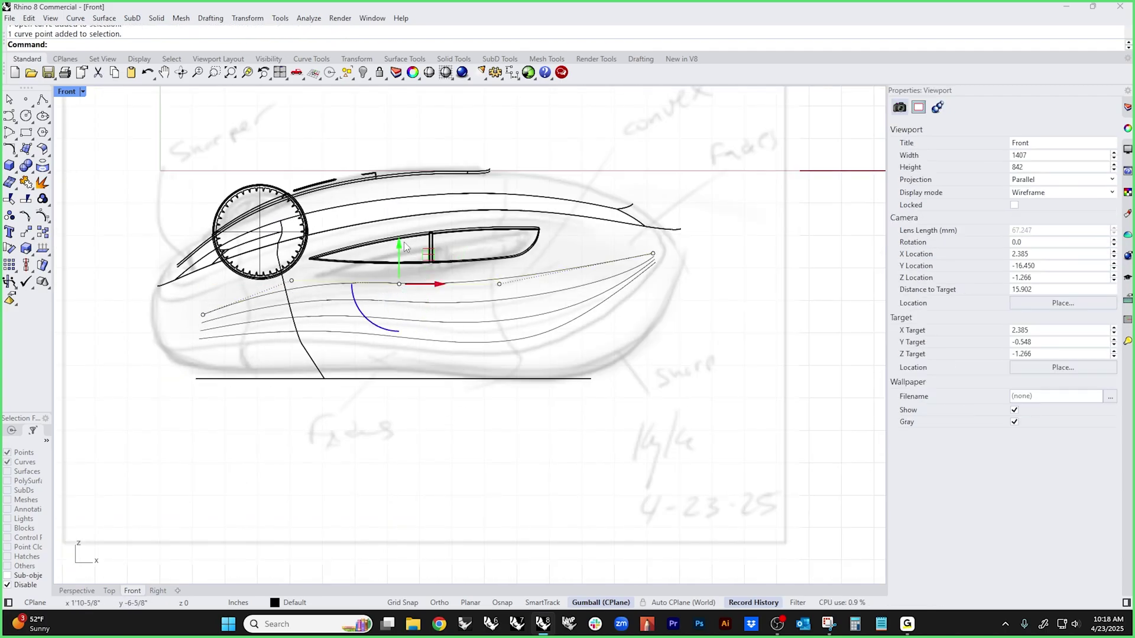
{"action": "mouse_move", "coordinate": [403, 242]}
{"action": "left_mouse_down"}
{"action": "mouse_move", "coordinate": [403, 200]}
{"action": "mouse_move", "coordinate": [403, 245]}
{"action": "left_mouse_up"}
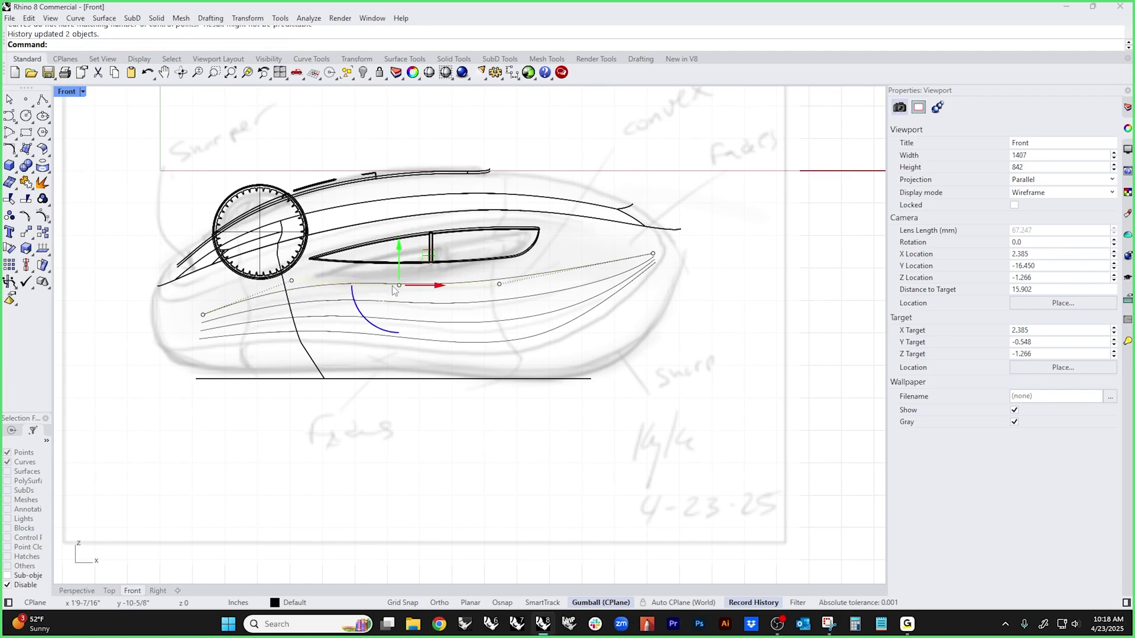
{"action": "left_click", "coordinate": [654, 254]}
{"action": "mouse_move", "coordinate": [652, 254]}
{"action": "left_mouse_down"}
{"action": "mouse_move", "coordinate": [651, 229]}
{"action": "mouse_move", "coordinate": [638, 236]}
{"action": "mouse_move", "coordinate": [649, 239]}
{"action": "left_mouse_up"}
{"action": "left_click", "coordinate": [716, 286]}
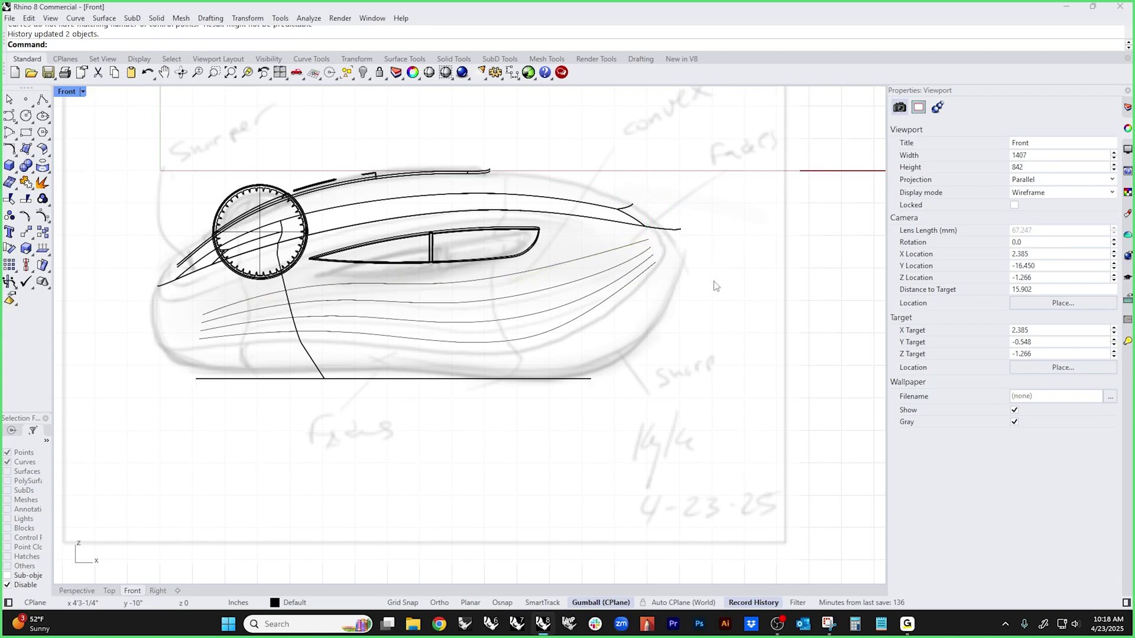
- Move the lower side curve's rear end control point slightly forward and down in the Front view
{"action": "left_click", "coordinate": [646, 272]}
{"action": "left_click", "coordinate": [655, 262]}
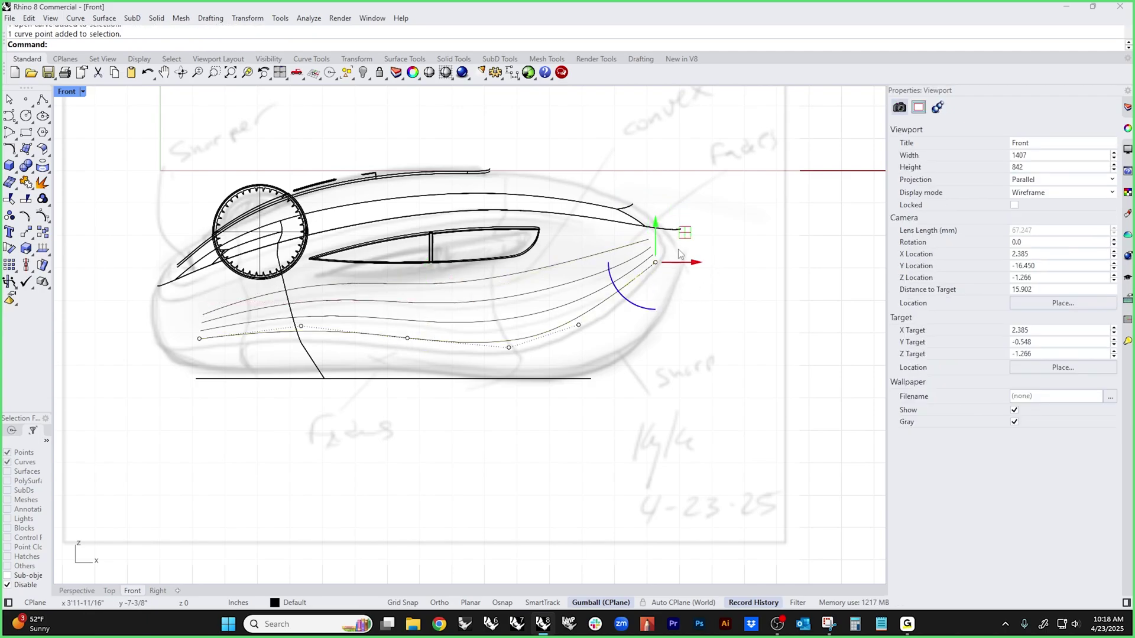
{"action": "mouse_move", "coordinate": [680, 244]}
{"action": "left_mouse_down"}
{"action": "mouse_move", "coordinate": [643, 292]}
{"action": "mouse_move", "coordinate": [677, 241]}
{"action": "left_mouse_up"}
{"action": "left_click", "coordinate": [654, 264]}
{"action": "left_click", "coordinate": [655, 263]}
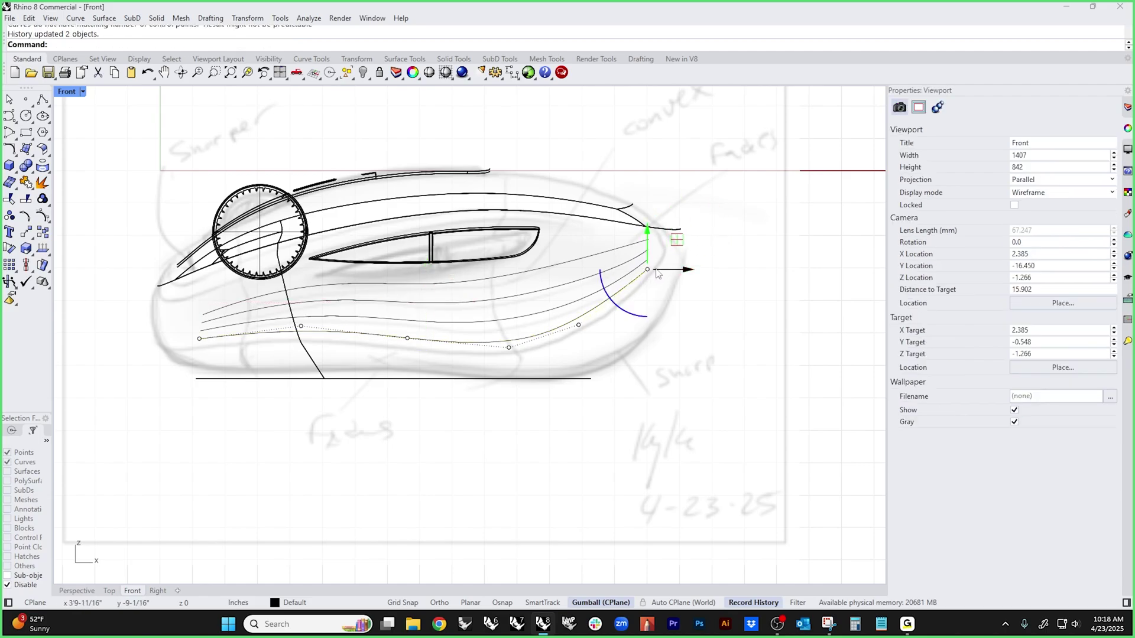
{"action": "left_click", "coordinate": [724, 350]}
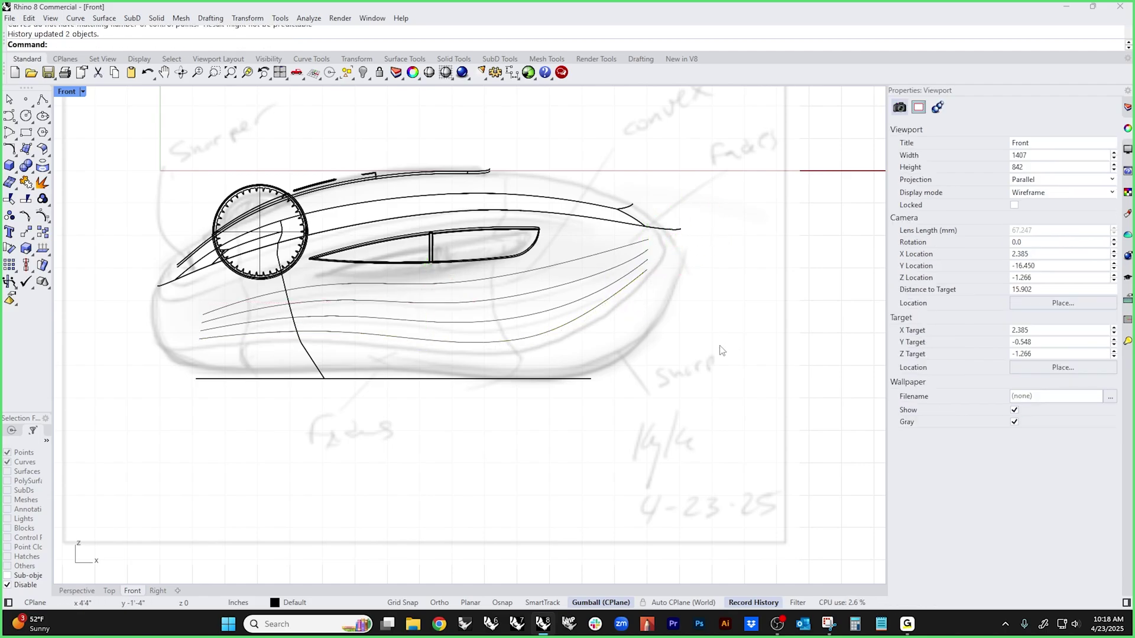
- Project the four side curves onto the mouse body from the Front view
{"action": "left_click", "coordinate": [455, 346]}
{"action": "left_click", "coordinate": [503, 322], "text": "shift"}
{"action": "left_click", "coordinate": [522, 289], "text": "shift"}
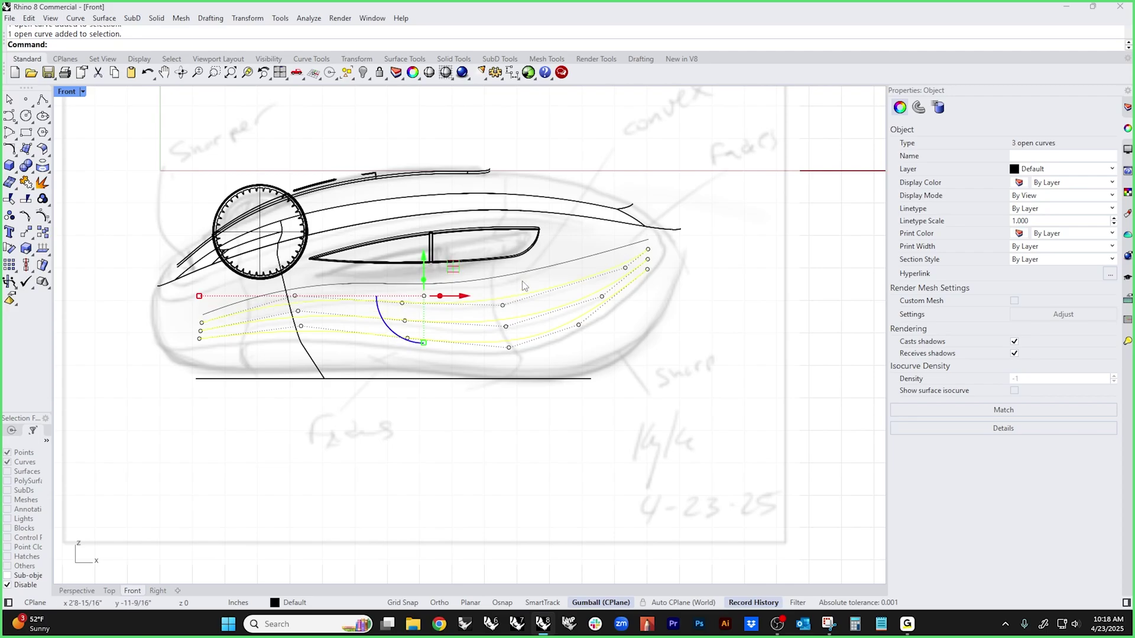
{"action": "left_click", "coordinate": [473, 271], "text": "shift"}
{"action": "left_click", "coordinate": [39, 167]}
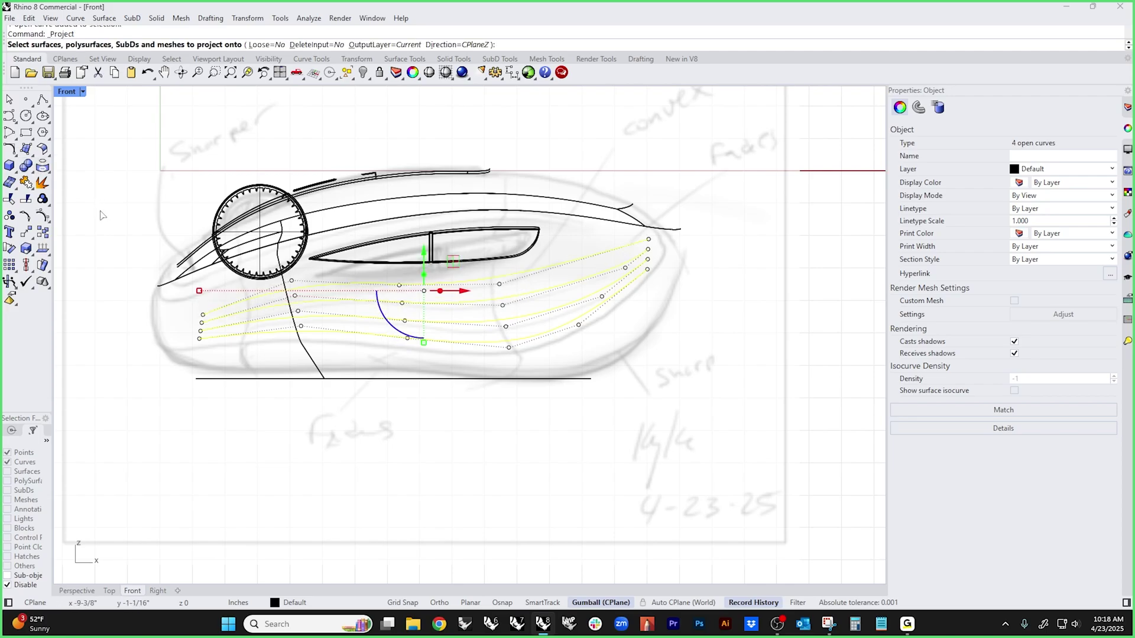
{"action": "left_click", "coordinate": [228, 371]}
{"action": "key", "text": "Return"}
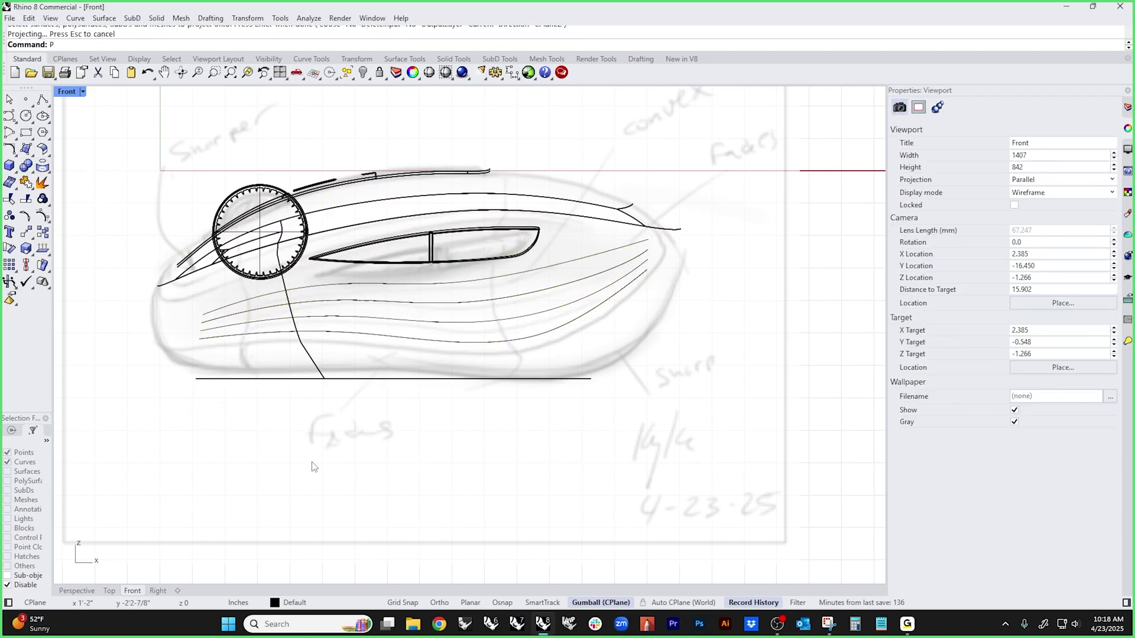
- Show the Perspective view in Shaded display and examine the curves projected onto the body's side
{"action": "type", "text": "P"}
{"action": "key", "text": "Return"}
{"action": "middle_click", "coordinate": [227, 393]}
{"action": "left_click", "coordinate": [175, 349]}
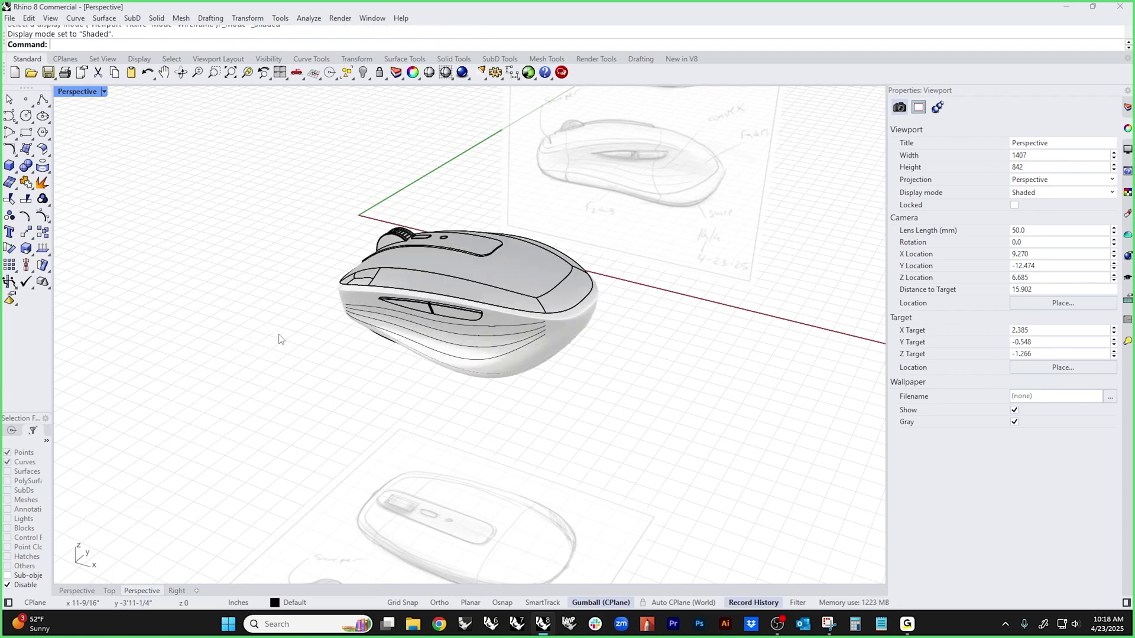
{"action": "scroll", "coordinate": [456, 389], "scroll_direction": "up", "scroll_amount": 3}
{"action": "right_click_drag", "start_coordinate": [457, 389], "coordinate": [554, 424]}
{"action": "scroll", "coordinate": [357, 389], "scroll_direction": "up", "scroll_amount": 8}
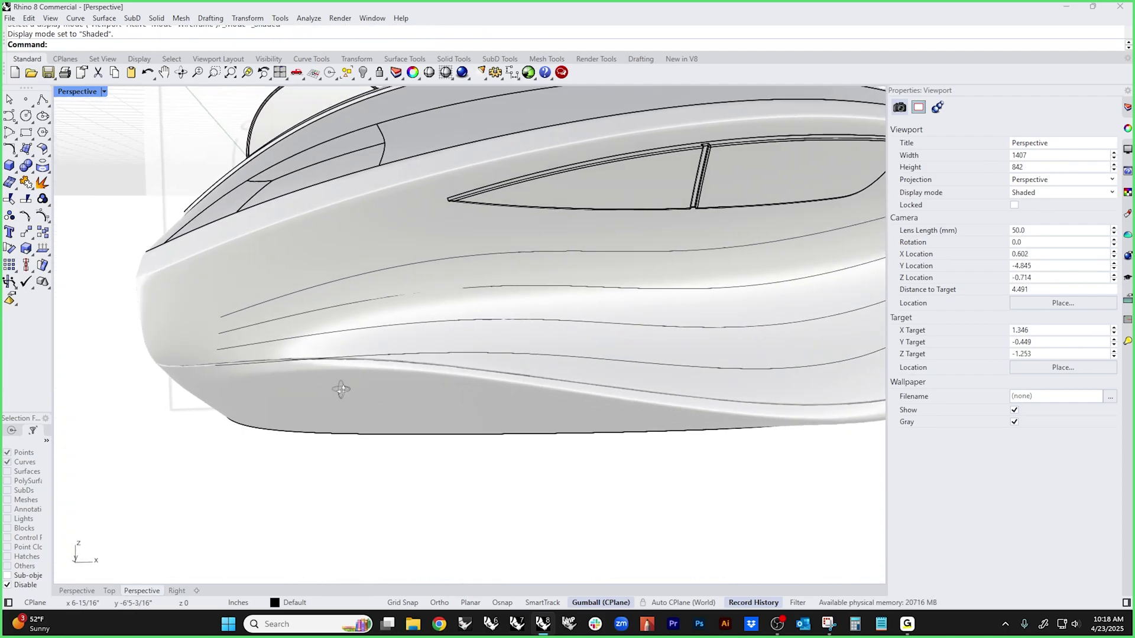
{"action": "scroll", "coordinate": [392, 360], "scroll_direction": "down", "scroll_amount": 6}
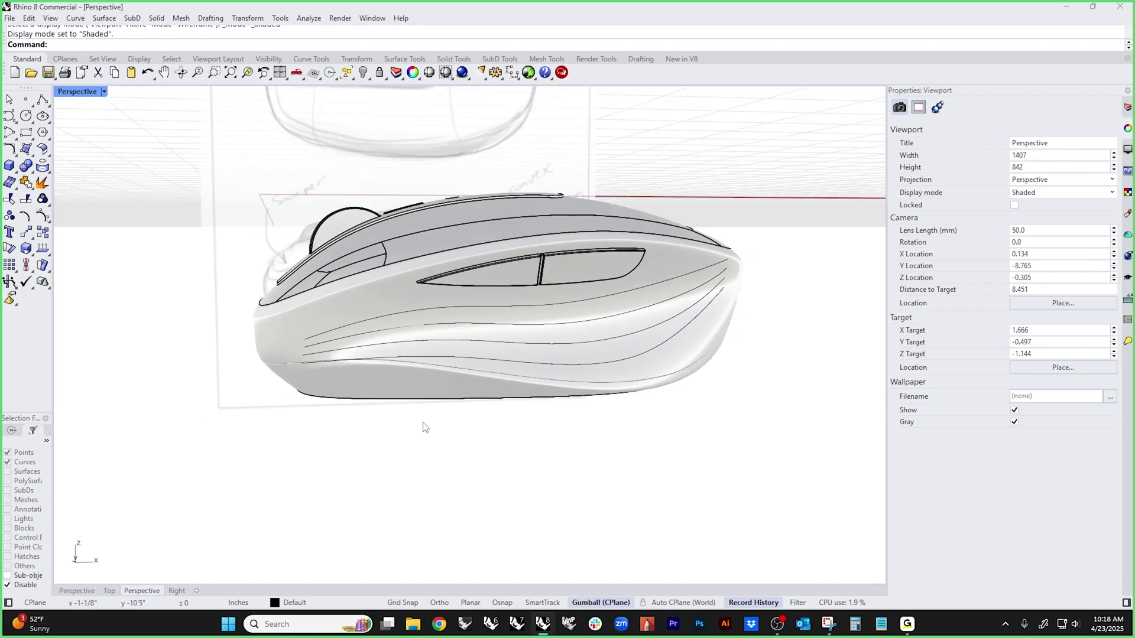
- Change the Perspective view to Wireframe display to expose the original side curves inside the body
{"action": "middle_click", "coordinate": [372, 385]}
{"action": "right_click", "coordinate": [373, 391]}
{"action": "right_click_drag", "start_coordinate": [478, 455], "coordinate": [430, 456]}
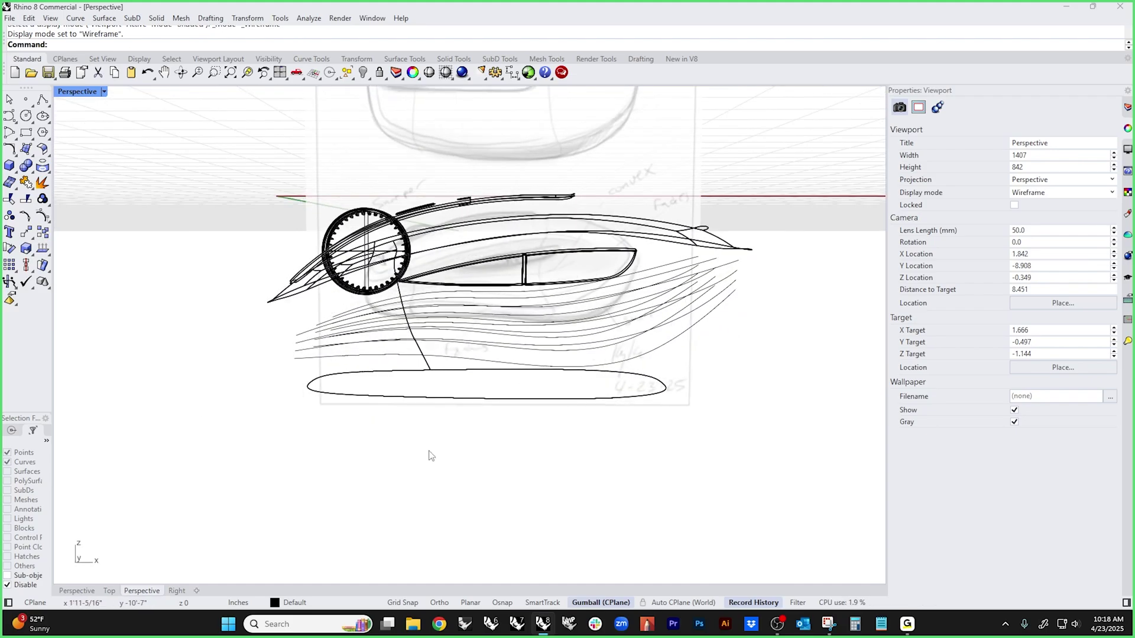
{"action": "right_click_drag", "start_coordinate": [371, 375], "coordinate": [368, 393]}
{"action": "left_click_drag", "start_coordinate": [370, 412], "coordinate": [324, 363]}
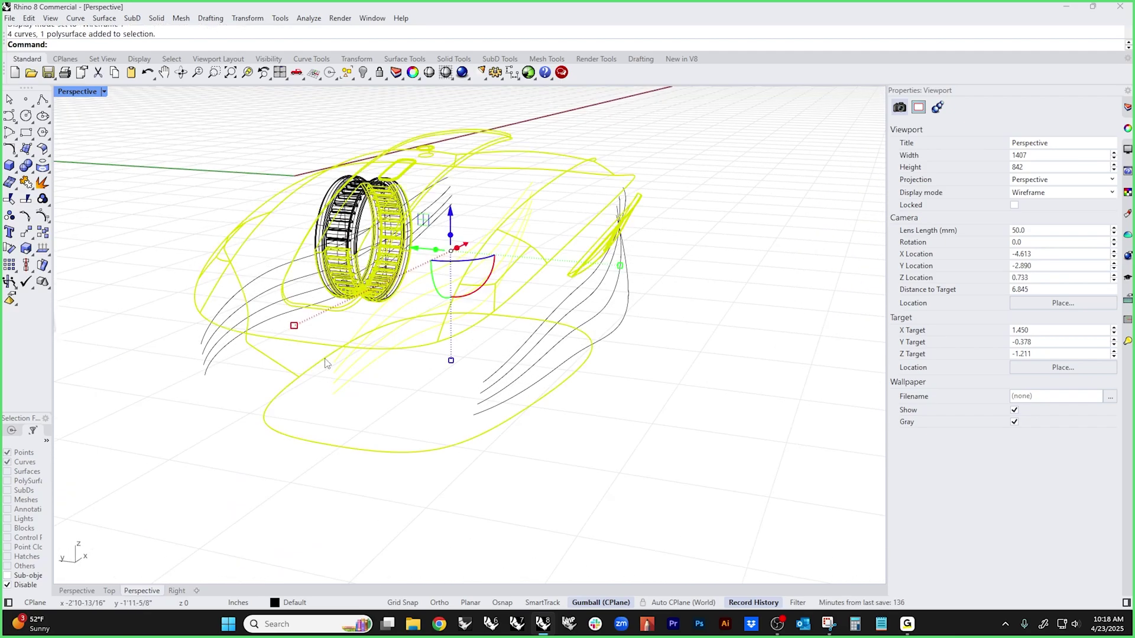
{"action": "left_click", "coordinate": [370, 409]}
{"action": "right_click_drag", "start_coordinate": [363, 412], "coordinate": [373, 395]}
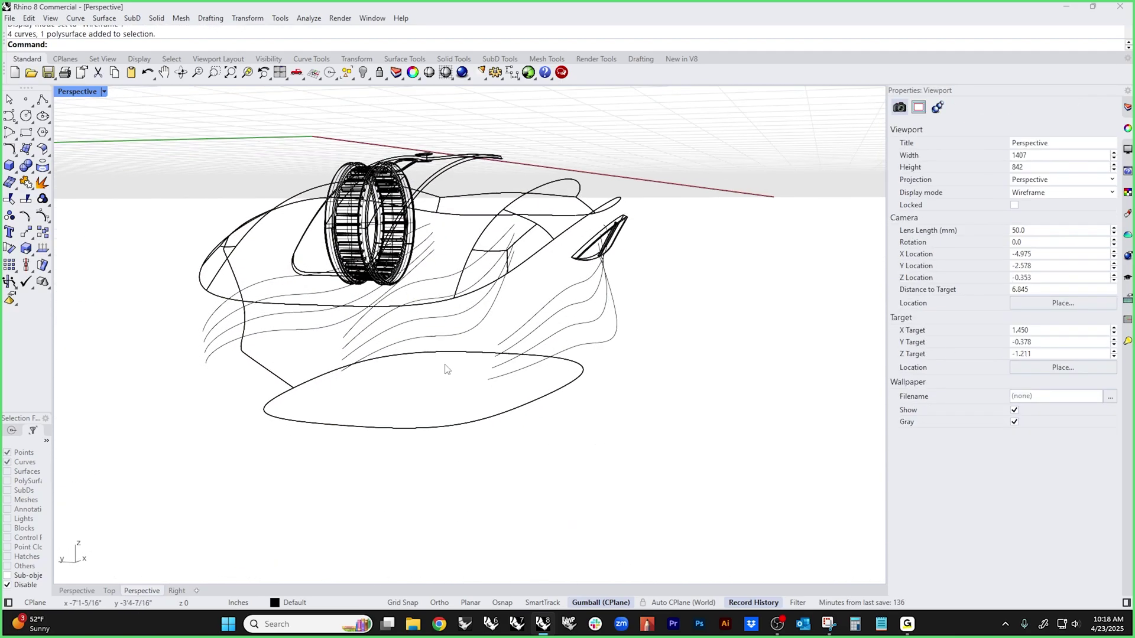
- Move the four original side curves sideways to clear the mouse body and return the view to Shaded display
{"action": "right_click_drag", "start_coordinate": [447, 370], "coordinate": [396, 402]}
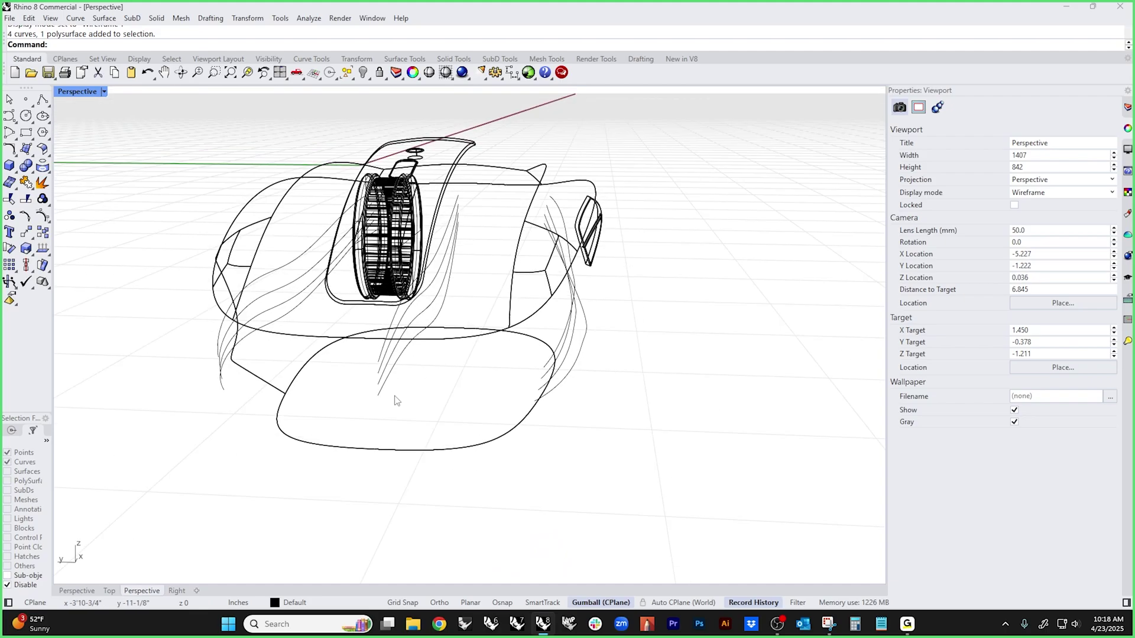
{"action": "left_click_drag", "start_coordinate": [396, 401], "coordinate": [353, 356]}
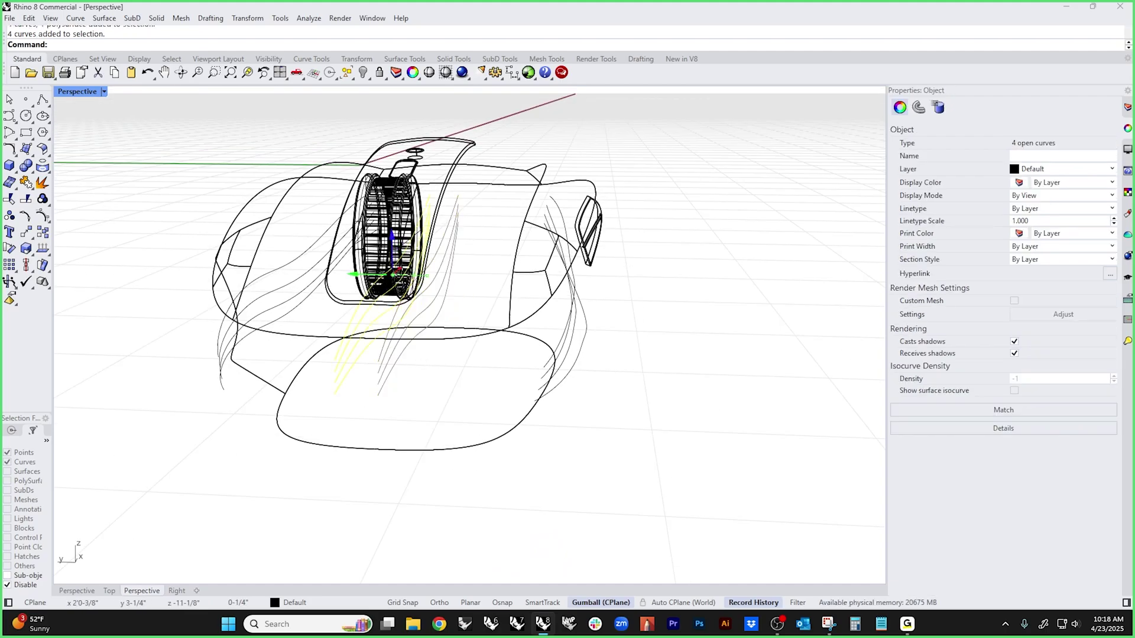
{"action": "left_click_drag", "start_coordinate": [355, 275], "coordinate": [765, 281]}
{"action": "mouse_move", "coordinate": [704, 412]}
{"action": "right_mouse_down"}
{"action": "mouse_move", "coordinate": [476, 444]}
{"action": "mouse_move", "coordinate": [319, 380]}
{"action": "right_mouse_up"}
{"action": "middle_click", "coordinate": [581, 436]}
{"action": "left_click", "coordinate": [531, 388]}
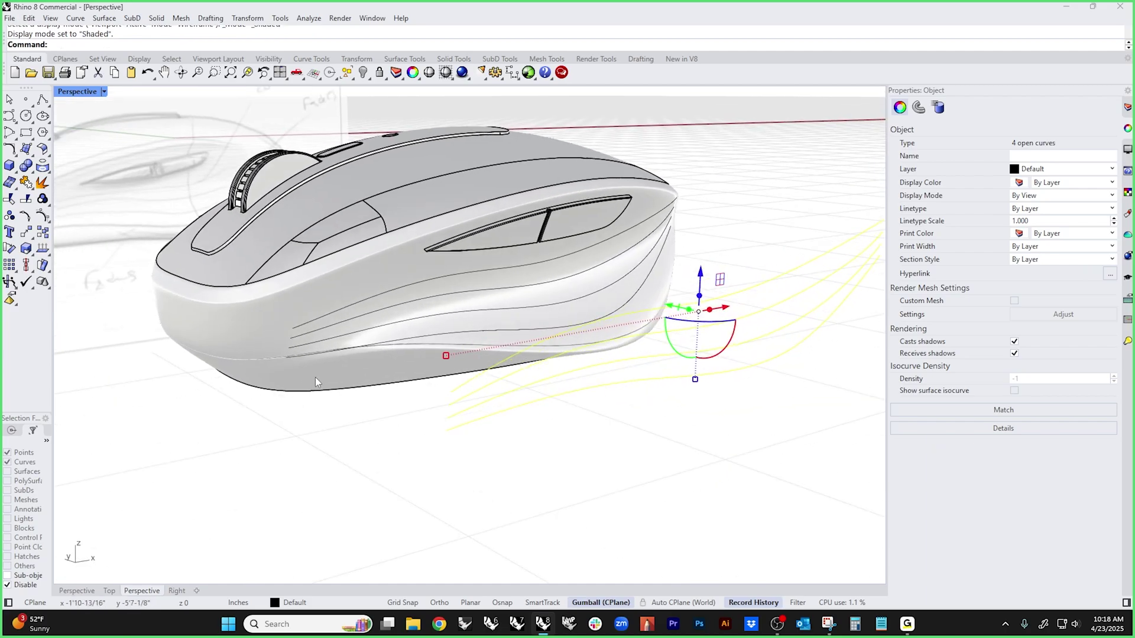
- Raise the front end control point and the adjacent control point of the lowest original side curve
{"action": "left_click", "coordinate": [467, 440]}
{"action": "left_click", "coordinate": [460, 428]}
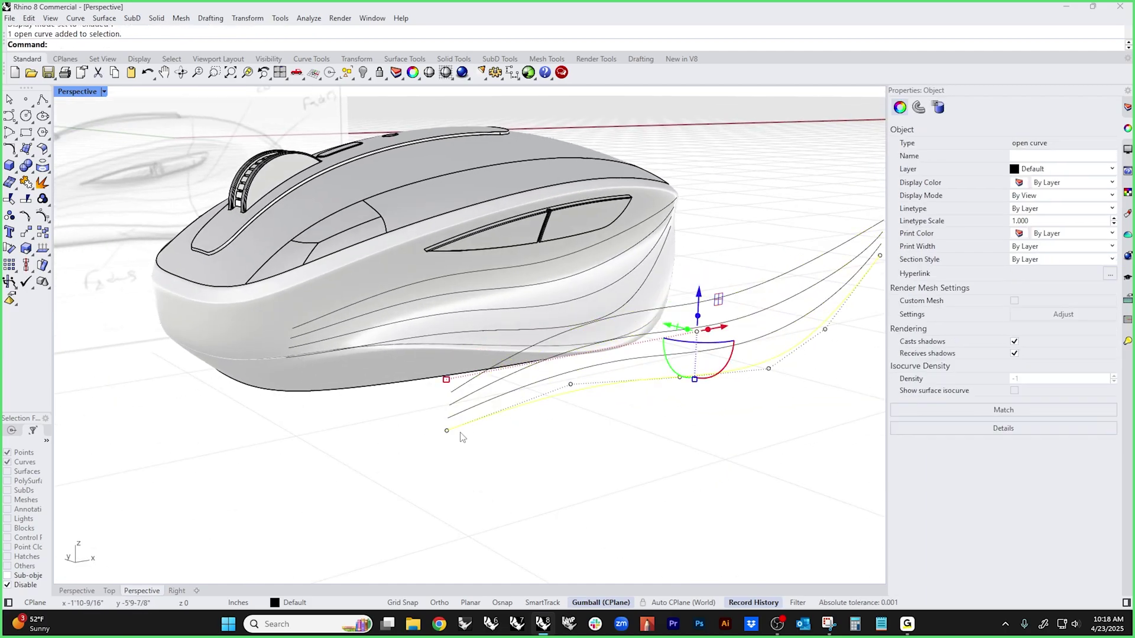
{"action": "left_click", "coordinate": [446, 430]}
{"action": "left_click_drag", "start_coordinate": [447, 393], "coordinate": [449, 423]}
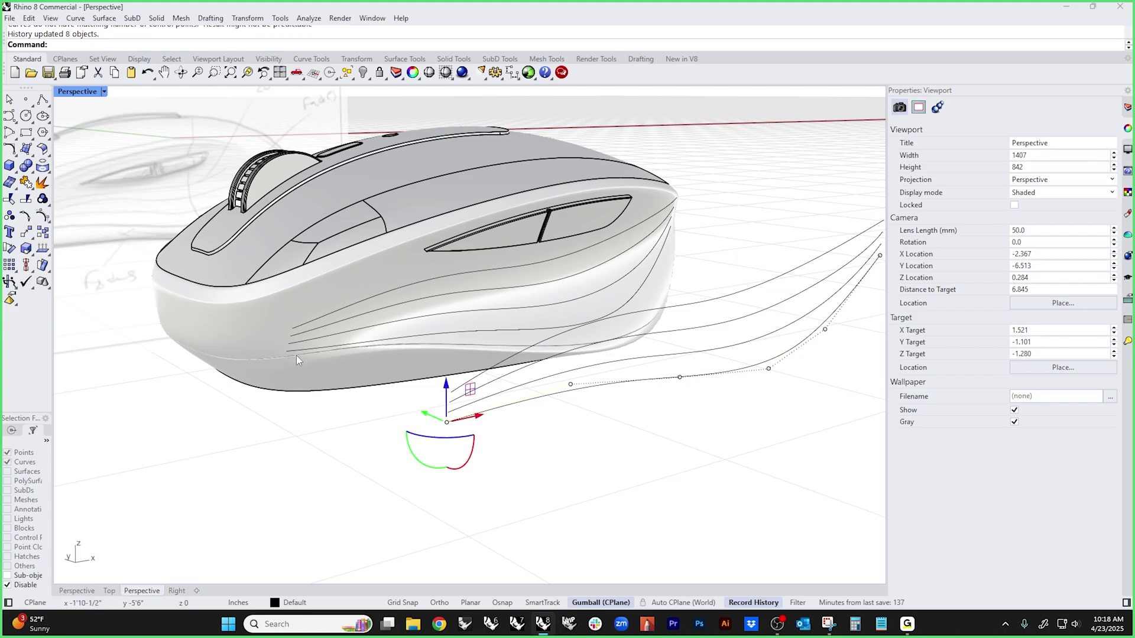
{"action": "left_click", "coordinate": [571, 384]}
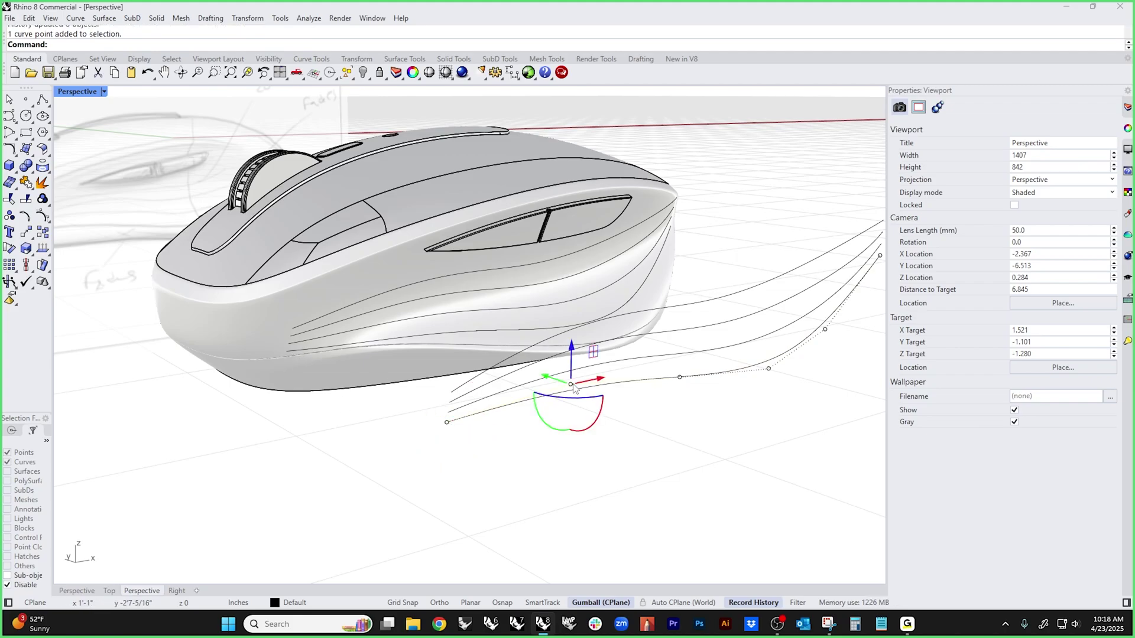
{"action": "left_click_drag", "start_coordinate": [575, 353], "coordinate": [582, 406]}
{"action": "left_click_drag", "start_coordinate": [579, 343], "coordinate": [571, 360]}
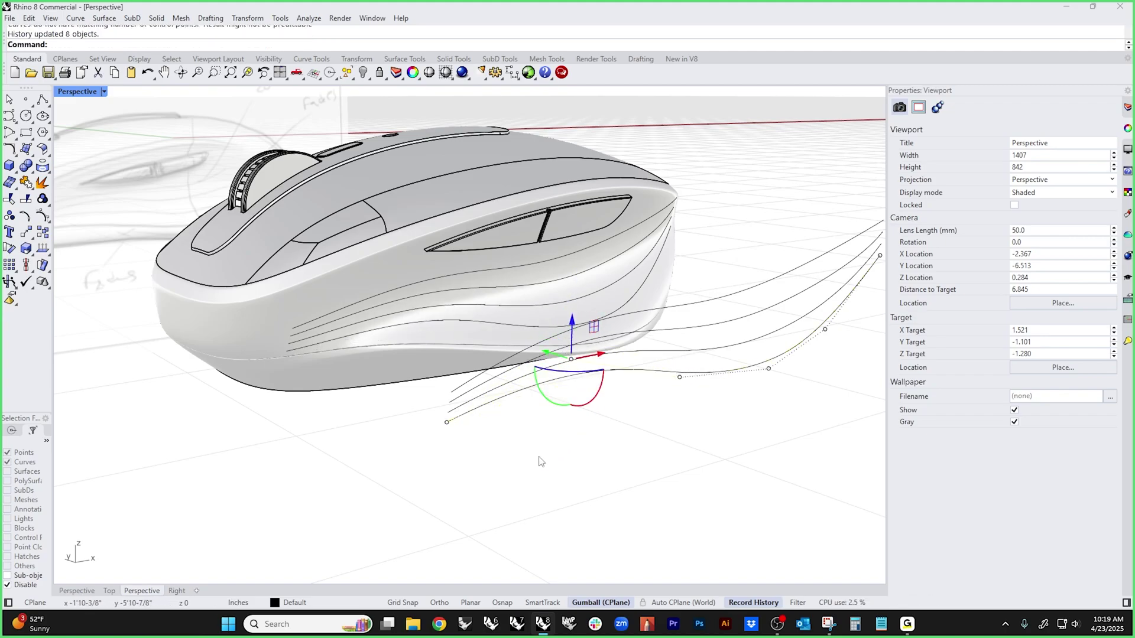
{"action": "left_click", "coordinate": [520, 456]}
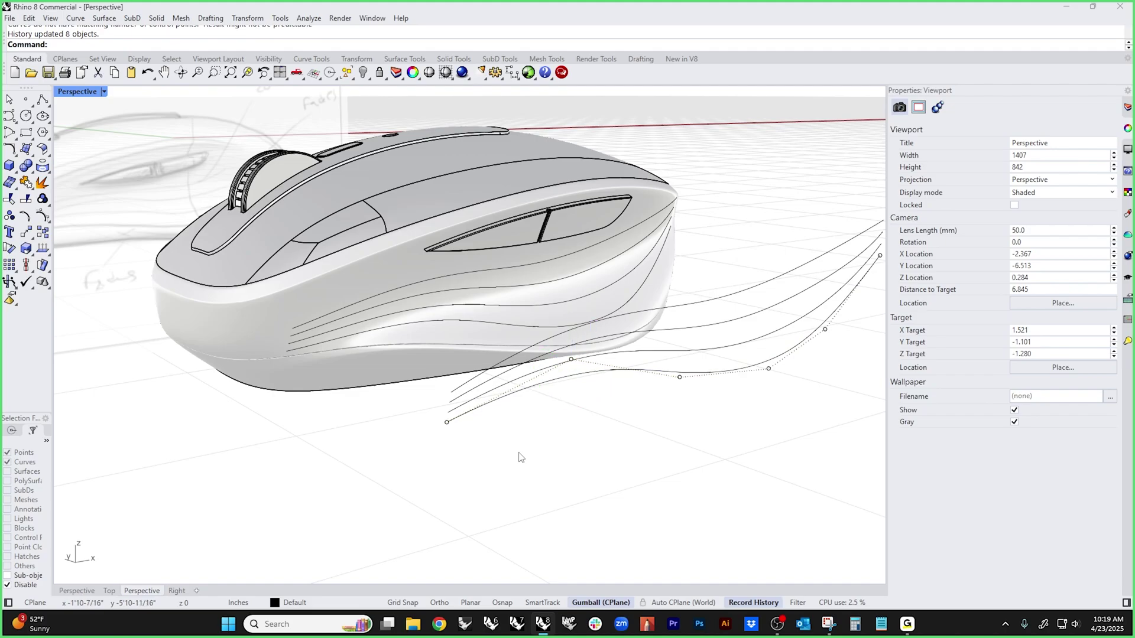
- Examine how the updated projected curves flow along both sides of the mouse body
{"action": "right_click_drag", "start_coordinate": [463, 449], "coordinate": [550, 511]}
{"action": "left_click_drag", "start_coordinate": [544, 503], "coordinate": [425, 419]}
{"action": "scroll", "coordinate": [365, 349], "scroll_direction": "up", "scroll_amount": 5}
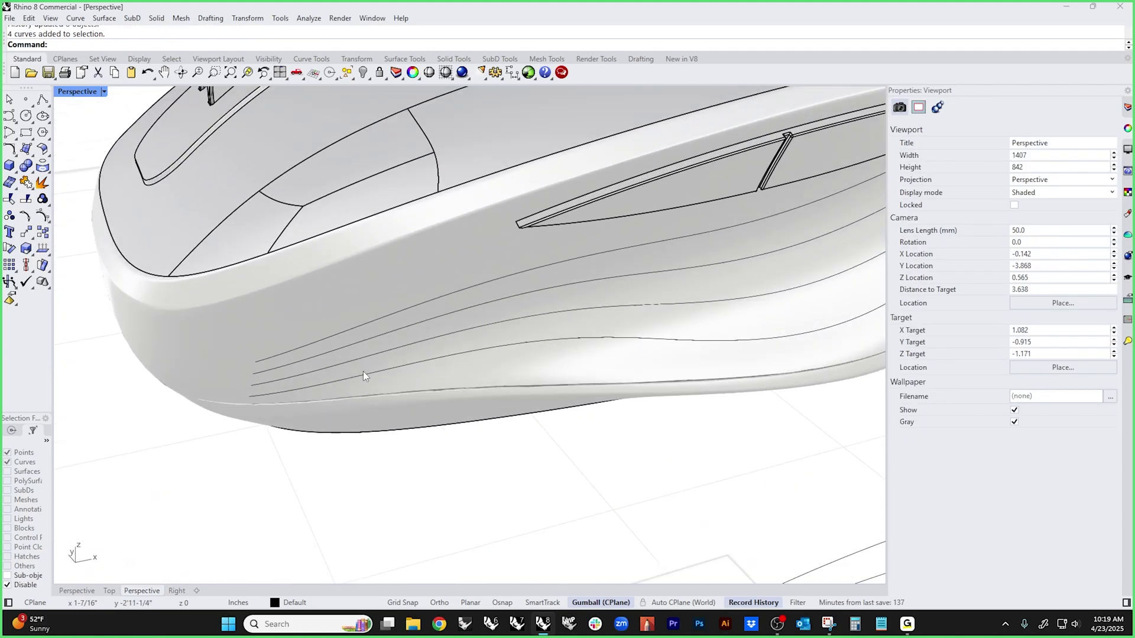
{"action": "left_click", "coordinate": [365, 375]}
{"action": "left_click", "coordinate": [408, 416]}
{"action": "scroll", "coordinate": [289, 402], "scroll_direction": "down", "scroll_amount": 5}
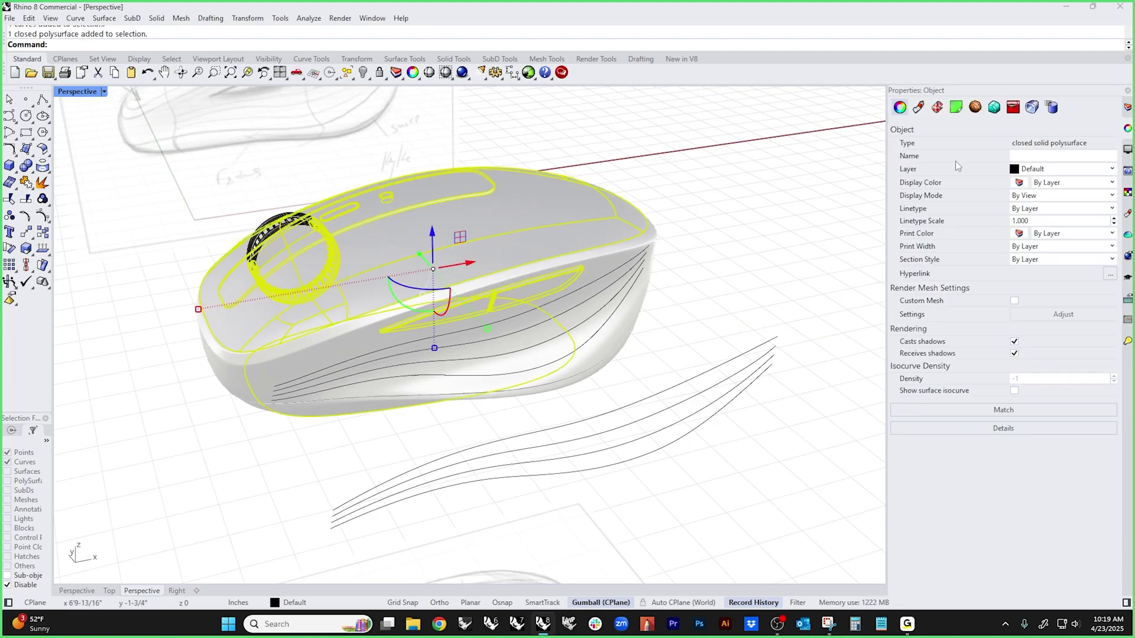
{"action": "left_click", "coordinate": [710, 293]}
{"action": "right_click_drag", "start_coordinate": [710, 296], "coordinate": [402, 308]}
{"action": "left_click_drag", "start_coordinate": [401, 308], "coordinate": [502, 425]}
{"action": "left_click", "coordinate": [495, 421]}
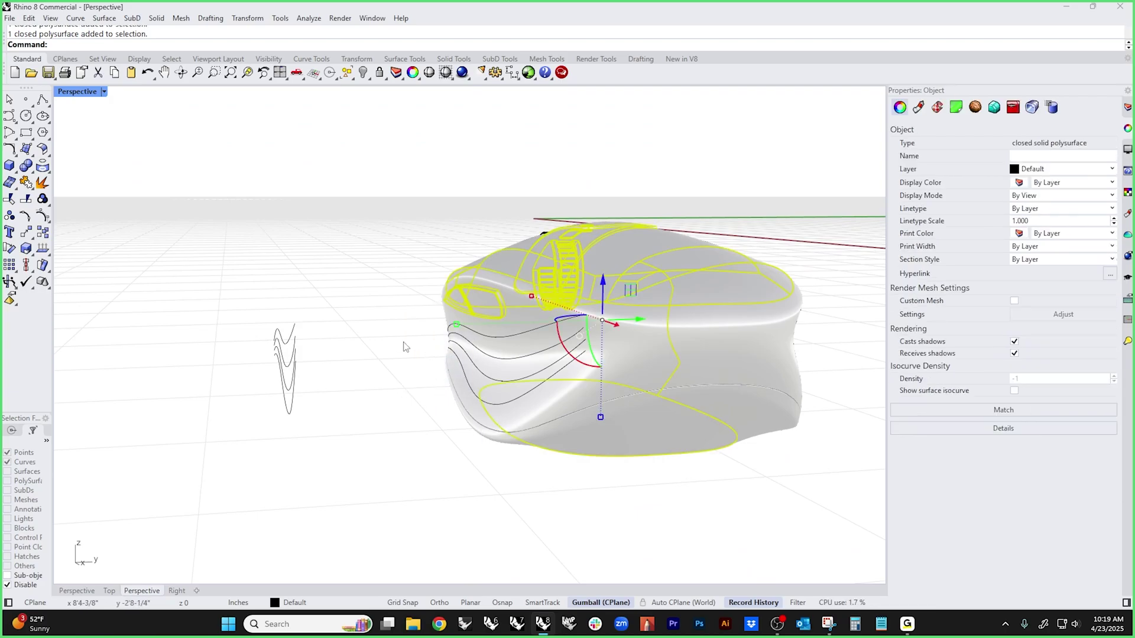
{"action": "left_click_drag", "start_coordinate": [392, 293], "coordinate": [836, 465], "text": "shift"}
{"action": "mouse_move", "coordinate": [748, 512]}
{"action": "right_mouse_down"}
{"action": "mouse_move", "coordinate": [684, 492]}
{"action": "mouse_move", "coordinate": [686, 519]}
{"action": "mouse_move", "coordinate": [694, 508]}
{"action": "mouse_move", "coordinate": [670, 505]}
{"action": "mouse_move", "coordinate": [775, 502]}
{"action": "right_mouse_up"}
{"action": "left_click", "coordinate": [733, 521]}
{"action": "scroll", "coordinate": [667, 500], "scroll_direction": "down", "scroll_amount": 6}
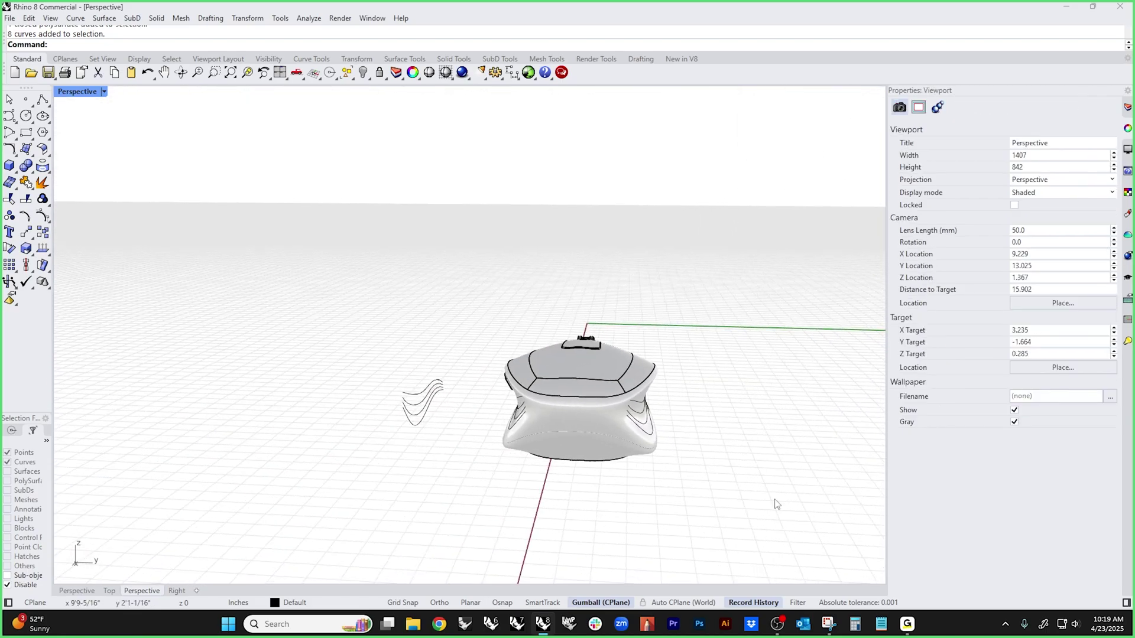
- Turn on curve piping for the eight projected curves on both sides of the body, leaving out the four originals
{"action": "right_click_drag", "start_coordinate": [550, 451], "coordinate": [650, 467]}
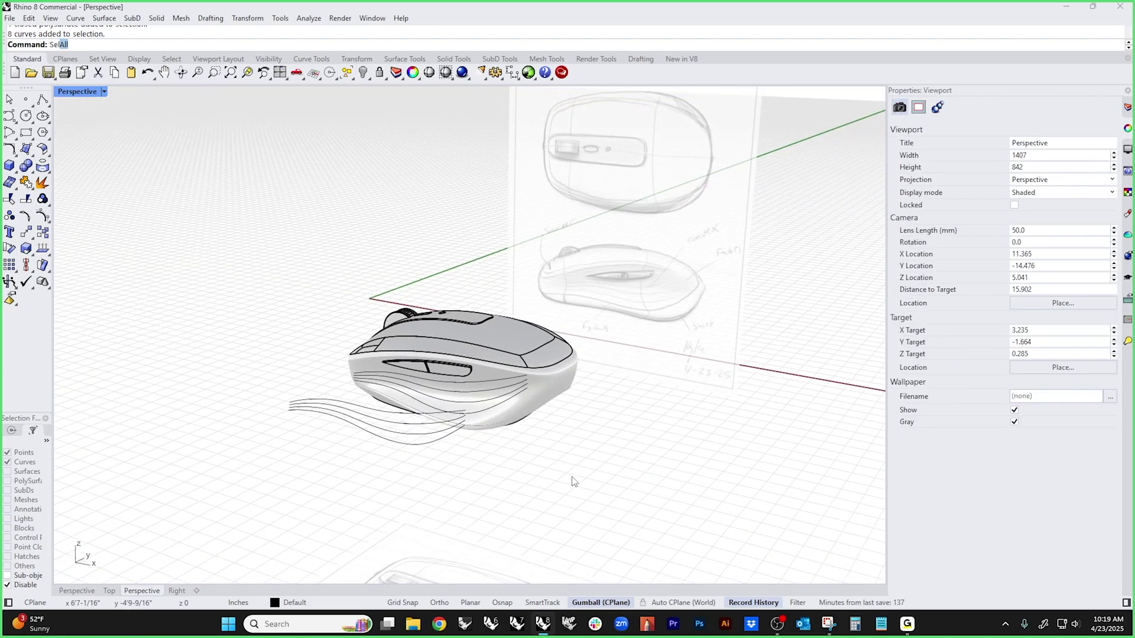
{"action": "key", "text": "Return"}
{"action": "right_click_drag", "start_coordinate": [572, 477], "coordinate": [503, 489]}
{"action": "scroll", "coordinate": [402, 384], "scroll_direction": "up", "scroll_amount": 3}
{"action": "left_click_drag", "start_coordinate": [409, 311], "coordinate": [301, 463], "text": "ctrl"}
{"action": "right_click_drag", "start_coordinate": [302, 468], "coordinate": [718, 459]}
{"action": "mouse_move", "coordinate": [541, 470]}
{"action": "right_mouse_down", "text": "shift"}
{"action": "mouse_move", "coordinate": [603, 430]}
{"action": "mouse_move", "coordinate": [515, 456]}
{"action": "right_mouse_up", "text": "shift"}
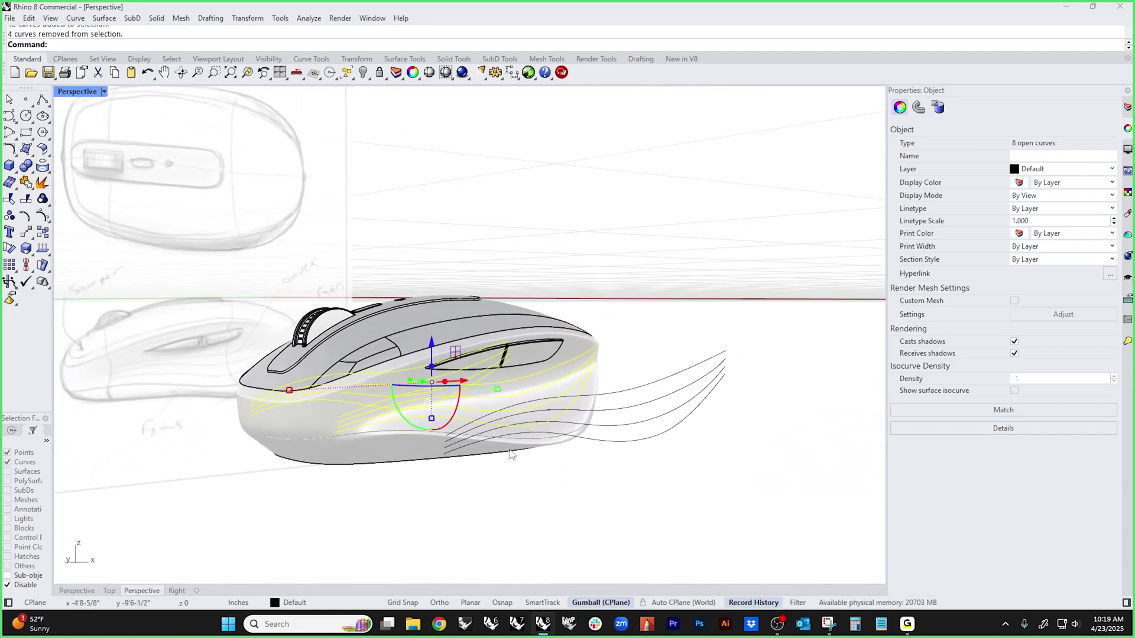
{"action": "left_click", "coordinate": [919, 110]}
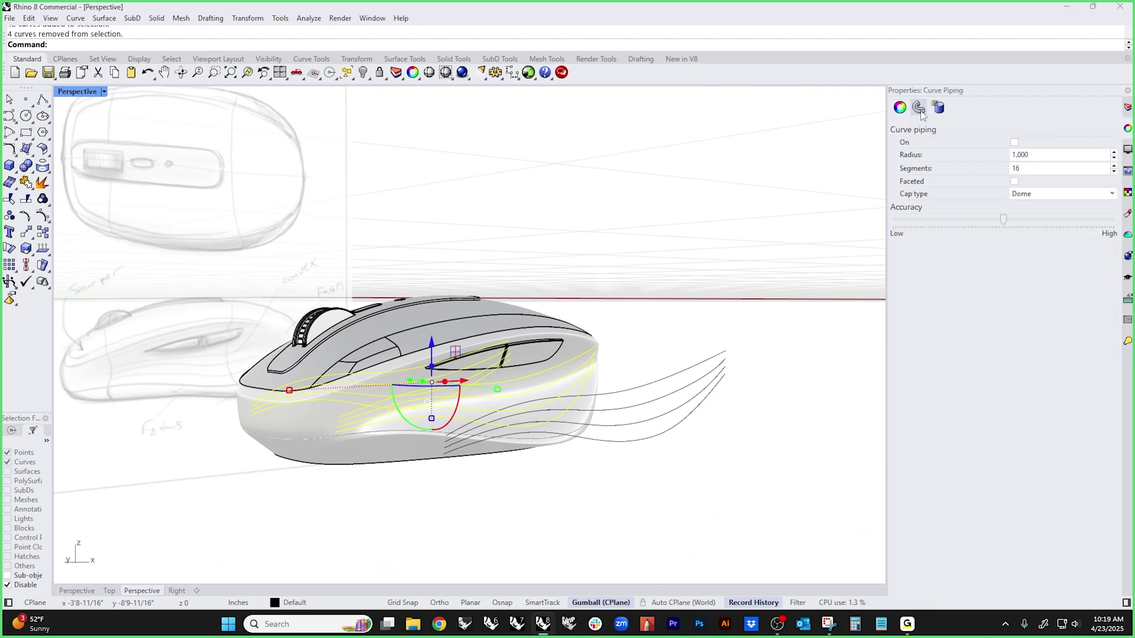
{"action": "left_click", "coordinate": [1015, 143]}
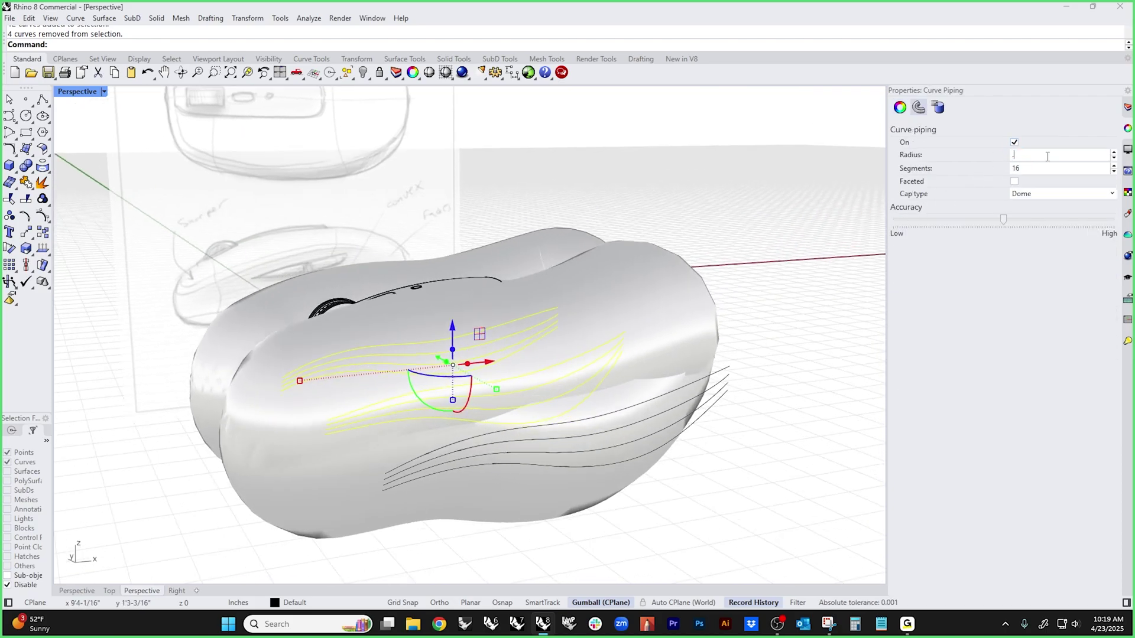
- Try curve piping radii of .1, .01 and .04 on the projected curves
{"action": "type", "text": ".1"}
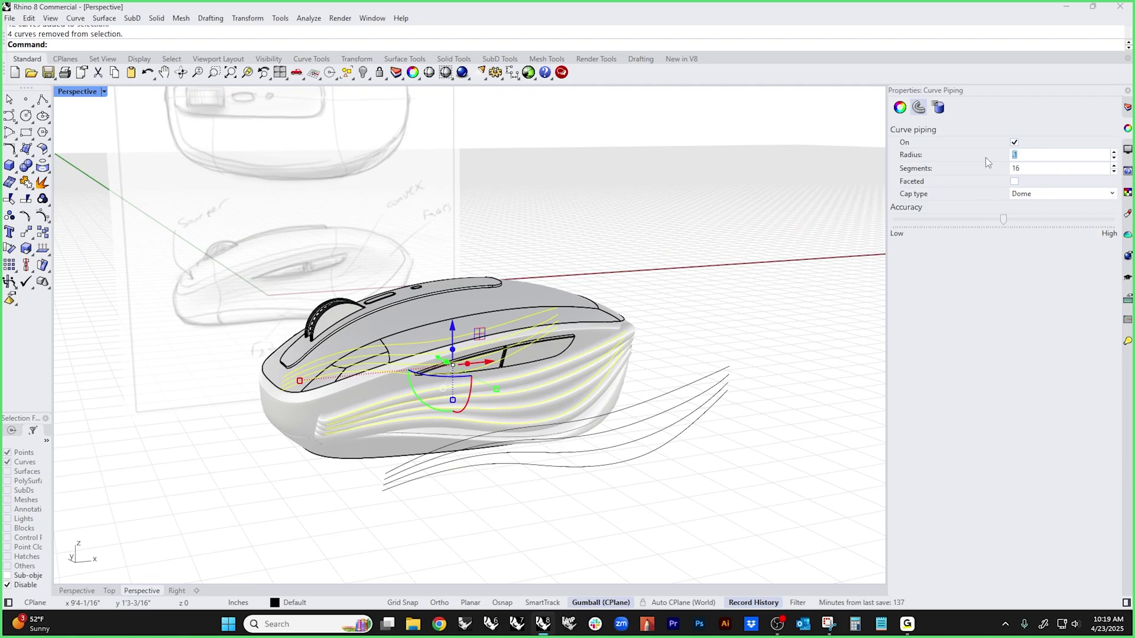
{"action": "type", "text": ".01"}
{"action": "key", "text": "Return"}
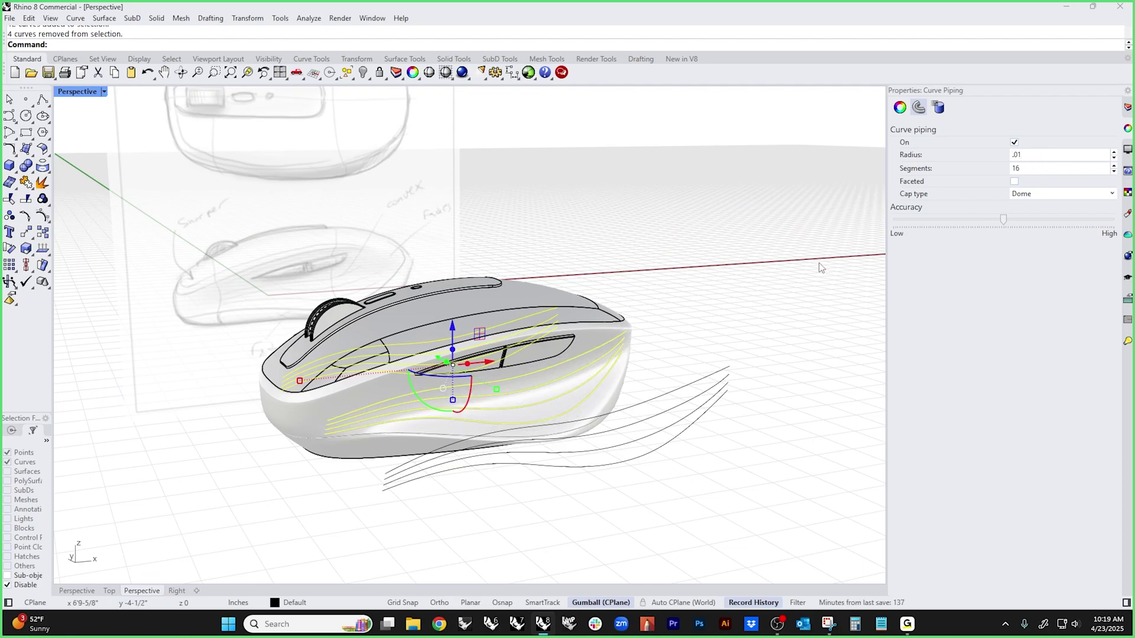
{"action": "left_click", "coordinate": [1028, 158]}
{"action": "type", "text": ".04"}
{"action": "key", "text": "Return"}
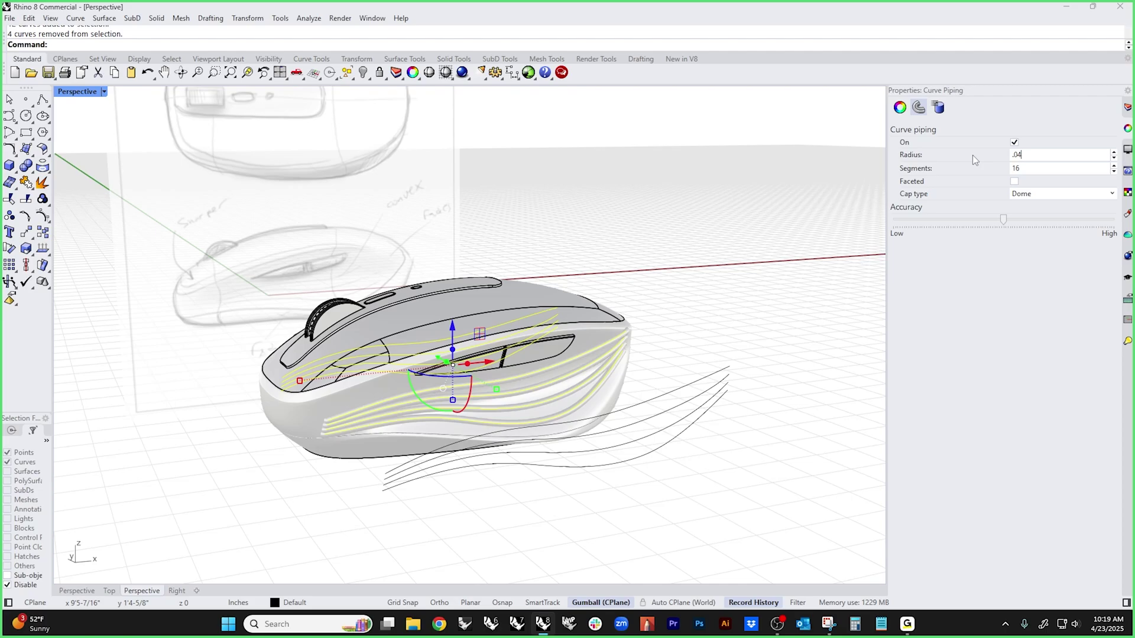
- Set the projected curves' piping radius to .02 and raise the piping accuracy toward High
{"action": "double_click", "coordinate": [1009, 153]}
{"action": "type", "text": ".02"}
{"action": "key", "text": "Return"}
{"action": "right_click_drag", "start_coordinate": [739, 366], "coordinate": [627, 390]}
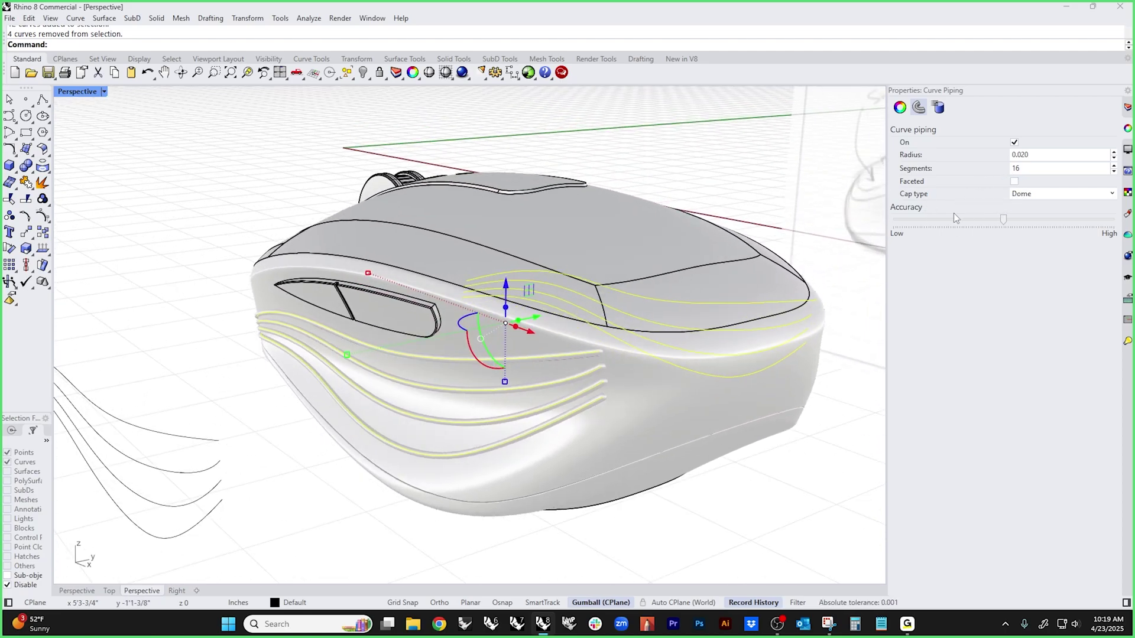
{"action": "left_click_drag", "start_coordinate": [1005, 219], "coordinate": [1067, 225]}
{"action": "right_click", "coordinate": [780, 487]}
{"action": "left_click", "coordinate": [731, 511]}
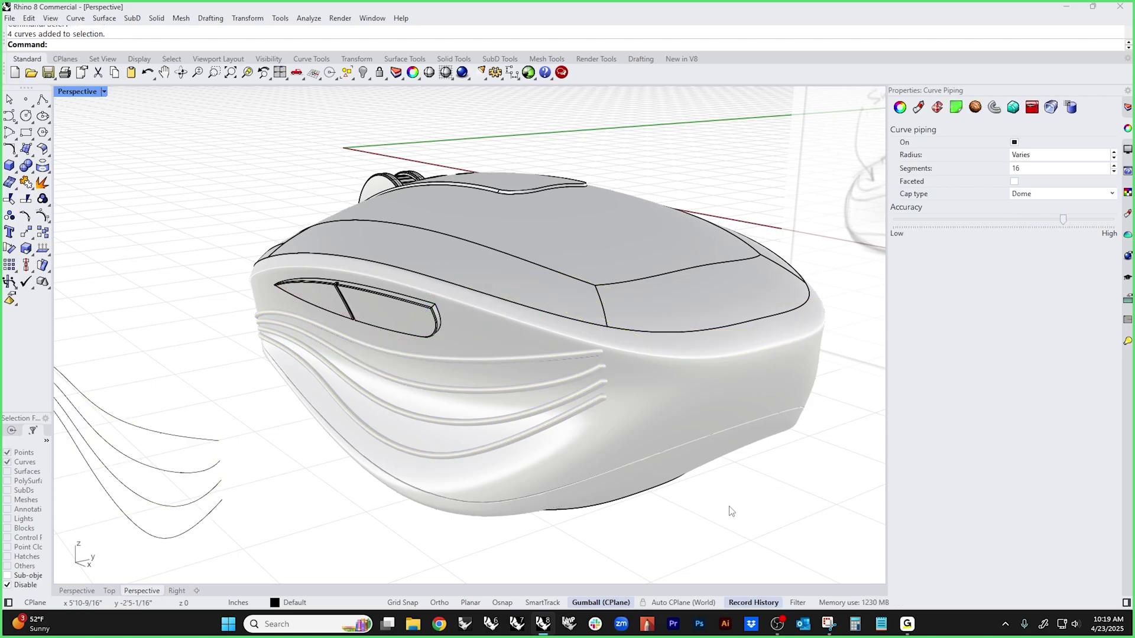
- Set the Perspective viewport's display mode to Rendered
{"action": "scroll", "coordinate": [659, 457], "scroll_direction": "down", "scroll_amount": 3}
{"action": "right_click_drag", "start_coordinate": [654, 453], "coordinate": [421, 425]}
{"action": "left_click", "coordinate": [103, 92]}
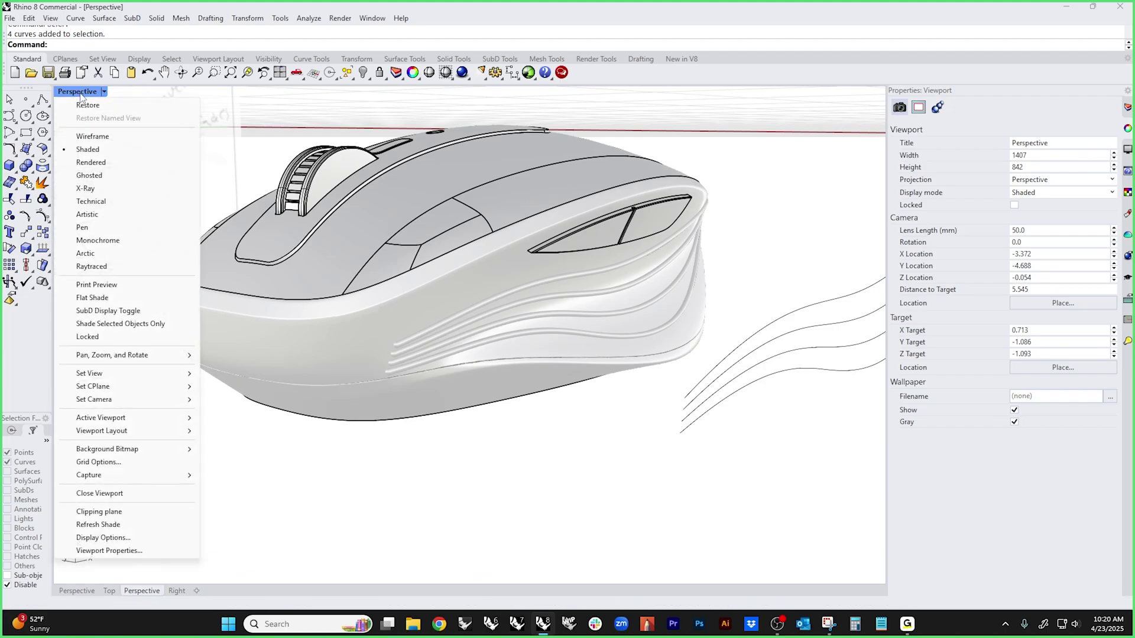
{"action": "left_click", "coordinate": [88, 162]}
{"action": "right_click_drag", "start_coordinate": [562, 374], "coordinate": [339, 264]}
- Assign the red Paint material to the mouse body and the eight projected curves
{"action": "left_click_drag", "start_coordinate": [332, 229], "coordinate": [761, 554]}
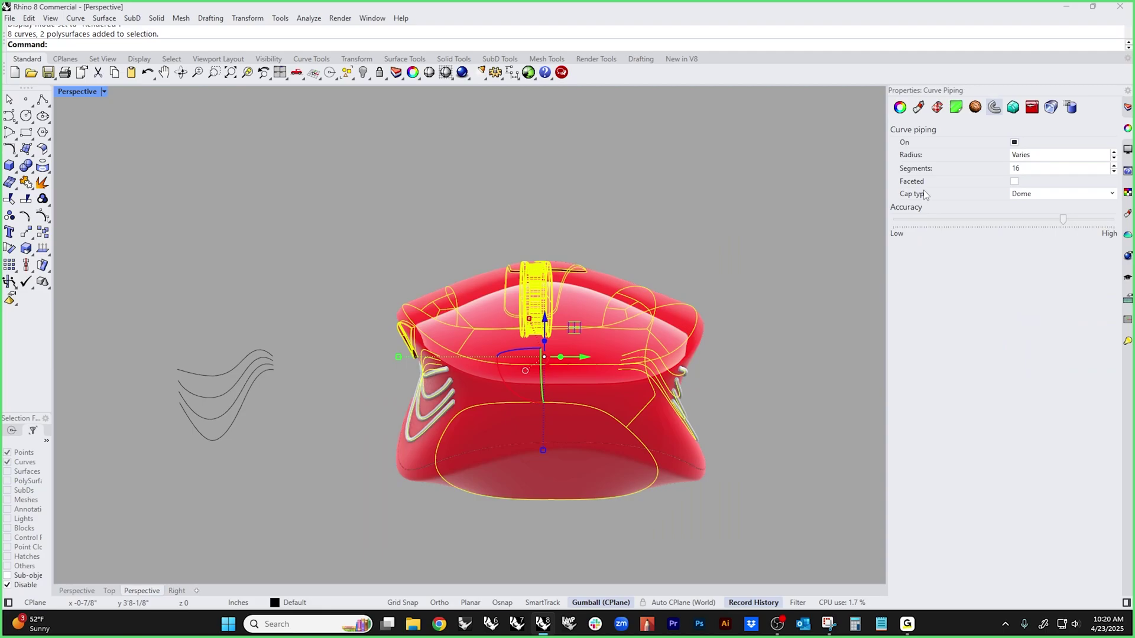
{"action": "left_click", "coordinate": [1128, 214]}
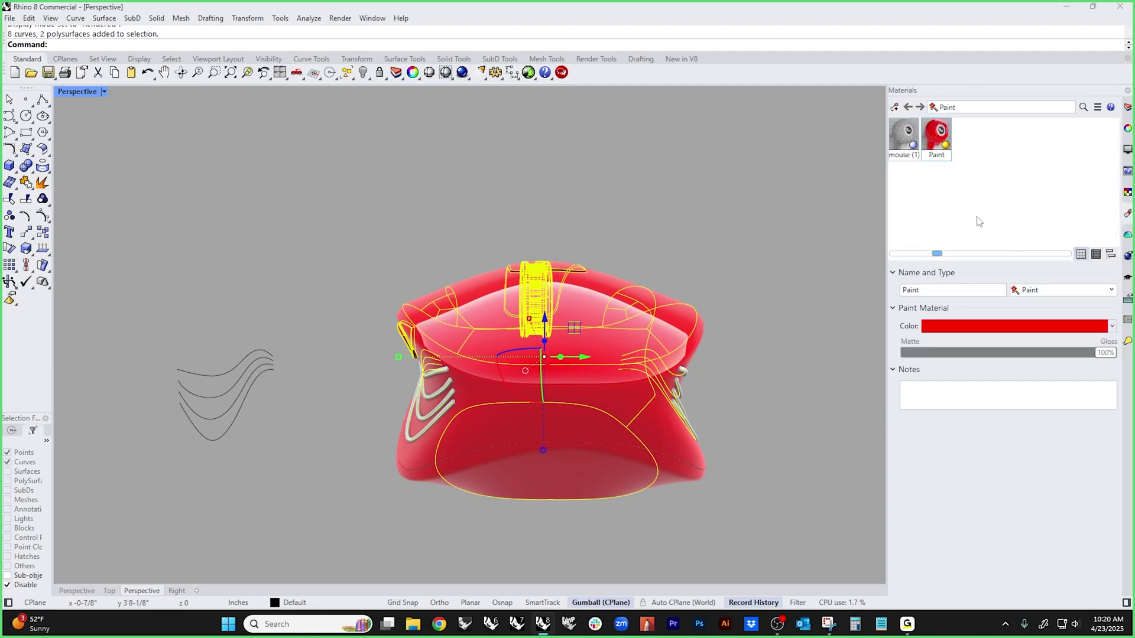
{"action": "right_click", "coordinate": [934, 140]}
{"action": "left_click", "coordinate": [837, 149]}
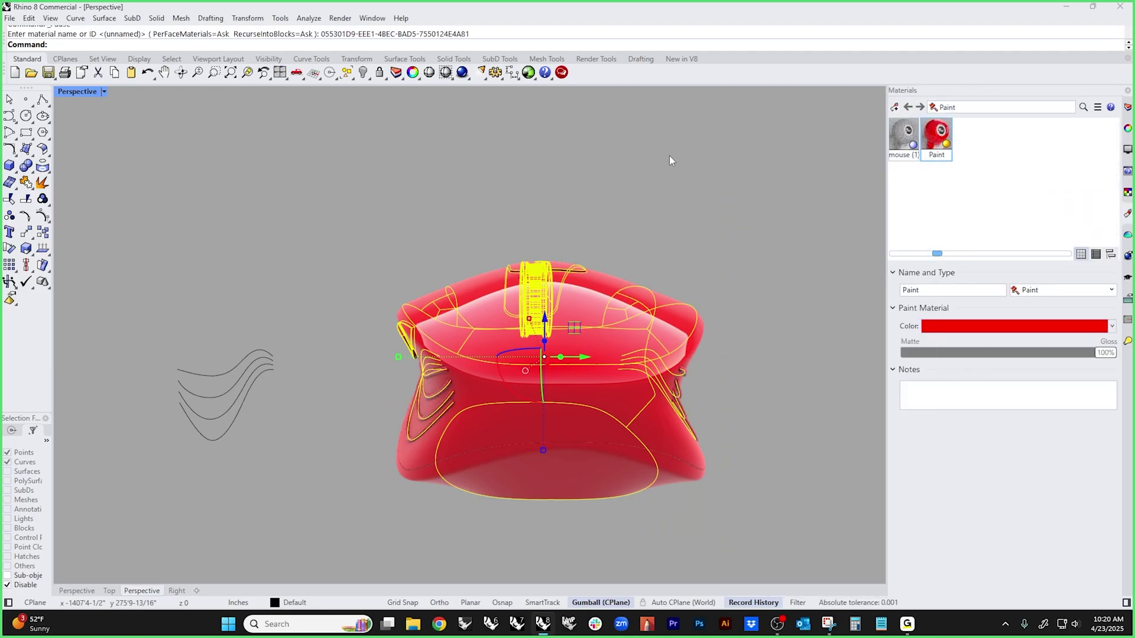
{"action": "left_click", "coordinate": [668, 155]}
- Set the piping radius of the eight projected curves to .01, leaving out the four originals
{"action": "mouse_move", "coordinate": [520, 195]}
{"action": "right_mouse_down"}
{"action": "mouse_move", "coordinate": [494, 280]}
{"action": "mouse_move", "coordinate": [630, 313]}
{"action": "right_mouse_up"}
{"action": "mouse_move", "coordinate": [667, 364]}
{"action": "right_mouse_down", "text": "shift"}
{"action": "mouse_move", "coordinate": [619, 420]}
{"action": "mouse_move", "coordinate": [542, 433]}
{"action": "right_mouse_up", "text": "shift"}
{"action": "scroll", "coordinate": [543, 431], "scroll_direction": "up", "scroll_amount": 6}
{"action": "right_click_drag", "start_coordinate": [603, 459], "coordinate": [644, 471]}
{"action": "scroll", "coordinate": [387, 468], "scroll_direction": "down", "scroll_amount": 5}
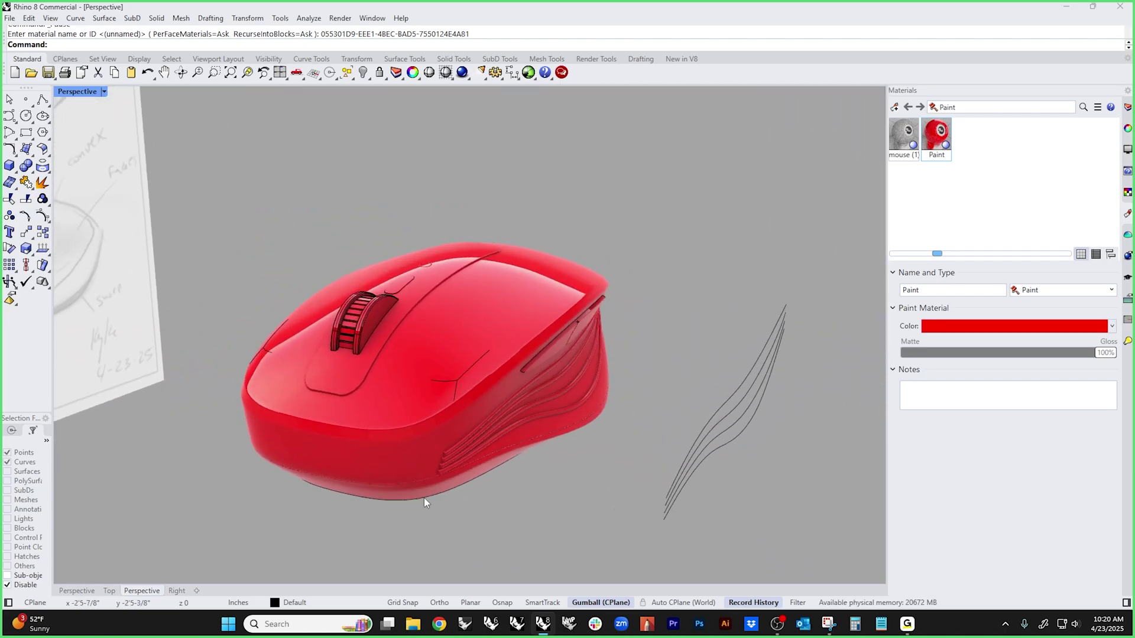
{"action": "type", "text": "SelCrv"}
{"action": "key", "text": "Return"}
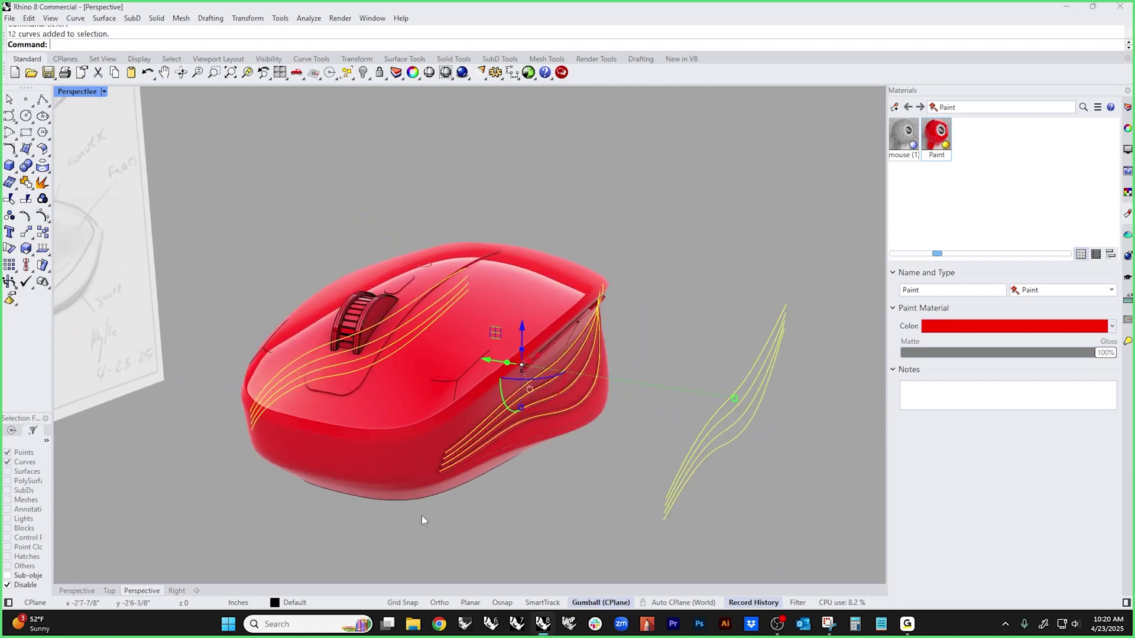
{"action": "left_click_drag", "start_coordinate": [743, 540], "coordinate": [660, 484], "text": "ctrl"}
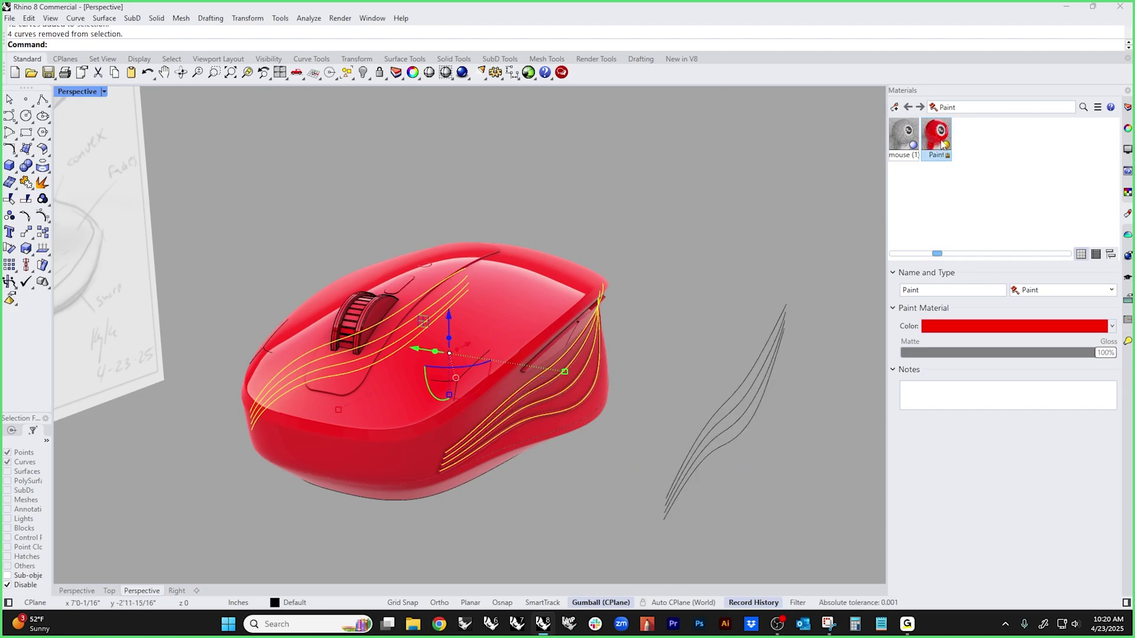
{"action": "left_click", "coordinate": [1127, 129]}
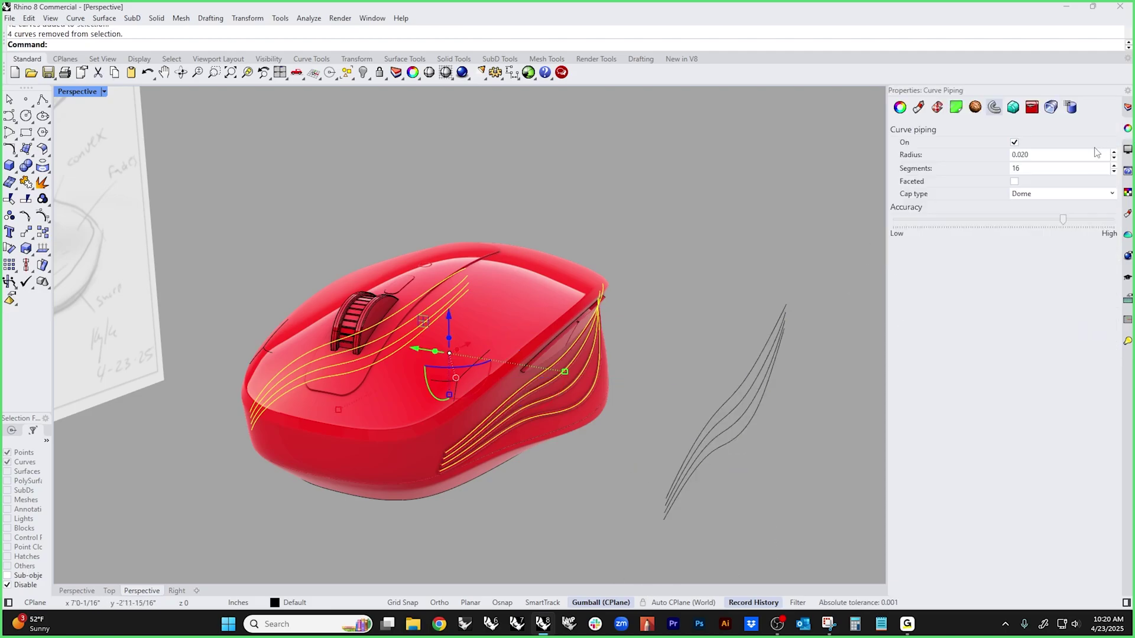
{"action": "left_click", "coordinate": [1043, 156]}
{"action": "type", "text": ".01"}
{"action": "key", "text": "Return"}
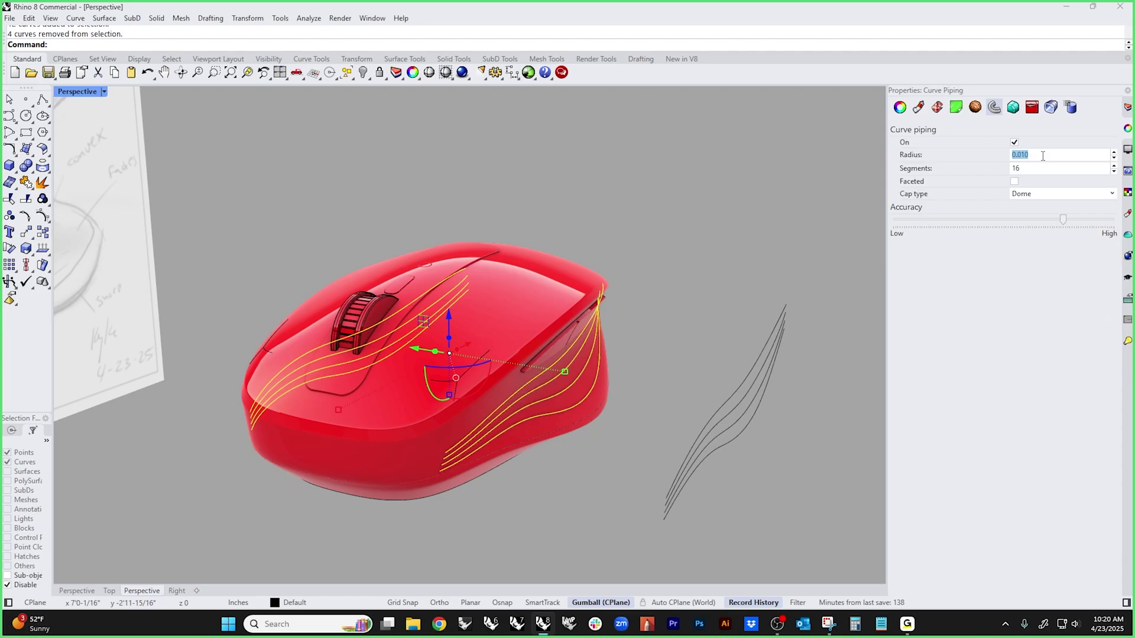
- Turn on the control points of the eight projected curves, leaving out the four originals
{"action": "left_click", "coordinate": [675, 282]}
{"action": "mouse_move", "coordinate": [722, 376]}
{"action": "right_mouse_down"}
{"action": "mouse_move", "coordinate": [603, 425]}
{"action": "mouse_move", "coordinate": [598, 474]}
{"action": "mouse_move", "coordinate": [495, 450]}
{"action": "mouse_move", "coordinate": [556, 475]}
{"action": "mouse_move", "coordinate": [317, 441]}
{"action": "mouse_move", "coordinate": [326, 519]}
{"action": "mouse_move", "coordinate": [463, 463]}
{"action": "right_mouse_up"}
{"action": "scroll", "coordinate": [496, 454], "scroll_direction": "down", "scroll_amount": 4}
{"action": "scroll", "coordinate": [327, 519], "scroll_direction": "up", "scroll_amount": 4}
{"action": "left_click_drag", "start_coordinate": [426, 521], "coordinate": [559, 317]}
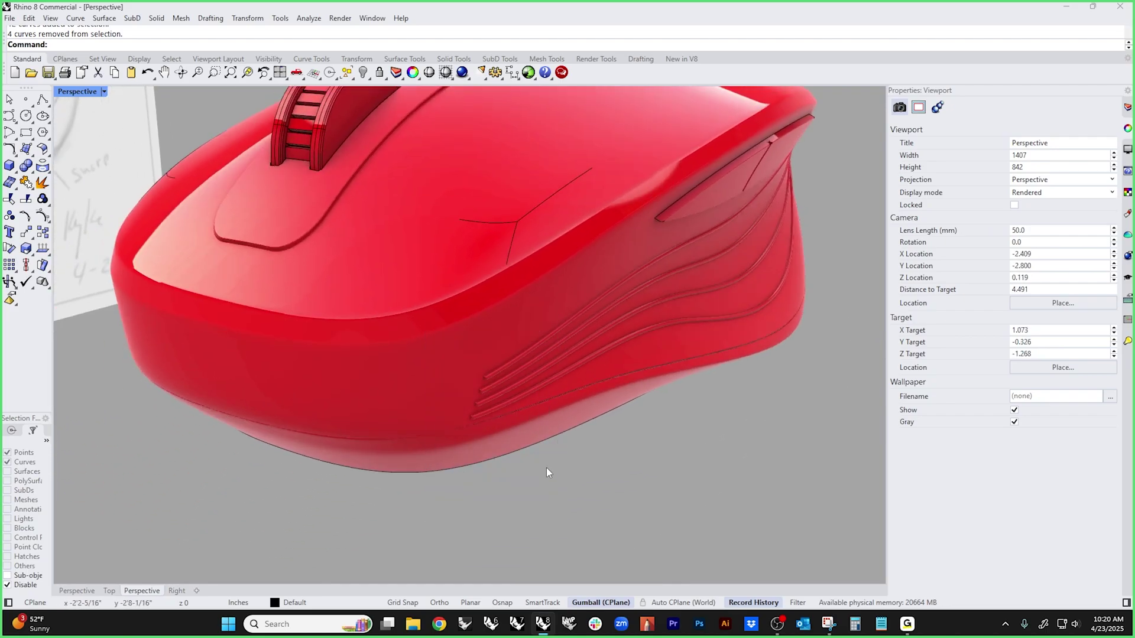
{"action": "key", "text": "Return"}
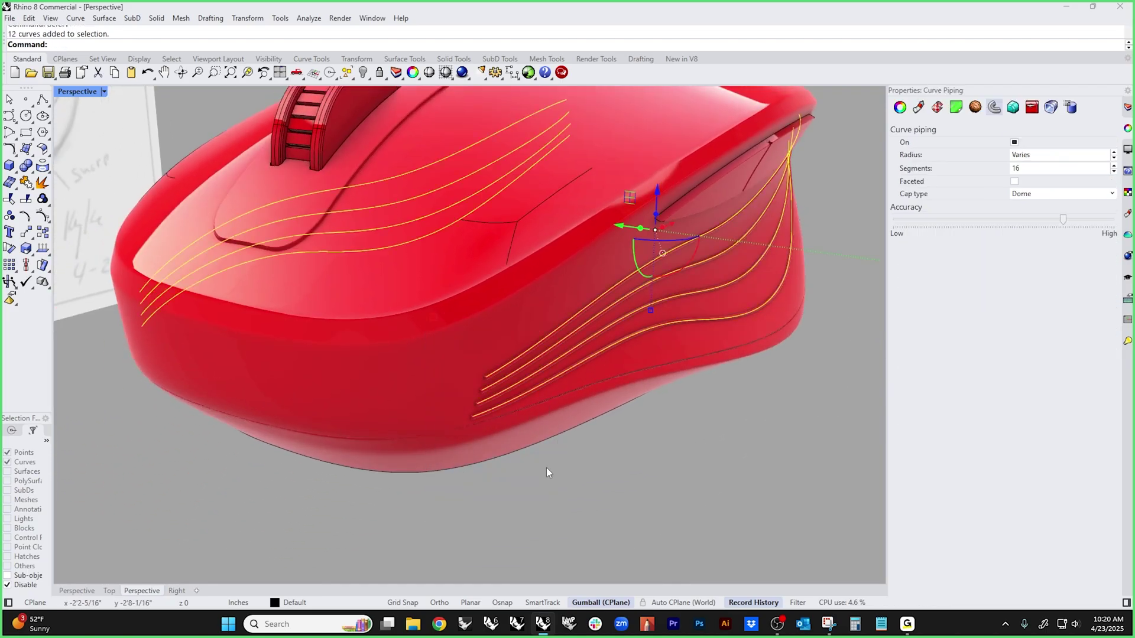
{"action": "scroll", "coordinate": [546, 472], "scroll_direction": "down", "scroll_amount": 5}
{"action": "scroll", "coordinate": [588, 390], "scroll_direction": "up", "scroll_amount": 5}
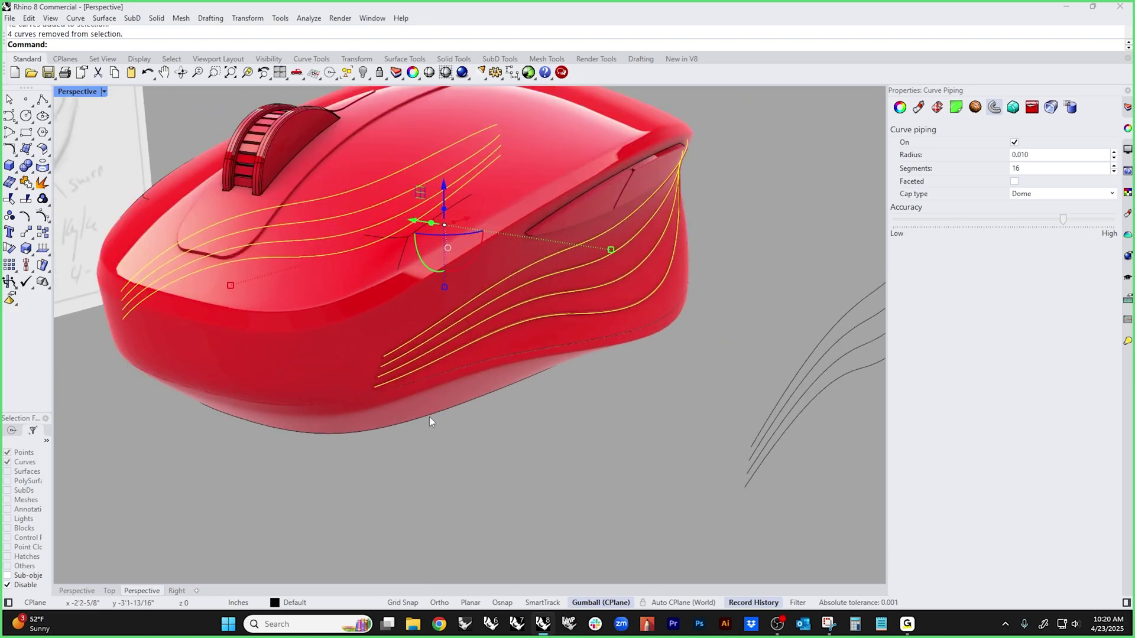
{"action": "middle_click", "coordinate": [430, 416]}
{"action": "left_click", "coordinate": [465, 443]}
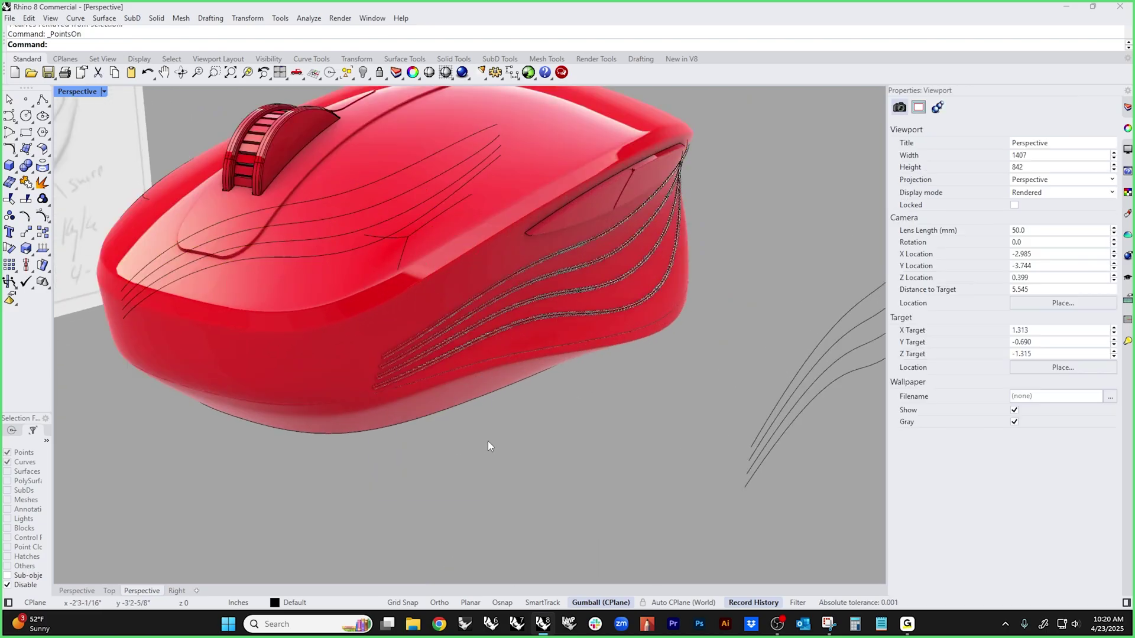
- Try moving the front-end control points of four projected side curves with the Gumball, and undo the move
{"action": "right_click_drag", "start_coordinate": [489, 442], "coordinate": [390, 469]}
{"action": "scroll", "coordinate": [437, 424], "scroll_direction": "down", "scroll_amount": 4}
{"action": "scroll", "coordinate": [403, 416], "scroll_direction": "up", "scroll_amount": 8}
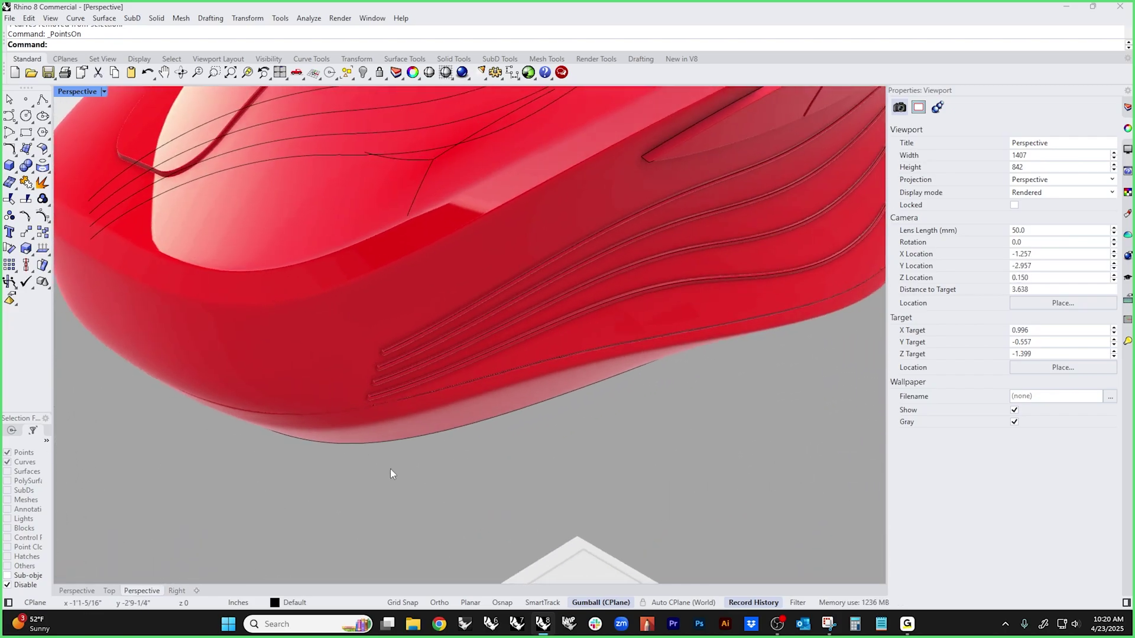
{"action": "left_click_drag", "start_coordinate": [314, 501], "coordinate": [464, 291]}
{"action": "right_click_drag", "start_coordinate": [454, 455], "coordinate": [459, 495]}
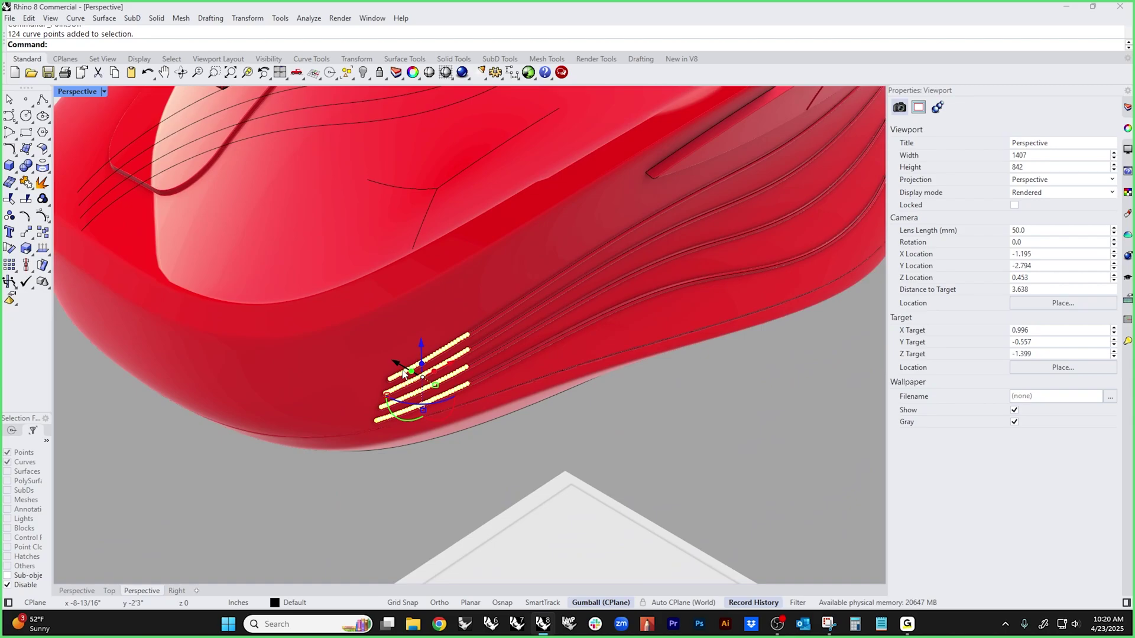
{"action": "left_click_drag", "start_coordinate": [400, 366], "coordinate": [388, 354]}
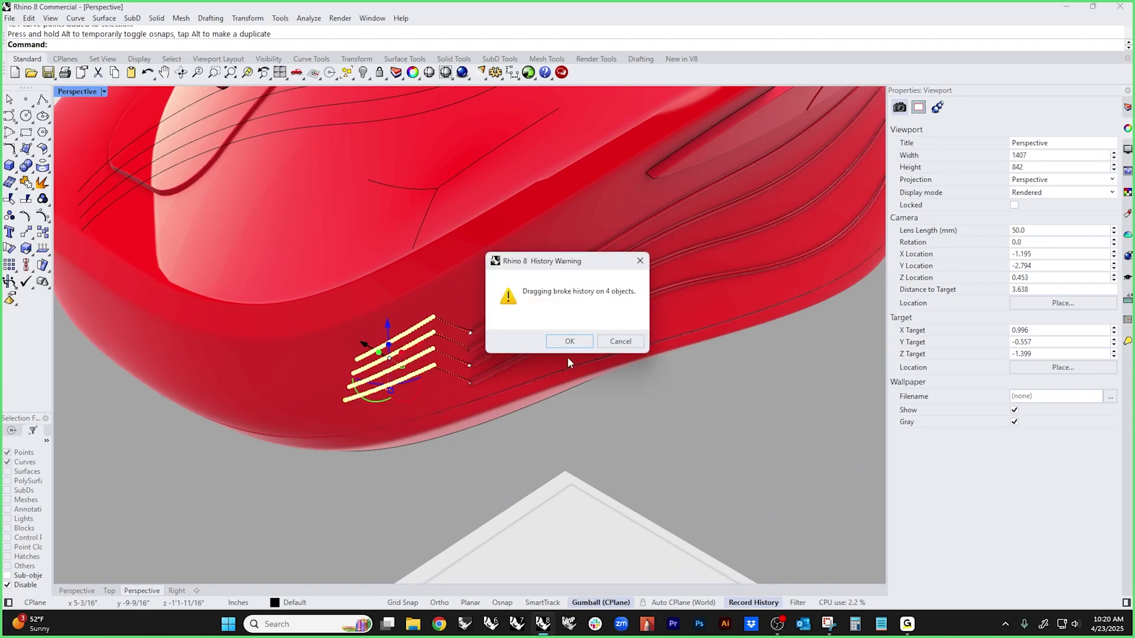
{"action": "left_click", "coordinate": [574, 344]}
{"action": "key", "text": "Escape"}
{"action": "key", "text": "Escape"}
{"action": "right_click_drag", "start_coordinate": [597, 460], "coordinate": [555, 495]}
{"action": "scroll", "coordinate": [400, 399], "scroll_direction": "up", "scroll_amount": 2}
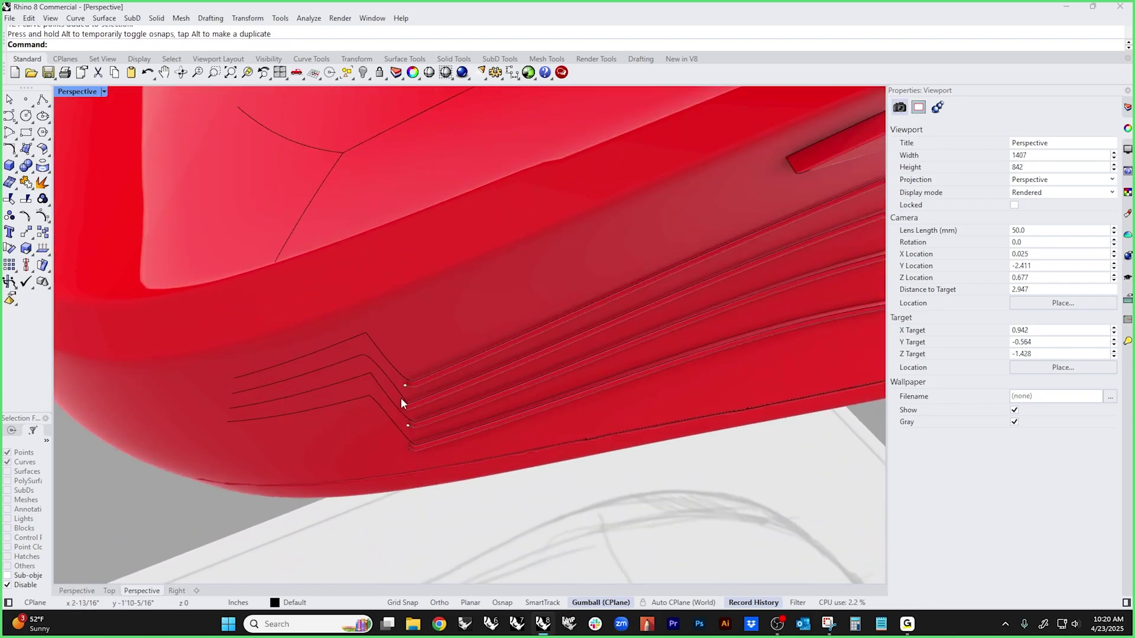
{"action": "scroll", "coordinate": [401, 399], "scroll_direction": "up", "scroll_amount": 4}
{"action": "key", "text": "ctrl+z"}
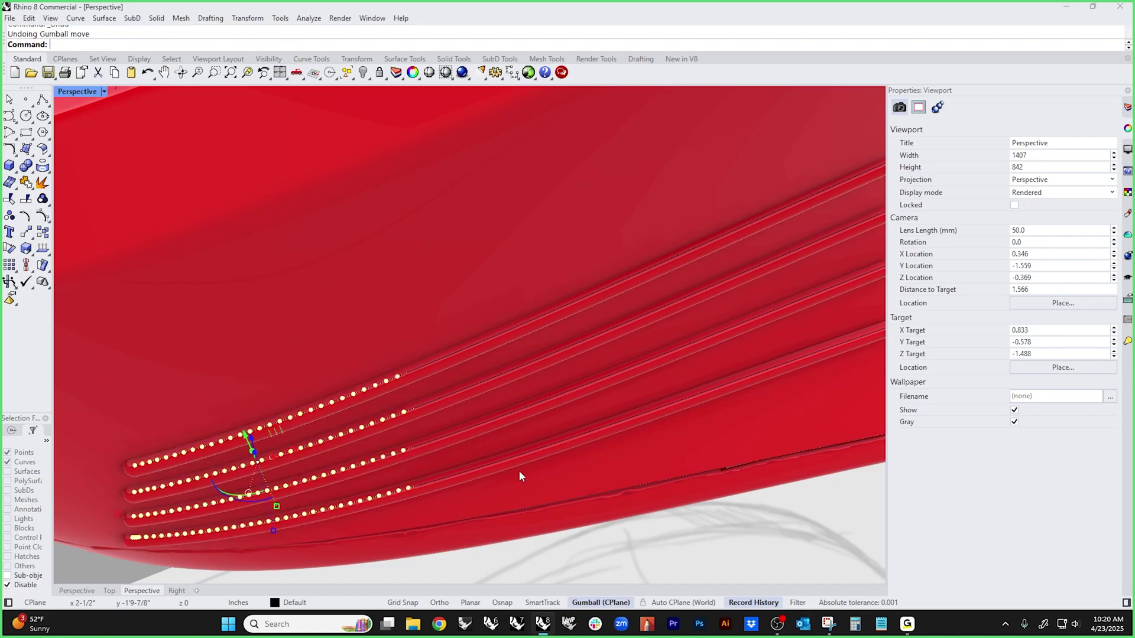
{"action": "key", "text": "Escape"}
{"action": "key", "text": "Escape"}
{"action": "scroll", "coordinate": [565, 555], "scroll_direction": "down", "scroll_amount": 6}
{"action": "right_click_drag", "start_coordinate": [565, 553], "coordinate": [598, 433], "text": "shift"}
{"action": "right_click_drag", "start_coordinate": [413, 431], "coordinate": [324, 477]}
{"action": "left_click_drag", "start_coordinate": [259, 484], "coordinate": [599, 390]}
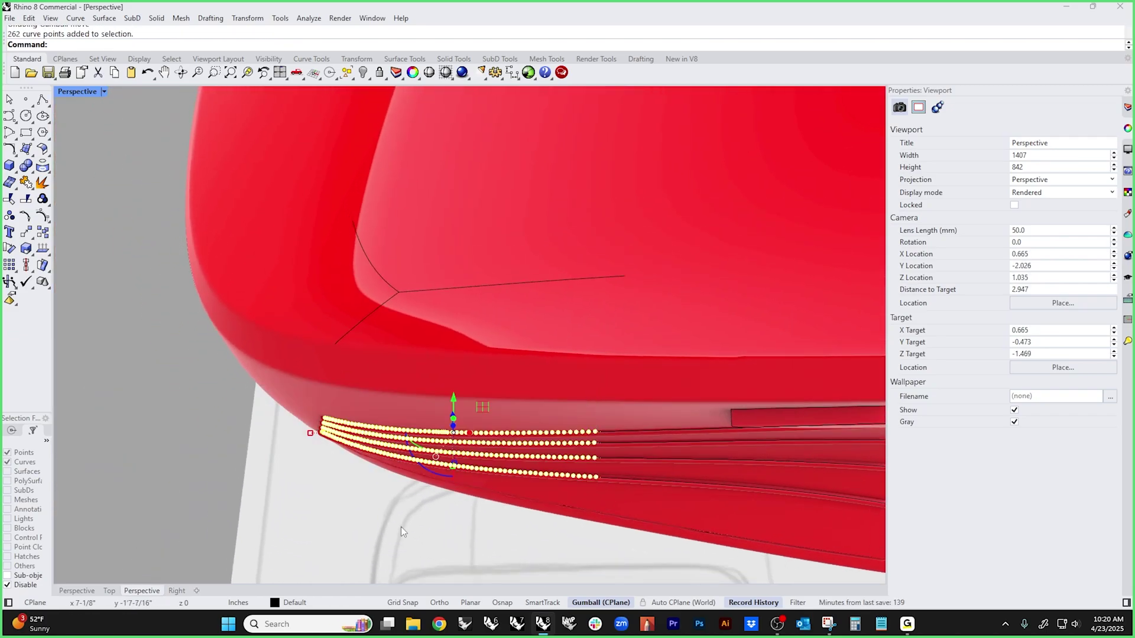
{"action": "key", "text": "Escape"}
{"action": "key", "text": "Escape"}
- Select only the four projected curves on the body side facing the originals, leaving out the originals and the opposite side's curves
{"action": "type", "text": "SelCrv"}
{"action": "key", "text": "Return"}
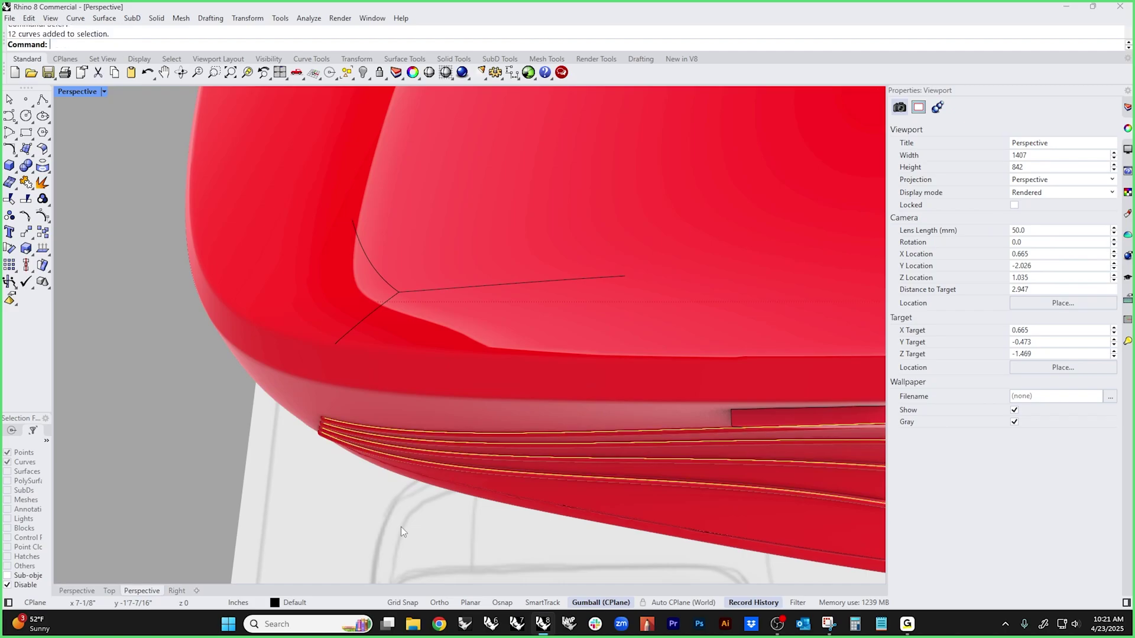
{"action": "scroll", "coordinate": [441, 373], "scroll_direction": "down", "scroll_amount": 3}
{"action": "right_click_drag", "start_coordinate": [441, 372], "coordinate": [403, 101], "text": "shift"}
{"action": "scroll", "coordinate": [406, 230], "scroll_direction": "down", "scroll_amount": 5}
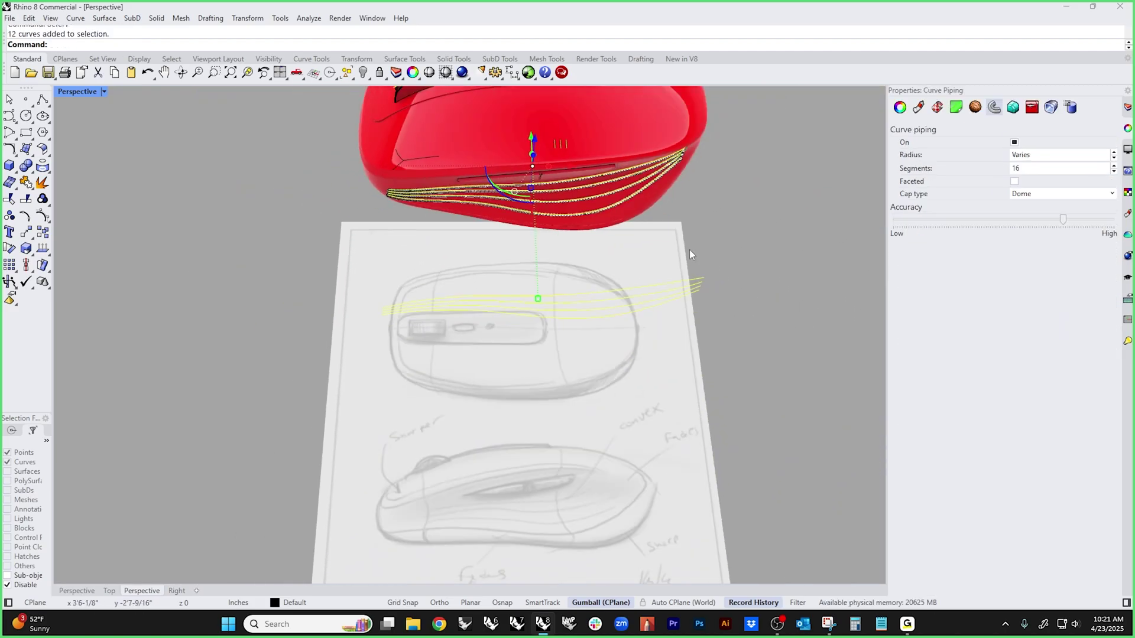
{"action": "left_click_drag", "start_coordinate": [689, 250], "coordinate": [627, 346], "text": "ctrl"}
{"action": "mouse_move", "coordinate": [515, 342]}
{"action": "right_mouse_down"}
{"action": "mouse_move", "coordinate": [461, 398]}
{"action": "mouse_move", "coordinate": [457, 434]}
{"action": "right_mouse_up"}
{"action": "left_click_drag", "start_coordinate": [279, 147], "coordinate": [758, 301], "text": "ctrl"}
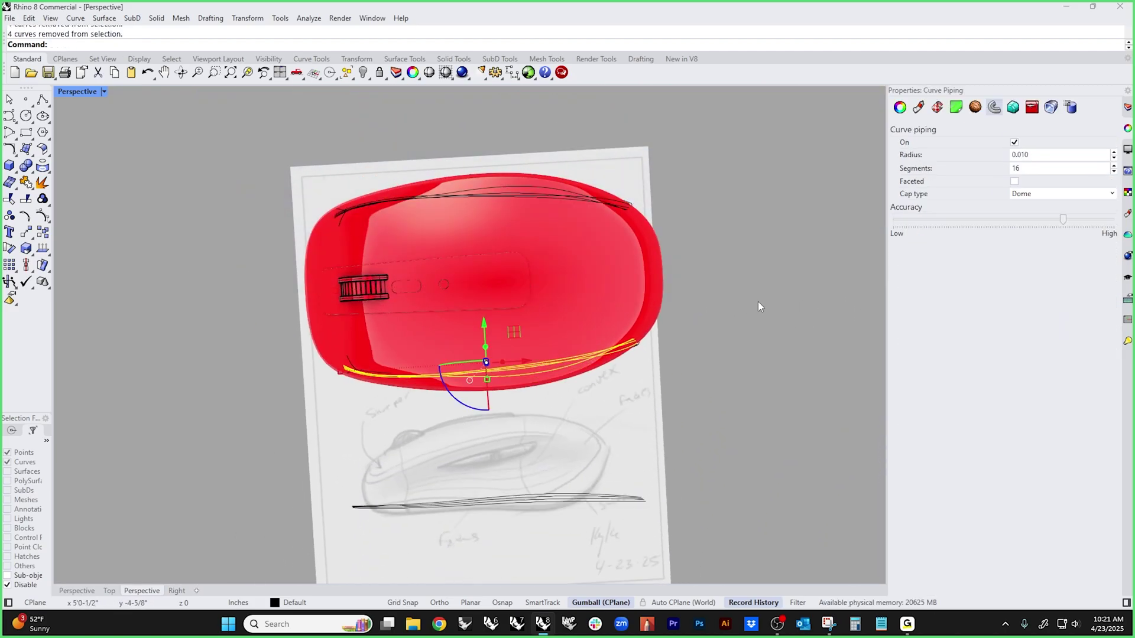
- Bend the front ends of the four selected side curves slightly in the Top view, with the spine ending at their front tips
{"action": "right_click_drag", "start_coordinate": [758, 303], "coordinate": [693, 404], "text": "shift"}
{"action": "type", "text": "Top"}
{"action": "key", "text": "Return"}
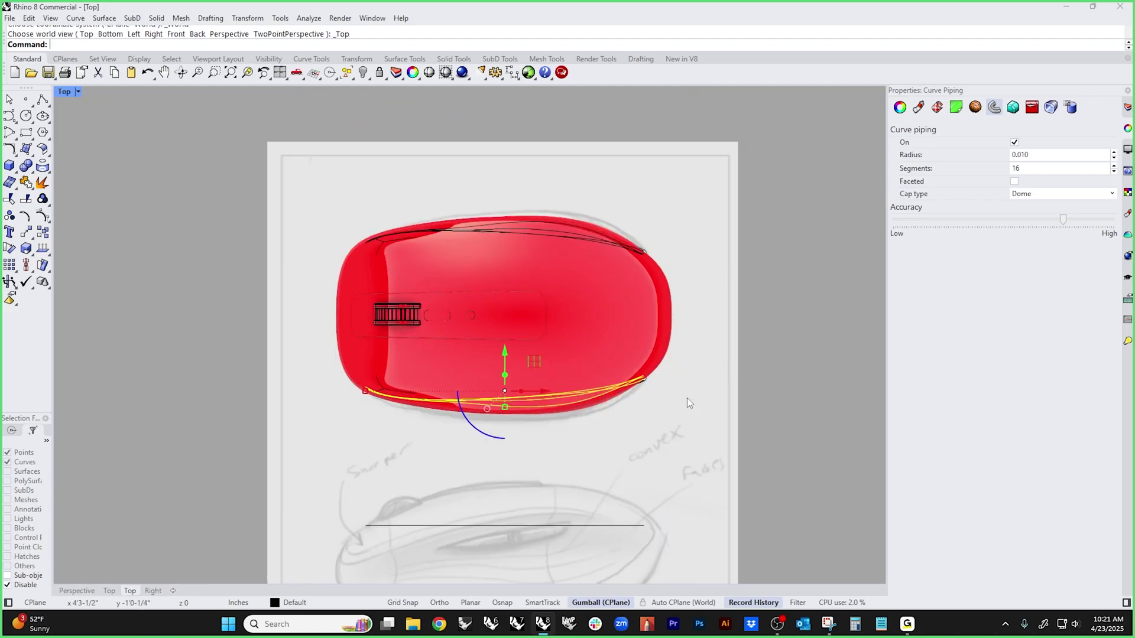
{"action": "scroll", "coordinate": [451, 420], "scroll_direction": "up", "scroll_amount": 10}
{"action": "right_click_drag", "start_coordinate": [278, 386], "coordinate": [456, 493]}
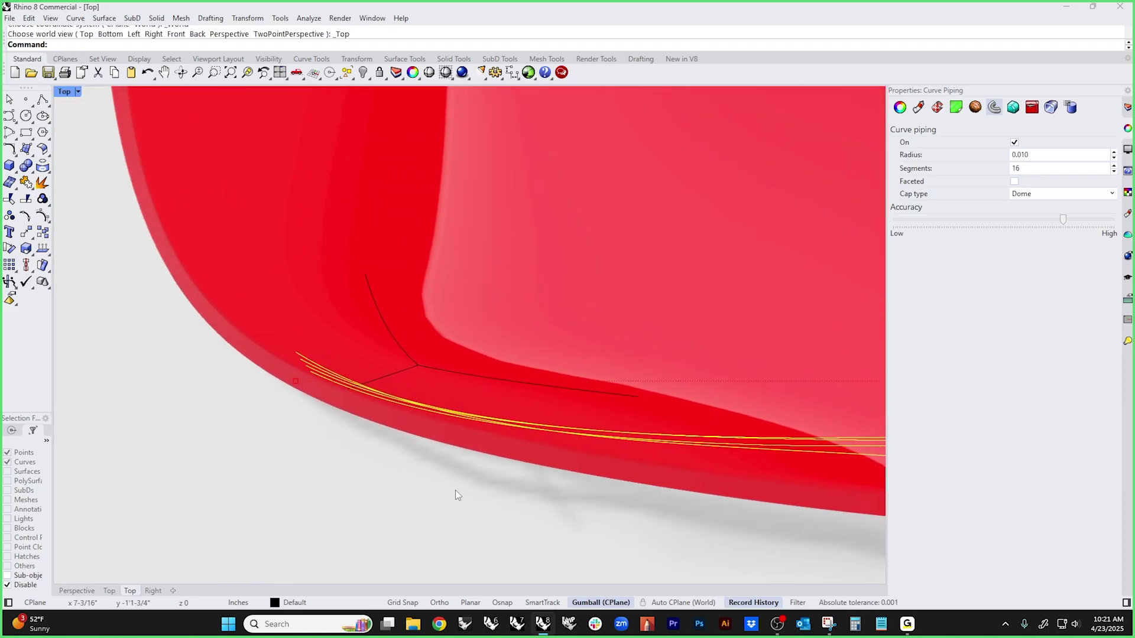
{"action": "key", "text": "Return"}
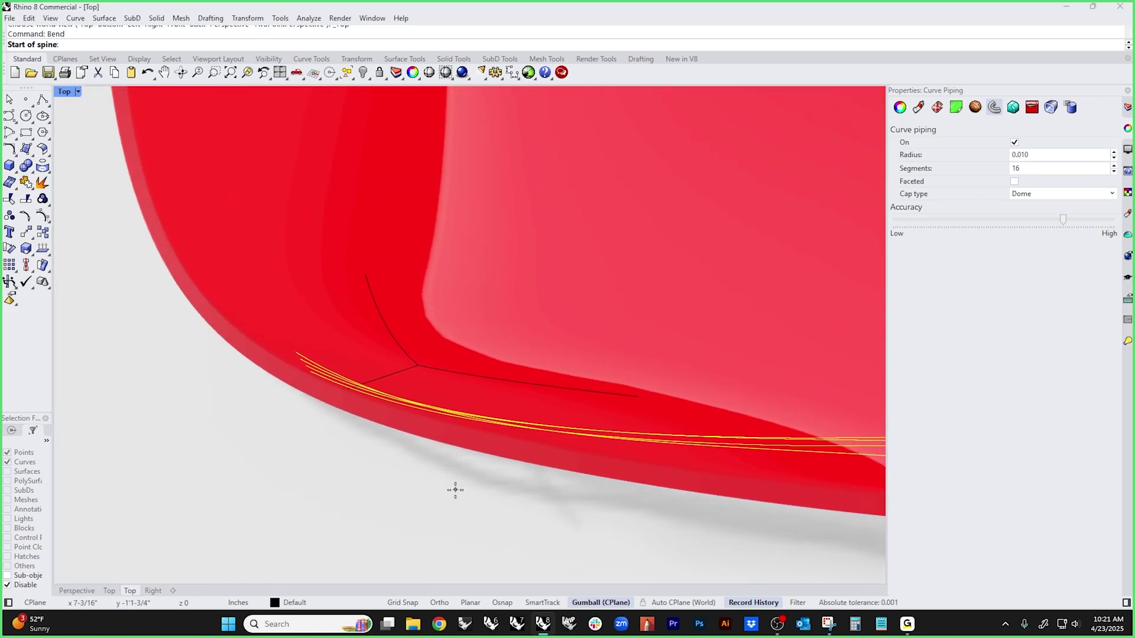
{"action": "left_click", "coordinate": [739, 442]}
{"action": "left_click", "coordinate": [294, 365]}
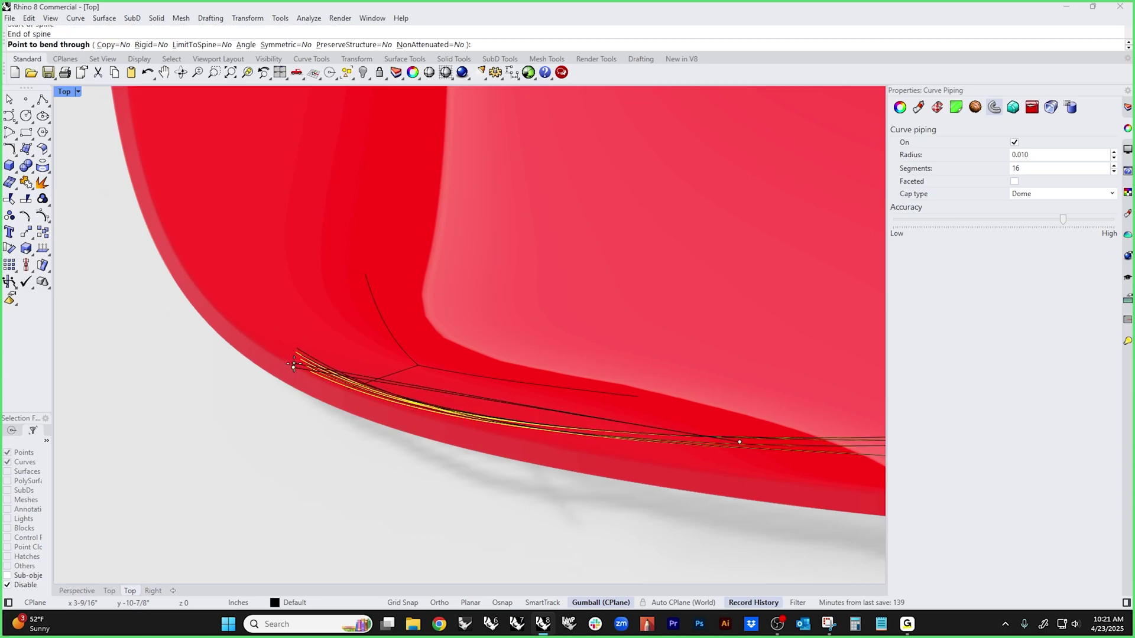
{"action": "left_click", "coordinate": [291, 366]}
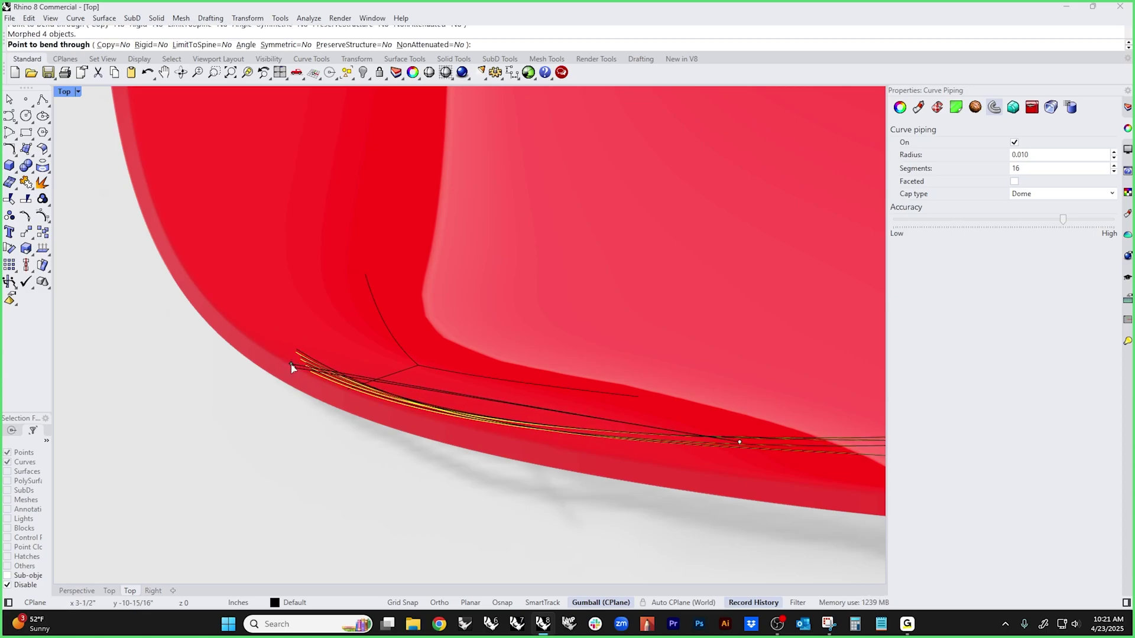
{"action": "left_click", "coordinate": [585, 340]}
{"action": "left_click", "coordinate": [267, 499]}
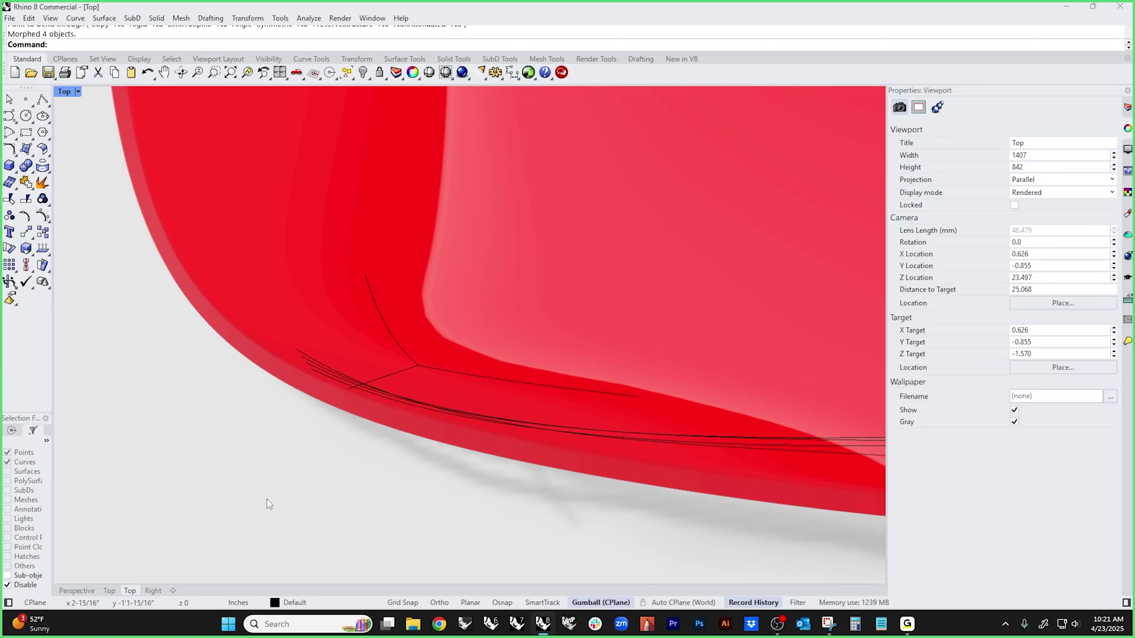
- Return to the Perspective view and examine the piped grip lines along the side of the mouse body
{"action": "type", "text": "1"}
{"action": "key", "text": "Return"}
{"action": "right_click_drag", "start_coordinate": [267, 498], "coordinate": [485, 364]}
{"action": "scroll", "coordinate": [485, 371], "scroll_direction": "up", "scroll_amount": 15}
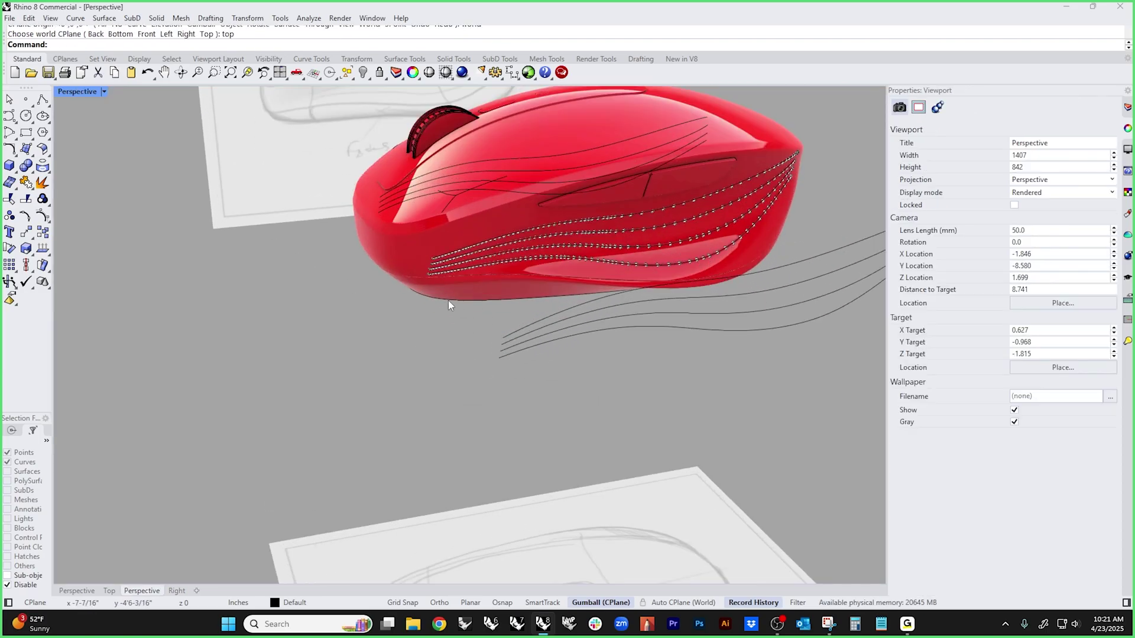
{"action": "right_click_drag", "start_coordinate": [578, 341], "coordinate": [502, 367]}
{"action": "scroll", "coordinate": [488, 285], "scroll_direction": "down", "scroll_amount": 6}
{"action": "right_click_drag", "start_coordinate": [578, 391], "coordinate": [412, 411]}
{"action": "right_click_drag", "start_coordinate": [591, 435], "coordinate": [601, 319], "text": "shift"}
{"action": "scroll", "coordinate": [558, 424], "scroll_direction": "down", "scroll_amount": 5}
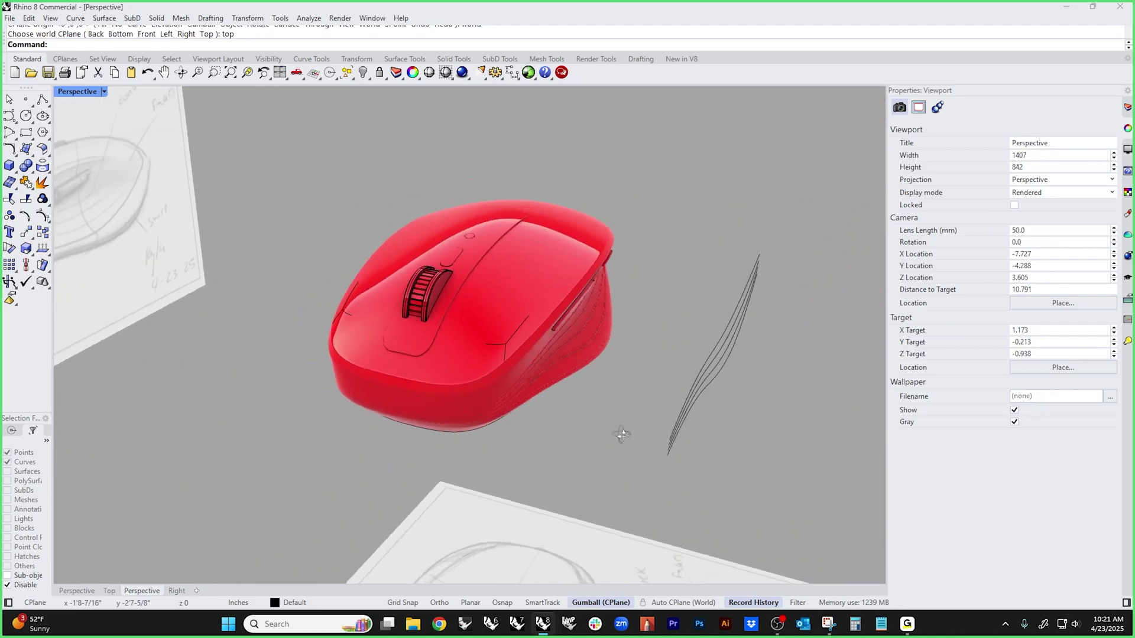
{"action": "scroll", "coordinate": [601, 320], "scroll_direction": "up", "scroll_amount": 6}
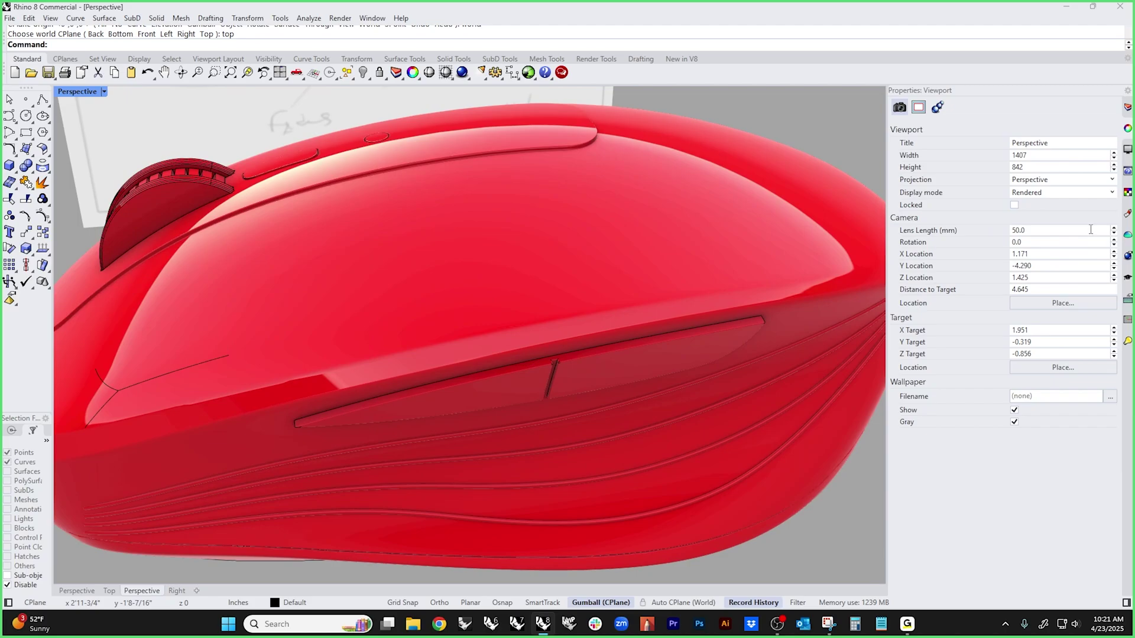
- Create a new Metal material and set its polish to 44%
{"action": "left_click", "coordinate": [1127, 215]}
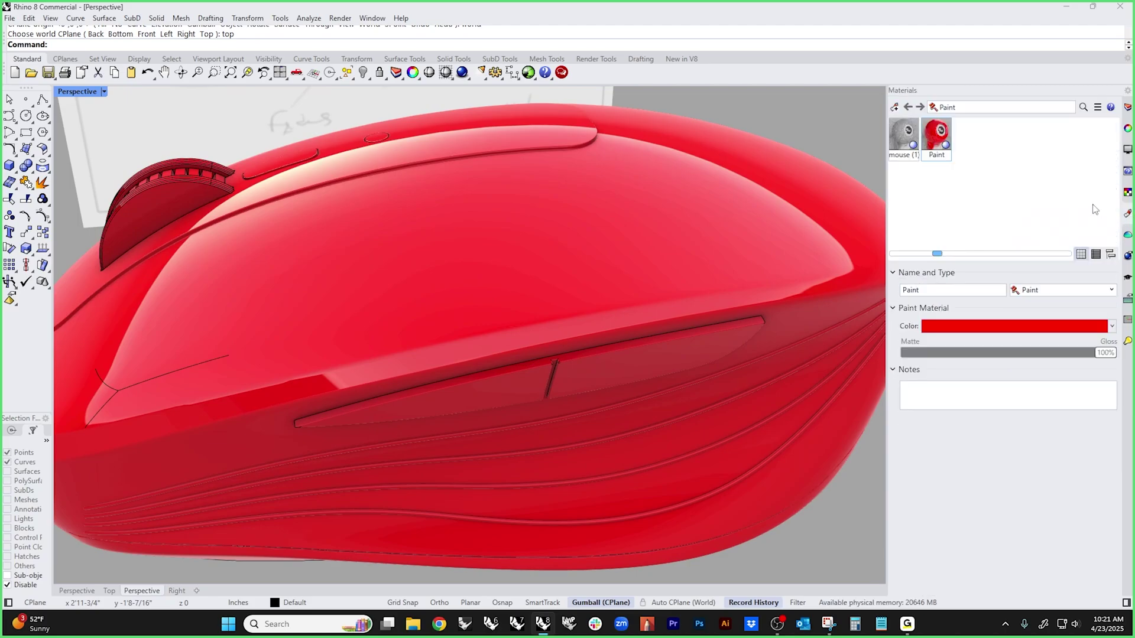
{"action": "left_click", "coordinate": [895, 108]}
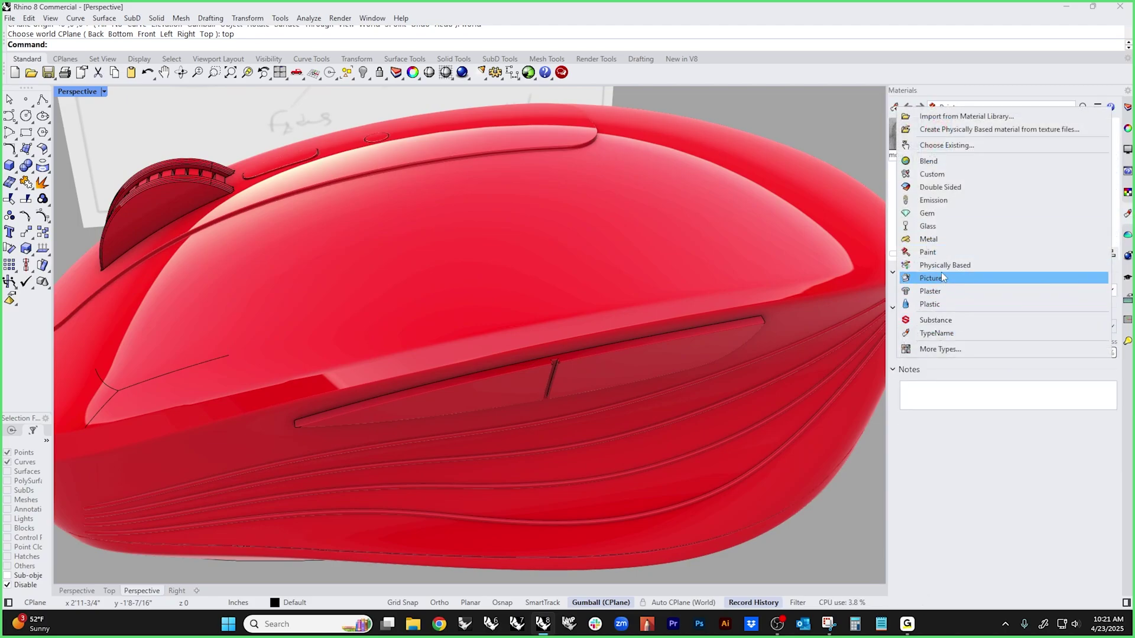
{"action": "left_click", "coordinate": [942, 240]}
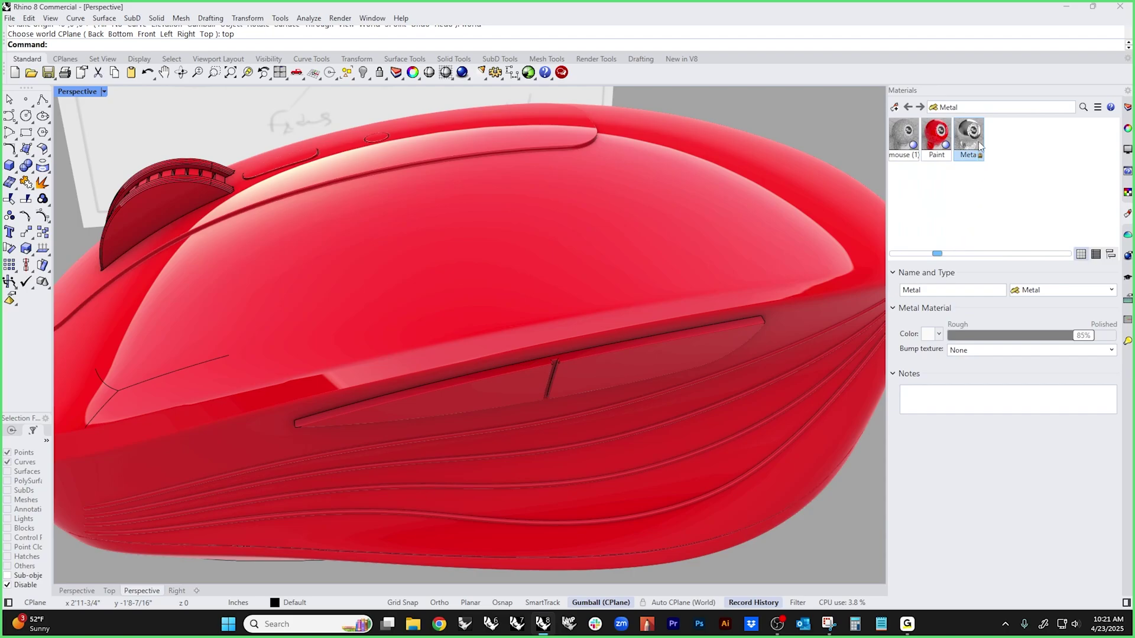
{"action": "left_click_drag", "start_coordinate": [1083, 335], "coordinate": [1022, 335]}
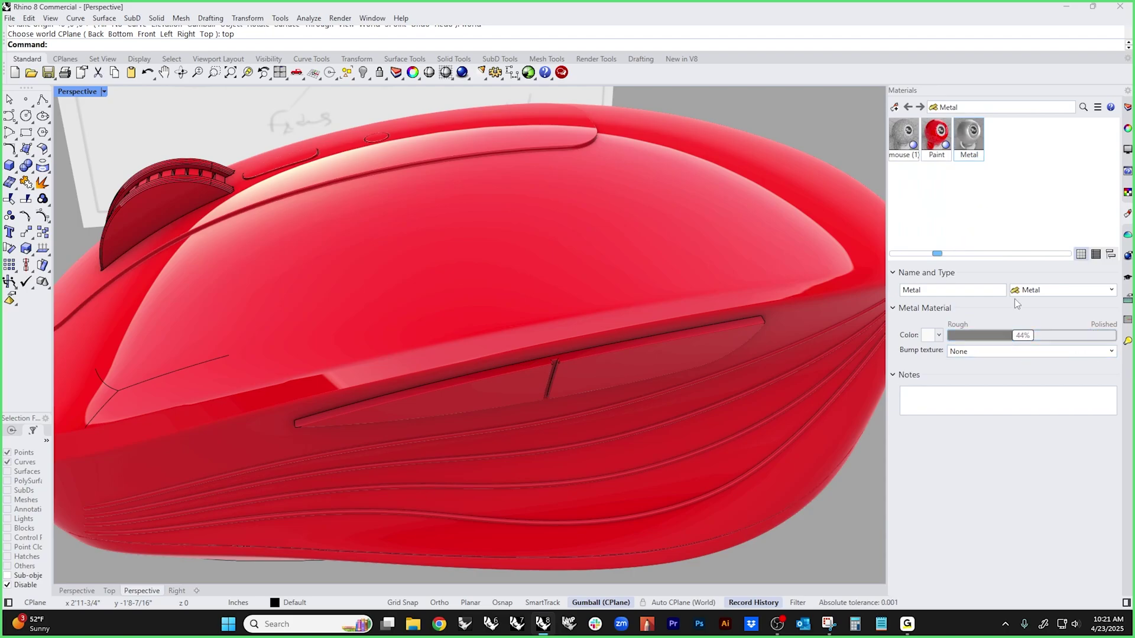
{"action": "scroll", "coordinate": [590, 325], "scroll_direction": "down", "scroll_amount": 5}
{"action": "scroll", "coordinate": [537, 338], "scroll_direction": "up", "scroll_amount": 8}
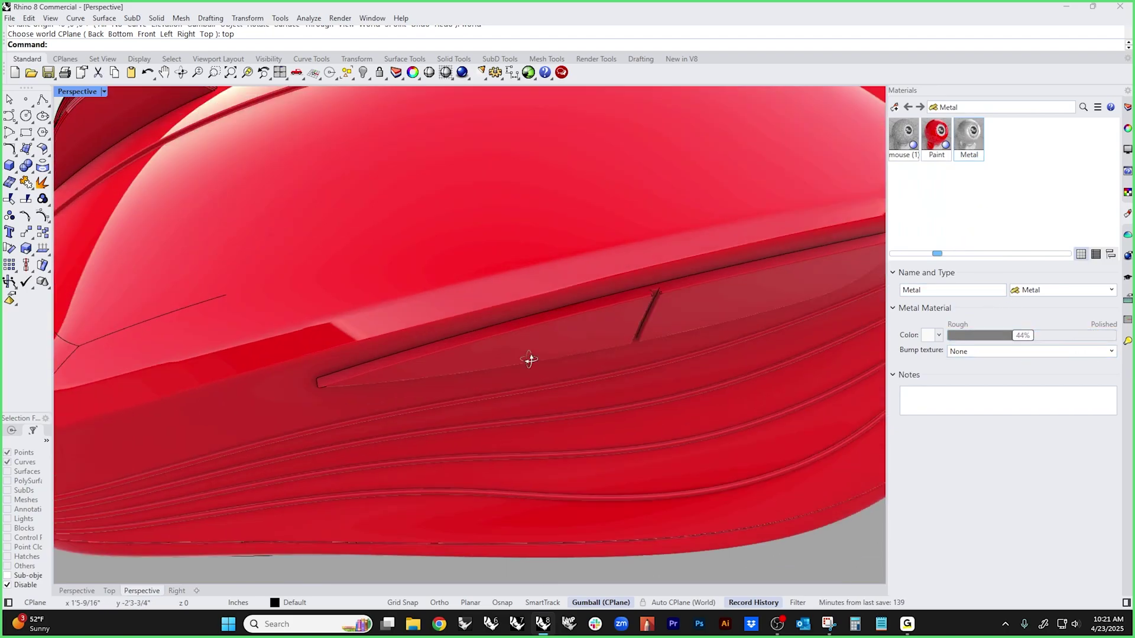
- Assign the Metal material to the two slim buttons on the side of the mouse body
{"action": "scroll", "coordinate": [581, 351], "scroll_direction": "down", "scroll_amount": 5}
{"action": "scroll", "coordinate": [558, 363], "scroll_direction": "up", "scroll_amount": 7}
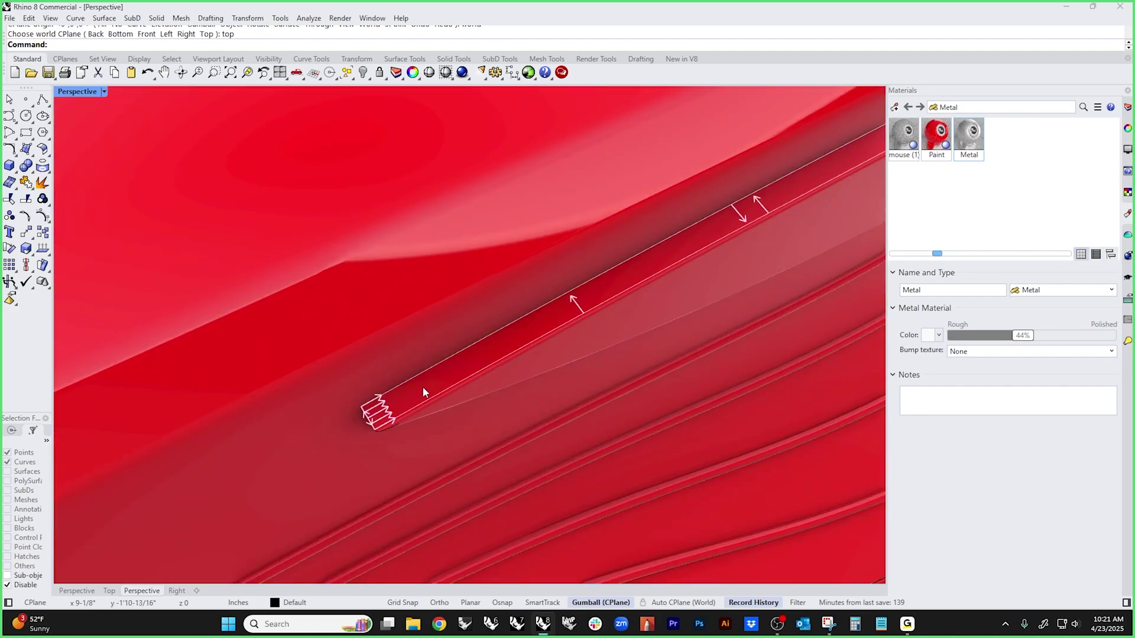
{"action": "scroll", "coordinate": [456, 387], "scroll_direction": "down", "scroll_amount": 5}
{"action": "right_click_drag", "start_coordinate": [477, 401], "coordinate": [389, 499]}
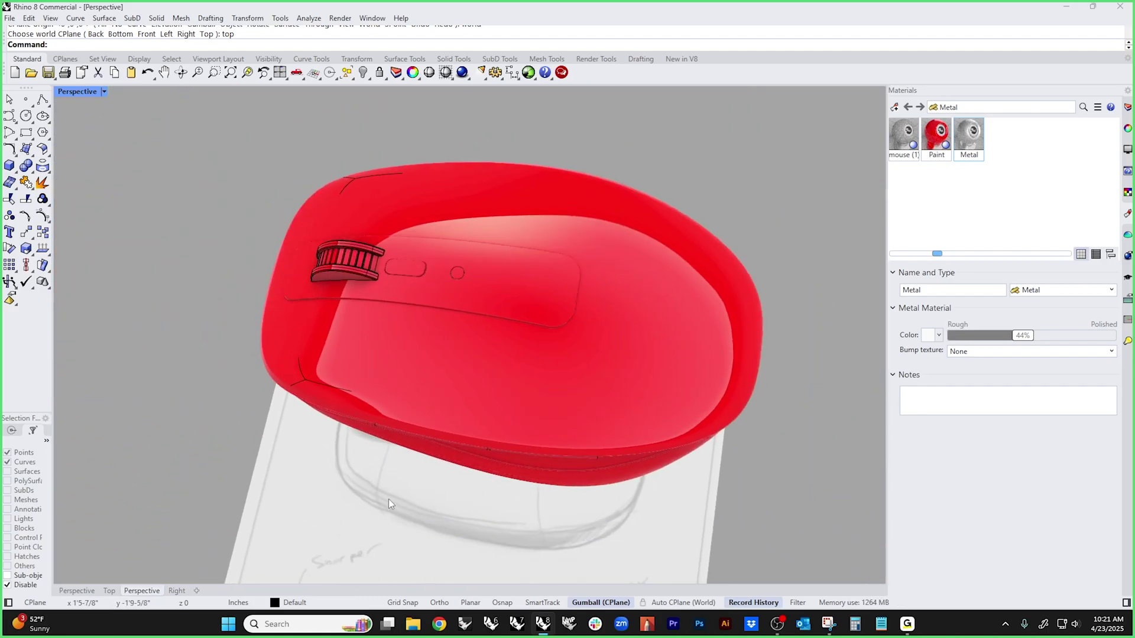
{"action": "left_click_drag", "start_coordinate": [330, 491], "coordinate": [657, 399]}
{"action": "right_click_drag", "start_coordinate": [612, 523], "coordinate": [739, 312]}
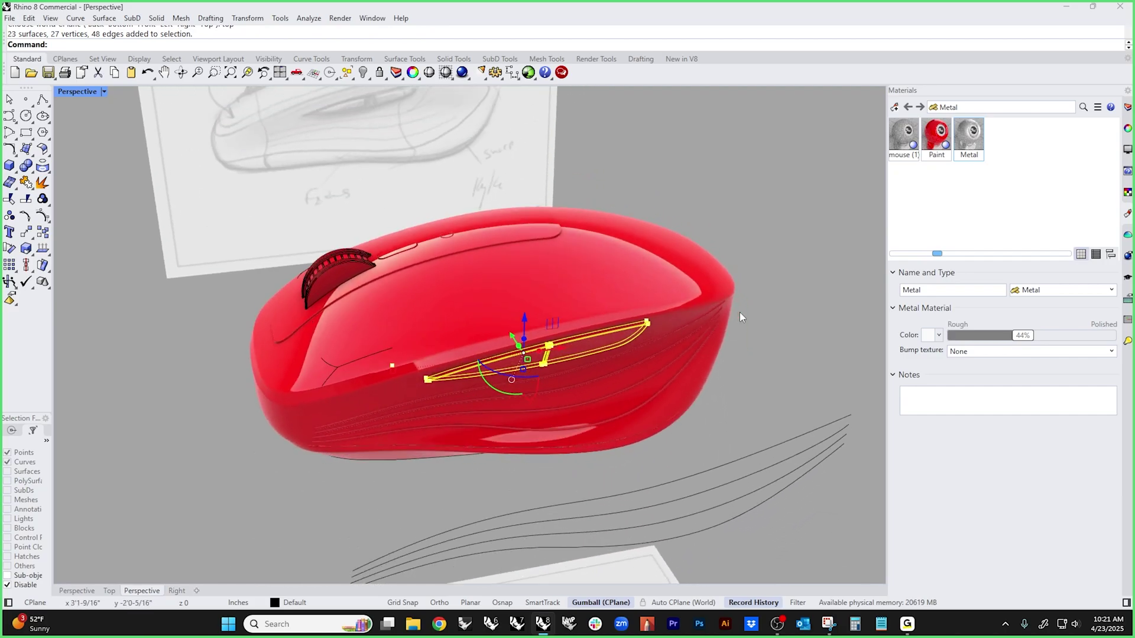
{"action": "right_click", "coordinate": [967, 151]}
{"action": "left_click", "coordinate": [938, 136]}
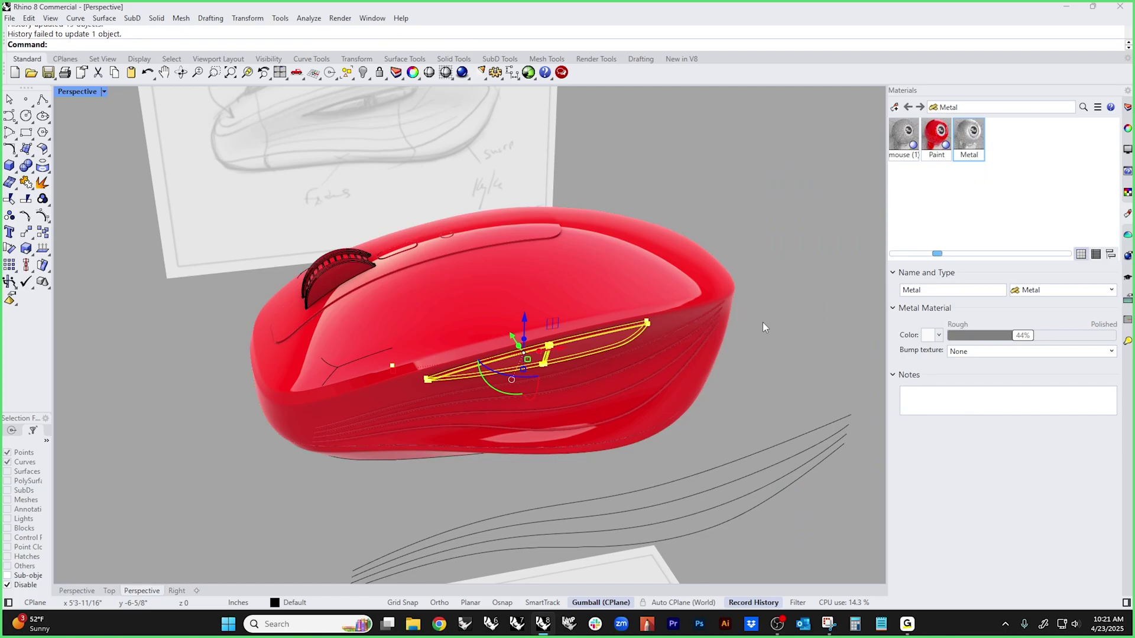
- Assign the Metal material to the scroll wheel, the top strip and its two buttons, leaving the body parts out
{"action": "right_click_drag", "start_coordinate": [753, 325], "coordinate": [652, 379]}
{"action": "left_click", "coordinate": [761, 331]}
{"action": "scroll", "coordinate": [415, 330], "scroll_direction": "up", "scroll_amount": 6}
{"action": "right_click_drag", "start_coordinate": [415, 330], "coordinate": [557, 279]}
{"action": "scroll", "coordinate": [400, 321], "scroll_direction": "down", "scroll_amount": 5}
{"action": "right_click_drag", "start_coordinate": [356, 140], "coordinate": [350, 140]}
{"action": "left_click_drag", "start_coordinate": [350, 140], "coordinate": [497, 398]}
{"action": "right_click_drag", "start_coordinate": [496, 397], "coordinate": [681, 322]}
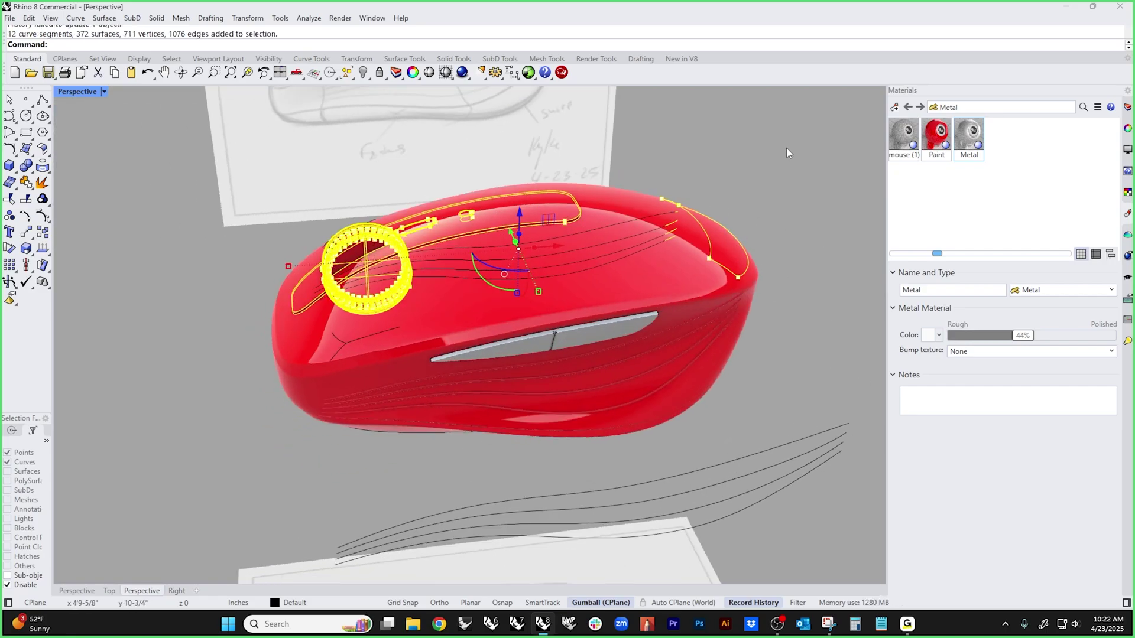
{"action": "left_click_drag", "start_coordinate": [786, 153], "coordinate": [653, 362], "text": "ctrl"}
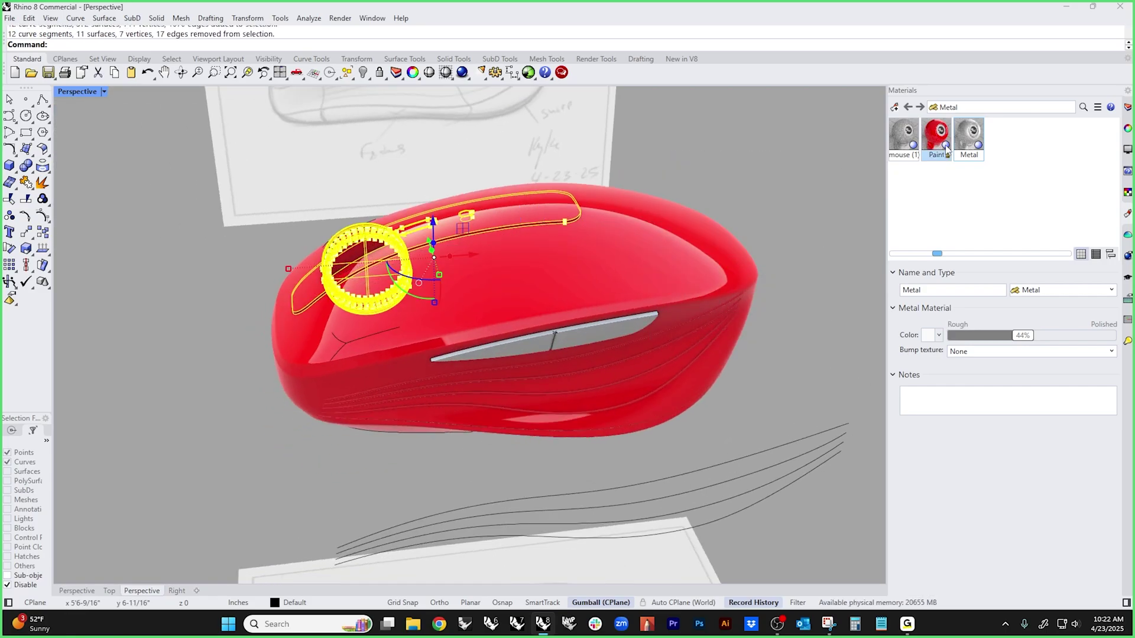
{"action": "right_click", "coordinate": [976, 141]}
{"action": "left_click", "coordinate": [911, 140]}
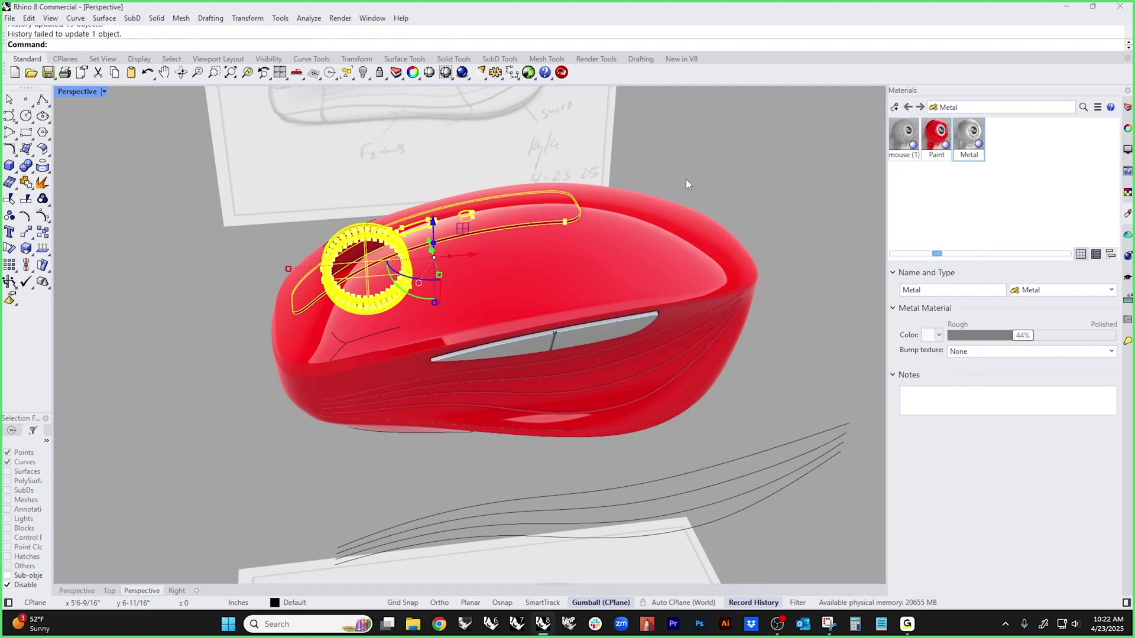
{"action": "left_click", "coordinate": [685, 179]}
- Create a new Emission material and set its color to bright green, #27FF21
{"action": "right_click_drag", "start_coordinate": [378, 207], "coordinate": [426, 254]}
{"action": "scroll", "coordinate": [426, 254], "scroll_direction": "up", "scroll_amount": 5}
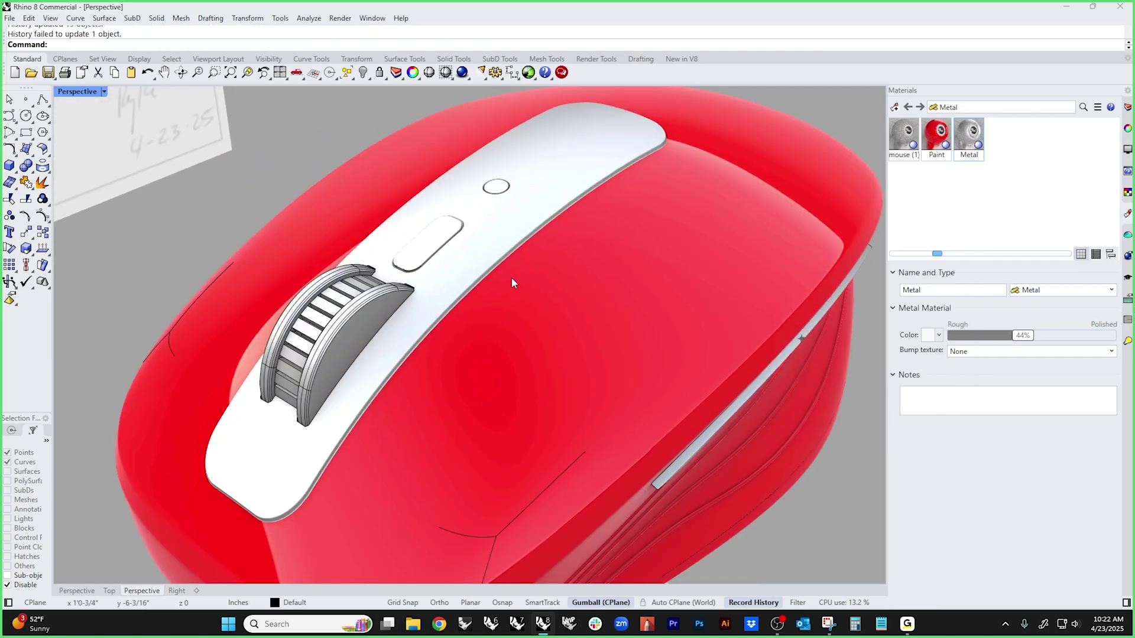
{"action": "scroll", "coordinate": [512, 277], "scroll_direction": "up", "scroll_amount": 10}
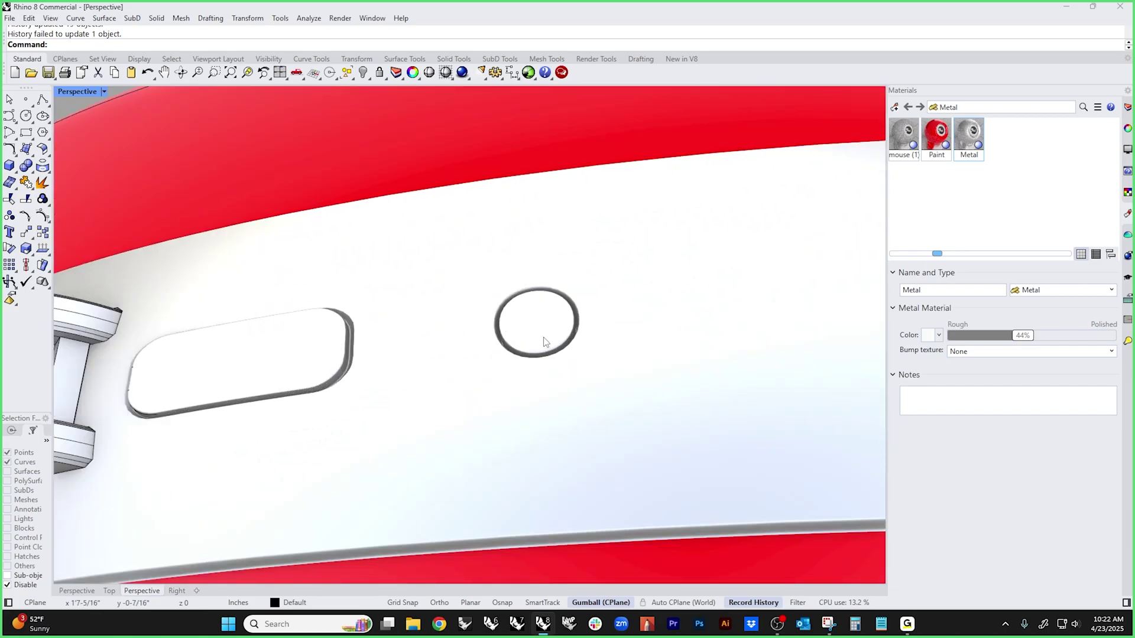
{"action": "left_click", "coordinate": [544, 338]}
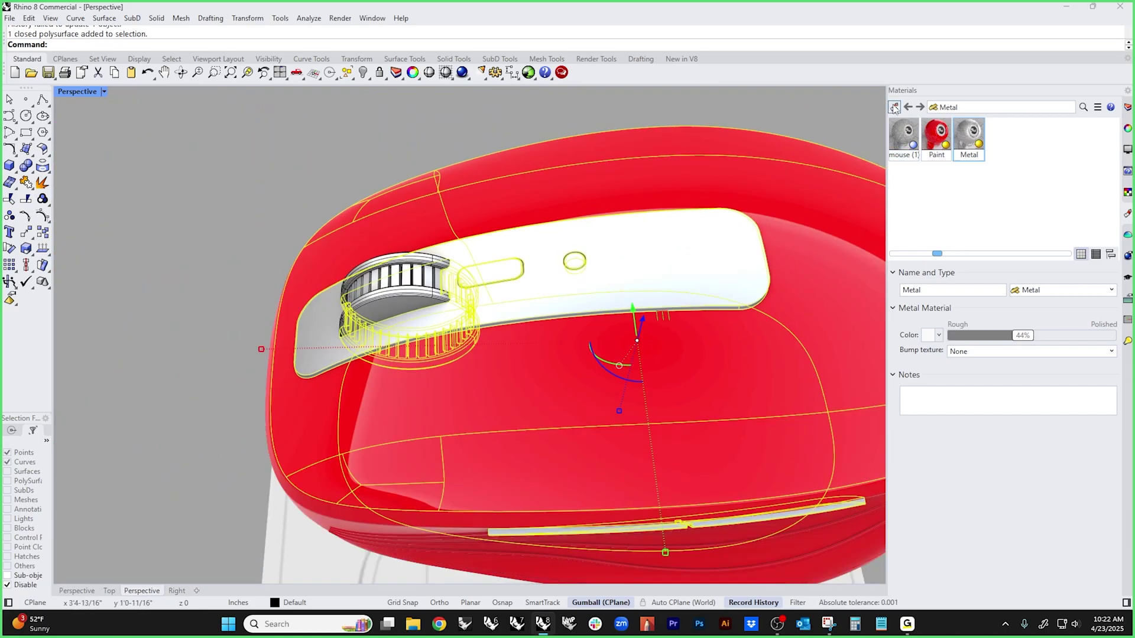
{"action": "left_click", "coordinate": [894, 108]}
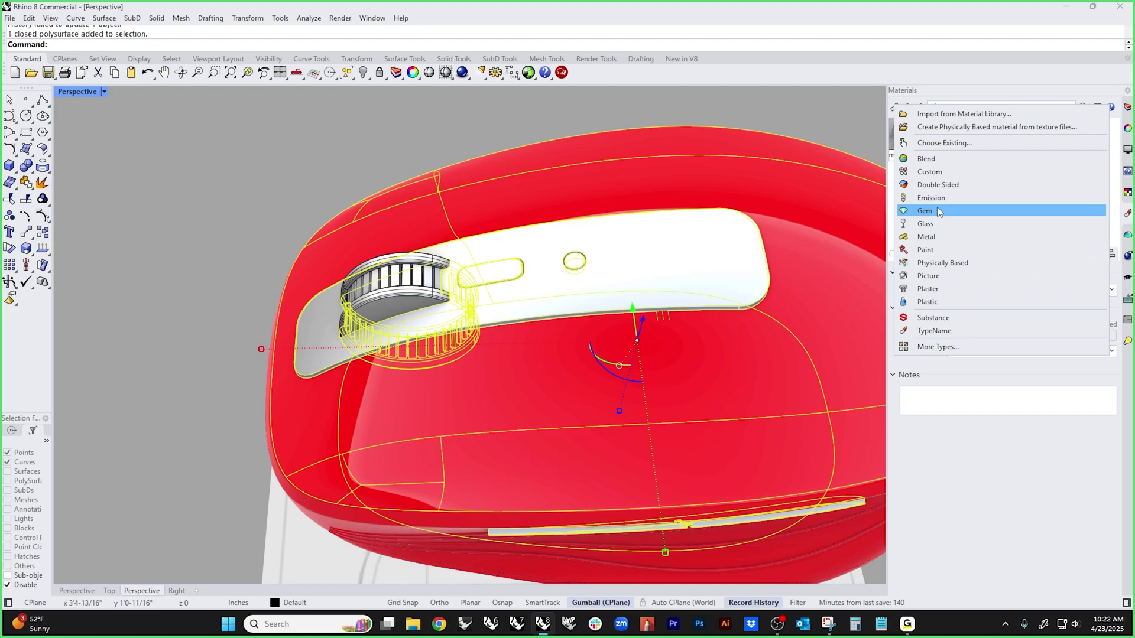
{"action": "left_click", "coordinate": [962, 198]}
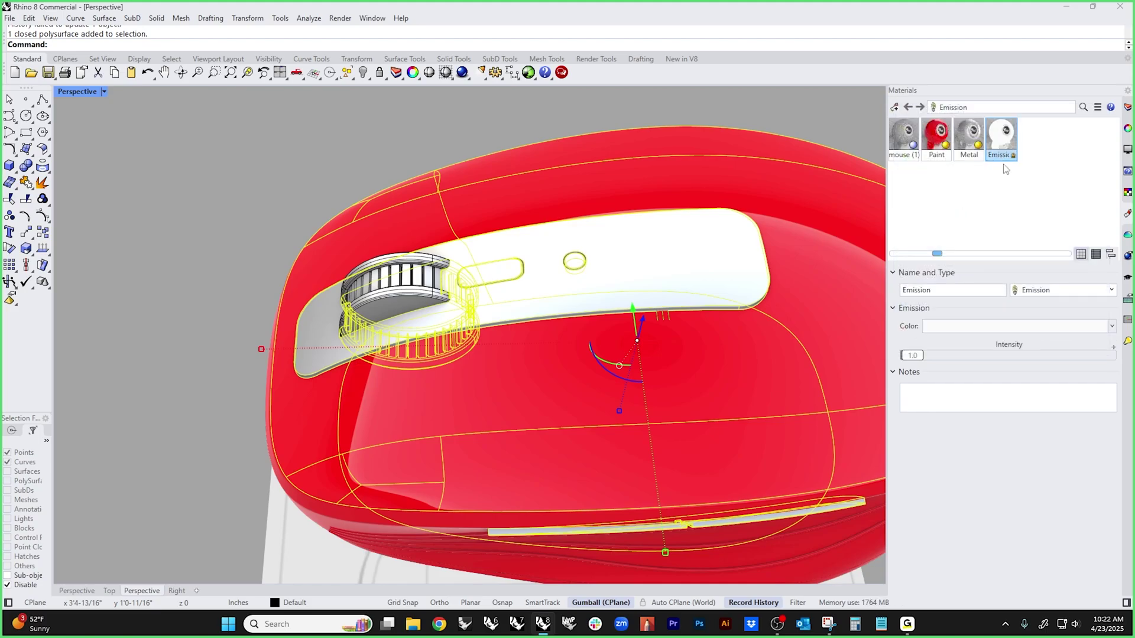
{"action": "left_click", "coordinate": [971, 330]}
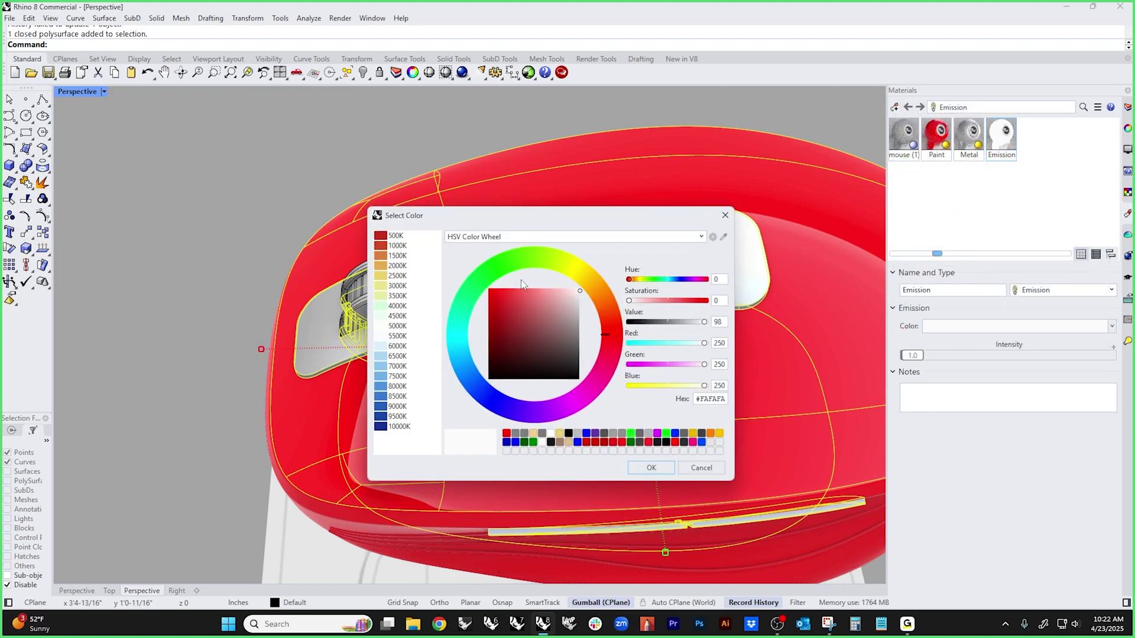
{"action": "left_click", "coordinate": [501, 272]}
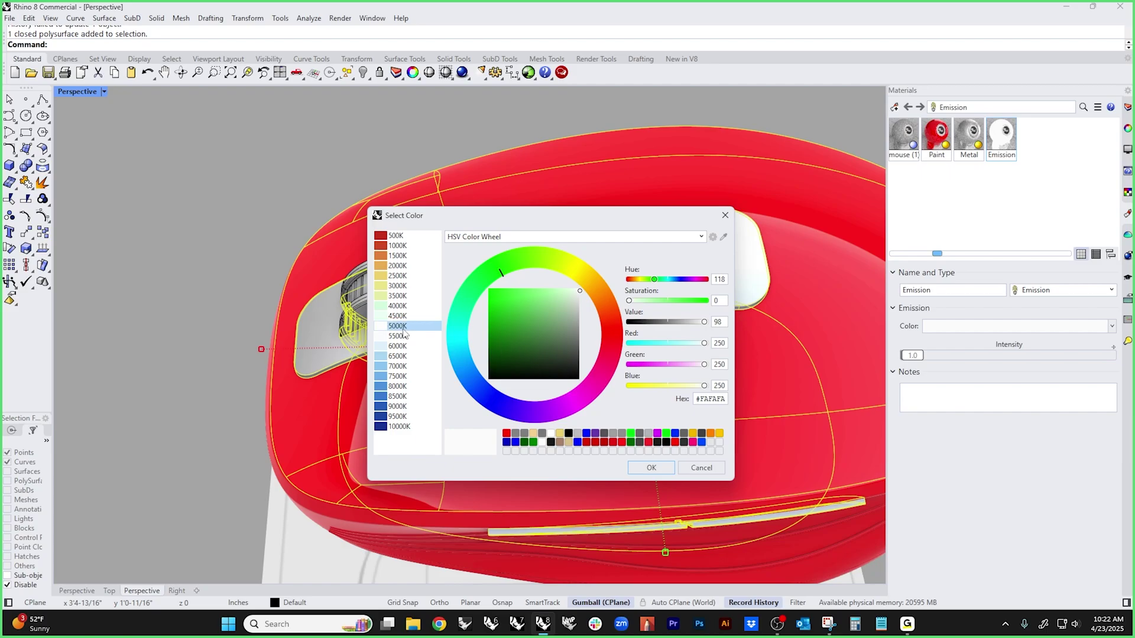
{"action": "left_click", "coordinate": [501, 290]}
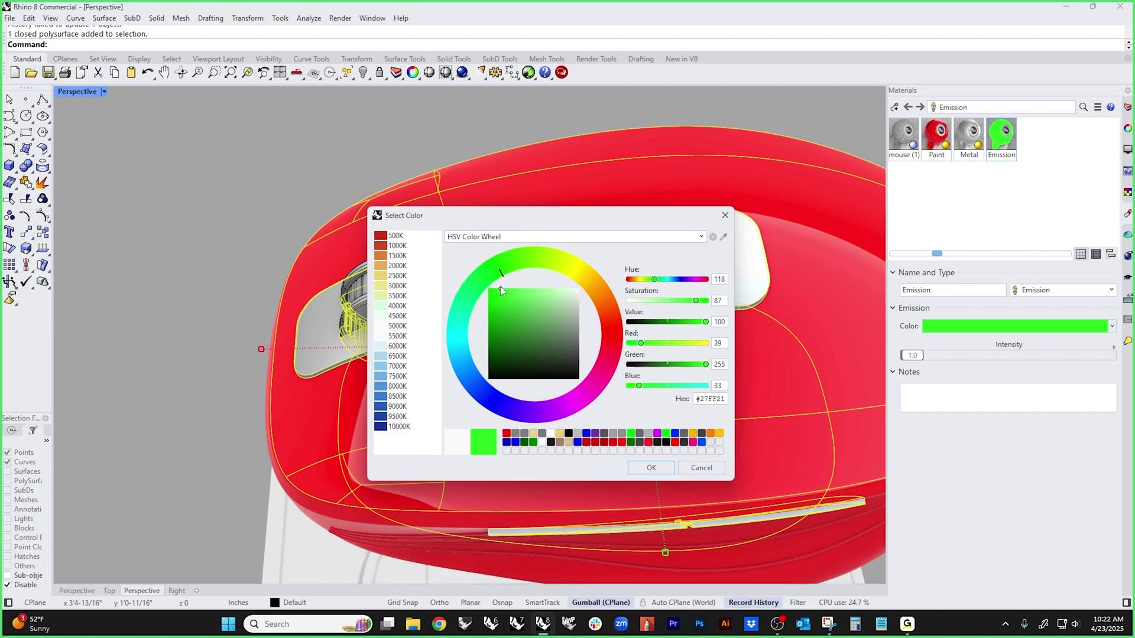
{"action": "left_click", "coordinate": [647, 470]}
{"action": "left_click", "coordinate": [234, 169]}
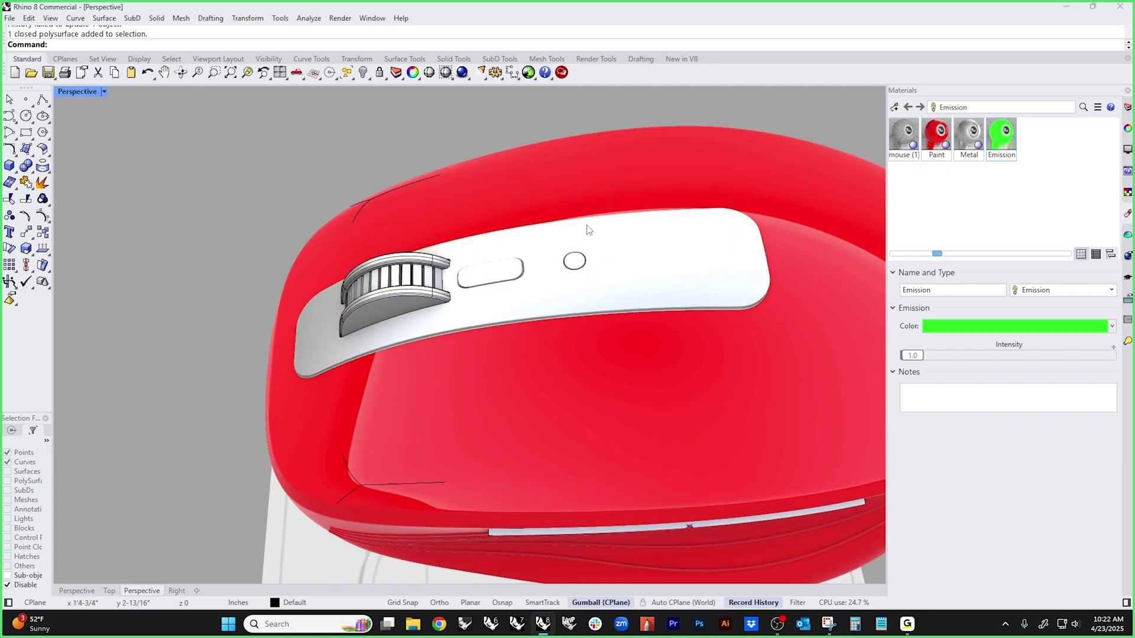
- Show the model in Wireframe and assign the Emission material to the small round button on the top strip
{"action": "scroll", "coordinate": [588, 229], "scroll_direction": "up", "scroll_amount": 4}
{"action": "middle_click", "coordinate": [574, 247]}
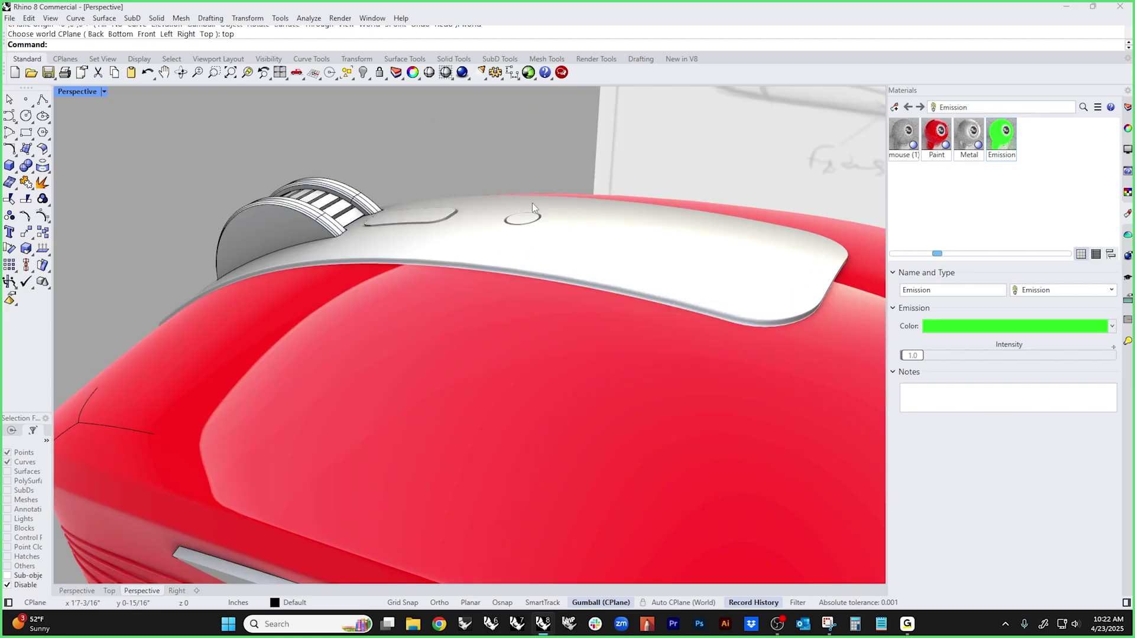
{"action": "middle_click", "coordinate": [532, 203]}
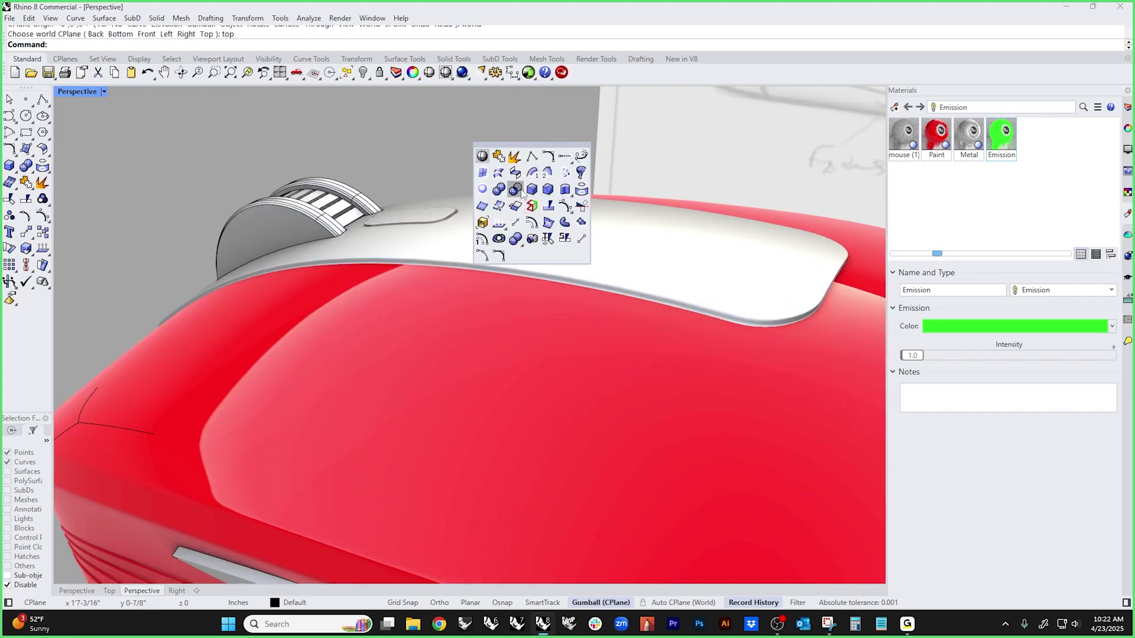
{"action": "left_click", "coordinate": [484, 158]}
{"action": "scroll", "coordinate": [522, 223], "scroll_direction": "up", "scroll_amount": 5}
{"action": "scroll", "coordinate": [523, 226], "scroll_direction": "up", "scroll_amount": 8}
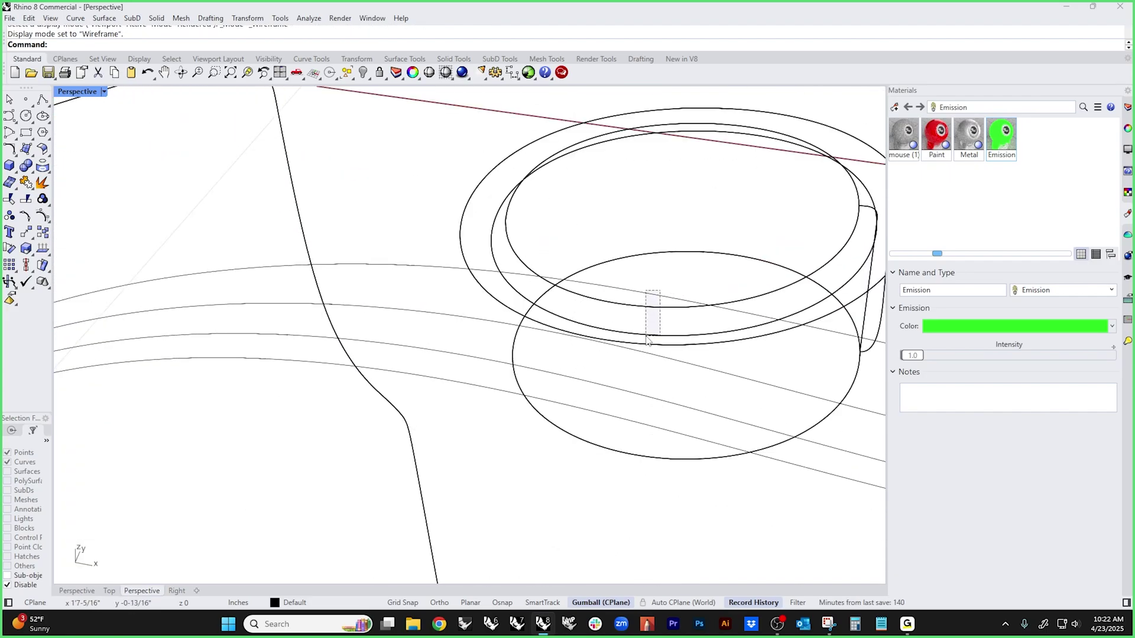
{"action": "left_click_drag", "start_coordinate": [647, 343], "coordinate": [648, 342]}
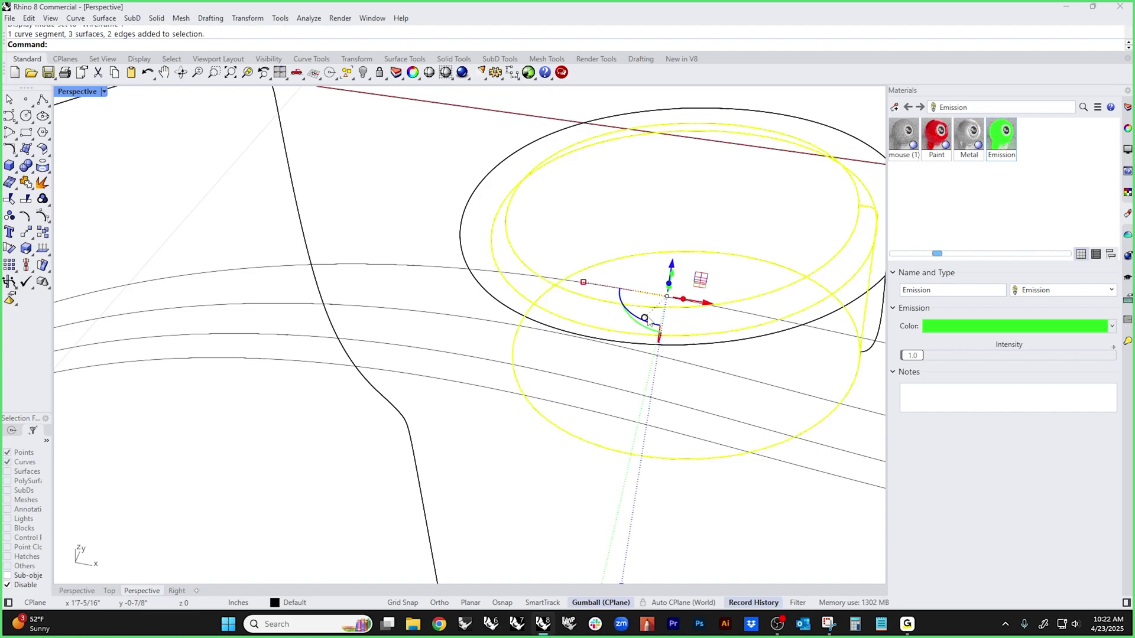
{"action": "right_click", "coordinate": [1009, 140]}
{"action": "scroll", "coordinate": [779, 188], "scroll_direction": "down", "scroll_amount": 4}
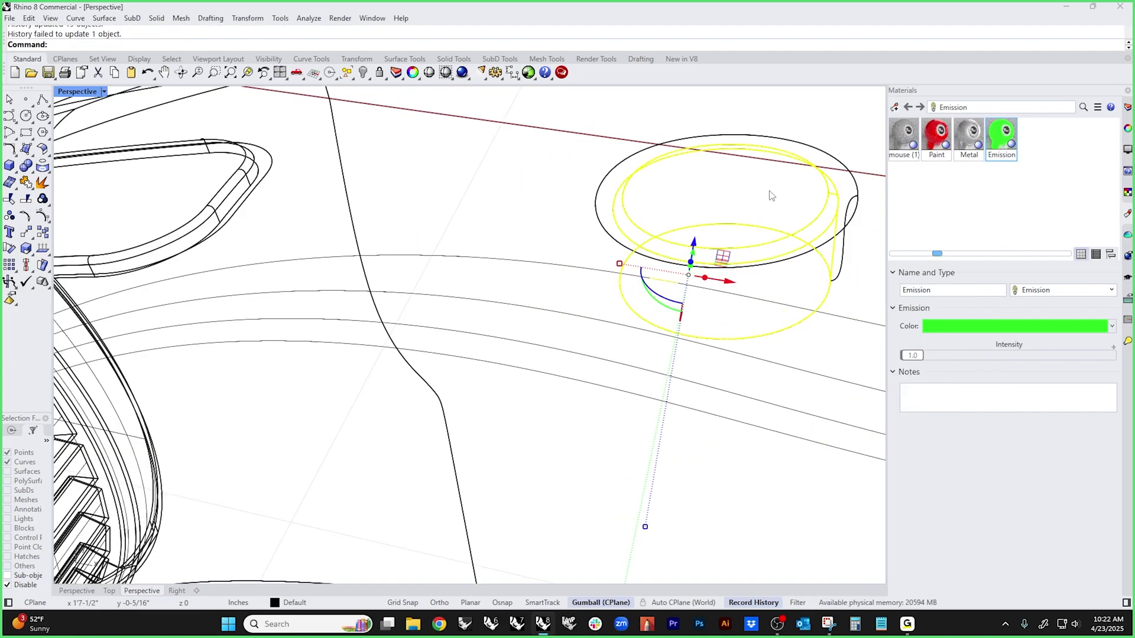
{"action": "scroll", "coordinate": [585, 204], "scroll_direction": "down", "scroll_amount": 8}
{"action": "left_click", "coordinate": [265, 138]}
- Return the Perspective view to the Rendered display mode
{"action": "right_click_drag", "start_coordinate": [265, 142], "coordinate": [336, 197]}
{"action": "scroll", "coordinate": [591, 311], "scroll_direction": "down", "scroll_amount": 8}
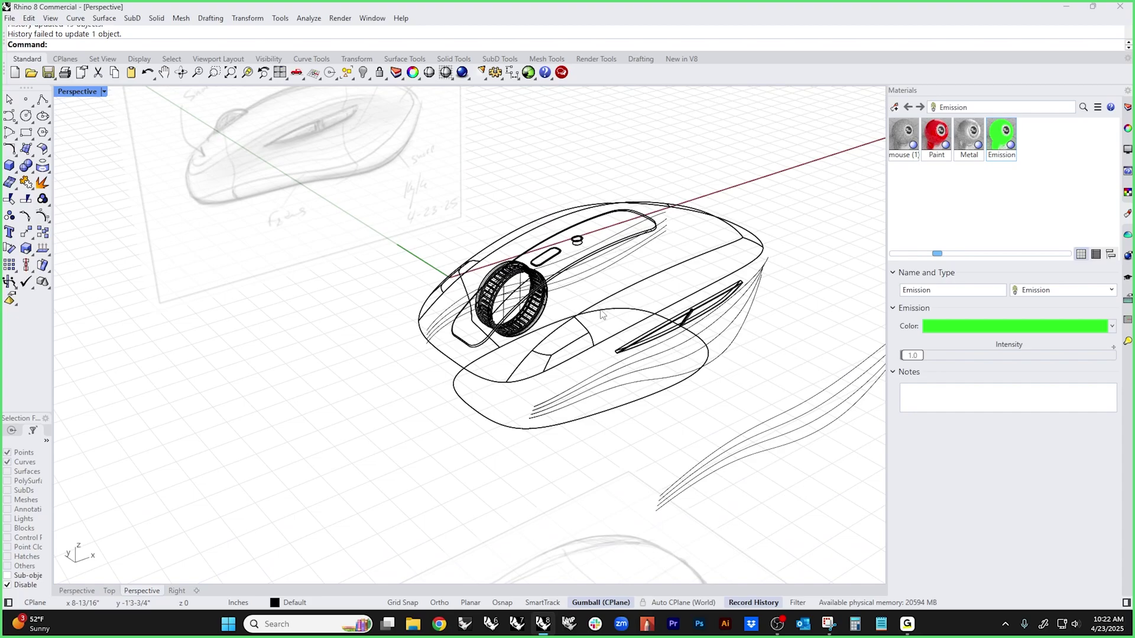
{"action": "left_click", "coordinate": [600, 310]}
{"action": "left_click", "coordinate": [375, 327]}
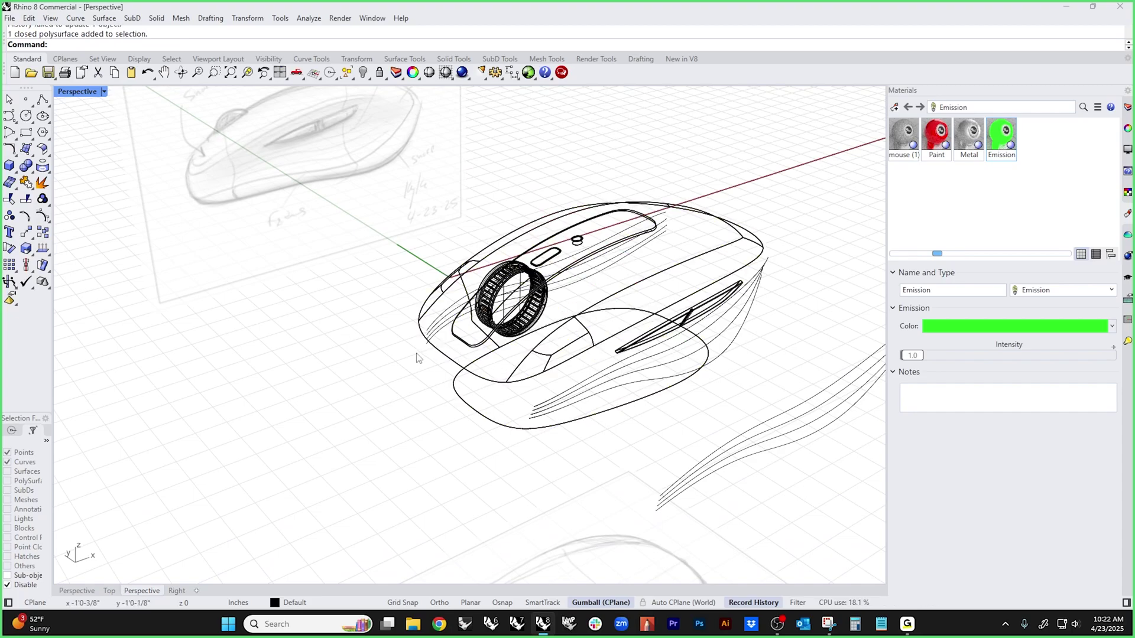
{"action": "left_click", "coordinate": [103, 92]}
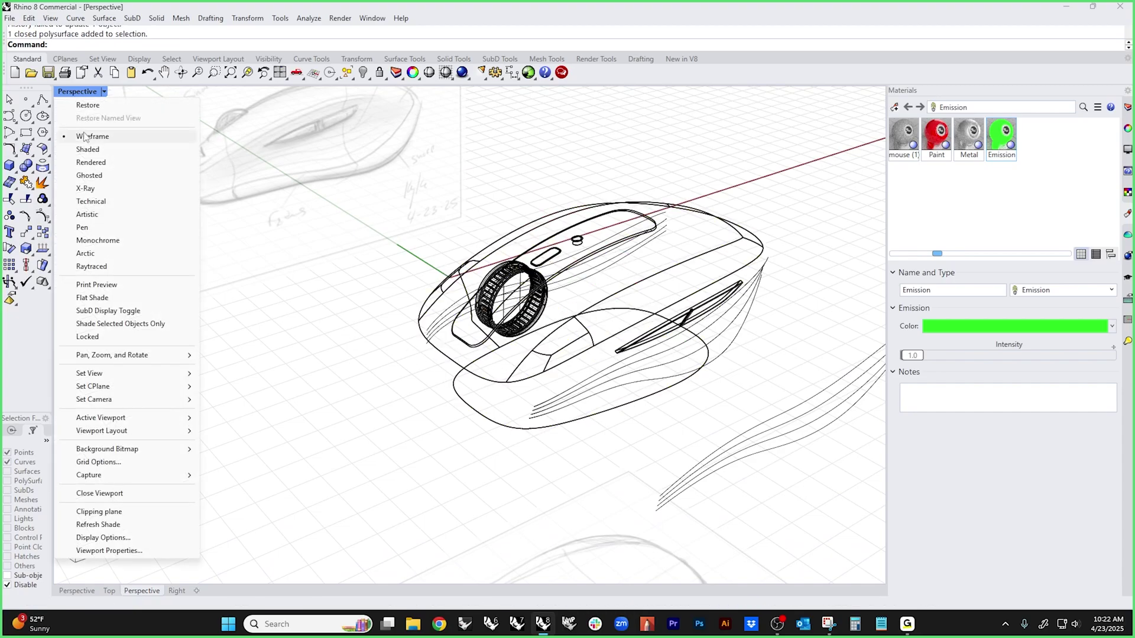
{"action": "left_click", "coordinate": [83, 162]}
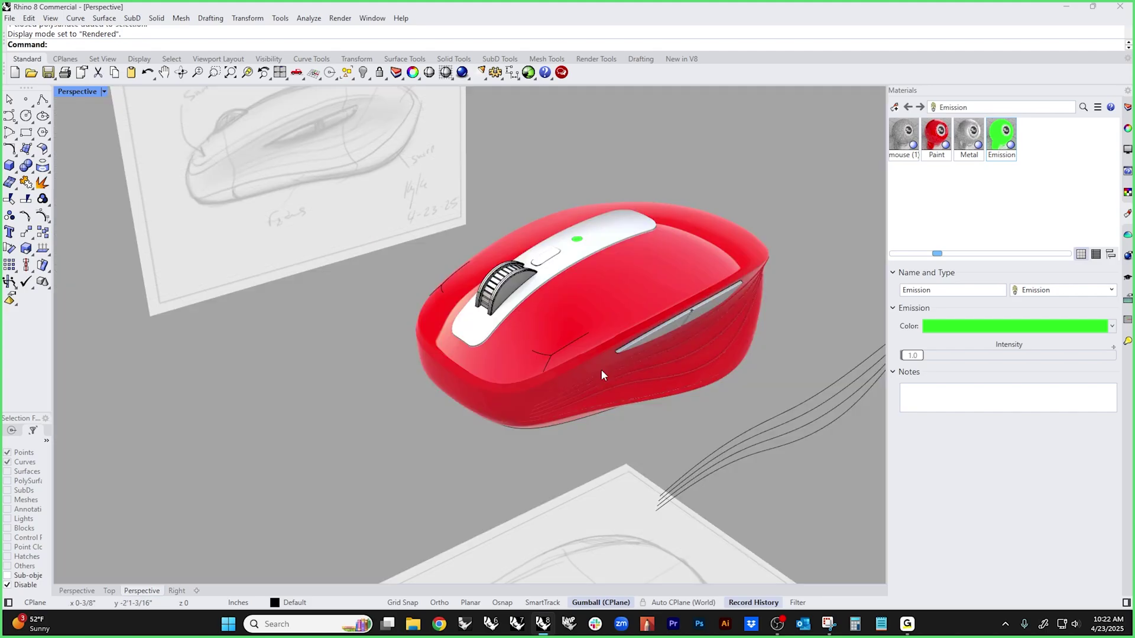
- Isolate the scroll wheel so that all other objects are hidden
{"action": "right_click_drag", "start_coordinate": [601, 370], "coordinate": [556, 244]}
{"action": "scroll", "coordinate": [557, 246], "scroll_direction": "up", "scroll_amount": 8}
{"action": "scroll", "coordinate": [584, 303], "scroll_direction": "down", "scroll_amount": 5}
{"action": "right_click_drag", "start_coordinate": [585, 304], "coordinate": [513, 300]}
{"action": "scroll", "coordinate": [464, 356], "scroll_direction": "up", "scroll_amount": 6}
{"action": "left_click", "coordinate": [386, 349]}
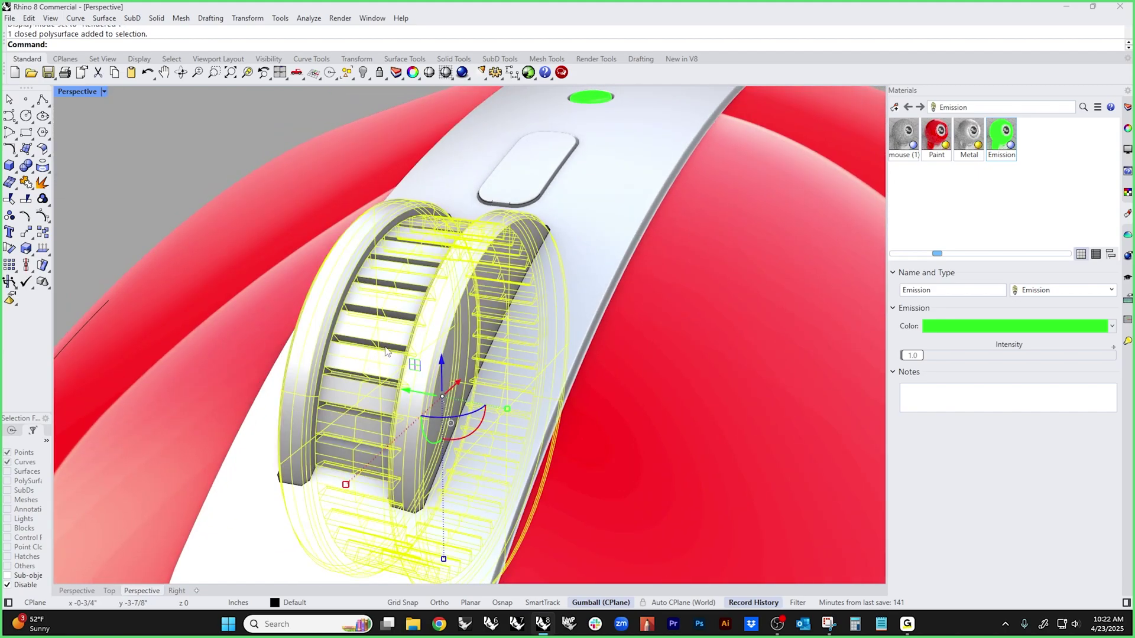
{"action": "key", "text": "ctrl+i"}
{"action": "key", "text": "Escape"}
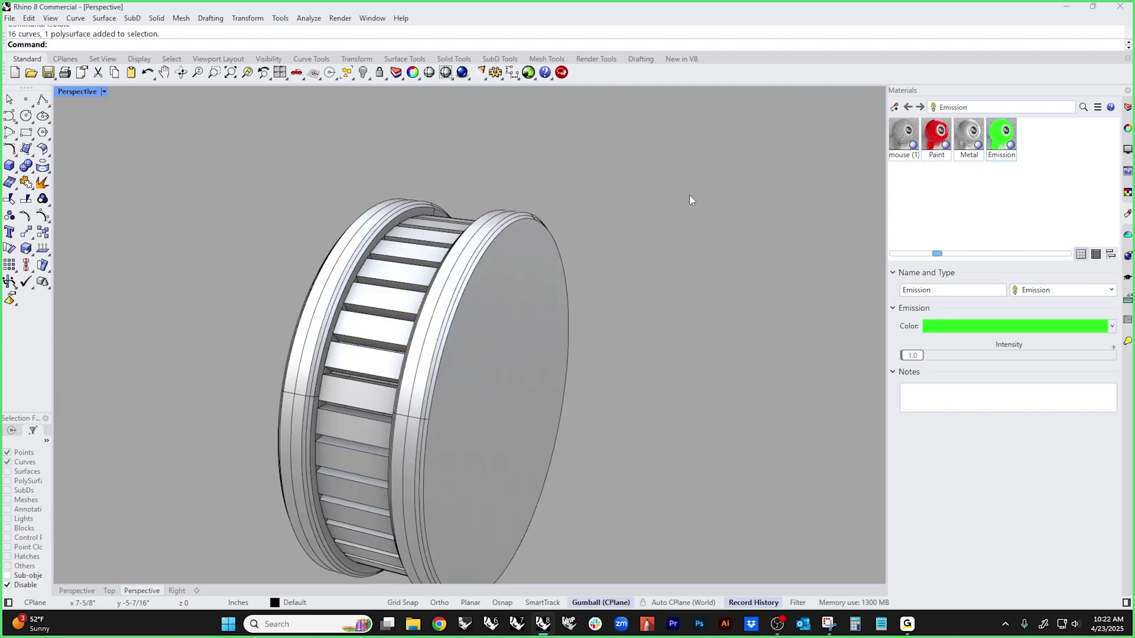
- Create a second Metal material with 63% polish and a gray color, #A4A0A0
{"action": "left_click", "coordinate": [895, 108]}
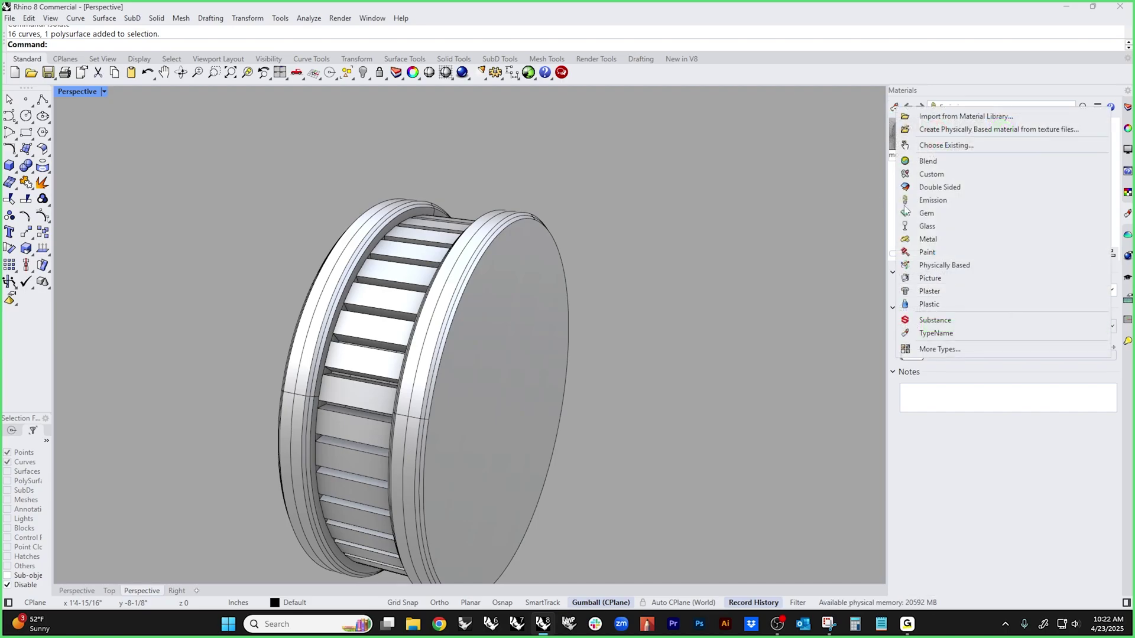
{"action": "left_click", "coordinate": [928, 238]}
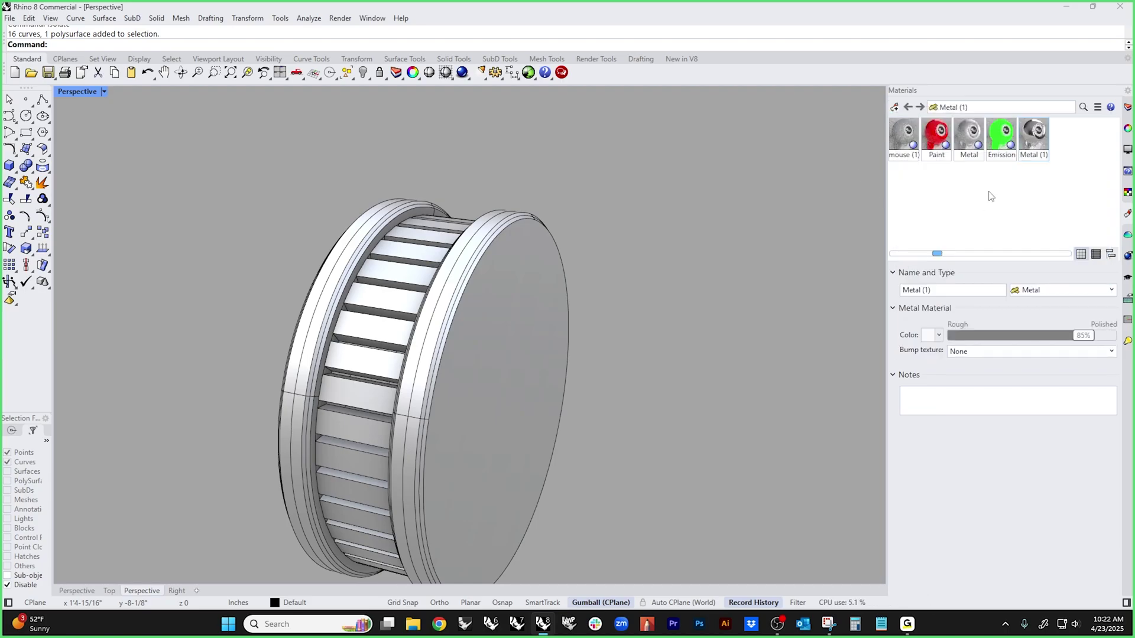
{"action": "left_click_drag", "start_coordinate": [1093, 336], "coordinate": [1058, 338]}
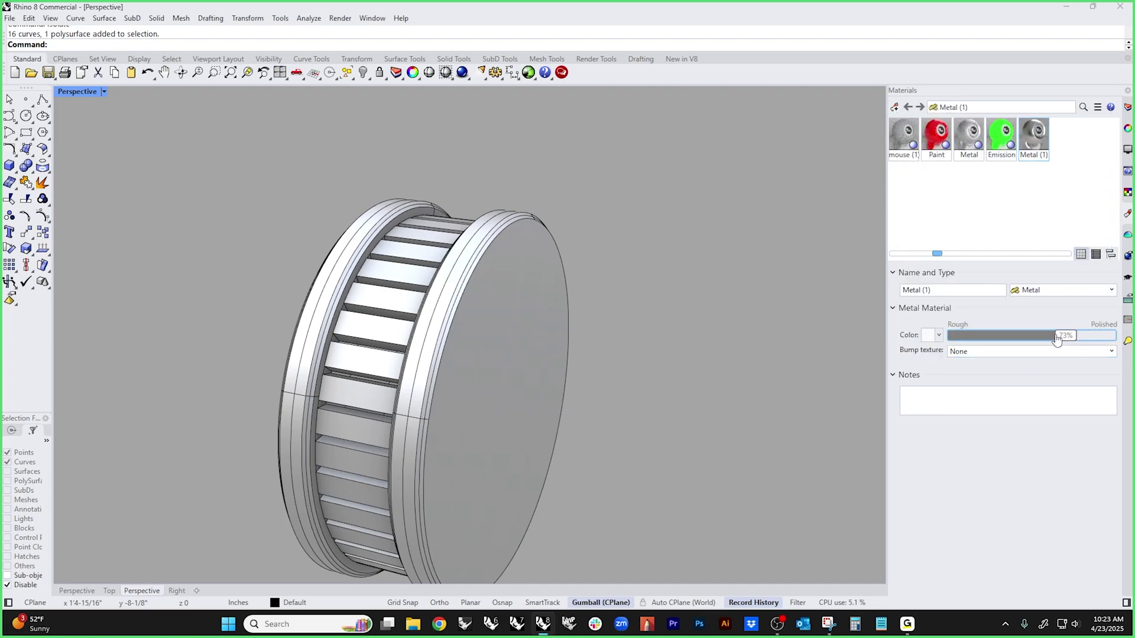
{"action": "left_click", "coordinate": [930, 338]}
{"action": "left_click", "coordinate": [577, 323]}
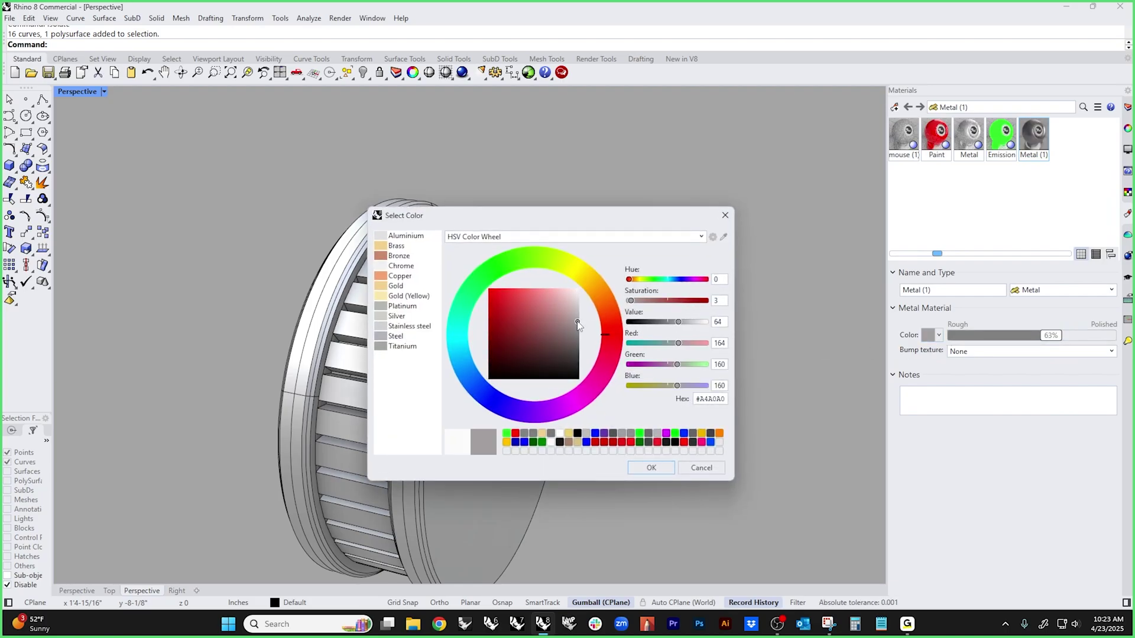
{"action": "left_click", "coordinate": [649, 469]}
- Assign the gray Metal (1) material to the wheel's ribbed center section and show the hidden objects again
{"action": "right_click_drag", "start_coordinate": [536, 399], "coordinate": [566, 288]}
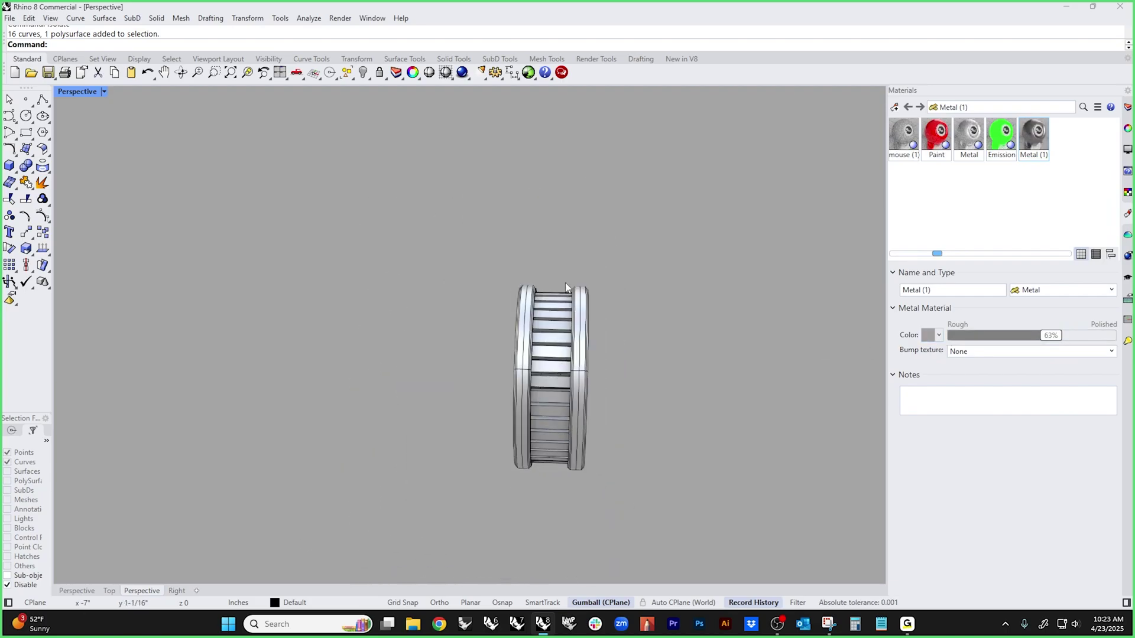
{"action": "left_click", "coordinate": [545, 474]}
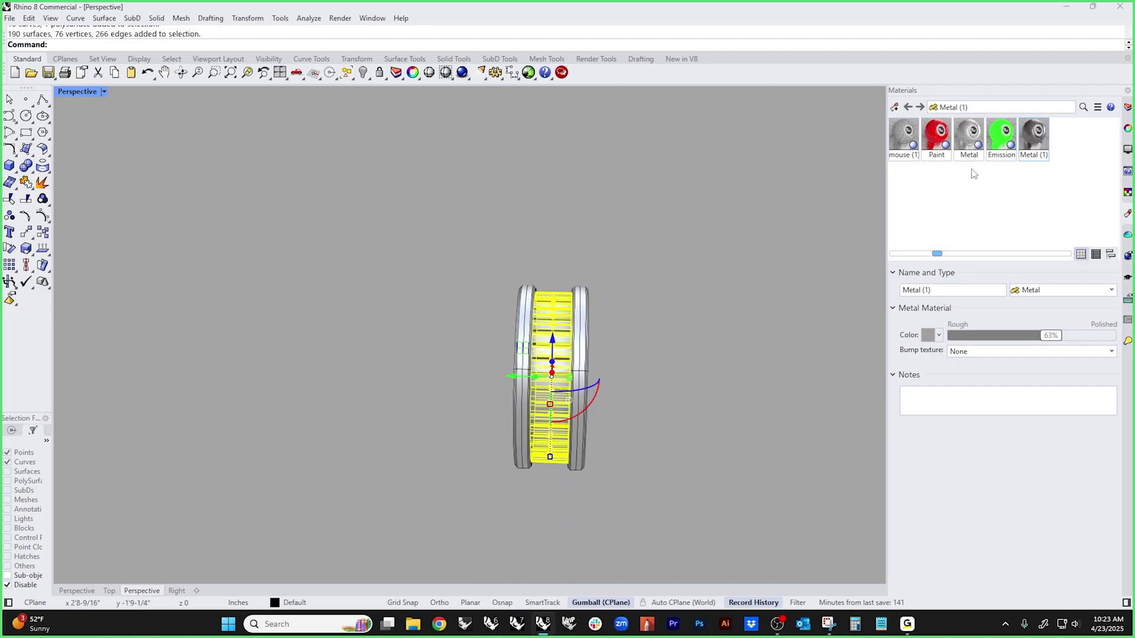
{"action": "right_click", "coordinate": [1033, 140]}
{"action": "left_click", "coordinate": [952, 144]}
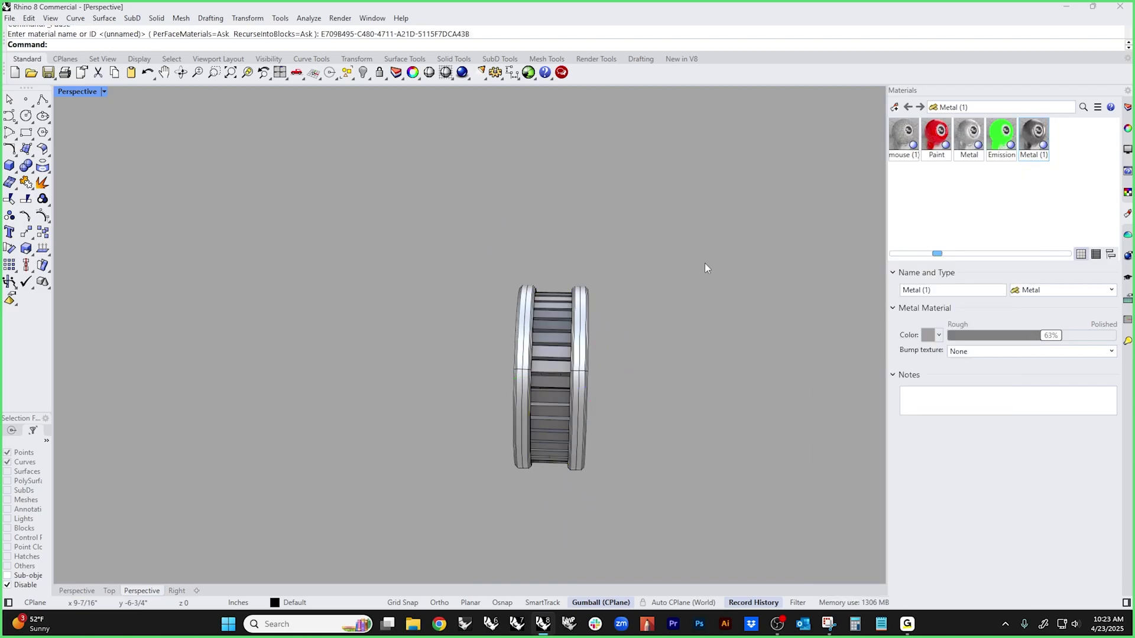
{"action": "right_click_drag", "start_coordinate": [705, 264], "coordinate": [648, 348]}
{"action": "key", "text": "ctrl+alt+h"}
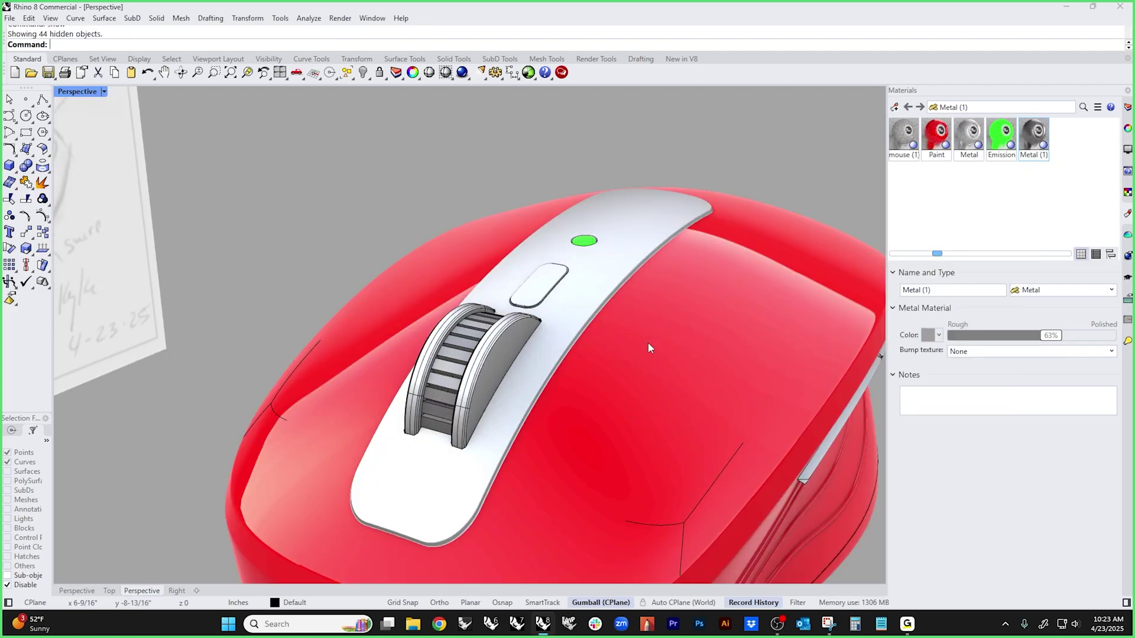
{"action": "scroll", "coordinate": [477, 345], "scroll_direction": "up", "scroll_amount": 3}
{"action": "scroll", "coordinate": [476, 345], "scroll_direction": "up", "scroll_amount": 10}
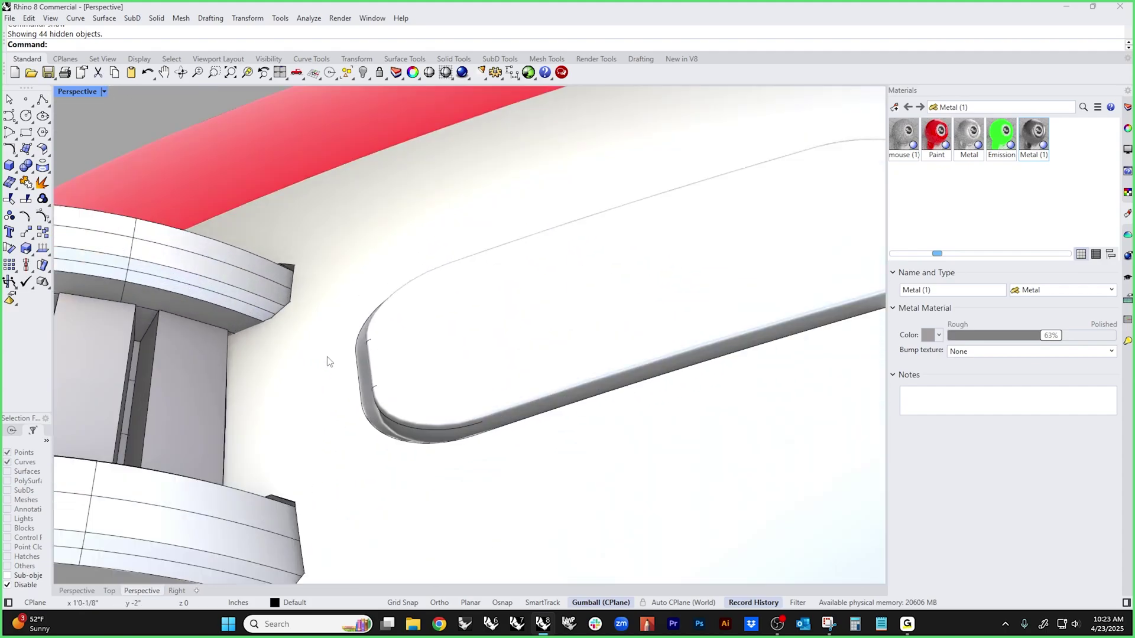
{"action": "scroll", "coordinate": [529, 432], "scroll_direction": "down", "scroll_amount": 2}
{"action": "left_click", "coordinate": [535, 419]}
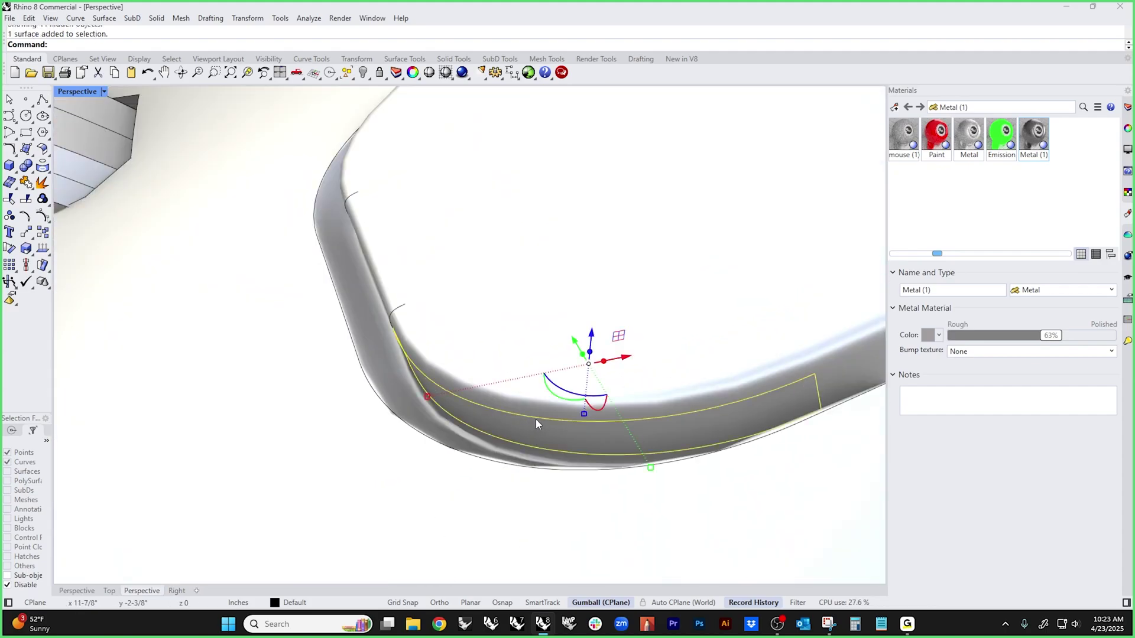
{"action": "scroll", "coordinate": [521, 407], "scroll_direction": "down", "scroll_amount": 6}
{"action": "key", "text": "Escape"}
- Switch the Perspective view to the Wireframe display mode to expose the scroll wheel and button geometry
{"action": "middle_click", "coordinate": [593, 370]}
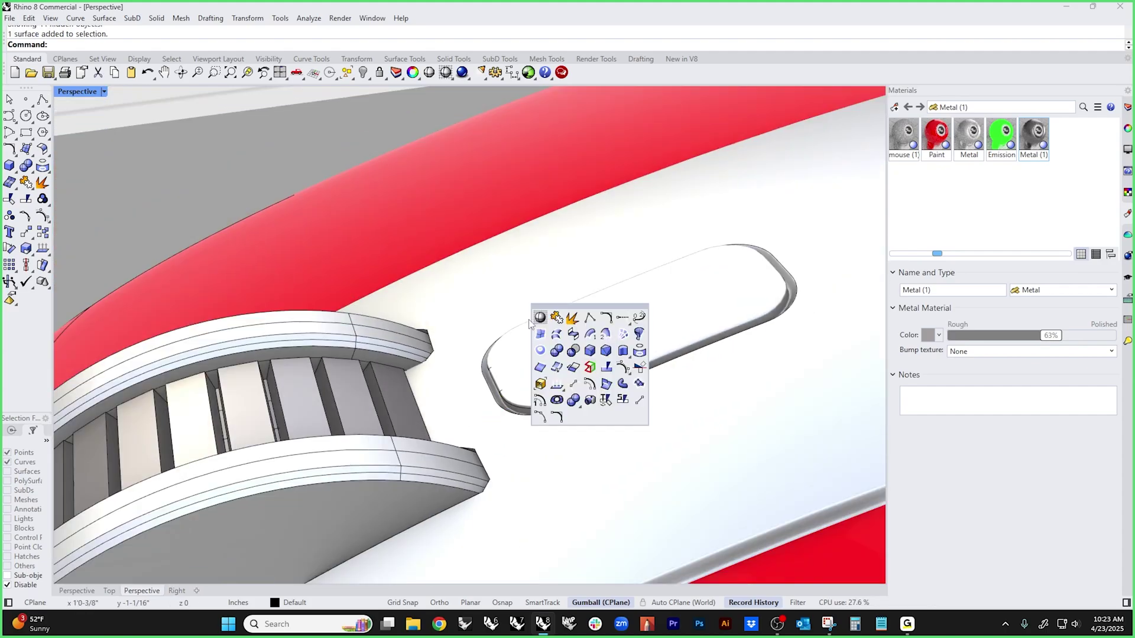
{"action": "left_click", "coordinate": [539, 320]}
{"action": "right_click_drag", "start_coordinate": [530, 348], "coordinate": [525, 250]}
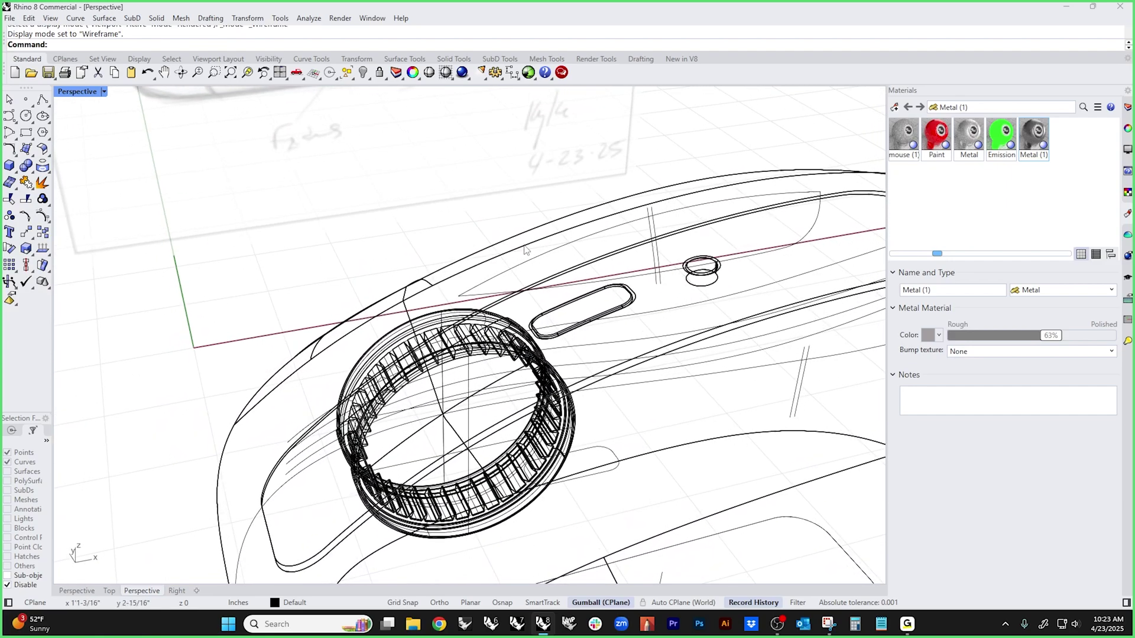
- Hide the complete scroll wheel, including its ribbed center section
{"action": "left_click_drag", "start_coordinate": [495, 203], "coordinate": [546, 308]}
{"action": "left_click", "coordinate": [507, 360]}
{"action": "right_click", "coordinate": [468, 353]}
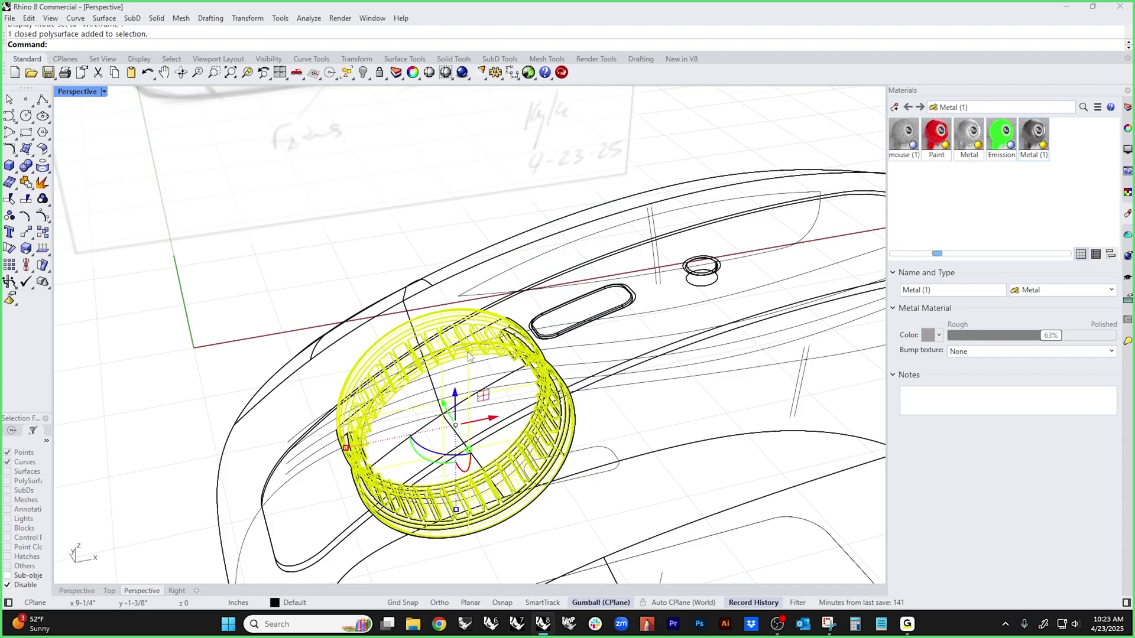
{"action": "key", "text": "ctrl+h"}
- Select the pill-shaped button behind the scroll wheel without its outline curve and assign it the gray Metal (1) material
{"action": "right_click_drag", "start_coordinate": [469, 356], "coordinate": [621, 313]}
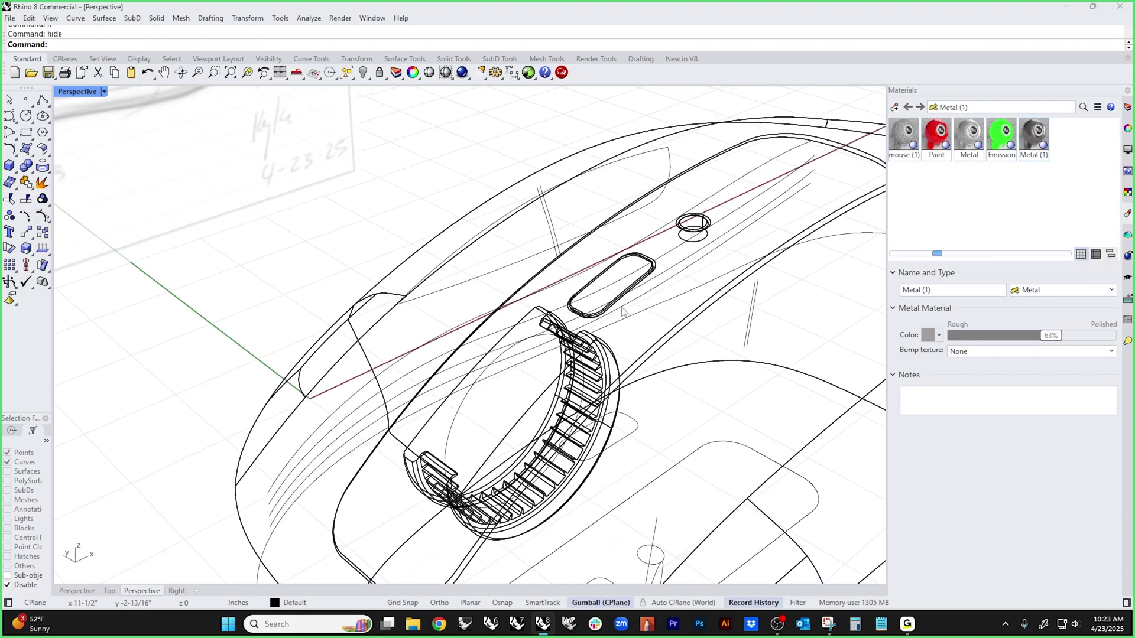
{"action": "key", "text": "ctrl+F1"}
{"action": "scroll", "coordinate": [513, 473], "scroll_direction": "up", "scroll_amount": 1}
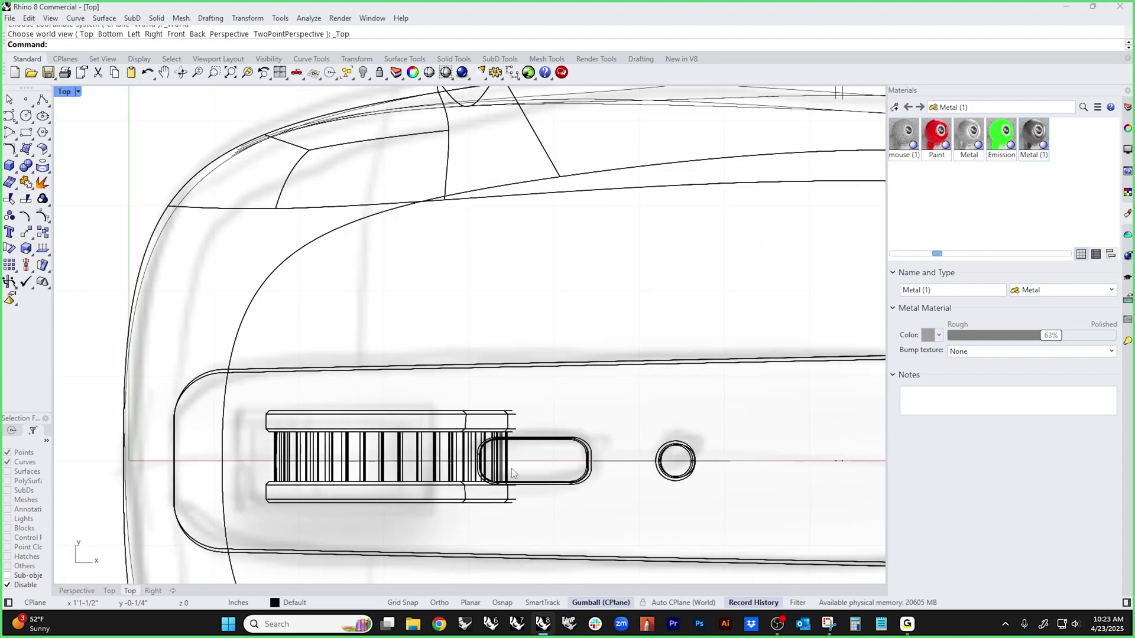
{"action": "key", "text": "ctrl+F4"}
{"action": "right_click_drag", "start_coordinate": [449, 272], "coordinate": [593, 314]}
{"action": "scroll", "coordinate": [532, 295], "scroll_direction": "up", "scroll_amount": 5}
{"action": "right_click_drag", "start_coordinate": [526, 295], "coordinate": [561, 423], "text": "shift"}
{"action": "left_click_drag", "start_coordinate": [466, 268], "coordinate": [573, 436]}
{"action": "scroll", "coordinate": [532, 444], "scroll_direction": "up", "scroll_amount": 6}
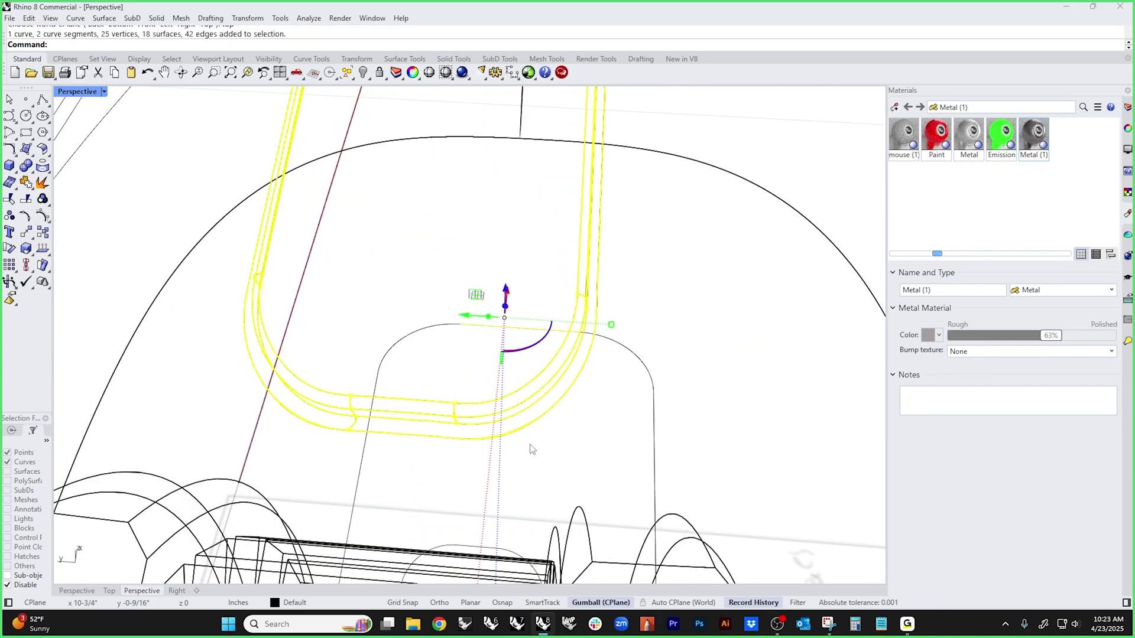
{"action": "left_click_drag", "start_coordinate": [496, 439], "coordinate": [495, 442], "text": "ctrl"}
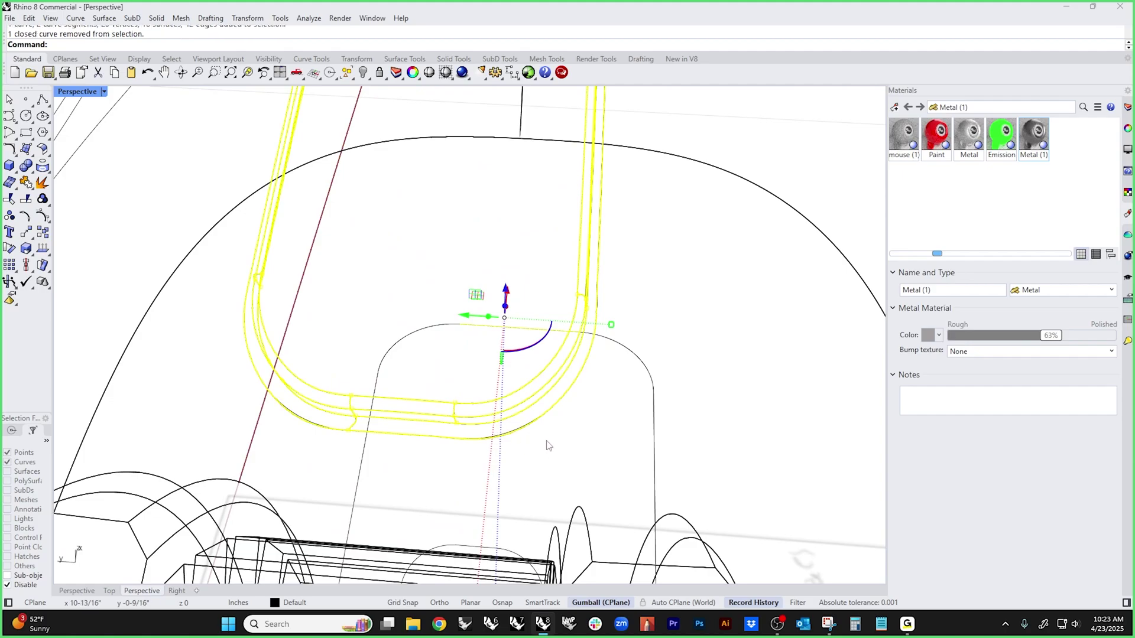
{"action": "right_click", "coordinate": [1034, 142]}
{"action": "left_click", "coordinate": [927, 147]}
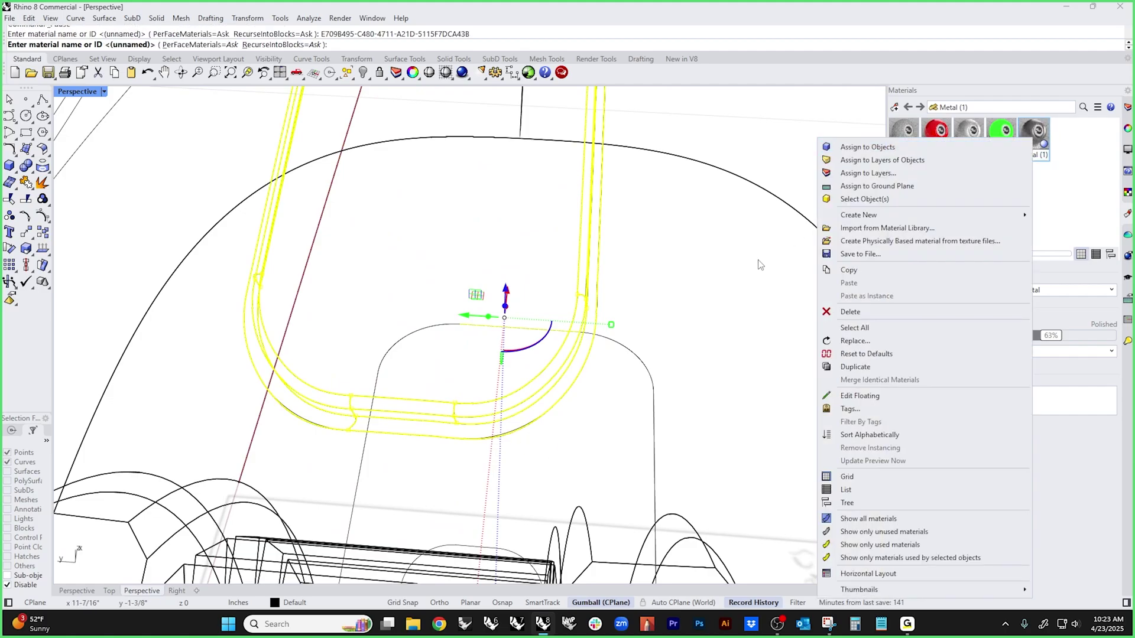
{"action": "left_click", "coordinate": [694, 312]}
- Show the hidden scroll wheel again and return the Perspective view to the Rendered display mode
{"action": "scroll", "coordinate": [693, 313], "scroll_direction": "down", "scroll_amount": 12}
{"action": "right_click_drag", "start_coordinate": [694, 312], "coordinate": [554, 292]}
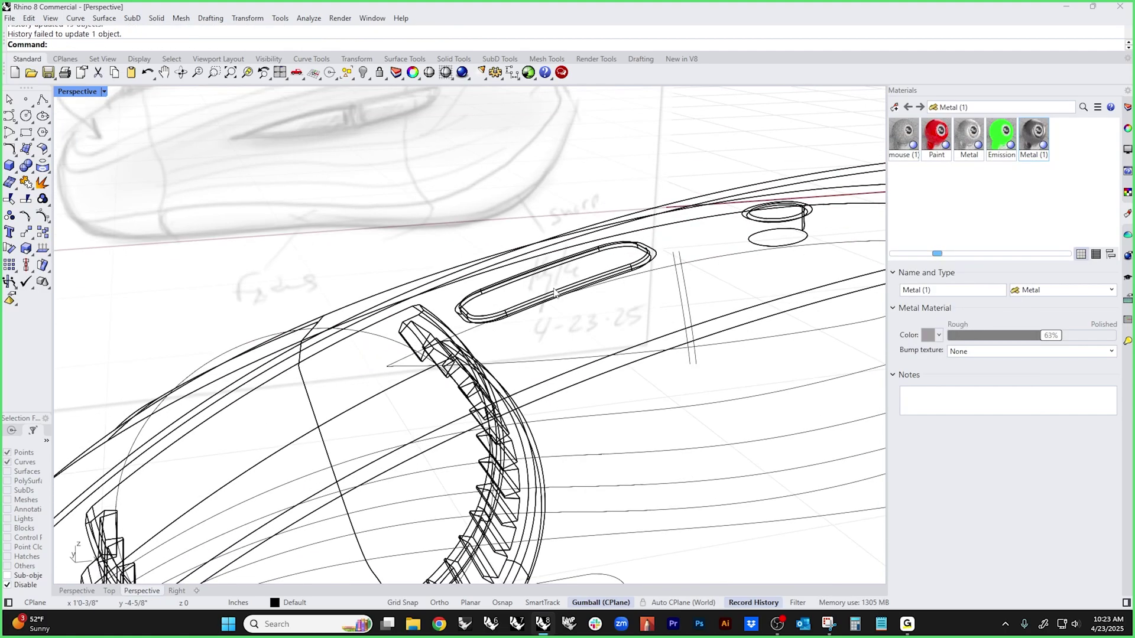
{"action": "key", "text": "ctrl+alt+h"}
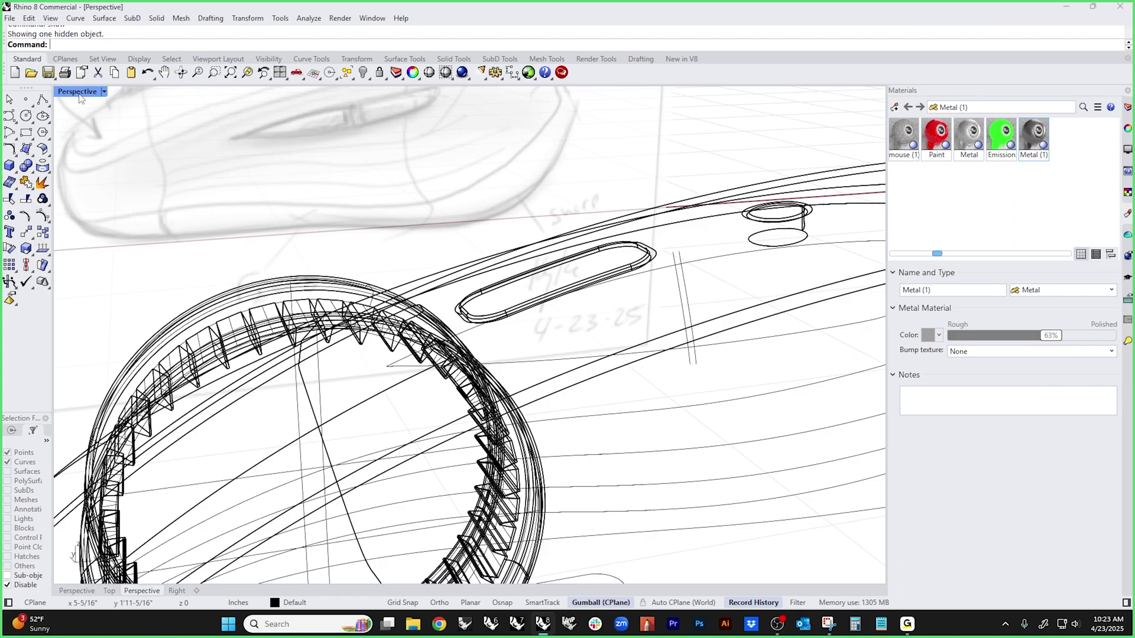
{"action": "left_click", "coordinate": [80, 93]}
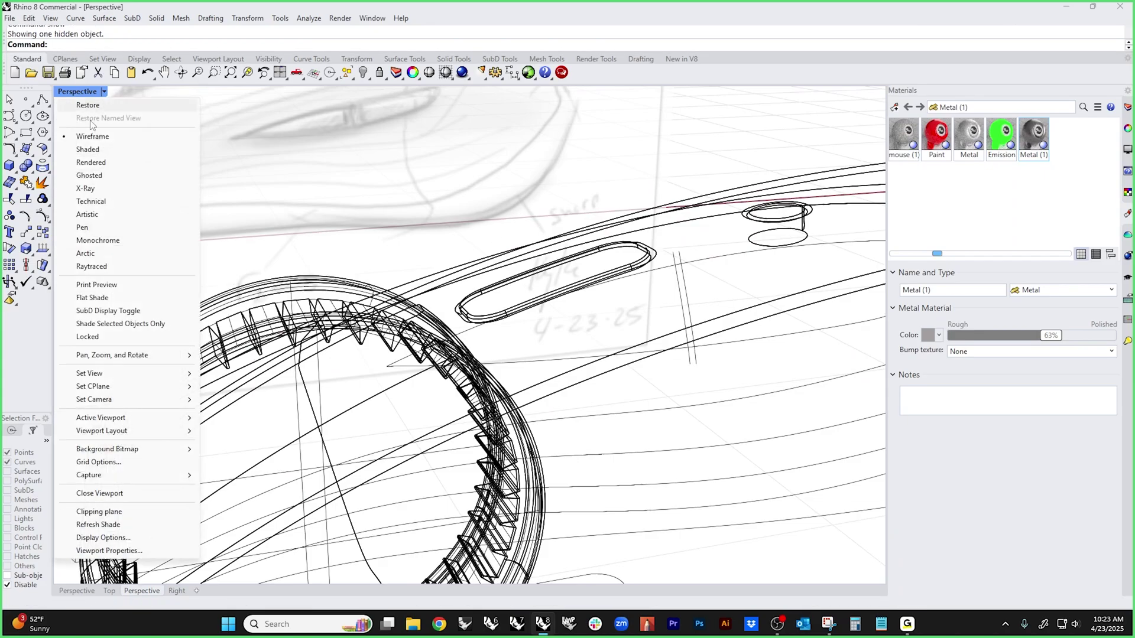
{"action": "left_click", "coordinate": [93, 164]}
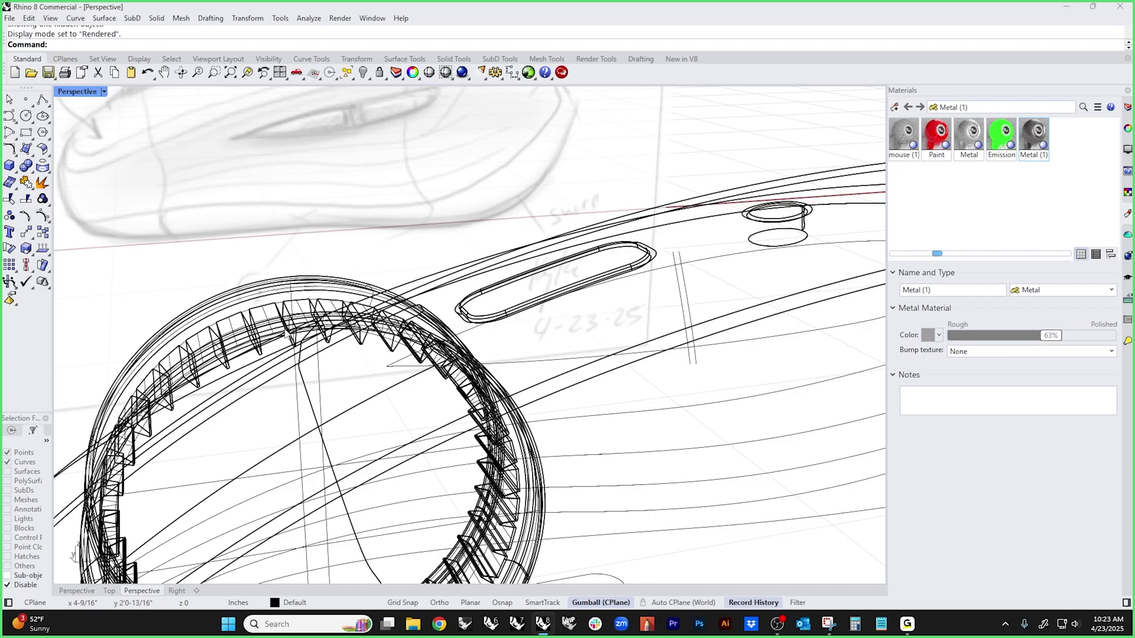
- Examine the rendered mouse from above and the side, checking the materials on the wheel, pill-shaped button and top strip
{"action": "scroll", "coordinate": [354, 397], "scroll_direction": "down", "scroll_amount": 1}
{"action": "scroll", "coordinate": [384, 355], "scroll_direction": "down", "scroll_amount": 5}
{"action": "right_click_drag", "start_coordinate": [415, 284], "coordinate": [513, 355]}
{"action": "scroll", "coordinate": [415, 308], "scroll_direction": "up", "scroll_amount": 3}
{"action": "scroll", "coordinate": [413, 308], "scroll_direction": "up", "scroll_amount": 2}
{"action": "scroll", "coordinate": [584, 303], "scroll_direction": "down", "scroll_amount": 7}
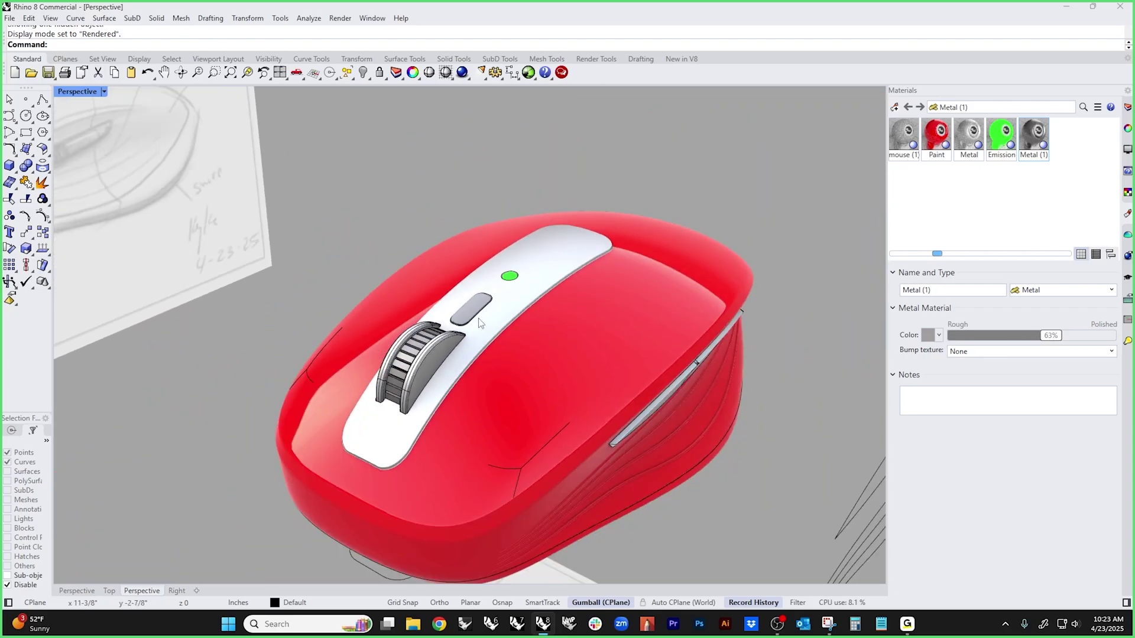
{"action": "right_click_drag", "start_coordinate": [584, 303], "coordinate": [621, 387]}
{"action": "scroll", "coordinate": [637, 394], "scroll_direction": "down", "scroll_amount": 4}
{"action": "right_click_drag", "start_coordinate": [557, 402], "coordinate": [469, 370]}
{"action": "scroll", "coordinate": [469, 371], "scroll_direction": "up", "scroll_amount": 3}
- Examine the mouse's side grip lines, side buttons and base, along with the leftover curves around the body
{"action": "left_click", "coordinate": [462, 393]}
{"action": "right_click_drag", "start_coordinate": [499, 447], "coordinate": [296, 381]}
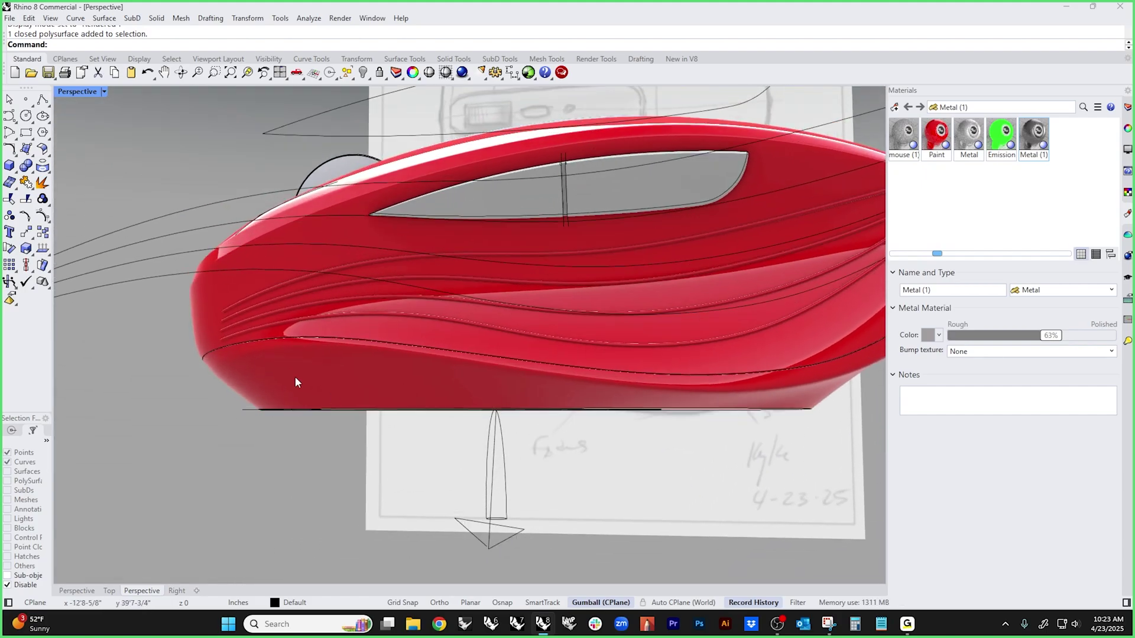
{"action": "scroll", "coordinate": [732, 373], "scroll_direction": "down", "scroll_amount": 5}
{"action": "mouse_move", "coordinate": [731, 378]}
{"action": "right_mouse_down", "text": "shift"}
{"action": "mouse_move", "coordinate": [613, 405]}
{"action": "mouse_move", "coordinate": [548, 456]}
{"action": "mouse_move", "coordinate": [515, 408]}
{"action": "mouse_move", "coordinate": [436, 376]}
{"action": "mouse_move", "coordinate": [471, 340]}
{"action": "mouse_move", "coordinate": [517, 382]}
{"action": "mouse_move", "coordinate": [654, 448]}
{"action": "mouse_move", "coordinate": [624, 451]}
{"action": "mouse_move", "coordinate": [674, 466]}
{"action": "mouse_move", "coordinate": [702, 458]}
{"action": "right_mouse_up", "text": "shift"}
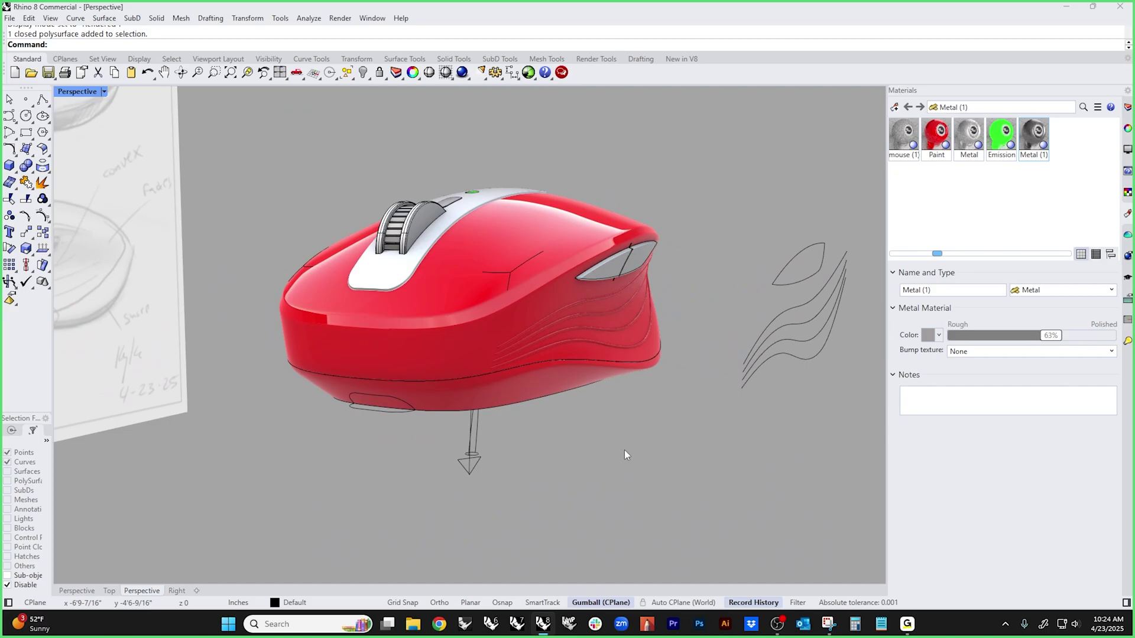
{"action": "key", "text": "Return"}
{"action": "right_click_drag", "start_coordinate": [591, 433], "coordinate": [500, 427]}
{"action": "left_click", "coordinate": [343, 374]}
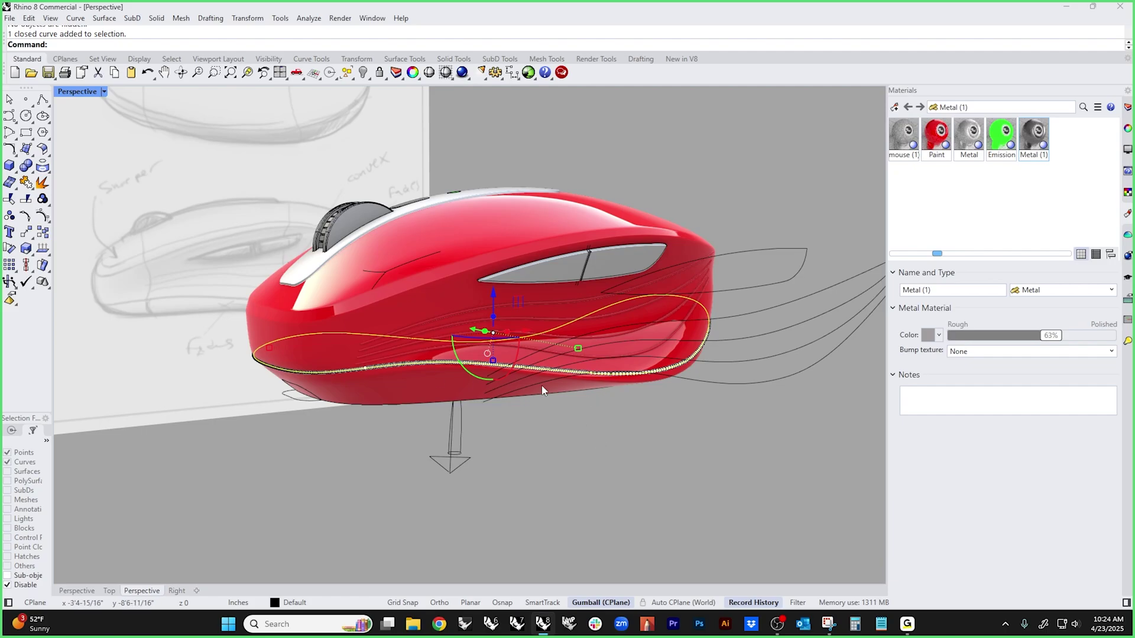
{"action": "left_click", "coordinate": [536, 419]}
{"action": "scroll", "coordinate": [551, 438], "scroll_direction": "down", "scroll_amount": 3}
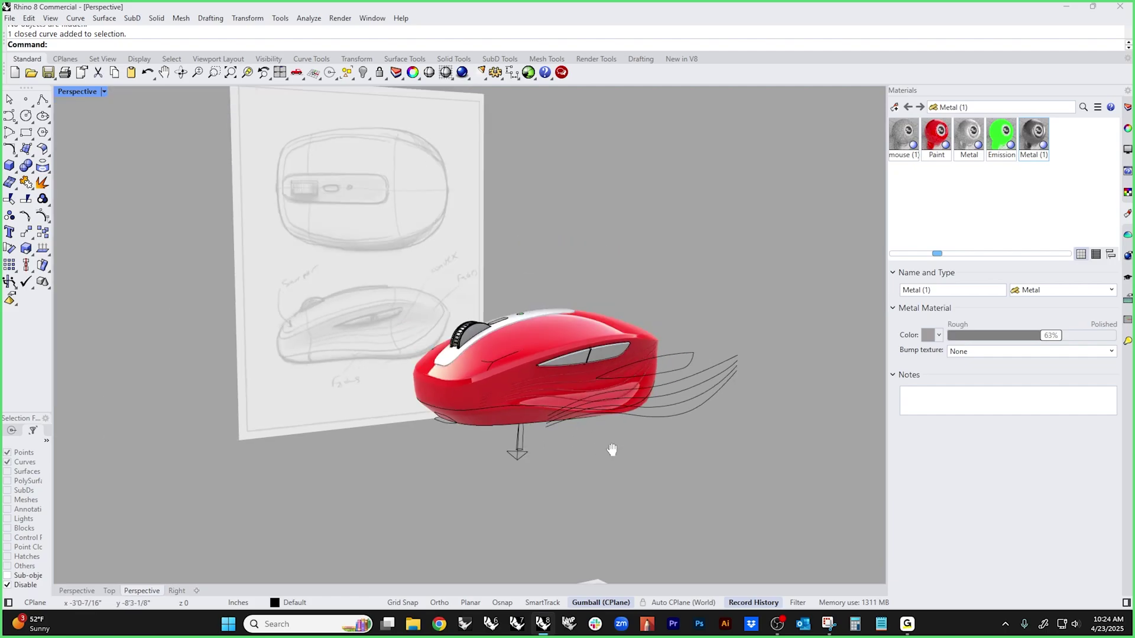
{"action": "right_click_drag", "start_coordinate": [611, 451], "coordinate": [540, 454]}
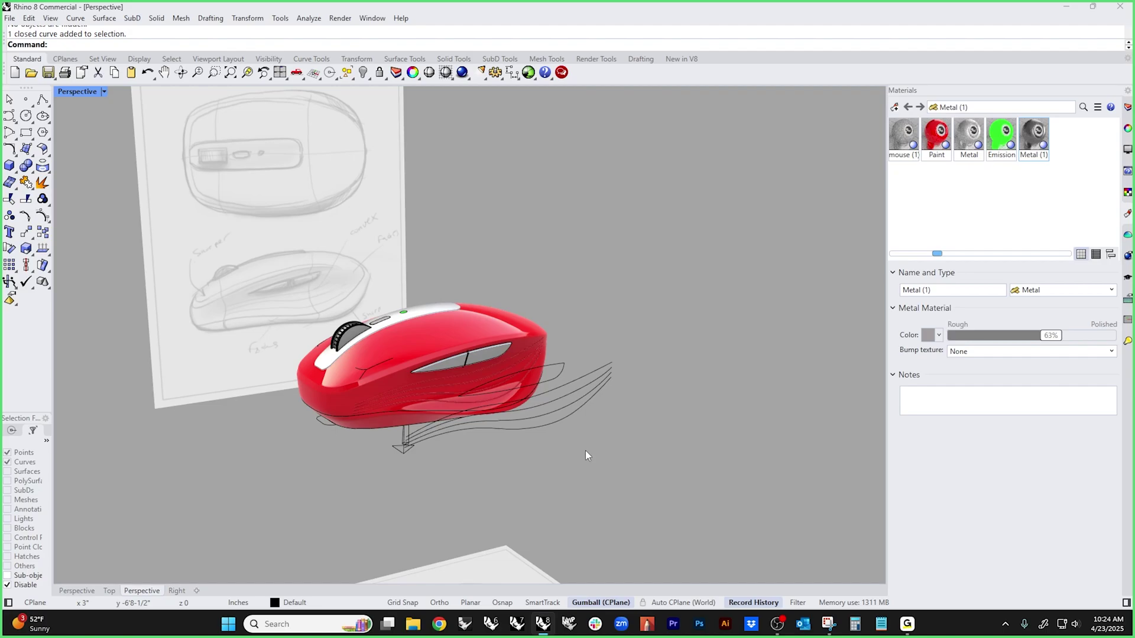
- Show the mouse's side grip area straight on in the Front view, with nothing selected
{"action": "right_click_drag", "start_coordinate": [572, 462], "coordinate": [520, 467]}
{"action": "scroll", "coordinate": [533, 362], "scroll_direction": "up", "scroll_amount": 5}
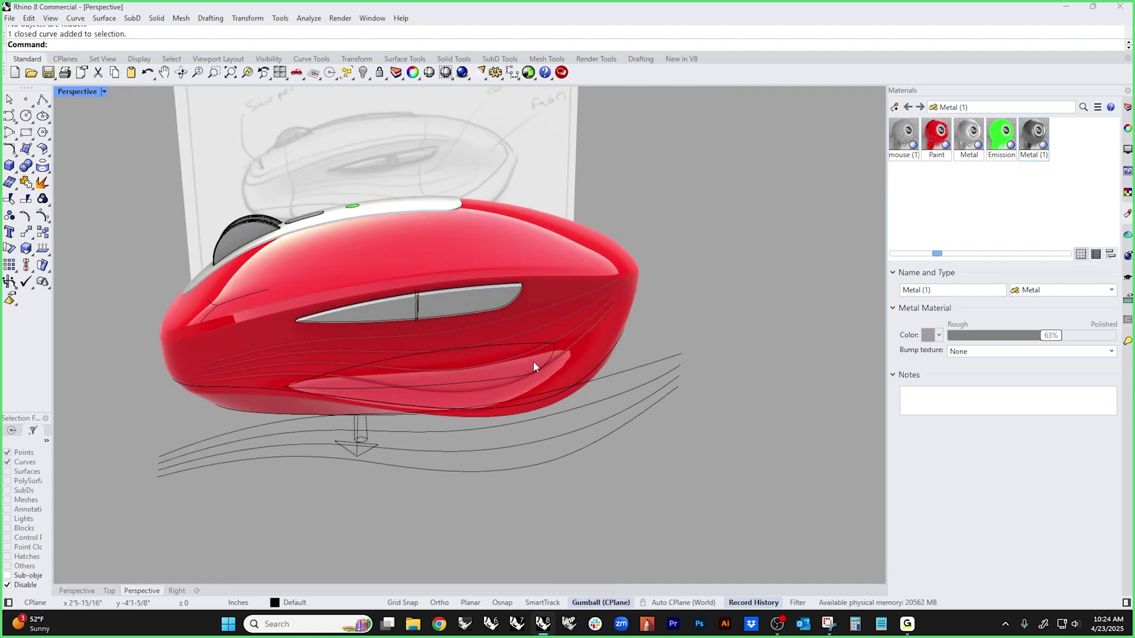
{"action": "left_click", "coordinate": [566, 341]}
{"action": "left_click", "coordinate": [600, 387]}
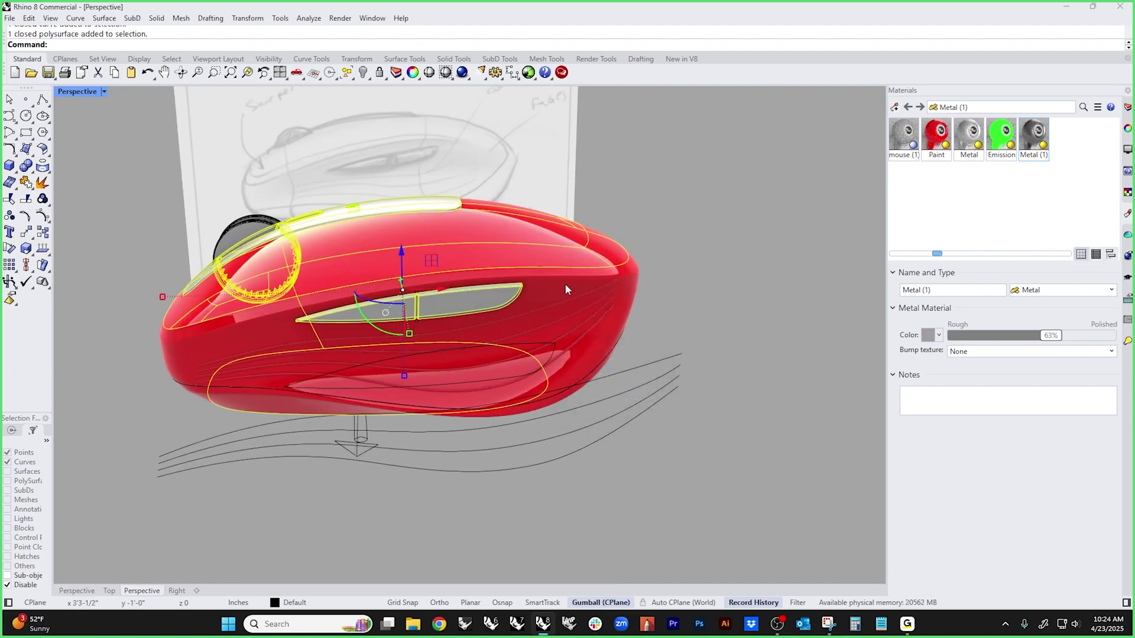
{"action": "key", "text": "ctrl+F2"}
{"action": "right_click_drag", "start_coordinate": [565, 285], "coordinate": [608, 350]}
{"action": "key", "text": "Escape"}
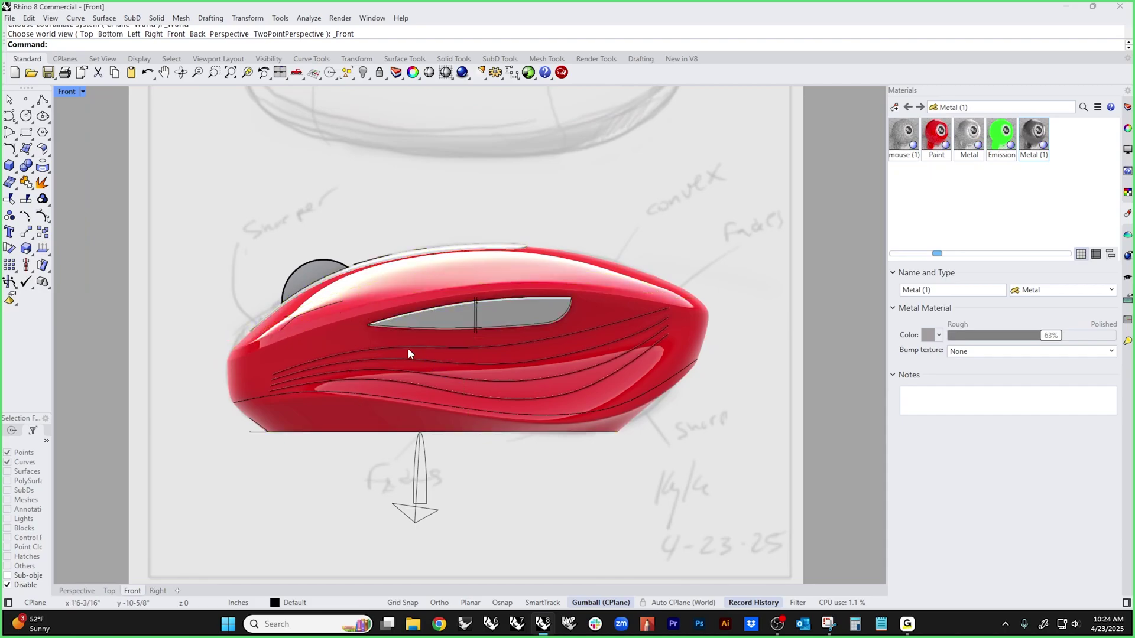
- Inspect the mouse's side profile in Wireframe and set the Front view to the Shaded display mode
{"action": "middle_click", "coordinate": [408, 349]}
{"action": "left_click", "coordinate": [357, 302]}
{"action": "scroll", "coordinate": [322, 361], "scroll_direction": "up", "scroll_amount": 4}
{"action": "scroll", "coordinate": [176, 379], "scroll_direction": "up", "scroll_amount": 2}
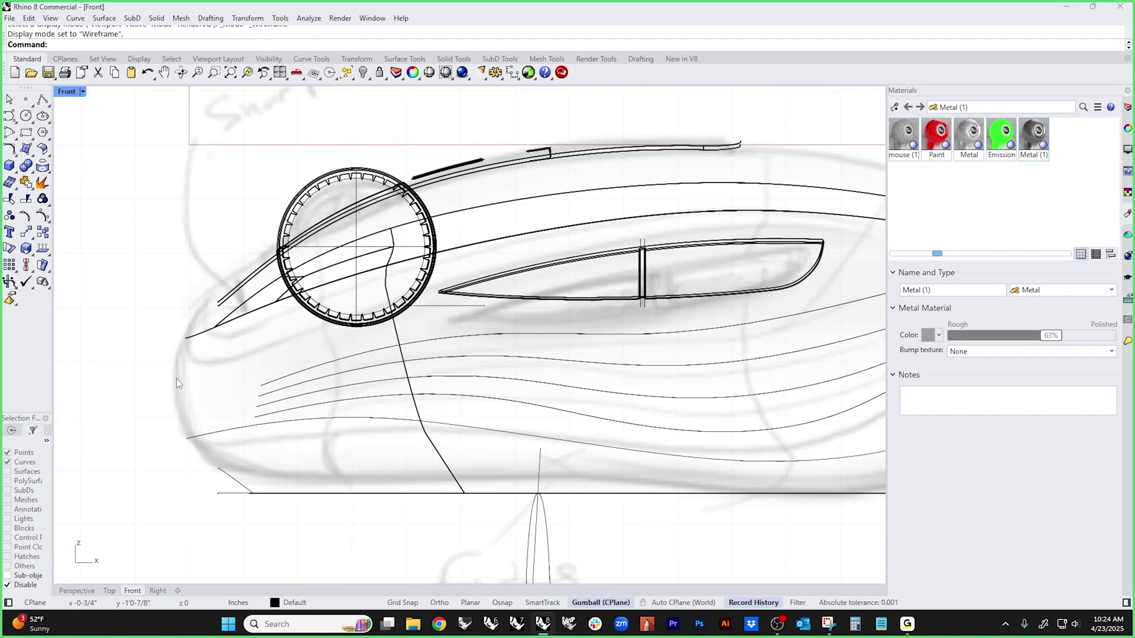
{"action": "middle_click", "coordinate": [176, 384]}
{"action": "left_click", "coordinate": [133, 342]}
{"action": "scroll", "coordinate": [112, 378], "scroll_direction": "down", "scroll_amount": 3}
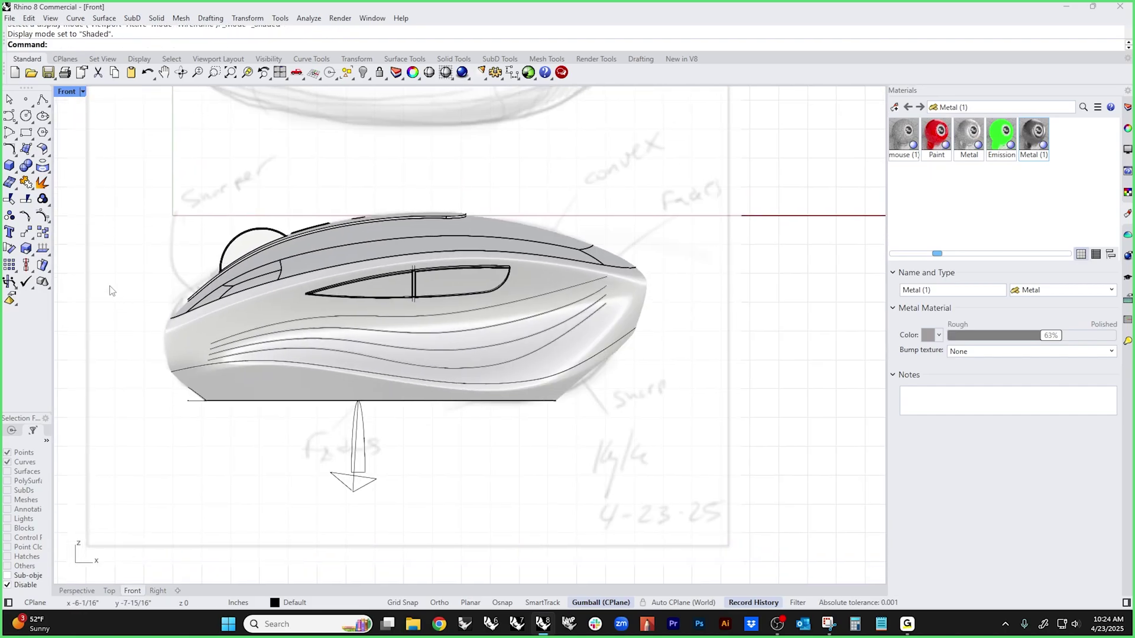
- Draw an arched four-point control point curve across the mouse's side, from beyond its front to beyond its rear, near the upper edge
{"action": "left_click", "coordinate": [9, 116]}
{"action": "left_click", "coordinate": [156, 341]}
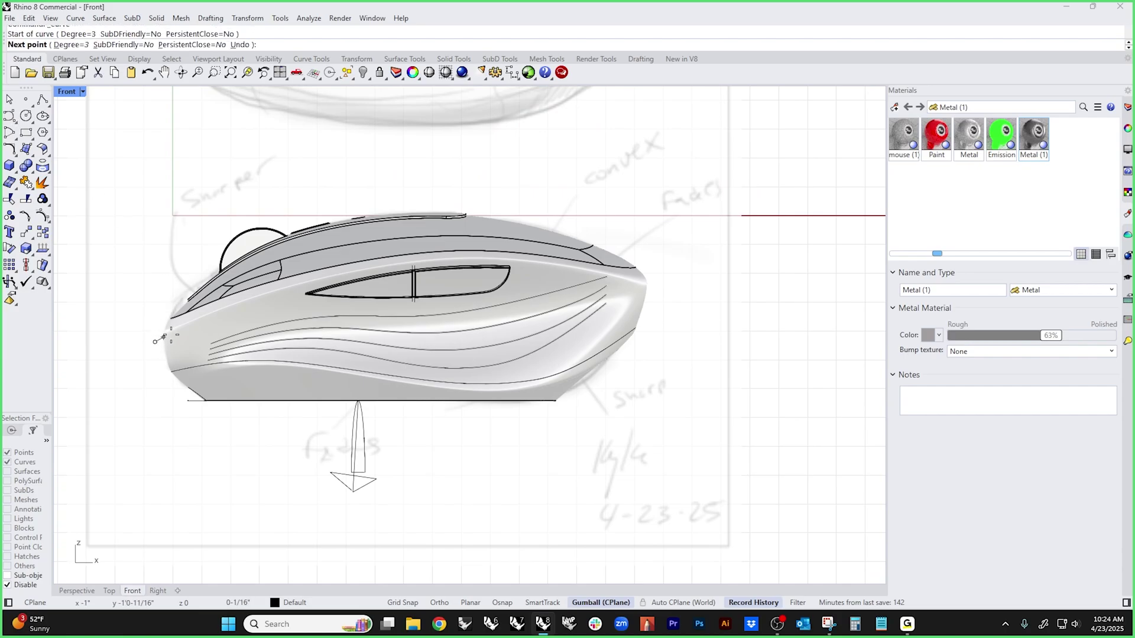
{"action": "left_click", "coordinate": [292, 271]}
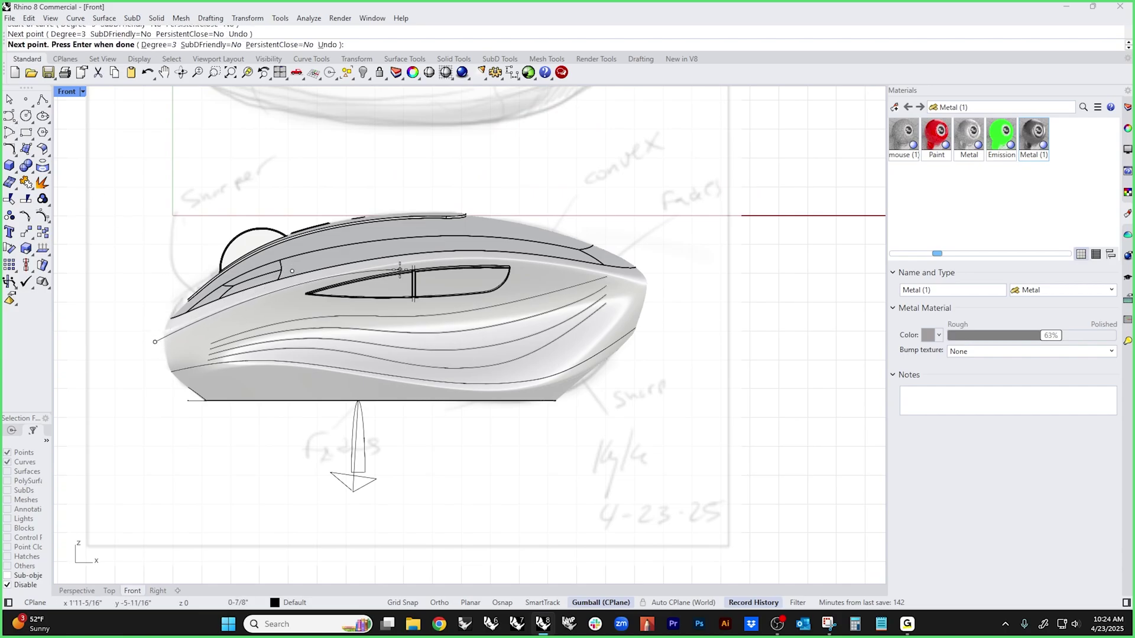
{"action": "left_click", "coordinate": [482, 253]}
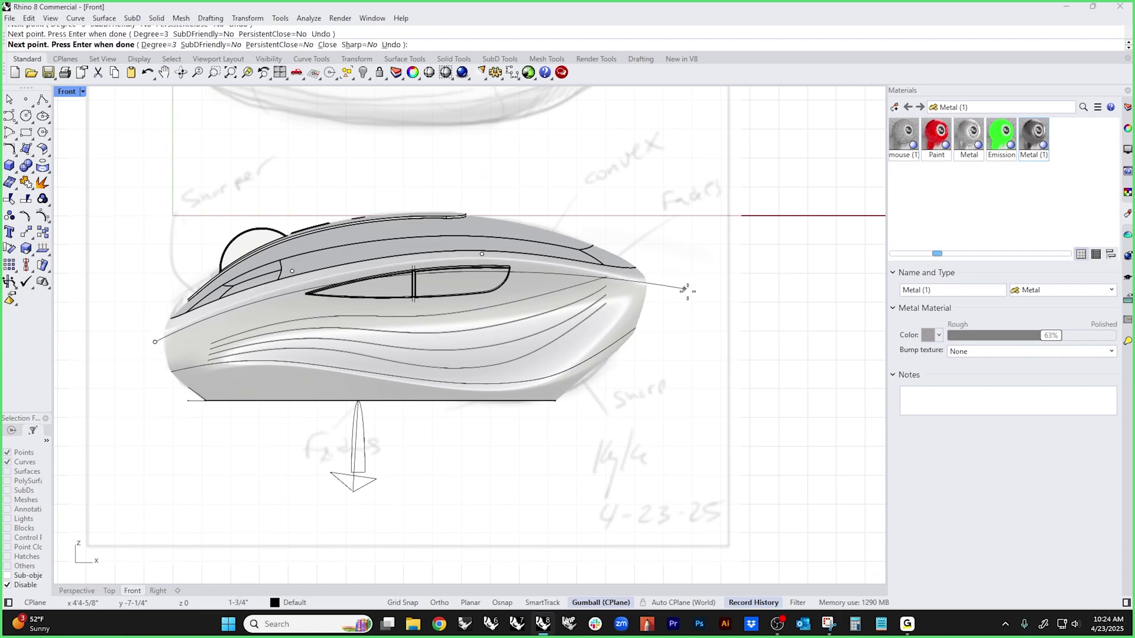
{"action": "left_click", "coordinate": [703, 296]}
{"action": "key", "text": "Return"}
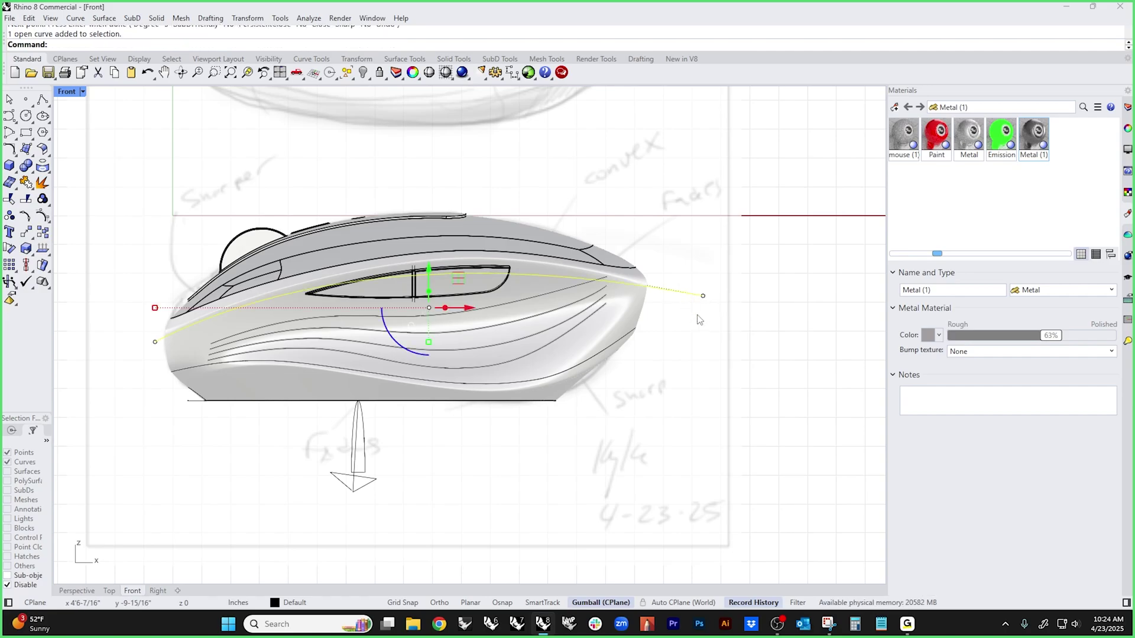
- Move the new arched curve out in front of the mouse's side in the Perspective view
{"action": "key", "text": "ctrl+F4"}
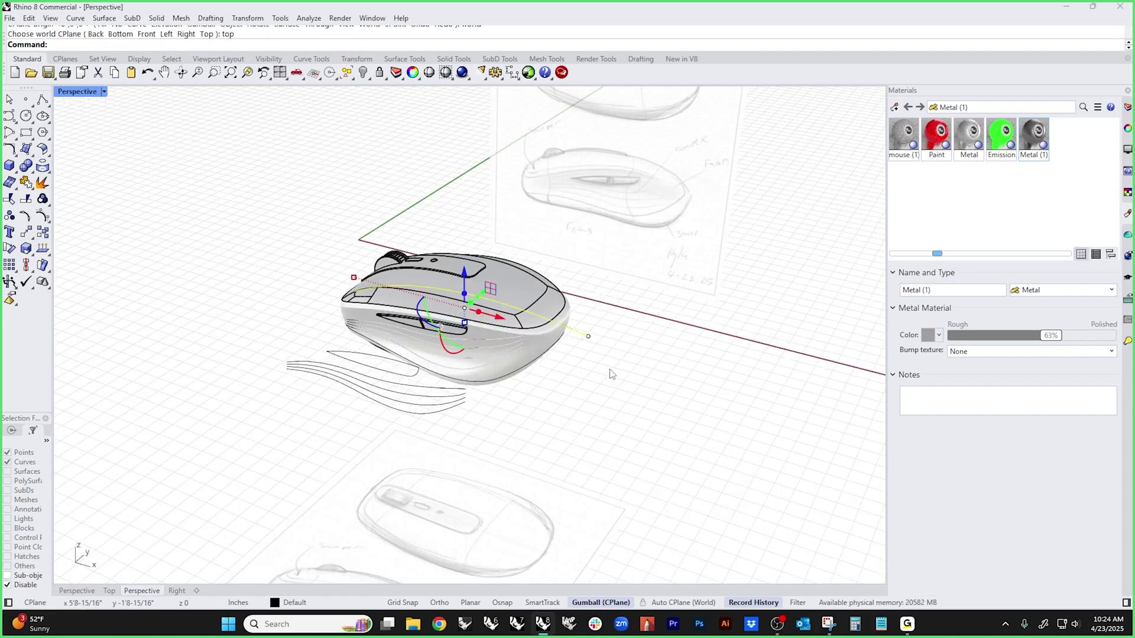
{"action": "right_click_drag", "start_coordinate": [610, 370], "coordinate": [555, 362]}
{"action": "left_click_drag", "start_coordinate": [511, 301], "coordinate": [269, 382]}
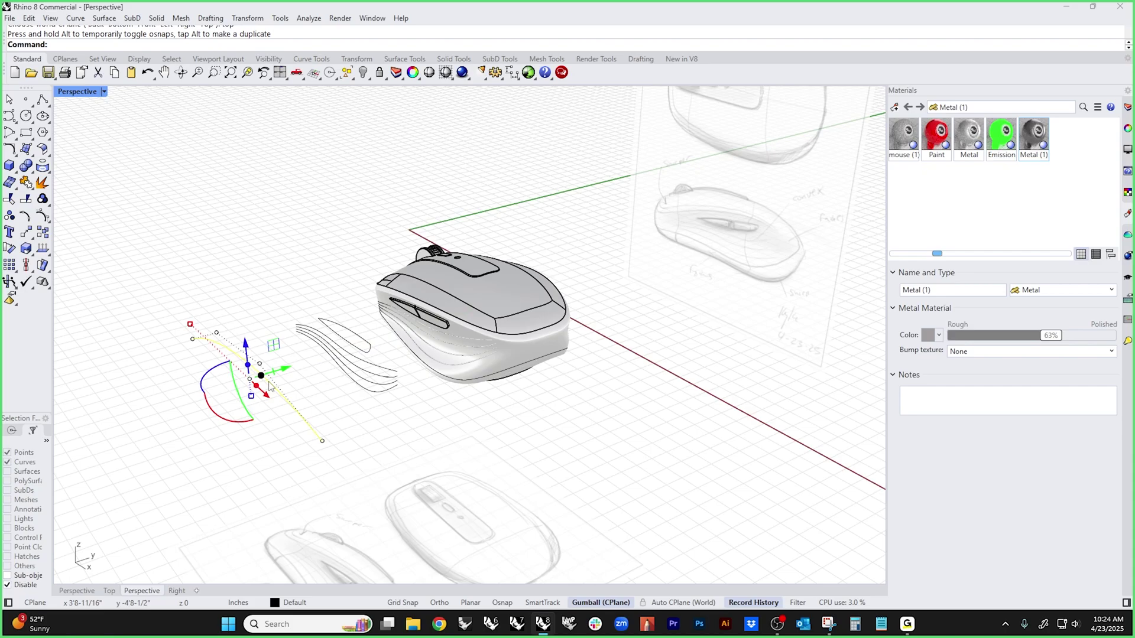
- Raise the arched curve's two middle control points in the Front view so it follows the body's upper side edge
{"action": "key", "text": "ctrl+F2"}
{"action": "scroll", "coordinate": [316, 344], "scroll_direction": "up", "scroll_amount": 6}
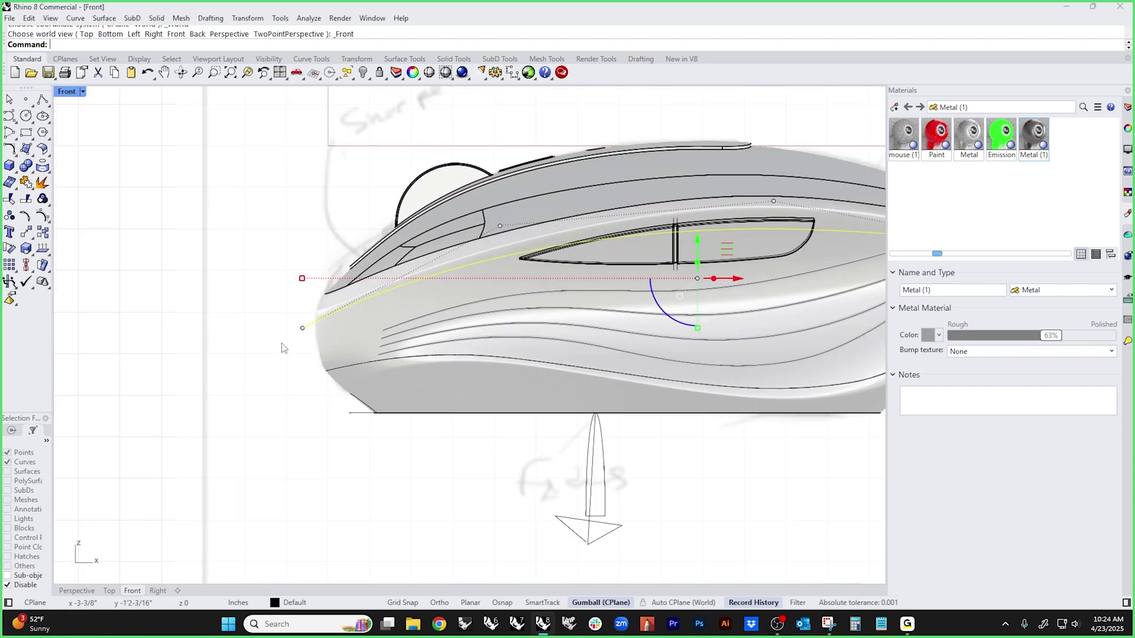
{"action": "left_click", "coordinate": [499, 227]}
{"action": "left_click_drag", "start_coordinate": [499, 227], "coordinate": [493, 200]}
{"action": "right_click_drag", "start_coordinate": [648, 240], "coordinate": [425, 287]}
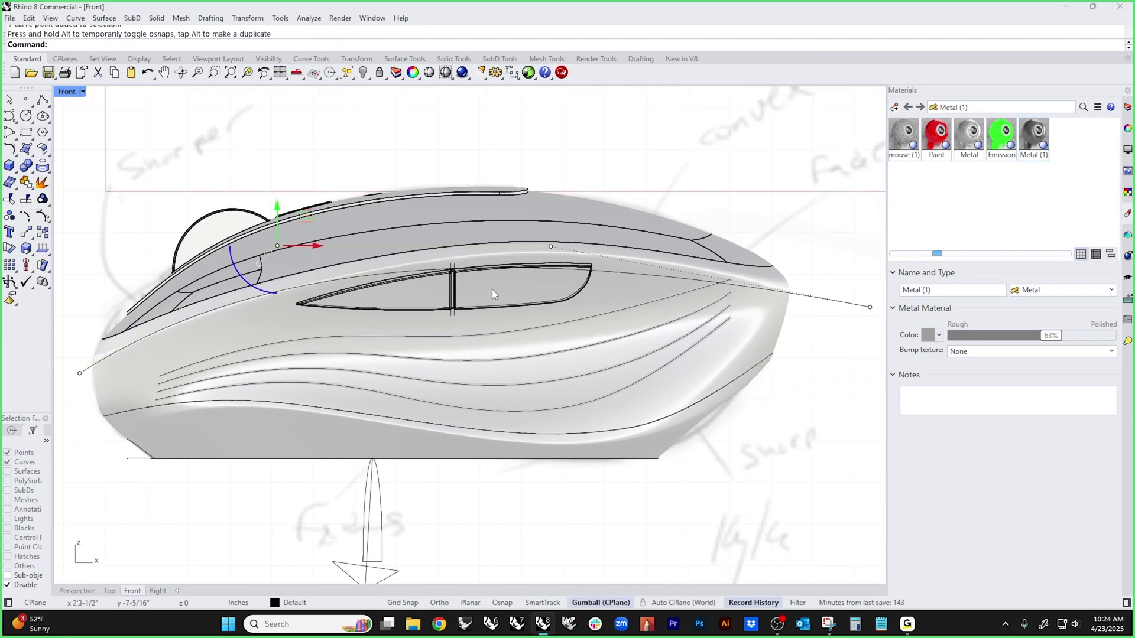
{"action": "left_click", "coordinate": [552, 246]}
{"action": "mouse_move", "coordinate": [555, 222]}
{"action": "left_mouse_down"}
{"action": "mouse_move", "coordinate": [554, 188]}
{"action": "mouse_move", "coordinate": [550, 216]}
{"action": "left_mouse_up"}
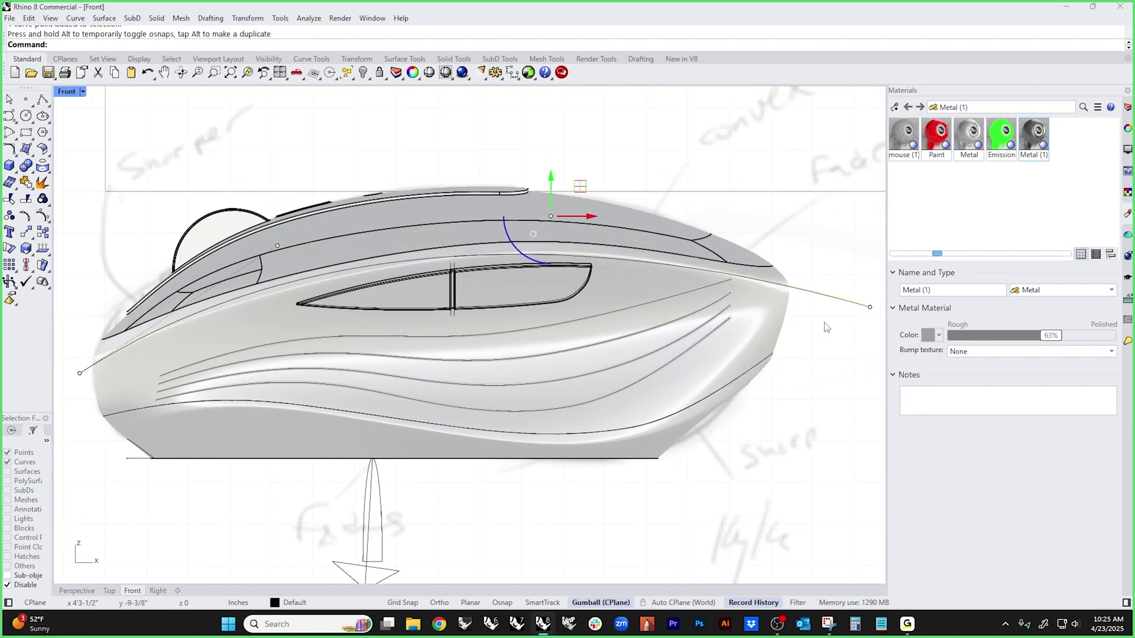
- Pull the arched curve's rear end point in closer to the back of the mouse
{"action": "left_click", "coordinate": [869, 307]}
{"action": "right_click_drag", "start_coordinate": [870, 307], "coordinate": [778, 308]}
{"action": "left_click_drag", "start_coordinate": [780, 278], "coordinate": [780, 285]}
{"action": "right_click_drag", "start_coordinate": [480, 360], "coordinate": [629, 351]}
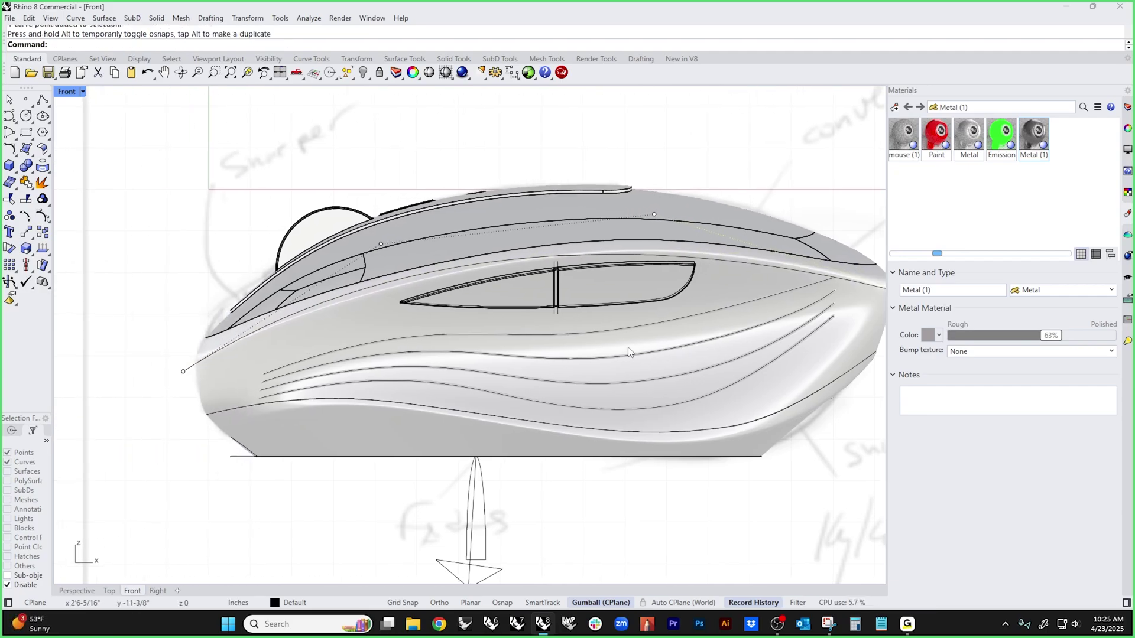
- Refine the arched curve against the body's upper edge by lowering the front middle point, raising the rear one and adjusting the rear end
{"action": "left_click", "coordinate": [381, 244]}
{"action": "left_click_drag", "start_coordinate": [382, 218], "coordinate": [383, 258]}
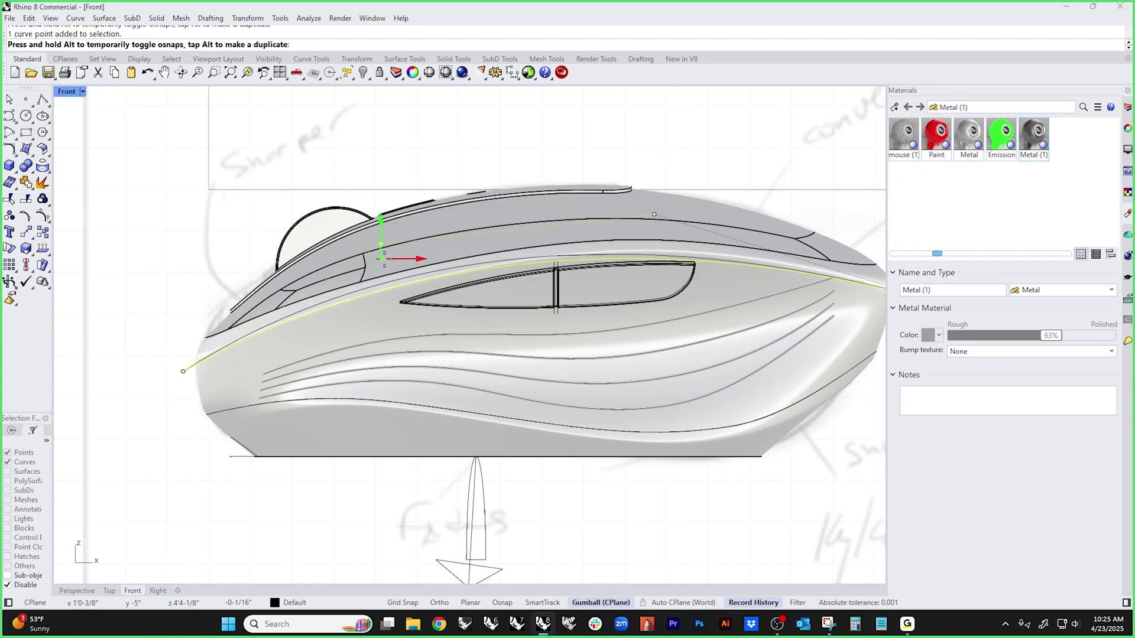
{"action": "left_click", "coordinate": [653, 215]}
{"action": "left_click_drag", "start_coordinate": [654, 215], "coordinate": [679, 200]}
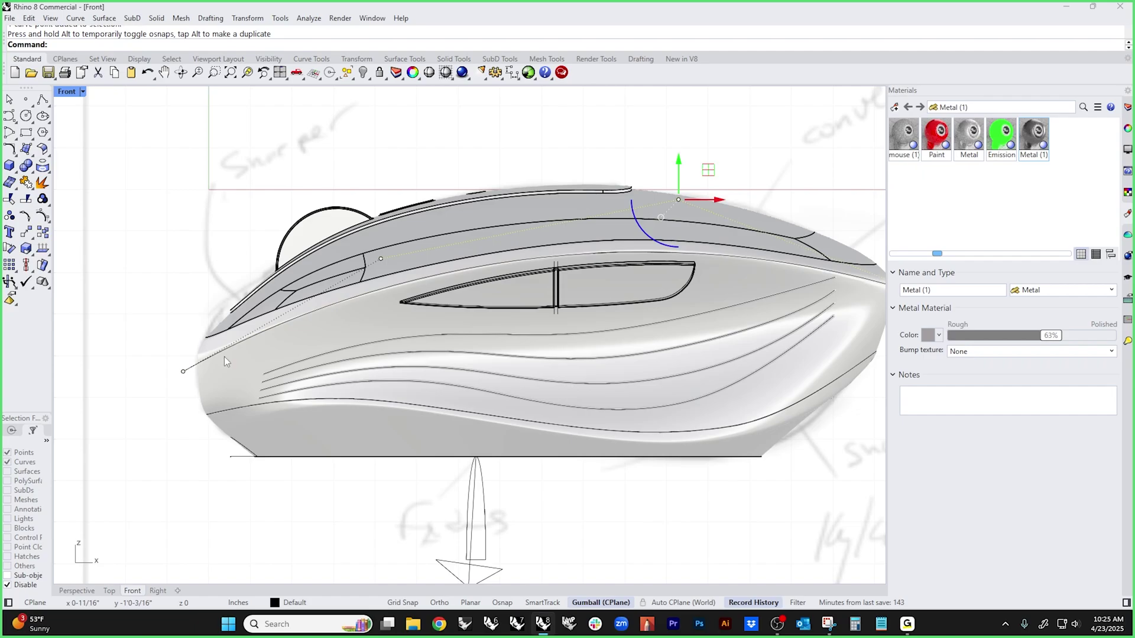
{"action": "left_click", "coordinate": [382, 259]}
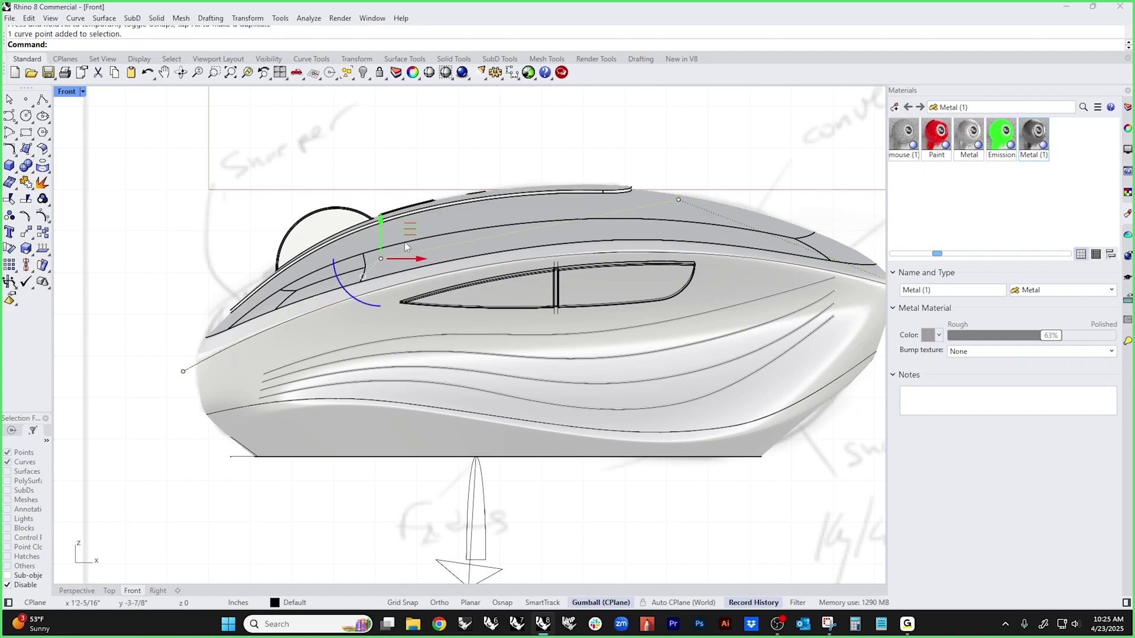
{"action": "left_click_drag", "start_coordinate": [382, 221], "coordinate": [381, 269]}
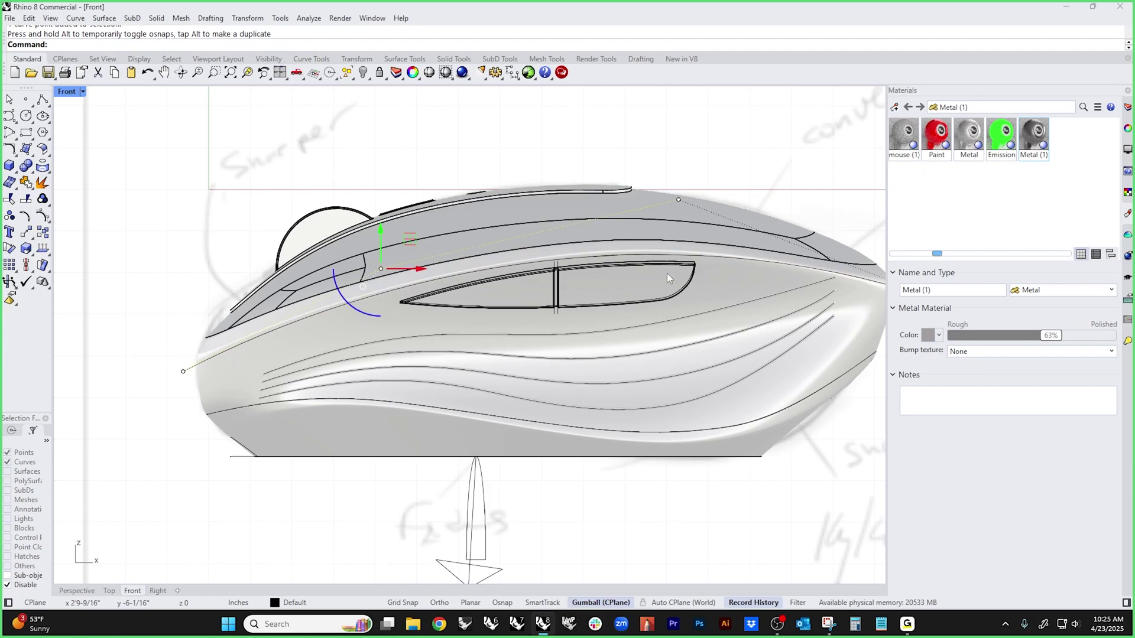
{"action": "right_click_drag", "start_coordinate": [847, 295], "coordinate": [694, 288]}
{"action": "left_click_drag", "start_coordinate": [820, 306], "coordinate": [726, 340]}
{"action": "scroll", "coordinate": [655, 345], "scroll_direction": "down", "scroll_amount": 2}
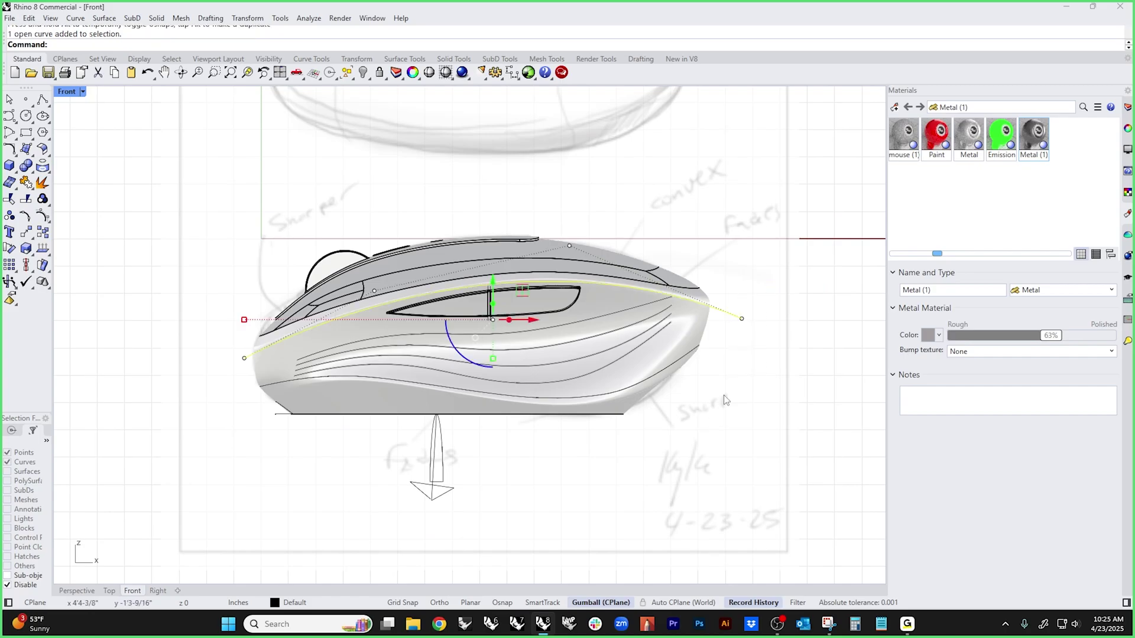
{"action": "left_click", "coordinate": [48, 253]}
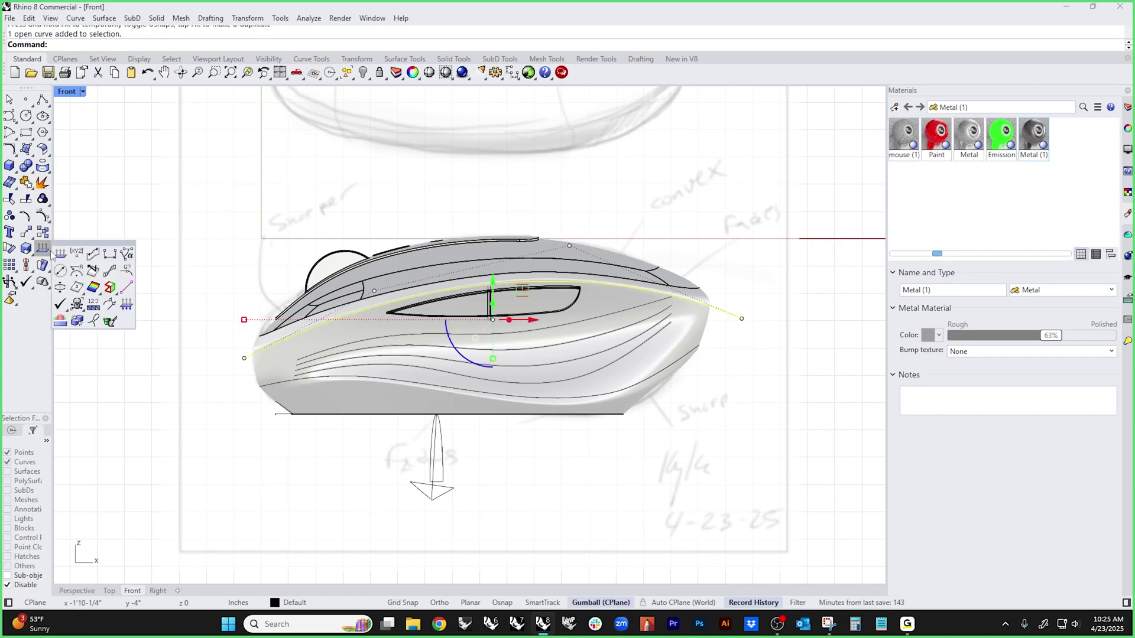
{"action": "left_click", "coordinate": [26, 201]}
{"action": "left_click", "coordinate": [26, 201]}
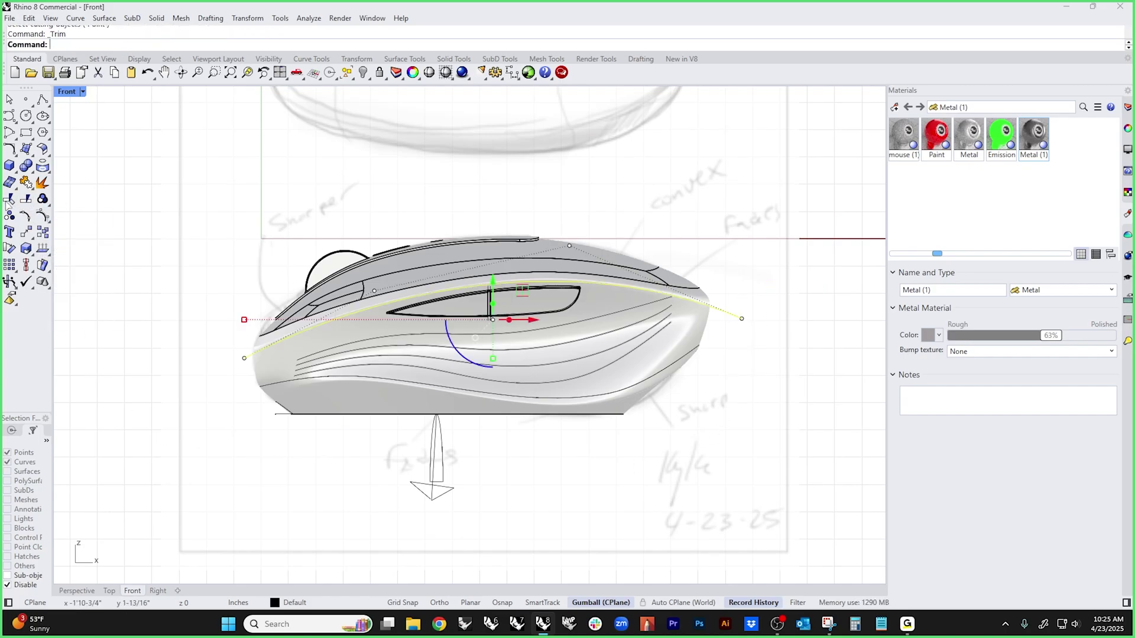
{"action": "right_click", "coordinate": [26, 201]}
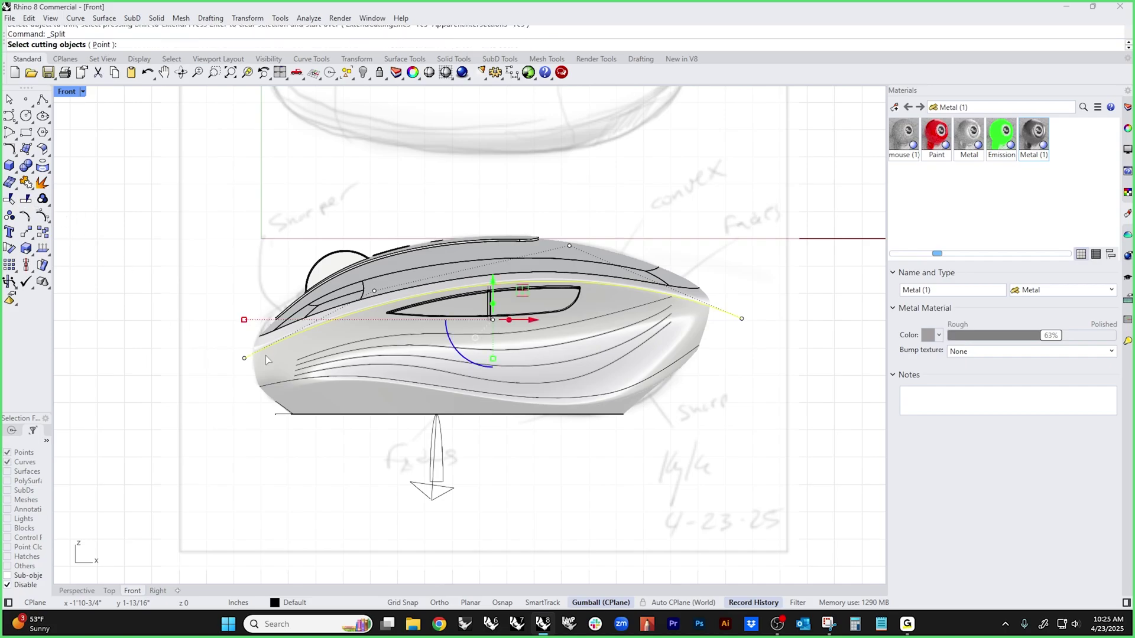
{"action": "key", "text": "Escape"}
{"action": "key", "text": "Escape"}
- Split the mouse body with the arched side curve and accept the history warning
{"action": "right_click", "coordinate": [272, 378]}
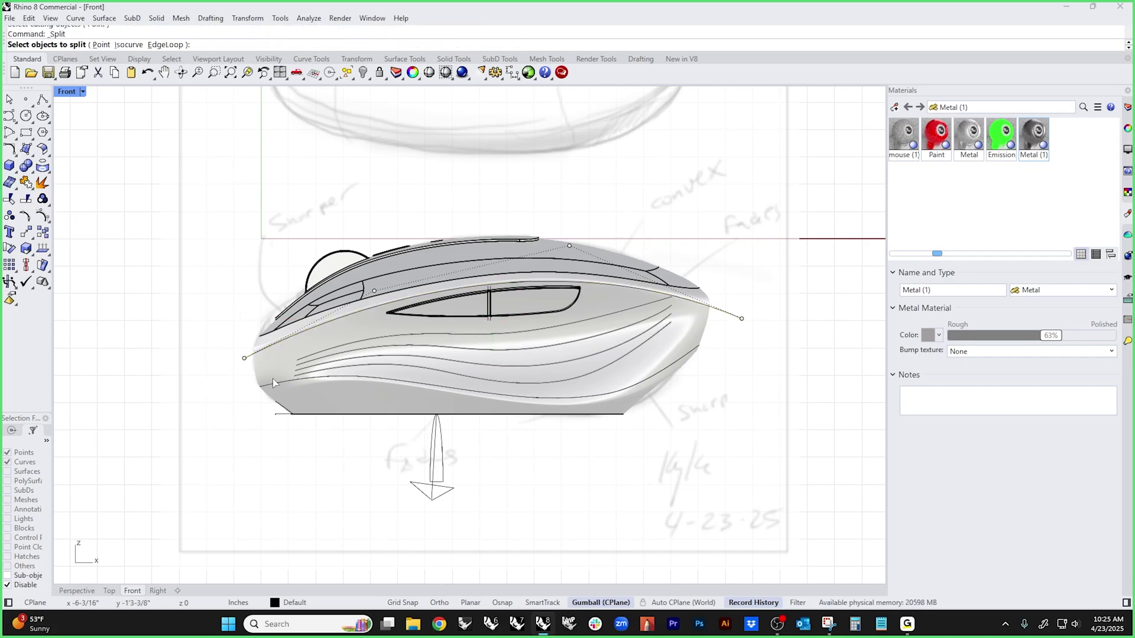
{"action": "left_click", "coordinate": [267, 367]}
{"action": "right_click", "coordinate": [267, 367]}
{"action": "left_click", "coordinate": [246, 359]}
{"action": "key", "text": "Return"}
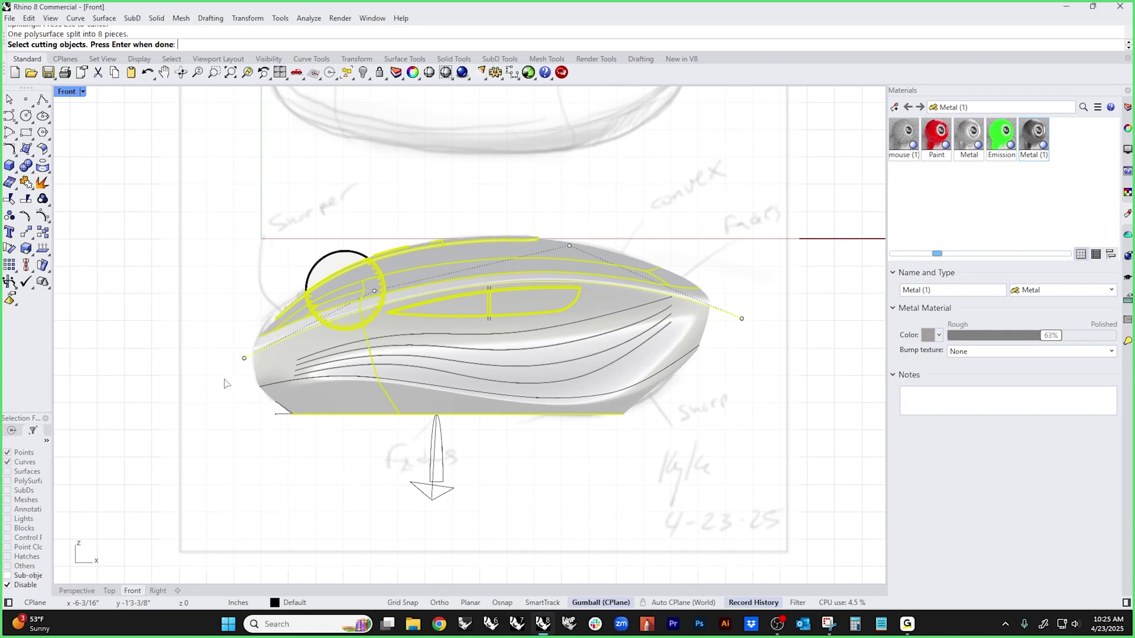
{"action": "key", "text": "Return"}
{"action": "left_click", "coordinate": [580, 342]}
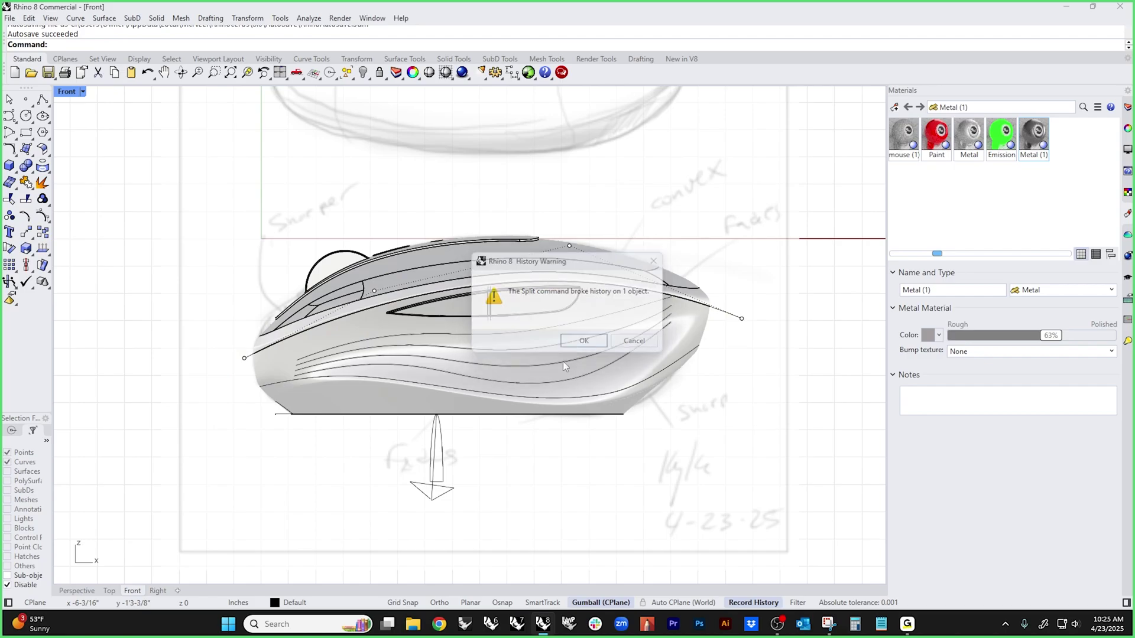
{"action": "key", "text": "Escape"}
- Try to split the wavy curve around the lower body, using the lower body piece as the cutting object
{"action": "left_click", "coordinate": [272, 364]}
{"action": "left_click", "coordinate": [224, 410]}
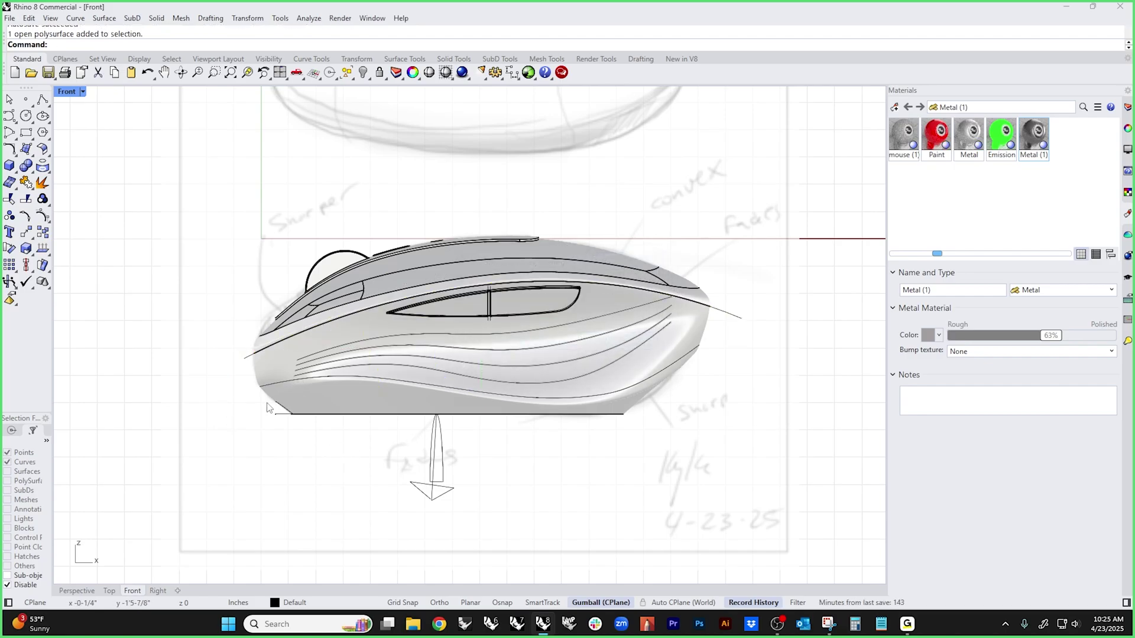
{"action": "scroll", "coordinate": [512, 414], "scroll_direction": "up", "scroll_amount": 2}
{"action": "left_click", "coordinate": [531, 394]}
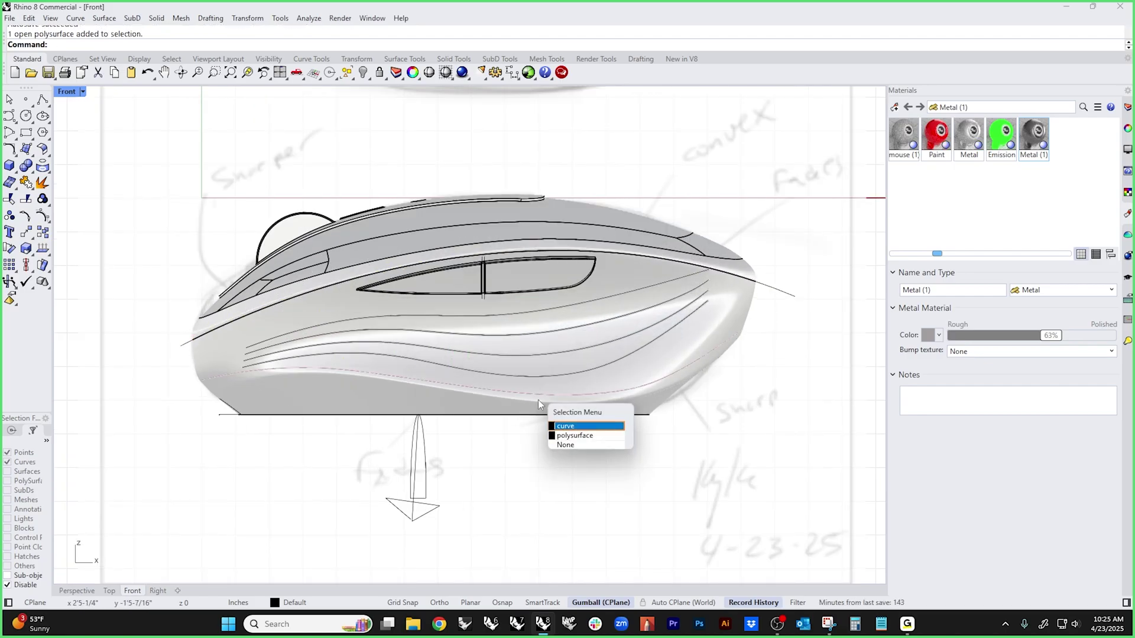
{"action": "left_click", "coordinate": [291, 468]}
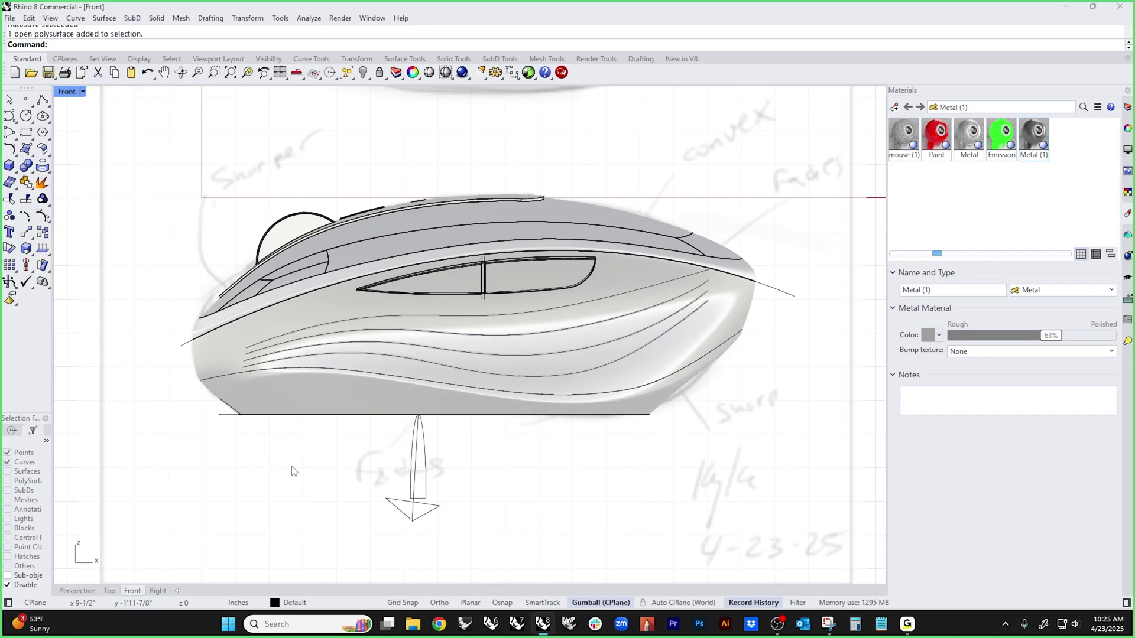
{"action": "left_click", "coordinate": [26, 183]}
{"action": "left_click", "coordinate": [239, 377]}
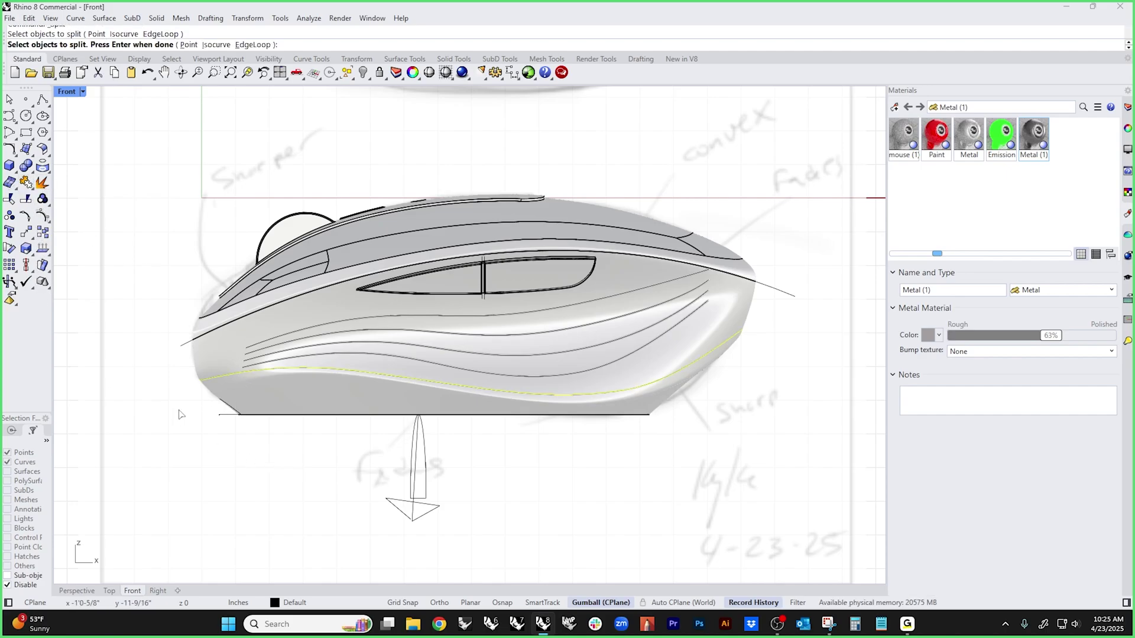
{"action": "right_click", "coordinate": [178, 411]}
{"action": "left_click", "coordinate": [251, 399]}
{"action": "right_click", "coordinate": [251, 398]}
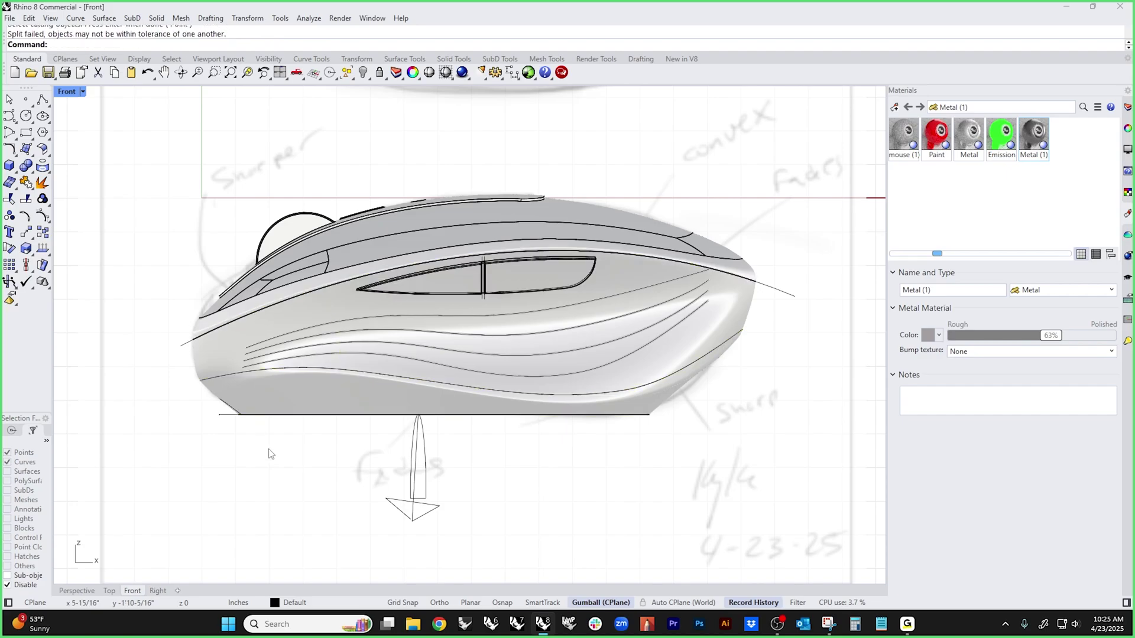
- Delete the closed wavy curve that runs around the lower part of the mouse body
{"action": "left_click", "coordinate": [232, 372]}
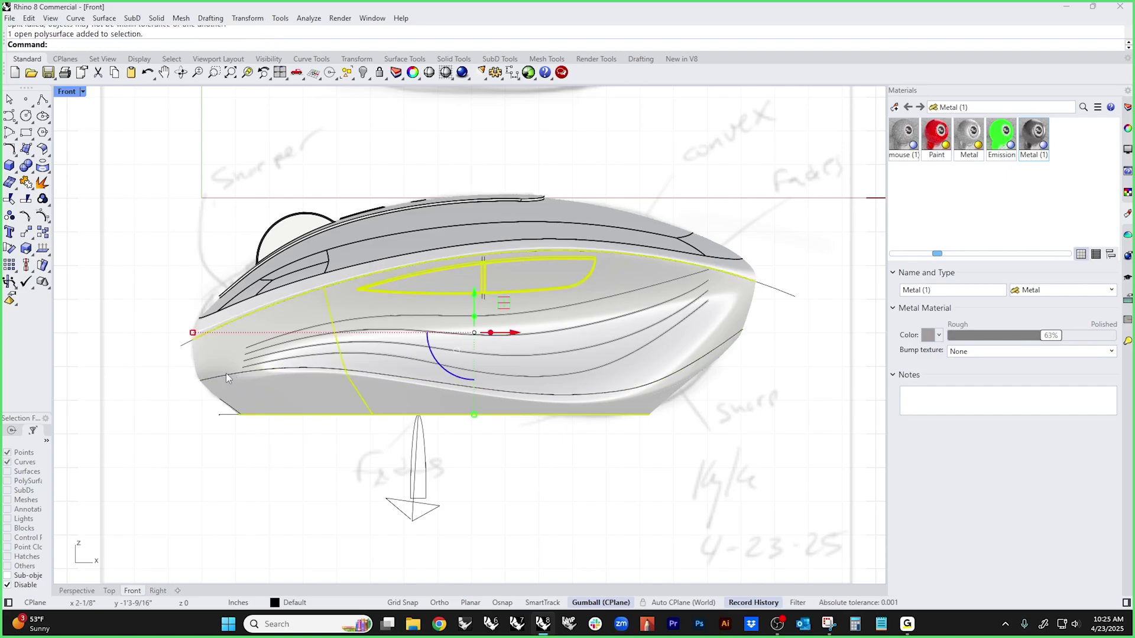
{"action": "left_click", "coordinate": [264, 394]}
{"action": "left_click", "coordinate": [276, 406]}
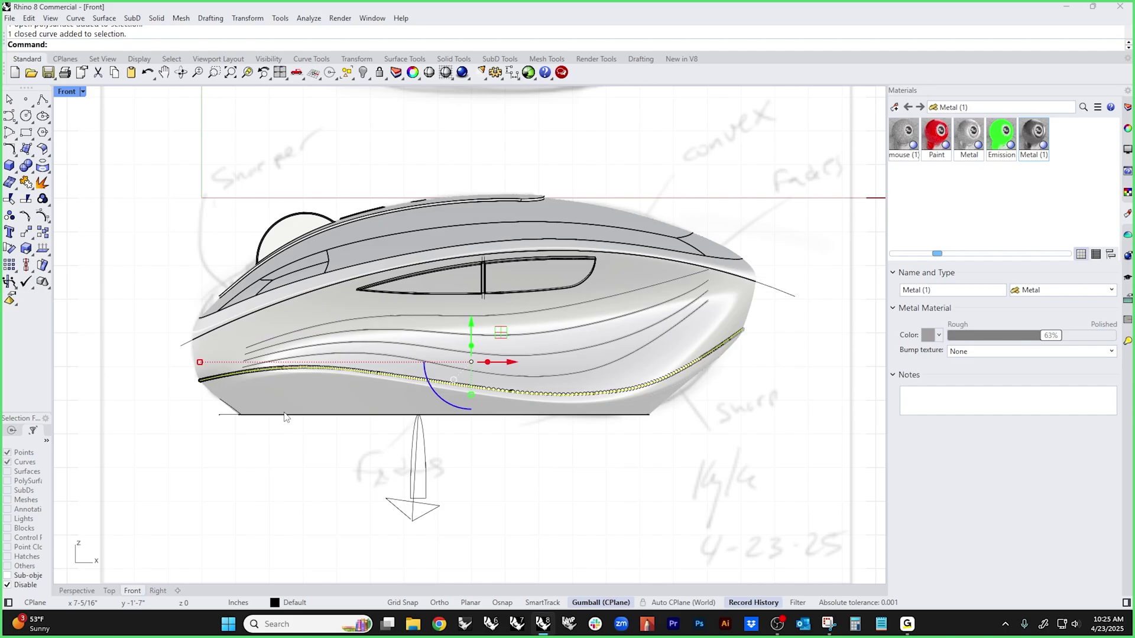
{"action": "key", "text": "Delete"}
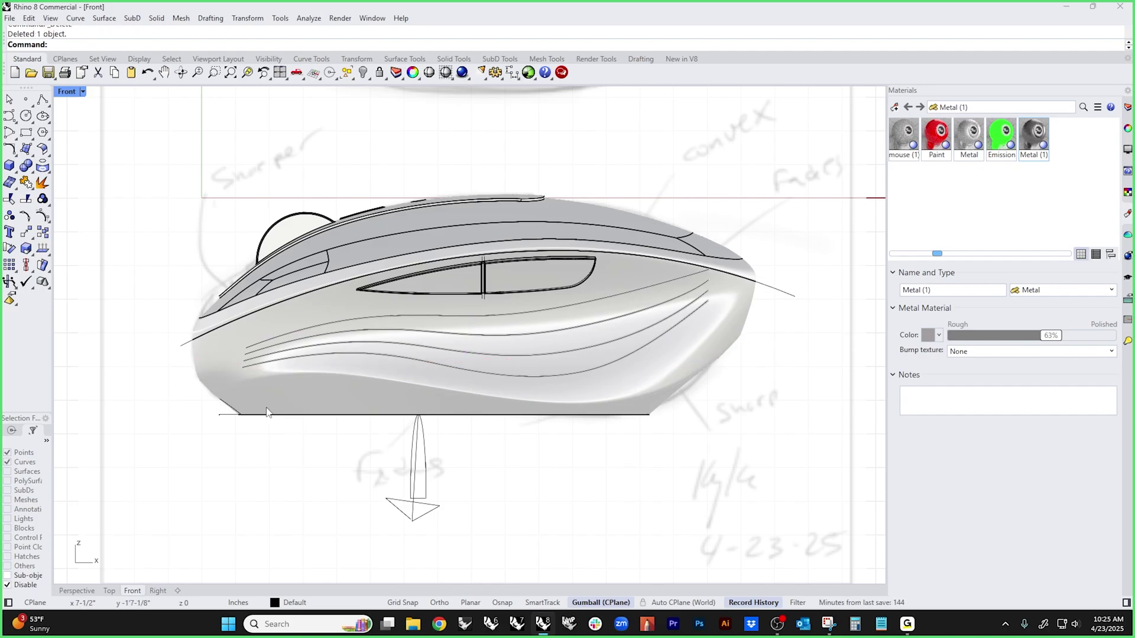
- Draw a wavy control-point curve in the front view along the lower body crease, extending past both ends of the mouse
{"action": "left_click", "coordinate": [10, 115]}
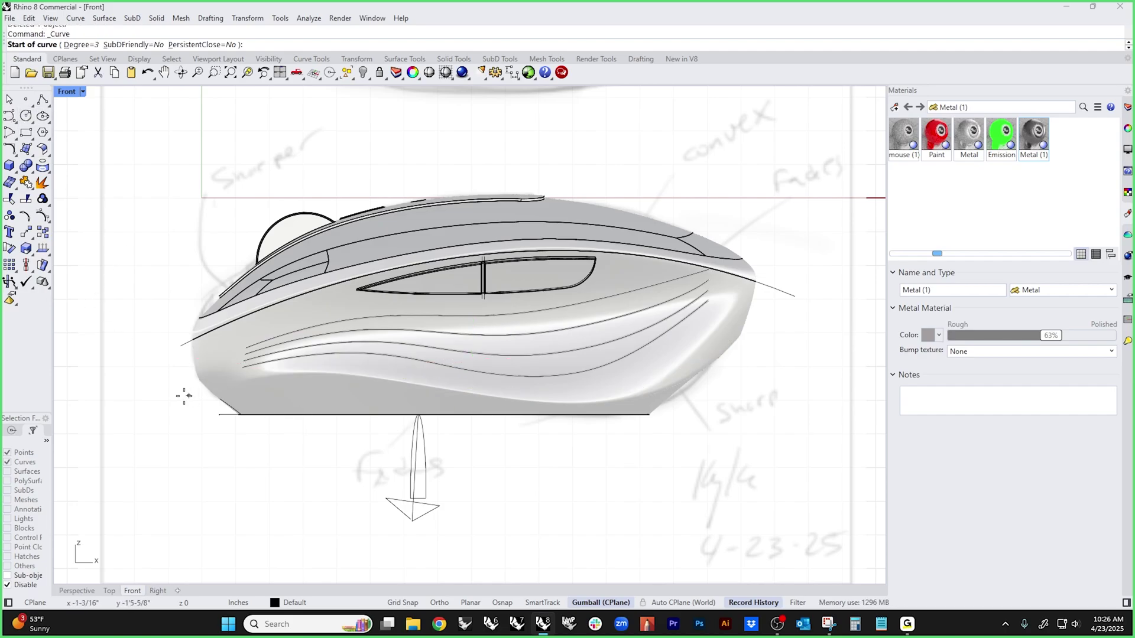
{"action": "left_click", "coordinate": [162, 395]}
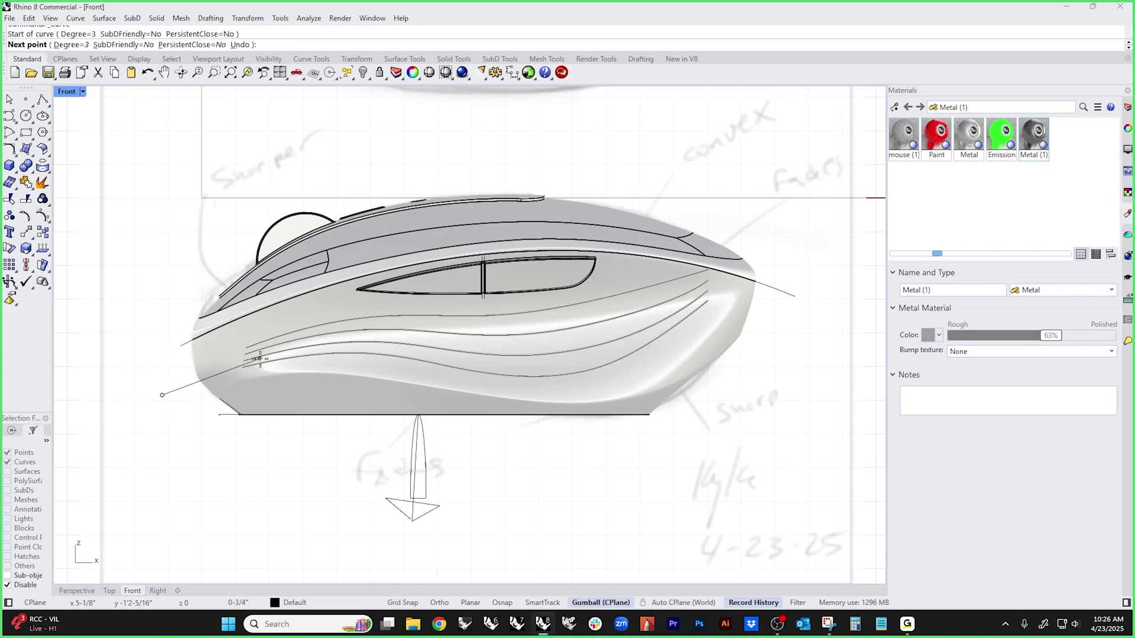
{"action": "left_click", "coordinate": [284, 362]}
{"action": "left_click", "coordinate": [385, 363]}
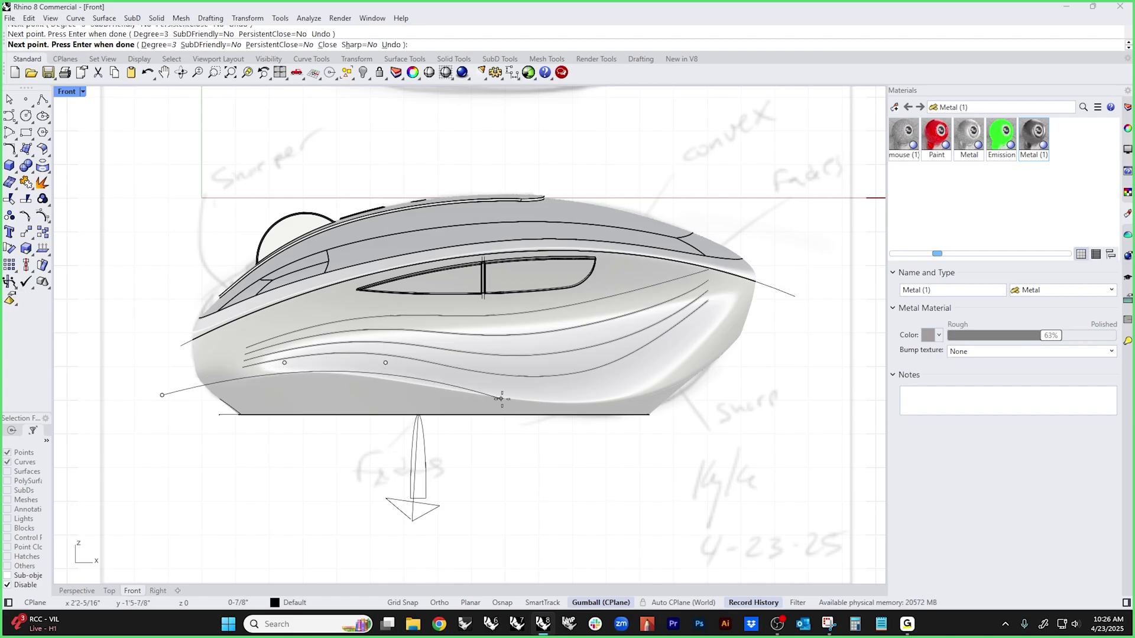
{"action": "left_click", "coordinate": [539, 405]}
{"action": "left_click", "coordinate": [611, 396]}
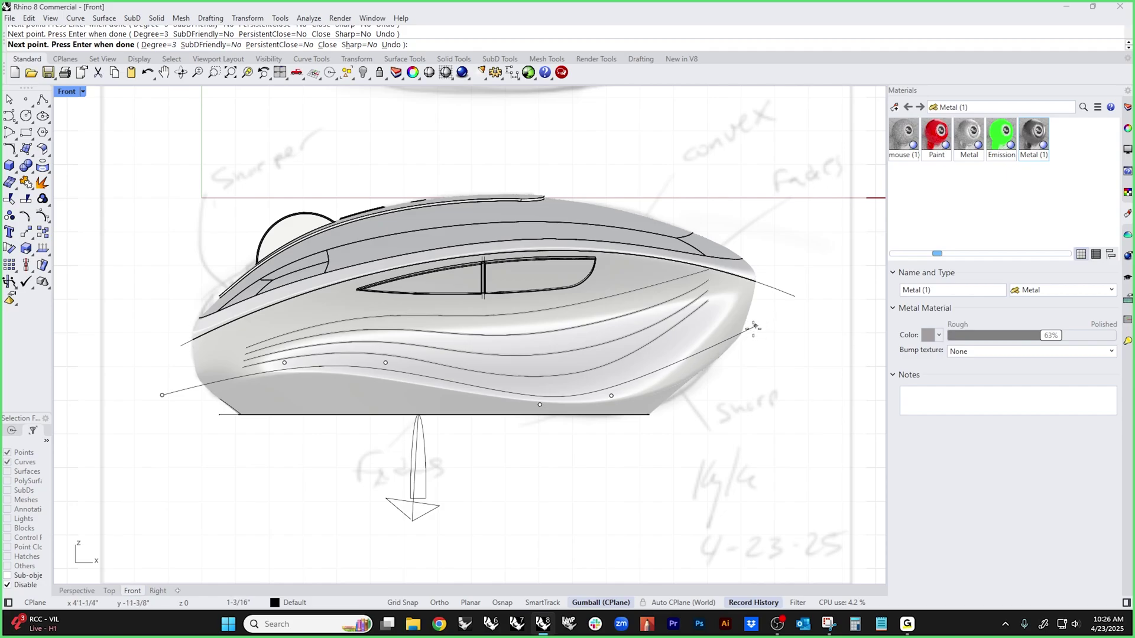
{"action": "left_click", "coordinate": [687, 374]}
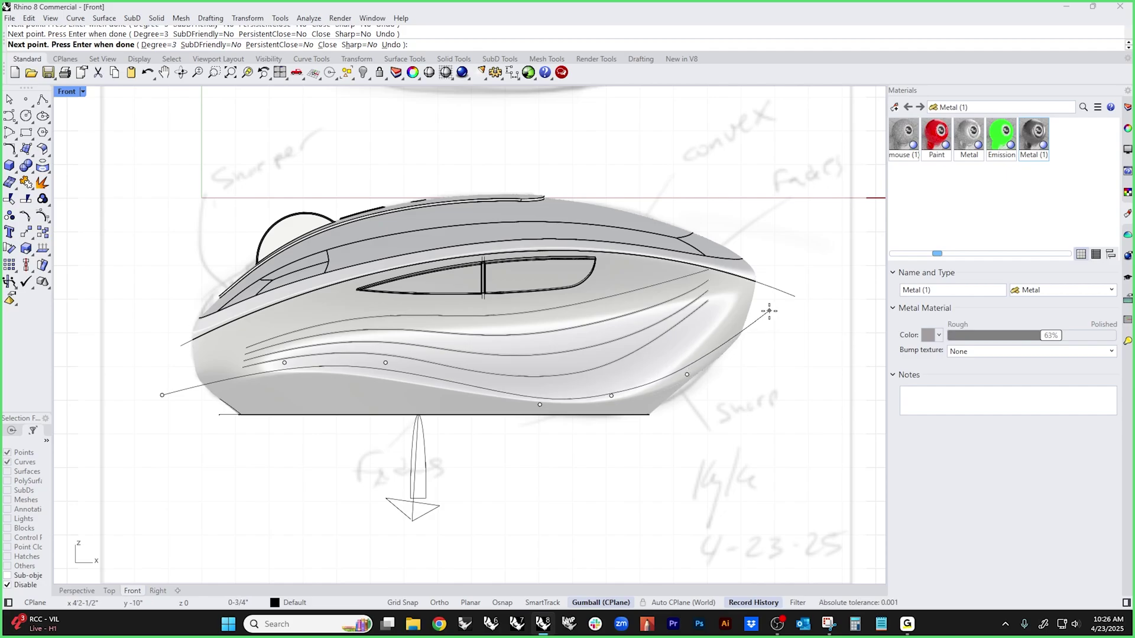
{"action": "left_click", "coordinate": [768, 309]}
{"action": "key", "text": "Return"}
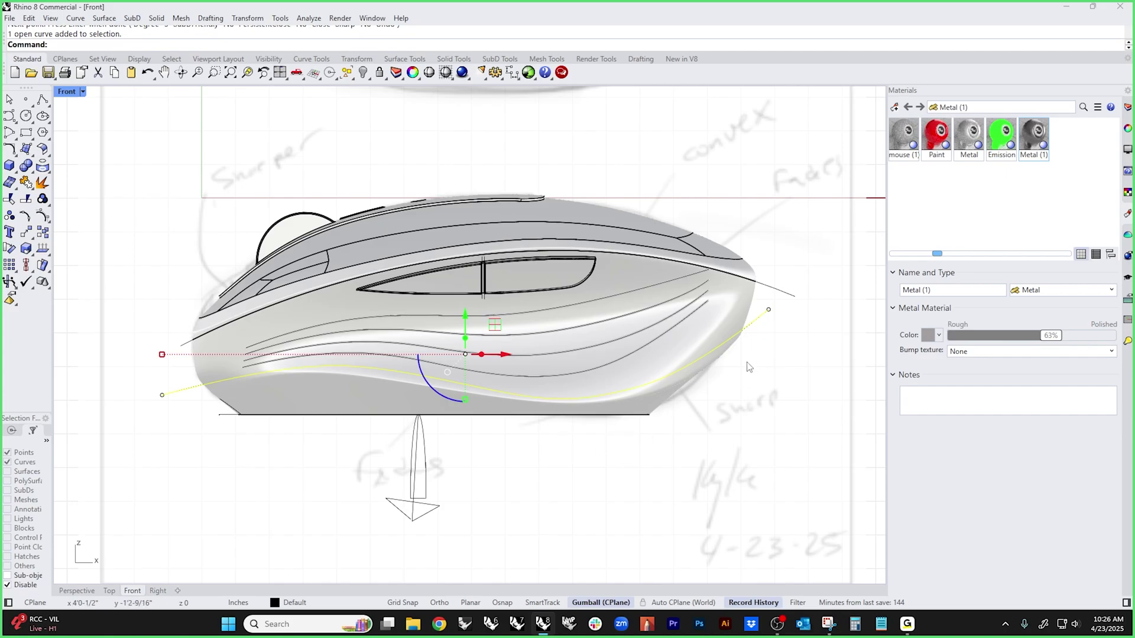
- Move the new wavy curve sideways in the perspective view, clear of the mouse body and beyond the existing side curves
{"action": "key", "text": "ctrl+F4"}
{"action": "right_click_drag", "start_coordinate": [596, 428], "coordinate": [532, 423]}
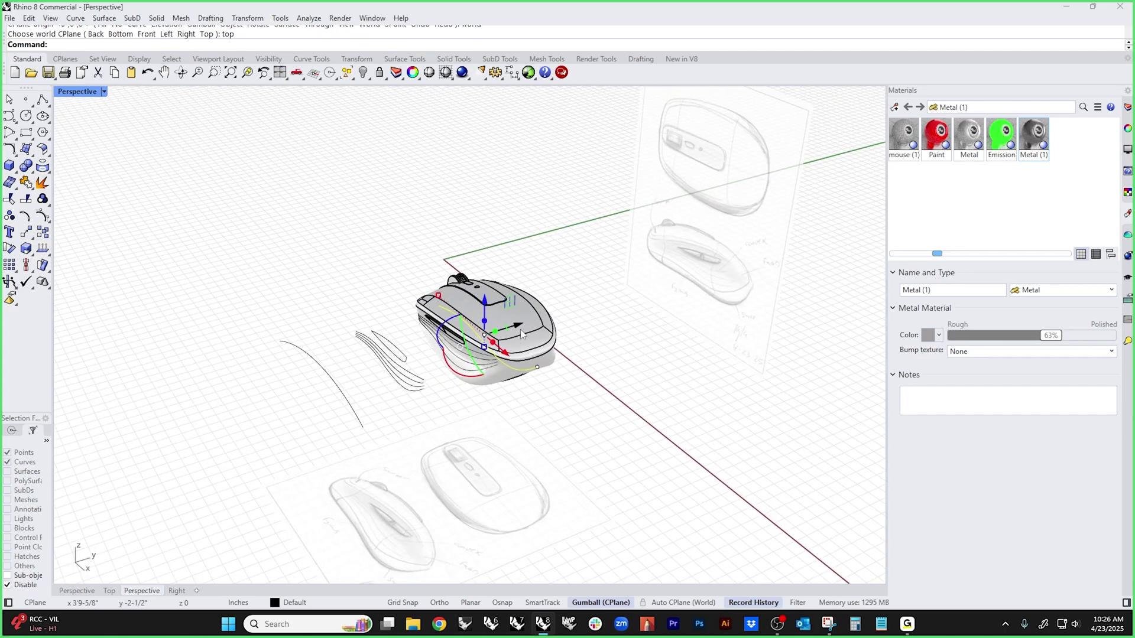
{"action": "left_click_drag", "start_coordinate": [519, 325], "coordinate": [407, 361]}
{"action": "right_click_drag", "start_coordinate": [529, 441], "coordinate": [472, 424]}
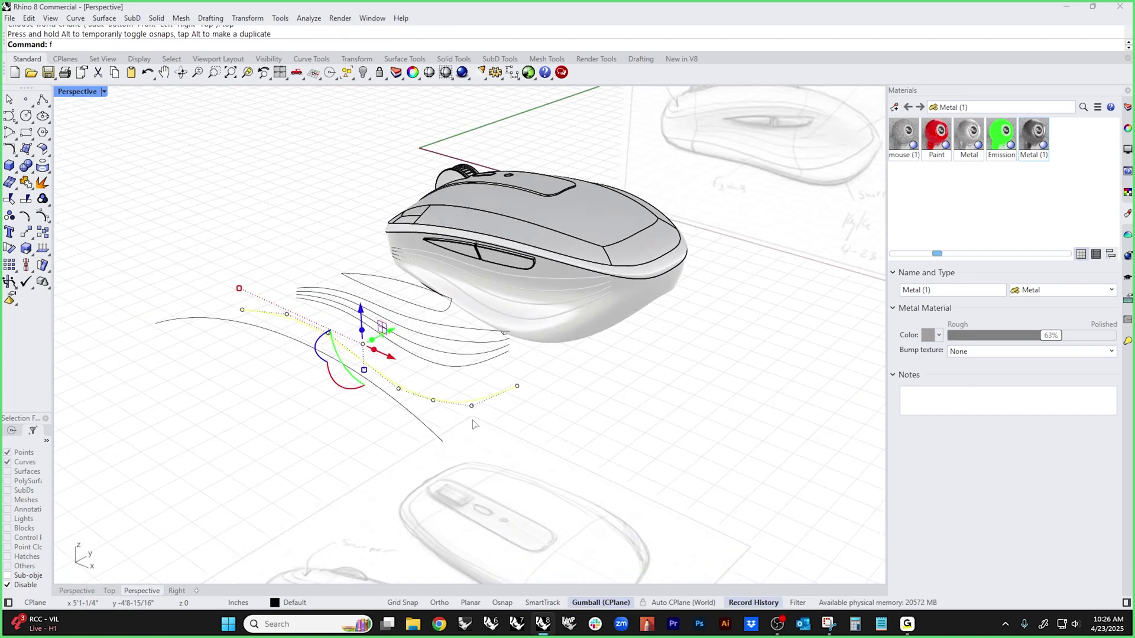
- Refine the wavy curve's front half in the front view by shifting its two crest points and the first valley point forward to match the body crease
{"action": "type", "text": "f"}
{"action": "key", "text": "Return"}
{"action": "scroll", "coordinate": [331, 306], "scroll_direction": "up", "scroll_amount": 3}
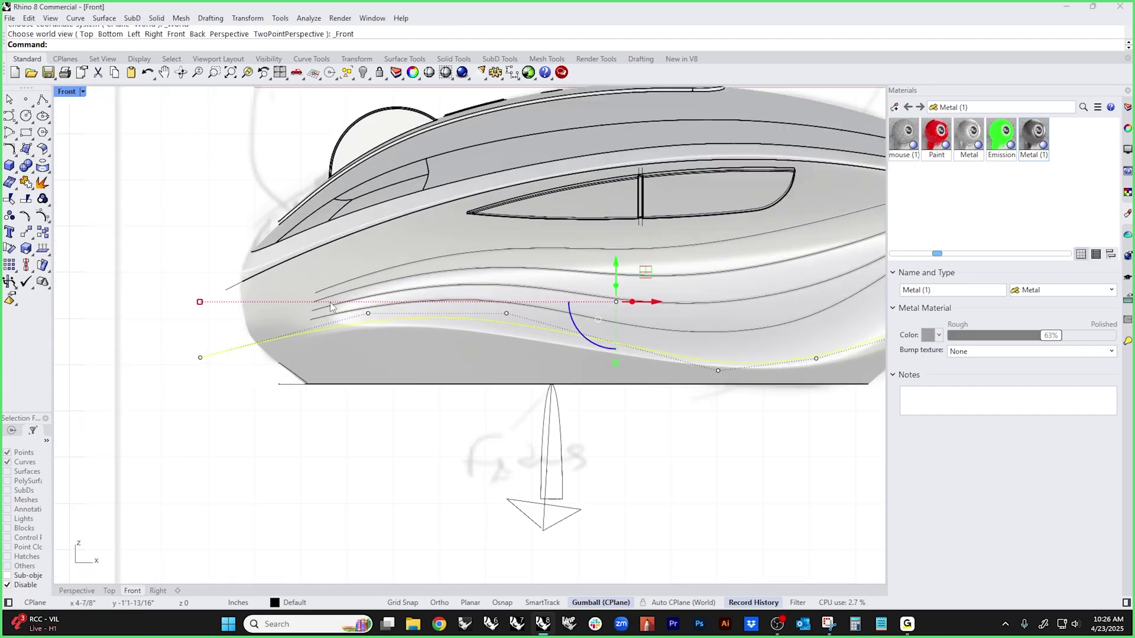
{"action": "left_click", "coordinate": [368, 314]}
{"action": "left_click_drag", "start_coordinate": [368, 313], "coordinate": [301, 325]}
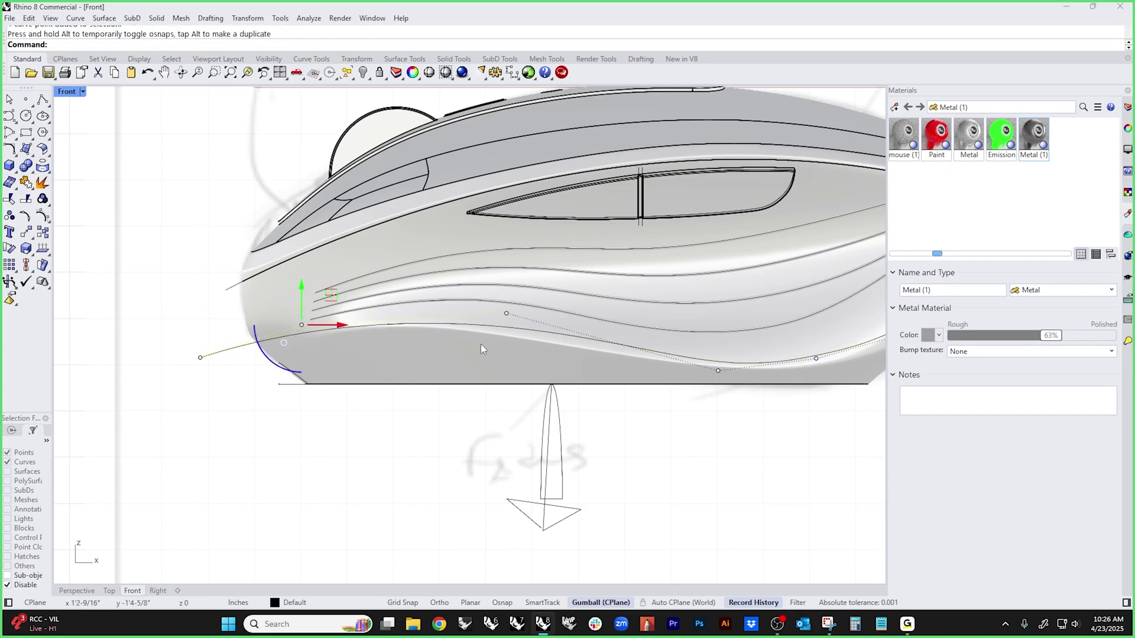
{"action": "left_click", "coordinate": [717, 370]}
{"action": "left_click_drag", "start_coordinate": [718, 371], "coordinate": [647, 366]}
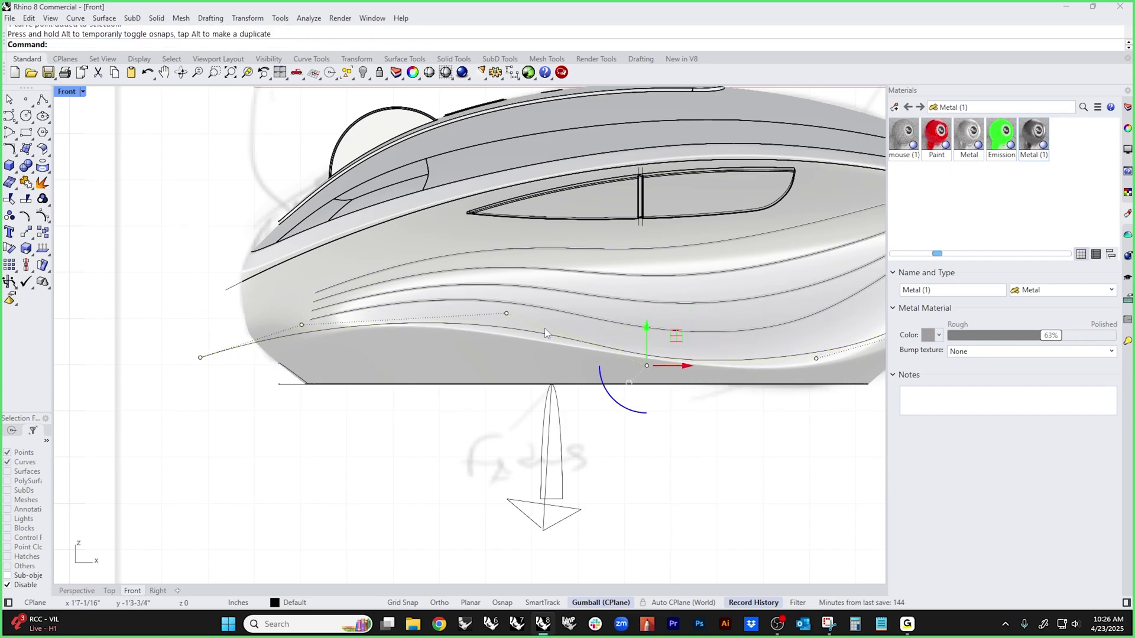
{"action": "left_click", "coordinate": [503, 313]}
{"action": "left_click_drag", "start_coordinate": [503, 313], "coordinate": [457, 311]}
- Refine the wavy curve's rear half by lowering the two points before its rear end and adjusting the first valley point
{"action": "right_click_drag", "start_coordinate": [724, 412], "coordinate": [505, 432]}
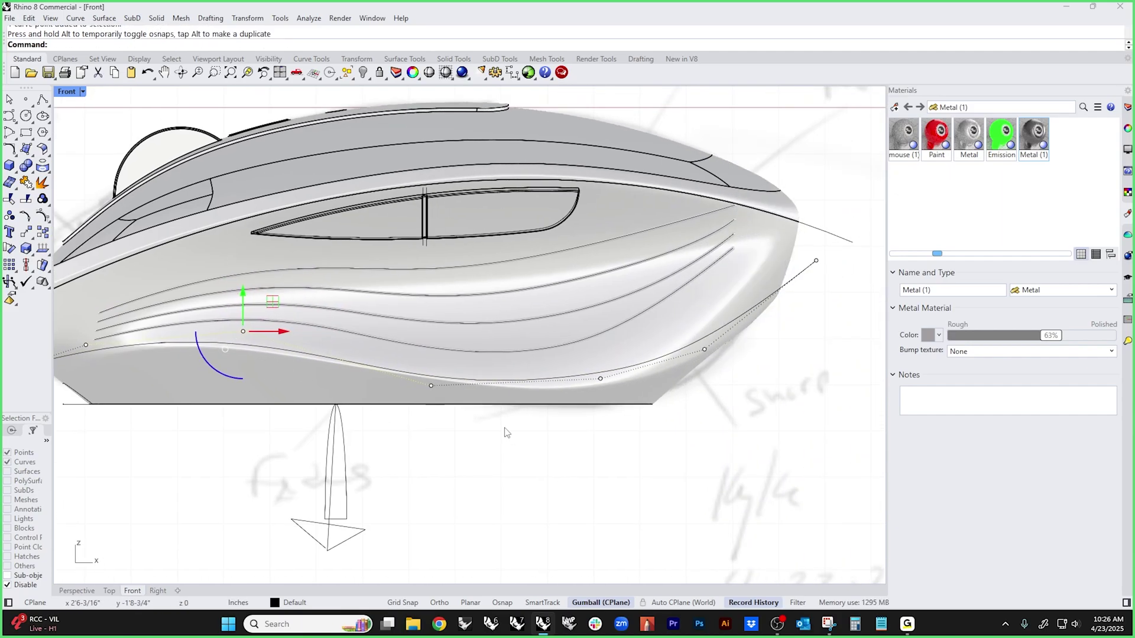
{"action": "left_click", "coordinate": [600, 378]}
{"action": "left_click_drag", "start_coordinate": [601, 379], "coordinate": [596, 389]}
{"action": "left_click", "coordinate": [705, 350]}
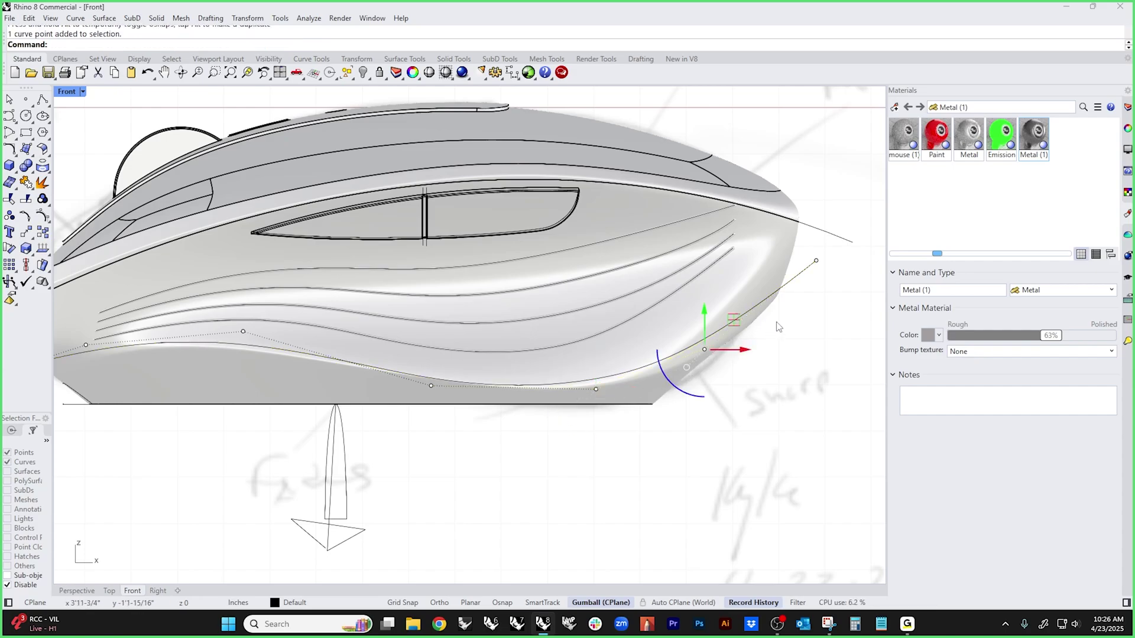
{"action": "left_click_drag", "start_coordinate": [705, 349], "coordinate": [704, 360]}
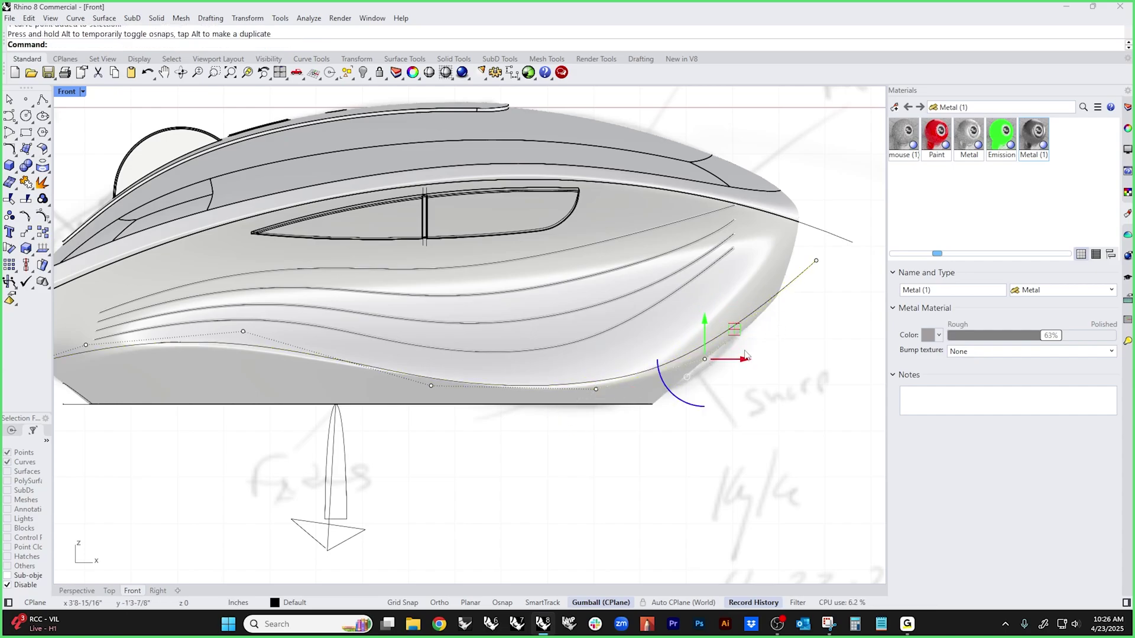
{"action": "key", "text": "Escape"}
{"action": "key", "text": "Escape"}
{"action": "left_click", "coordinate": [488, 386]}
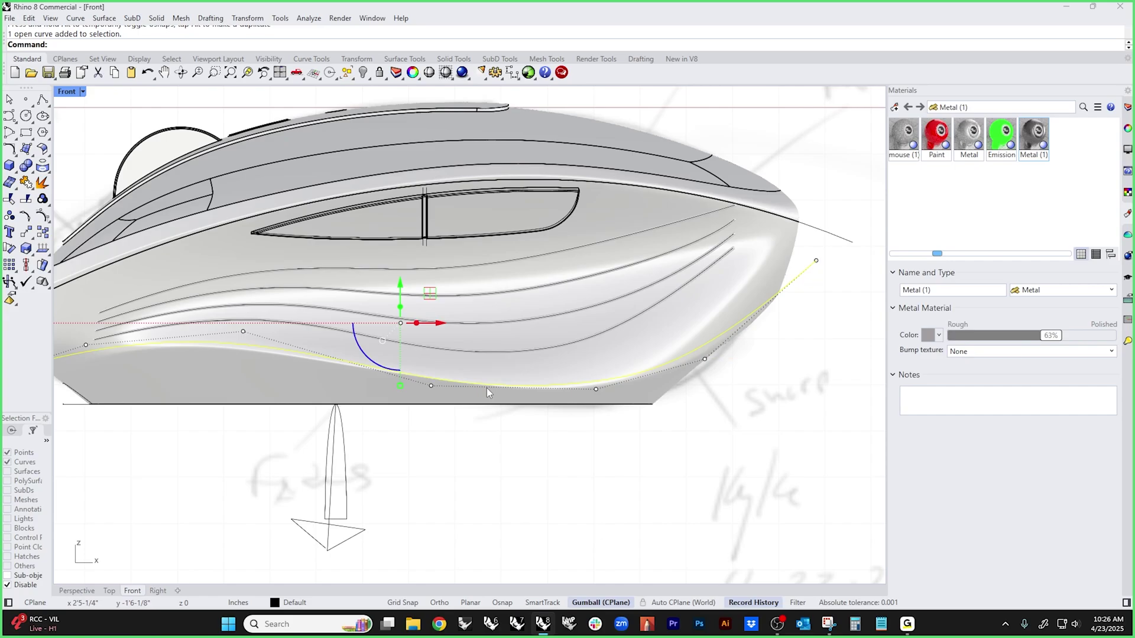
{"action": "left_click", "coordinate": [431, 386]}
{"action": "left_click_drag", "start_coordinate": [431, 347], "coordinate": [422, 378]}
{"action": "left_click", "coordinate": [466, 455]}
- Split the lower mouse body with the wavy curve as the cutting object
{"action": "scroll", "coordinate": [459, 434], "scroll_direction": "down", "scroll_amount": 4}
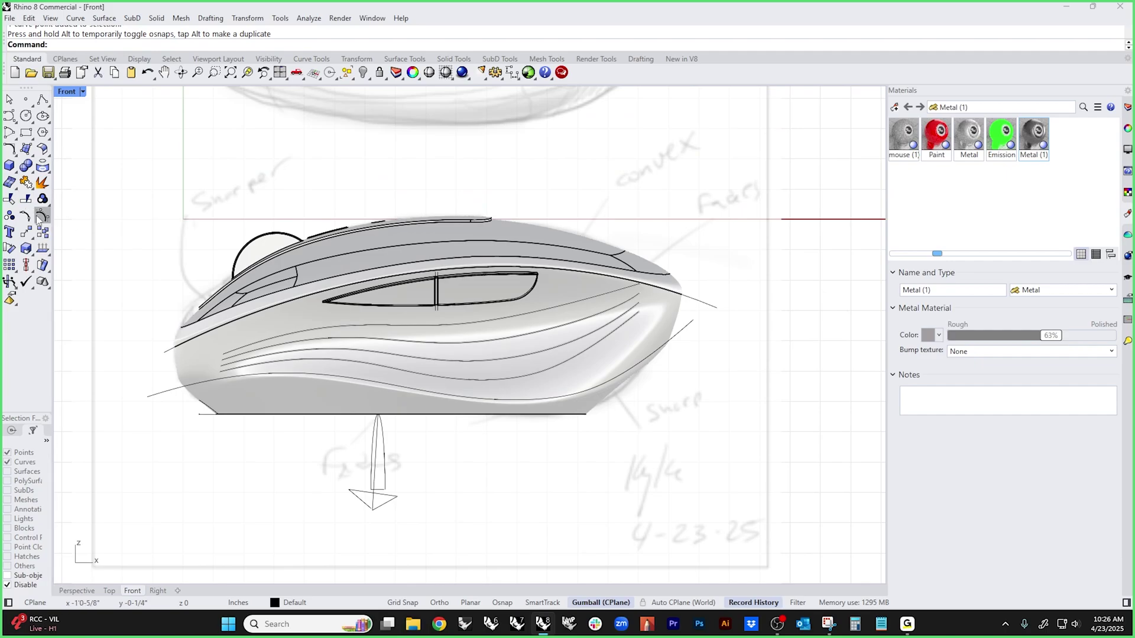
{"action": "left_click", "coordinate": [26, 199]}
{"action": "left_click", "coordinate": [234, 370]}
{"action": "key", "text": "Return"}
{"action": "left_click", "coordinate": [166, 392]}
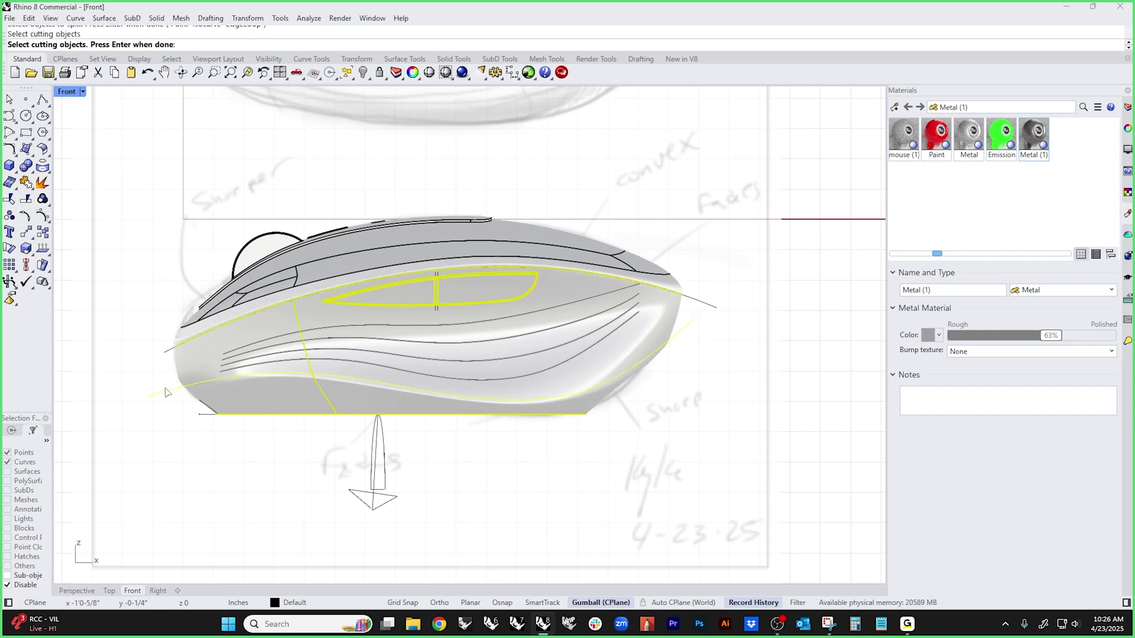
{"action": "key", "text": "Return"}
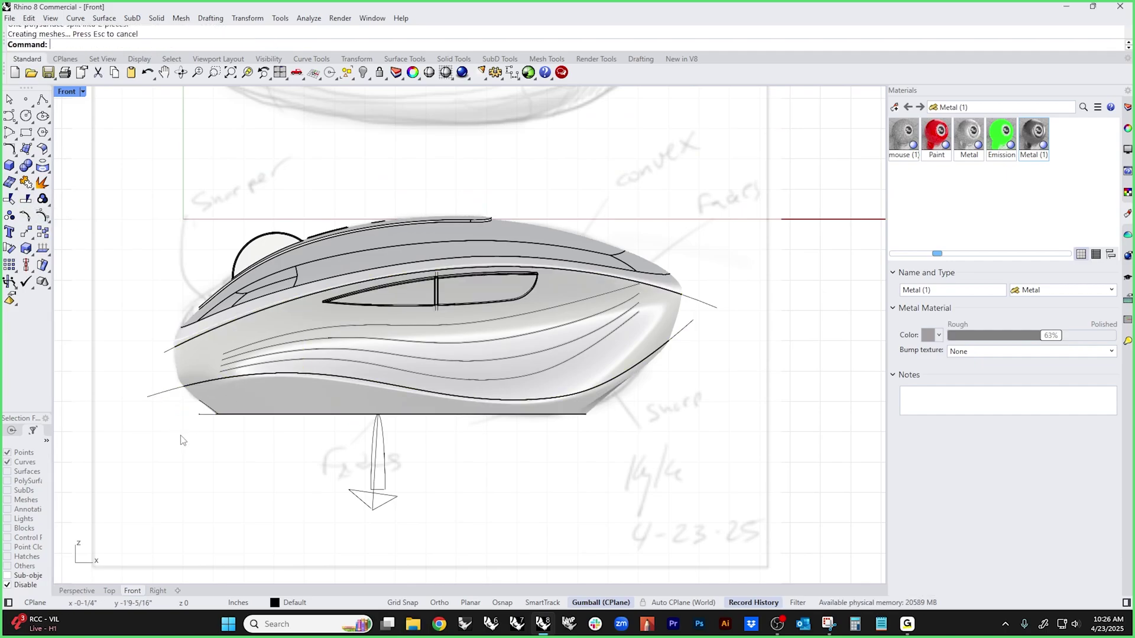
- Show the mouse in the perspective view with the Rendered display mode and turn it to a side view
{"action": "key", "text": "F4"}
{"action": "middle_click", "coordinate": [294, 391]}
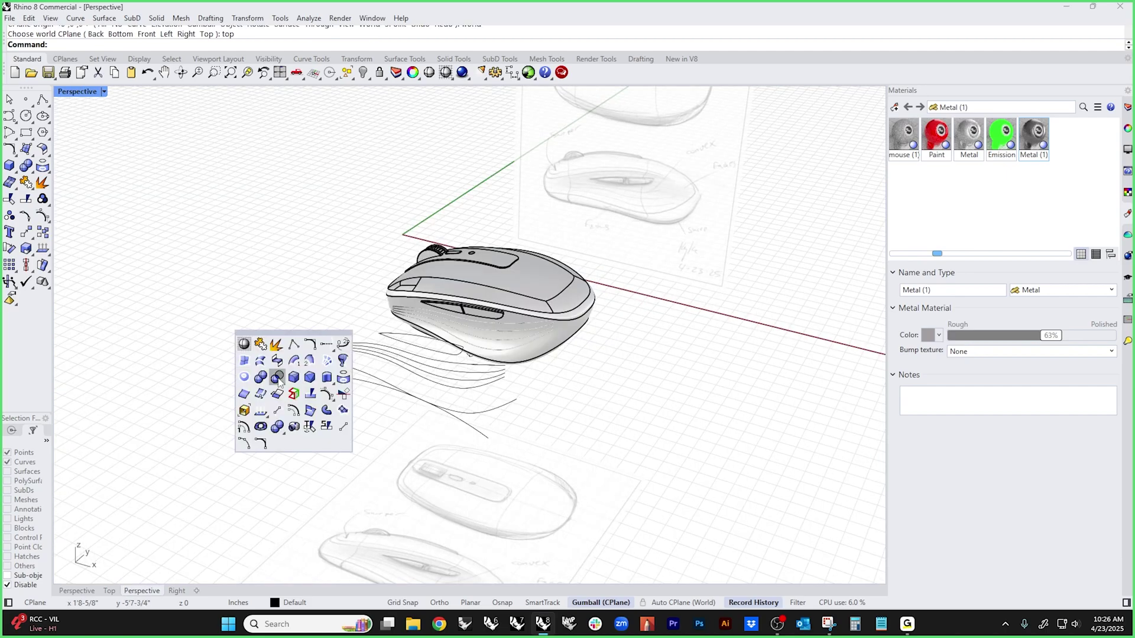
{"action": "left_click", "coordinate": [243, 343]}
{"action": "scroll", "coordinate": [455, 287], "scroll_direction": "up", "scroll_amount": 5}
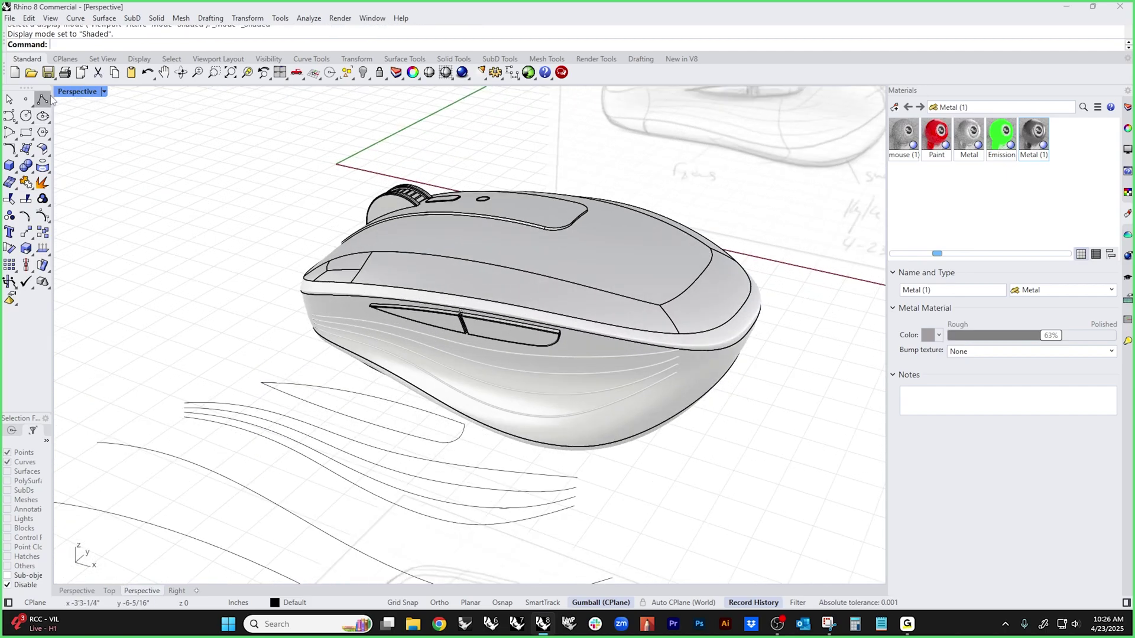
{"action": "left_click", "coordinate": [77, 93]}
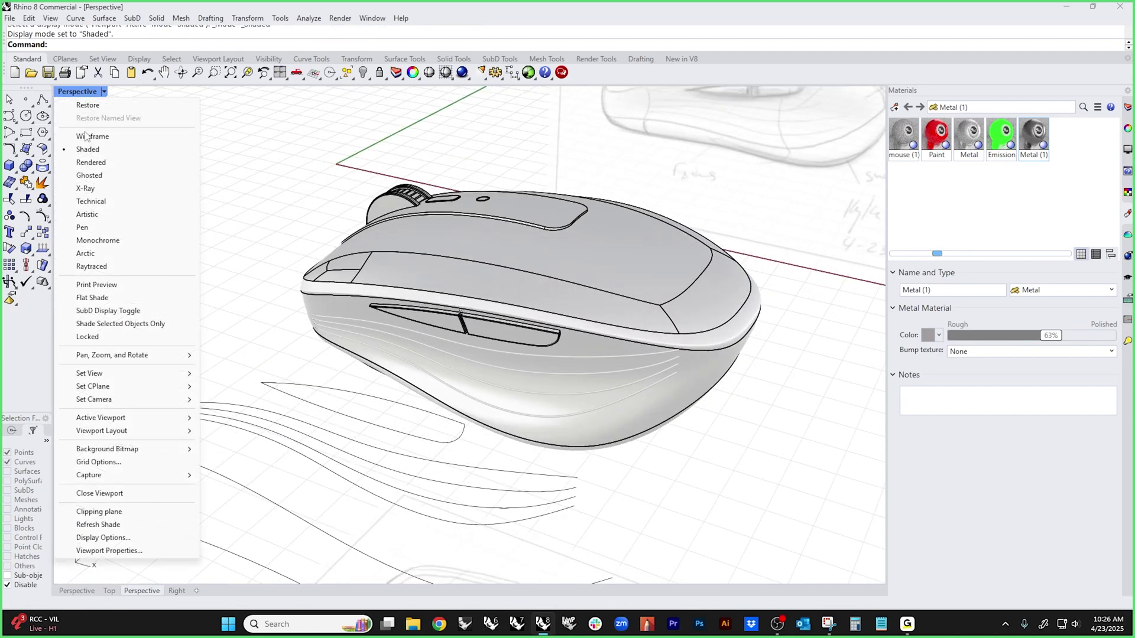
{"action": "left_click", "coordinate": [90, 163]}
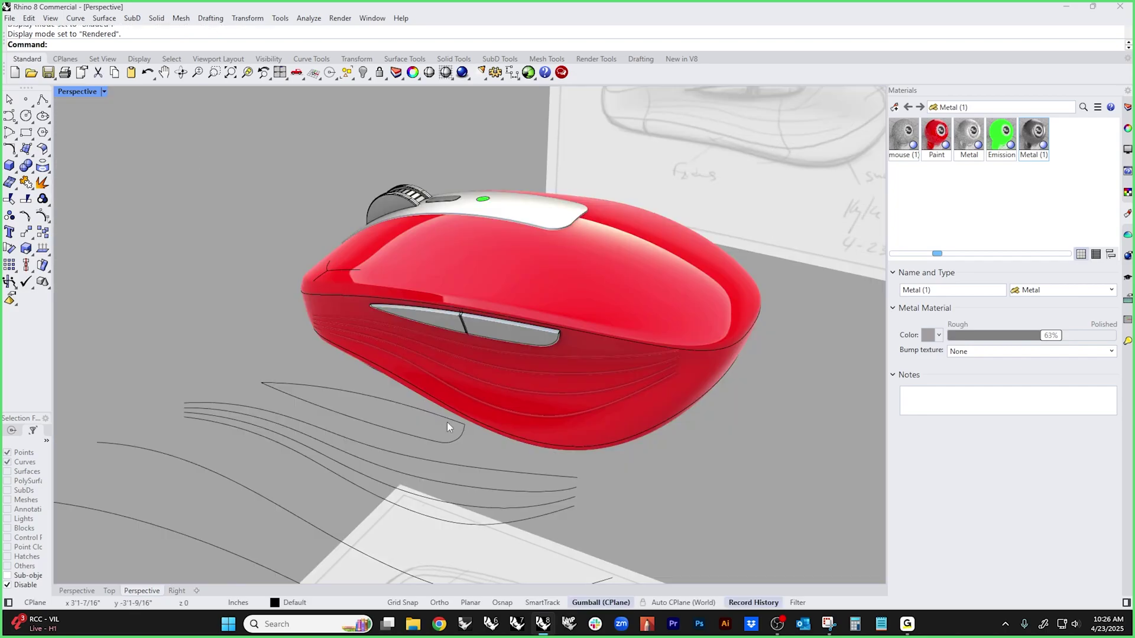
{"action": "right_click_drag", "start_coordinate": [447, 422], "coordinate": [665, 374]}
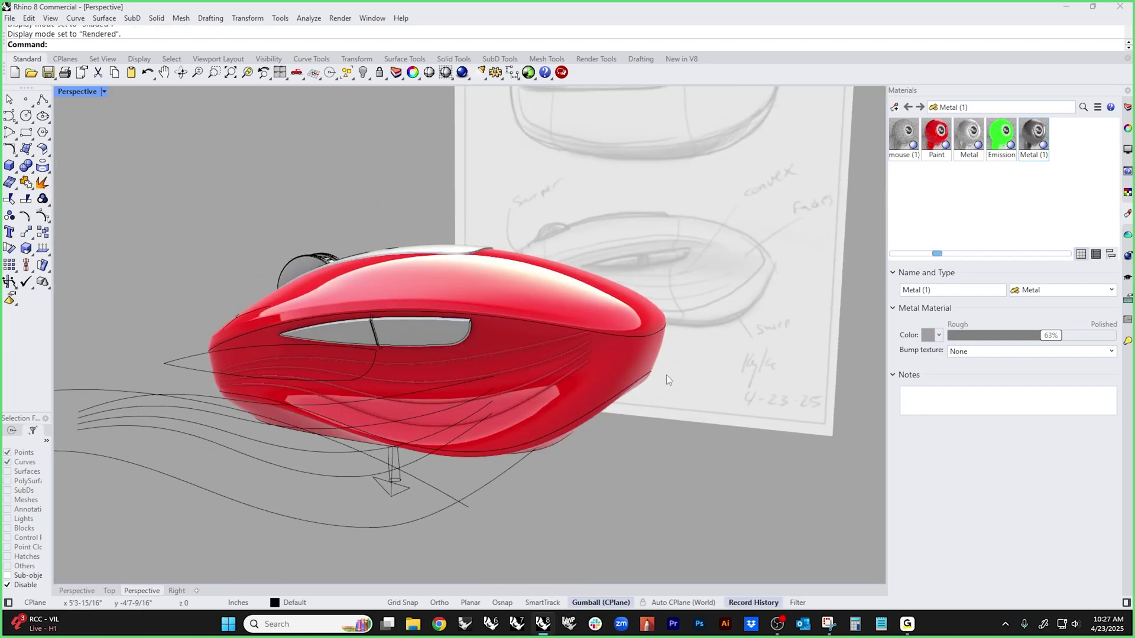
- Create a new Plastic material with a black color and 37% clarity
{"action": "left_click", "coordinate": [893, 107]}
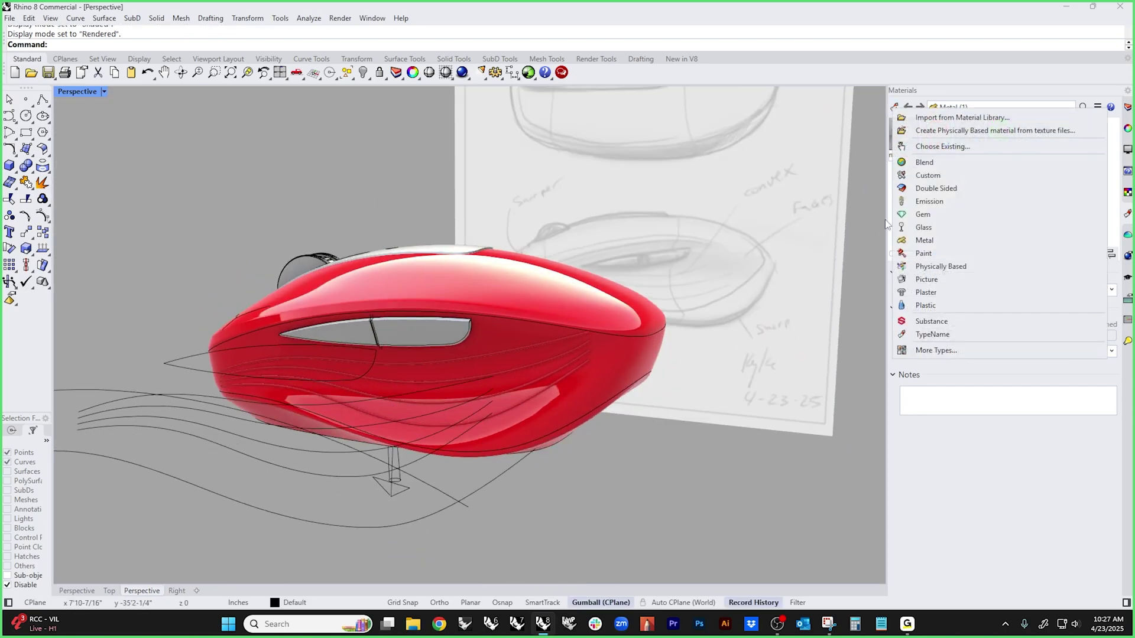
{"action": "left_click", "coordinate": [915, 307]}
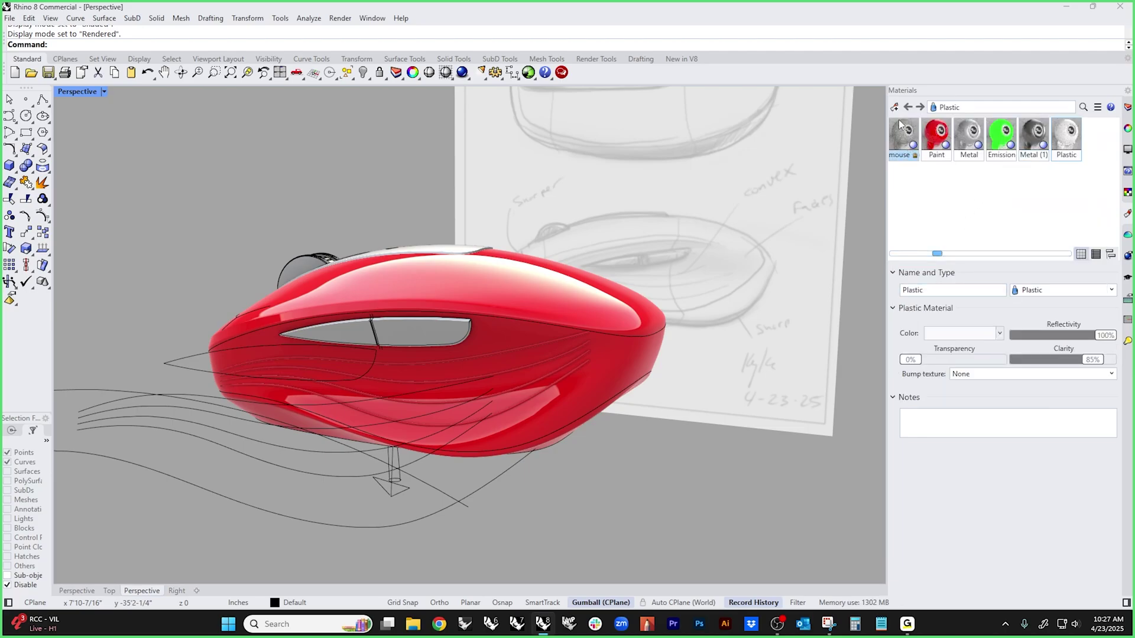
{"action": "left_click", "coordinate": [953, 335]}
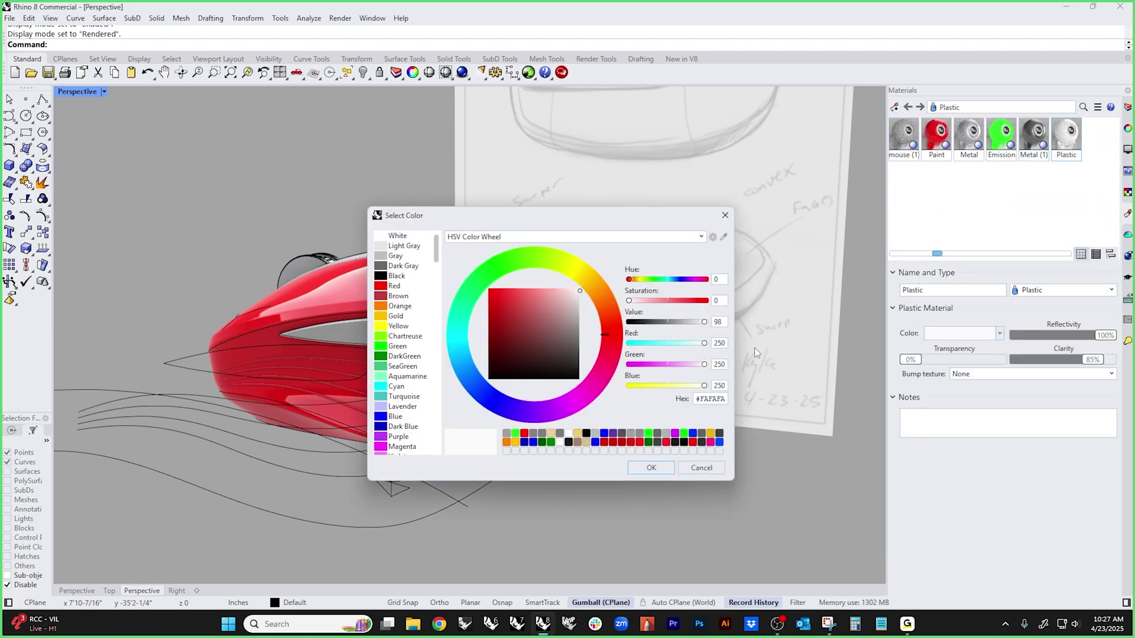
{"action": "left_click_drag", "start_coordinate": [565, 331], "coordinate": [644, 453]}
{"action": "left_click", "coordinate": [651, 468]}
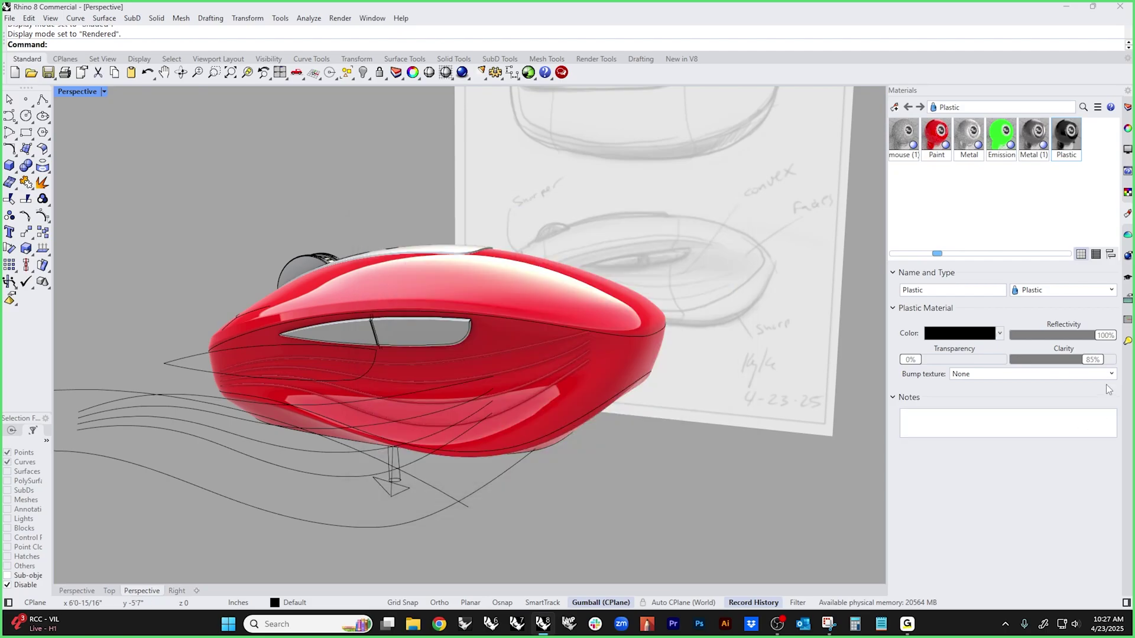
{"action": "left_click_drag", "start_coordinate": [1093, 359], "coordinate": [1050, 359]}
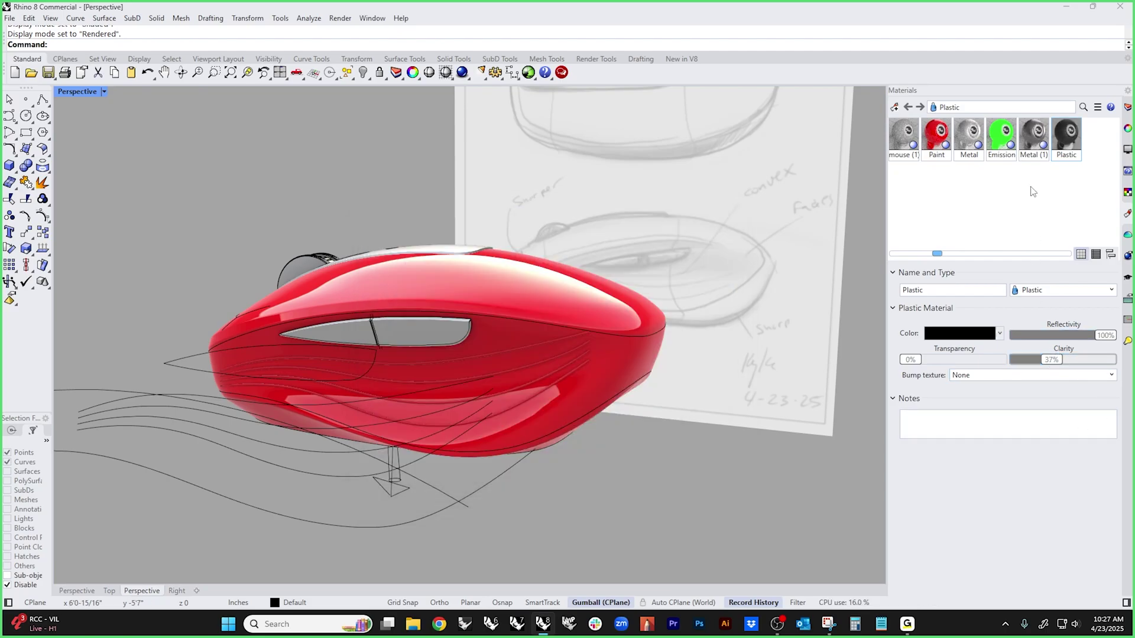
- Assign the black plastic material to the body's middle side band, keeping its per-face material assignments
{"action": "left_click", "coordinate": [609, 381]}
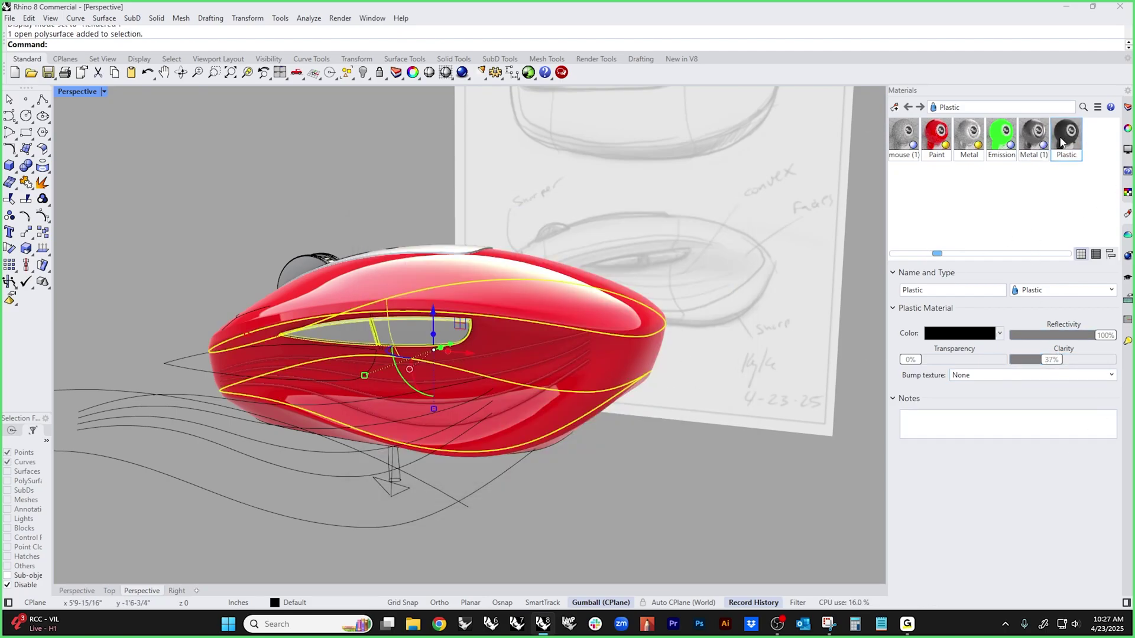
{"action": "right_click", "coordinate": [1079, 135]}
{"action": "mouse_move", "coordinate": [1064, 140]}
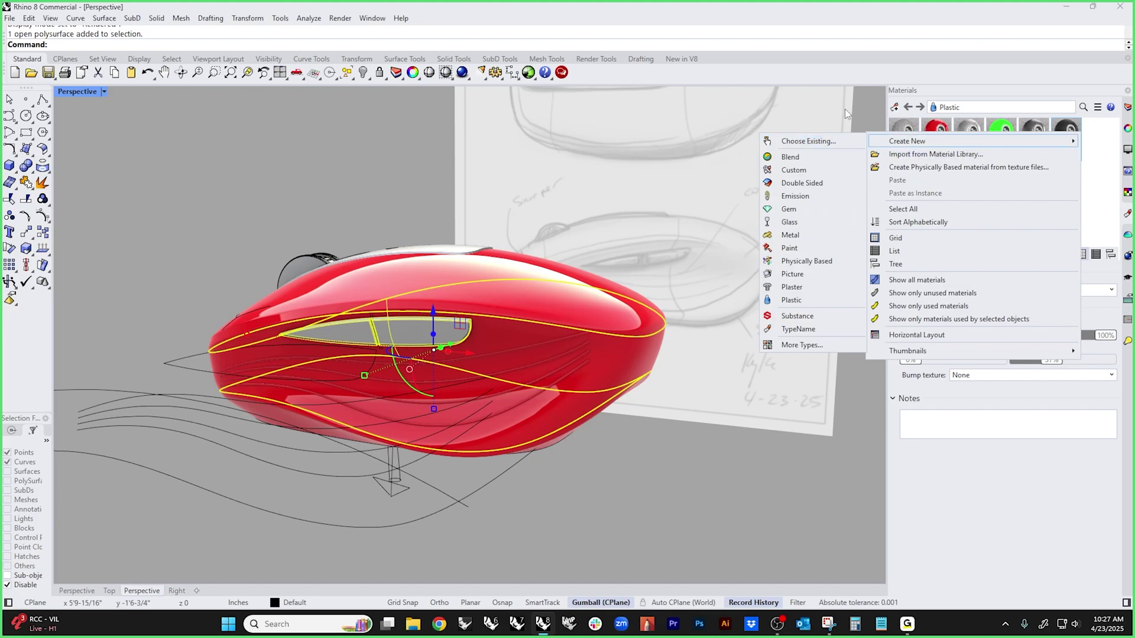
{"action": "left_click", "coordinate": [876, 109]}
{"action": "right_click", "coordinate": [1066, 132]}
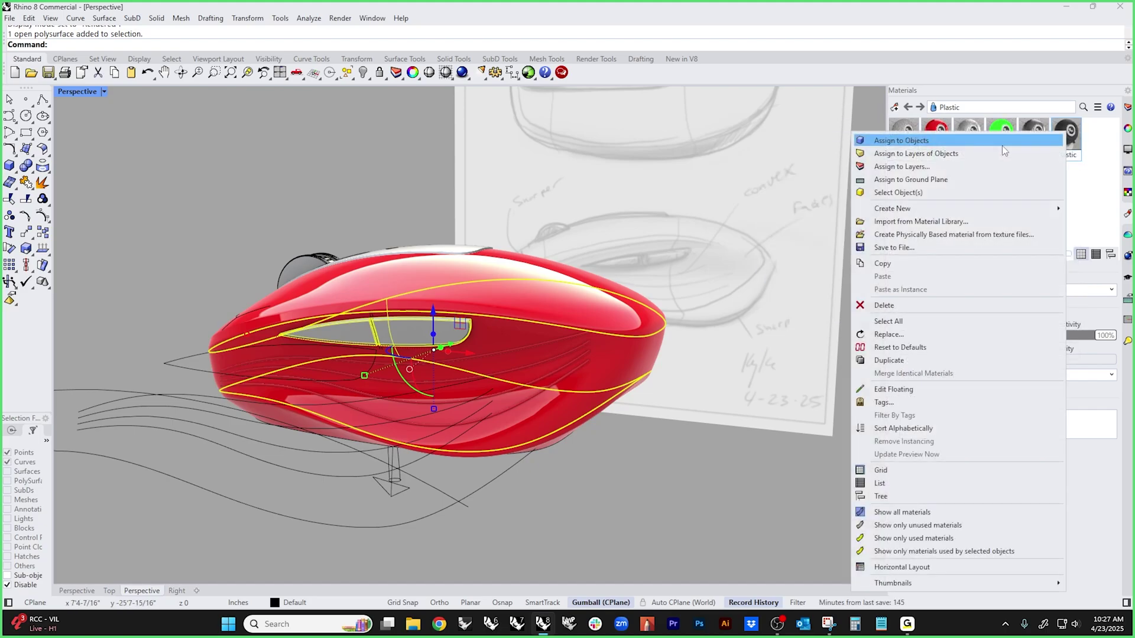
{"action": "left_click", "coordinate": [957, 140]}
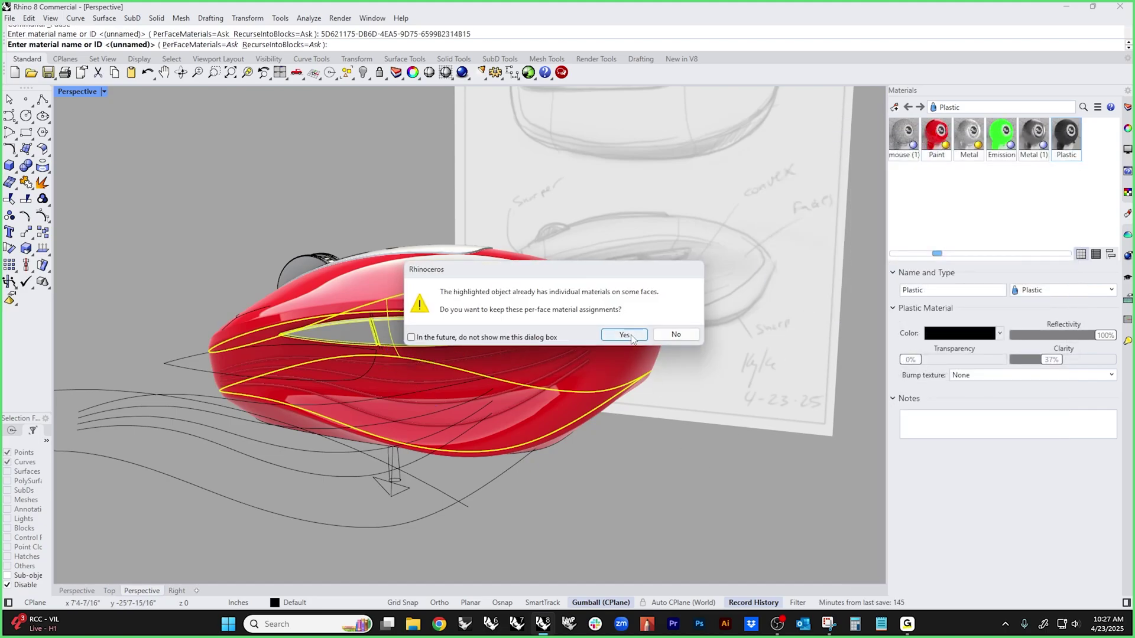
{"action": "left_click", "coordinate": [624, 335]}
- Assign the black Plastic material to the red wavy lines on the mouse's side with the buttons, discarding per-face material assignments
{"action": "right_click_drag", "start_coordinate": [657, 458], "coordinate": [418, 395]}
{"action": "scroll", "coordinate": [383, 391], "scroll_direction": "up", "scroll_amount": 7}
{"action": "scroll", "coordinate": [405, 369], "scroll_direction": "down", "scroll_amount": 6}
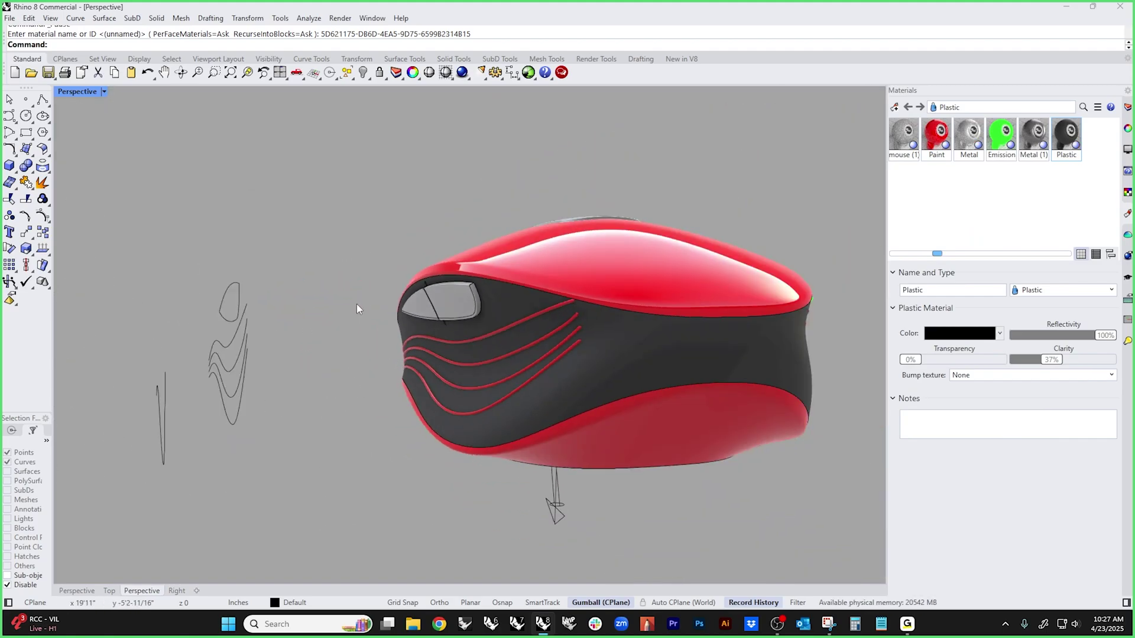
{"action": "left_click_drag", "start_coordinate": [357, 308], "coordinate": [634, 434]}
{"action": "left_click_drag", "start_coordinate": [323, 280], "coordinate": [650, 357], "text": "shift"}
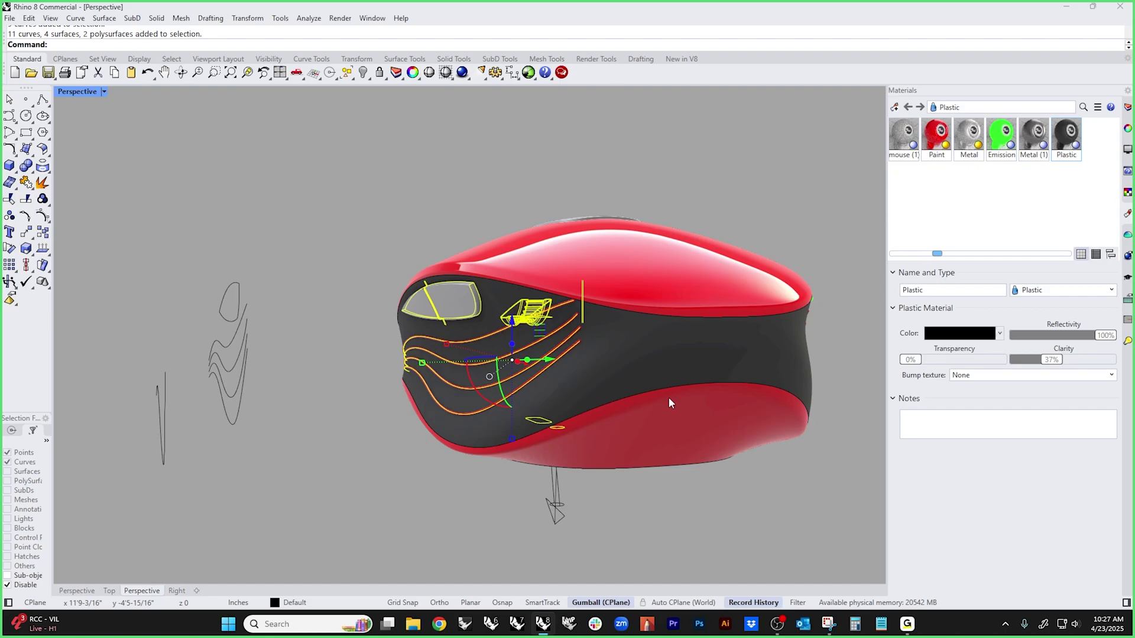
{"action": "left_click_drag", "start_coordinate": [501, 191], "coordinate": [346, 322]}
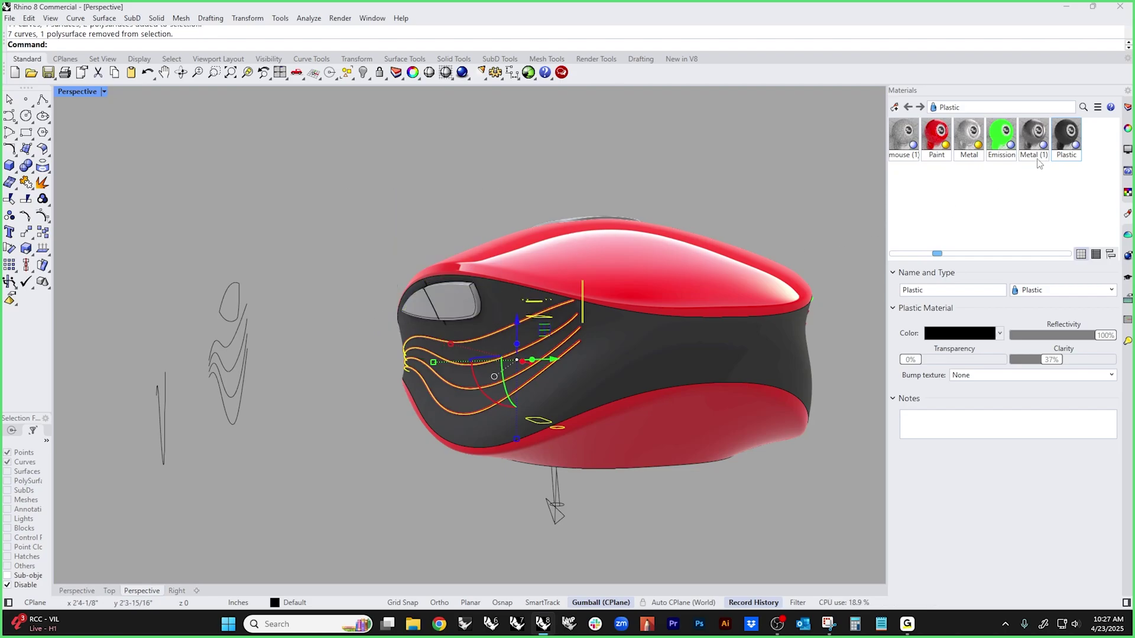
{"action": "right_click", "coordinate": [1066, 136]}
{"action": "left_click", "coordinate": [904, 144]}
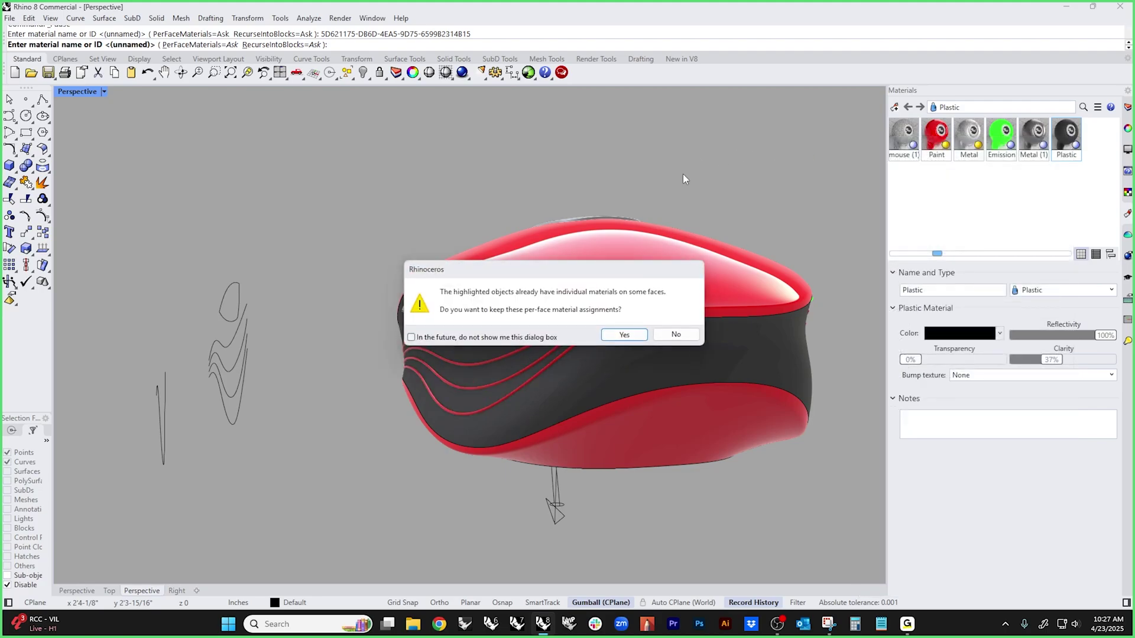
{"action": "left_click", "coordinate": [675, 335]}
{"action": "left_click", "coordinate": [412, 193]}
- Assign the black Plastic material to the wavy lines on the opposite side of the mouse
{"action": "right_click_drag", "start_coordinate": [412, 193], "coordinate": [521, 369]}
{"action": "right_click_drag", "start_coordinate": [627, 469], "coordinate": [411, 461]}
{"action": "left_click_drag", "start_coordinate": [154, 211], "coordinate": [378, 439]}
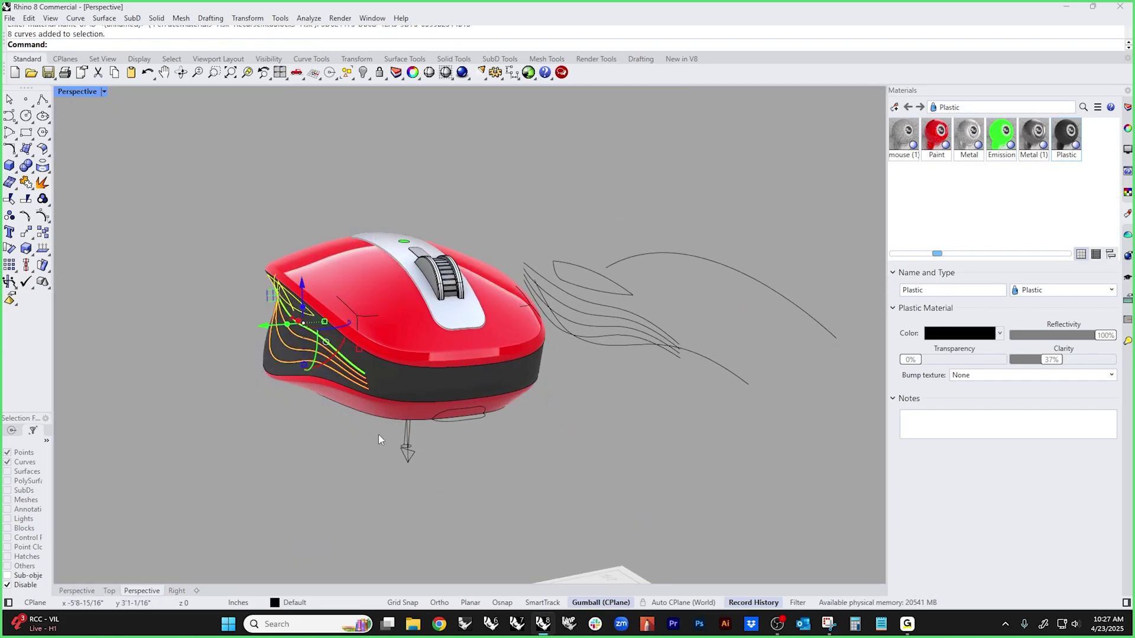
{"action": "right_click", "coordinate": [1077, 140]}
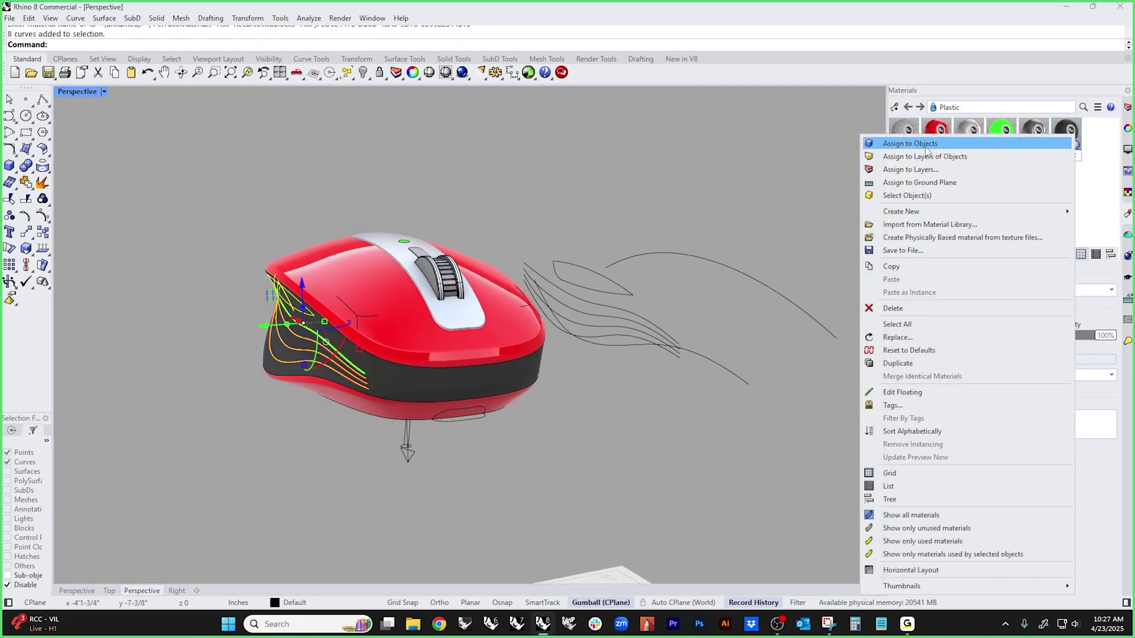
{"action": "left_click", "coordinate": [910, 143]}
{"action": "left_click", "coordinate": [576, 421]}
- Assign the Metal (1) material to the lower part of the mouse body
{"action": "right_click_drag", "start_coordinate": [448, 456], "coordinate": [487, 413]}
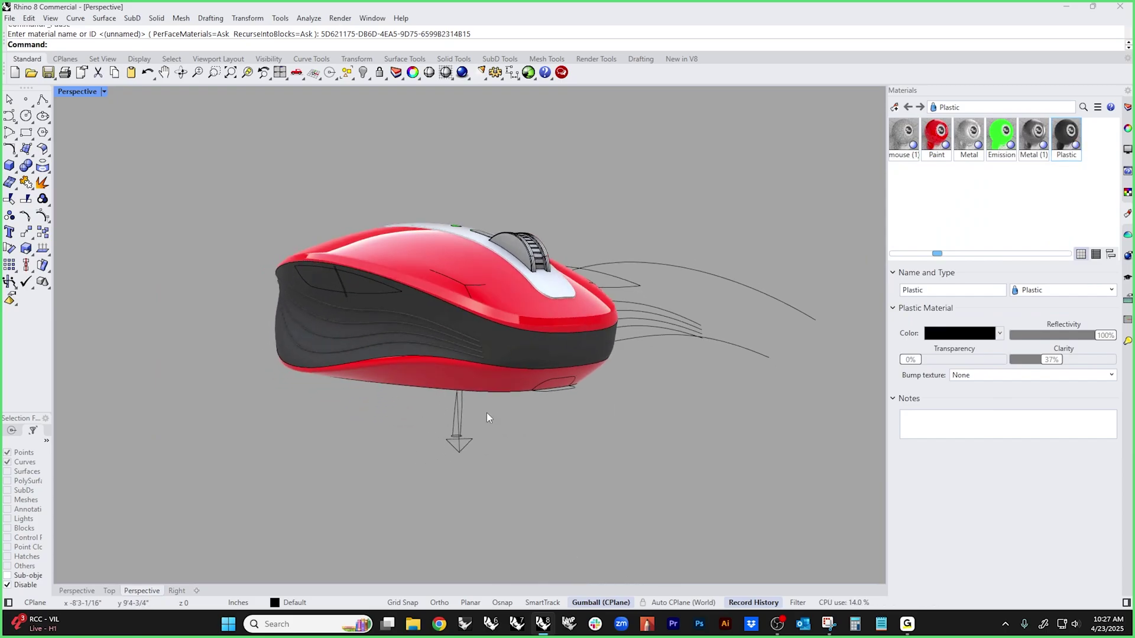
{"action": "scroll", "coordinate": [488, 408], "scroll_direction": "up", "scroll_amount": 6}
{"action": "left_click", "coordinate": [489, 373]}
{"action": "left_click", "coordinate": [1031, 137]}
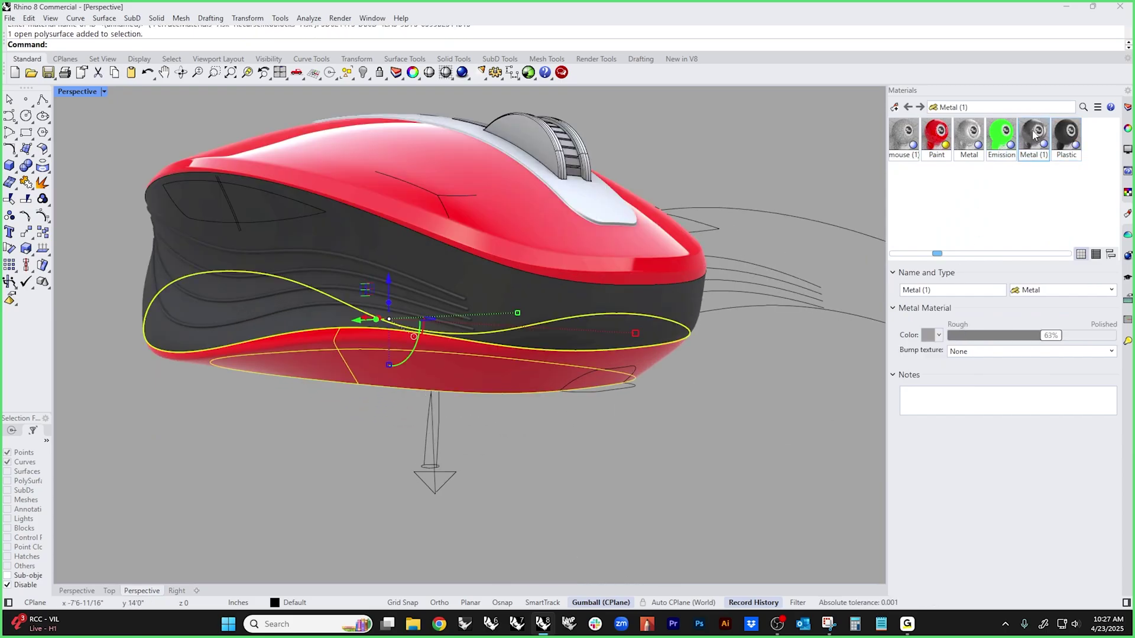
{"action": "right_click", "coordinate": [1032, 137]}
{"action": "left_click", "coordinate": [894, 141]}
{"action": "left_click", "coordinate": [720, 393]}
- Select all curves in the model and hide them
{"action": "mouse_move", "coordinate": [720, 392]}
{"action": "right_mouse_down"}
{"action": "mouse_move", "coordinate": [522, 444]}
{"action": "mouse_move", "coordinate": [578, 387]}
{"action": "mouse_move", "coordinate": [556, 425]}
{"action": "mouse_move", "coordinate": [562, 388]}
{"action": "mouse_move", "coordinate": [565, 456]}
{"action": "mouse_move", "coordinate": [735, 472]}
{"action": "mouse_move", "coordinate": [623, 438]}
{"action": "mouse_move", "coordinate": [586, 370]}
{"action": "mouse_move", "coordinate": [662, 331]}
{"action": "mouse_move", "coordinate": [638, 355]}
{"action": "mouse_move", "coordinate": [633, 368]}
{"action": "mouse_move", "coordinate": [649, 383]}
{"action": "mouse_move", "coordinate": [622, 425]}
{"action": "mouse_move", "coordinate": [651, 408]}
{"action": "mouse_move", "coordinate": [601, 466]}
{"action": "mouse_move", "coordinate": [532, 441]}
{"action": "mouse_move", "coordinate": [590, 400]}
{"action": "mouse_move", "coordinate": [735, 424]}
{"action": "mouse_move", "coordinate": [611, 434]}
{"action": "mouse_move", "coordinate": [709, 451]}
{"action": "mouse_move", "coordinate": [650, 454]}
{"action": "right_mouse_up"}
{"action": "type", "text": "sc"}
{"action": "key", "text": "Return"}
{"action": "type", "text": "h"}
{"action": "key", "text": "Return"}
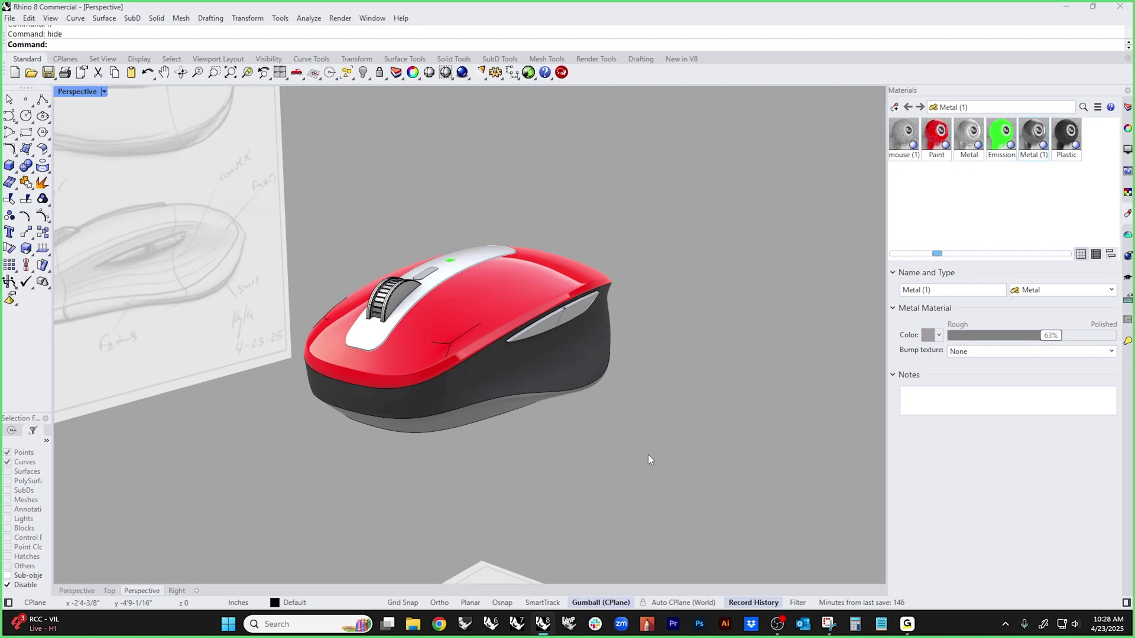
- Turn off Layer 05 to hide the reference sketches
{"action": "right_click_drag", "start_coordinate": [648, 455], "coordinate": [601, 459]}
{"action": "scroll", "coordinate": [544, 391], "scroll_direction": "down", "scroll_amount": 6}
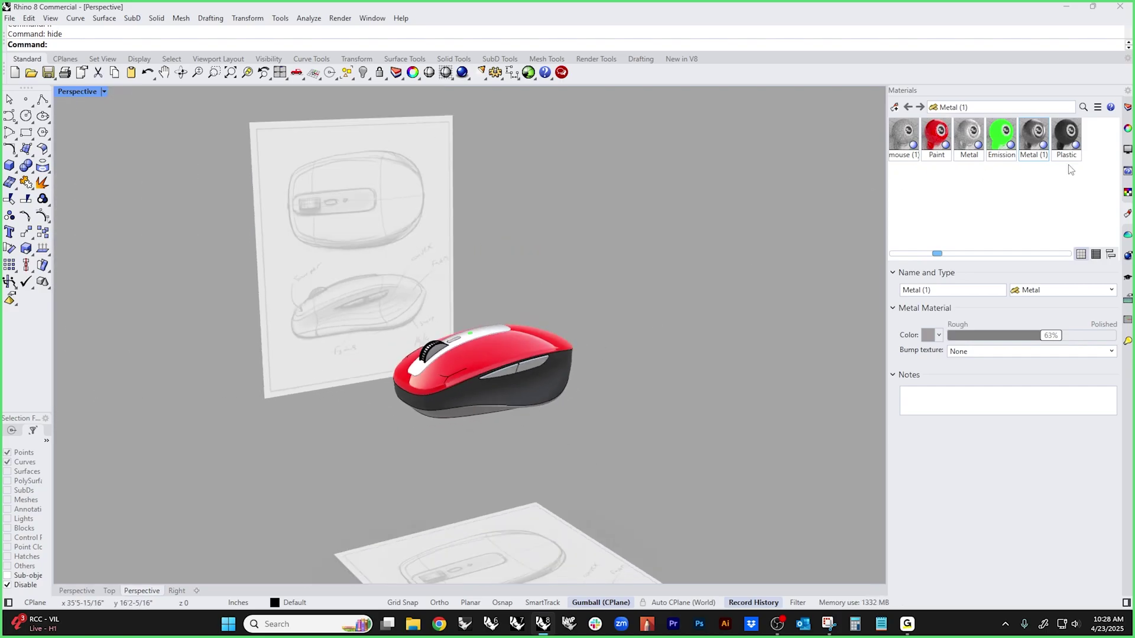
{"action": "left_click", "coordinate": [1129, 110]}
{"action": "left_click", "coordinate": [953, 207]}
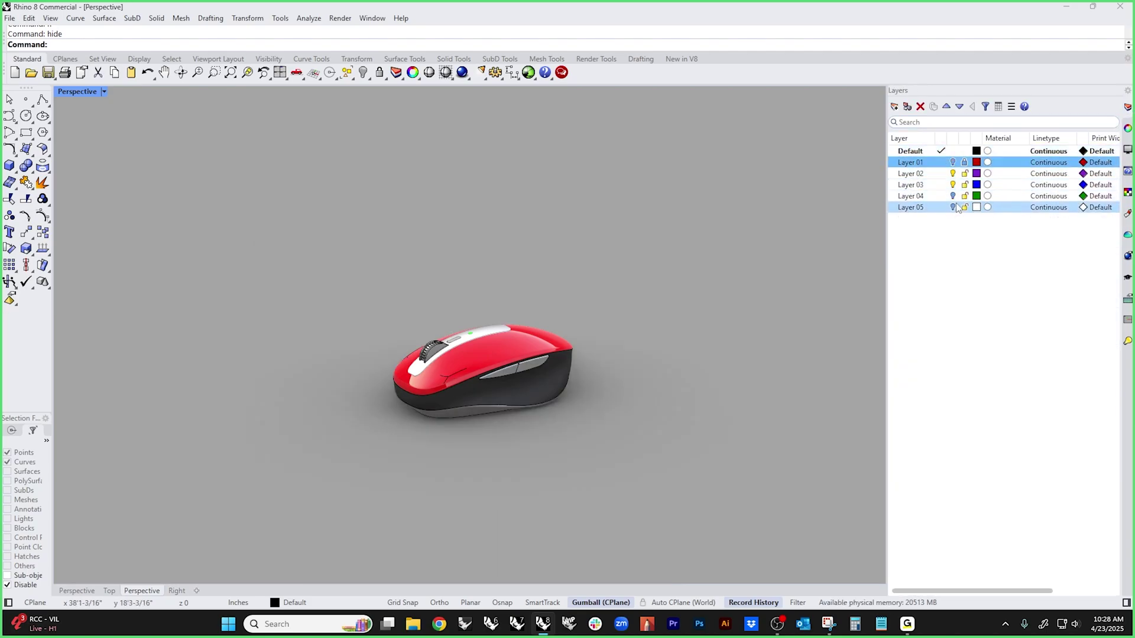
- Preview the mouse close up from its button side in the Raytraced display mode
{"action": "scroll", "coordinate": [437, 376], "scroll_direction": "up", "scroll_amount": 10}
{"action": "right_click_drag", "start_coordinate": [556, 353], "coordinate": [595, 304]}
{"action": "scroll", "coordinate": [569, 325], "scroll_direction": "up", "scroll_amount": 2}
{"action": "left_click", "coordinate": [76, 91]}
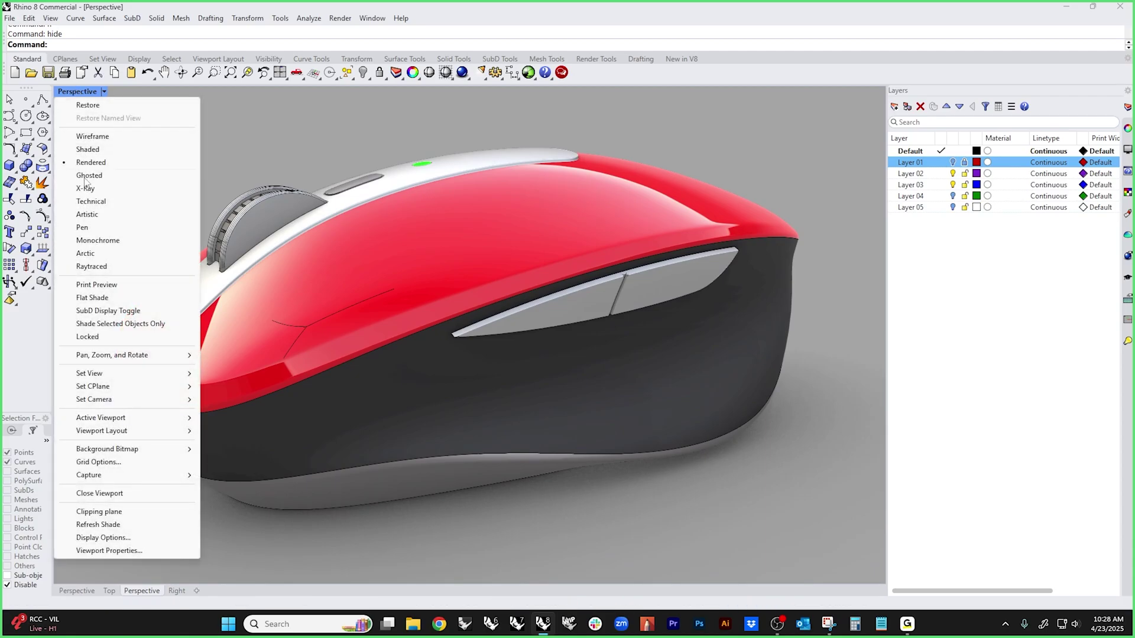
{"action": "left_click", "coordinate": [101, 266]}
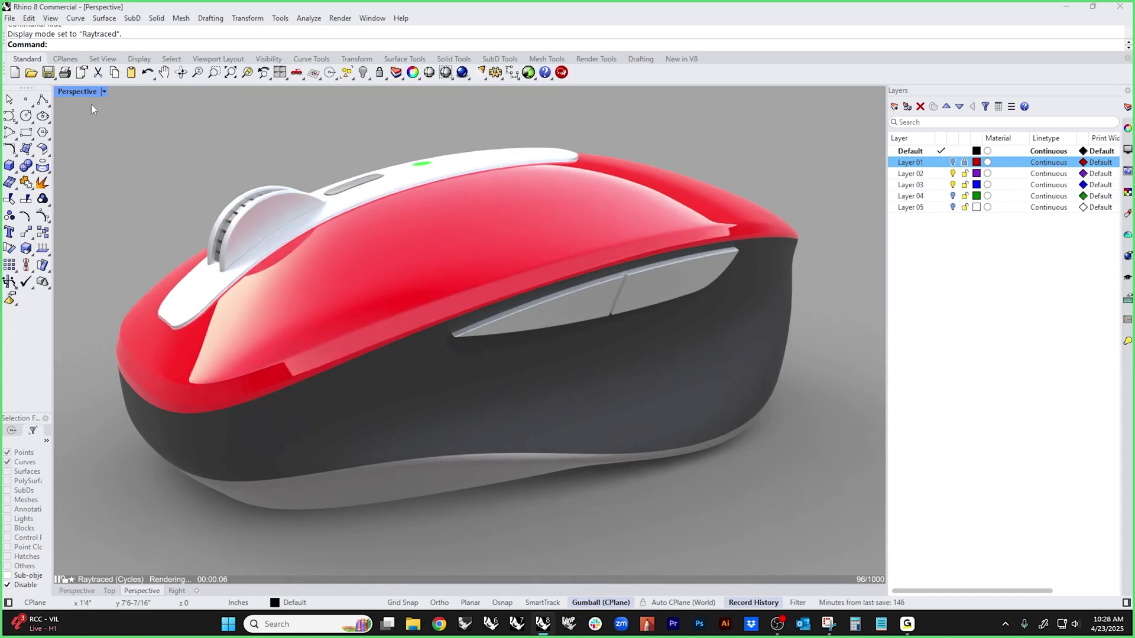
- Set the viewport to the Shaded display mode and the Right view
{"action": "left_click", "coordinate": [72, 91]}
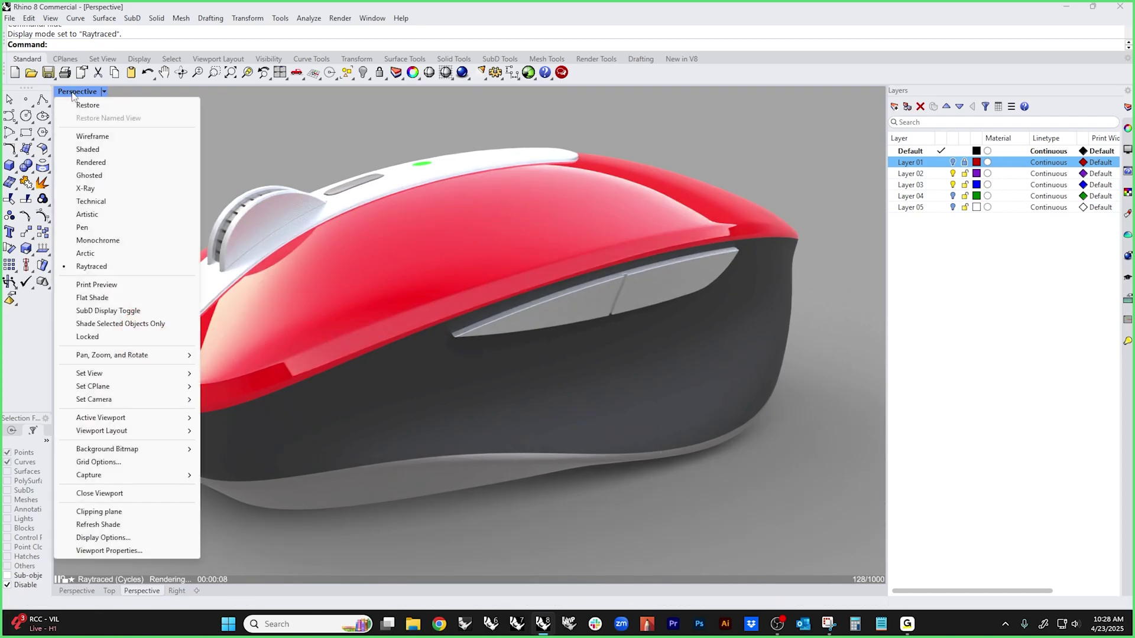
{"action": "left_click", "coordinate": [88, 150]}
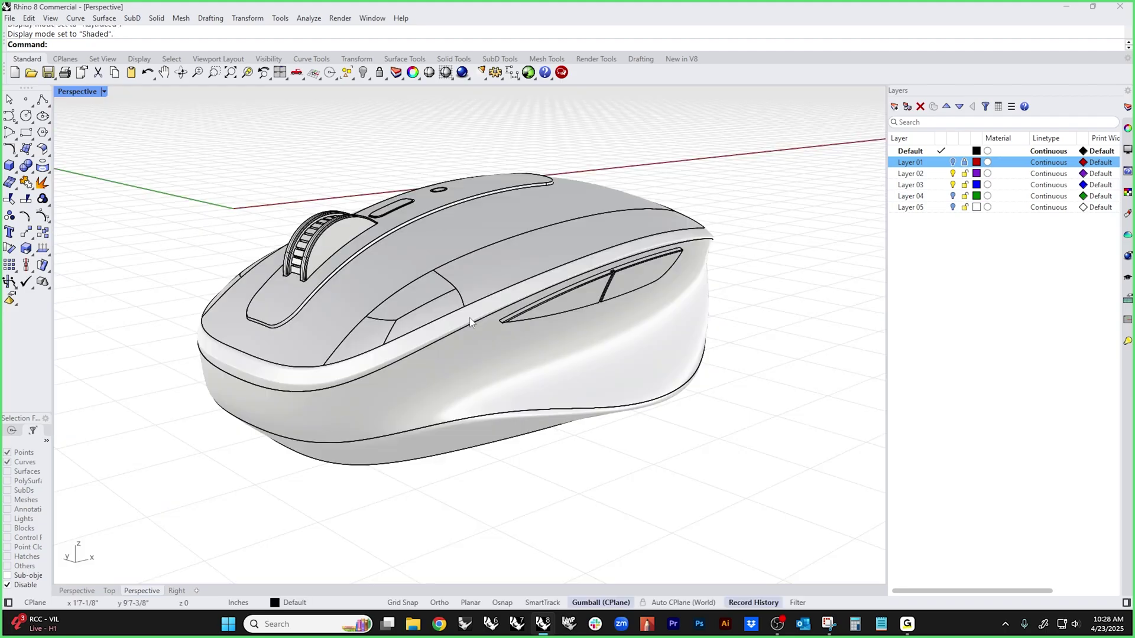
{"action": "scroll", "coordinate": [414, 353], "scroll_direction": "down", "scroll_amount": 6}
{"action": "key", "text": "ctrl+F3"}
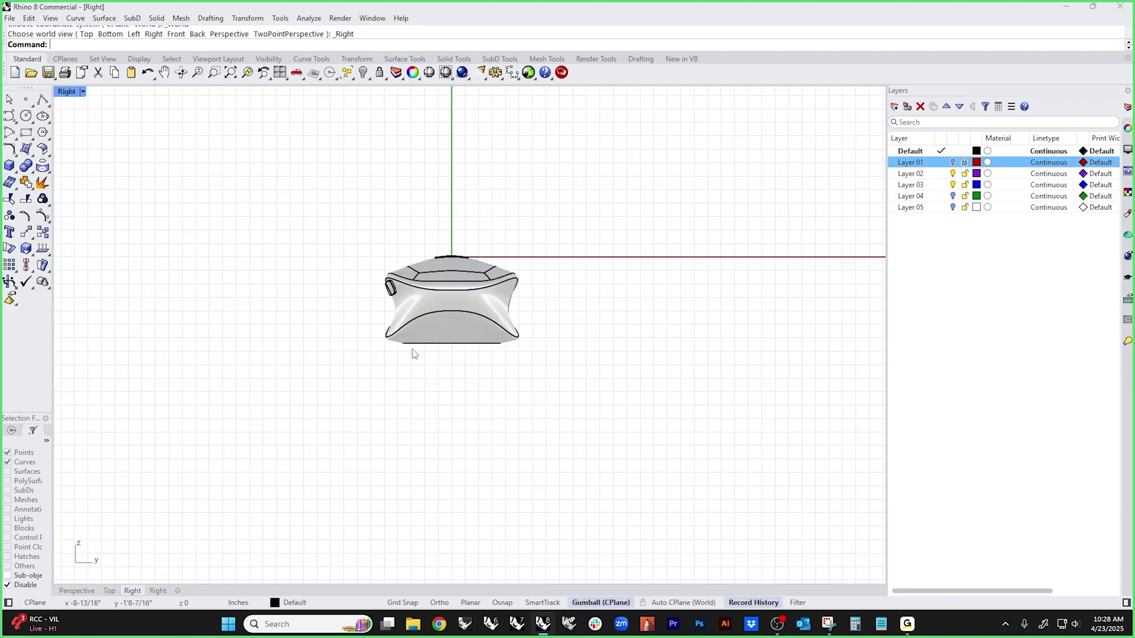
- Start a degree 3 control-point curve with a straight horizontal run directly beneath the mouse, extending well past it on both sides
{"action": "left_click", "coordinate": [7, 121]}
{"action": "scroll", "coordinate": [467, 310], "scroll_direction": "down", "scroll_amount": 6}
{"action": "right_click_drag", "start_coordinate": [437, 343], "coordinate": [532, 347]}
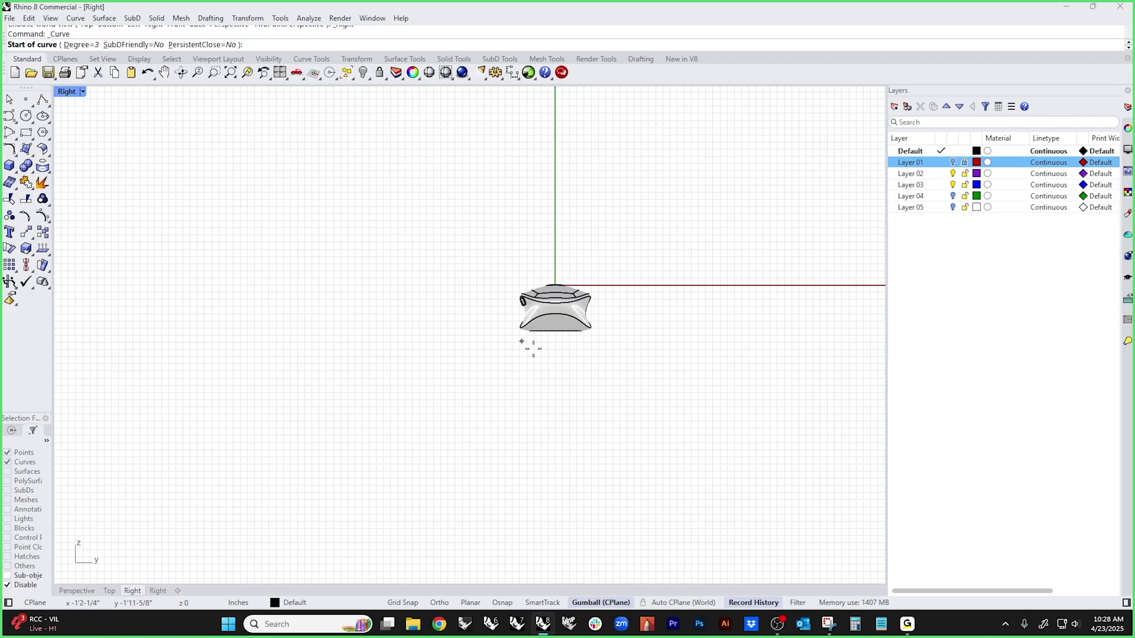
{"action": "key", "text": "alt"}
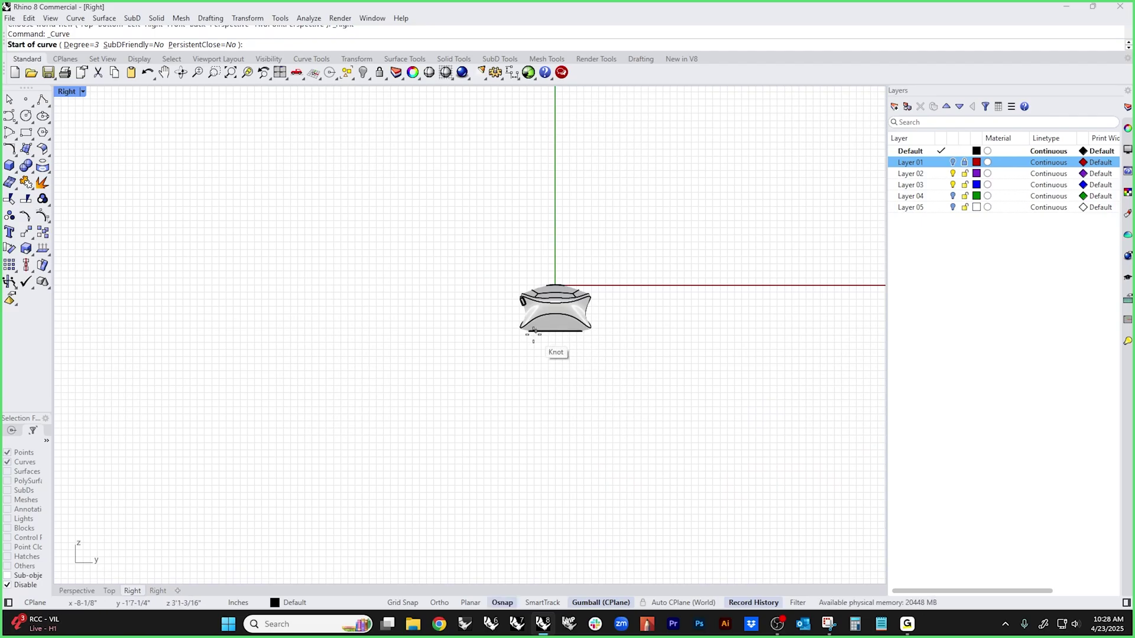
{"action": "left_click", "coordinate": [216, 332]}
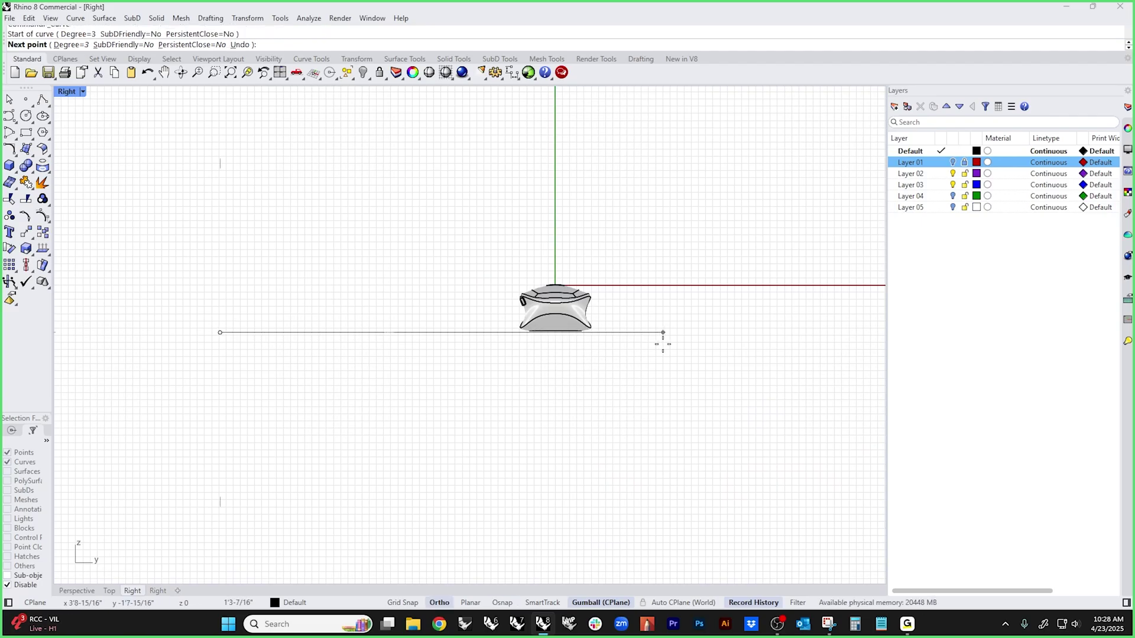
{"action": "left_click", "coordinate": [703, 332]}
{"action": "right_click_drag", "start_coordinate": [723, 342], "coordinate": [425, 368]}
{"action": "left_click", "coordinate": [660, 357], "text": "shift"}
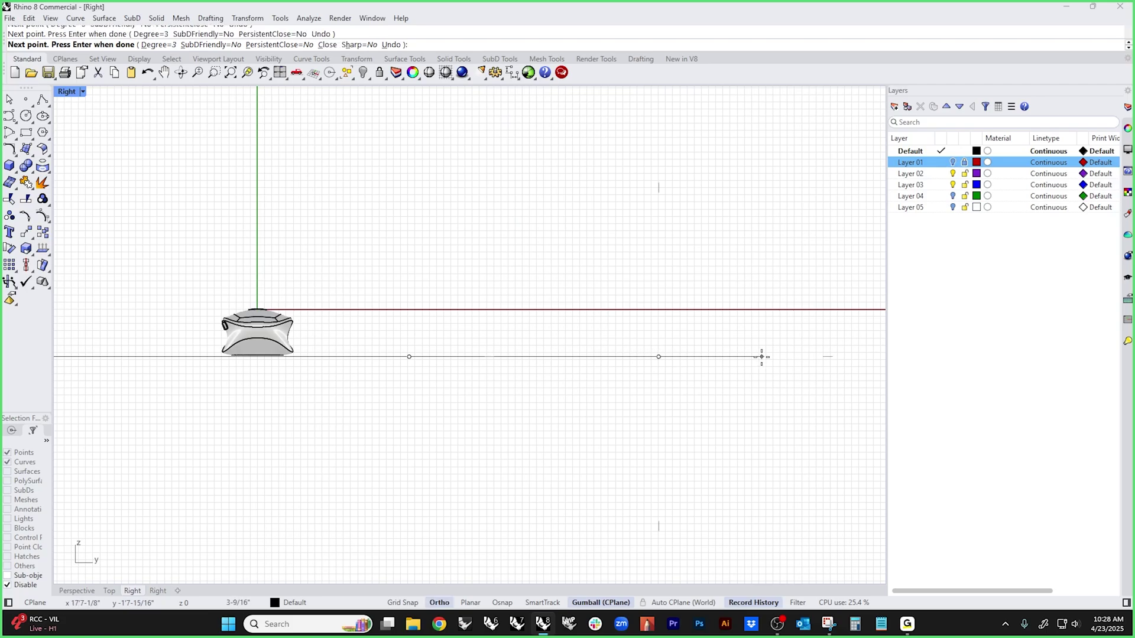
{"action": "left_click", "coordinate": [762, 357], "text": "shift"}
- Finish the curve by sweeping it upward beyond the flat run into a tall backdrop profile
{"action": "scroll", "coordinate": [766, 284], "scroll_direction": "down", "scroll_amount": 8}
{"action": "right_click_drag", "start_coordinate": [827, 240], "coordinate": [679, 337]}
{"action": "scroll", "coordinate": [679, 337], "scroll_direction": "down", "scroll_amount": 3}
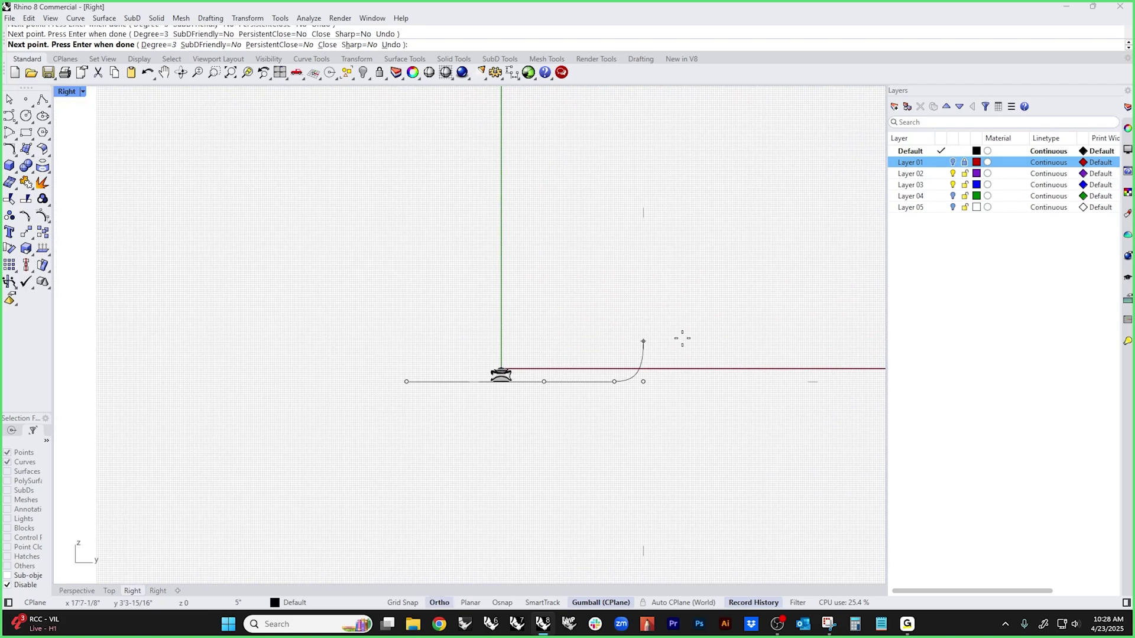
{"action": "left_click", "coordinate": [770, 227]}
{"action": "left_click", "coordinate": [740, 101]}
{"action": "key", "text": "Return"}
{"action": "right_click_drag", "start_coordinate": [620, 293], "coordinate": [610, 357]}
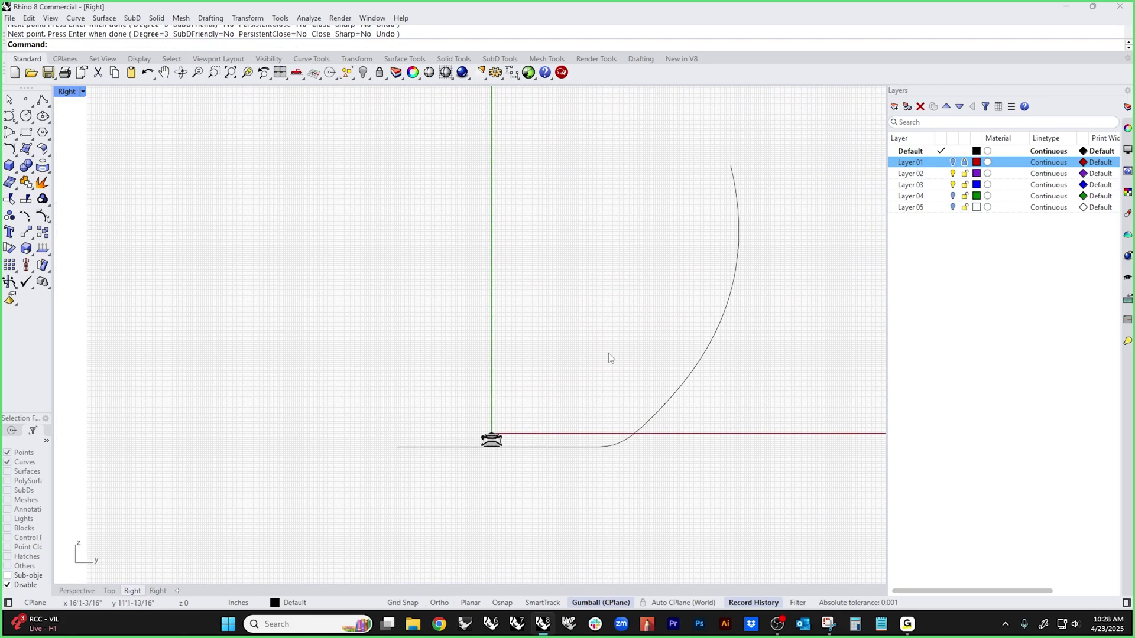
- Extrude the profile curve to both sides in the perspective view to form a wide backdrop surface beneath and behind the mouse
{"action": "left_click", "coordinate": [564, 446]}
{"action": "key", "text": "ctrl+F4"}
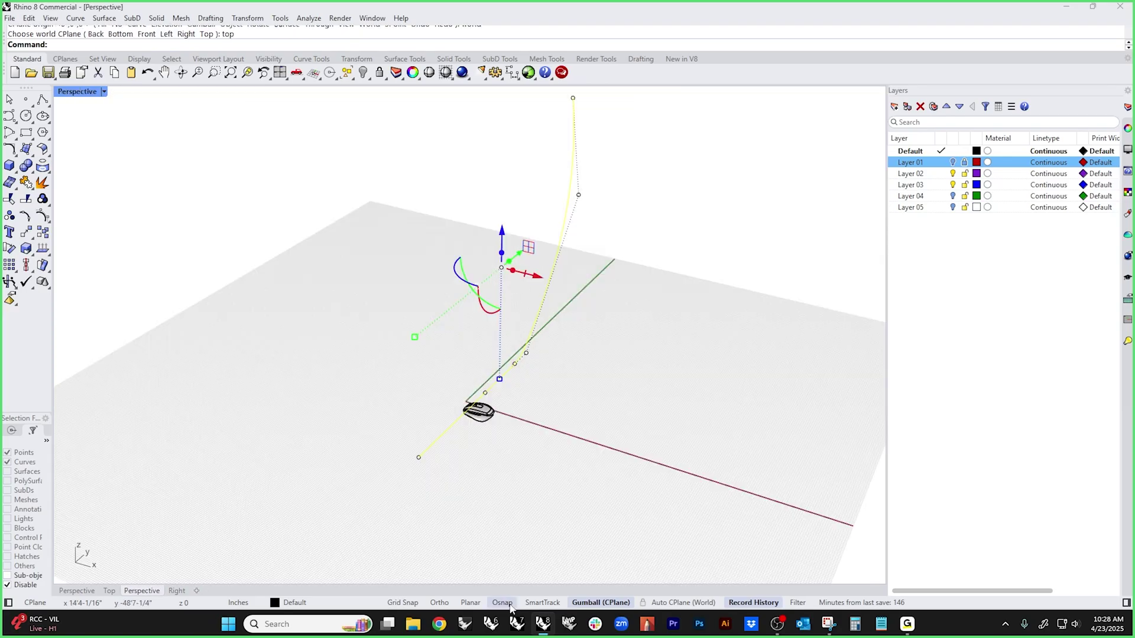
{"action": "left_click_drag", "start_coordinate": [512, 277], "coordinate": [818, 346], "text": "ctrl"}
{"action": "left_click", "coordinate": [471, 437]}
- Assign the red Paint material to the backdrop surface and show the scene in the Rendered display mode
{"action": "scroll", "coordinate": [490, 449], "scroll_direction": "up", "scroll_amount": 3}
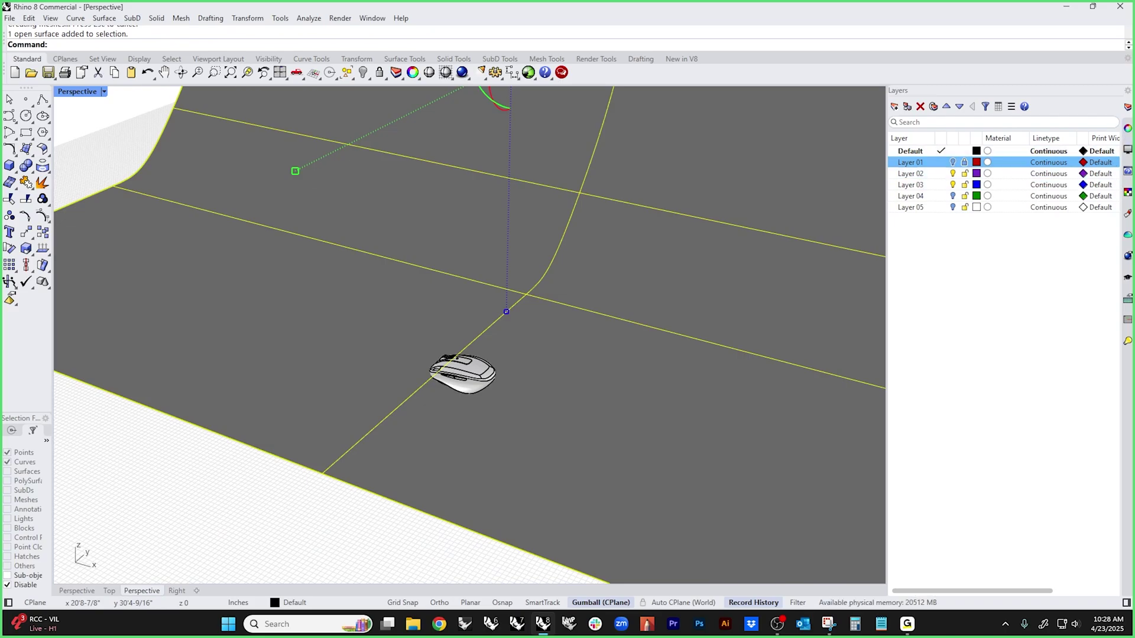
{"action": "left_click", "coordinate": [1127, 213]}
{"action": "right_click", "coordinate": [939, 147]}
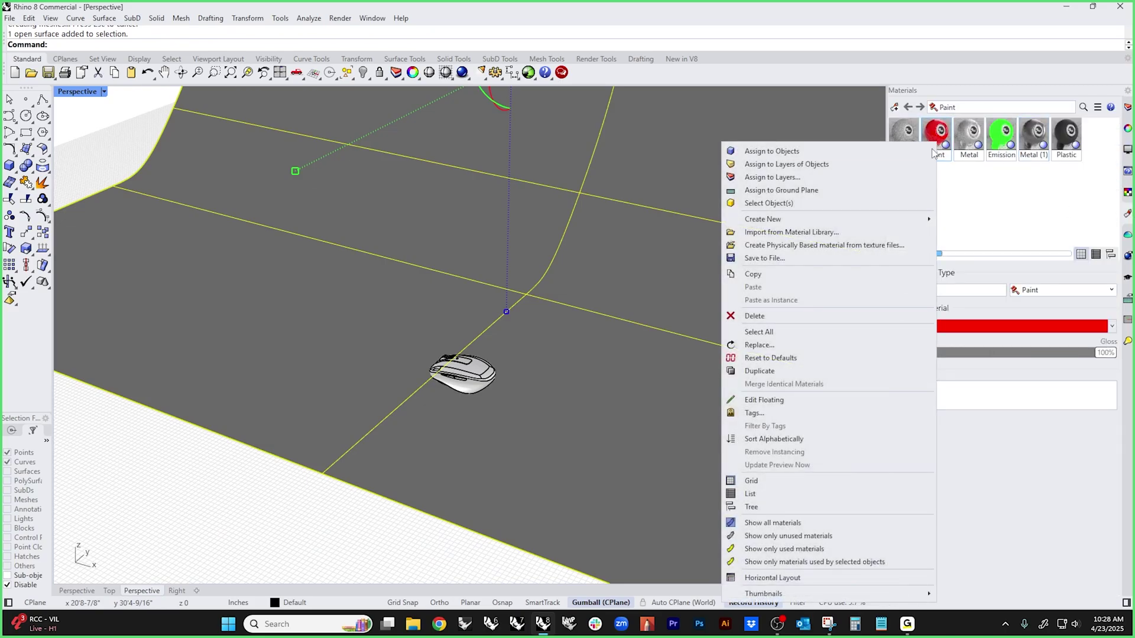
{"action": "left_click", "coordinate": [853, 150]}
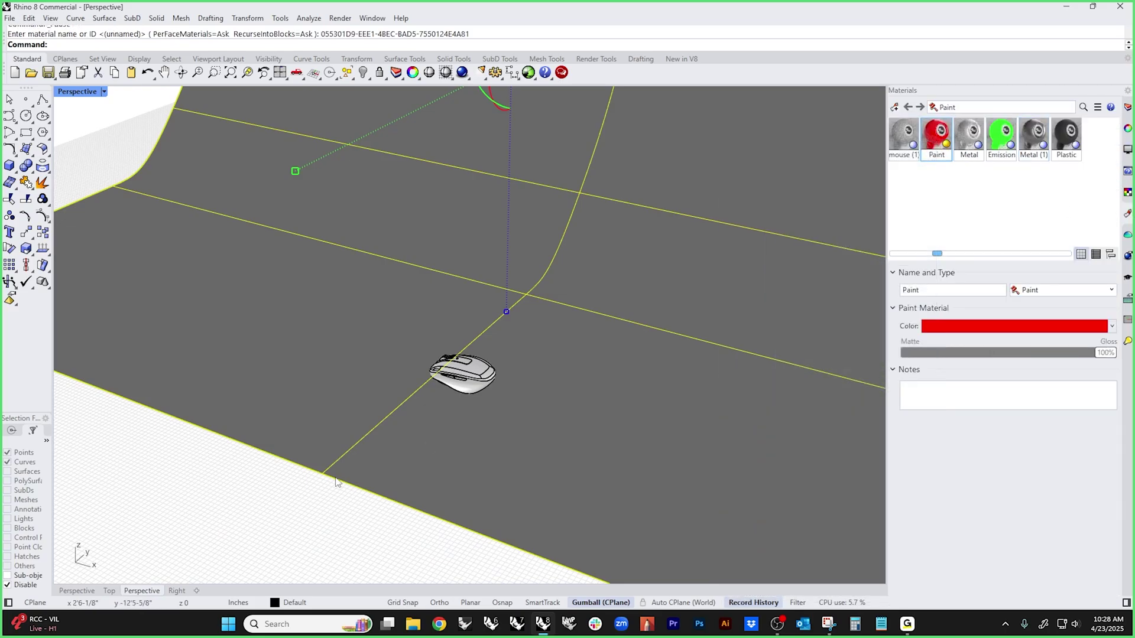
{"action": "left_click", "coordinate": [75, 92]}
{"action": "left_click", "coordinate": [89, 161]}
- View the mouse from a low side angle and set the skylight intensity to 0.05
{"action": "right_click_drag", "start_coordinate": [152, 228], "coordinate": [422, 416]}
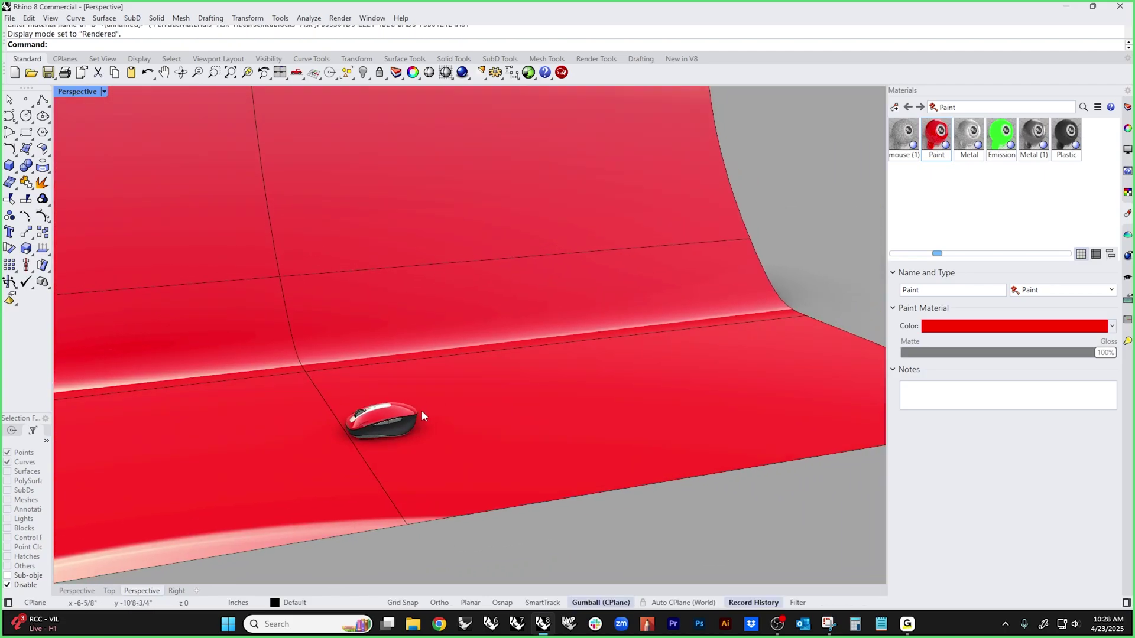
{"action": "scroll", "coordinate": [396, 427], "scroll_direction": "up", "scroll_amount": 9}
{"action": "right_click_drag", "start_coordinate": [582, 509], "coordinate": [502, 468]}
{"action": "scroll", "coordinate": [501, 469], "scroll_direction": "up", "scroll_amount": 7}
{"action": "scroll", "coordinate": [707, 466], "scroll_direction": "down", "scroll_amount": 4}
{"action": "right_click_drag", "start_coordinate": [645, 433], "coordinate": [748, 364], "text": "shift"}
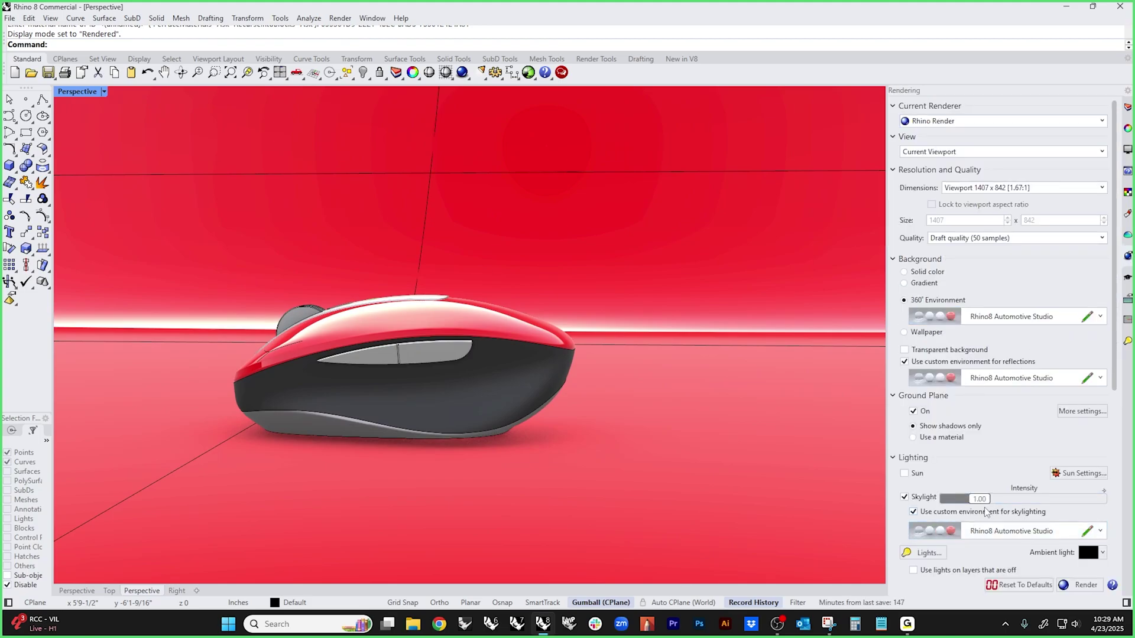
{"action": "left_click_drag", "start_coordinate": [978, 501], "coordinate": [942, 504]}
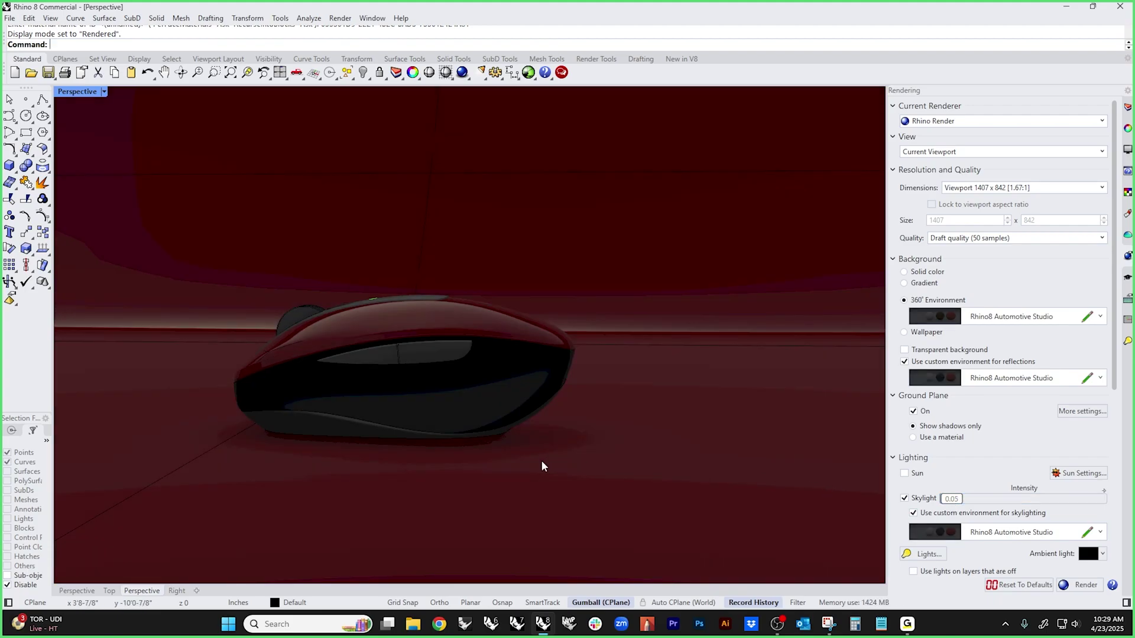
- Add a spotlight in the top view, with its cone base behind the mouse and its apex in front of it
{"action": "right_click_drag", "start_coordinate": [541, 461], "coordinate": [633, 463], "text": "shift"}
{"action": "key", "text": "ctrl+F2"}
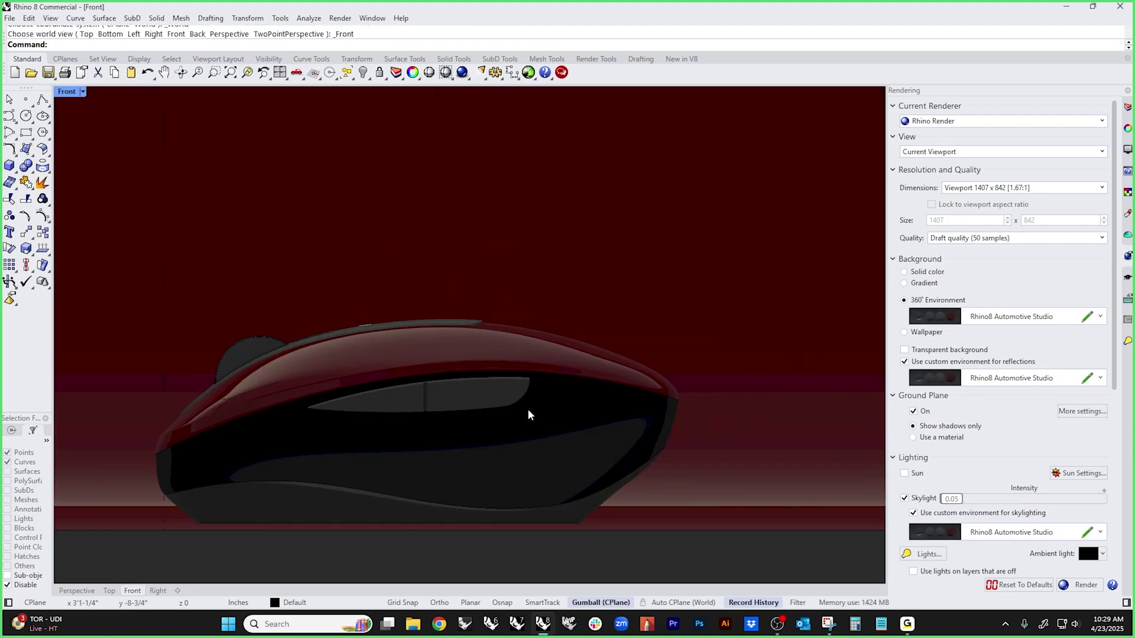
{"action": "right_click_drag", "start_coordinate": [464, 407], "coordinate": [599, 376]}
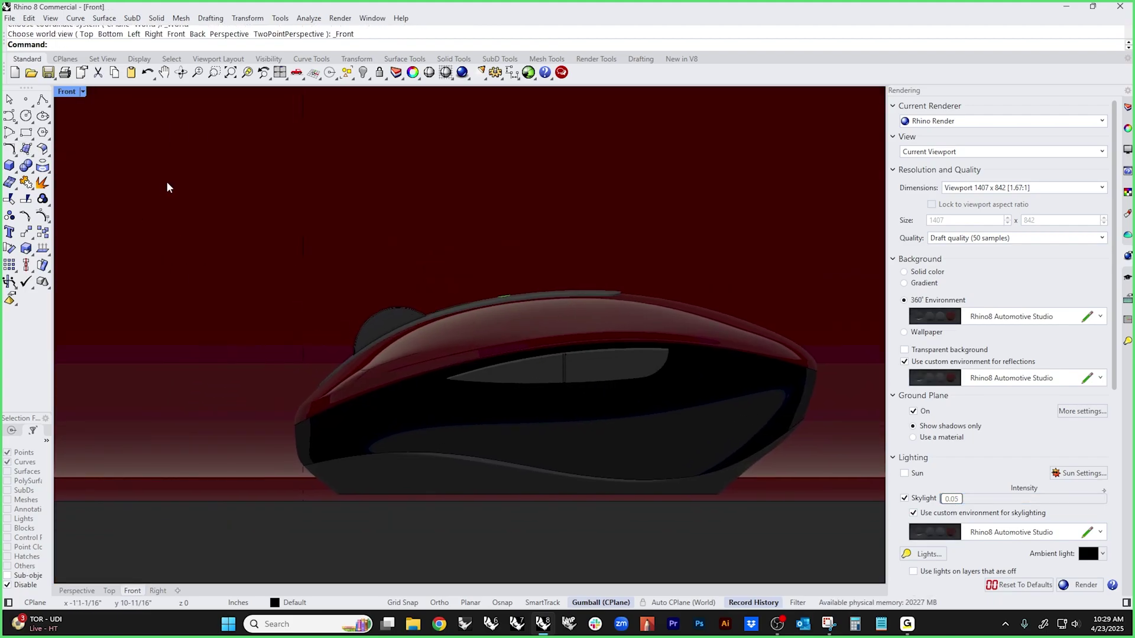
{"action": "key", "text": "ctrl+F1"}
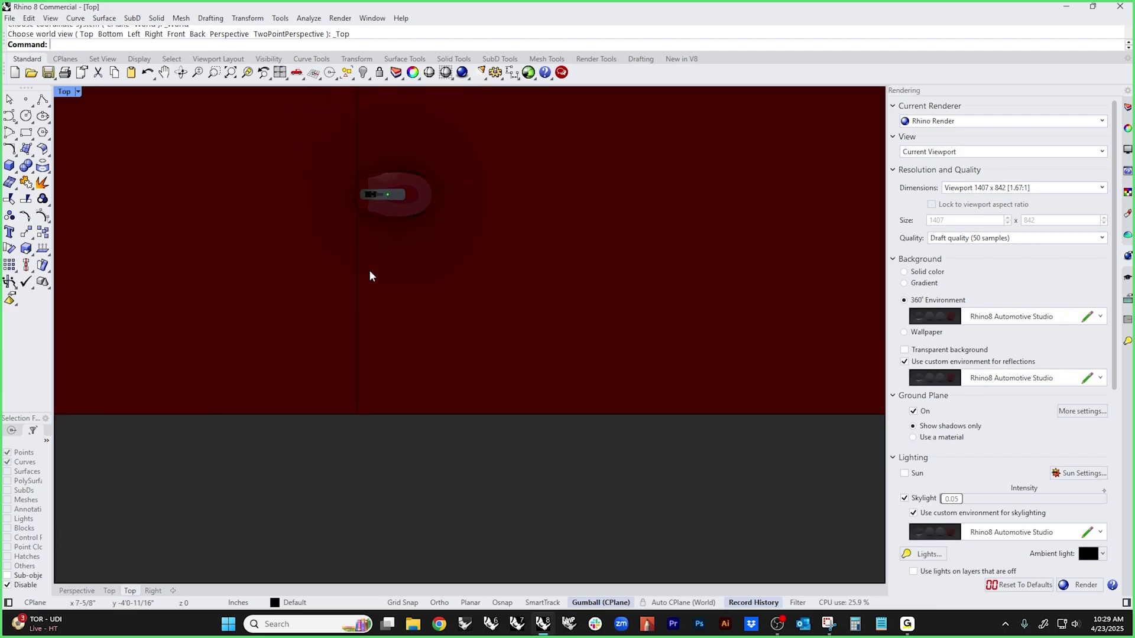
{"action": "left_click", "coordinate": [485, 78]}
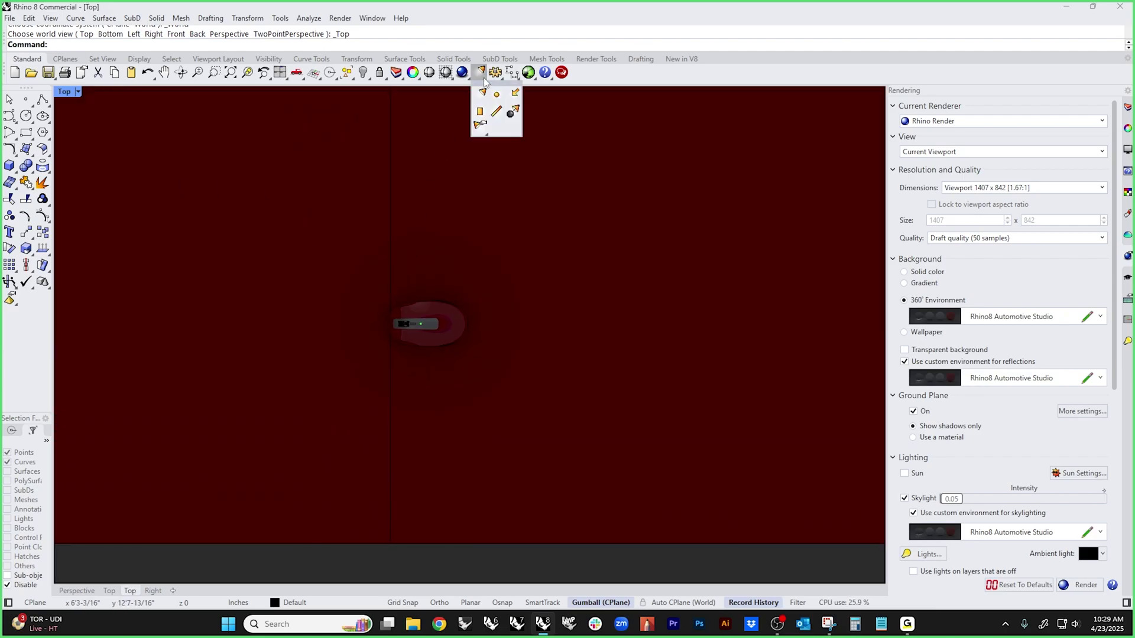
{"action": "left_click", "coordinate": [483, 93]}
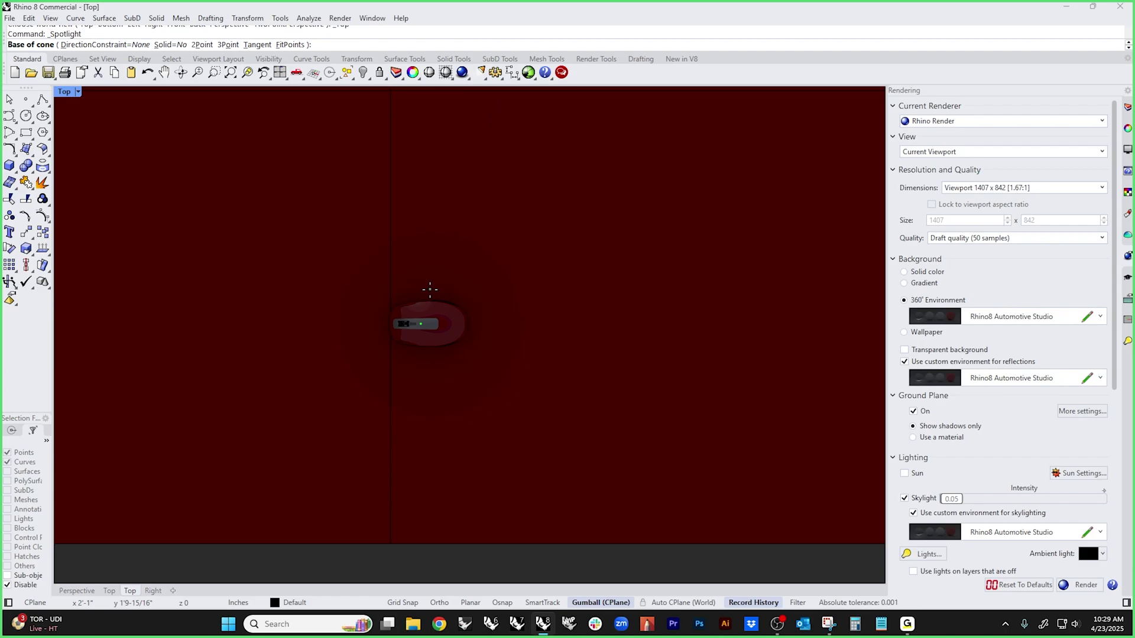
{"action": "left_click", "coordinate": [432, 289]}
{"action": "left_click", "coordinate": [463, 294]}
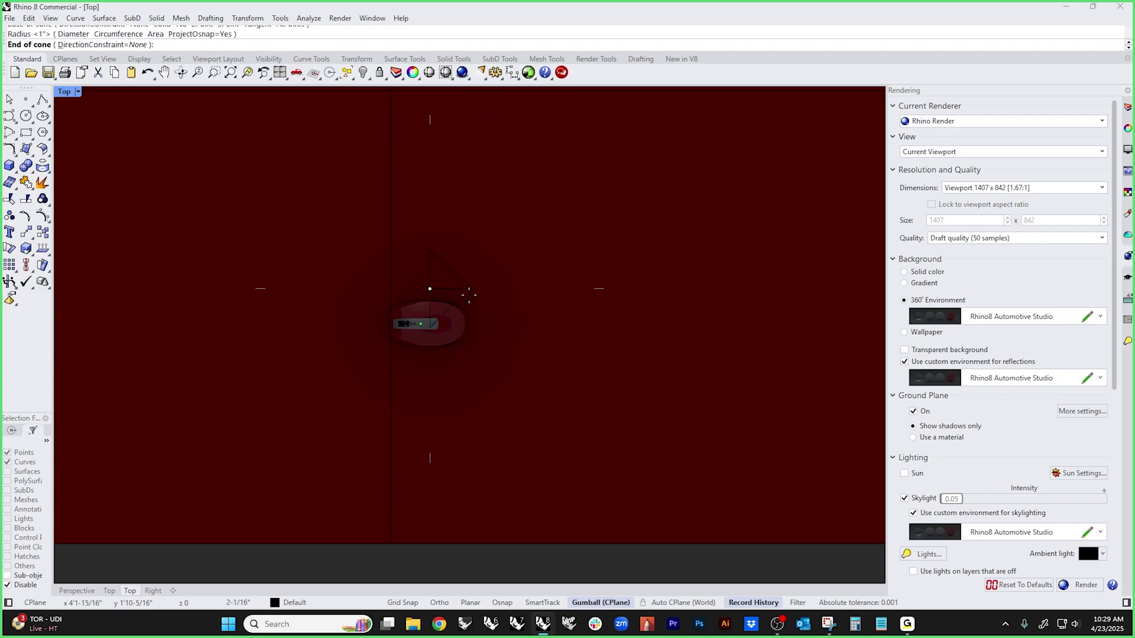
{"action": "left_click", "coordinate": [450, 382]}
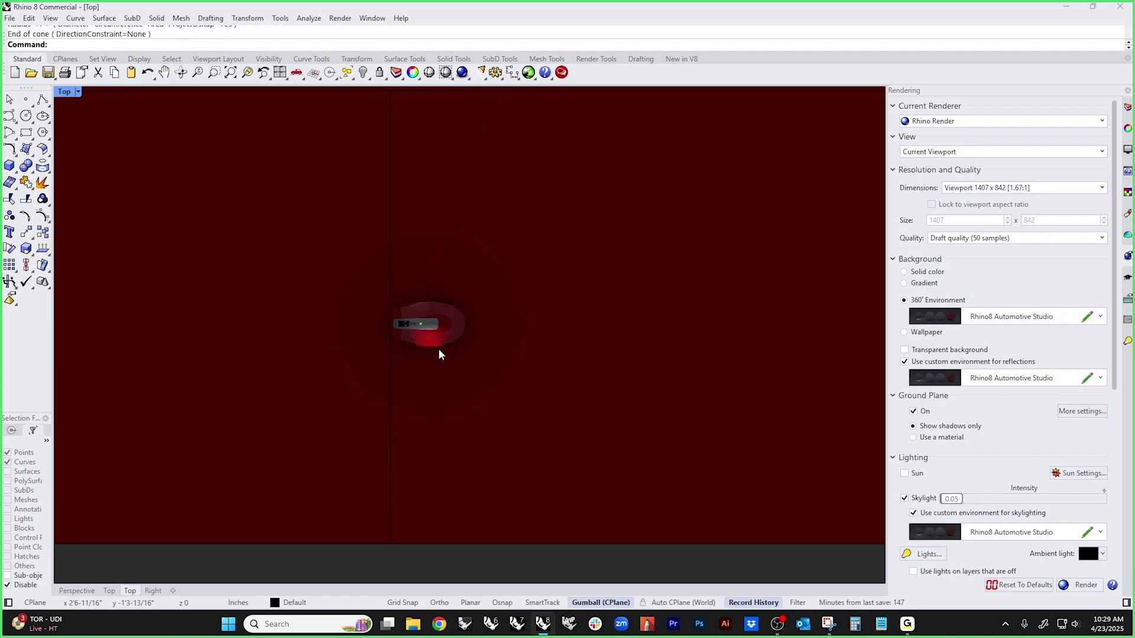
- Shrink the spotlight in a wireframe top view and place it just behind the mouse, aimed at the backdrop
{"action": "middle_click", "coordinate": [425, 397]}
{"action": "left_click", "coordinate": [436, 378]}
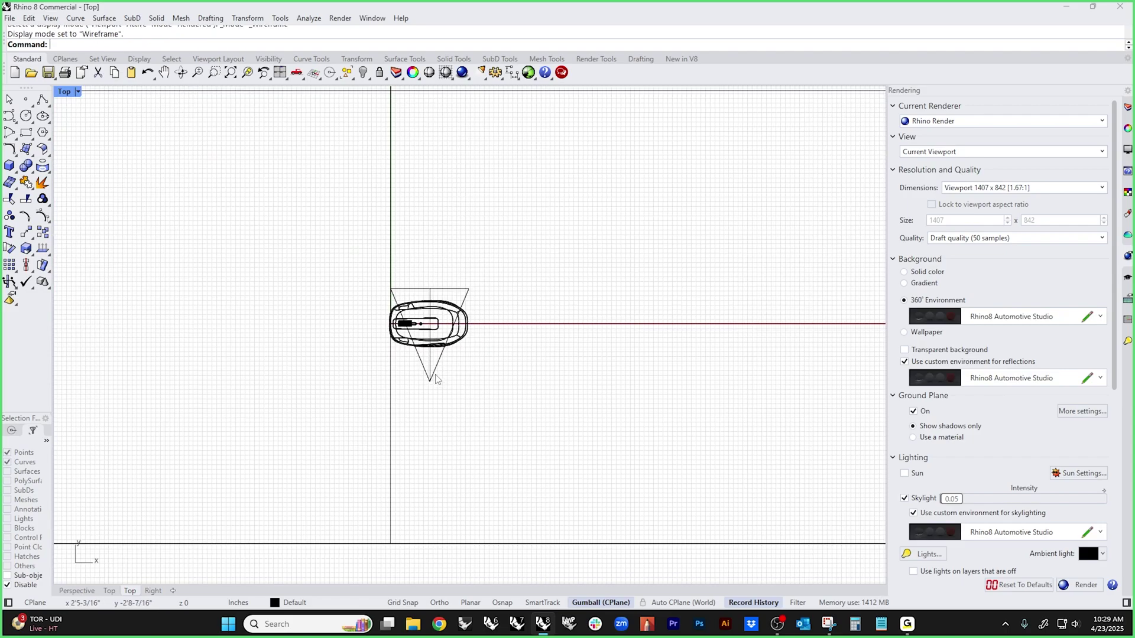
{"action": "left_click", "coordinate": [440, 353]}
{"action": "mouse_move", "coordinate": [430, 294]}
{"action": "left_mouse_down"}
{"action": "mouse_move", "coordinate": [430, 199]}
{"action": "mouse_move", "coordinate": [436, 269]}
{"action": "mouse_move", "coordinate": [429, 235]}
{"action": "mouse_move", "coordinate": [424, 277]}
{"action": "left_mouse_up"}
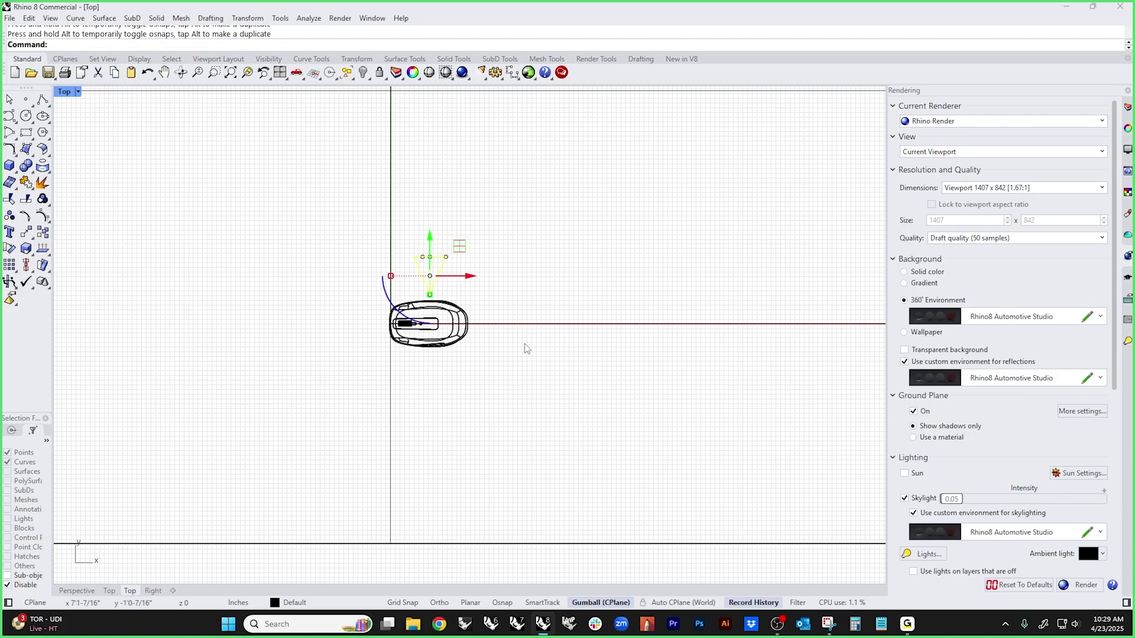
- Lower the spotlight in the front view so it sits hidden behind the mouse body, and deselect it
{"action": "key", "text": "ctrl+F2"}
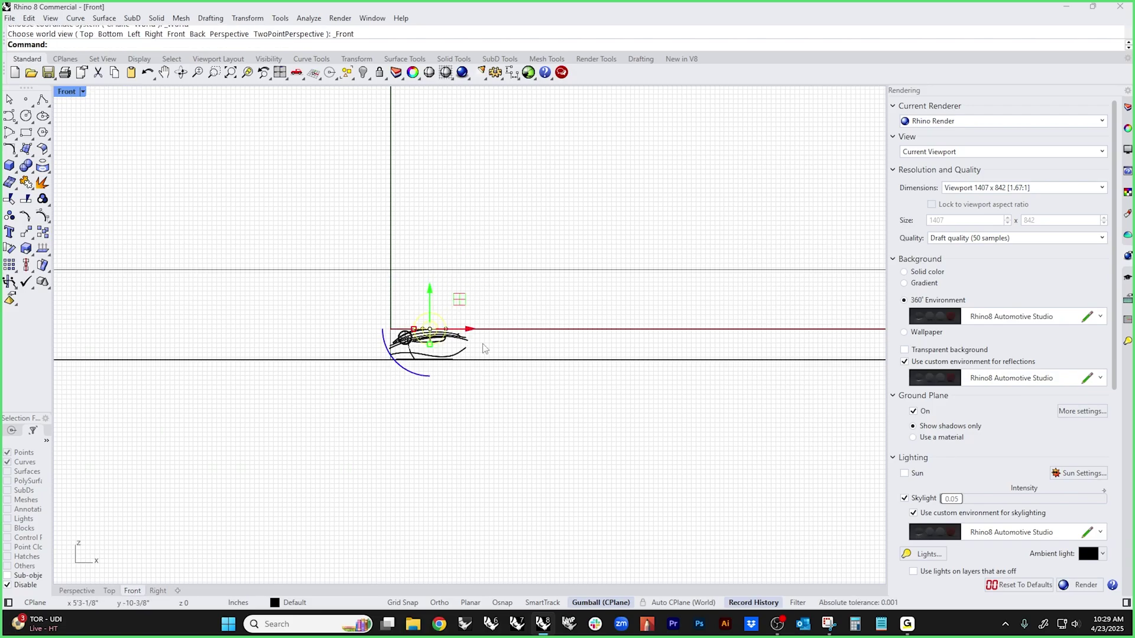
{"action": "scroll", "coordinate": [453, 340], "scroll_direction": "up", "scroll_amount": 8}
{"action": "left_click_drag", "start_coordinate": [399, 287], "coordinate": [395, 342]}
{"action": "left_click", "coordinate": [67, 92]}
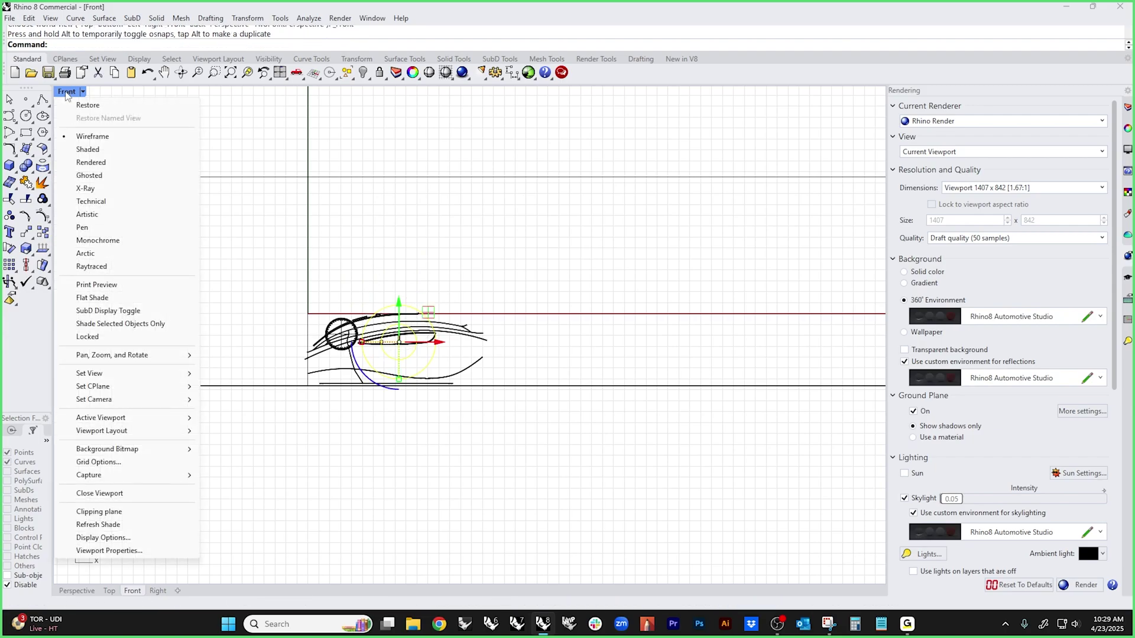
{"action": "left_click", "coordinate": [292, 179]}
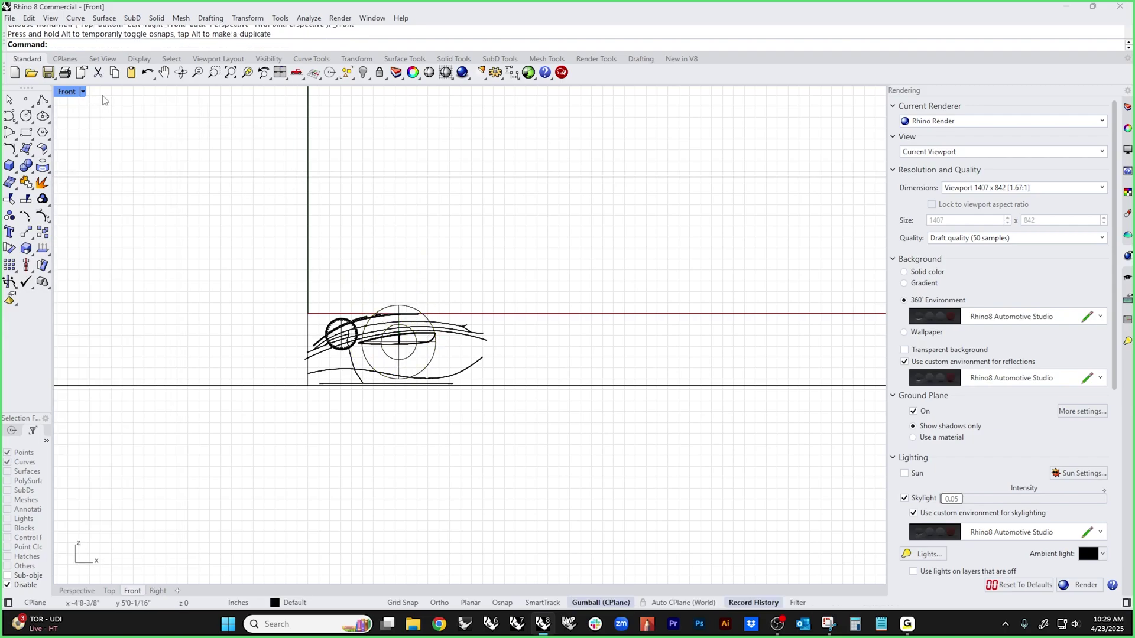
- Show the perspective view in Rendered display mode and examine the spotlight's glow behind the mouse from a low side angle
{"action": "key", "text": "ctrl+F4"}
{"action": "right_click_drag", "start_coordinate": [74, 105], "coordinate": [179, 126]}
{"action": "right_click", "coordinate": [71, 94]}
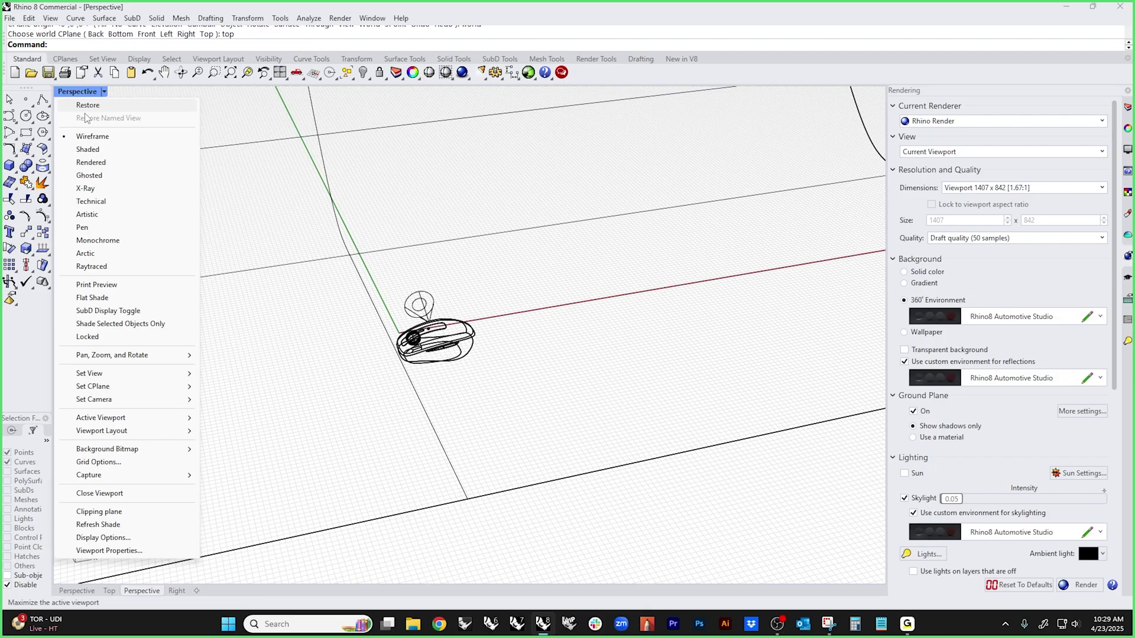
{"action": "left_click", "coordinate": [91, 162]}
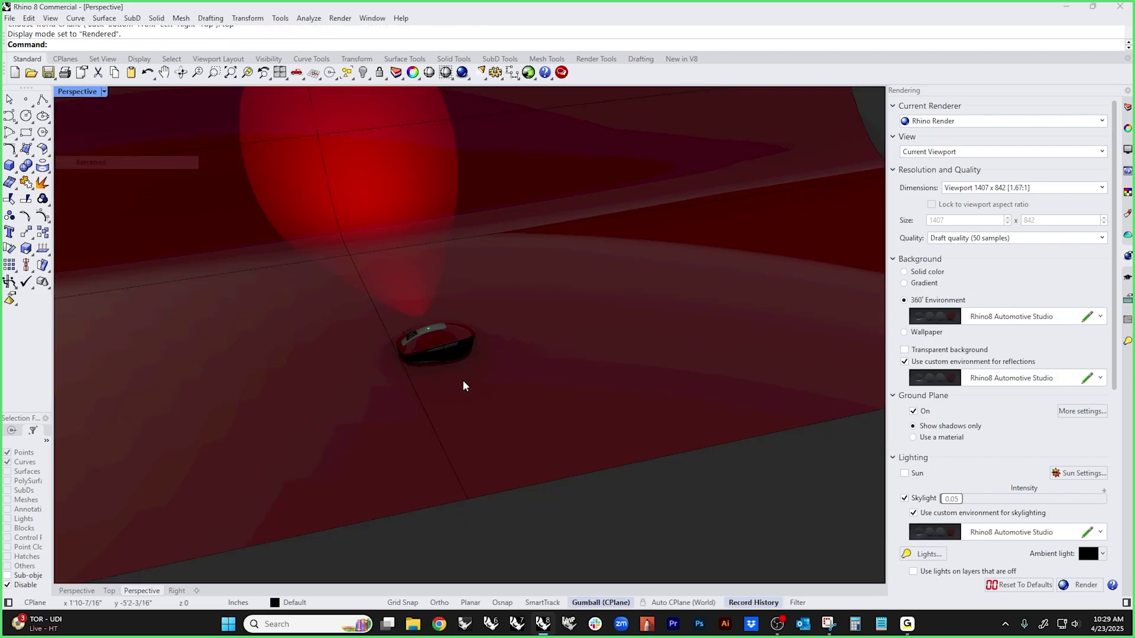
{"action": "right_click_drag", "start_coordinate": [465, 386], "coordinate": [523, 404]}
{"action": "scroll", "coordinate": [434, 362], "scroll_direction": "up", "scroll_amount": 8}
{"action": "right_click_drag", "start_coordinate": [434, 362], "coordinate": [550, 388]}
{"action": "scroll", "coordinate": [443, 351], "scroll_direction": "down", "scroll_amount": 3}
{"action": "scroll", "coordinate": [574, 414], "scroll_direction": "up", "scroll_amount": 5}
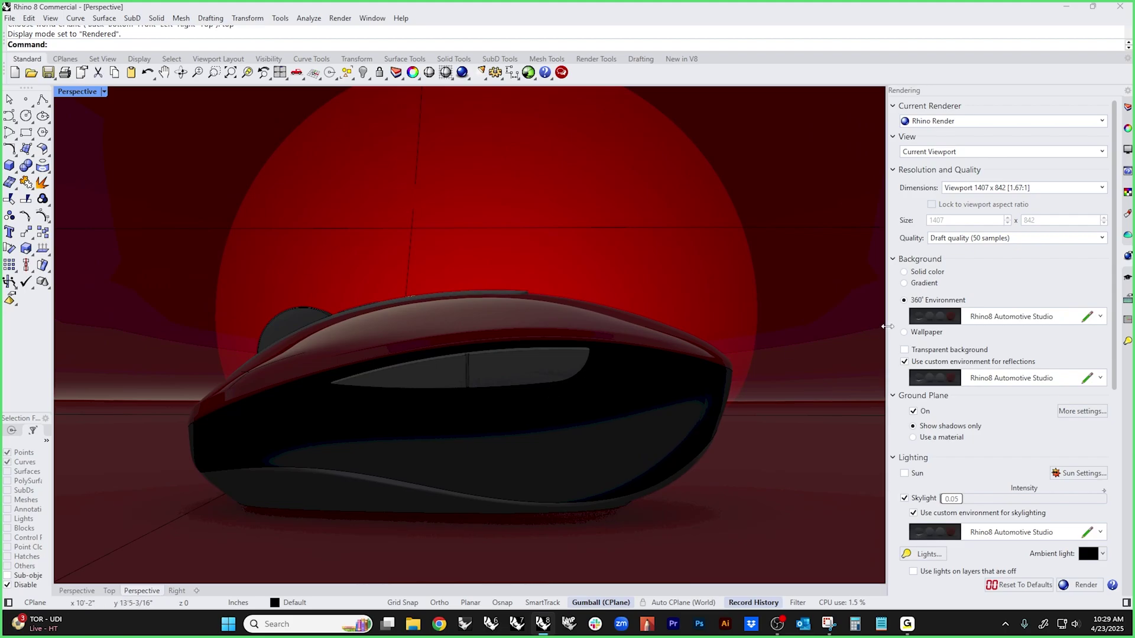
{"action": "right_click_drag", "start_coordinate": [874, 331], "coordinate": [682, 398]}
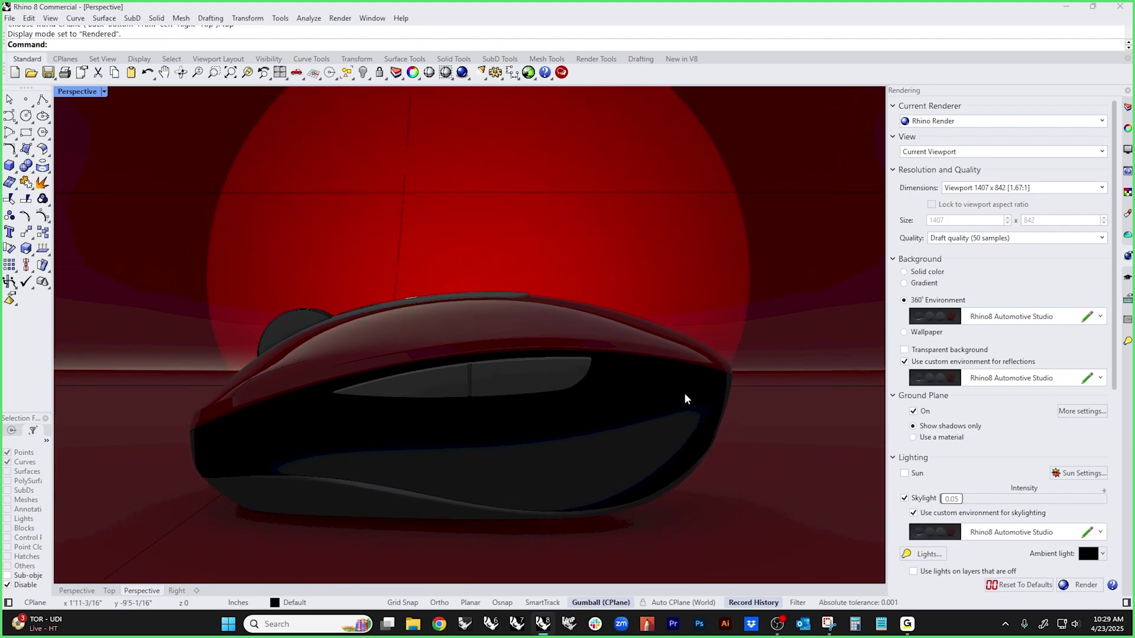
- Select the spotlight in the lights list and soften its edge by setting its hardness to 24%
{"action": "left_click", "coordinate": [1127, 343]}
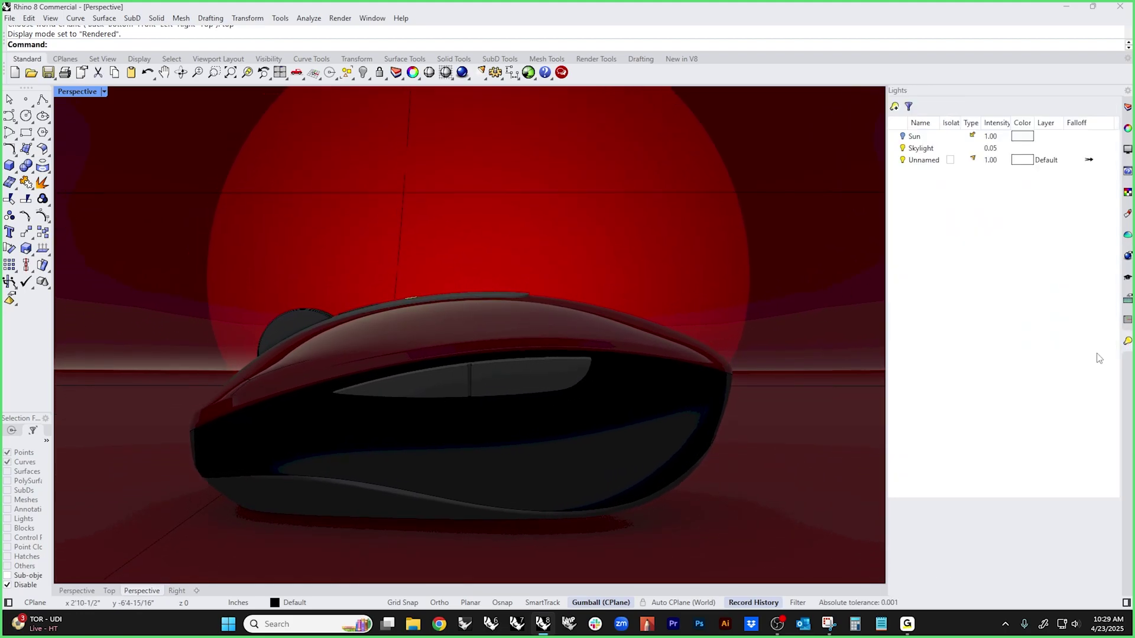
{"action": "left_click", "coordinate": [925, 163]}
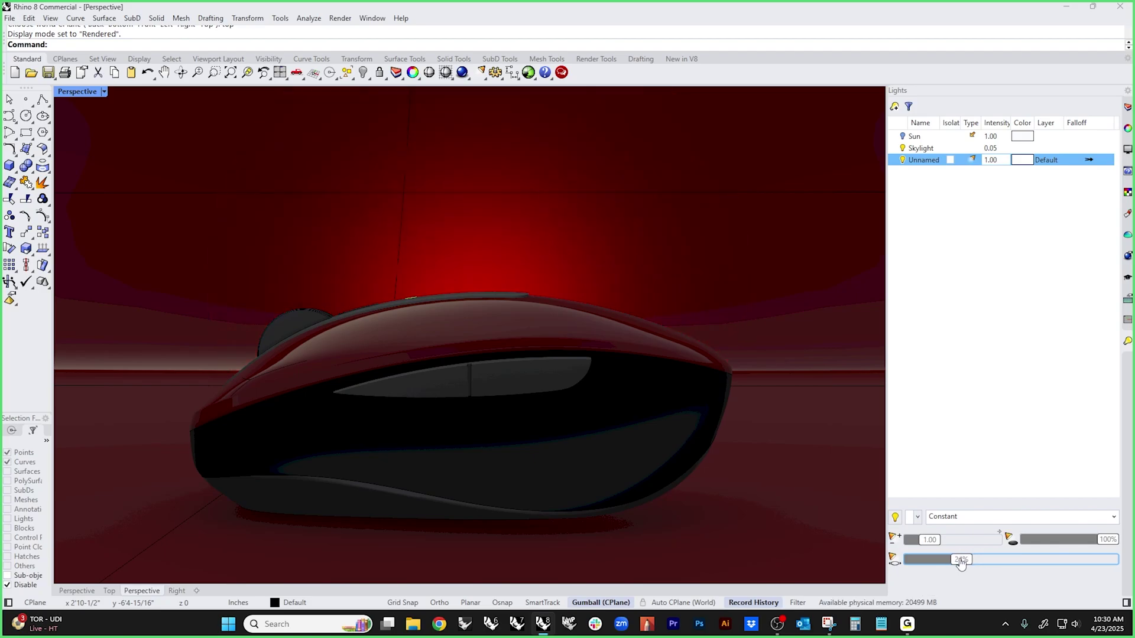
{"action": "right_click_drag", "start_coordinate": [715, 471], "coordinate": [715, 436]}
- Add a rectangular light in the top view, large enough to cover the whole mouse
{"action": "type", "text": "Top"}
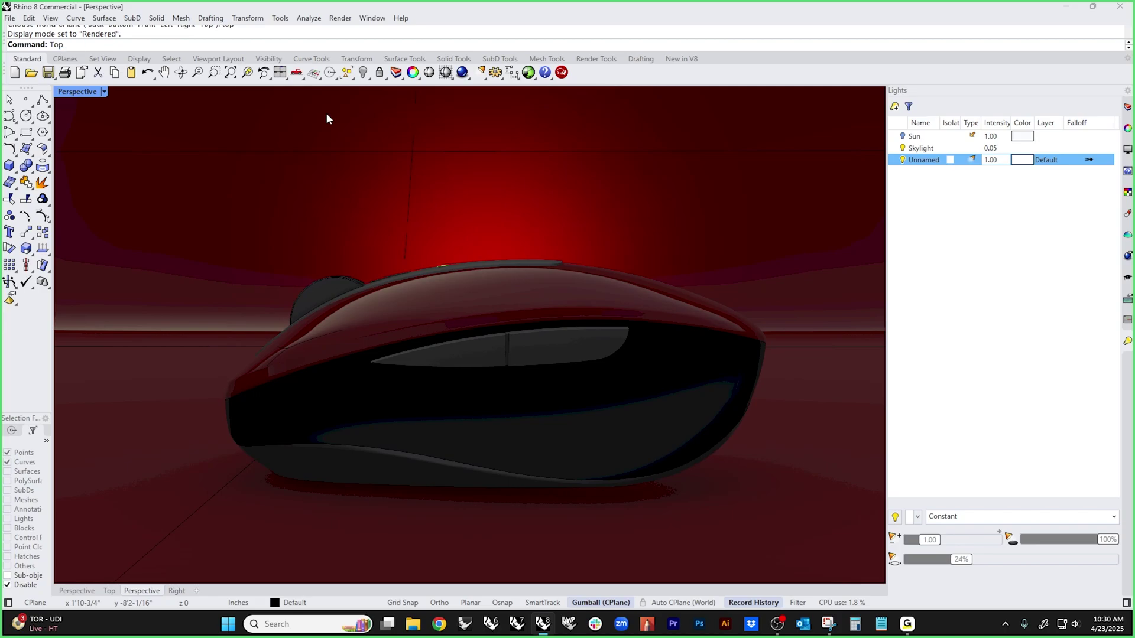
{"action": "key", "text": "Return"}
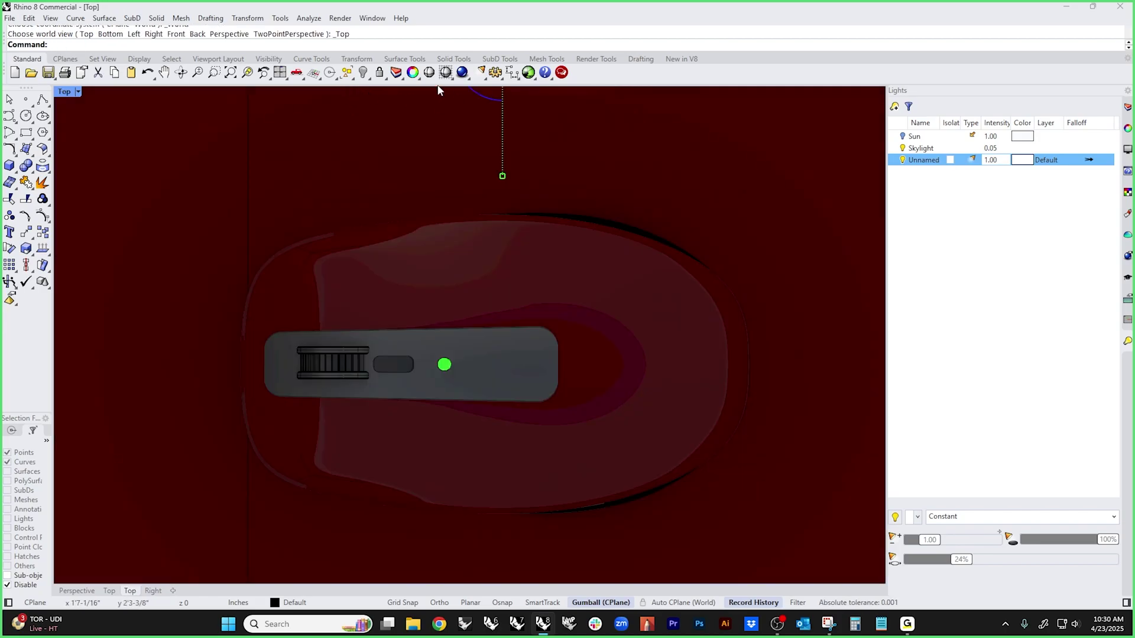
{"action": "left_click", "coordinate": [484, 79]}
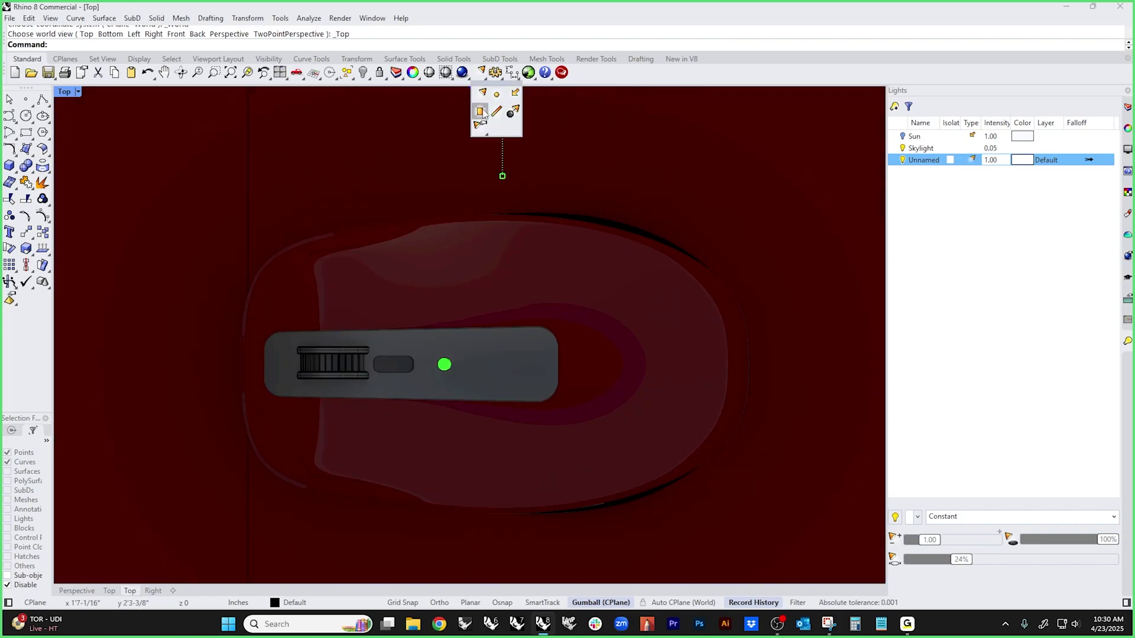
{"action": "left_click", "coordinate": [481, 111]}
{"action": "left_click", "coordinate": [129, 131]}
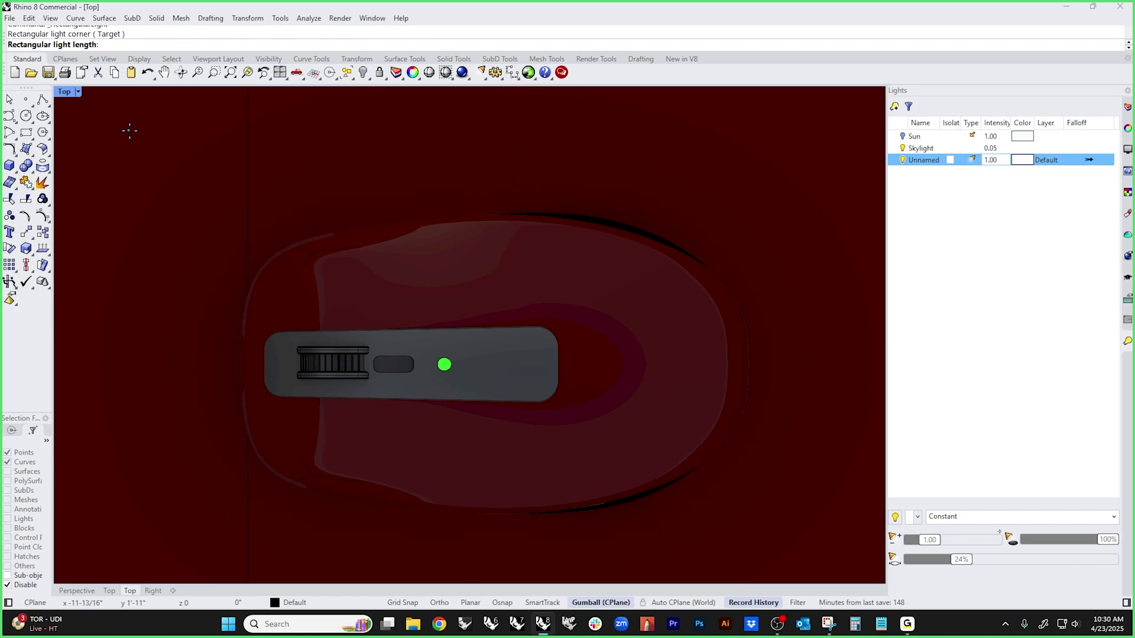
{"action": "left_click", "coordinate": [823, 131]}
{"action": "left_click", "coordinate": [791, 554]}
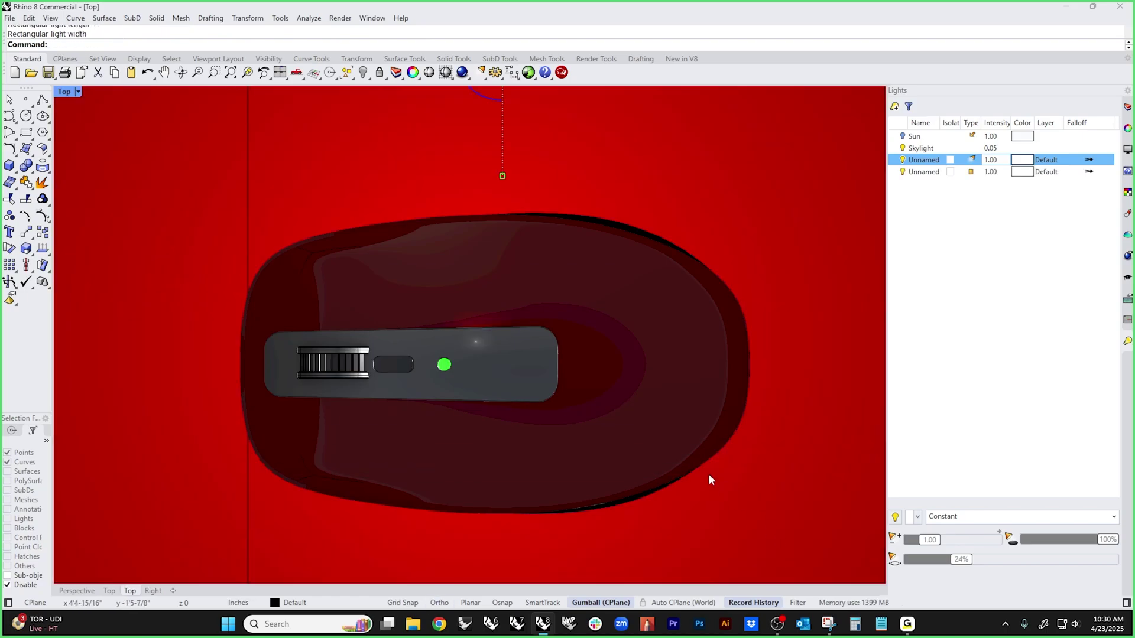
- Switch to Wireframe display, select the rectangular light and raise it well above the mouse in the perspective view
{"action": "key", "text": "ctrl+F2"}
{"action": "scroll", "coordinate": [567, 391], "scroll_direction": "down", "scroll_amount": 15}
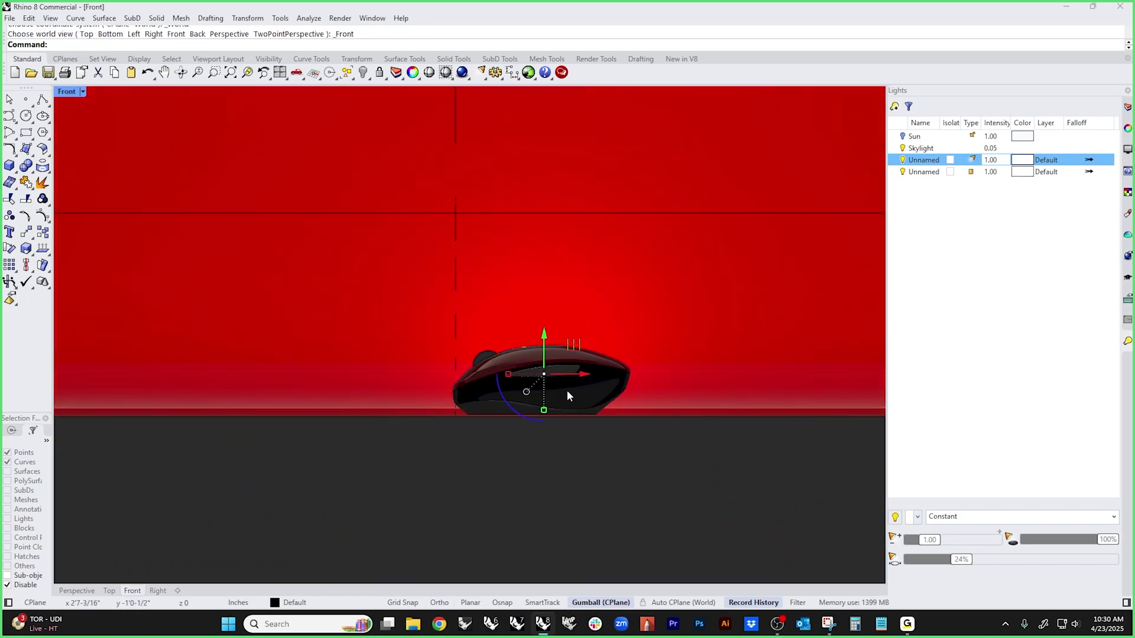
{"action": "middle_click", "coordinate": [566, 395]}
{"action": "left_click", "coordinate": [516, 348]}
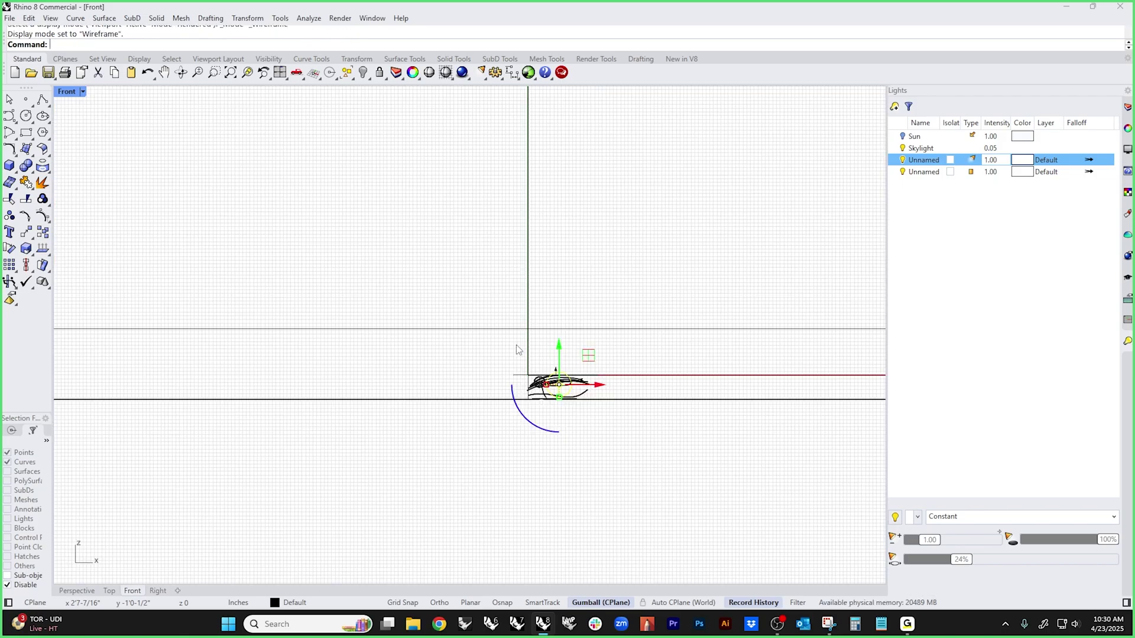
{"action": "left_click", "coordinate": [604, 430]}
{"action": "scroll", "coordinate": [597, 409], "scroll_direction": "up", "scroll_amount": 3}
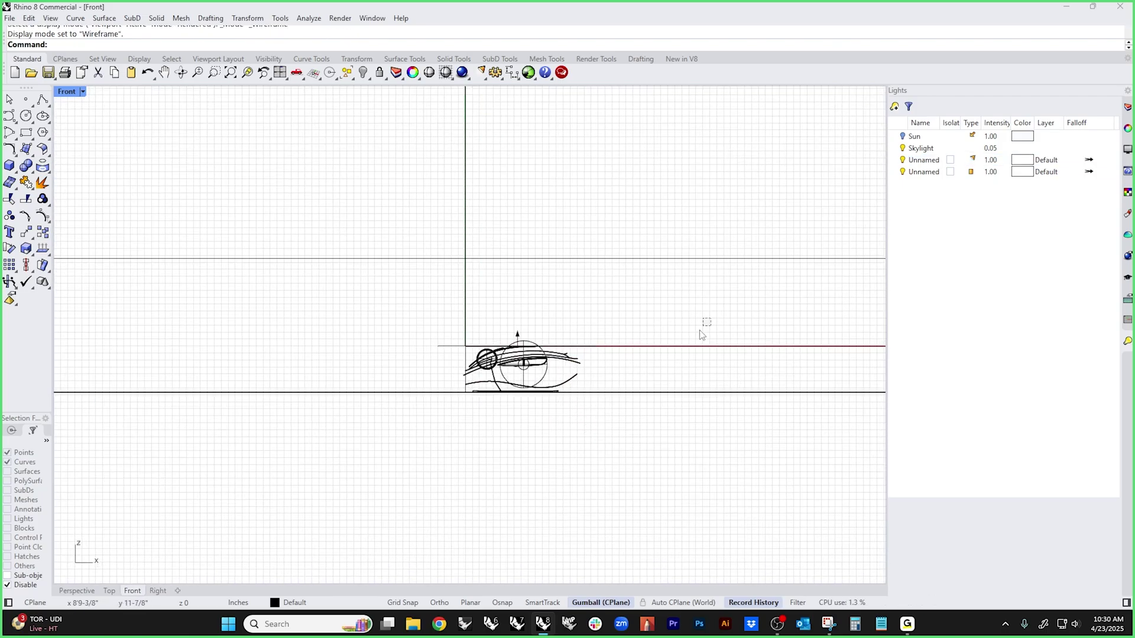
{"action": "left_click_drag", "start_coordinate": [702, 231], "coordinate": [665, 273]}
{"action": "left_click", "coordinate": [715, 359]}
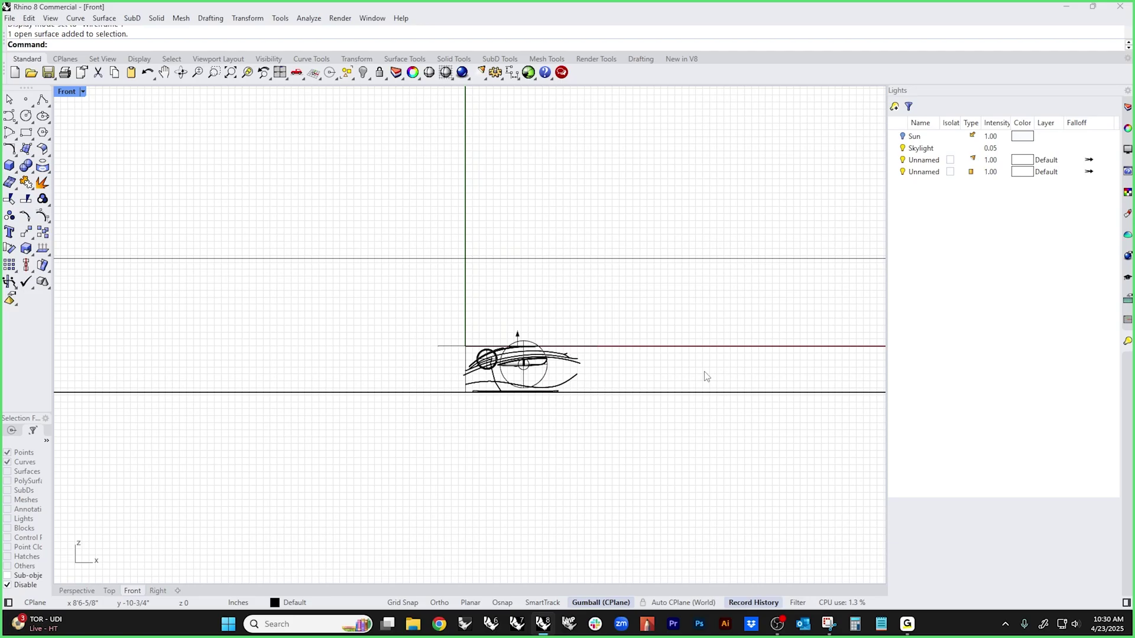
{"action": "key", "text": "ctrl+F4"}
{"action": "left_click", "coordinate": [545, 357]}
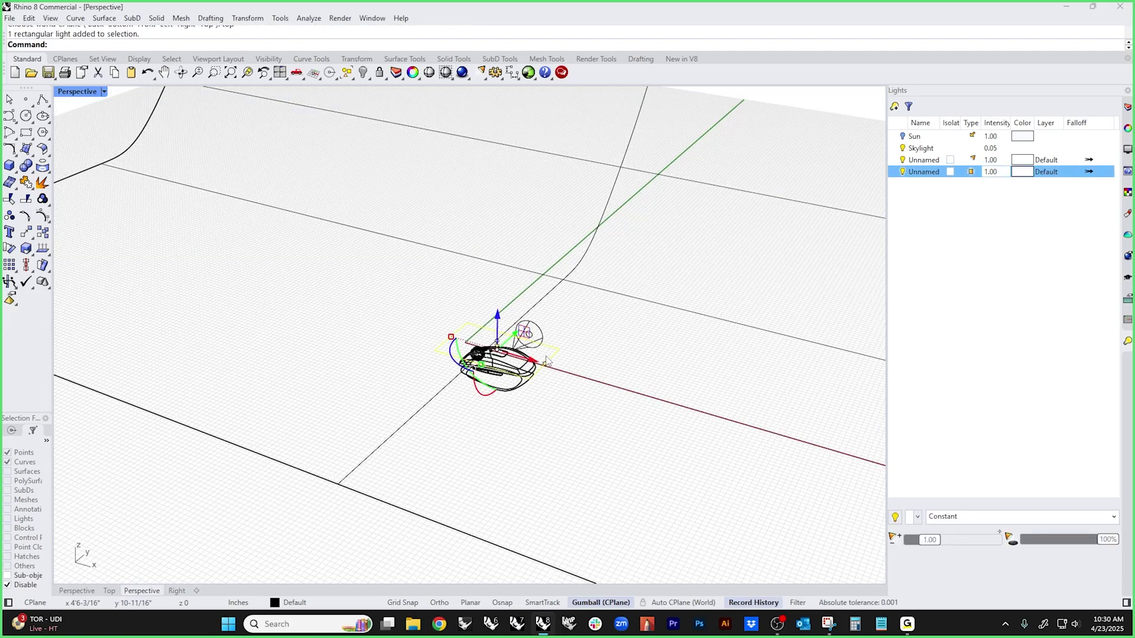
{"action": "left_click_drag", "start_coordinate": [496, 321], "coordinate": [495, 254]}
- Flip the rectangular light about its Y axis so it points down at the mouse
{"action": "scroll", "coordinate": [502, 279], "scroll_direction": "up", "scroll_amount": 8}
{"action": "right_click_drag", "start_coordinate": [535, 379], "coordinate": [672, 346]}
{"action": "left_click", "coordinate": [721, 344]}
{"action": "left_click", "coordinate": [621, 279]}
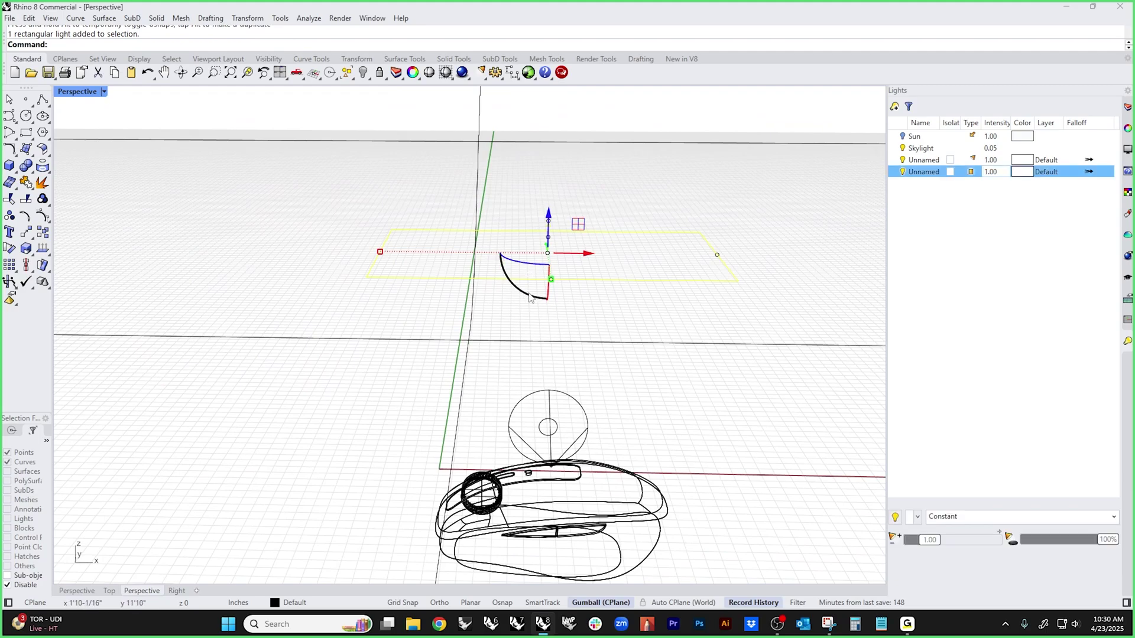
{"action": "left_click_drag", "start_coordinate": [516, 288], "coordinate": [519, 292]}
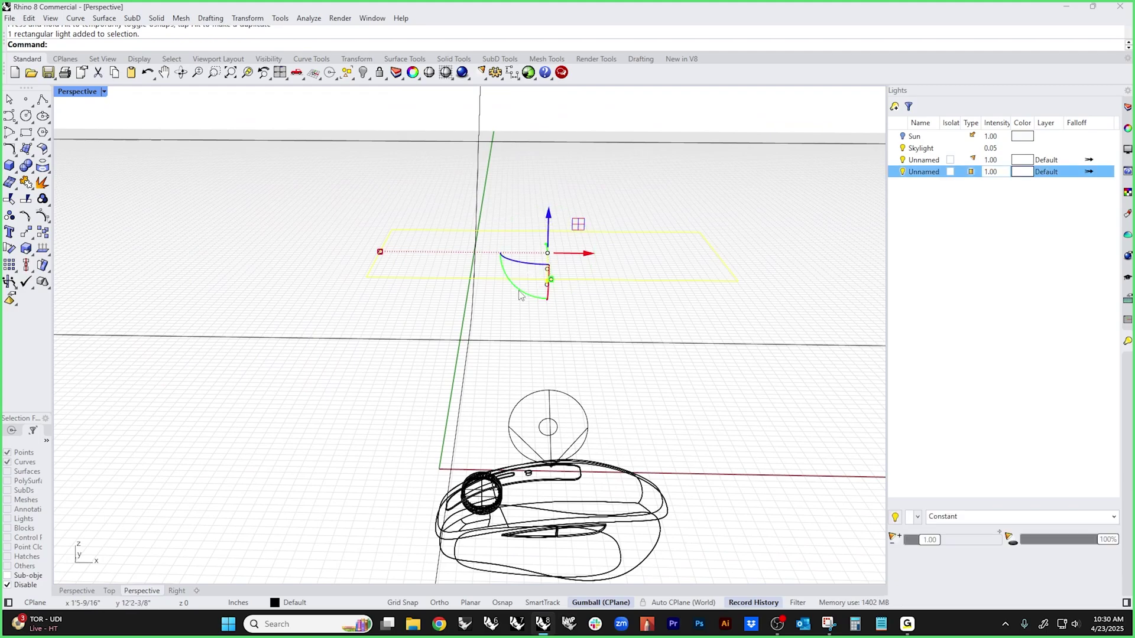
- Show the perspective view in Rendered display mode and set the rectangular light's falloff to Inverse Squared
{"action": "left_click", "coordinate": [70, 93]}
{"action": "left_click", "coordinate": [103, 162]}
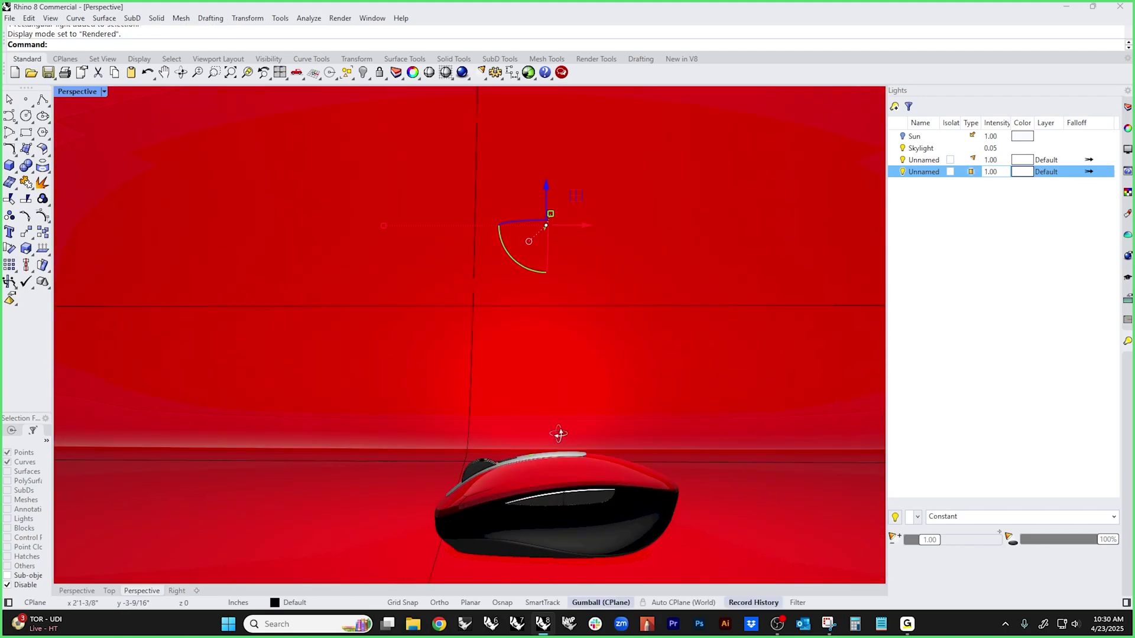
{"action": "right_click_drag", "start_coordinate": [559, 434], "coordinate": [594, 371]}
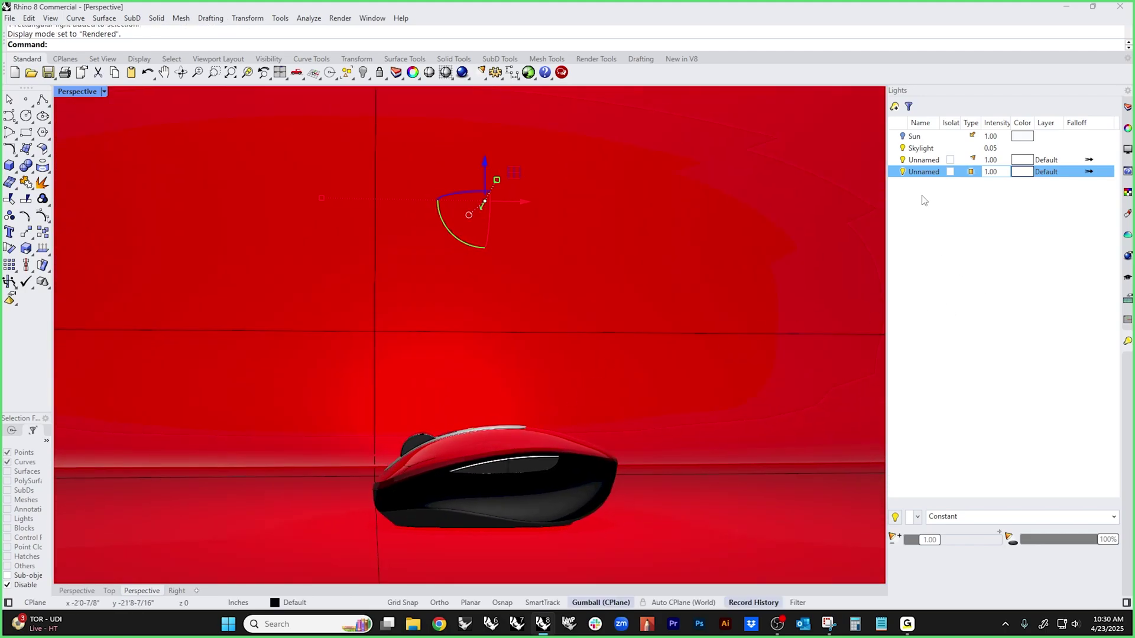
{"action": "left_click", "coordinate": [1091, 175]}
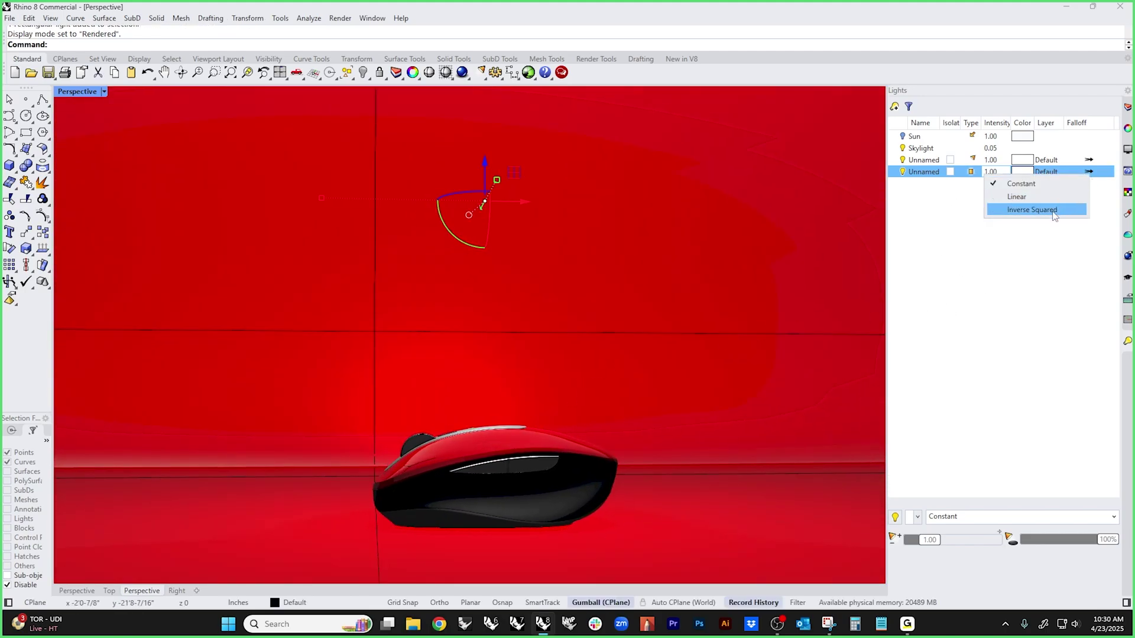
{"action": "left_click", "coordinate": [1014, 210]}
{"action": "right_click_drag", "start_coordinate": [626, 381], "coordinate": [651, 357]}
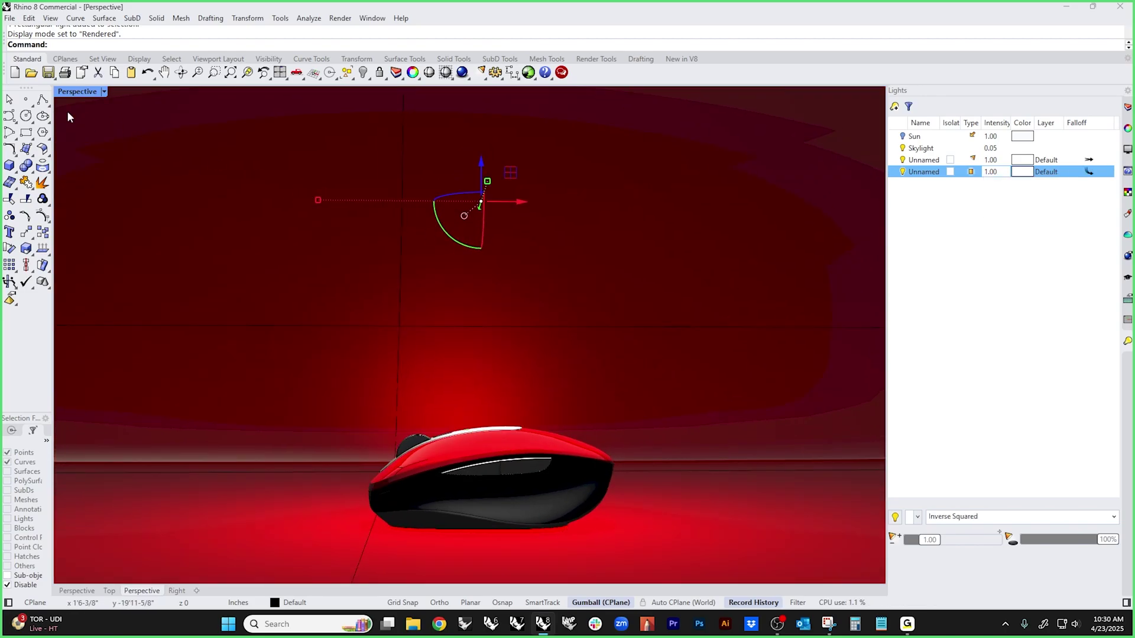
{"action": "scroll", "coordinate": [501, 499], "scroll_direction": "up", "scroll_amount": 6}
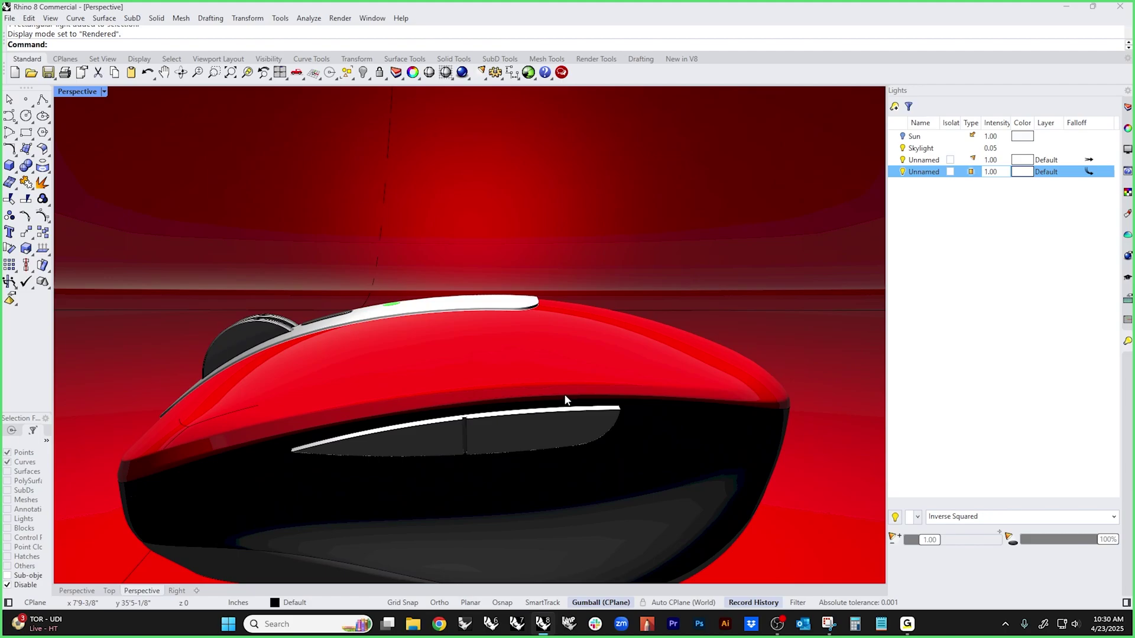
- Set the rectangular light's intensity to 0.58 and show the perspective view in Raytraced display mode
{"action": "scroll", "coordinate": [585, 348], "scroll_direction": "down", "scroll_amount": 3}
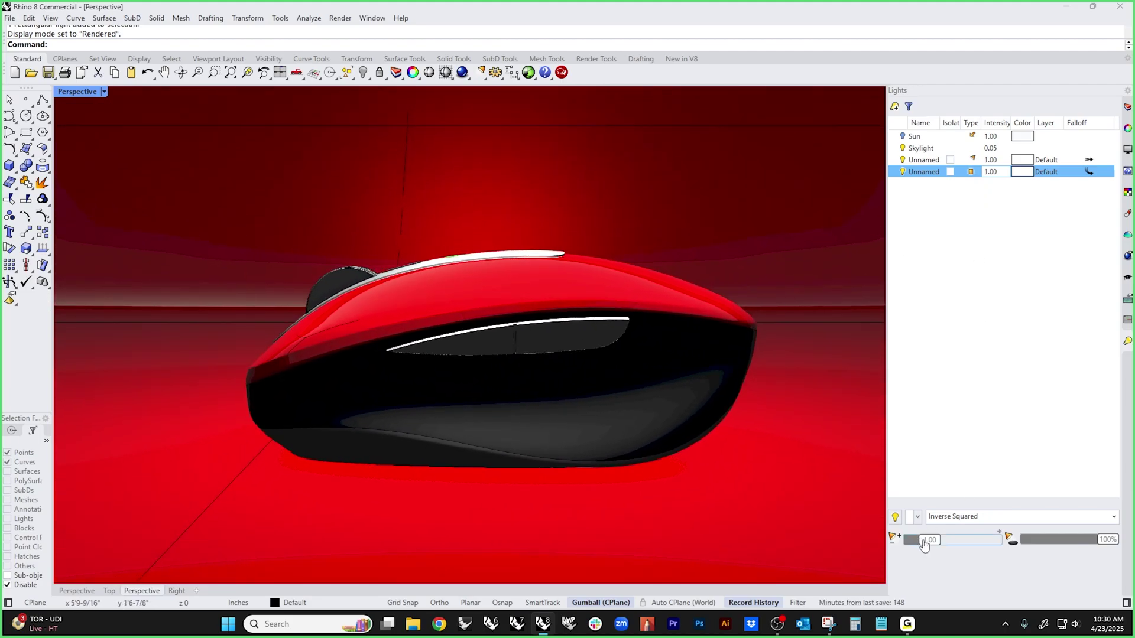
{"action": "left_click_drag", "start_coordinate": [923, 548], "coordinate": [919, 549]}
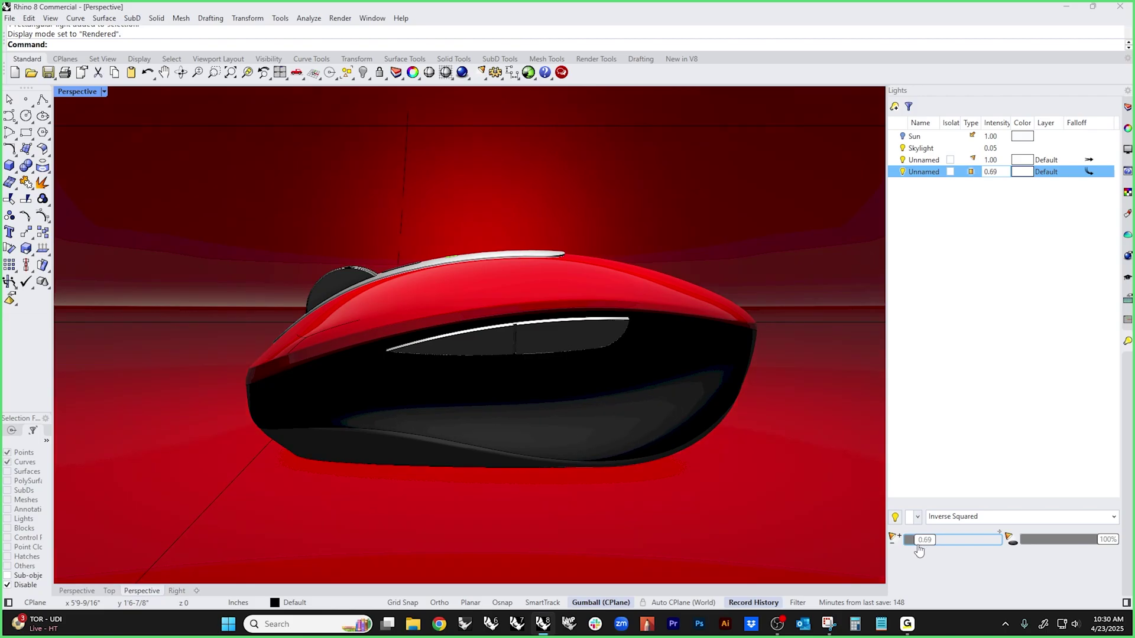
{"action": "left_click", "coordinate": [72, 90]}
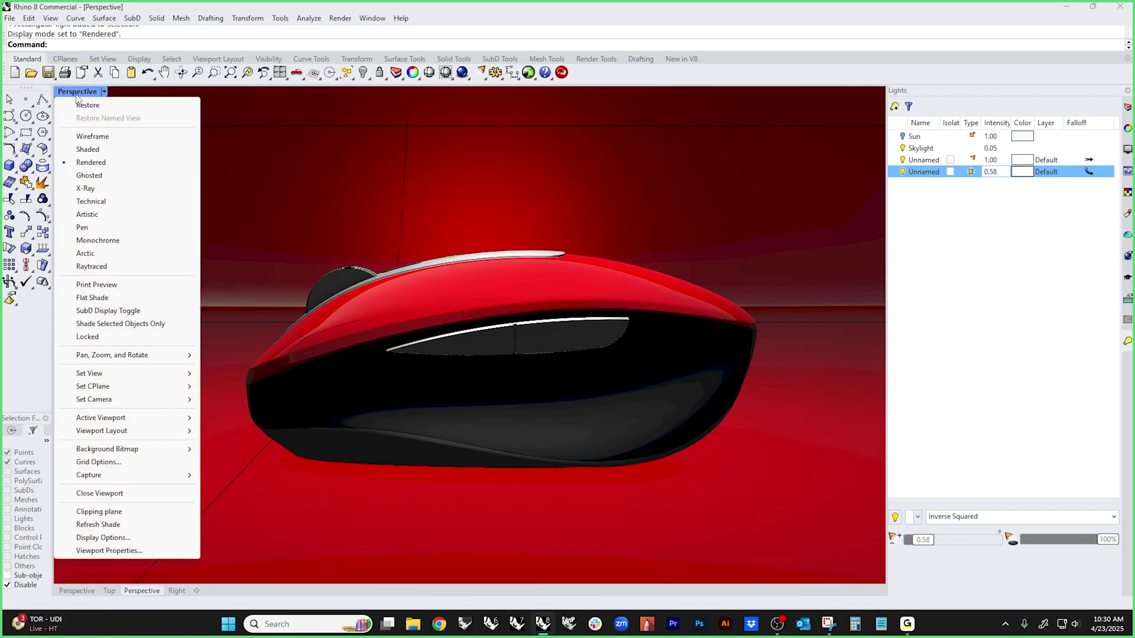
{"action": "left_click", "coordinate": [91, 266]}
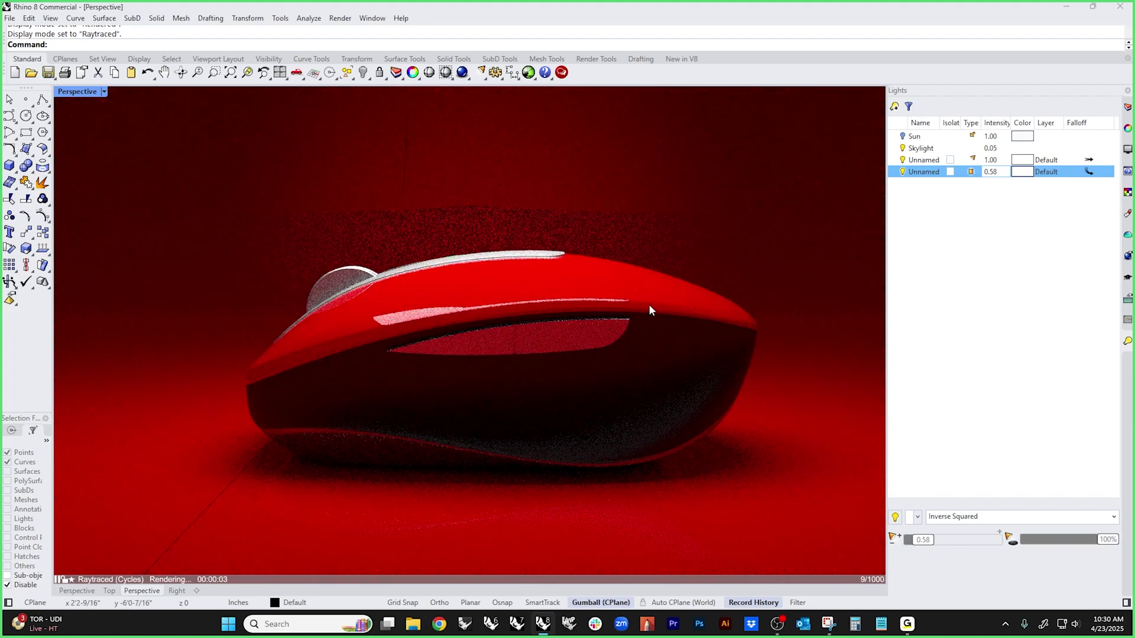
{"action": "right_click_drag", "start_coordinate": [698, 319], "coordinate": [671, 294]}
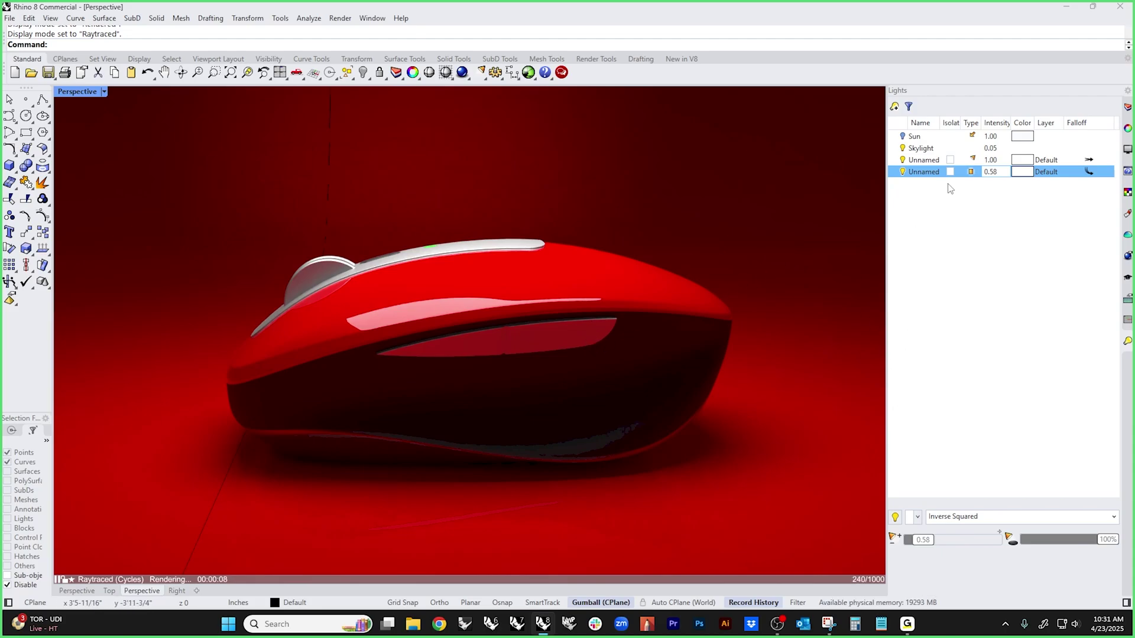
- Set the skylight's intensity to 0.01
{"action": "left_click", "coordinate": [992, 149]}
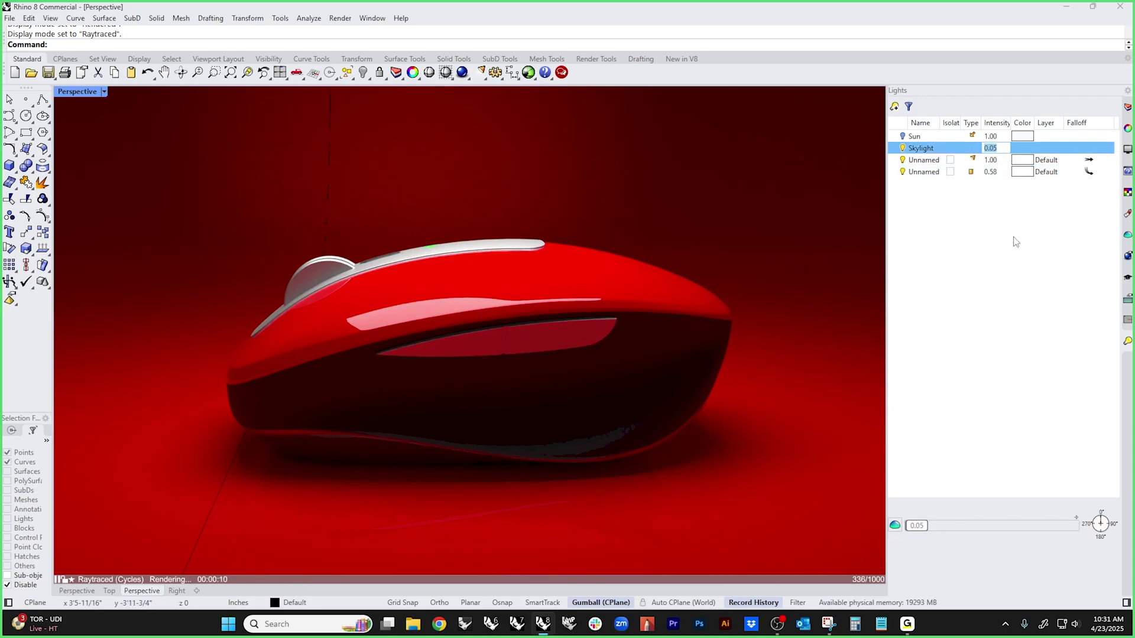
{"action": "left_click", "coordinate": [917, 529]}
{"action": "type", "text": ".01"}
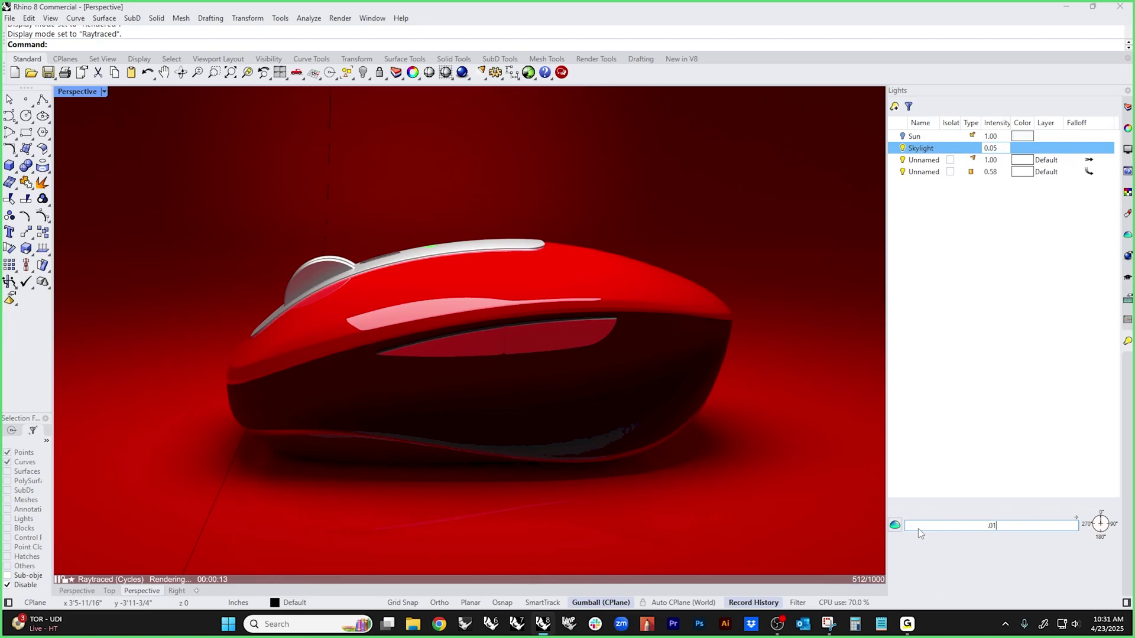
{"action": "key", "text": "Return"}
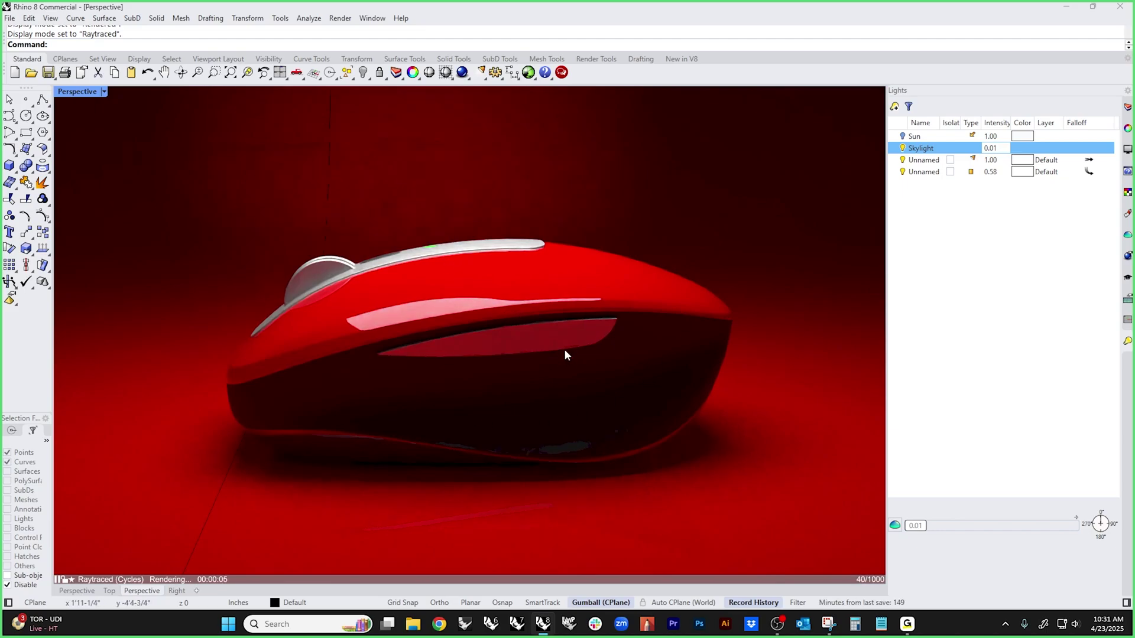
{"action": "right_click_drag", "start_coordinate": [605, 372], "coordinate": [606, 358]}
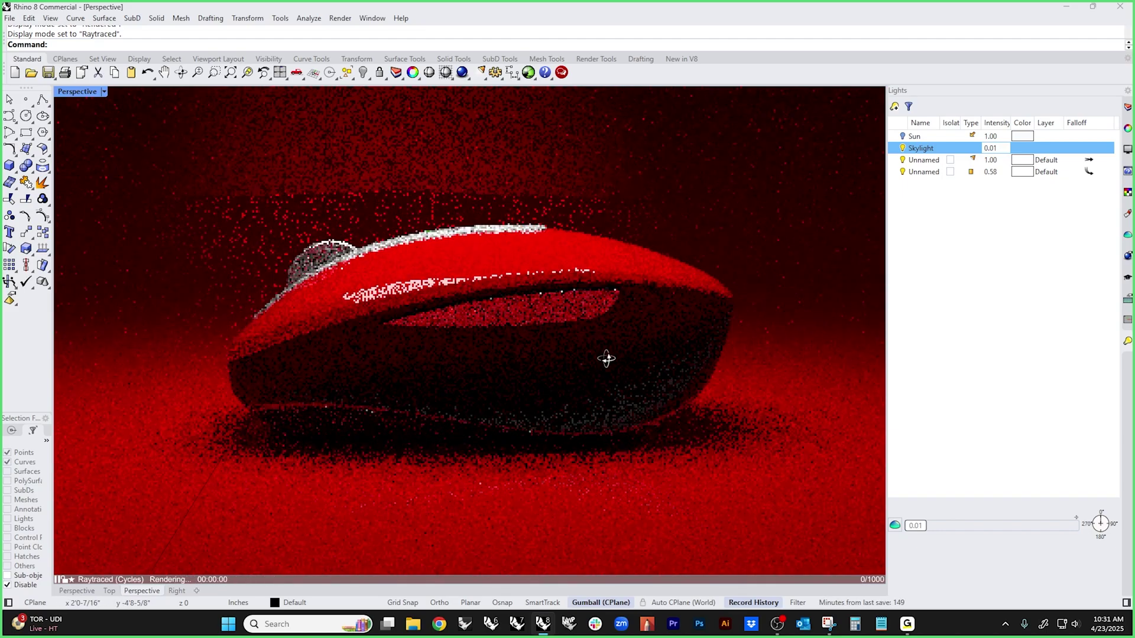
- Select the spotlight in the top view, rotate it slightly and scale it up a little
{"action": "double_click", "coordinate": [77, 91]}
{"action": "scroll", "coordinate": [287, 188], "scroll_direction": "up", "scroll_amount": 6}
{"action": "left_click", "coordinate": [282, 186]}
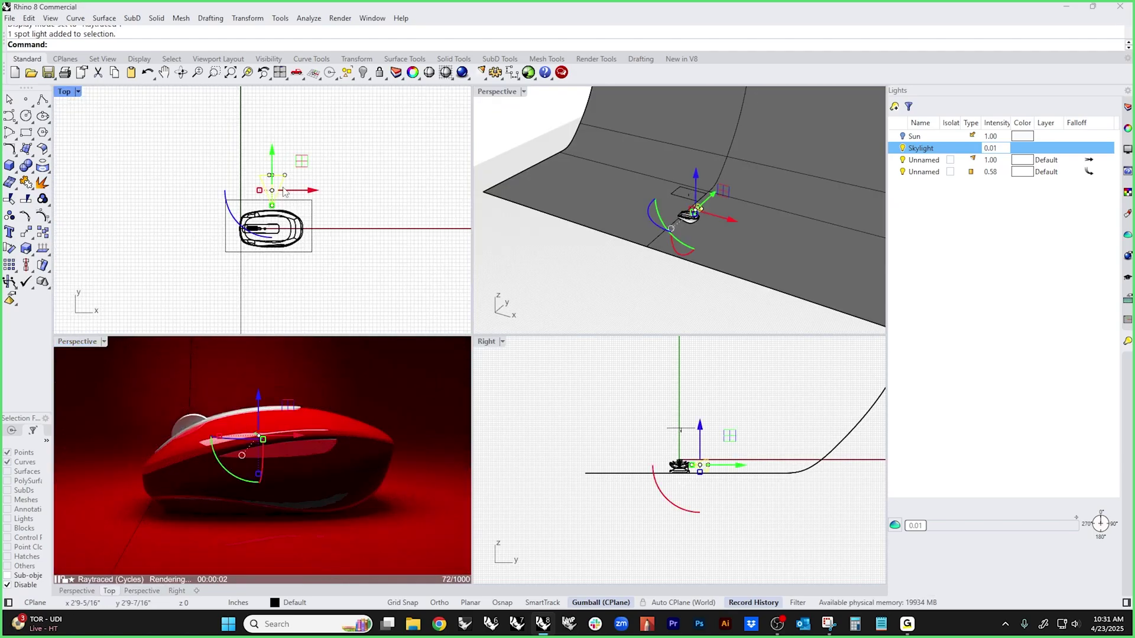
{"action": "left_click_drag", "start_coordinate": [272, 238], "coordinate": [268, 238]}
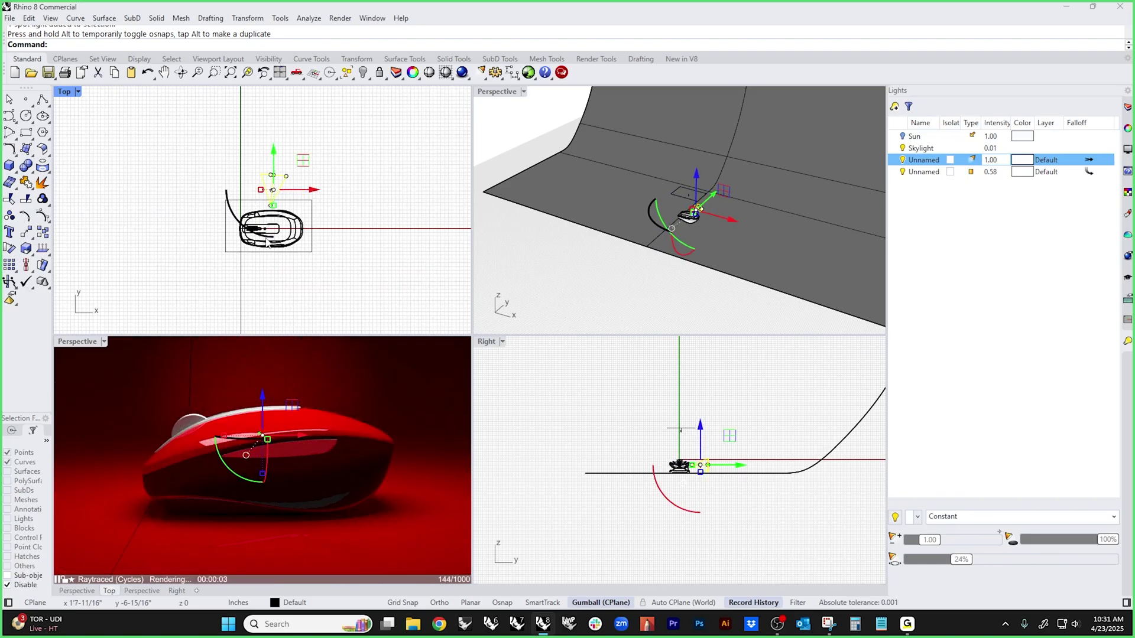
{"action": "left_click_drag", "start_coordinate": [269, 243], "coordinate": [263, 236]}
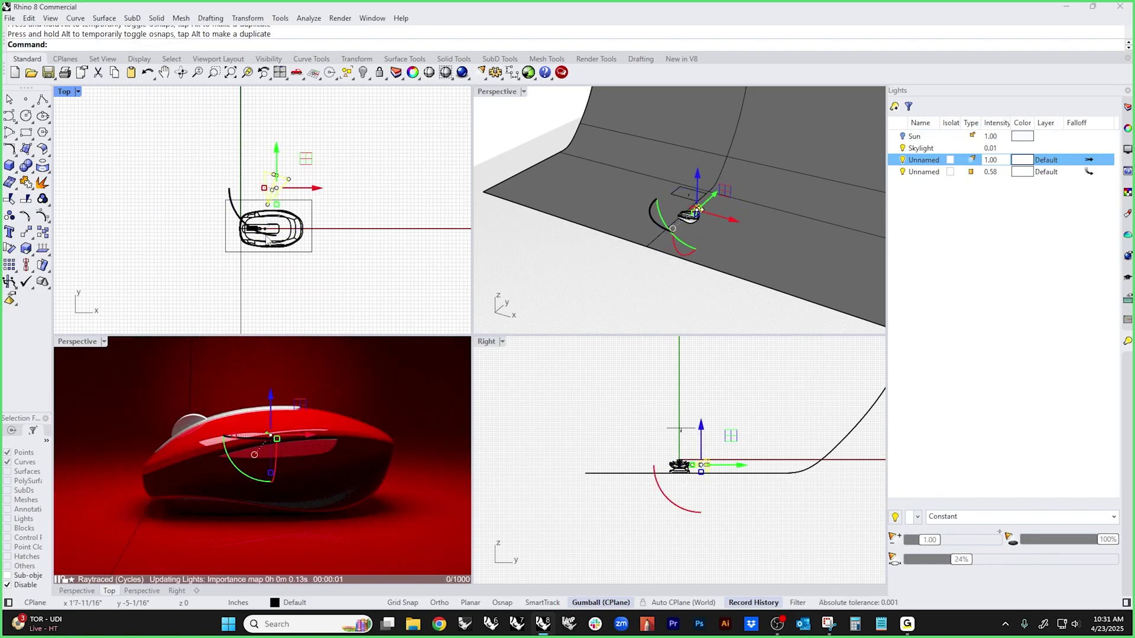
{"action": "mouse_move", "coordinate": [263, 188]}
{"action": "left_mouse_down"}
{"action": "mouse_move", "coordinate": [250, 197]}
{"action": "mouse_move", "coordinate": [259, 189]}
{"action": "left_mouse_up"}
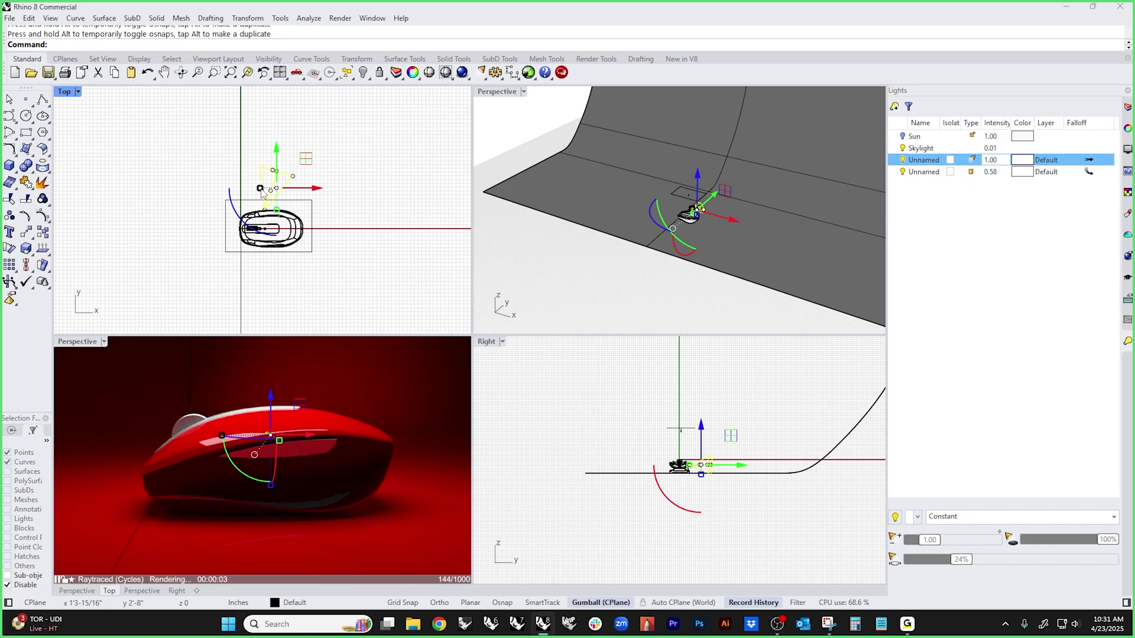
- Move the spotlight in the top view past the scroll-wheel end of the mouse and inspect the result in the maximized raytraced view
{"action": "left_click_drag", "start_coordinate": [305, 159], "coordinate": [255, 194]}
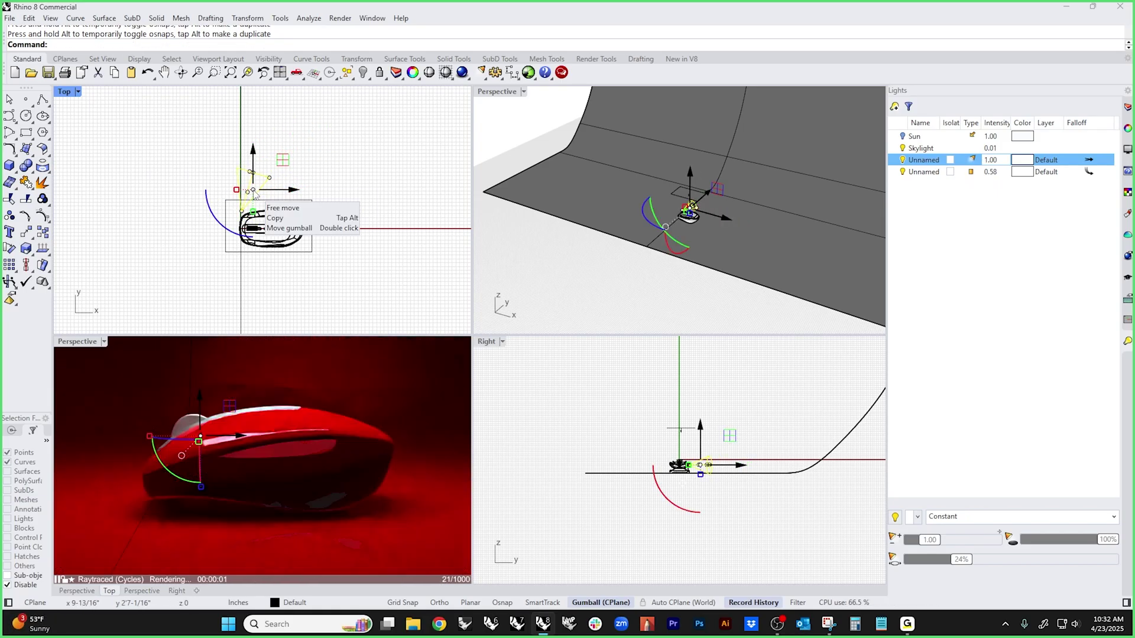
{"action": "left_click_drag", "start_coordinate": [255, 192], "coordinate": [237, 196]}
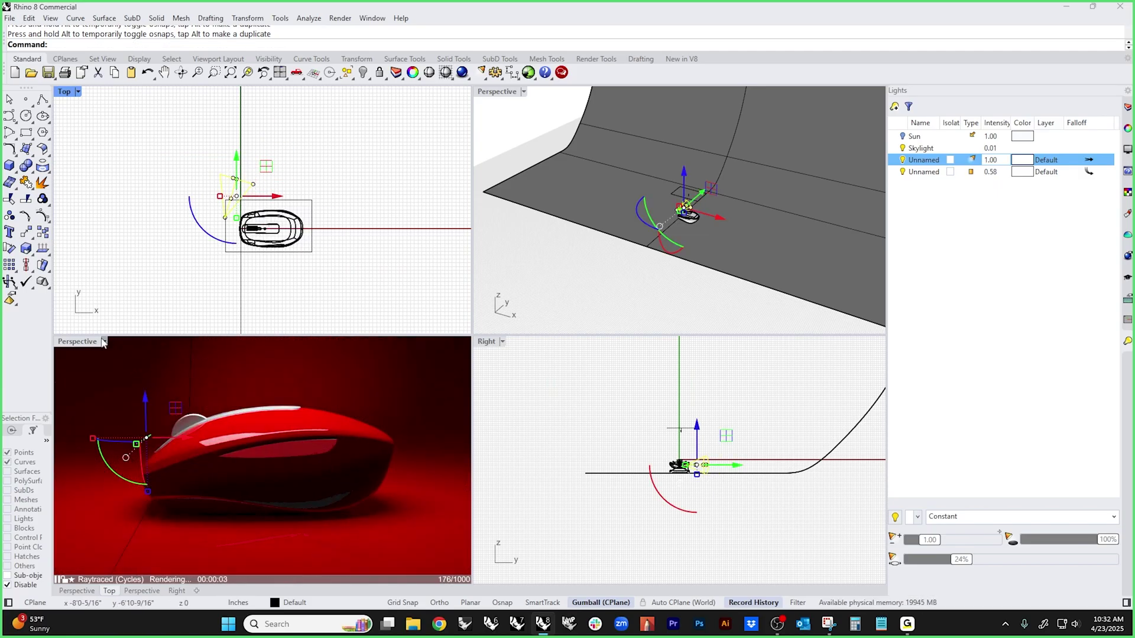
{"action": "left_click", "coordinate": [81, 343]}
{"action": "double_click", "coordinate": [78, 342]}
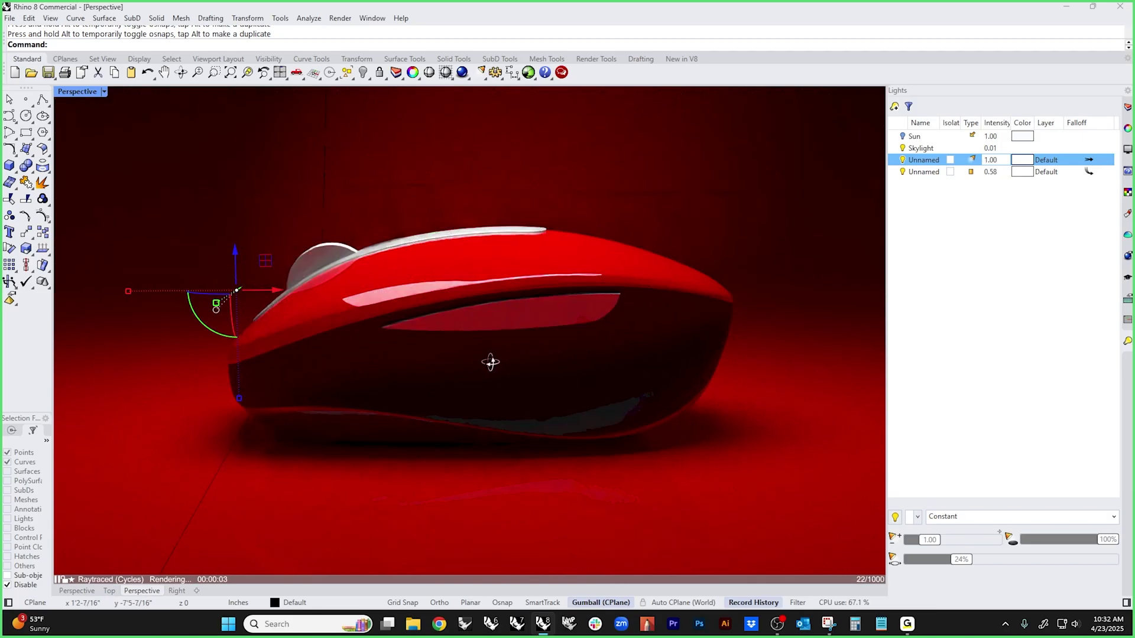
{"action": "right_click_drag", "start_coordinate": [491, 361], "coordinate": [495, 363]}
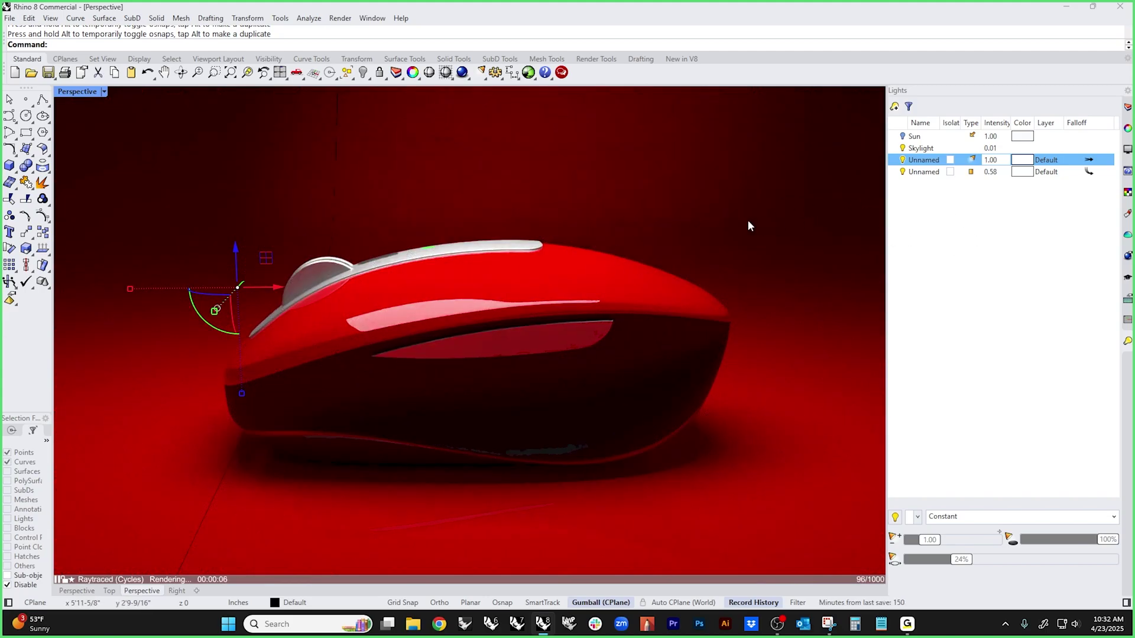
- Select the rectangular light above the mouse, lengthen it along the mouse, tilt it and shift it toward the viewer's side
{"action": "double_click", "coordinate": [78, 92]}
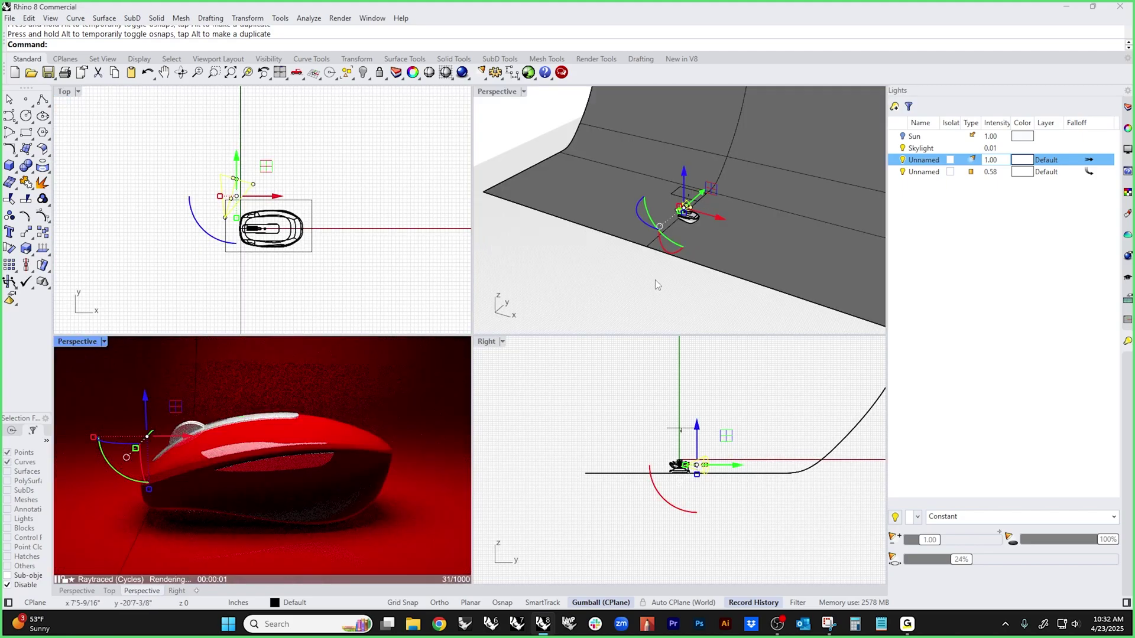
{"action": "right_click_drag", "start_coordinate": [654, 284], "coordinate": [669, 193]}
{"action": "scroll", "coordinate": [669, 198], "scroll_direction": "up", "scroll_amount": 2}
{"action": "left_click", "coordinate": [641, 187]}
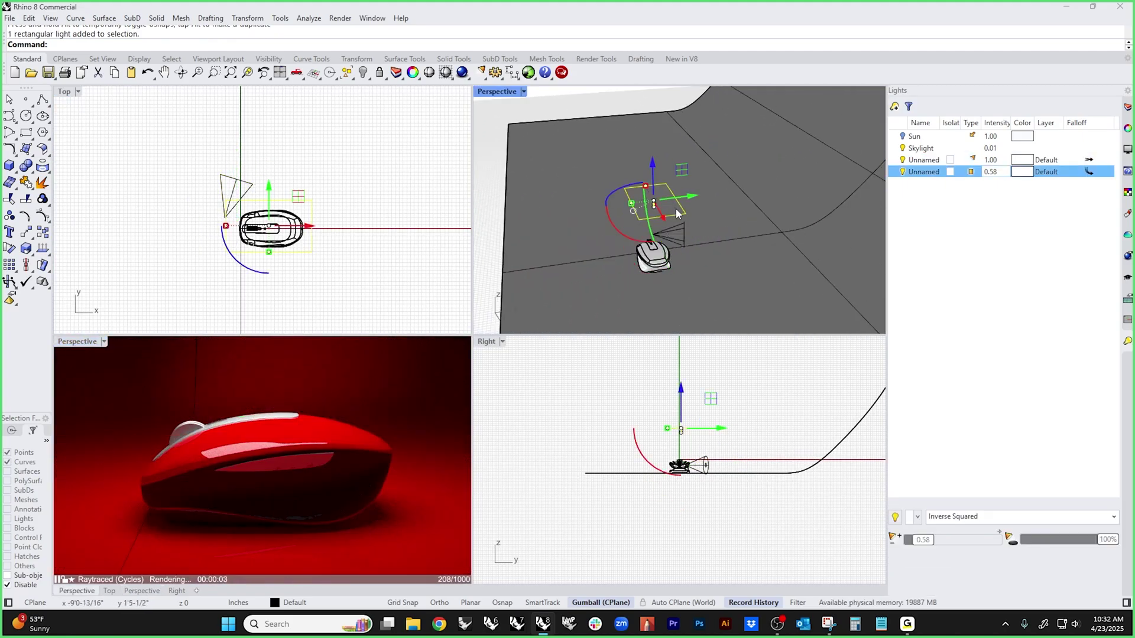
{"action": "left_click_drag", "start_coordinate": [629, 237], "coordinate": [604, 166]}
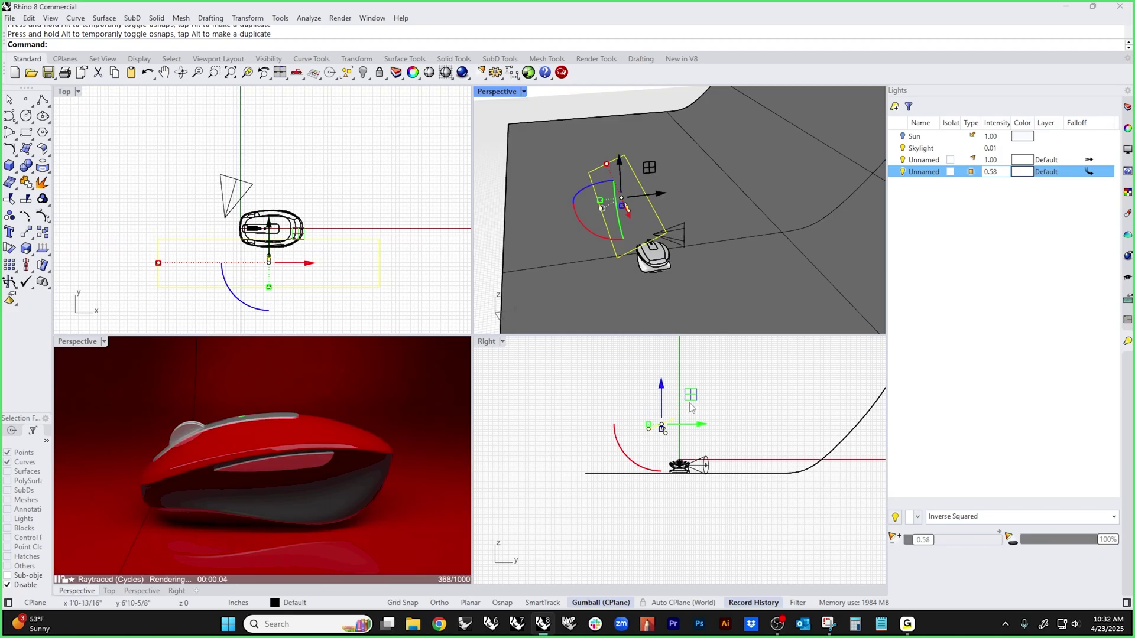
- Reposition the tilted rectangular light above the mouse in the right view and maximize the raytraced perspective view
{"action": "left_click_drag", "start_coordinate": [692, 424], "coordinate": [653, 420]}
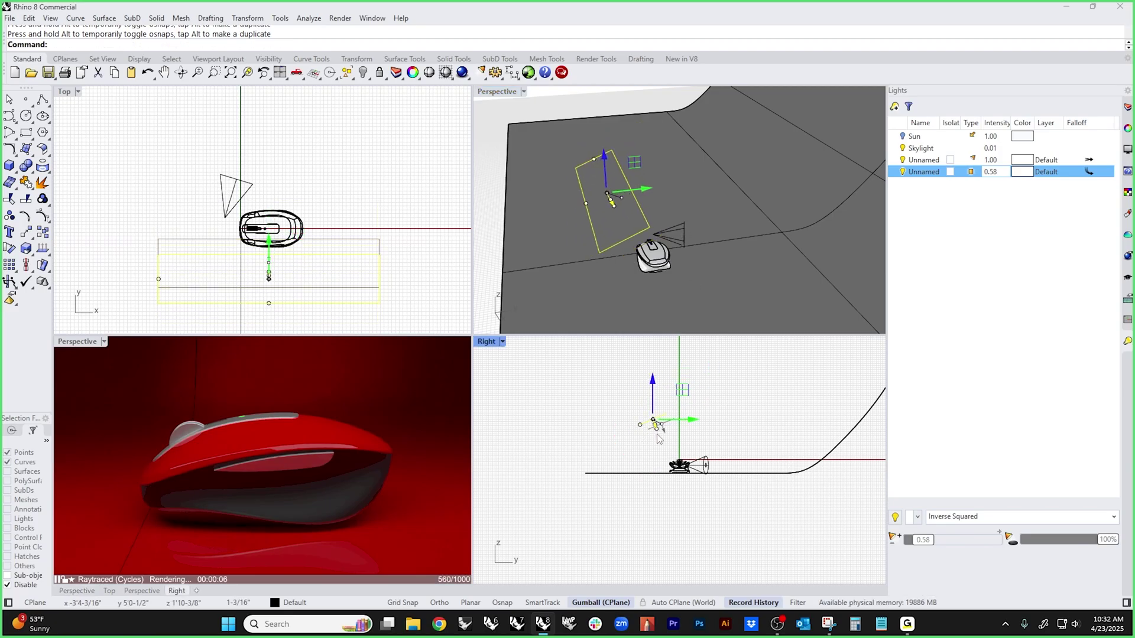
{"action": "left_click_drag", "start_coordinate": [652, 466], "coordinate": [702, 418]}
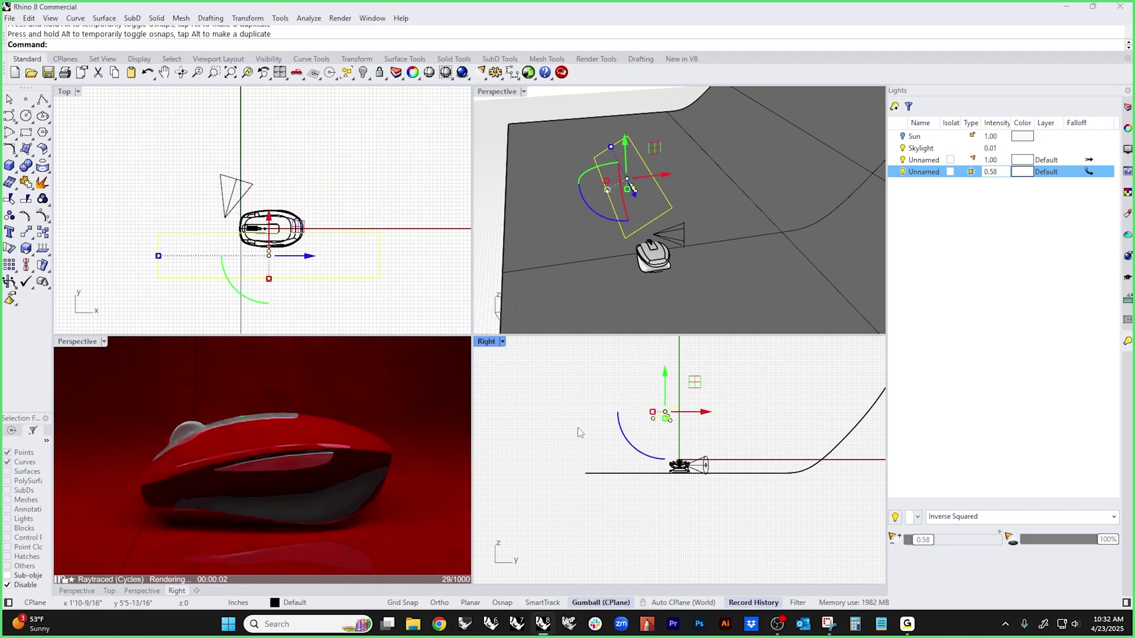
{"action": "double_click", "coordinate": [77, 341]}
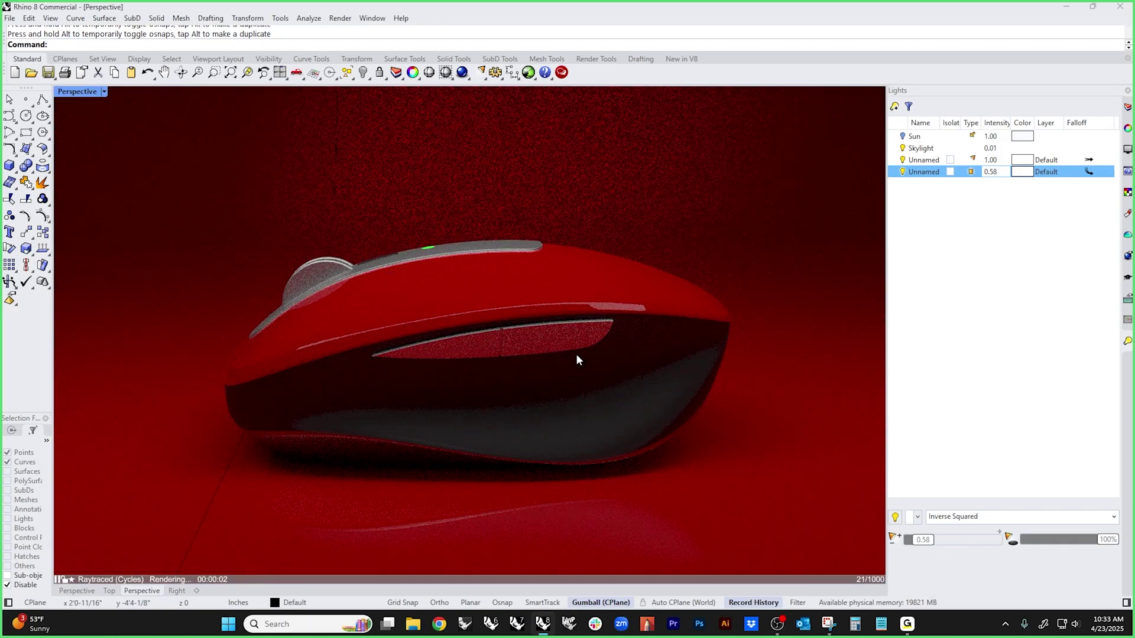
- Set the Metal (1) material's polish to 24% and the Plastic material's clarity to 64%
{"action": "left_click", "coordinate": [1127, 215]}
{"action": "left_click", "coordinate": [1034, 137]}
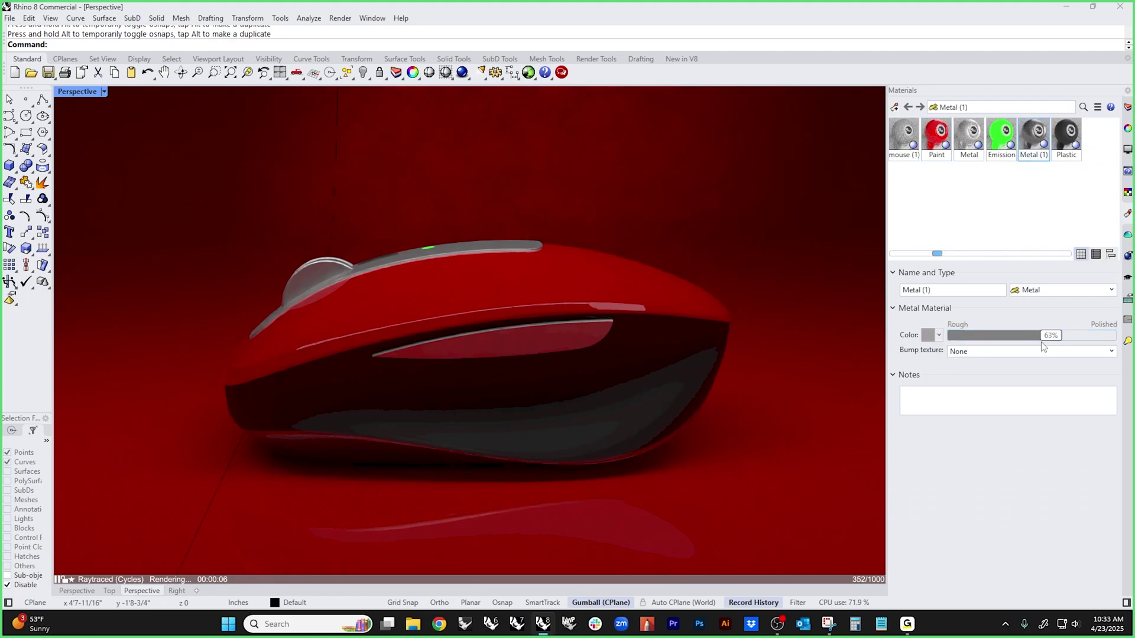
{"action": "left_click_drag", "start_coordinate": [1050, 346], "coordinate": [1024, 346]}
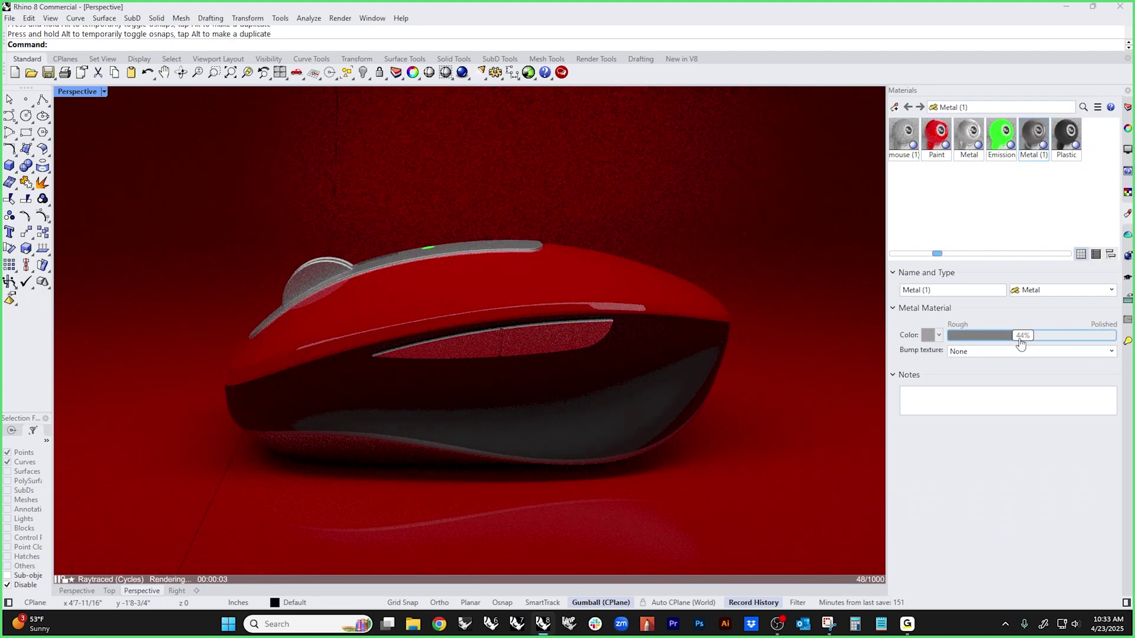
{"action": "left_click_drag", "start_coordinate": [1019, 338], "coordinate": [996, 341]}
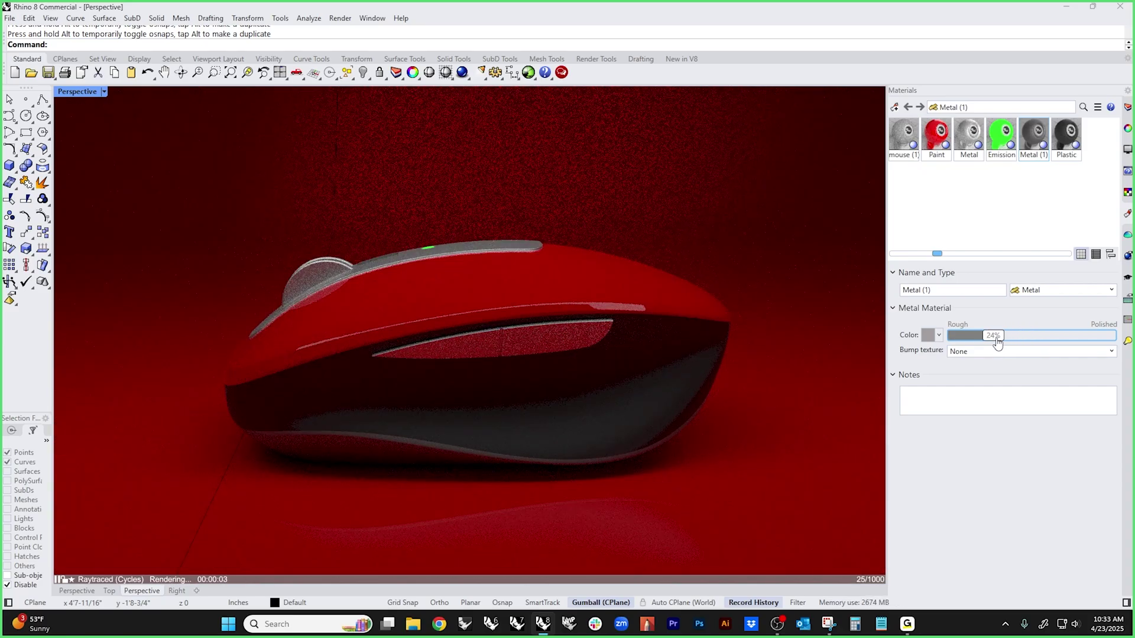
{"action": "left_click", "coordinate": [1066, 136]}
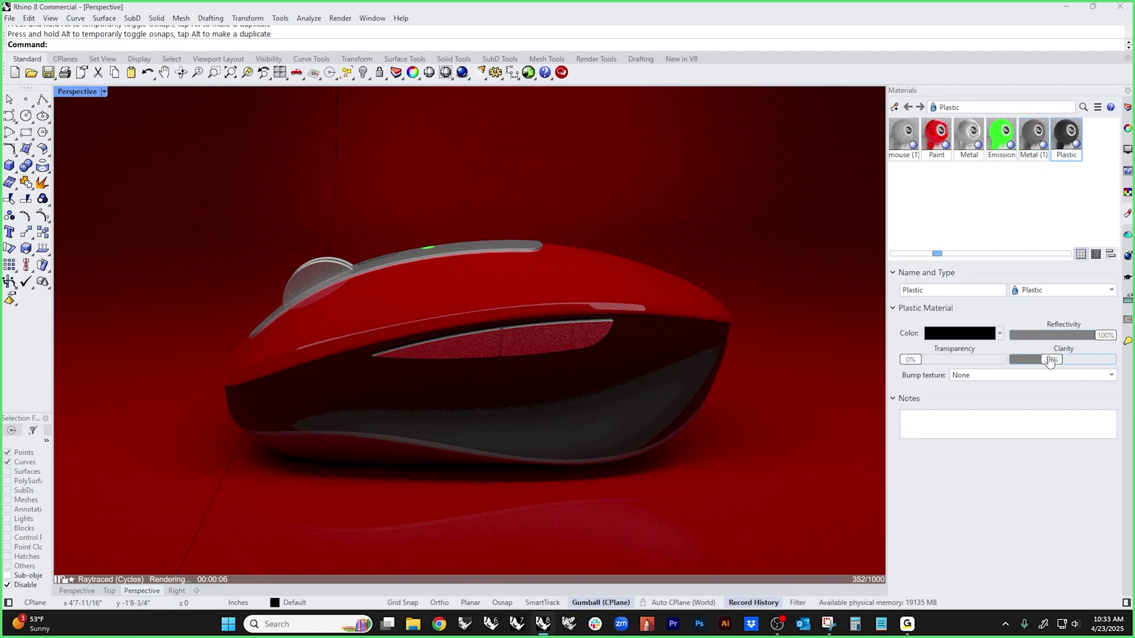
{"action": "left_click_drag", "start_coordinate": [1059, 363], "coordinate": [1078, 368]}
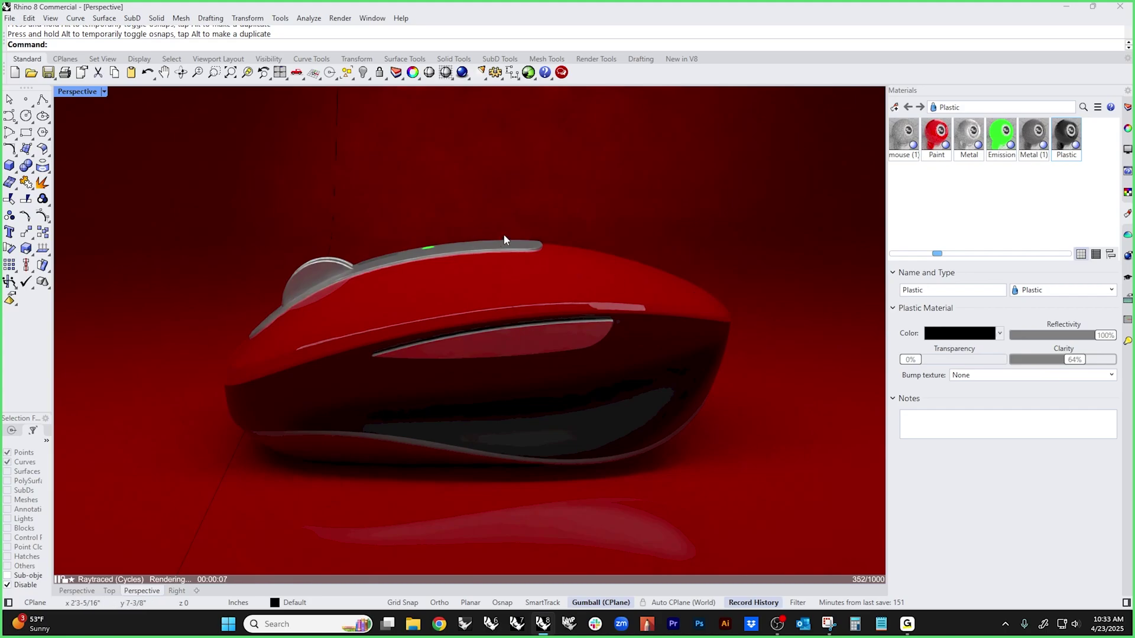
- Set the rectangular light's intensity to 0.75
{"action": "left_click", "coordinate": [1128, 150]}
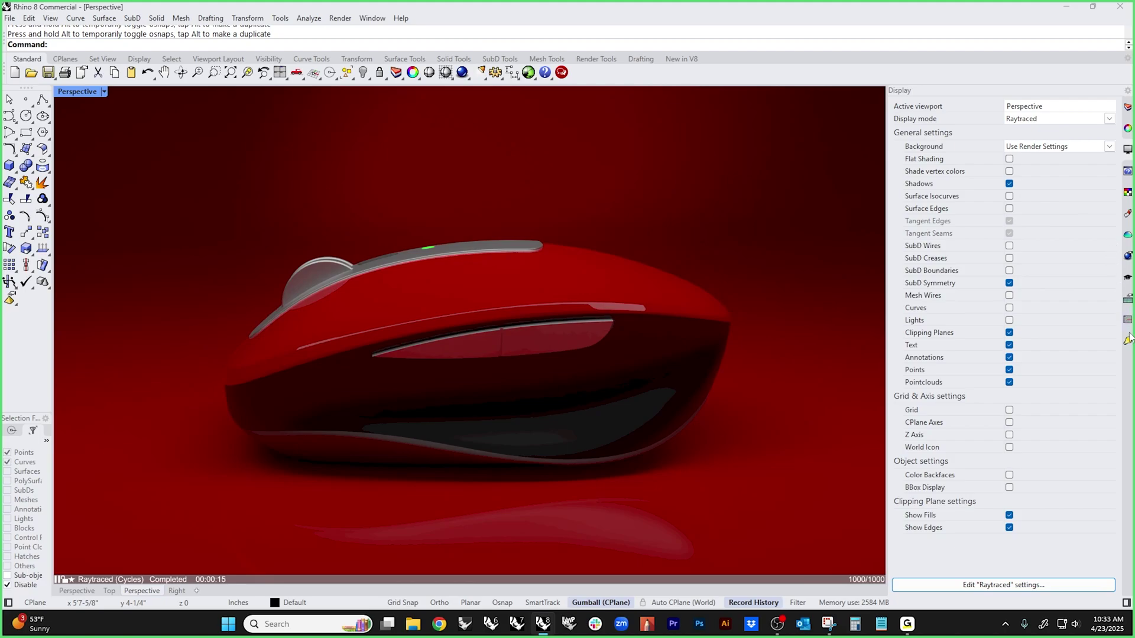
{"action": "left_click", "coordinate": [1127, 341]}
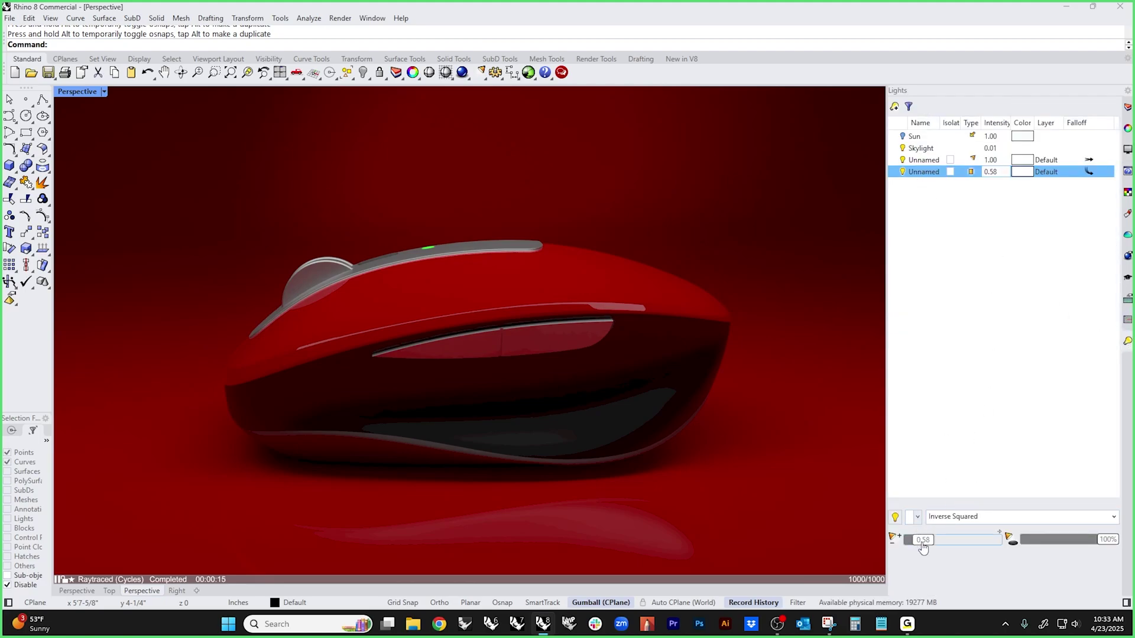
{"action": "left_click_drag", "start_coordinate": [933, 548], "coordinate": [936, 548]}
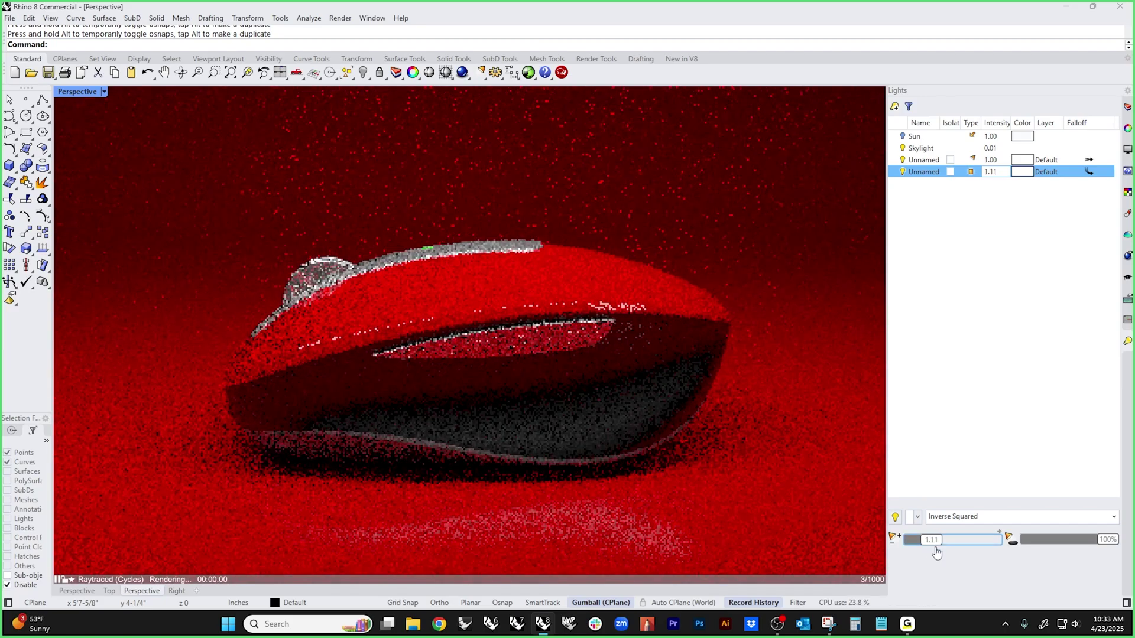
{"action": "double_click", "coordinate": [936, 544]}
{"action": "type", "text": ".75"}
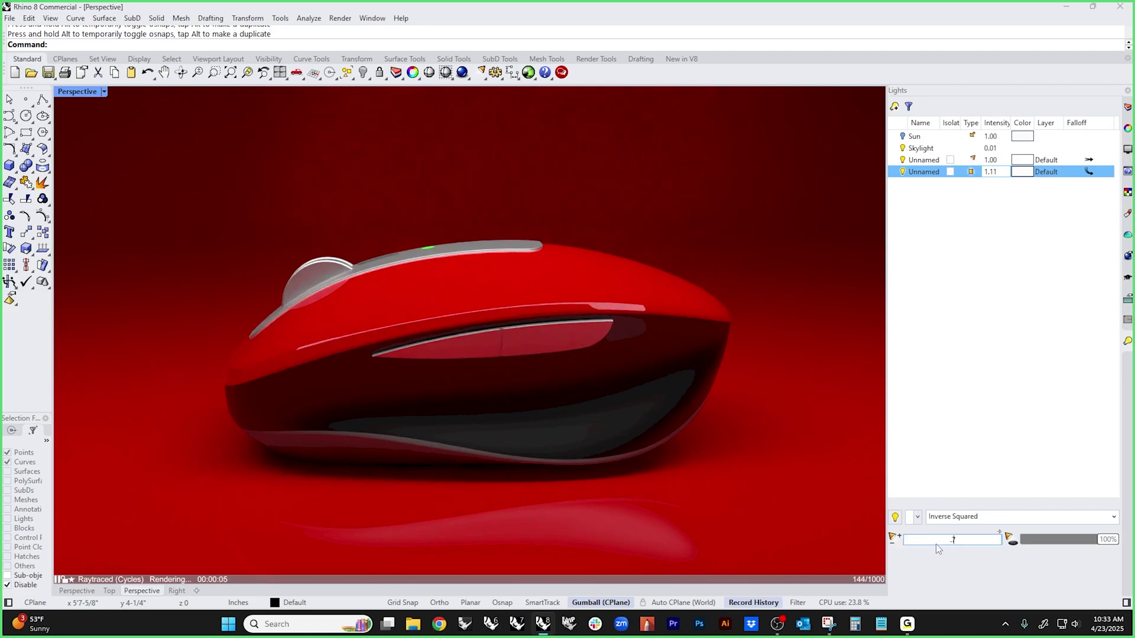
{"action": "key", "text": "Return"}
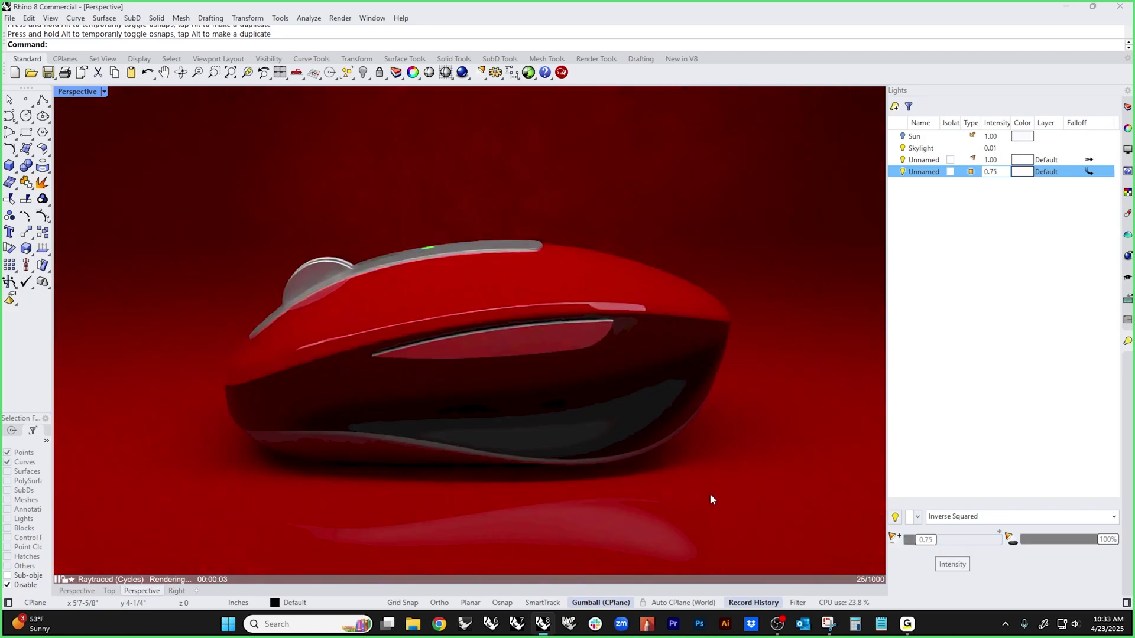